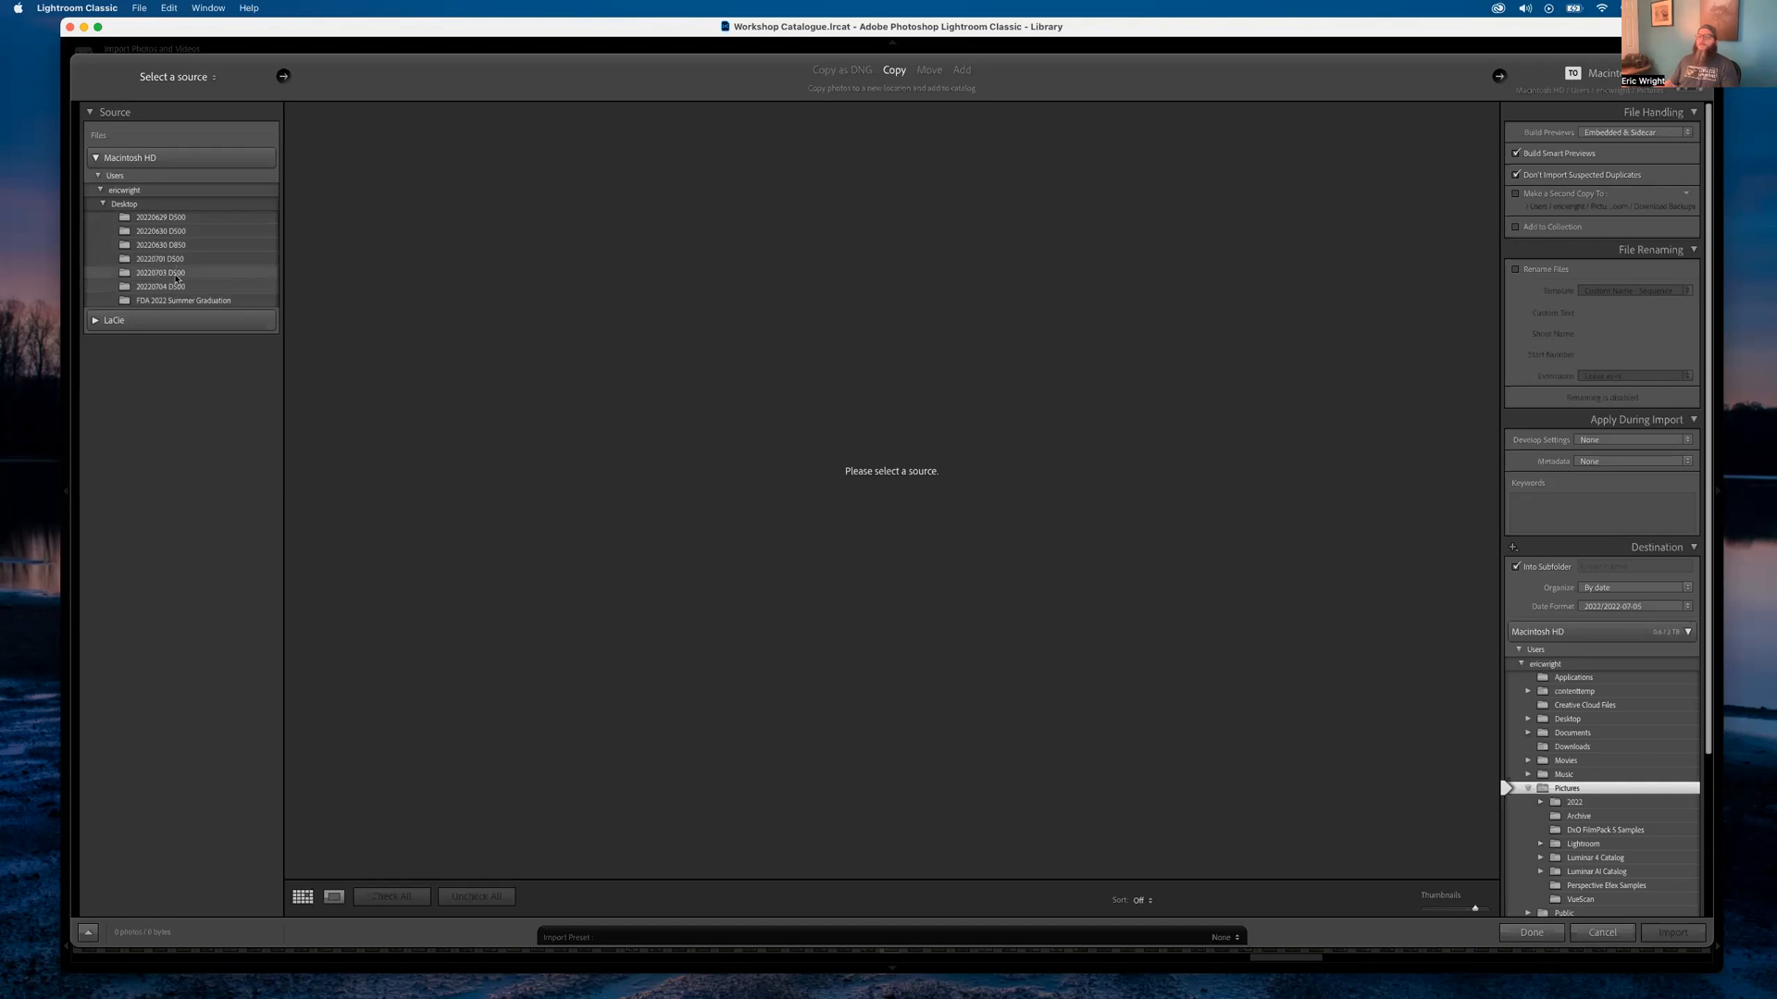
Select the 20220703 D500 folder under Desktop as the import source
left_click(176, 274)
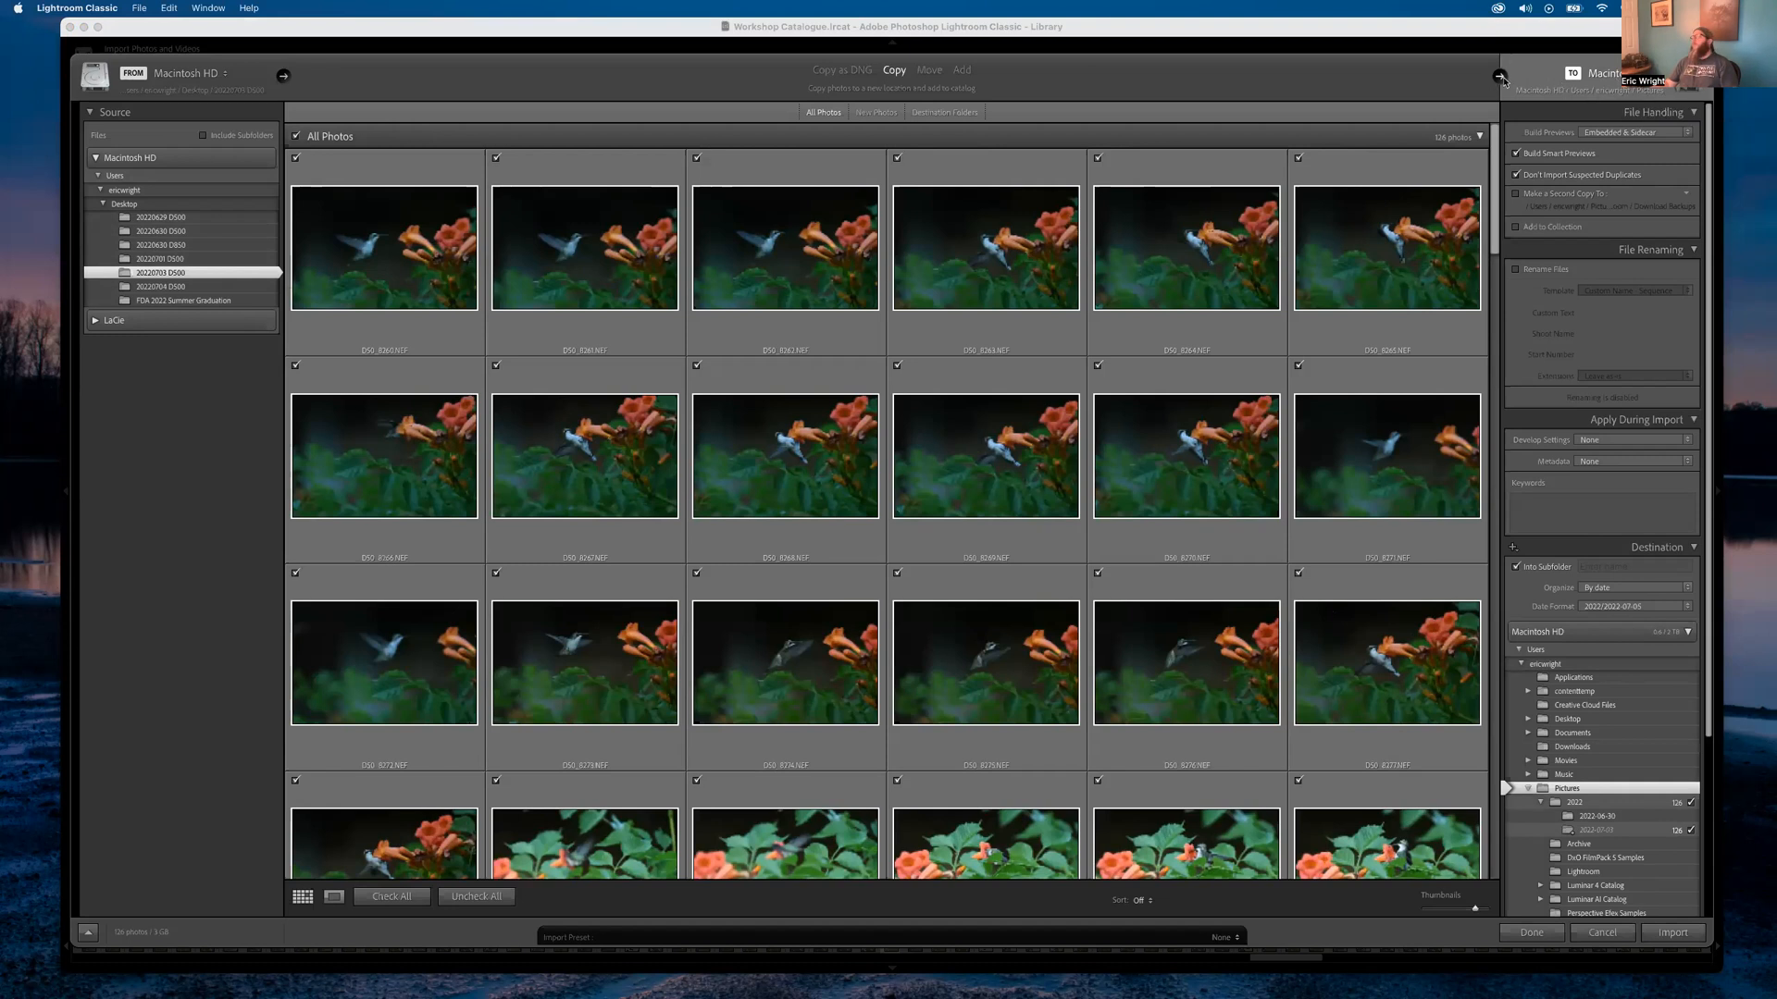
Collapse Macintosh HD in the Destination panel and pick the LaCie drive as the destination
left_click(1500, 77)
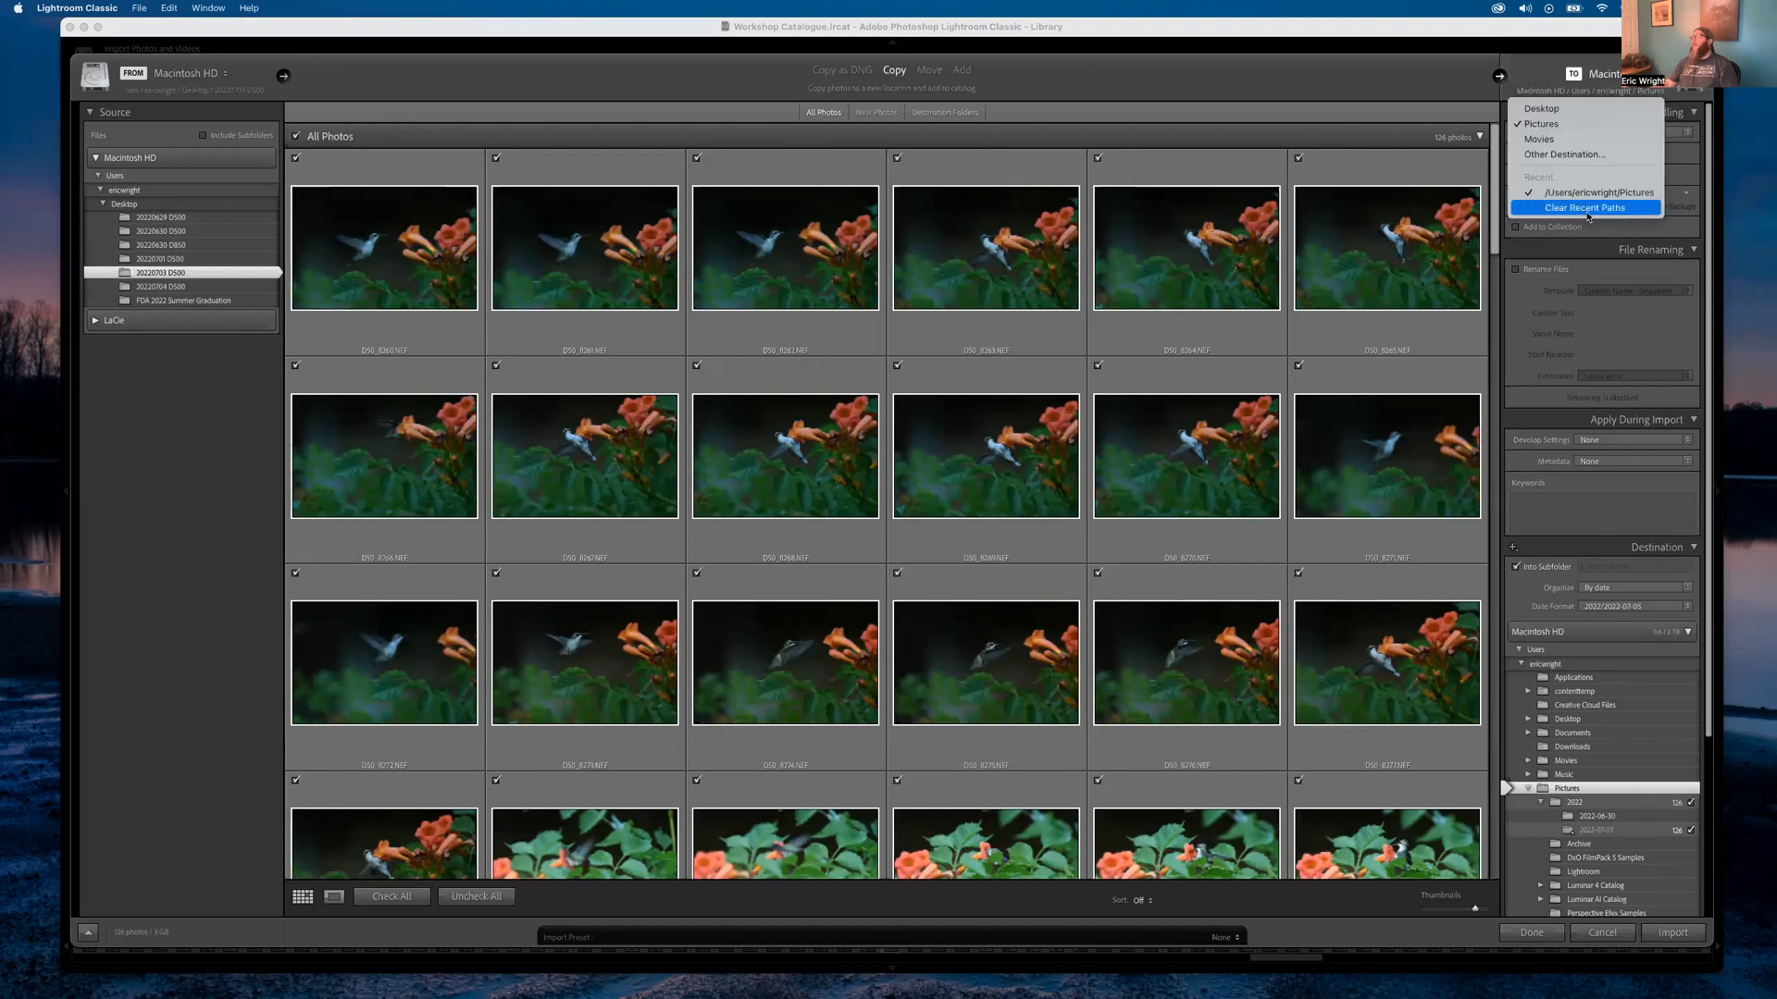
left_click(1447, 82)
left_click(1694, 87)
left_click(1656, 76)
left_click(1657, 76)
left_click(1391, 98)
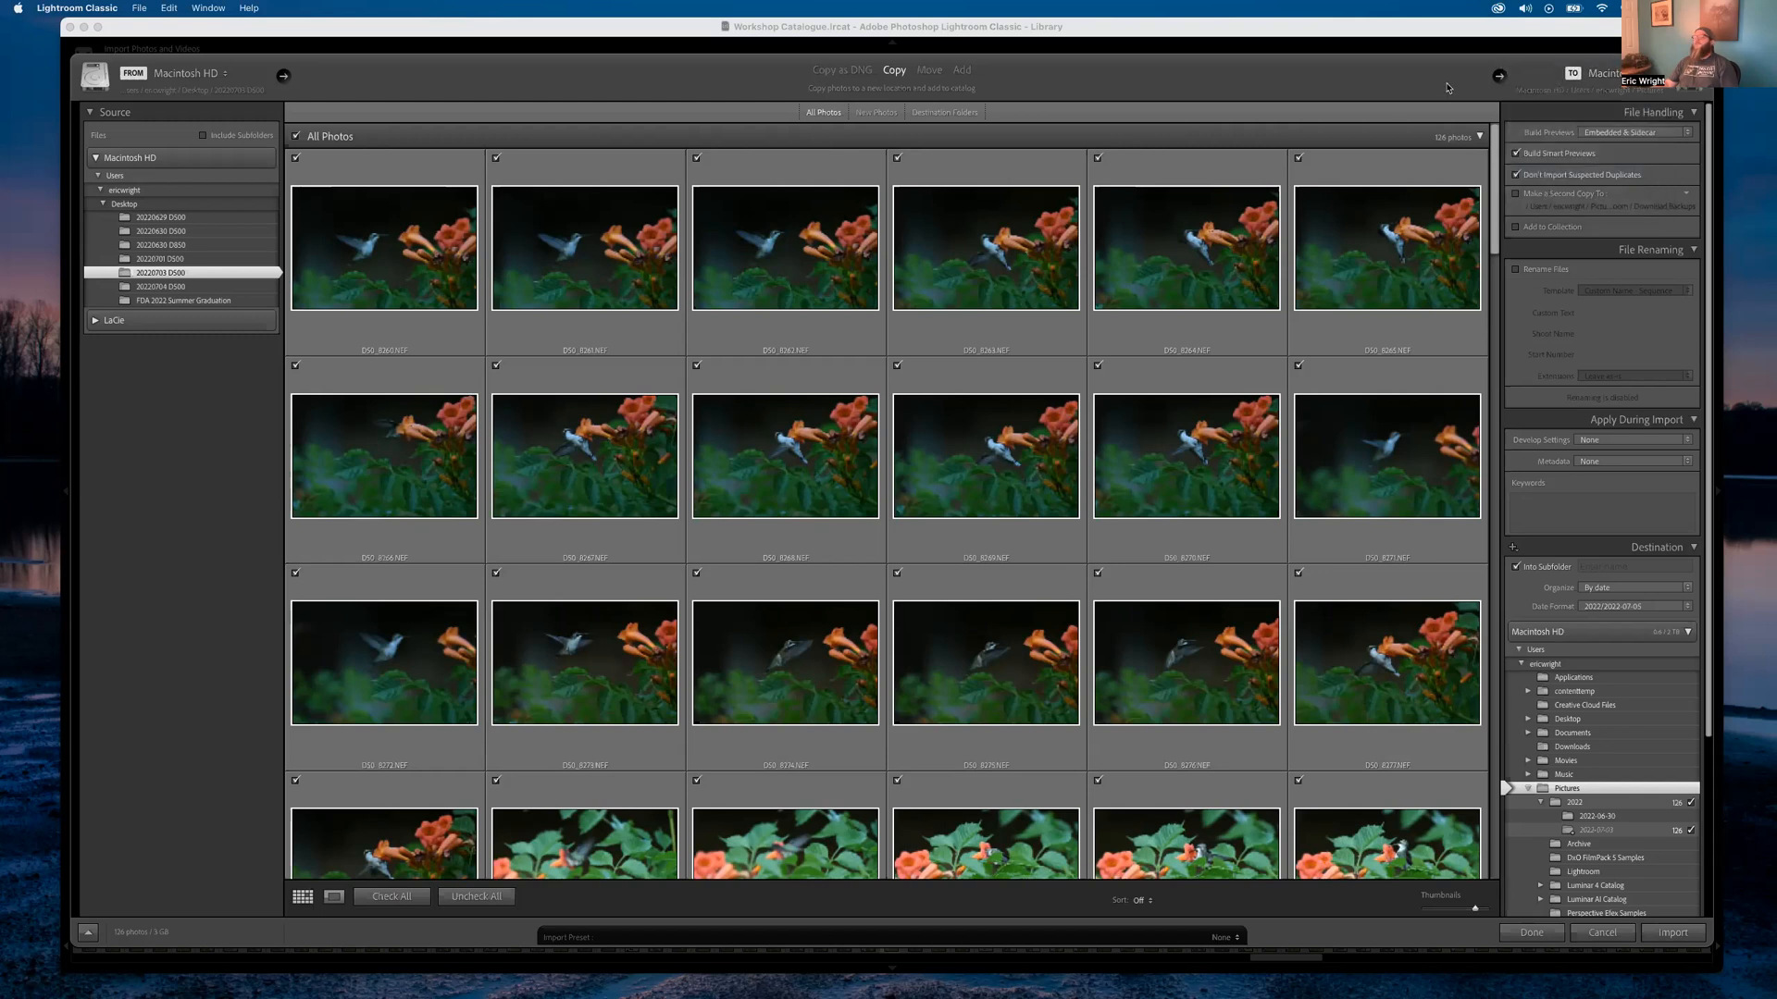
left_click(97, 321)
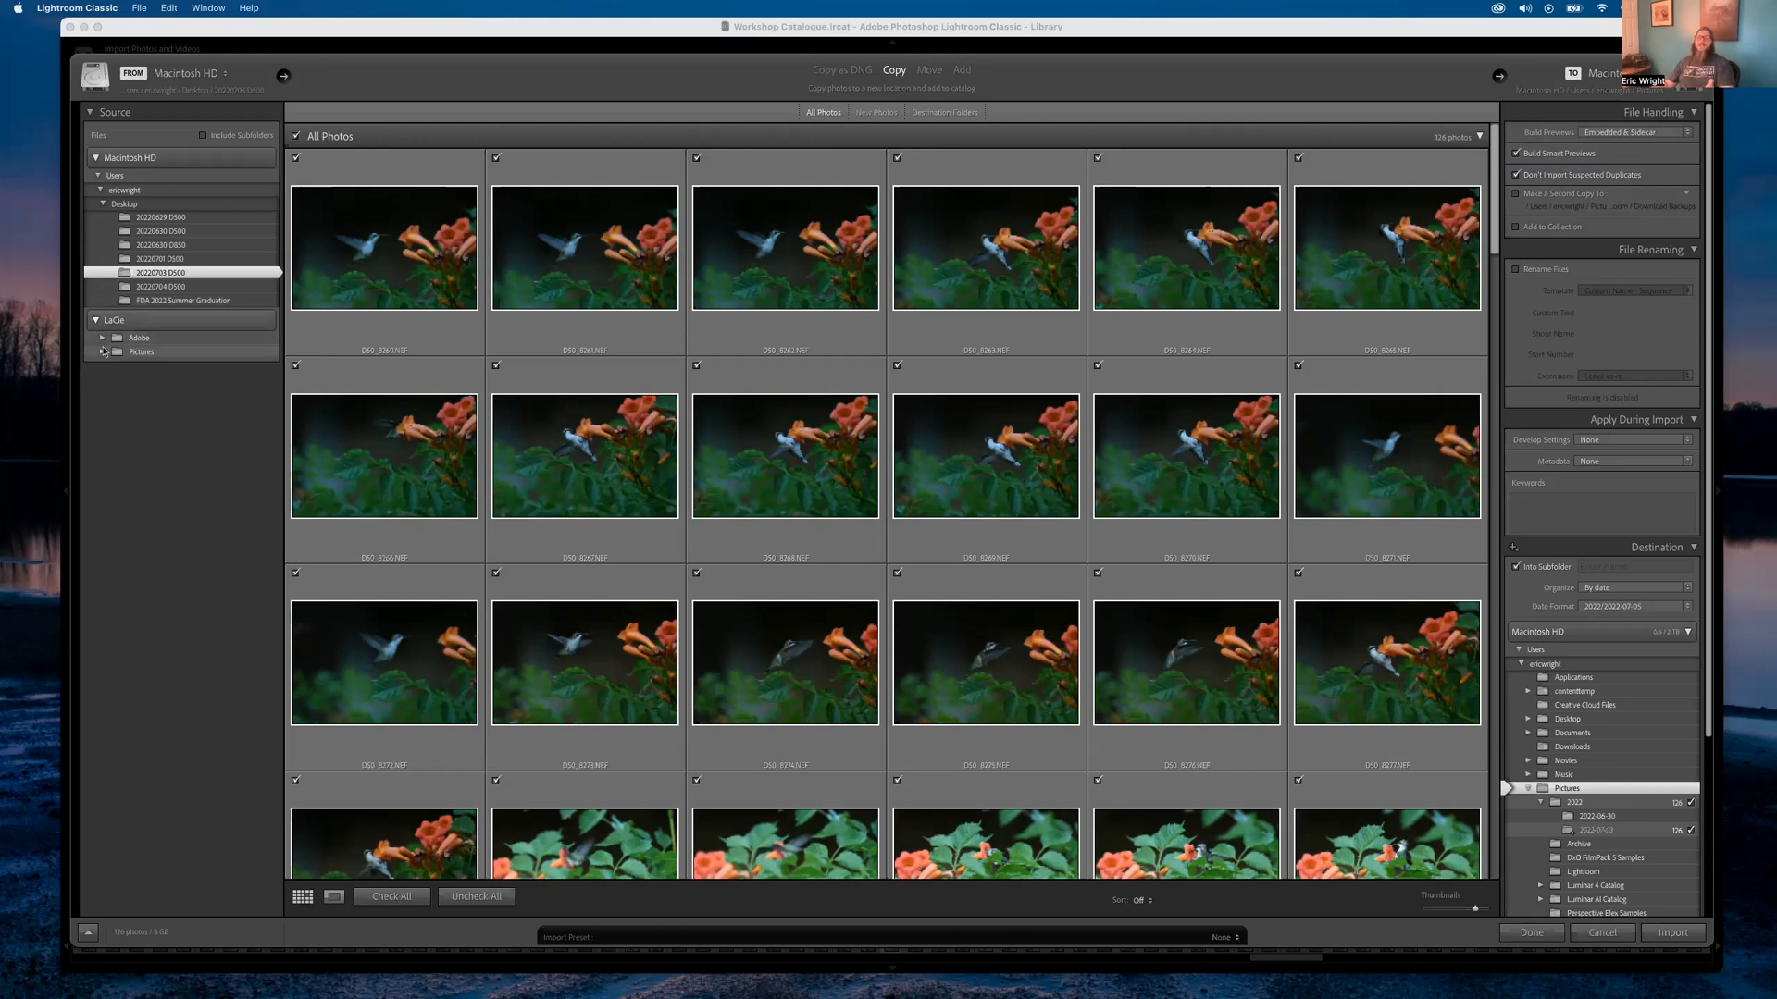
left_click(96, 320)
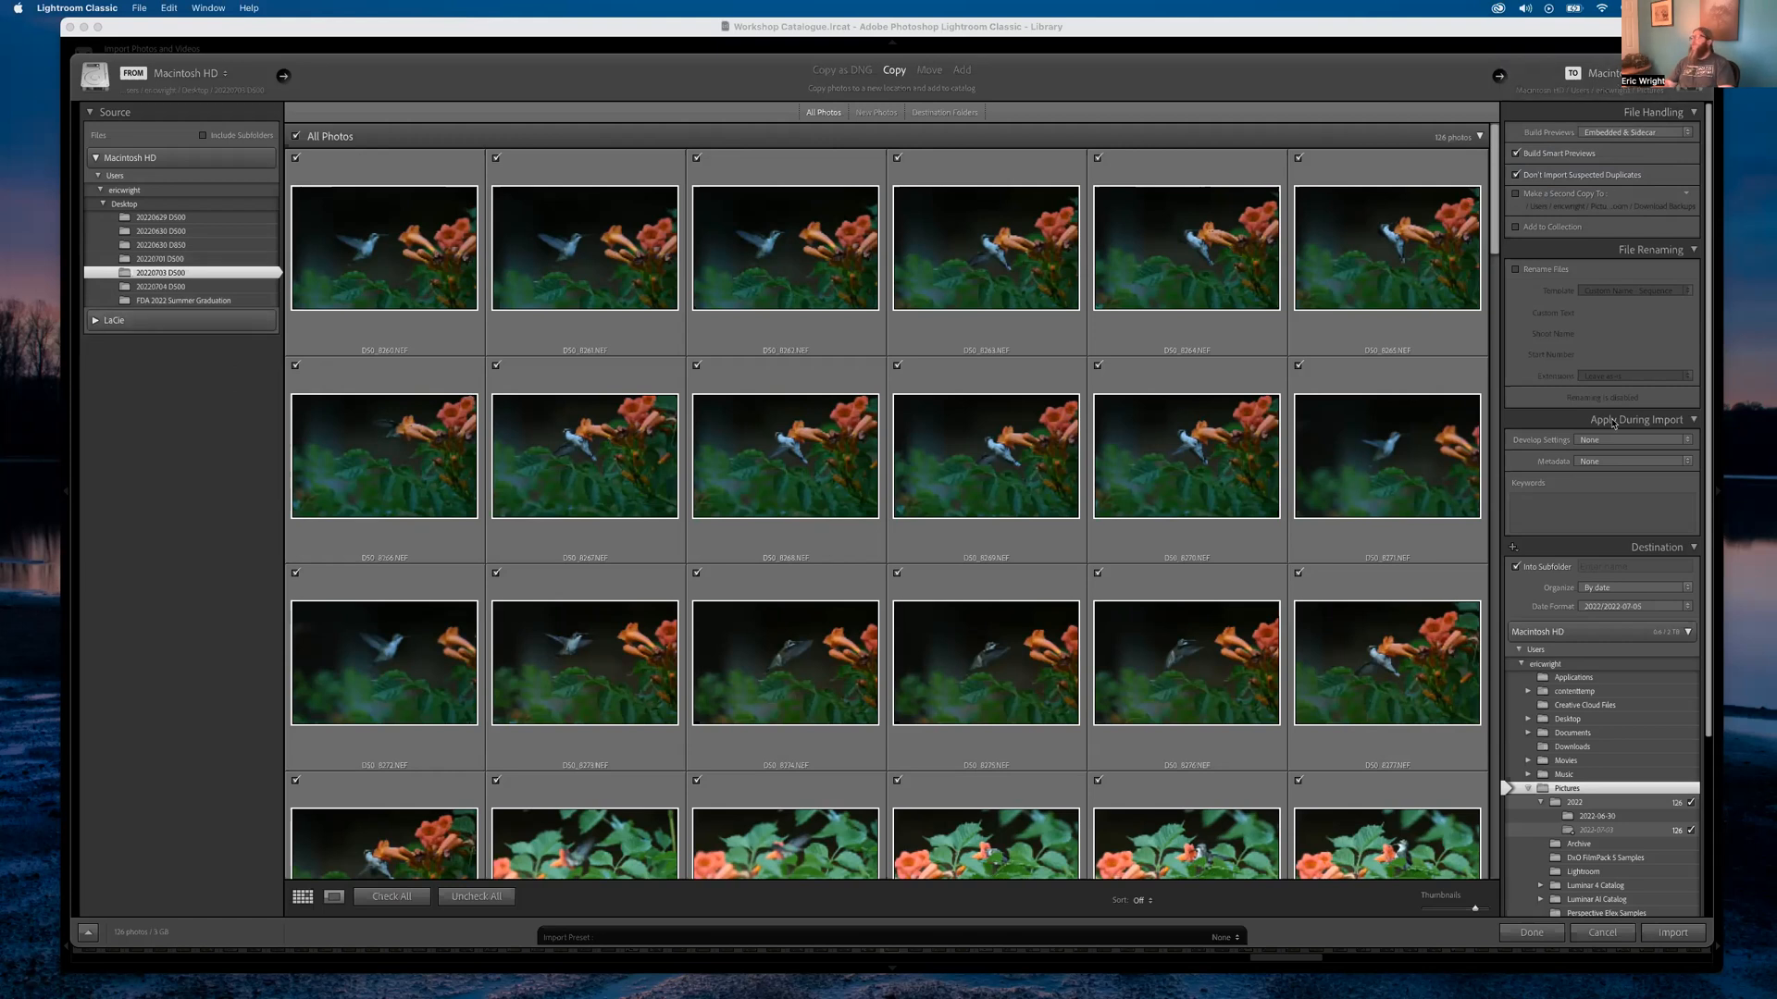
scroll(1589, 407, "down", 4)
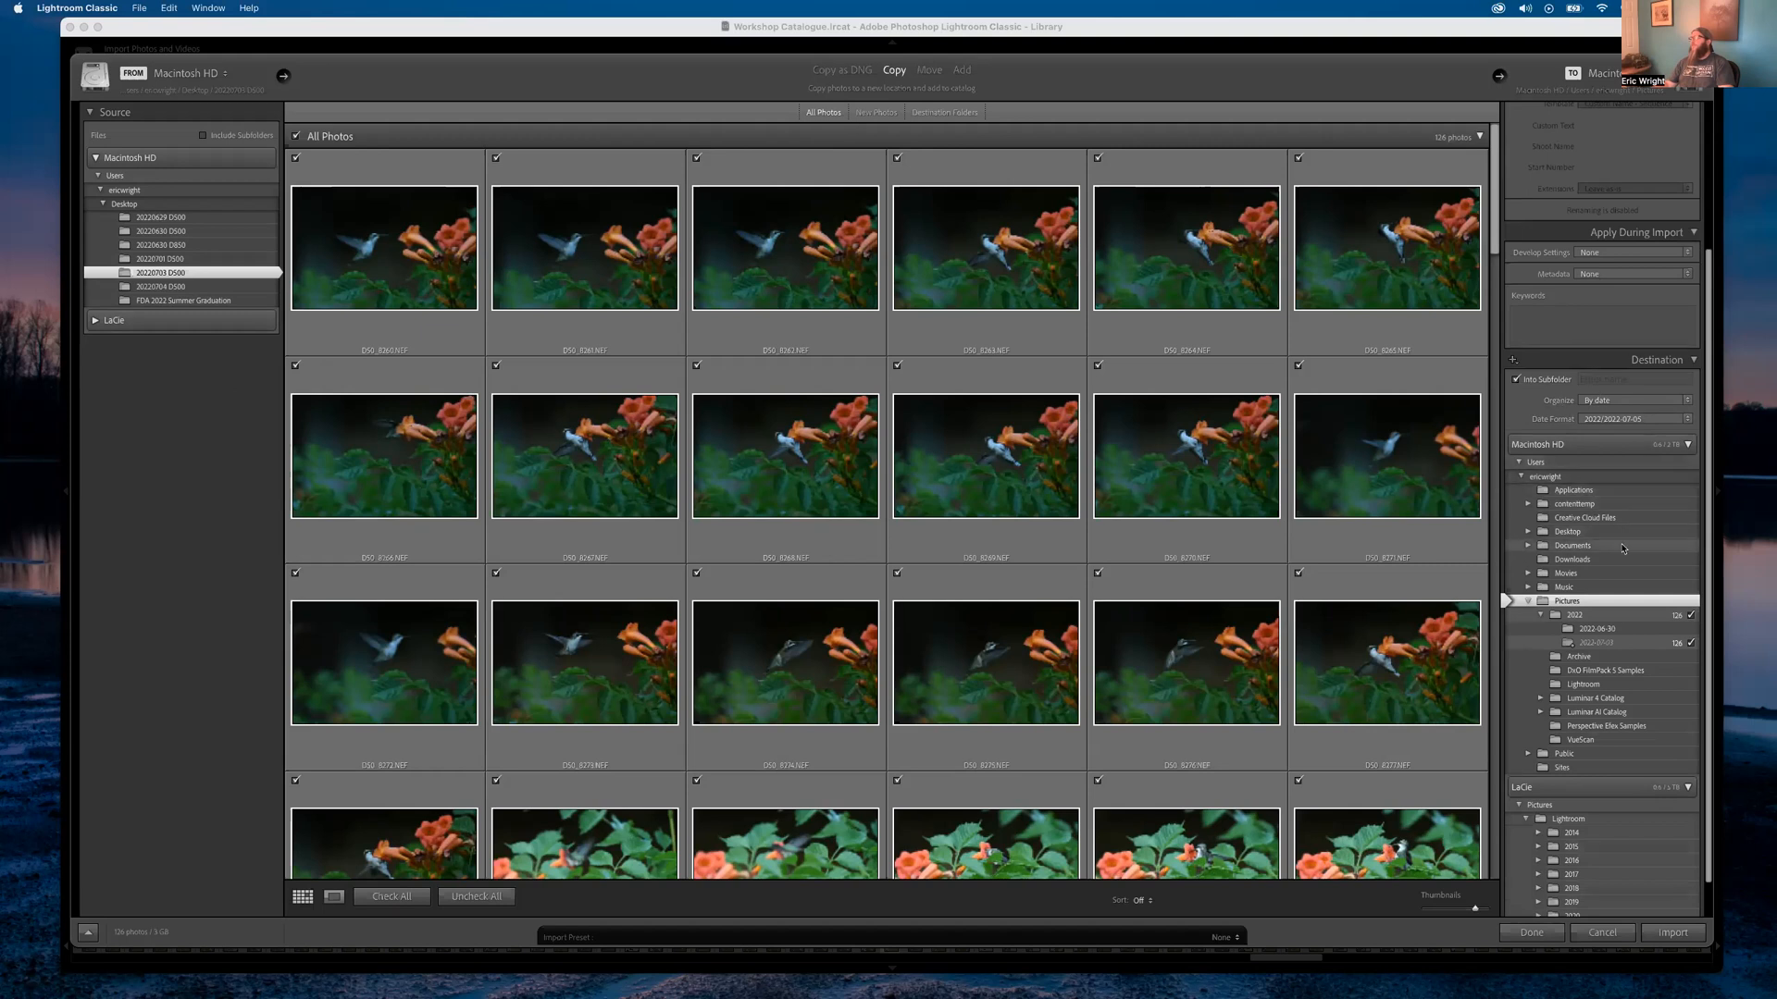
scroll(1525, 414, "down", 1)
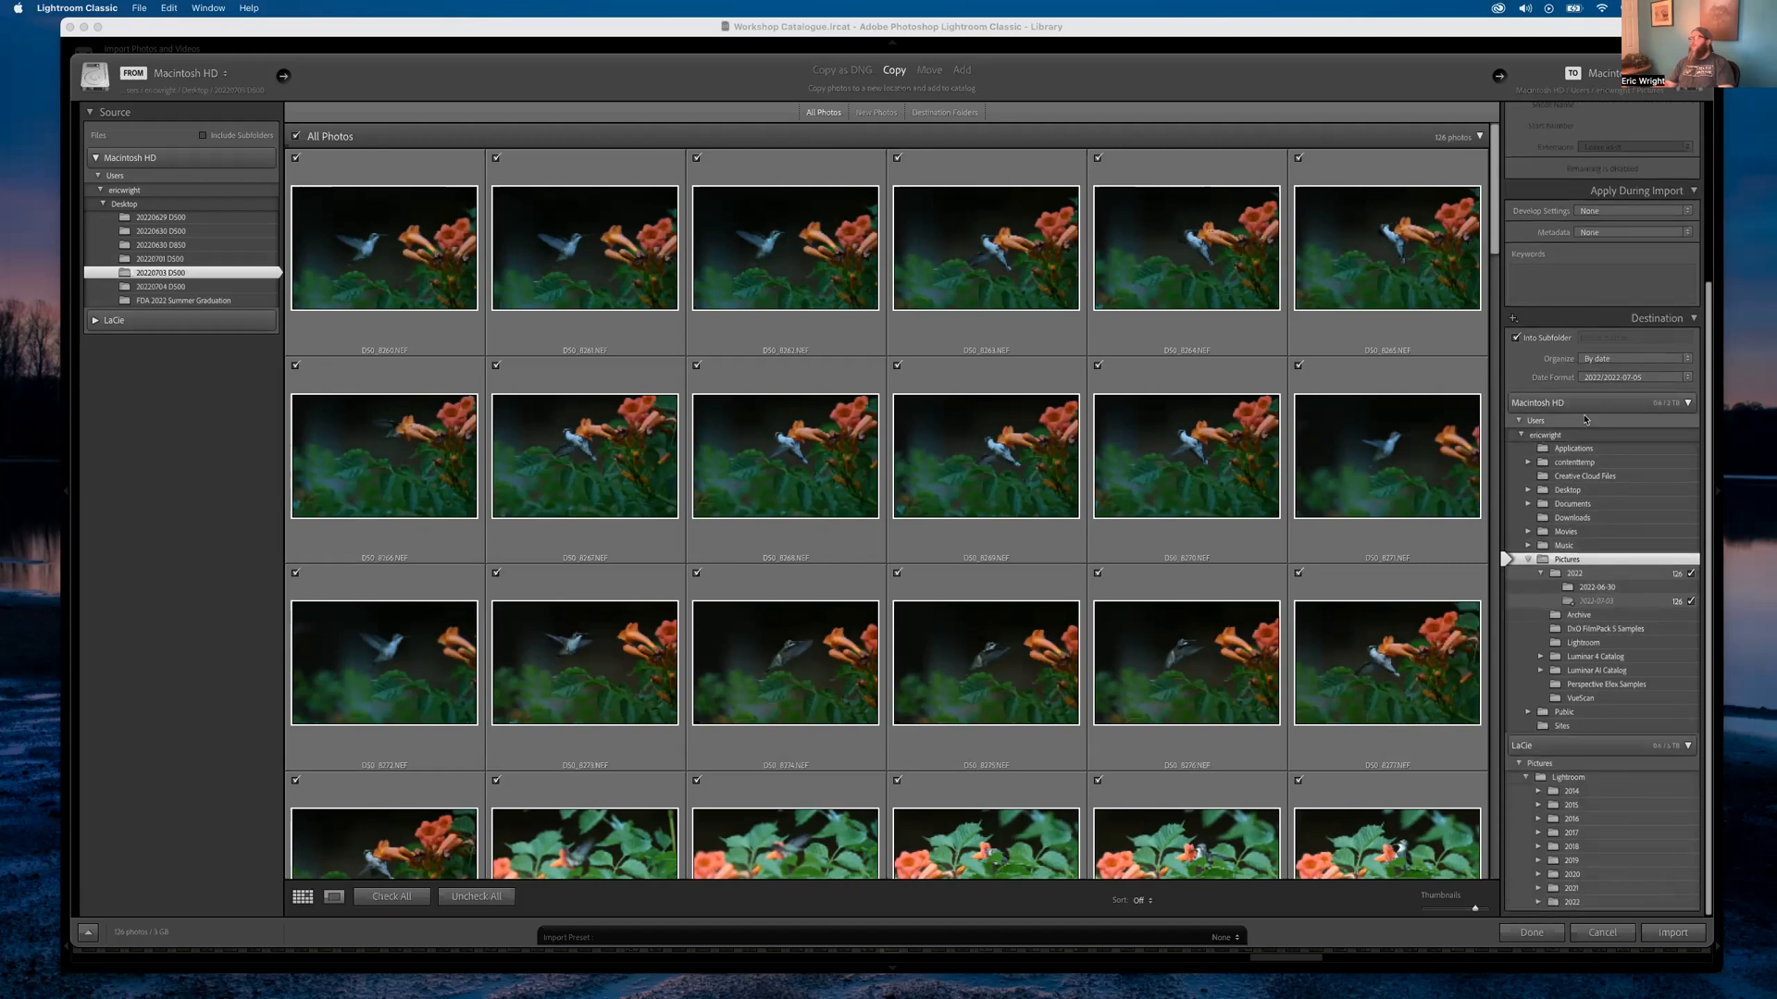
left_click(1687, 401)
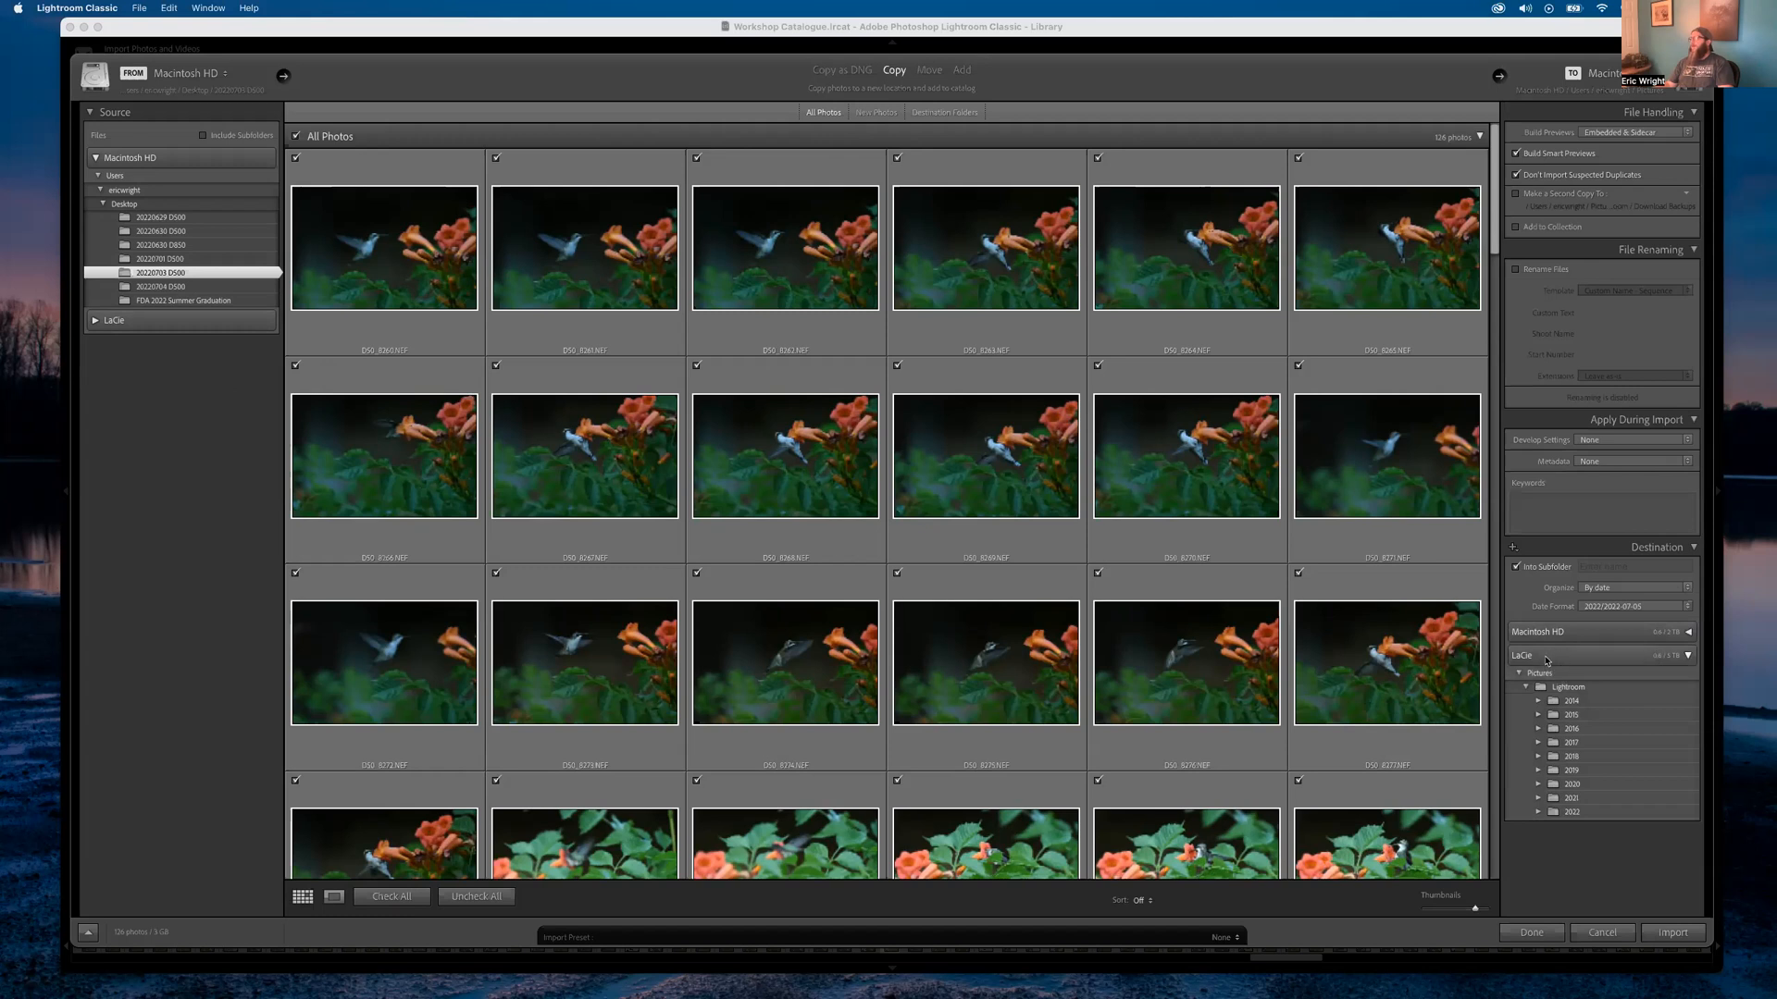
left_click(1546, 659)
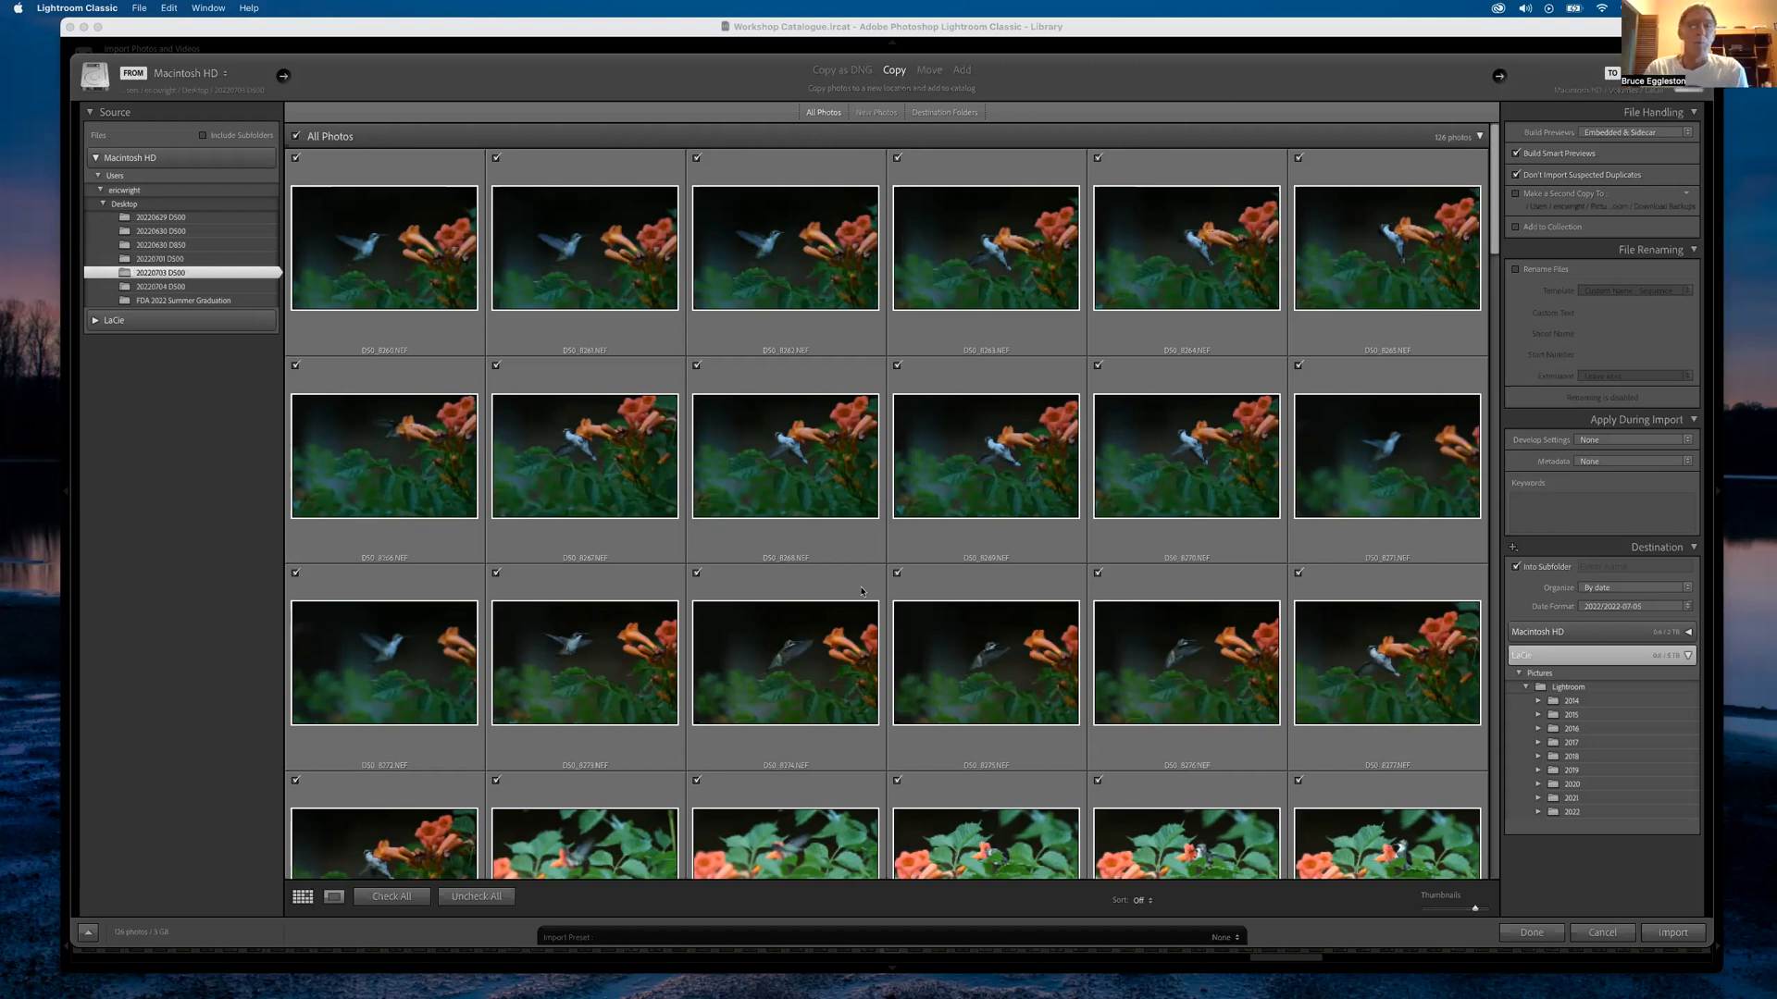
Cancel the import to return to the 2022-06-30 bluebird photos grid
left_click(1618, 934)
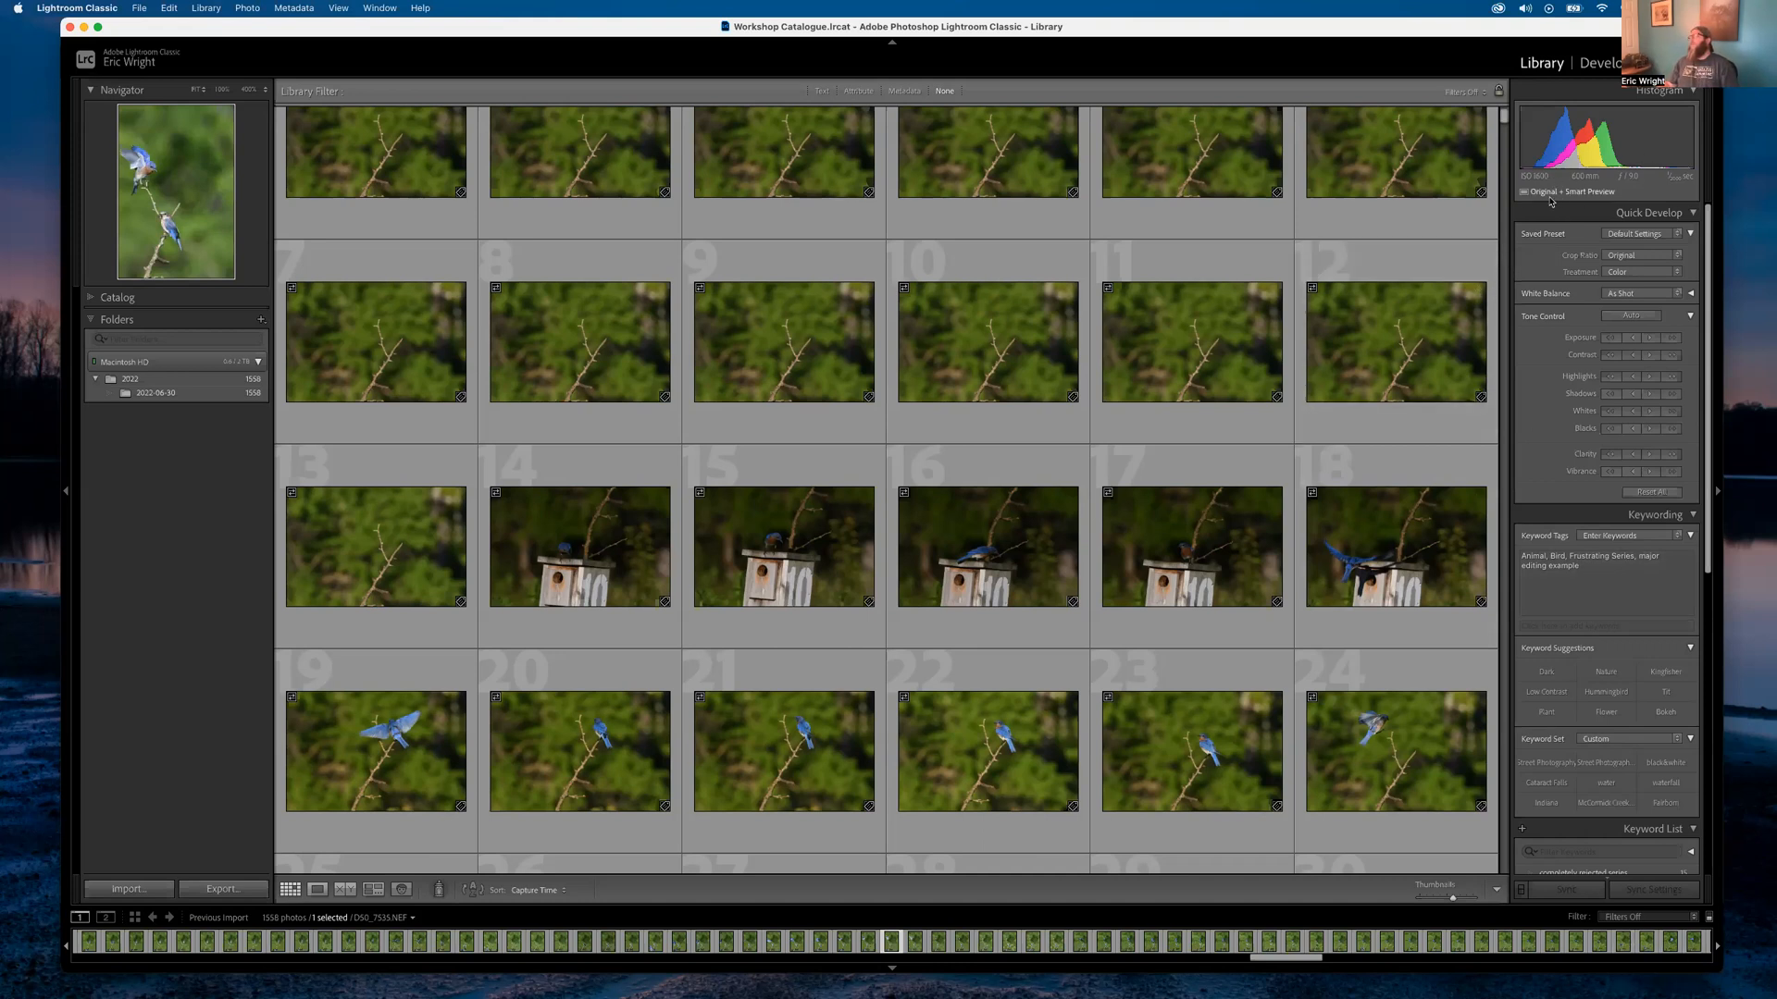
mouse_move(1545, 198)
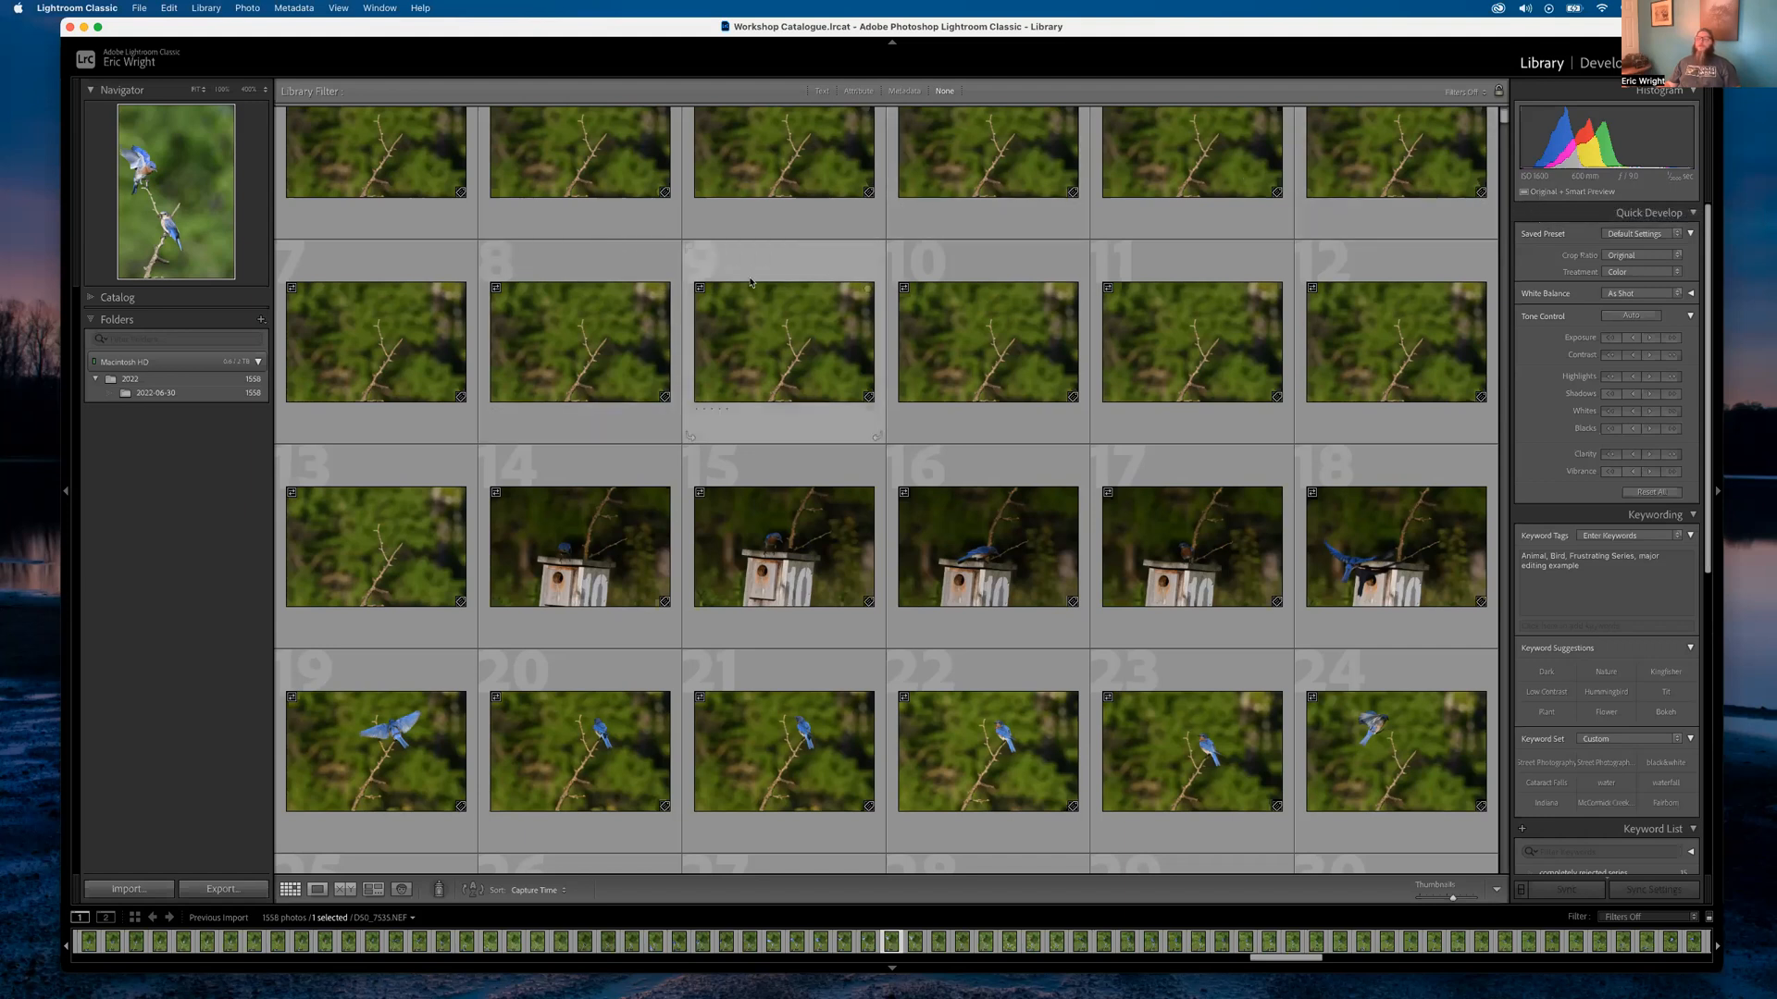
scroll(902, 242, "up", 1)
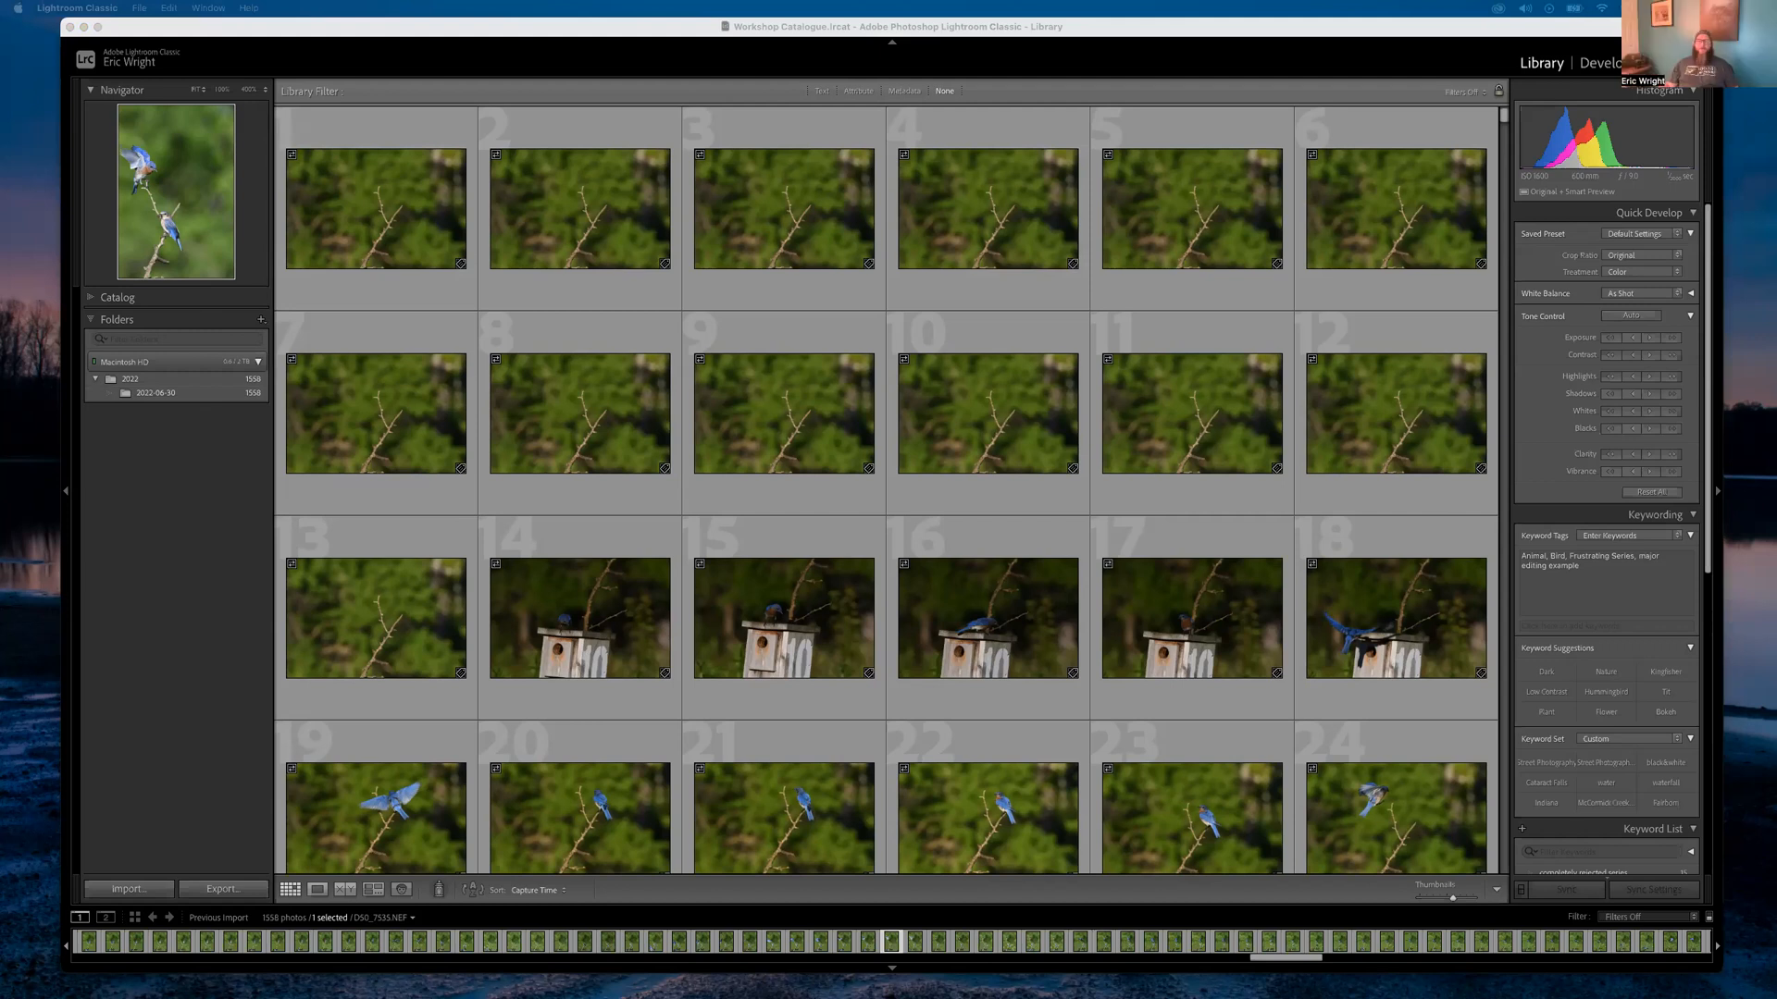
Build smart previews for the first six photos in the grid
left_click(364, 218)
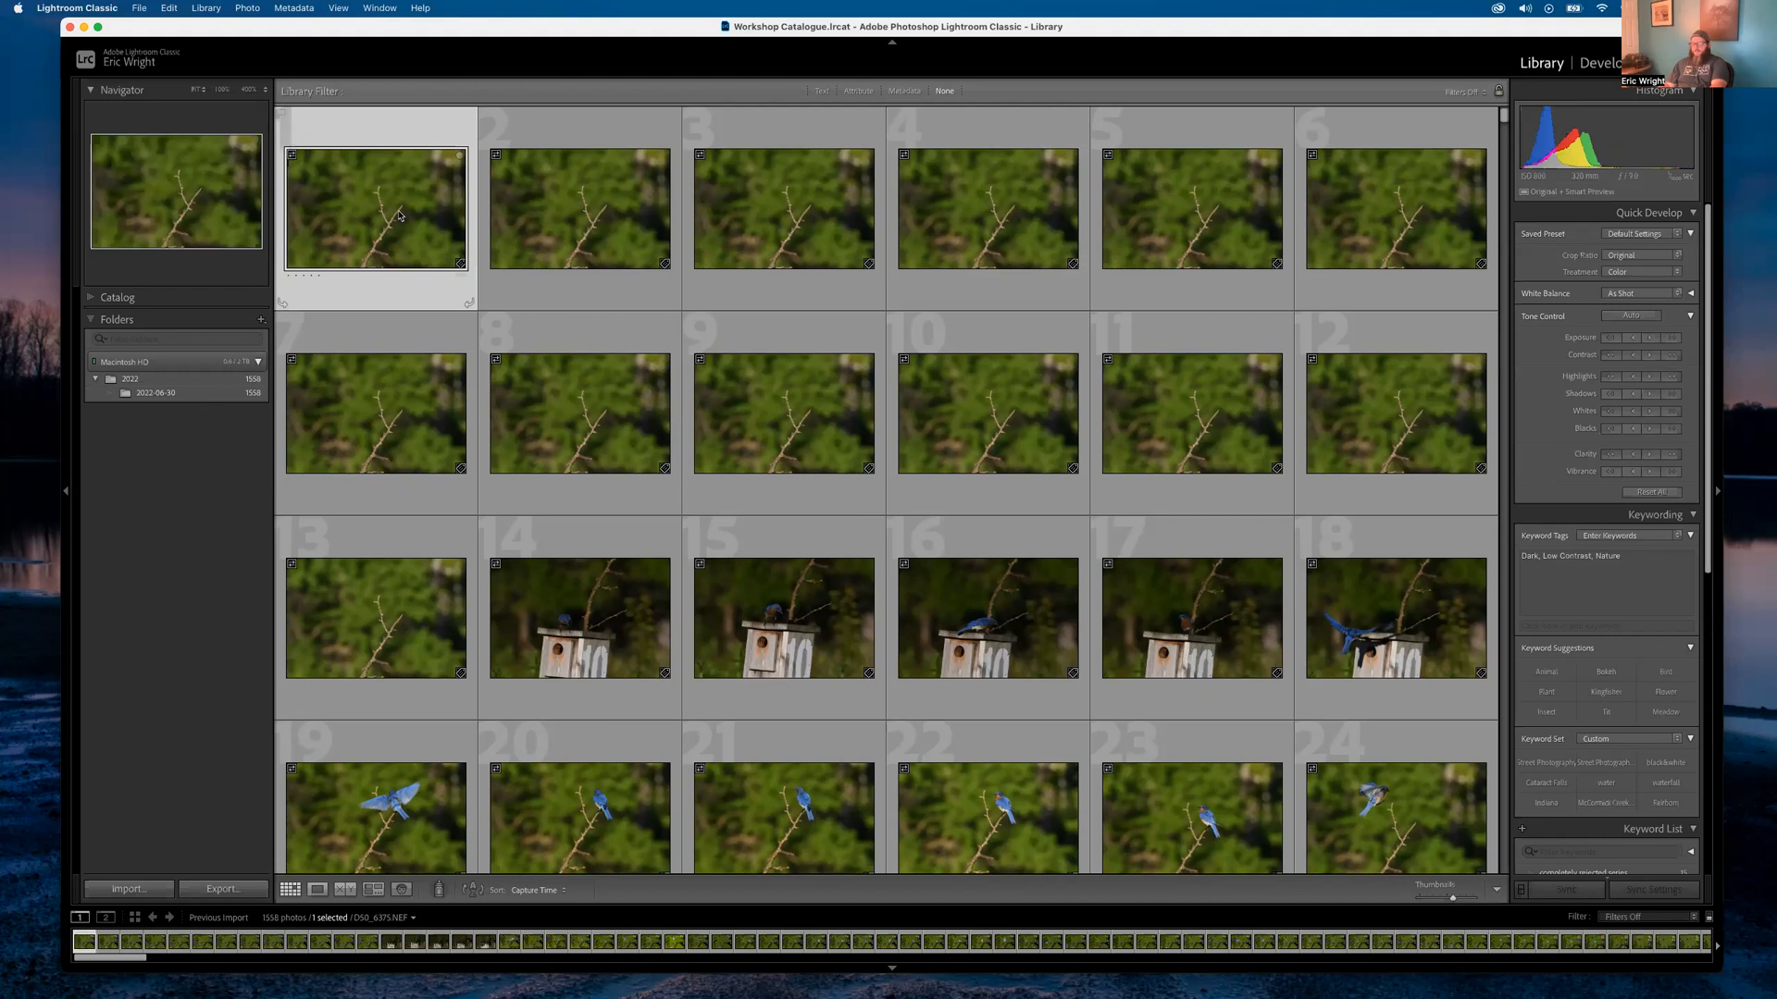
left_click(592, 216, "super")
left_click(793, 216, "super")
left_click(996, 215, "super")
left_click(1192, 213, "super")
left_click(1396, 213, "super")
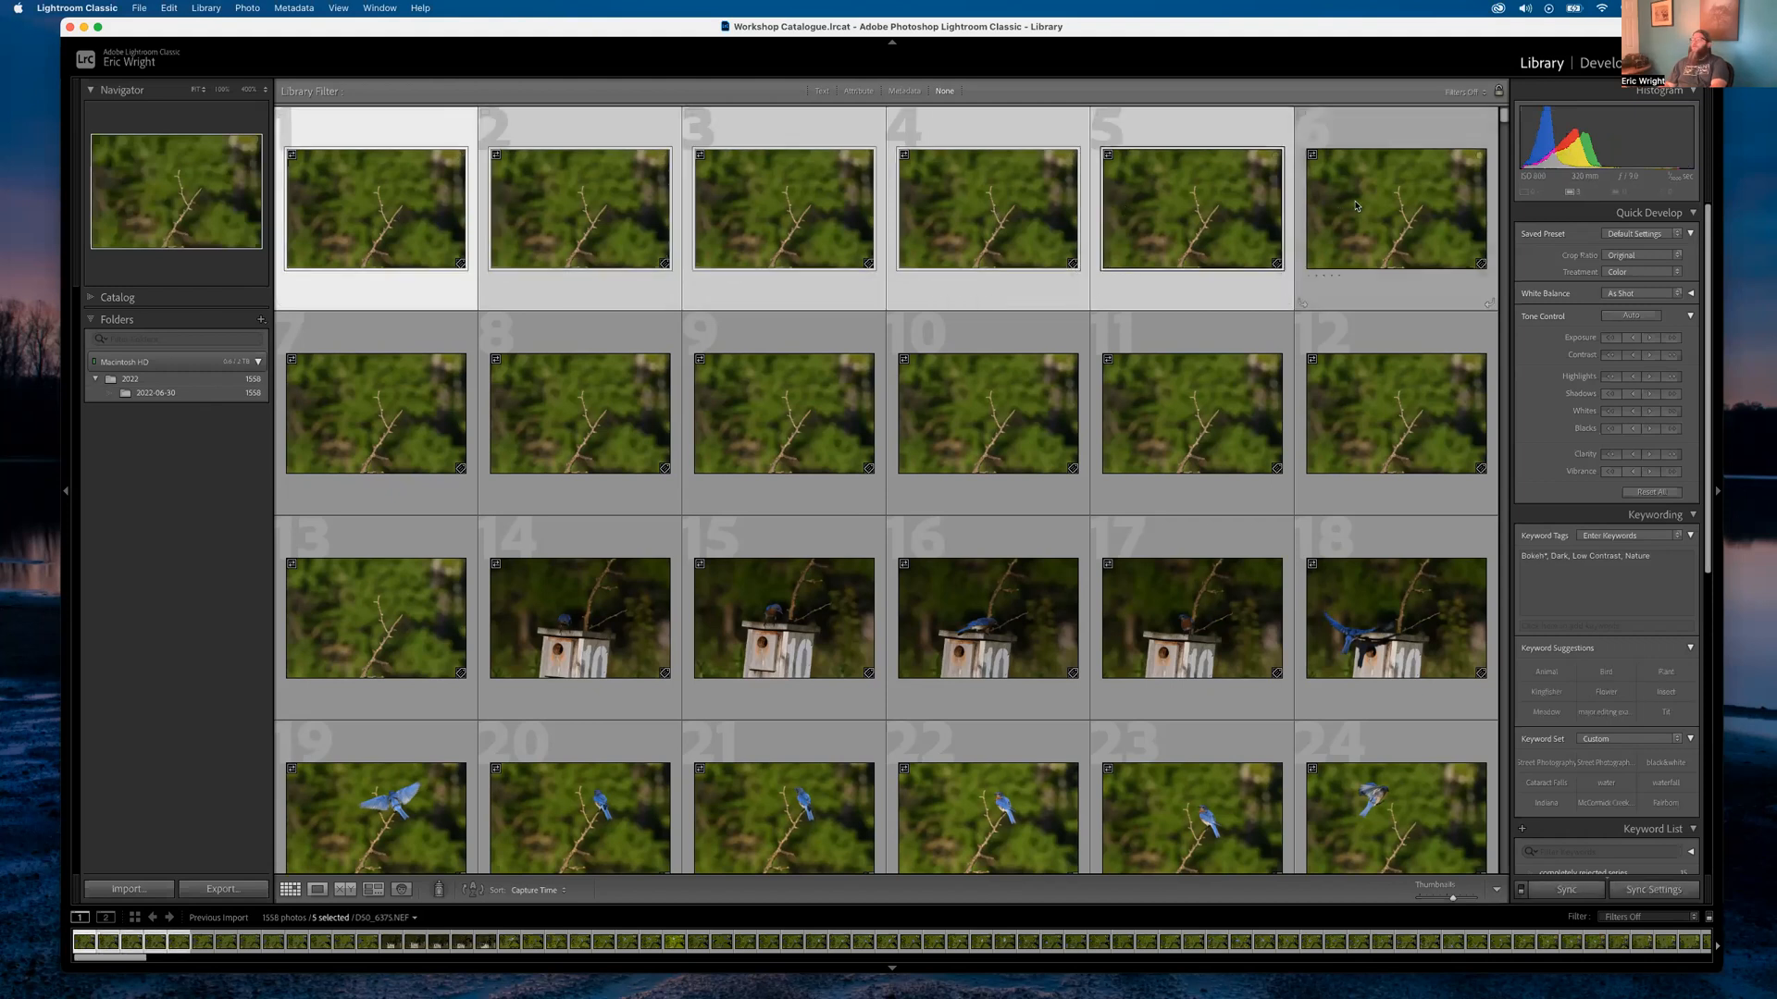
left_click(204, 9)
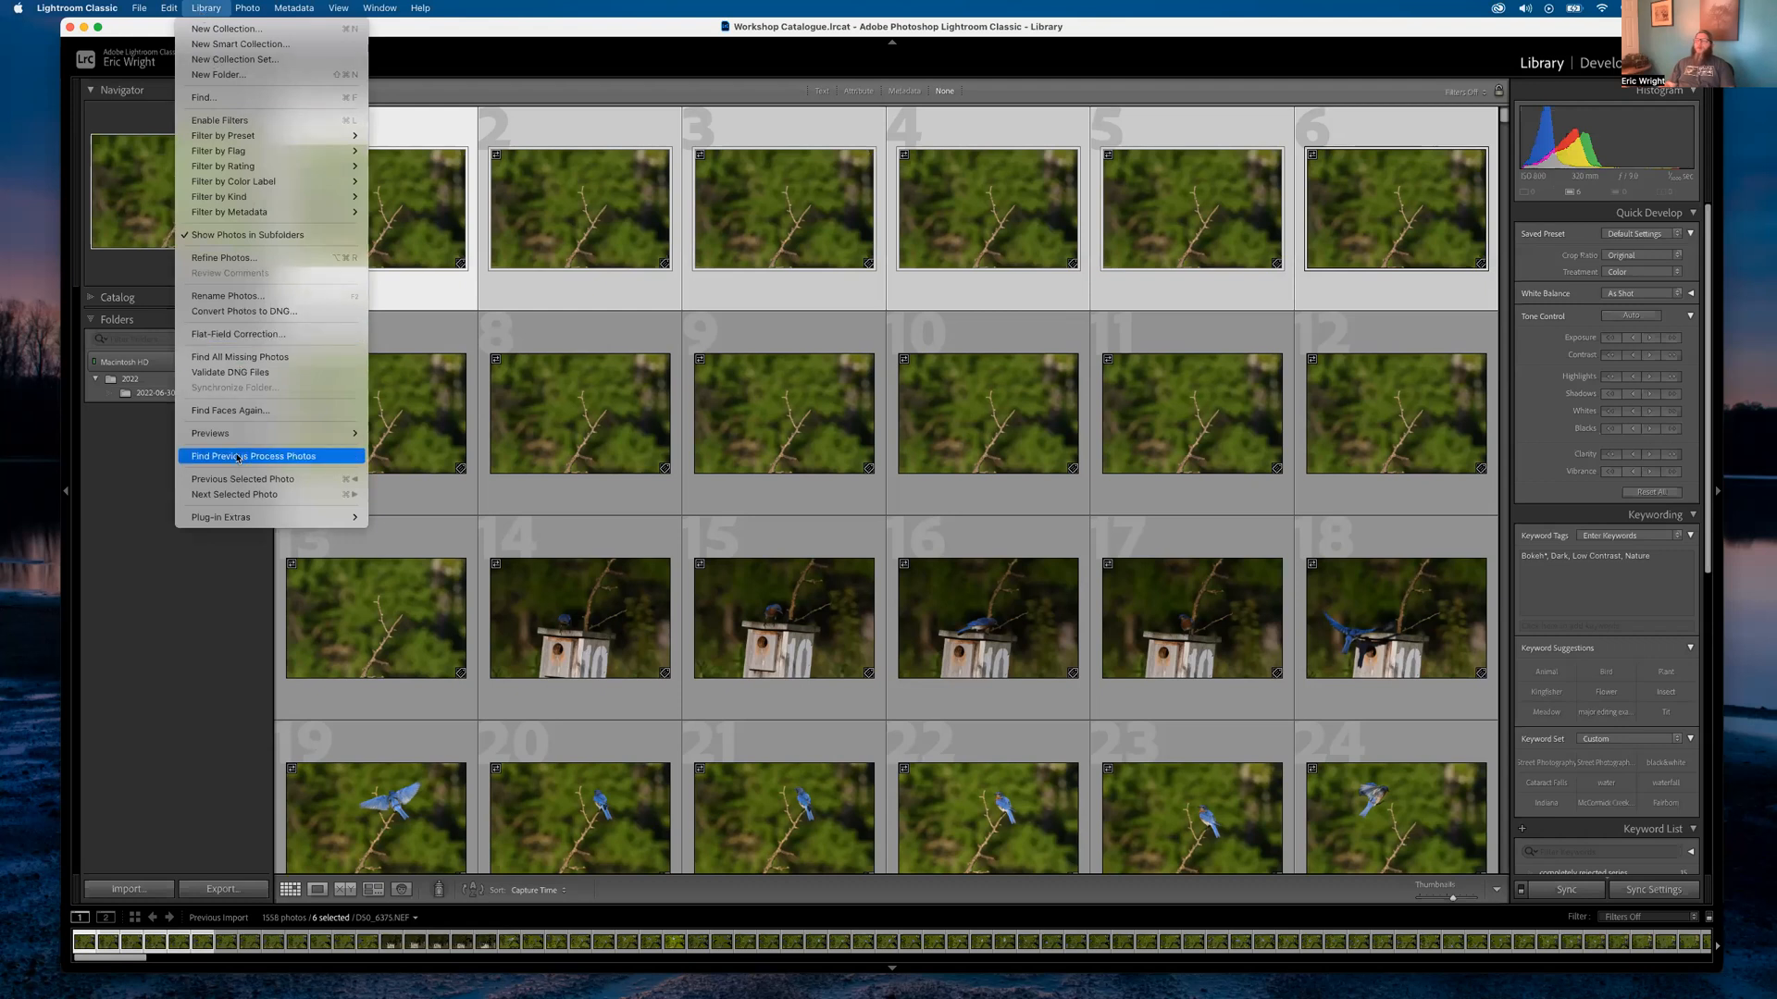
mouse_move(322, 435)
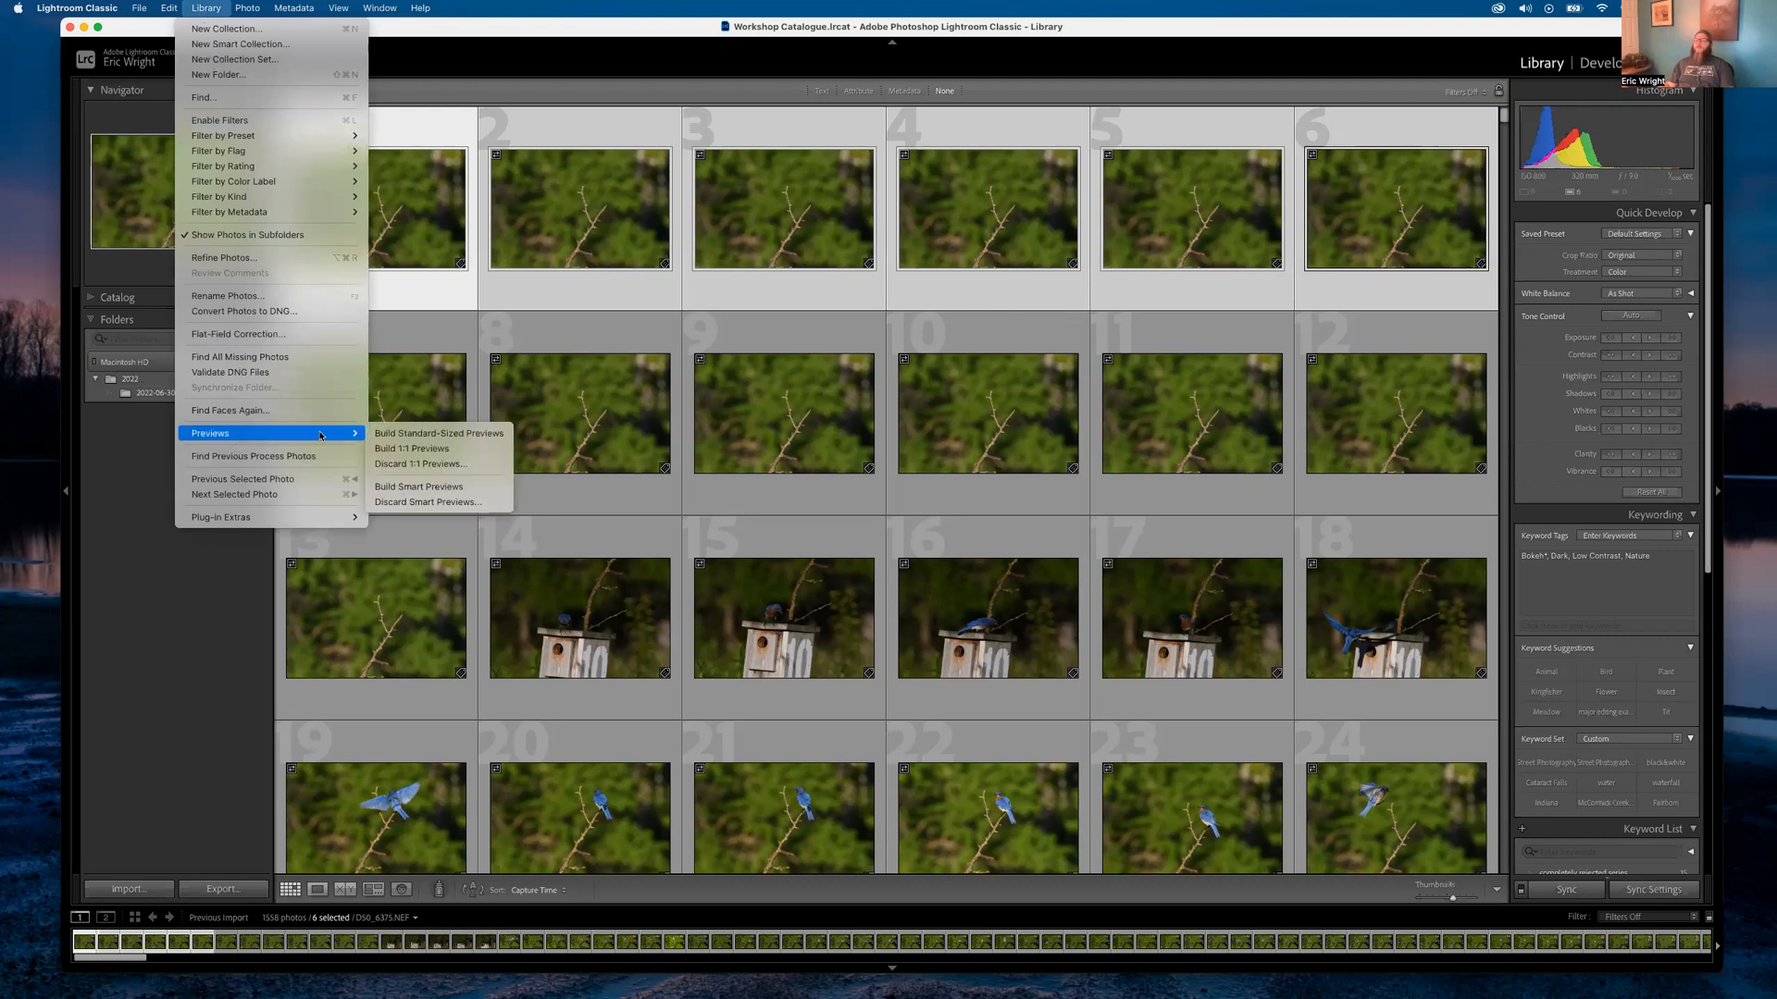
left_click(420, 486)
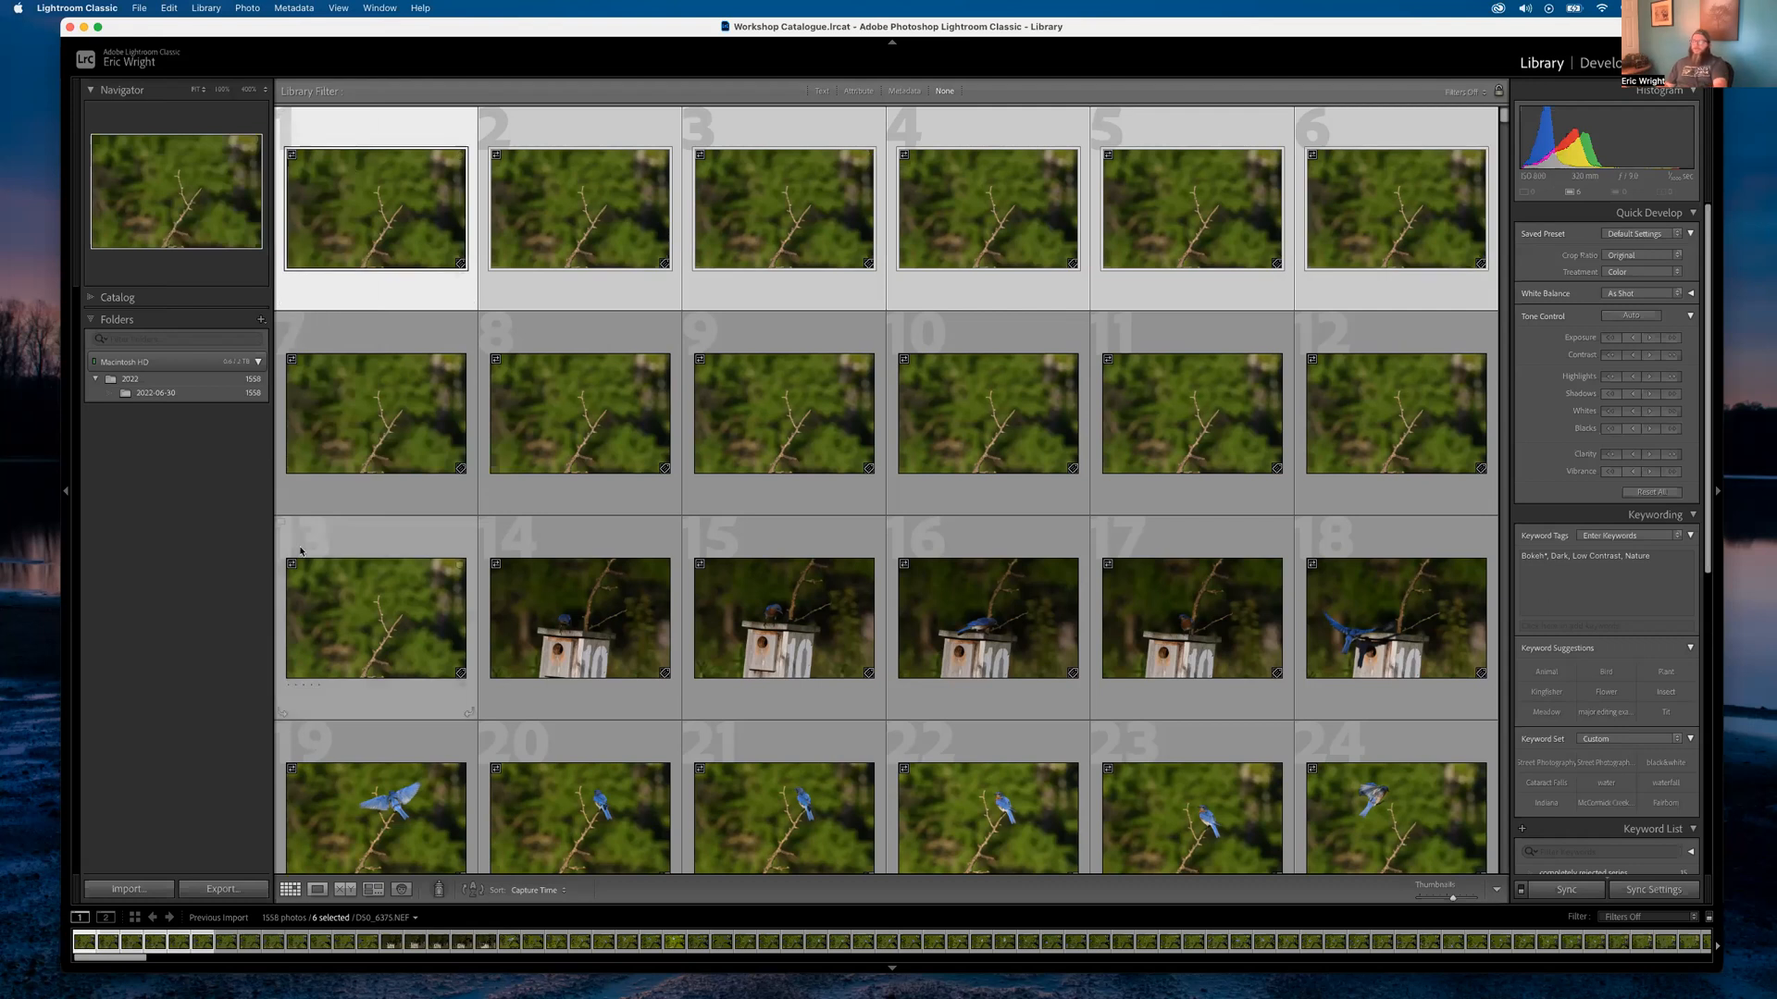
Select all 1,558 photos in the library, starting from photo 1
left_click(381, 407)
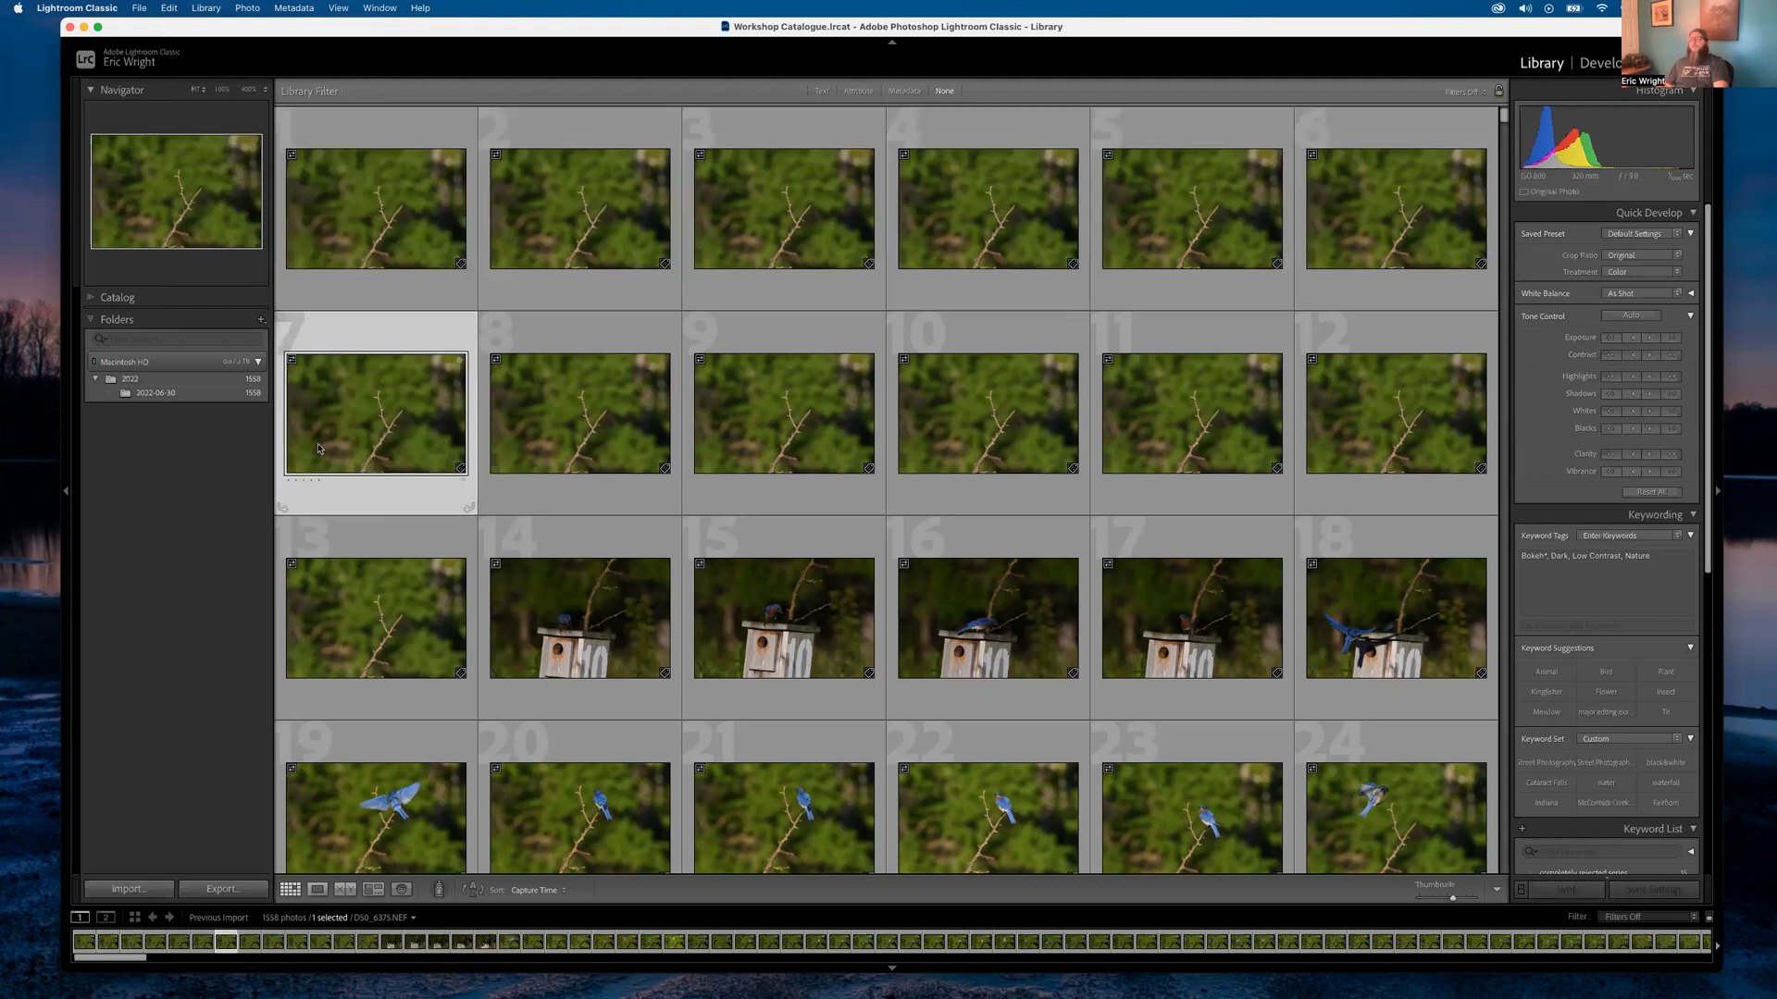
left_click(398, 194)
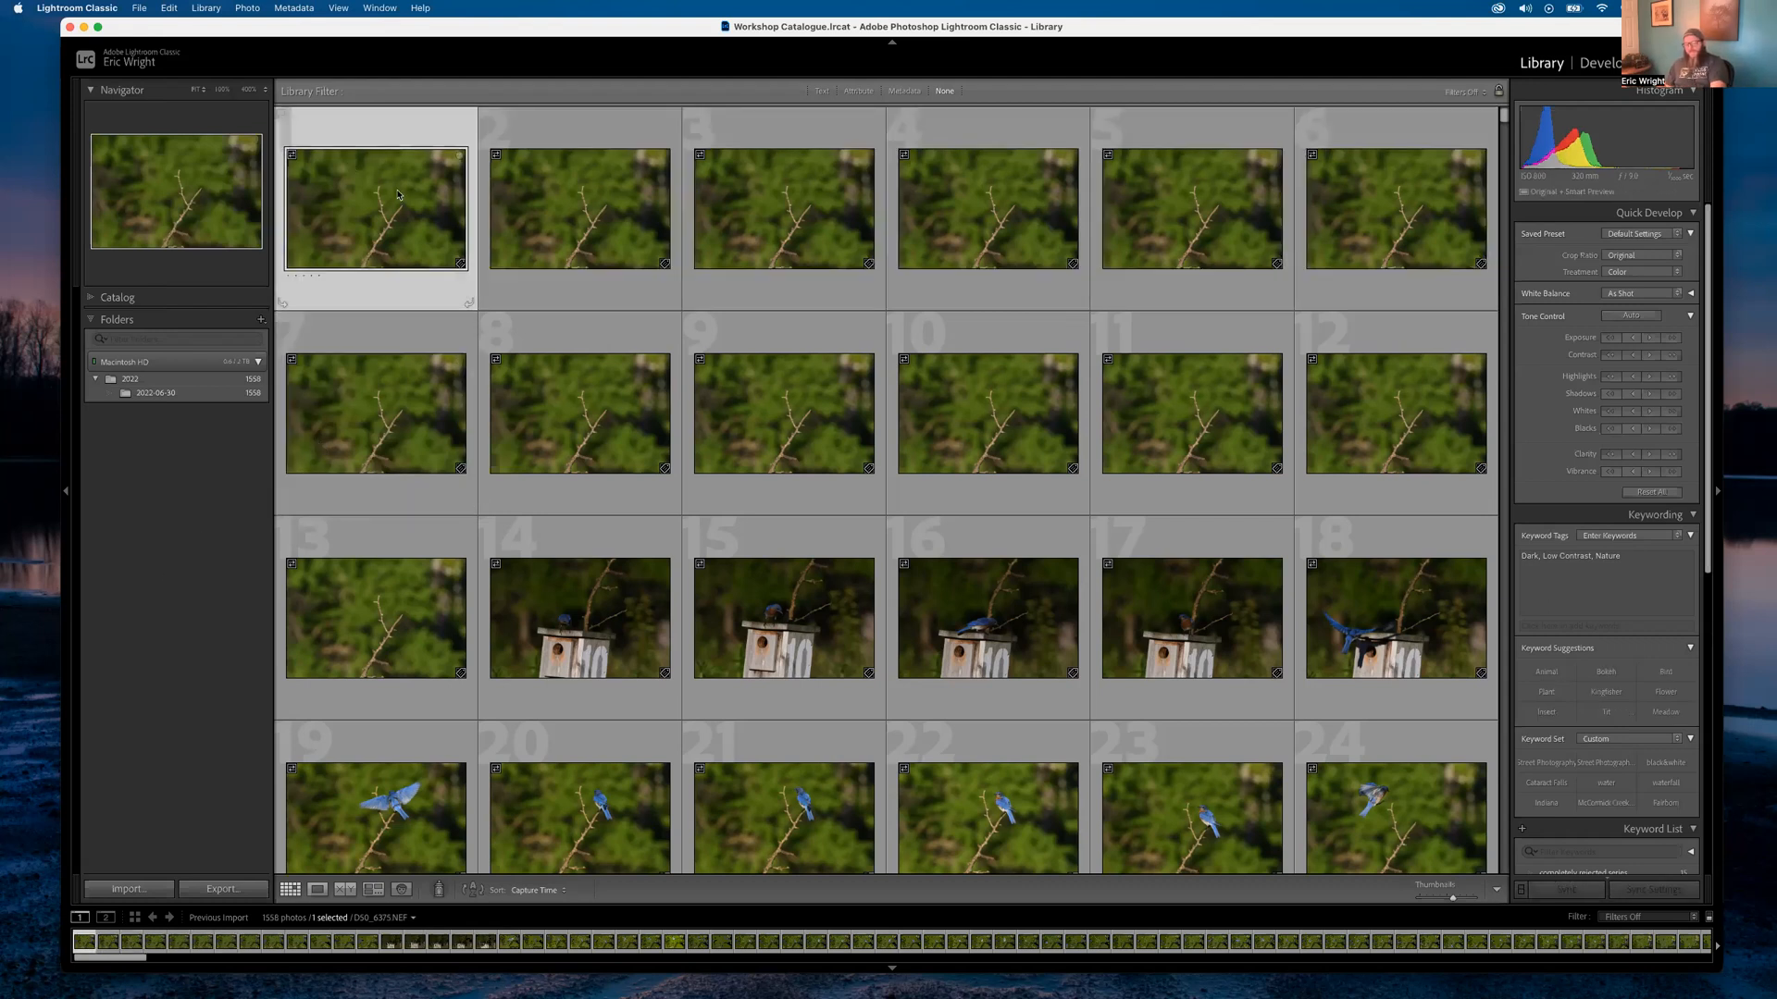
key("super+a")
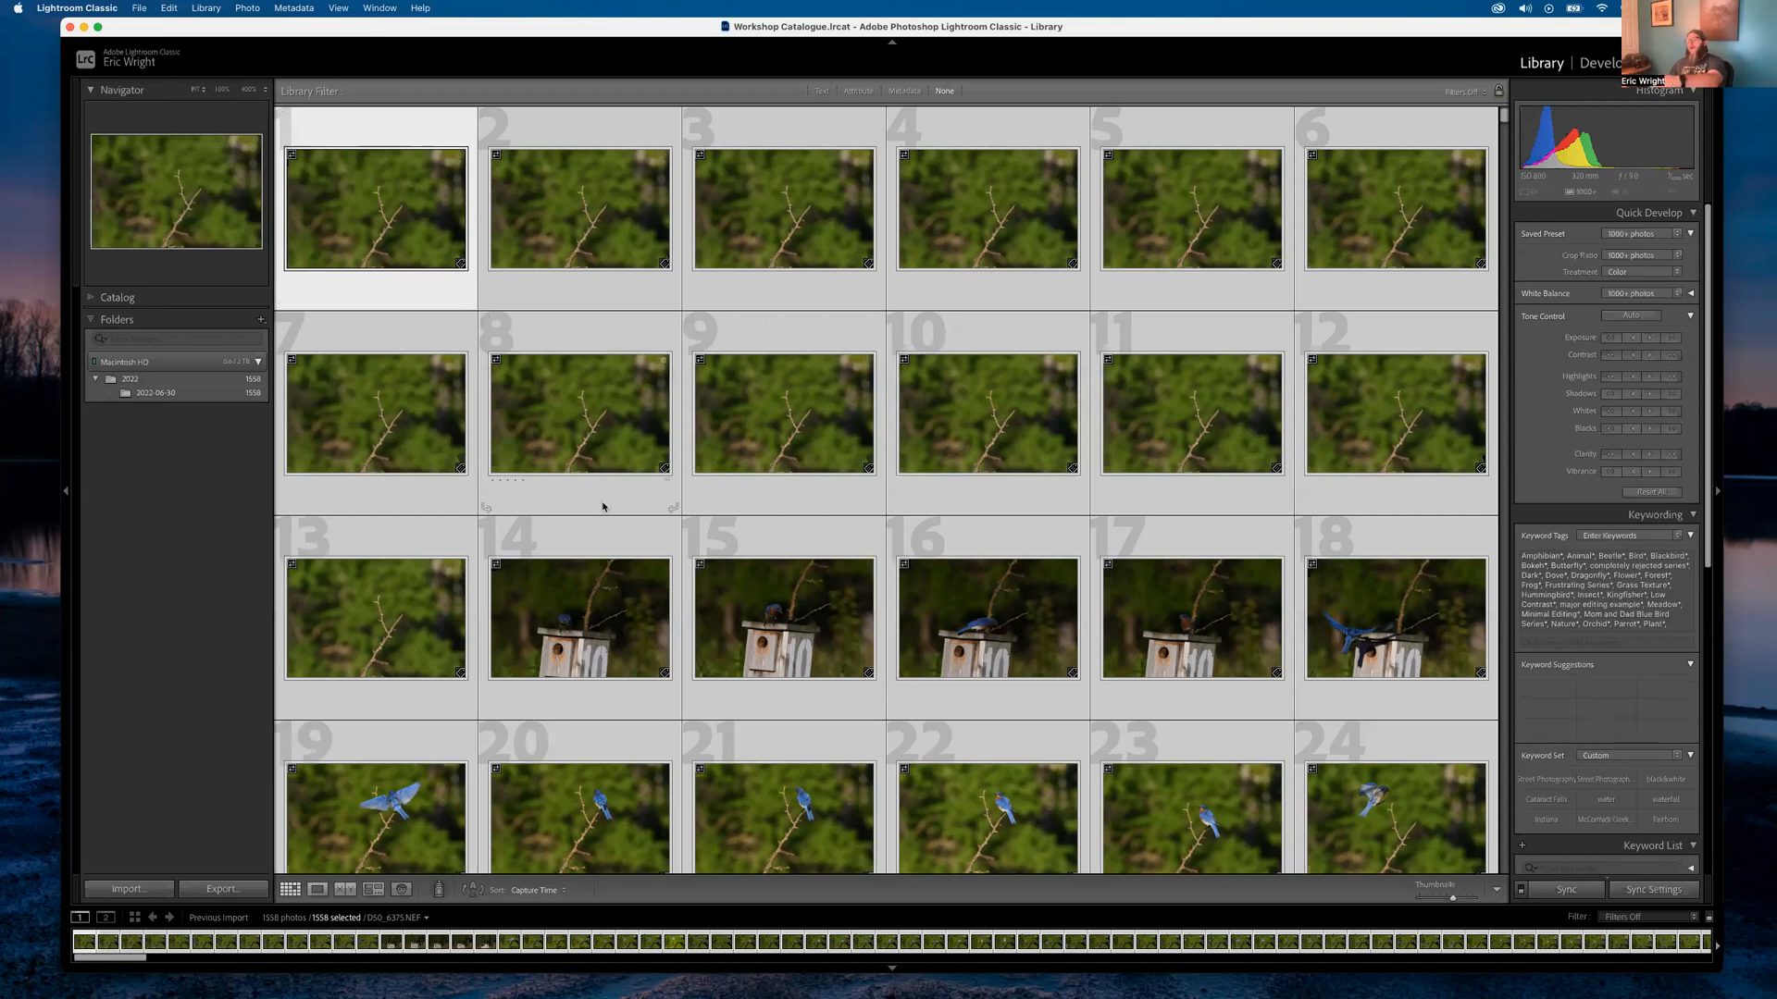
Check the Library Previews menu without running a command, then select photos 7, 1 and 2
left_click(205, 7)
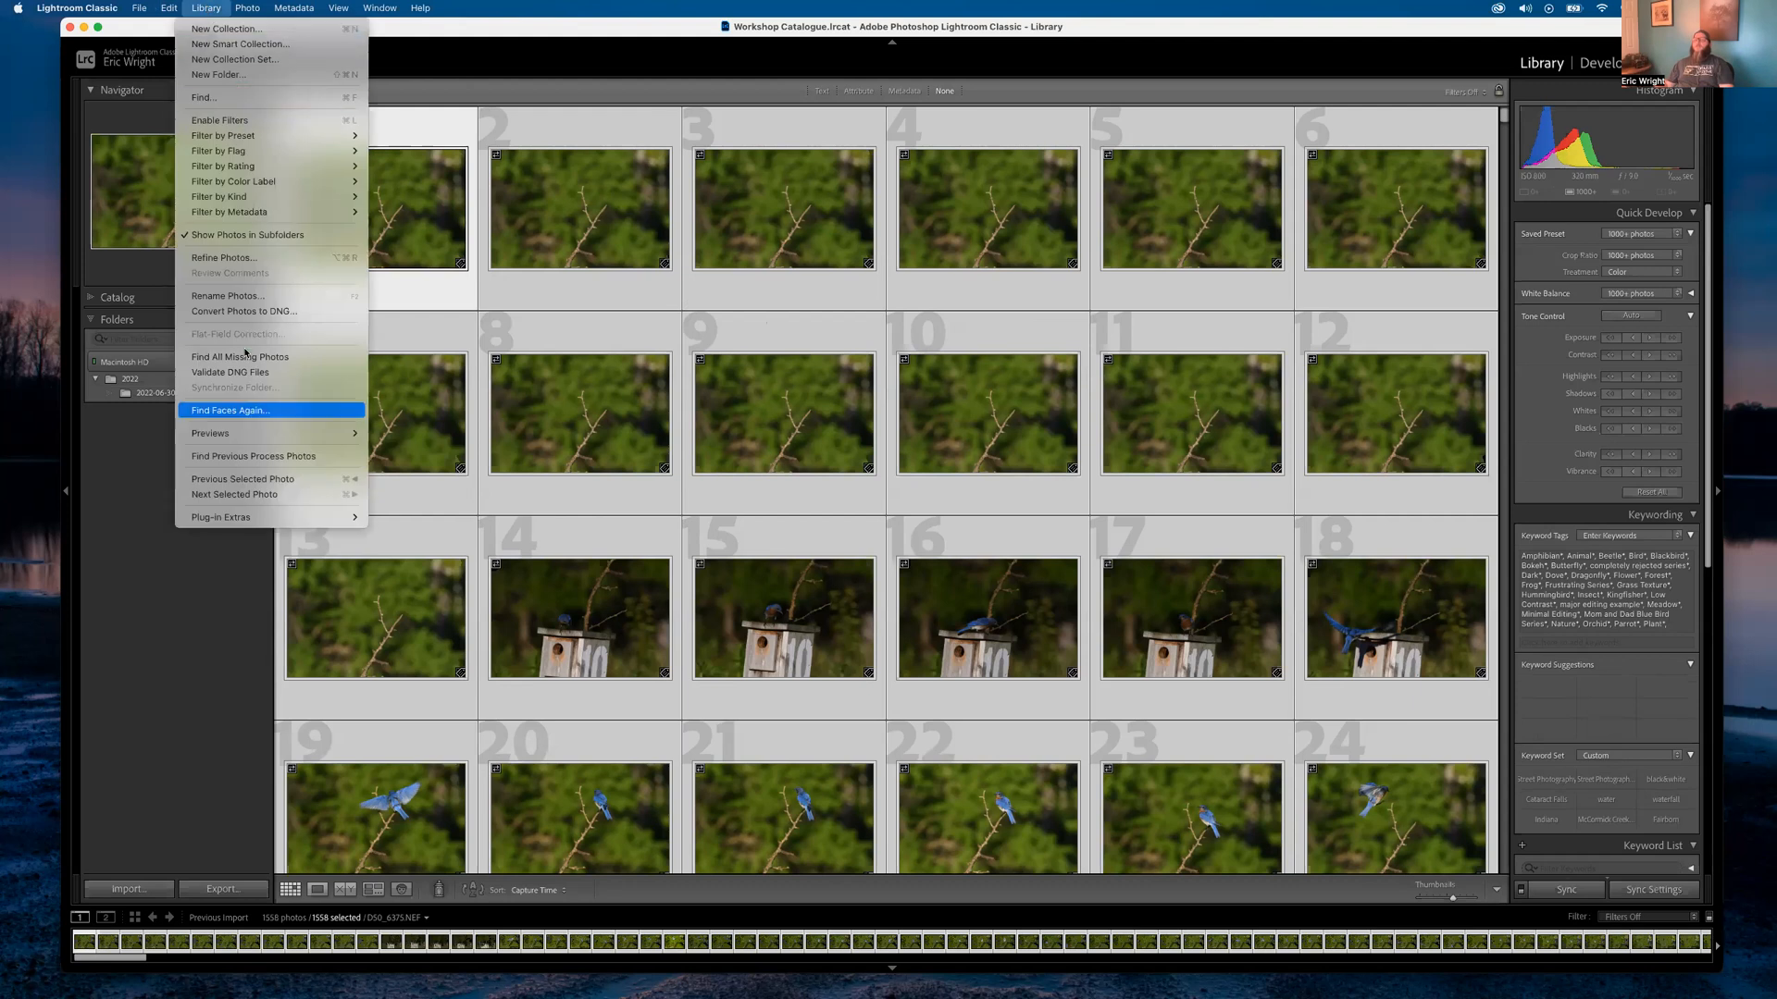
mouse_move(255, 435)
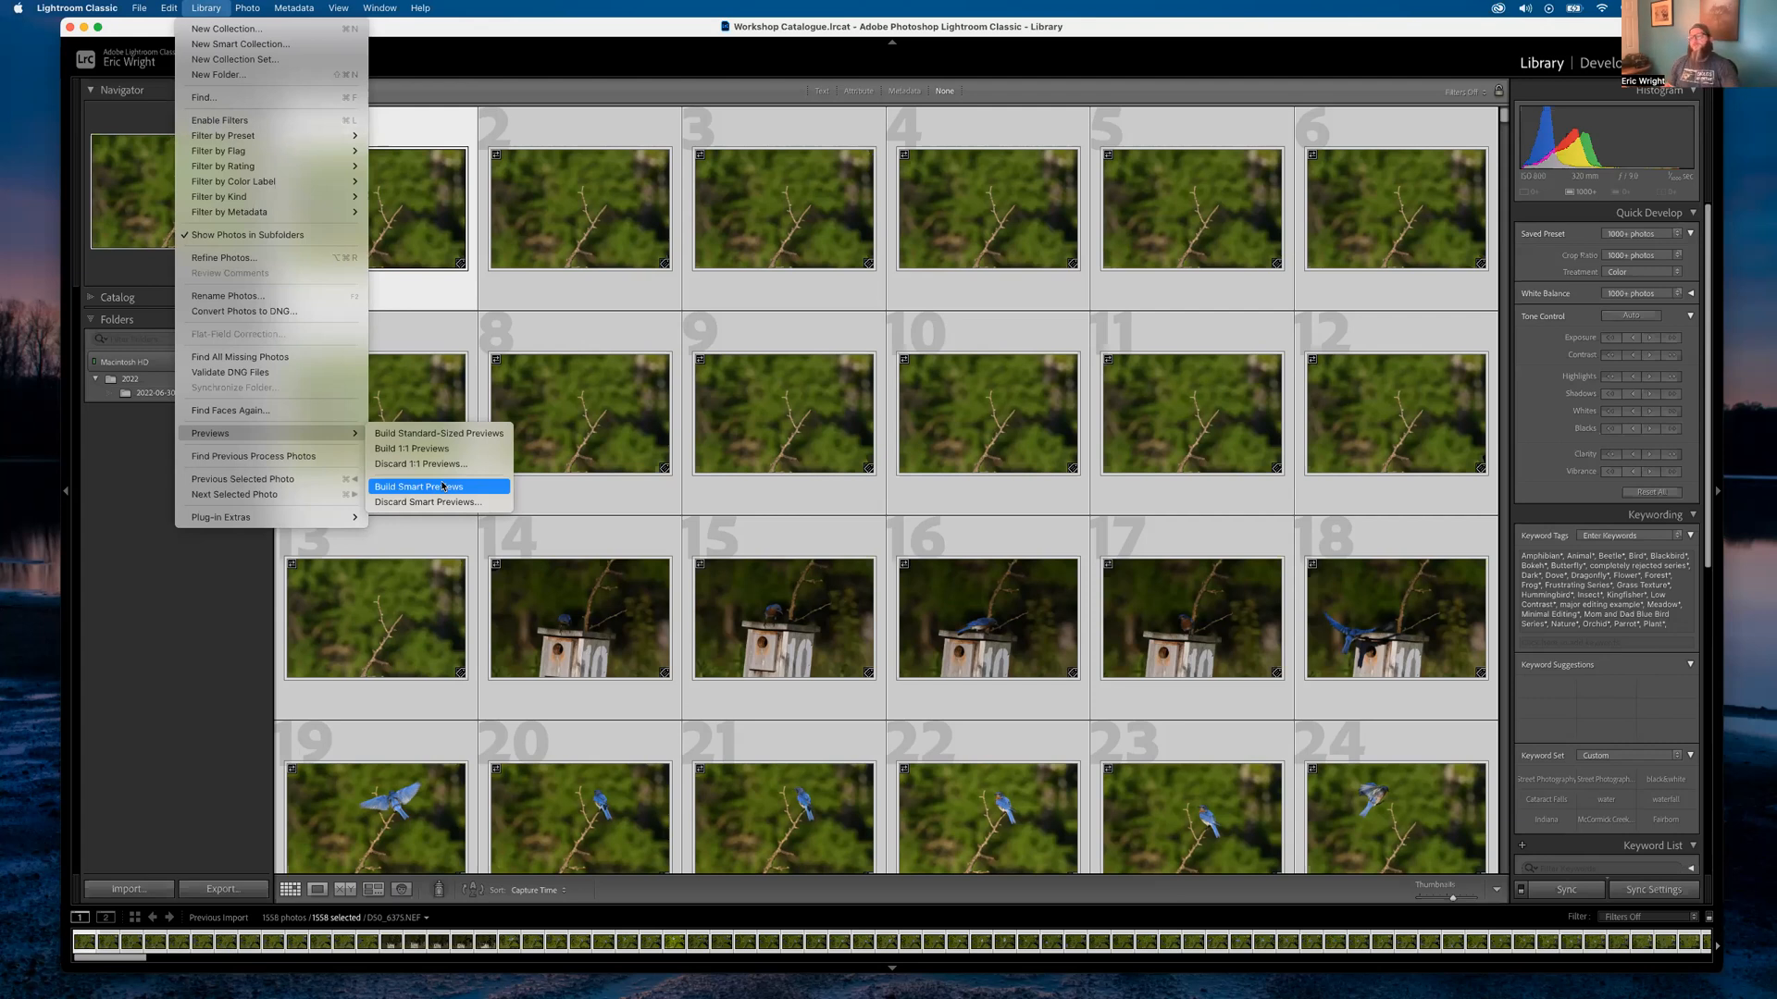
left_click(134, 558)
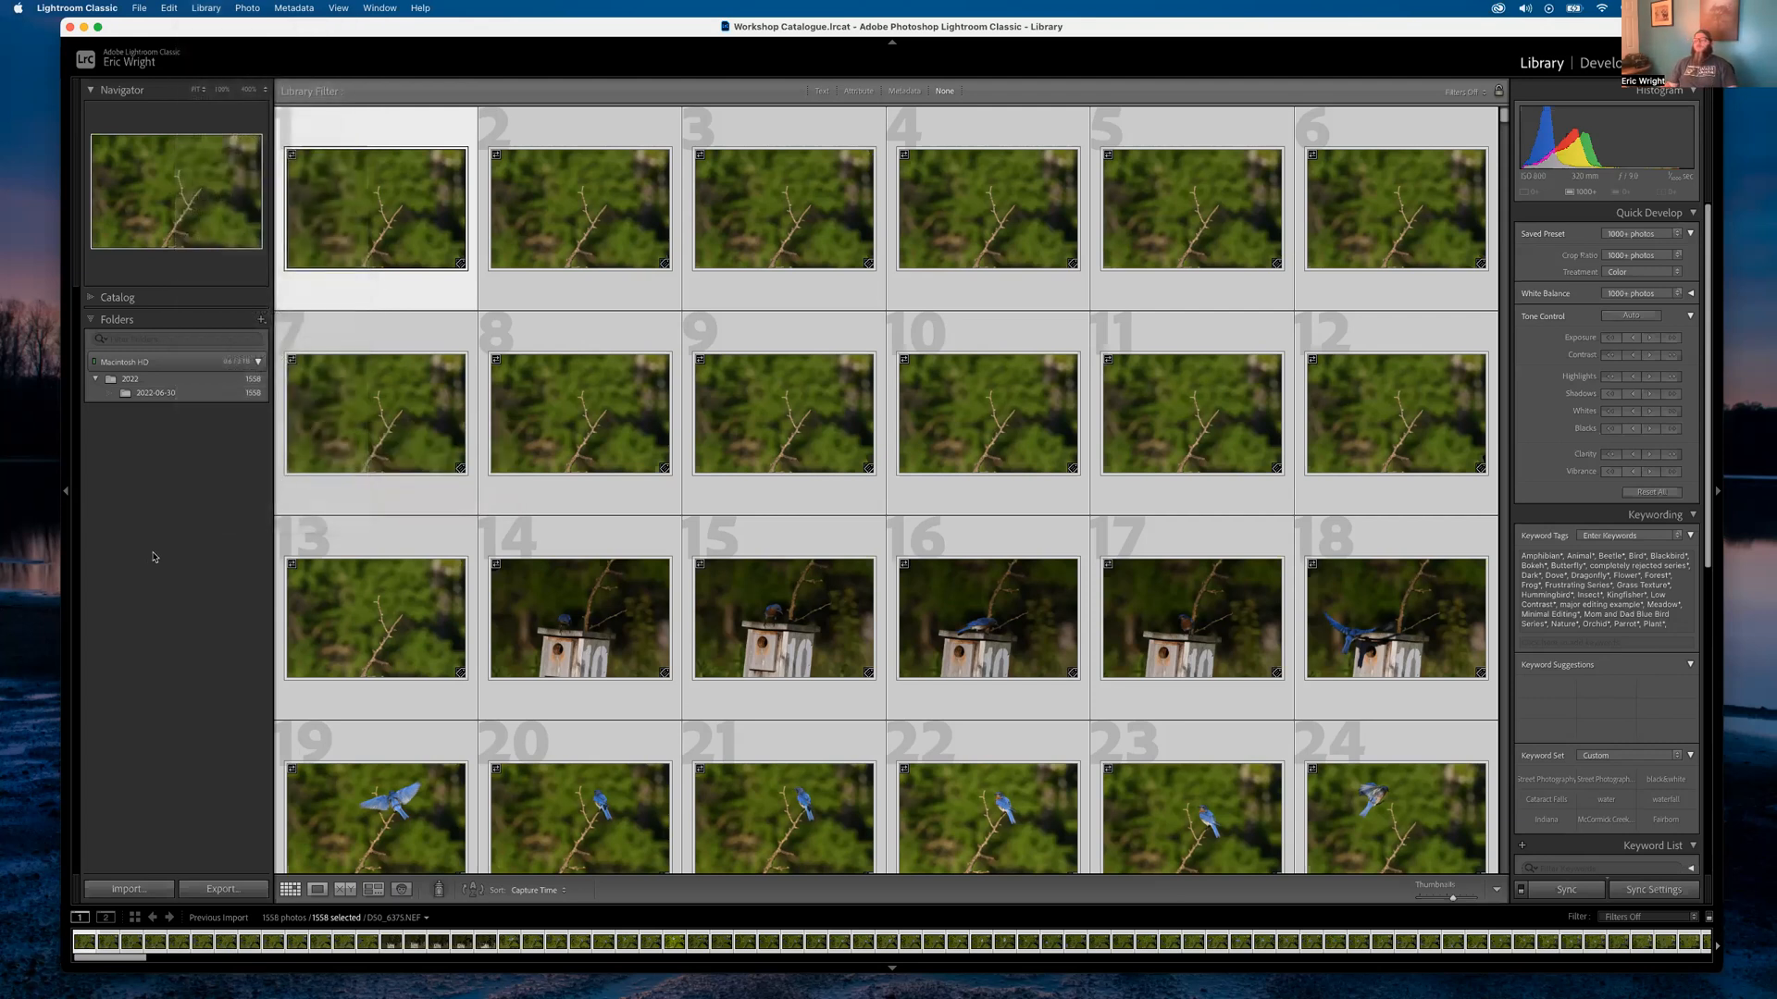
left_click(427, 387)
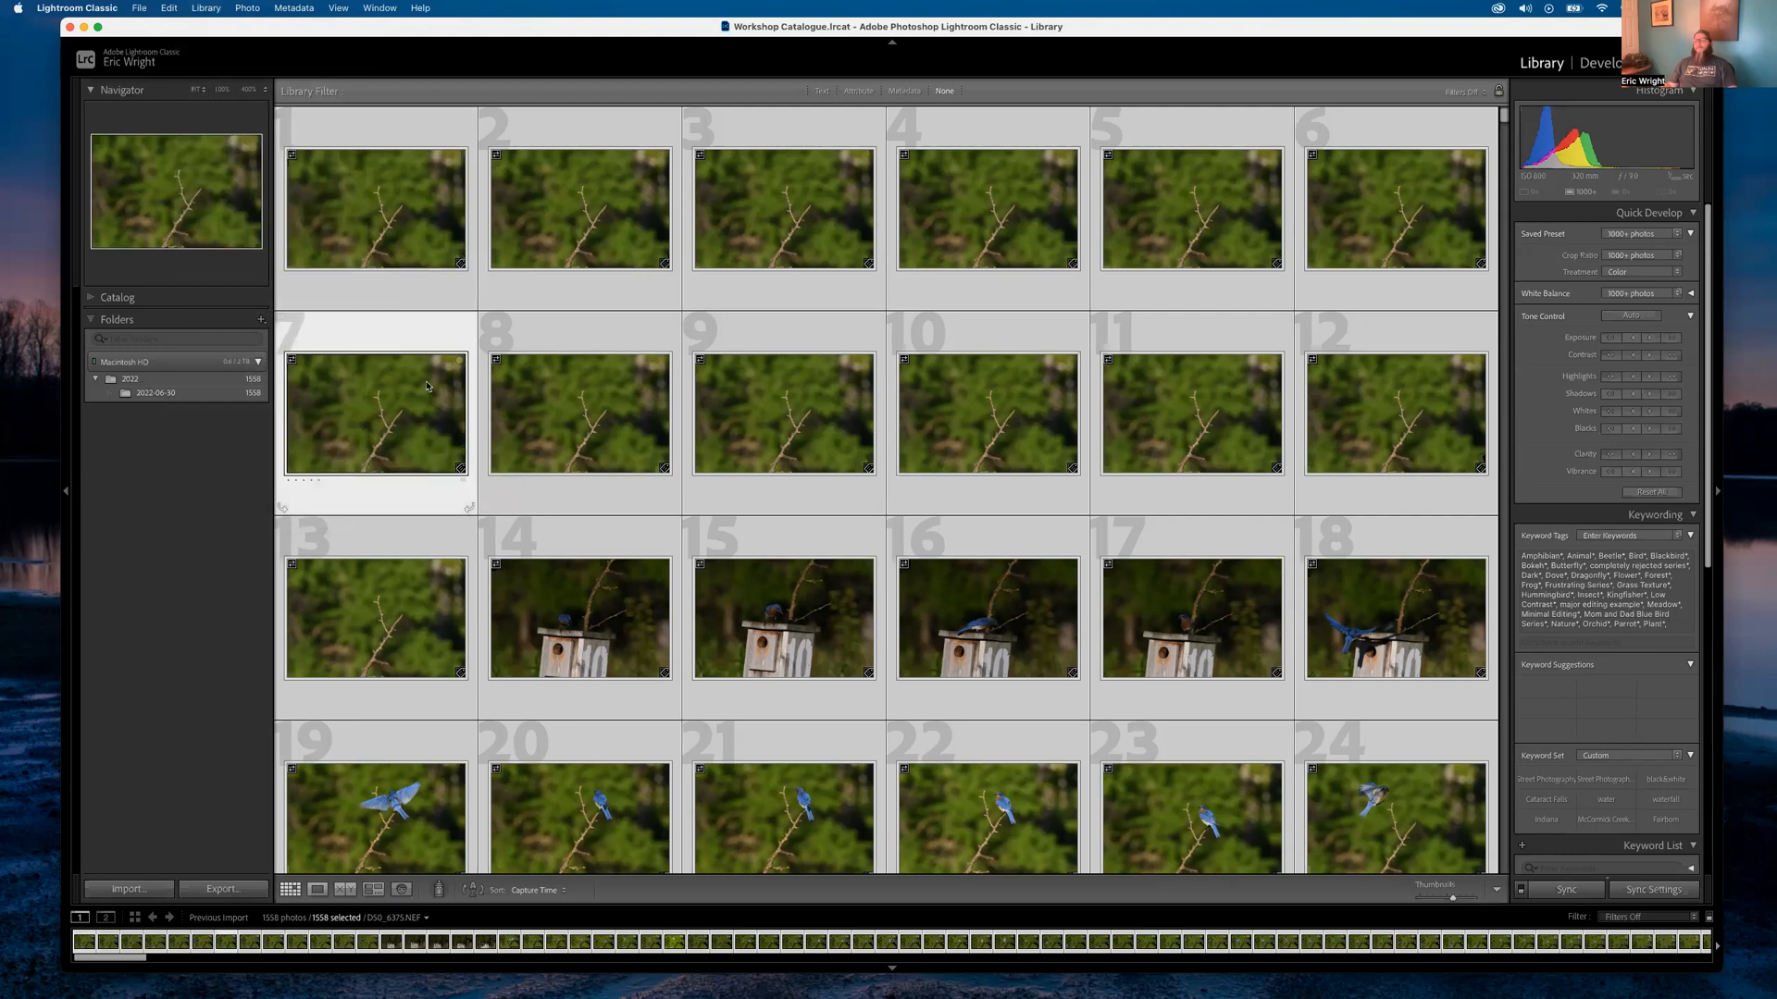
left_click(454, 213)
left_click(570, 198)
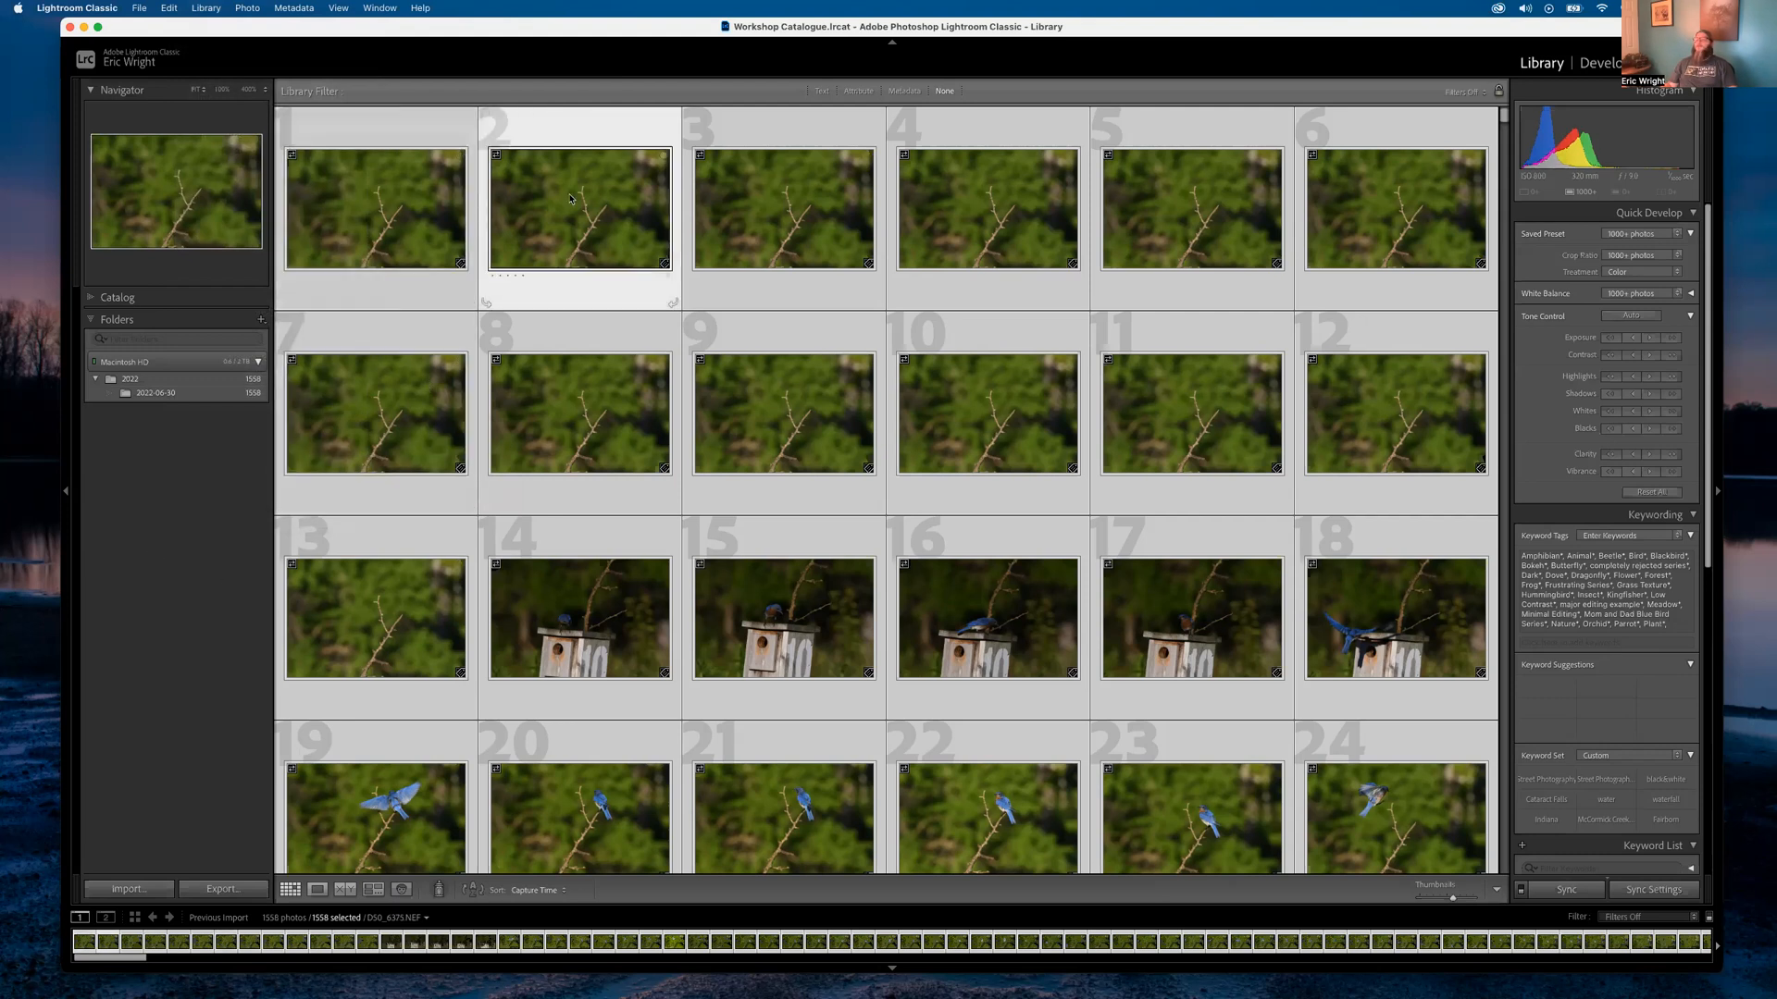
double_click(587, 425)
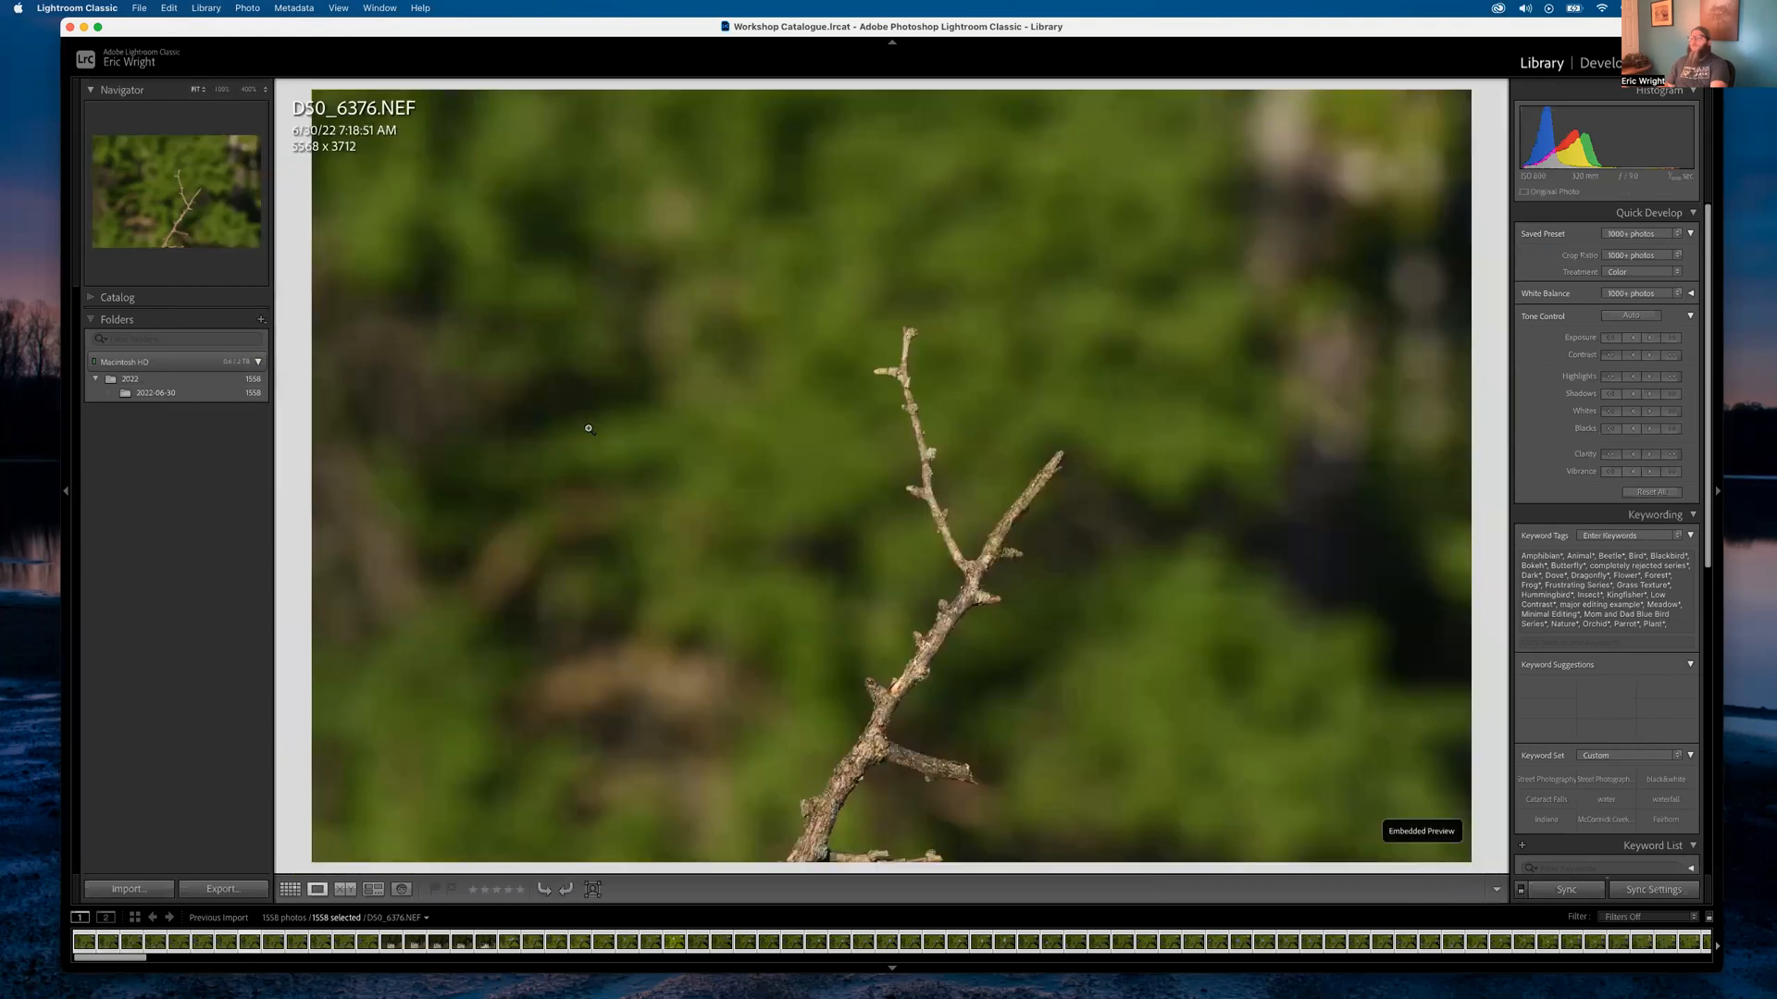
double_click(635, 454)
left_click(730, 507)
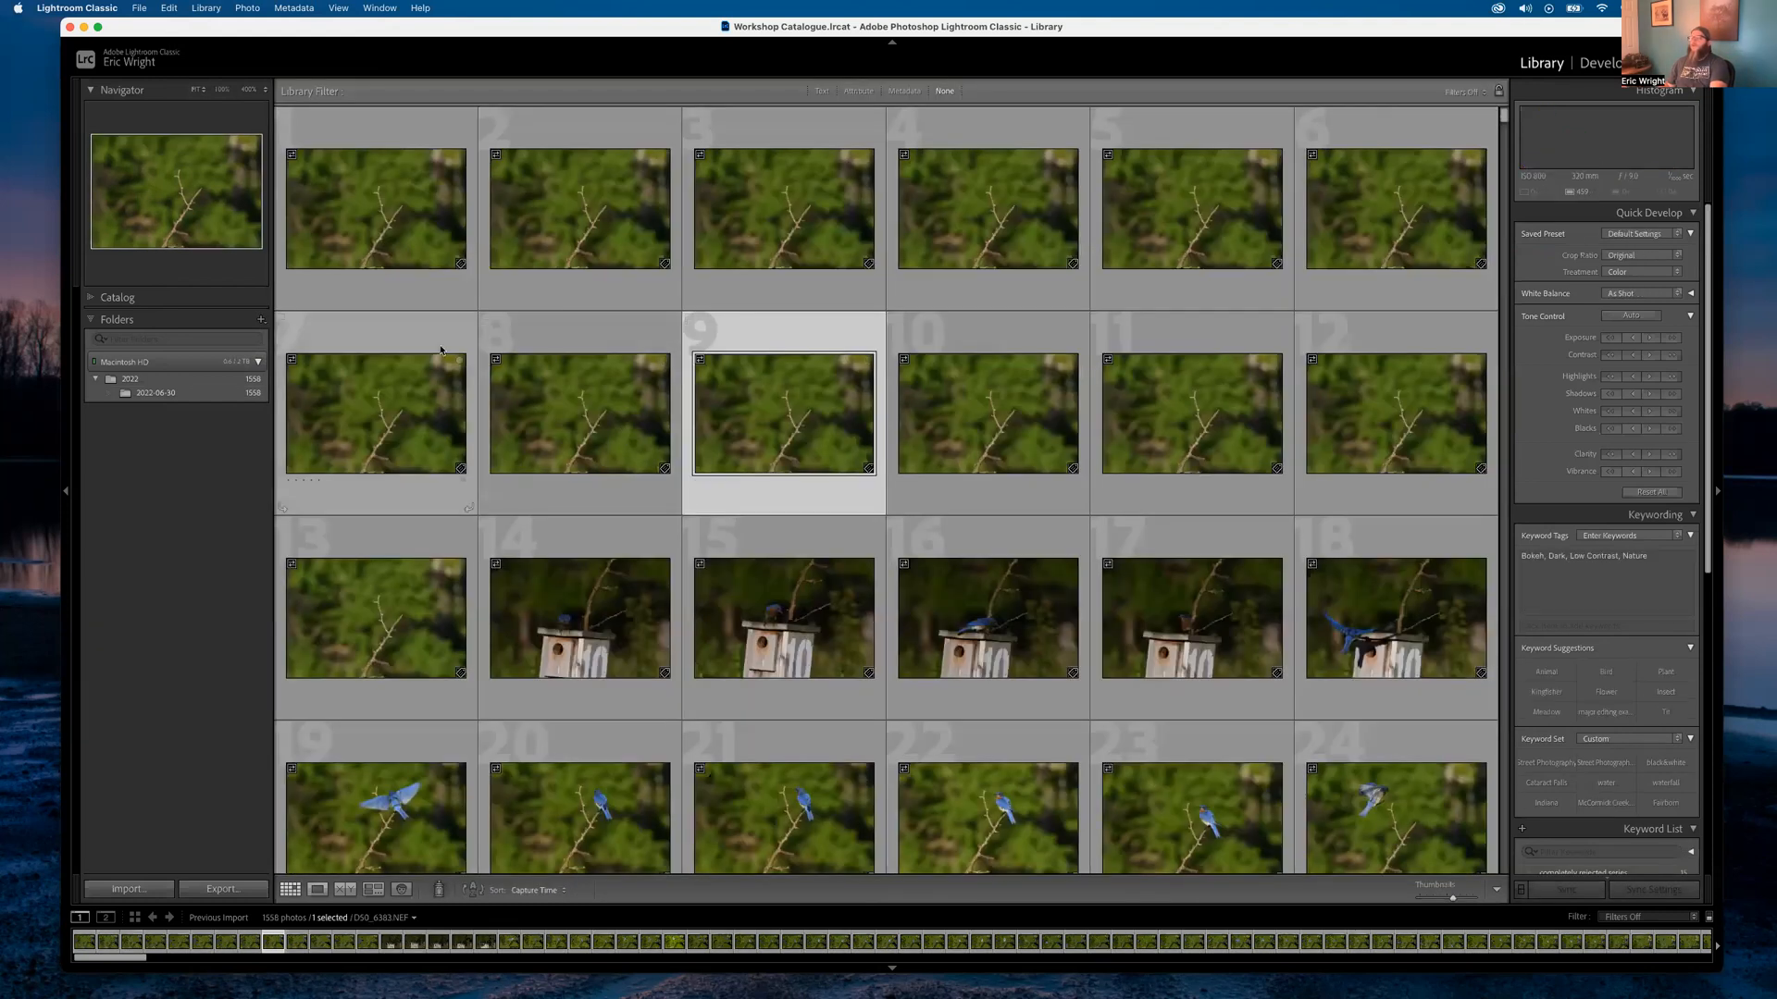
left_click(416, 248)
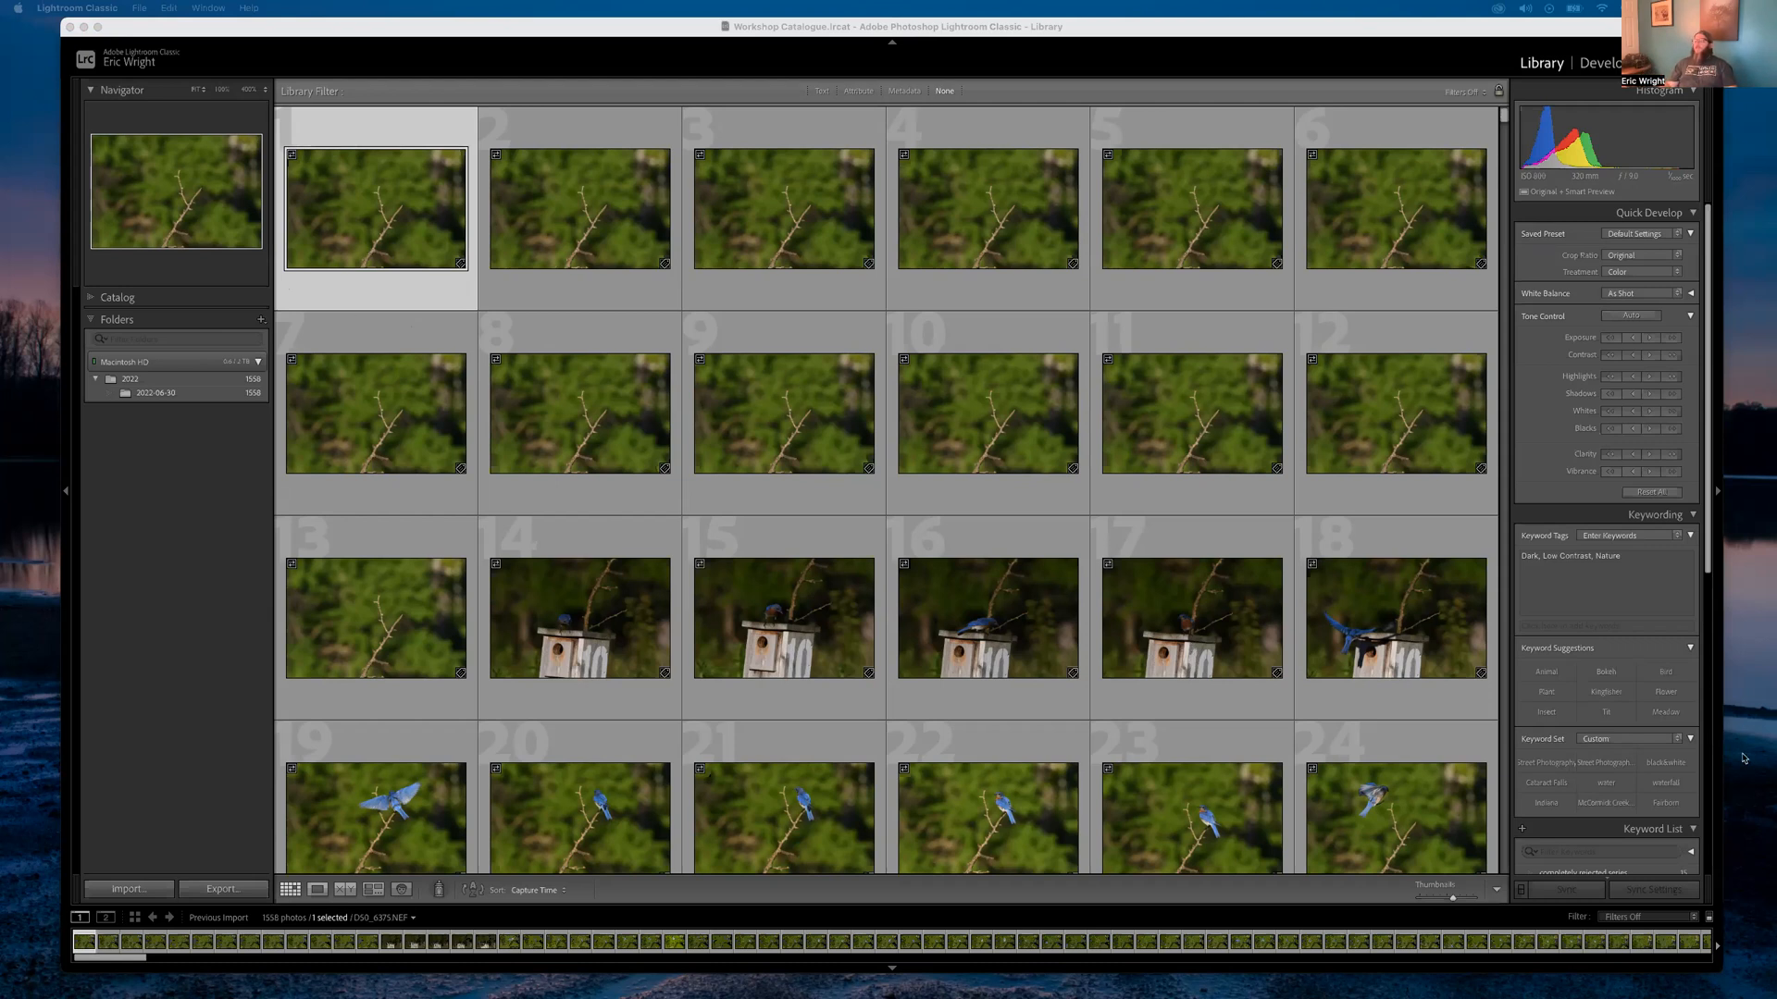
scroll(1570, 585, "down", 5)
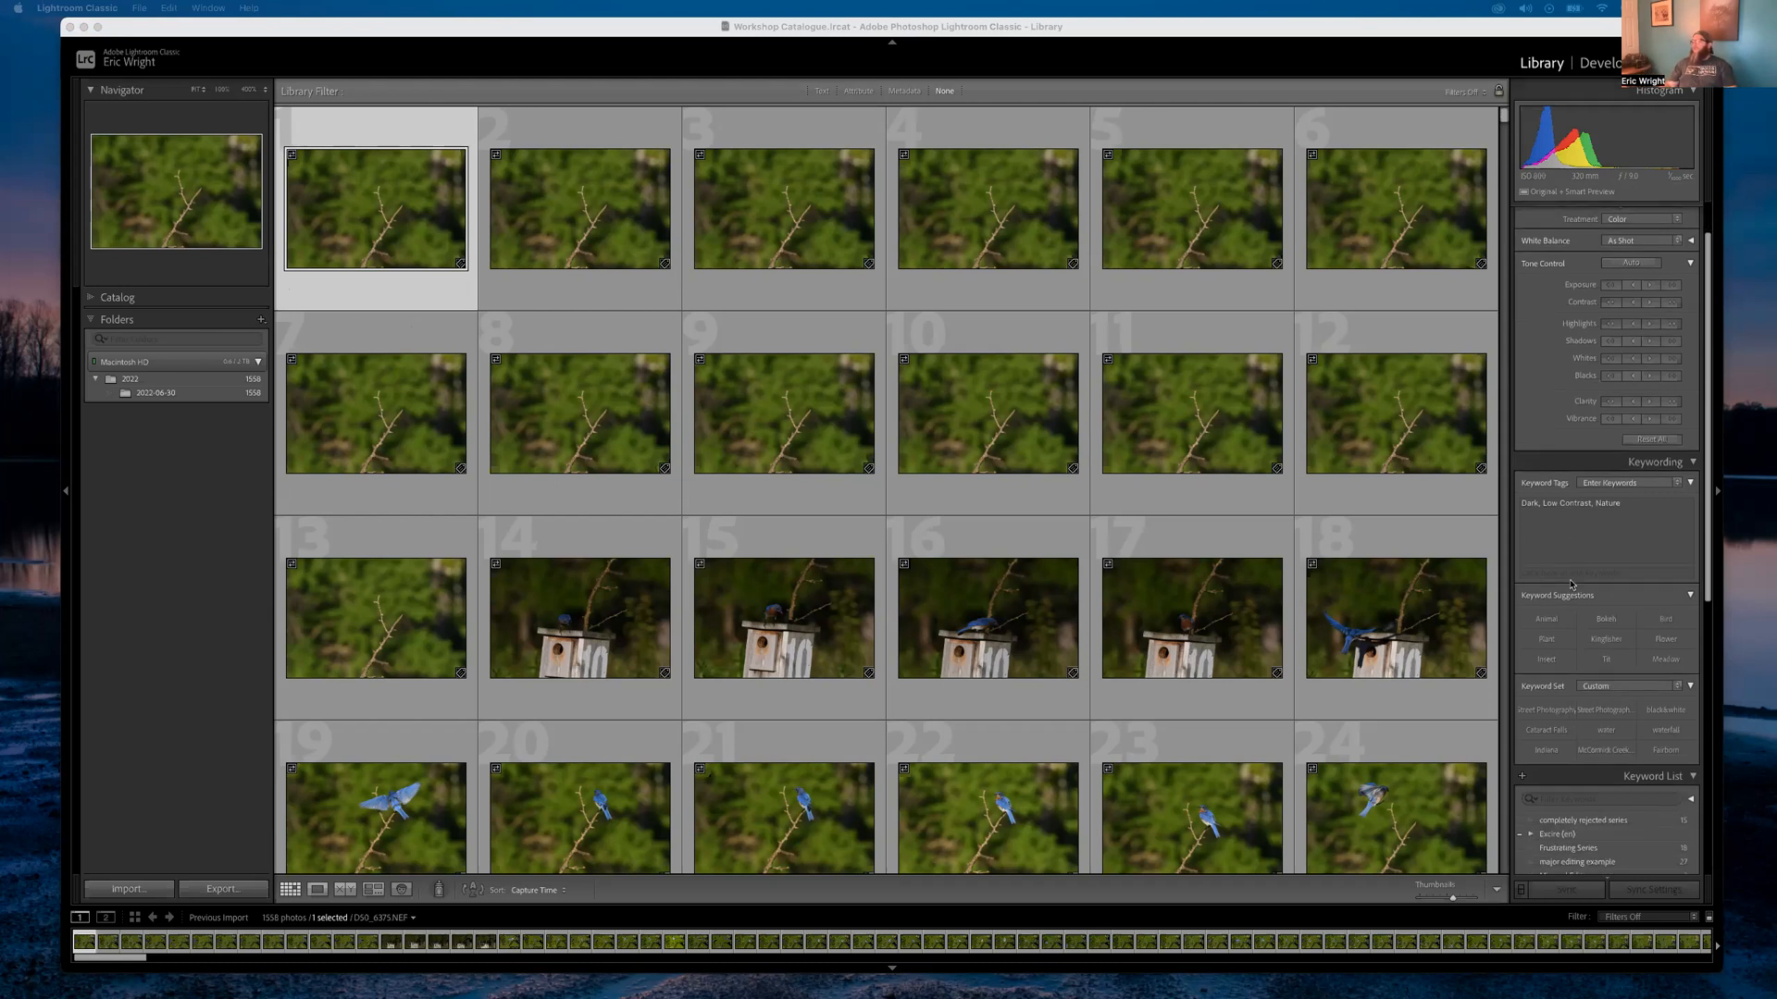
left_click(1552, 349)
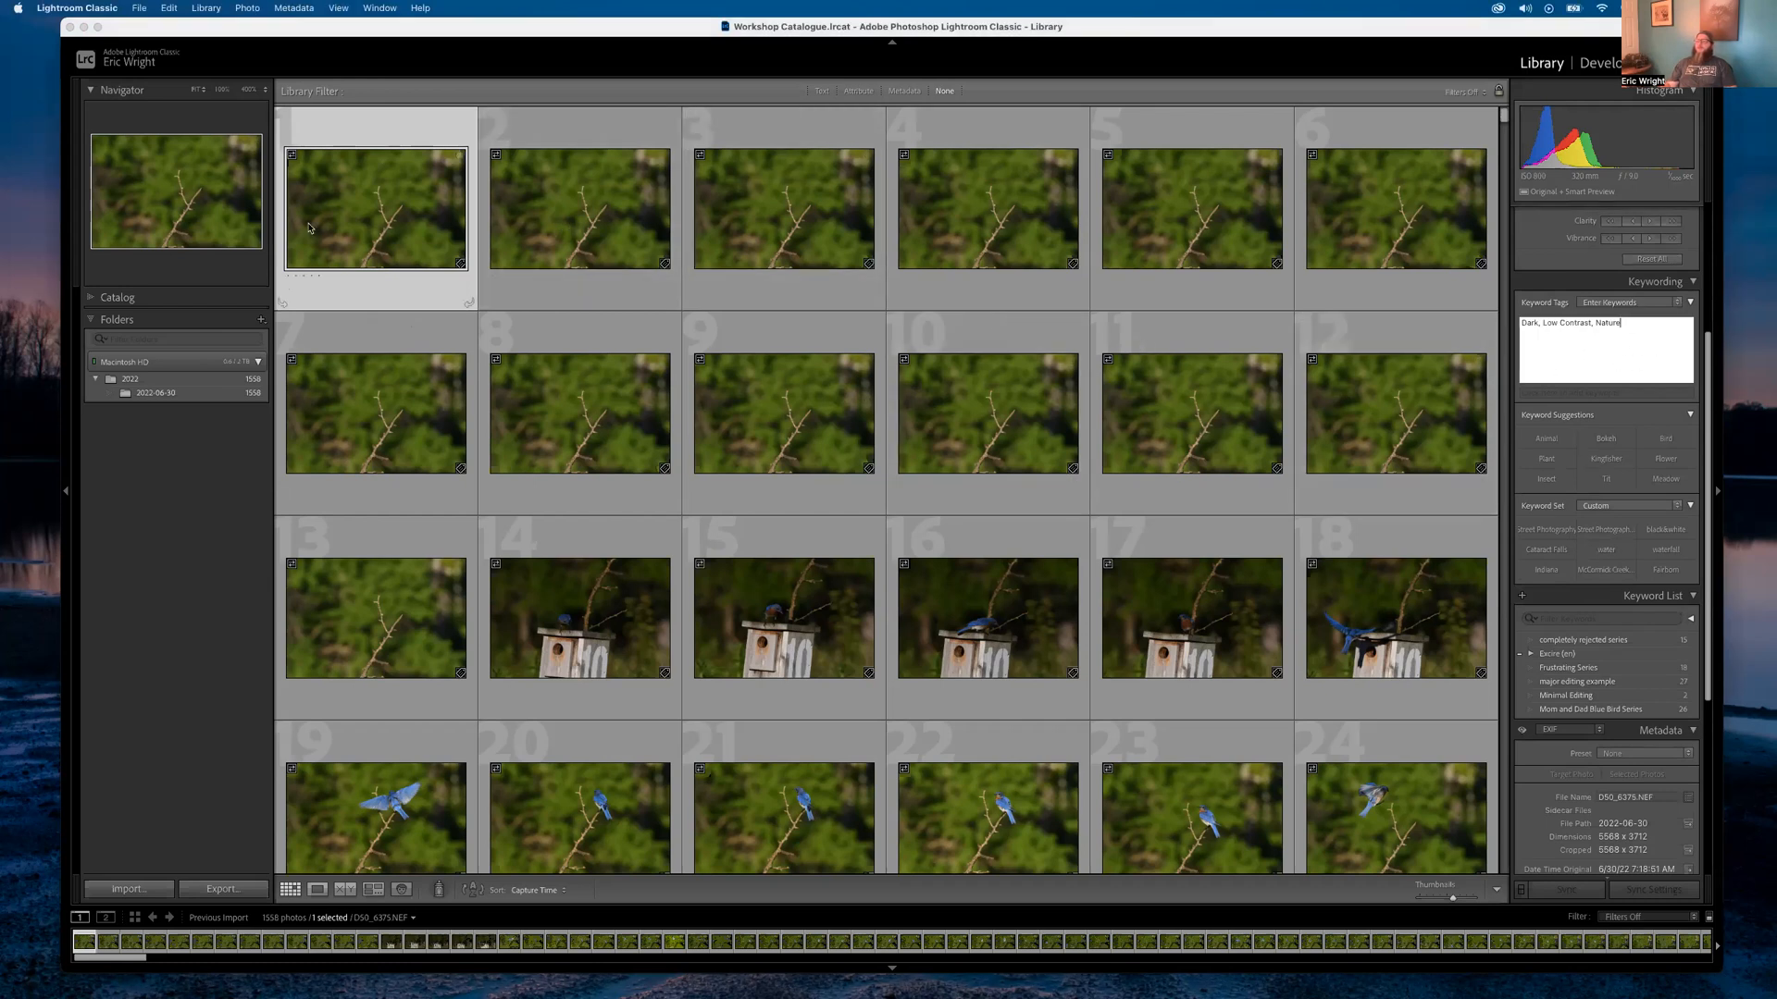
scroll(825, 581, "down", 20)
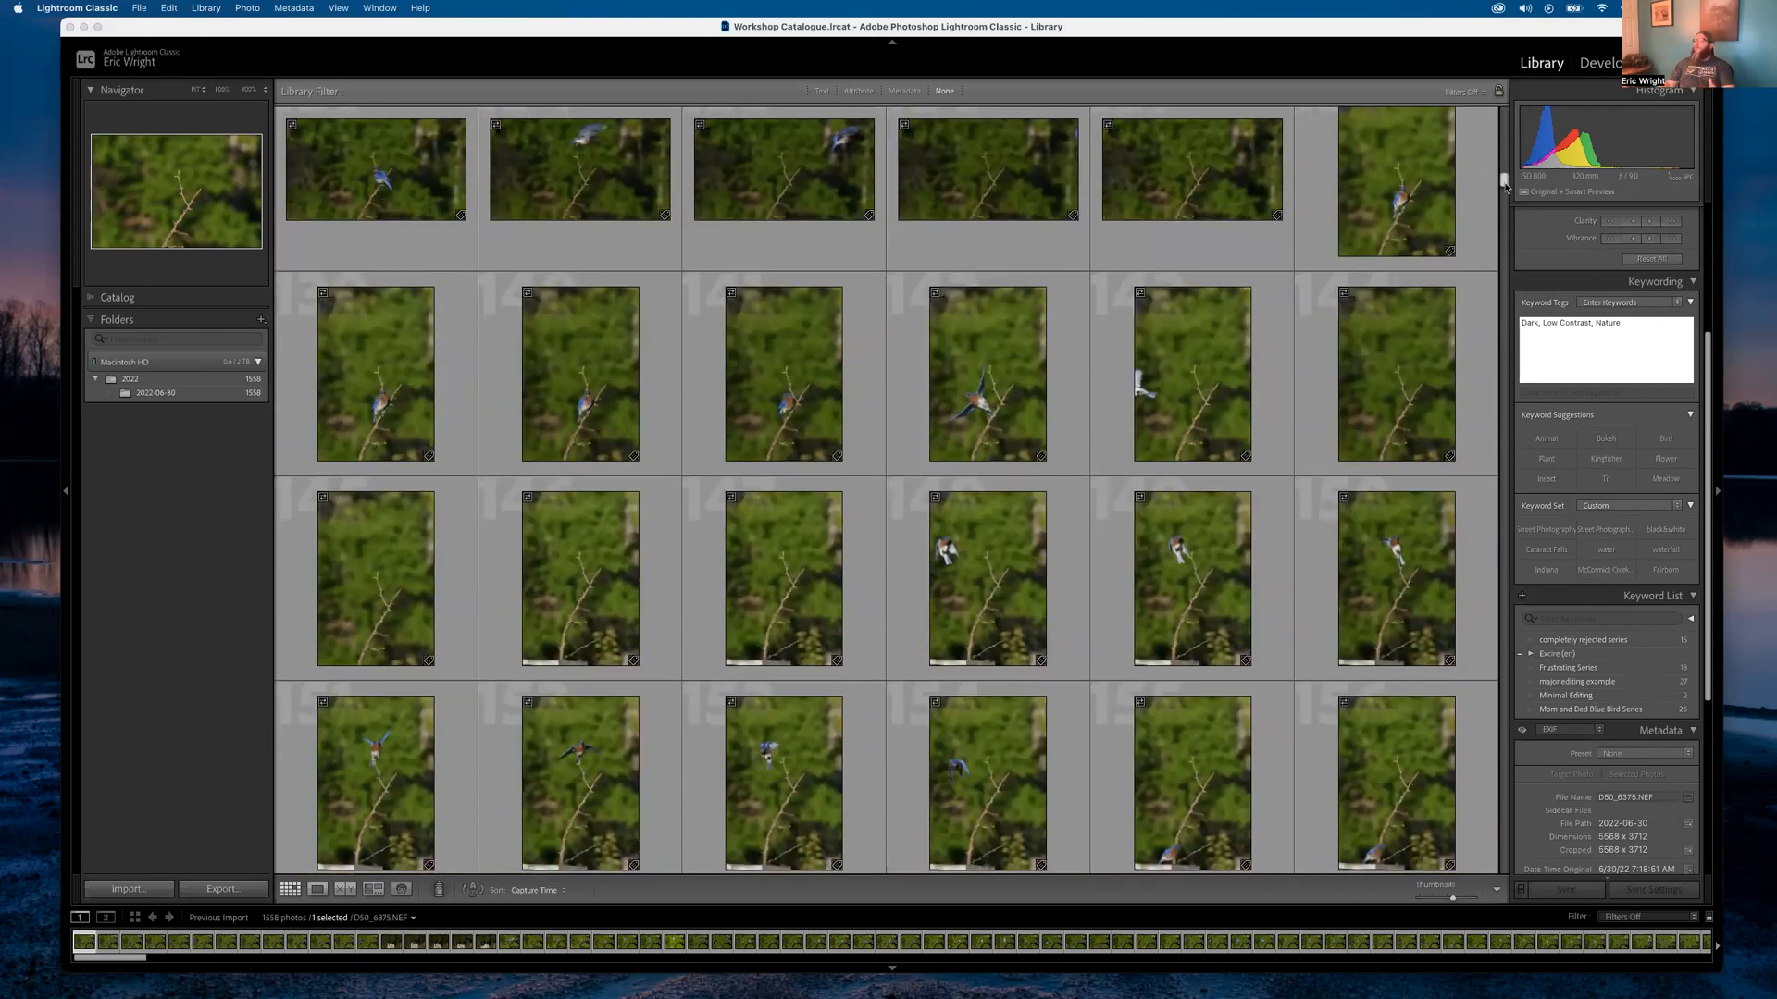
left_click_drag(1504, 189, 1505, 116)
left_click(1620, 331)
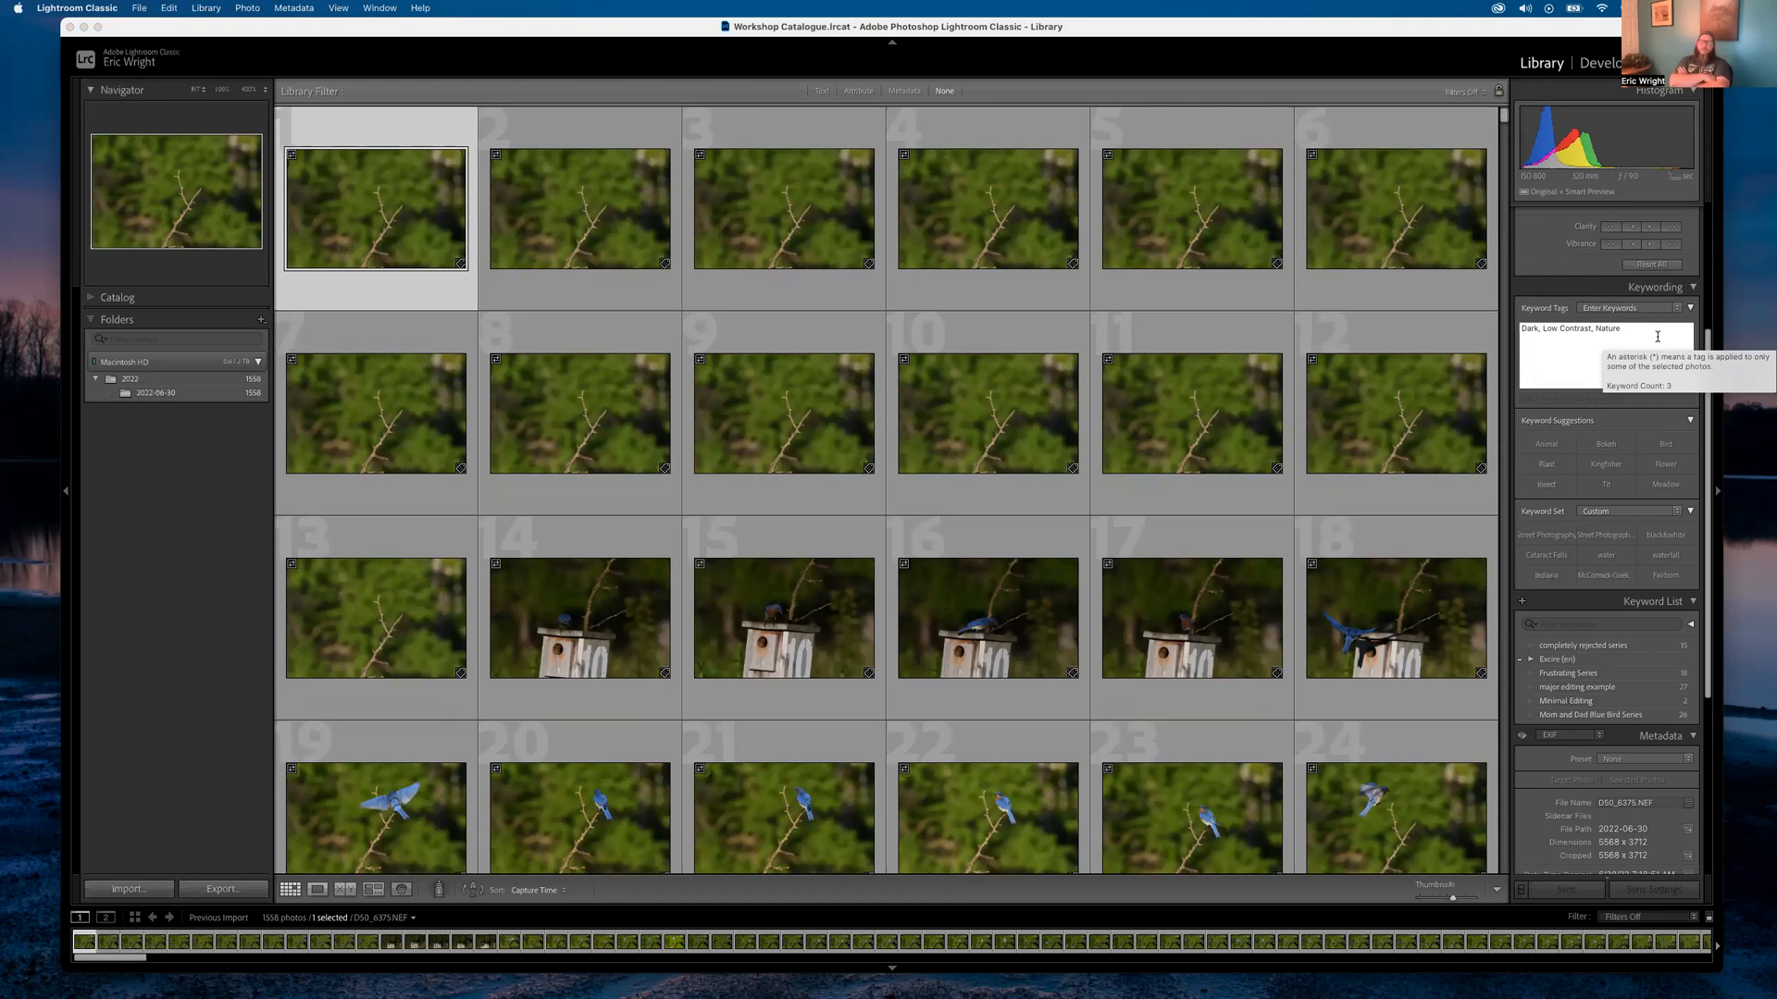
left_click(184, 515)
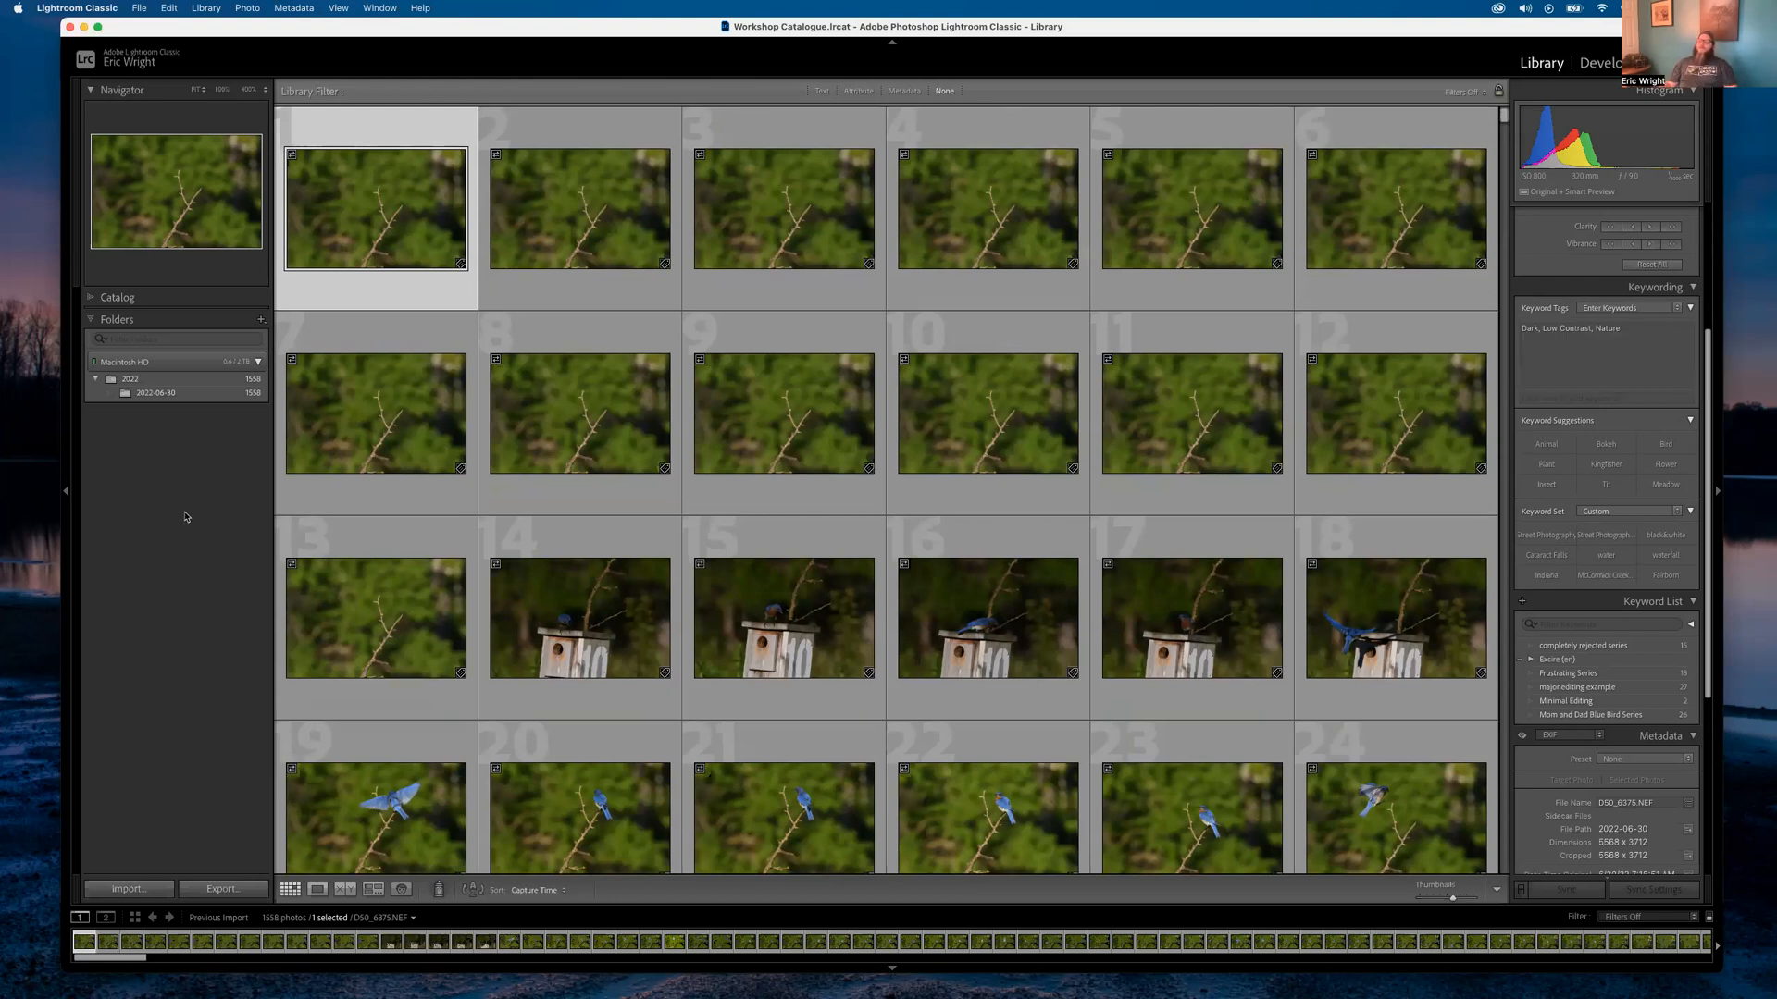
double_click(377, 218)
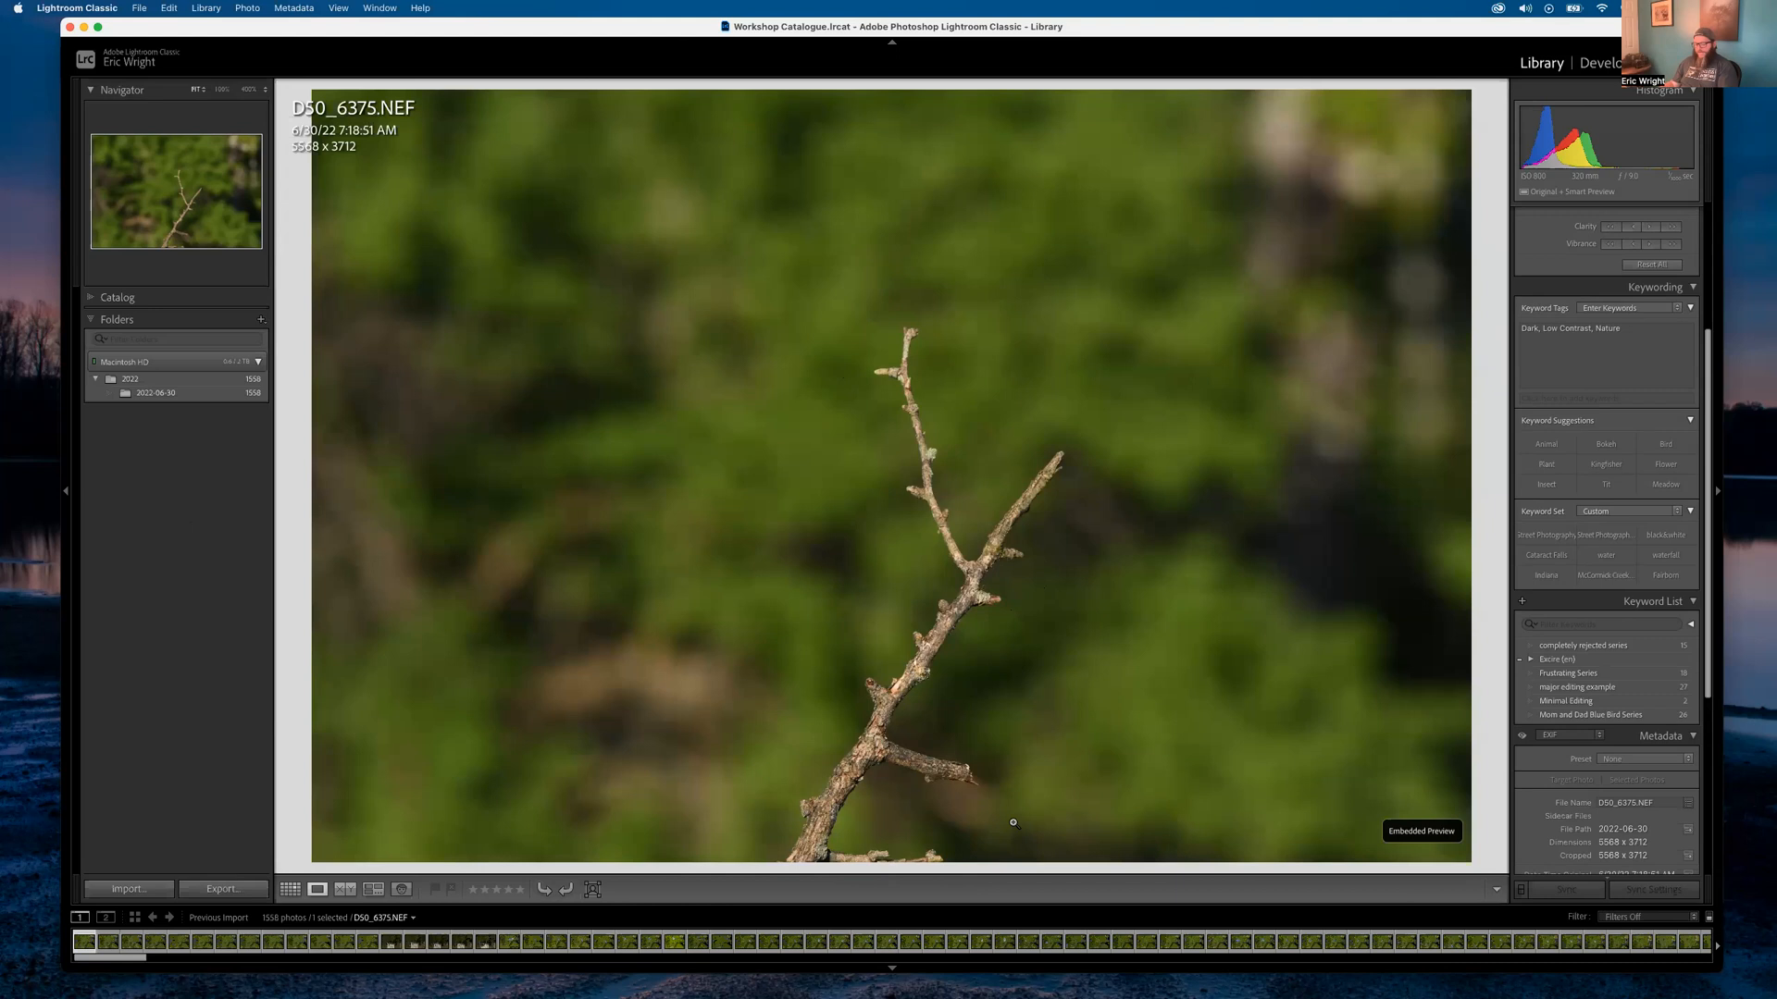
key("Right")
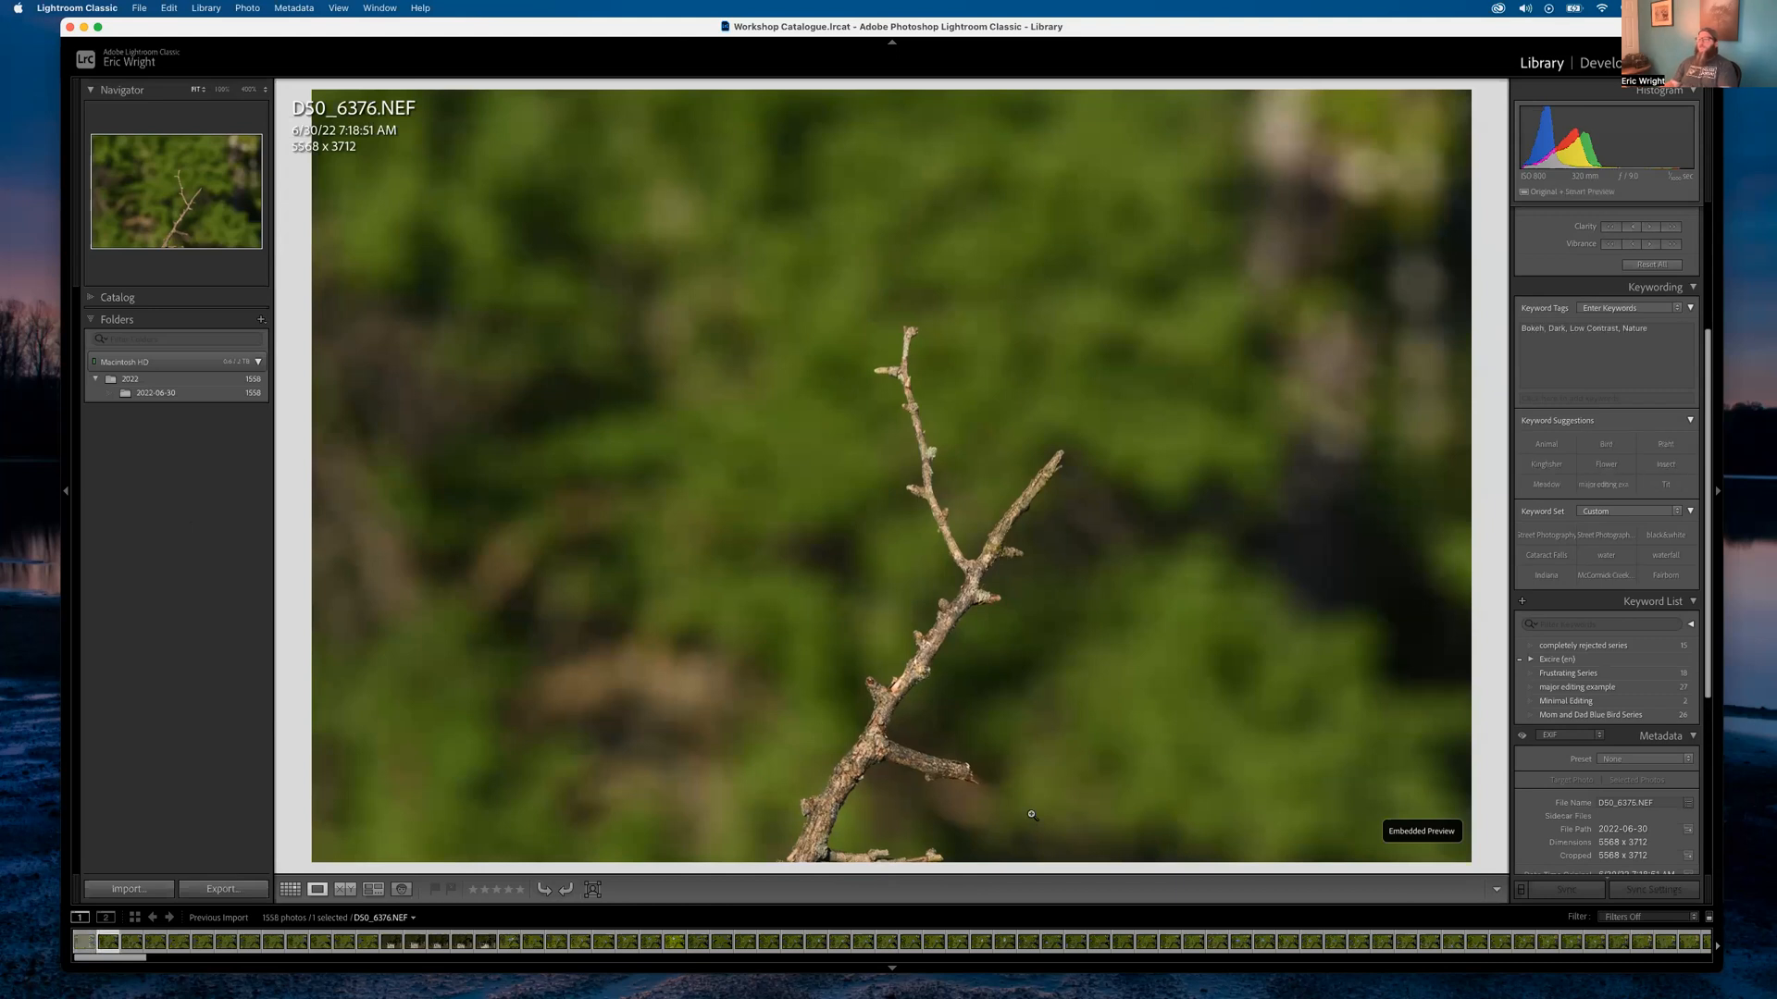
left_click(88, 945)
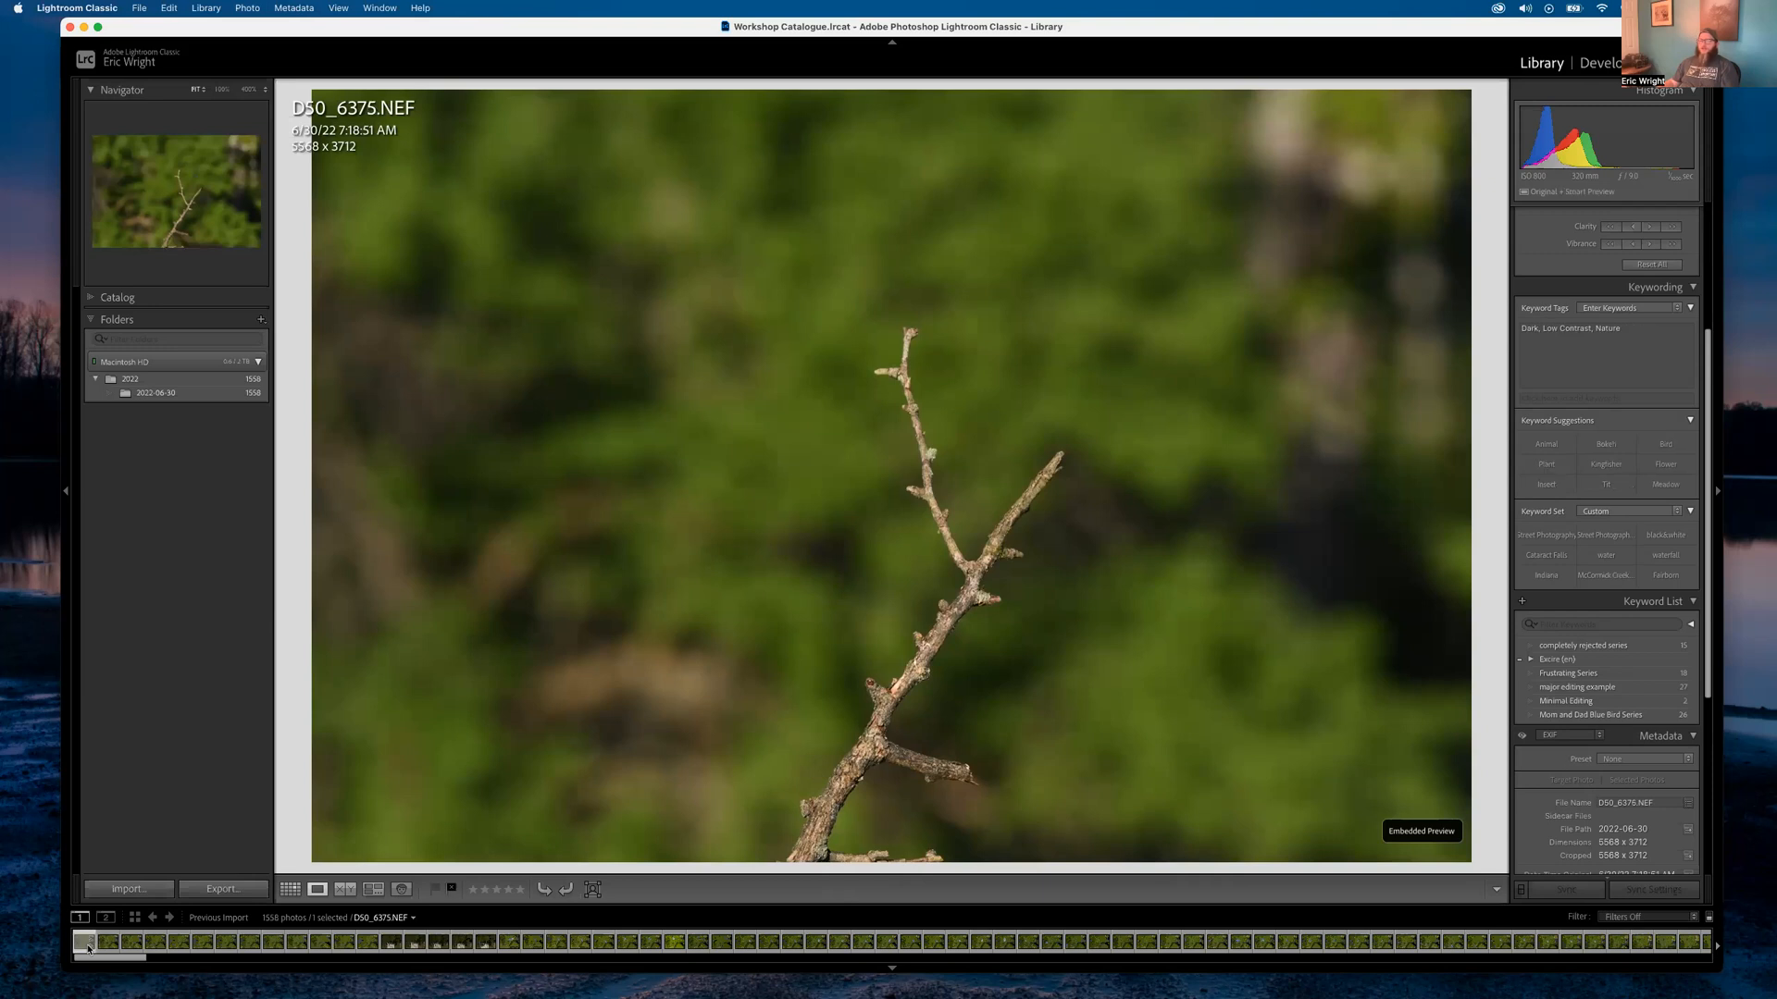
left_click(695, 694)
key("g")
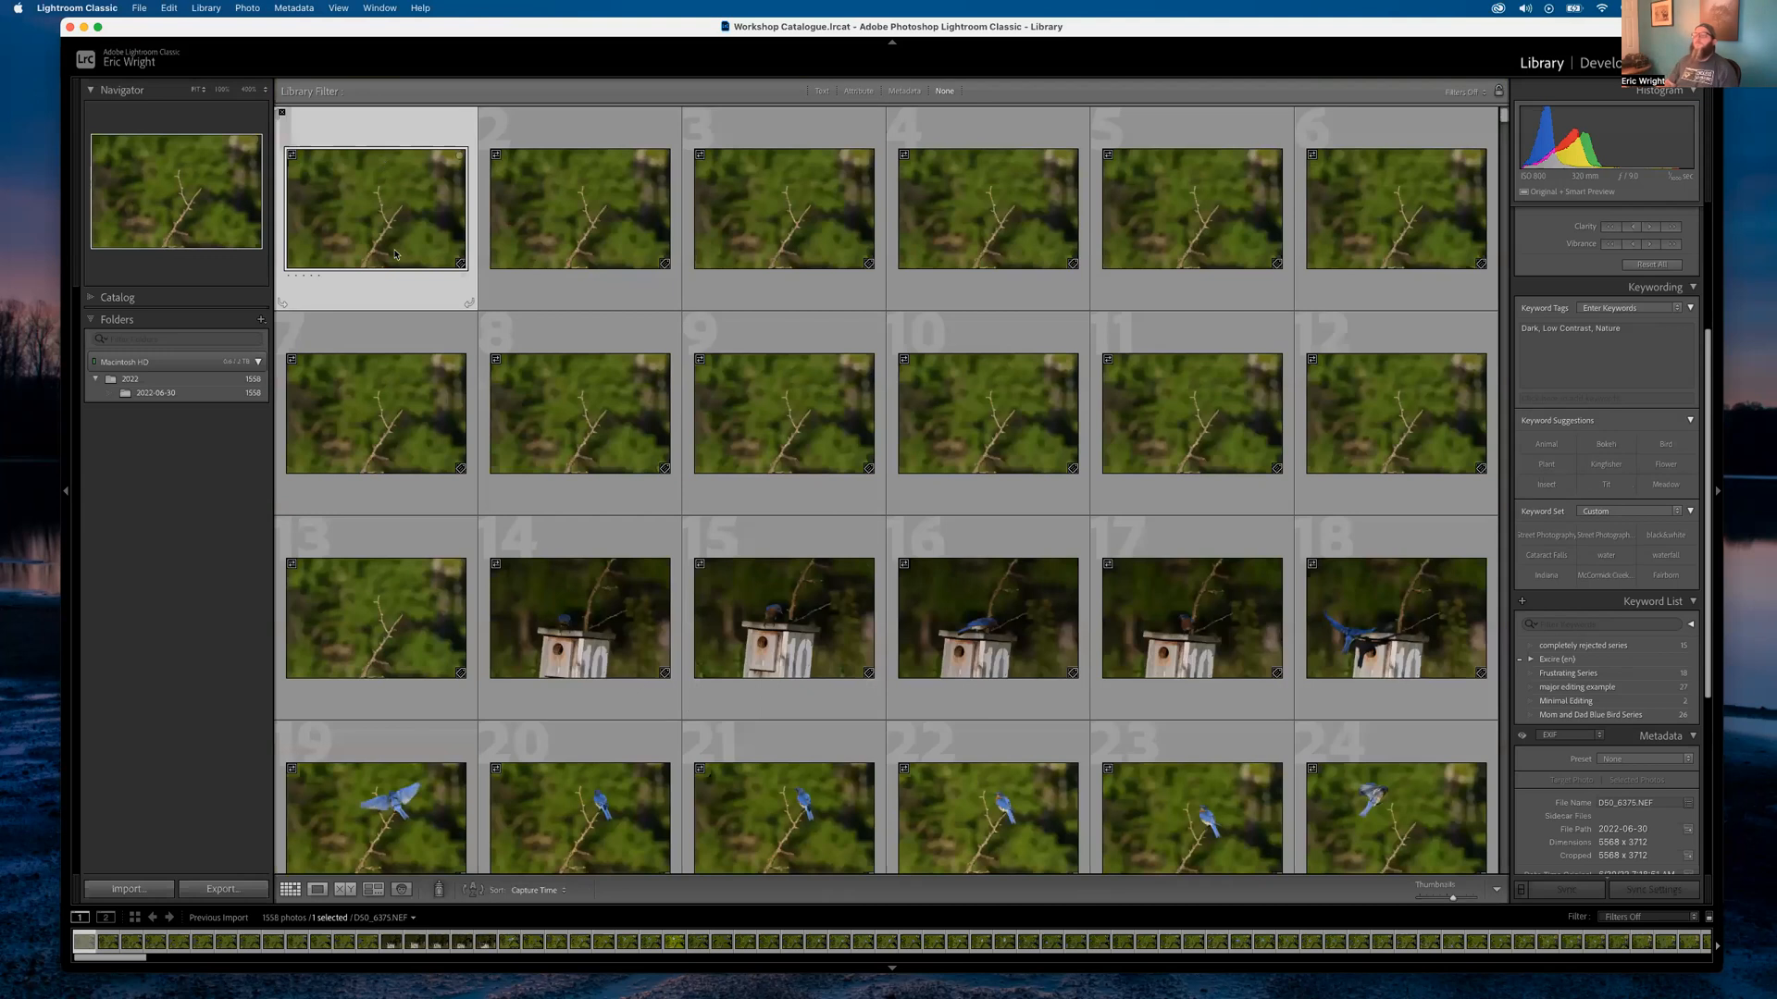
key("e")
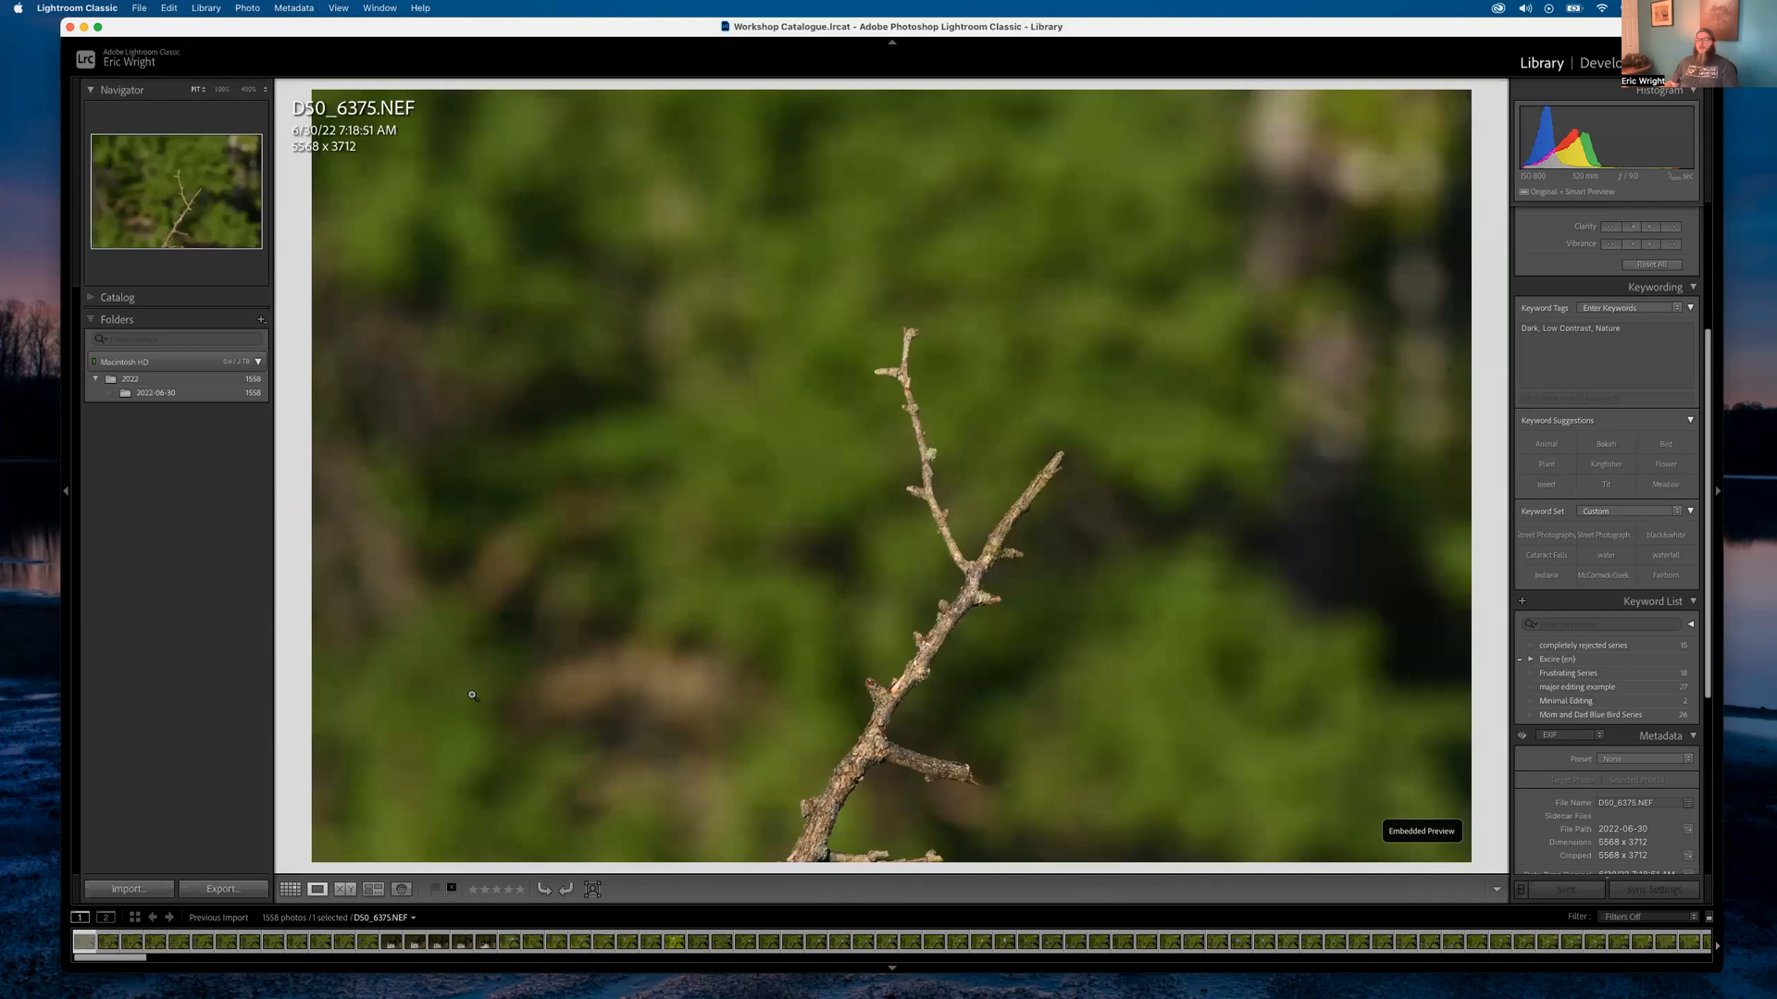
key("g")
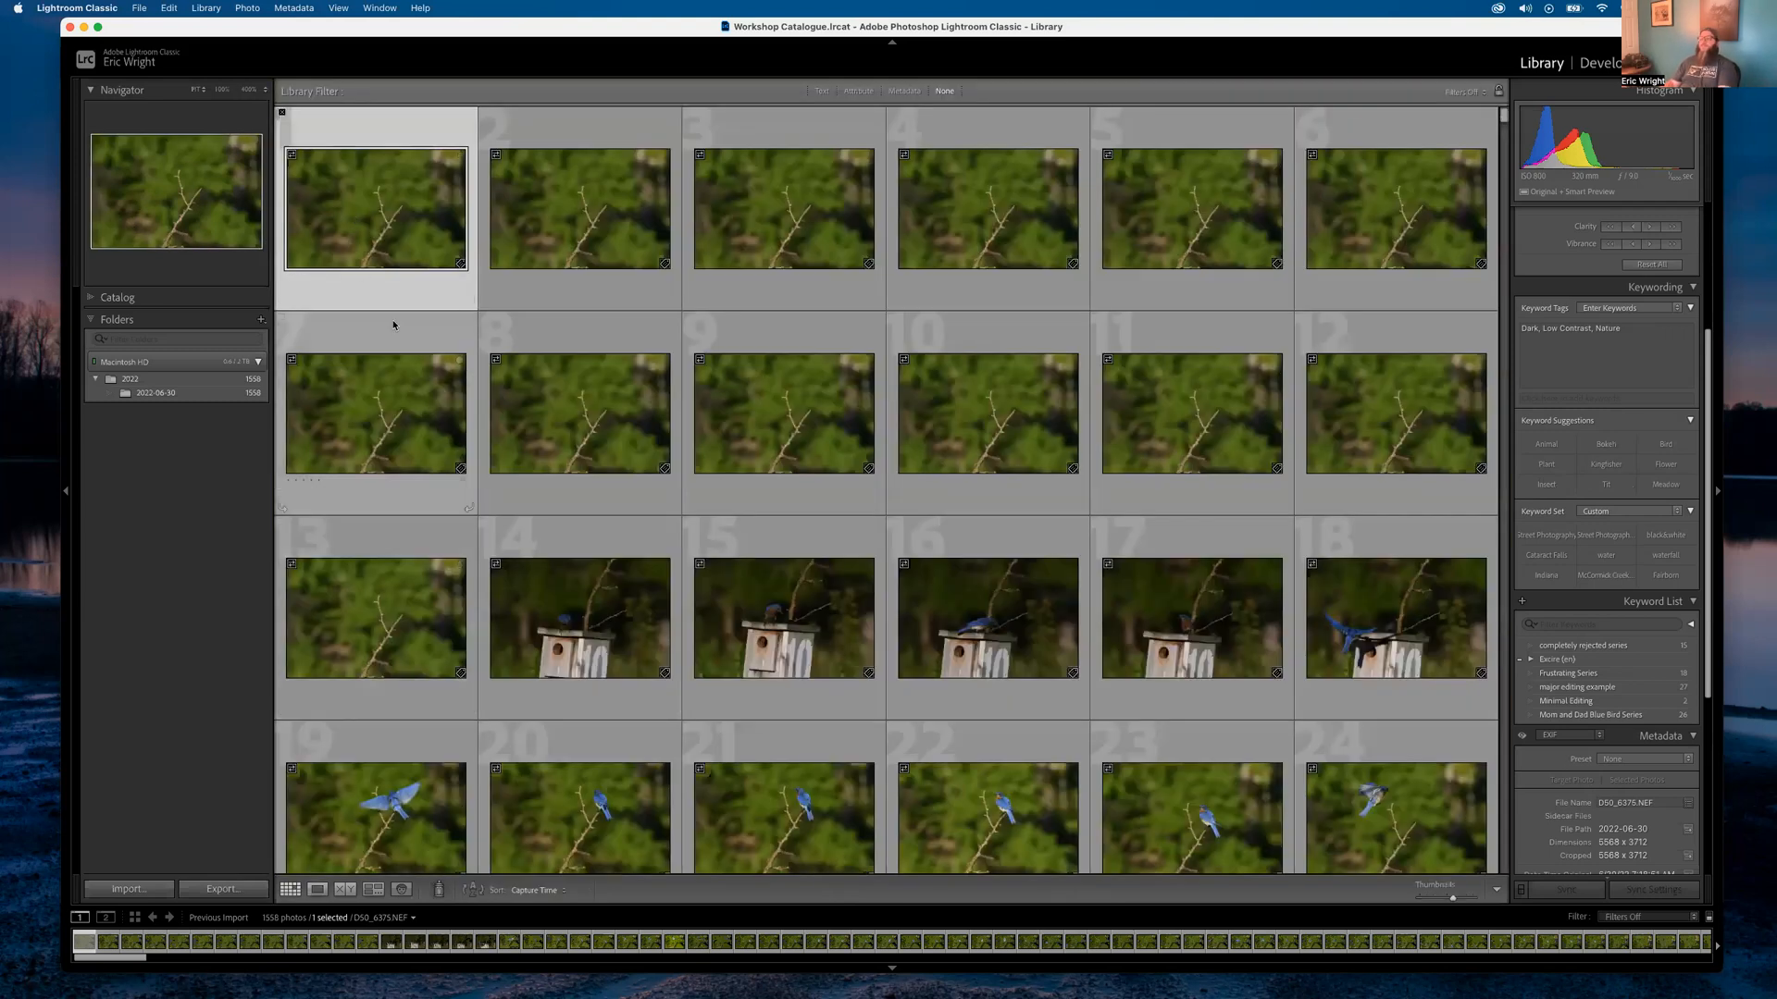
Flag the bare-branch and birdhouse shots as rejects, one after another
key("x")
key("x")
key("Right")
key("x")
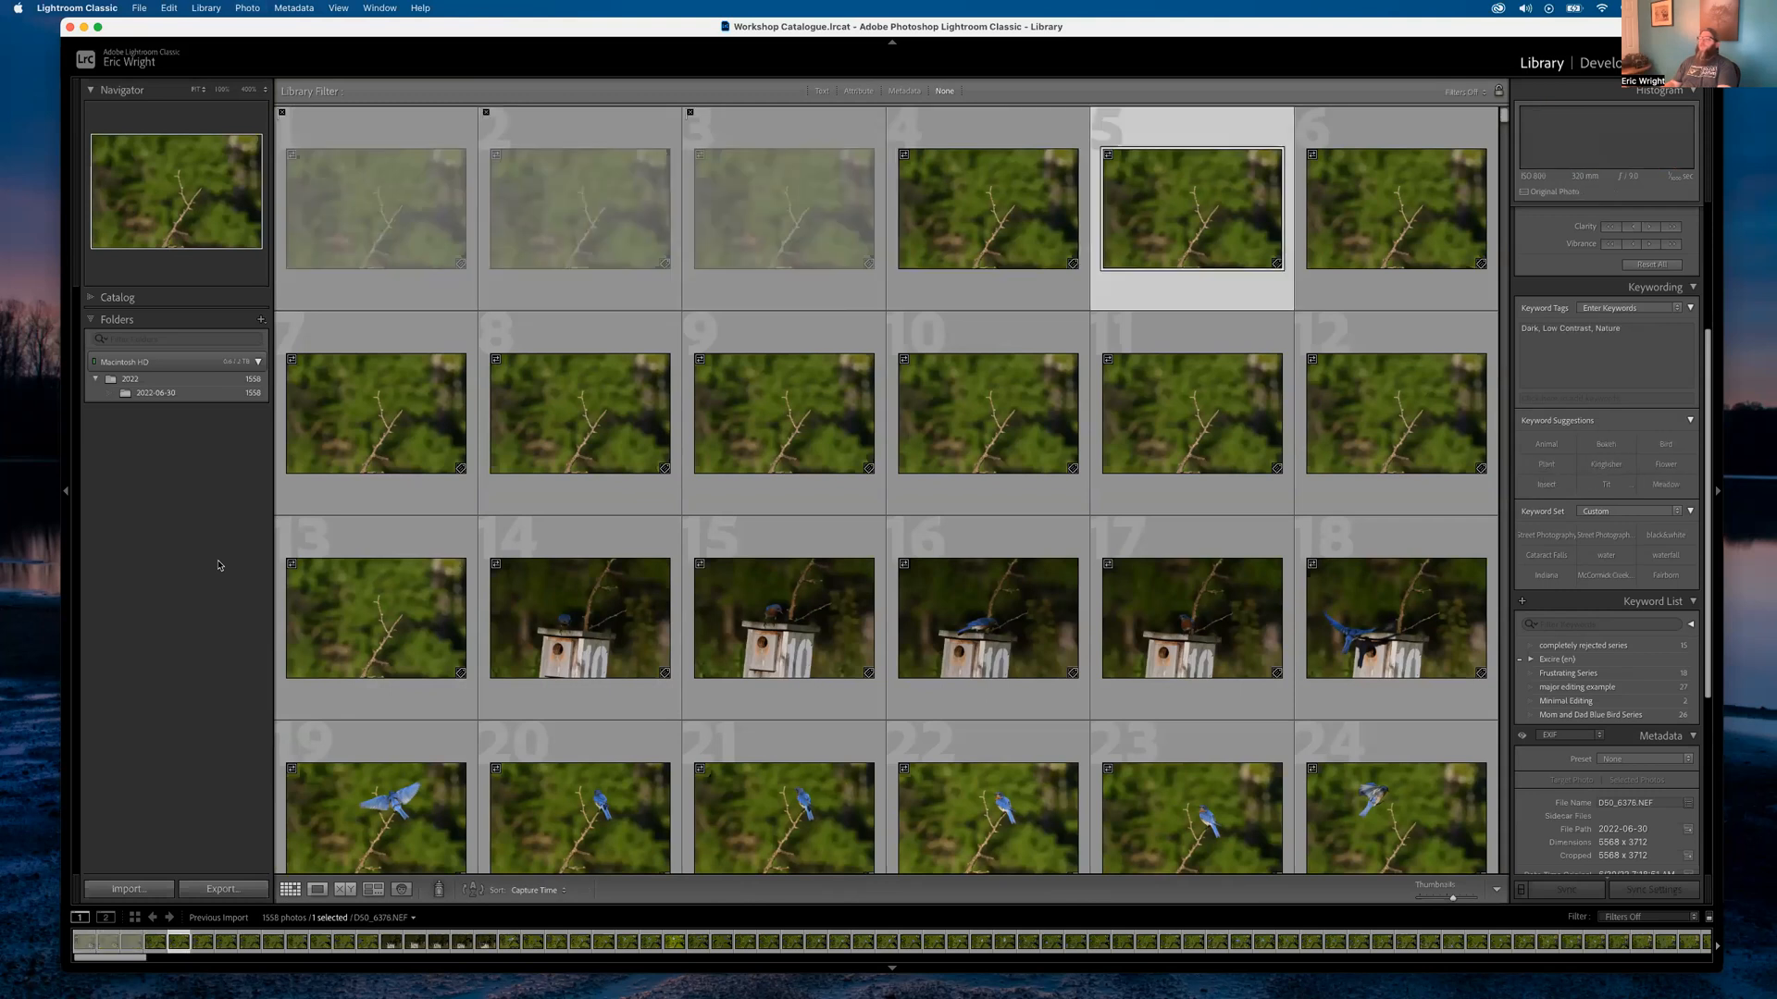
key("x")
key("x")
key("x")
key("x")
key("x")
key("x")
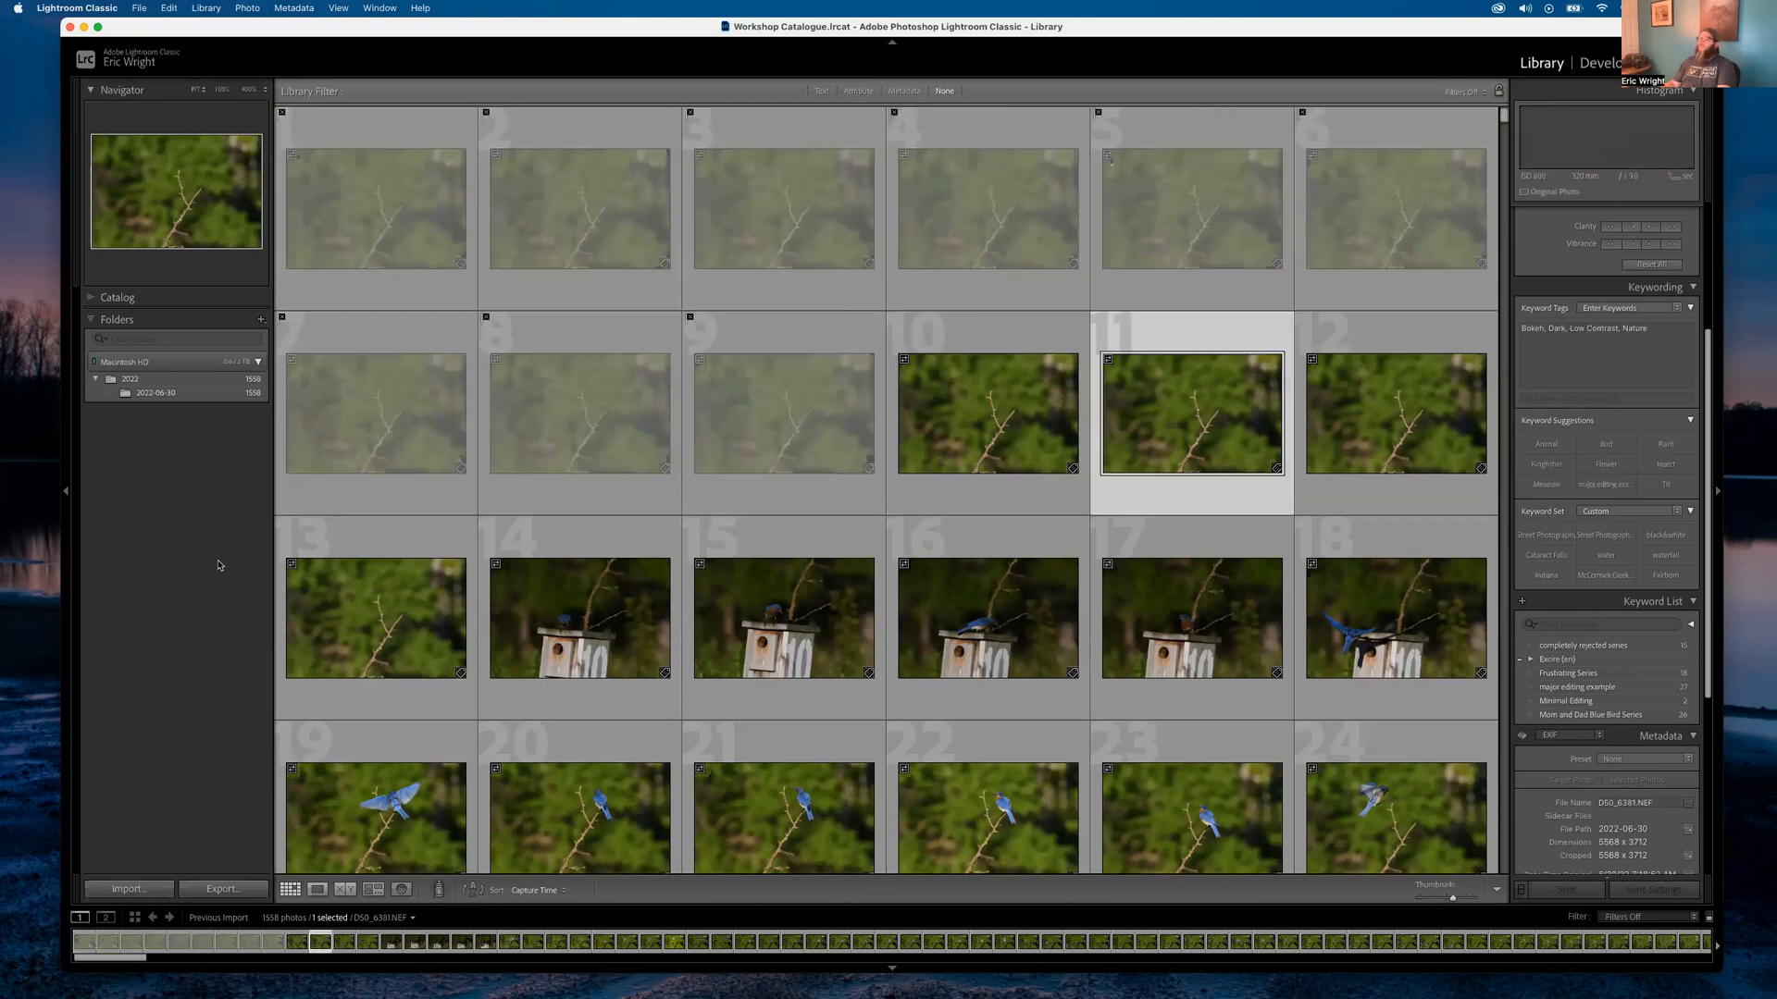
key("x")
key("x")
key("x")
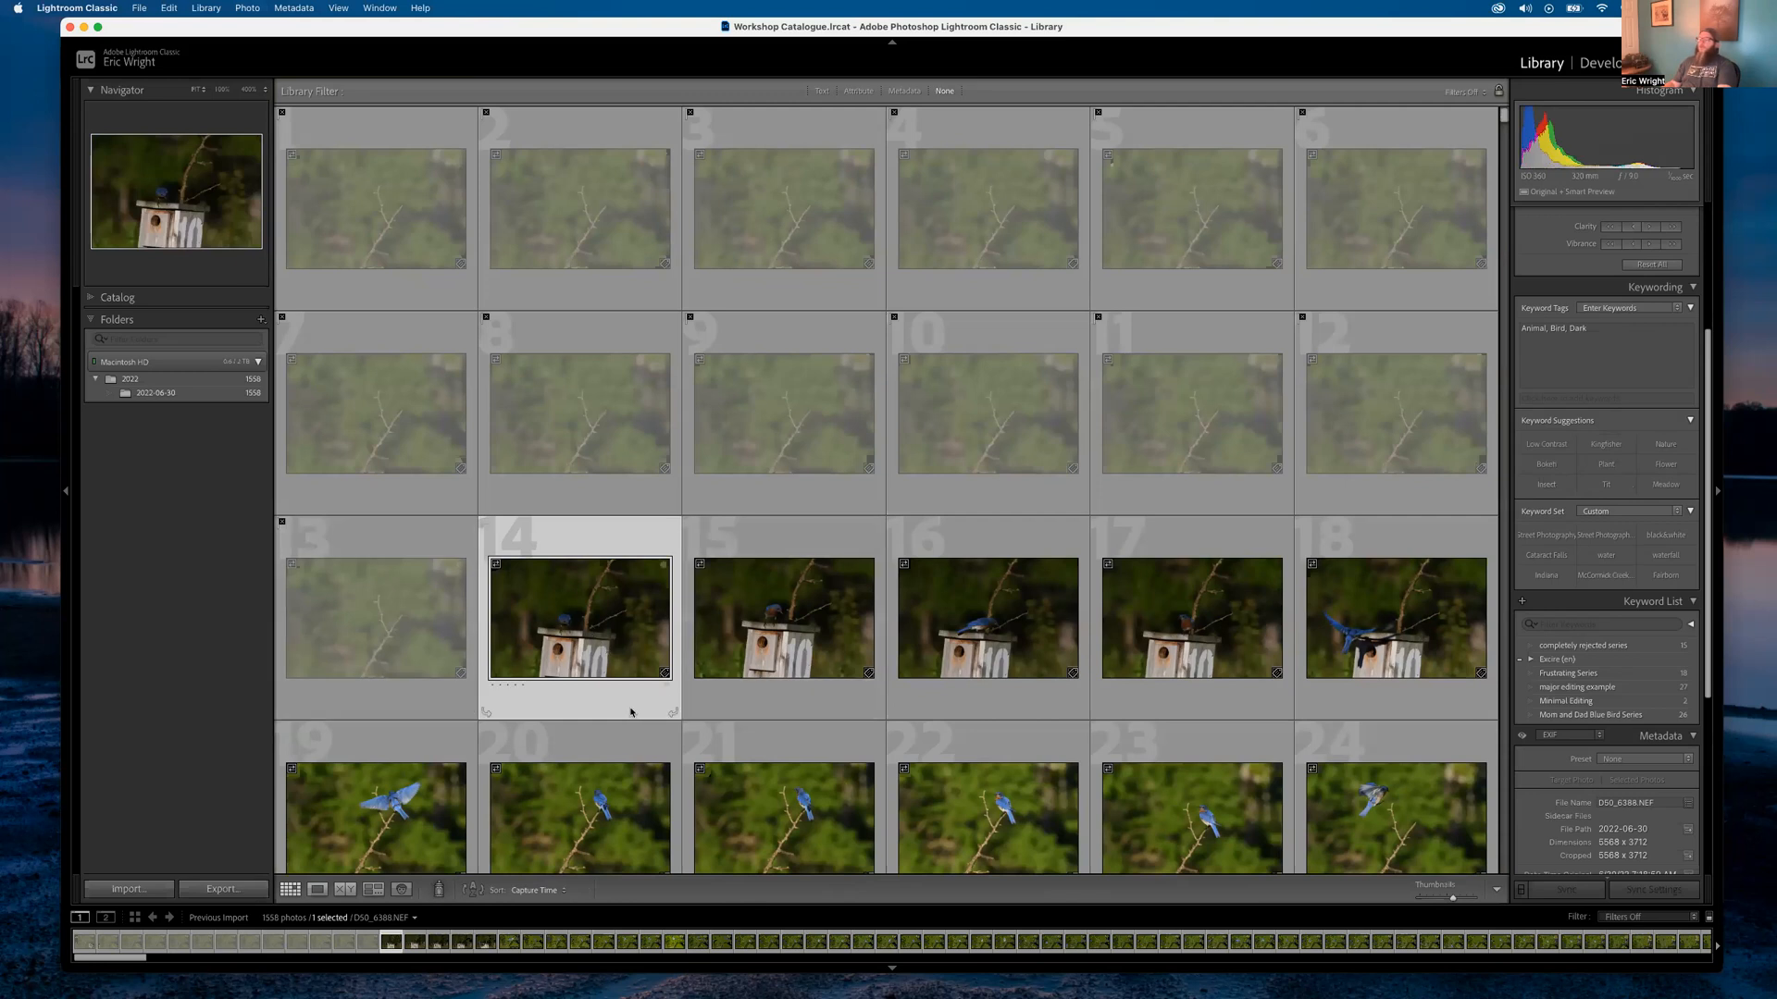
key("x")
key("x")
key("x")
key("x")
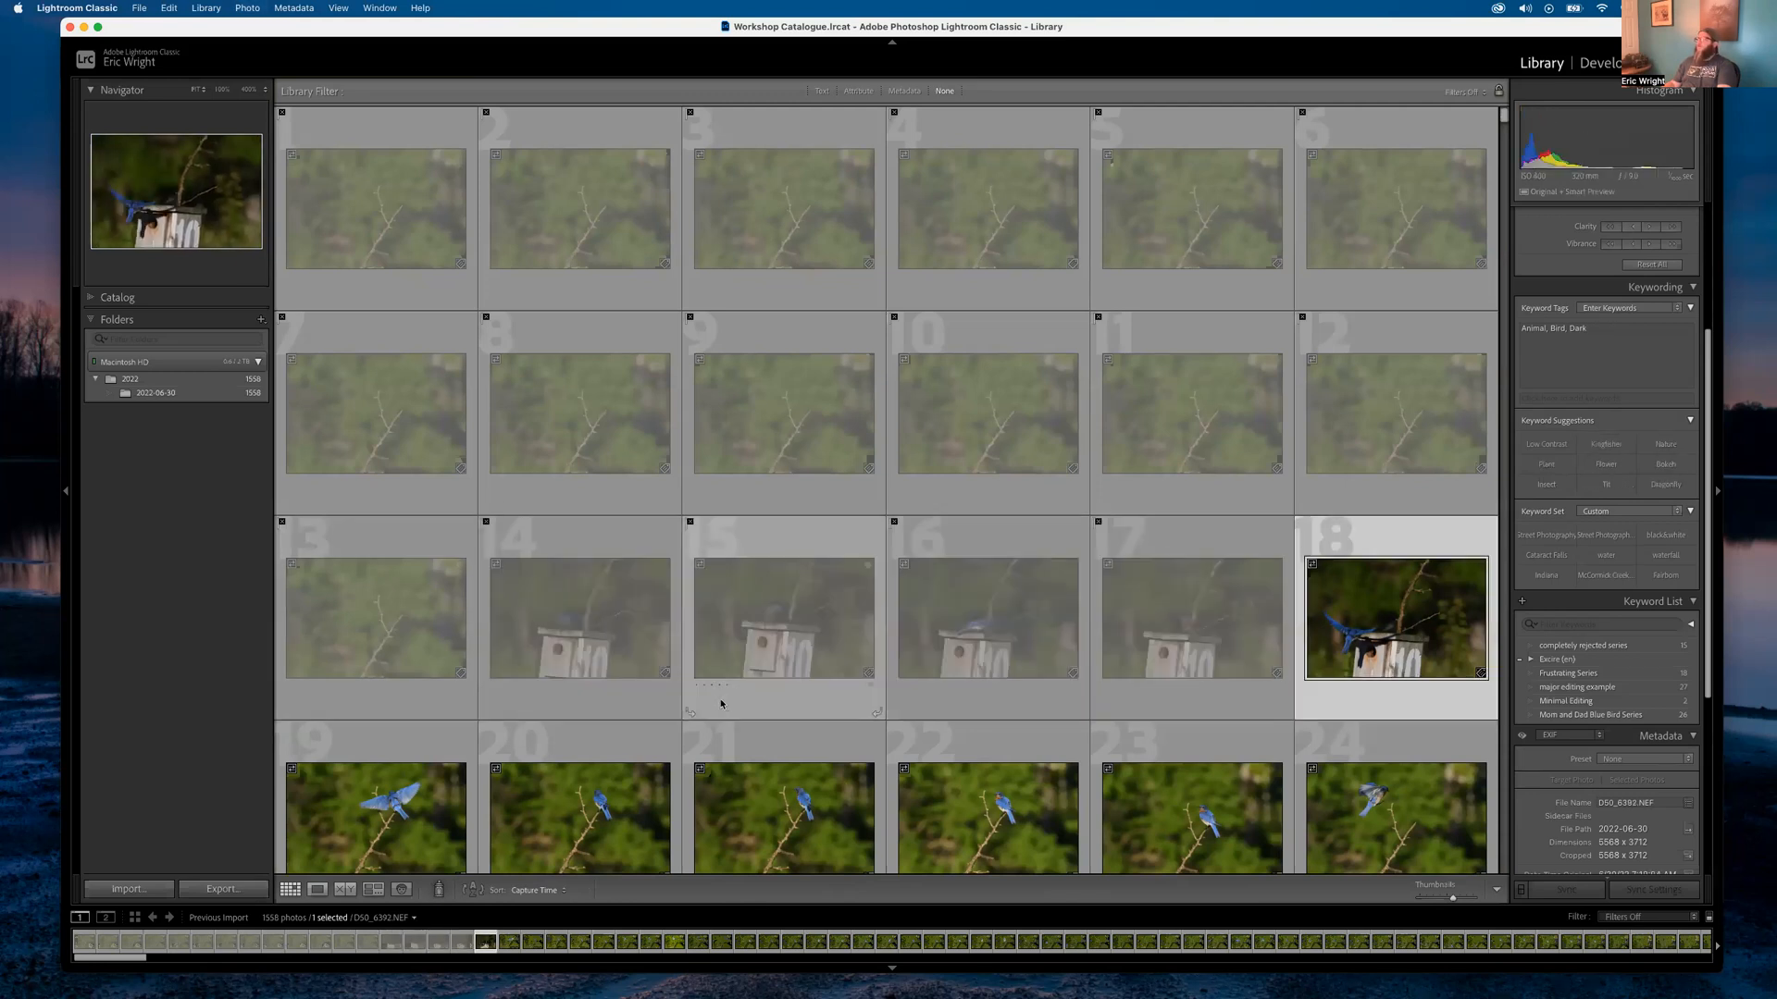
key("x")
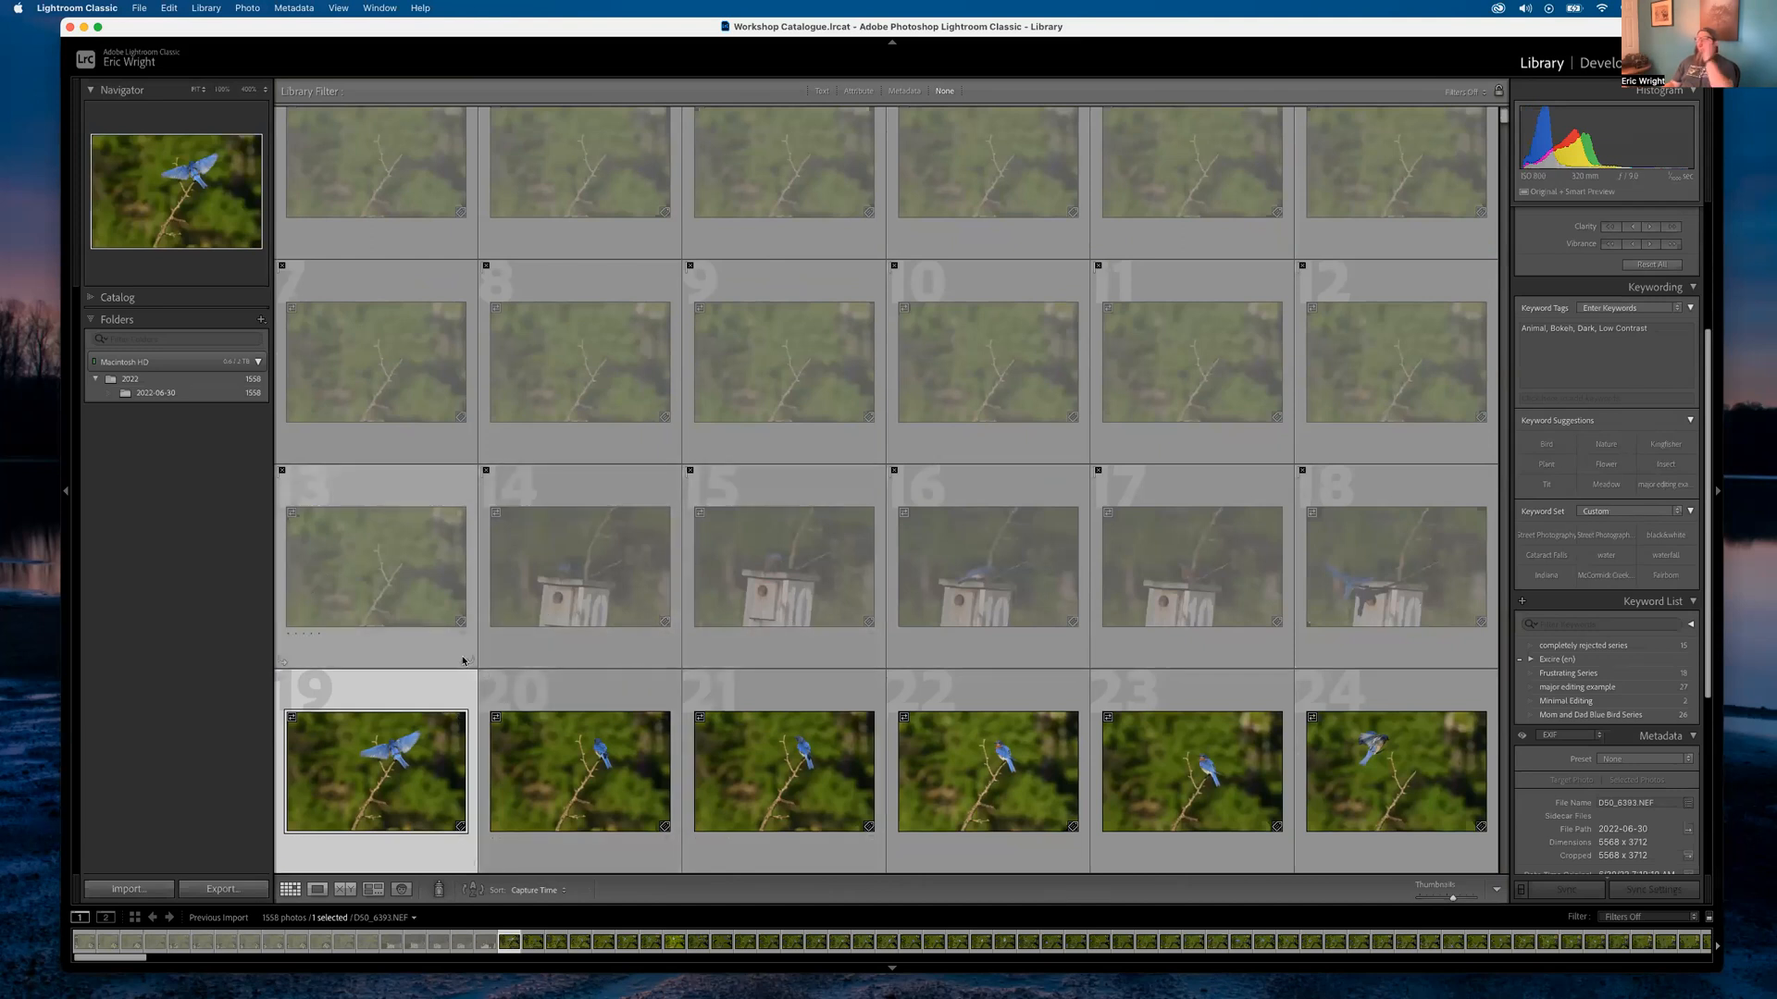
Compare the bluebird-on-branch shots in Loupe, zooming to 400% on the head, then return to Grid
double_click(384, 761)
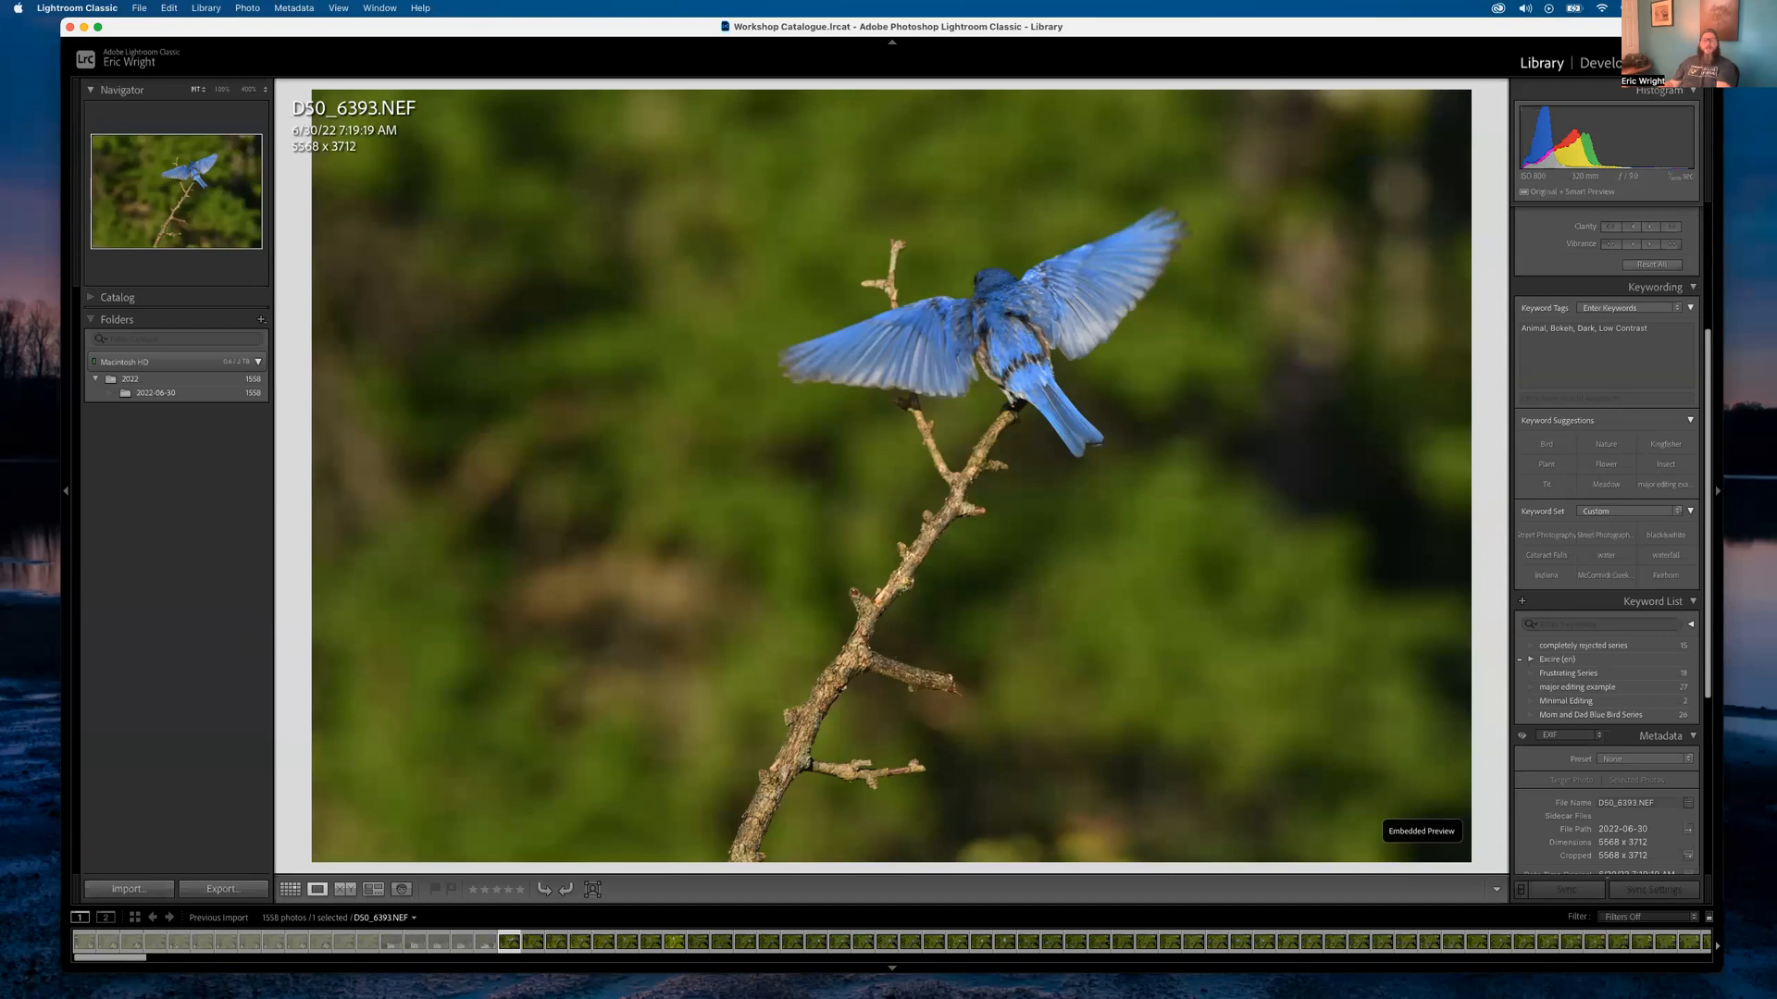
key("Right")
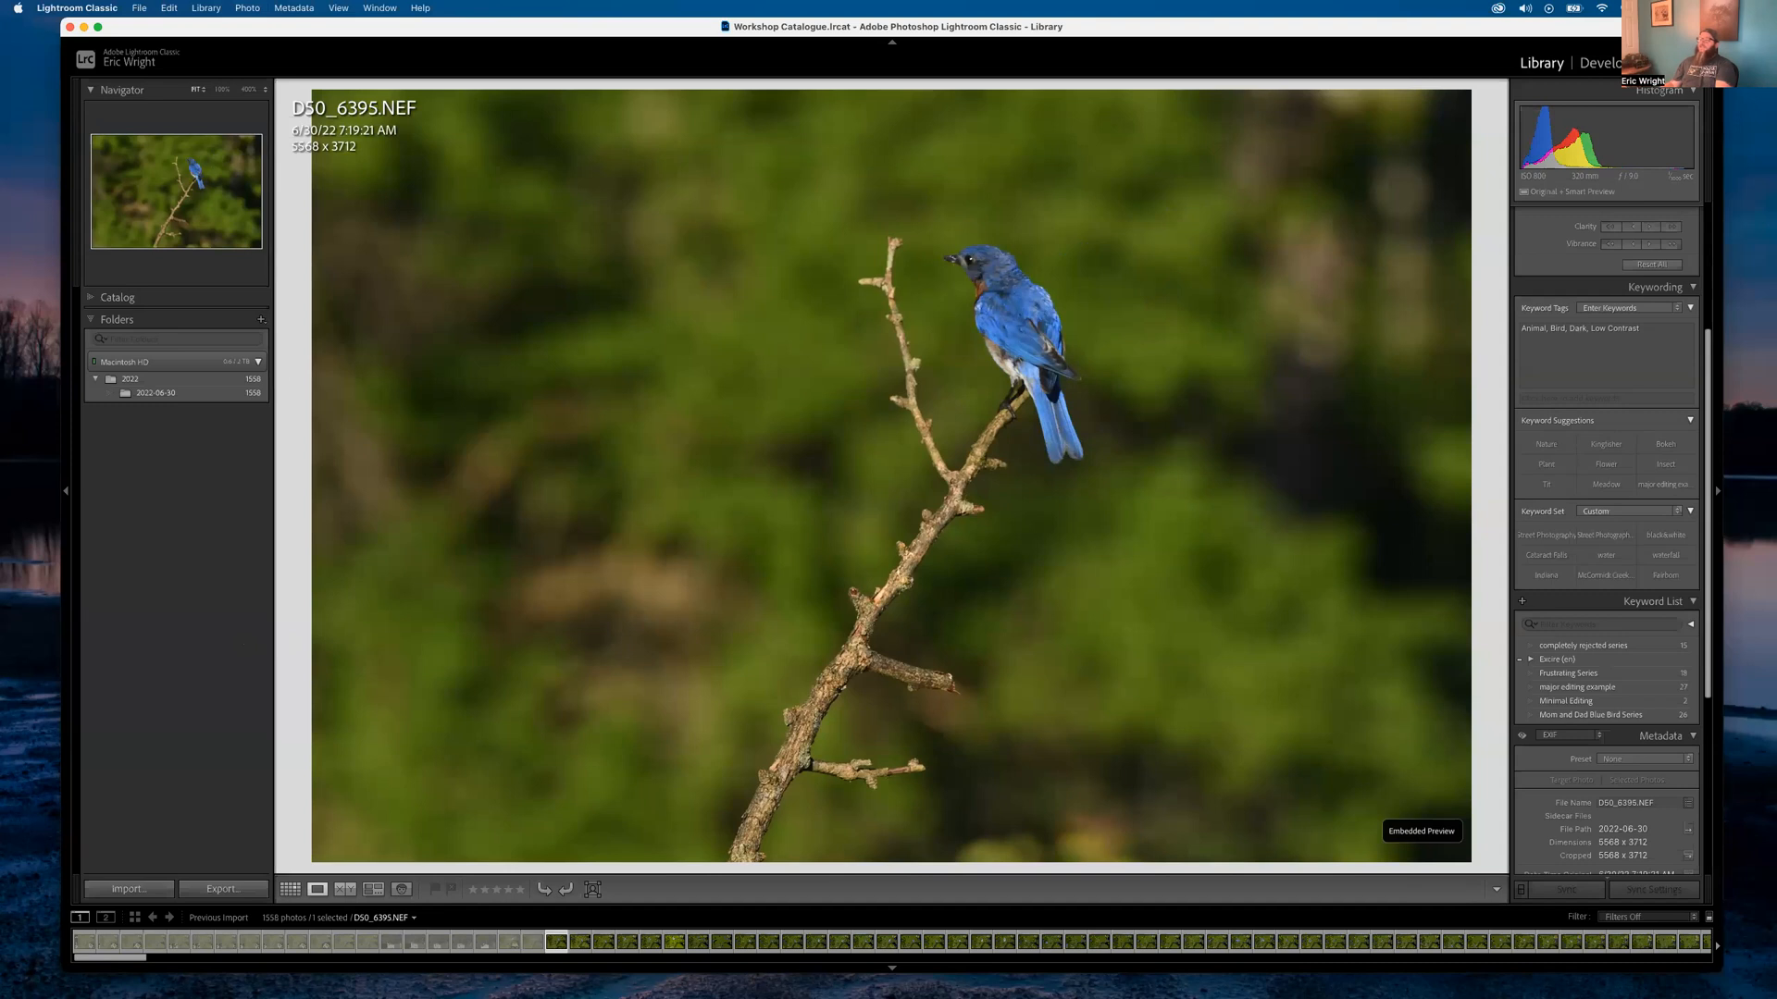
key("Right")
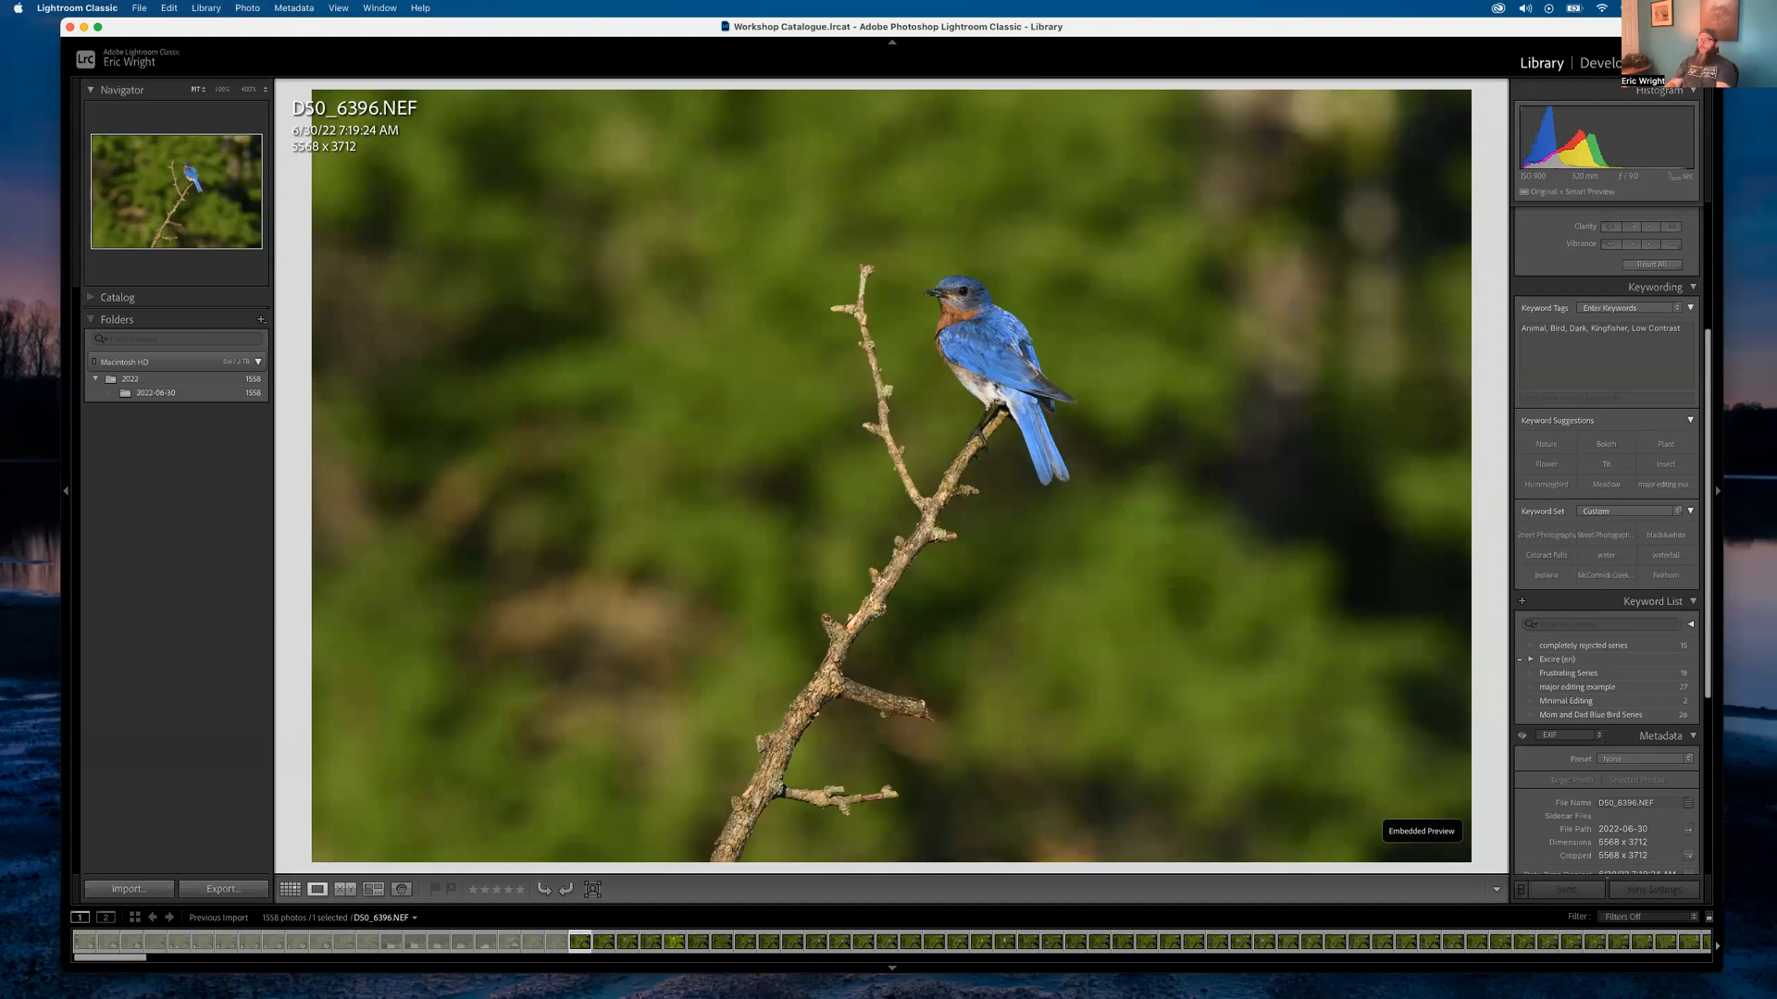
key("Right")
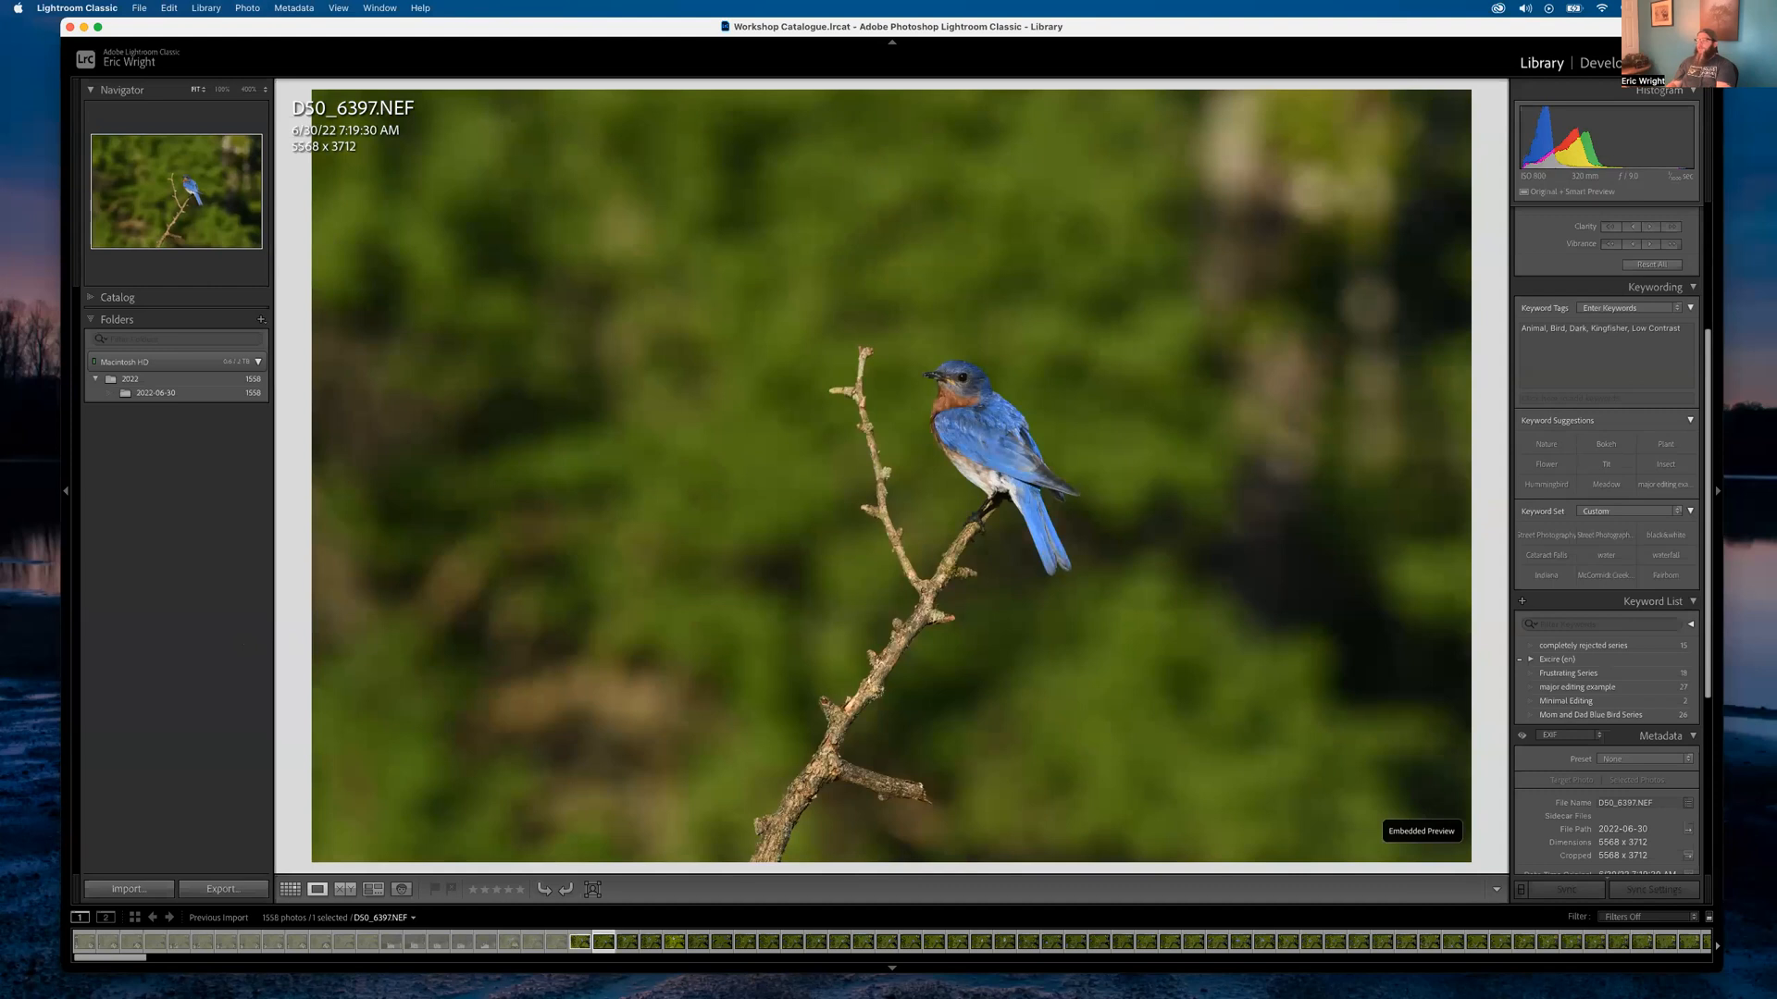
key("Right")
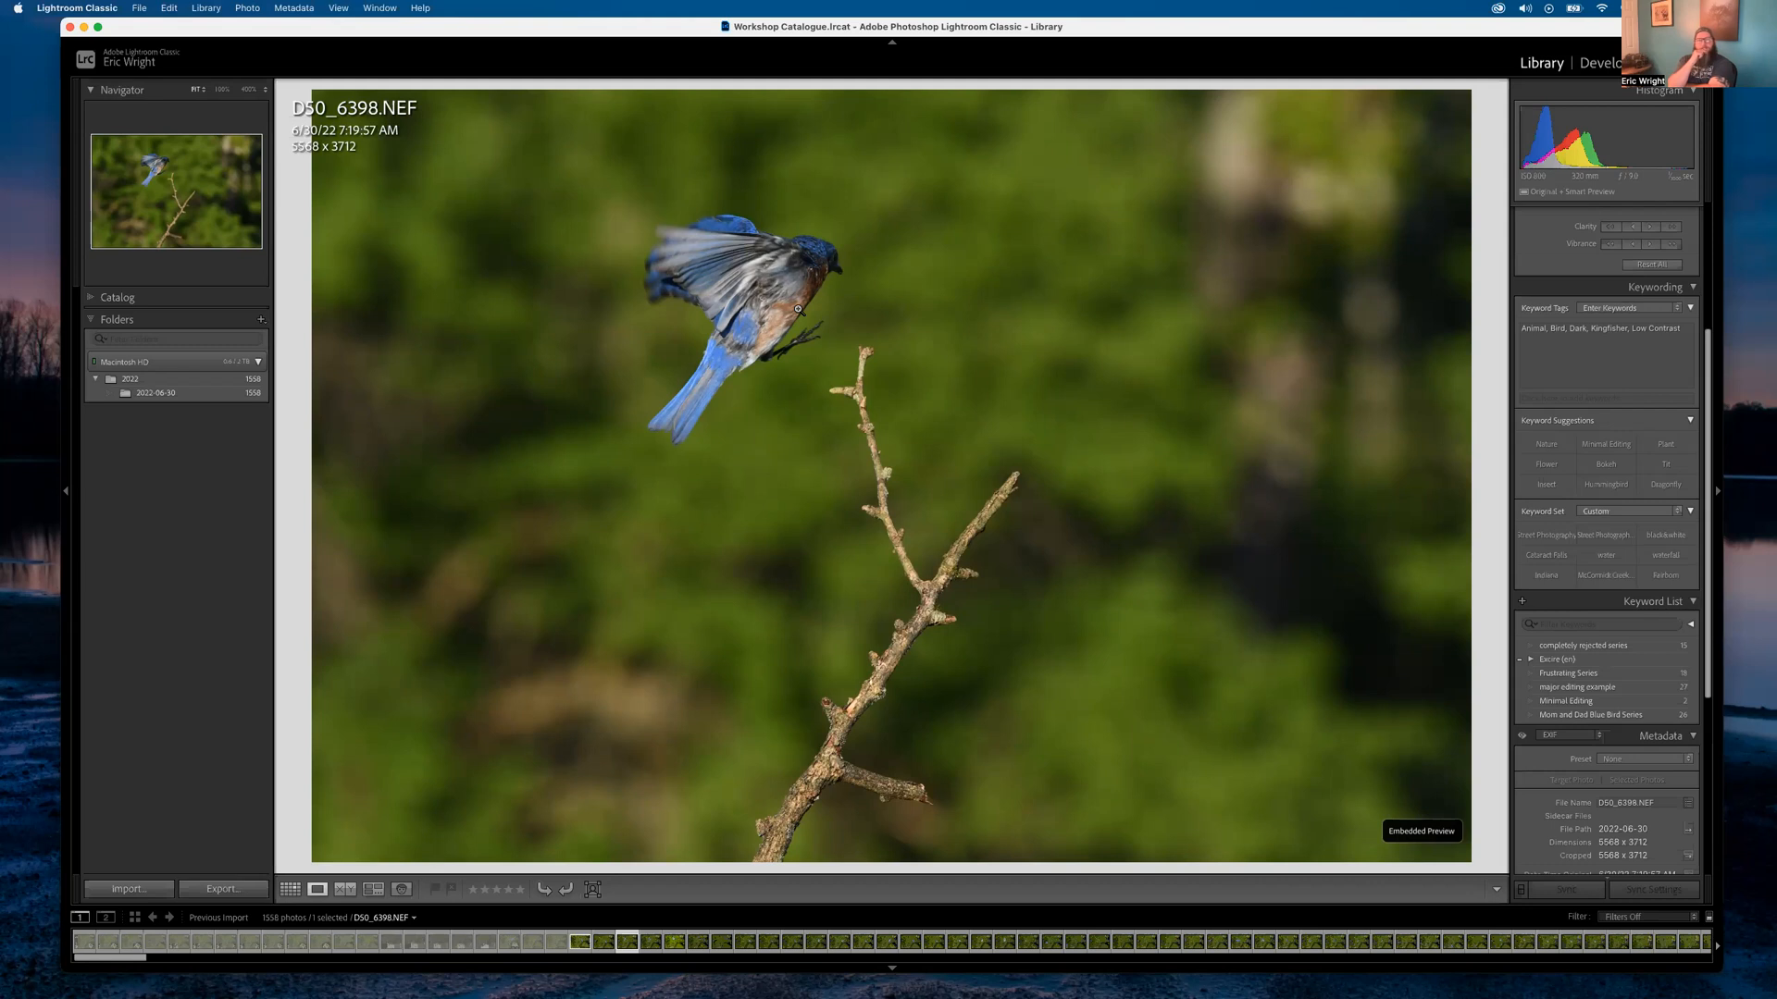
key("Left")
key("Left")
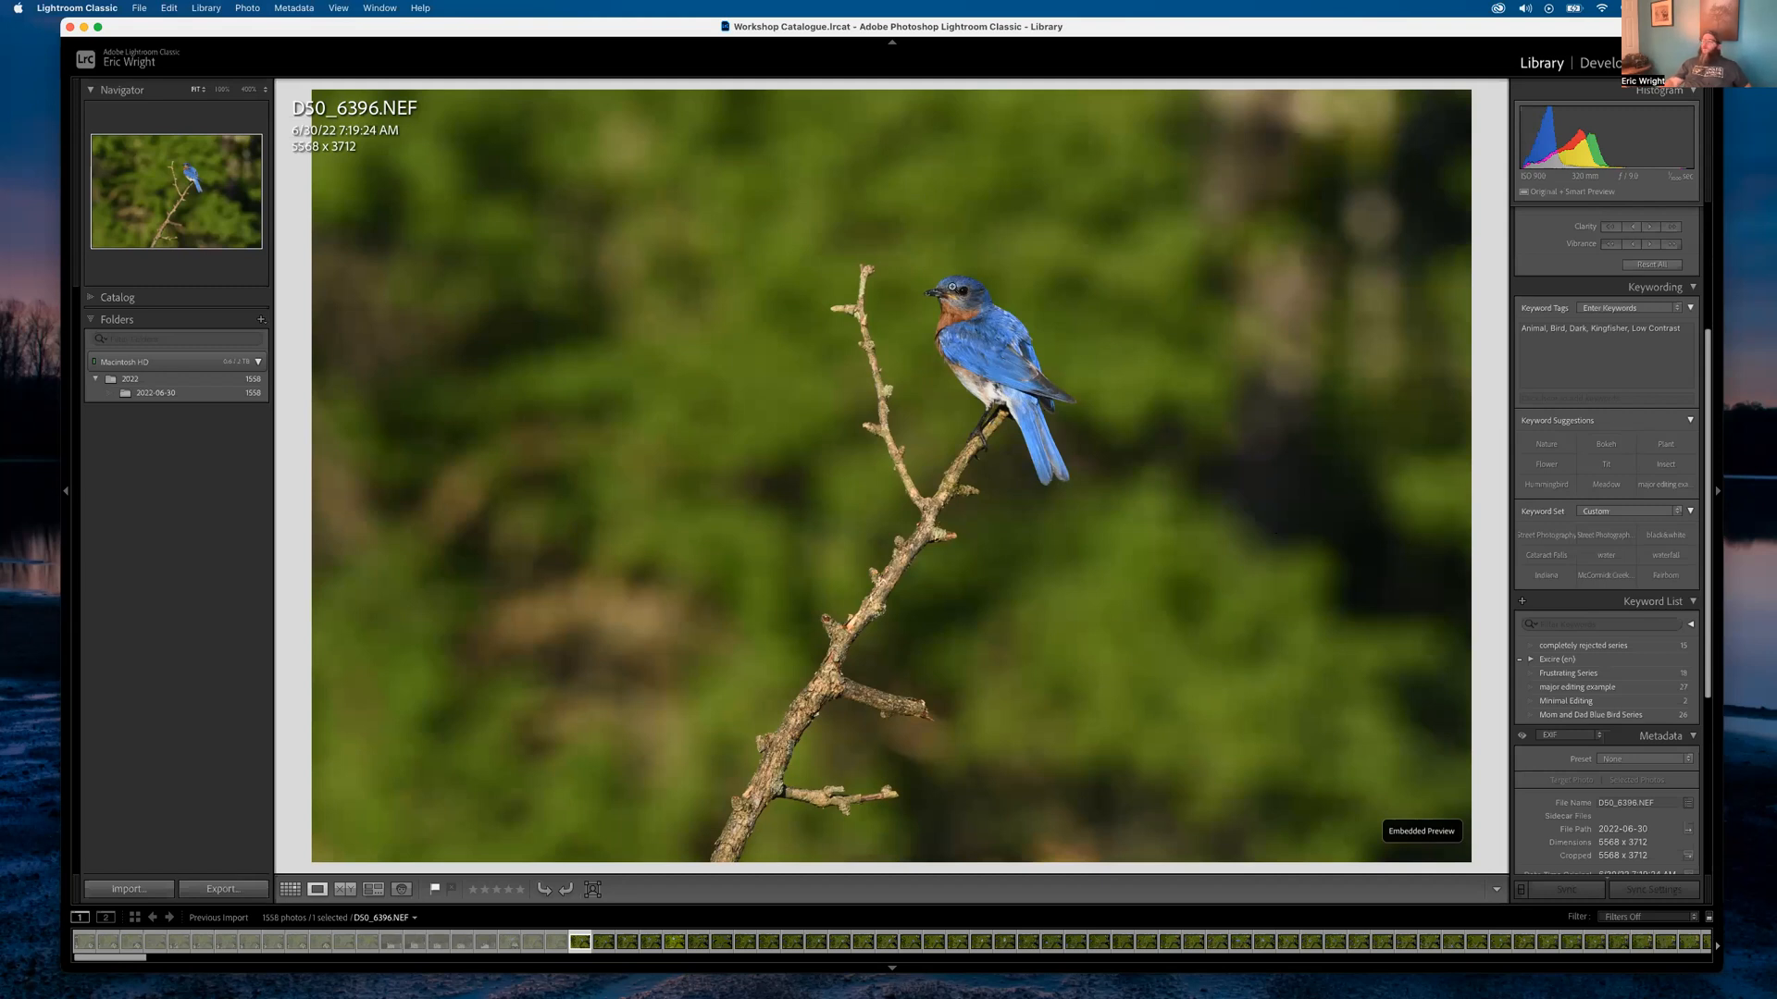
left_click(940, 296)
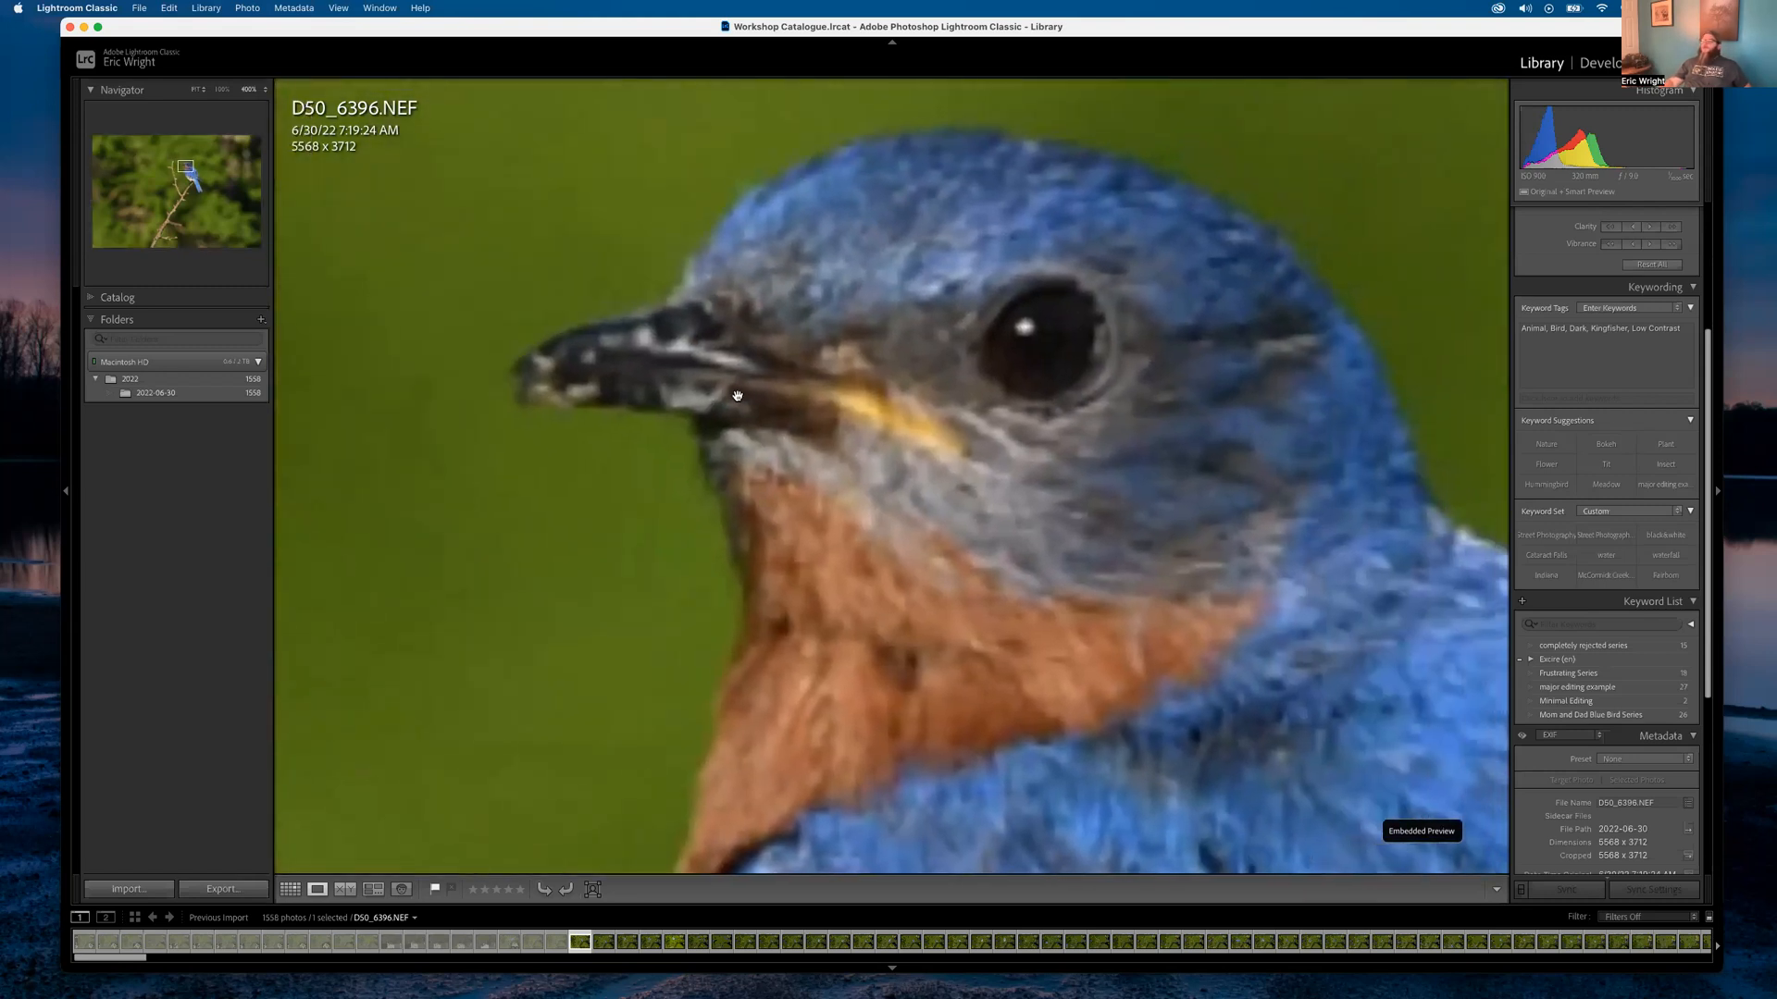
left_click(755, 401)
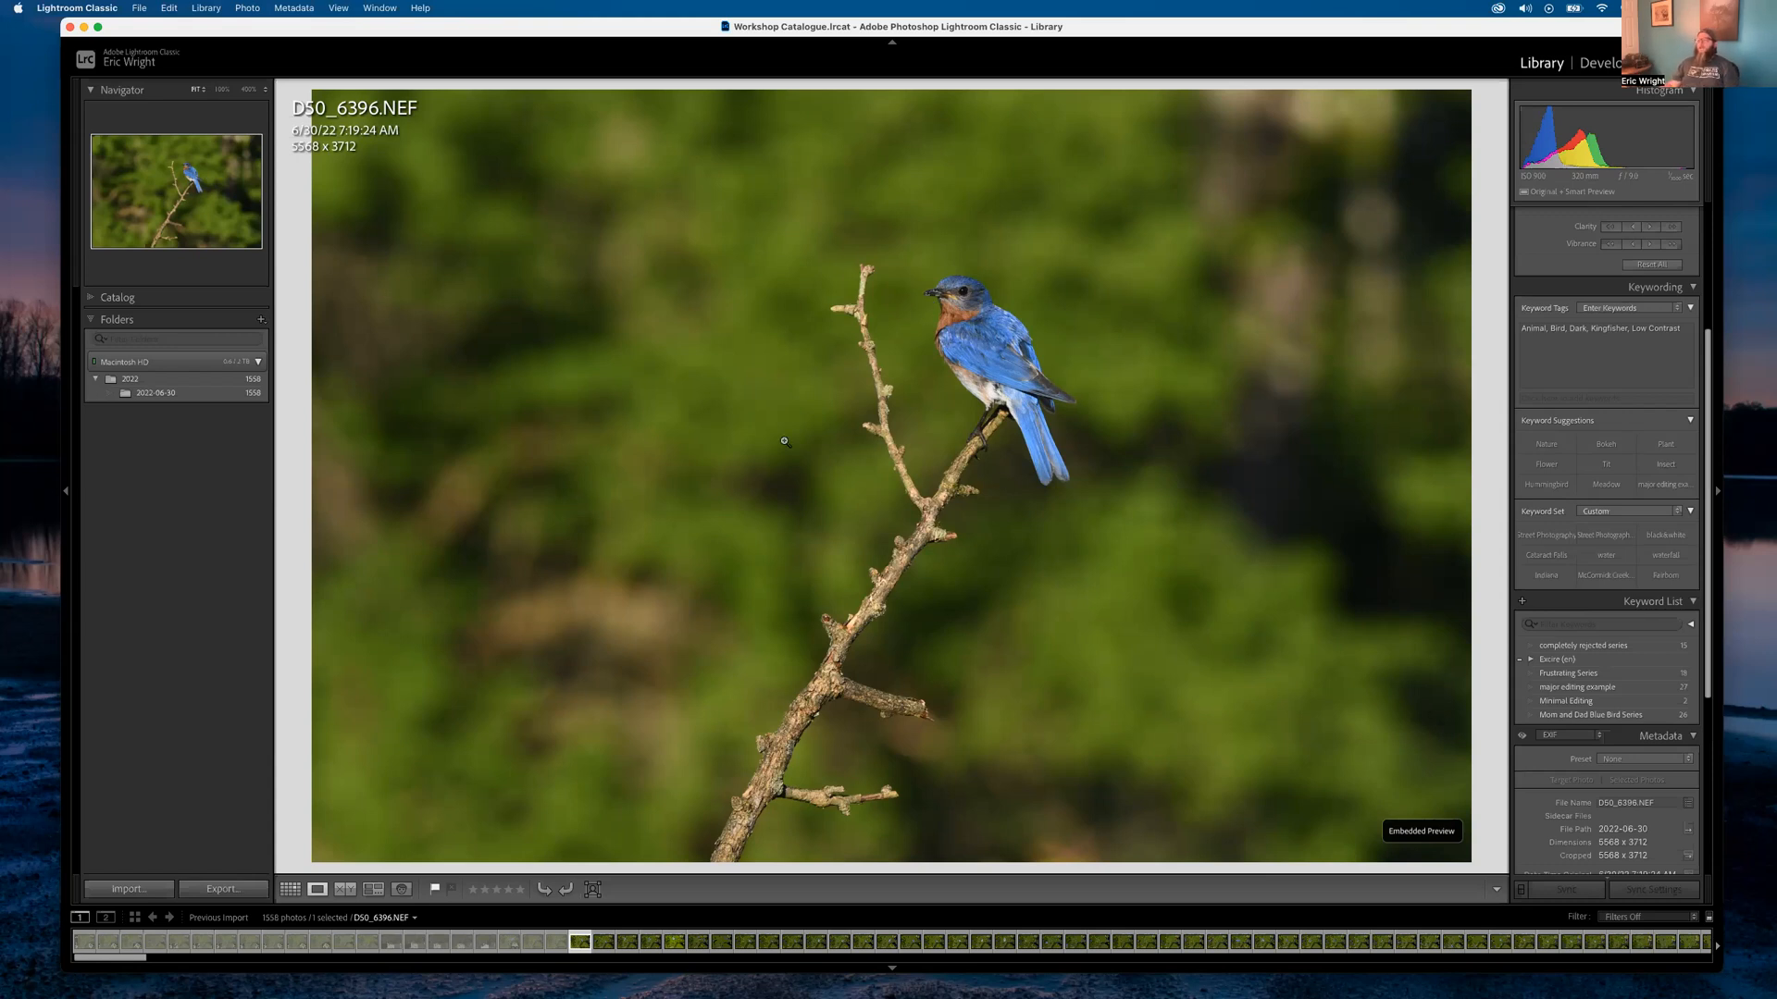
key("g")
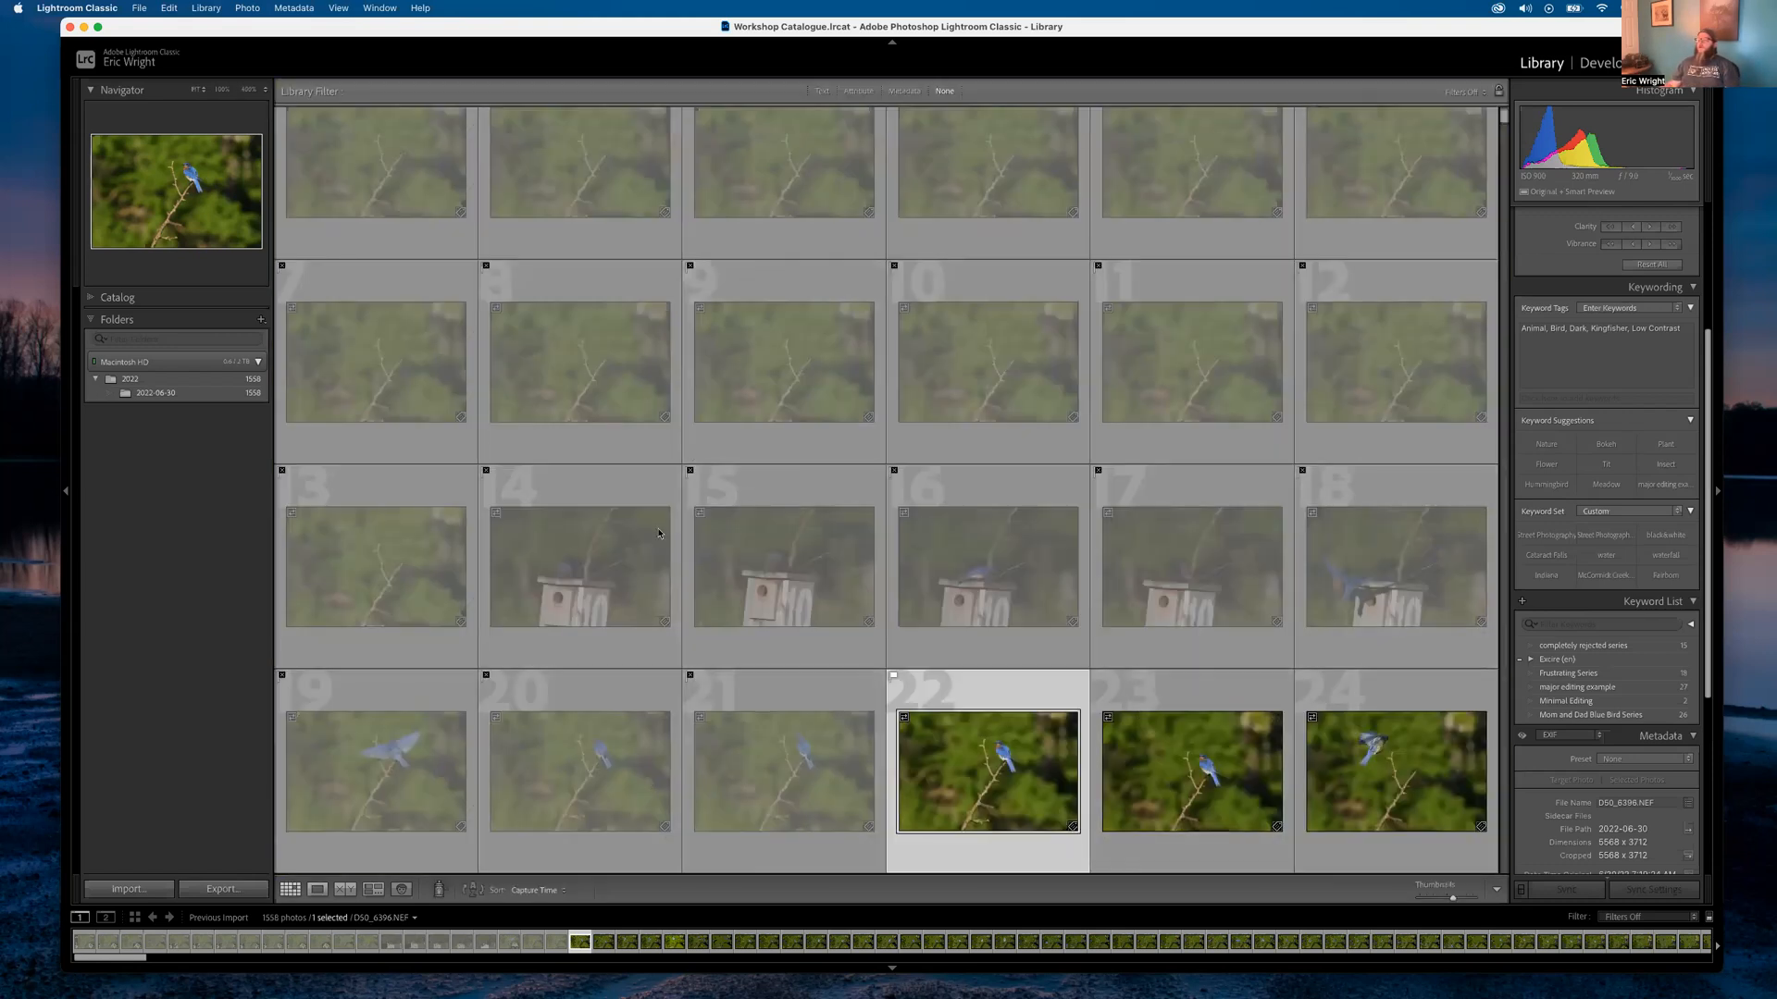
Filter by the rejected flag and remove all 21 rejected photos from the catalog
scroll(375, 240, "up", 1)
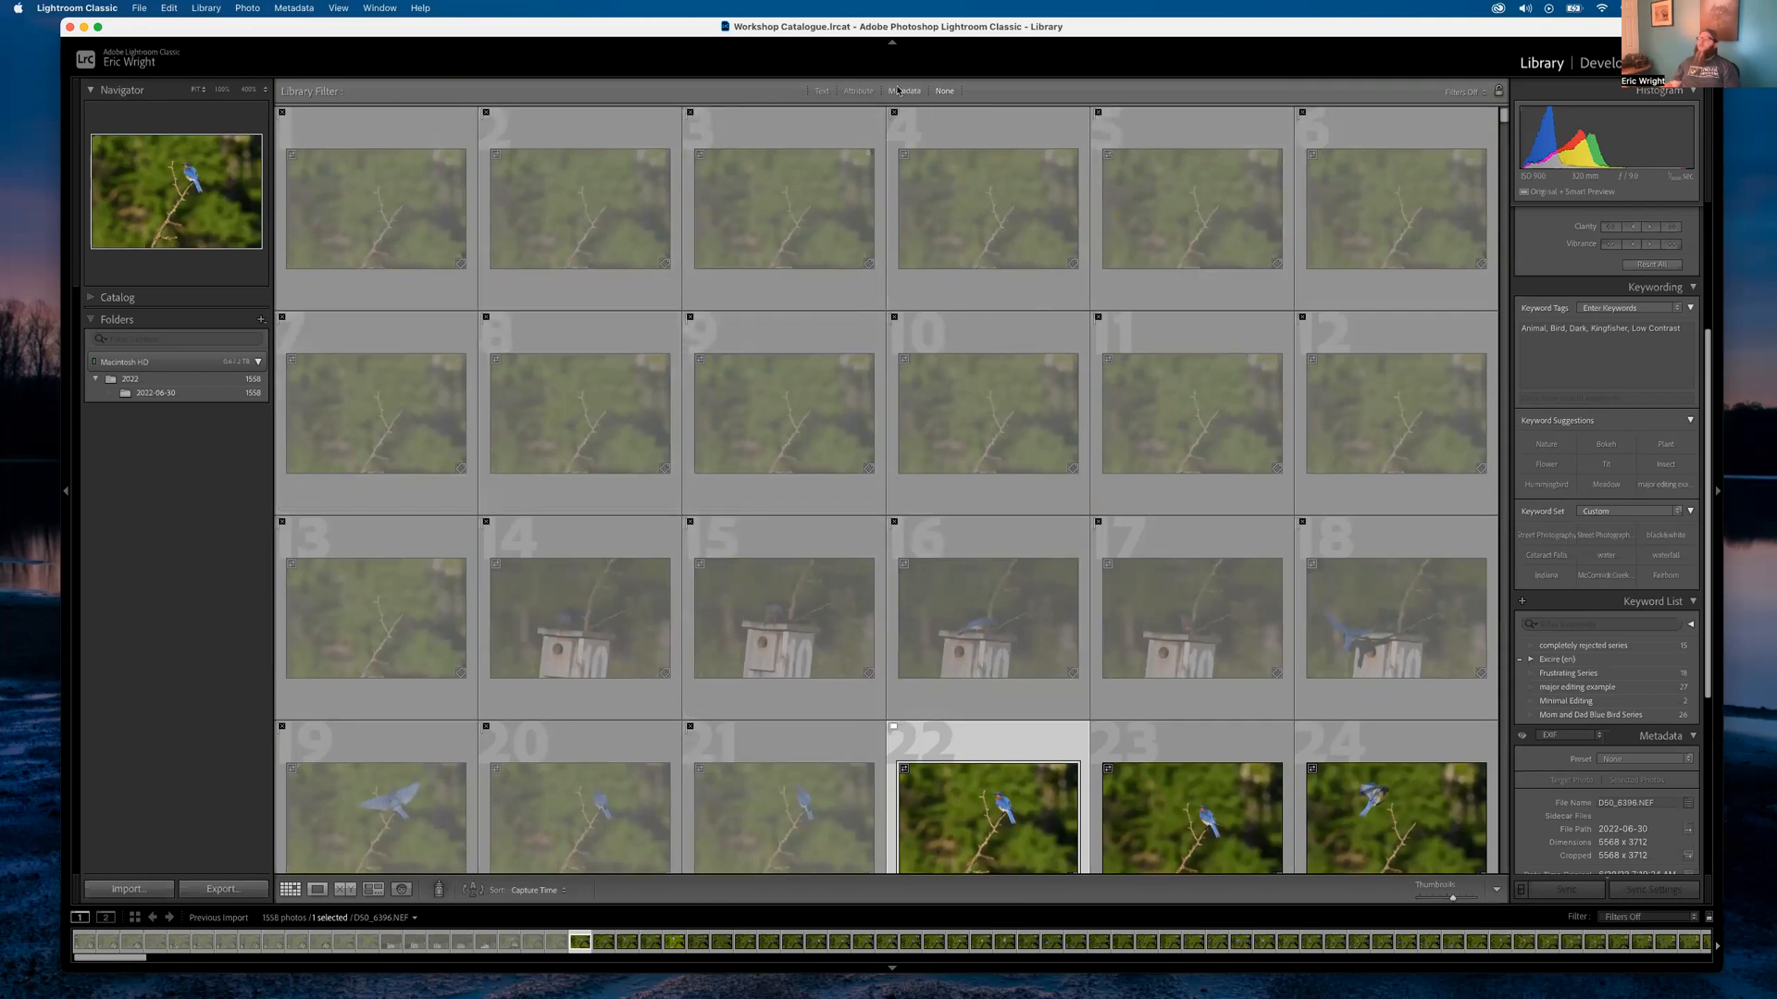
left_click(859, 91)
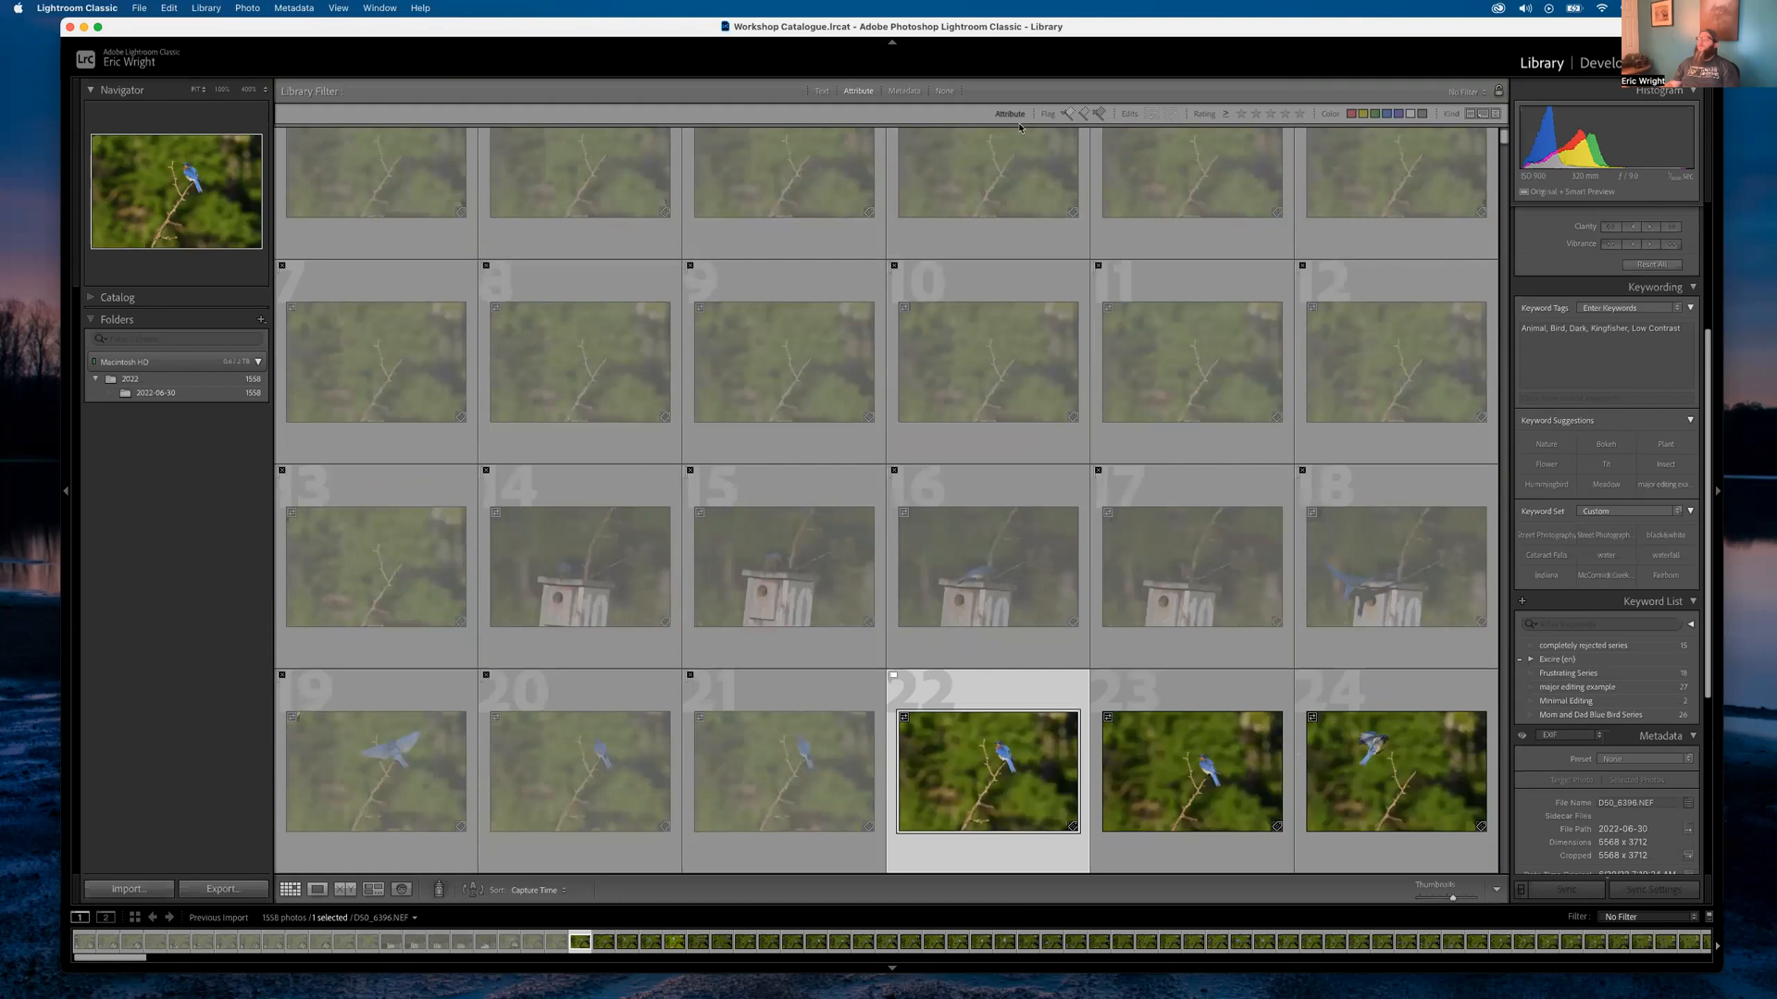
left_click(1101, 113)
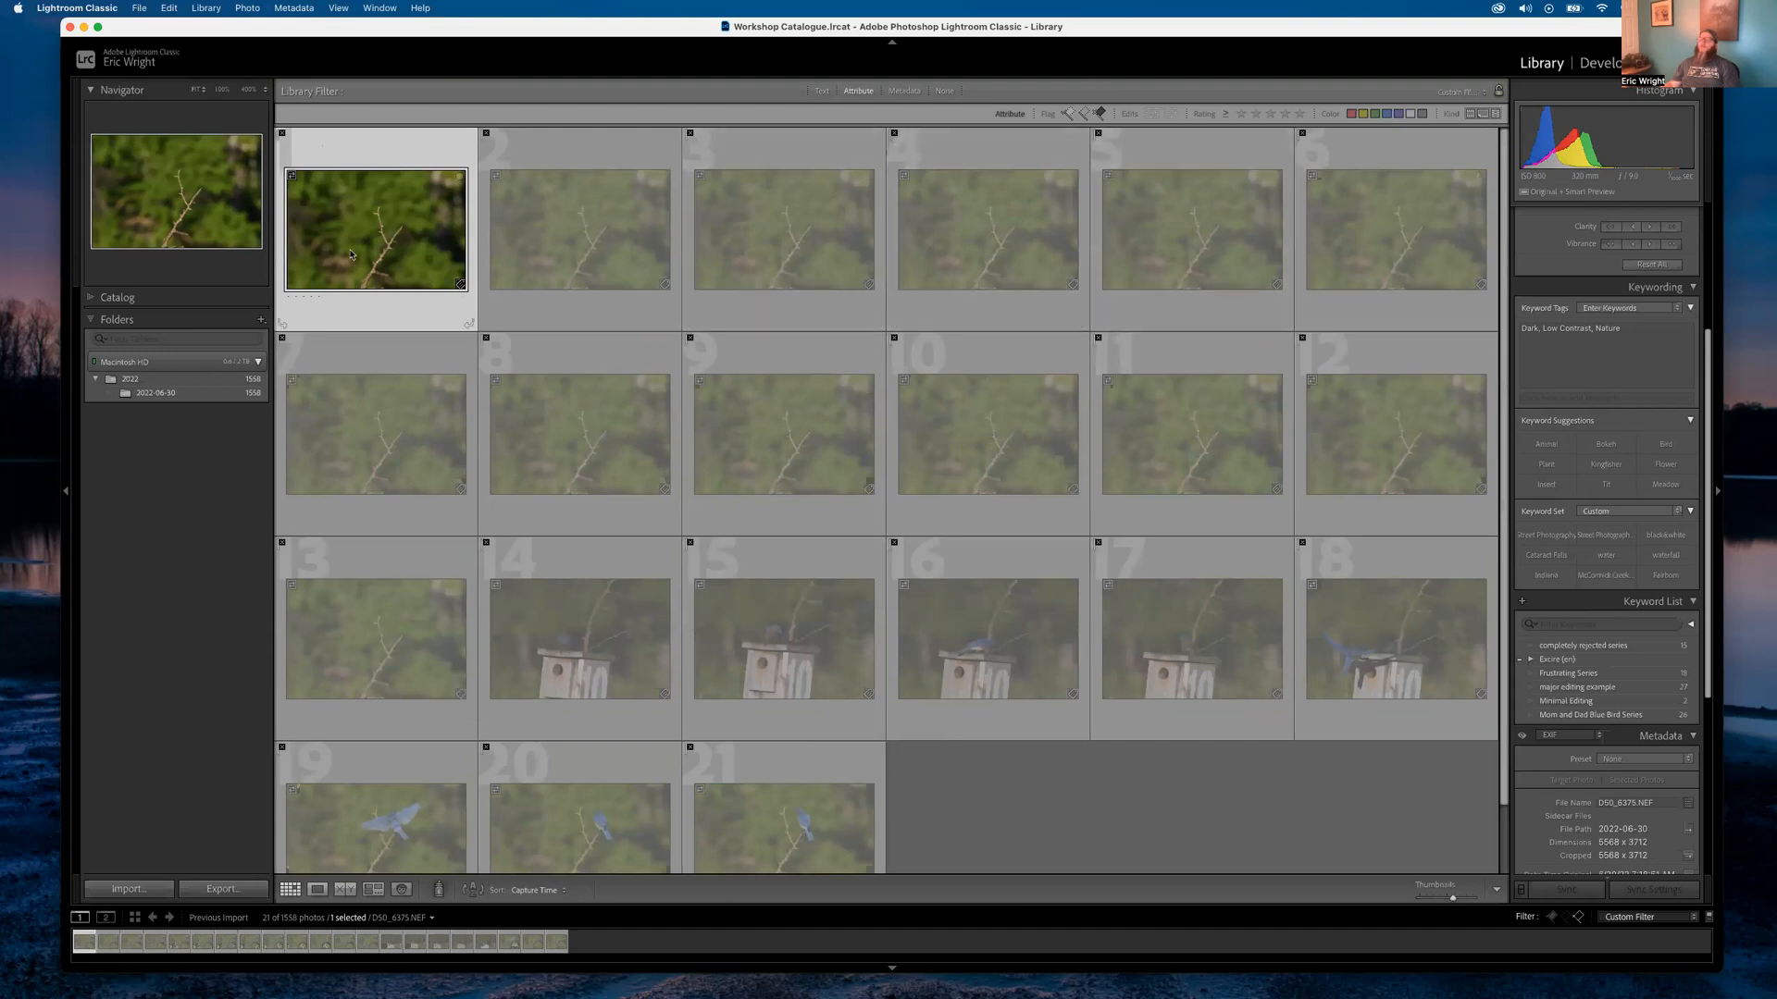
key("super+a")
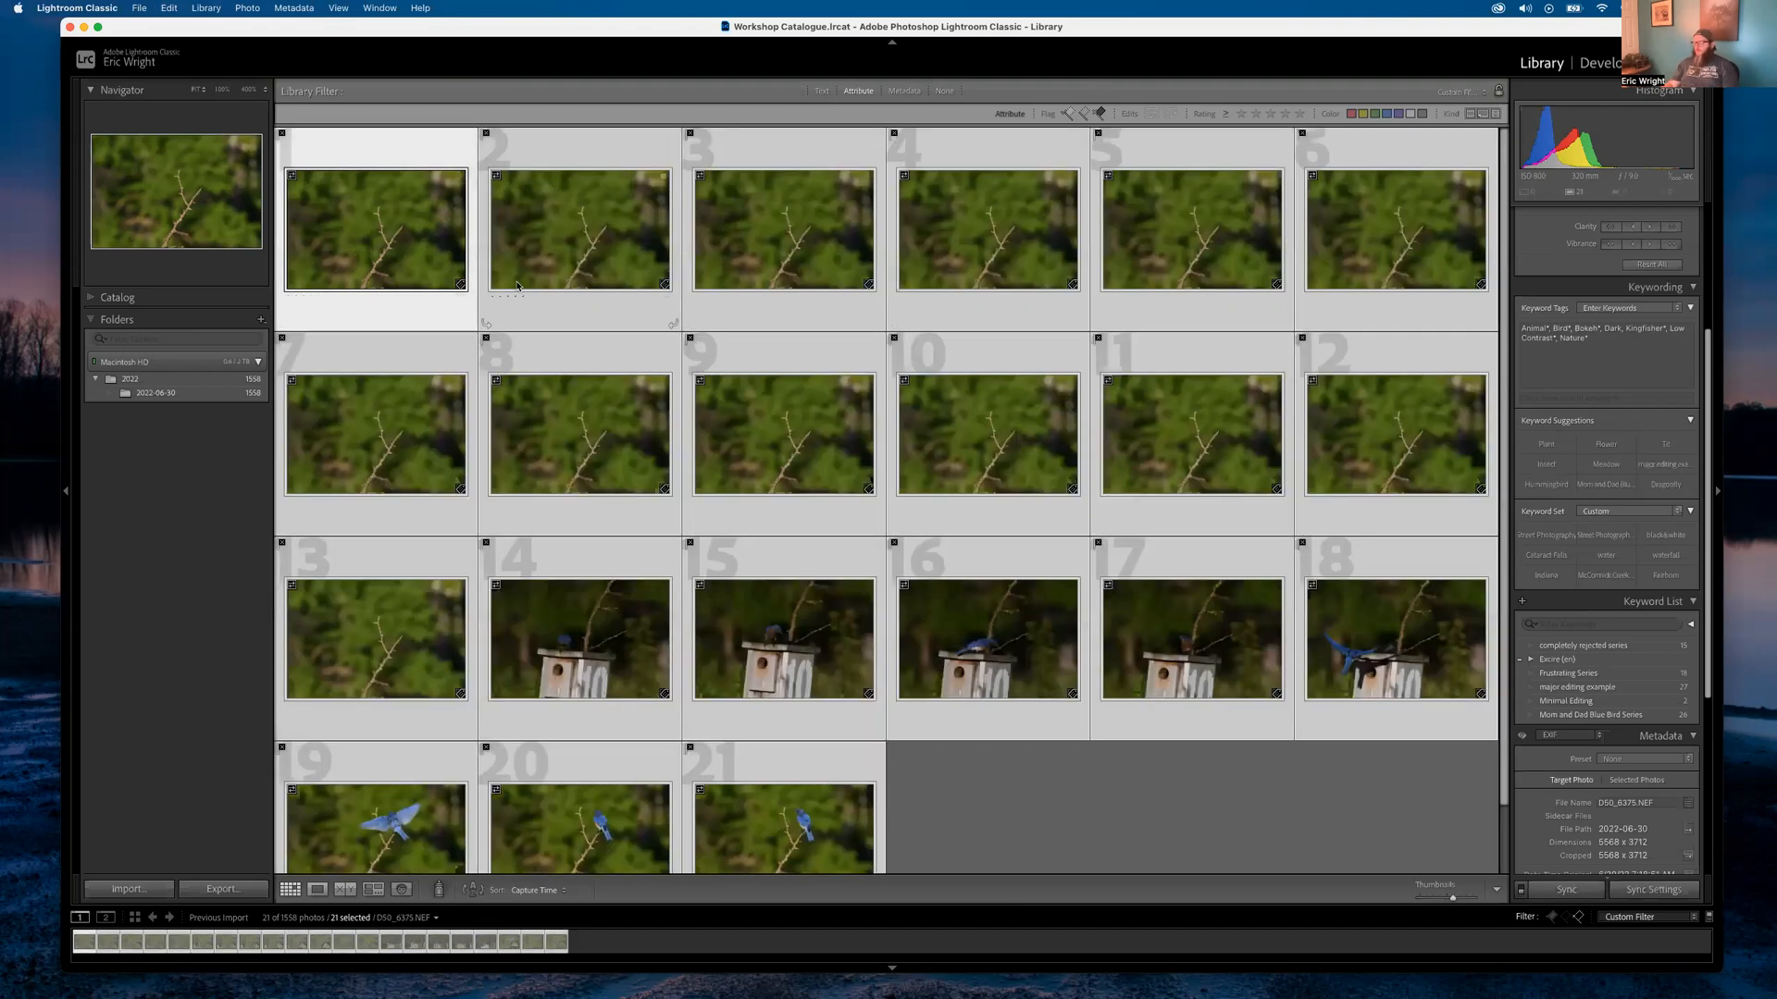
key("Delete")
key("Return")
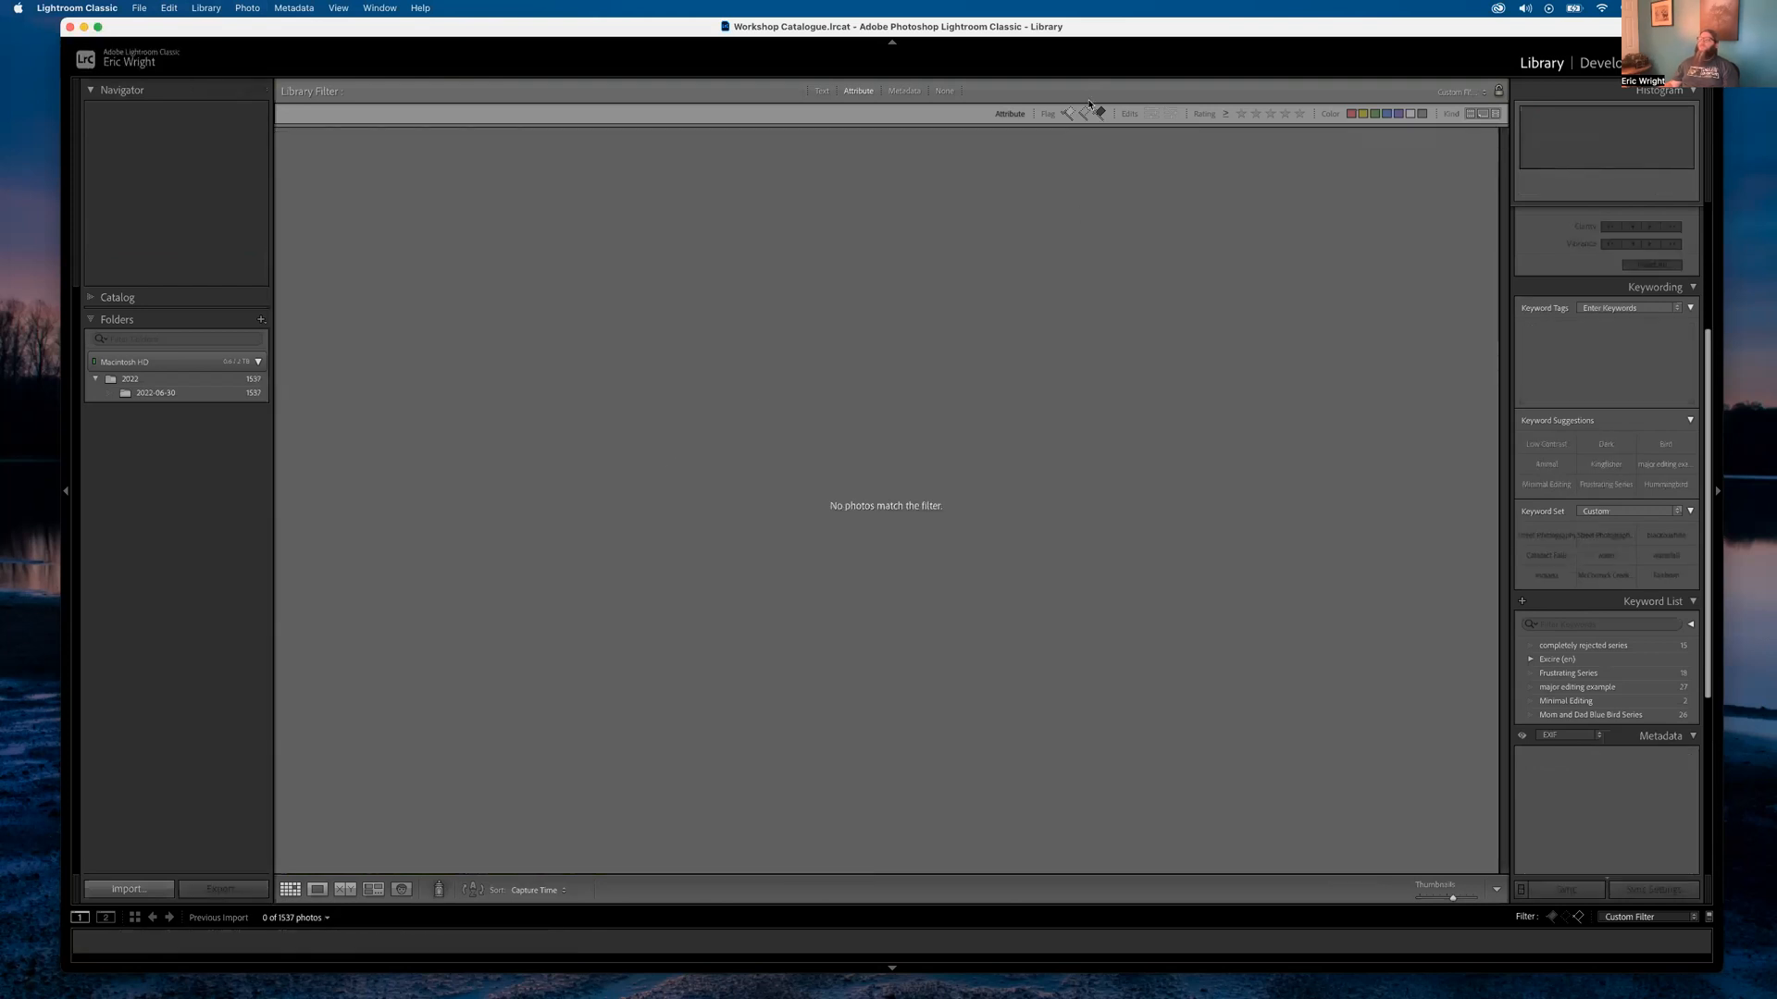
Set the Library Filter to None to show all 1,537 photos
left_click(944, 91)
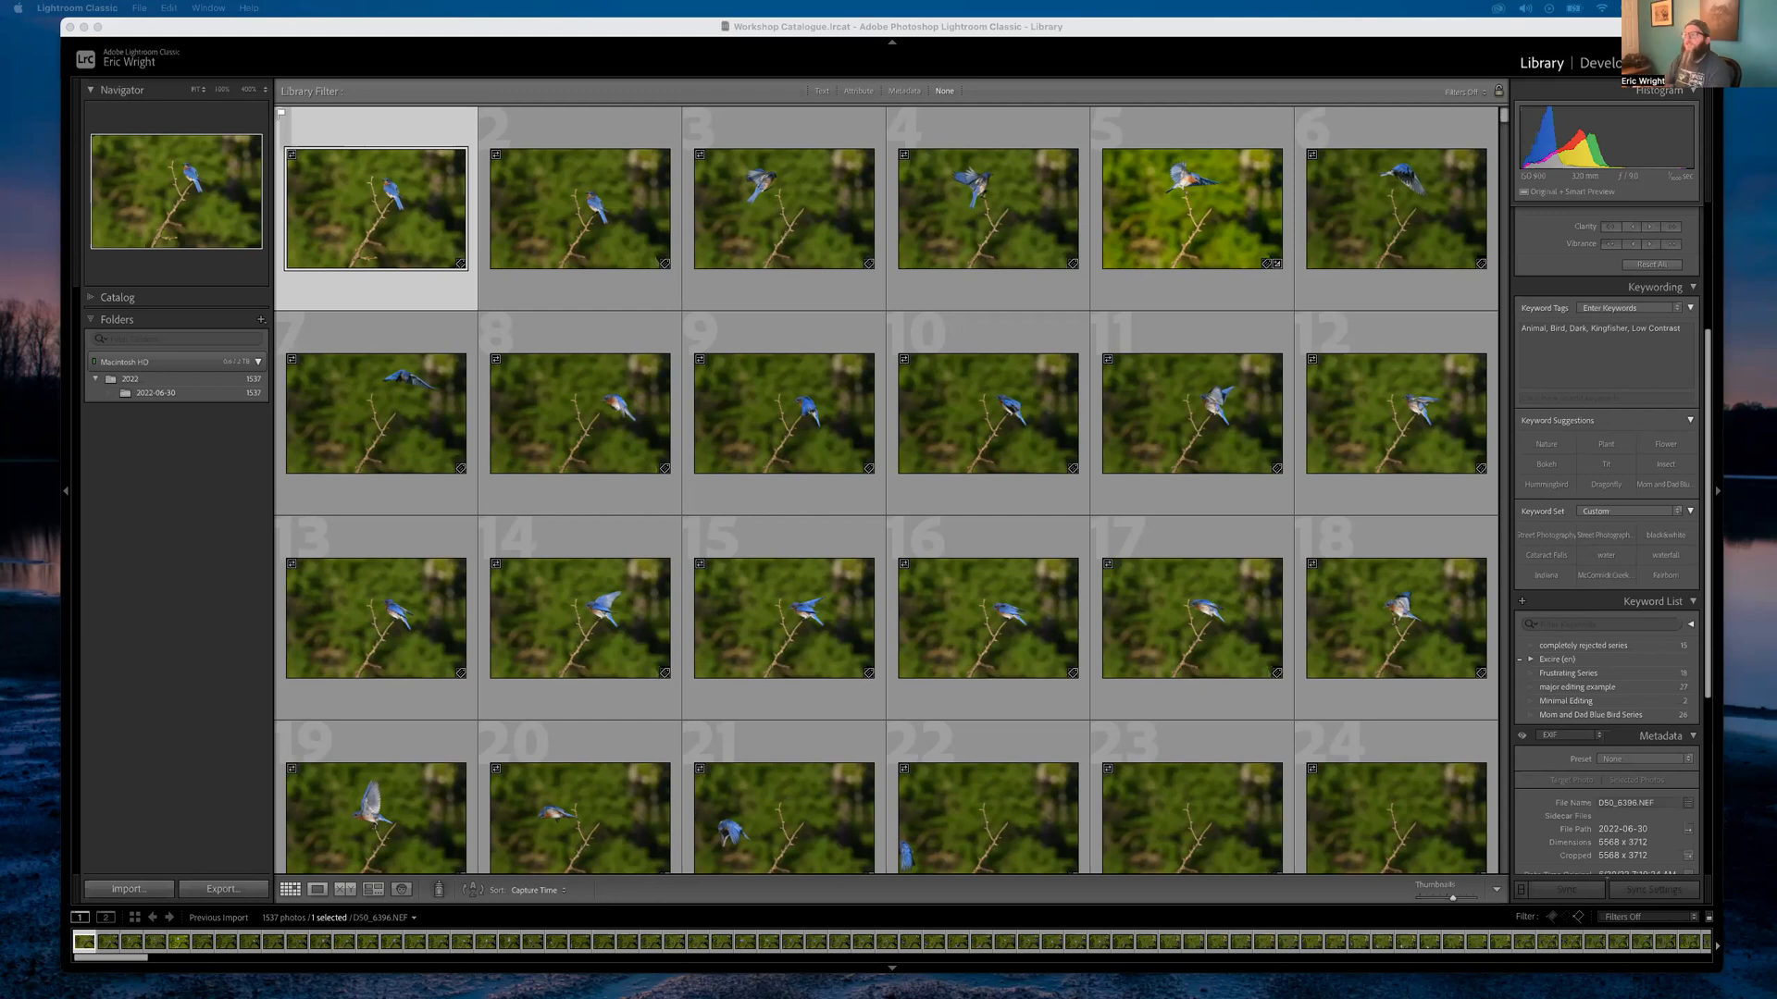
Reapply the Attribute filter with the rejected flag plus a five-star rating
left_click(858, 90)
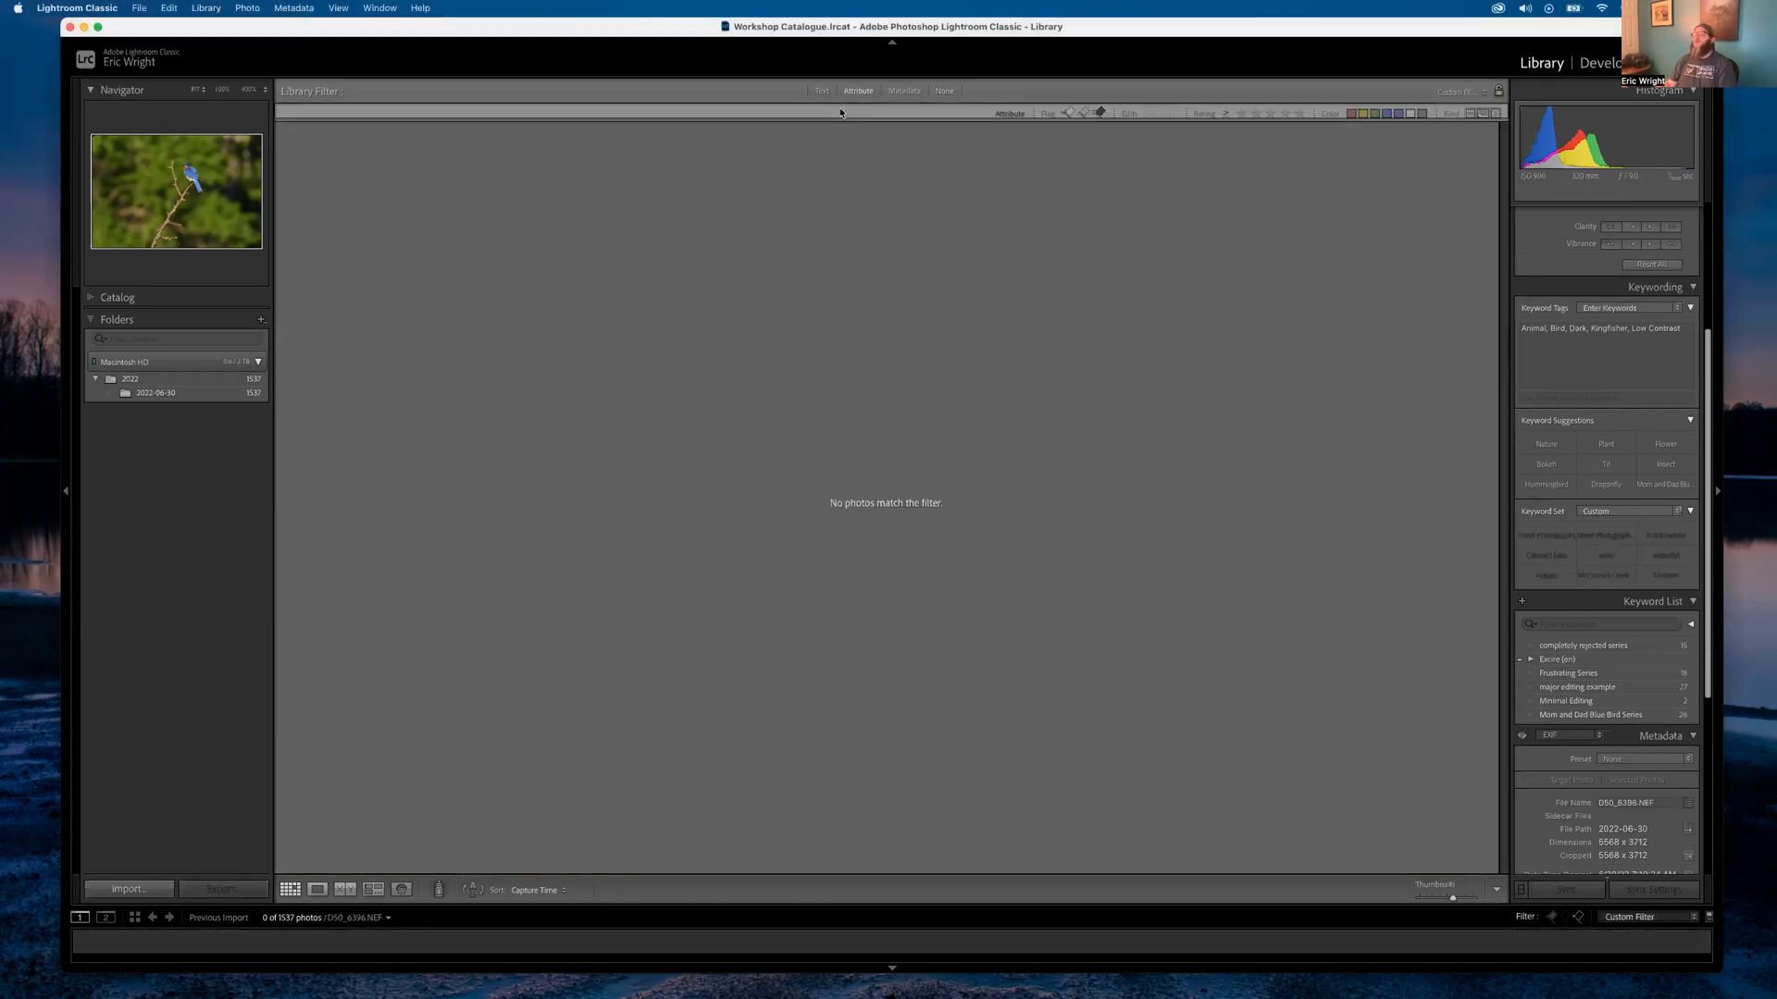
left_click(1300, 114)
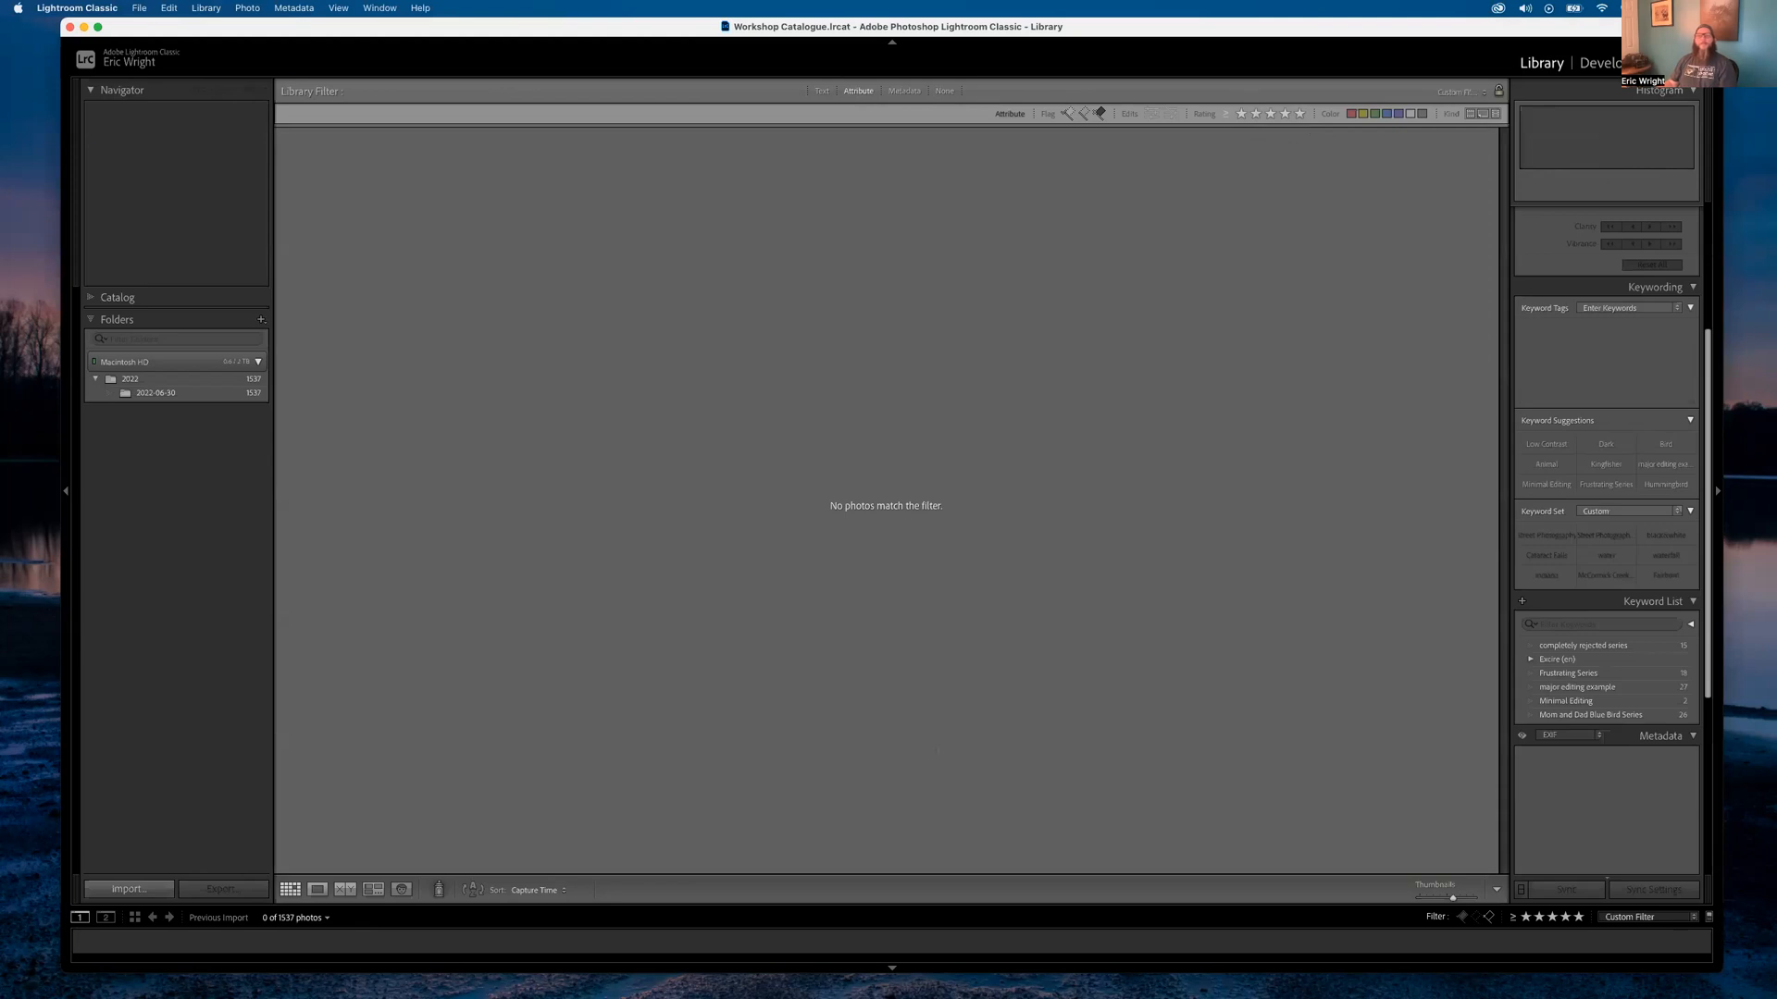
key("super+Tab")
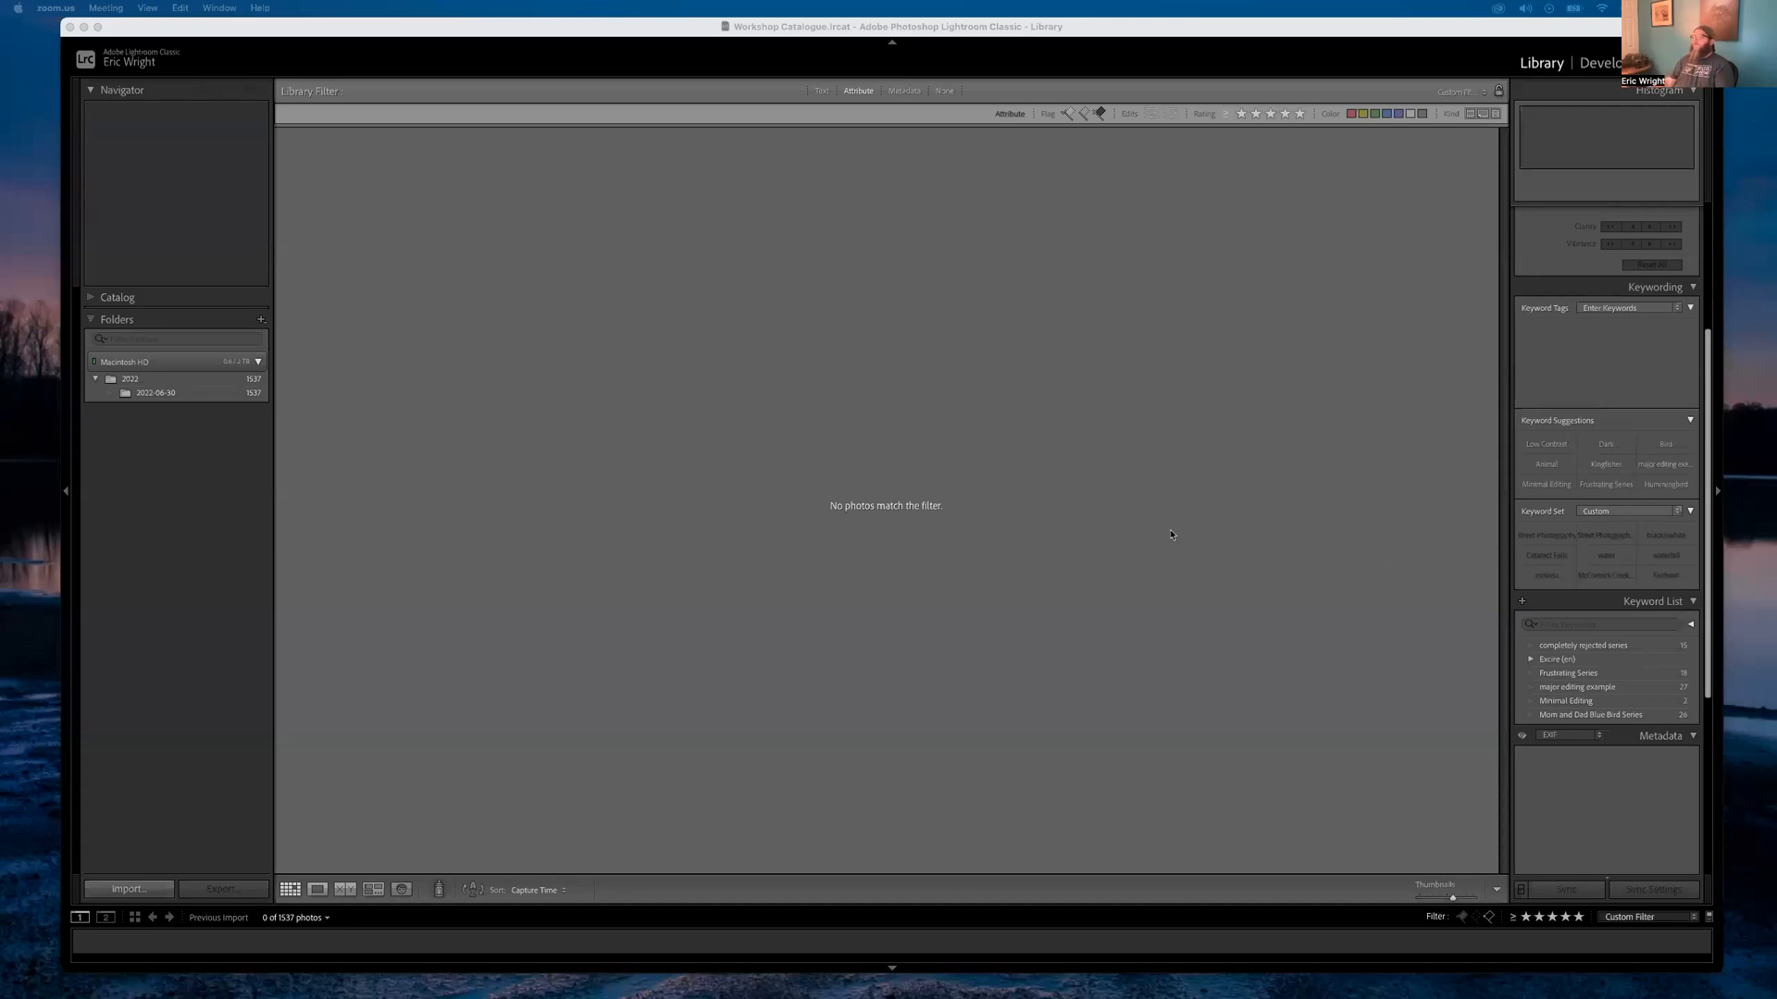
Switch the Library Filter to None so the grid shows all 1,537 bluebird photos
left_click(944, 90)
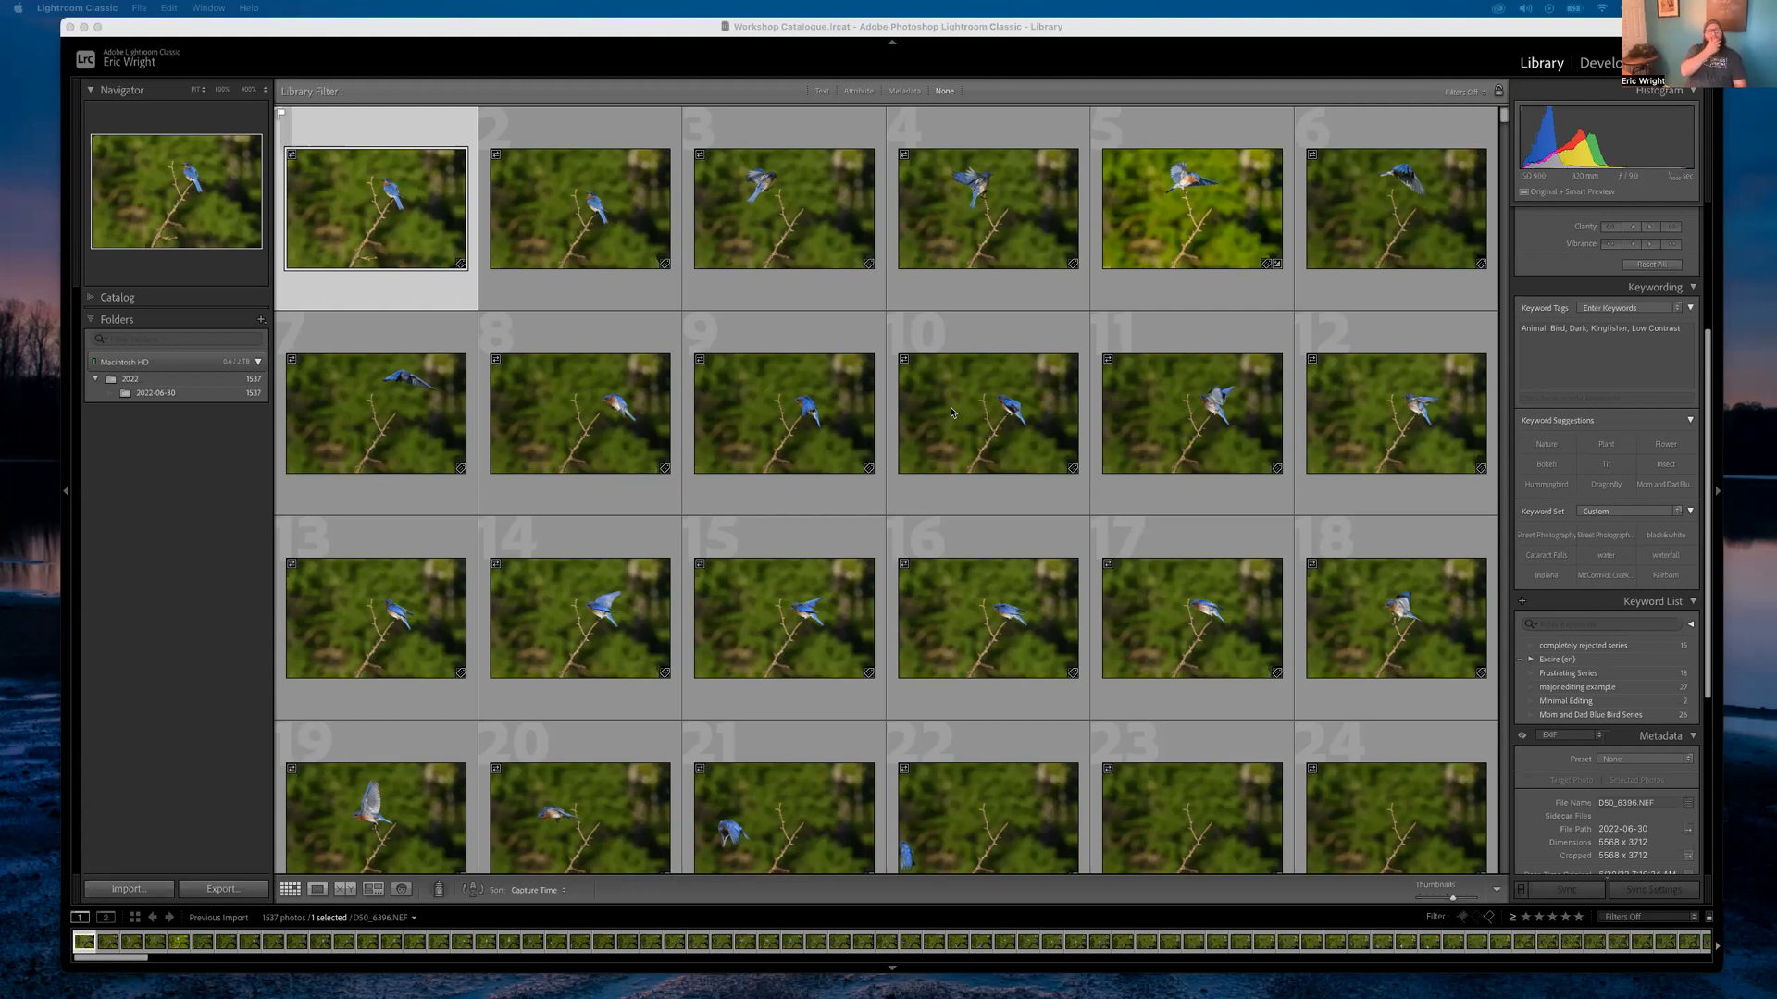
Open DSC_6396.NEF, the bluebird on the bare branch, full size in Loupe view
double_click(376, 205)
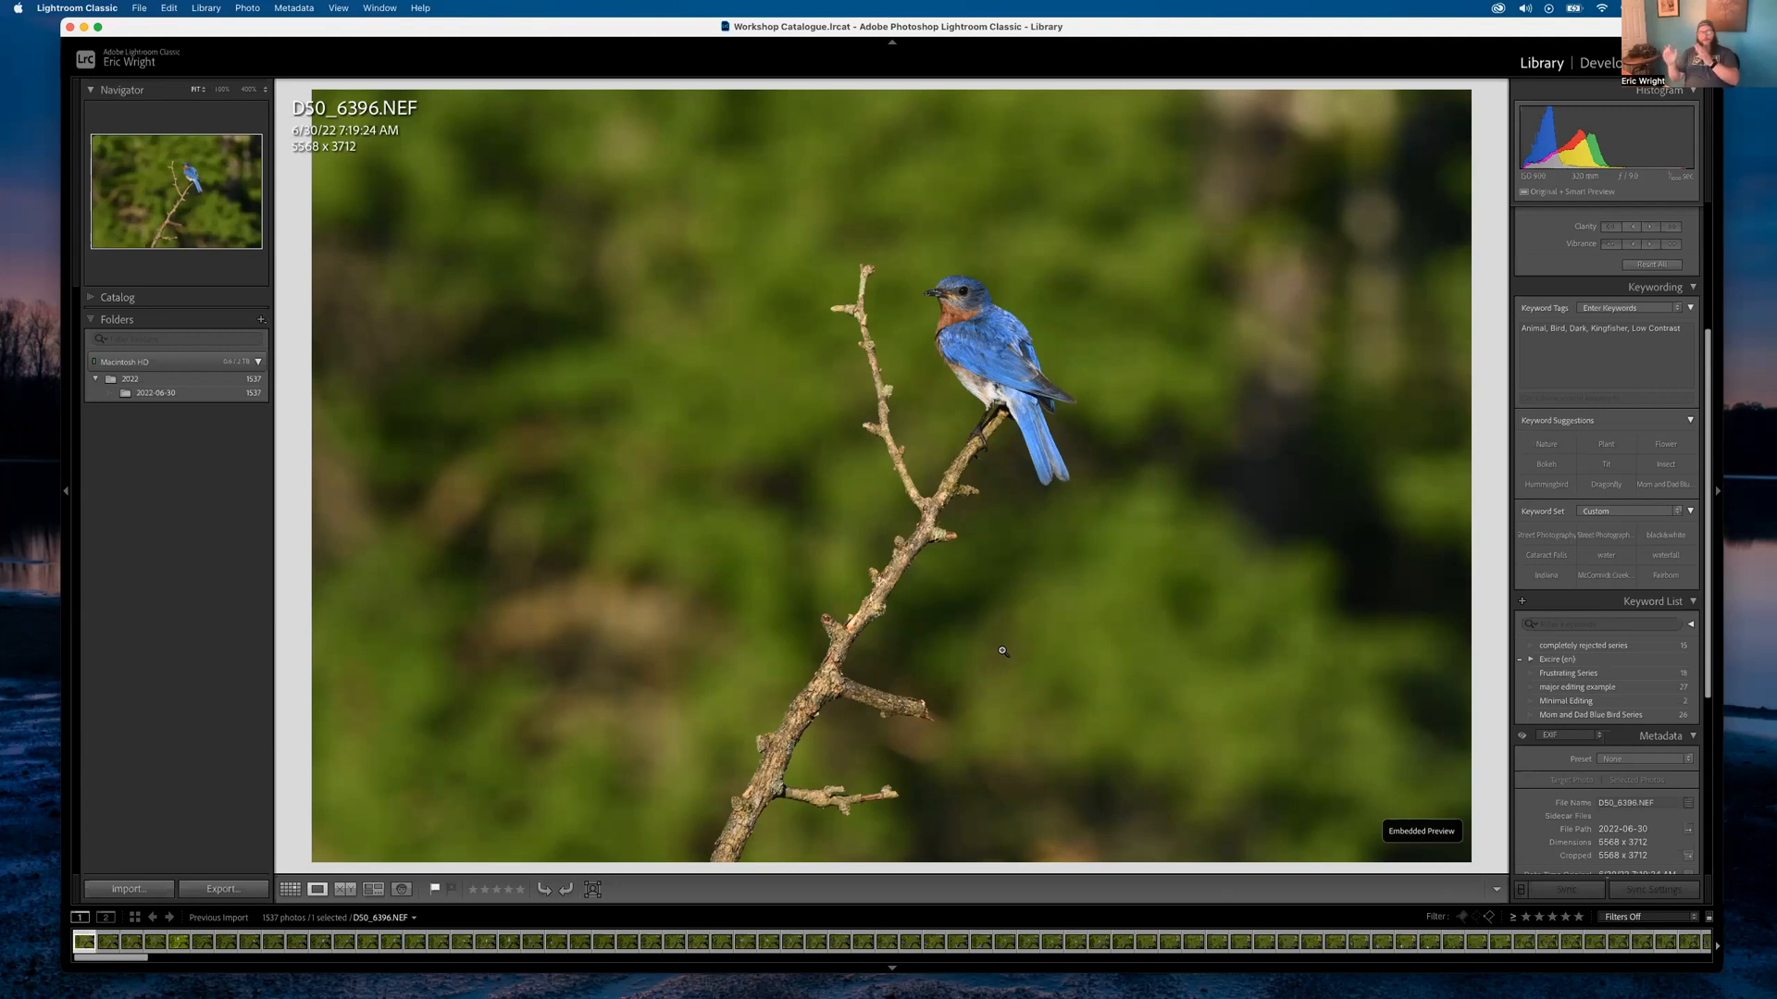
key("super+shift+i")
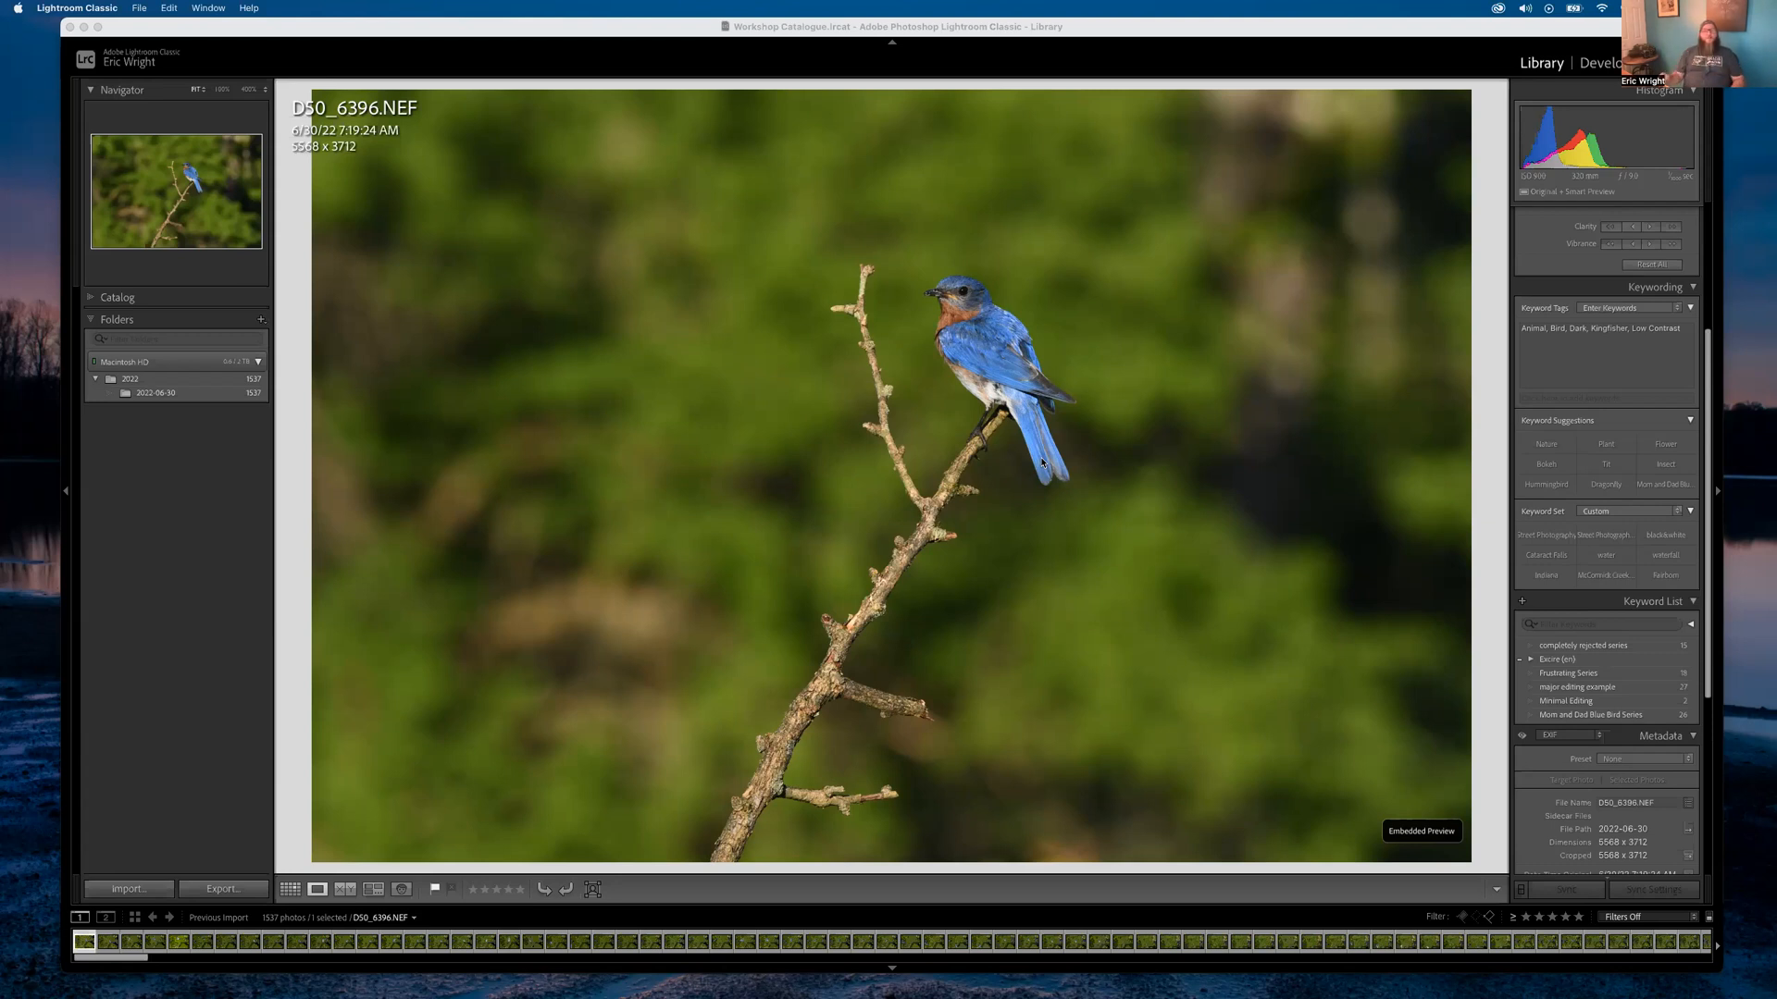
left_click(811, 480)
key("g")
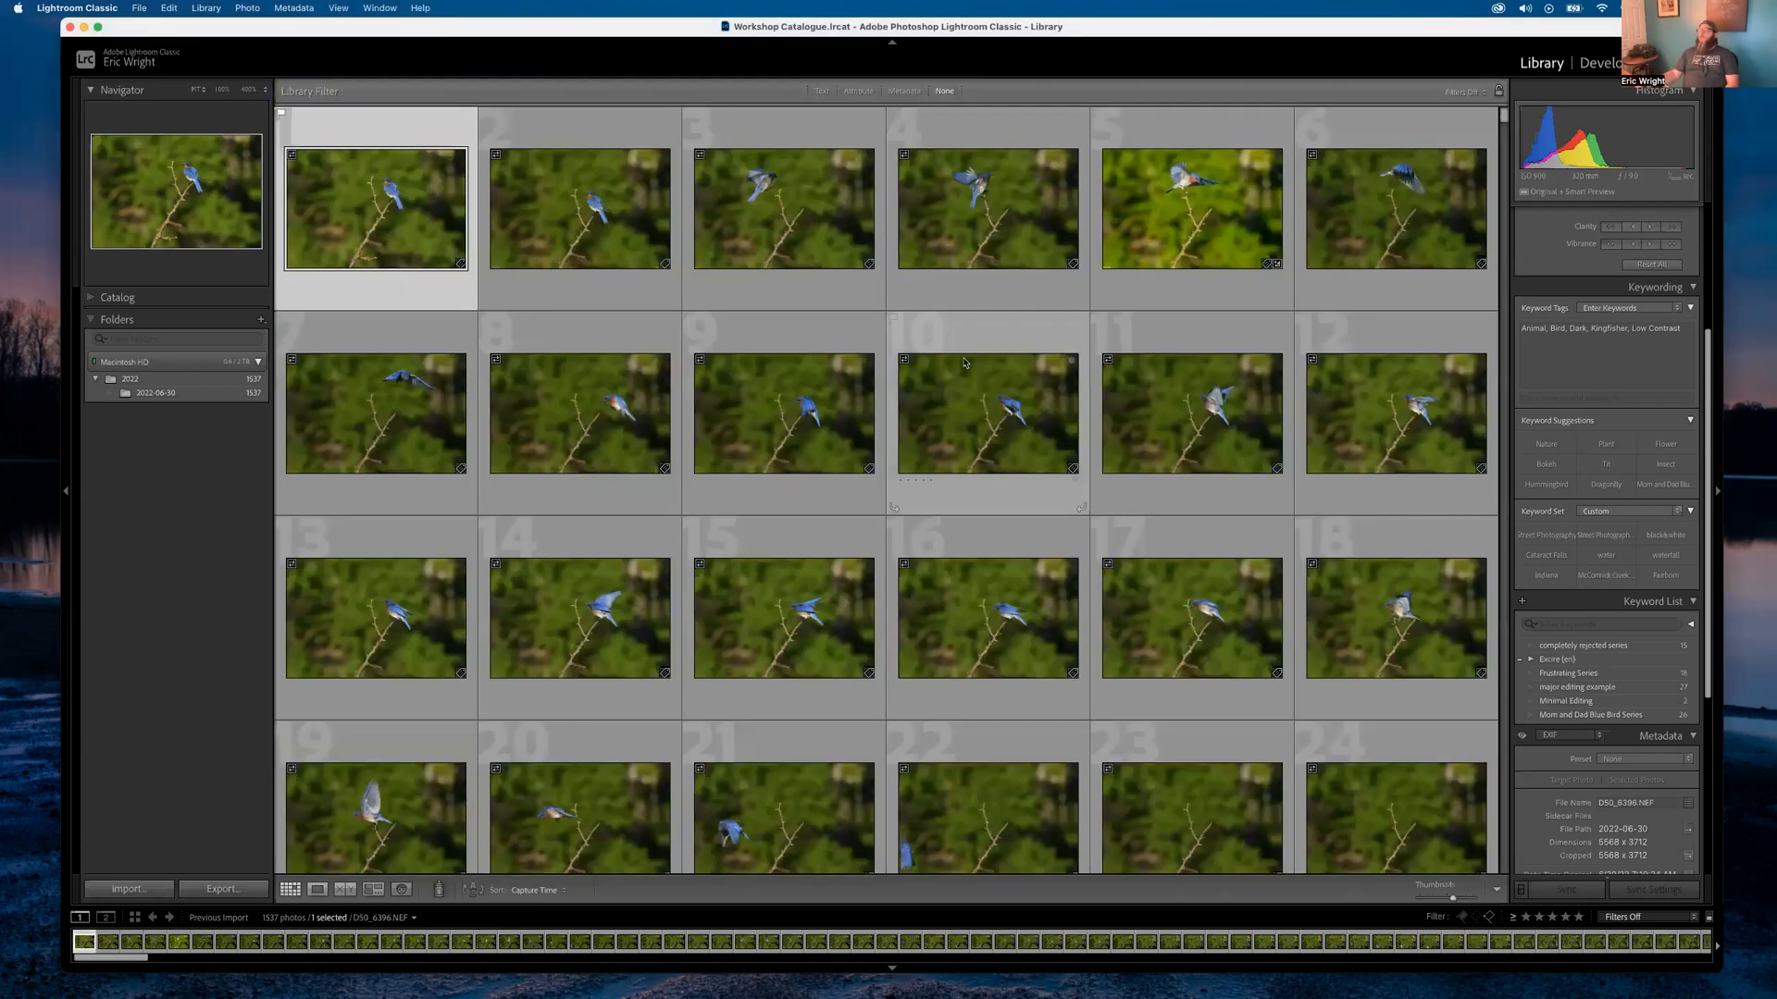
double_click(817, 209)
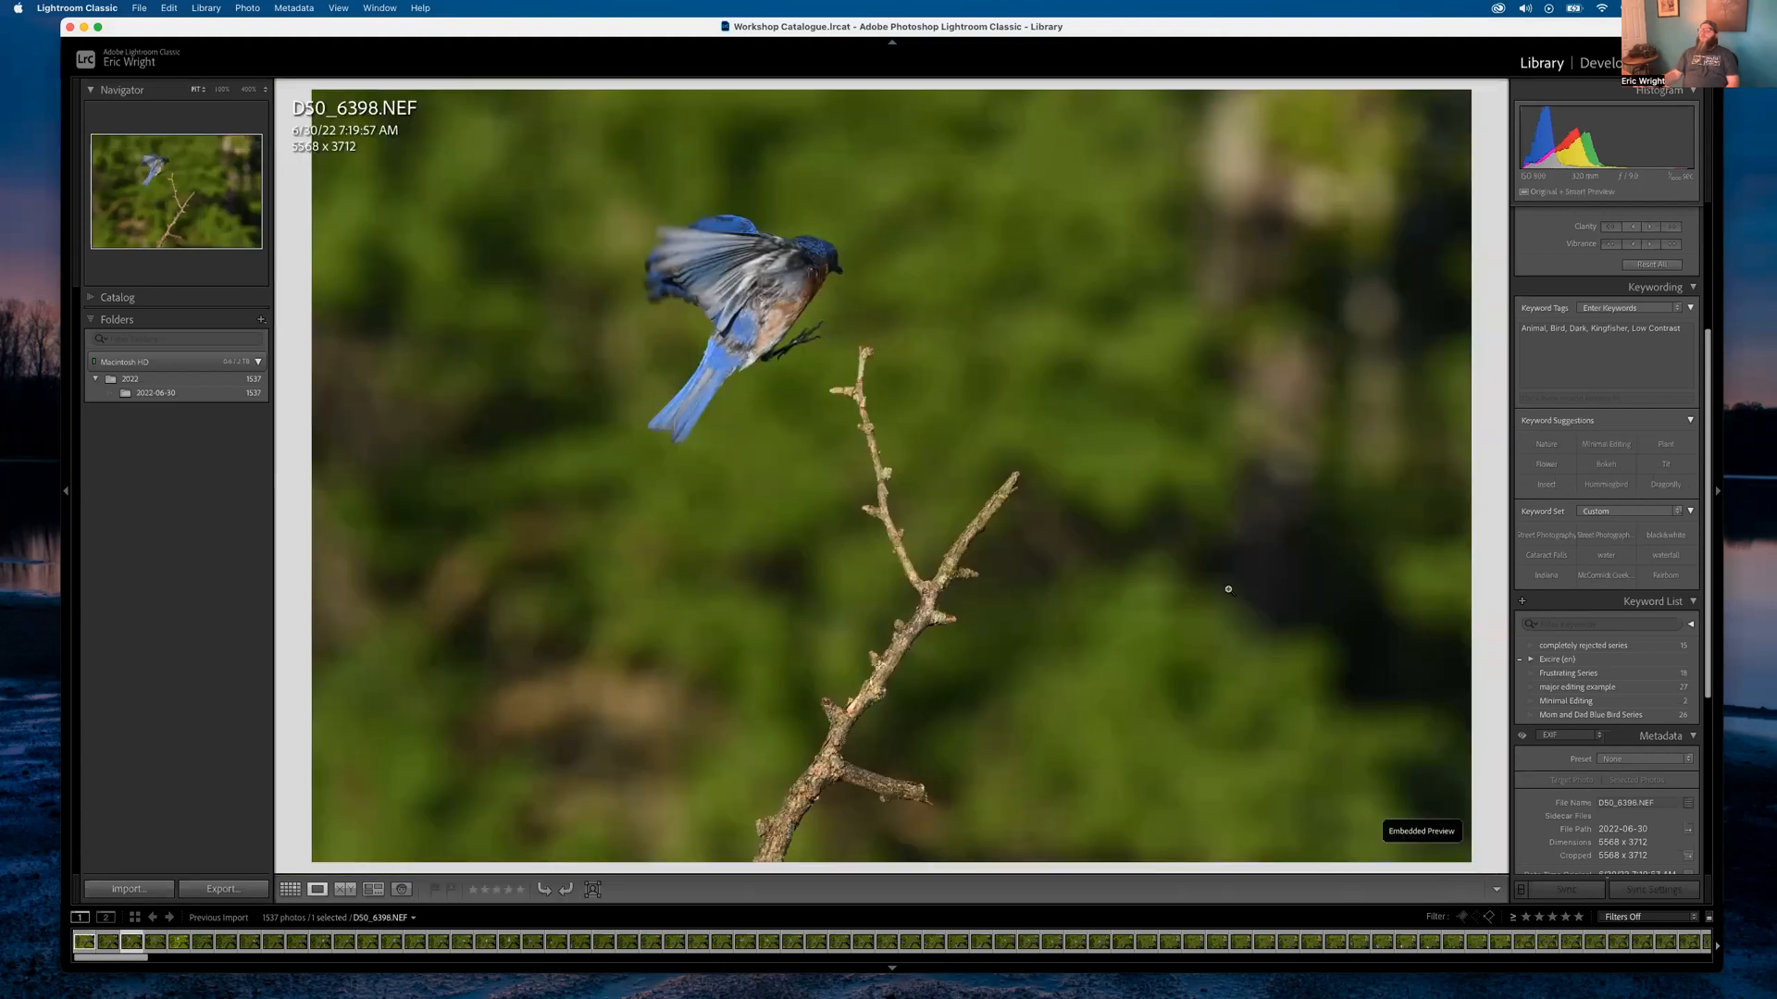
key("Right")
key("Right")
key("Right")
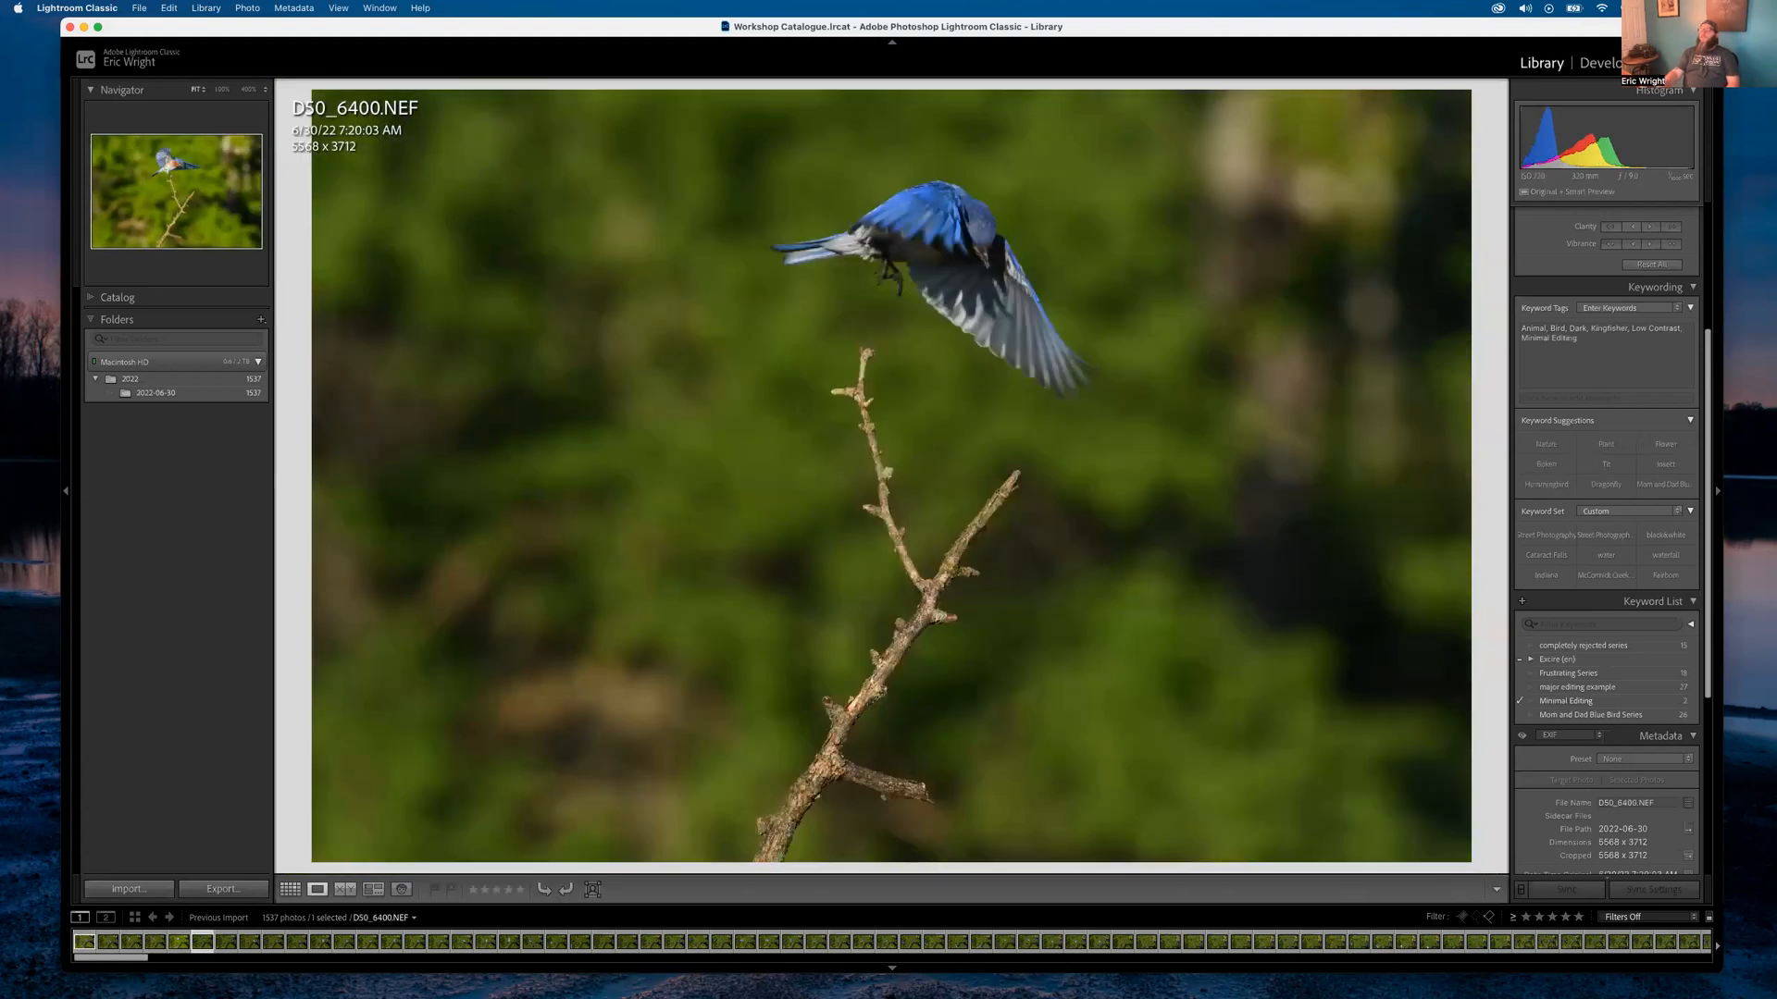
key("Right")
key("Left")
key("Left")
key("Left")
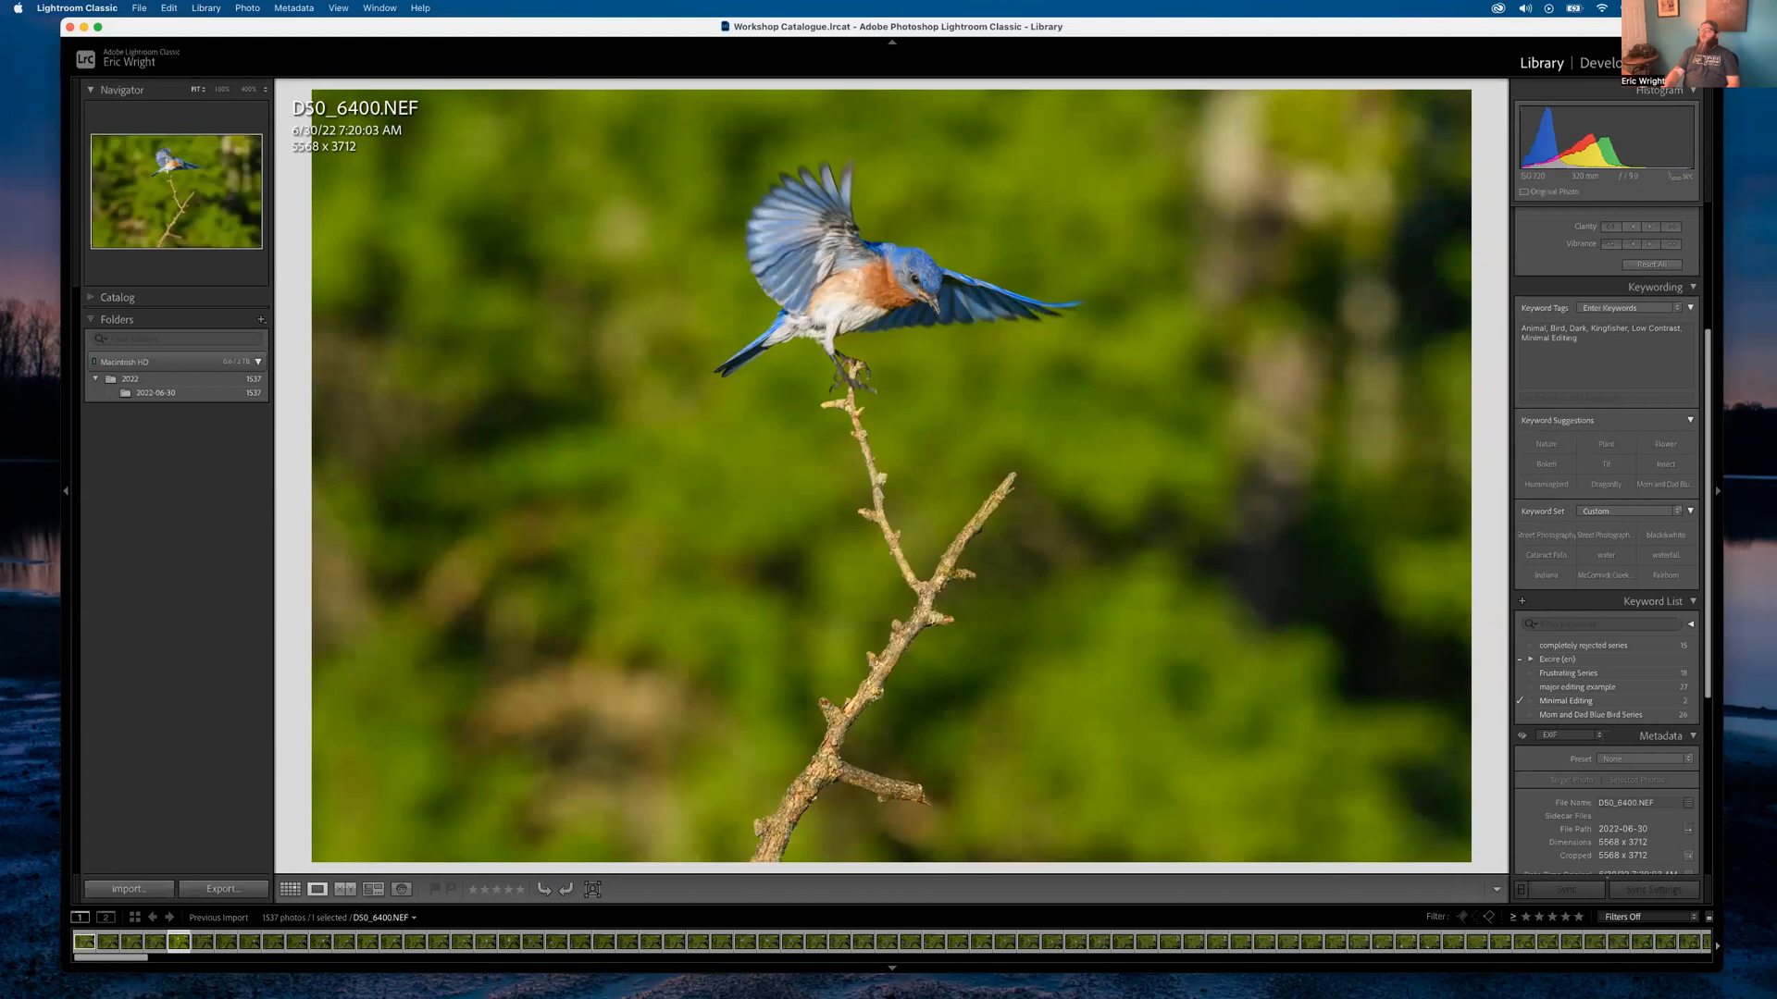
key("Left")
key("Left")
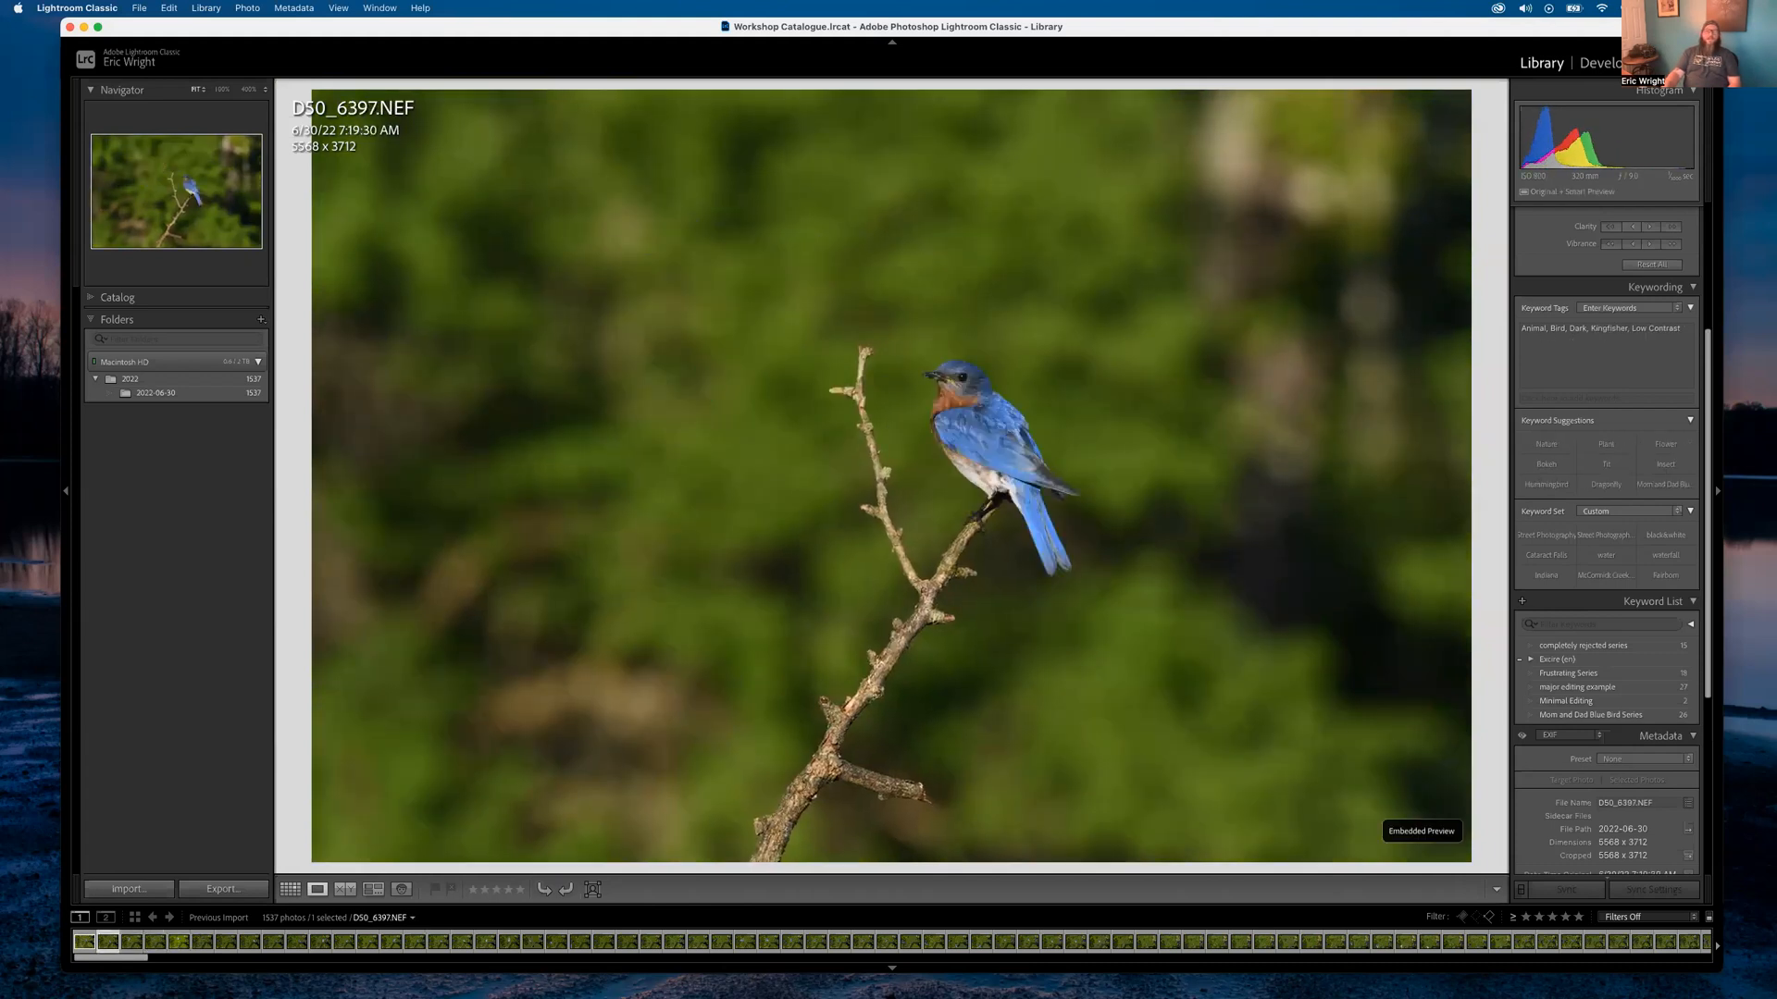
key("Right")
key("Right")
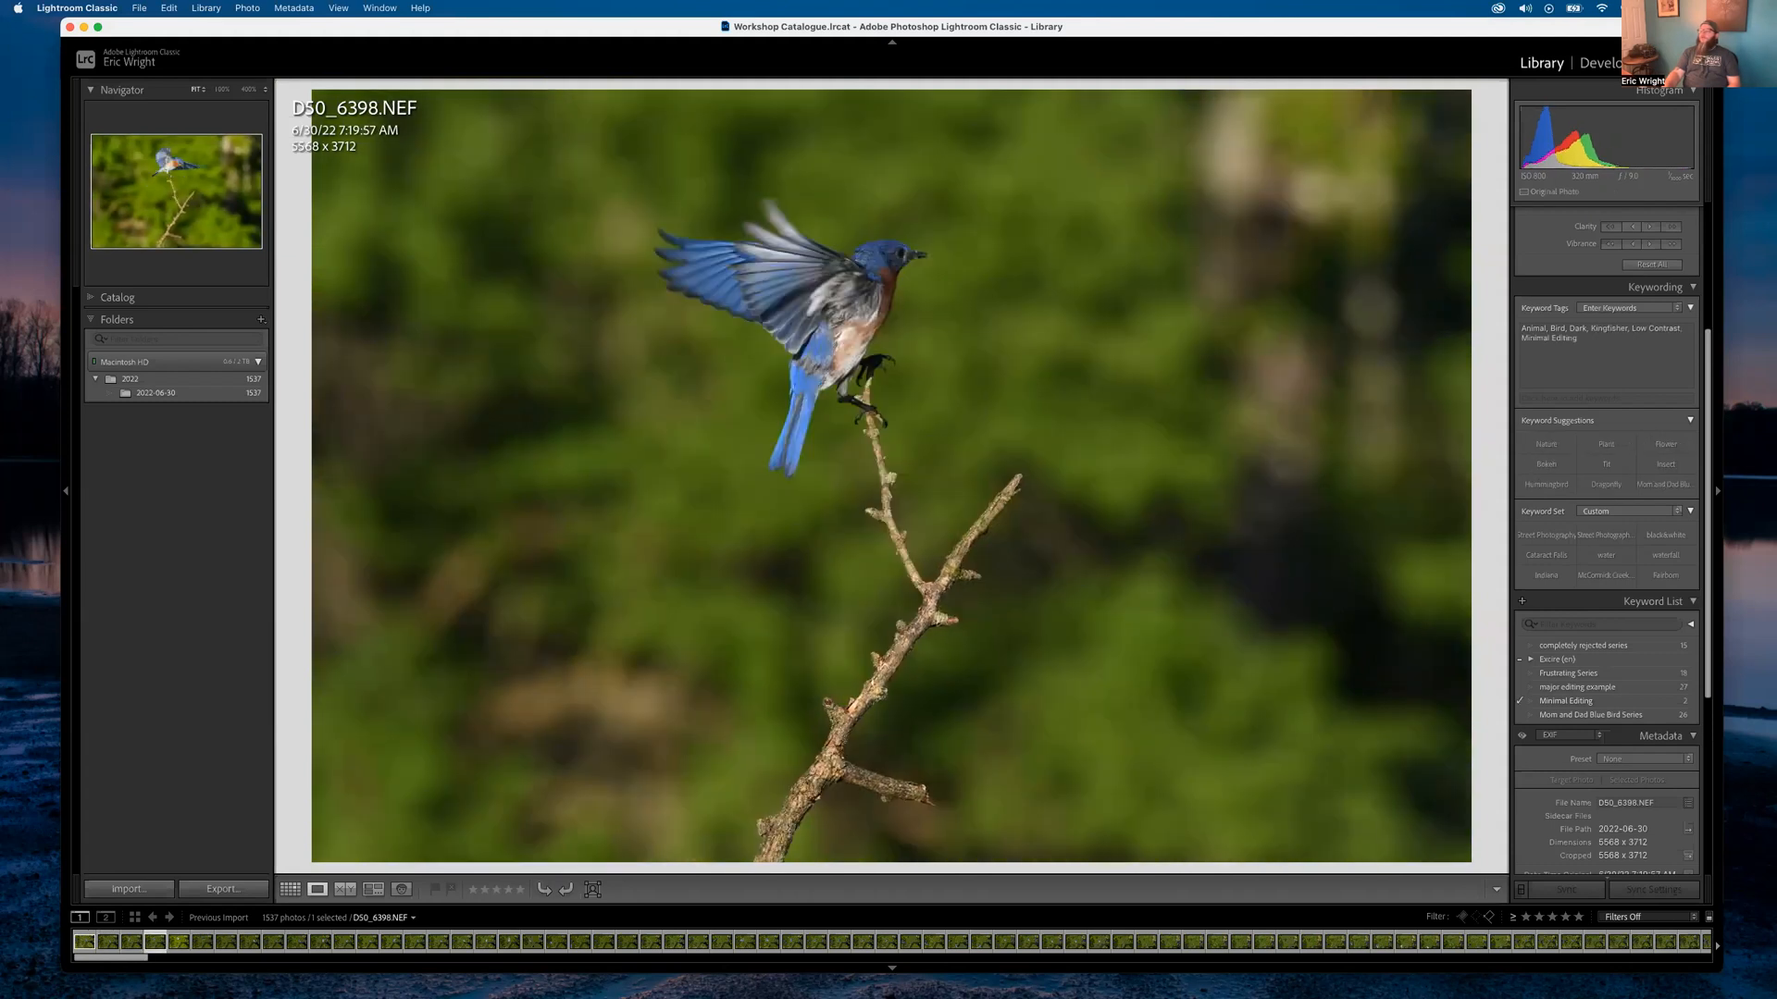
key("Left")
double_click(1102, 531)
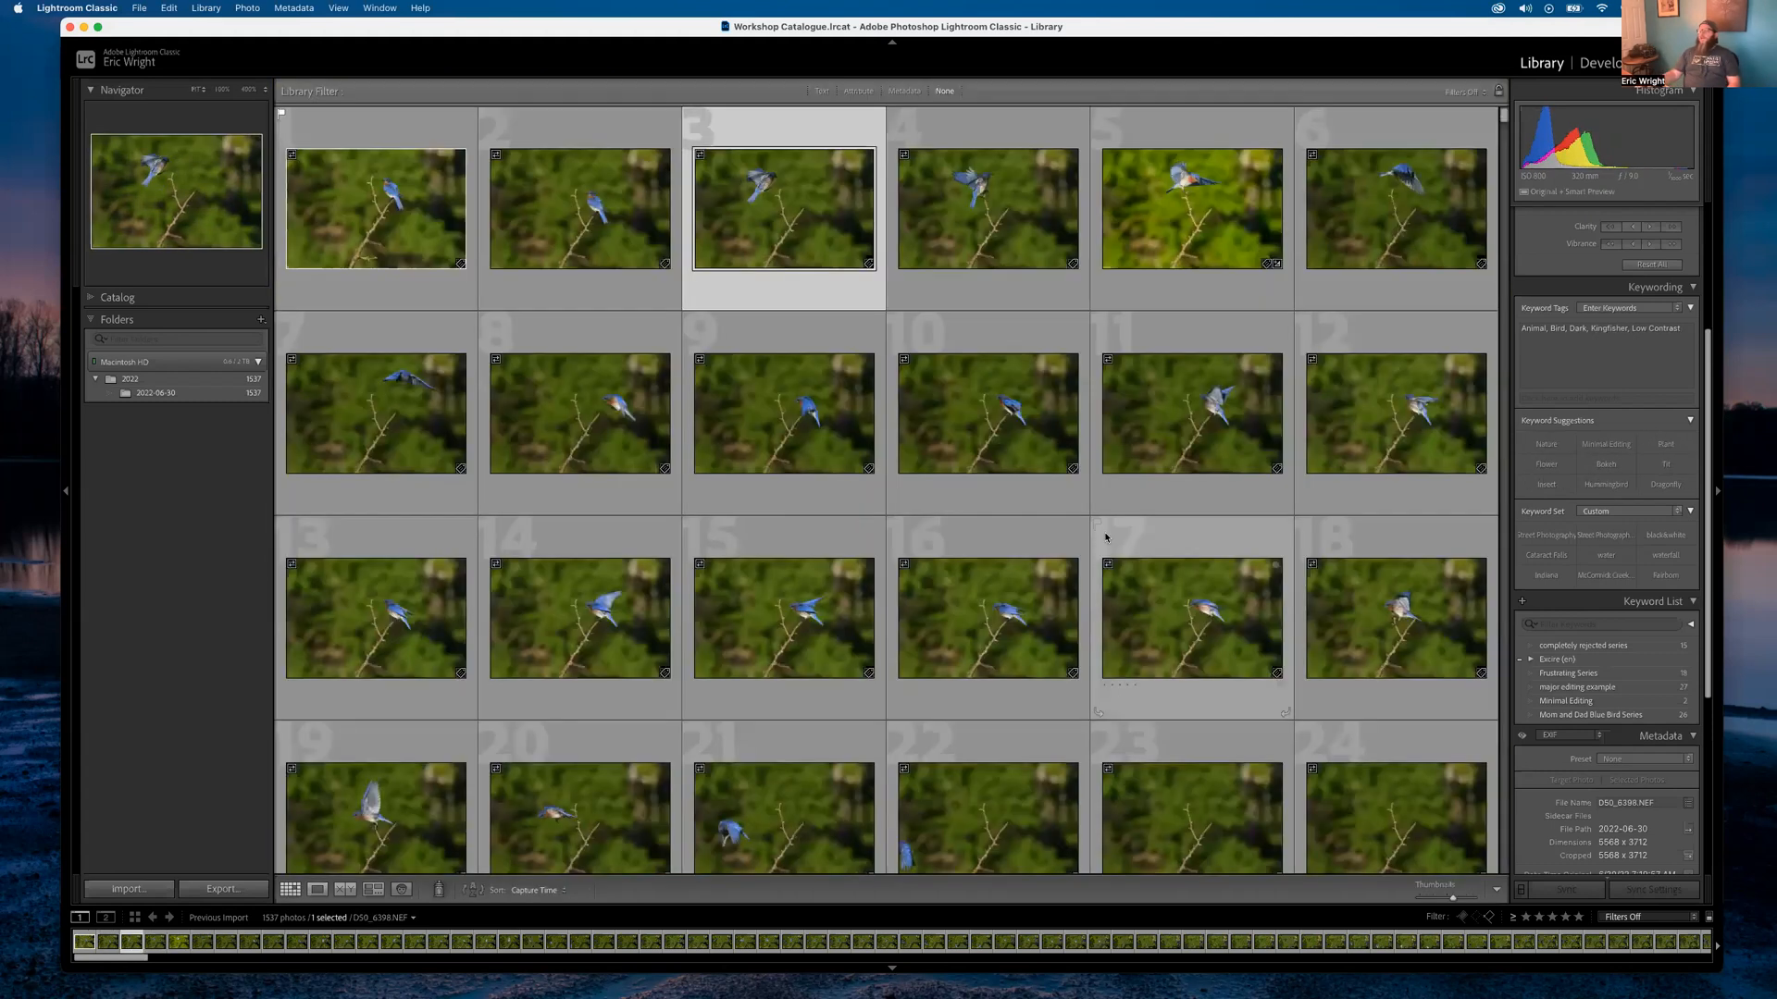
scroll(741, 613, "down", 3)
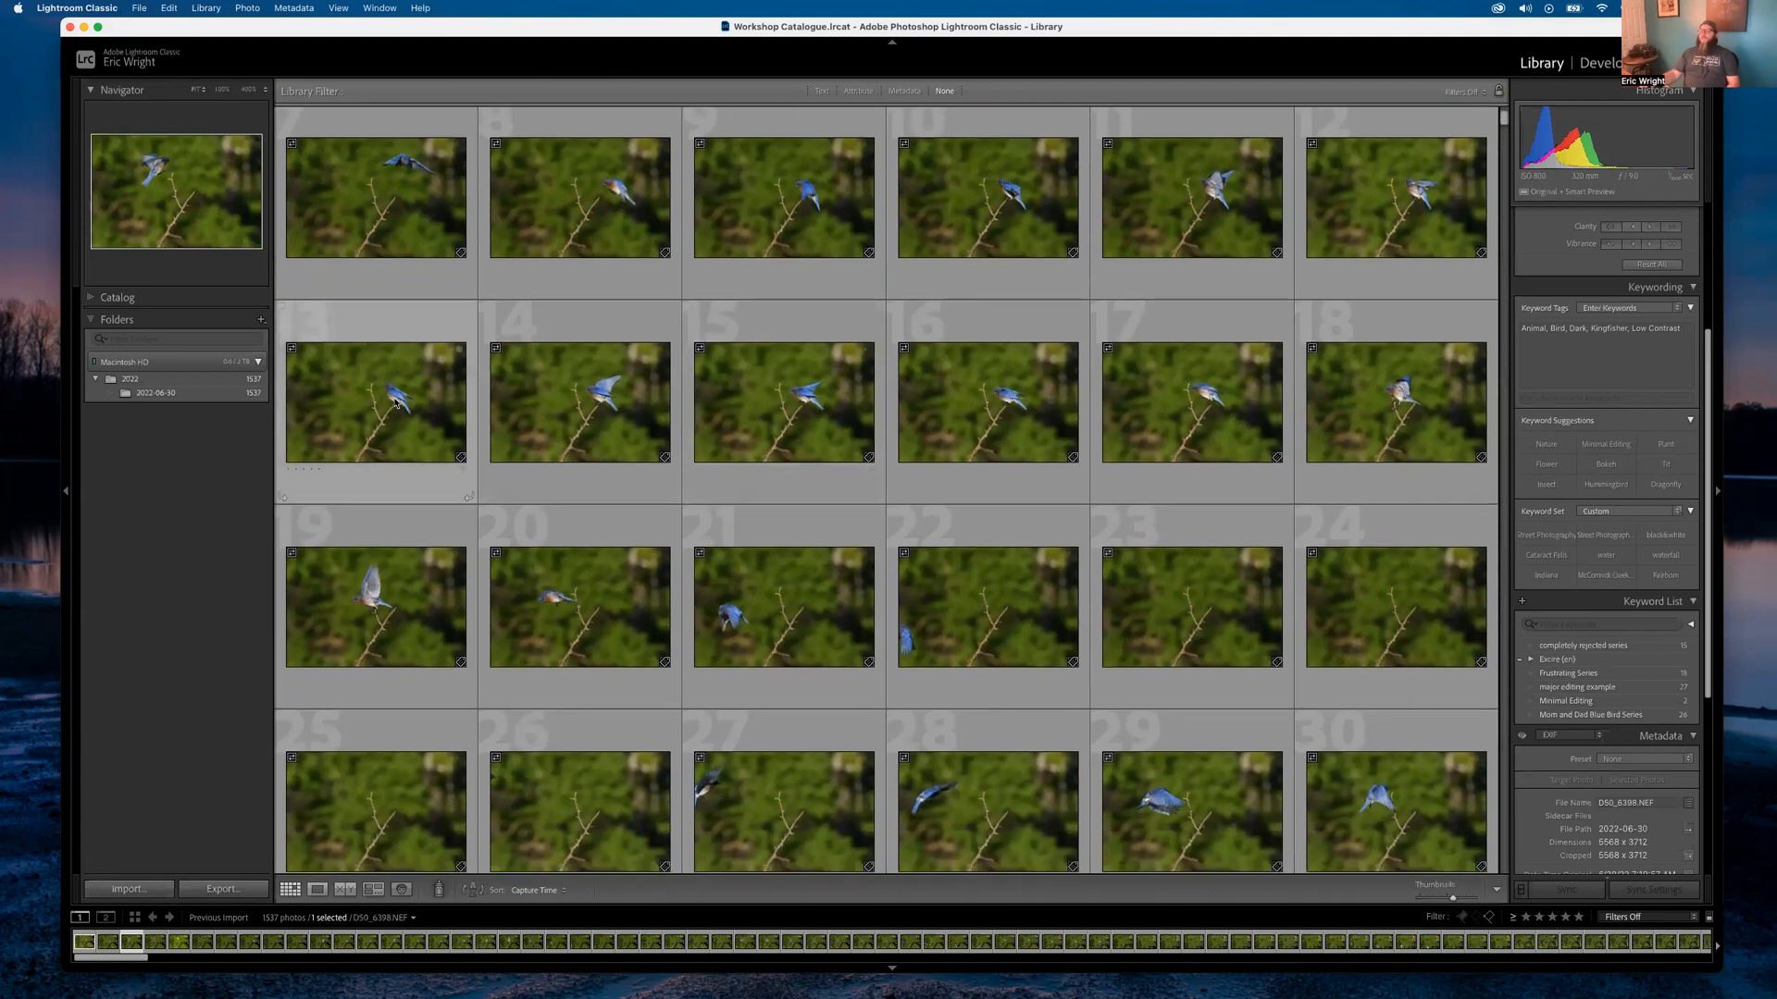
scroll(885, 550, "up", 3)
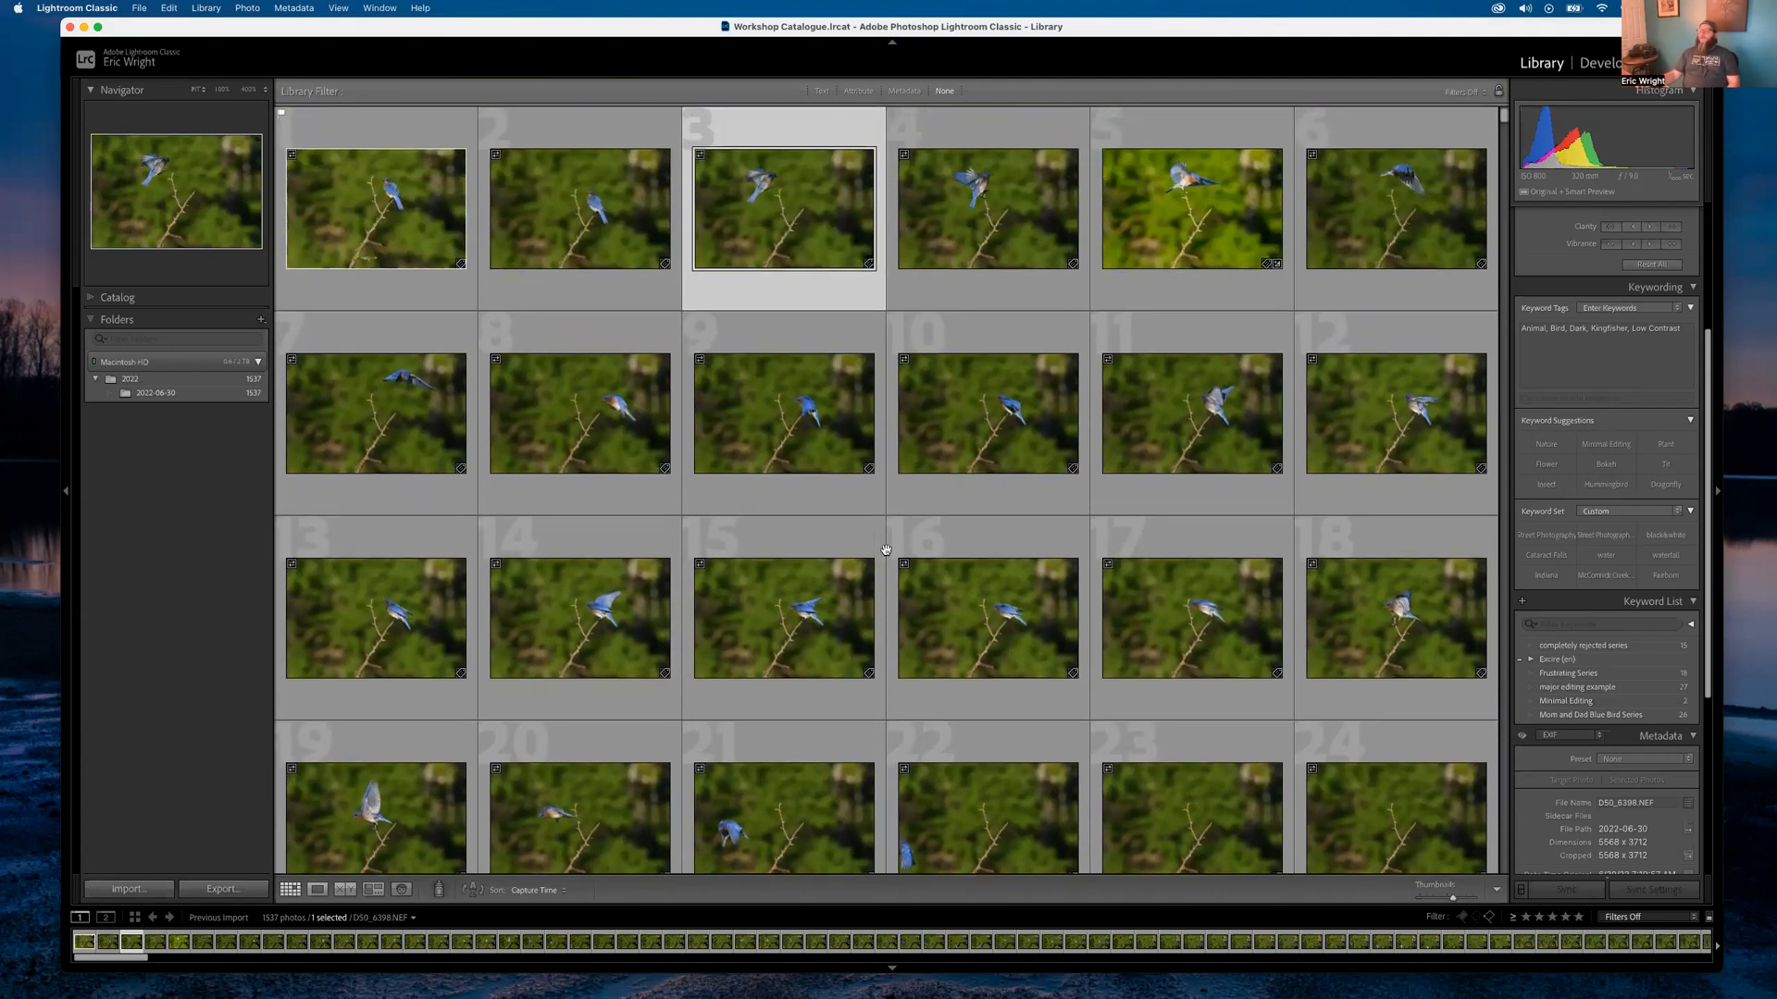
double_click(377, 300)
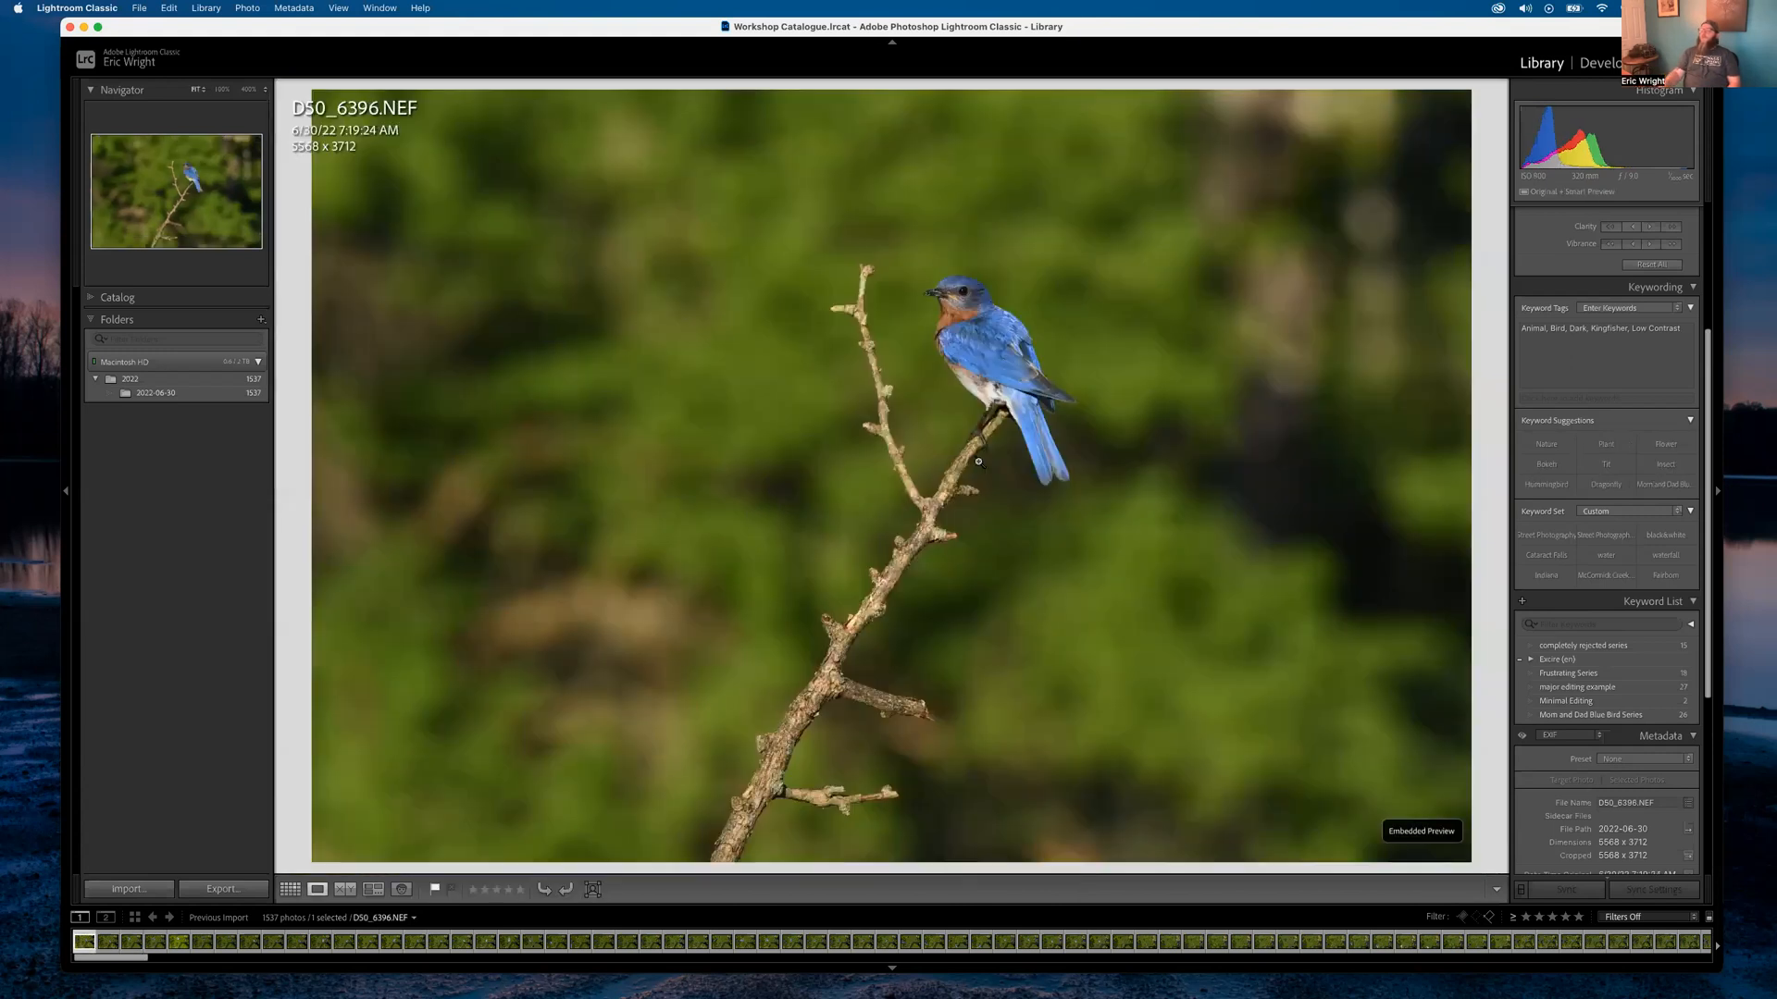
Advance to the landing shot DSC_6400 and zoom in on the bluebird's eye
key("Right")
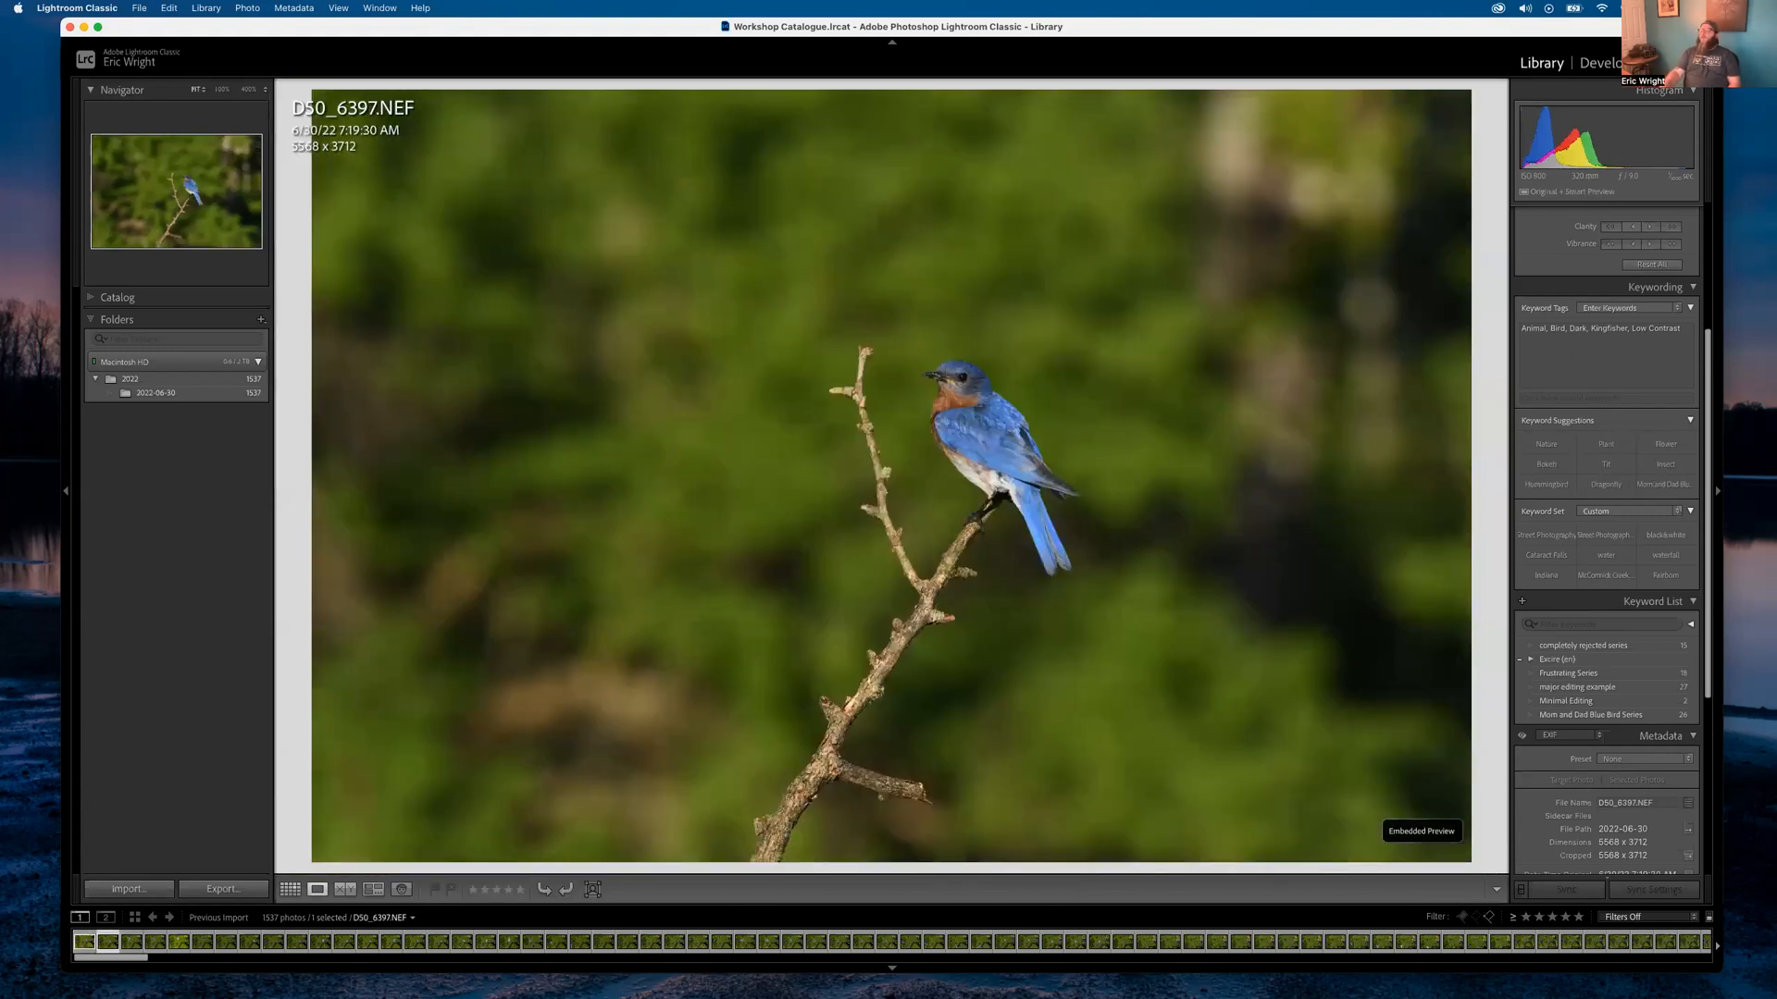
key("Right")
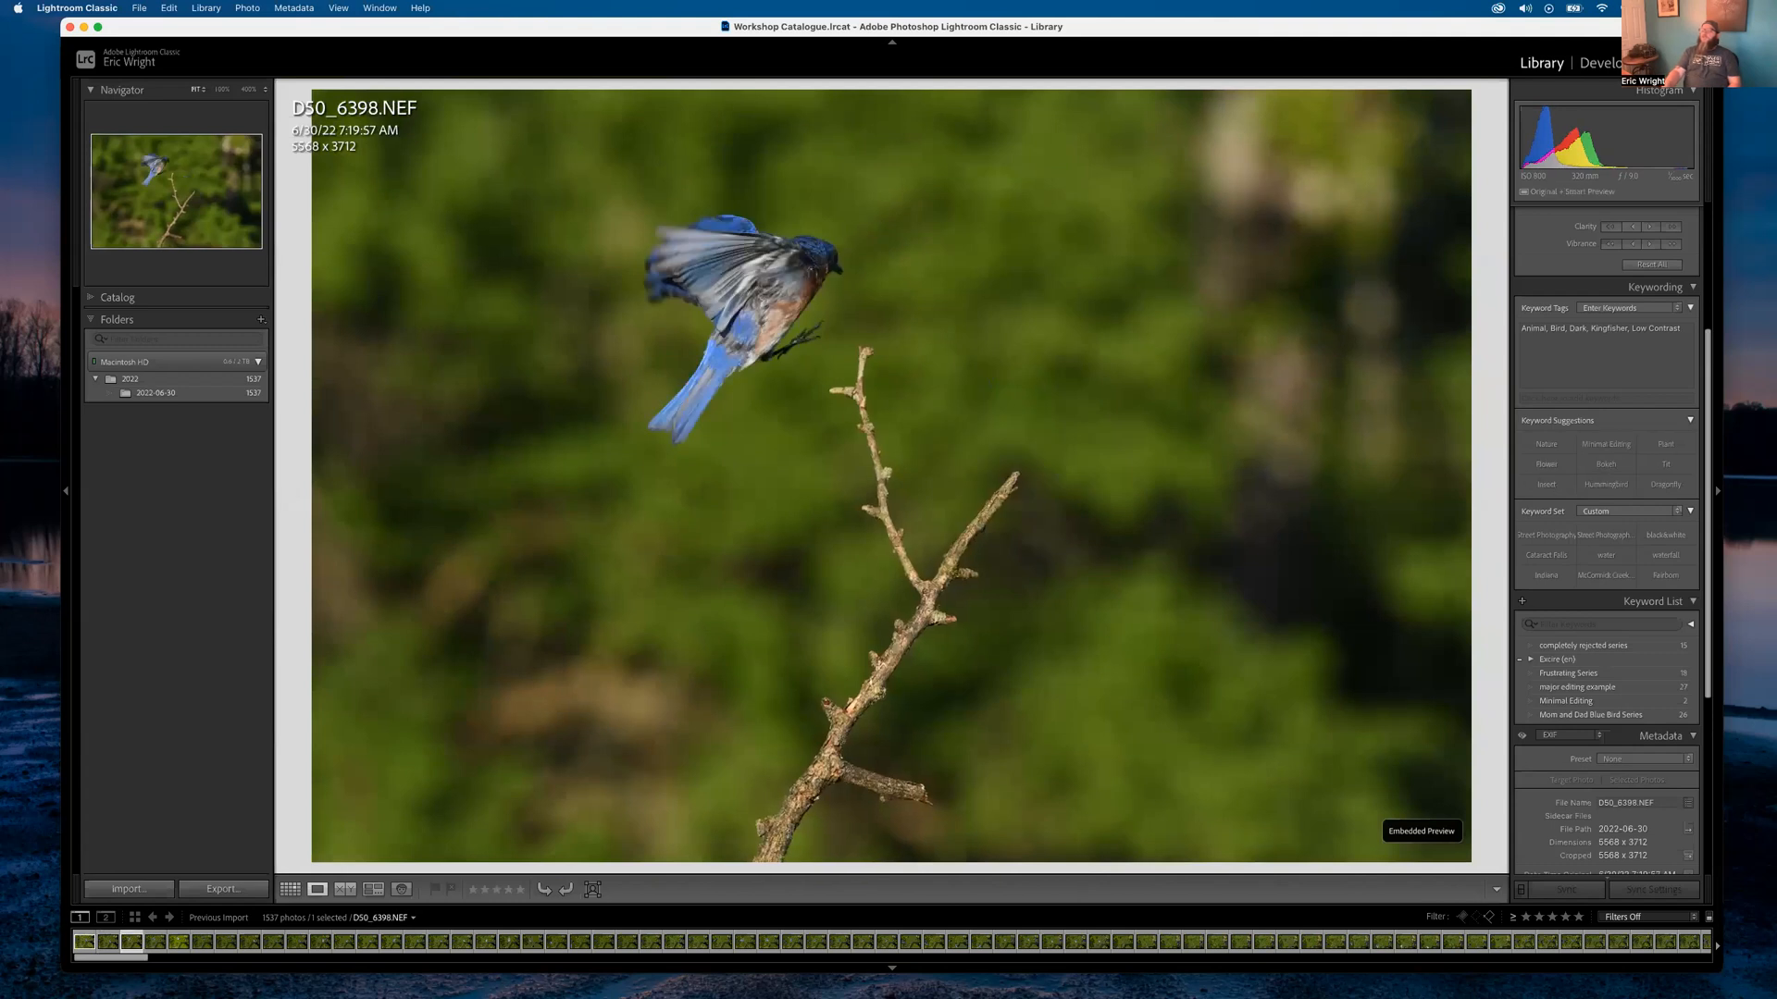
key("Right")
key("Right")
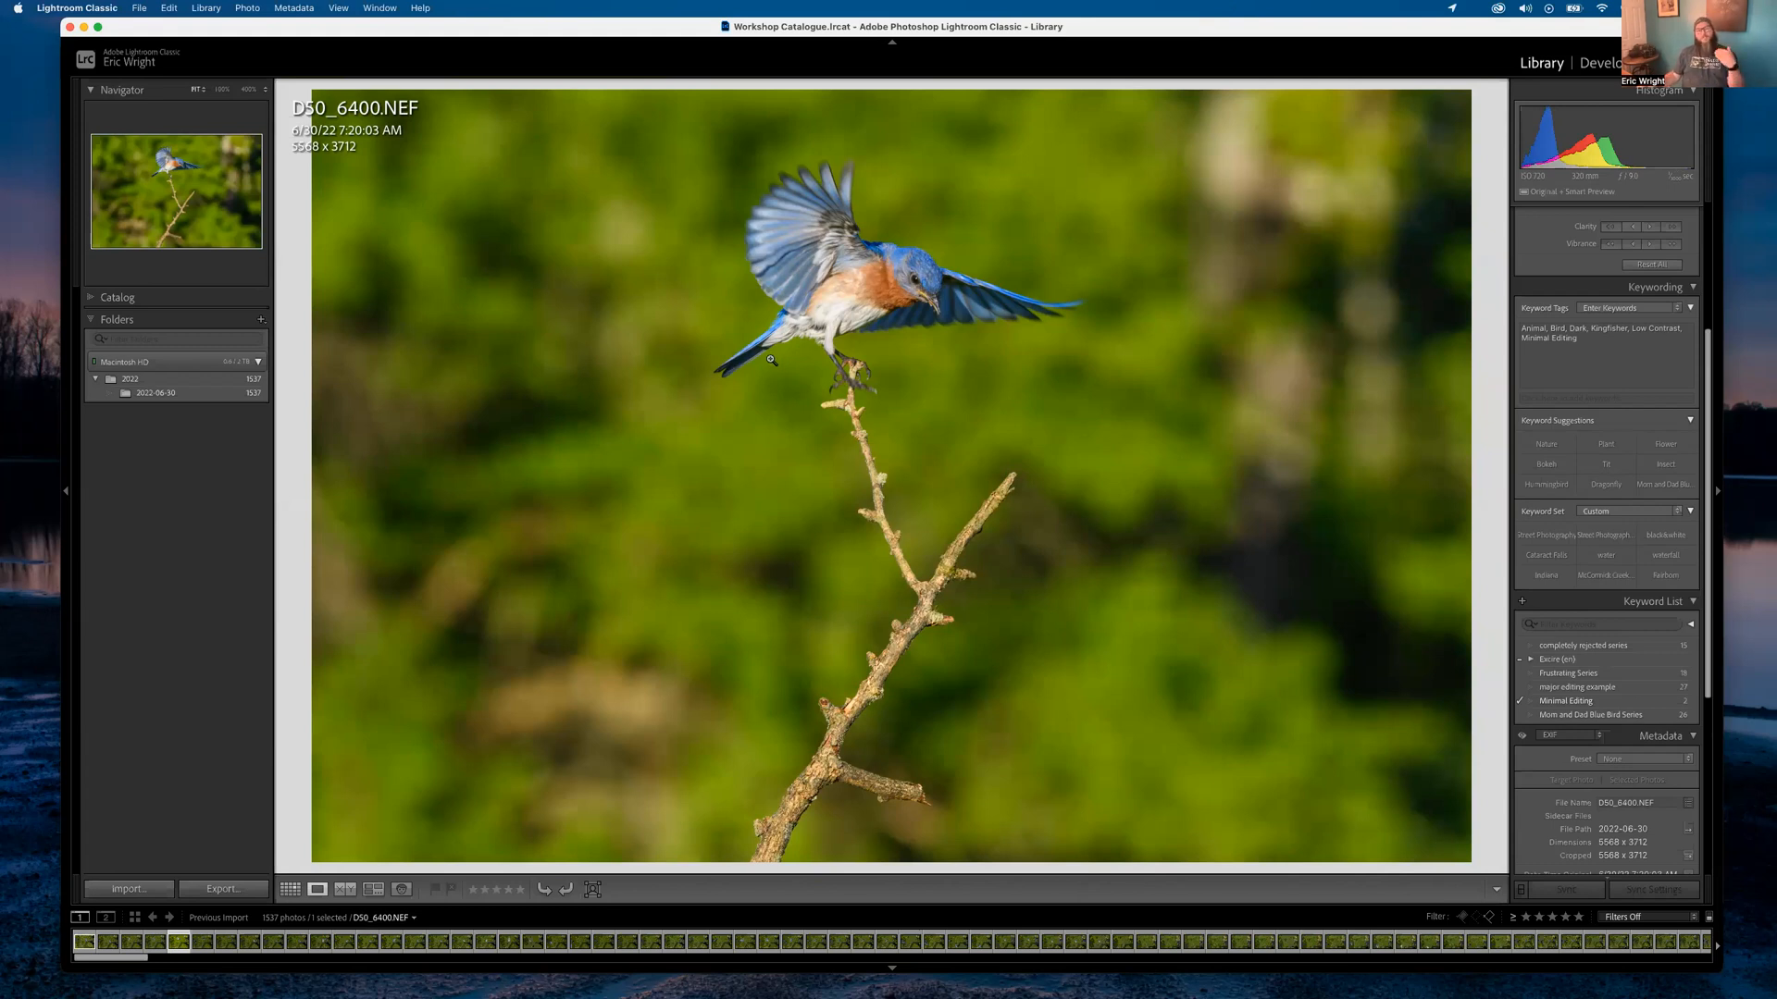
left_click(916, 278)
left_click_drag(979, 318, 826, 418)
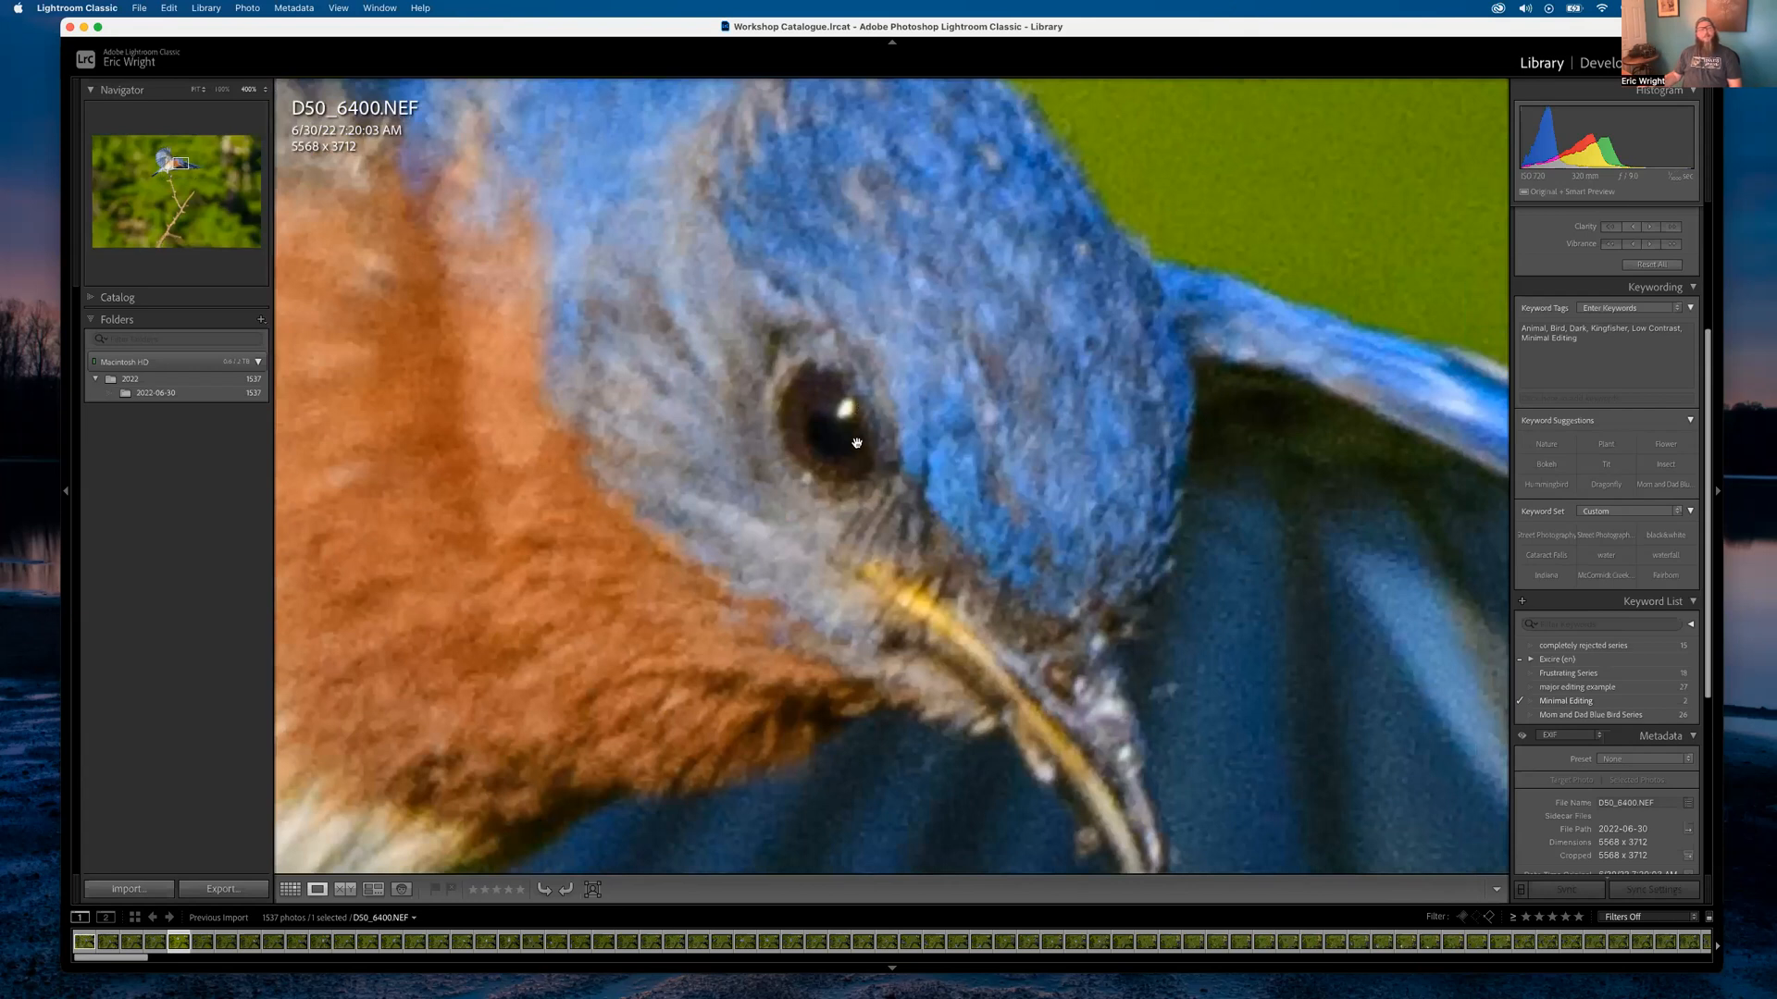
left_click(864, 443)
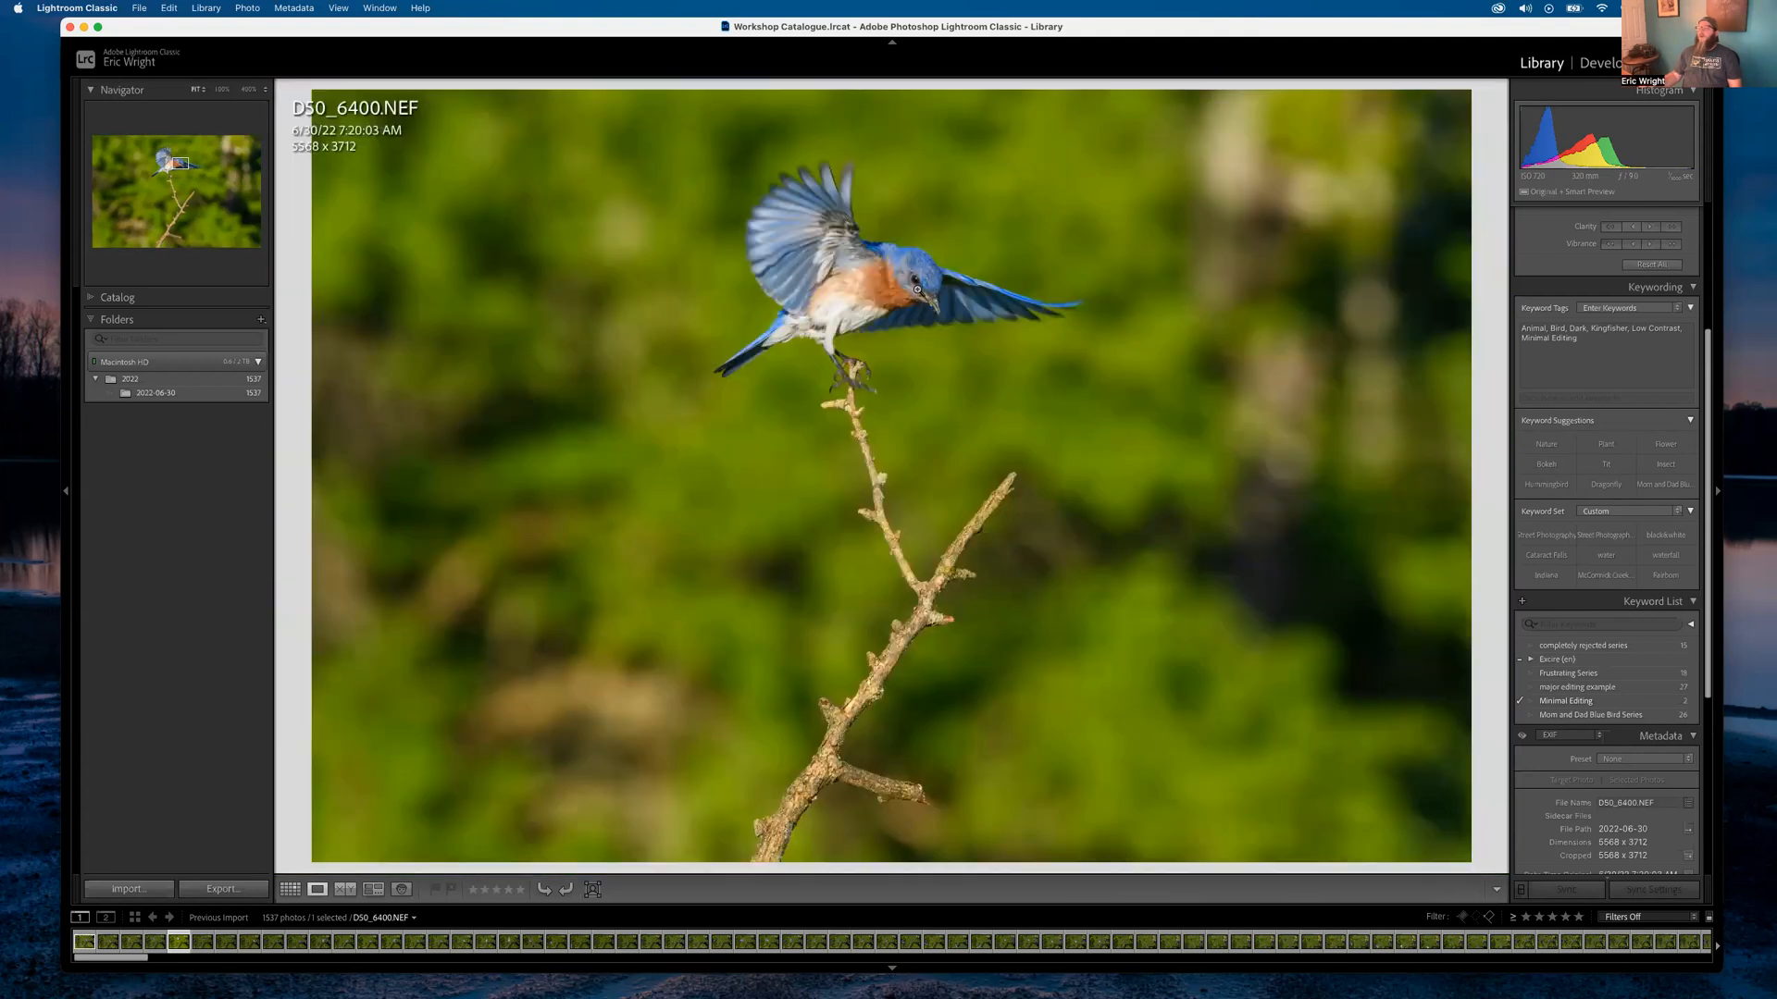
Compare the perched and take-off frames, then return to the spread-wing DSC_6400
key("Left")
key("Left")
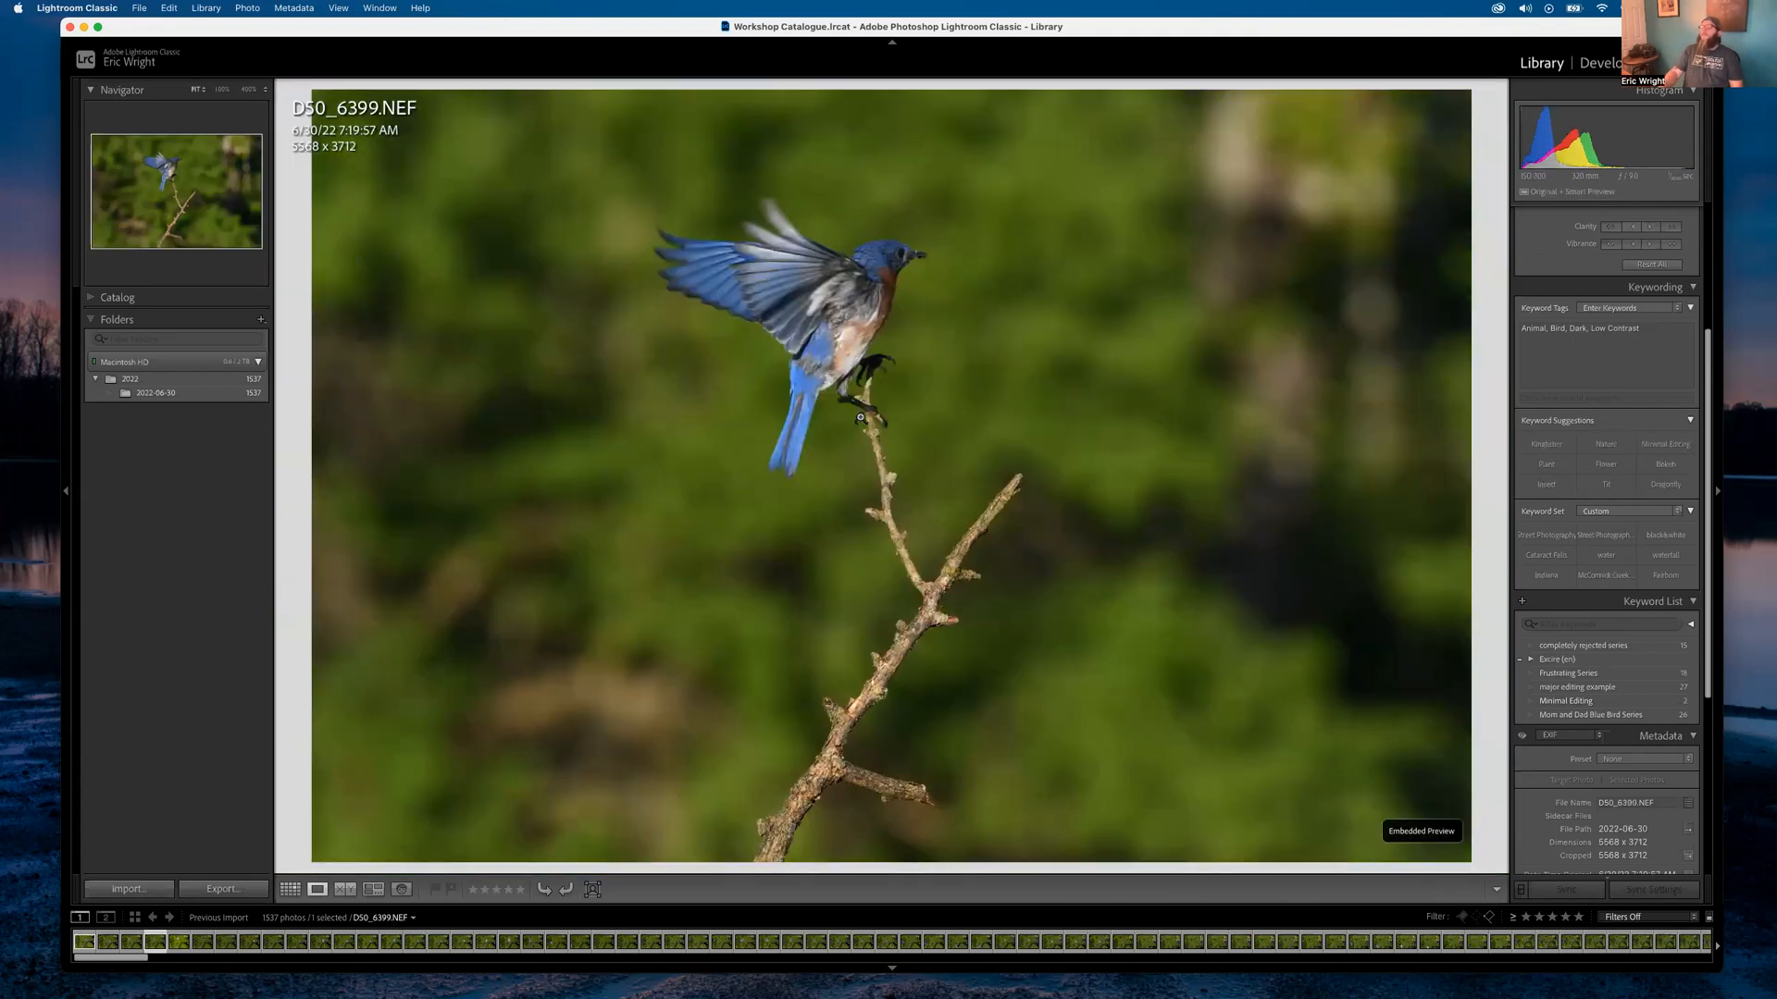
key("Left")
key("Left")
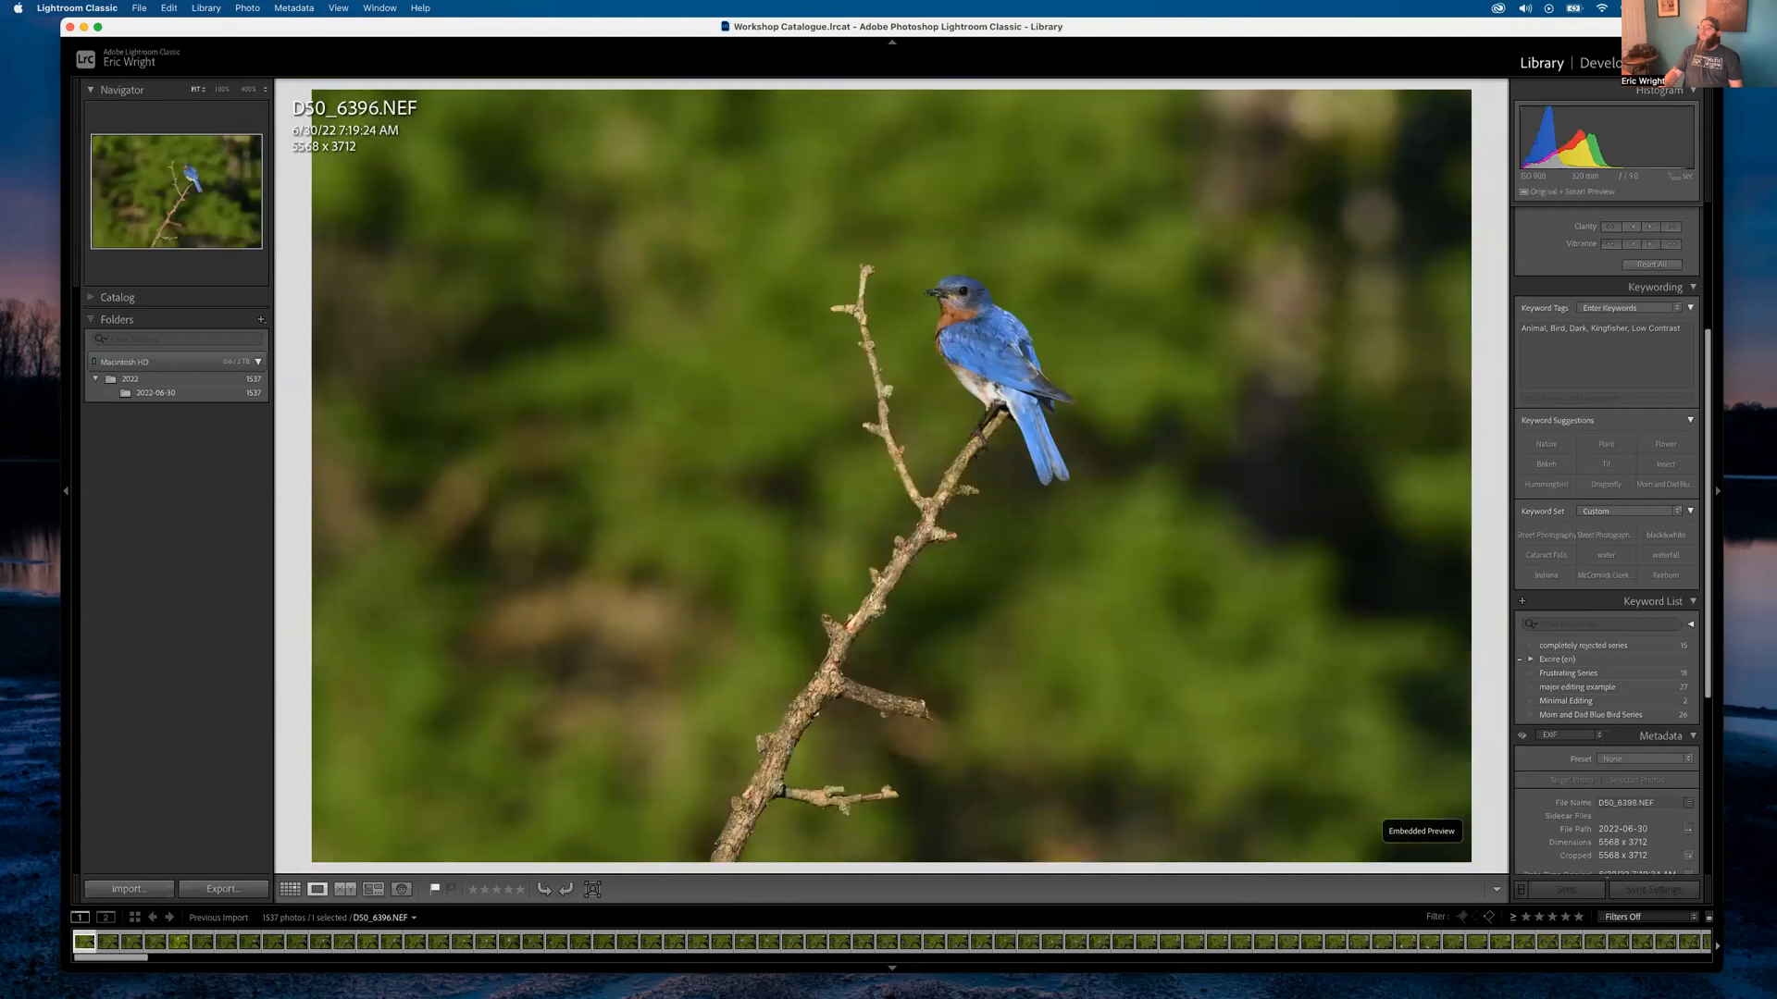
left_click(972, 290)
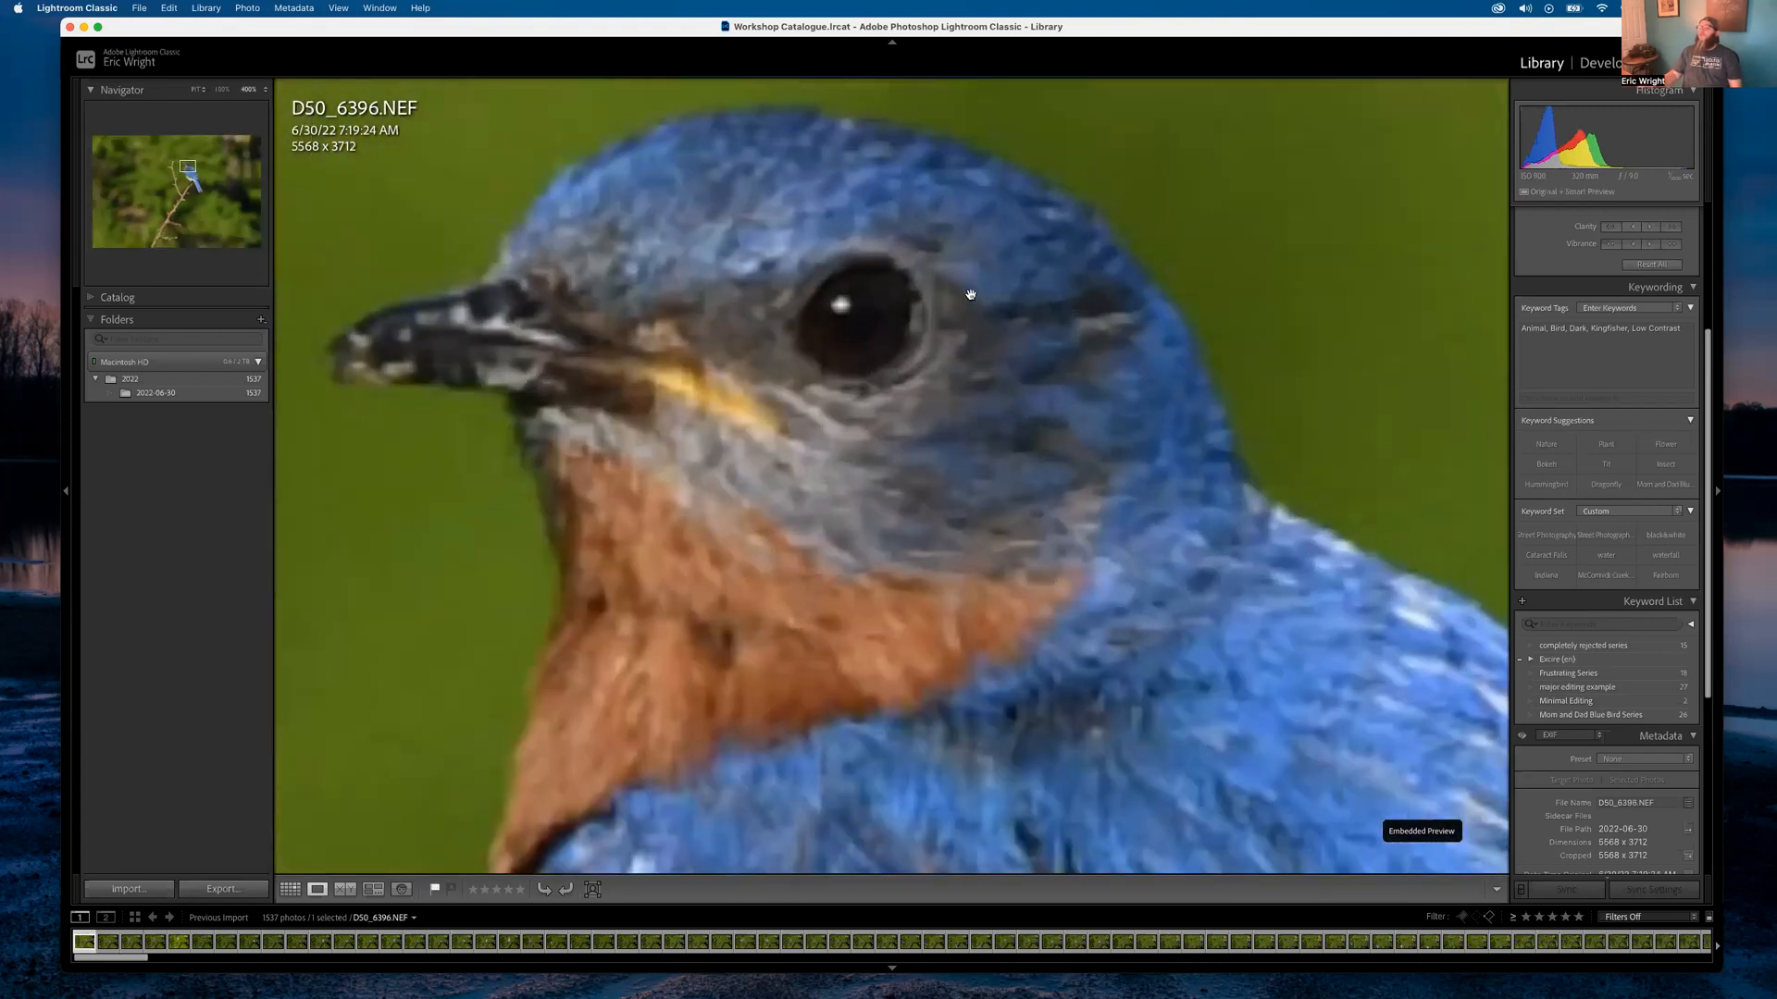
left_click(853, 315)
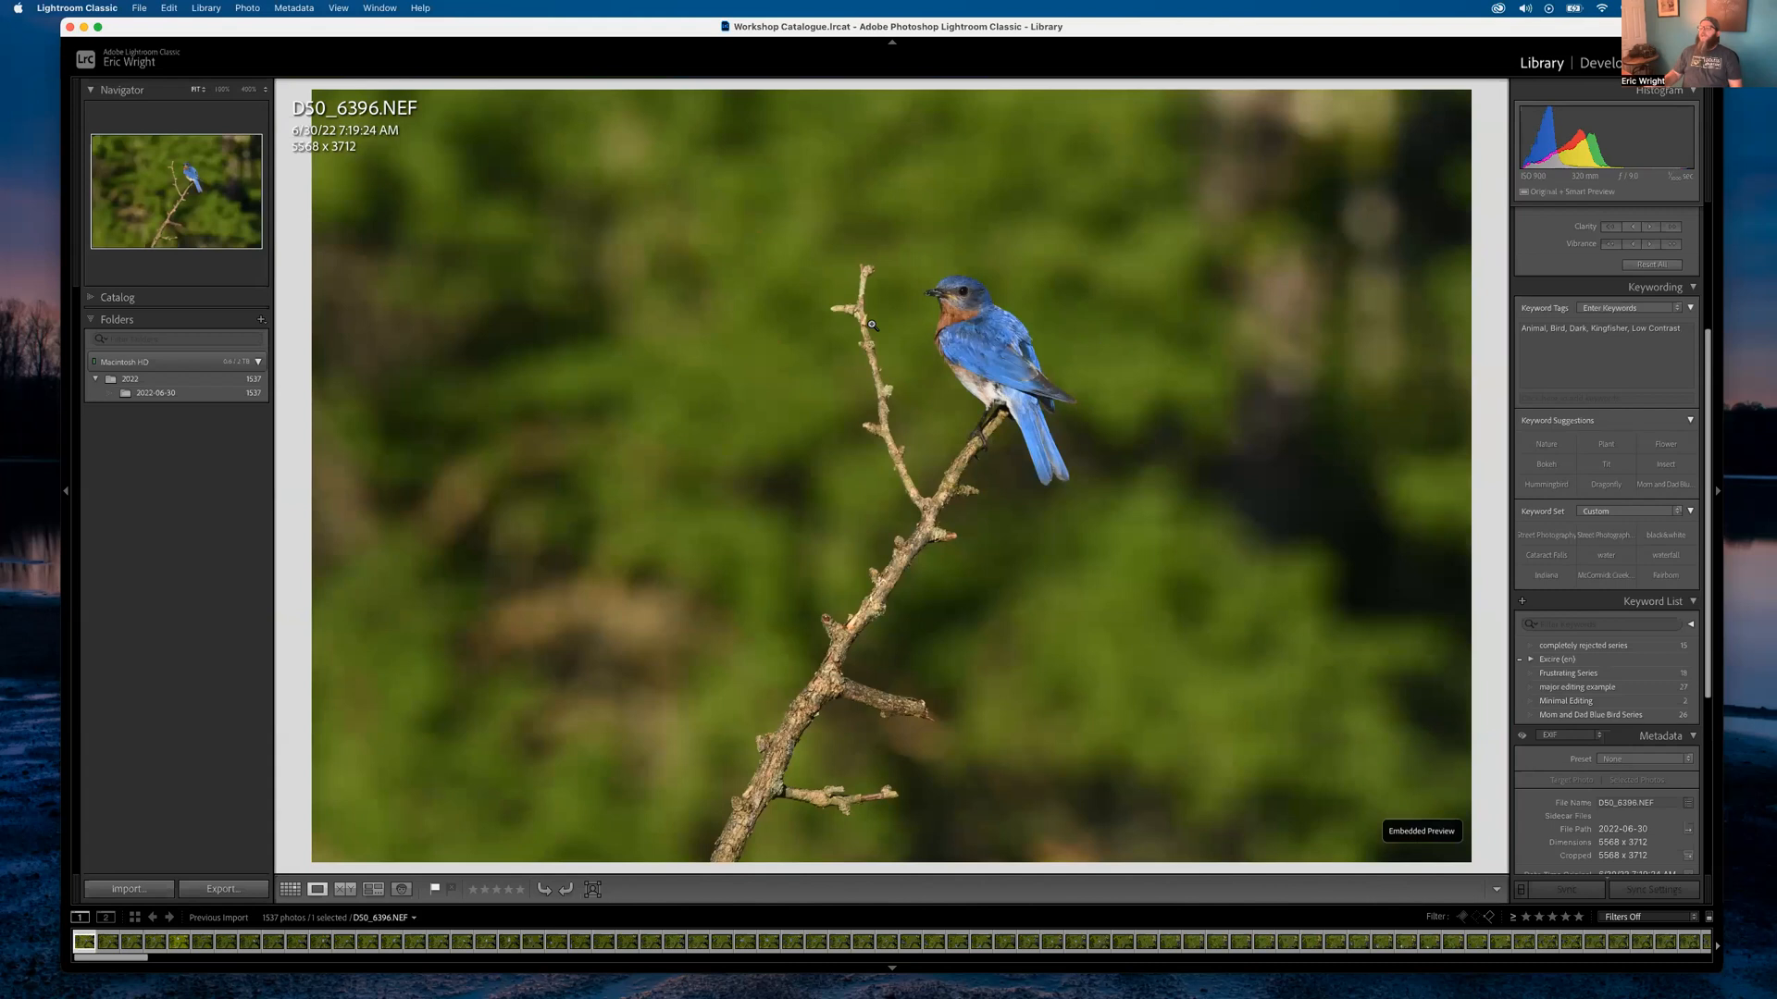
key("Right")
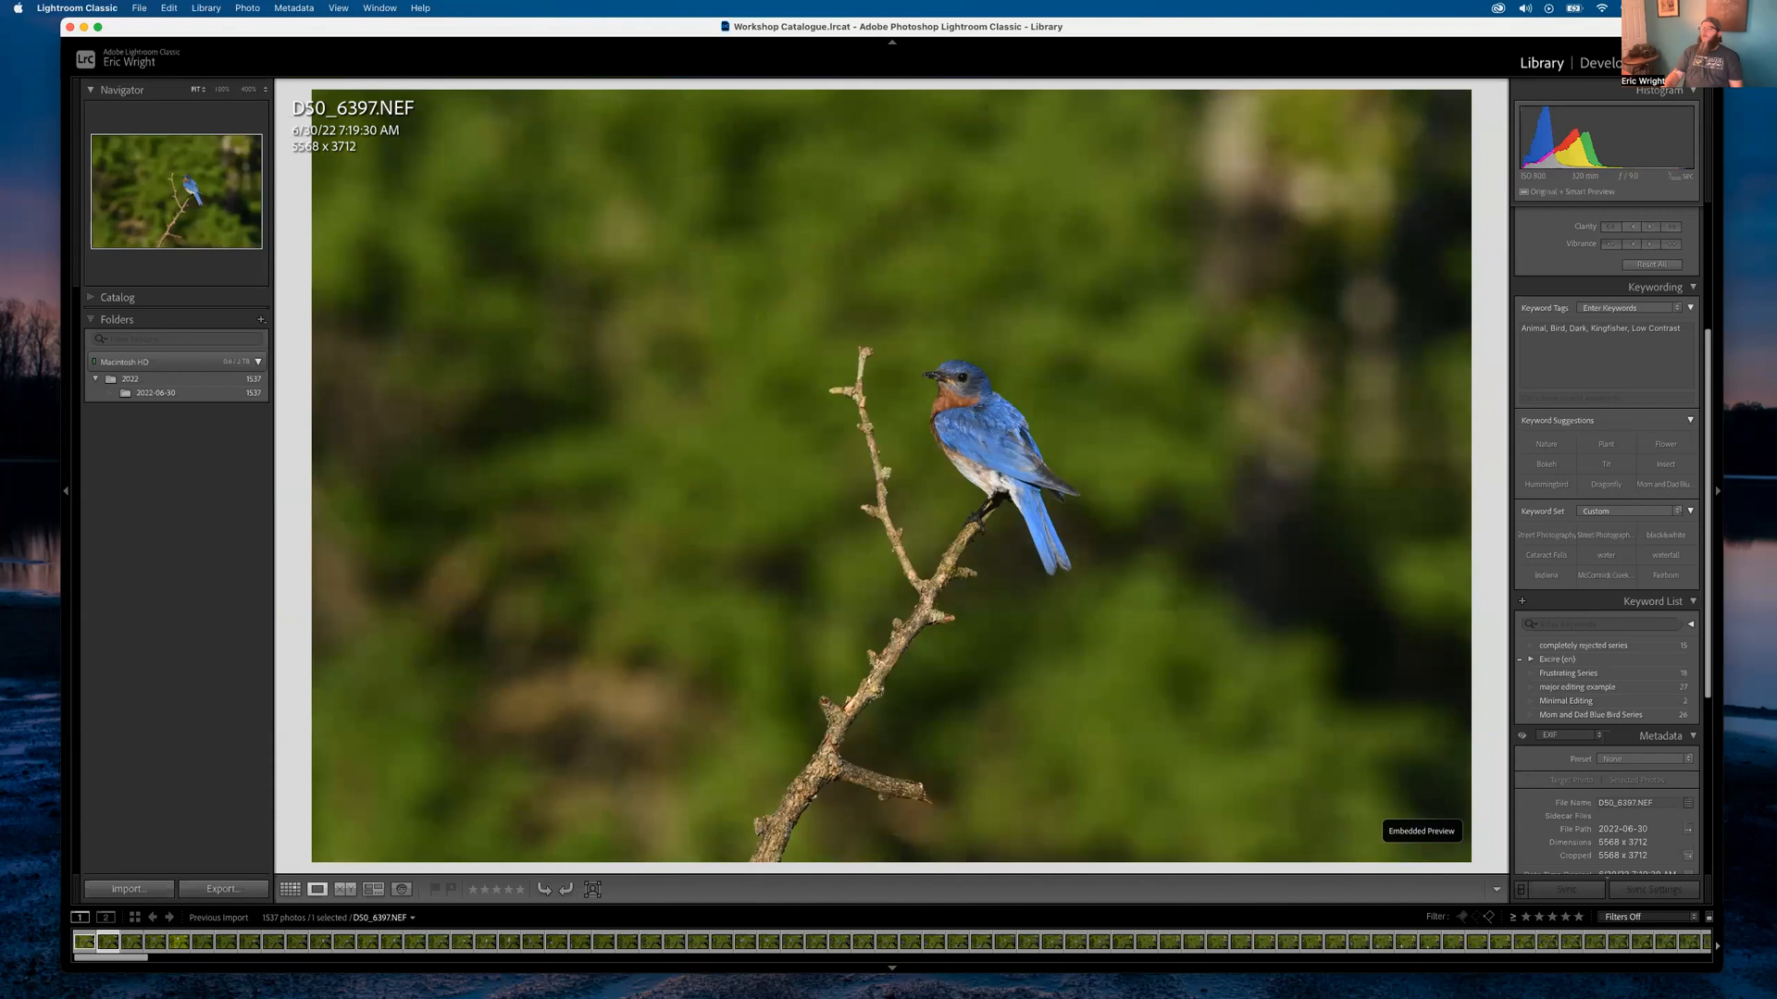
key("Right")
key("Right")
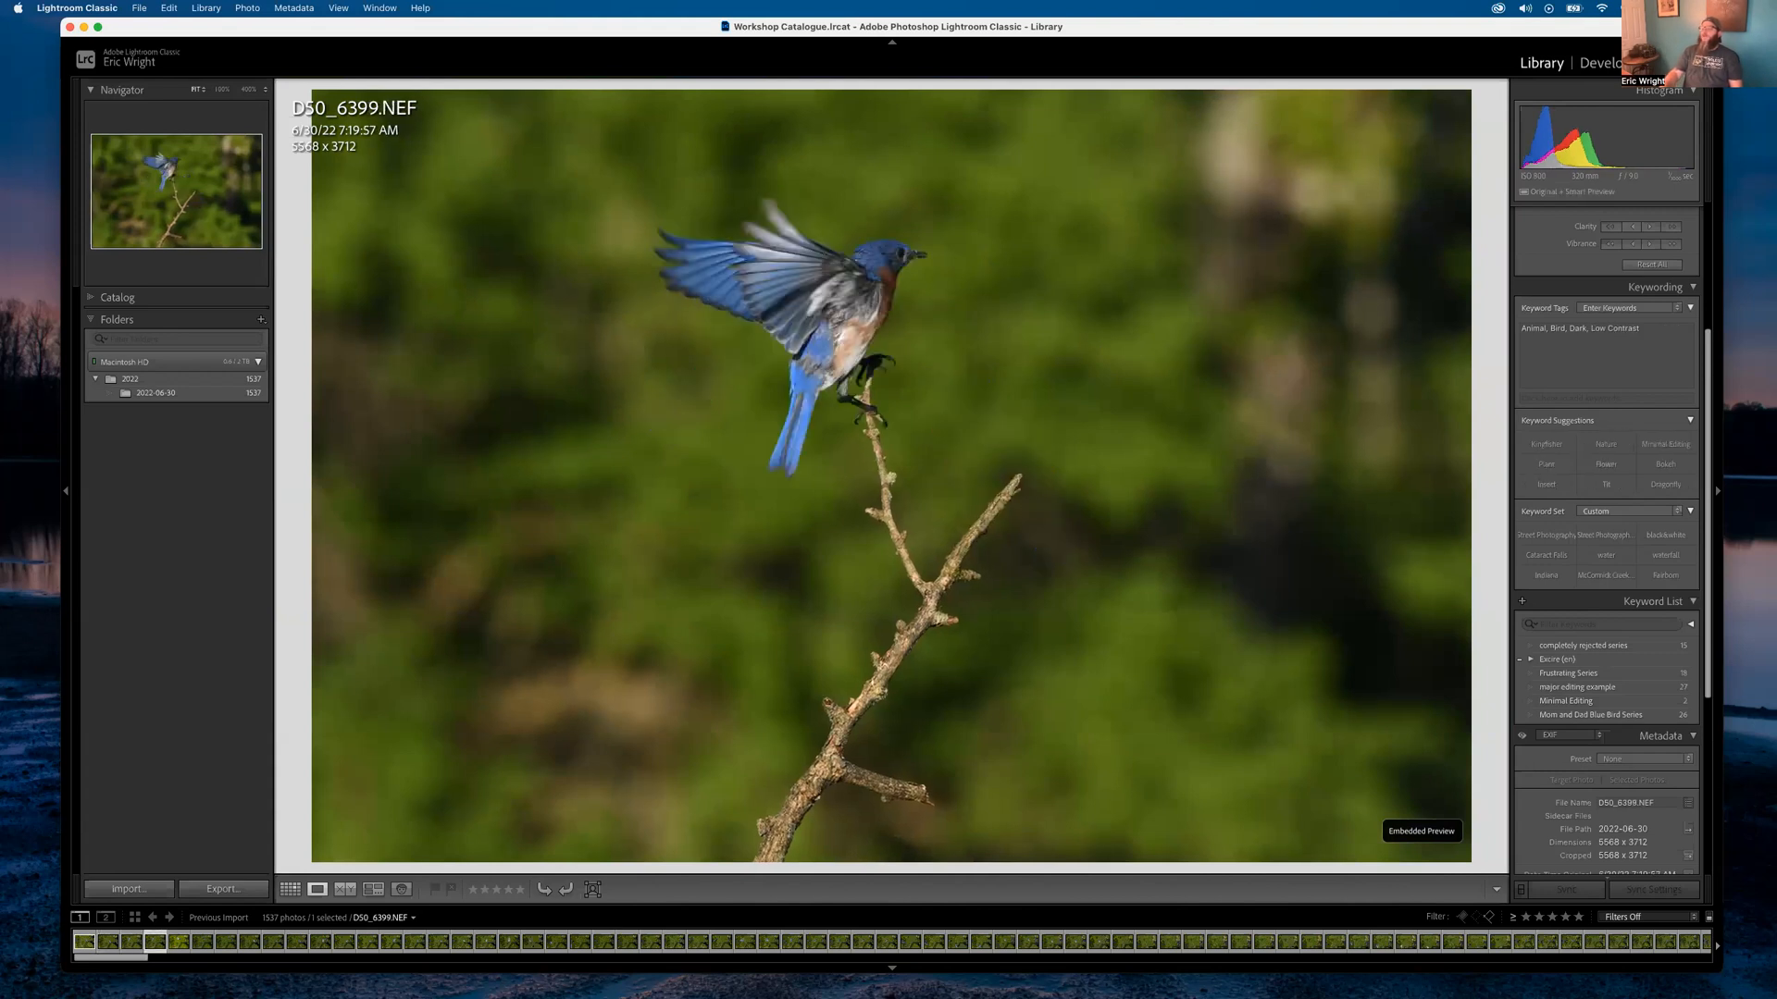
key("Right")
key("Right")
key("Left")
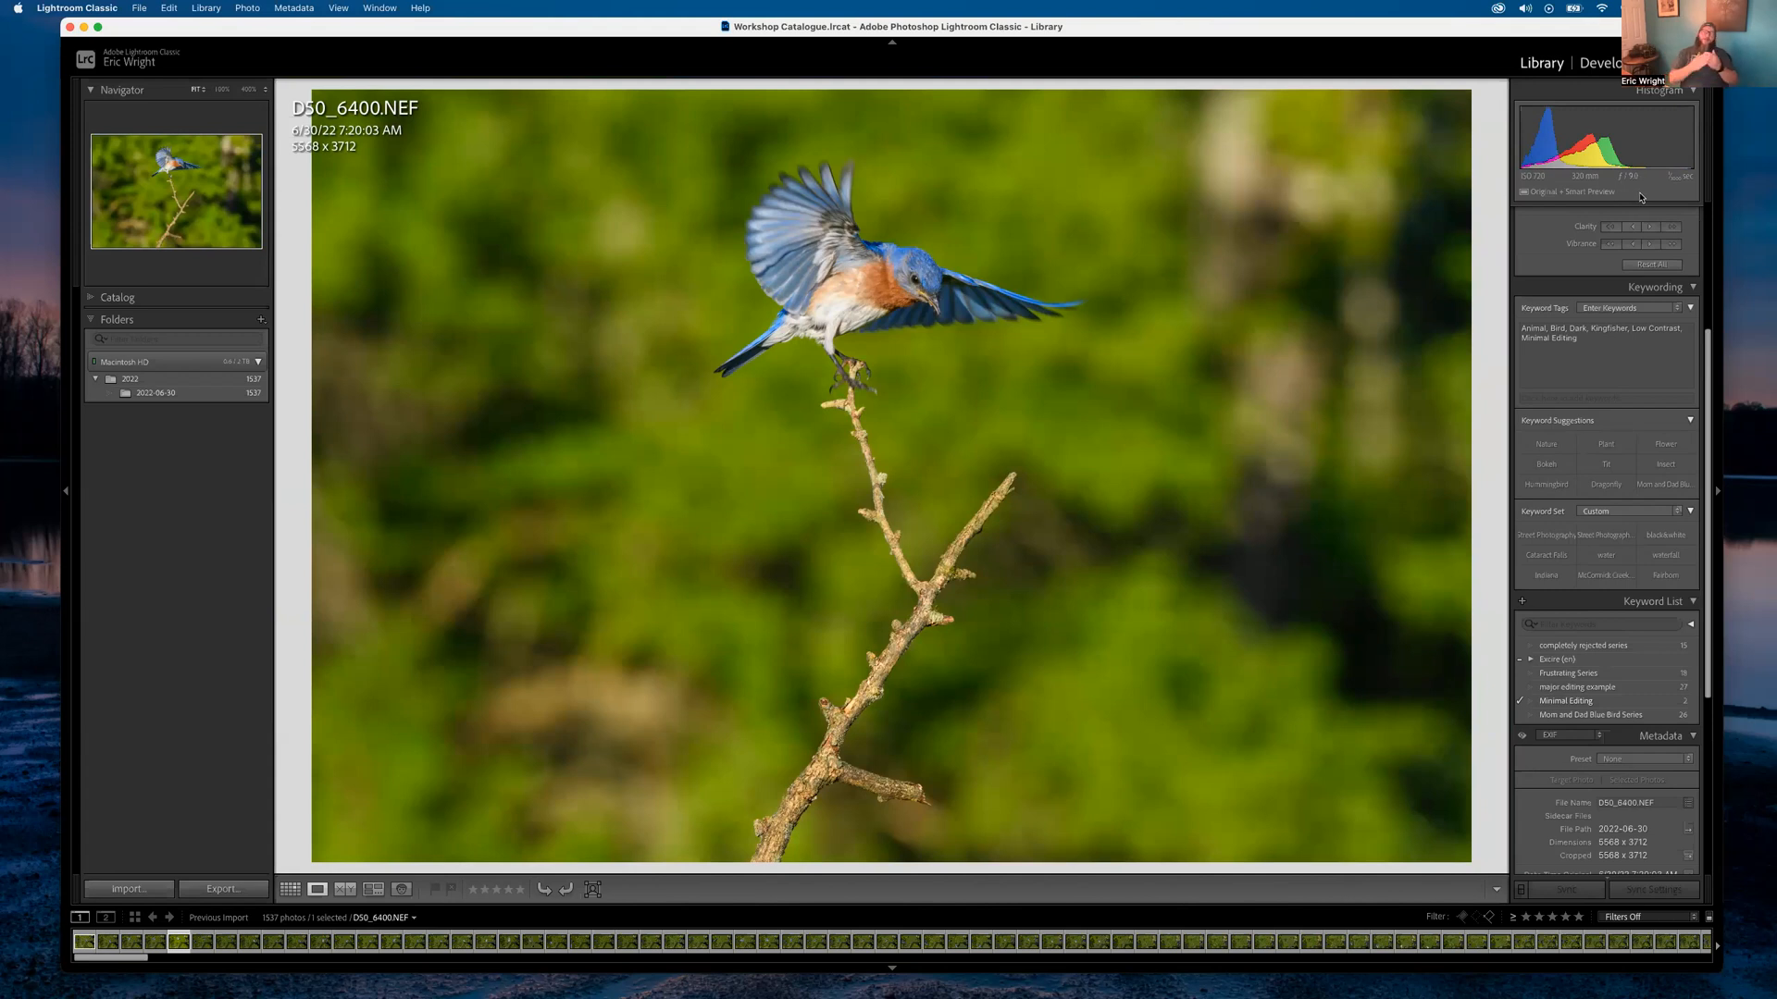
Open DSC_6400 in Develop, inspect the branch close up, and revert to the Import history state
key("d")
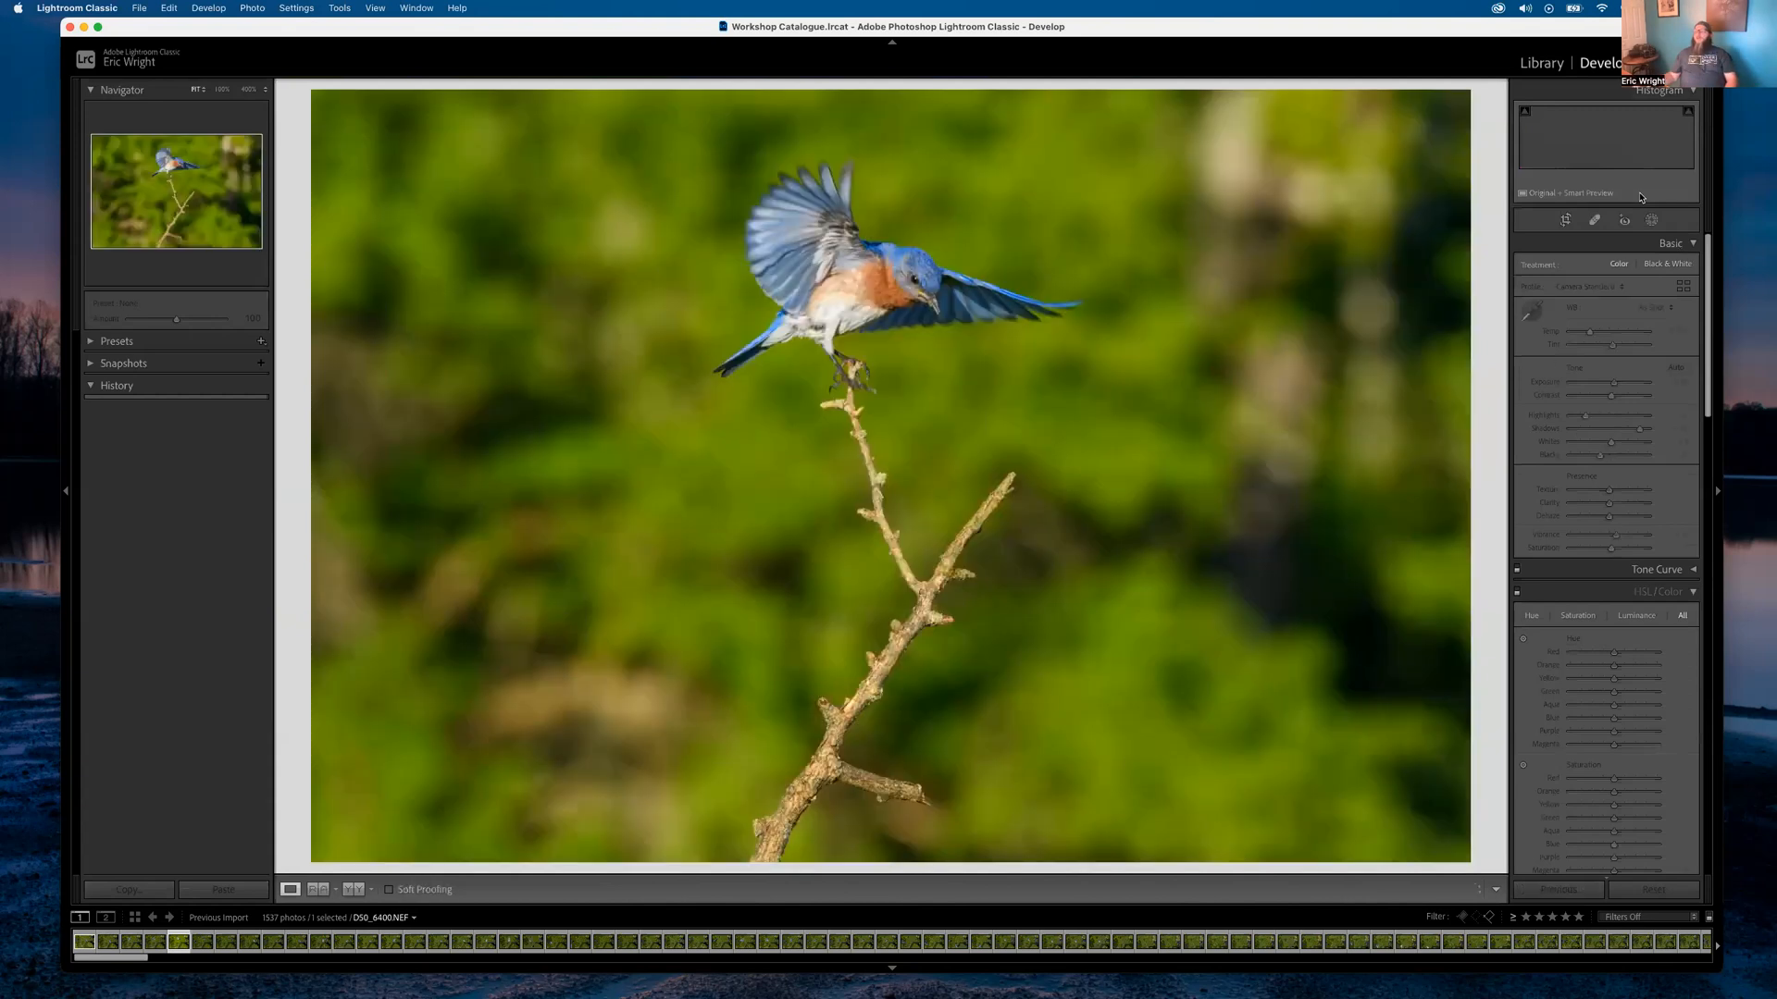
left_click(847, 408)
scroll(893, 504, "down", 5)
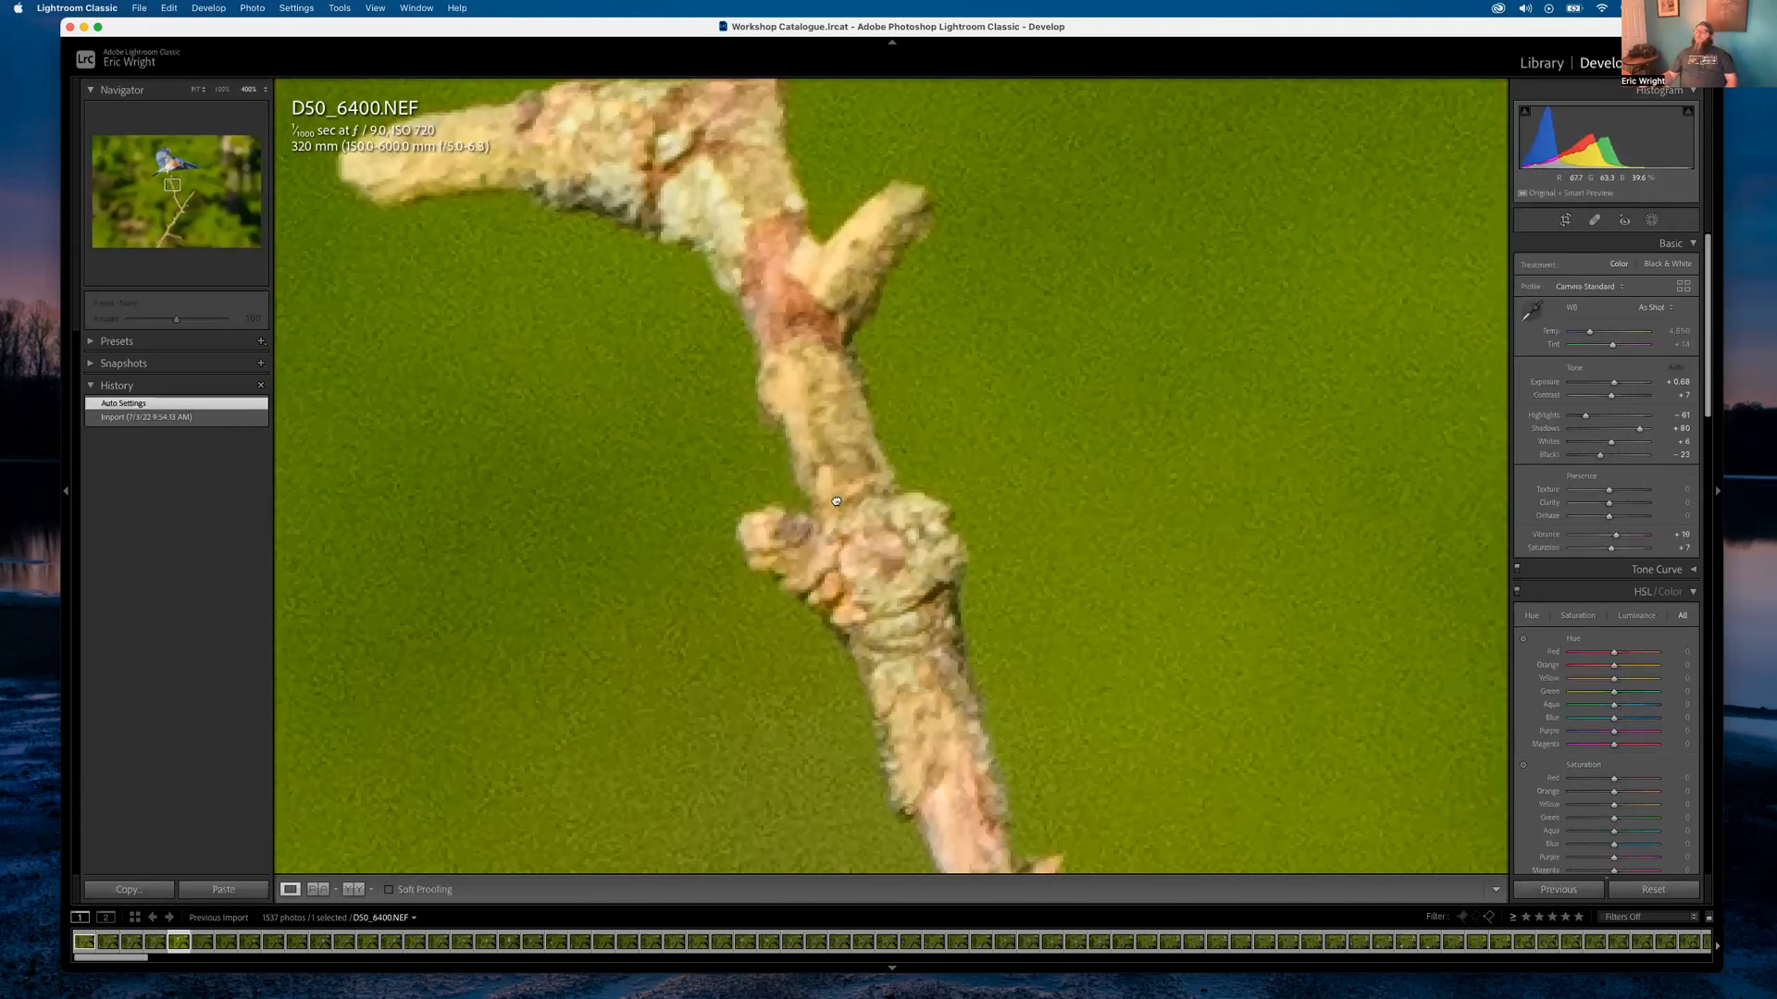
left_click(910, 572)
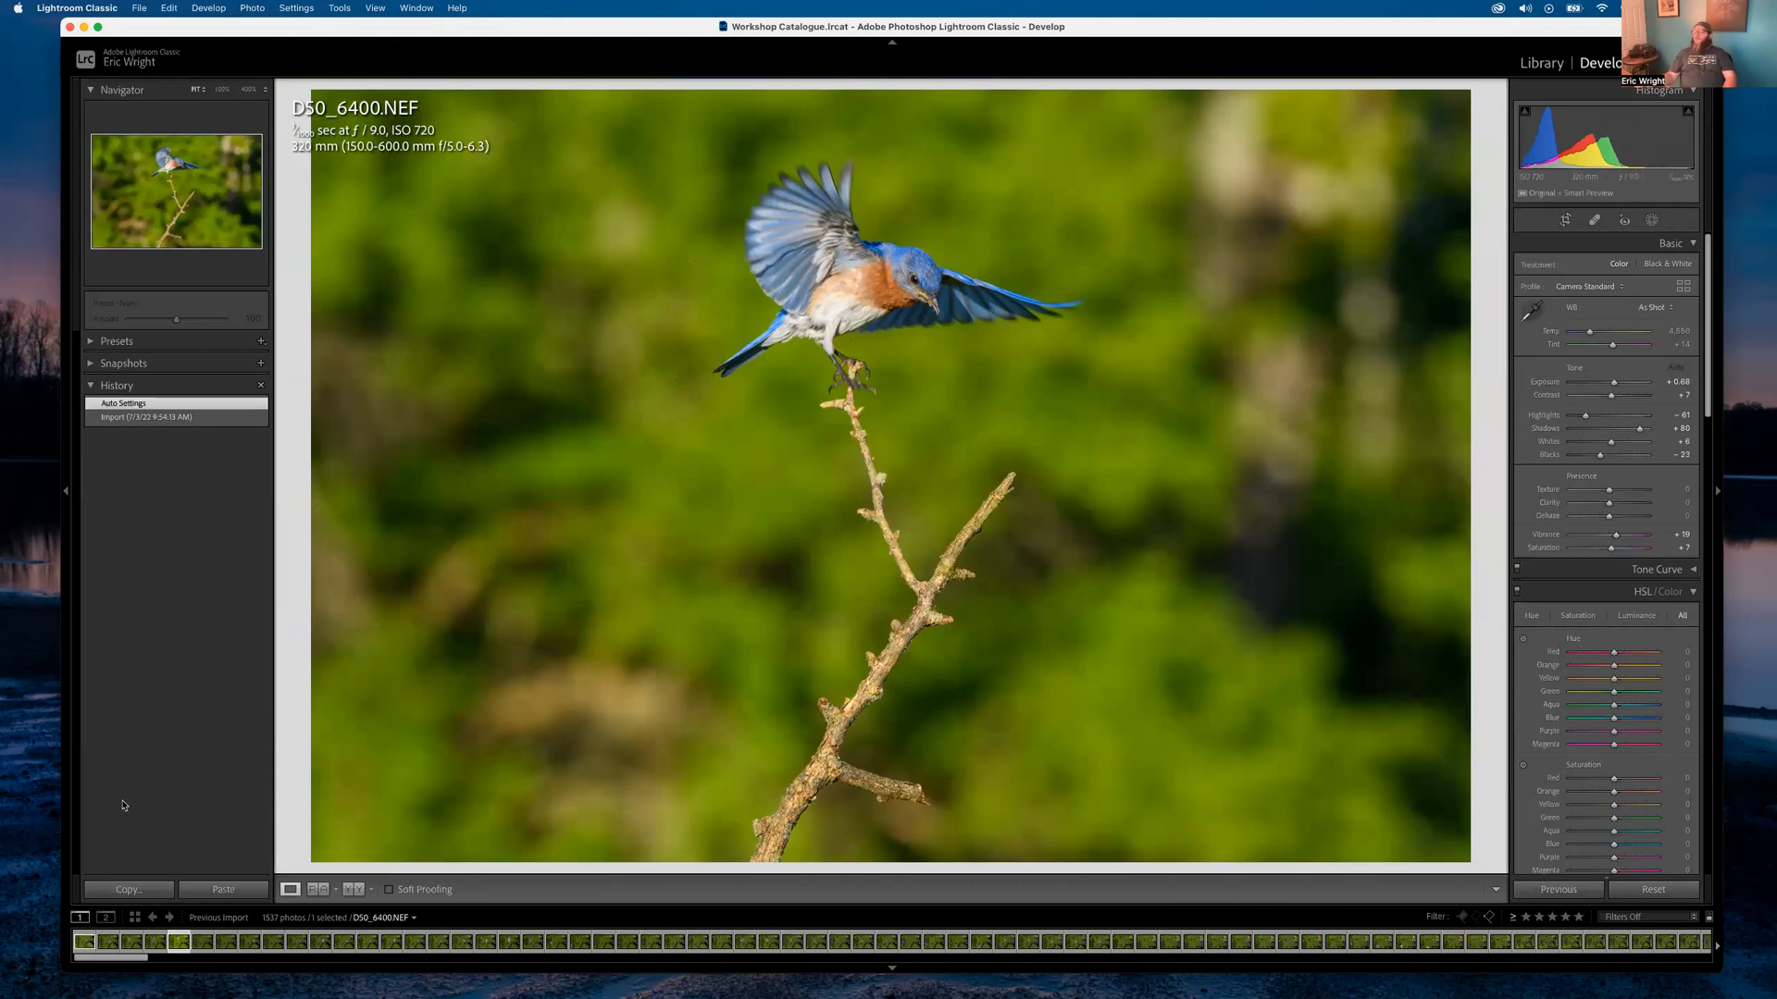
left_click(133, 418)
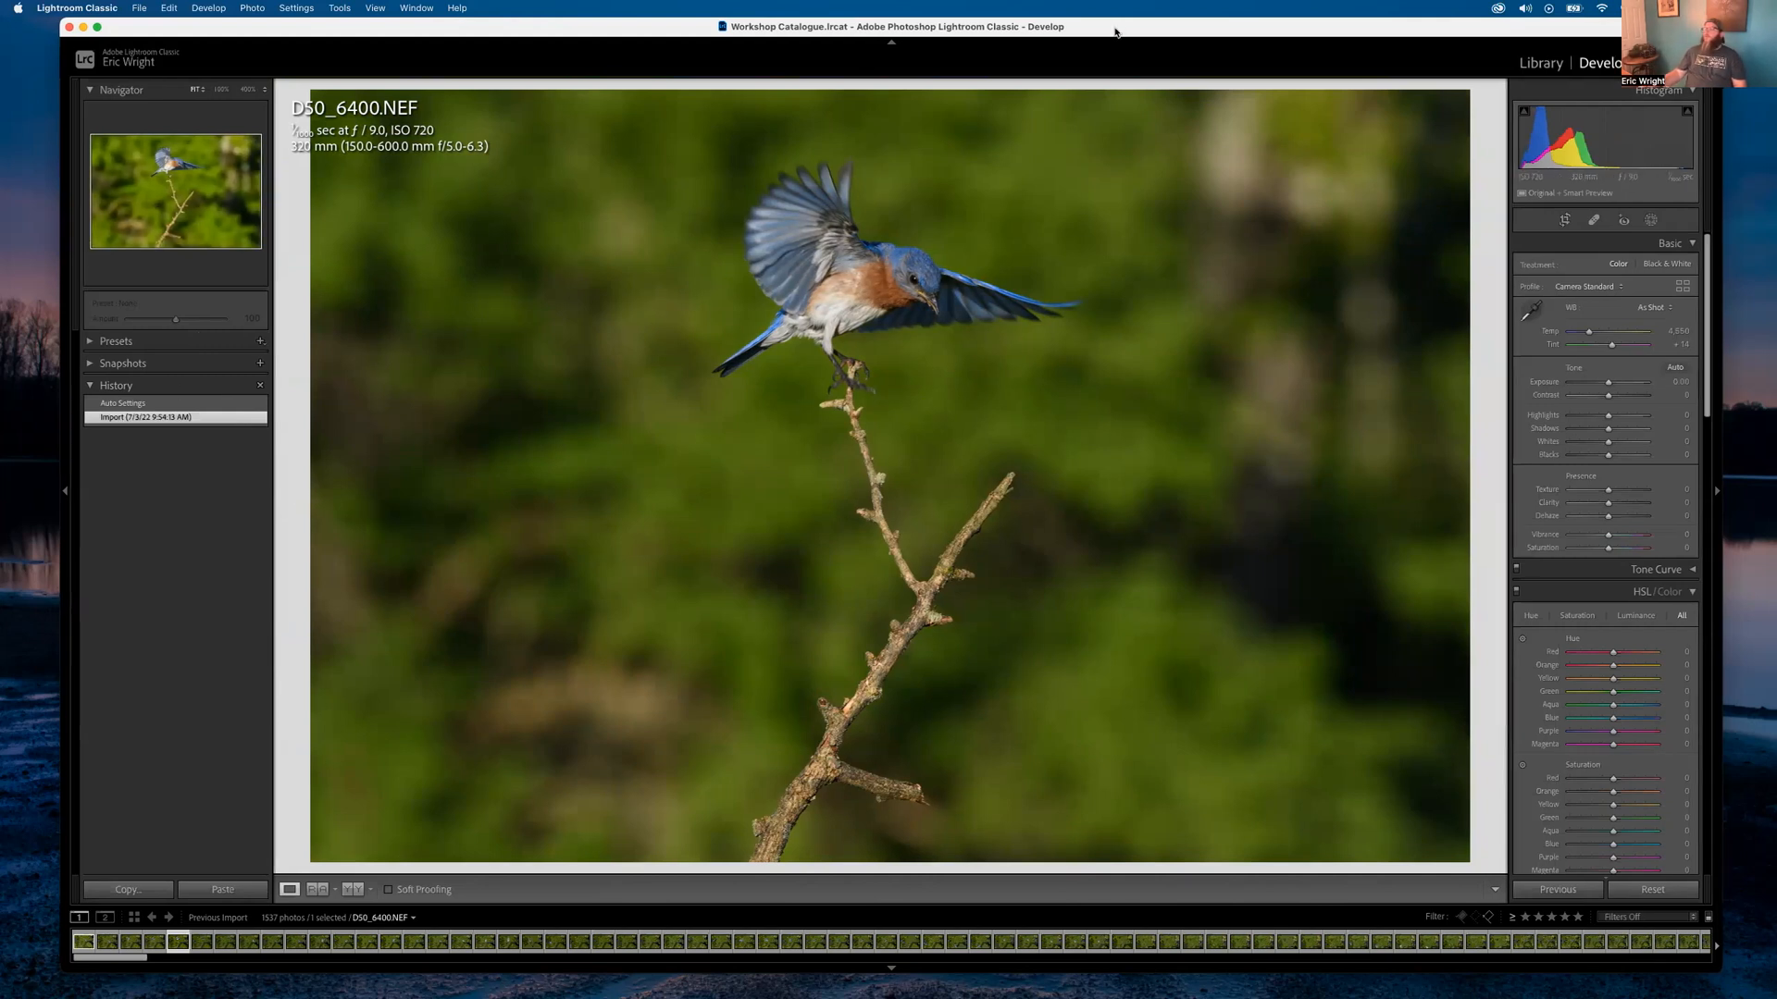
Set the Detail panel's Sharpening Amount to 0
left_click_drag(1115, 33, 1065, 32)
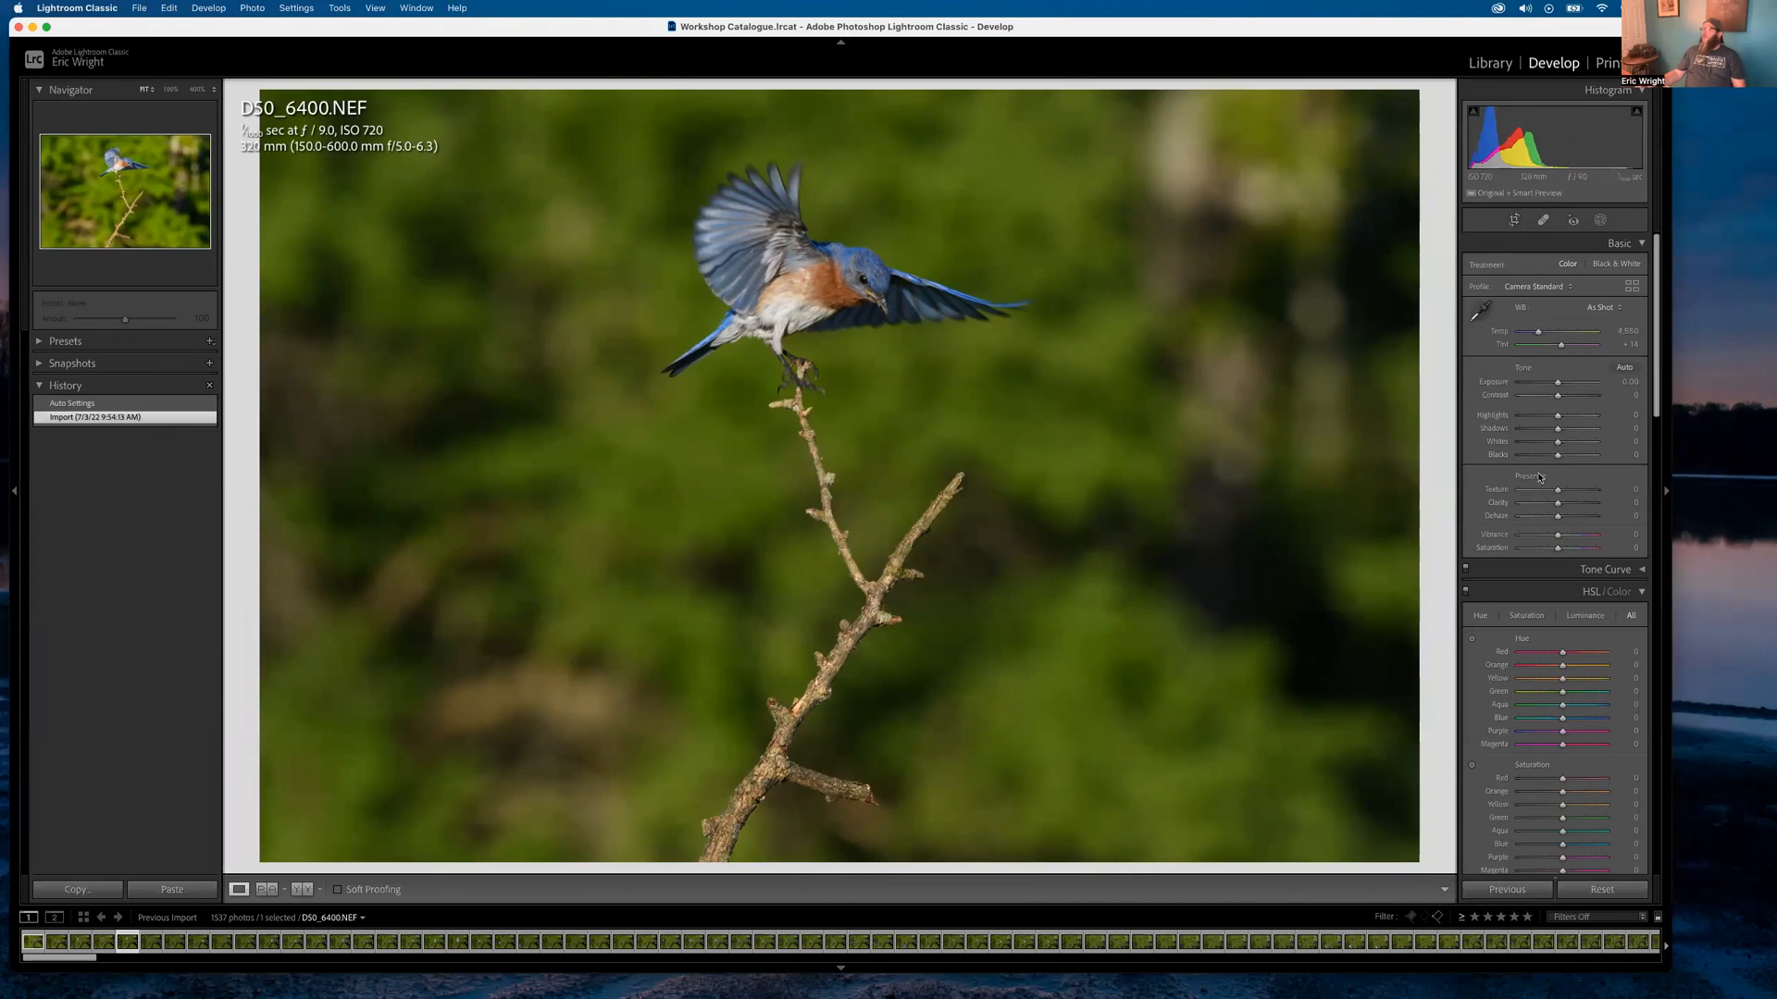
scroll(1540, 477, "down", 10)
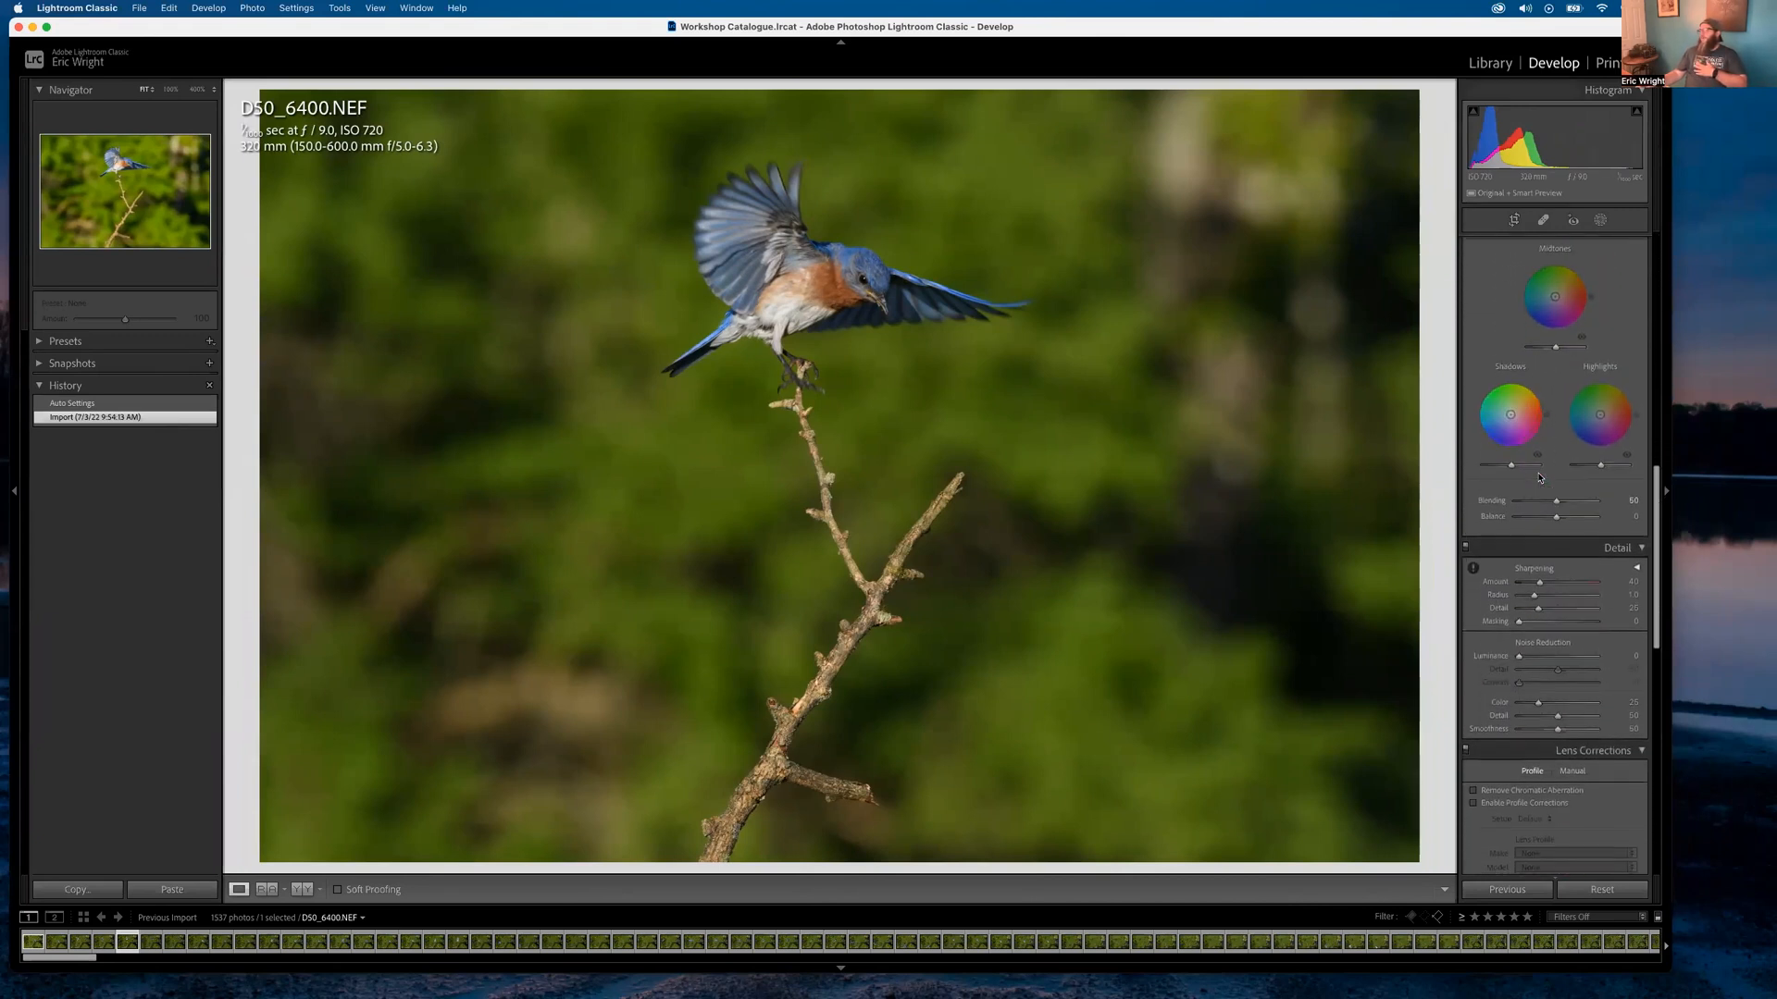
scroll(1540, 477, "down", 2)
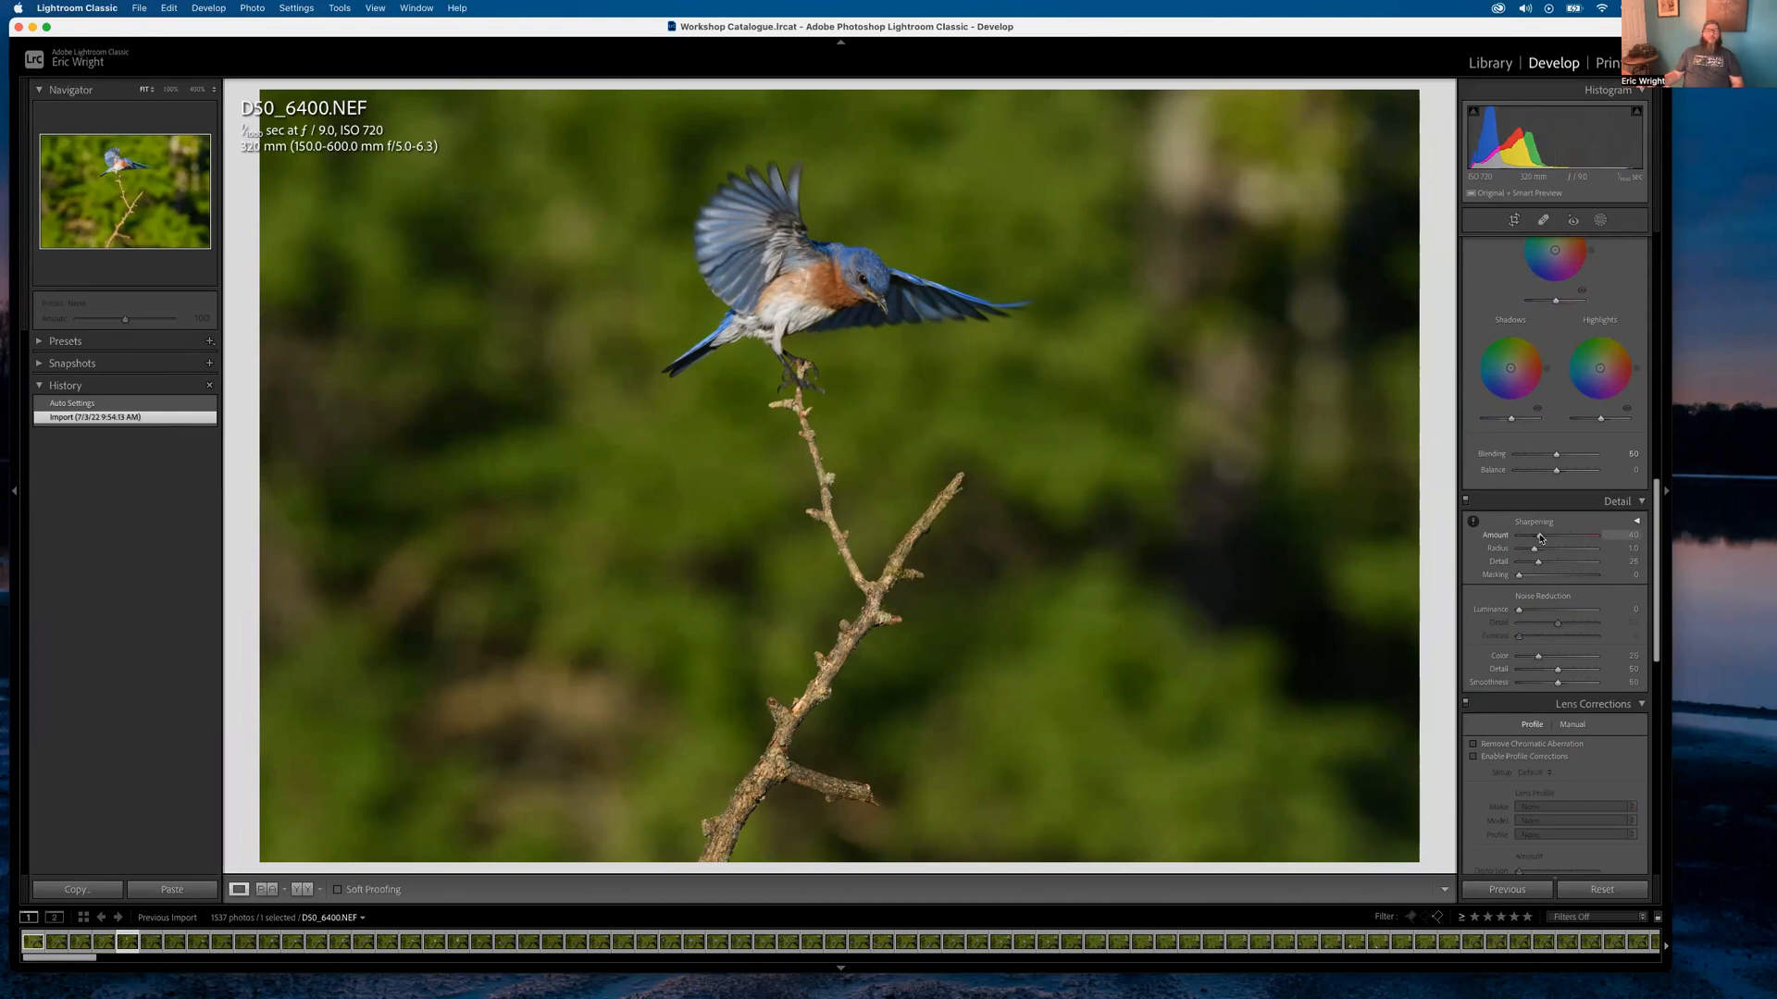
left_click_drag(1539, 538, 1520, 536)
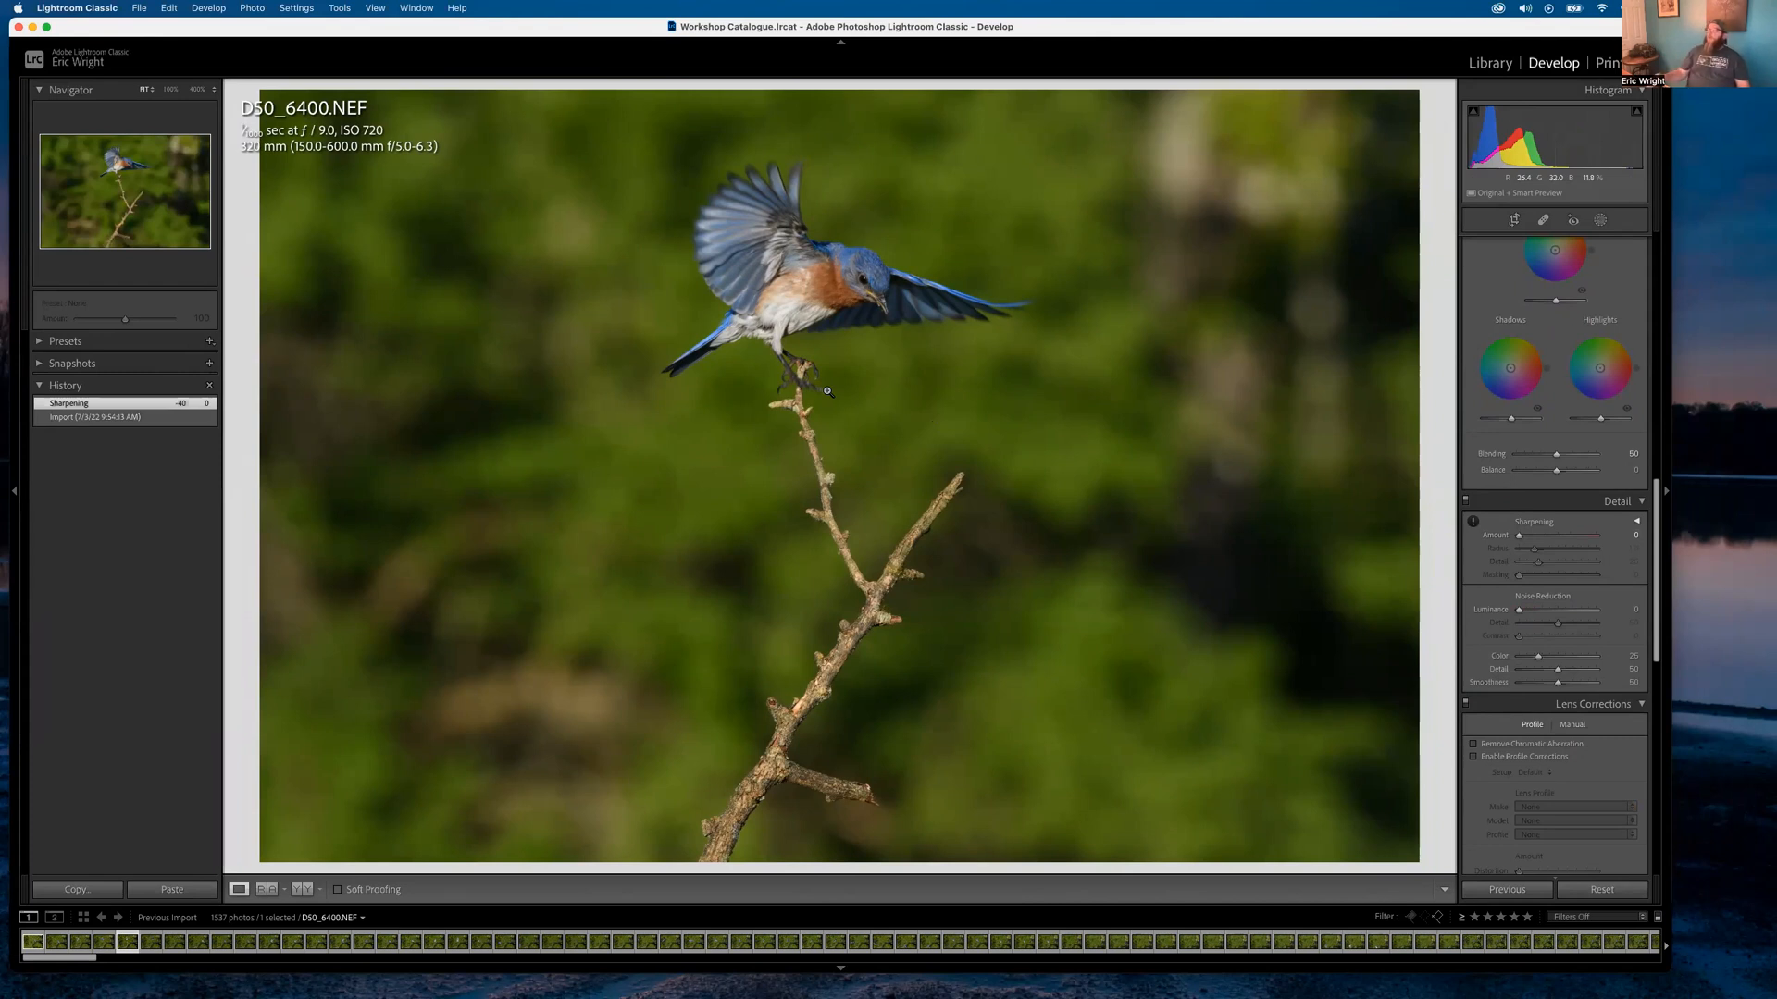
Compare Luminance noise reduction values up to 18 on the zoomed wing, then return it to 0
left_click(745, 231)
left_click_drag(590, 451, 741, 277)
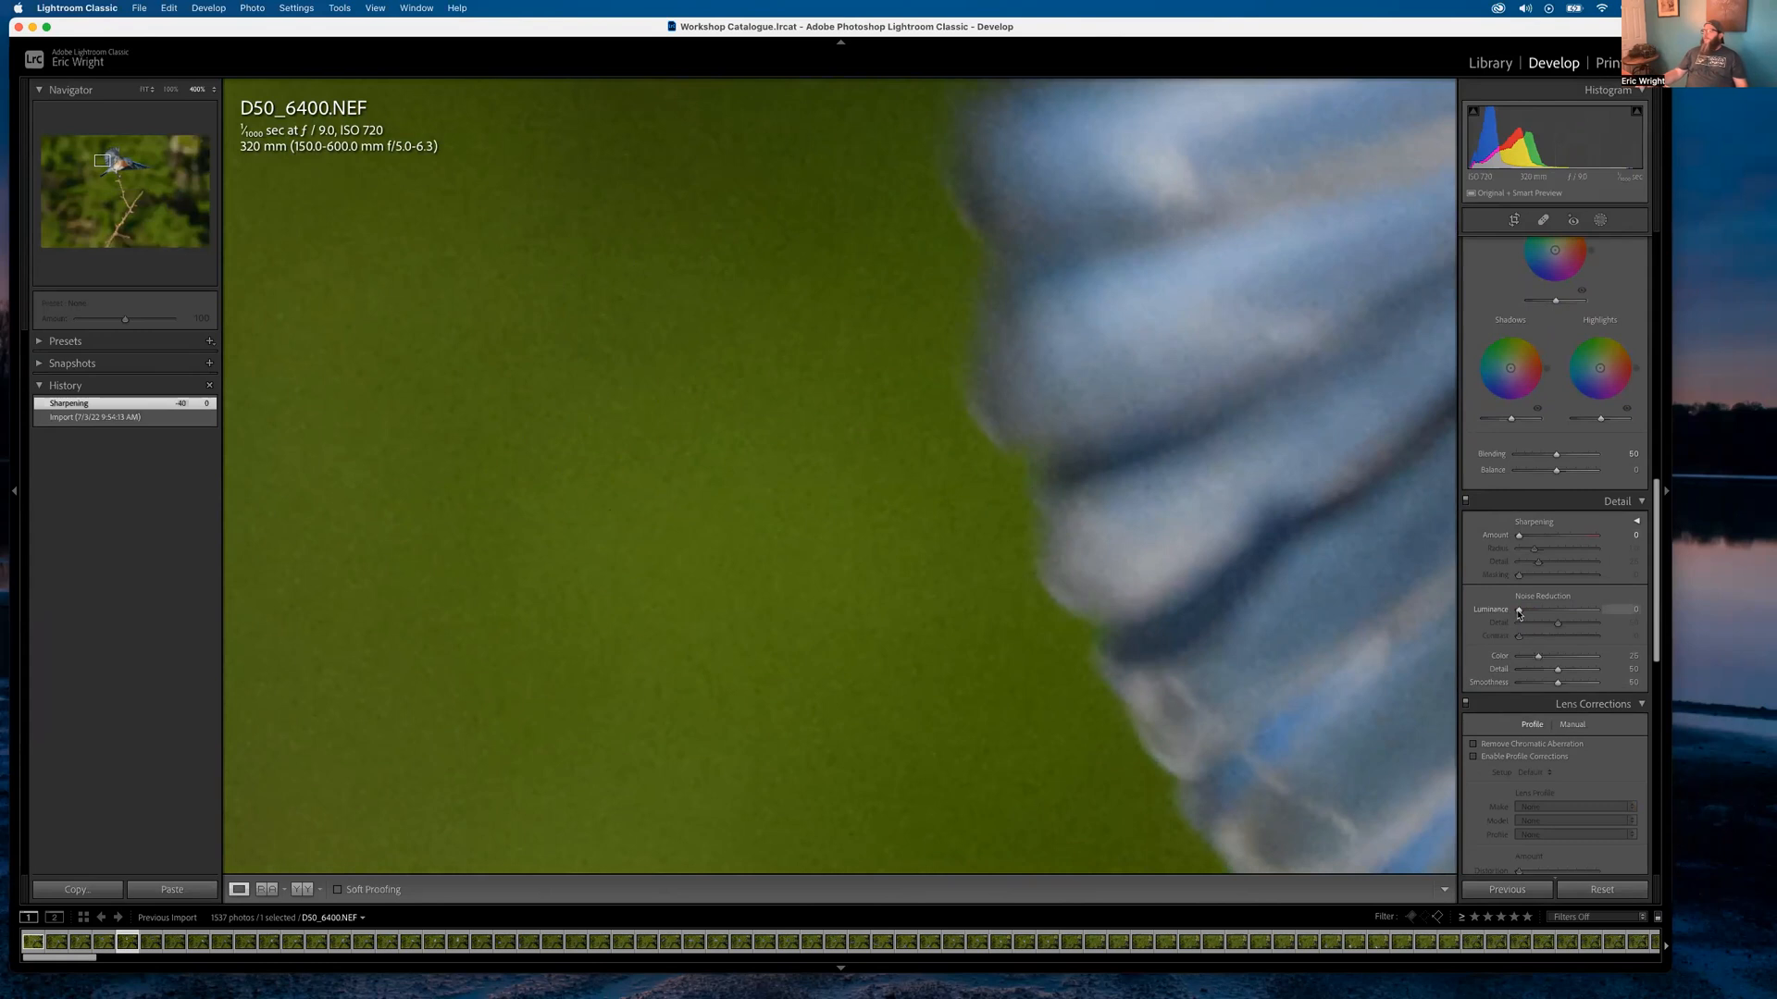
left_click_drag(1520, 614, 1559, 611)
left_click_drag(1351, 597, 575, 567)
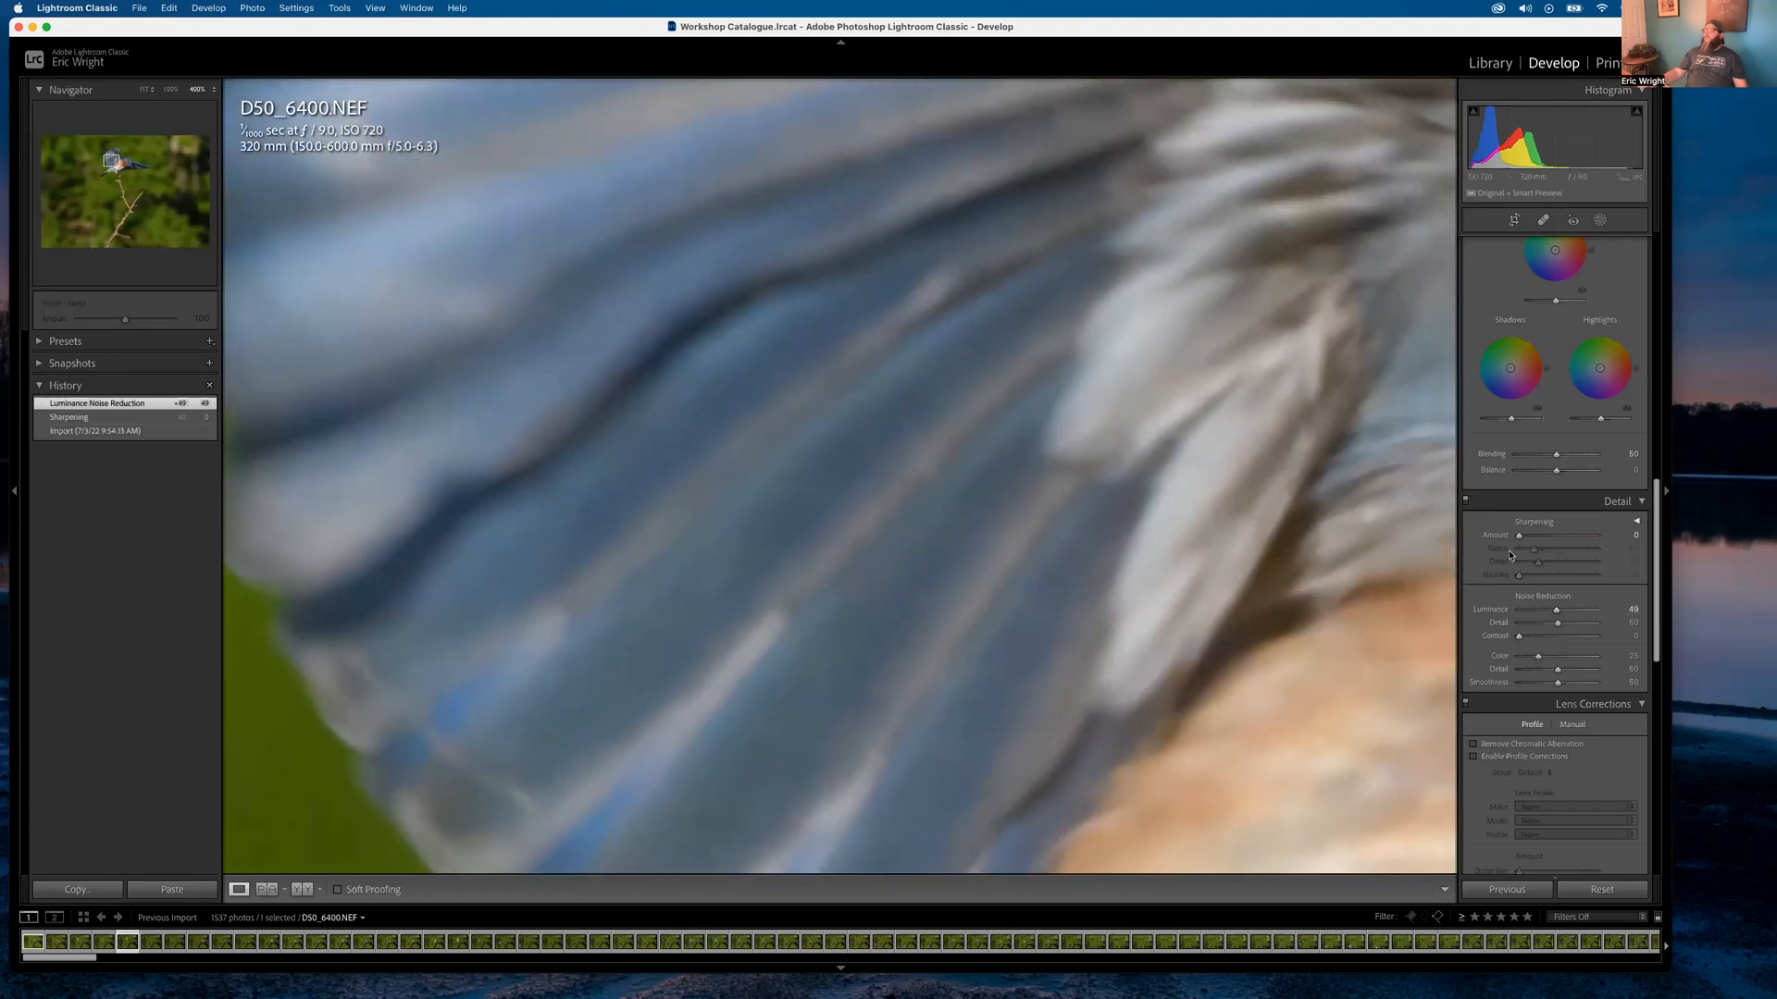
double_click(1491, 609)
mouse_move(1504, 613)
left_mouse_down()
mouse_move(1572, 611)
mouse_move(1534, 611)
left_mouse_up()
left_click_drag(574, 663, 981, 529)
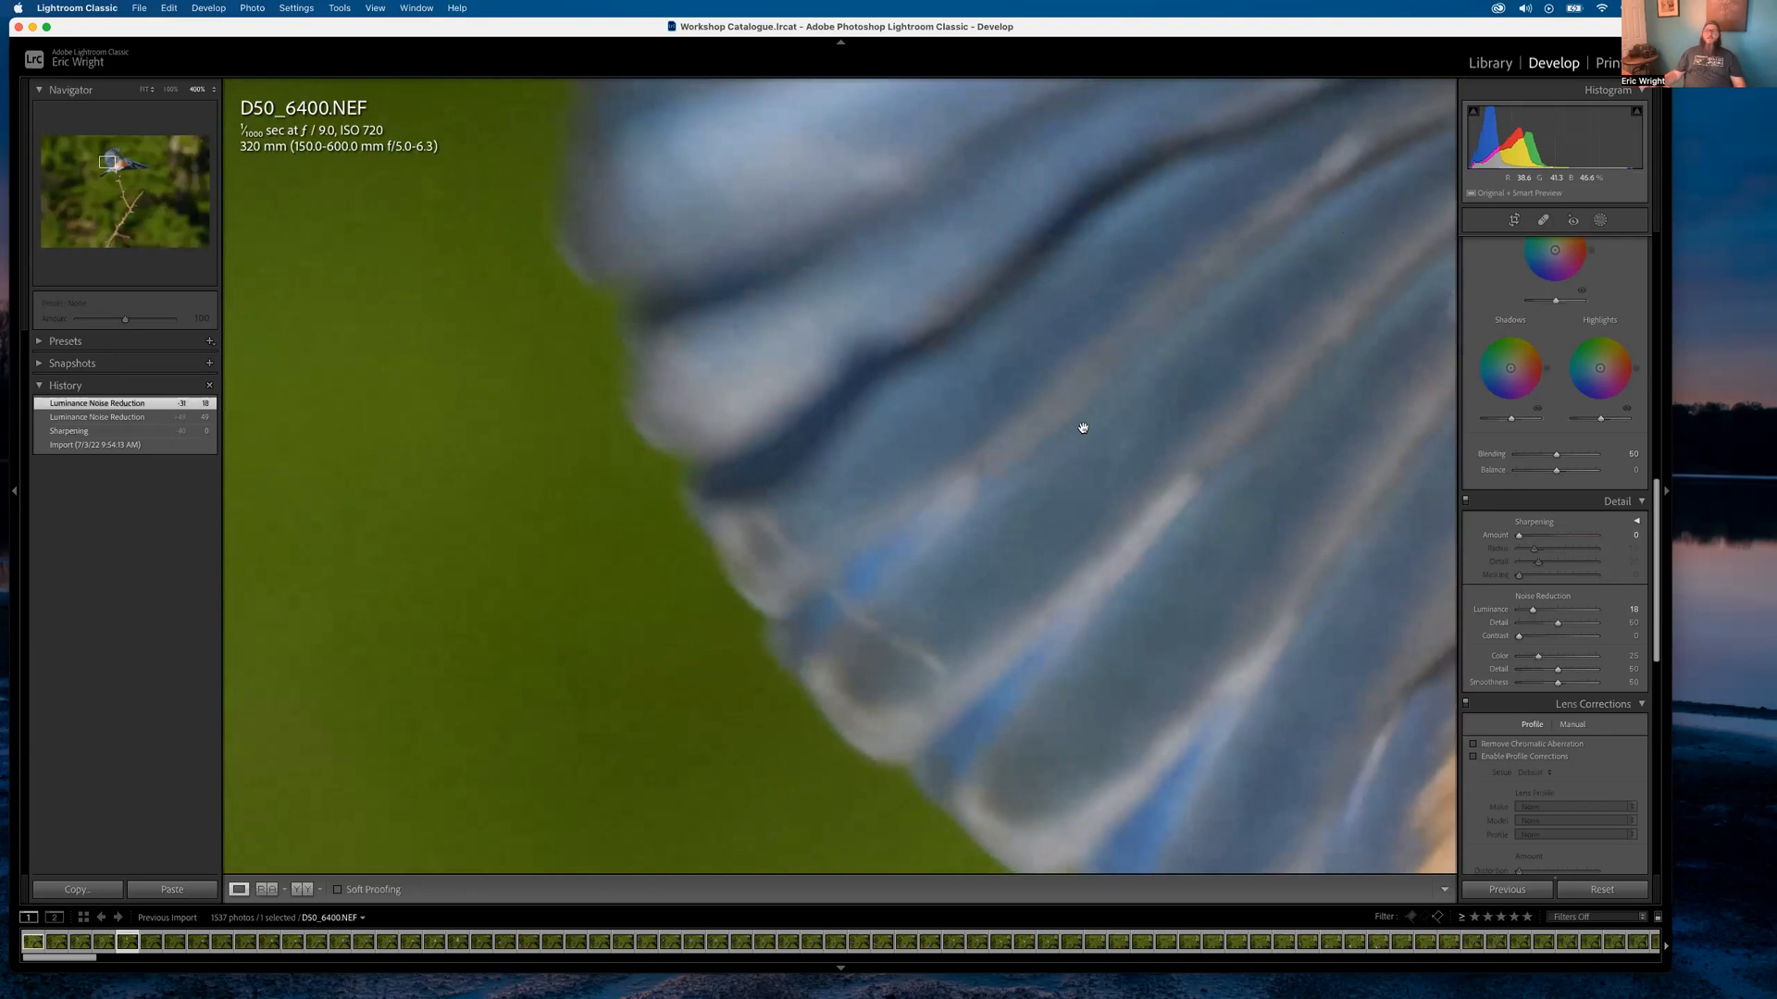
left_click(704, 445)
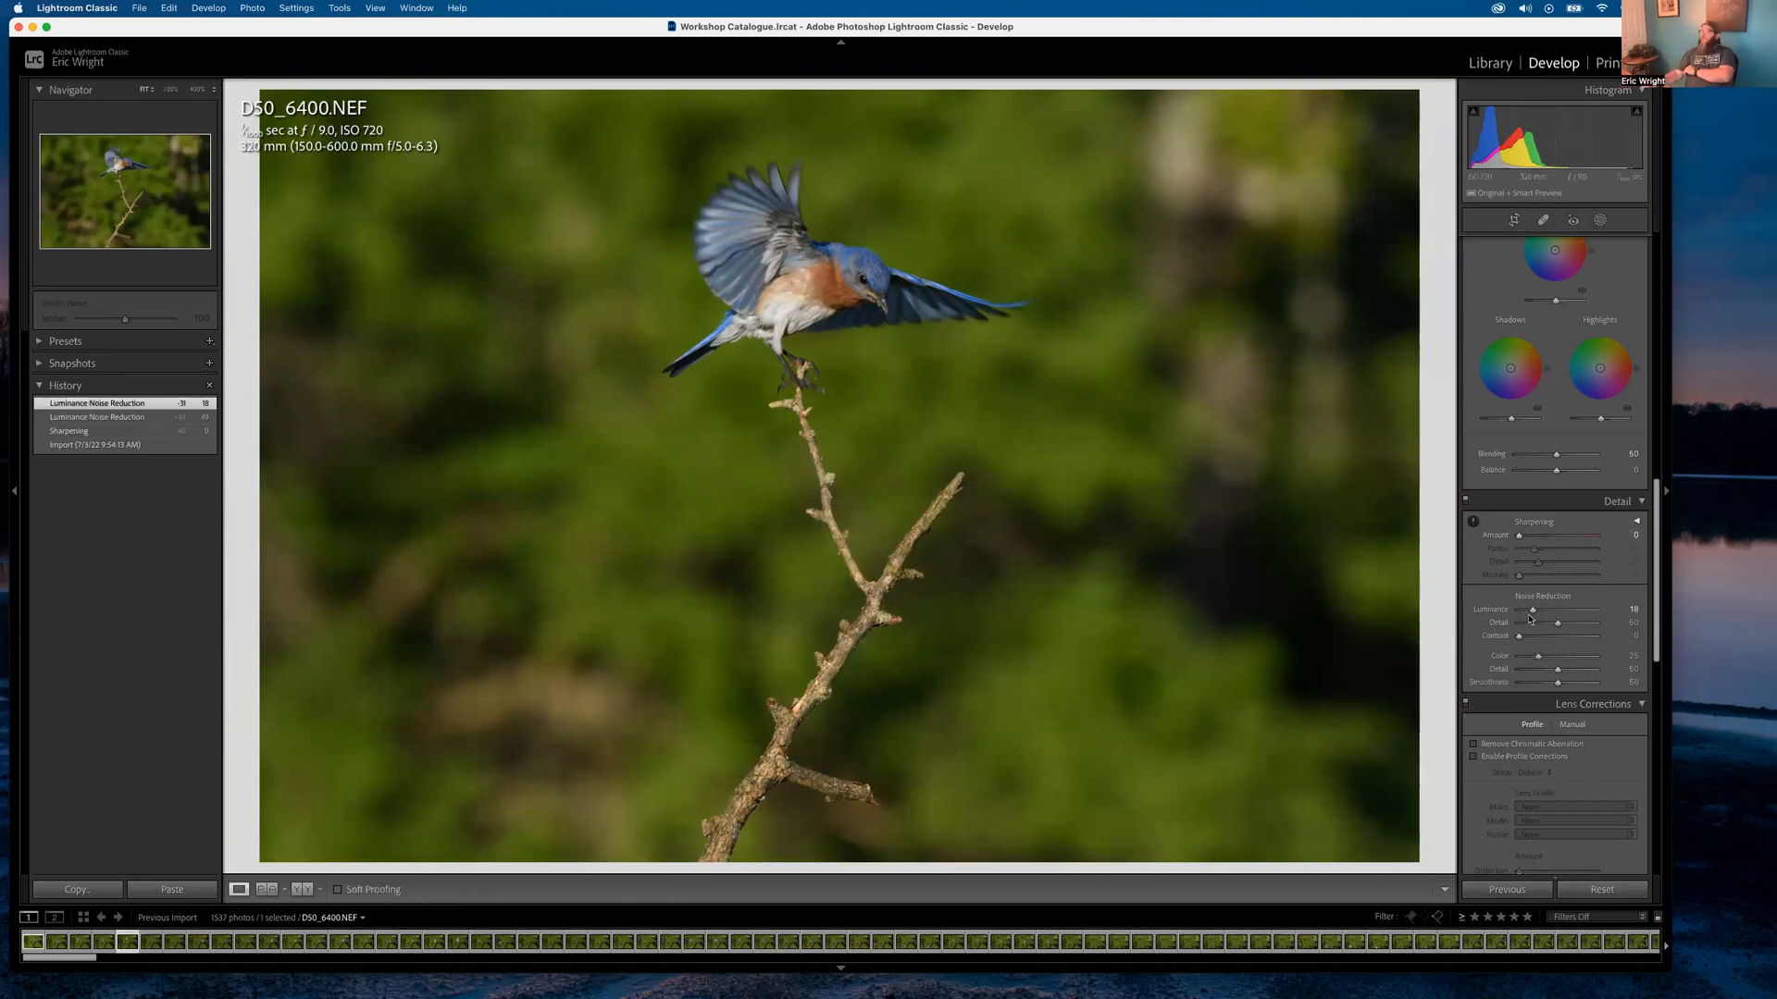
left_click_drag(1533, 611, 1511, 611)
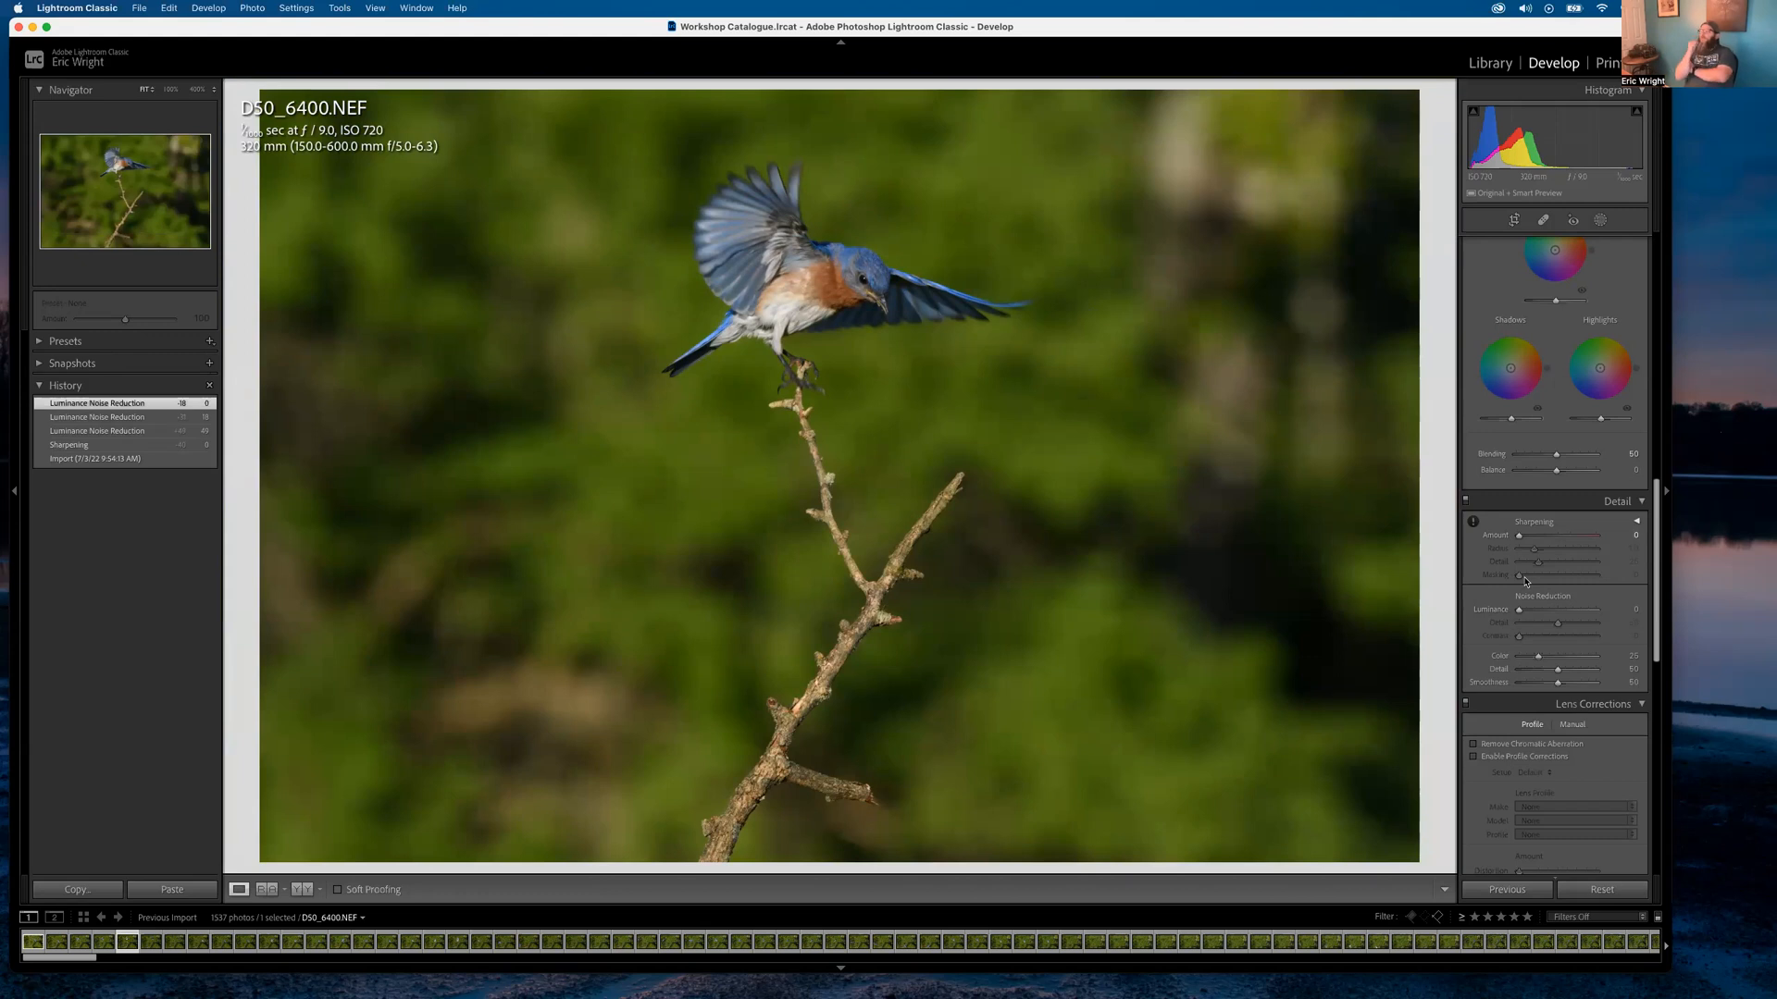
scroll(1504, 585, "up", 15)
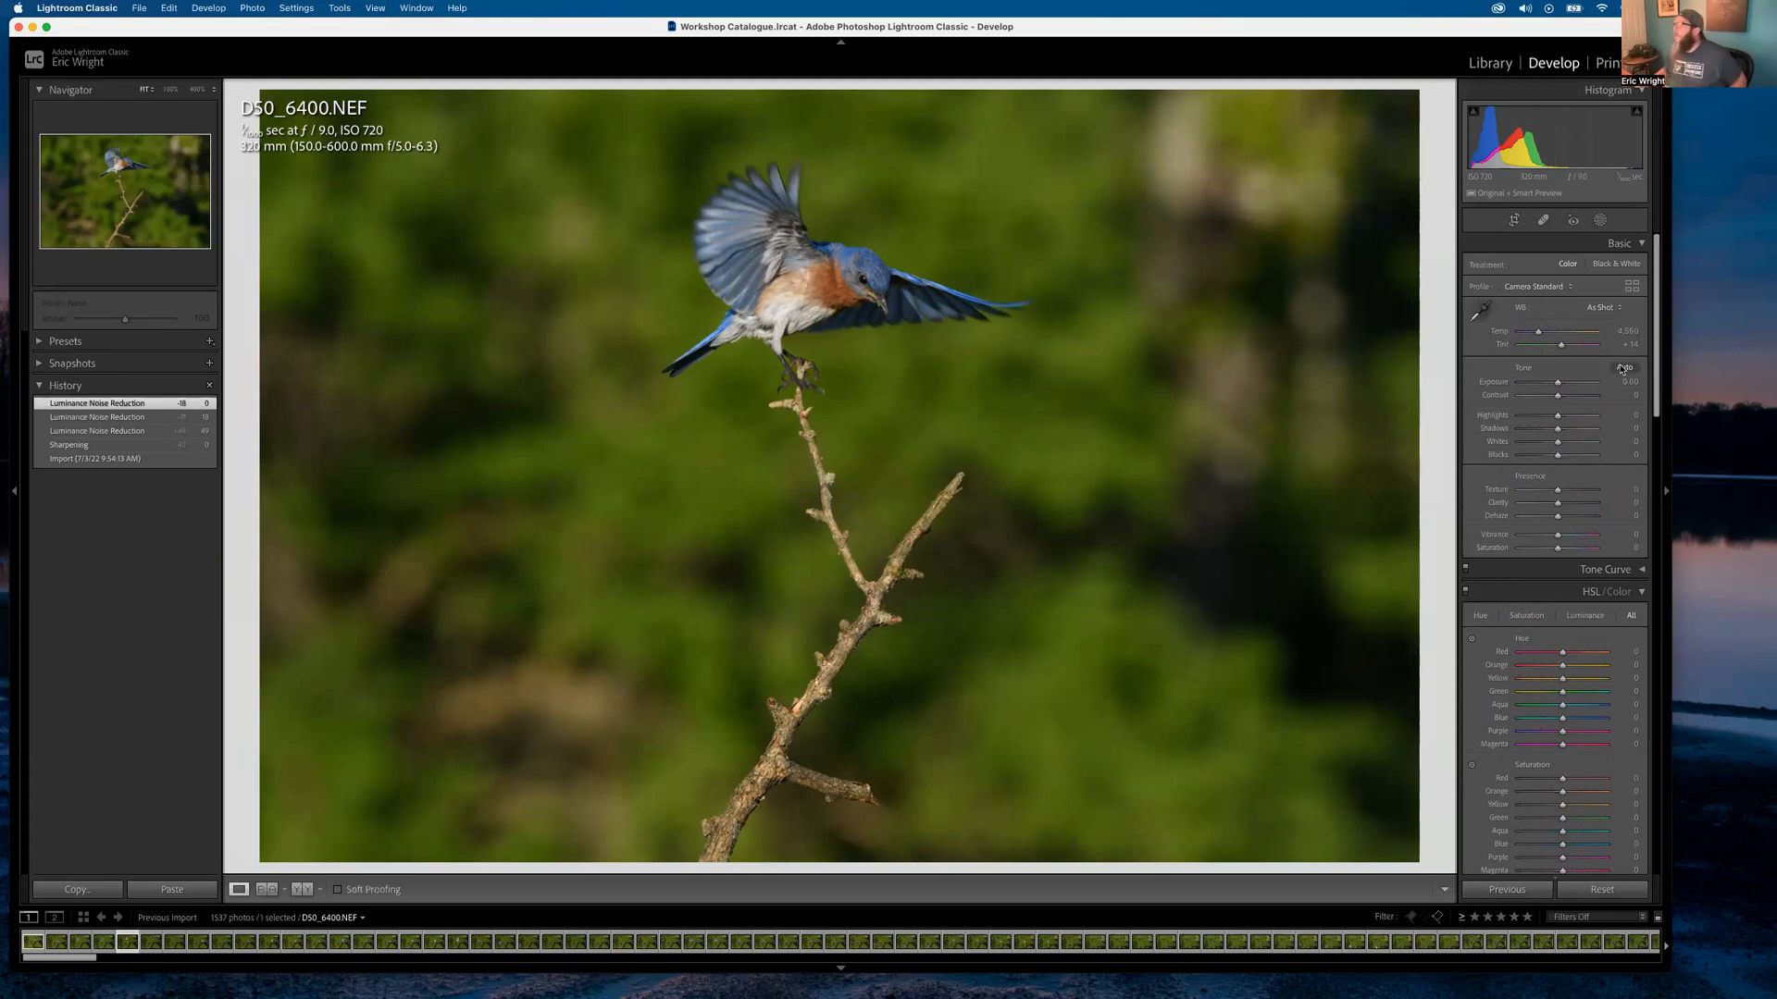
Apply Auto tone in the Basic panel, then refine Exposure +0.35, Highlights −33, Whites +45
left_click(1625, 369)
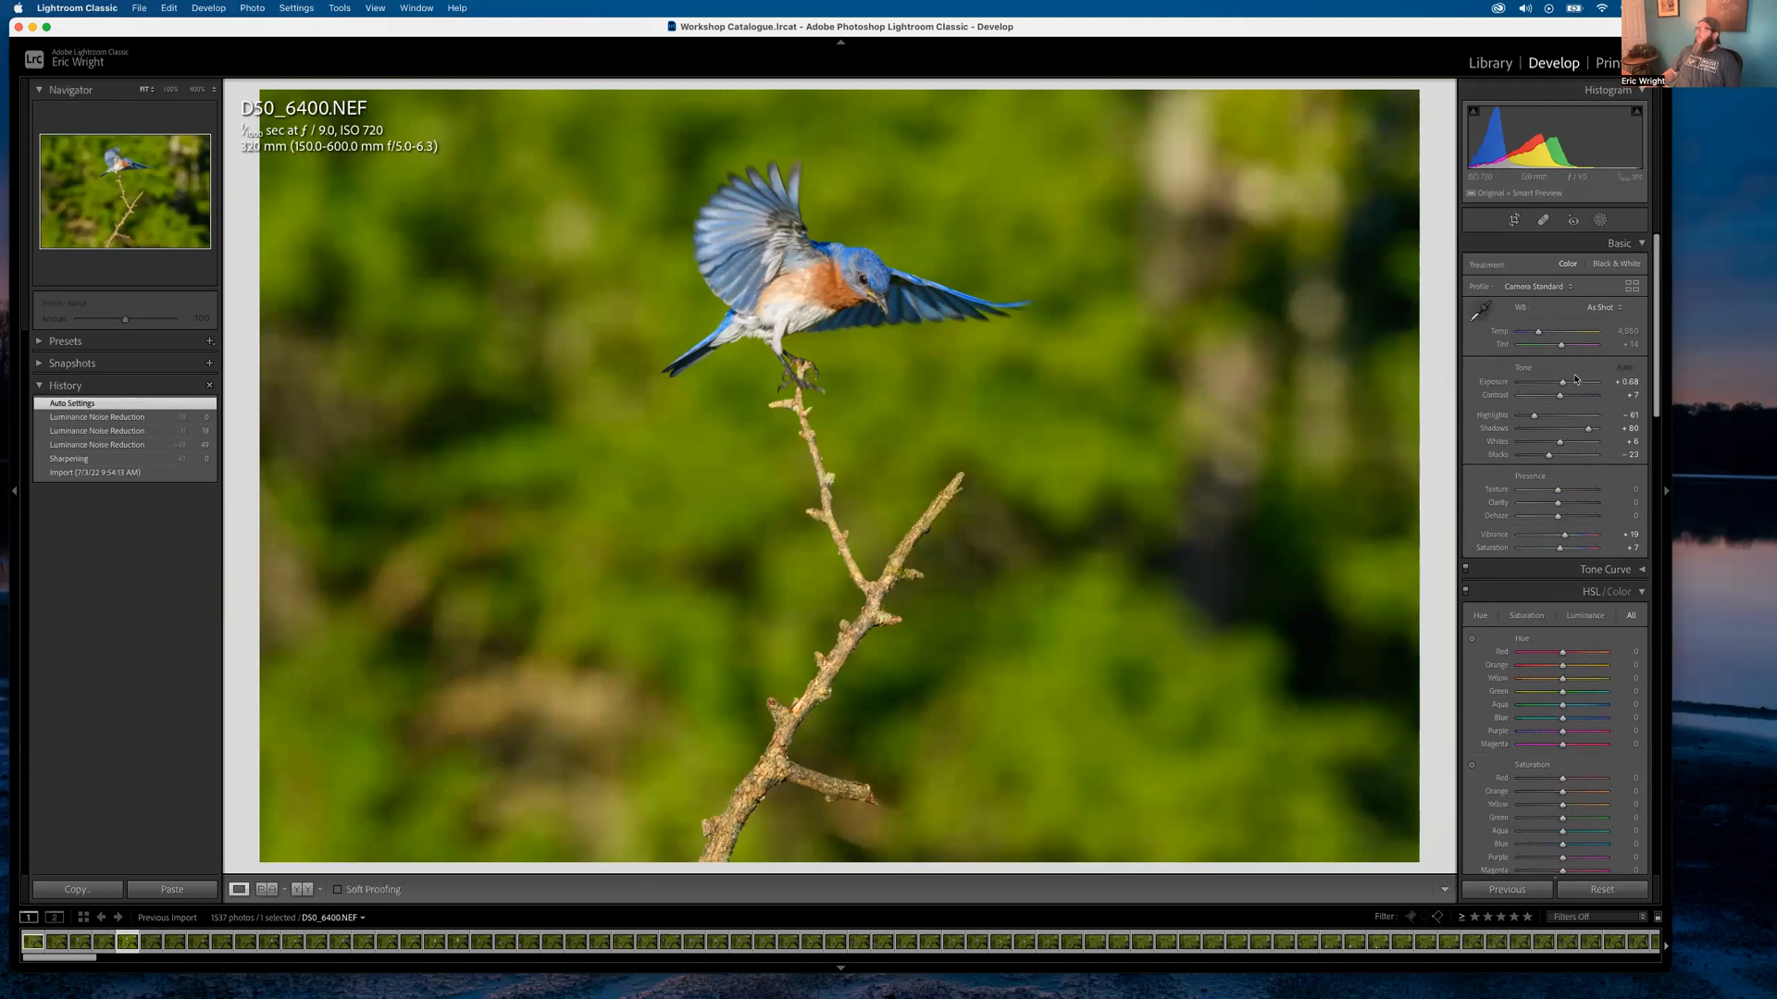
left_click_drag(1562, 385, 1560, 385)
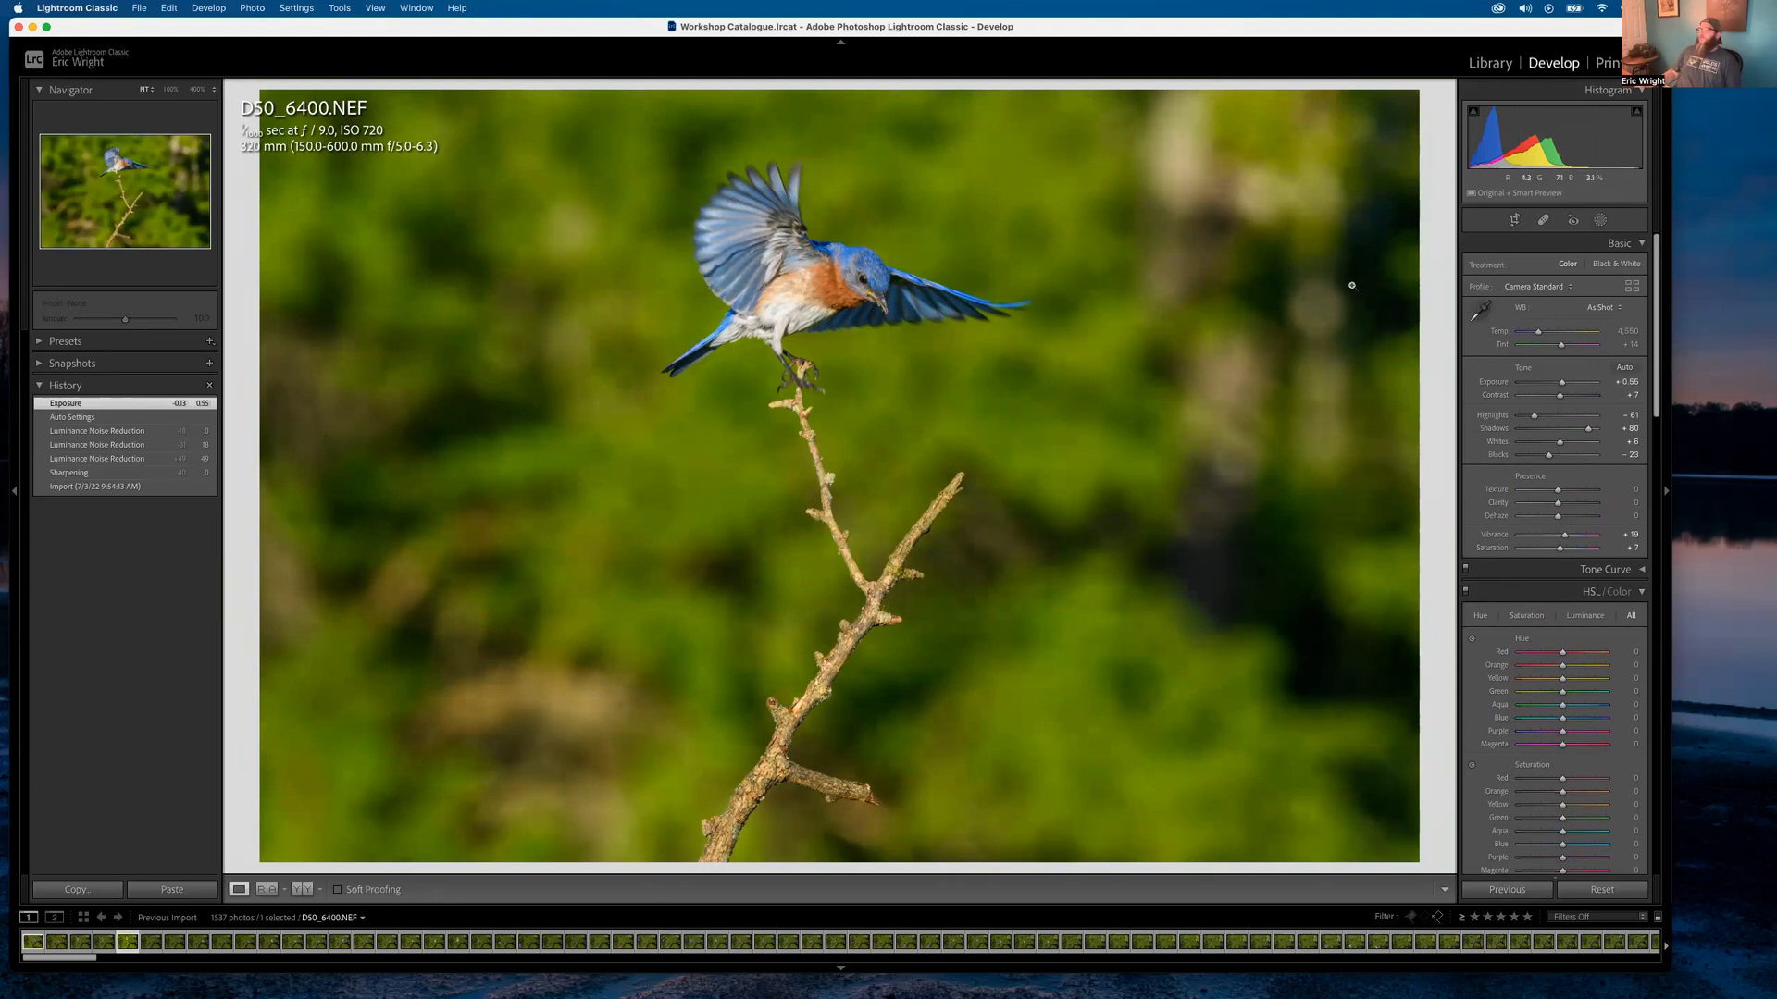
left_click_drag(1562, 383, 1561, 387)
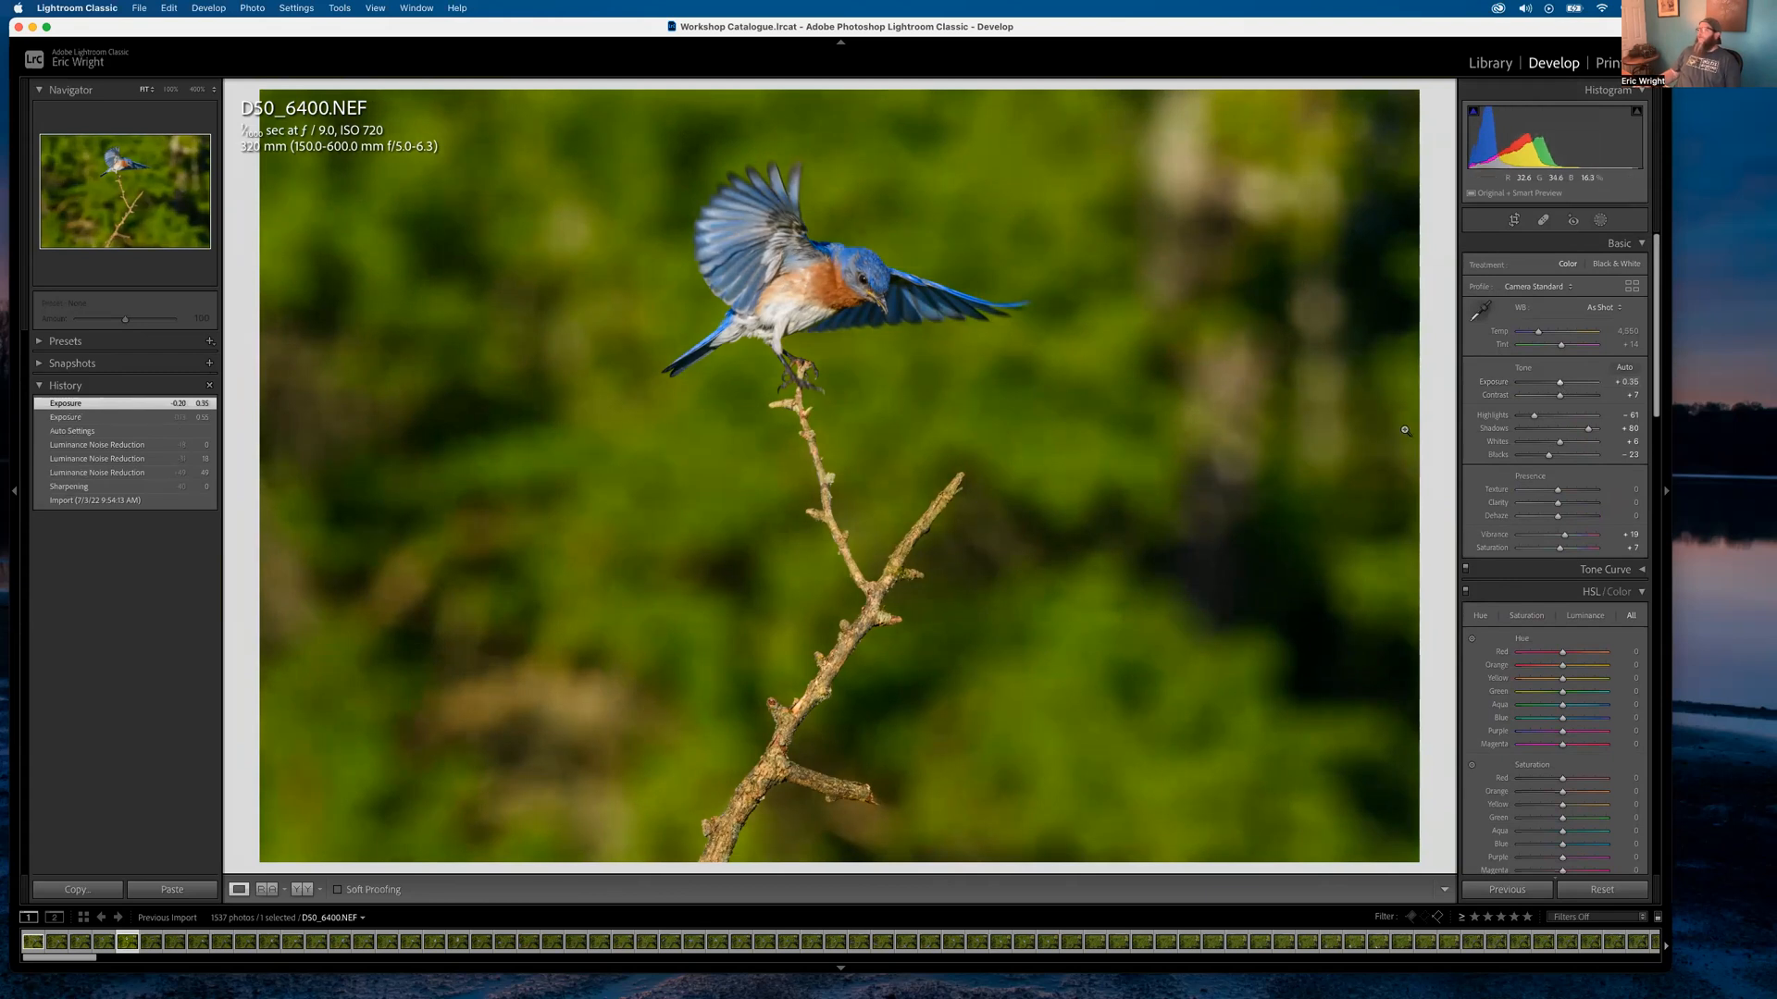
left_click_drag(1534, 418, 1544, 419)
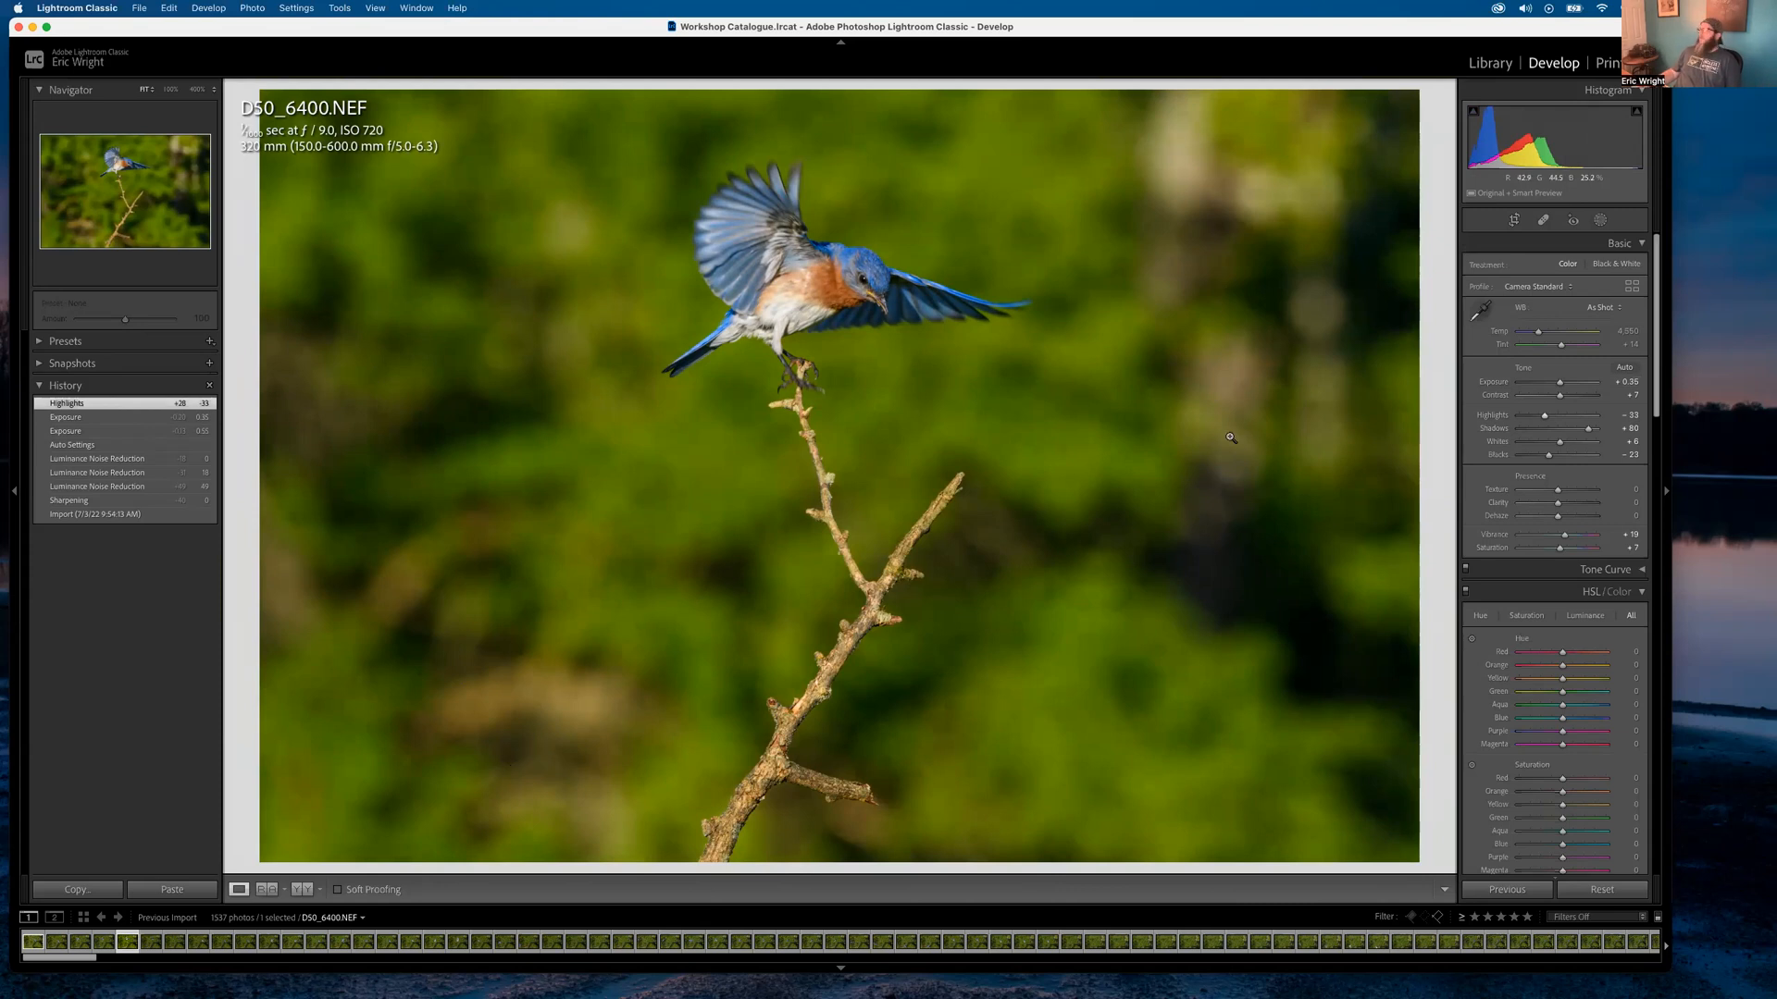
left_click_drag(1561, 447, 1570, 446)
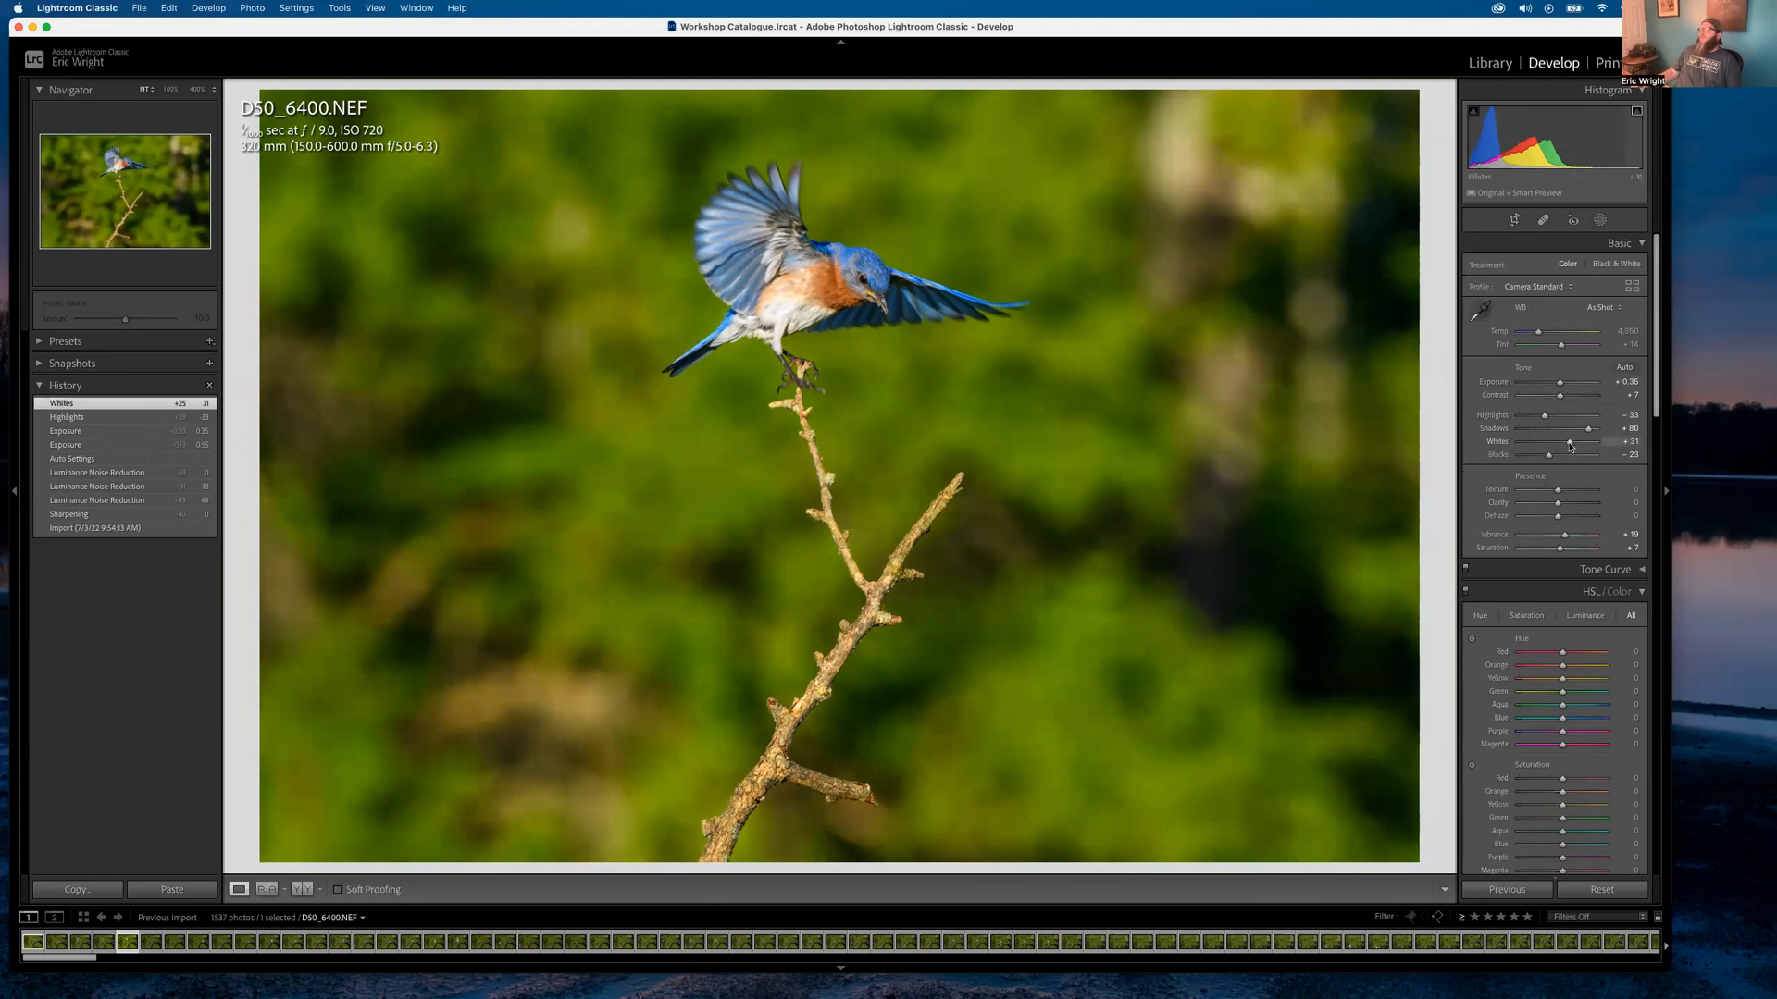
left_click_drag(1569, 445, 1575, 443)
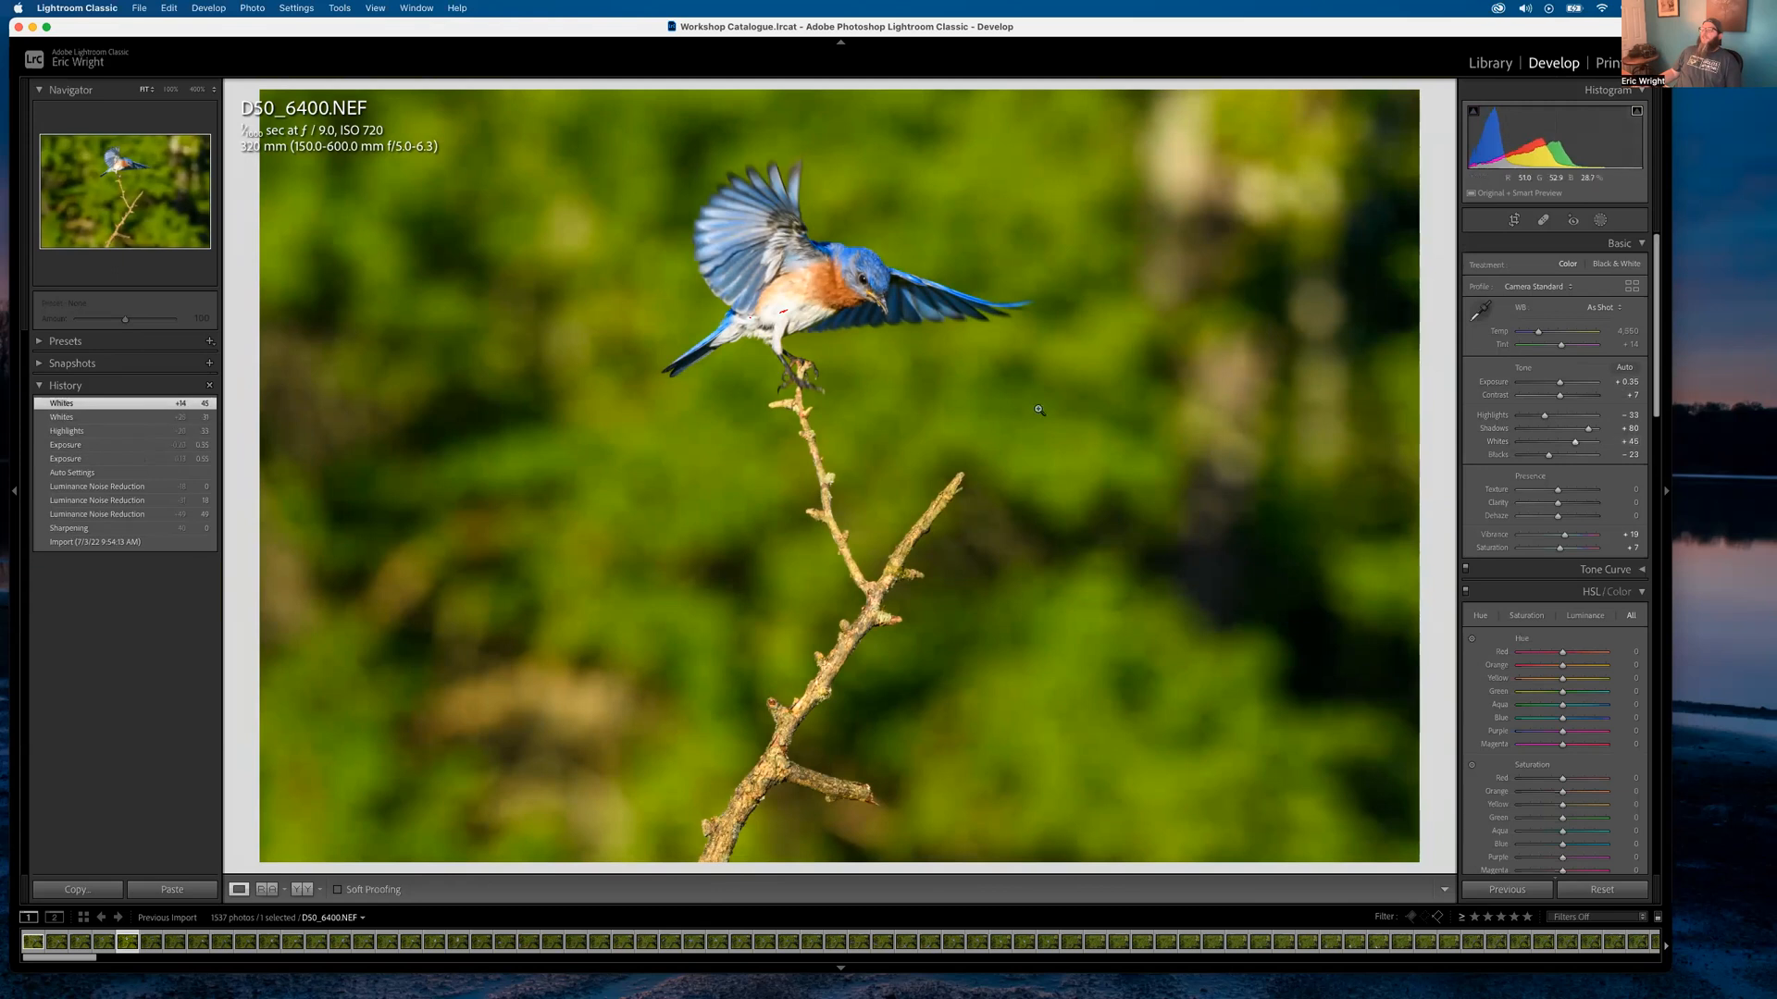
Ease Whites back to +37 so the bird's white belly no longer clips
left_click(787, 316)
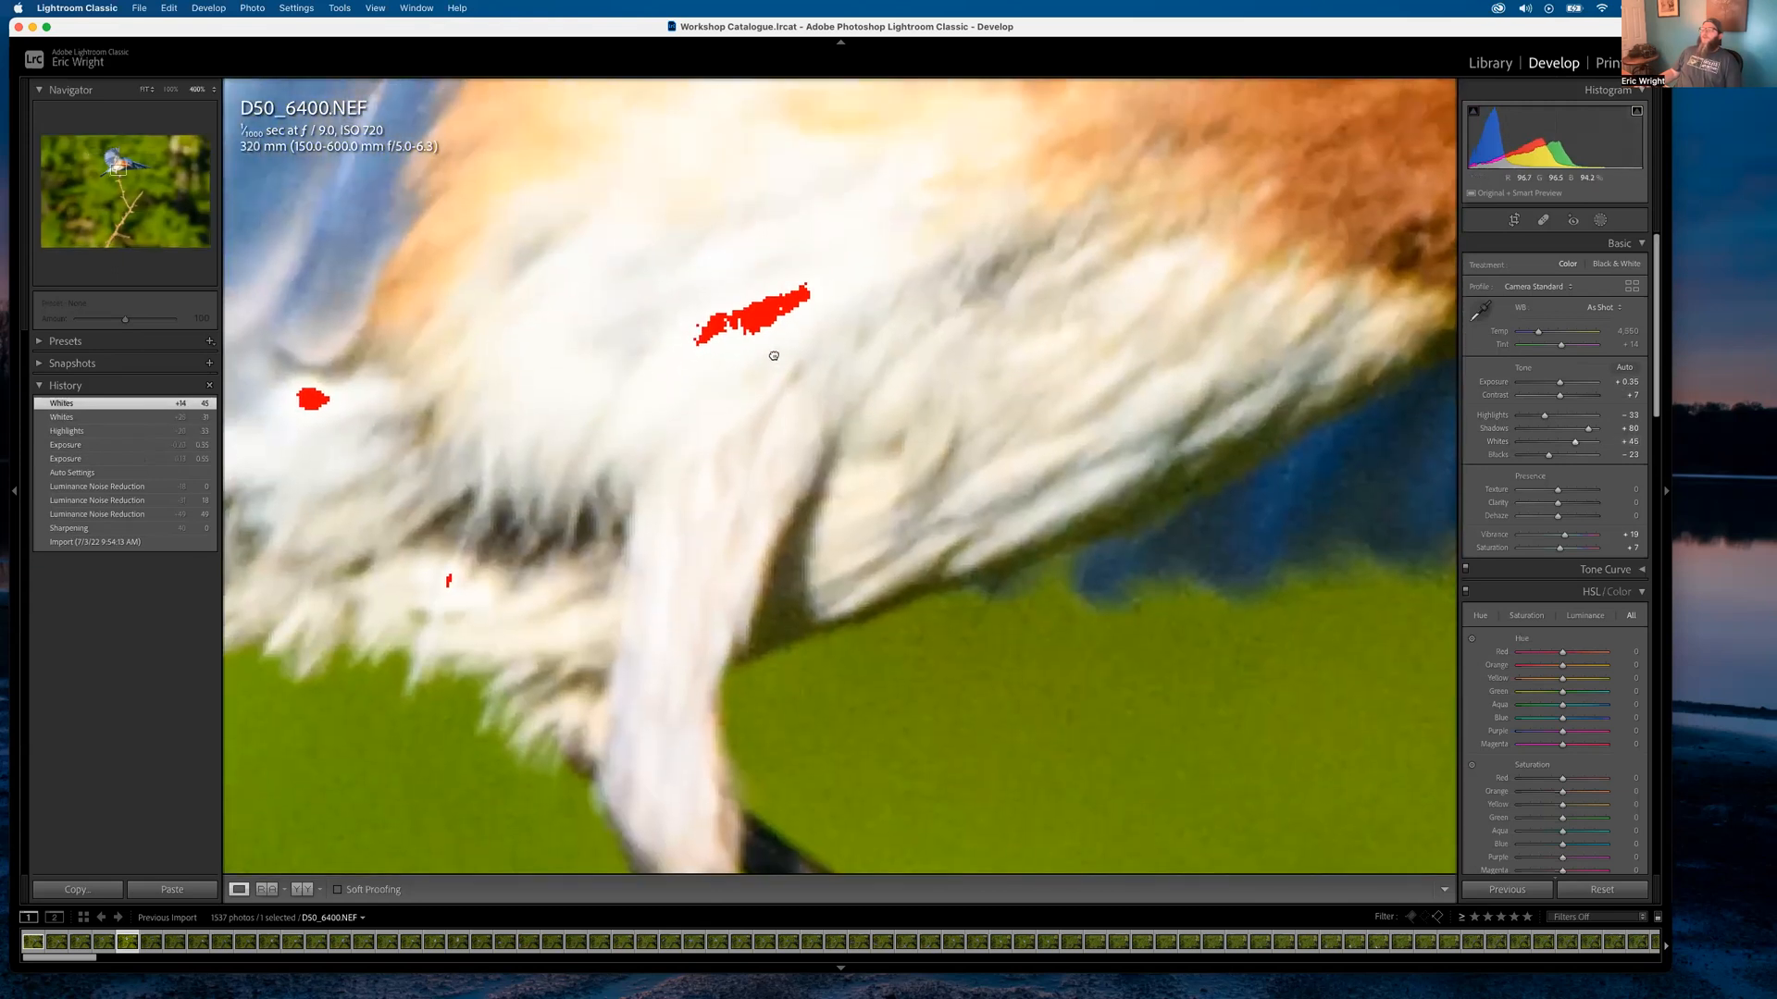
left_click_drag(1575, 444, 1570, 444)
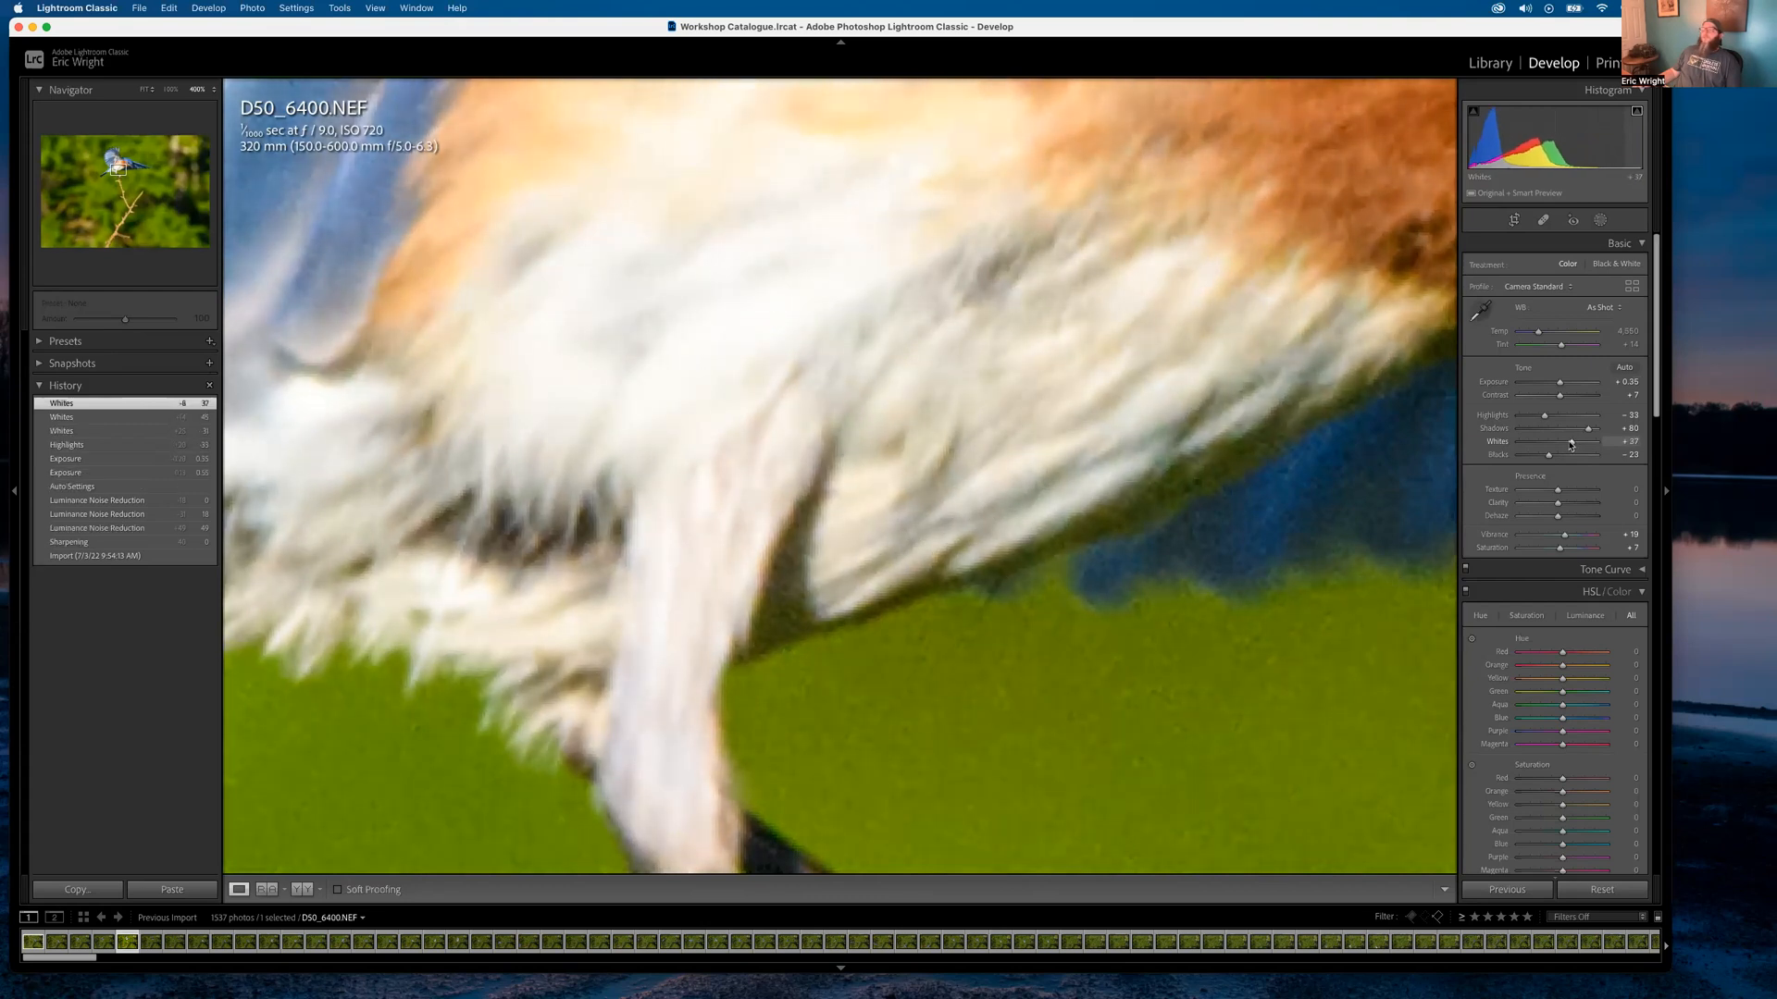
left_click(1473, 111)
left_click(1169, 372)
left_click(1169, 373)
left_click(1169, 373)
left_click(1250, 508)
left_click(1296, 500)
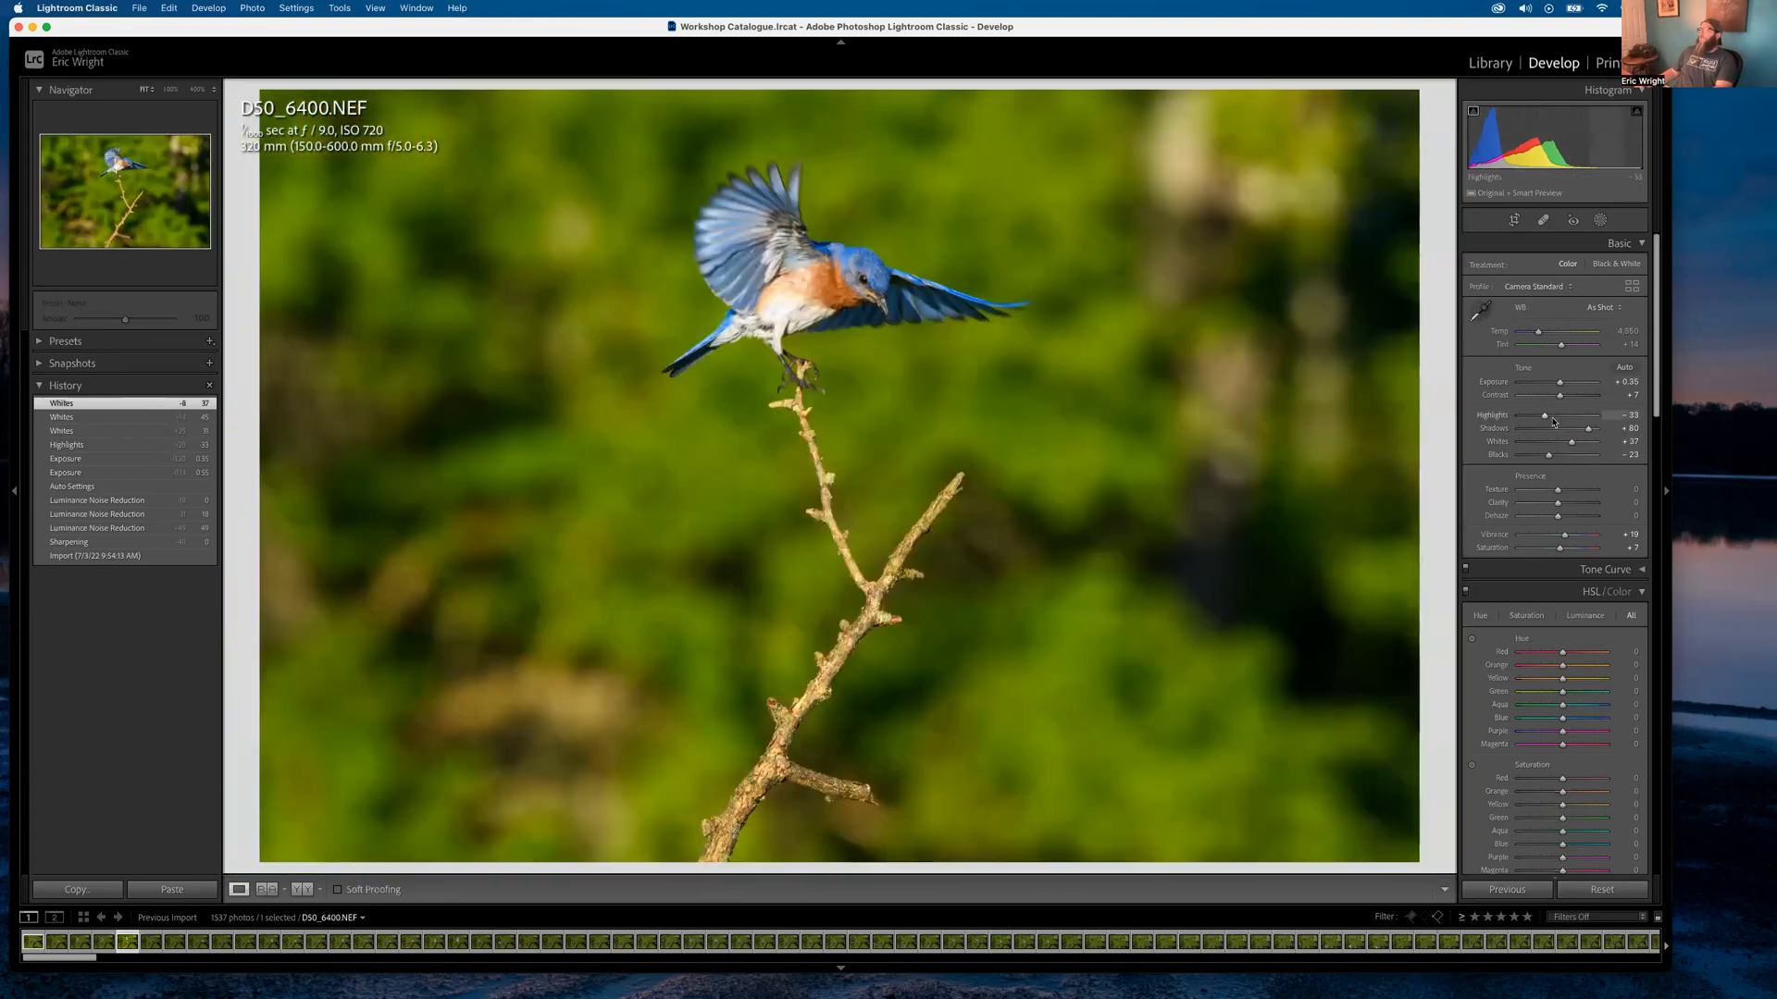
Set Blacks to −15 without shadow clipping and lower Shadows to +49
left_click_drag(1548, 455, 1534, 461)
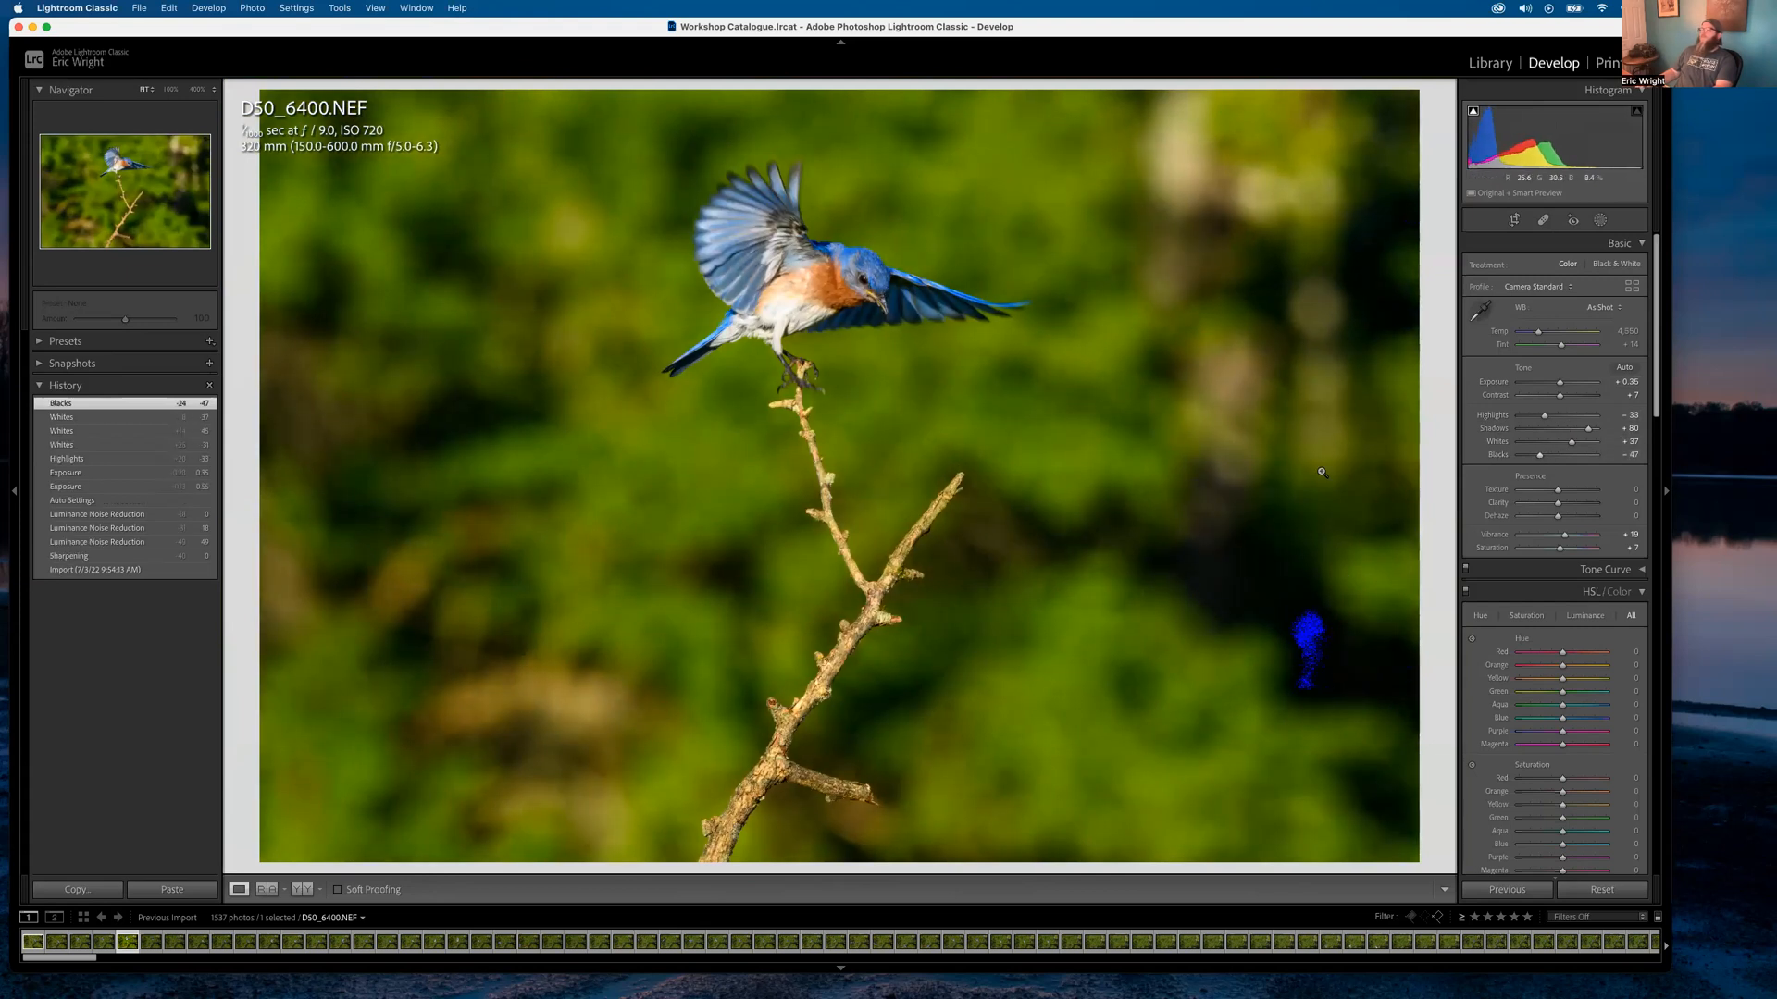
left_click_drag(1540, 459, 1516, 463)
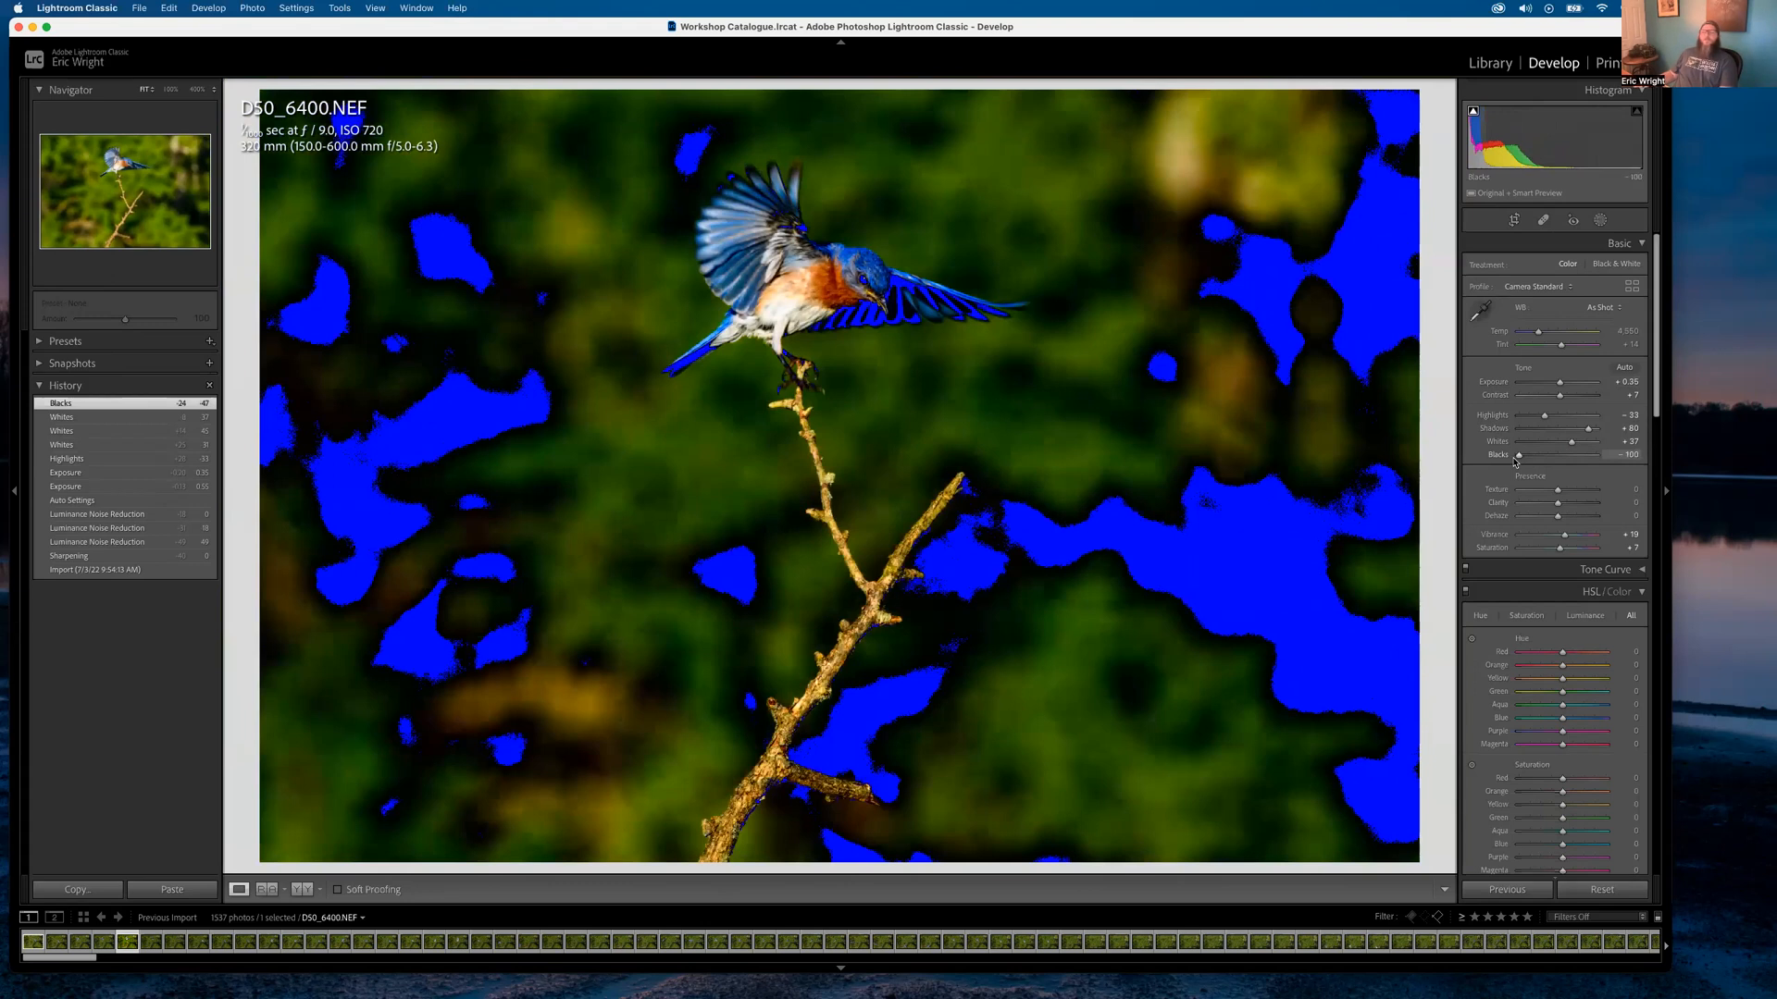
left_click_drag(1516, 462, 1554, 459)
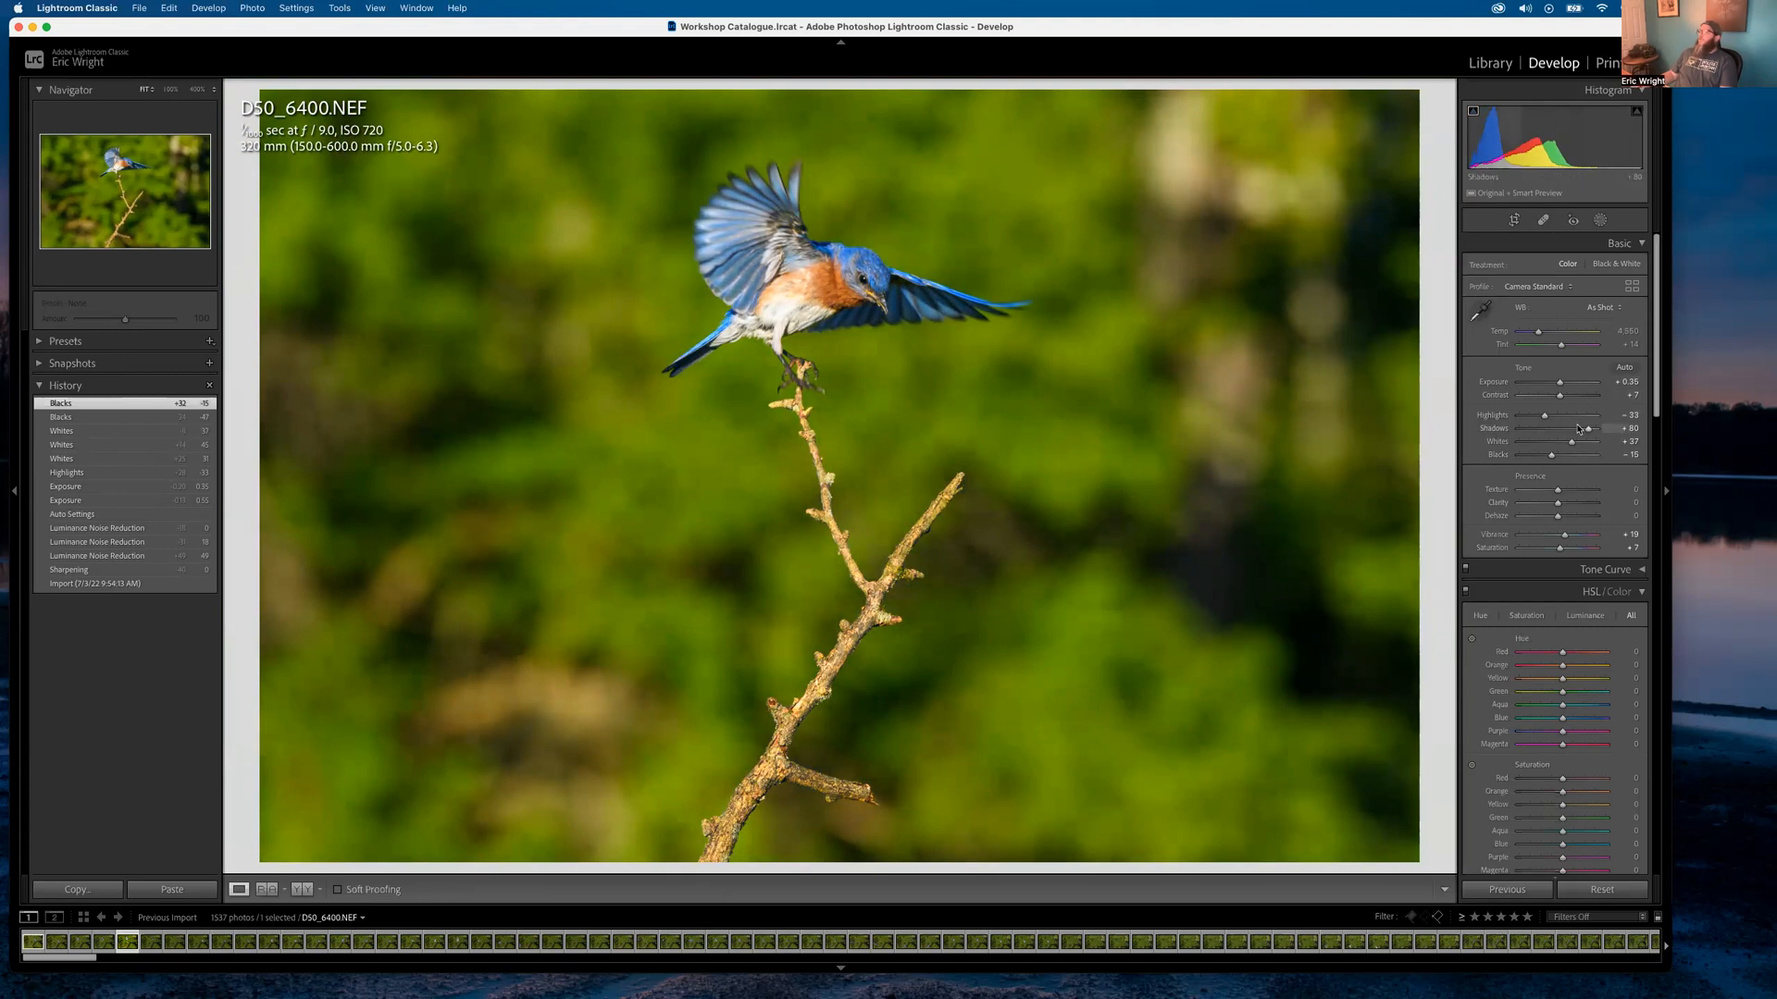
mouse_move(1590, 433)
left_mouse_down()
mouse_move(1549, 435)
mouse_move(1578, 433)
left_mouse_up()
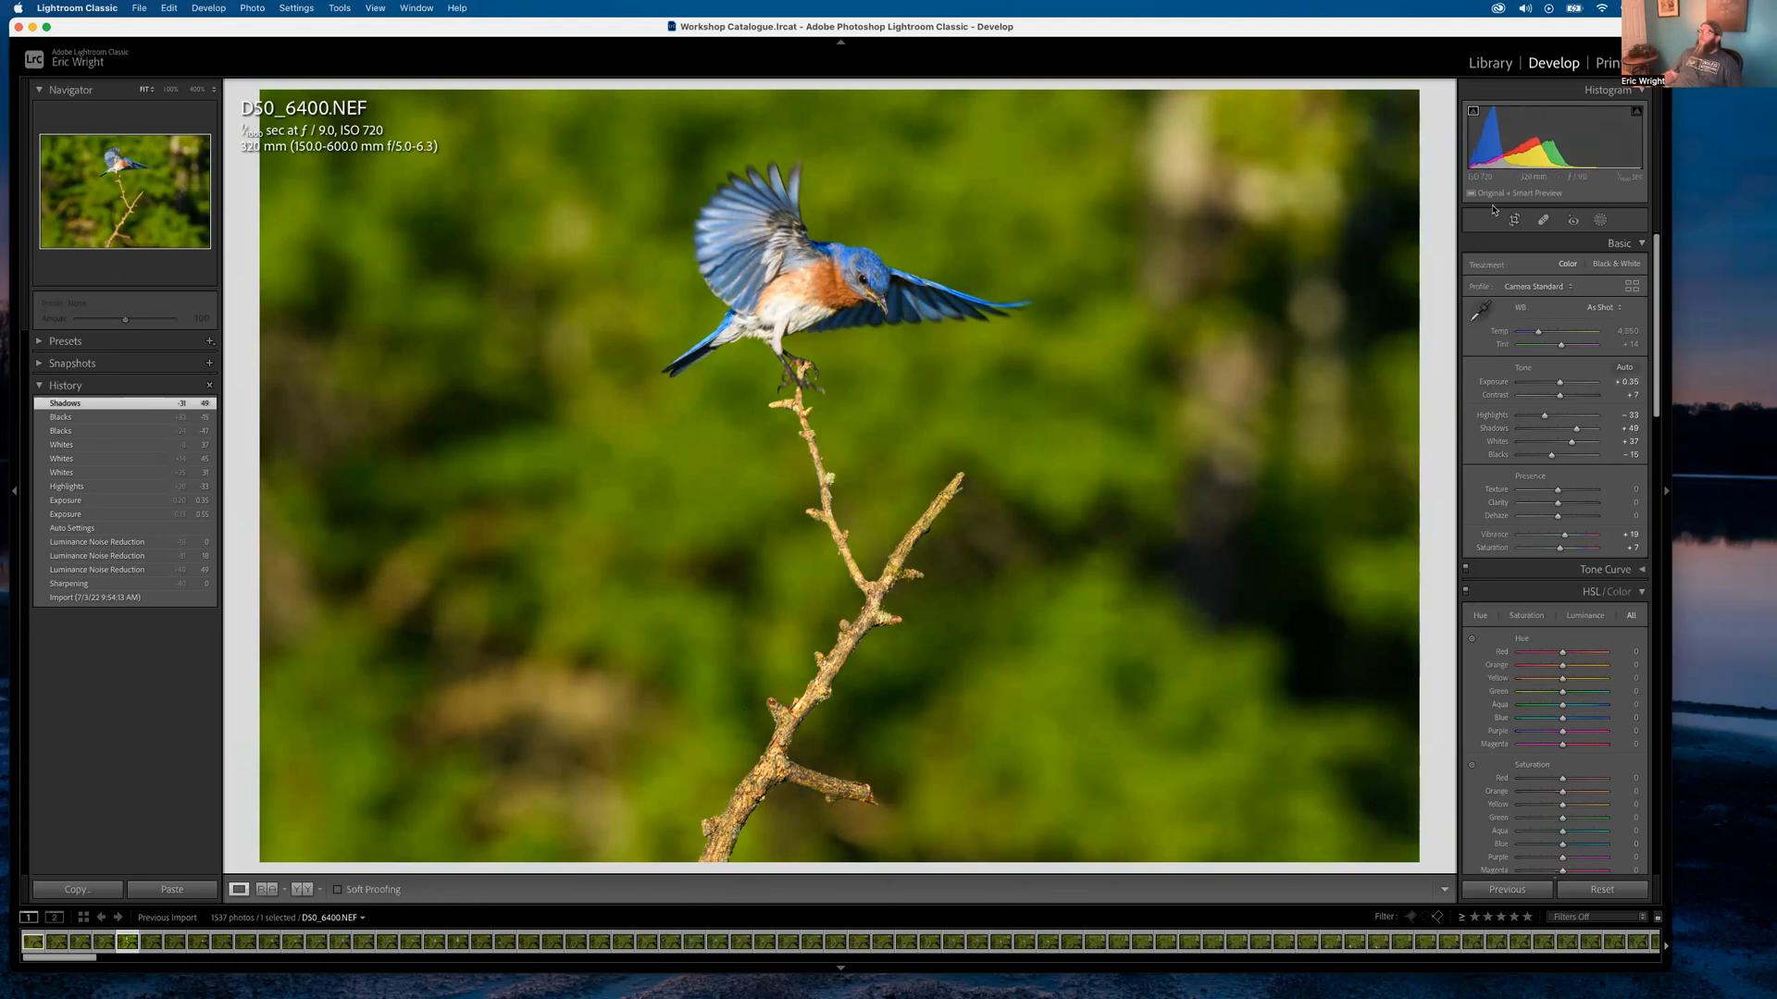
Open Masking and choose Select Subject to mask the bluebird and its branch
left_click(1599, 221)
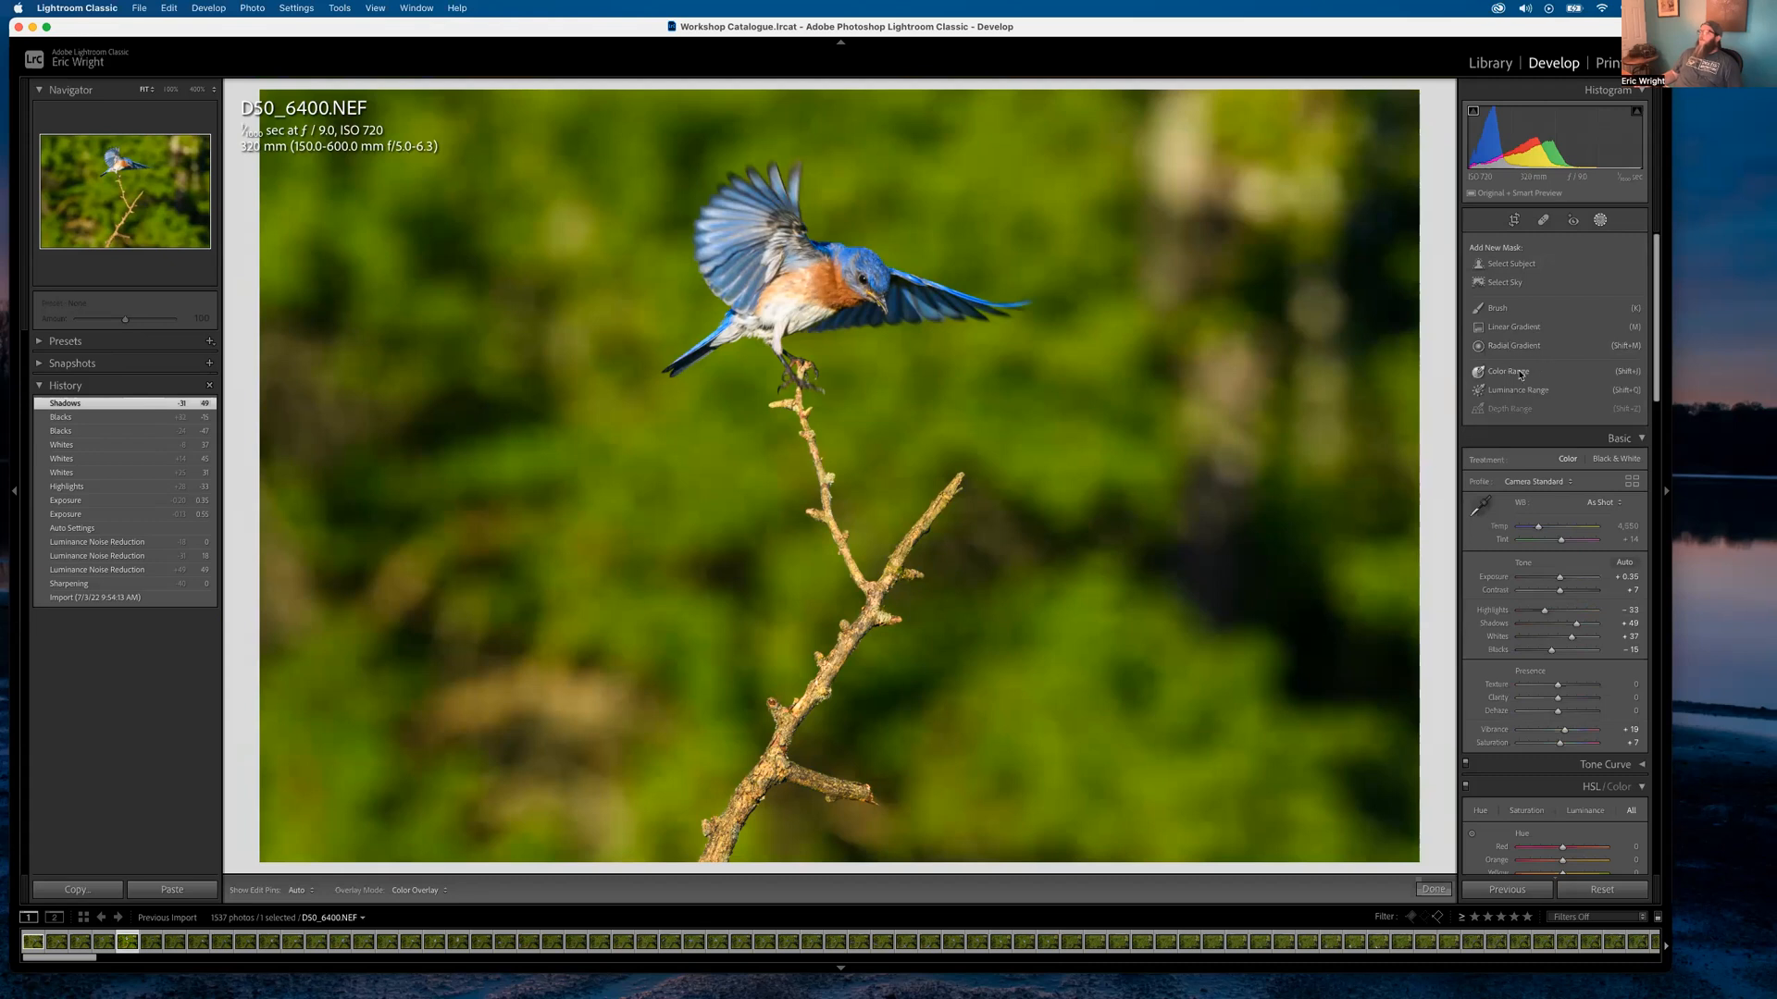
left_click(1513, 264)
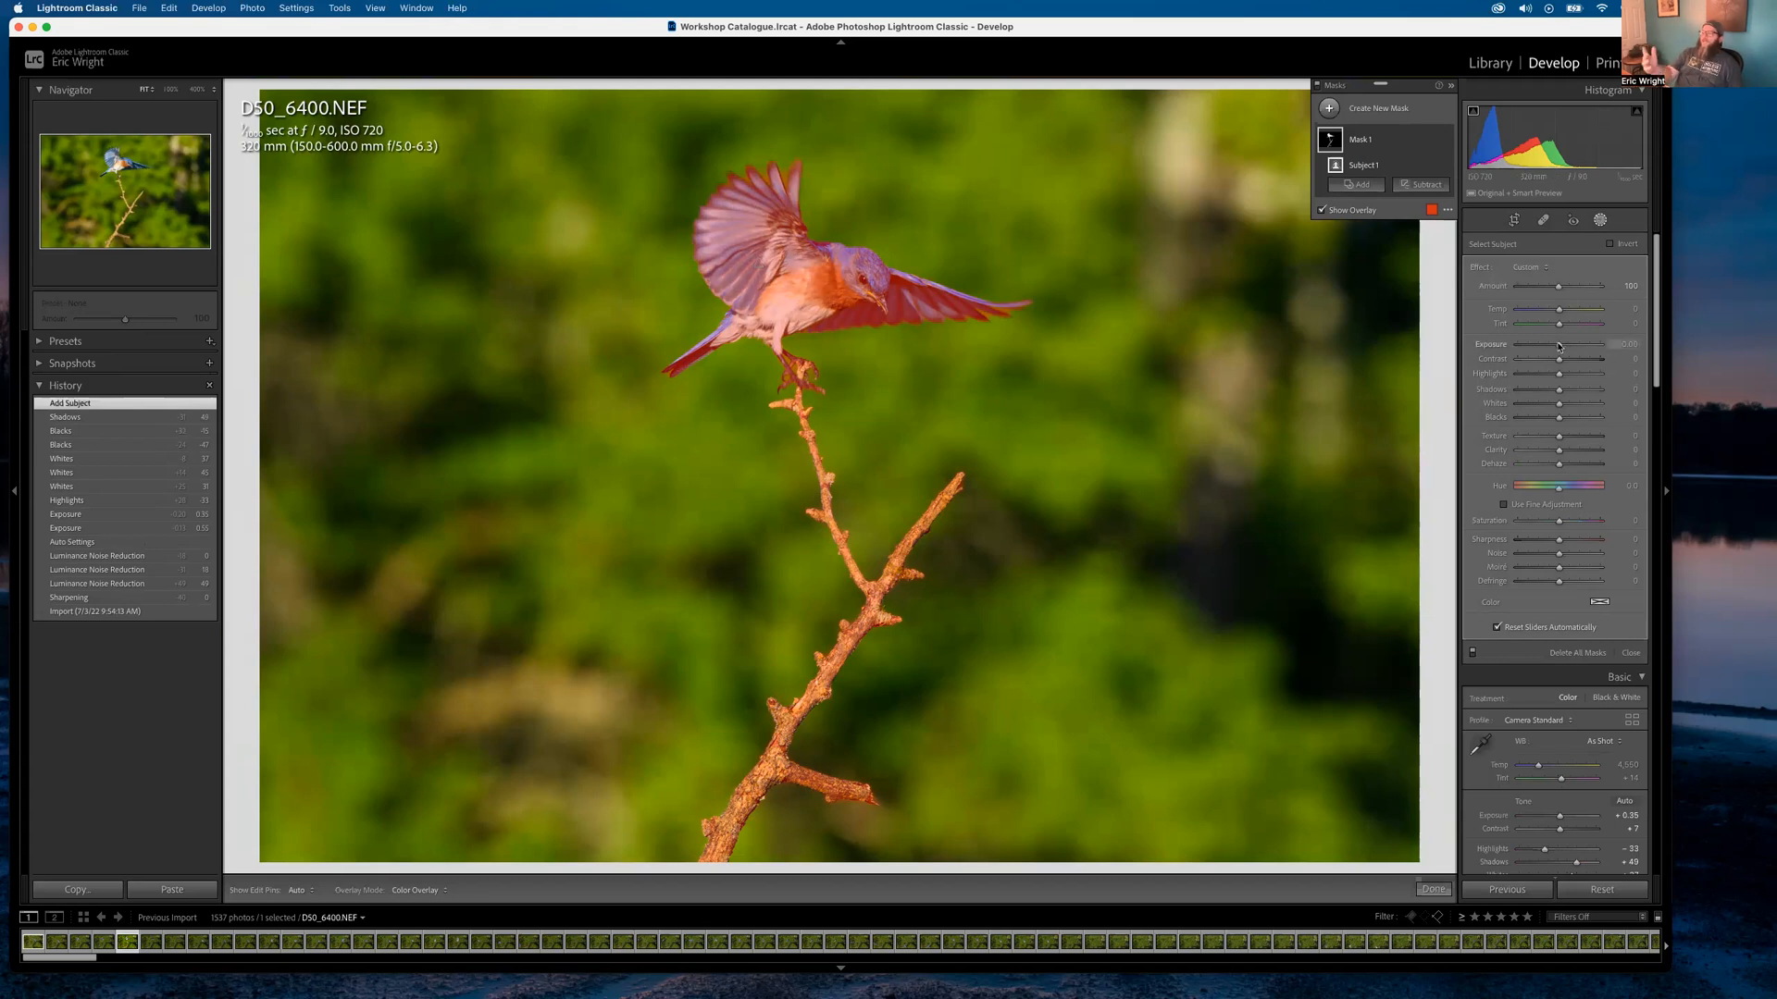
Set the bluebird Subject mask to Exposure 0.22, Contrast 8 and Clarity 19
key("o")
key("o")
key("o")
key("o")
key("o")
key("o")
key("o")
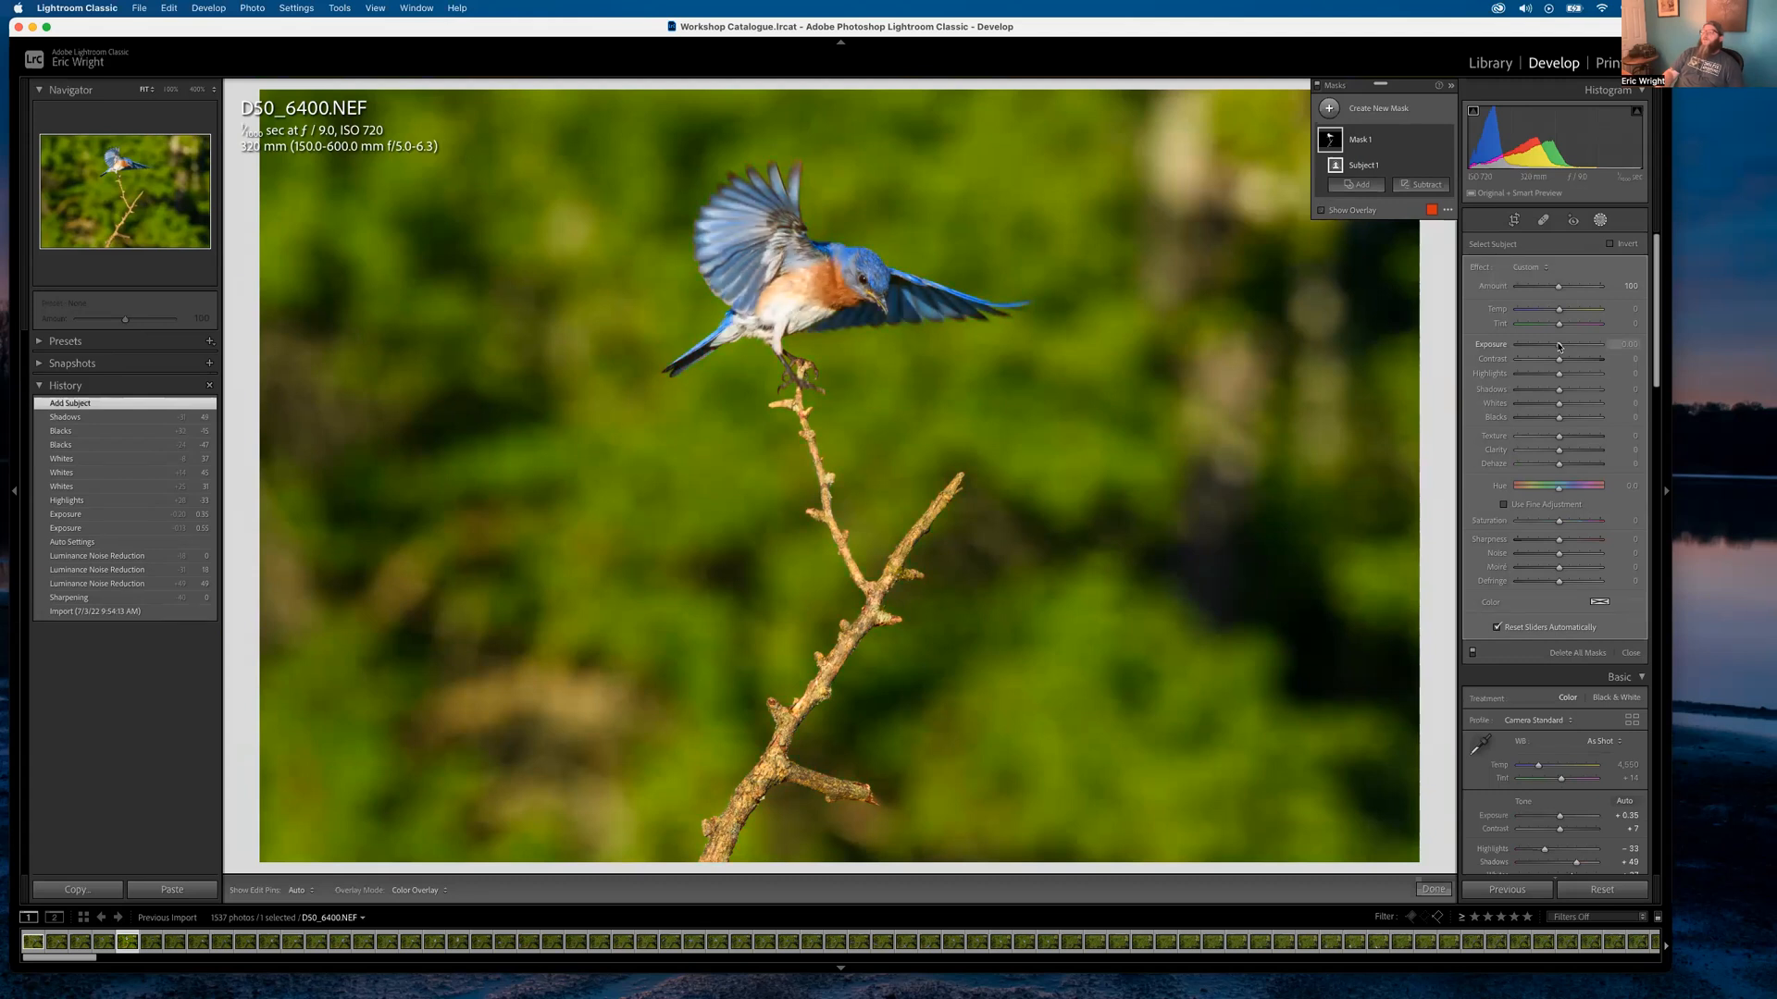
key("o")
key("o")
left_click_drag(1559, 346, 1594, 349)
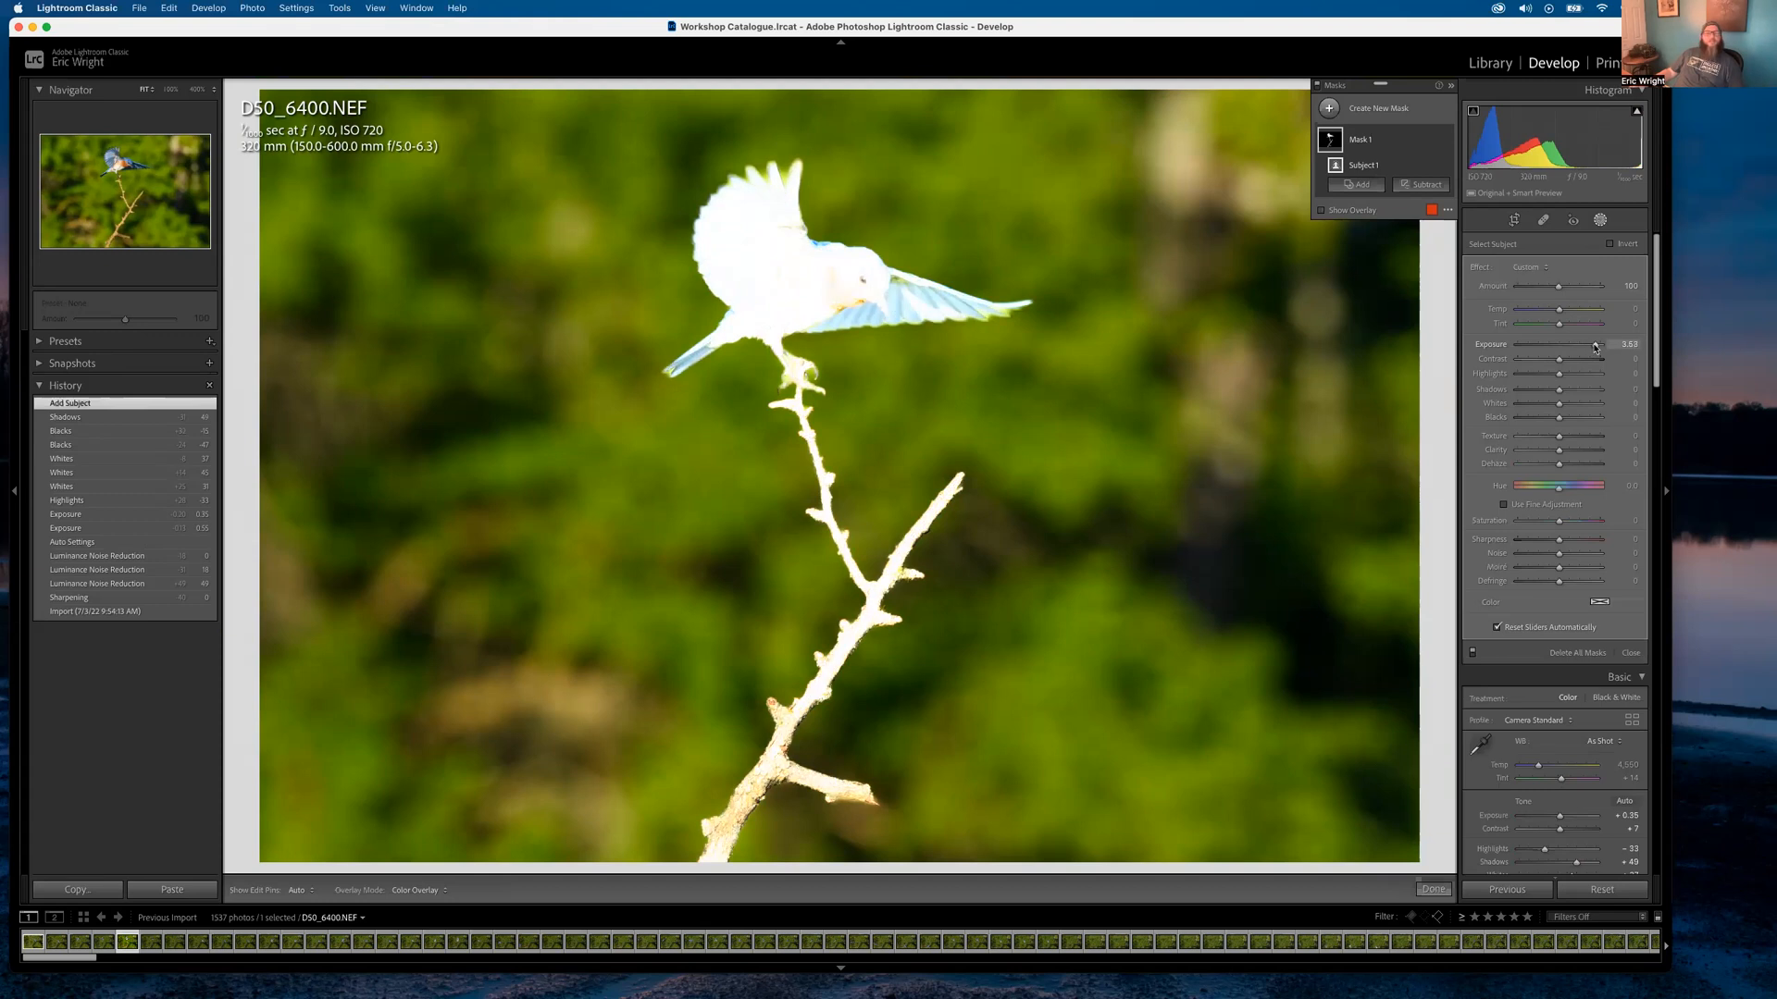
mouse_move(1595, 348)
left_mouse_down()
mouse_move(1516, 345)
mouse_move(1562, 349)
left_mouse_up()
left_click_drag(1560, 359, 1562, 359)
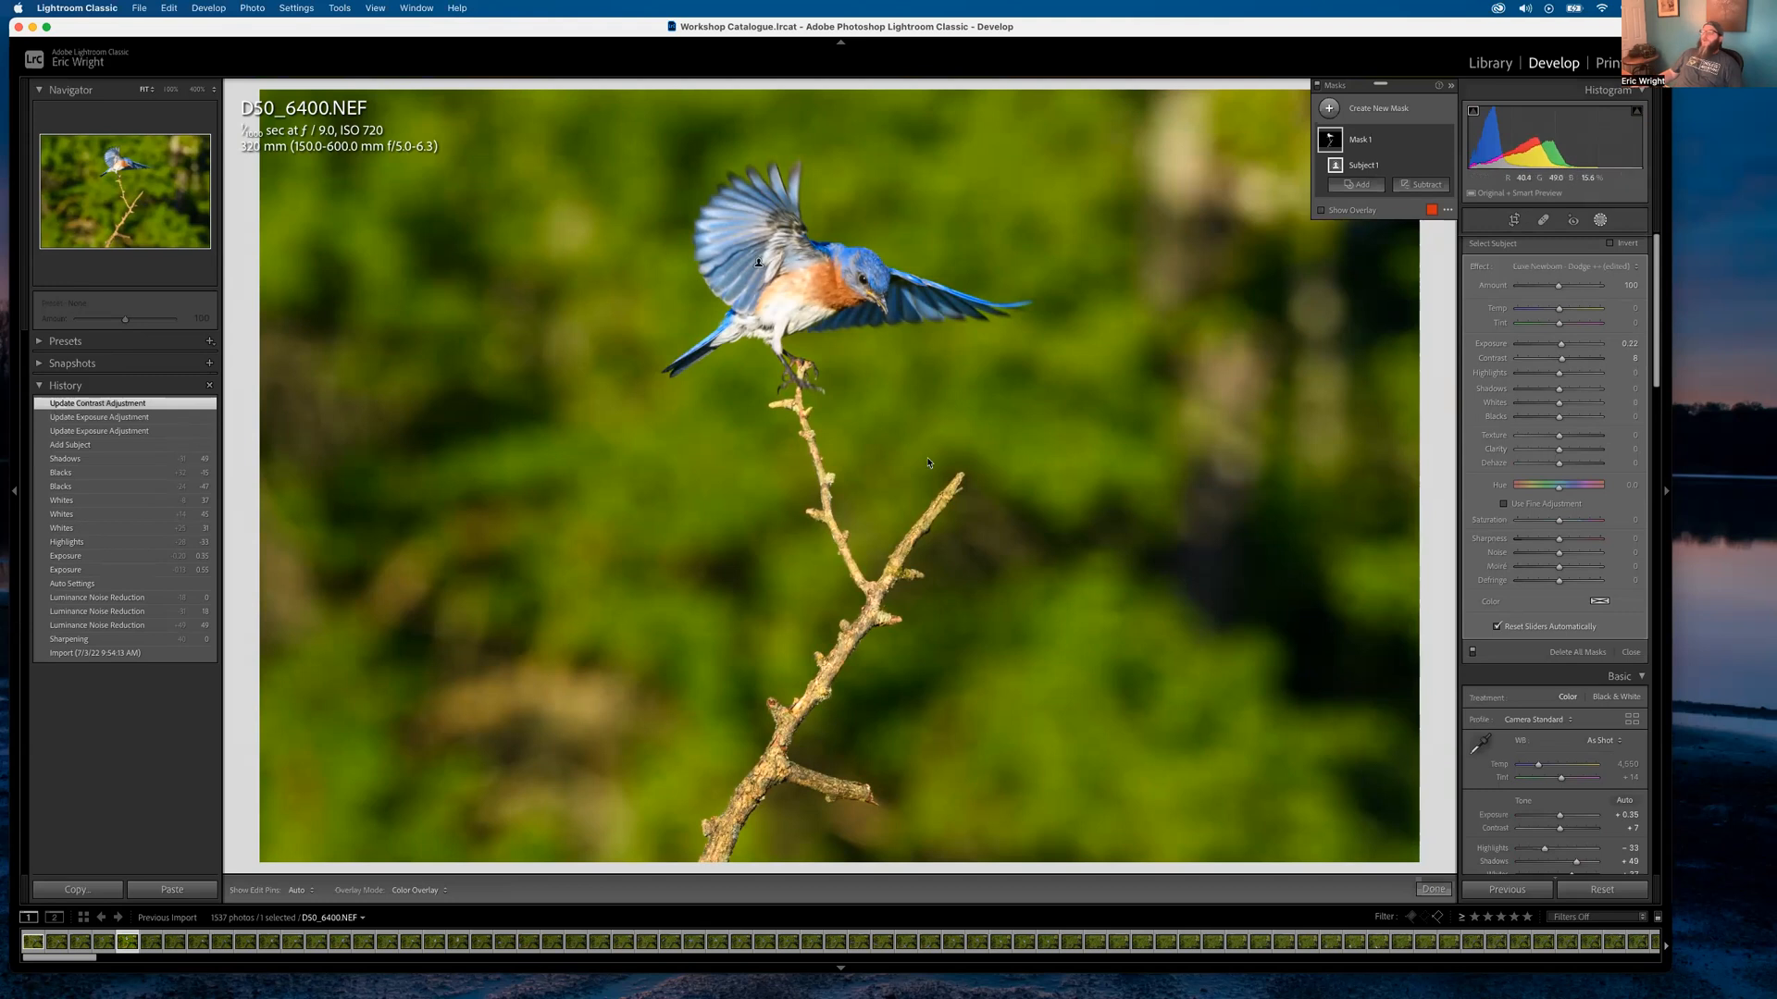
left_click_drag(1563, 441, 1567, 451)
Inspect the feathers at 400% and set the mask's Texture 13, Clarity 17 and Dehaze 13
double_click(1559, 437)
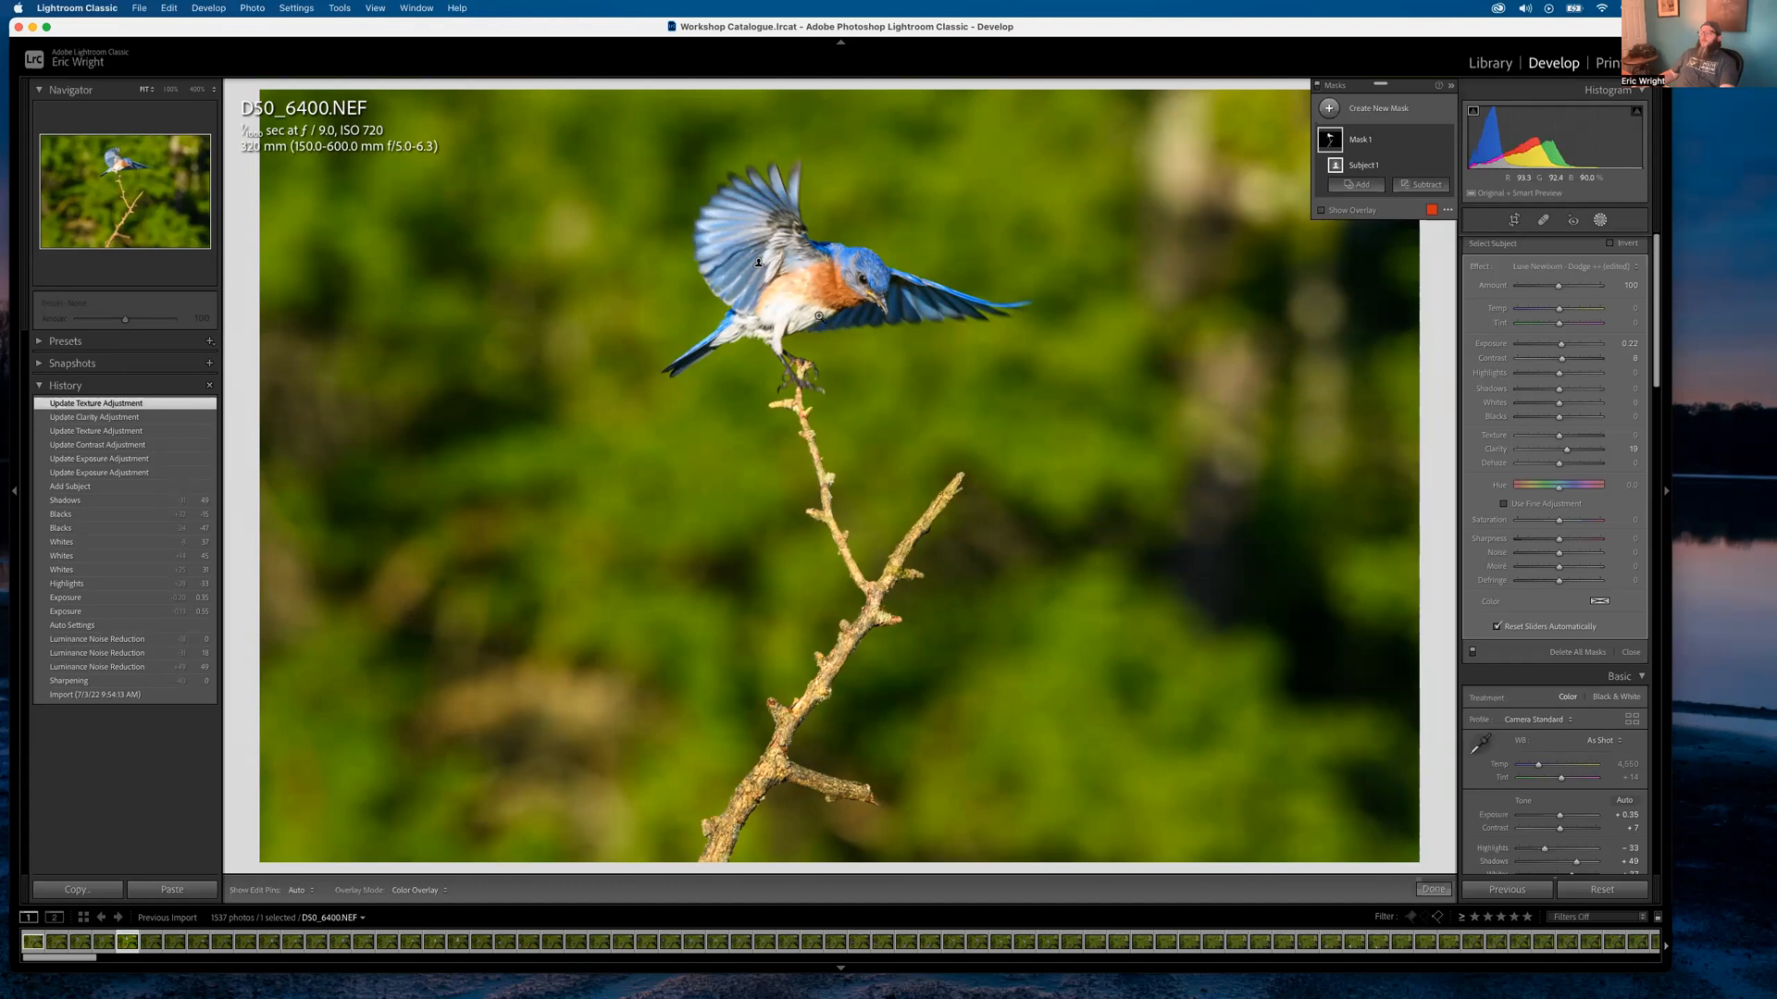
left_click_drag(824, 311, 1400, 737)
left_click_drag(1023, 517, 1315, 804)
double_click(1495, 450)
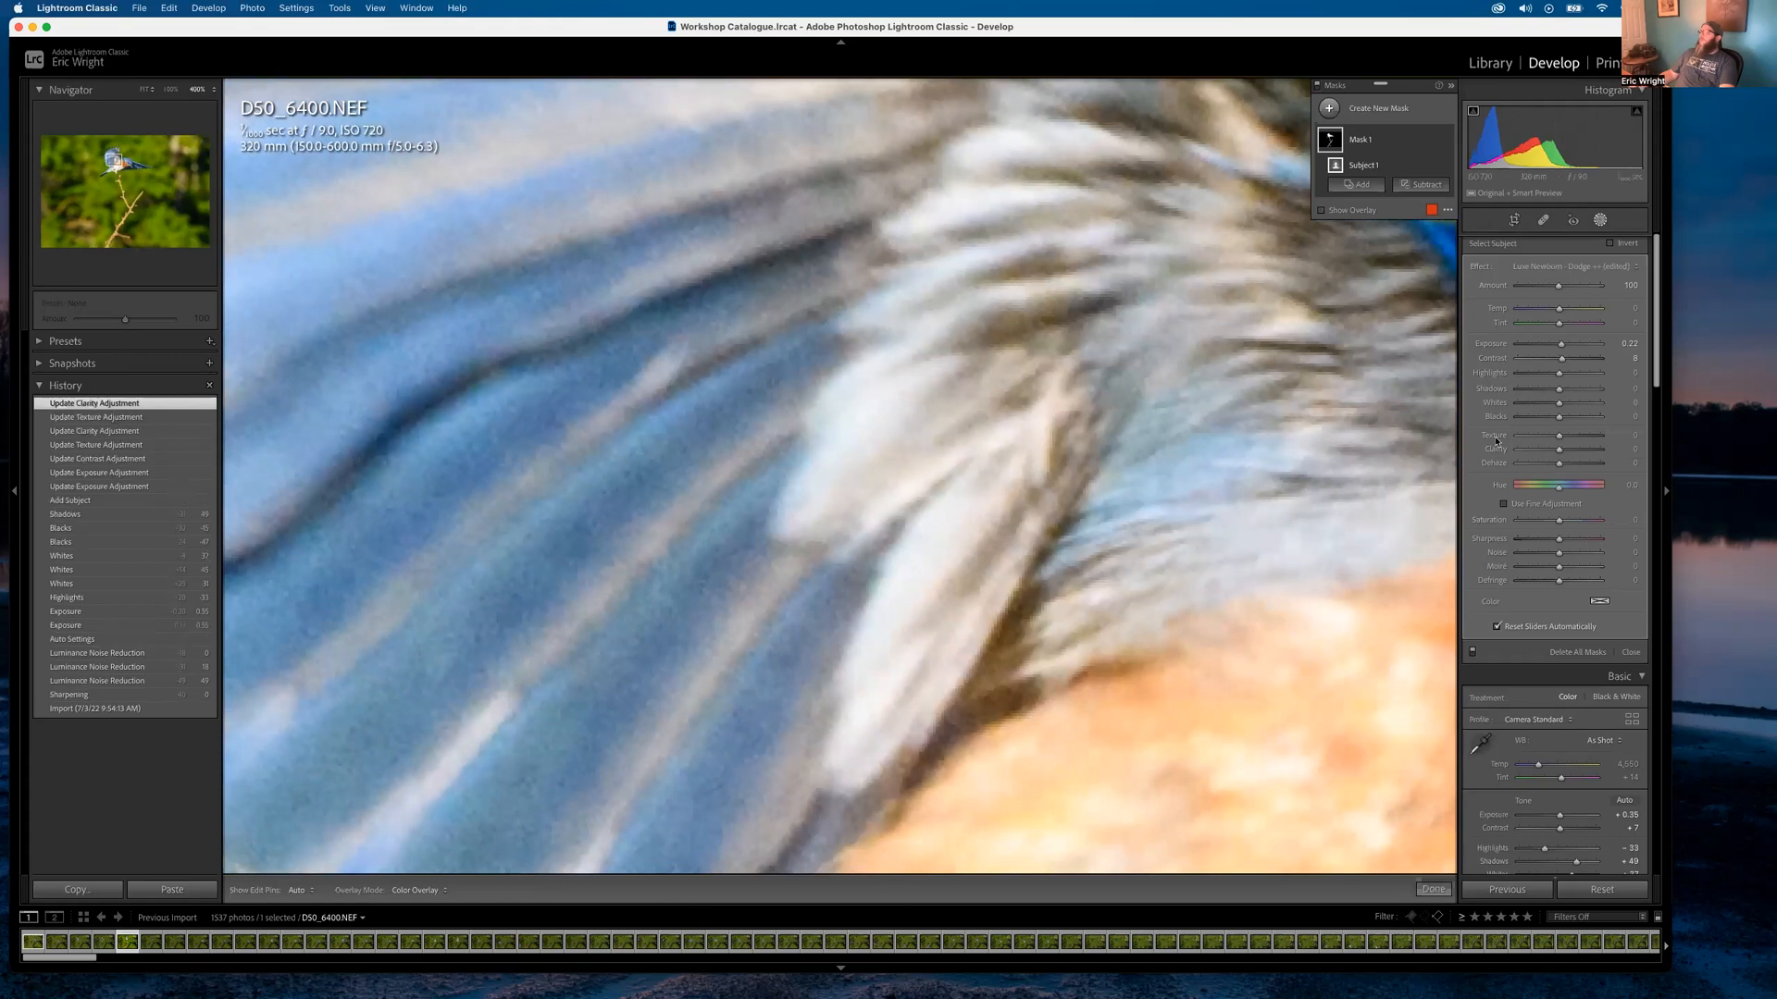
left_click_drag(1002, 371, 653, 483)
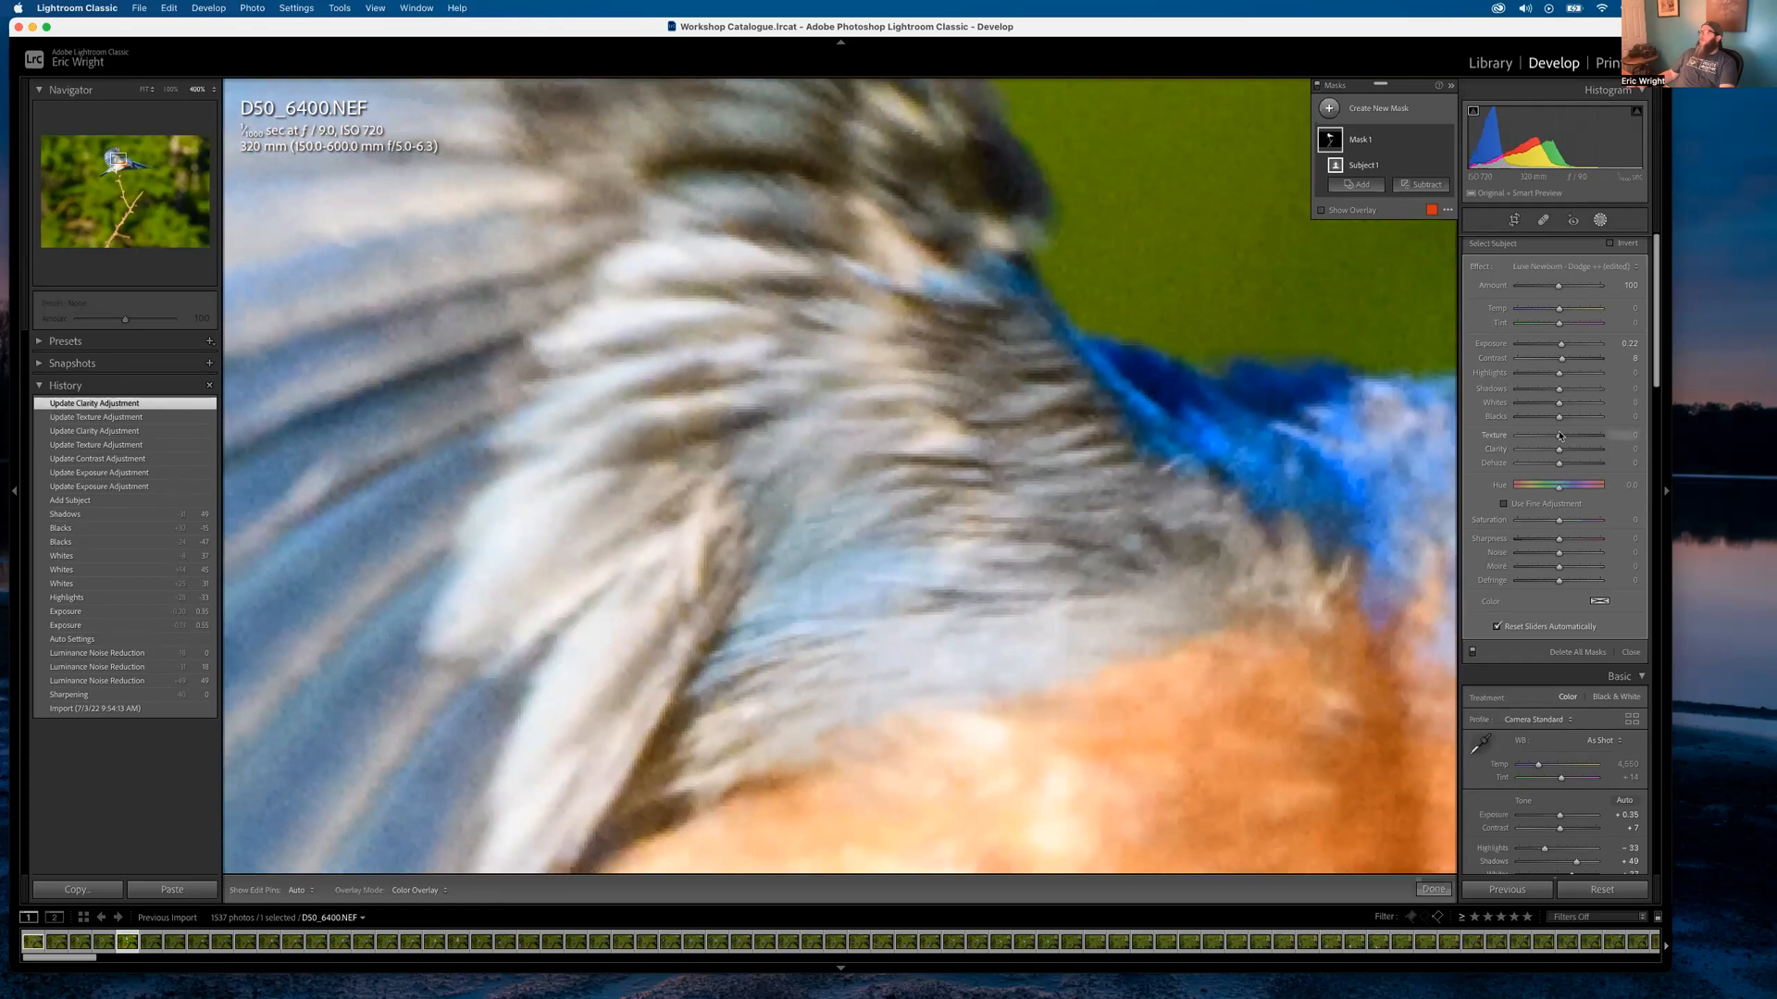
mouse_move(1572, 436)
left_mouse_down()
mouse_move(1587, 436)
mouse_move(1555, 437)
mouse_move(1560, 451)
mouse_move(1594, 452)
mouse_move(1564, 463)
left_mouse_up()
key("z")
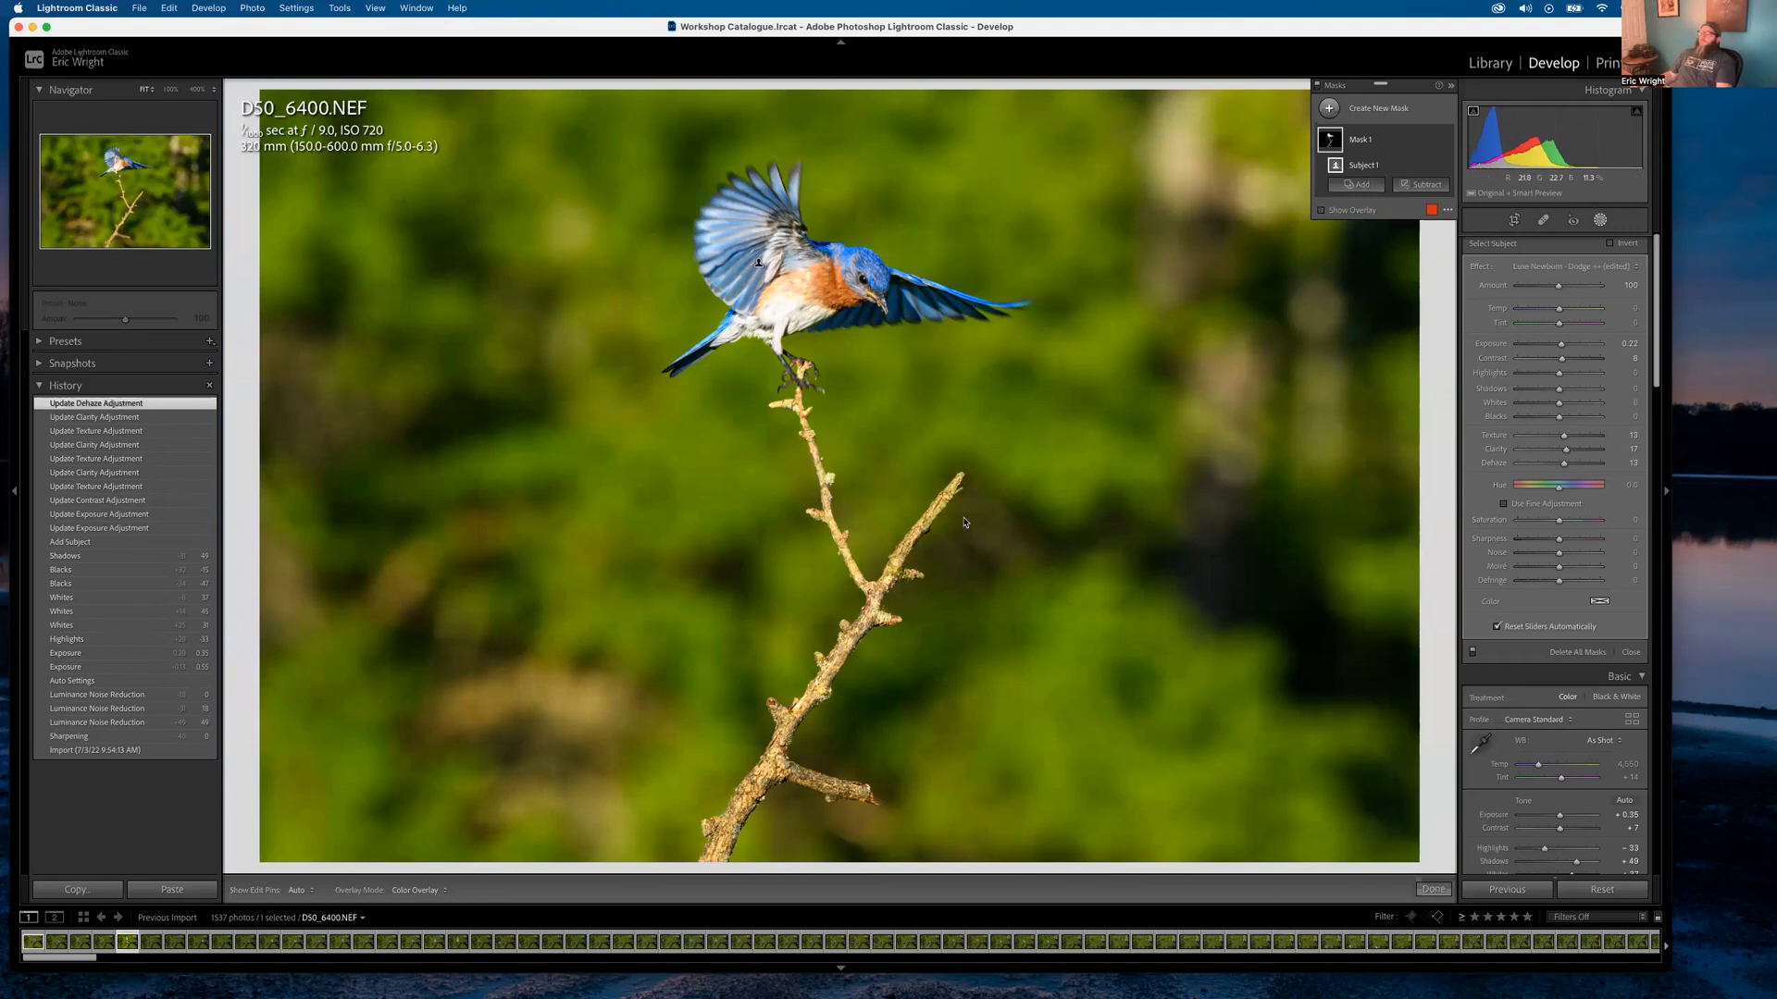
left_click(723, 463)
left_click_drag(725, 456, 426, 592)
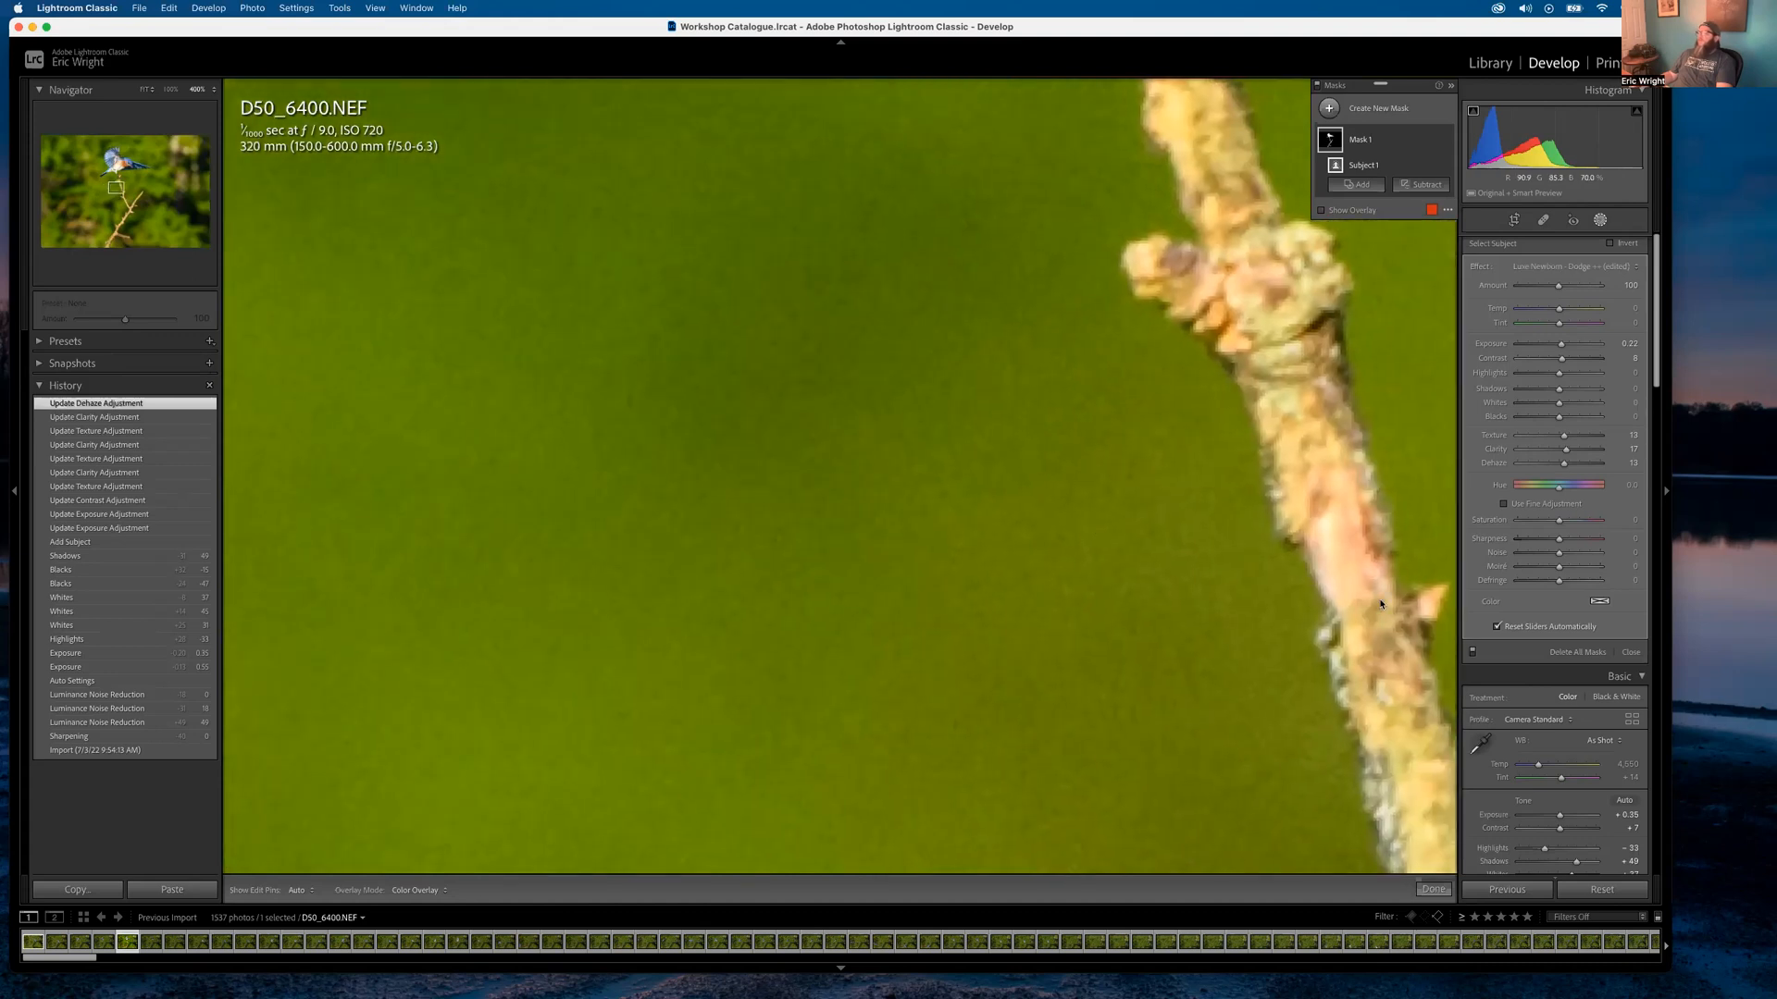
scroll(1486, 684, "down", 1)
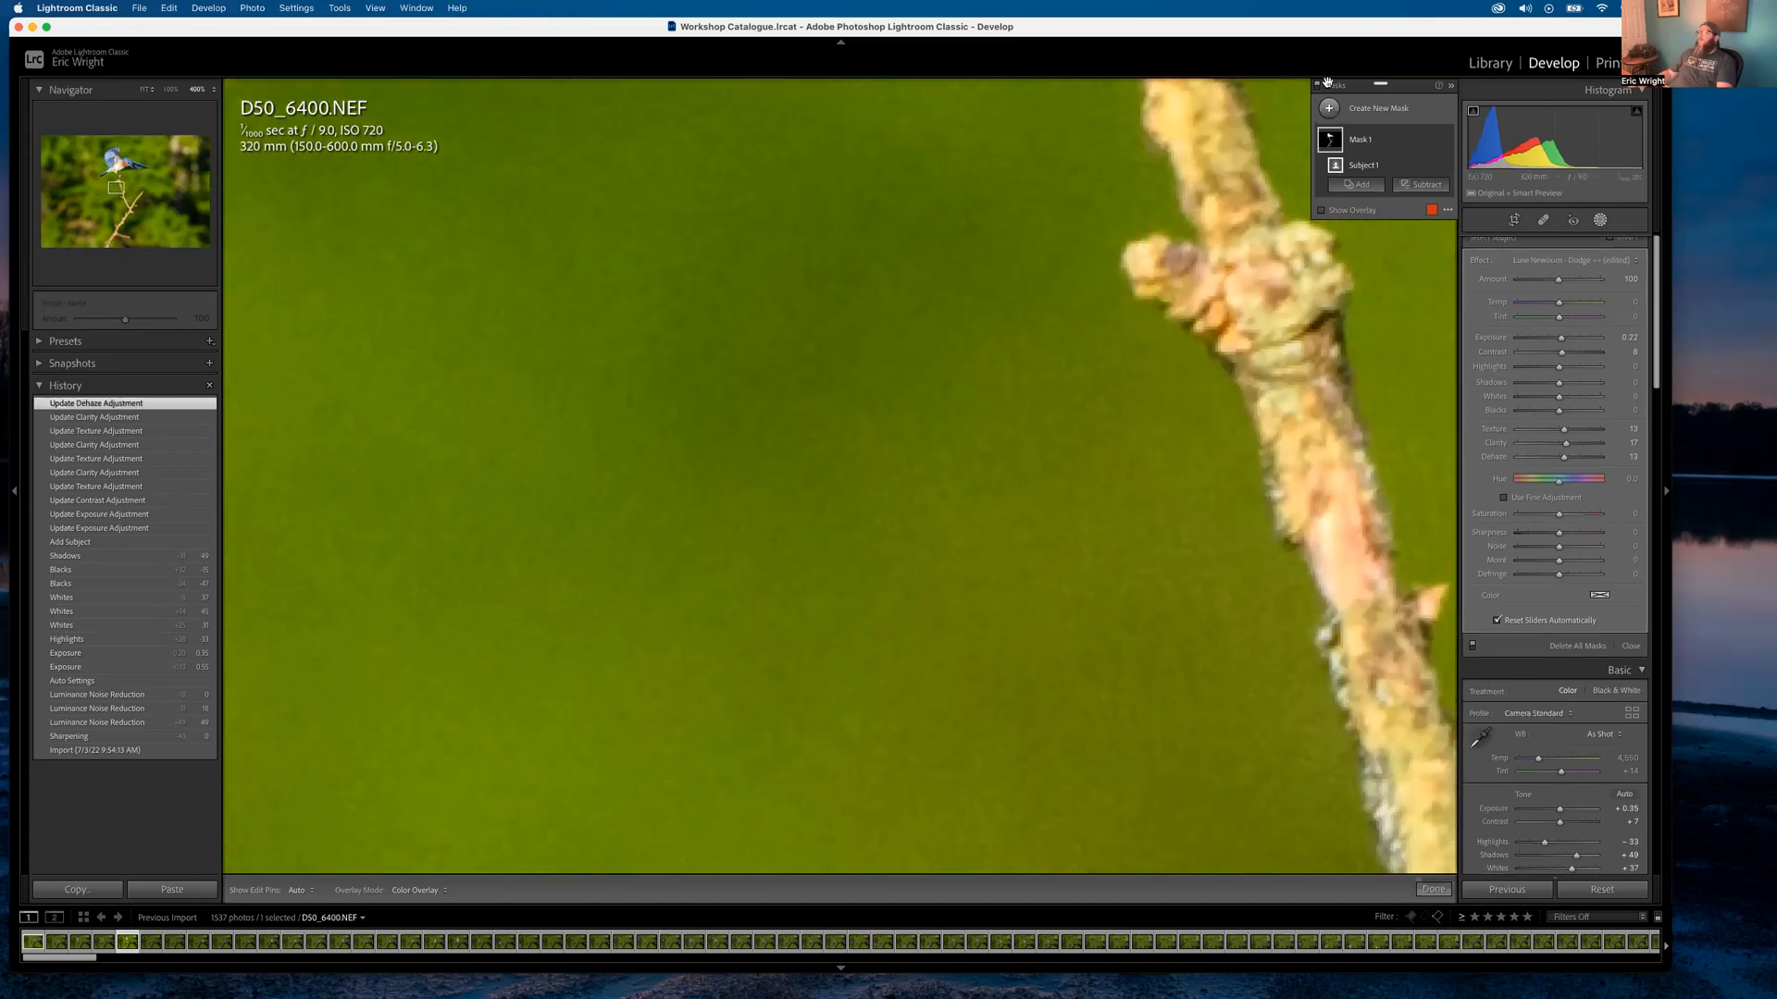
Close mask editing and set Detail Luminance noise reduction to 44
left_click(1431, 889)
scroll(1568, 585, "down", 10)
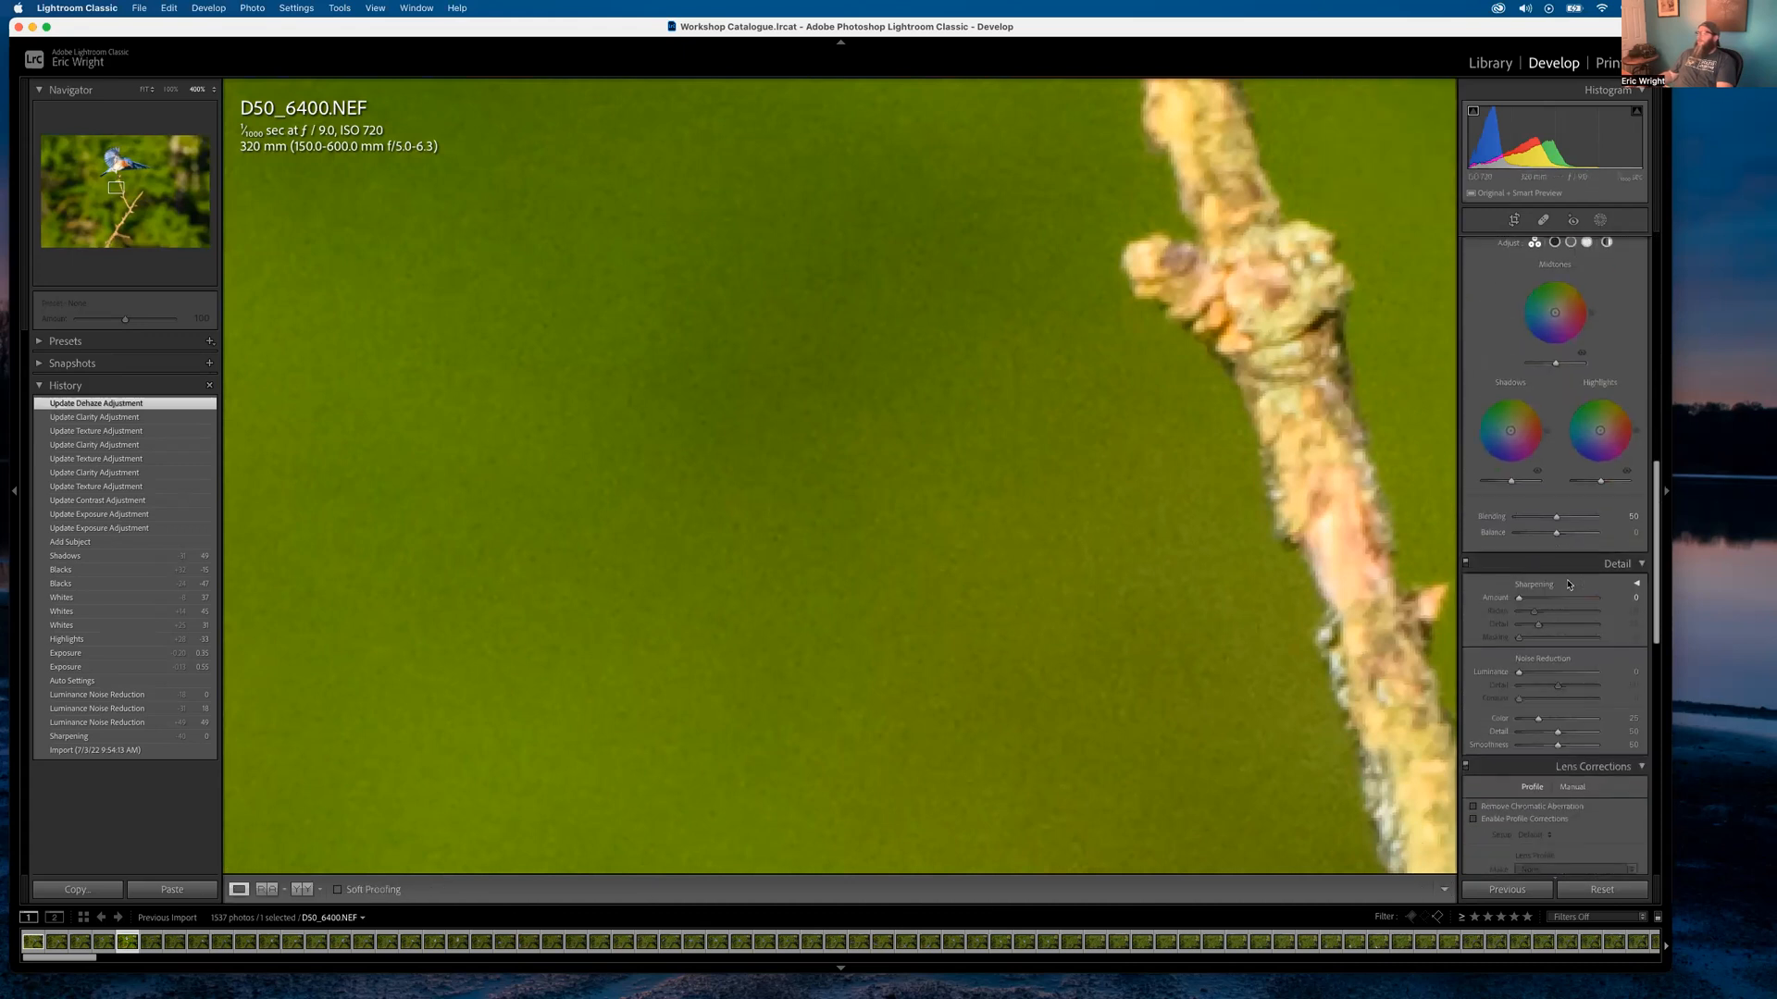
left_click_drag(1518, 662, 1554, 663)
left_click(758, 286)
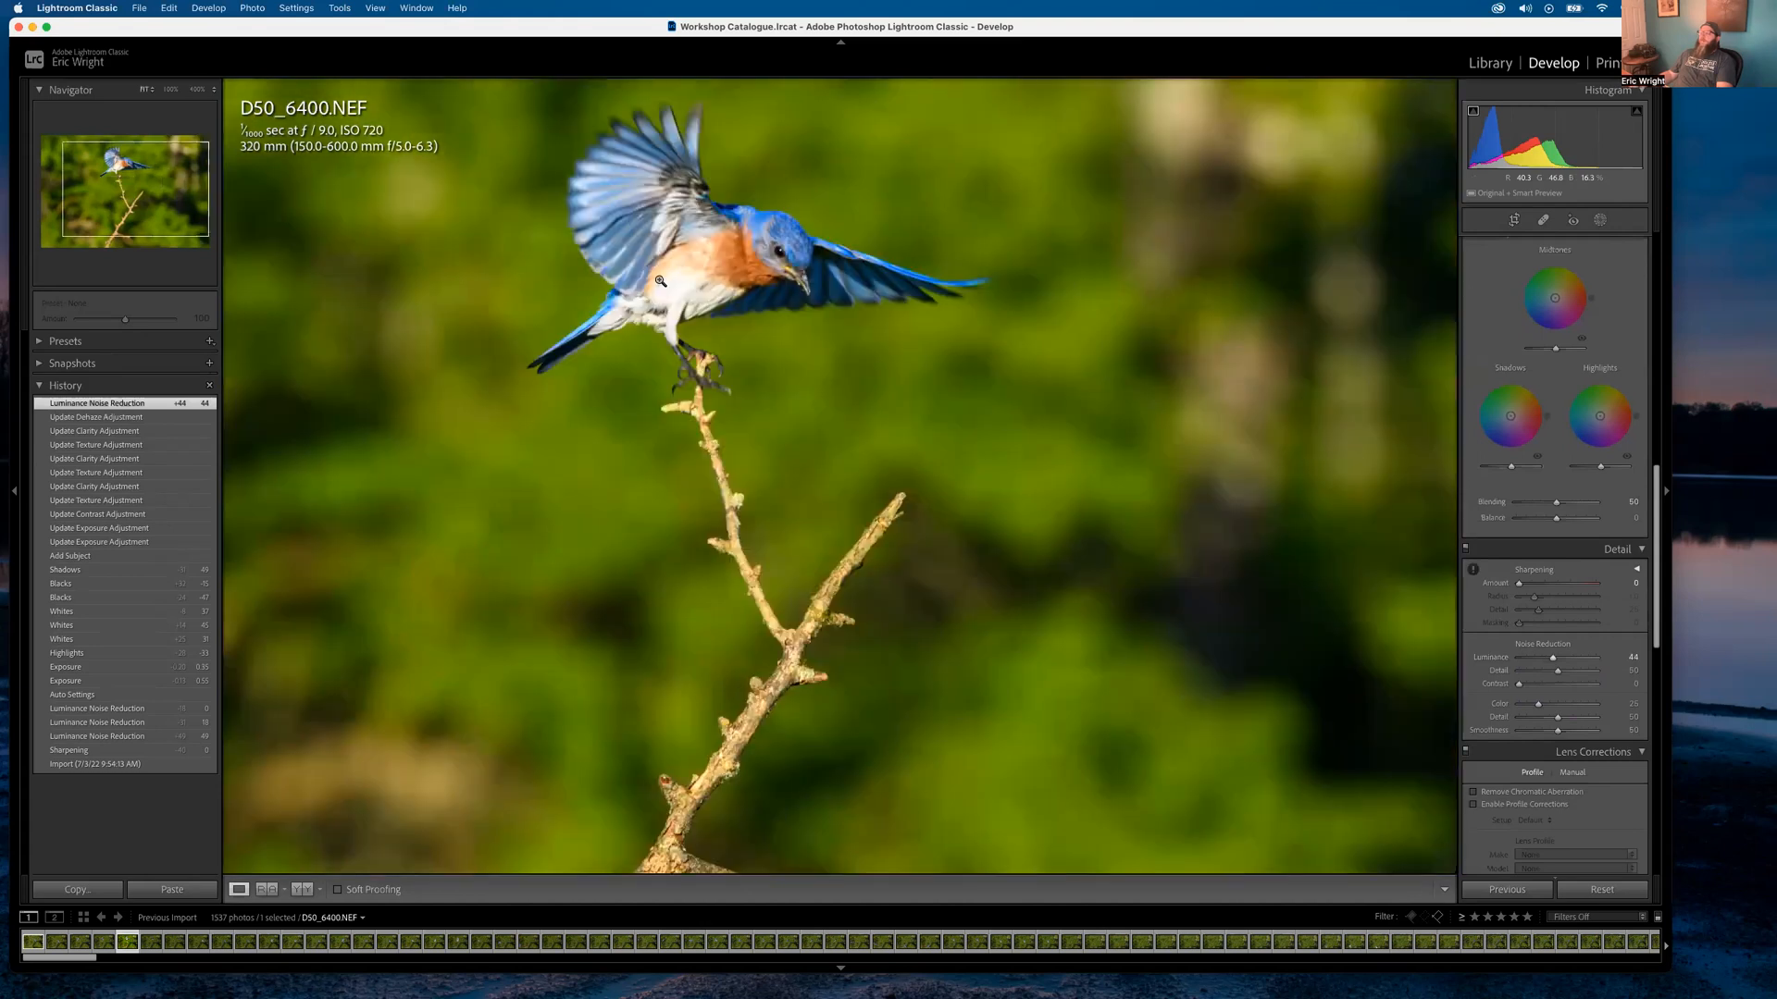
Zoom in on the bird's shoulder and back out to check the grain
left_click(743, 233)
left_click(746, 231)
left_click(817, 233)
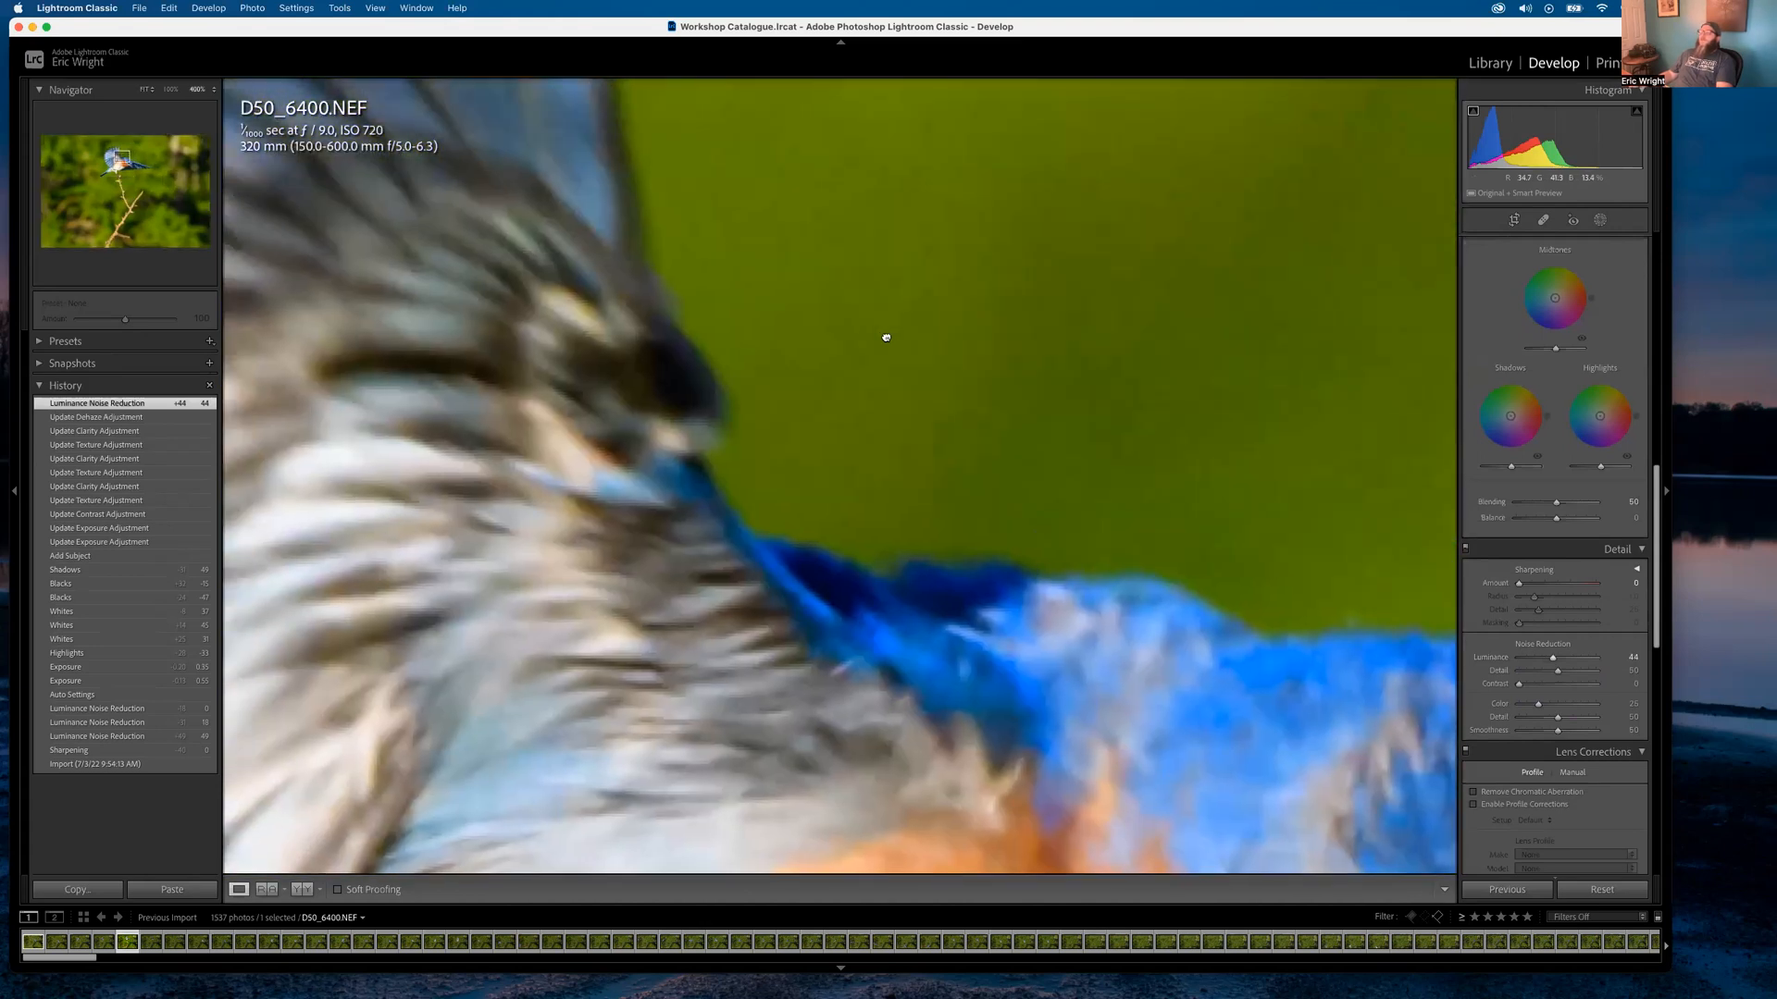
left_click(886, 337)
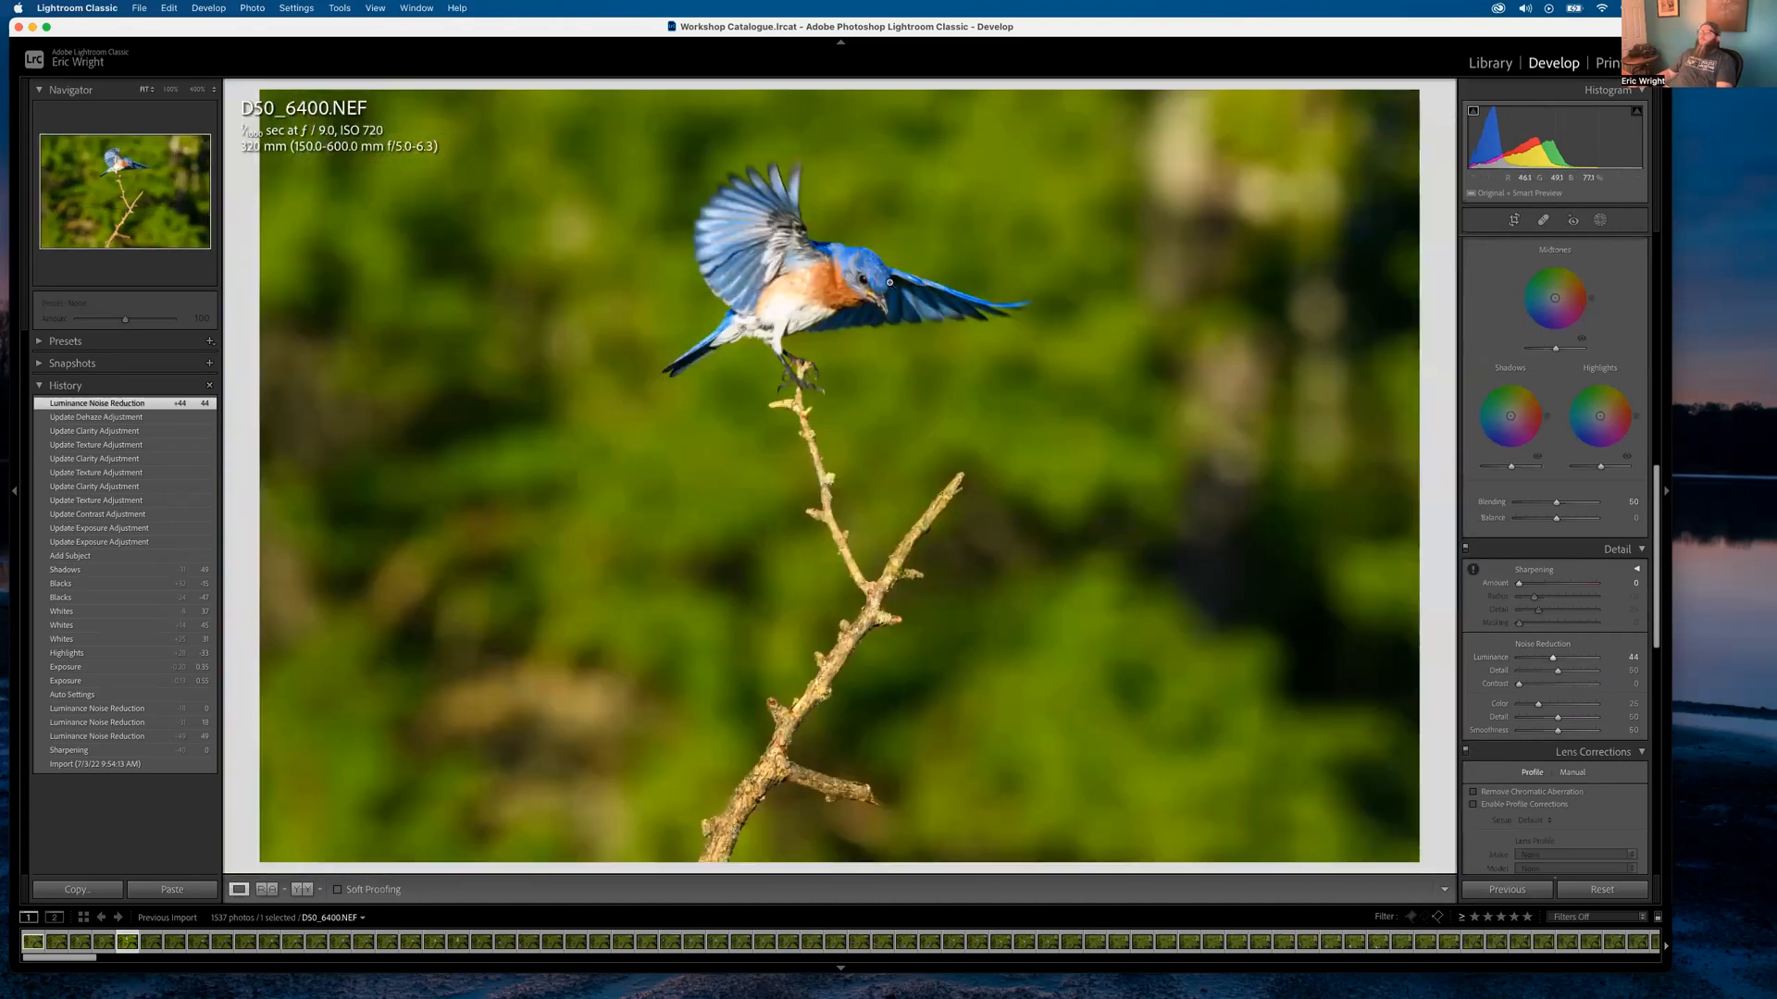
Add a new brush mask and paint it over the bluebird's eye at close zoom
left_click(1601, 221)
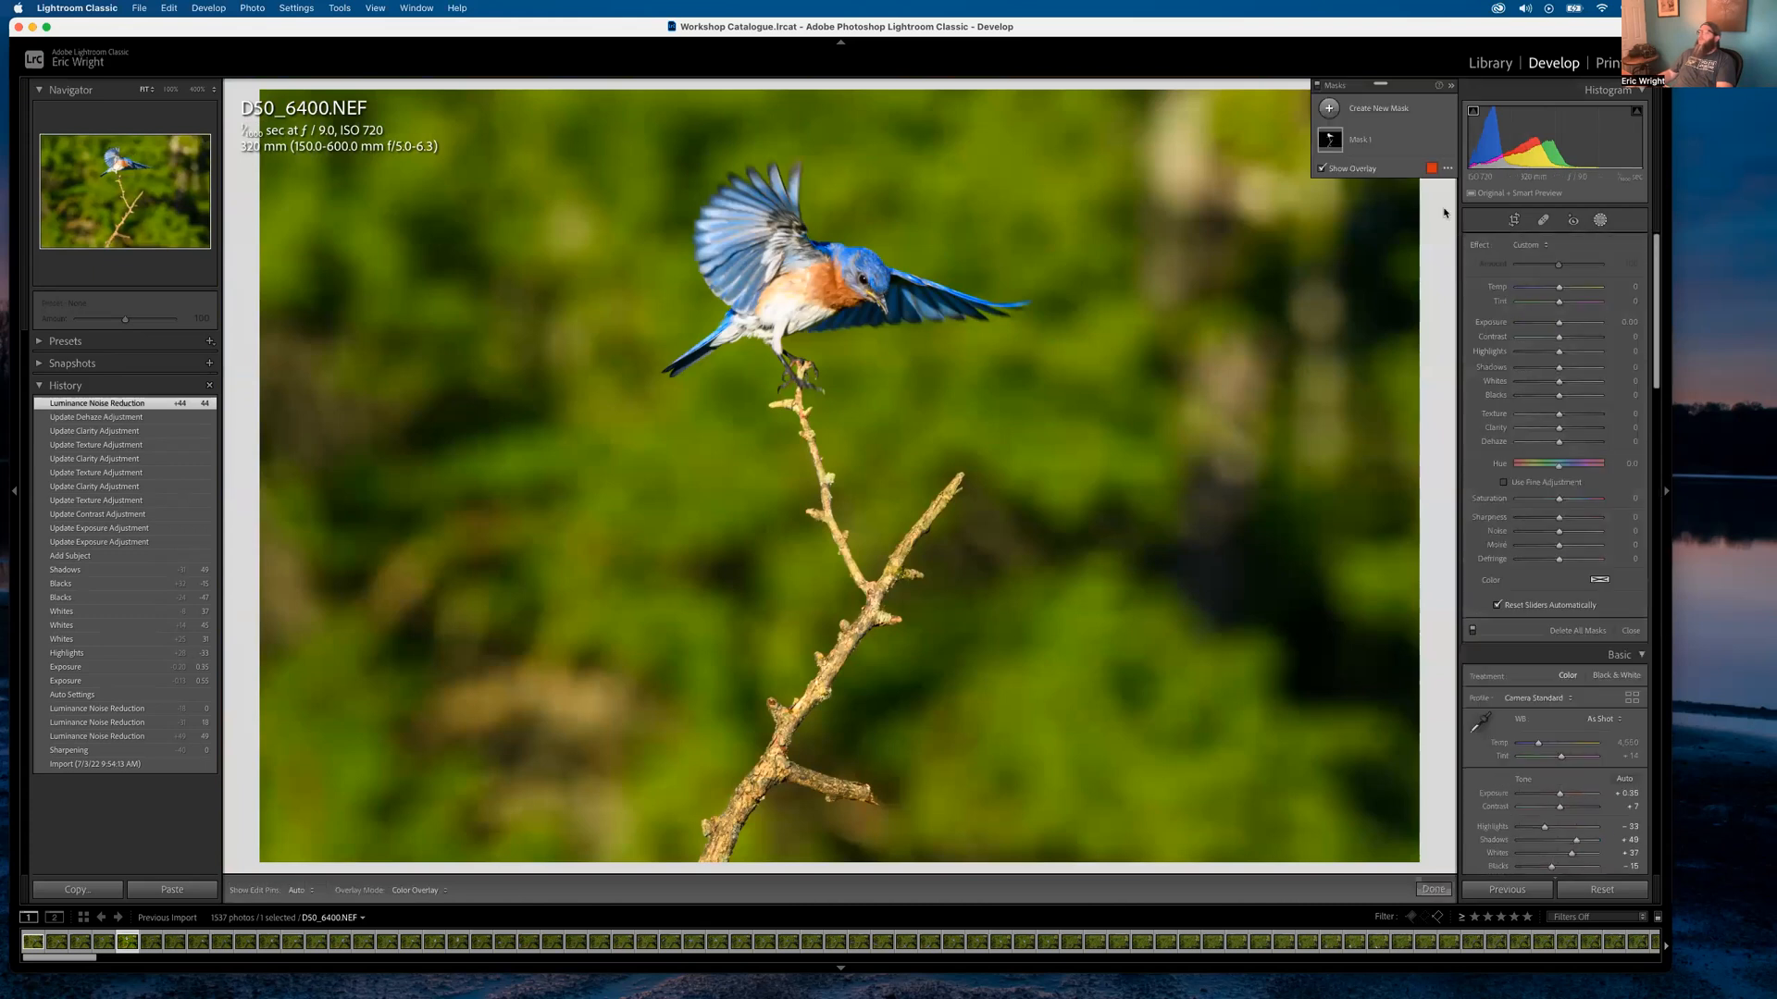
key("k")
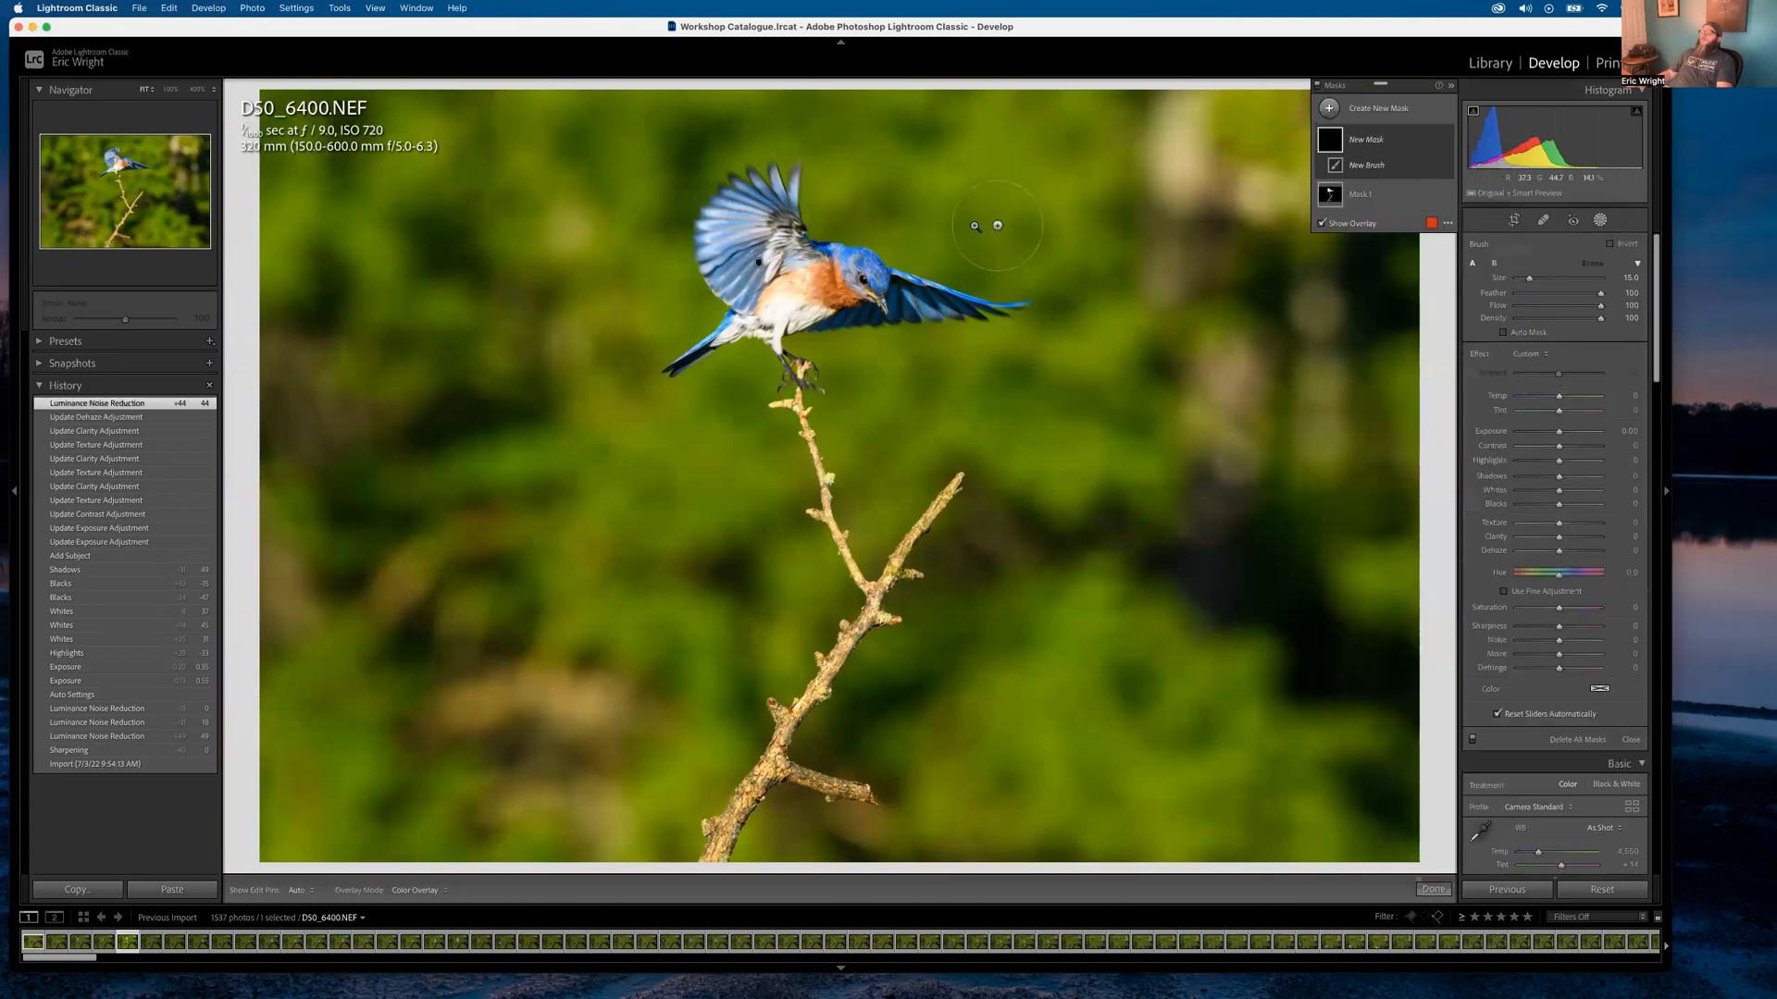
left_click(857, 265)
mouse_move(930, 345)
left_mouse_down()
mouse_move(881, 309)
mouse_move(830, 393)
mouse_move(870, 439)
left_mouse_up()
key("h")
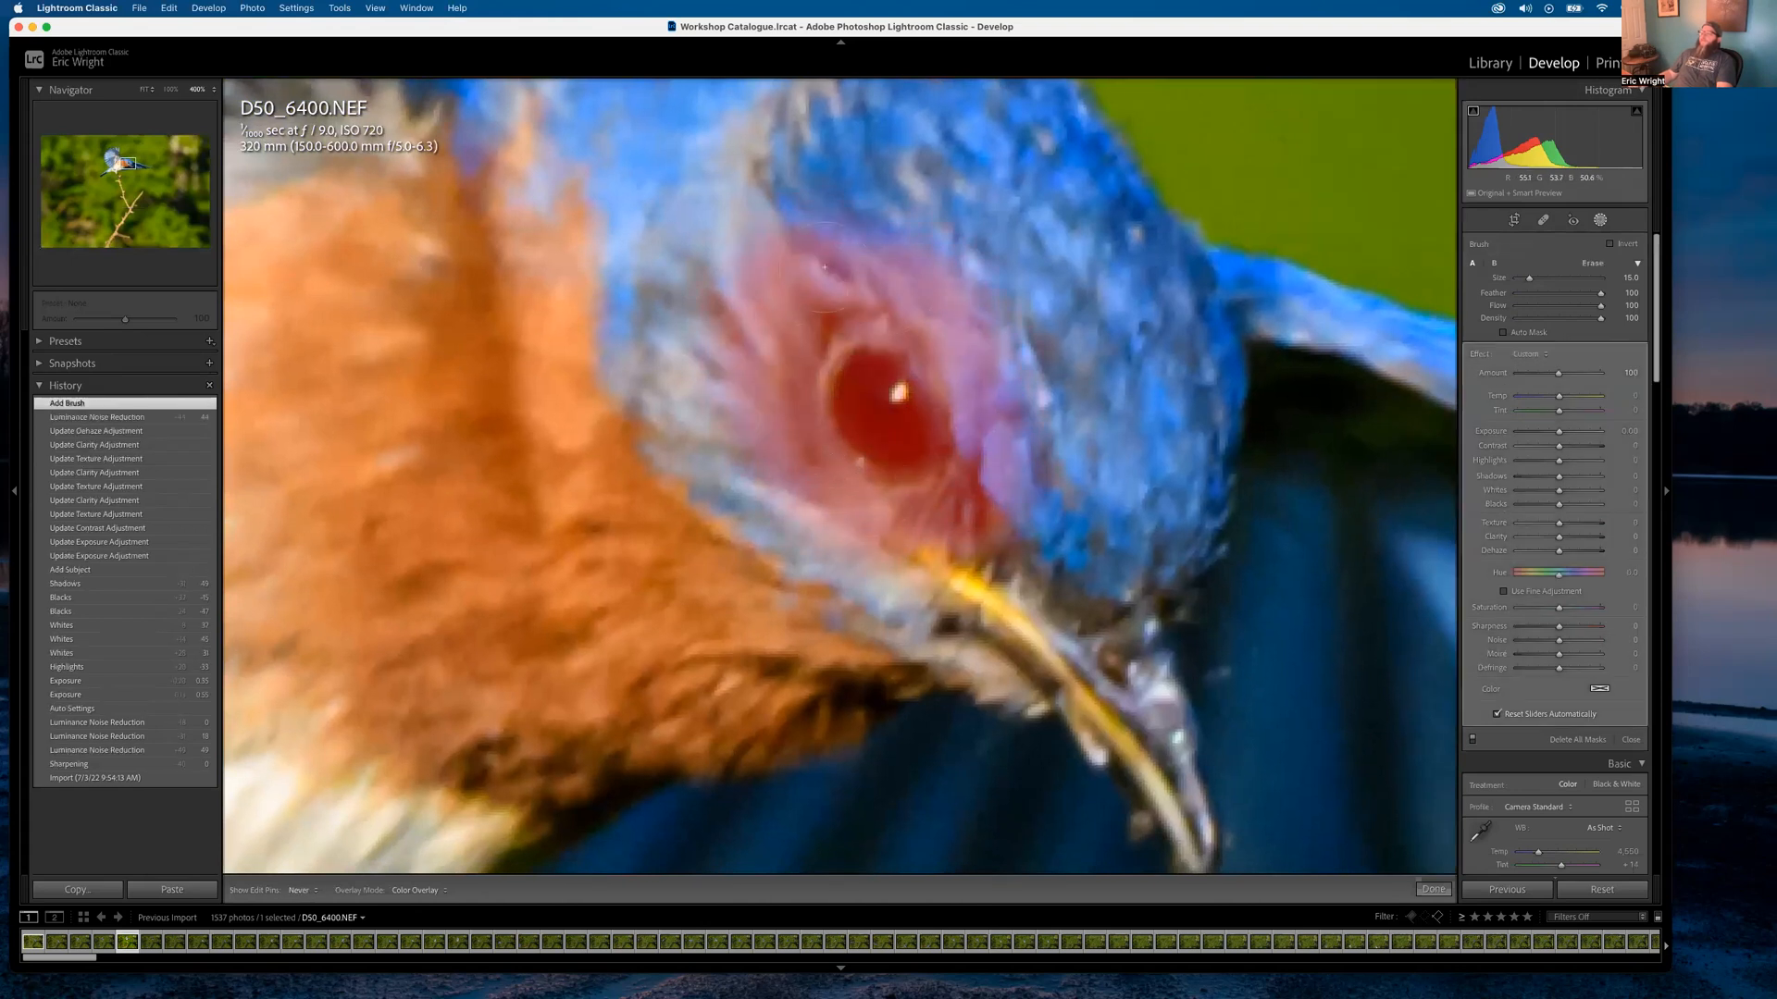
left_click_drag(919, 324, 972, 470)
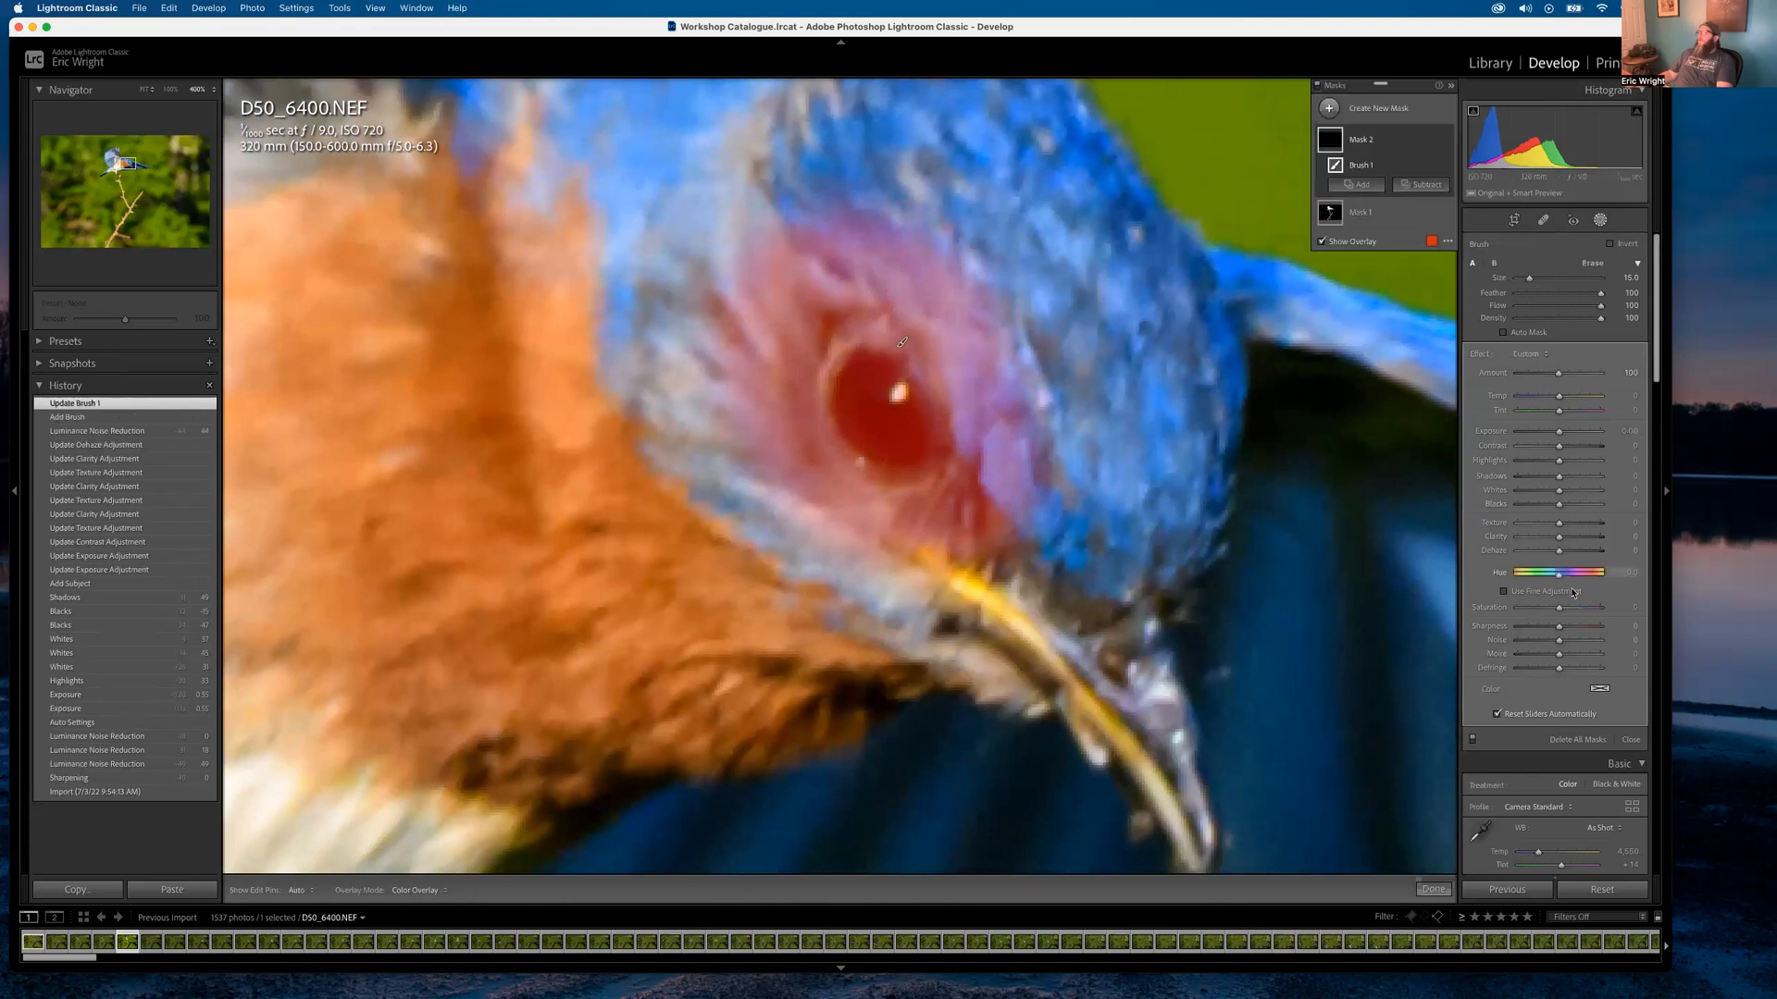
Give the eye mask Clarity 16, Sharpness 24 and Exposure 0.26, then close masking
left_click_drag(1560, 538, 1565, 524)
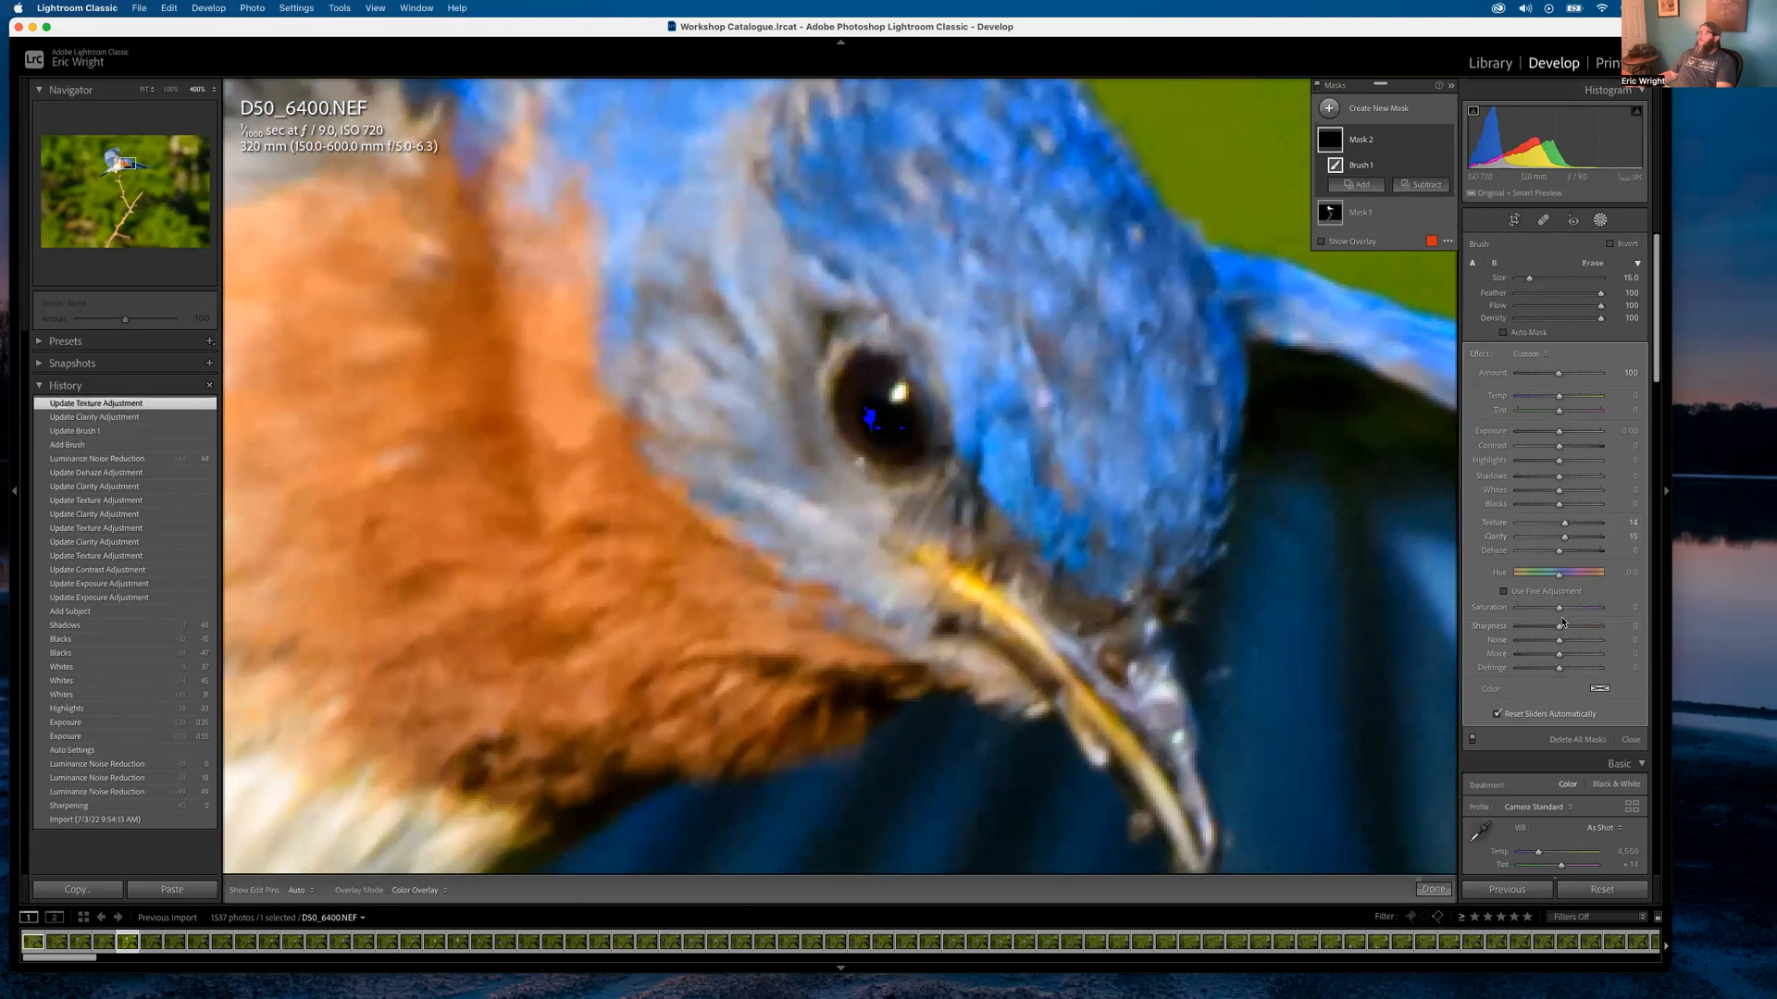
left_click_drag(1561, 629, 1569, 628)
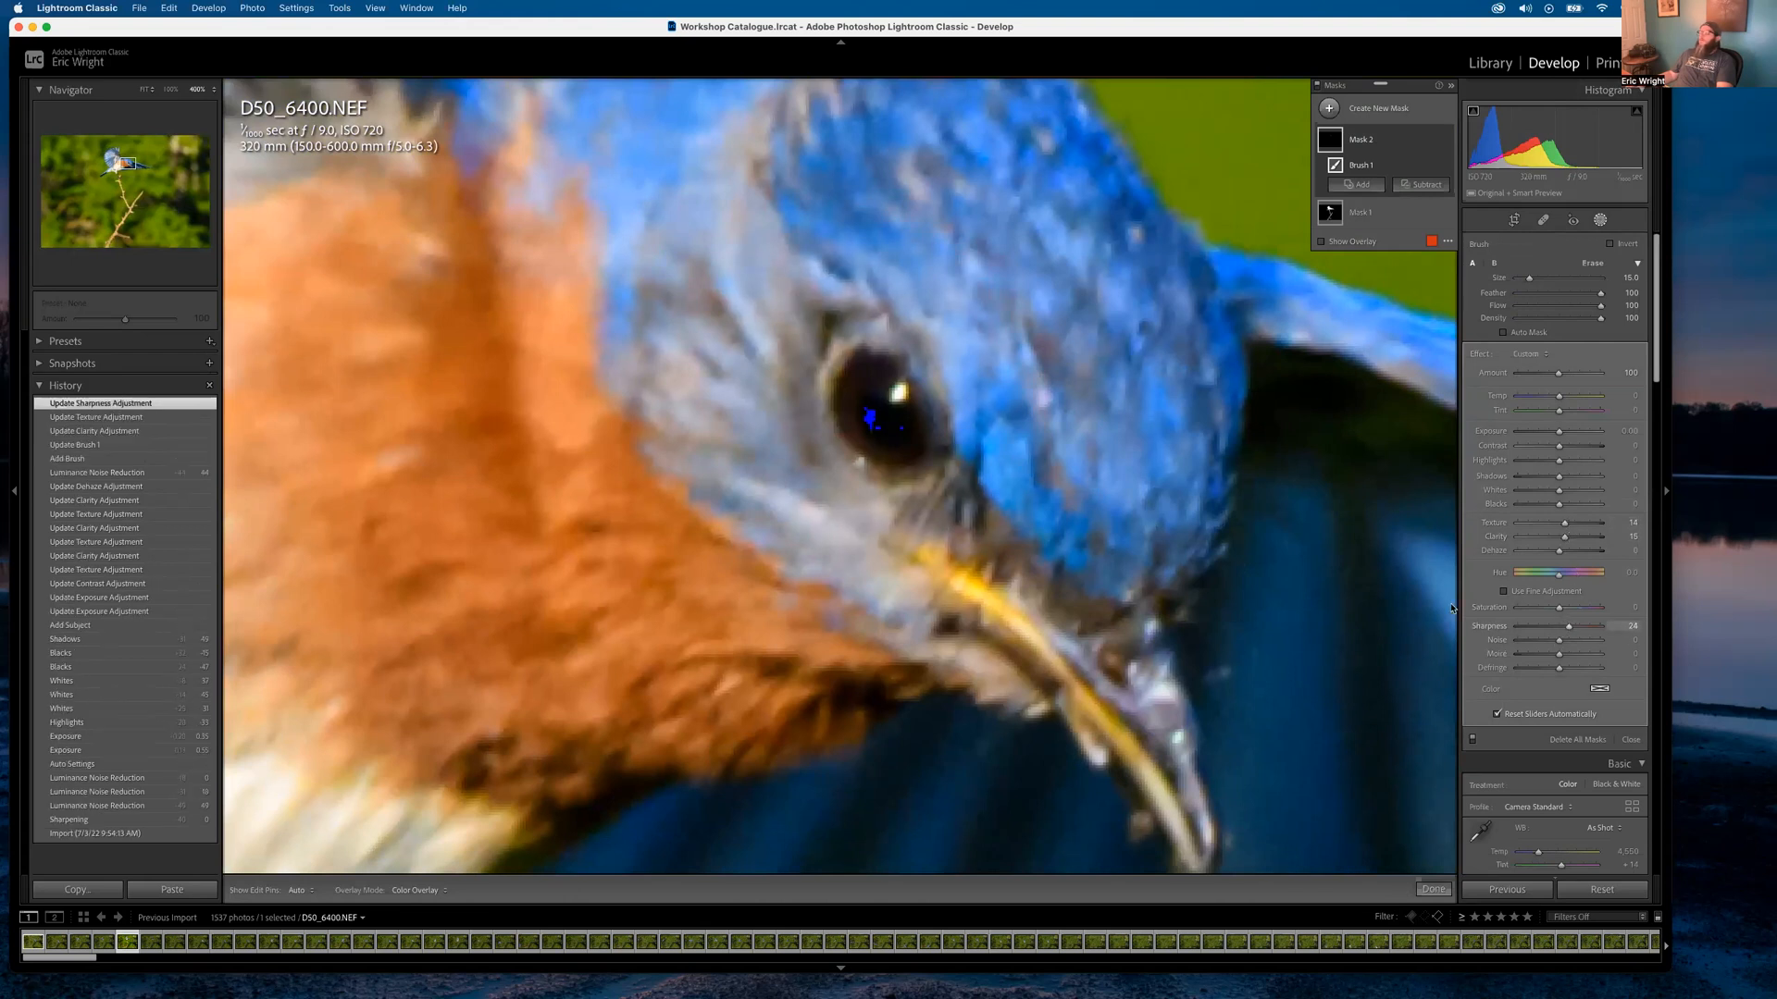
left_click_drag(1558, 432, 1562, 432)
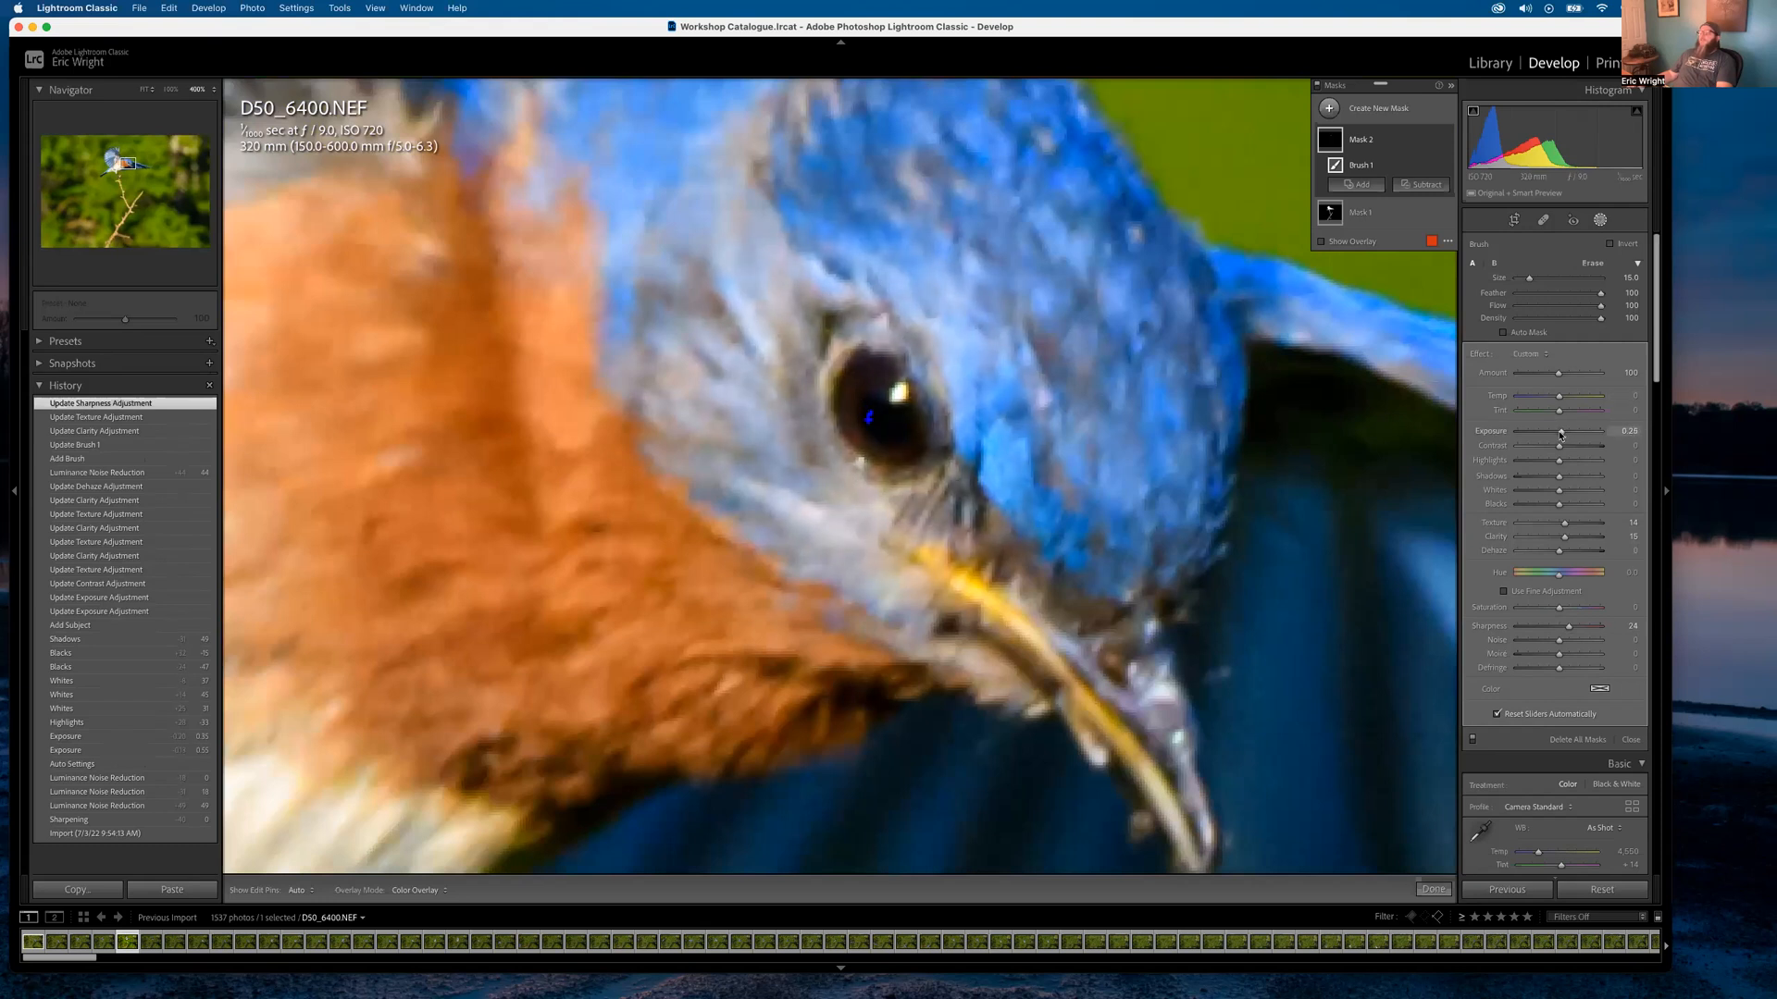
left_click_drag(1561, 433, 1562, 432)
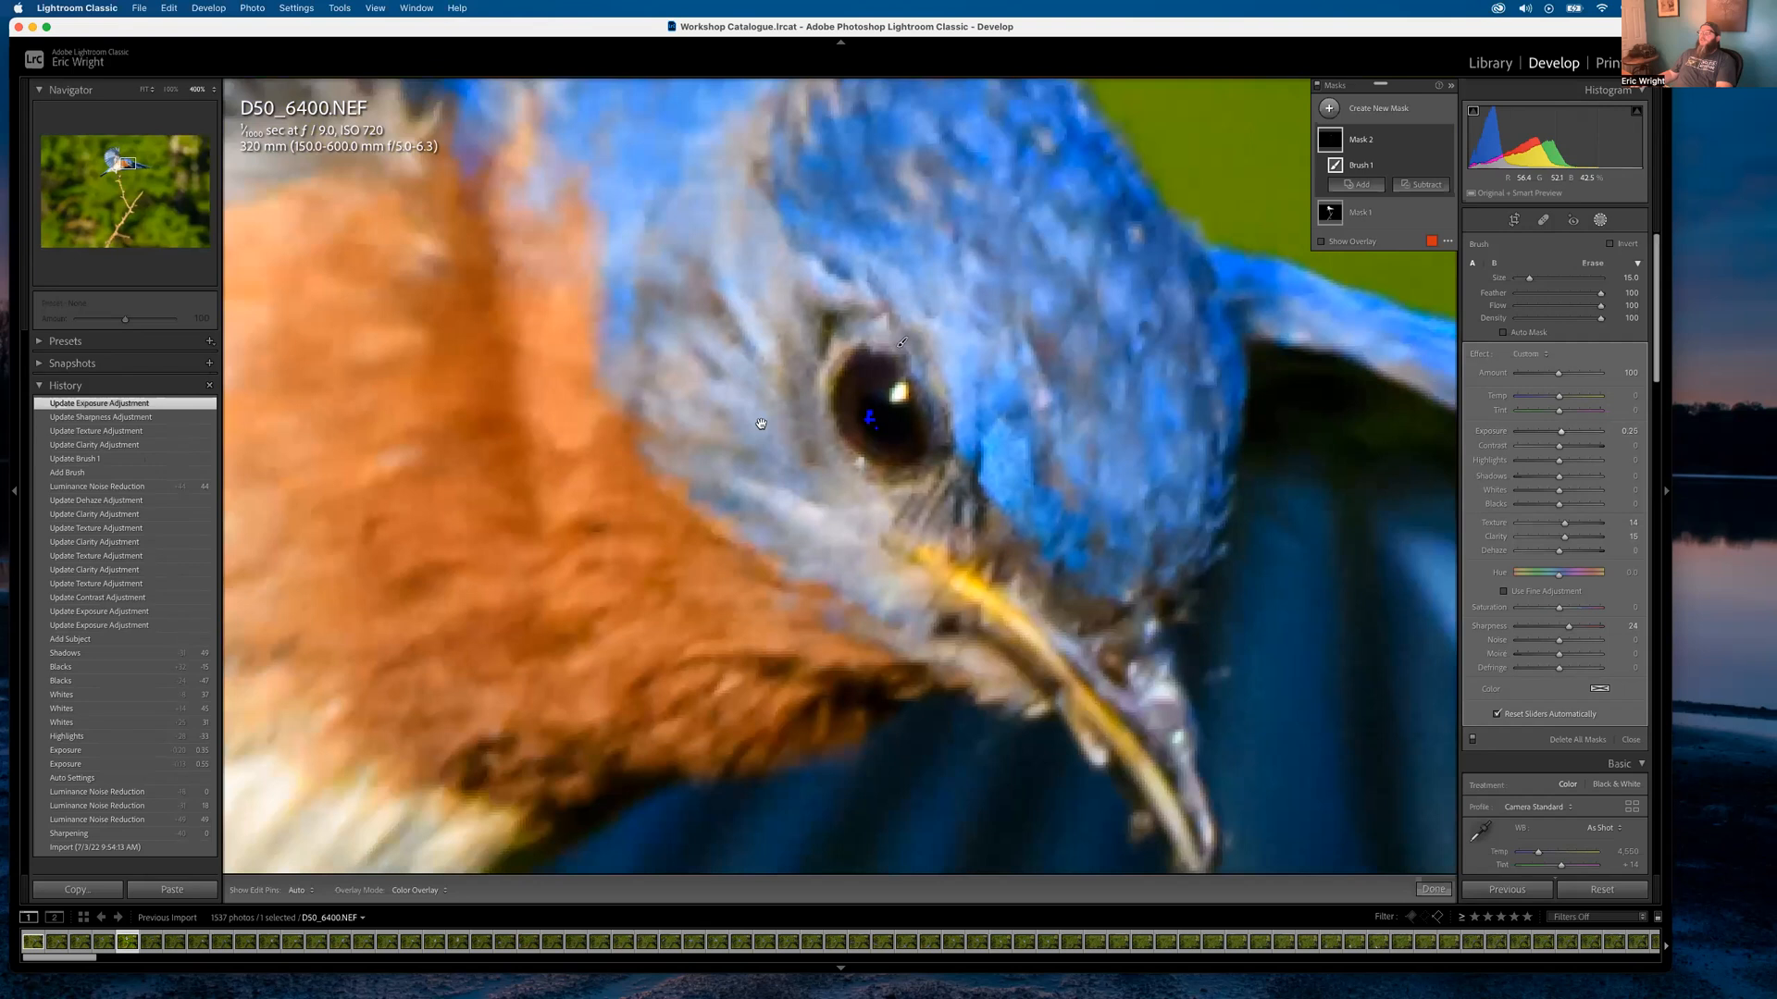
key("z")
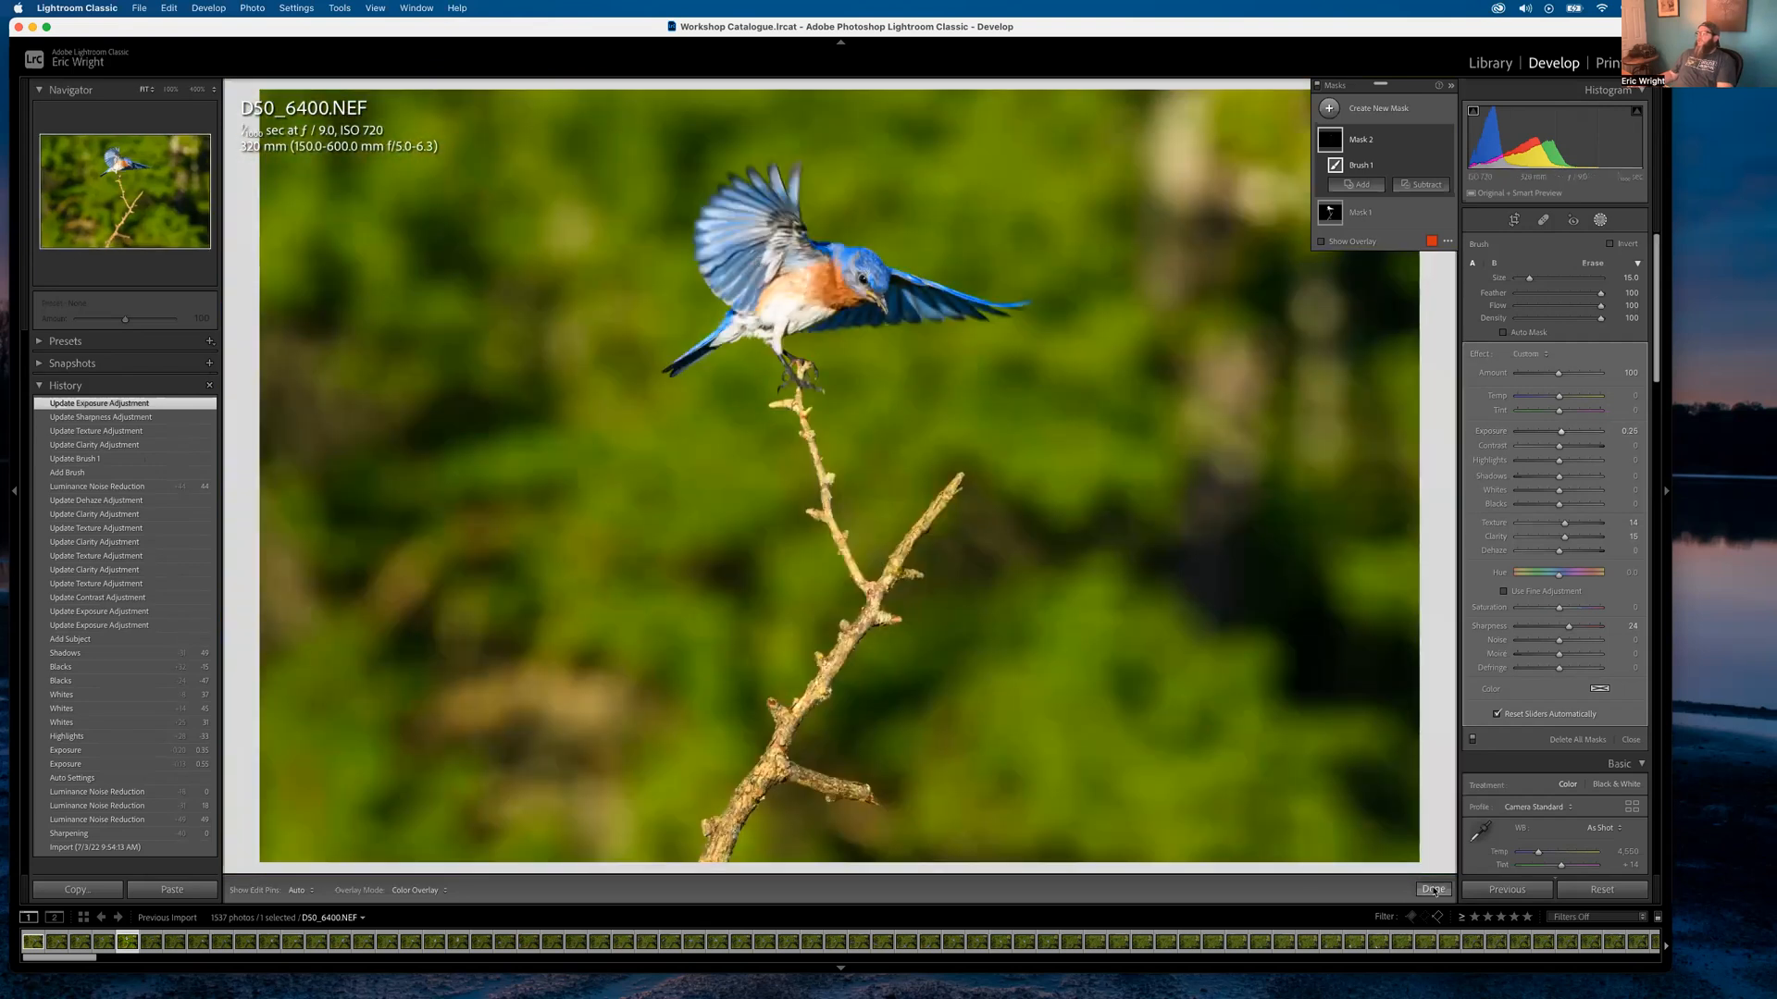
left_click(1433, 889)
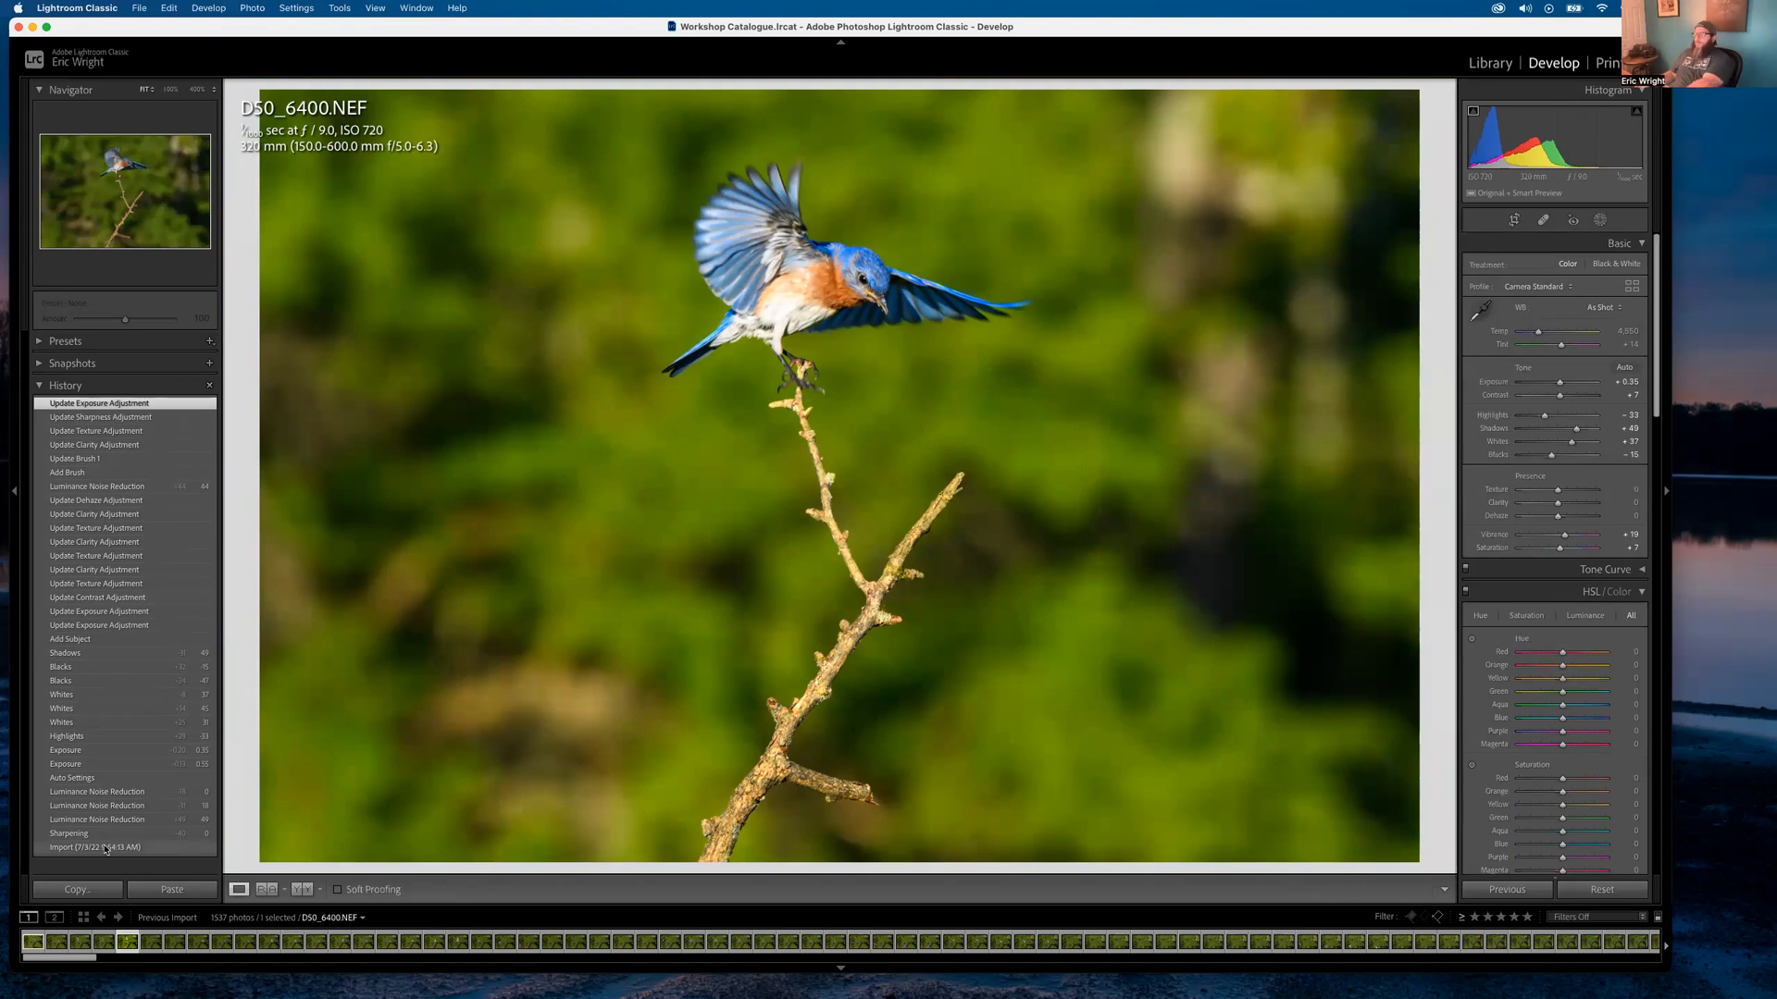
Compare Before/After against the original, then lower Whites from +37 to +23
key("backslash")
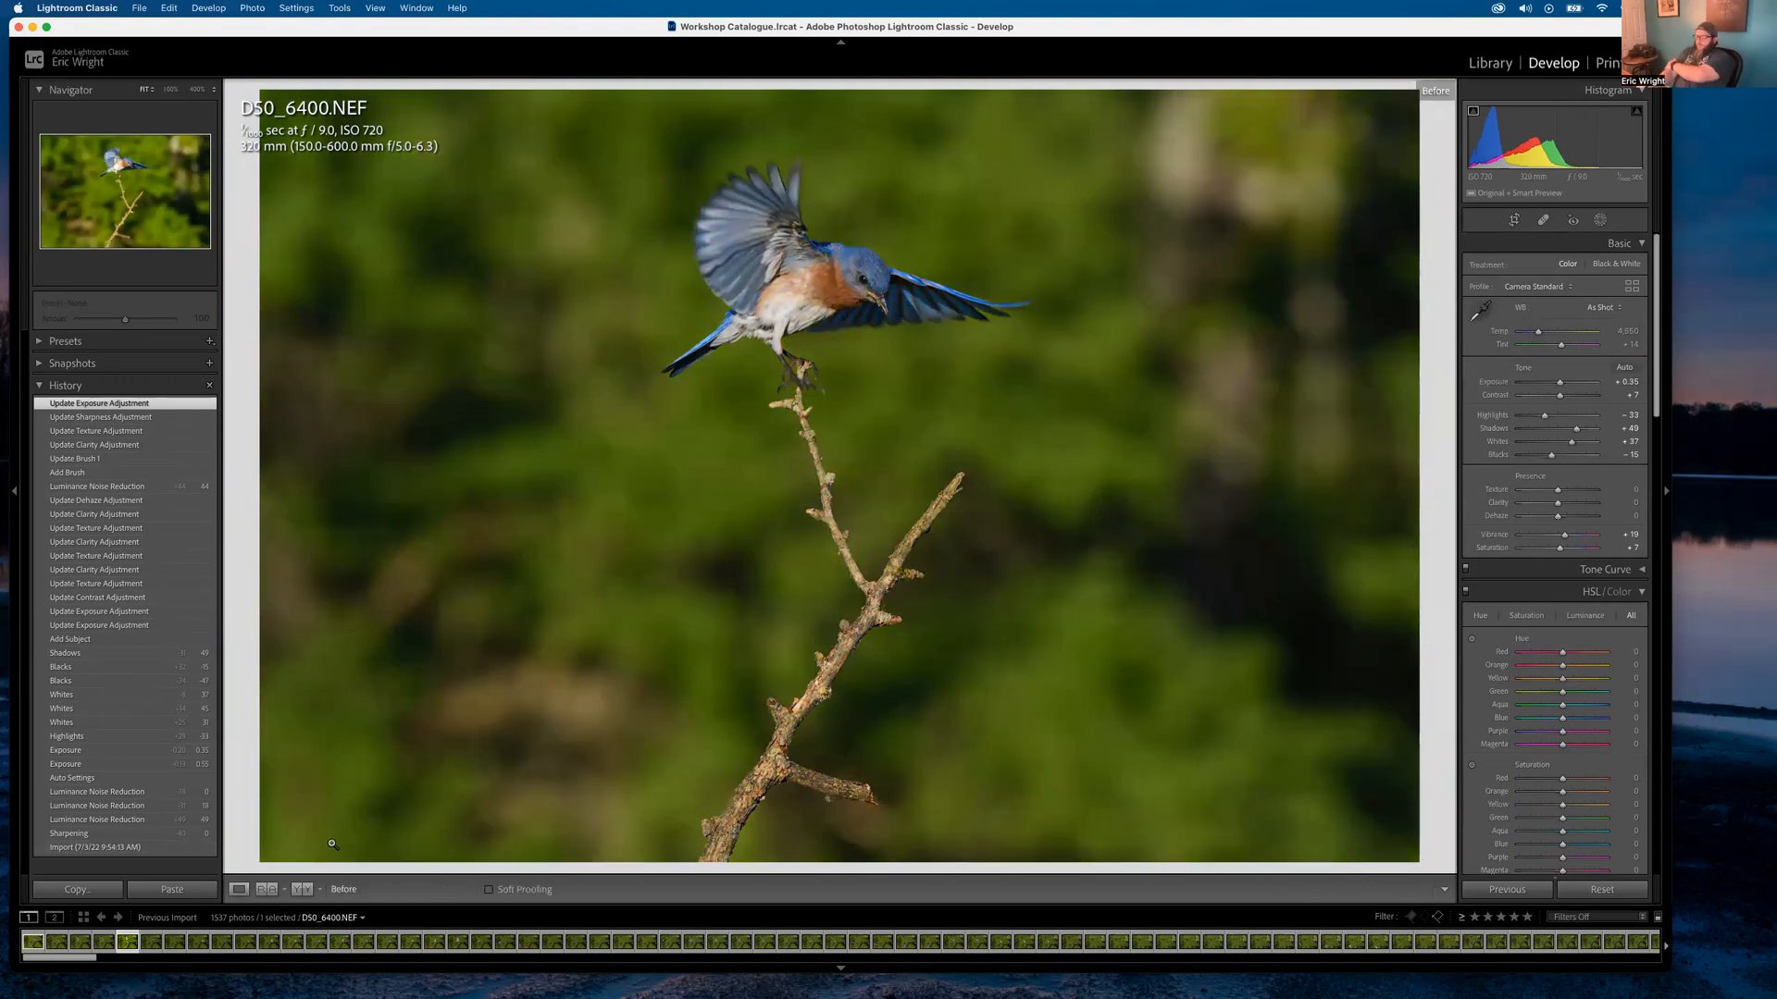
key("backslash")
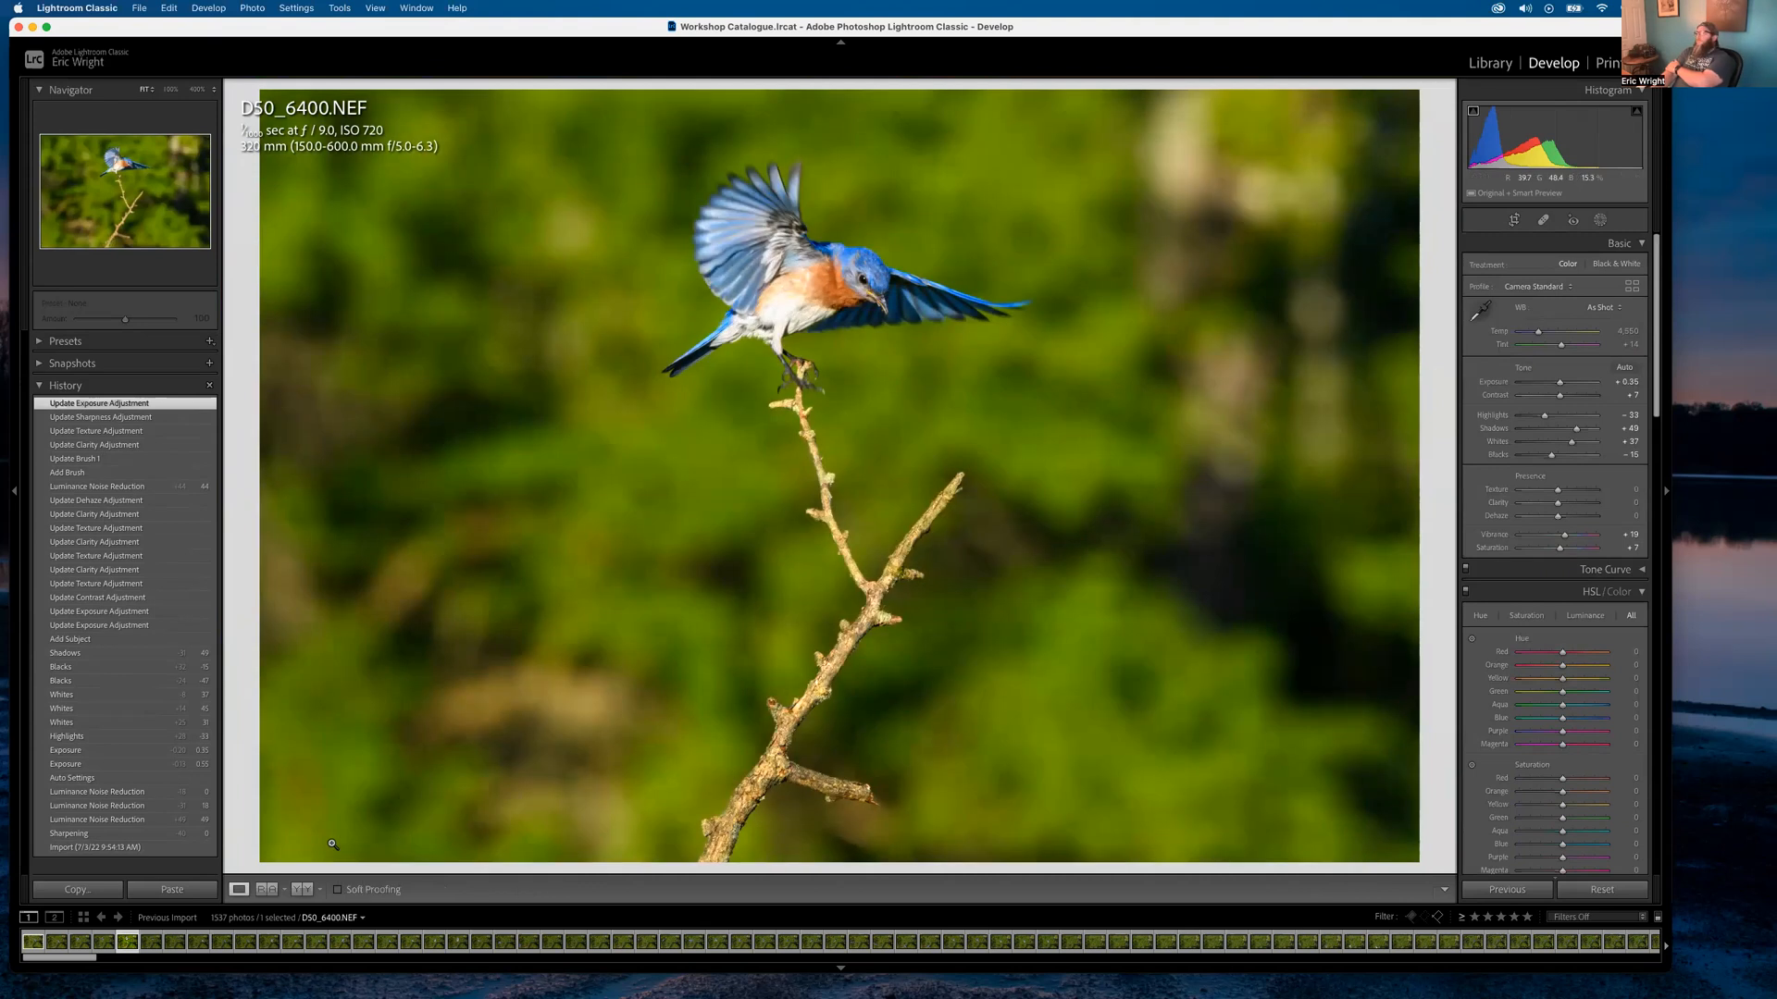
key("backslash")
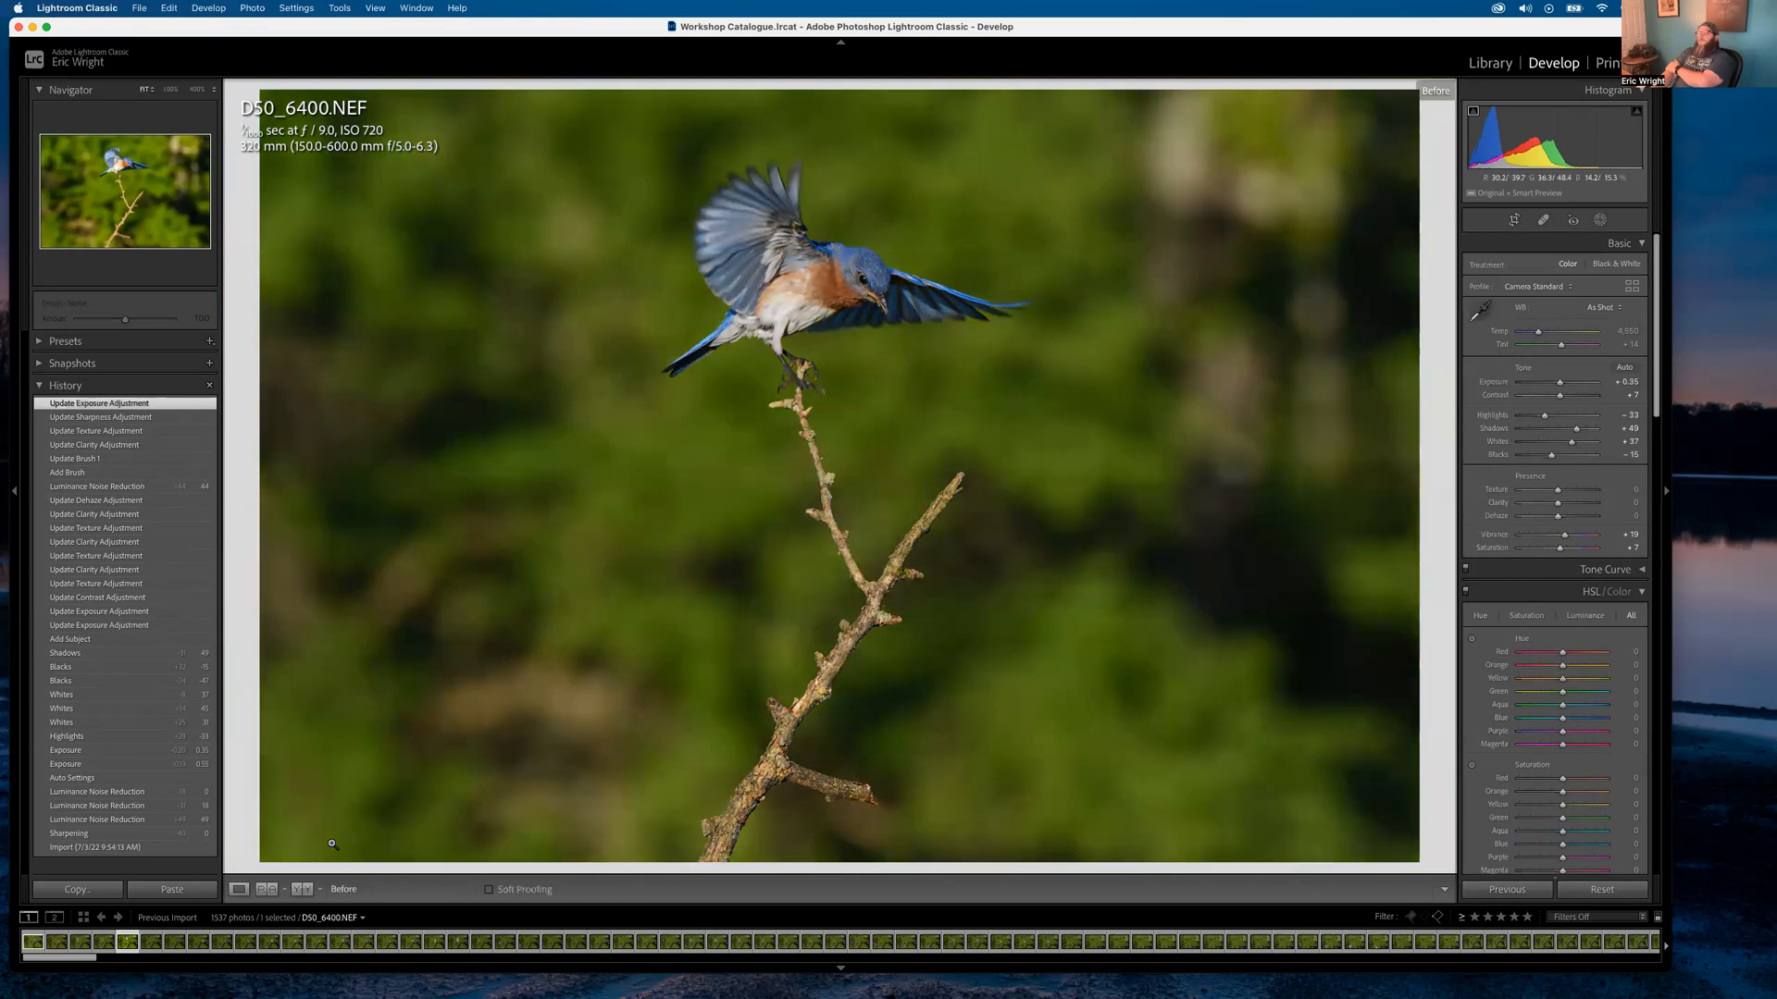
key("backslash")
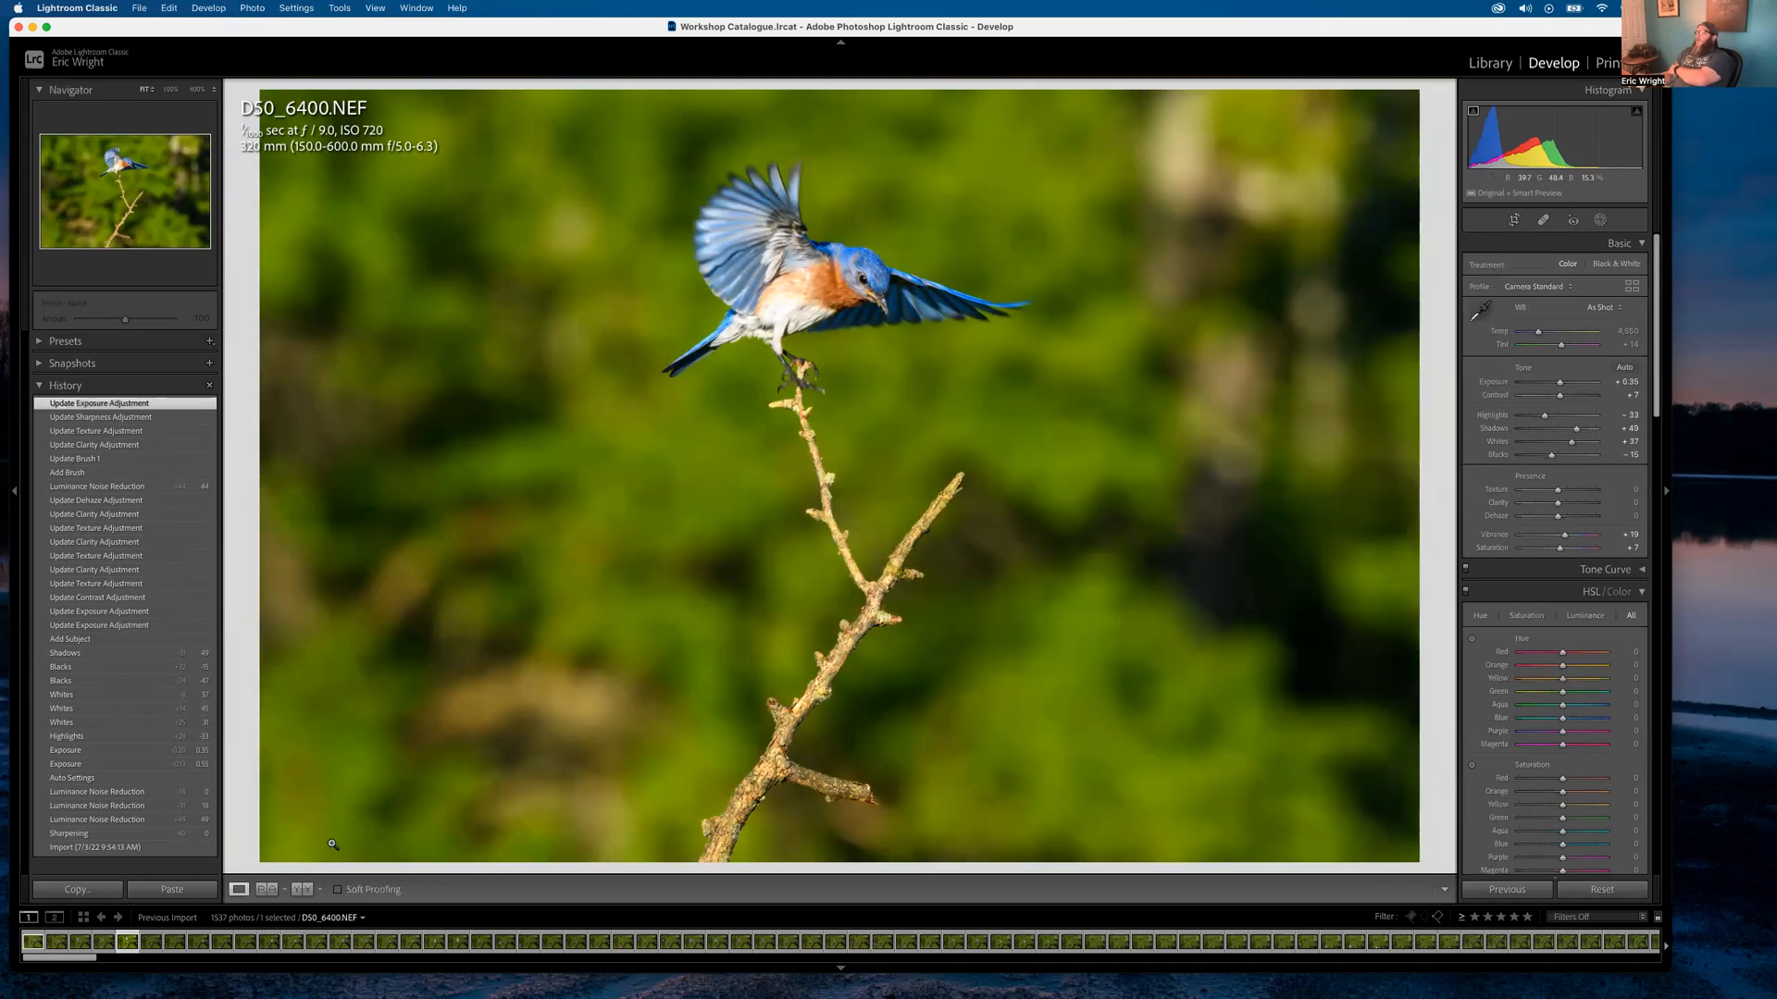
left_click_drag(1571, 442, 1568, 447)
Set the subject mask to Whites -5 and Exposure 0.20, then open Crop & Straighten
left_click(1601, 219)
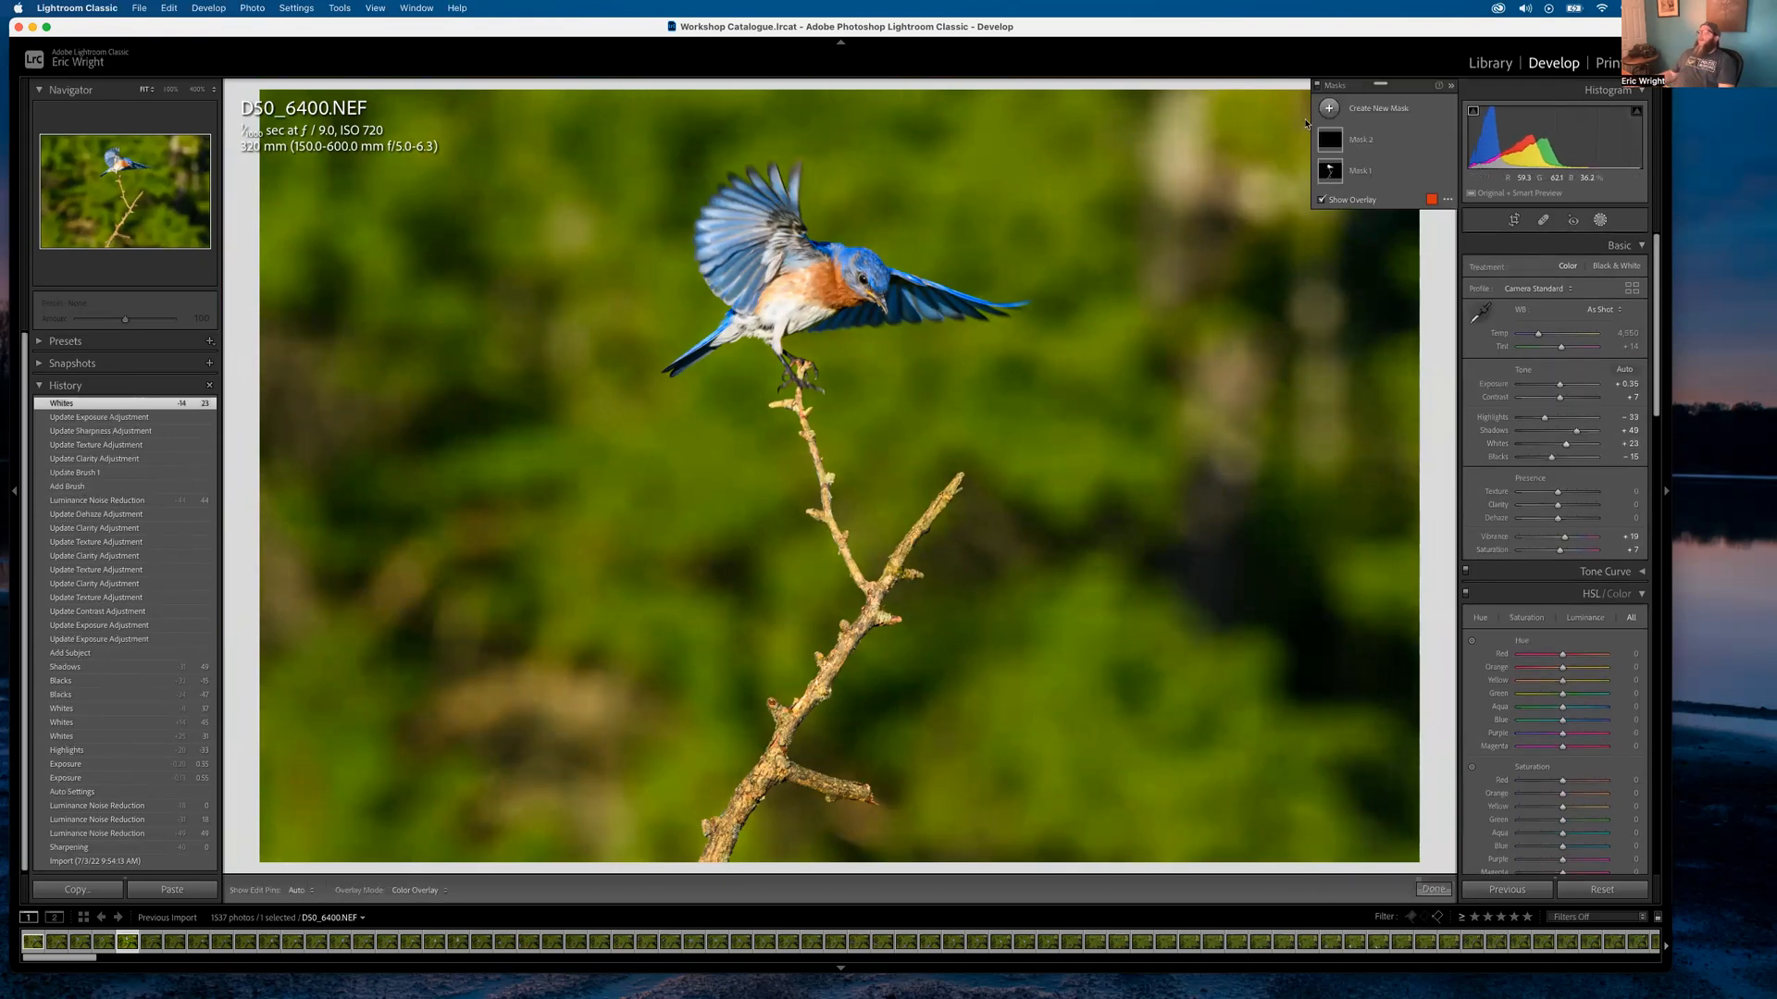
left_click(1355, 170)
left_click_drag(1562, 404, 1553, 404)
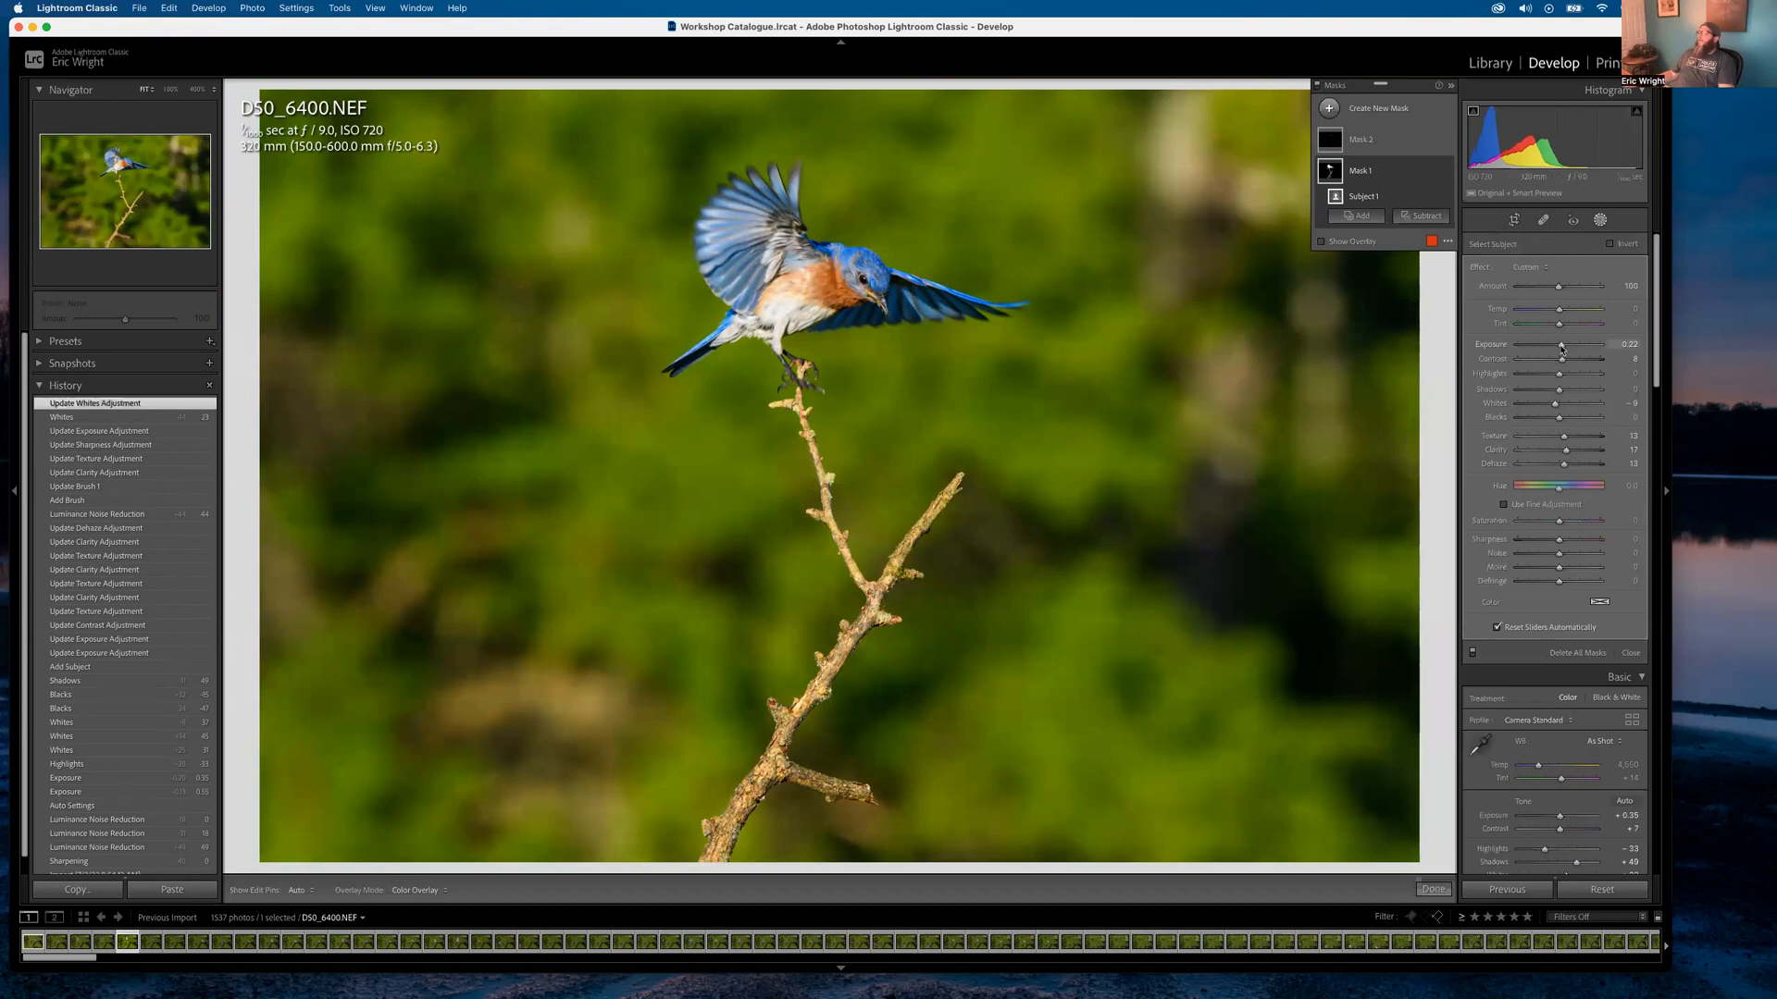
left_click_drag(1560, 348, 1561, 347)
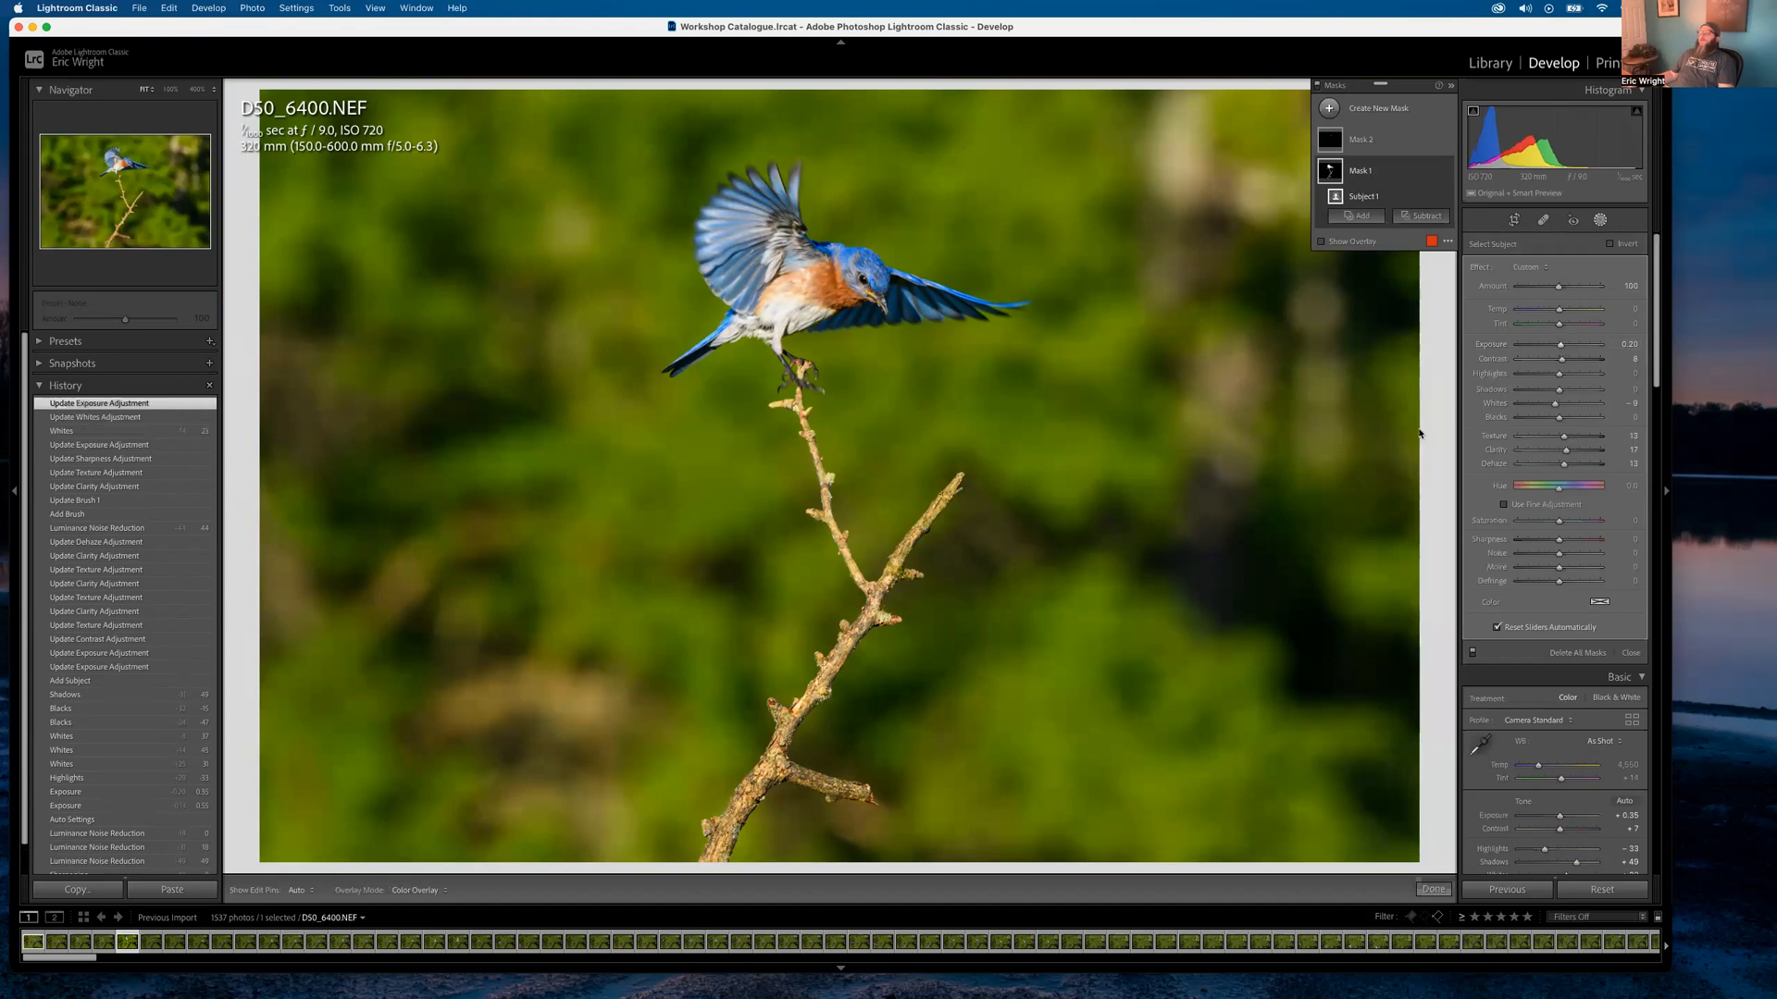
left_click(1434, 889)
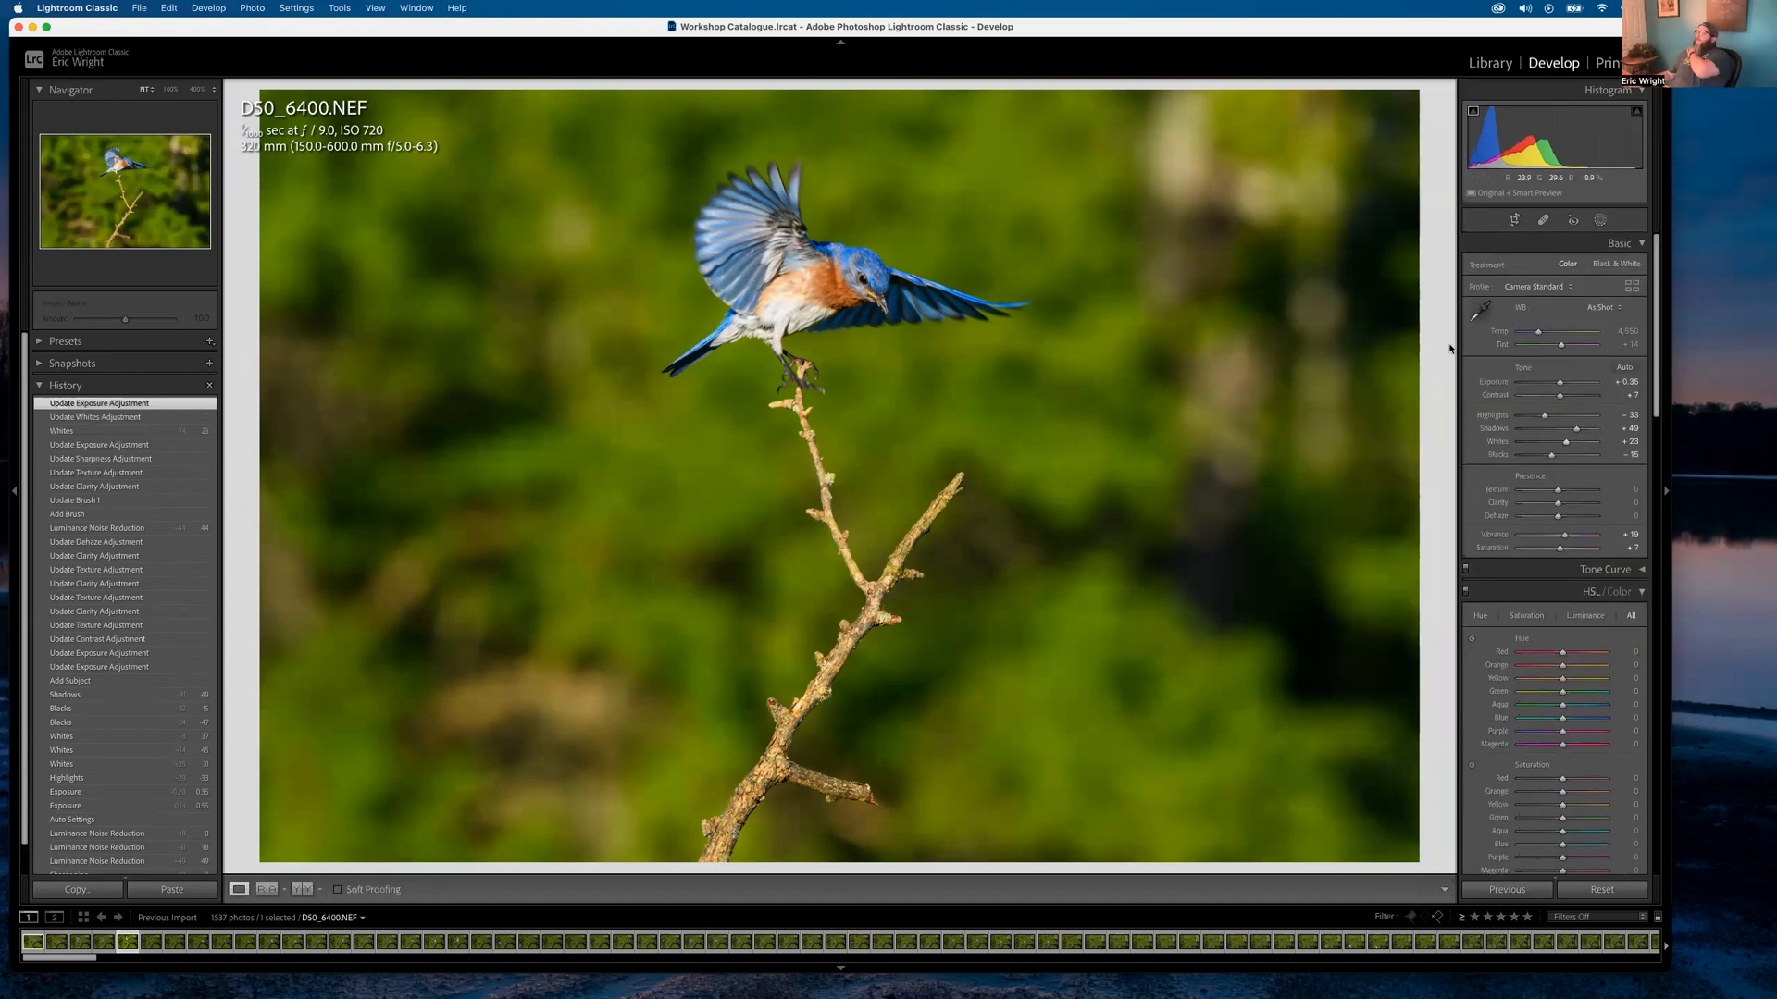
left_click(1513, 221)
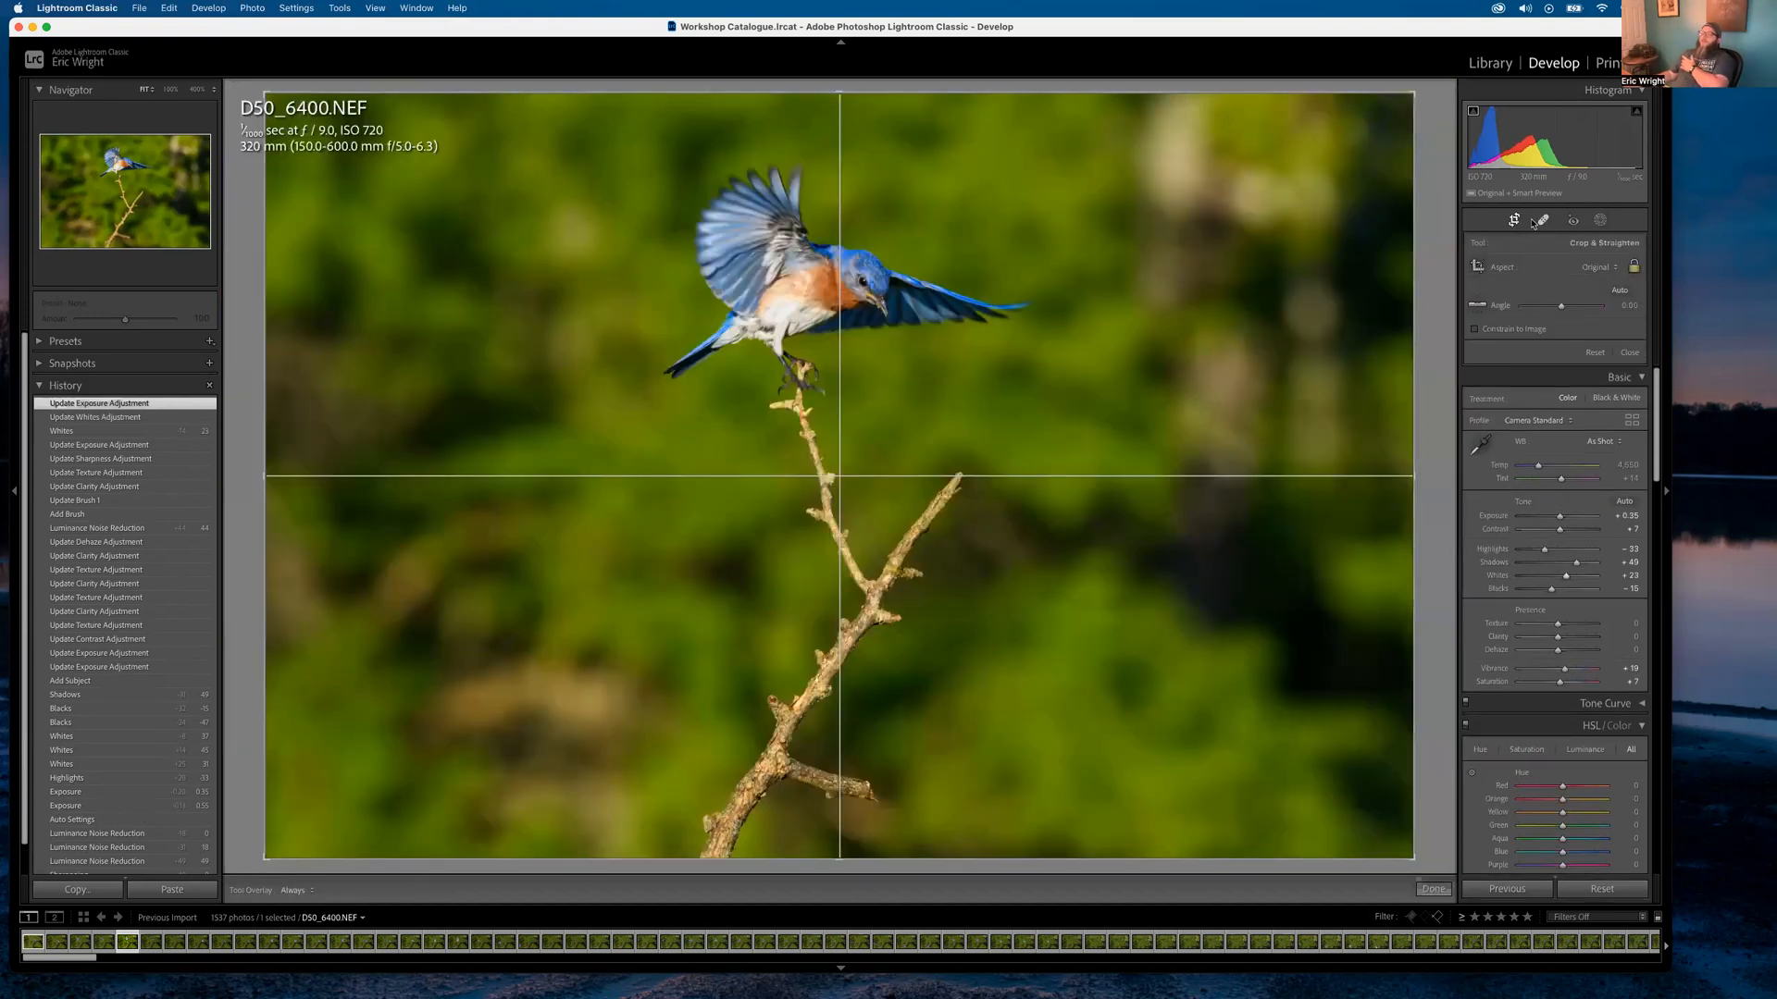
Apply a tight 1 x 1 square crop around the bird
left_click(1608, 266)
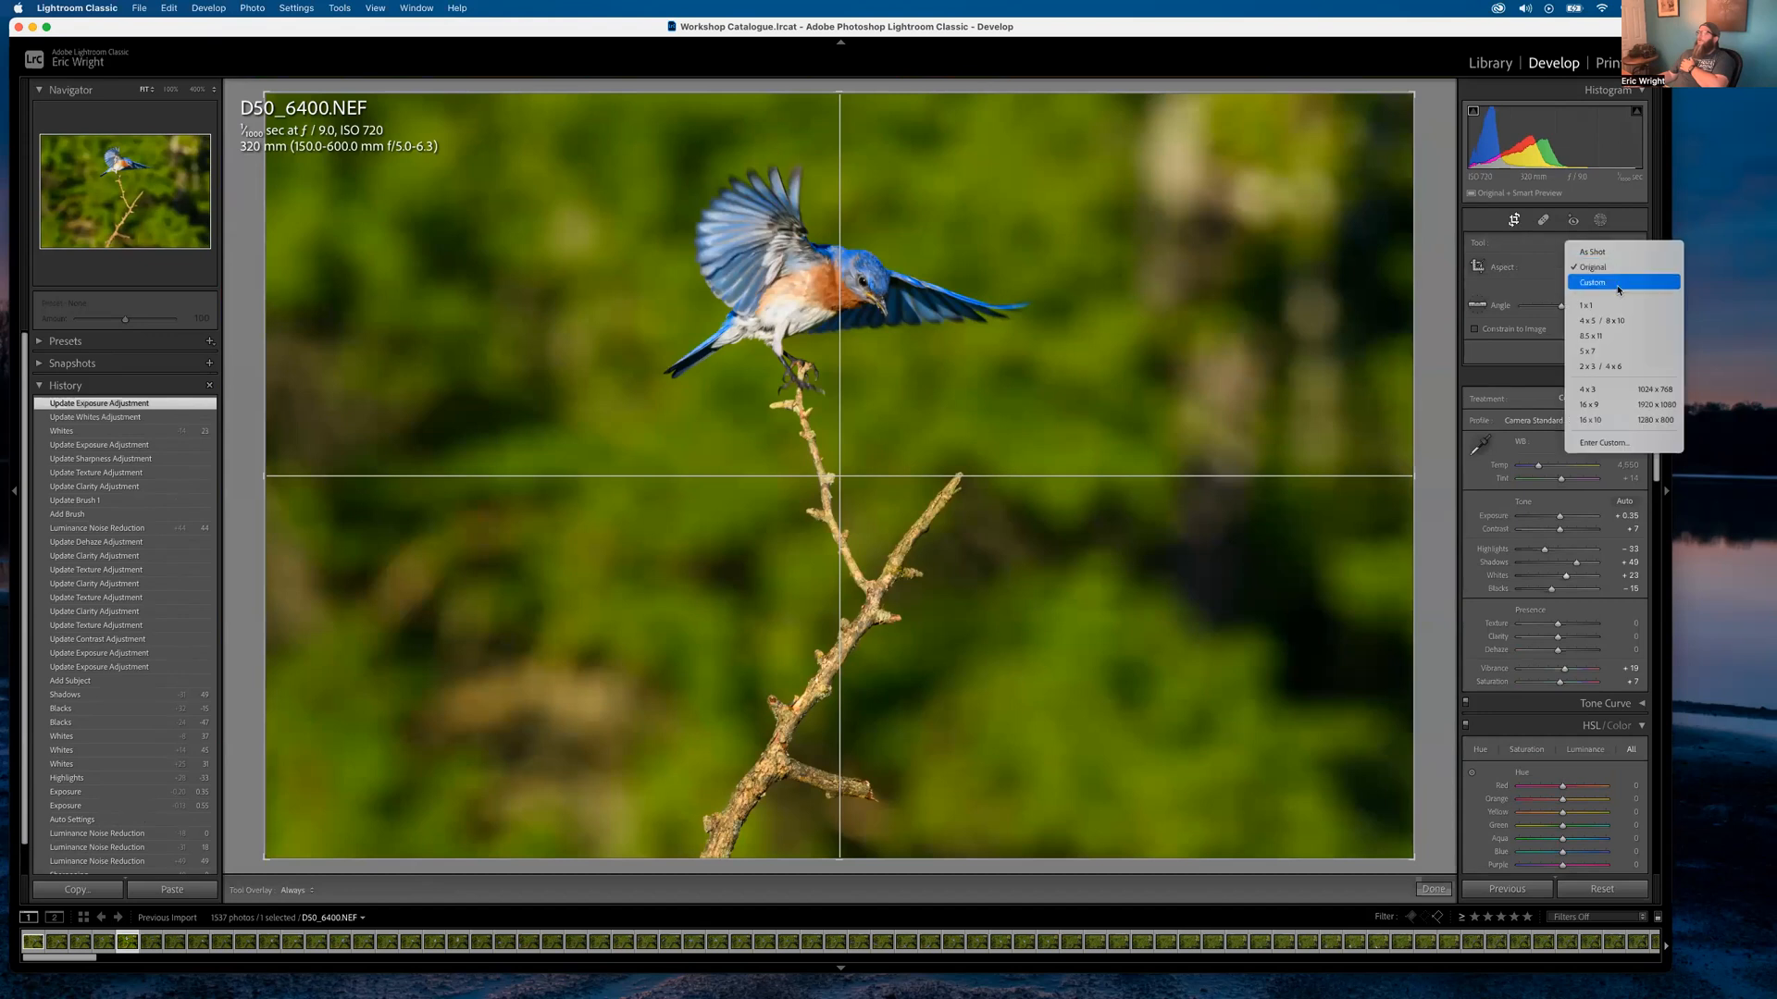
left_click(1589, 297)
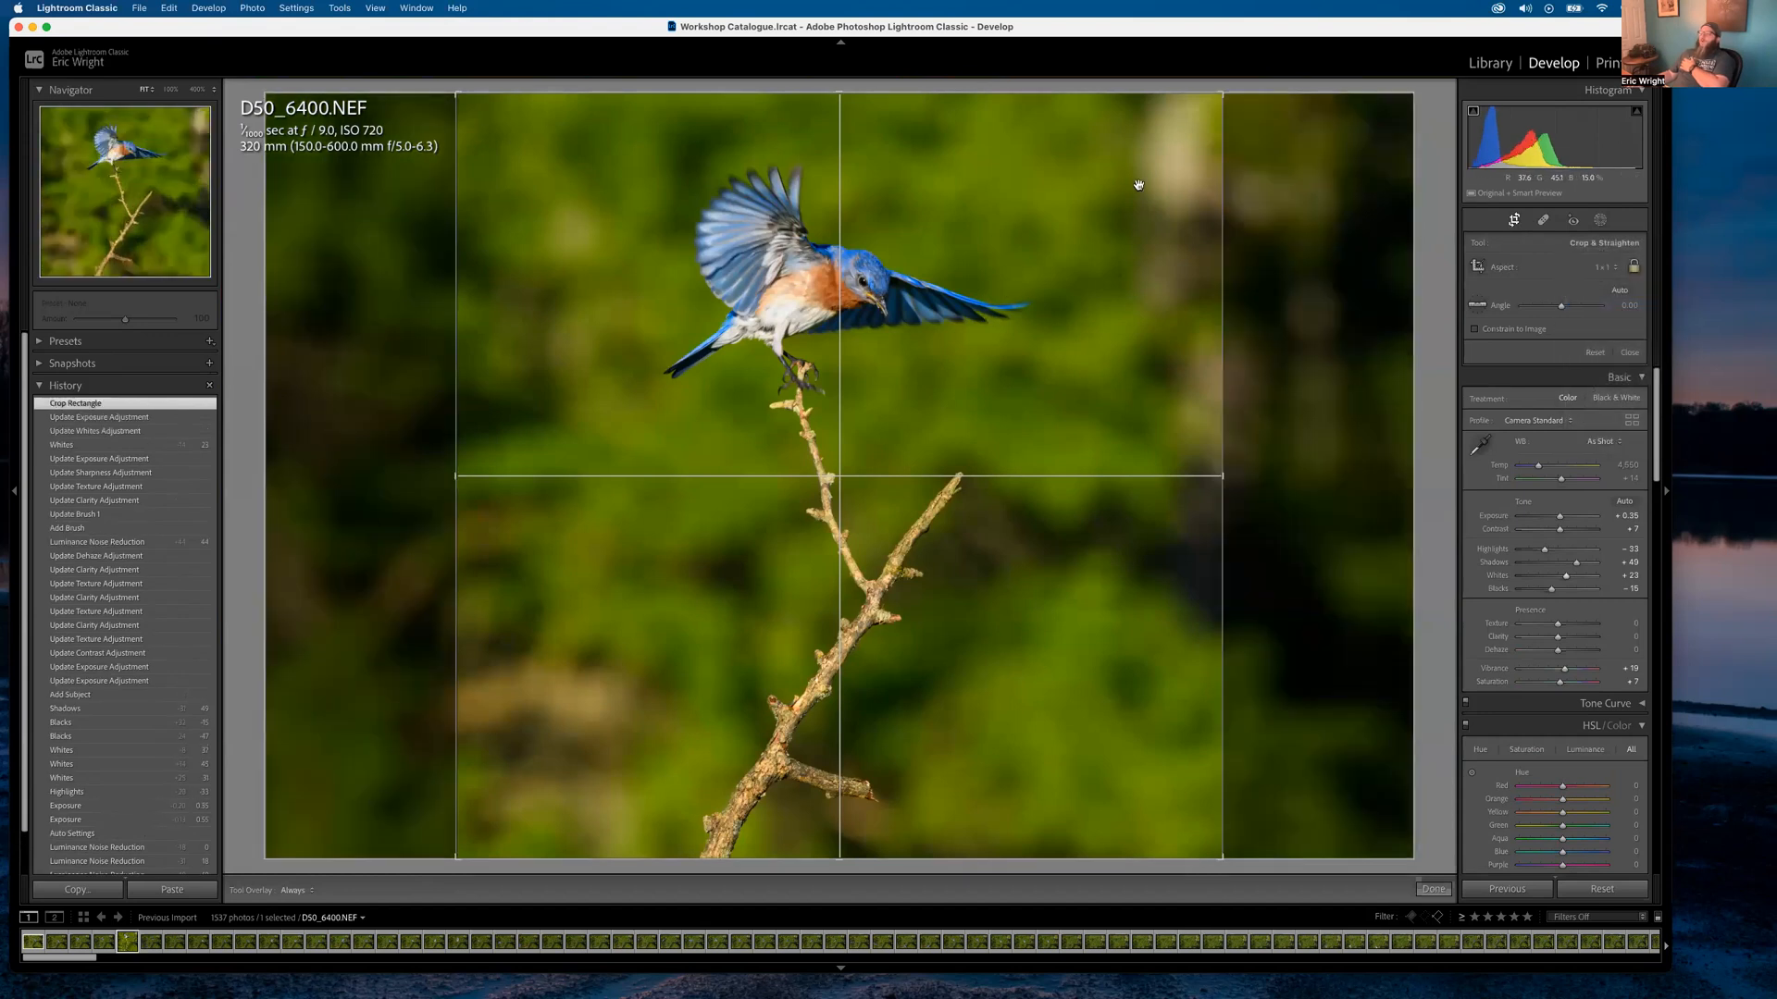
left_click_drag(1219, 96, 1197, 117)
left_click_drag(1010, 275, 947, 275)
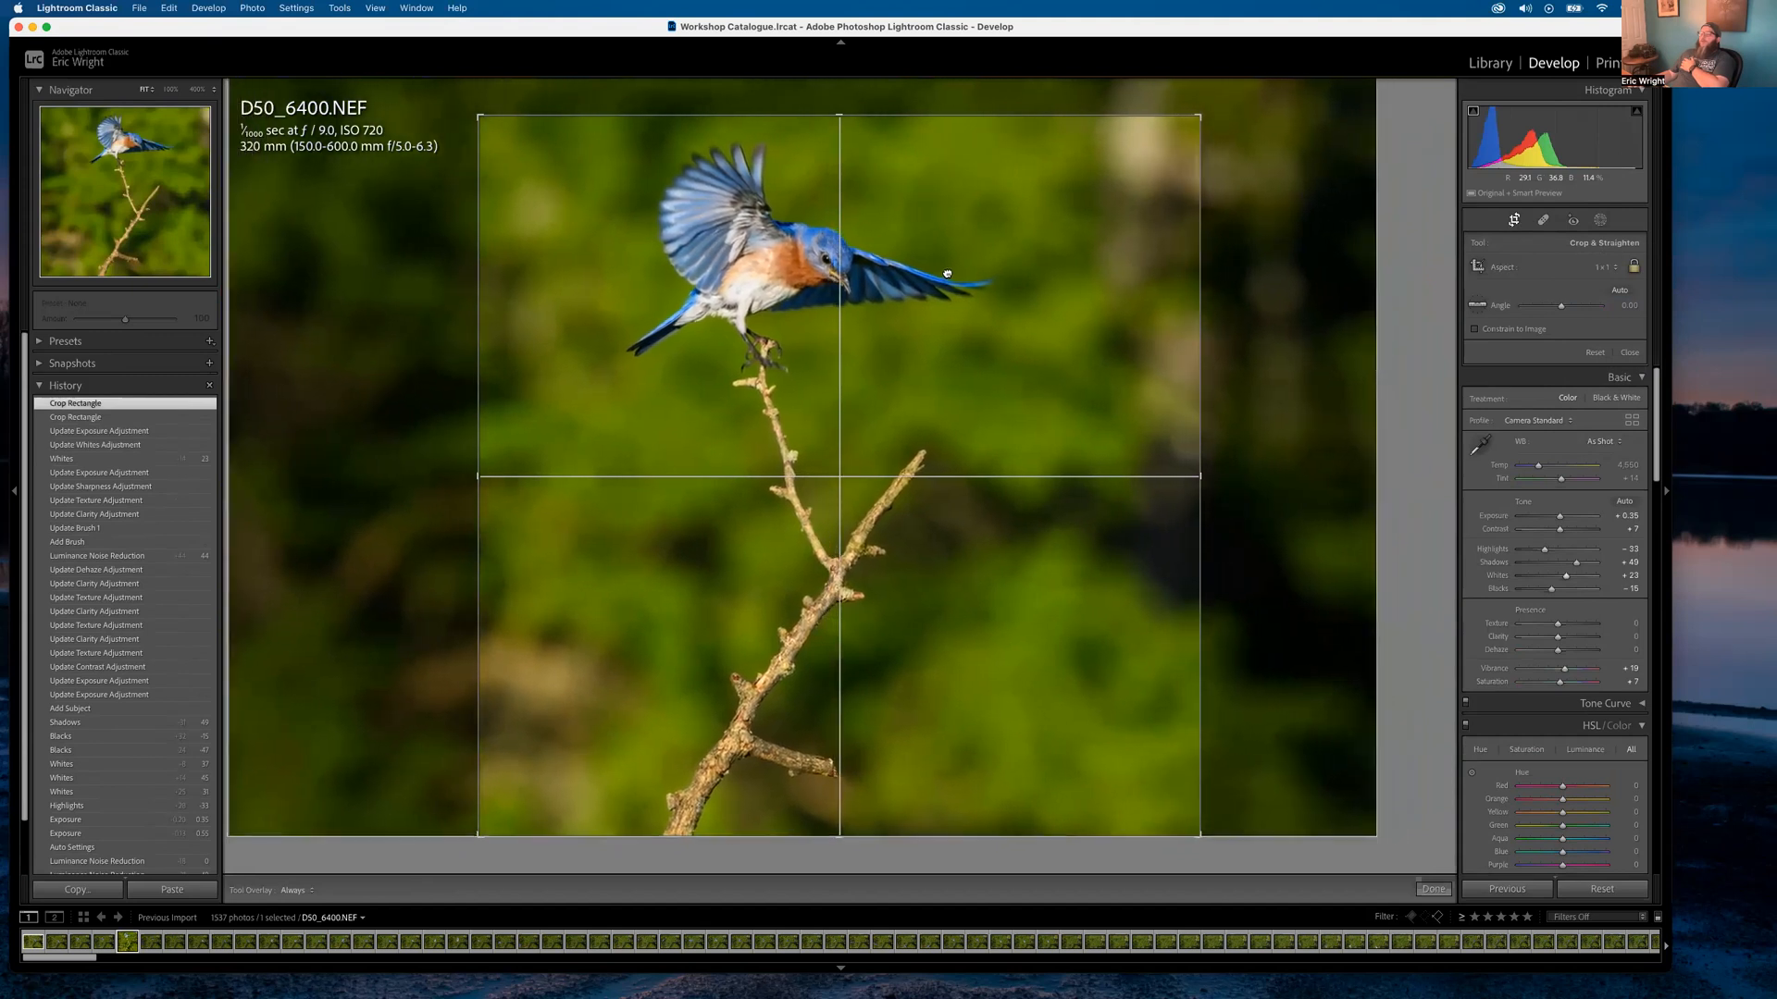
mouse_move(900, 666)
left_mouse_down()
mouse_move(879, 668)
mouse_move(922, 667)
left_mouse_up()
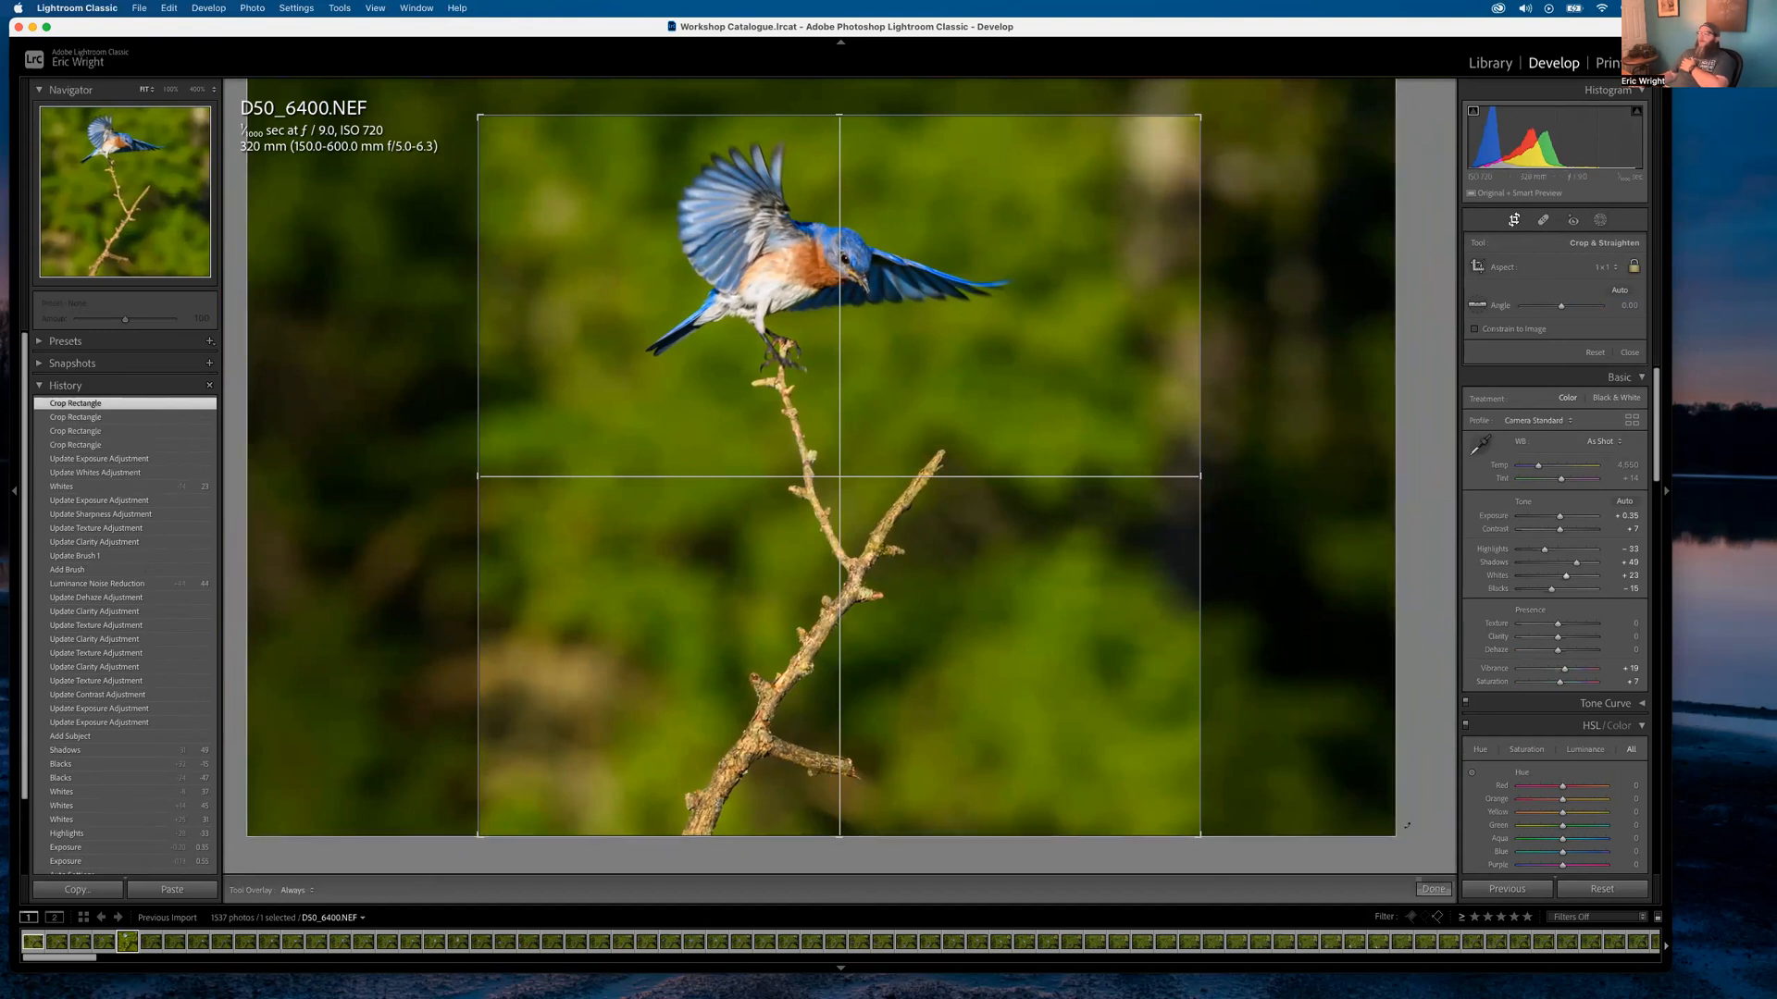
left_click(1422, 888)
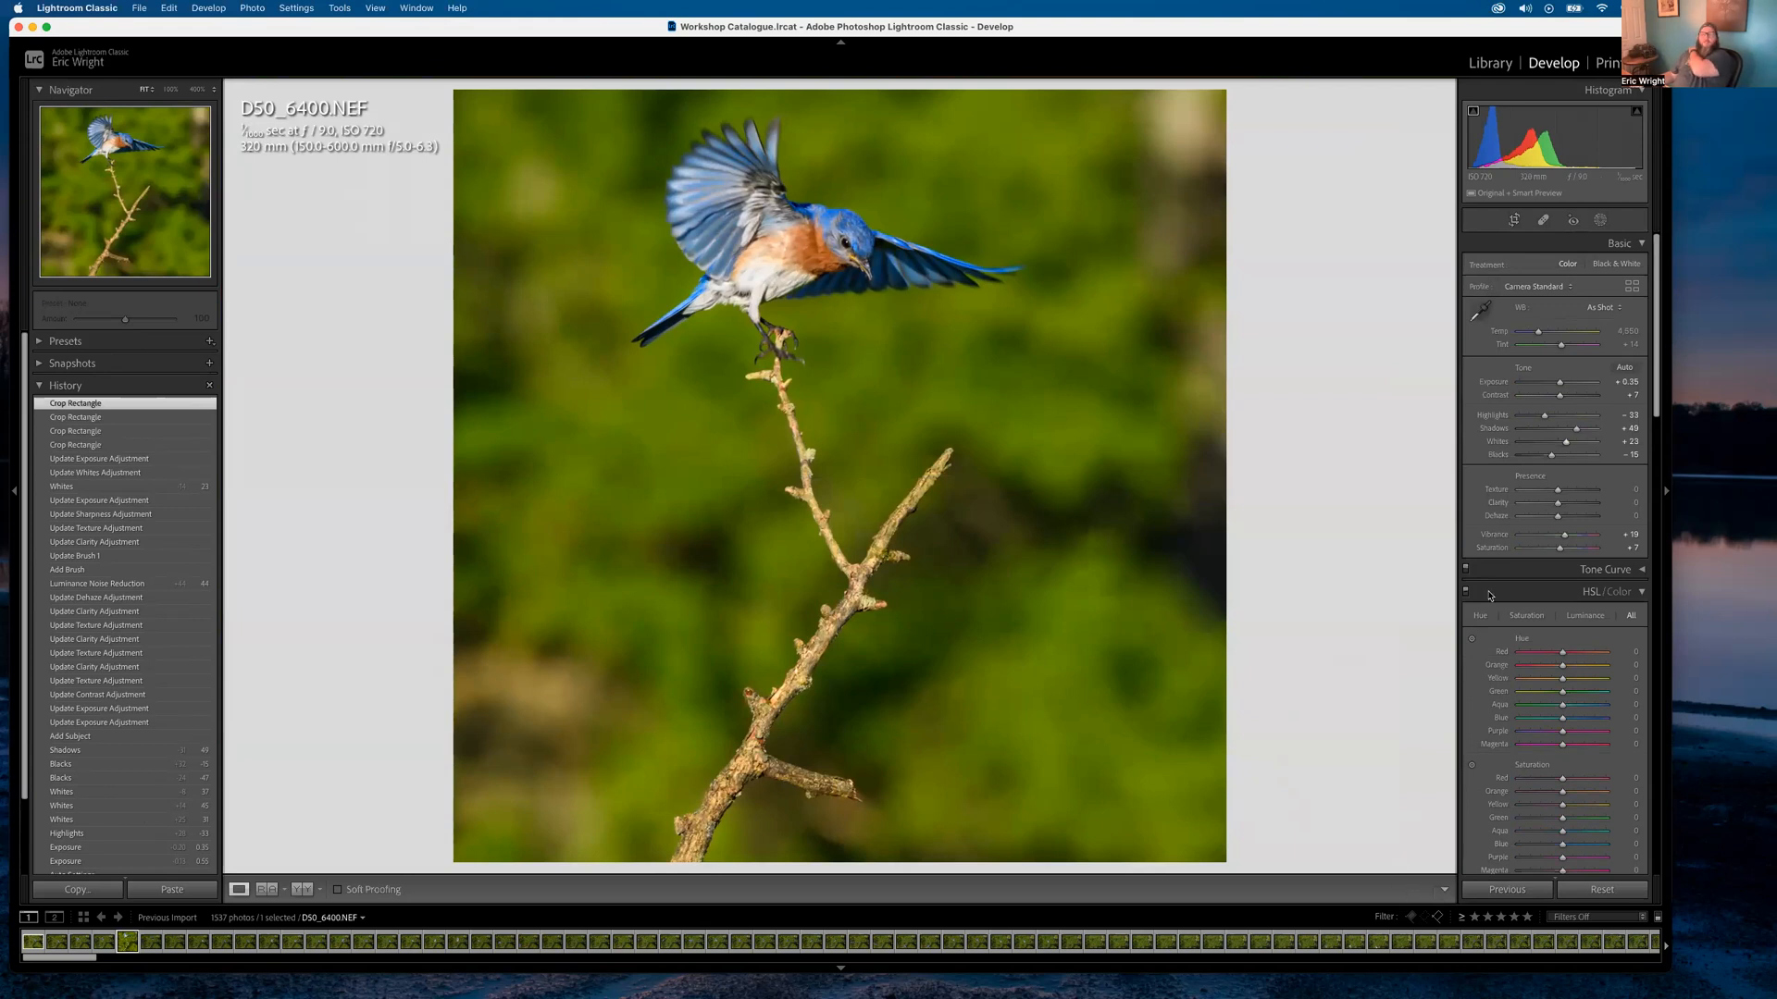
Recrop at 4 x 5 / 8 x 10, framing the bird and branch toward the right
left_click(1514, 219)
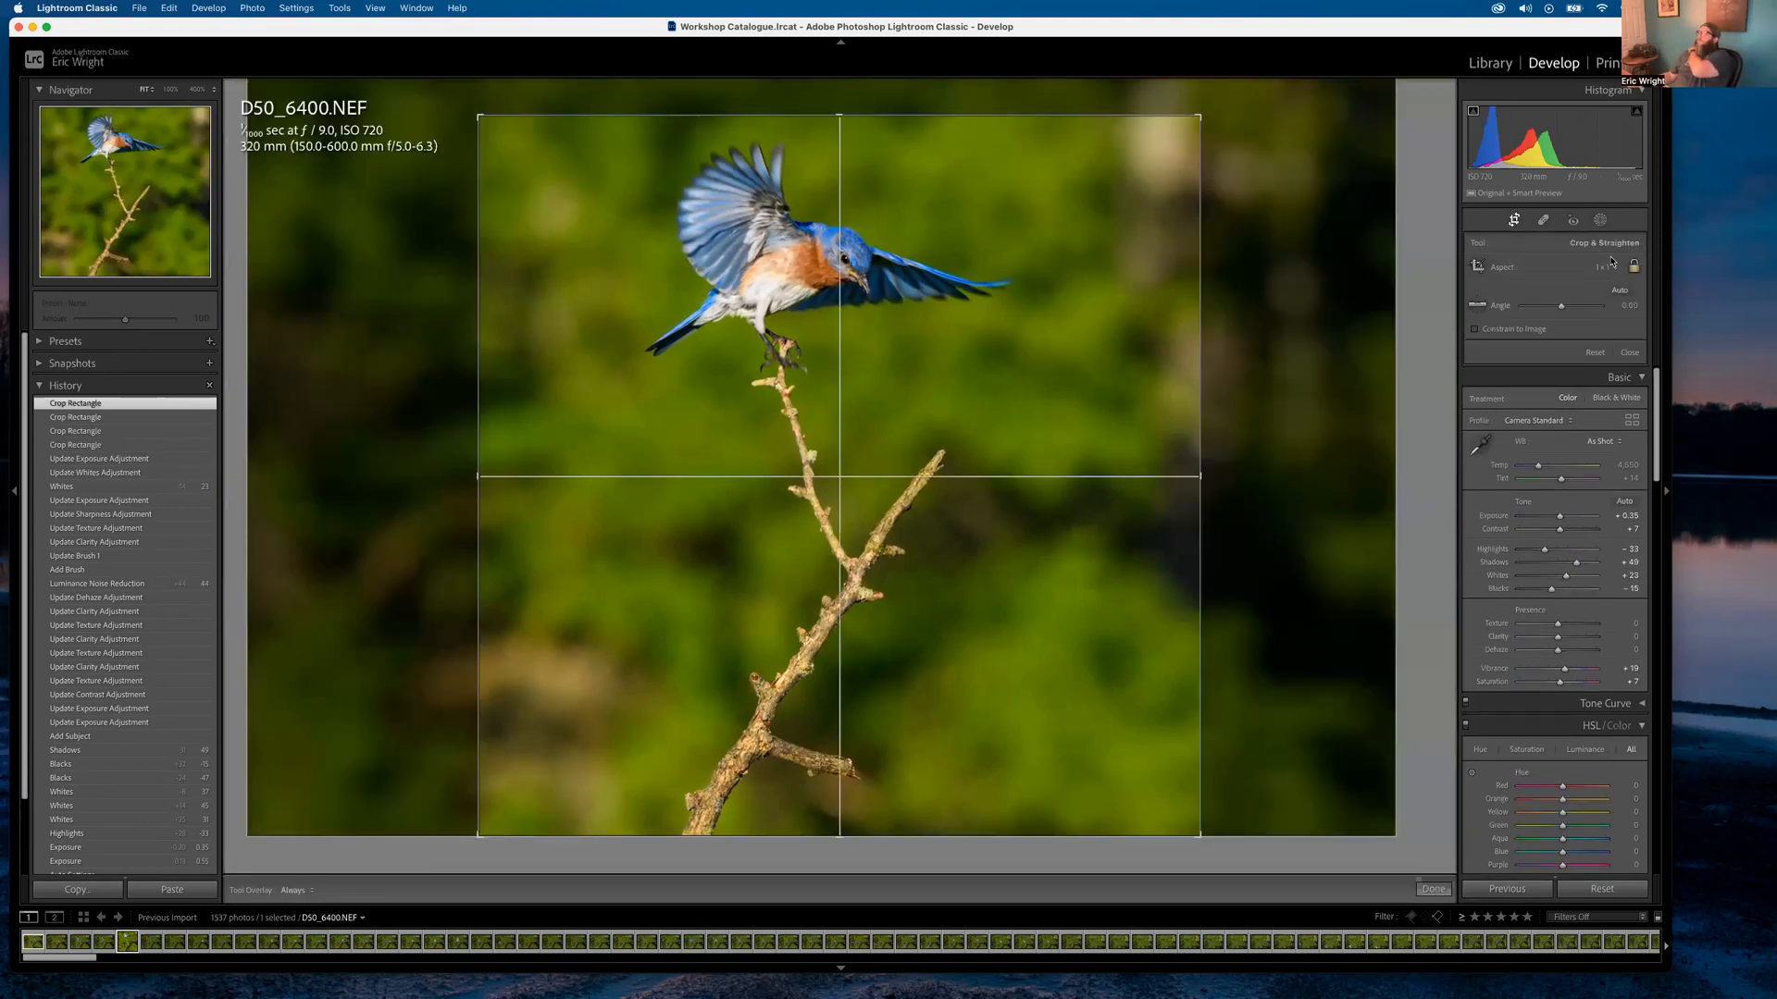
left_click(1611, 266)
left_click(1616, 282)
left_click_drag(1200, 185, 1314, 111)
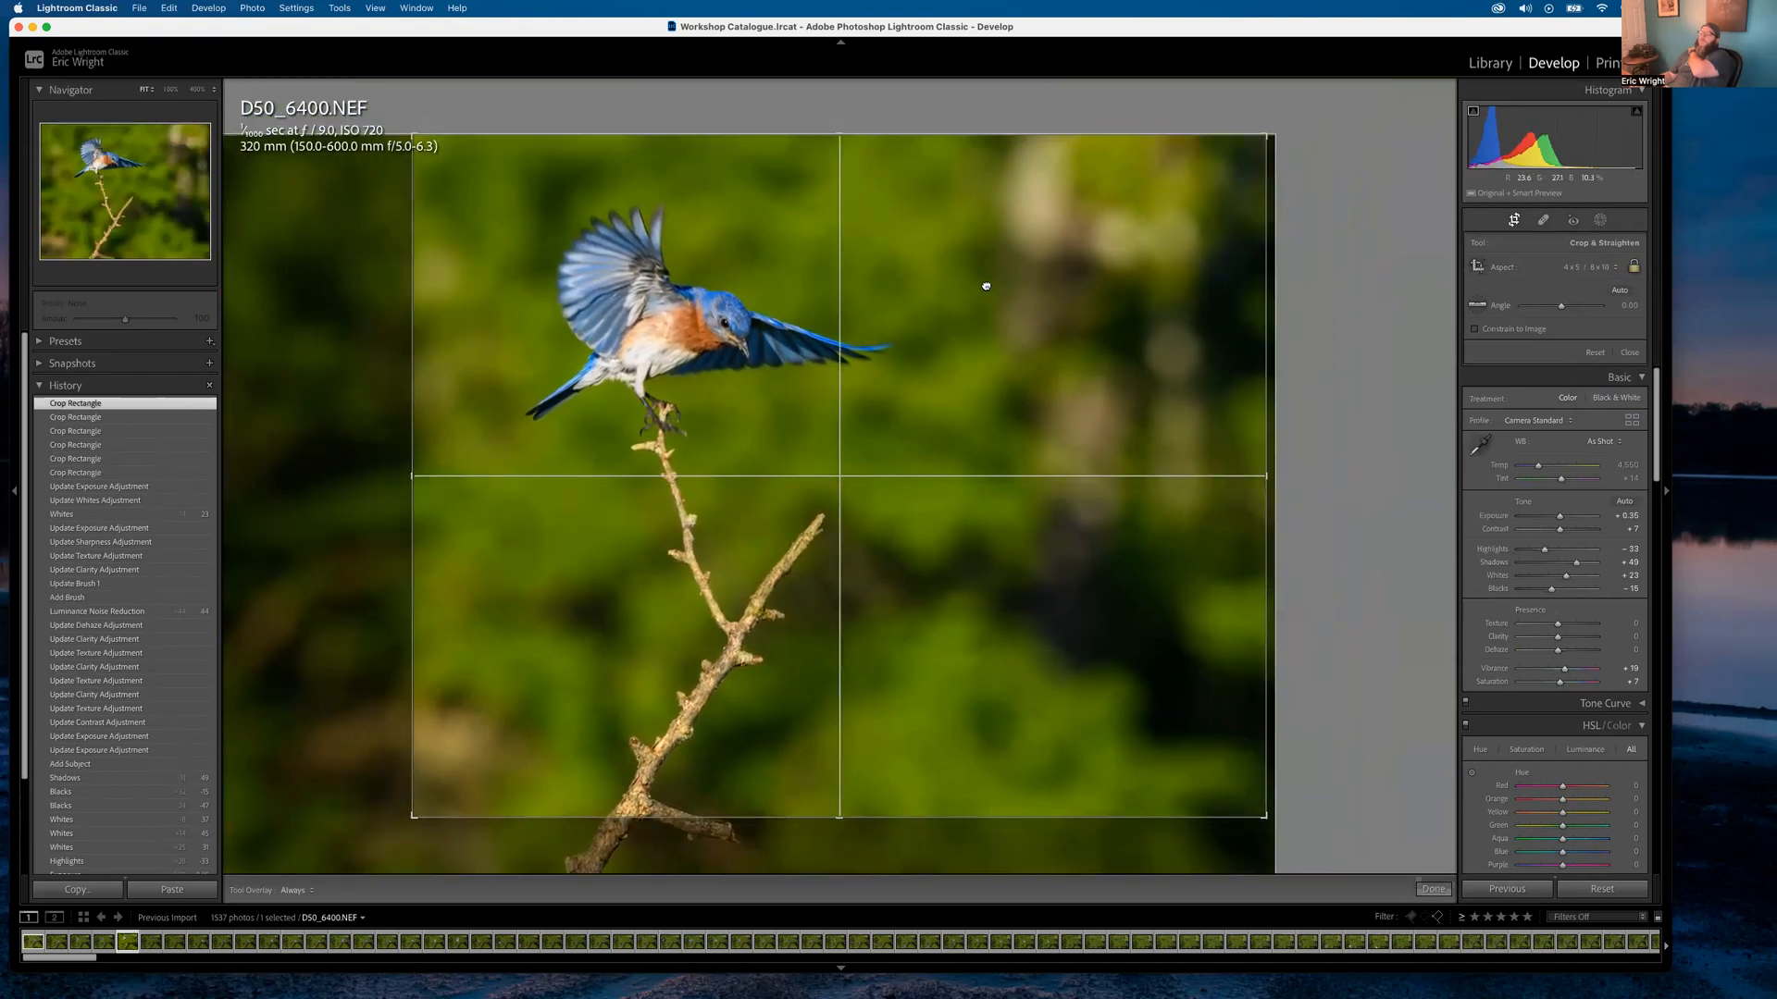
left_click_drag(987, 286, 1130, 179)
left_click_drag(1259, 134, 1297, 109)
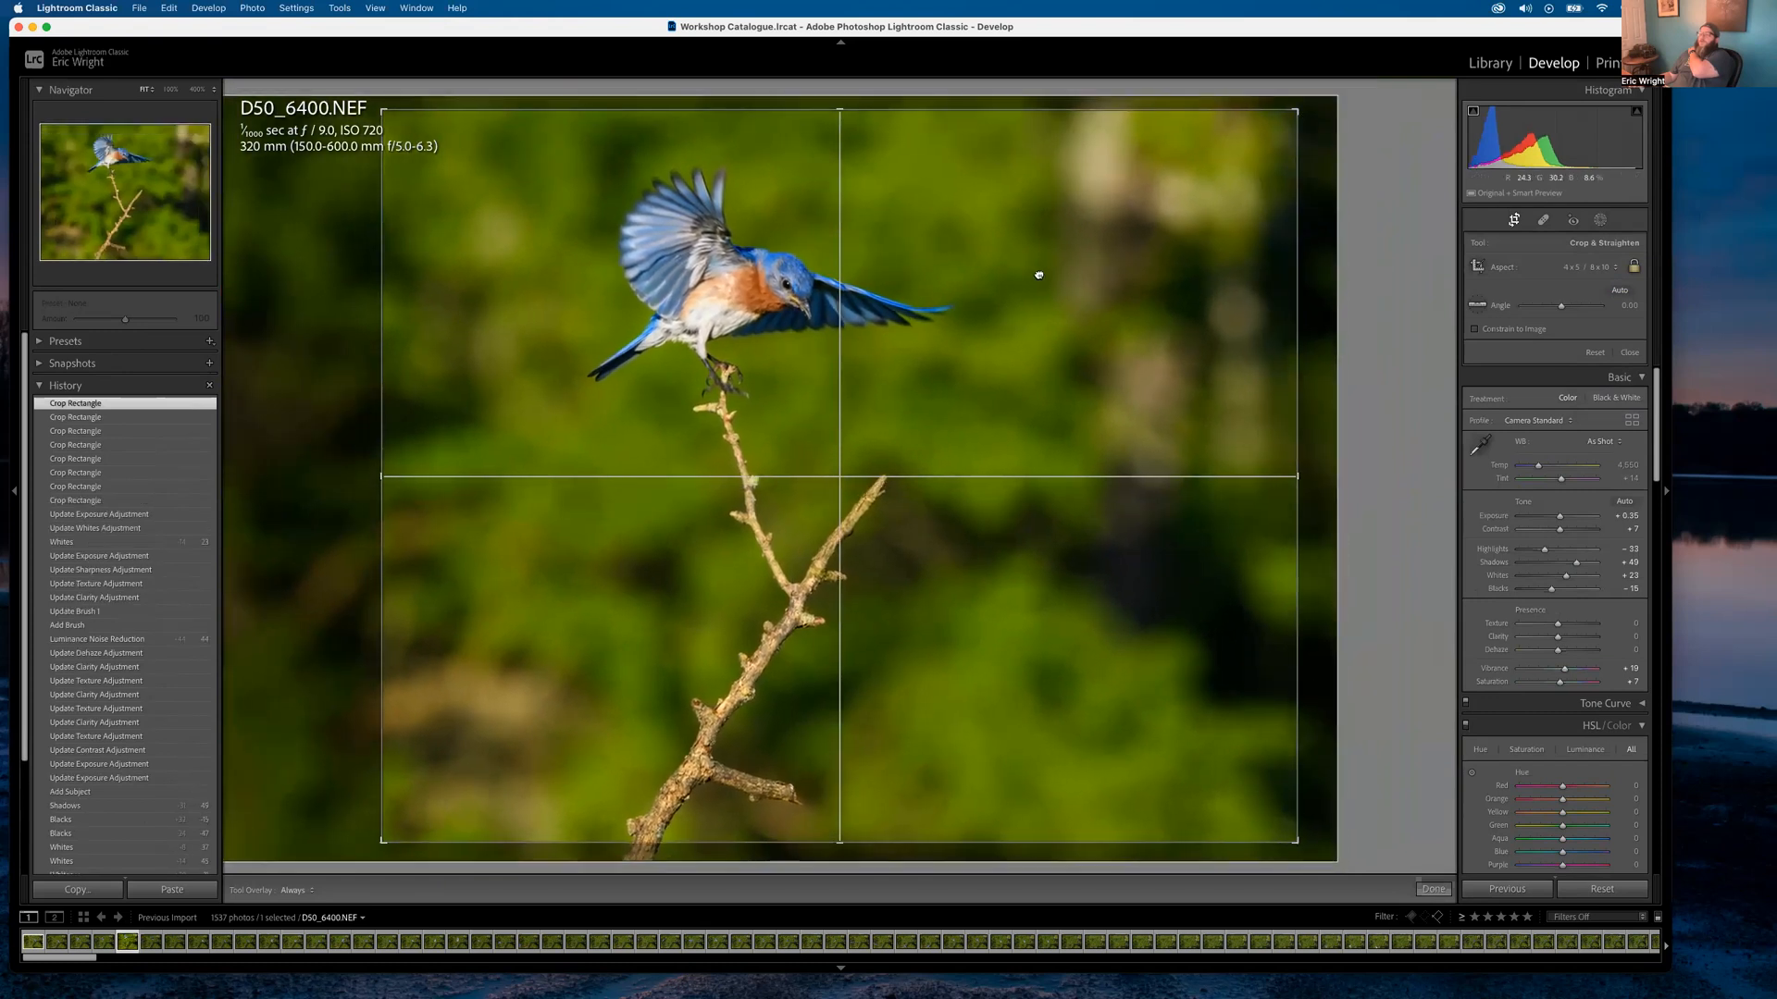
mouse_move(1038, 275)
left_mouse_down()
mouse_move(1074, 266)
mouse_move(1054, 266)
left_mouse_up()
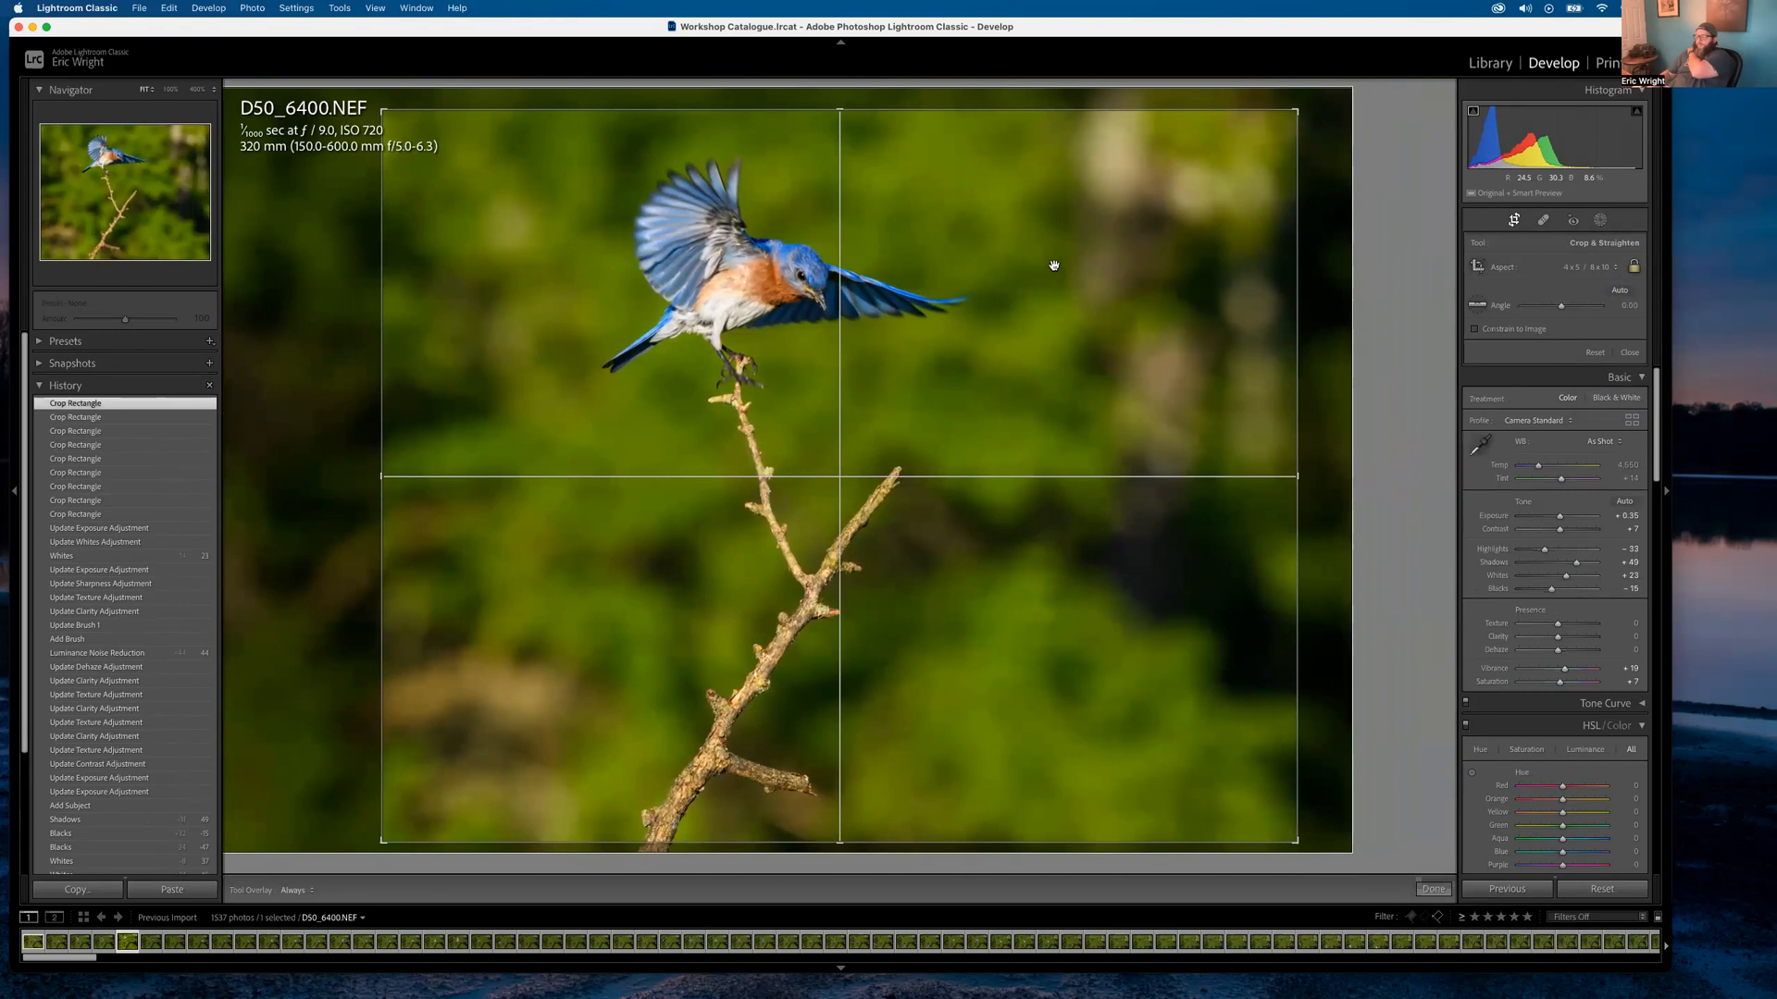
key("Return")
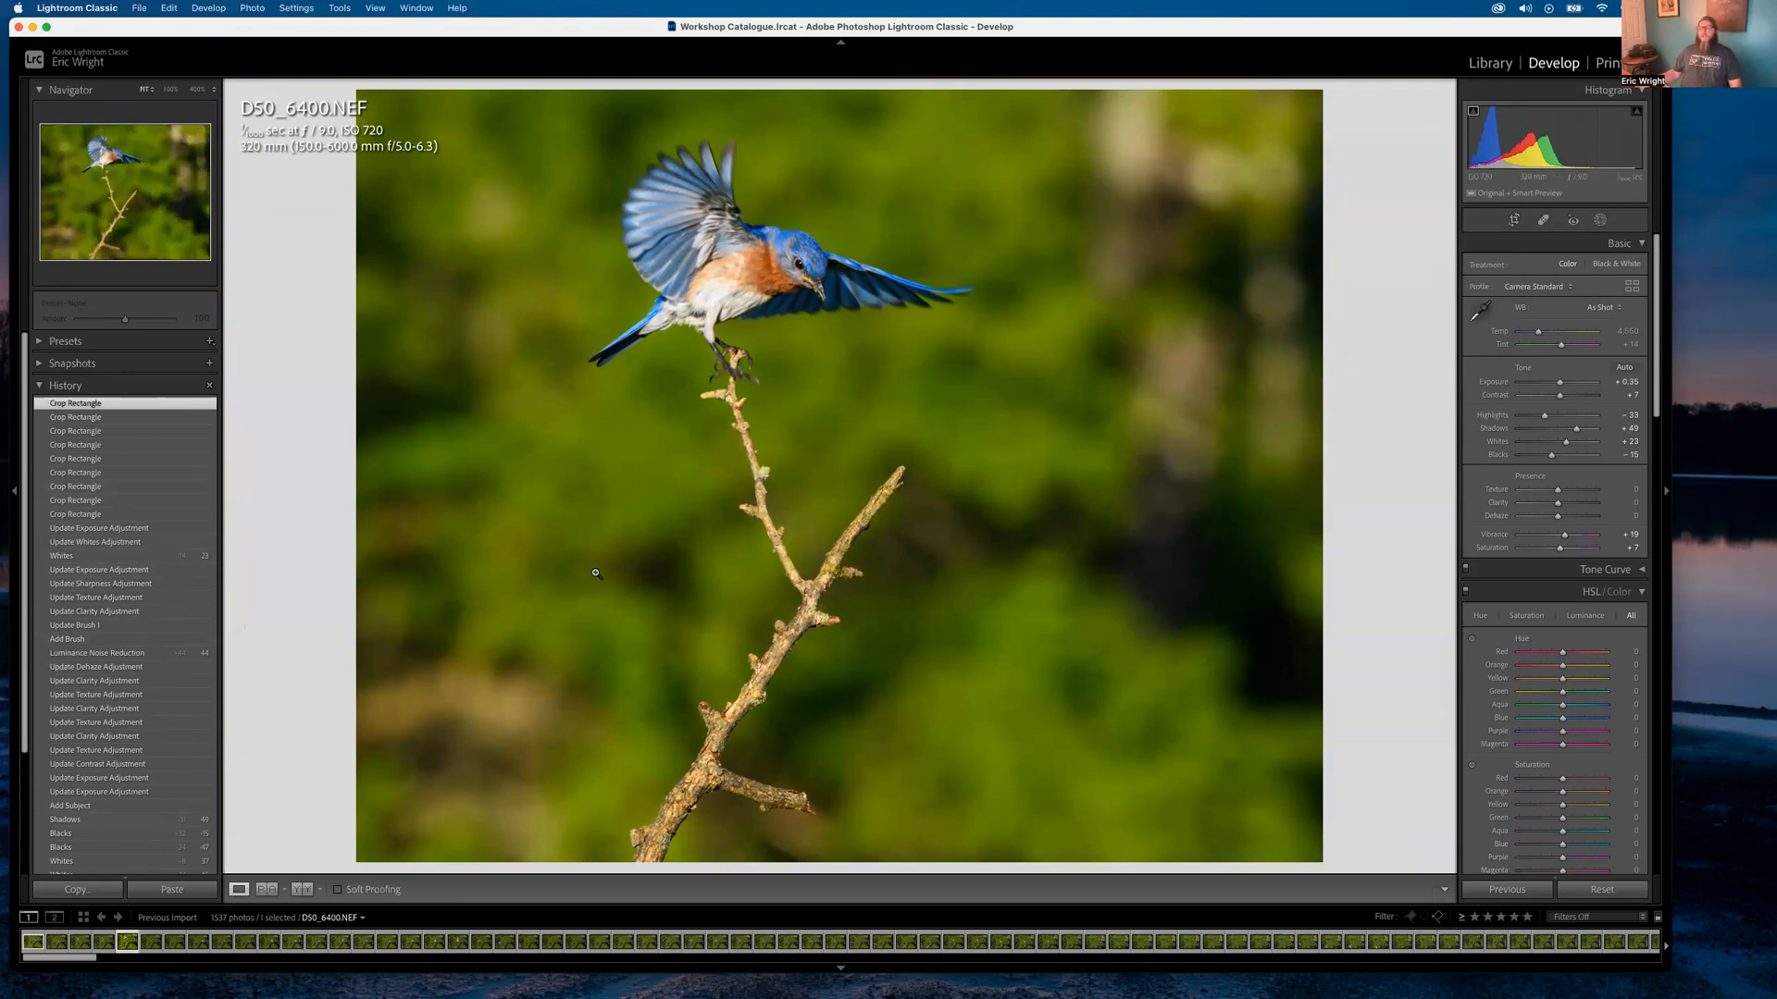
key("backslash")
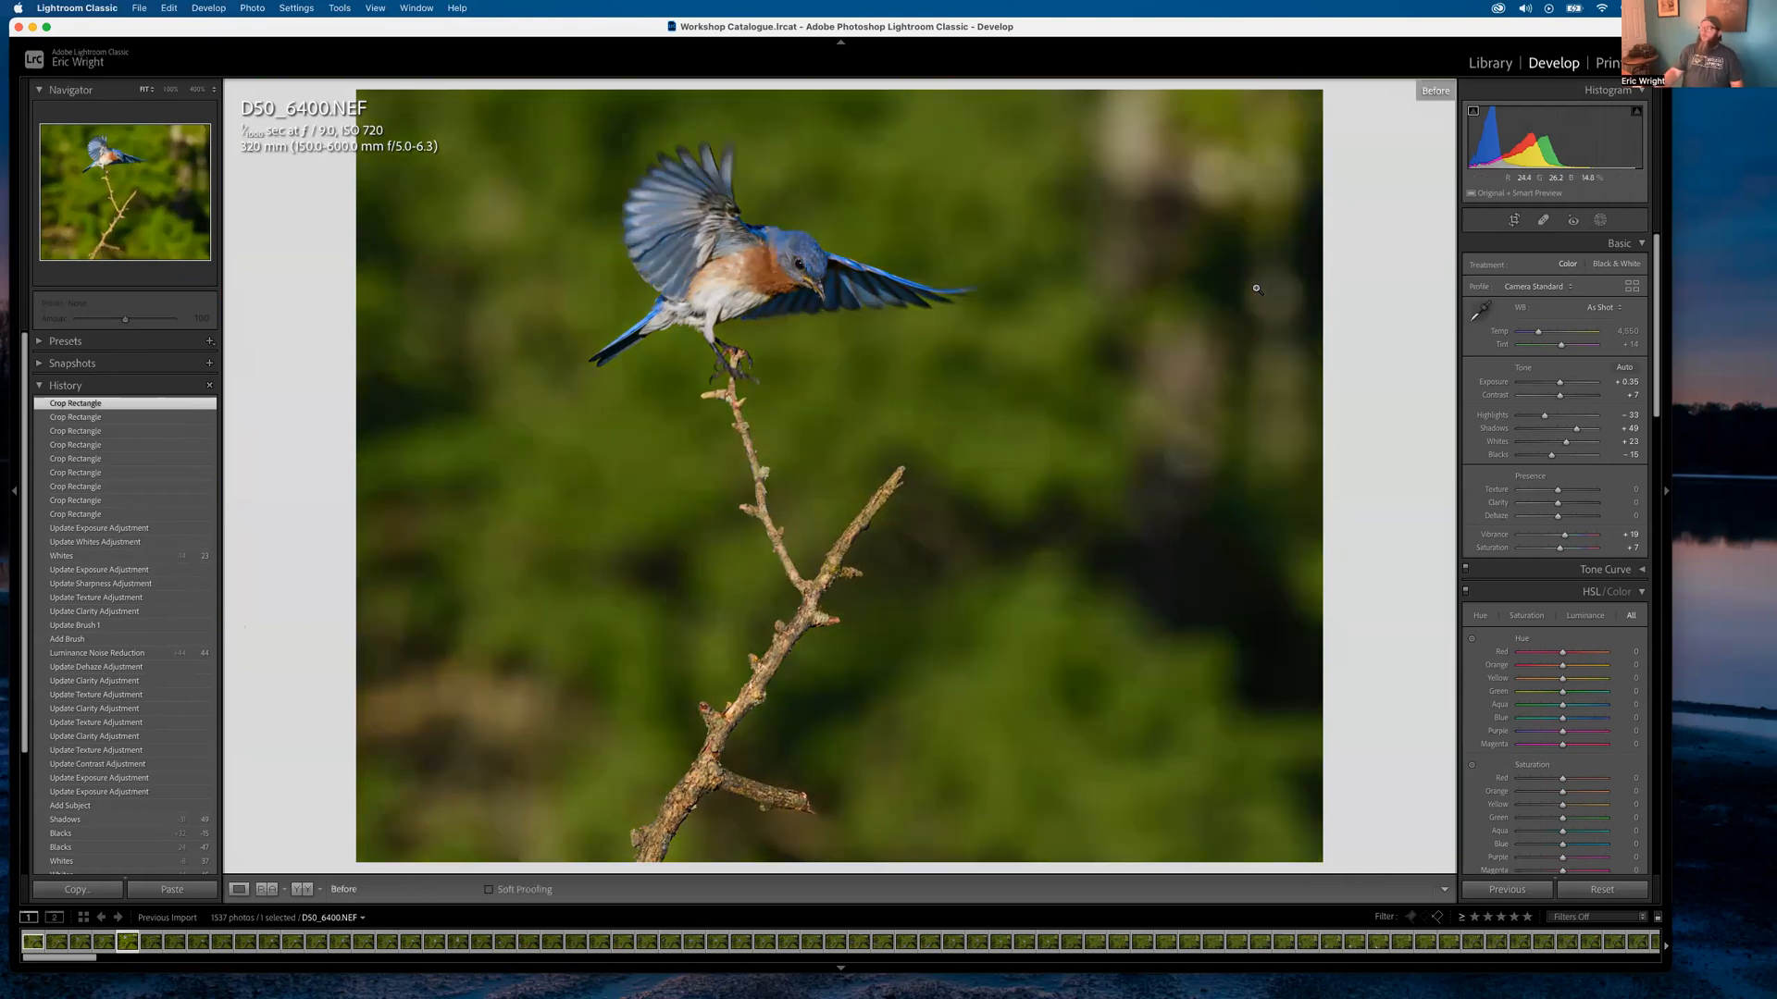
key("backslash")
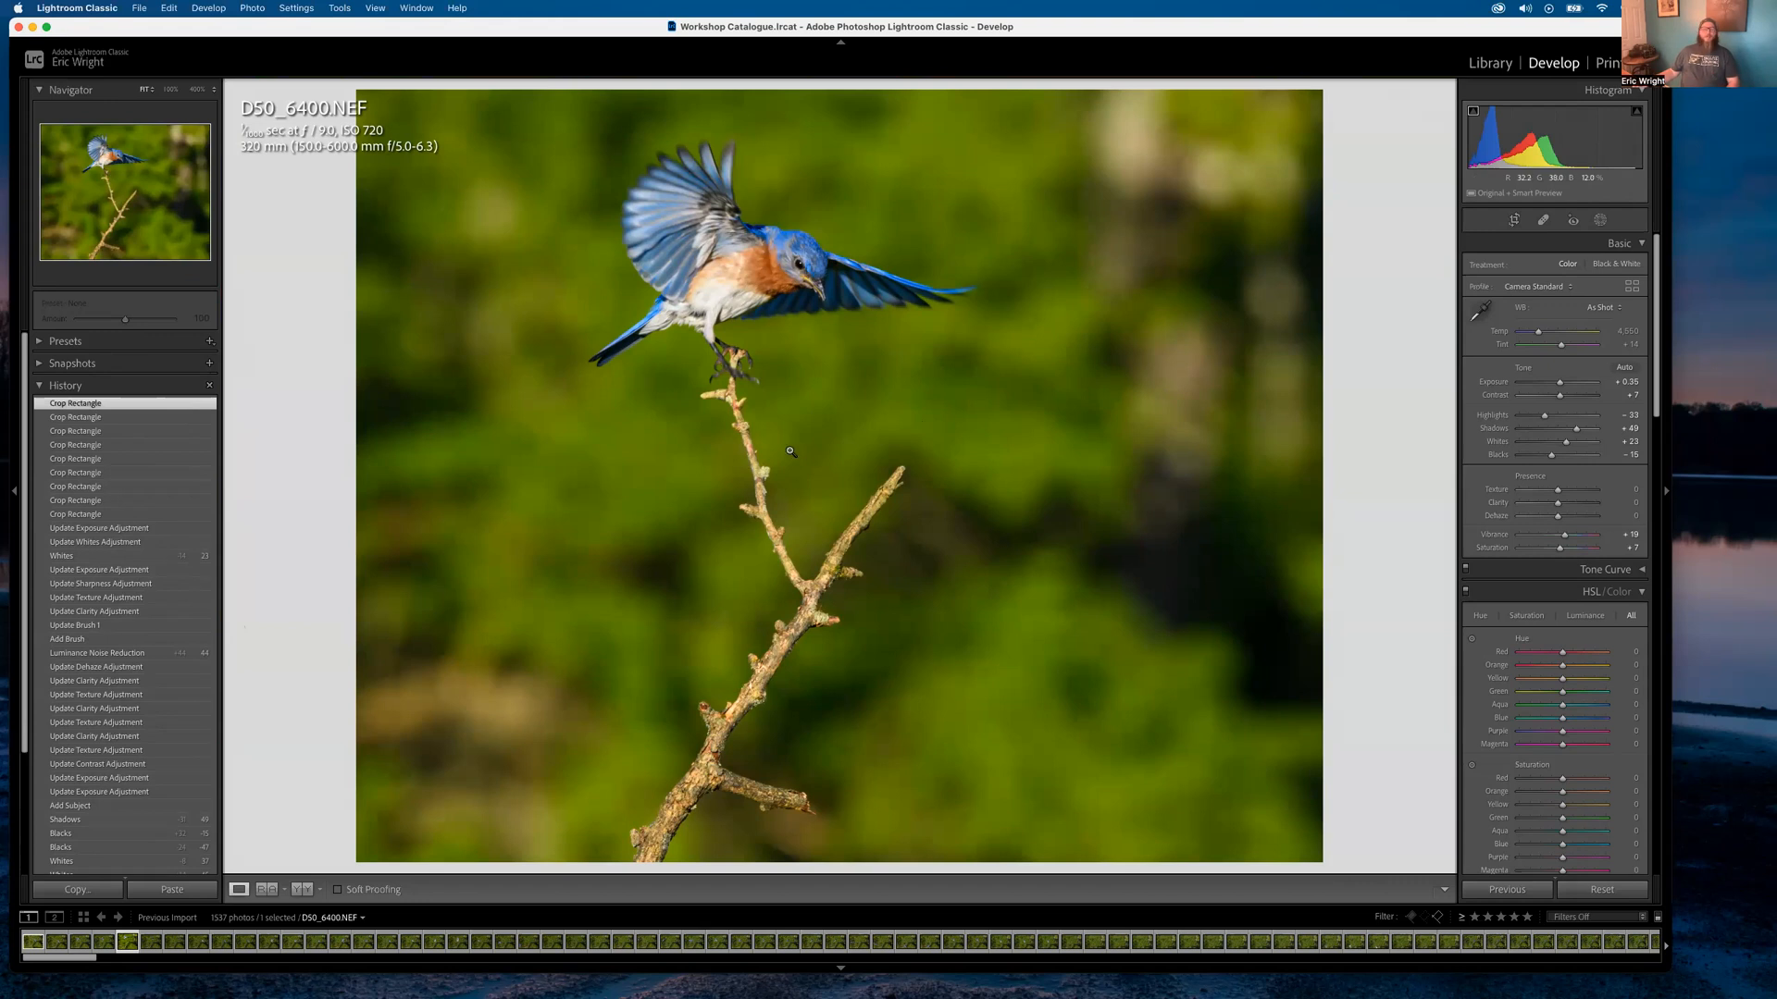
left_click(798, 424)
left_click(795, 416)
Show the bluebird shoot as thumbnails in the Library Grid view
key("e")
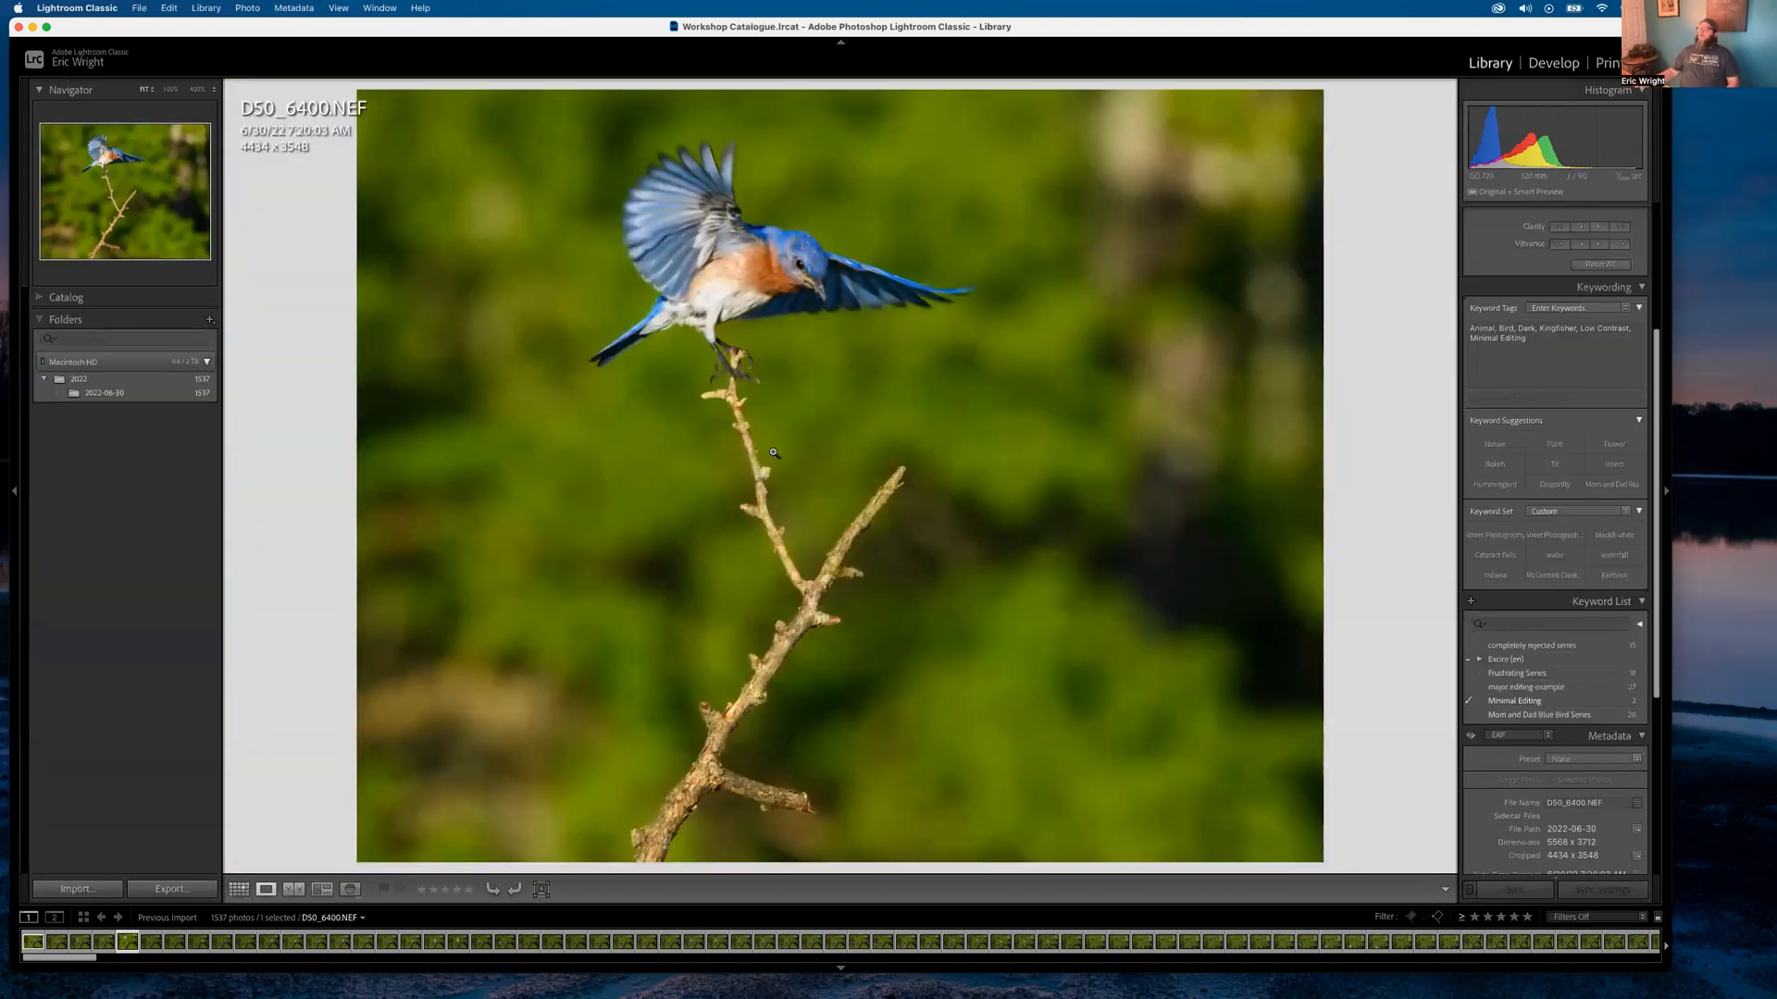
key("g")
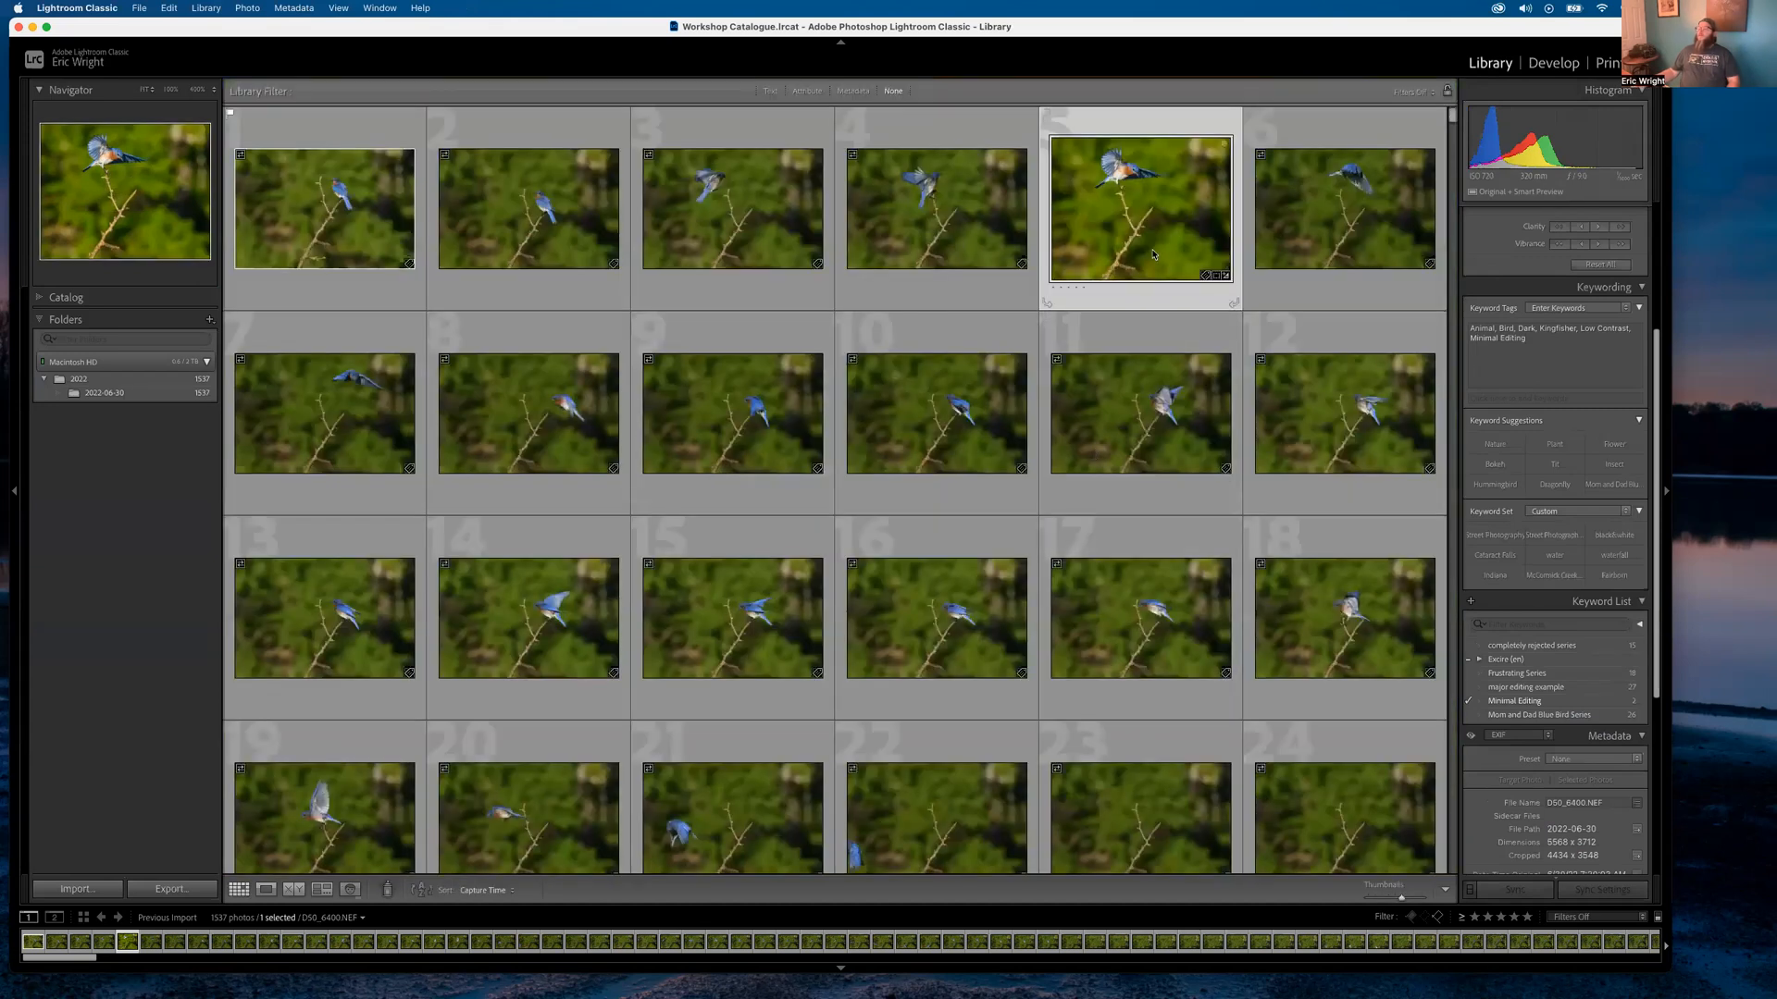
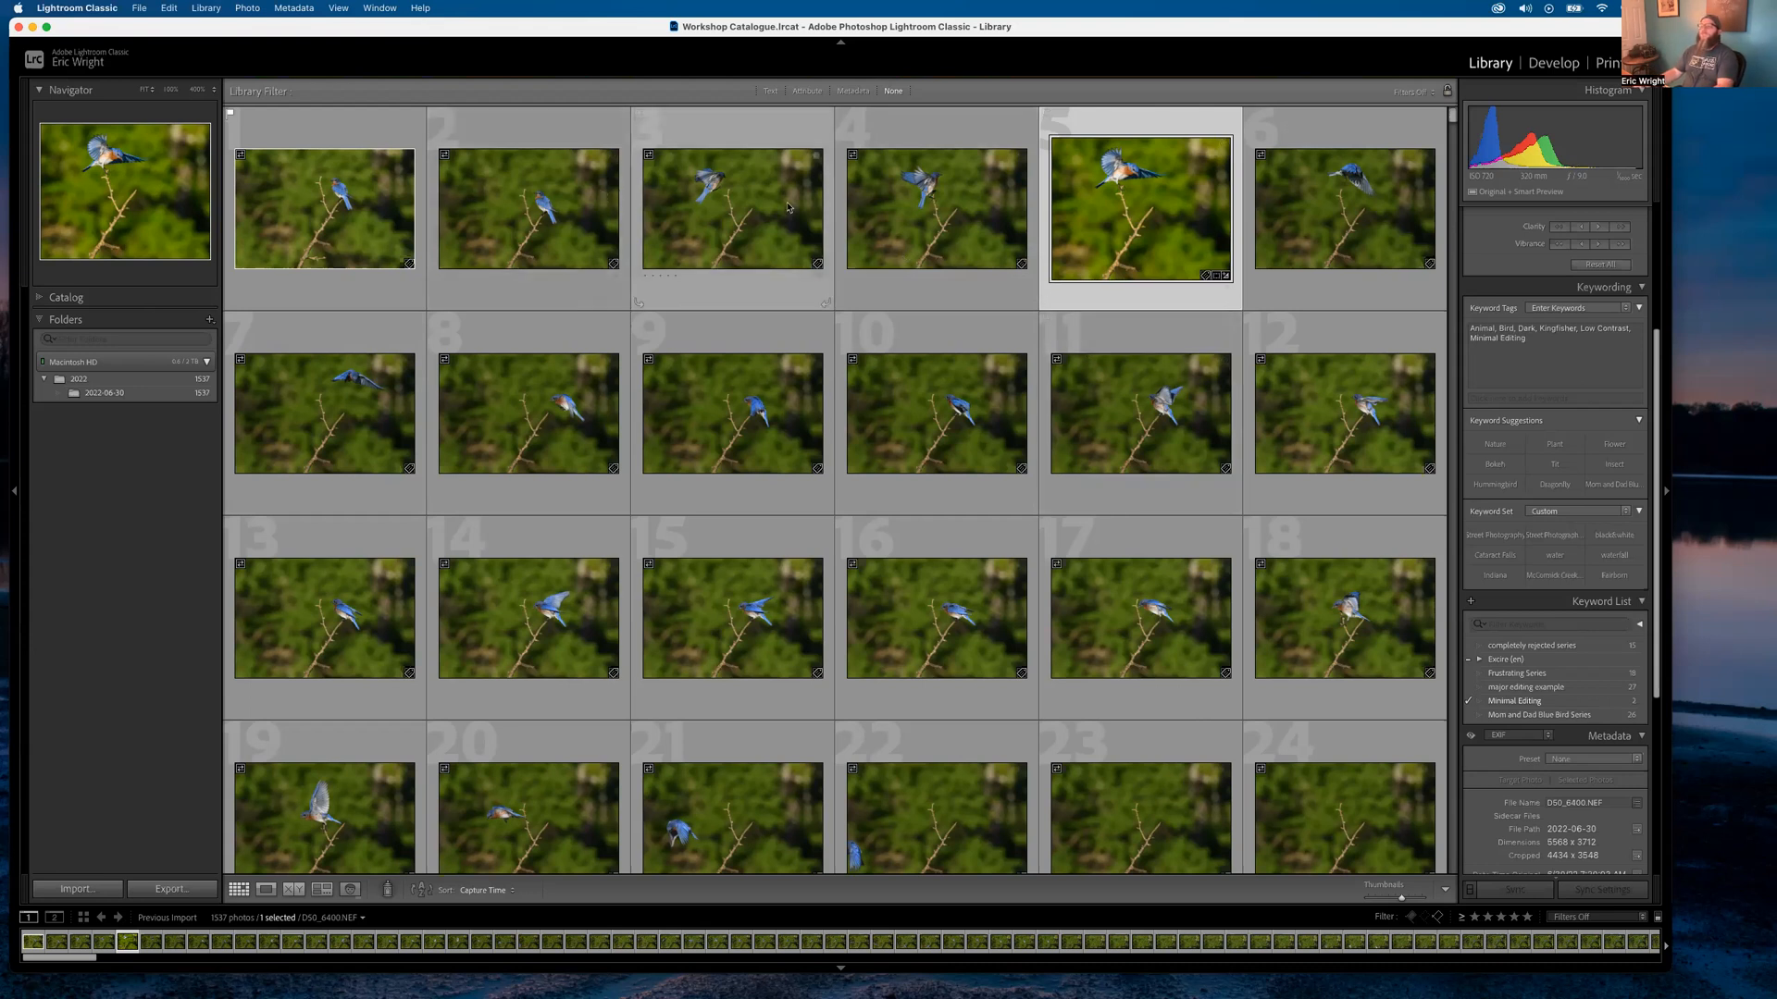
Add frames 4, 6, 10, 11 and 12 to the selection and switch to the Print module
left_click(966, 220, "super")
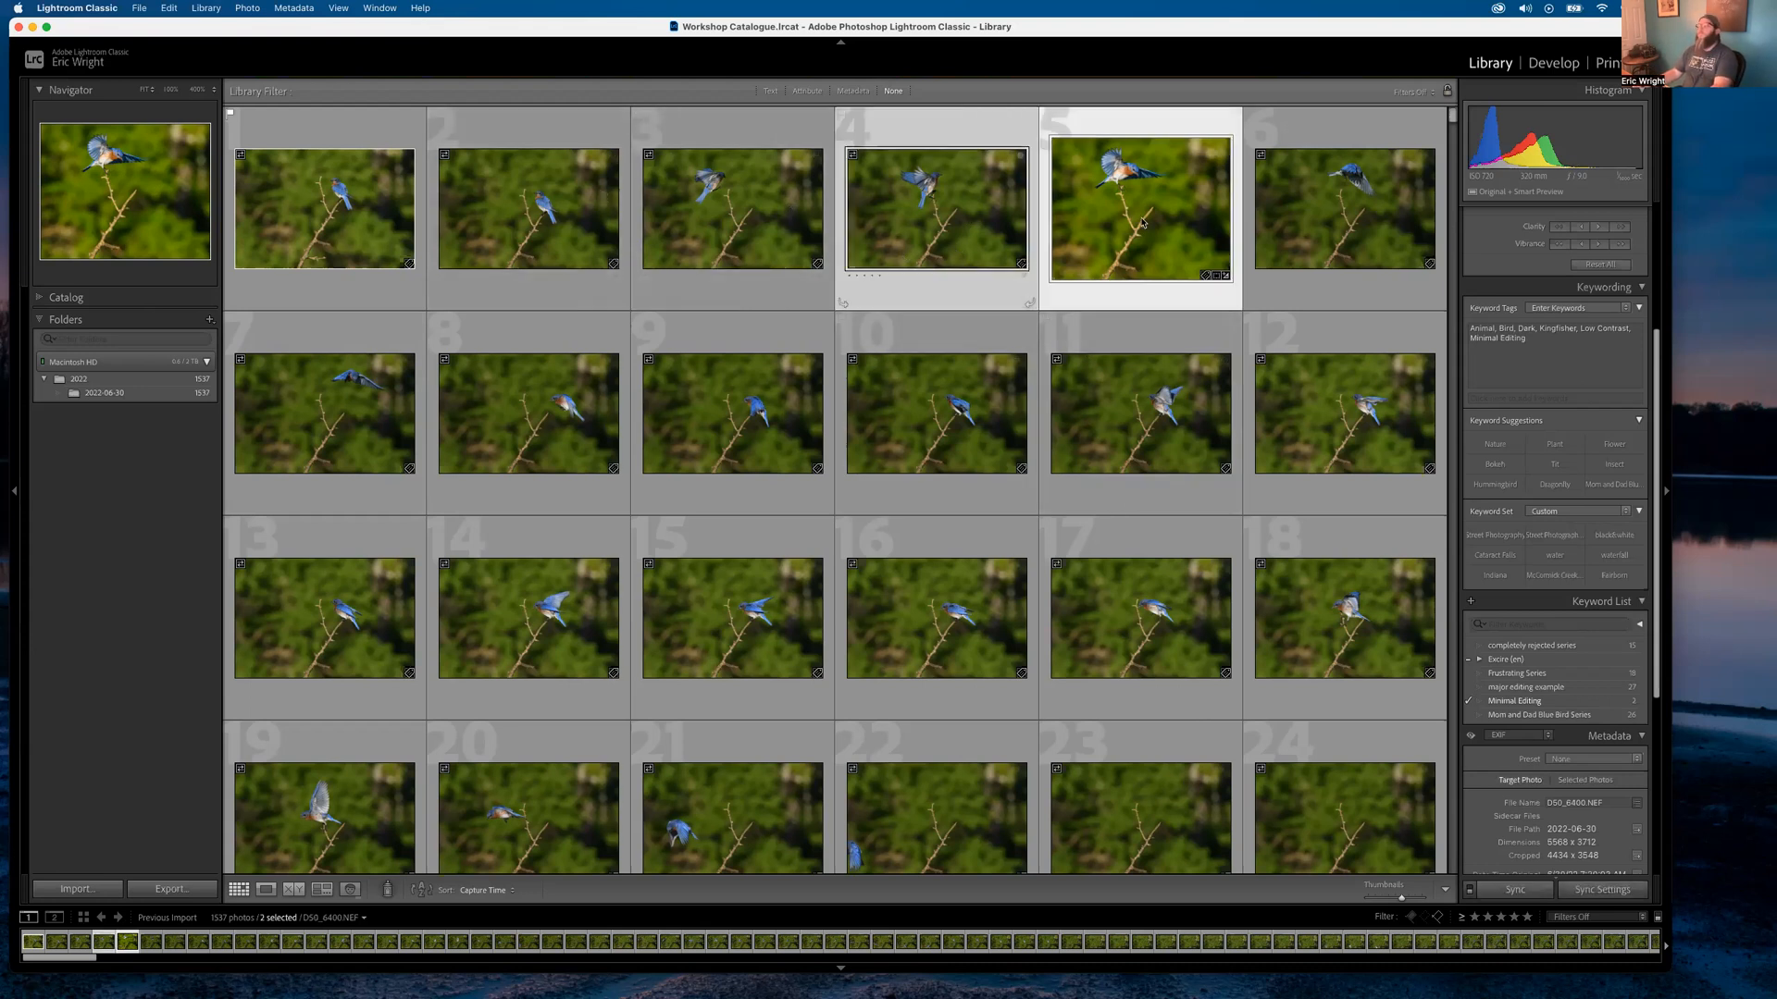
left_click(1381, 220, "super")
left_click(936, 413, "super")
left_click(1140, 414, "super")
left_click(1344, 413, "super")
left_click(1608, 65)
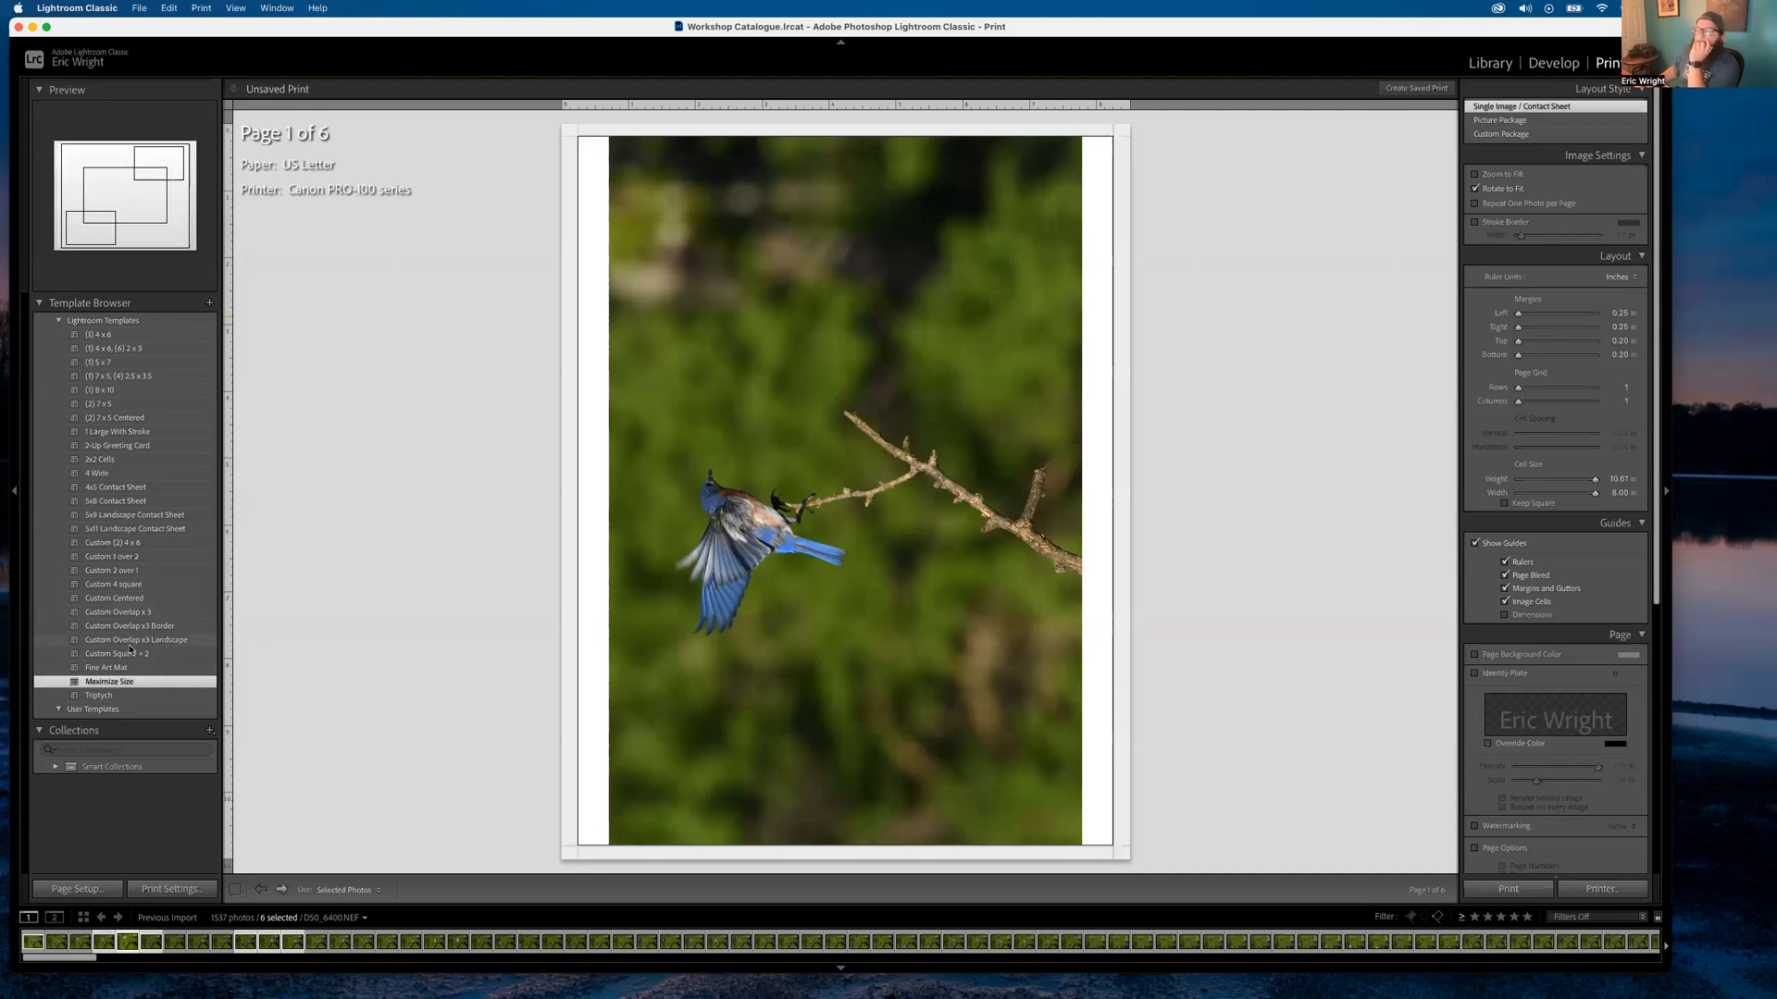
Apply the 4x5 Contact Sheet template to the six frames, then return to the Library
left_click(115, 488)
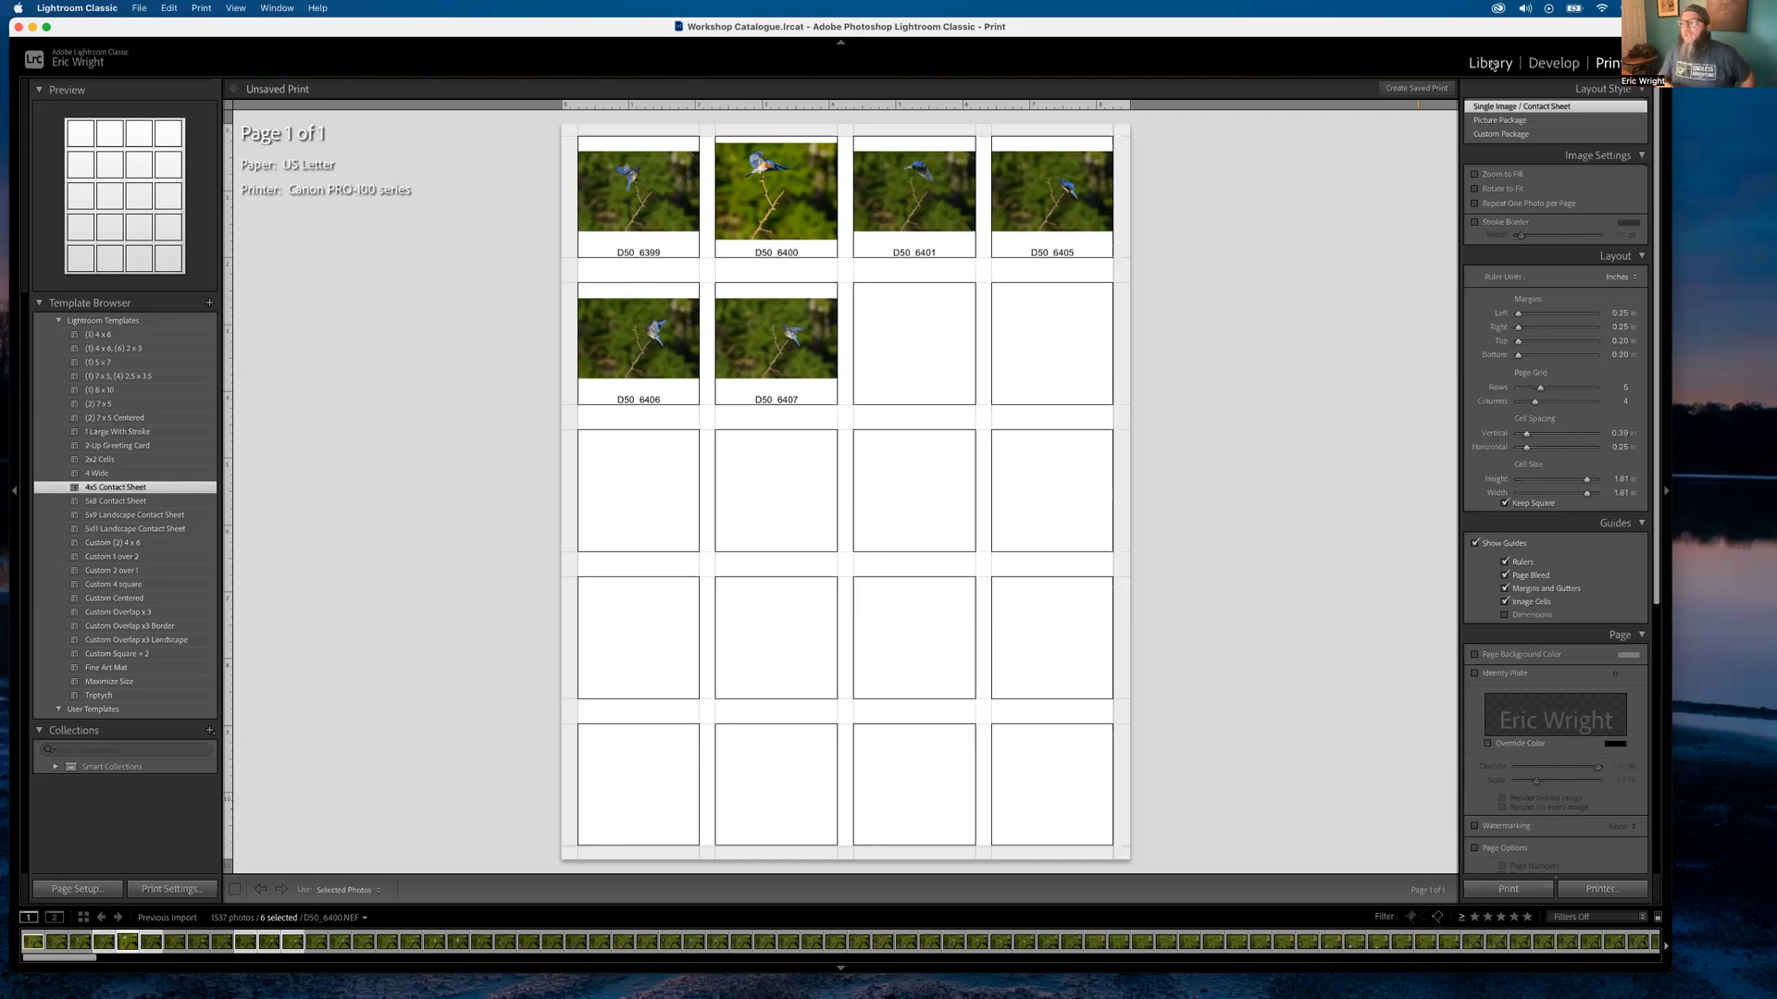
left_click(1490, 65)
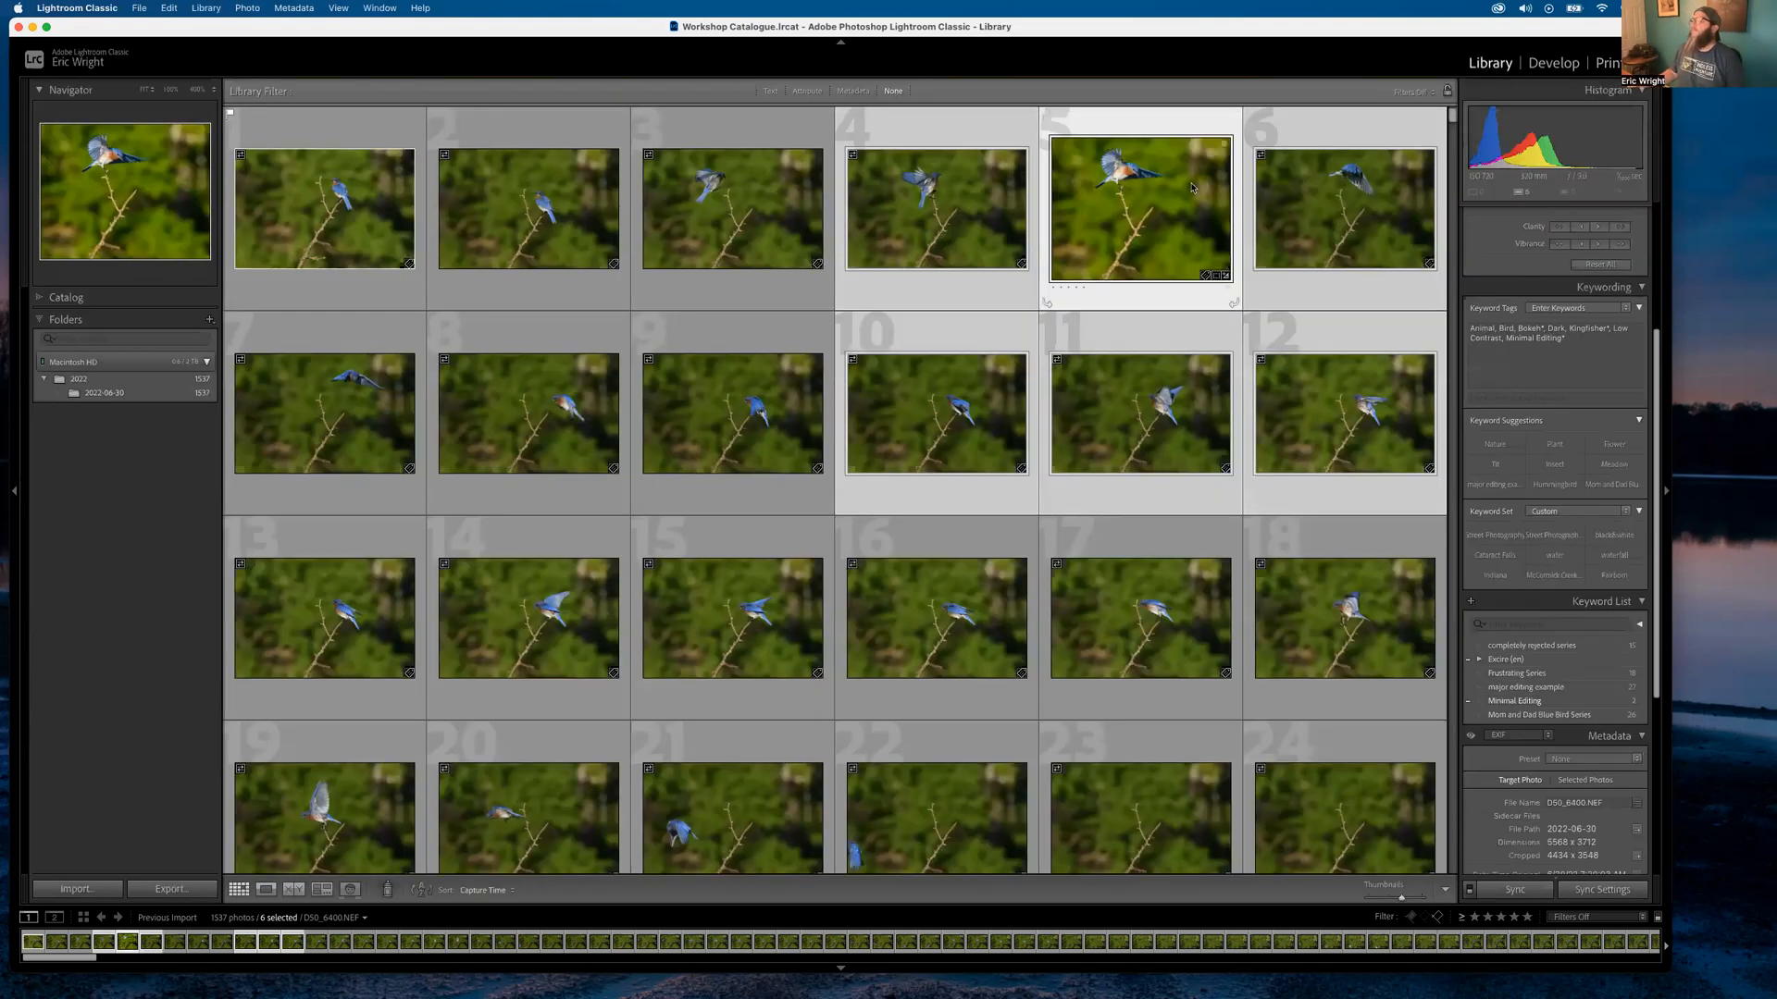
Select frame 3 alone, then view D50_6400.NEF large in Loupe view
left_click(712, 239)
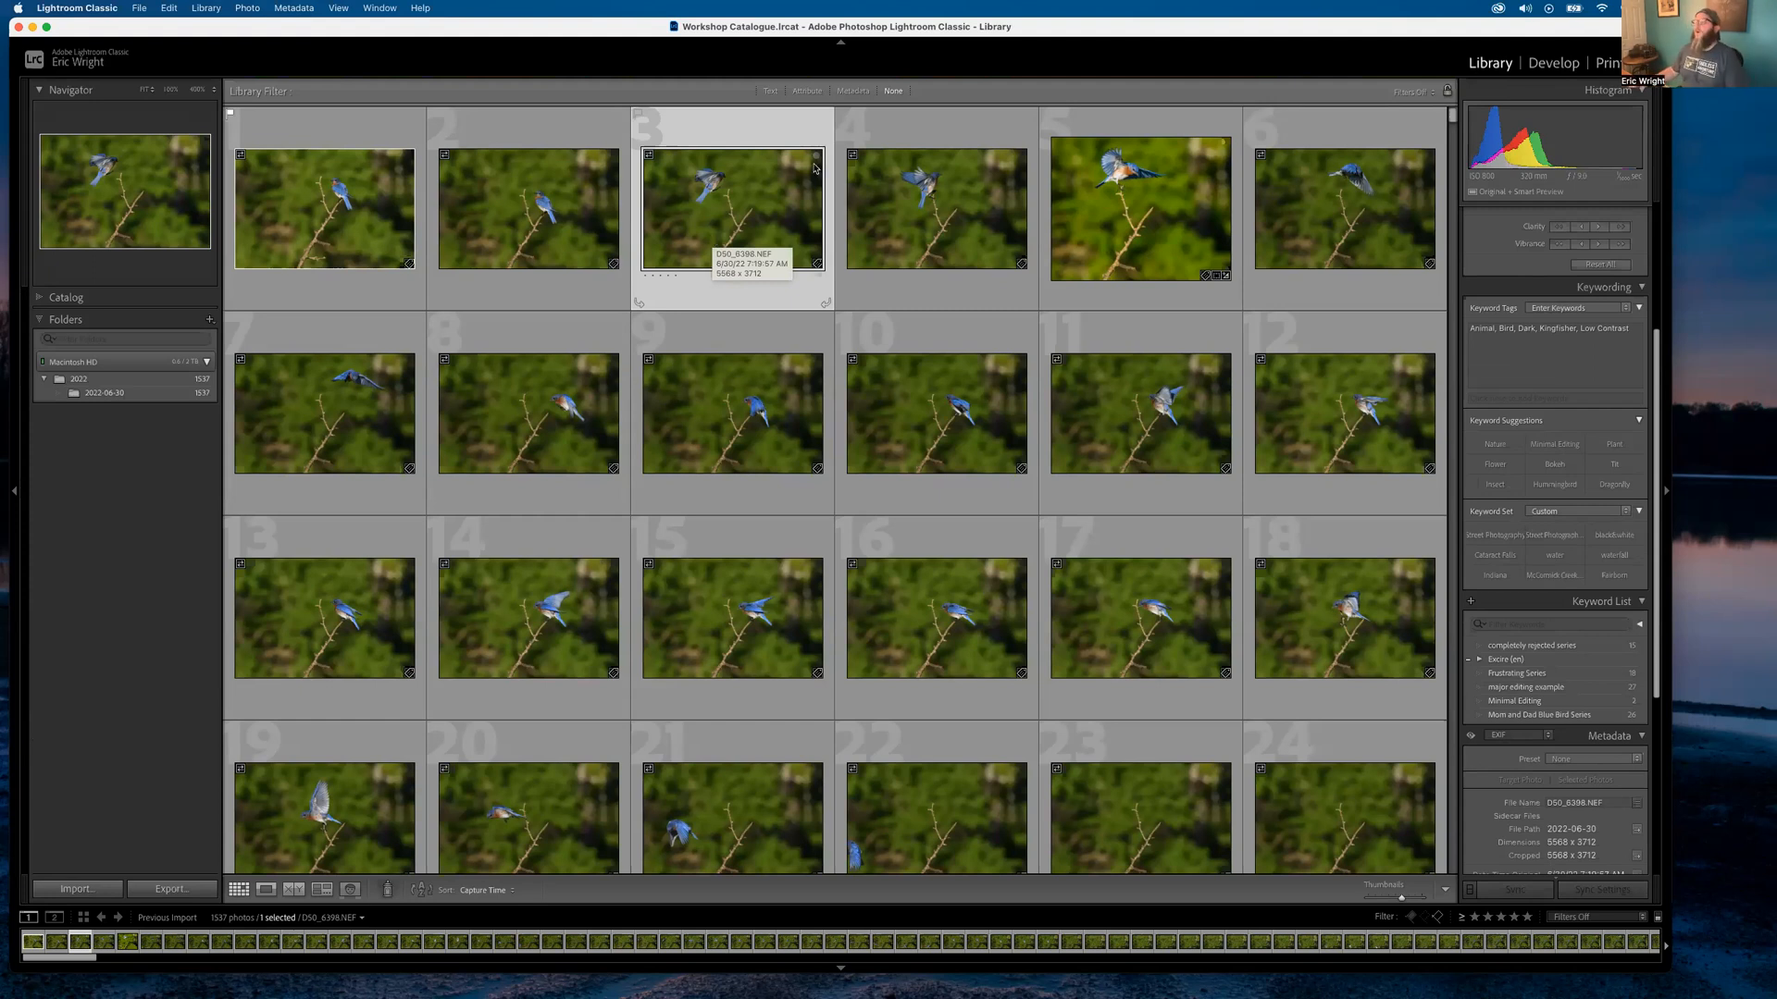
double_click(1132, 214)
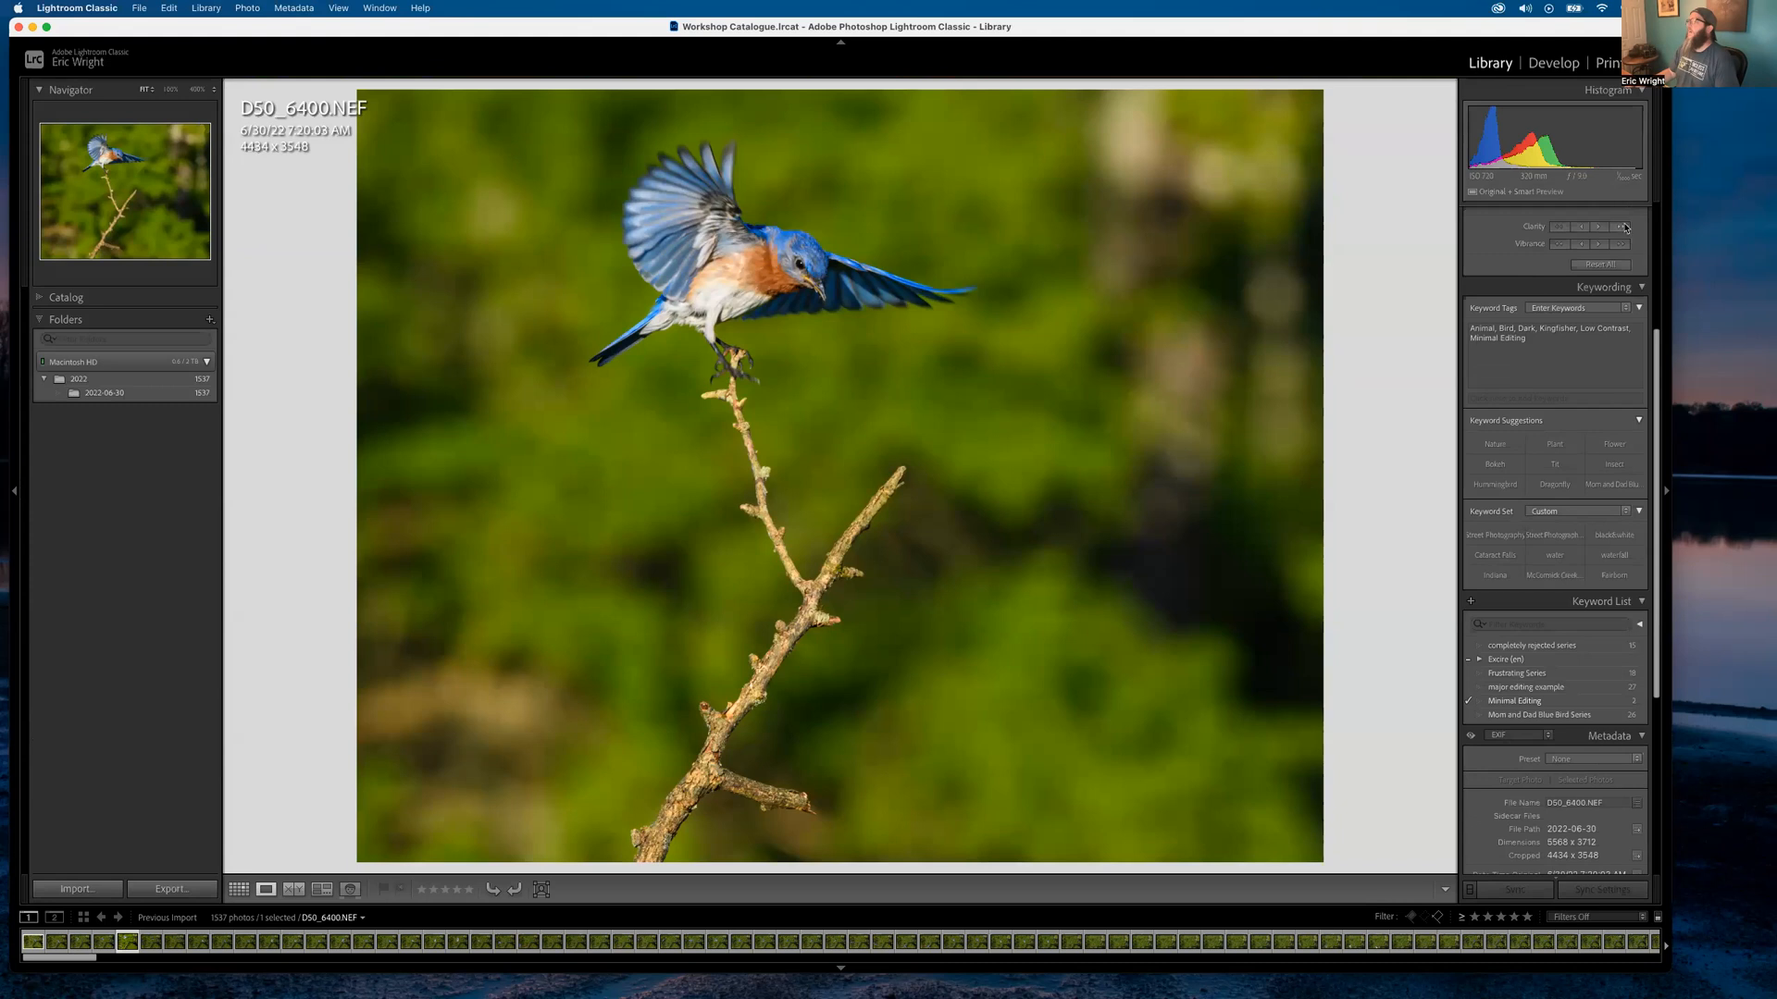
Open D50_6400.NEF in Develop and review the existing masks and their adjustments
key("d")
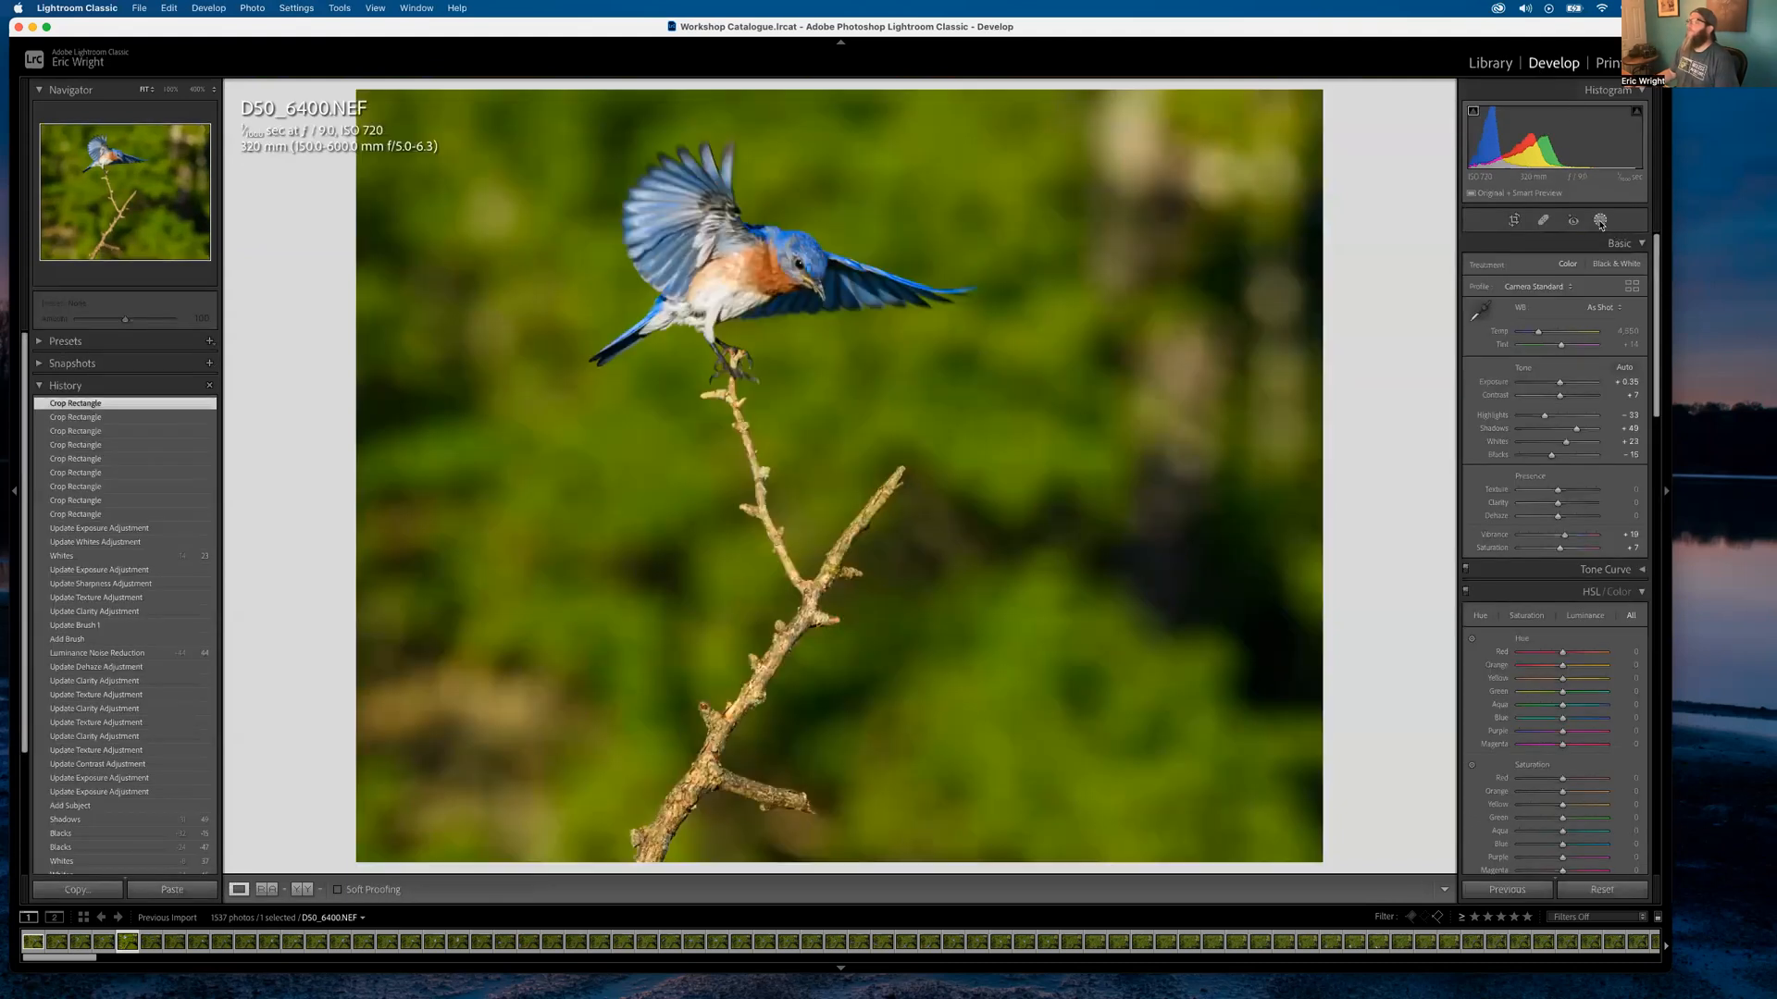
left_click(1600, 221)
left_click(1330, 139)
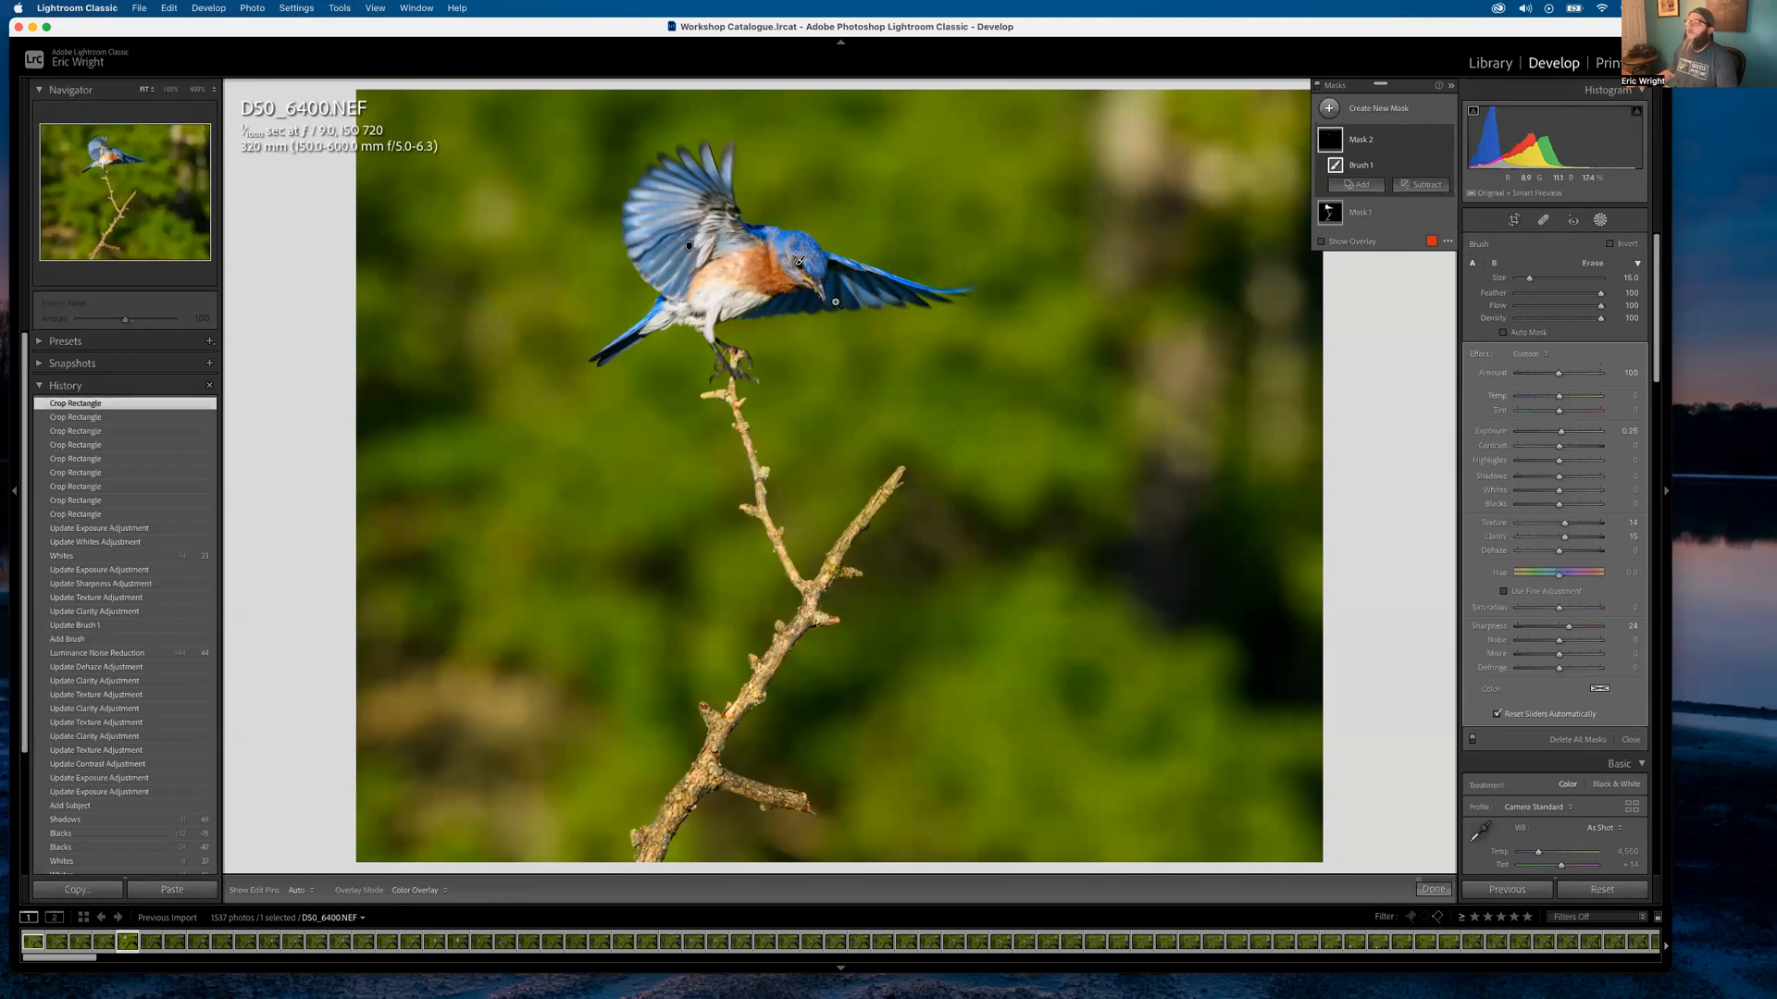
left_click(1357, 136)
left_click(1362, 139)
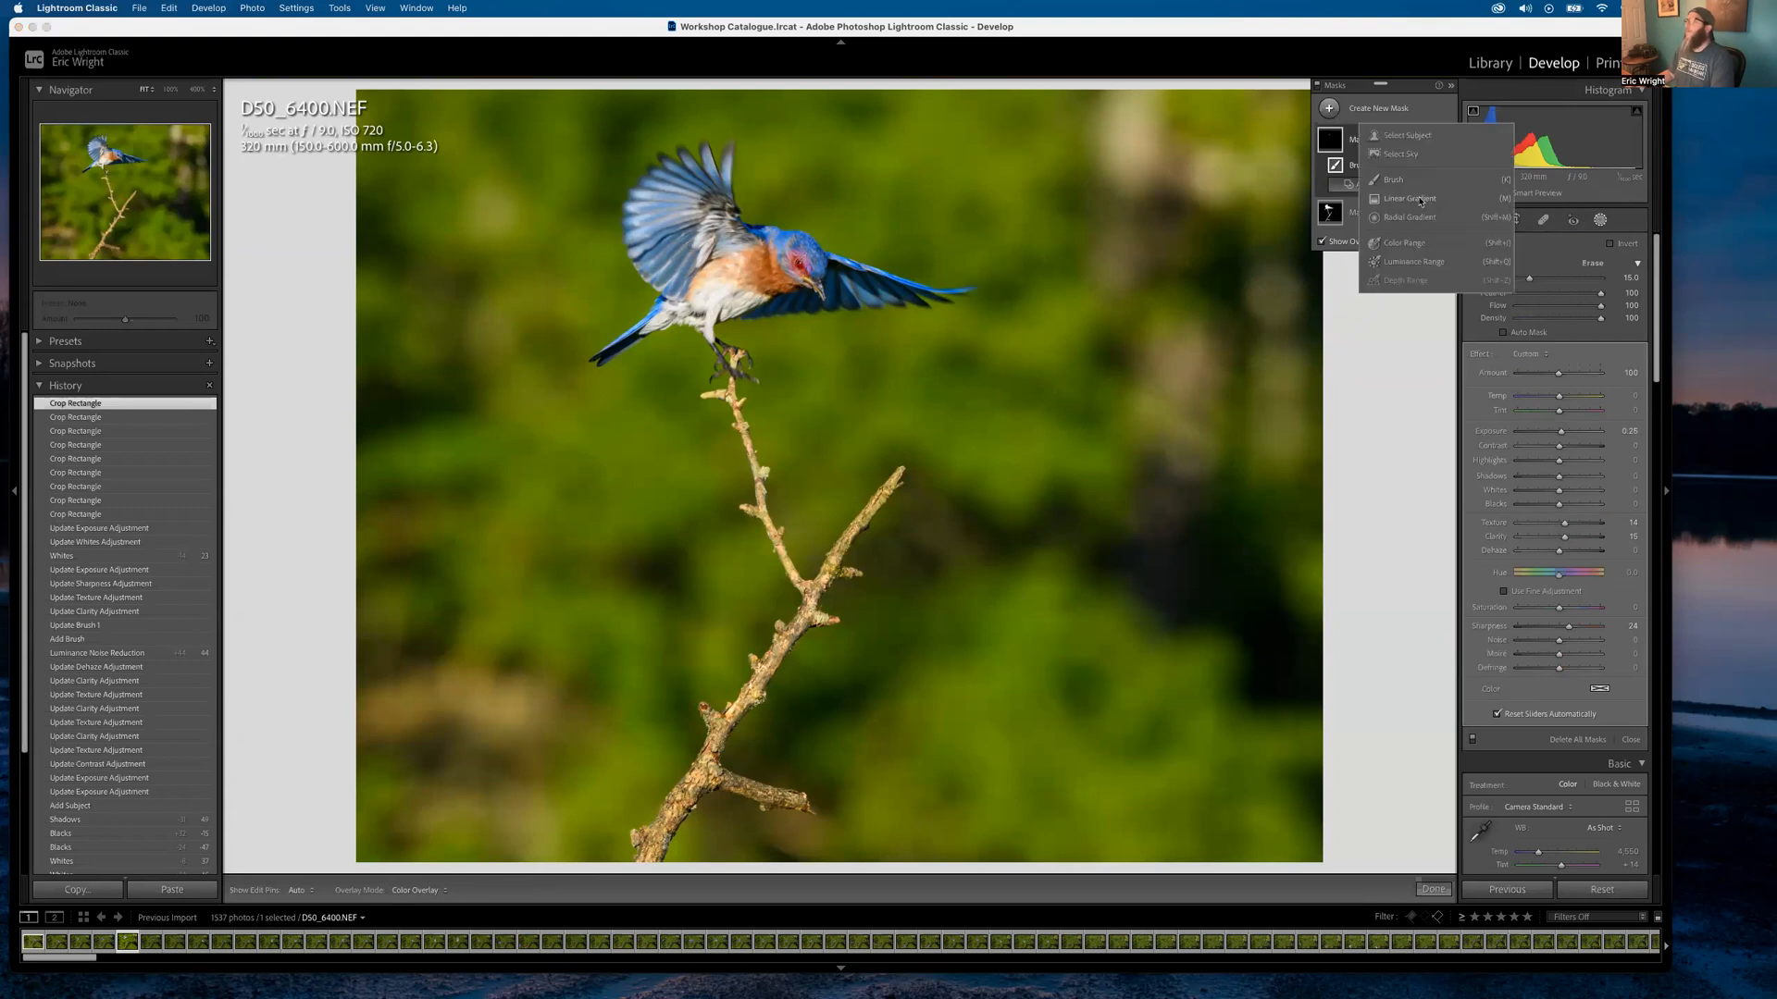
left_click(1388, 211)
Paint a new brush mask over the top-right, lower-left and upper-left background, then lower its exposure
key("k")
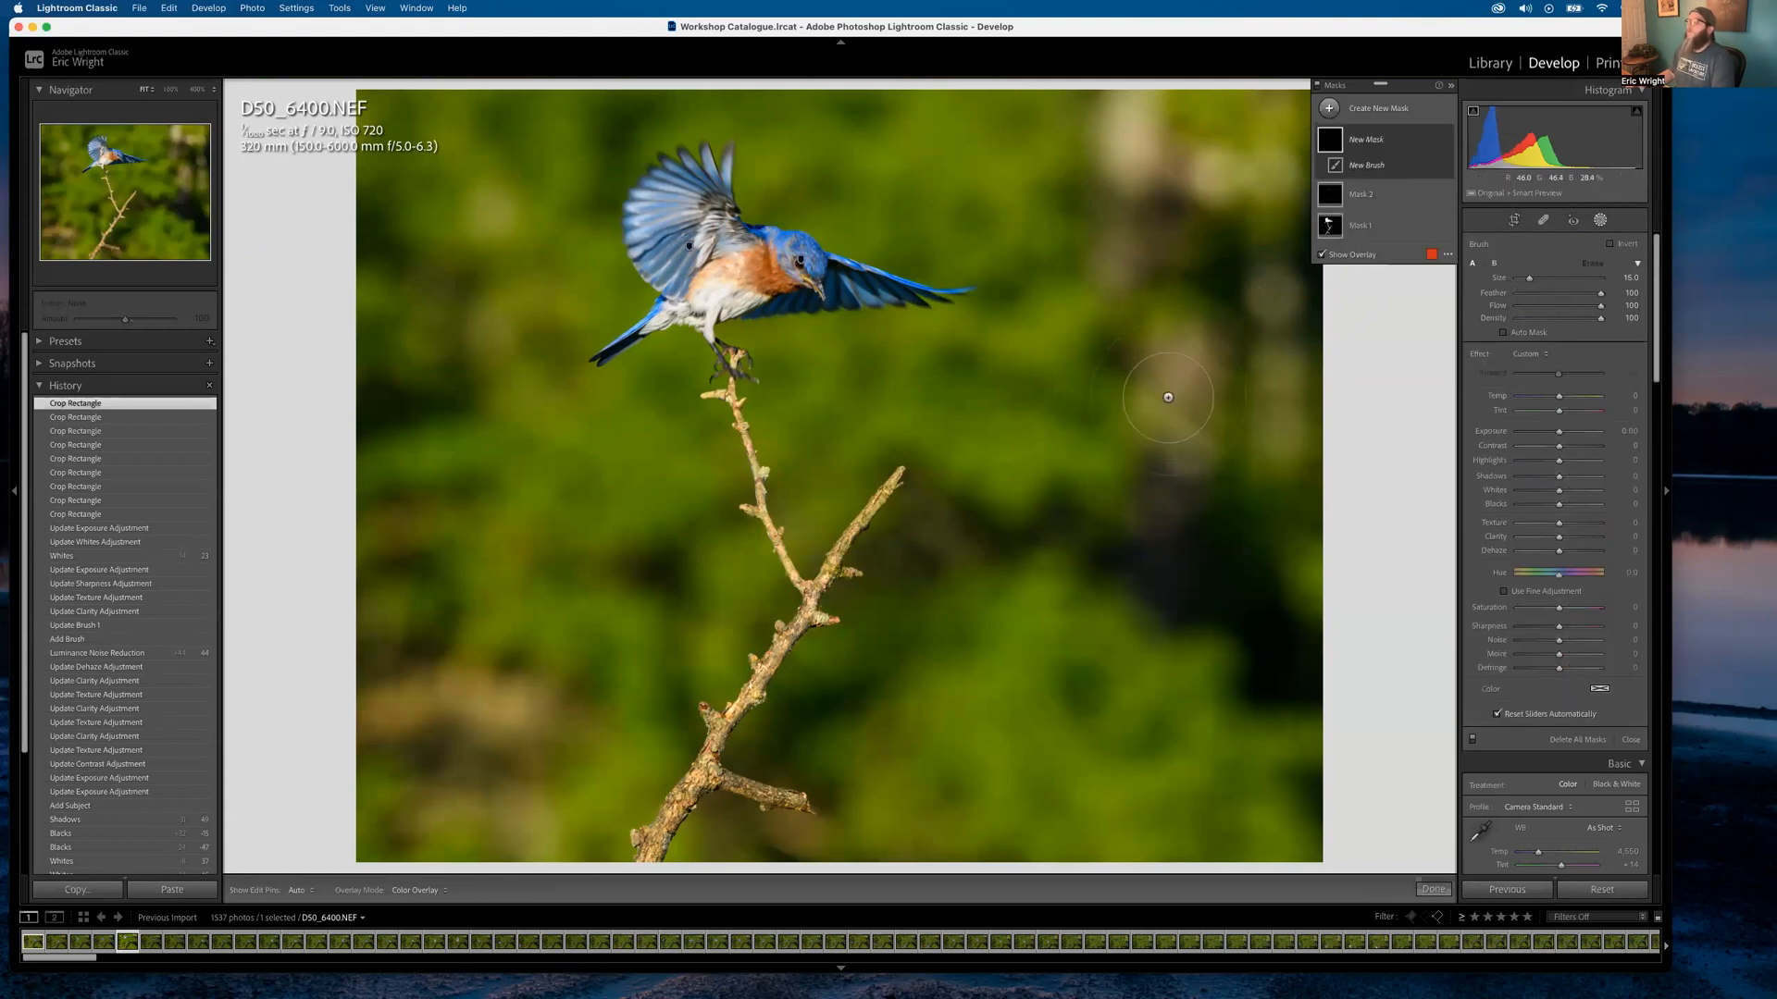
mouse_move(1136, 122)
left_mouse_down()
mouse_move(1145, 166)
mouse_move(1280, 131)
mouse_move(1193, 389)
mouse_move(1180, 500)
left_mouse_up()
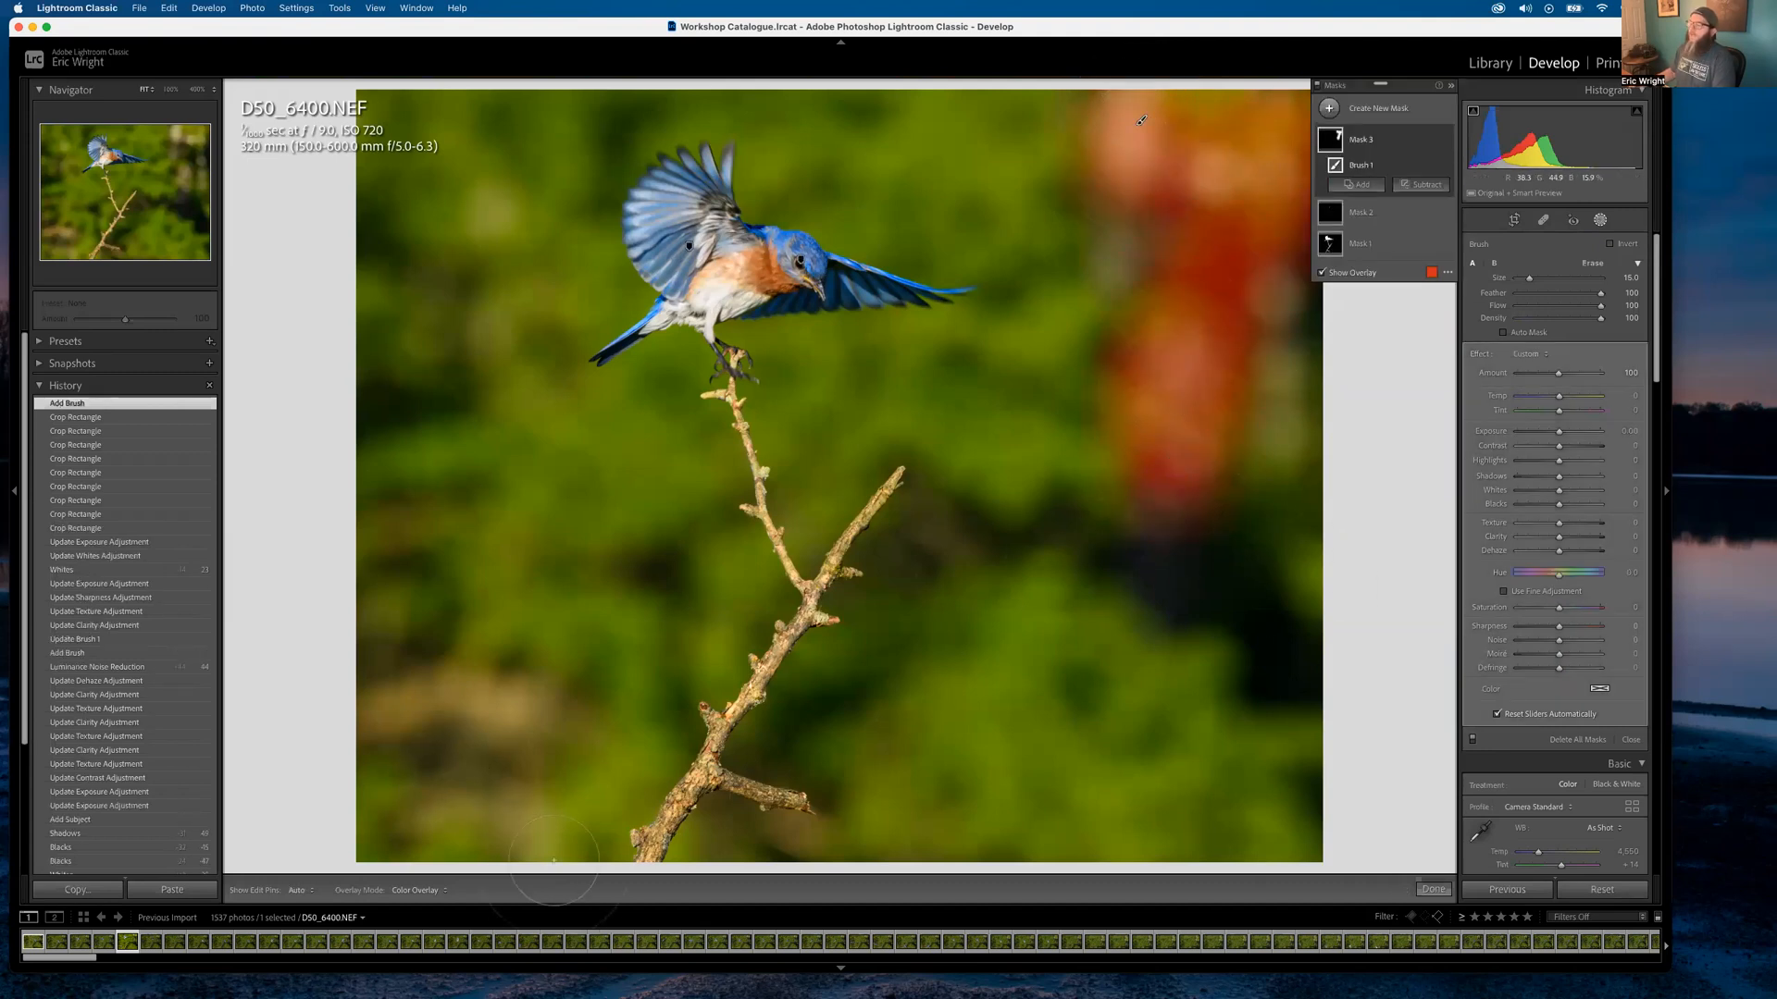
mouse_move(527, 846)
left_mouse_down()
mouse_move(407, 761)
mouse_move(412, 689)
mouse_move(501, 729)
mouse_move(418, 669)
mouse_move(412, 573)
left_mouse_up()
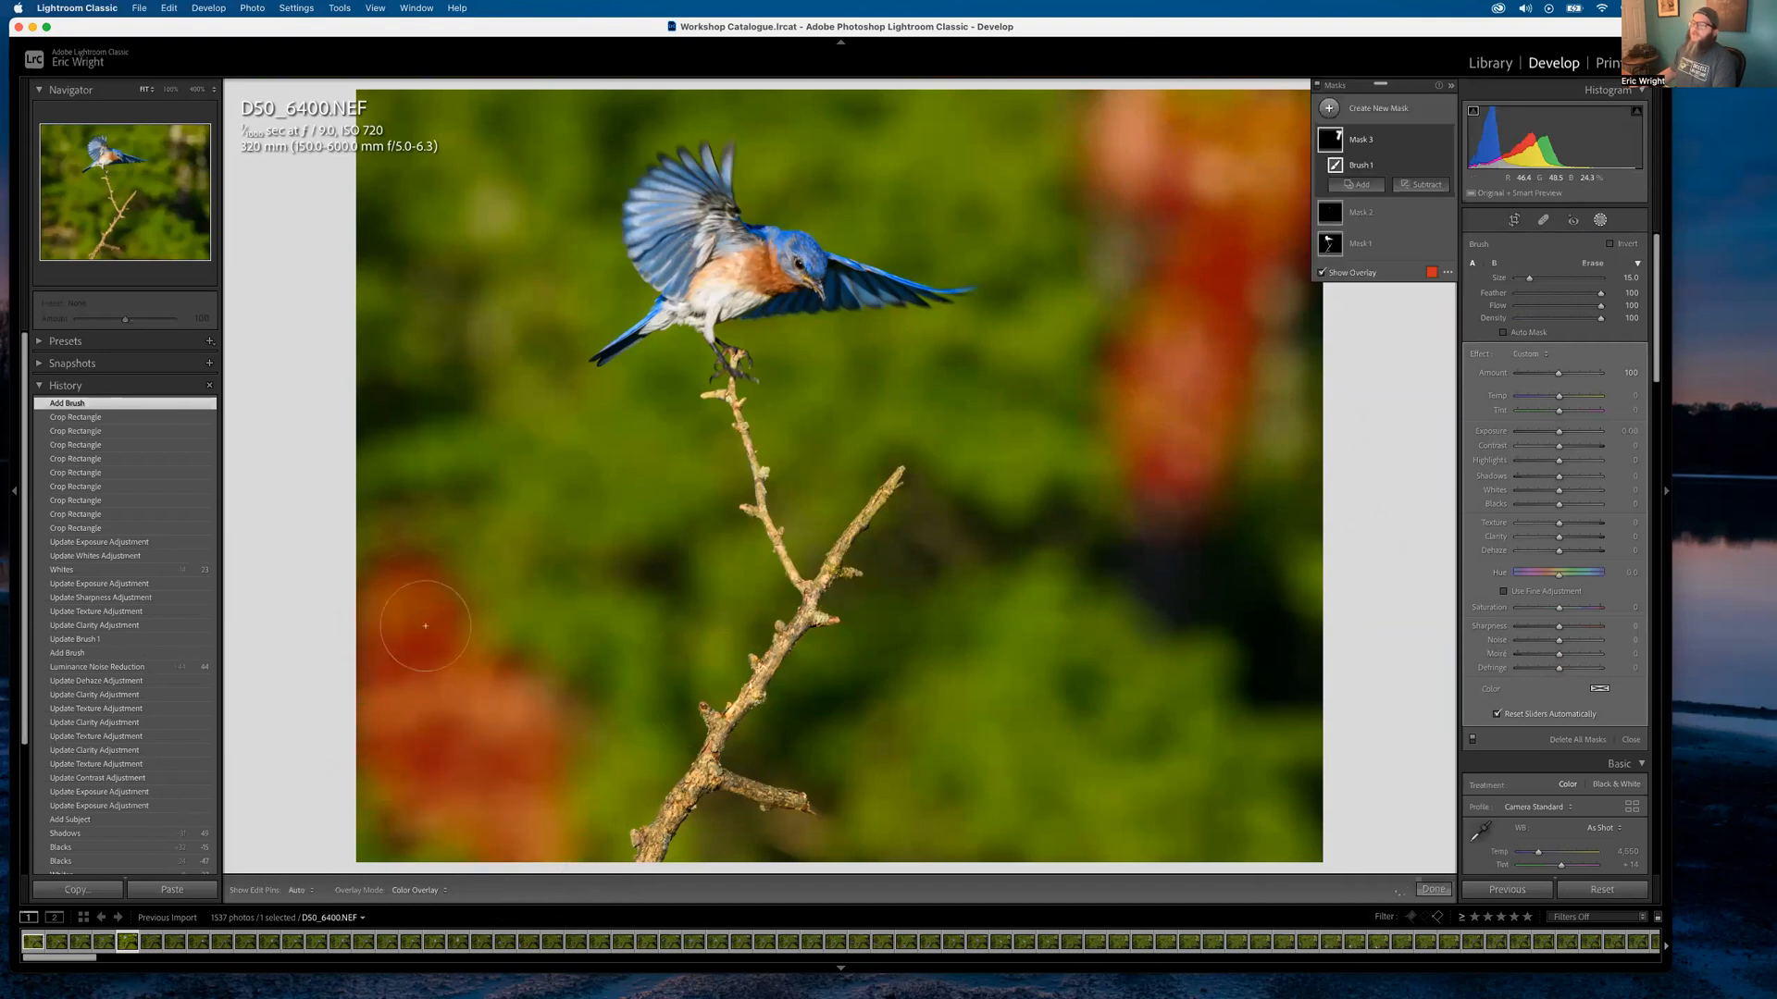
mouse_move(449, 190)
left_mouse_down()
mouse_move(494, 213)
mouse_move(518, 158)
left_mouse_up()
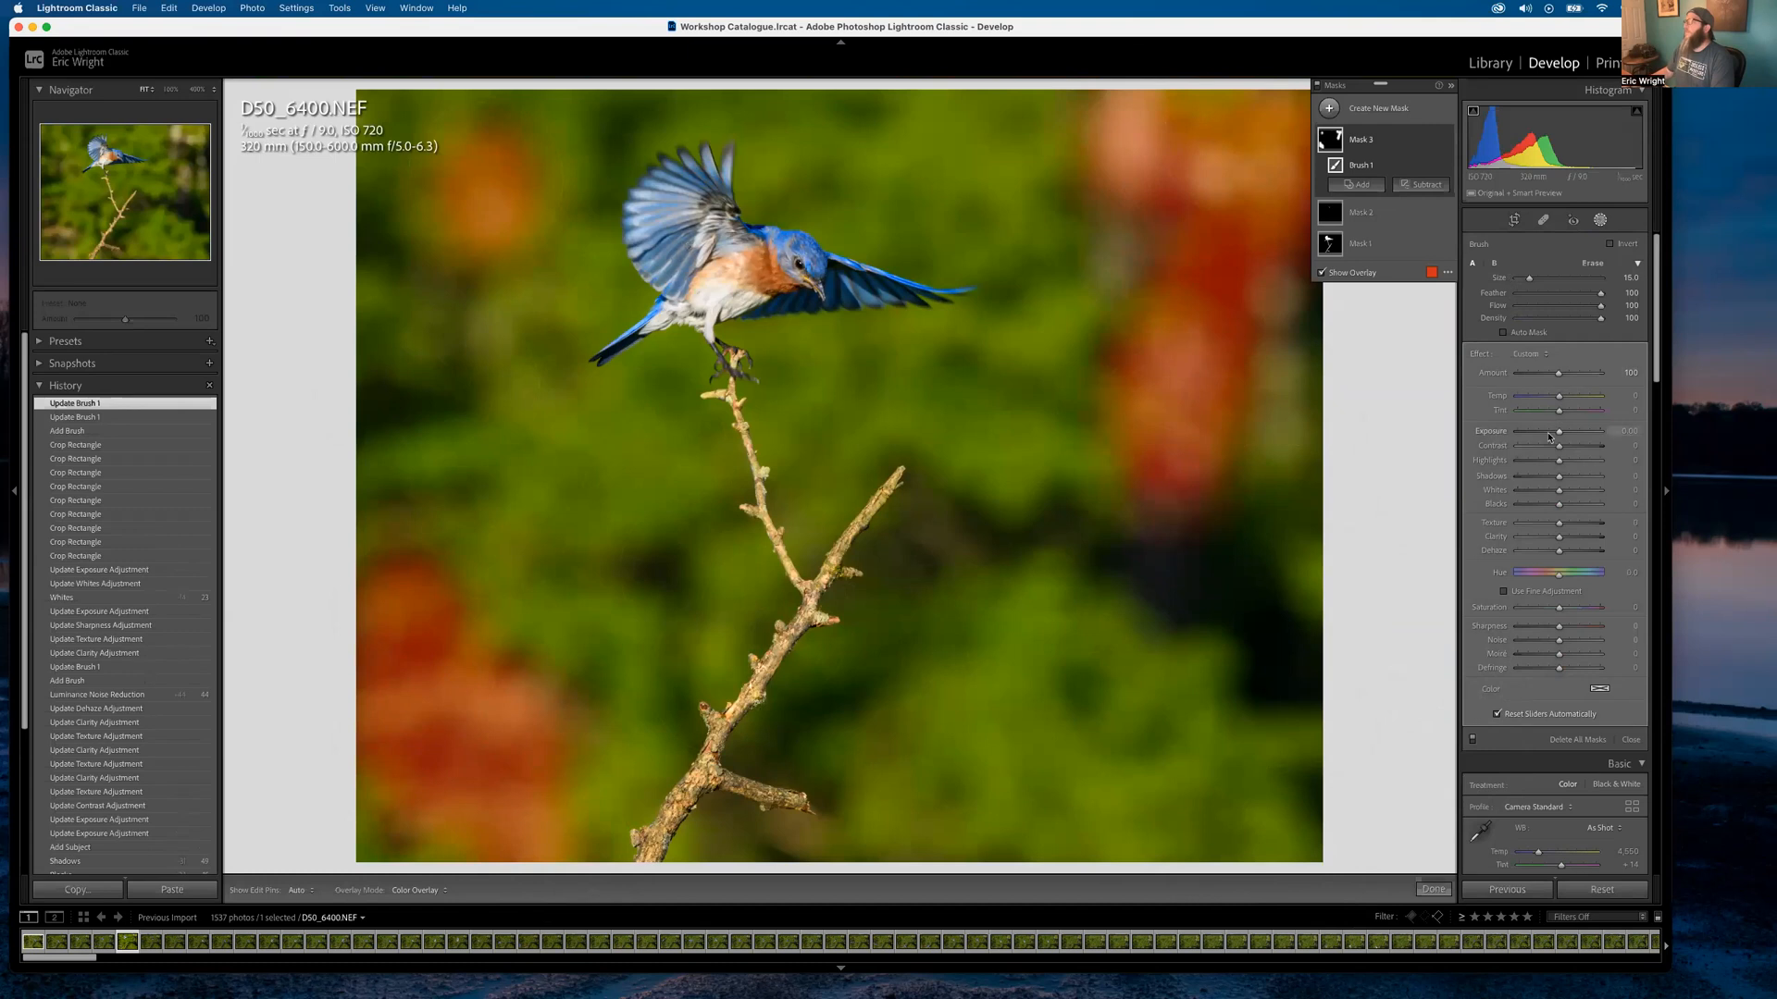
key("o")
left_click_drag(1562, 435, 1555, 442)
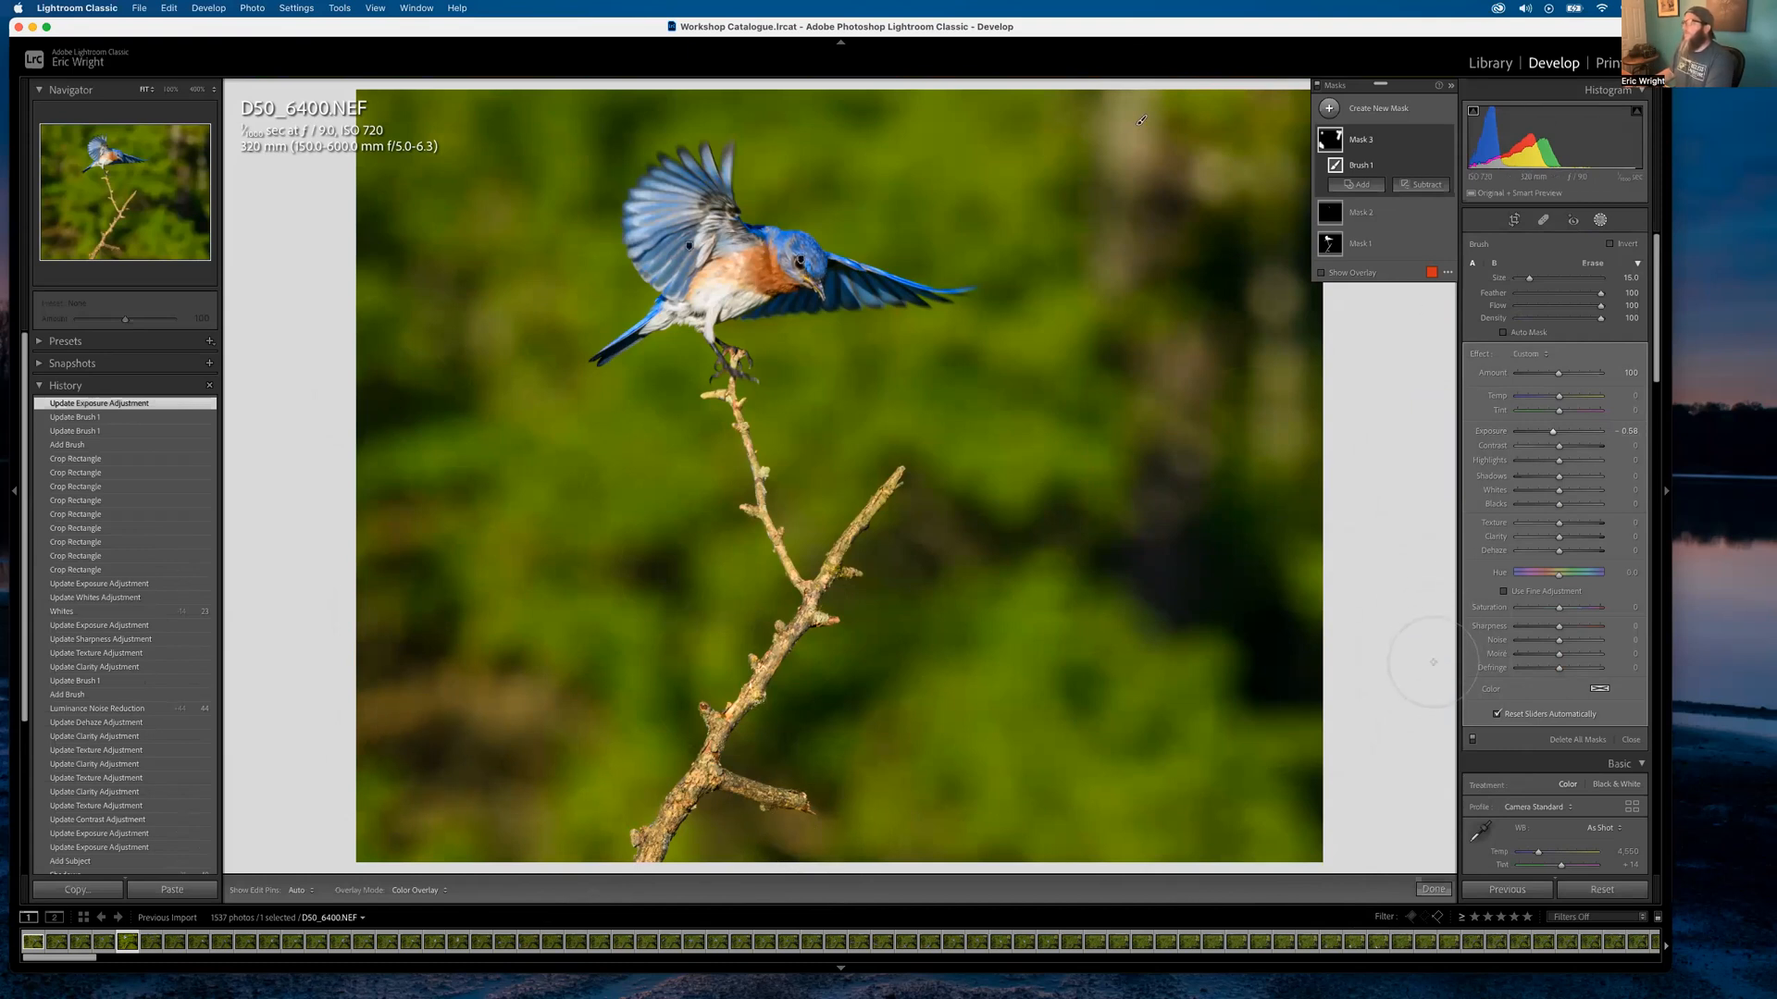
left_click(1433, 889)
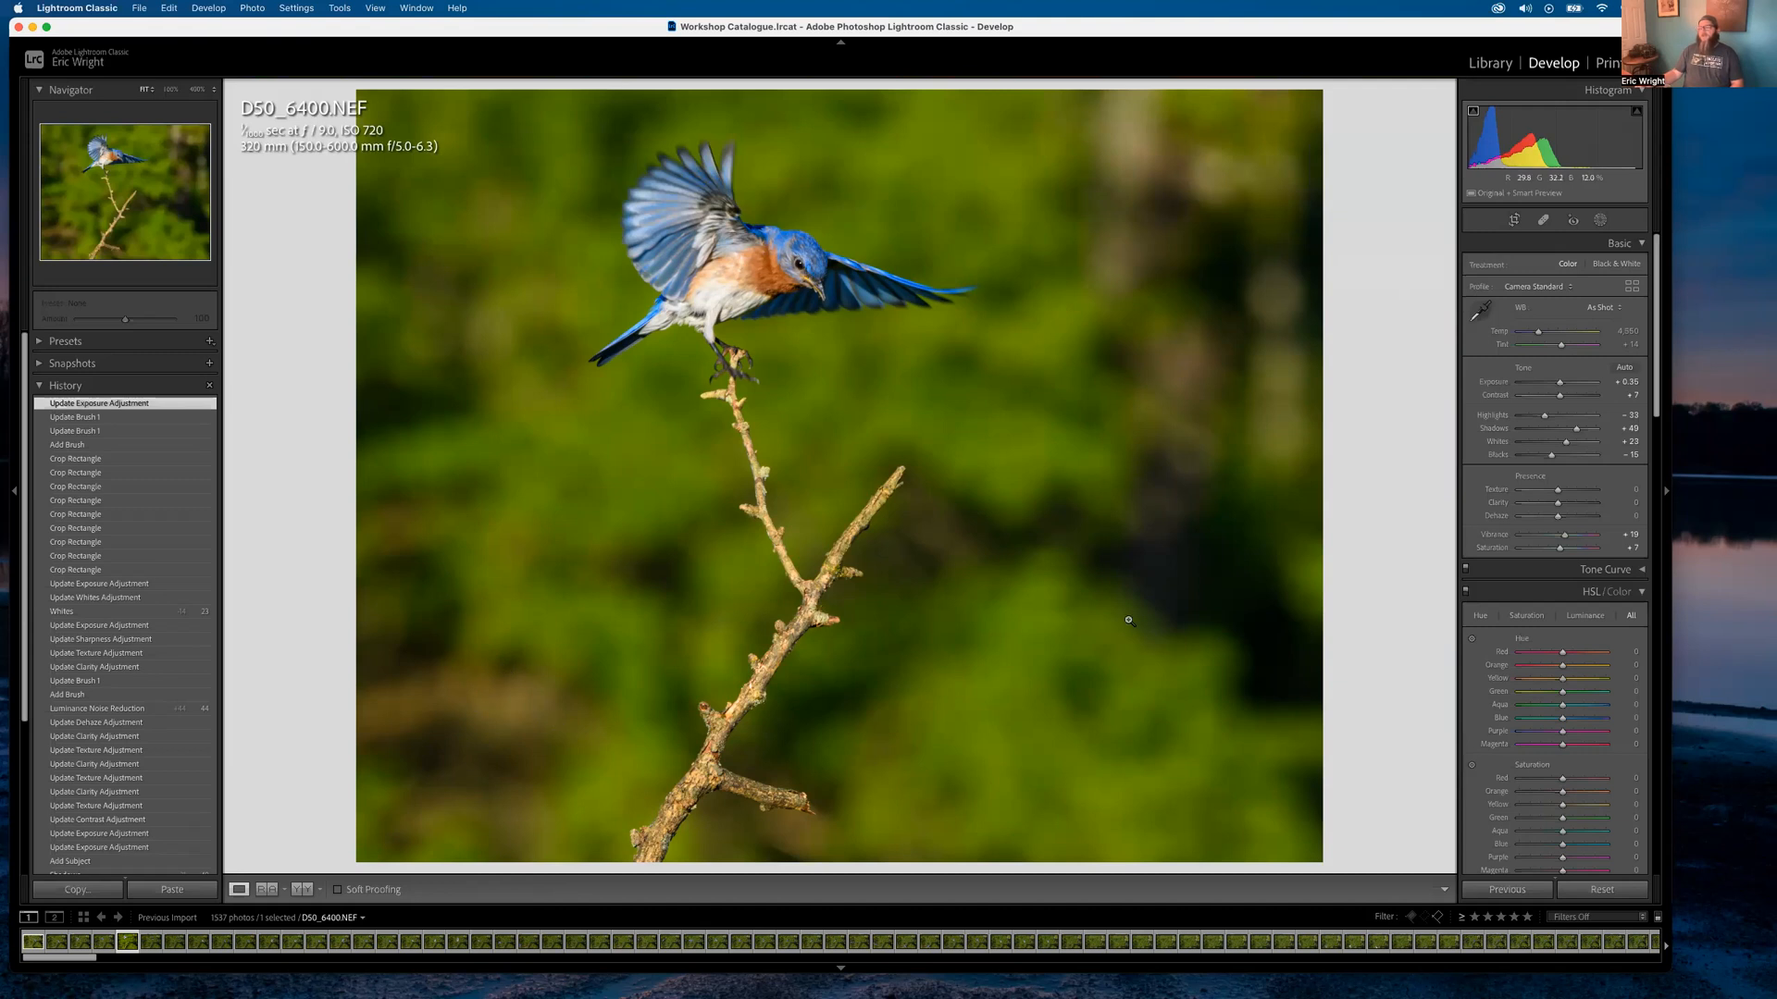
Heal patches of the lower-left and right background with Spot Removal, adjusting each heal's source
left_click(1543, 219)
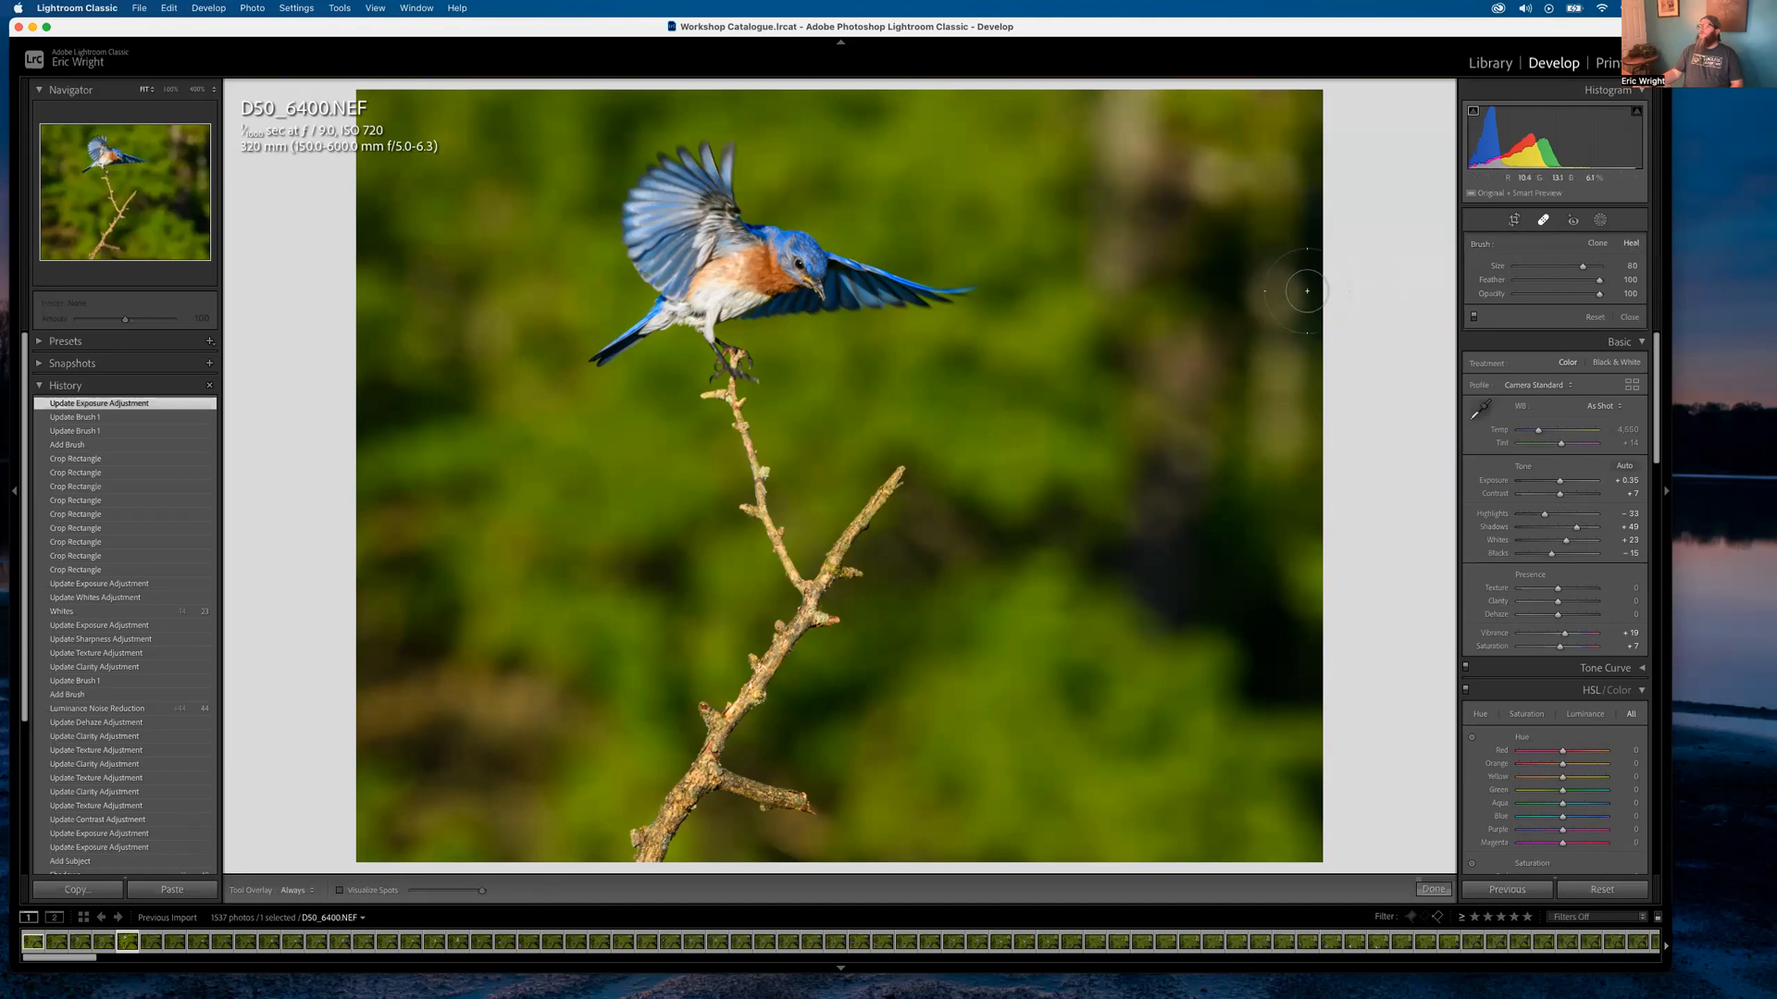
scroll(1104, 397, "up", 5)
mouse_move(526, 816)
left_mouse_down()
mouse_move(492, 760)
mouse_move(507, 690)
mouse_move(416, 735)
left_mouse_up()
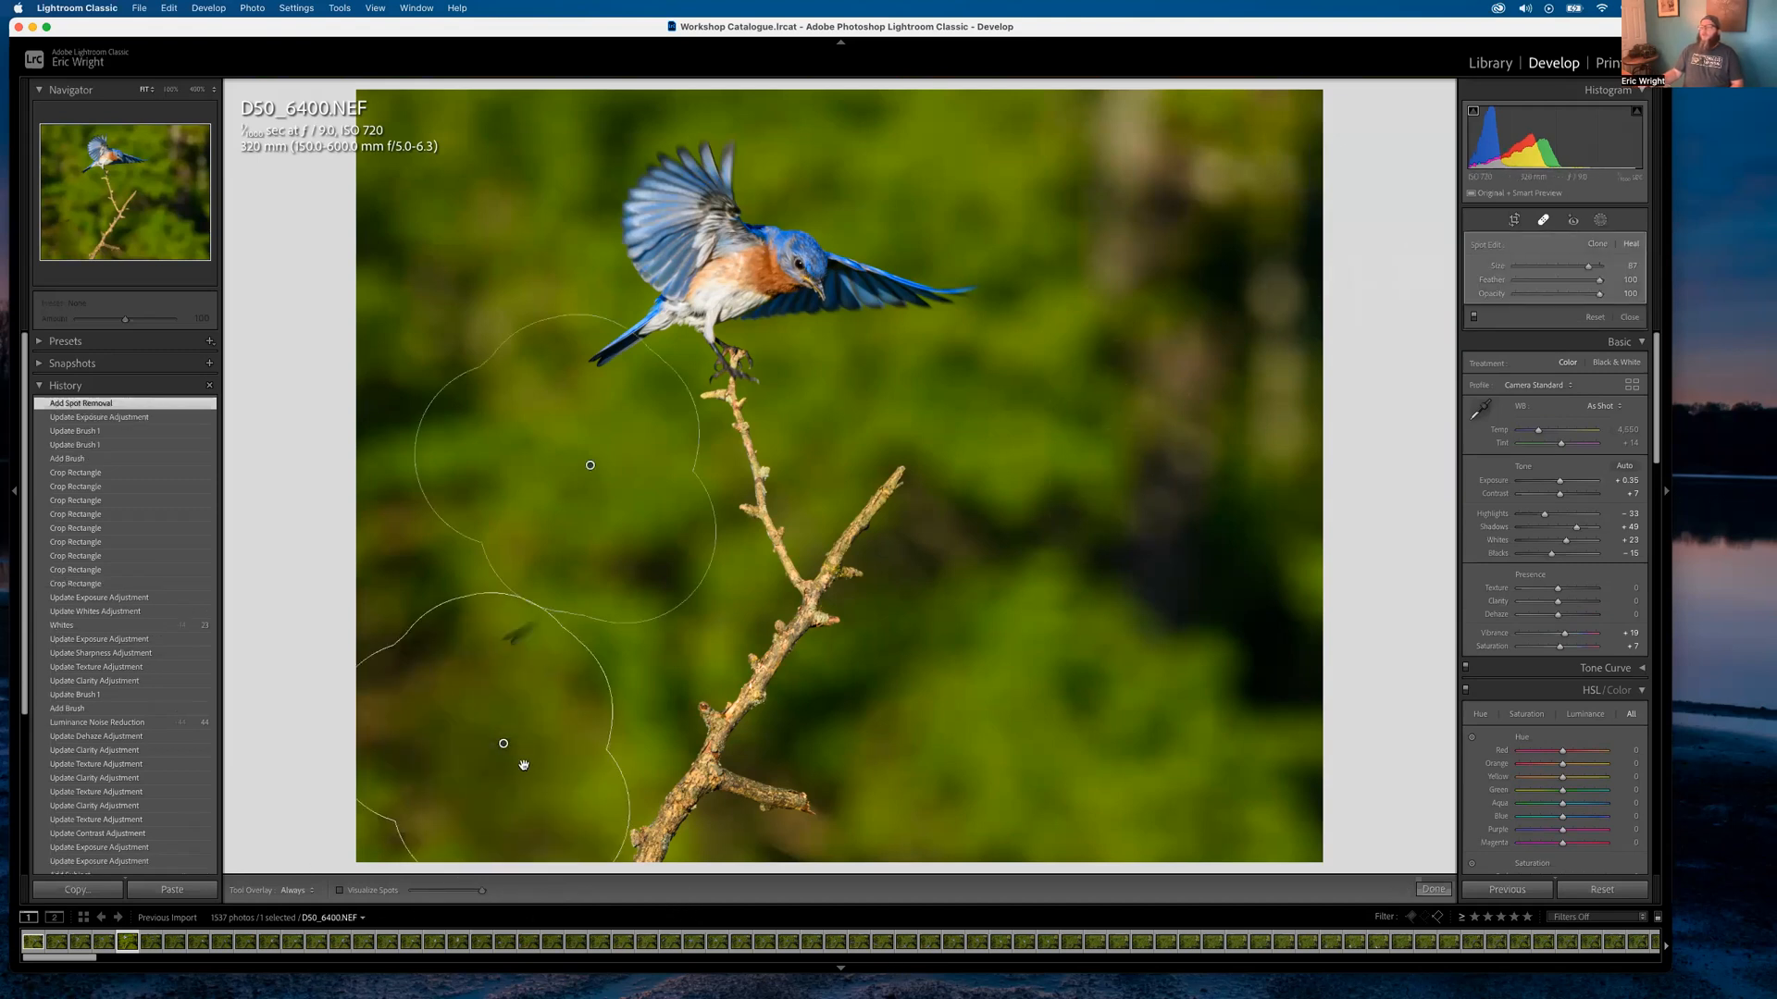
left_click_drag(592, 467, 625, 526)
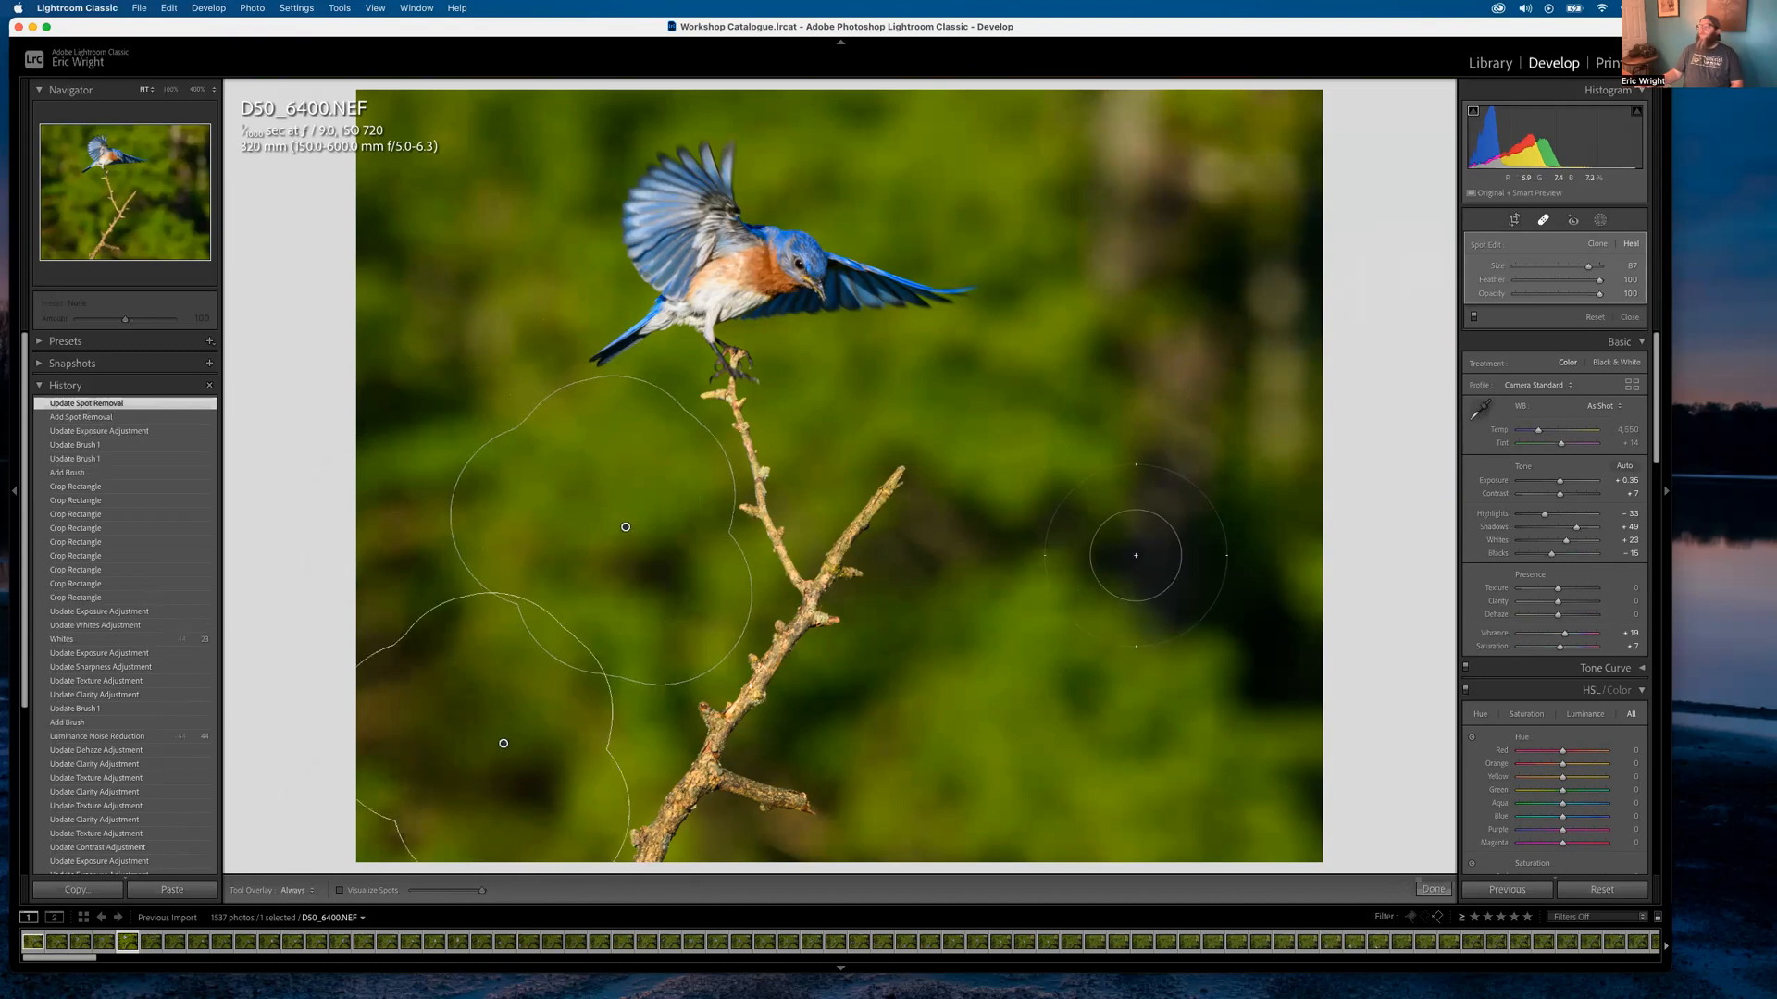
left_click_drag(1316, 657, 1139, 556)
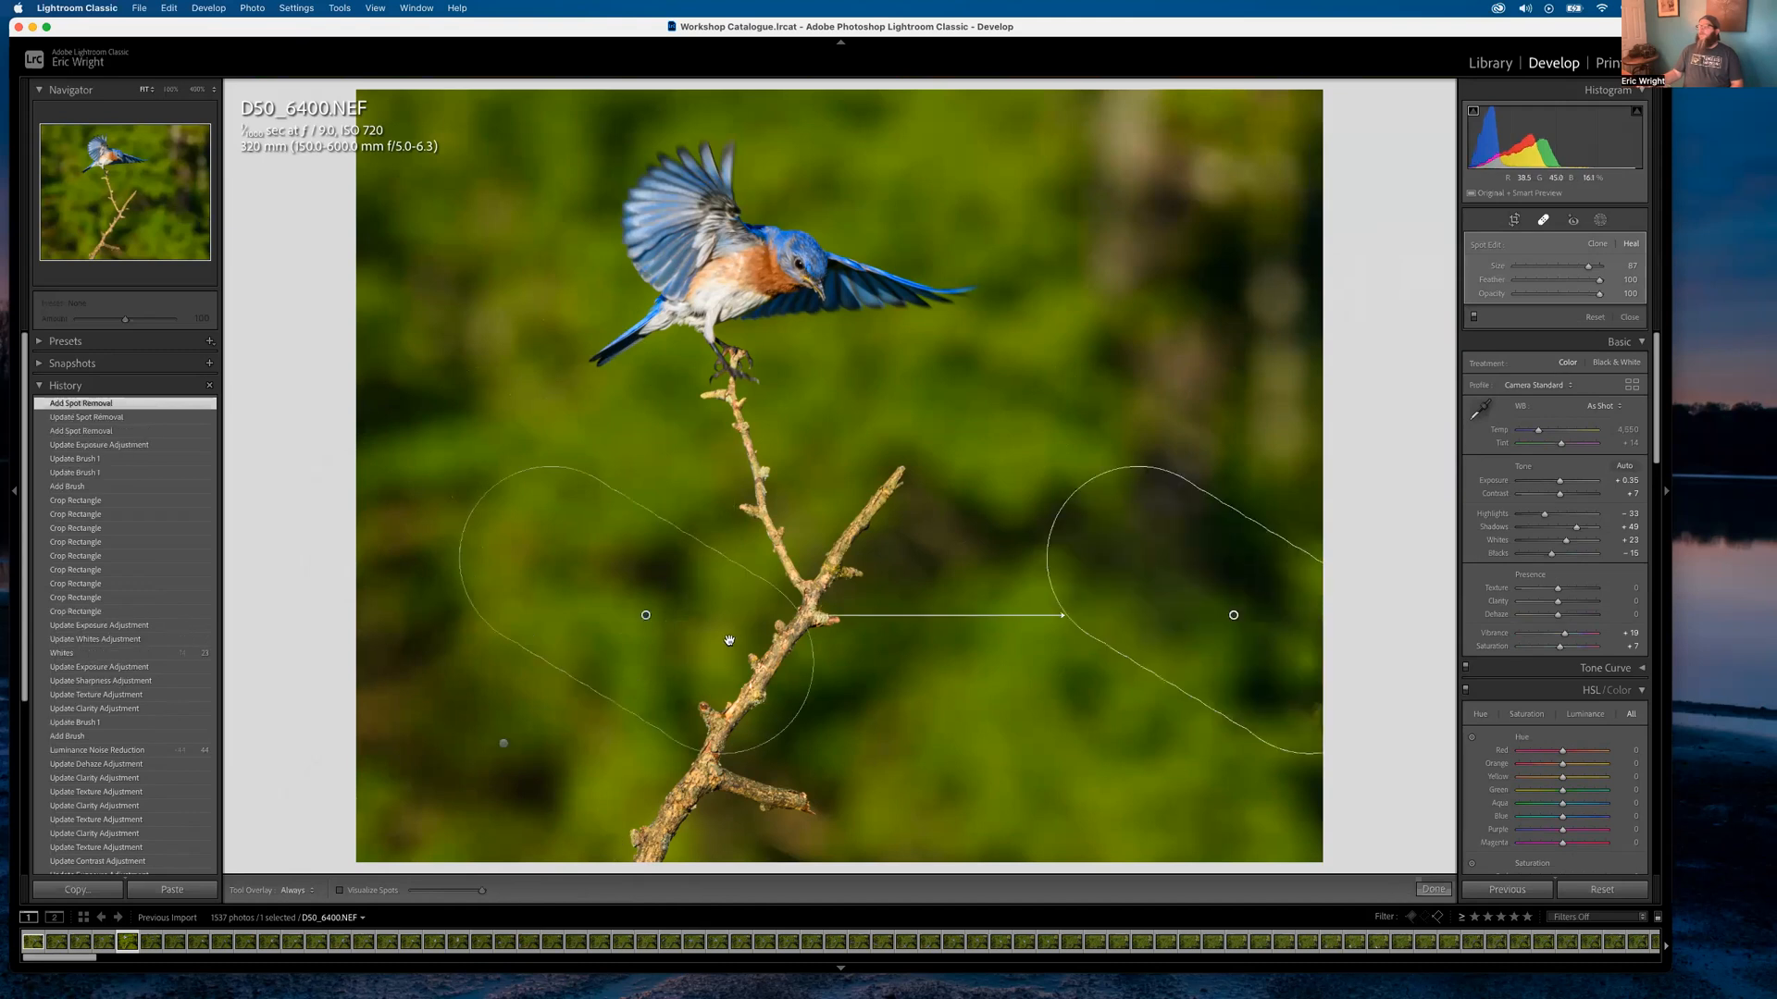
left_click_drag(639, 613, 1041, 757)
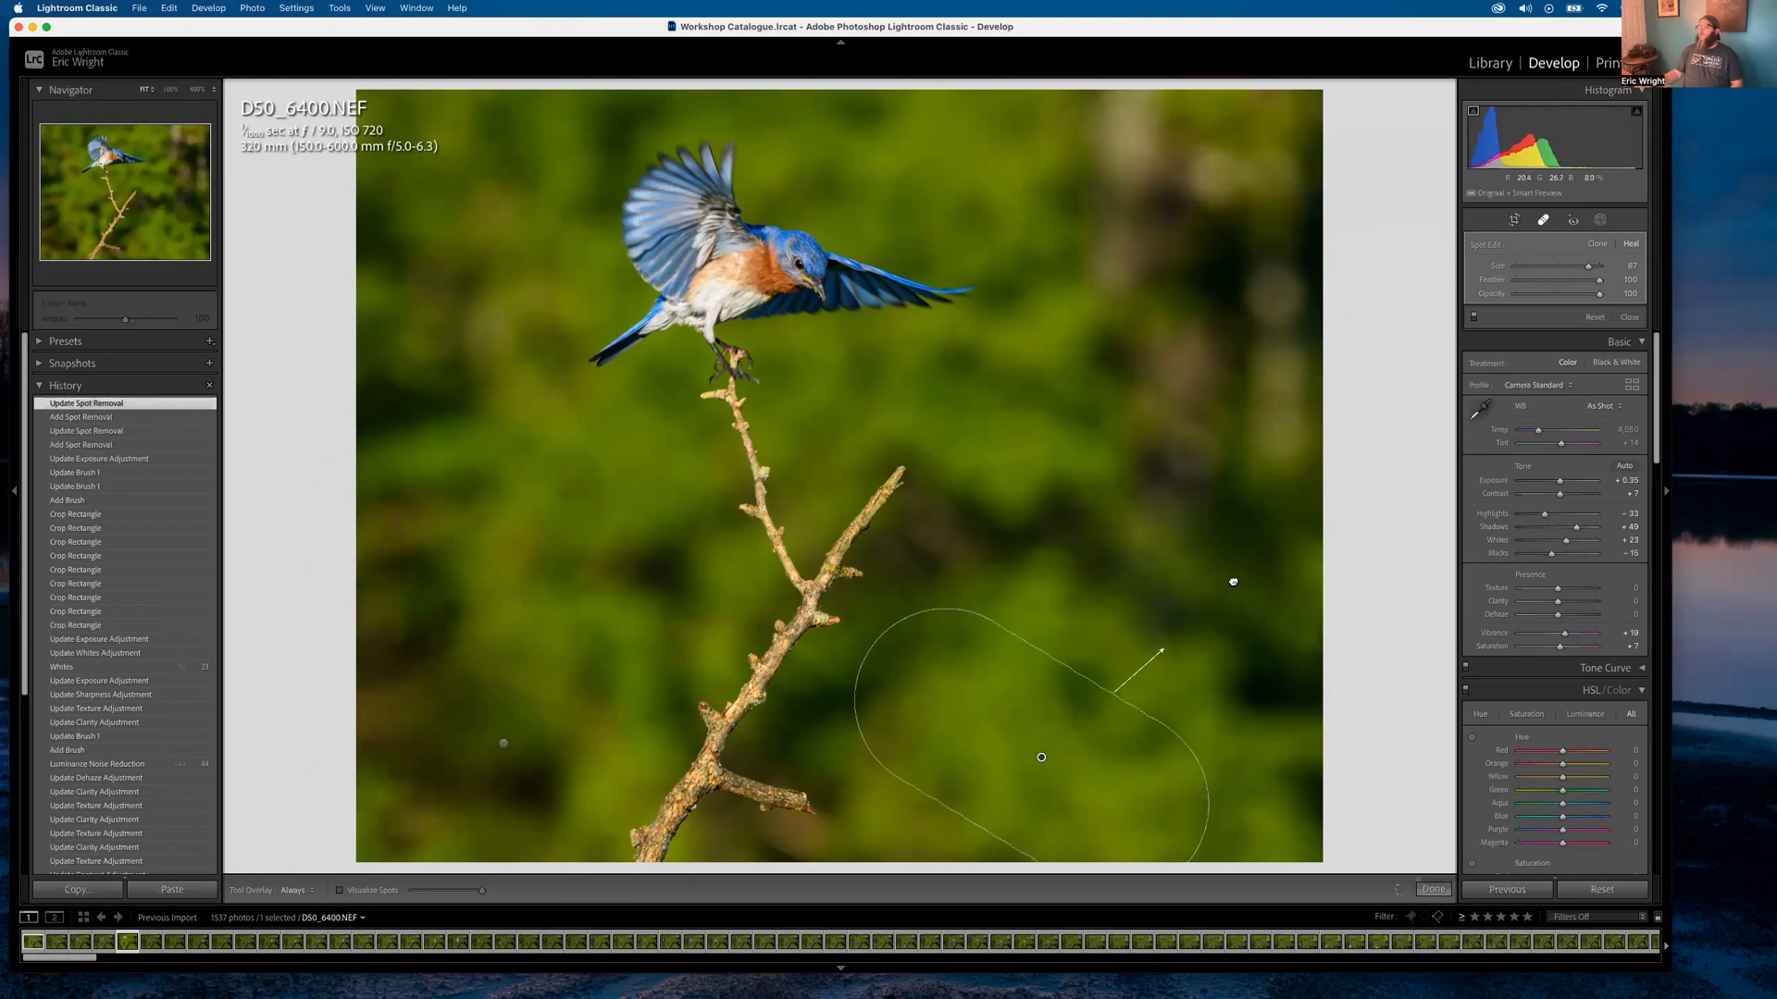
Delete the right-side heal spots, then go back to the Library
left_click(1228, 611)
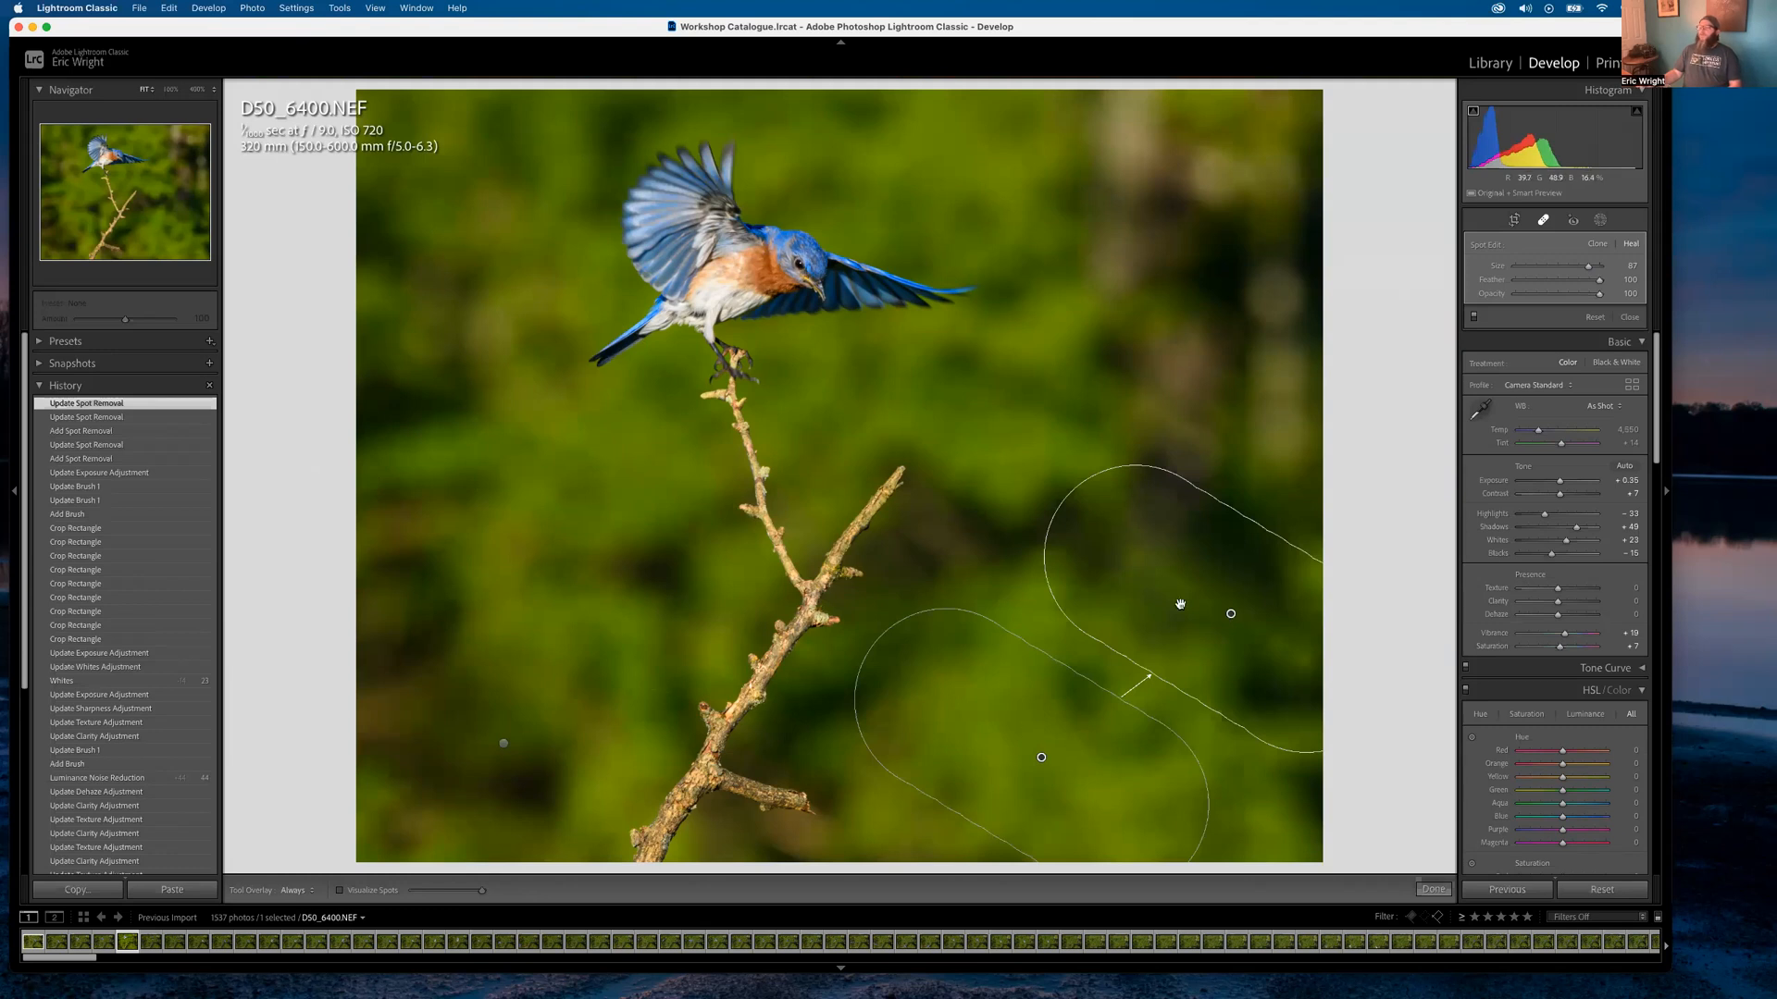
left_click_drag(1230, 612, 1237, 587)
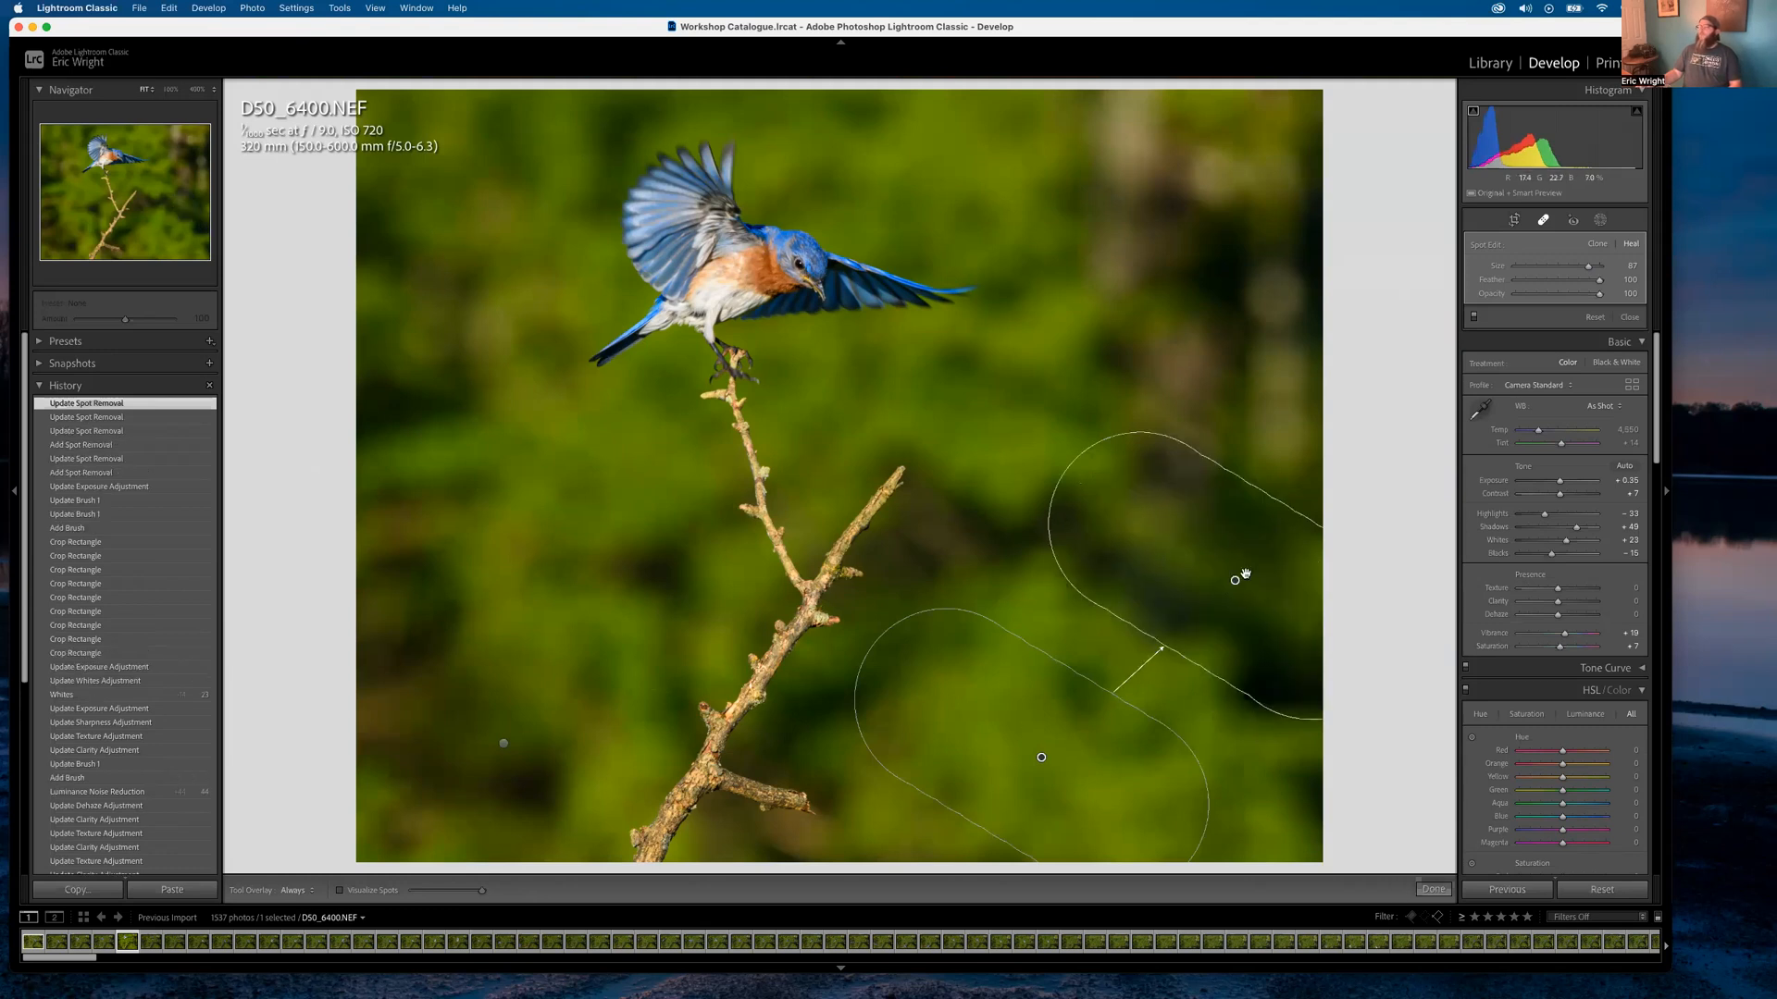
left_click(1229, 595)
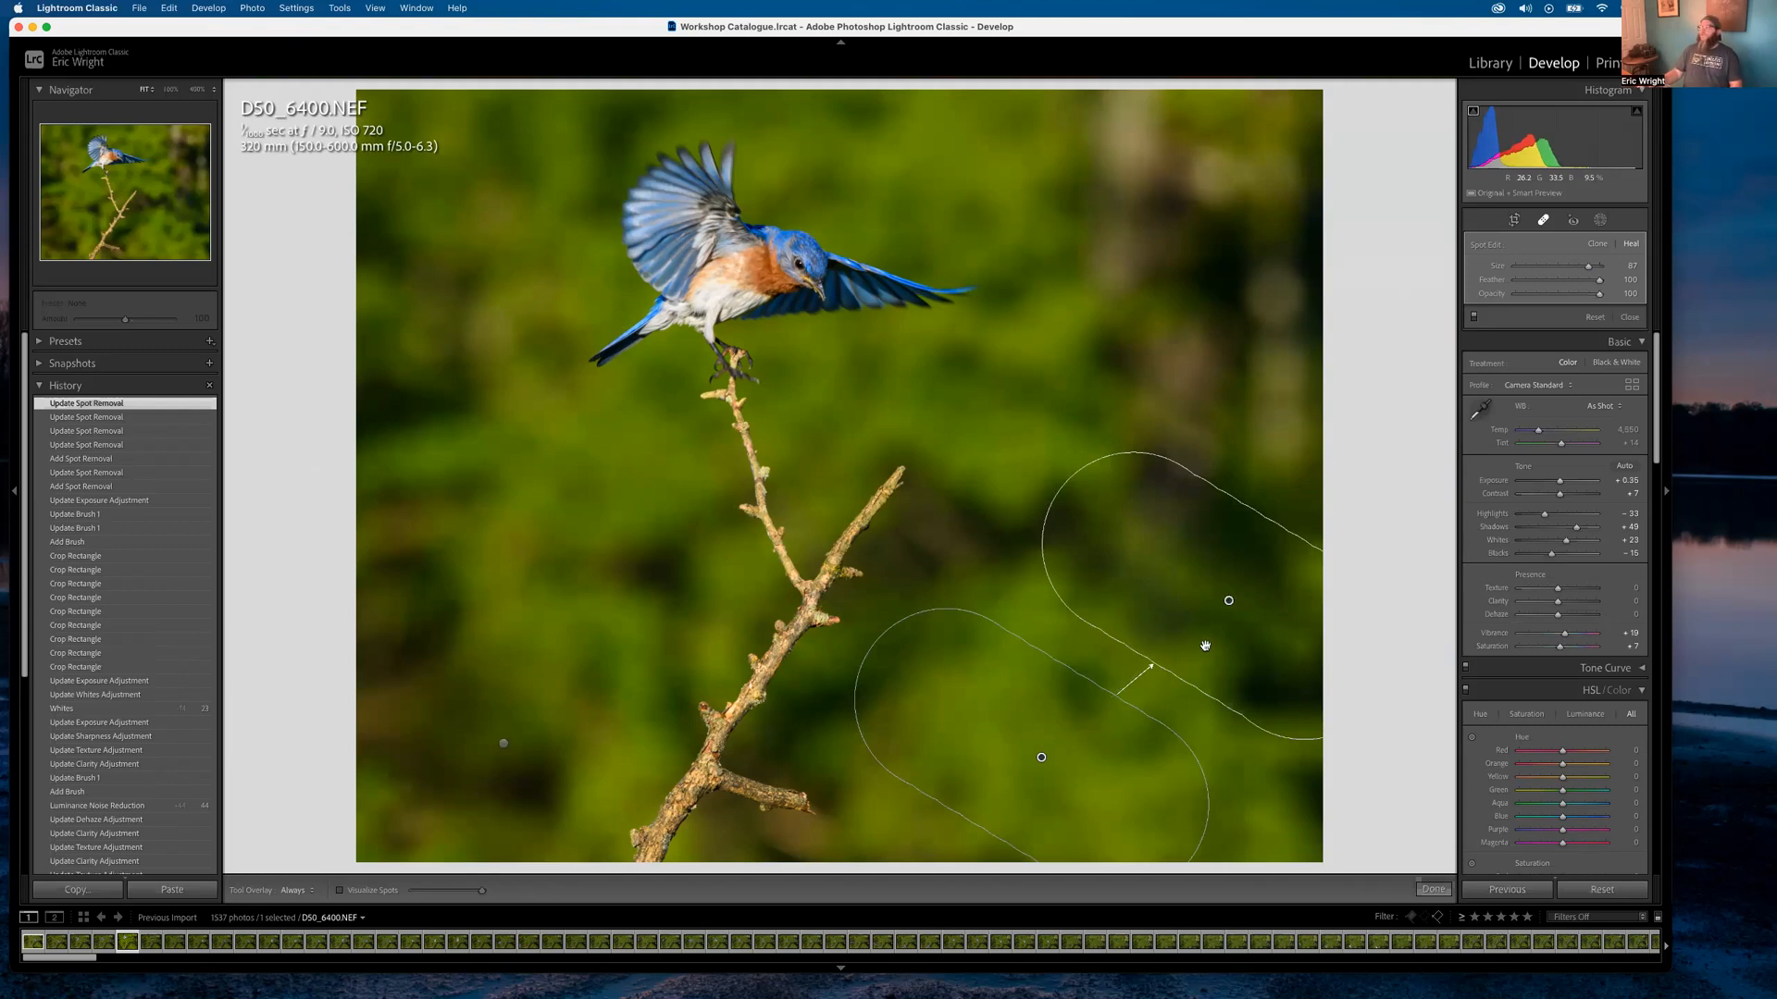
left_click(1134, 543)
key("BackSpace")
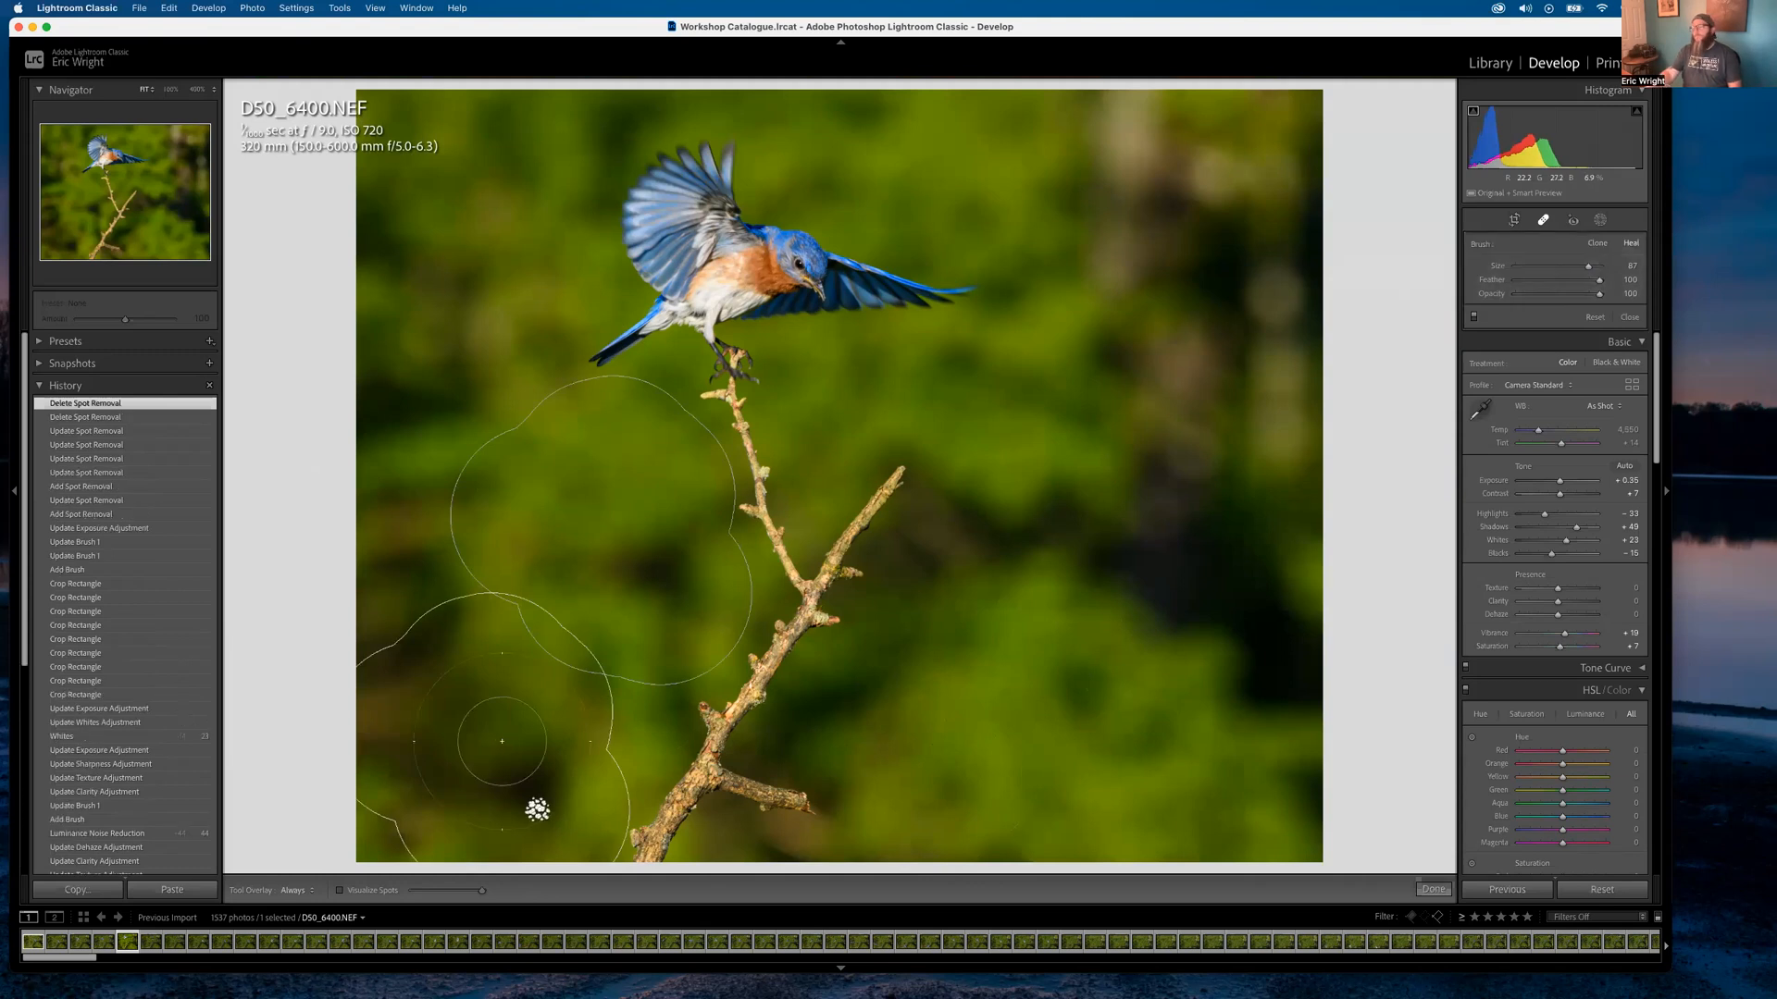
key("BackSpace")
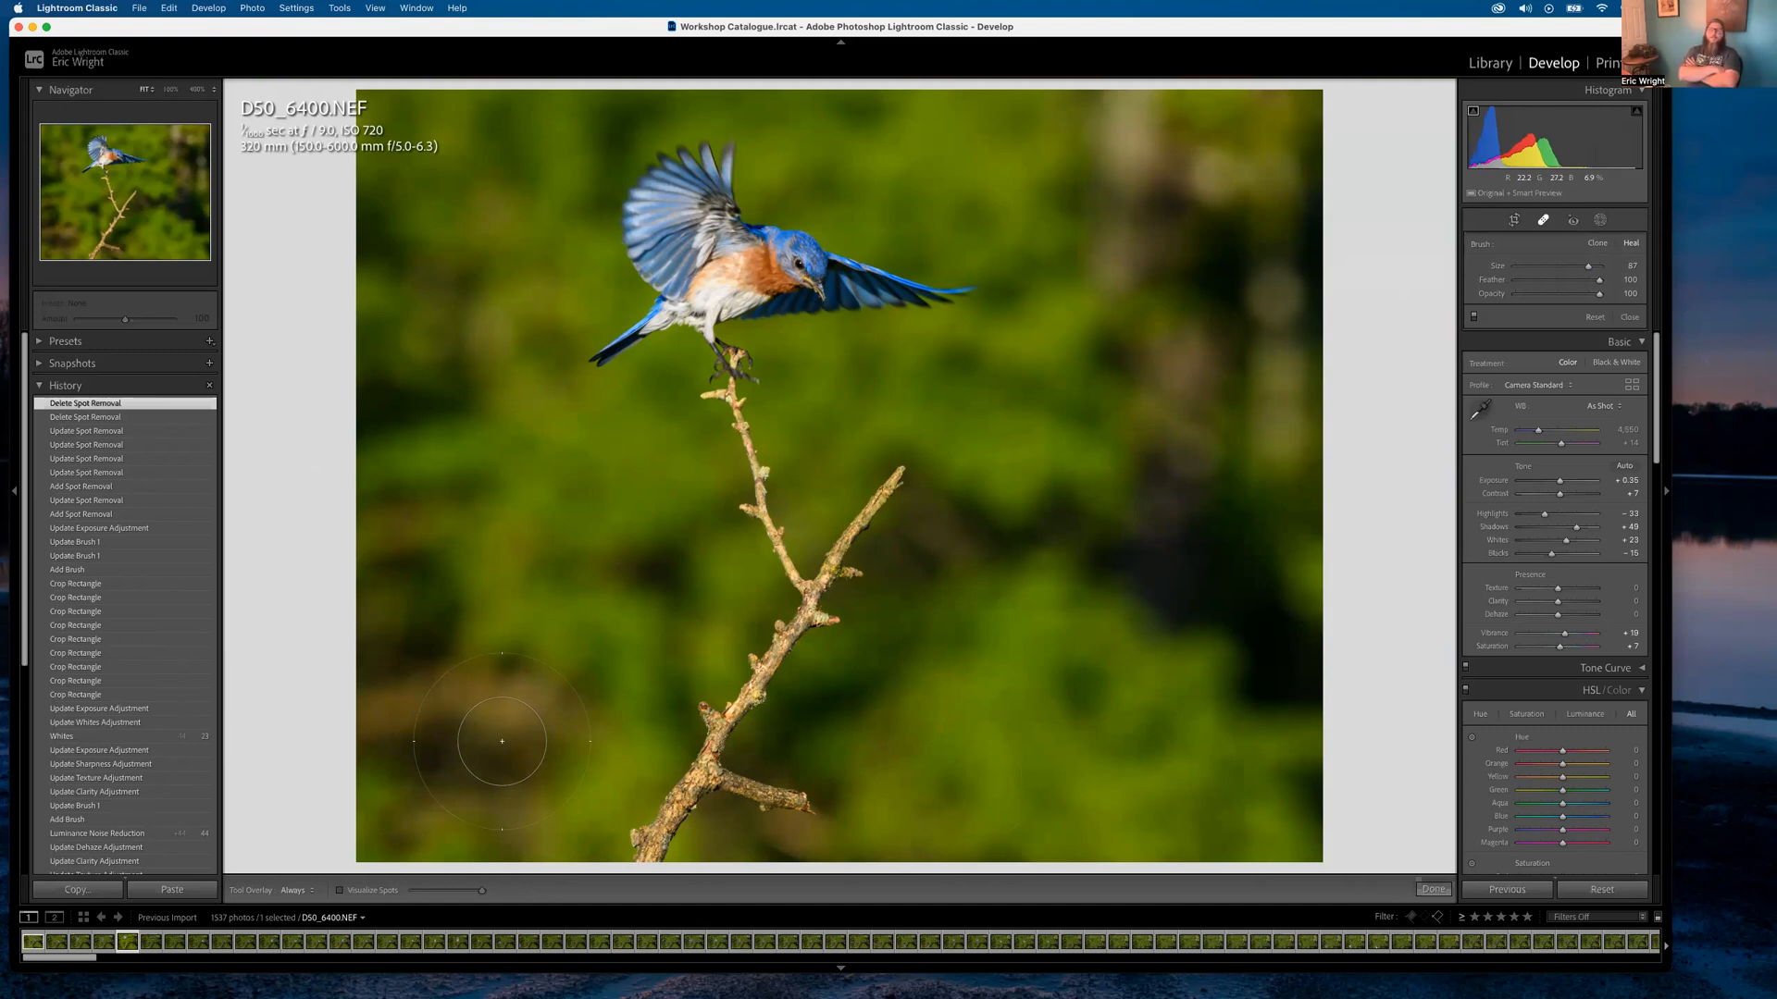
left_click(1492, 64)
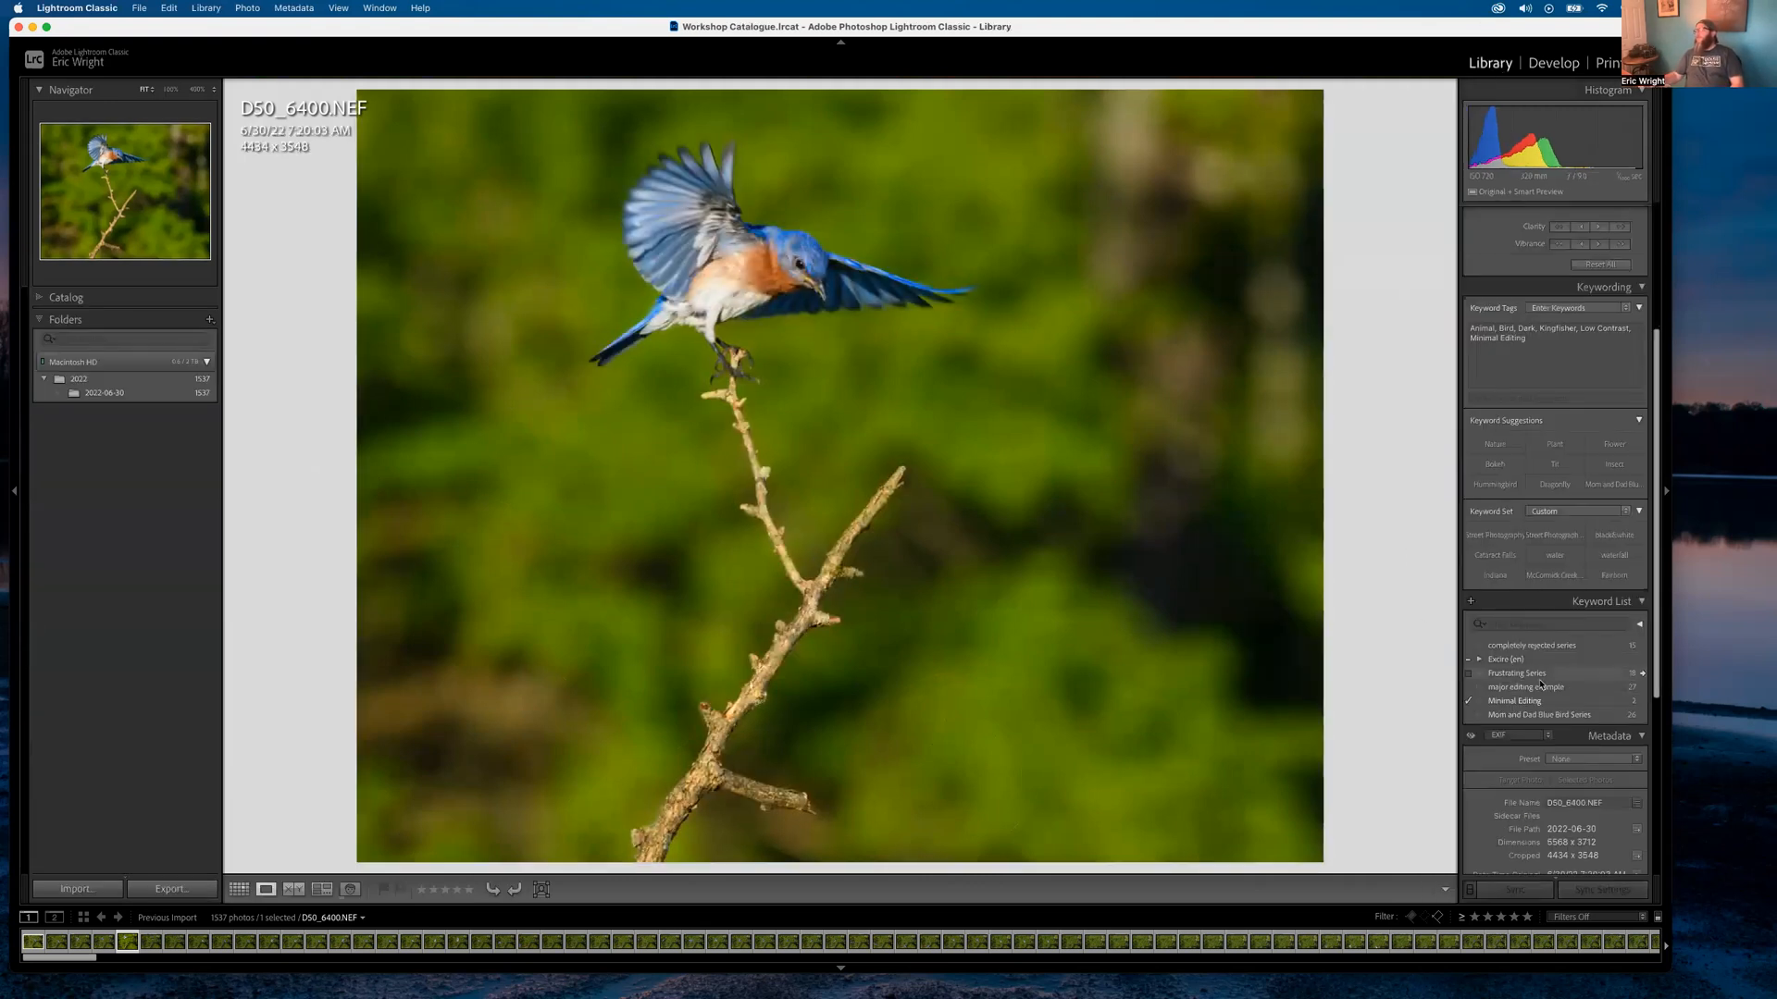
Filter to the 'major editing example' keyword and inspect D50_6902.NEF's feathers at 400%
left_click(1643, 690)
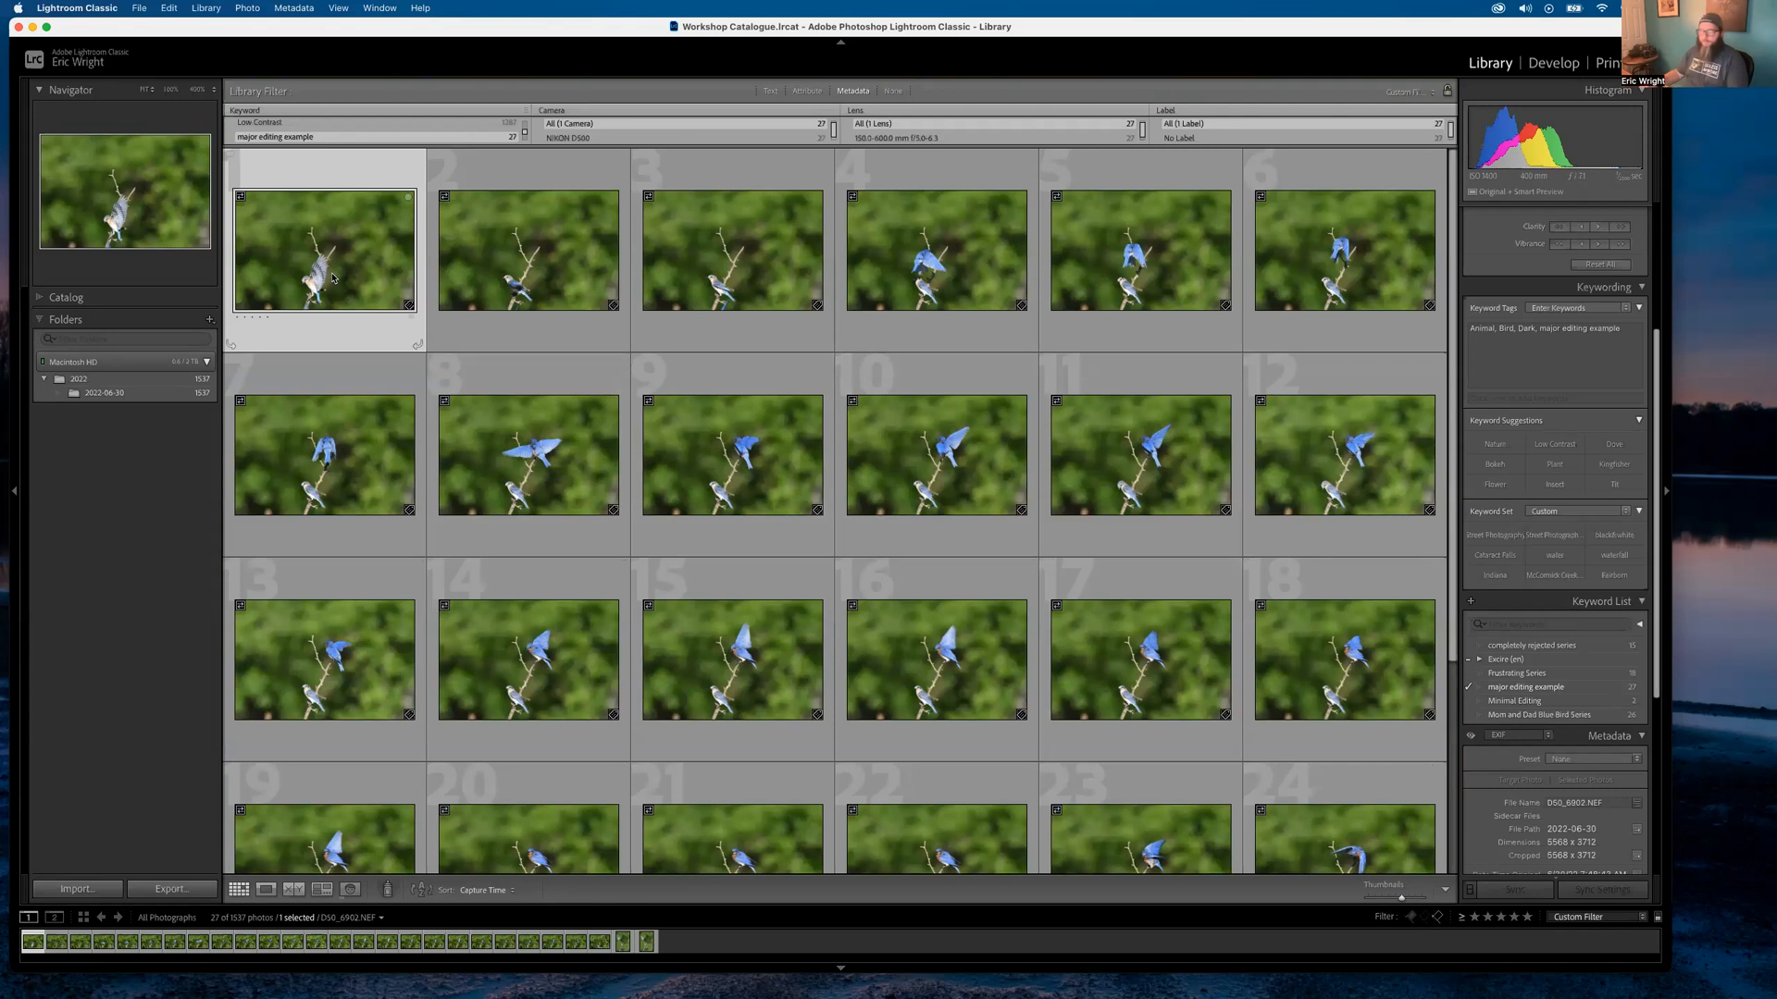
double_click(312, 250)
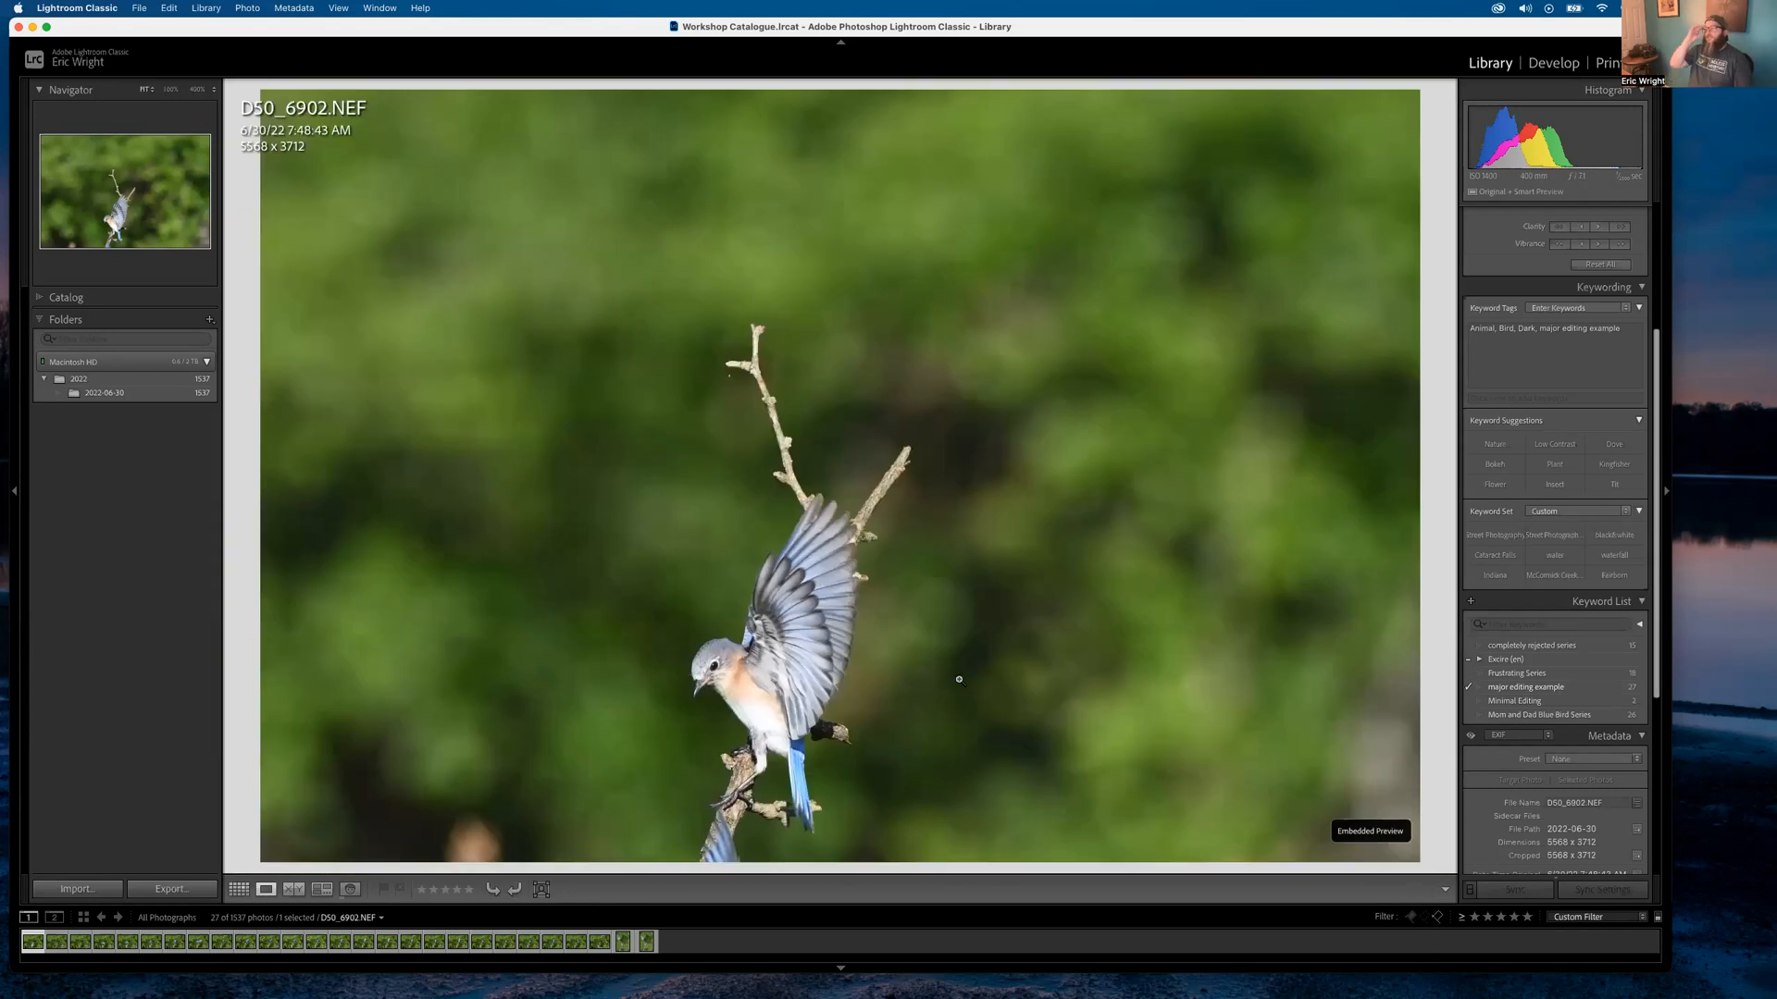
left_click(724, 844)
left_click_drag(726, 844, 775, 635)
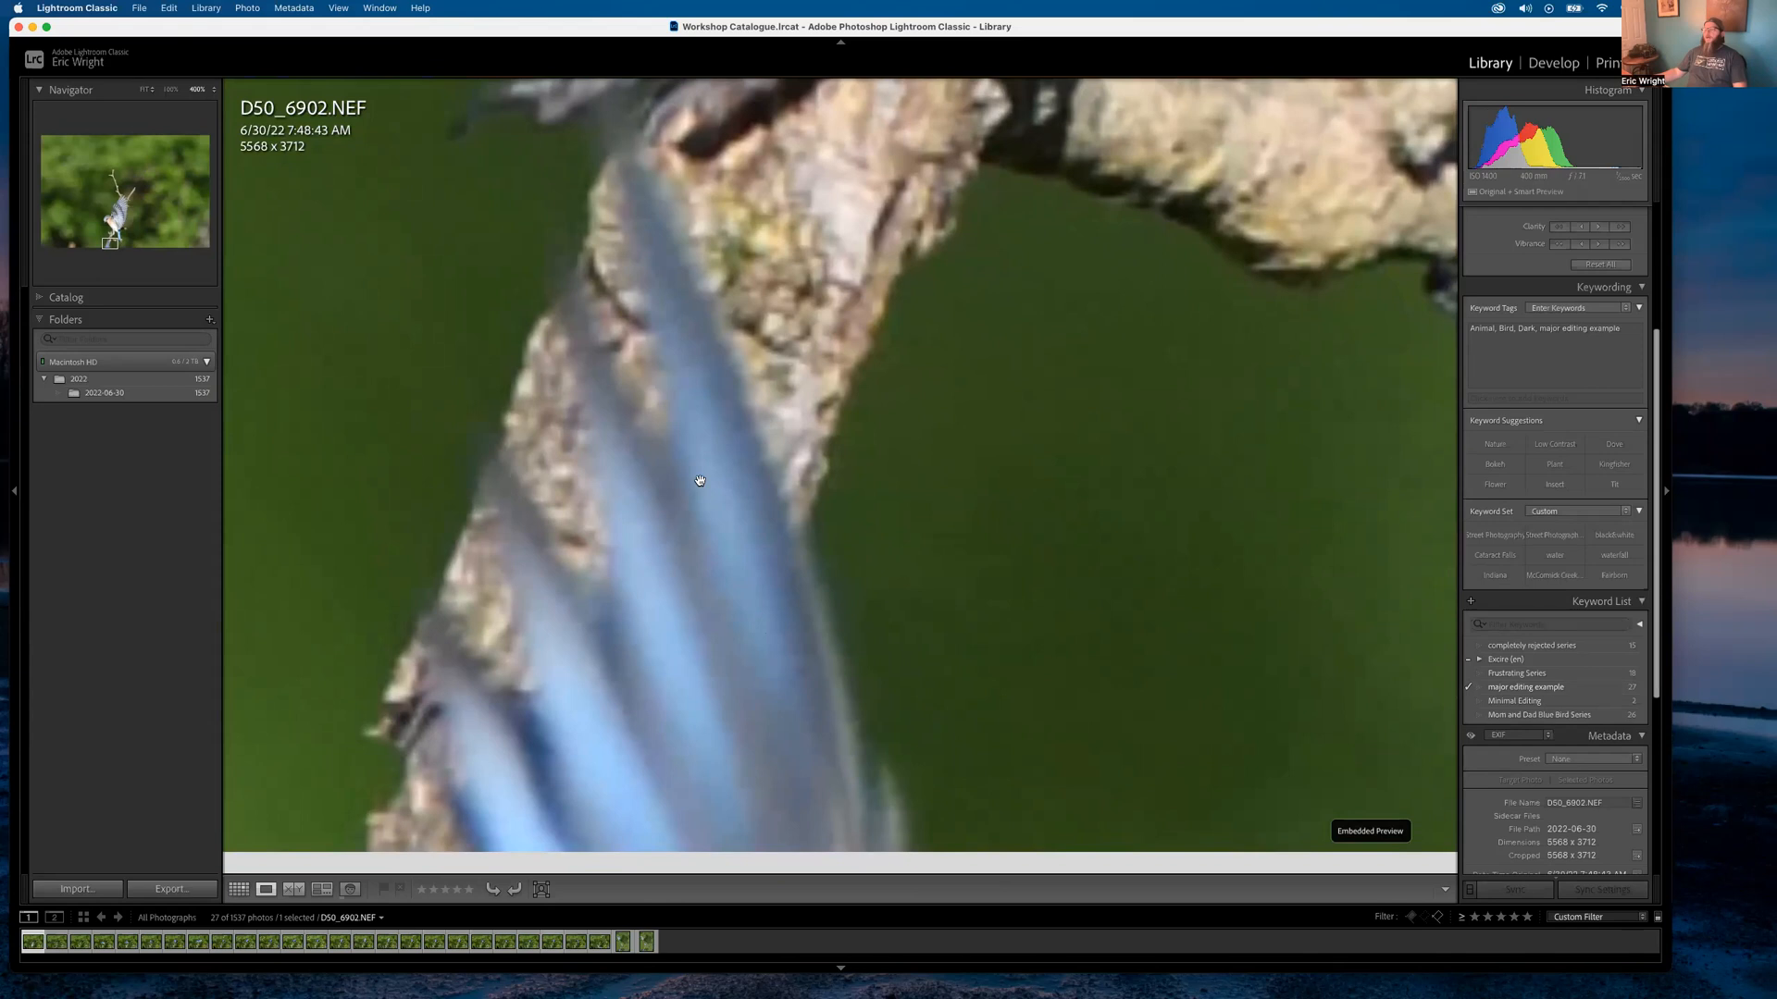
left_click(728, 469)
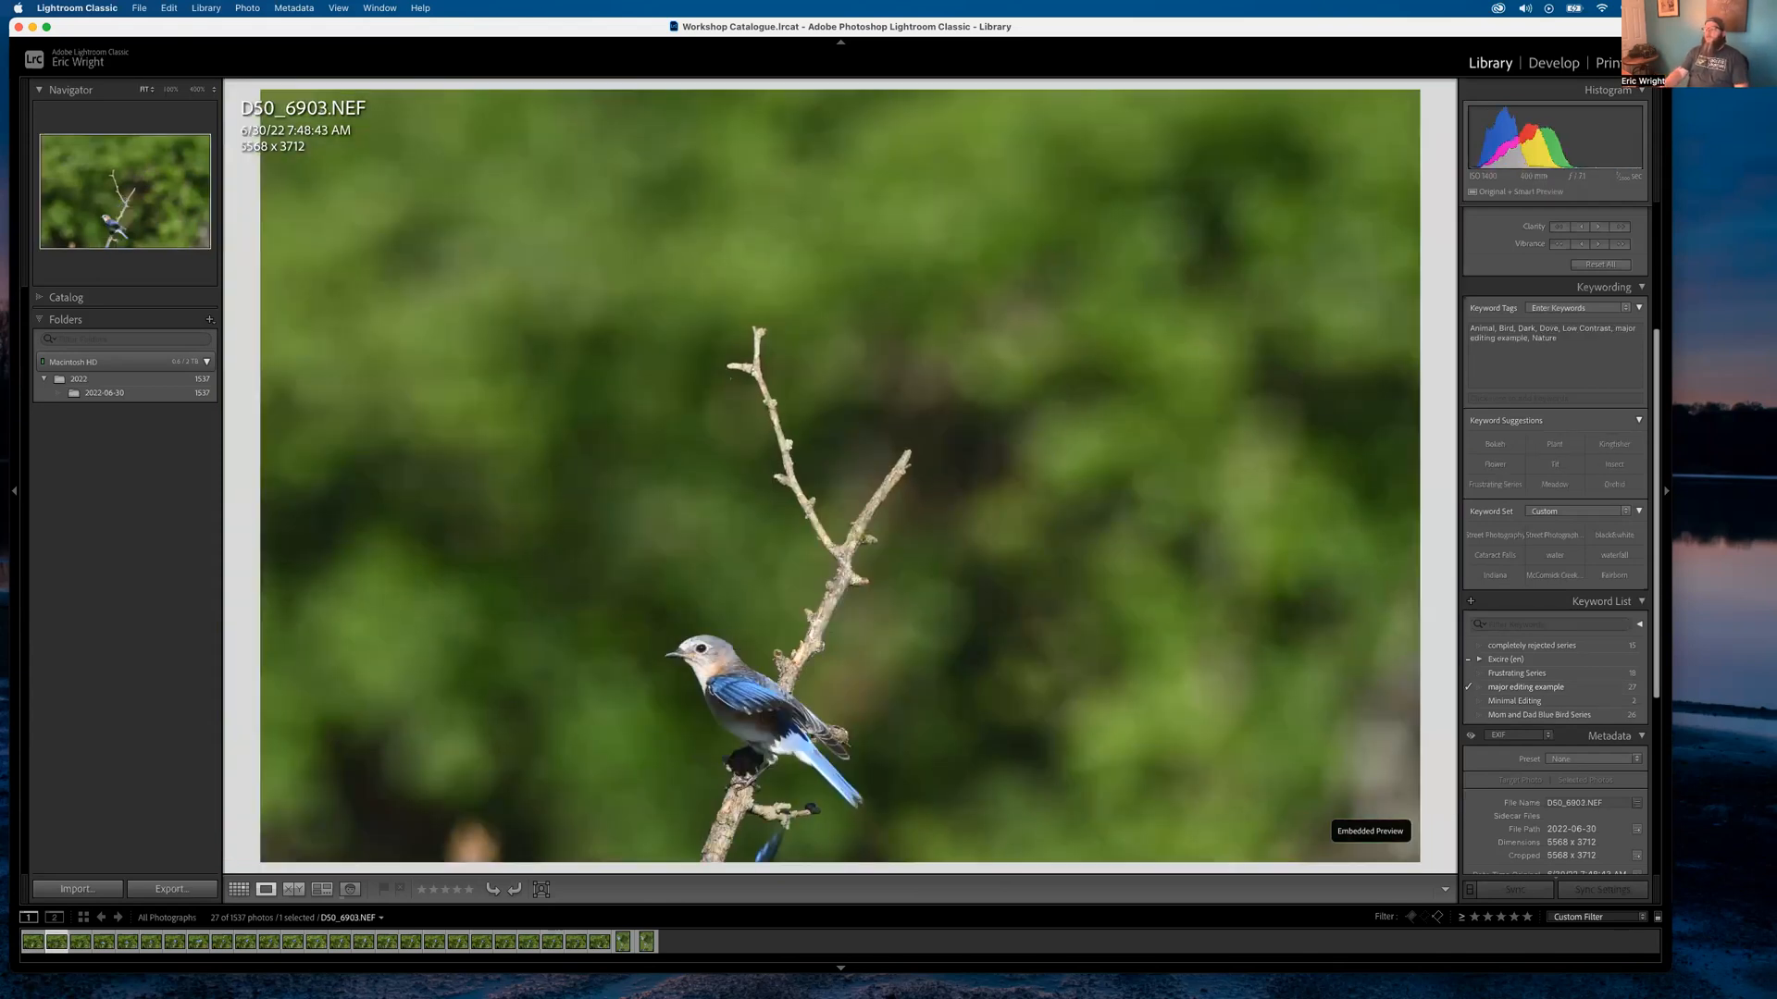
Step through the bluebird sequence, comparing D50_6917 with D50_6918 and D50_6925 with D50_6924
key("Right")
key("Right")
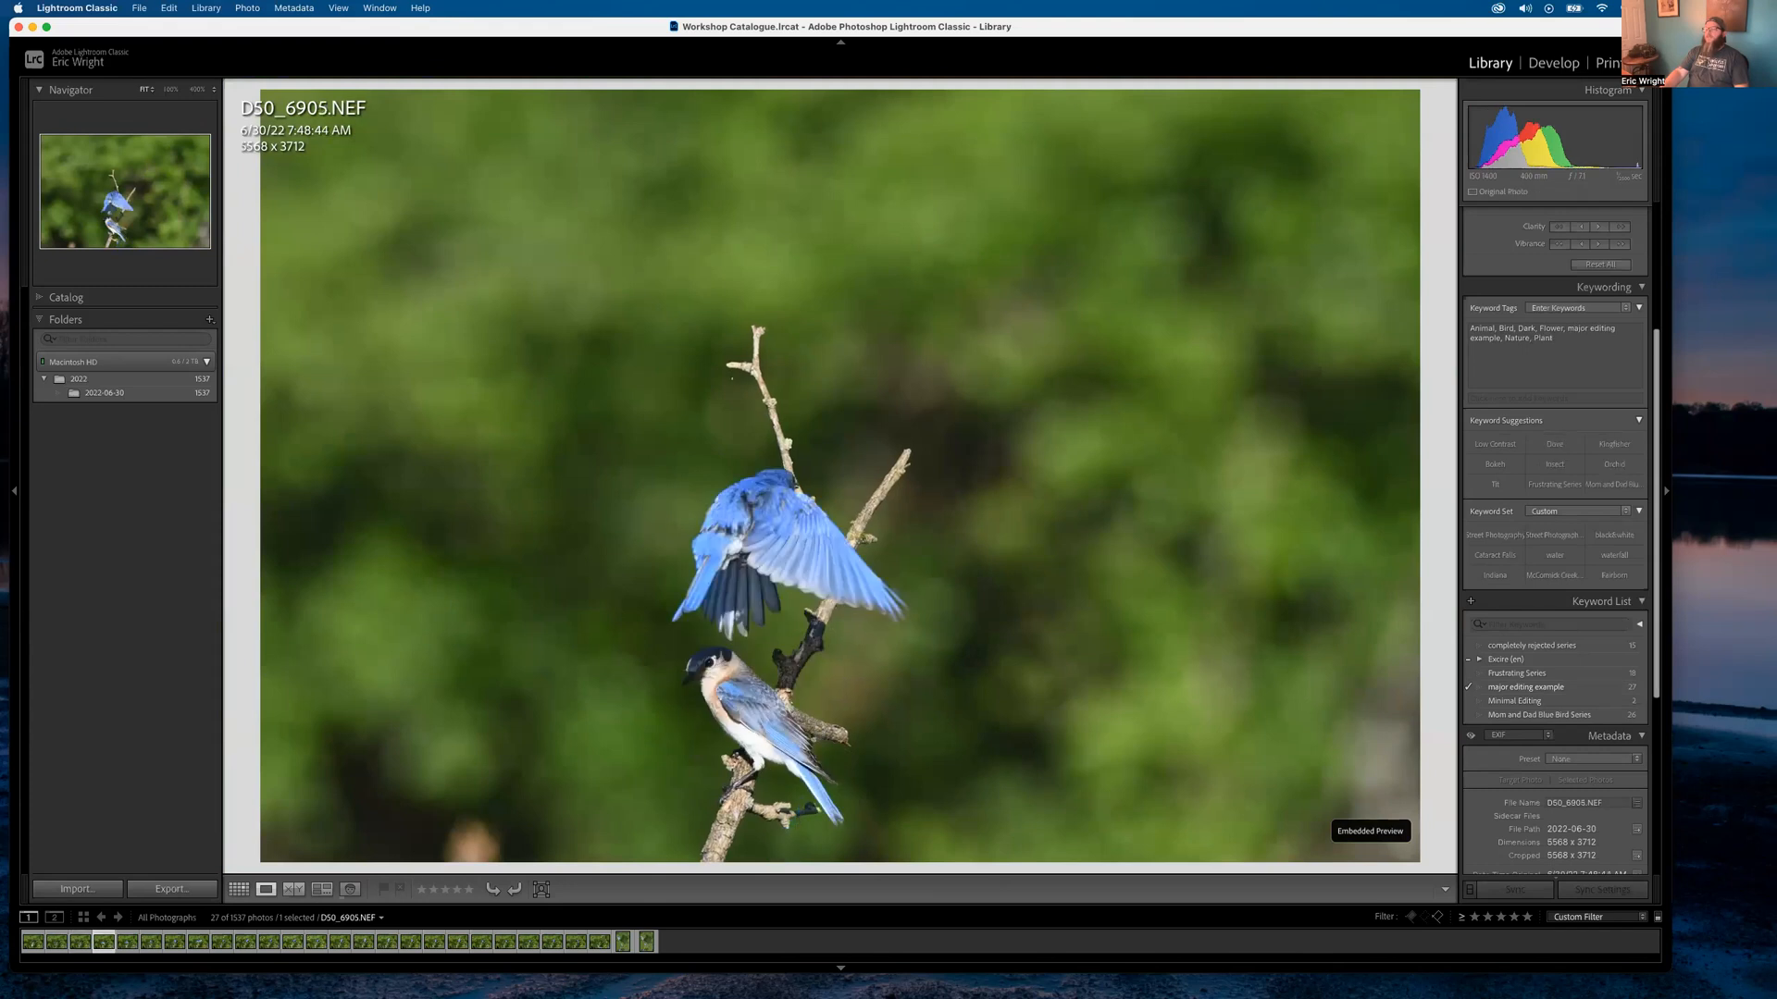
key("Left")
key("Right")
key("Right")
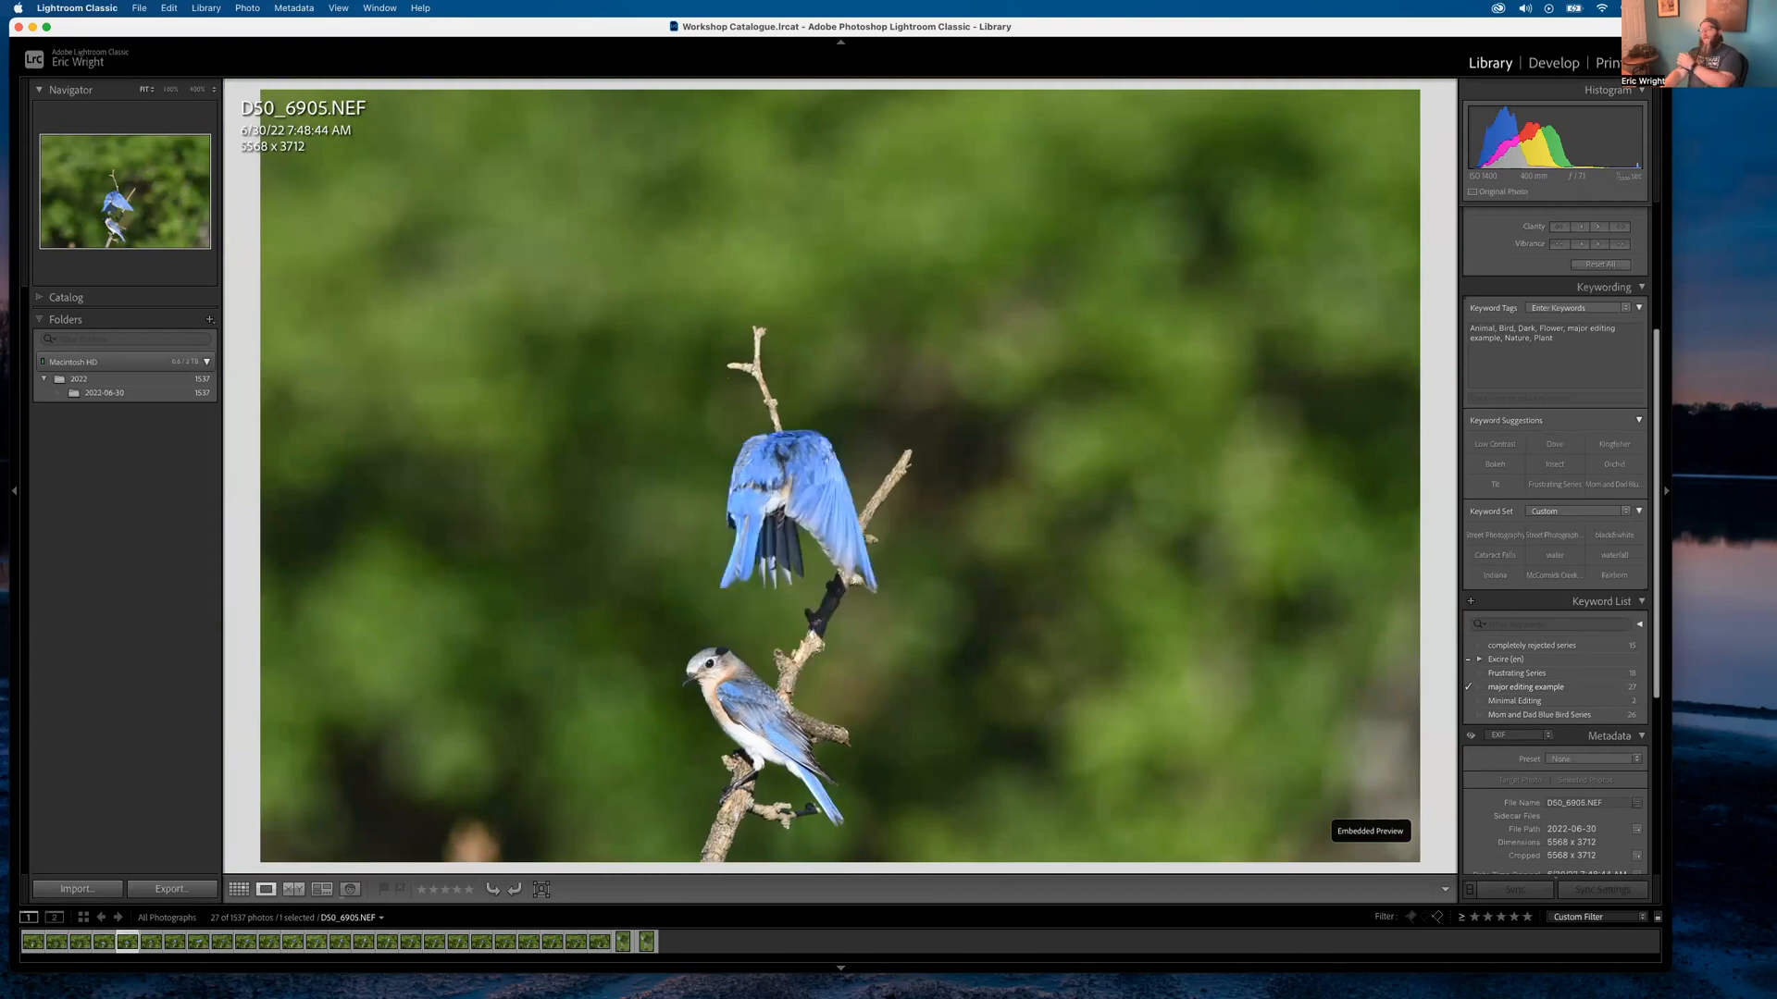
key("Right")
key("Right")
key("Right")
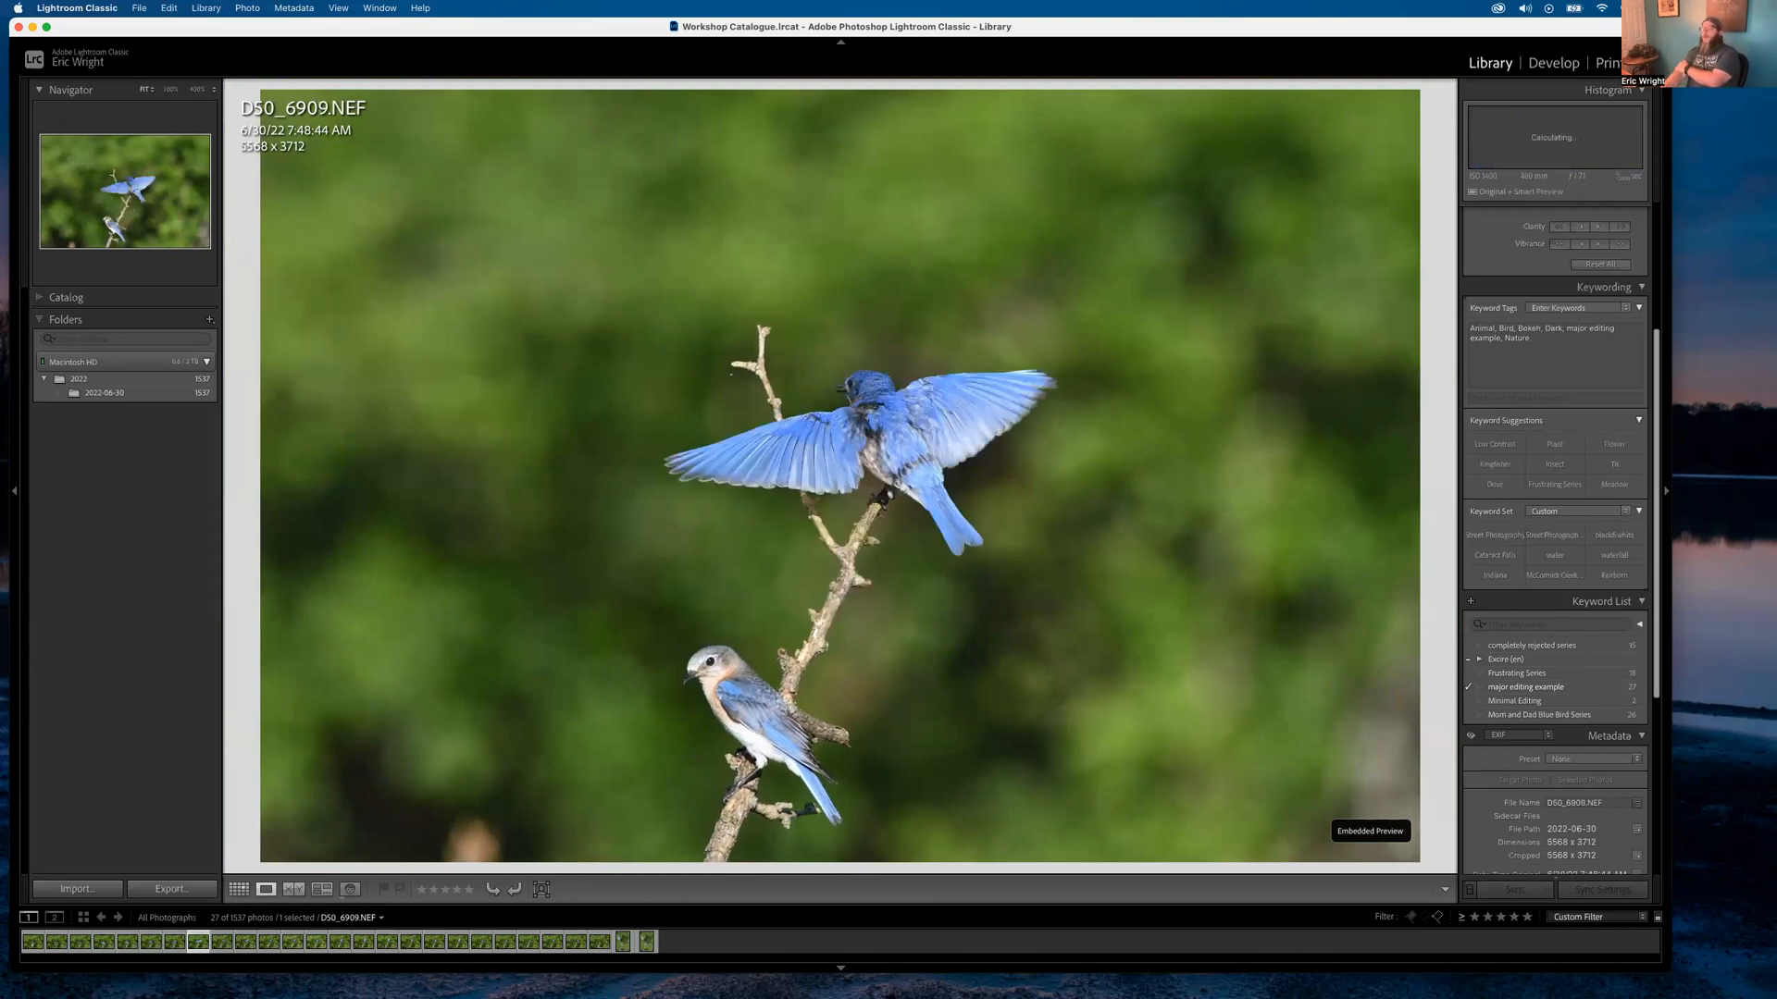
key("Right")
key("Right")
key("Right")
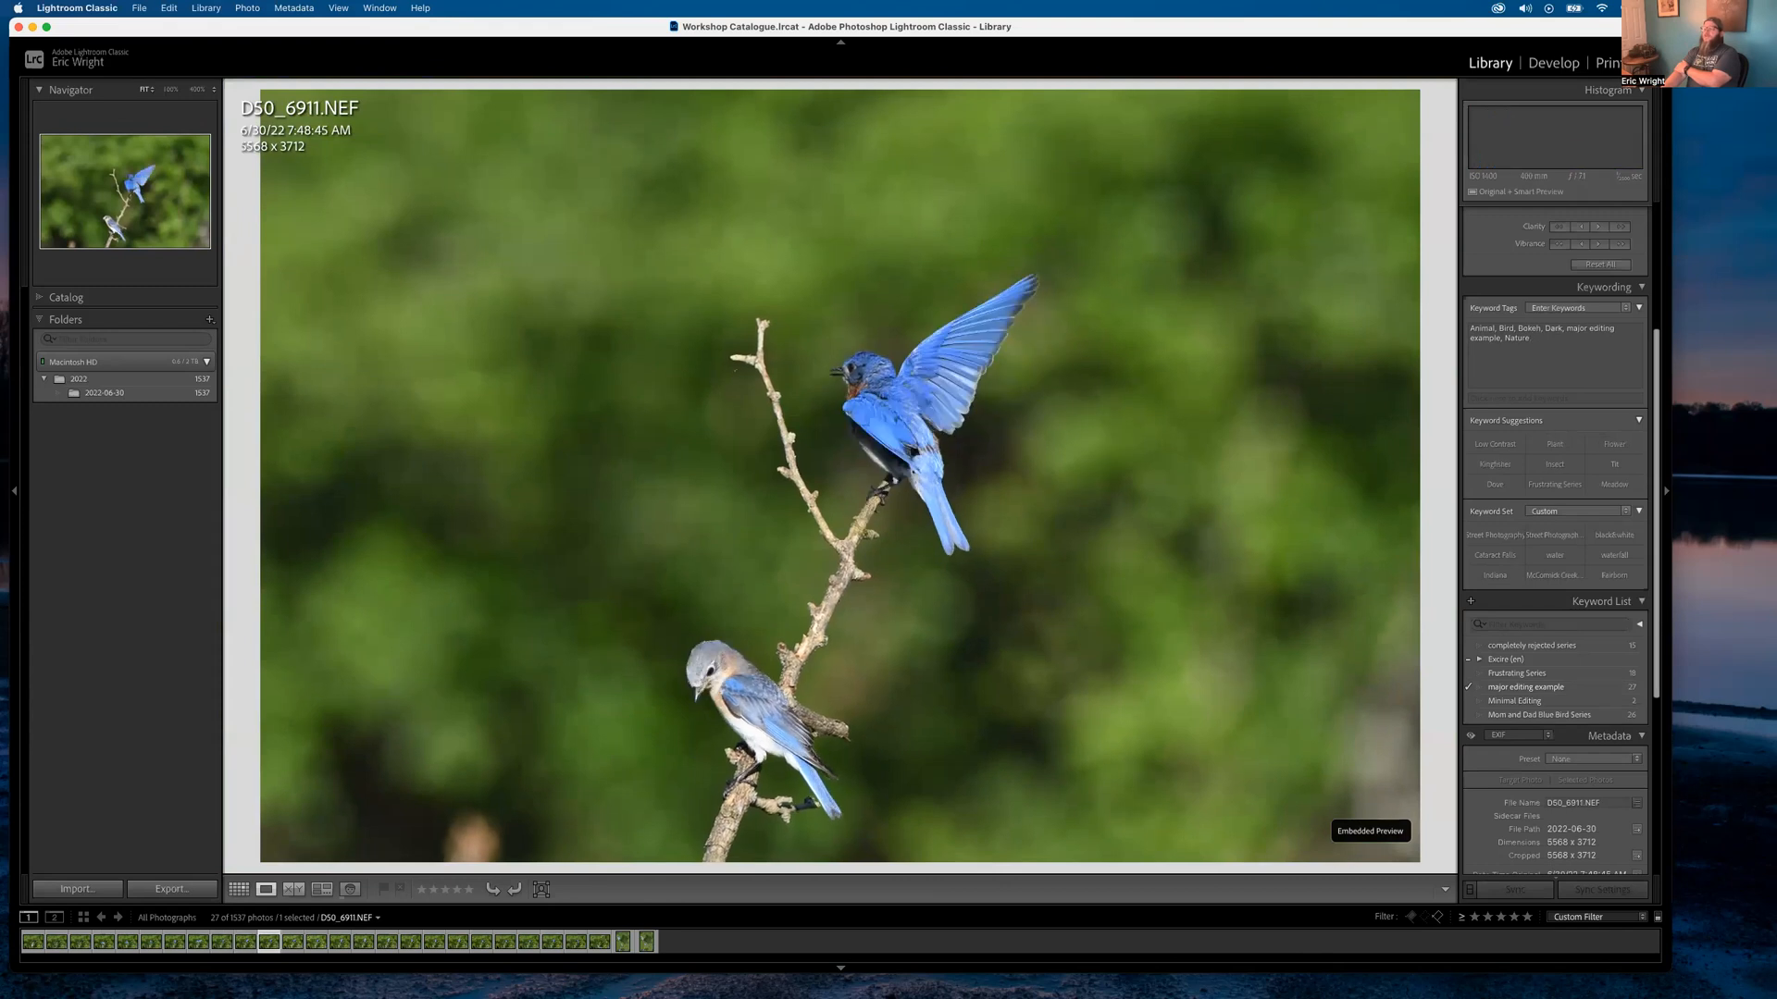
key("Right")
key("Right")
key("Right")
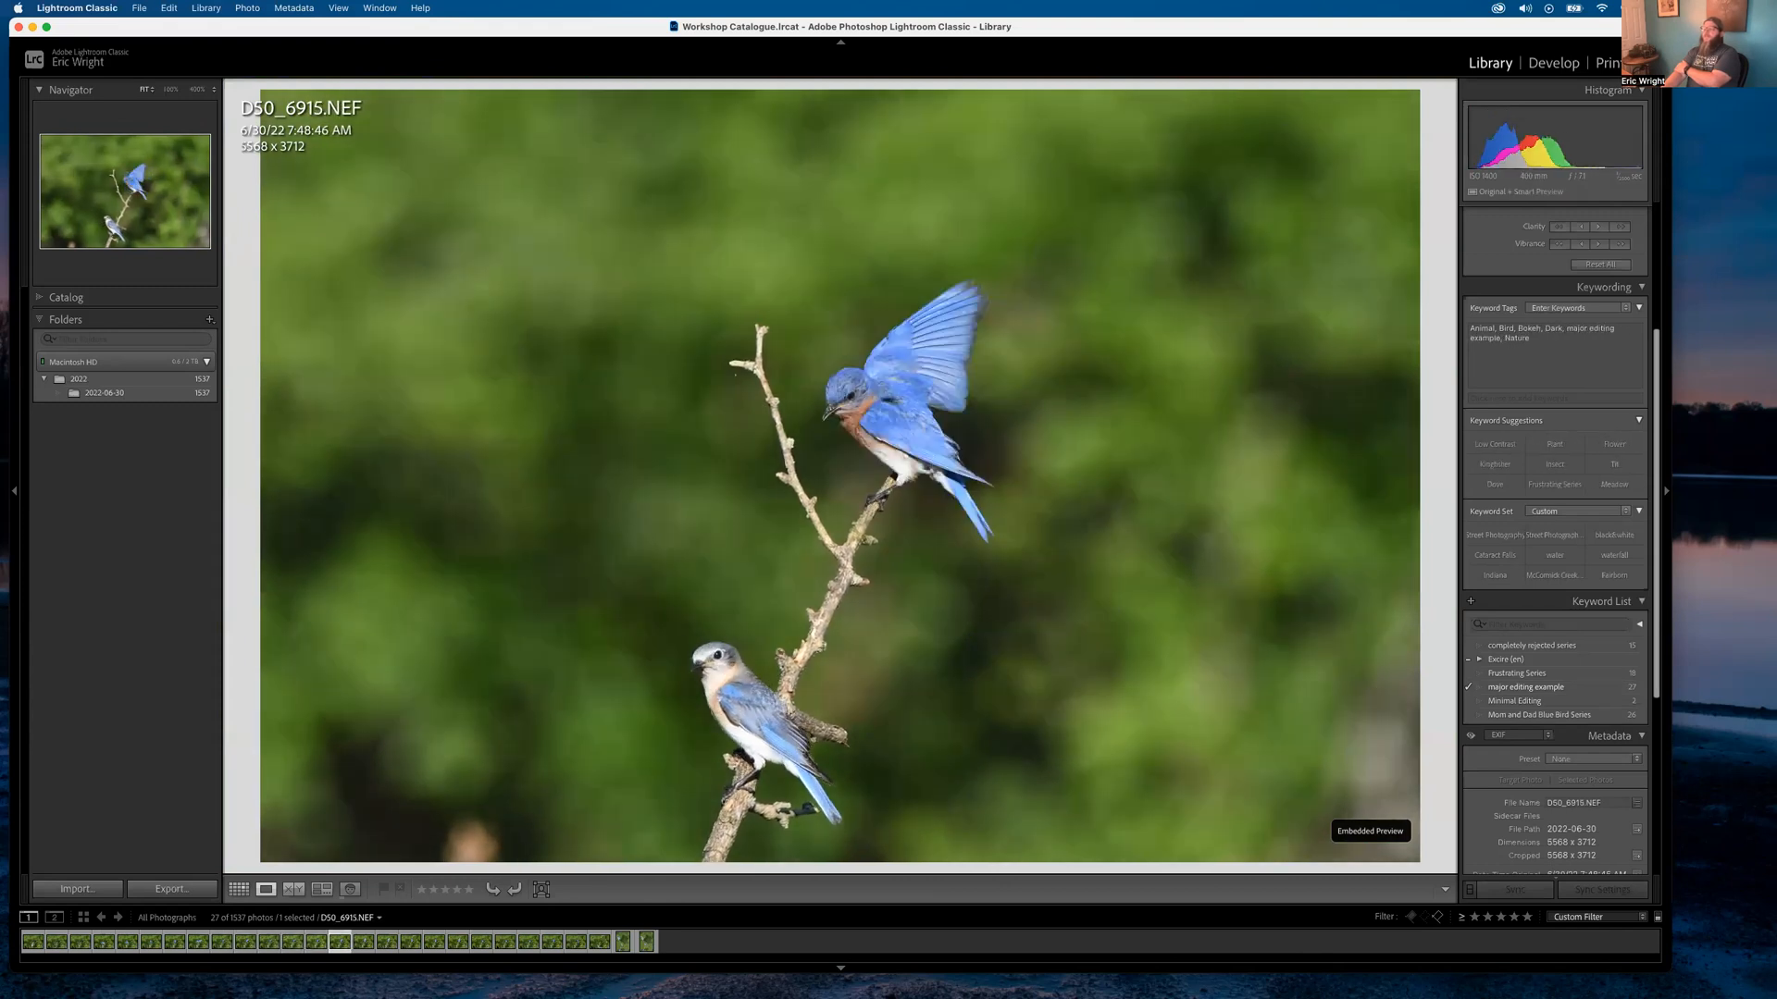
key("Right")
key("Right")
key("Right")
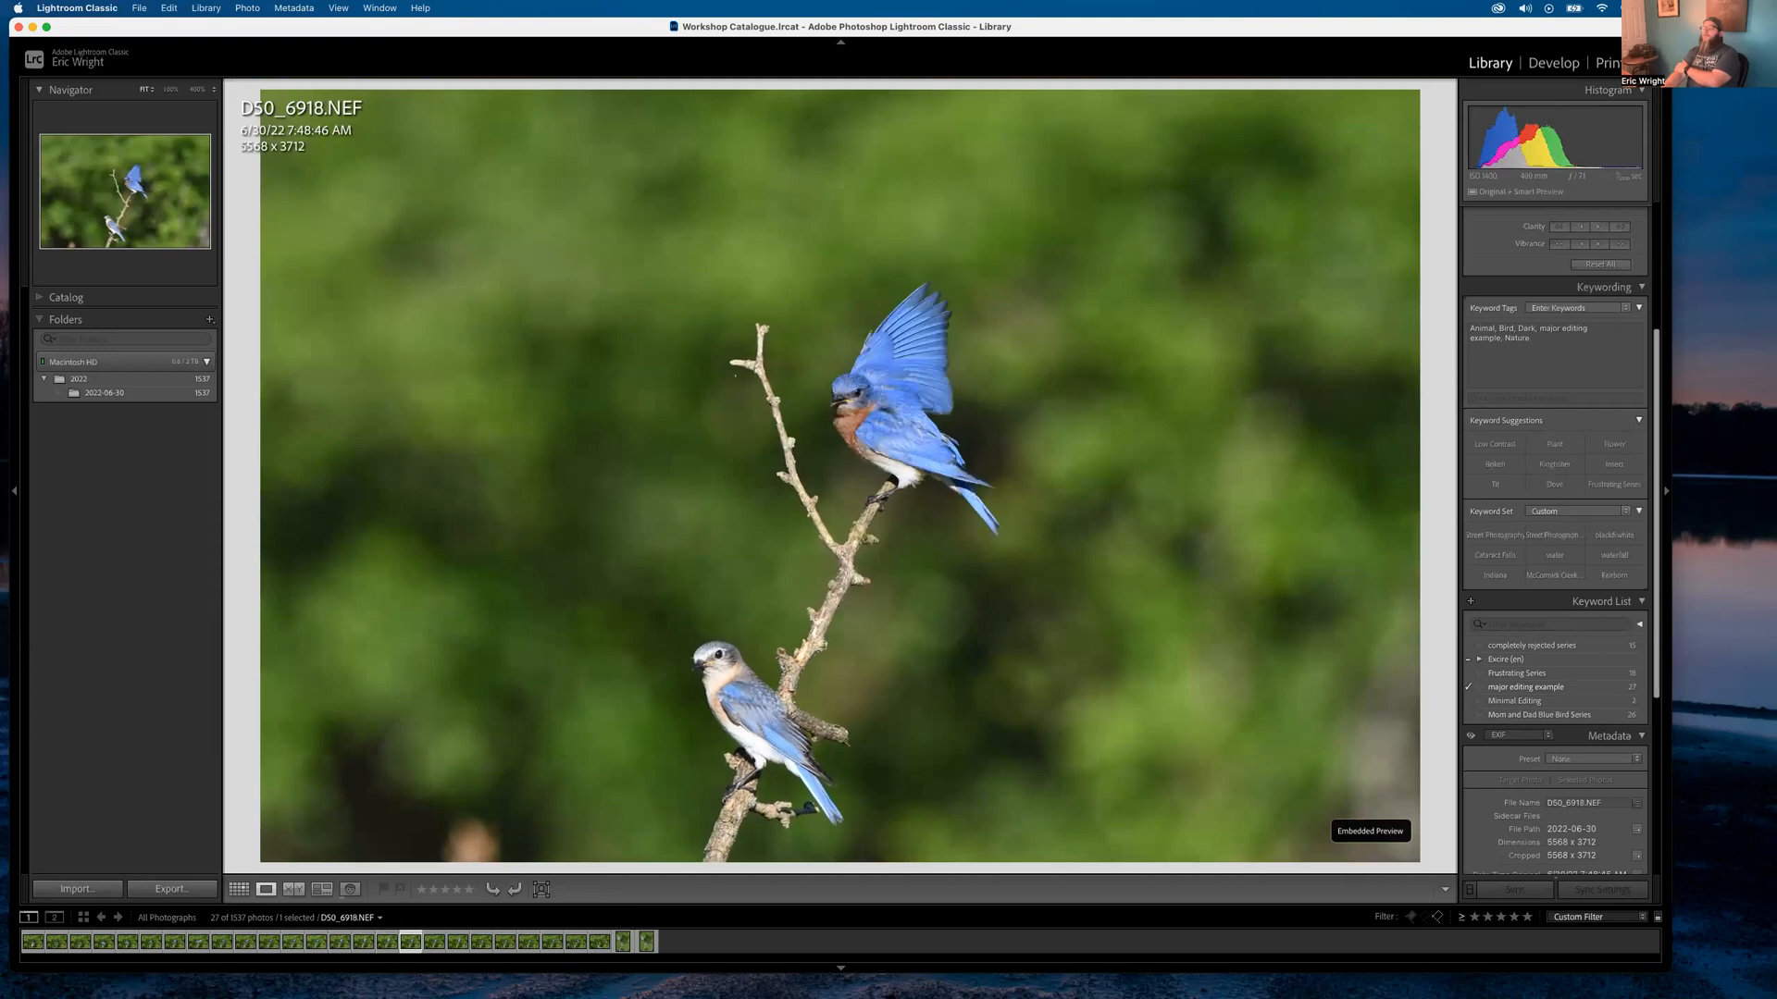
key("Left")
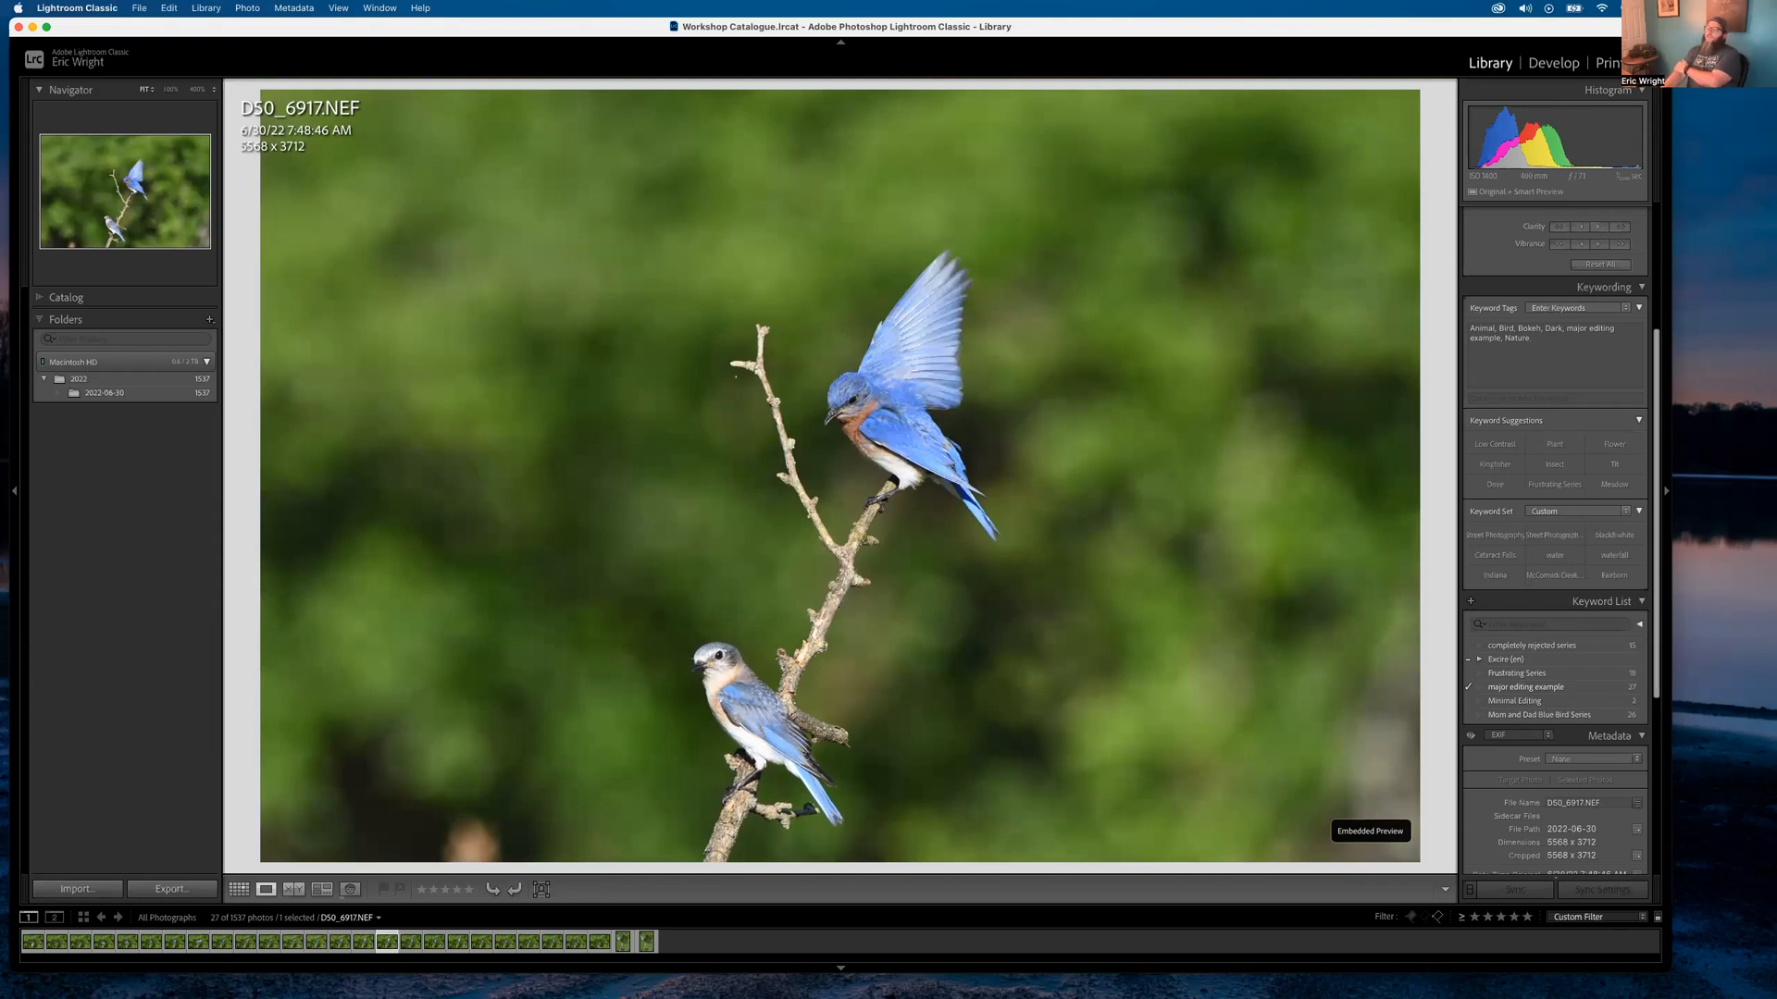
key("Right")
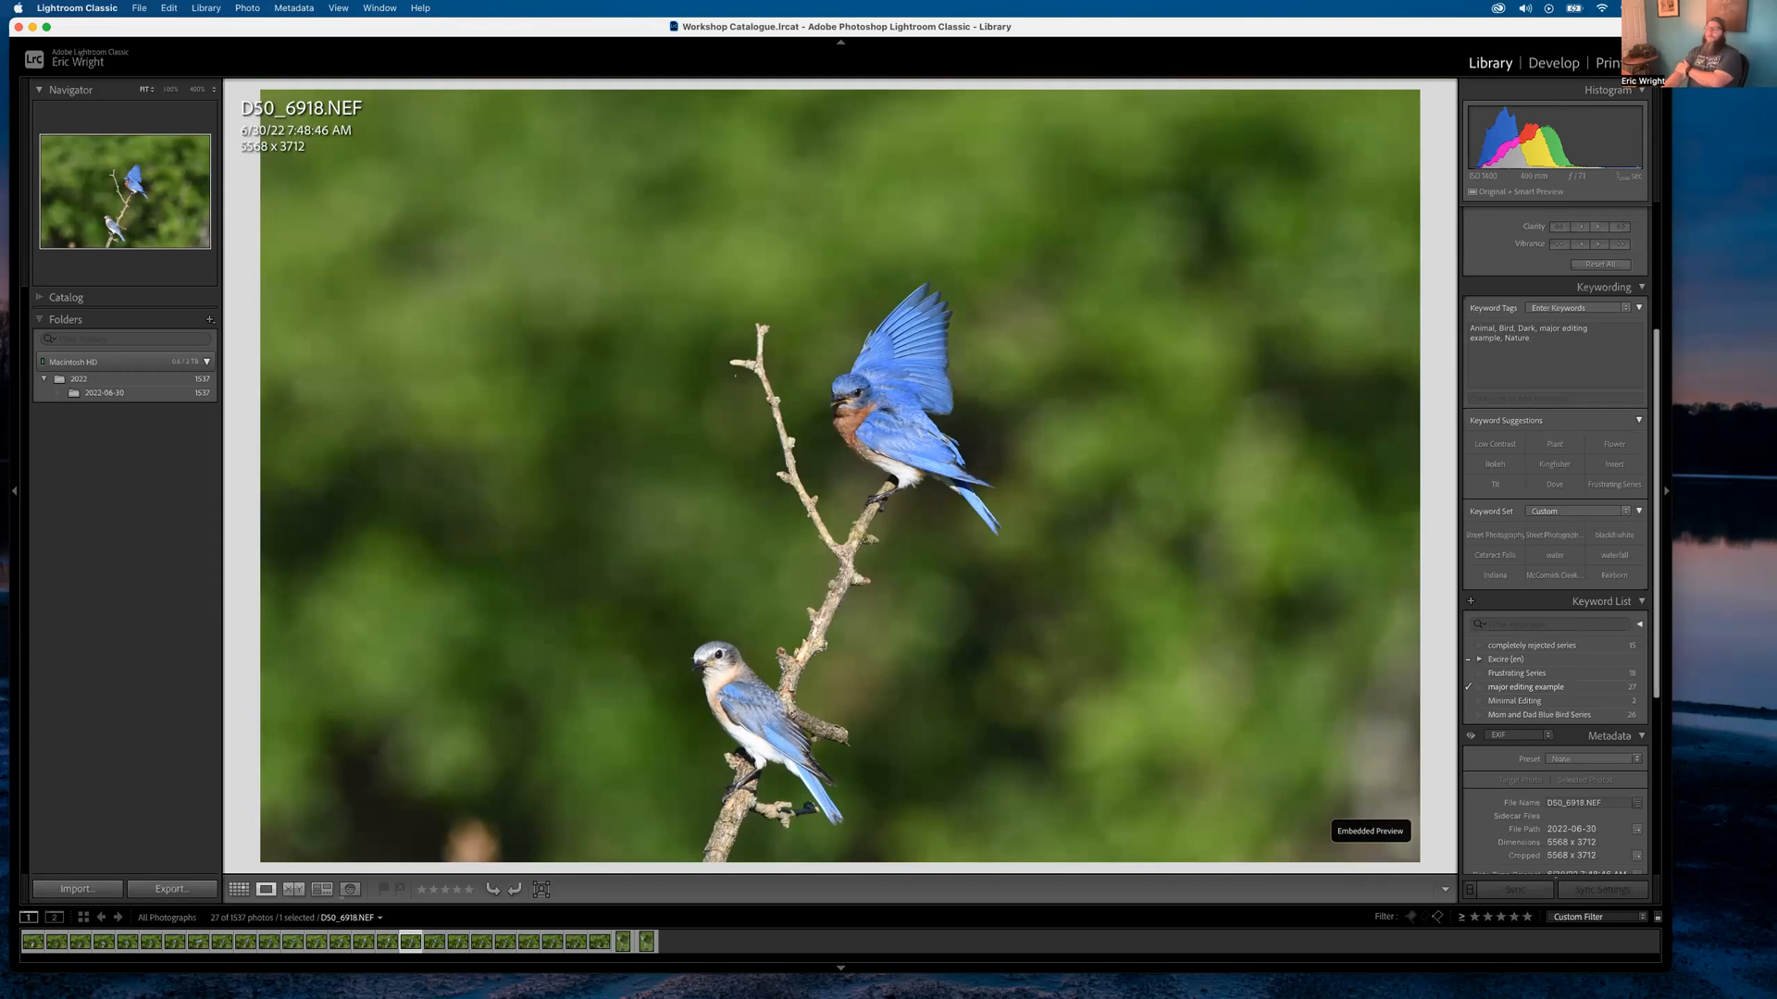
key("Left")
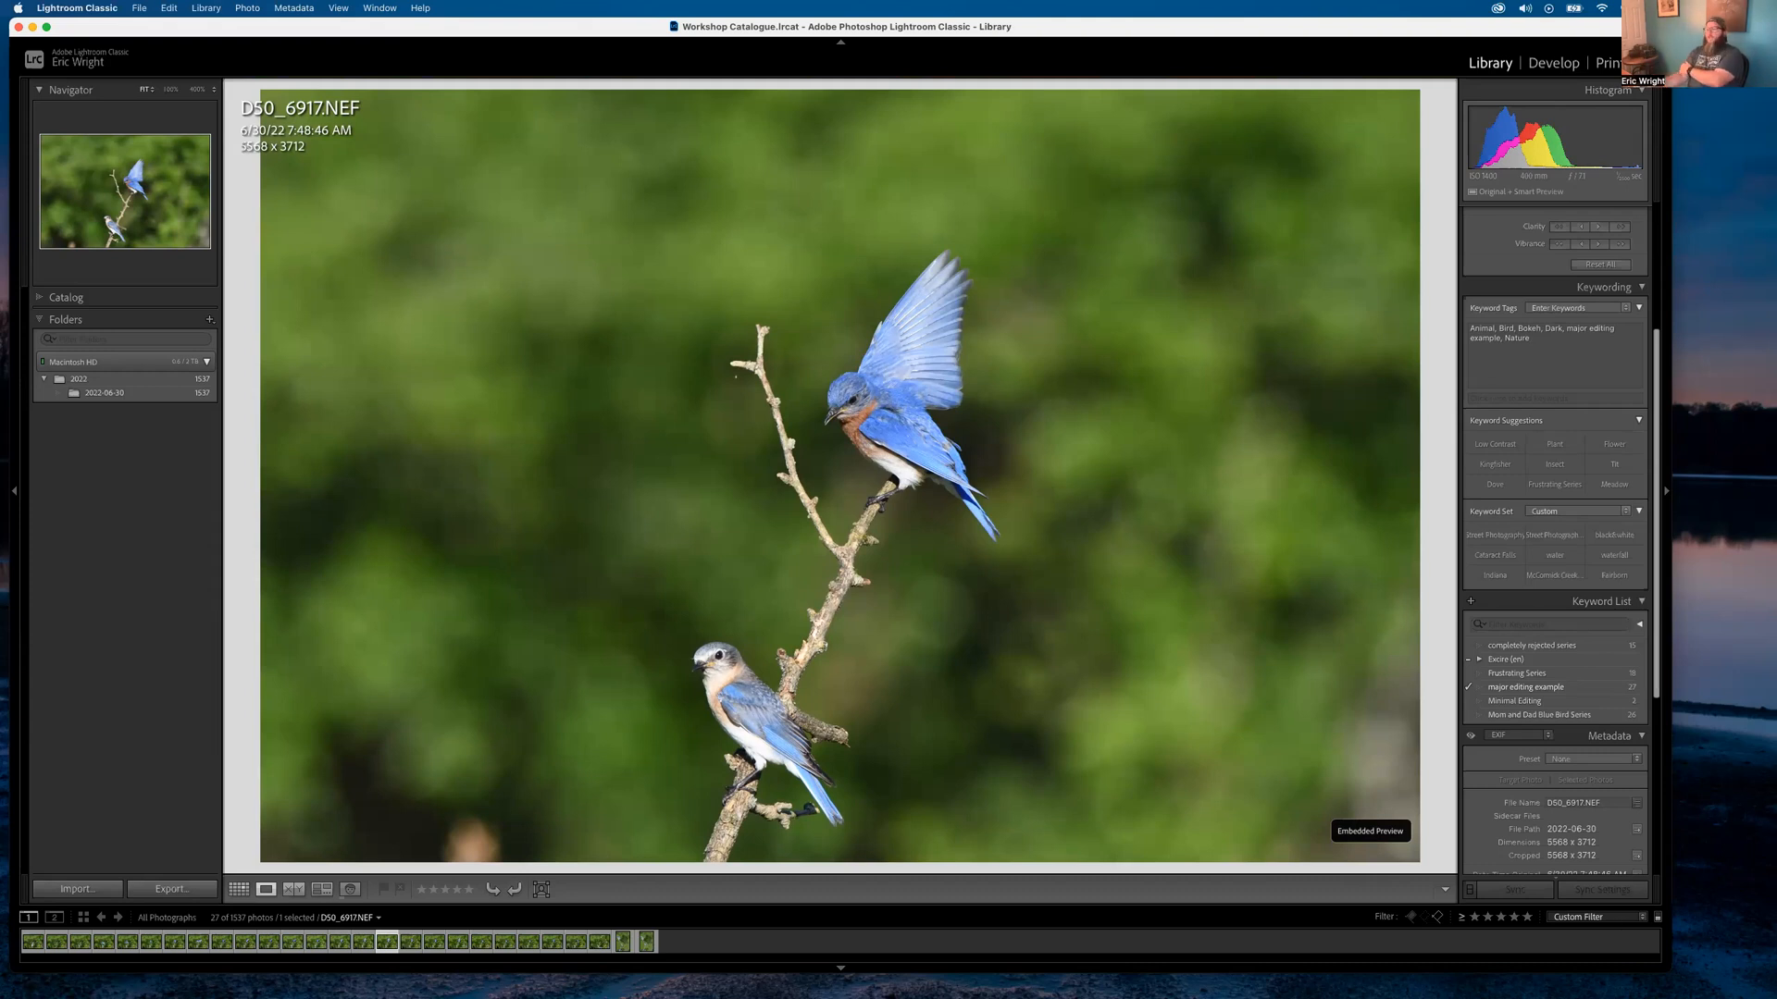
key("Right")
key("Right")
key("Right")
key("Right")
key("Right")
key("Right")
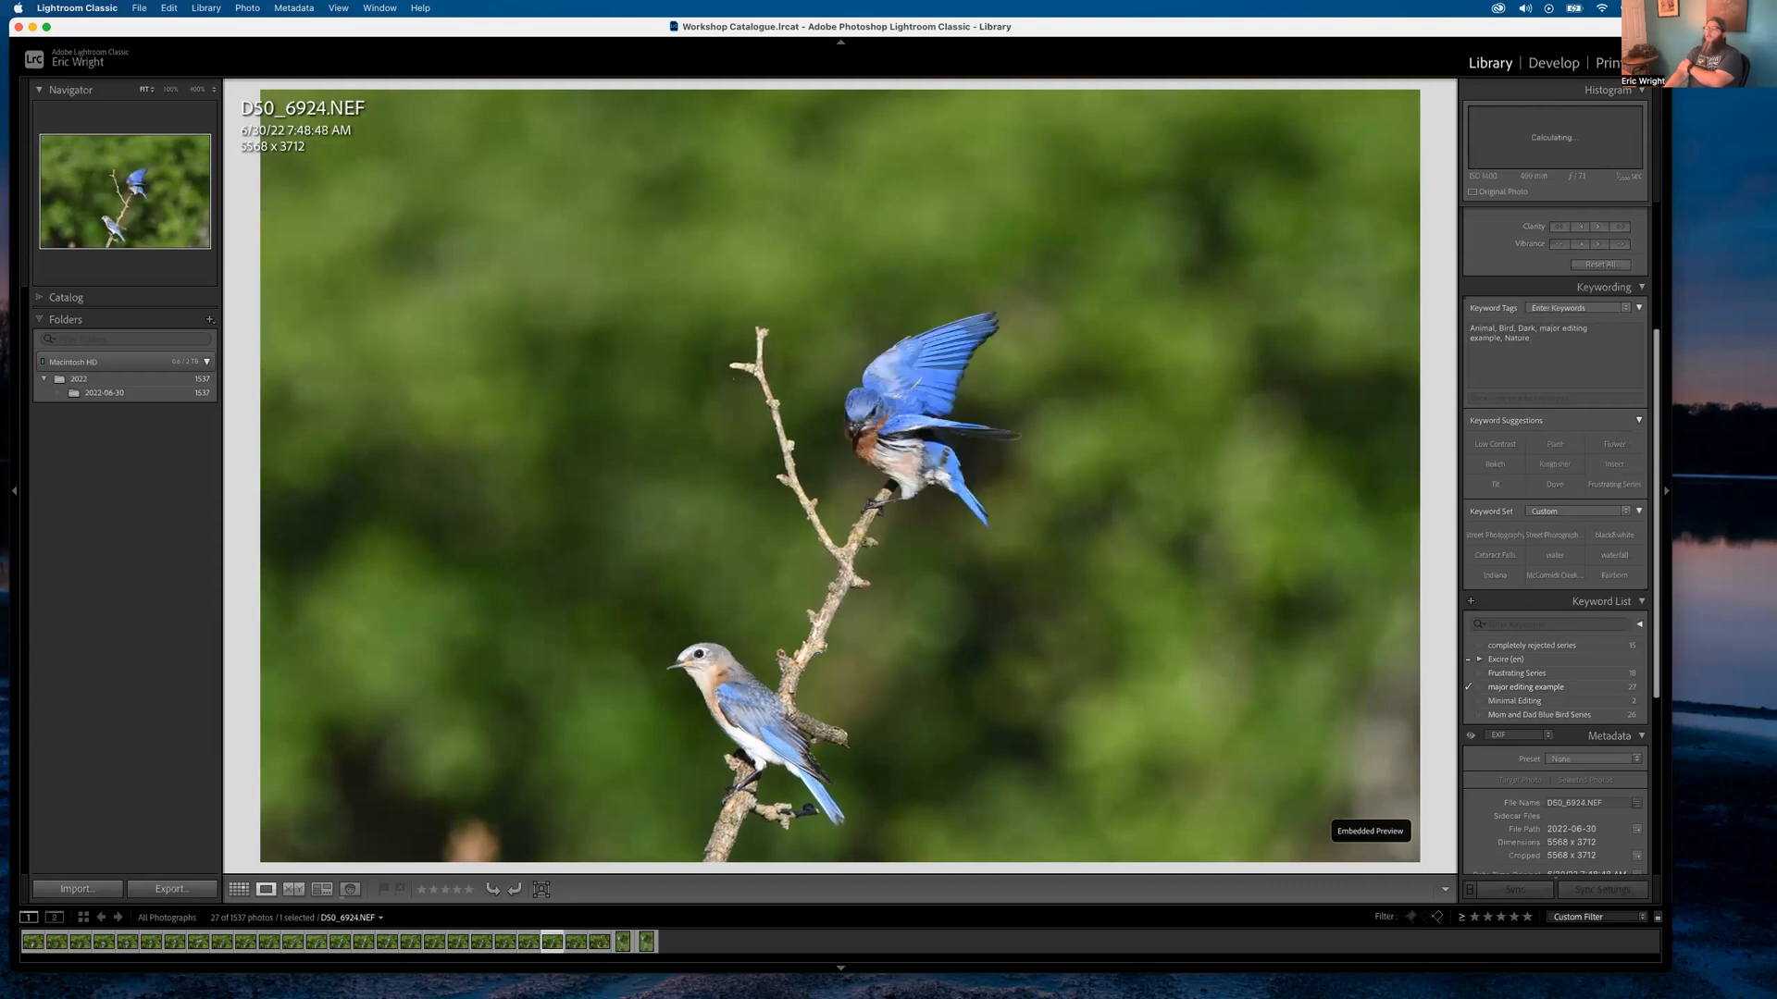
key("Right")
key("Right")
key("Right")
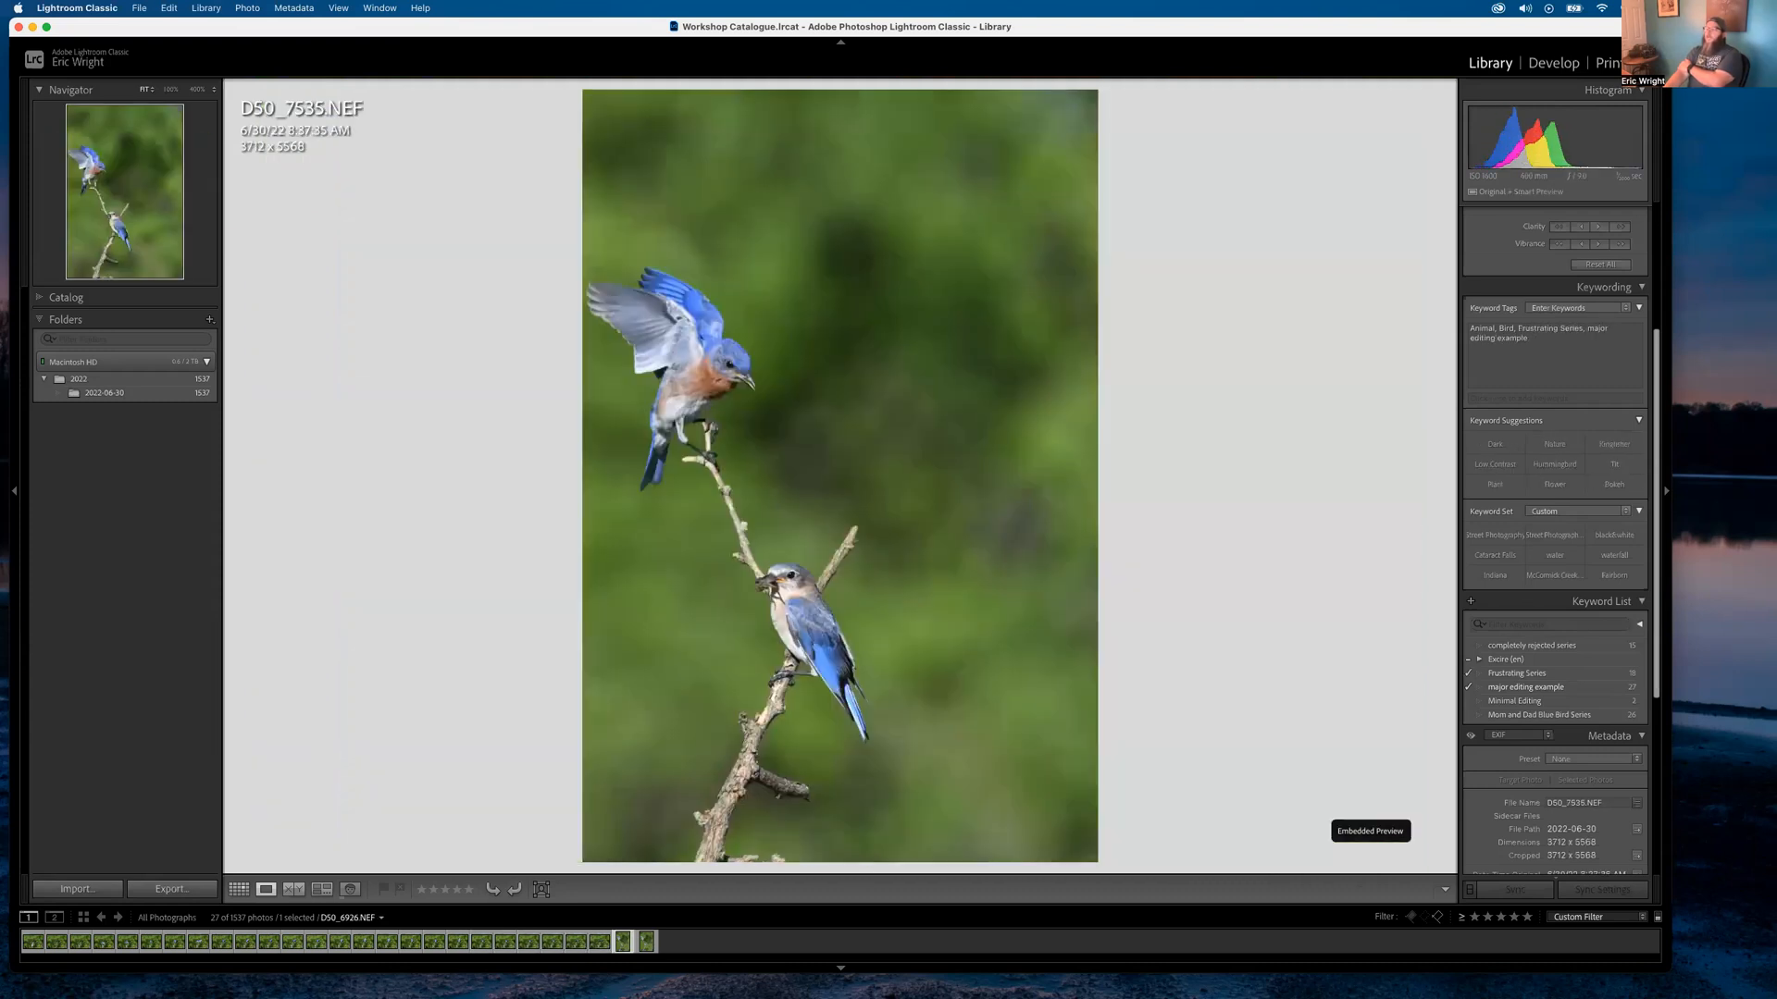
key("Left")
key("Left")
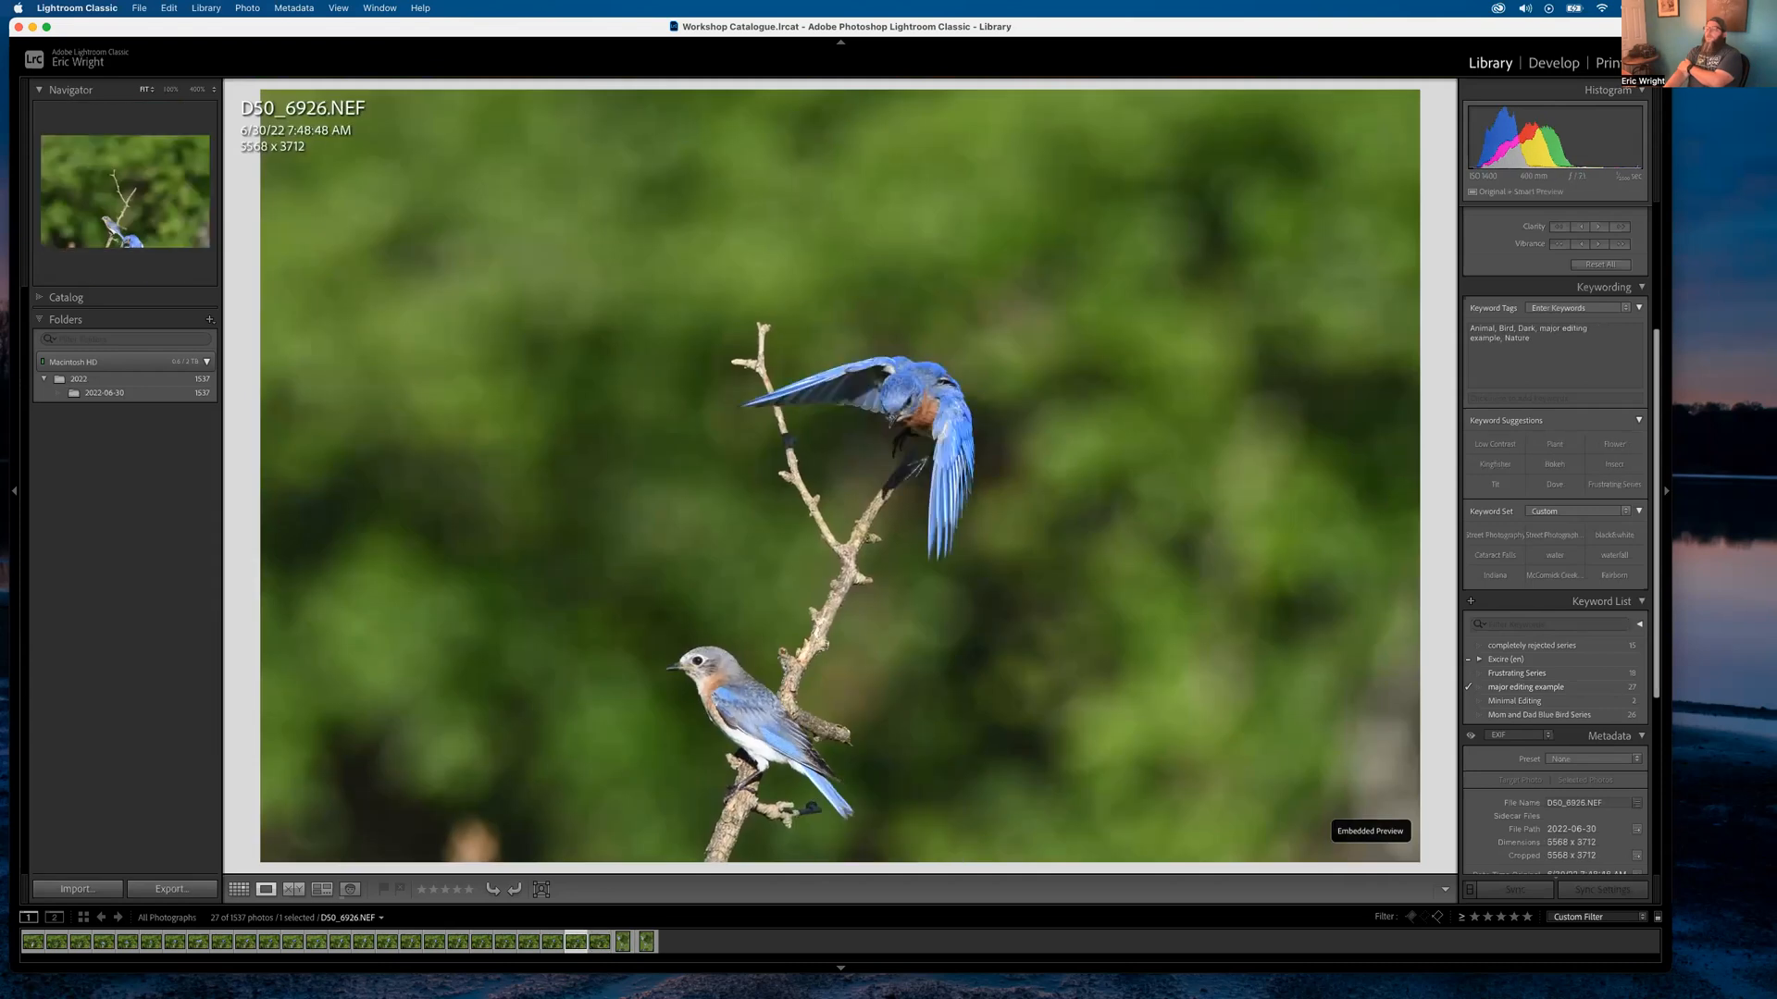
key("Left")
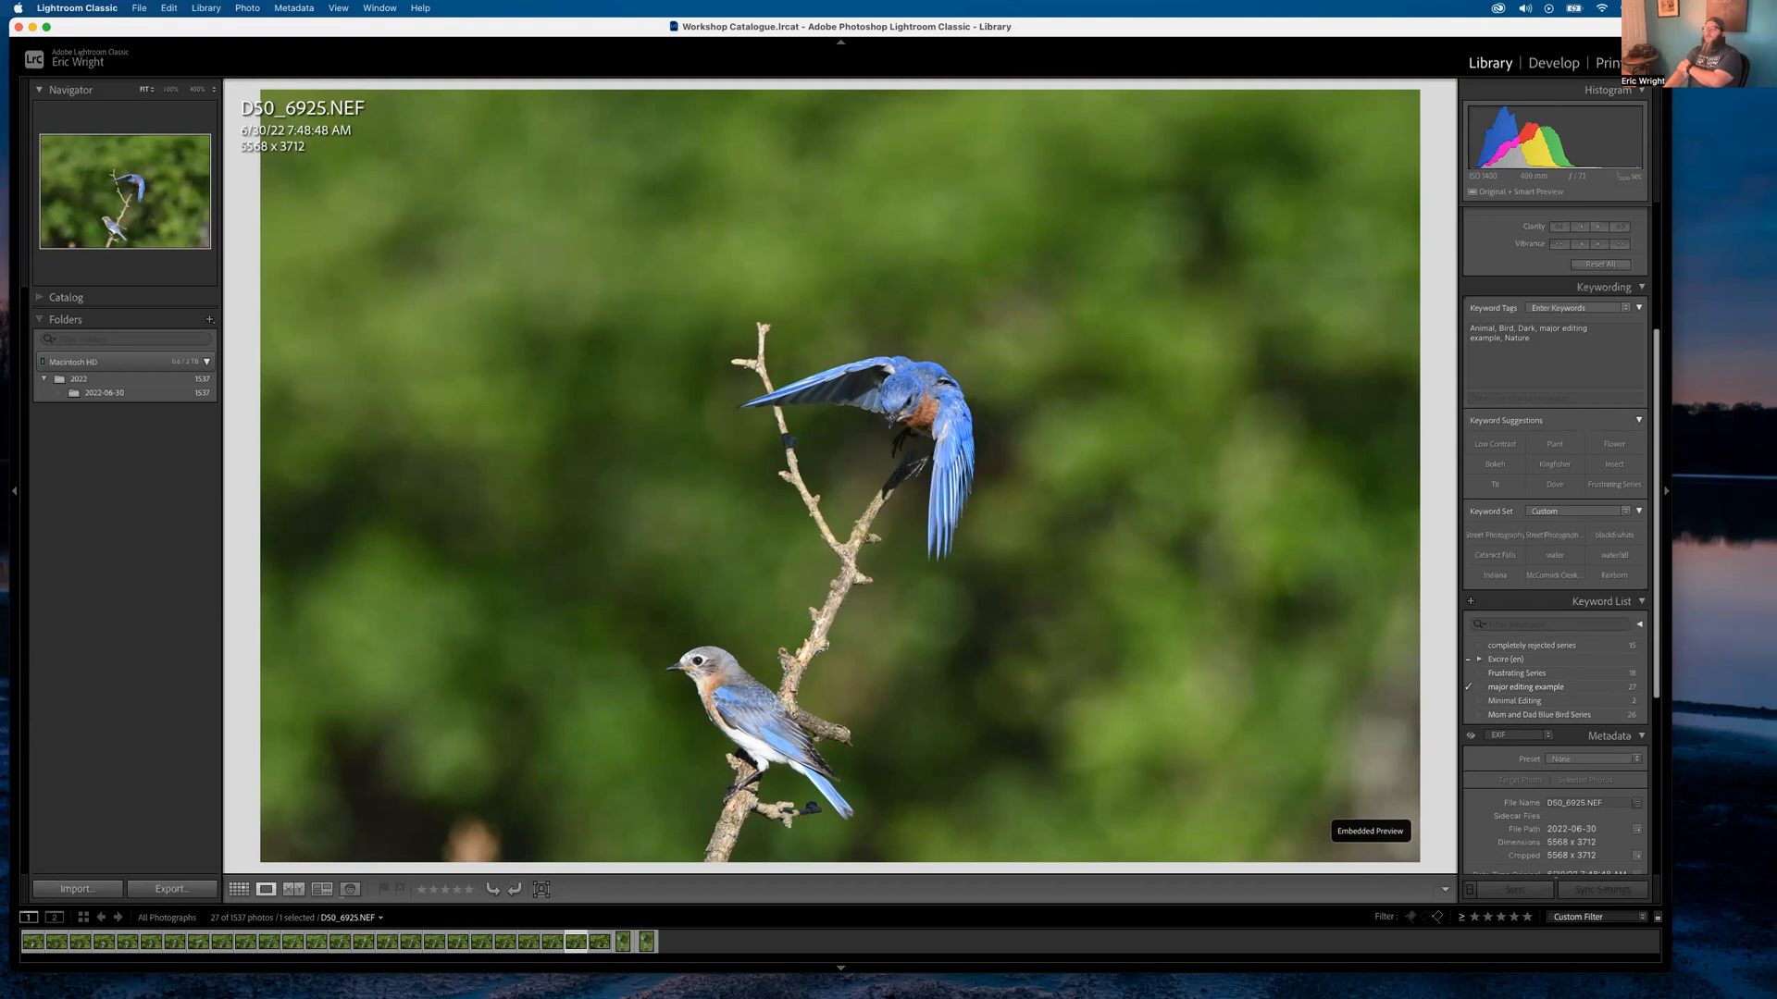
In Grid view, check D50_6902 and D50_6925 full size and select both frames
key("g")
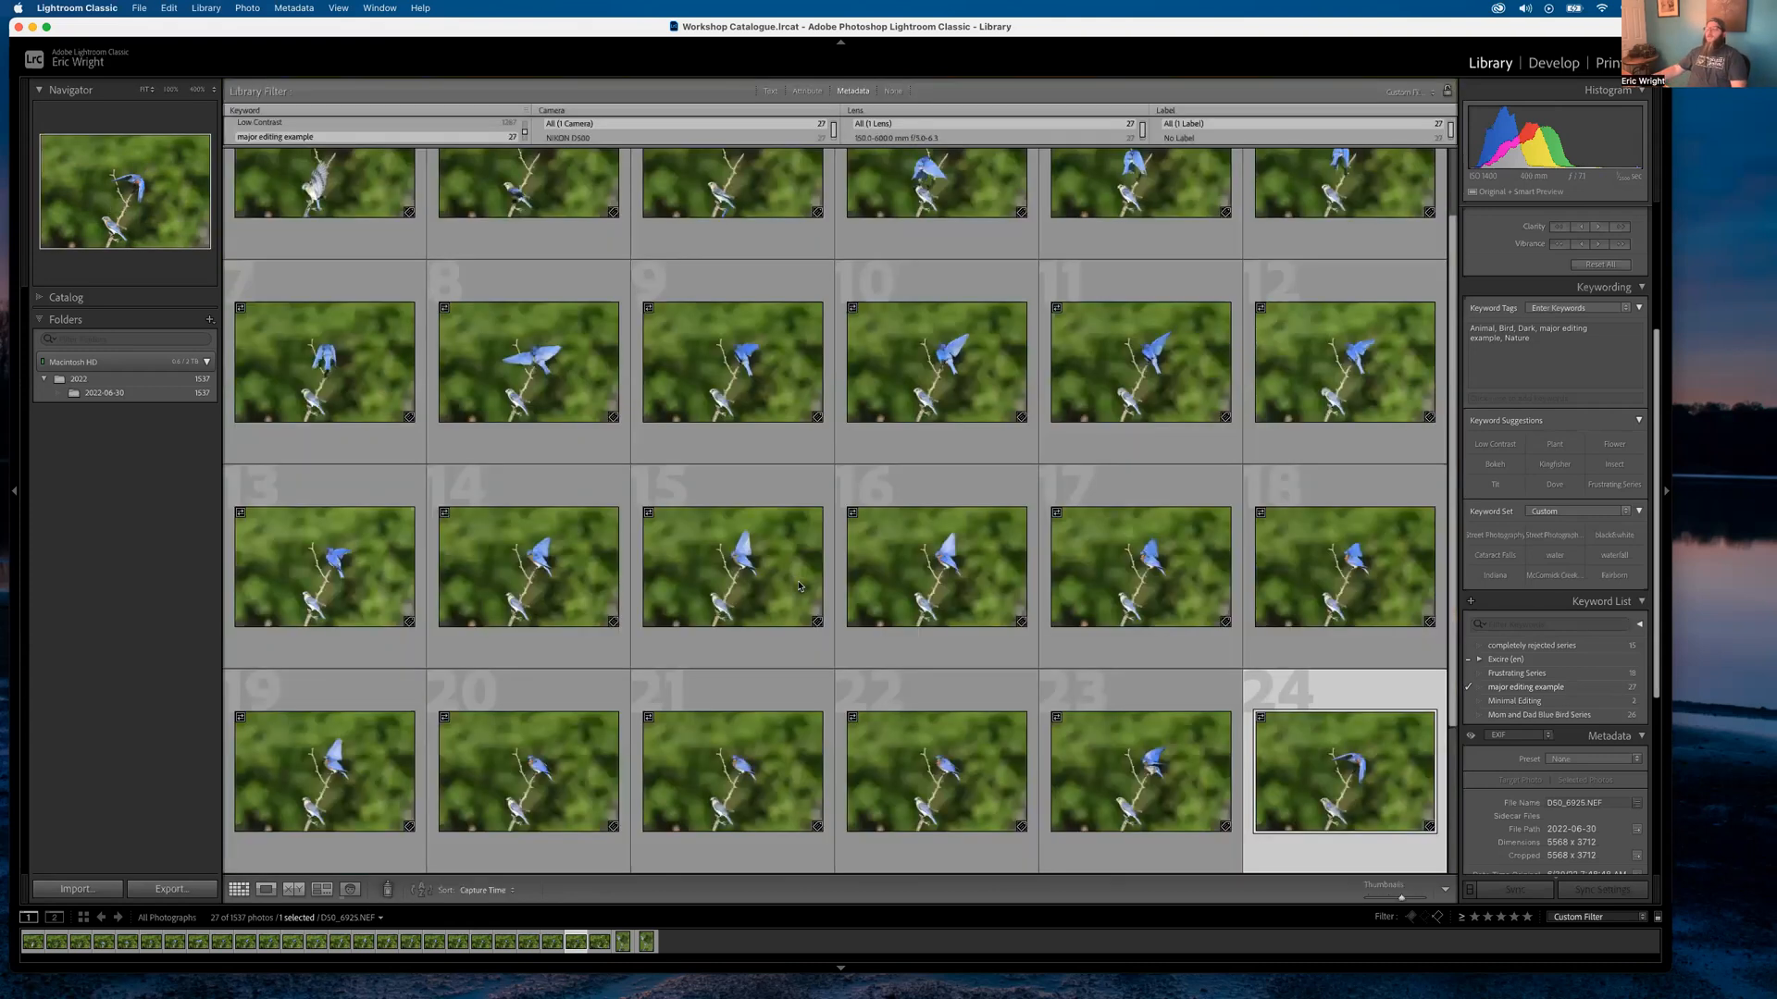
double_click(350, 202)
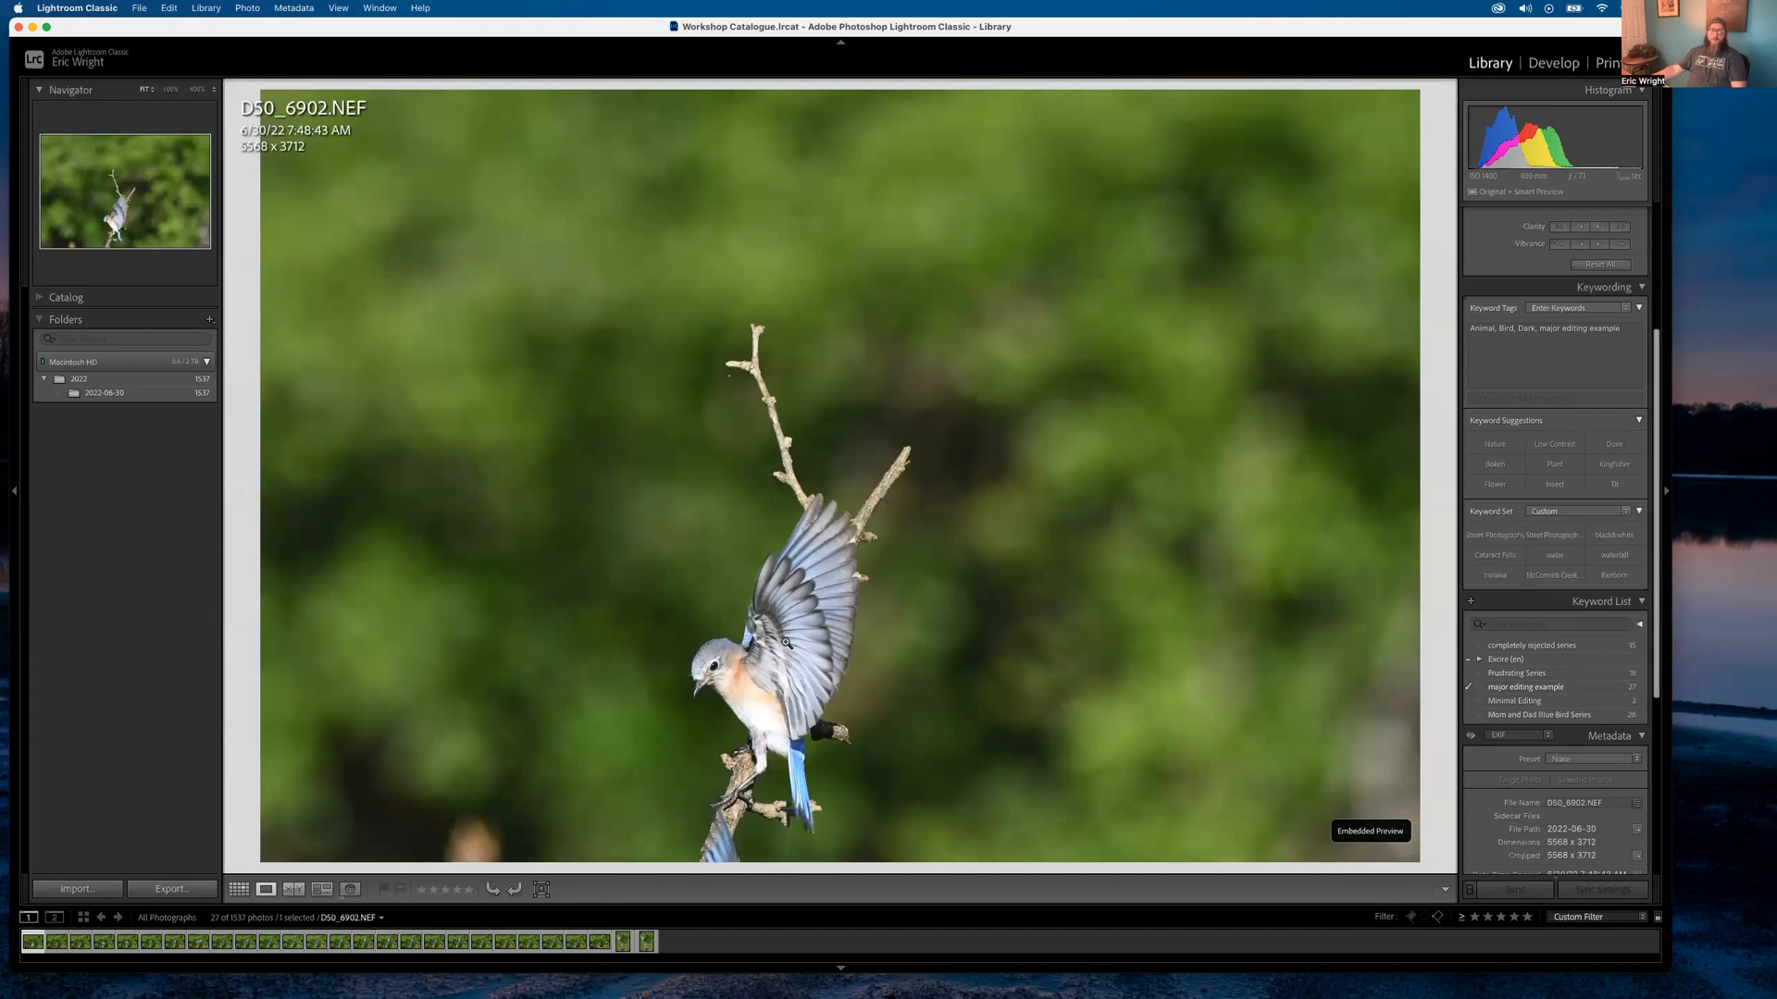
key("g")
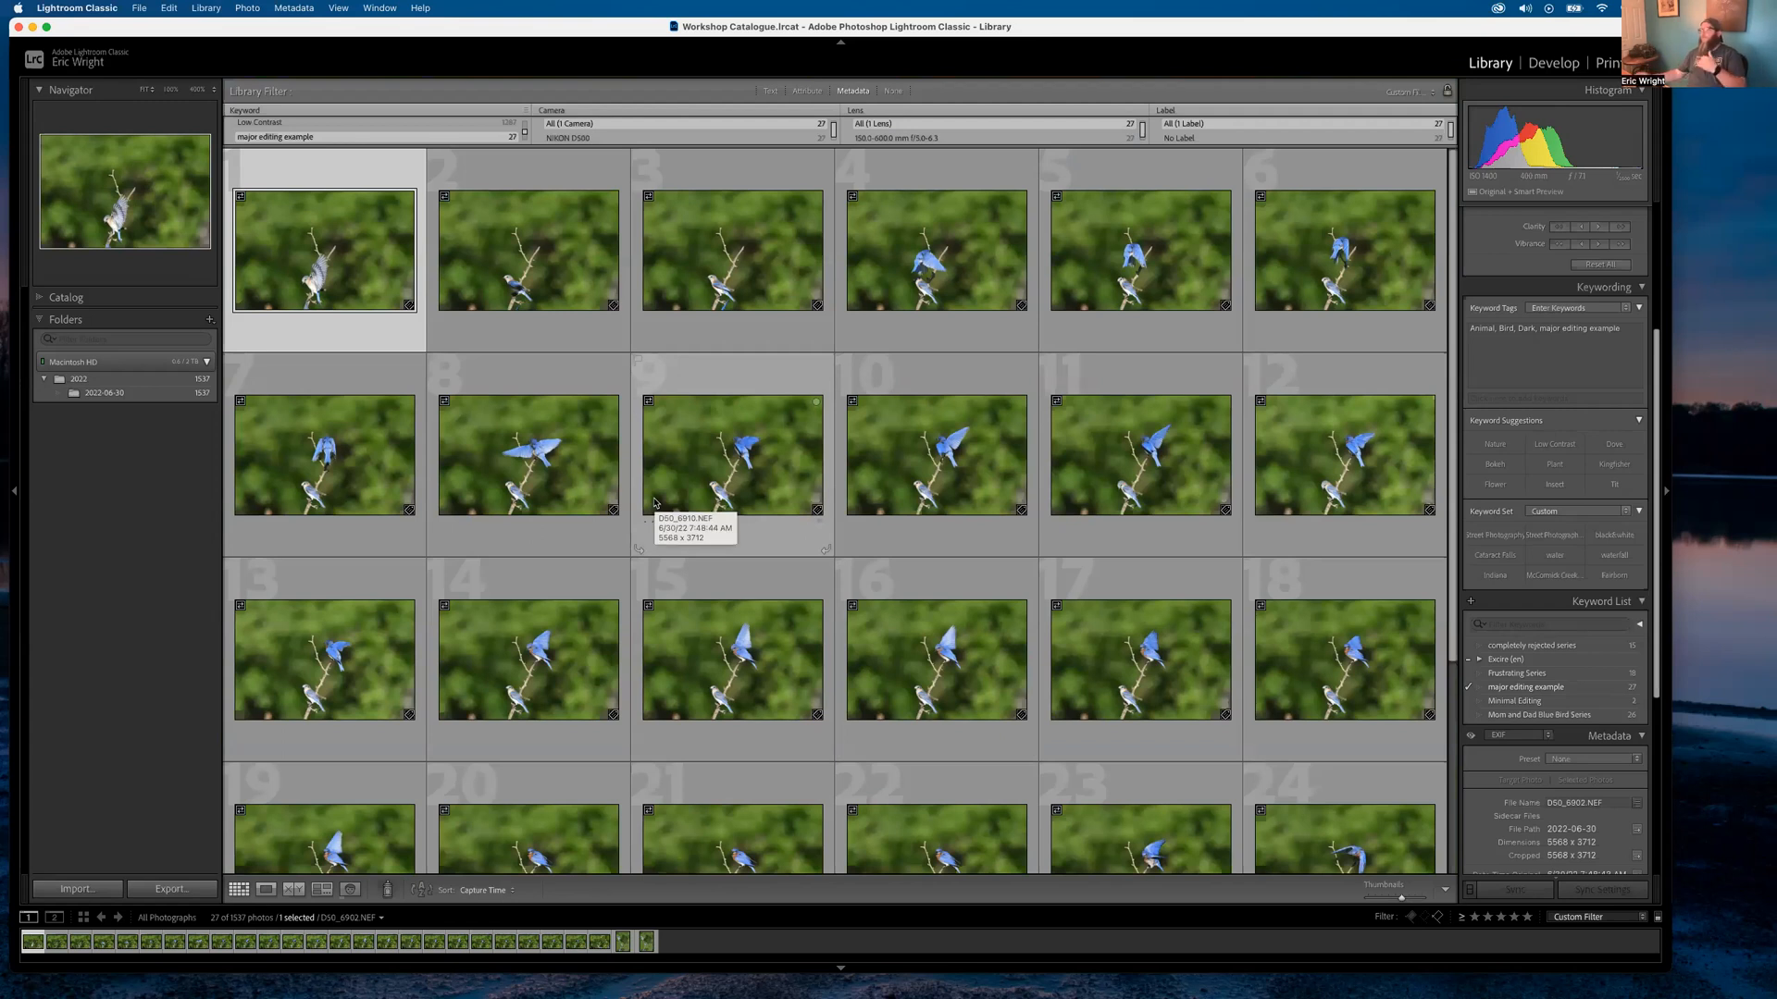
scroll(648, 648, "down", 3)
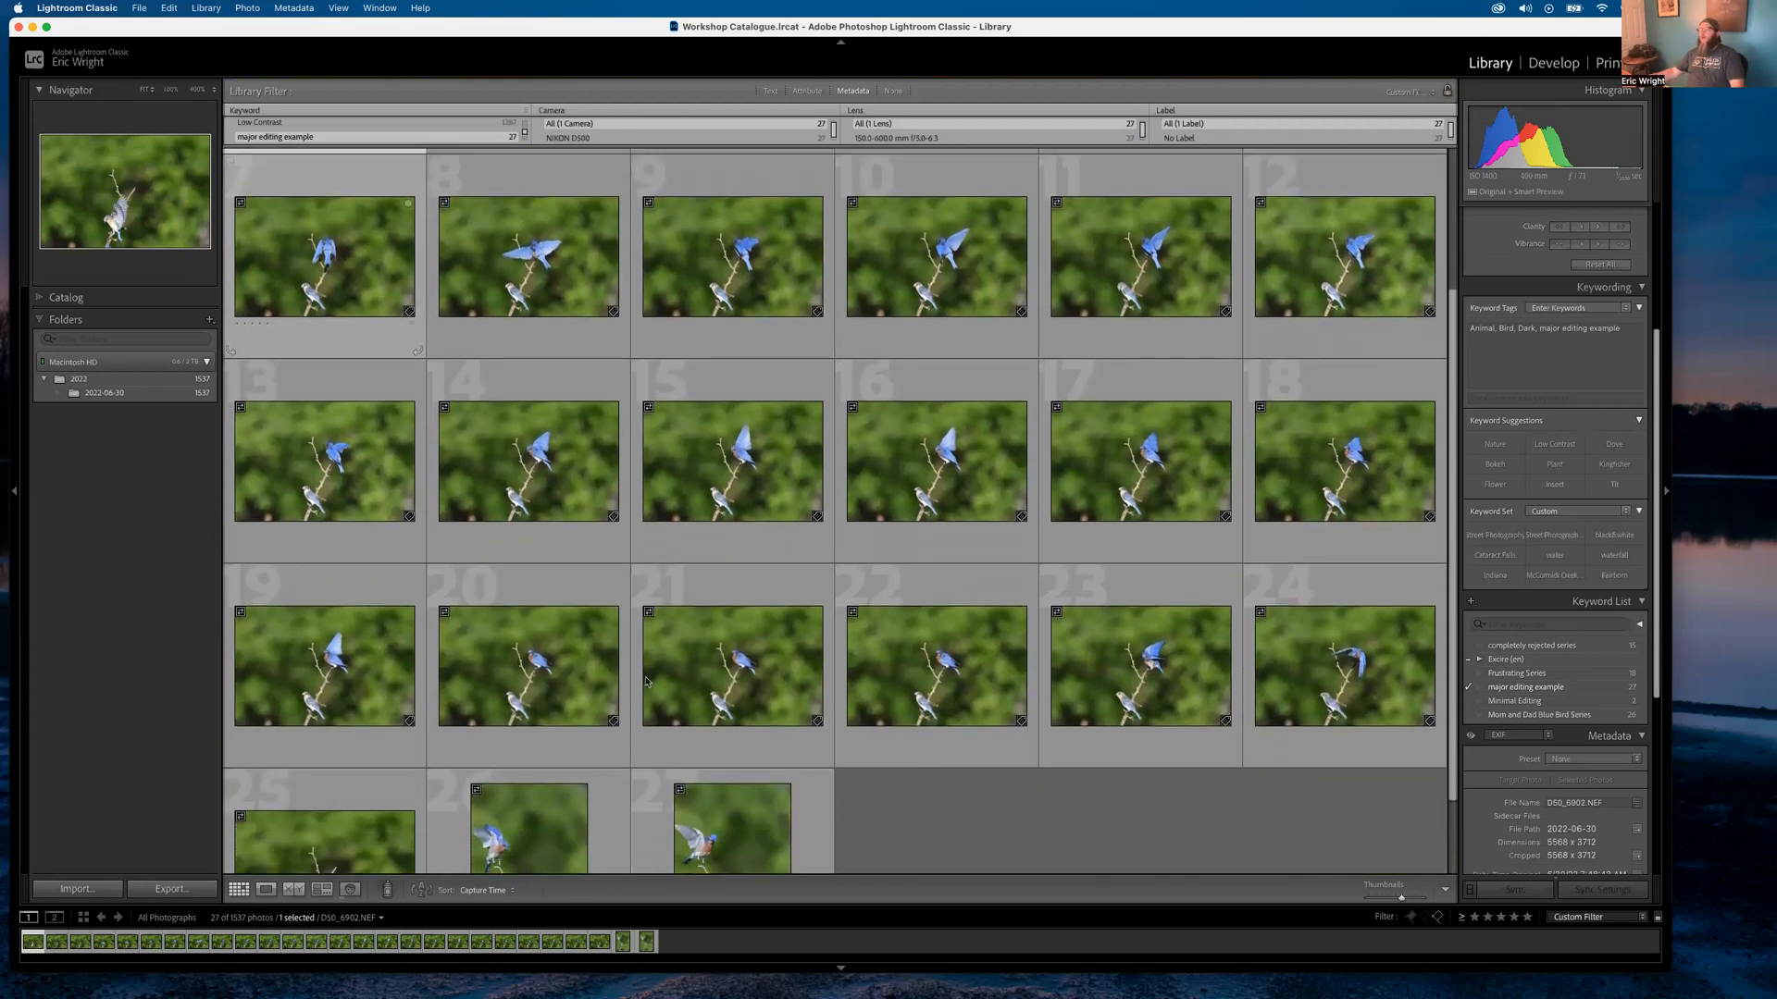
double_click(1320, 657)
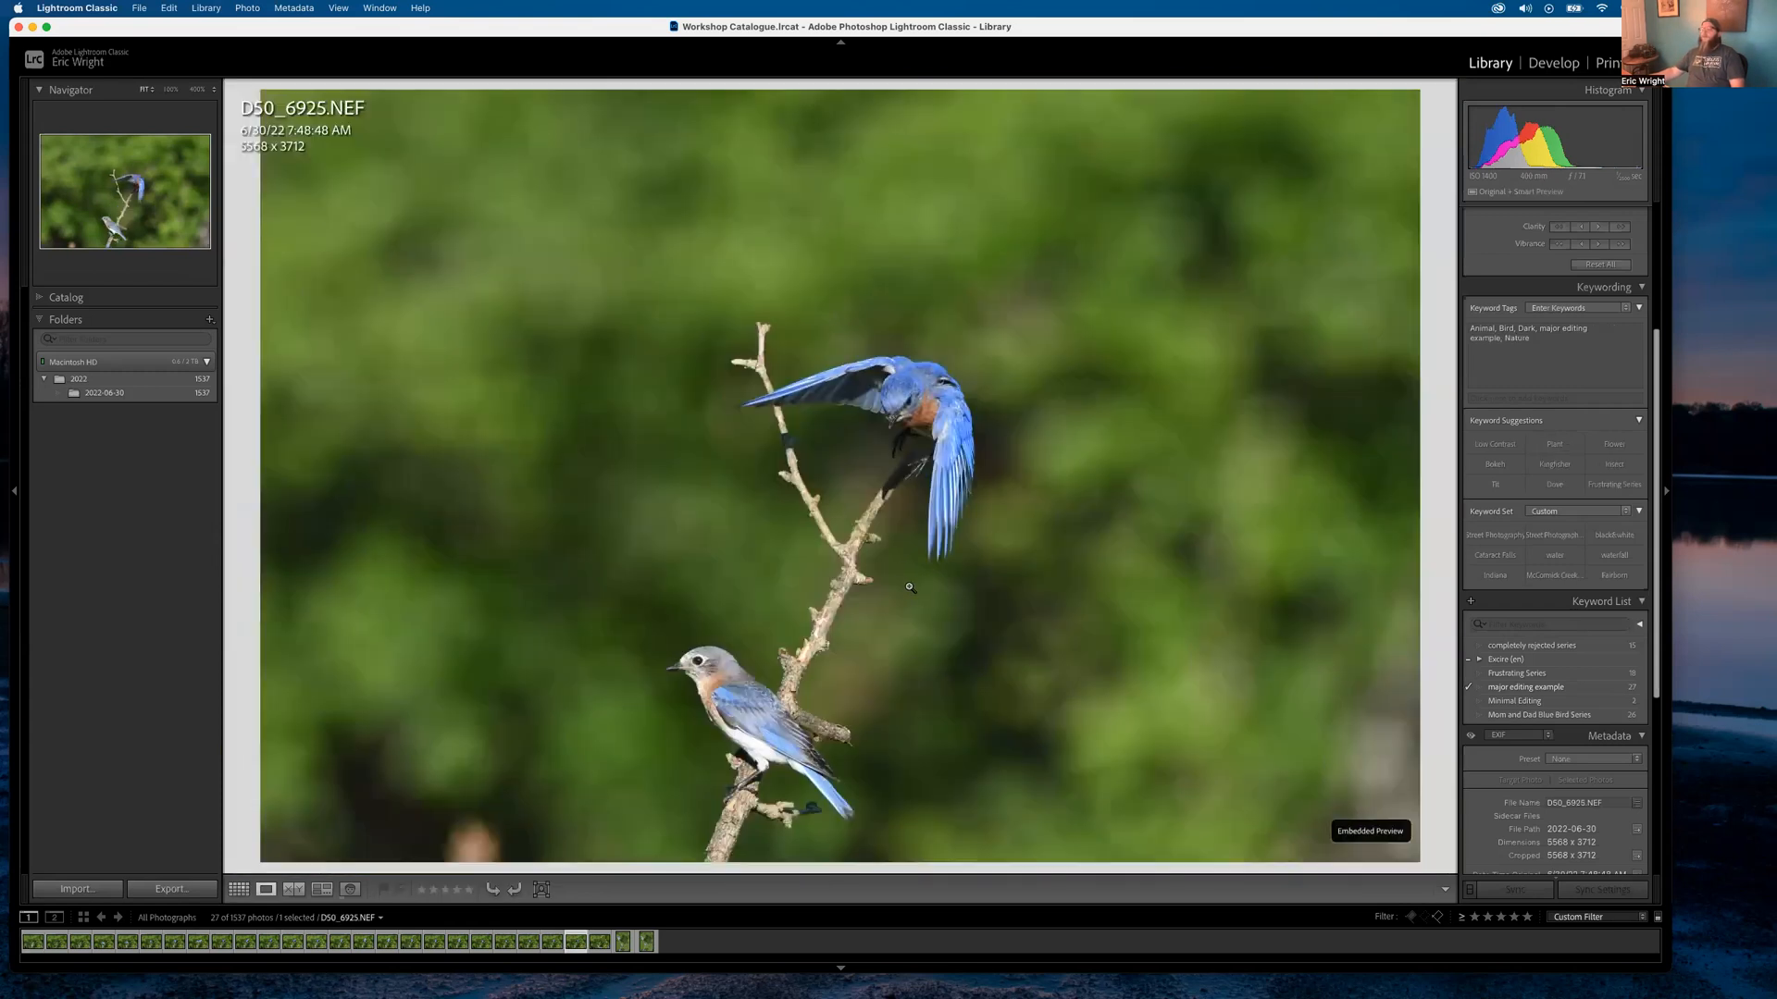
double_click(873, 607)
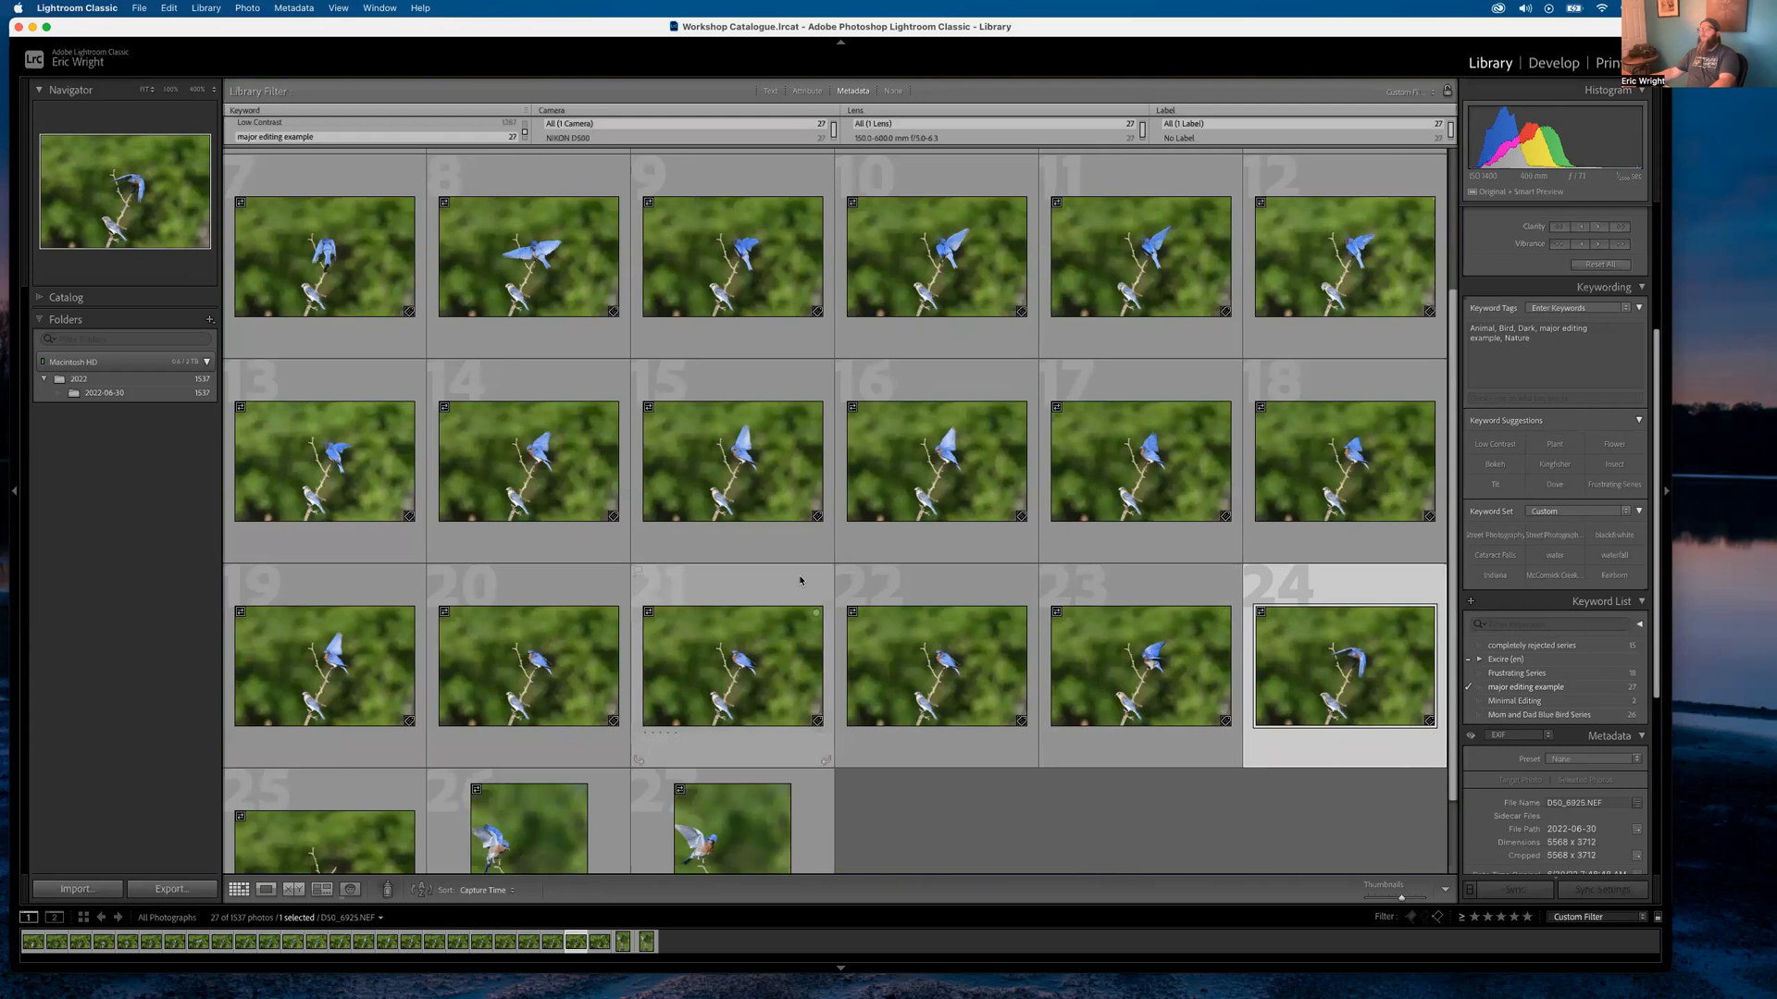
scroll(370, 416, "up", 3)
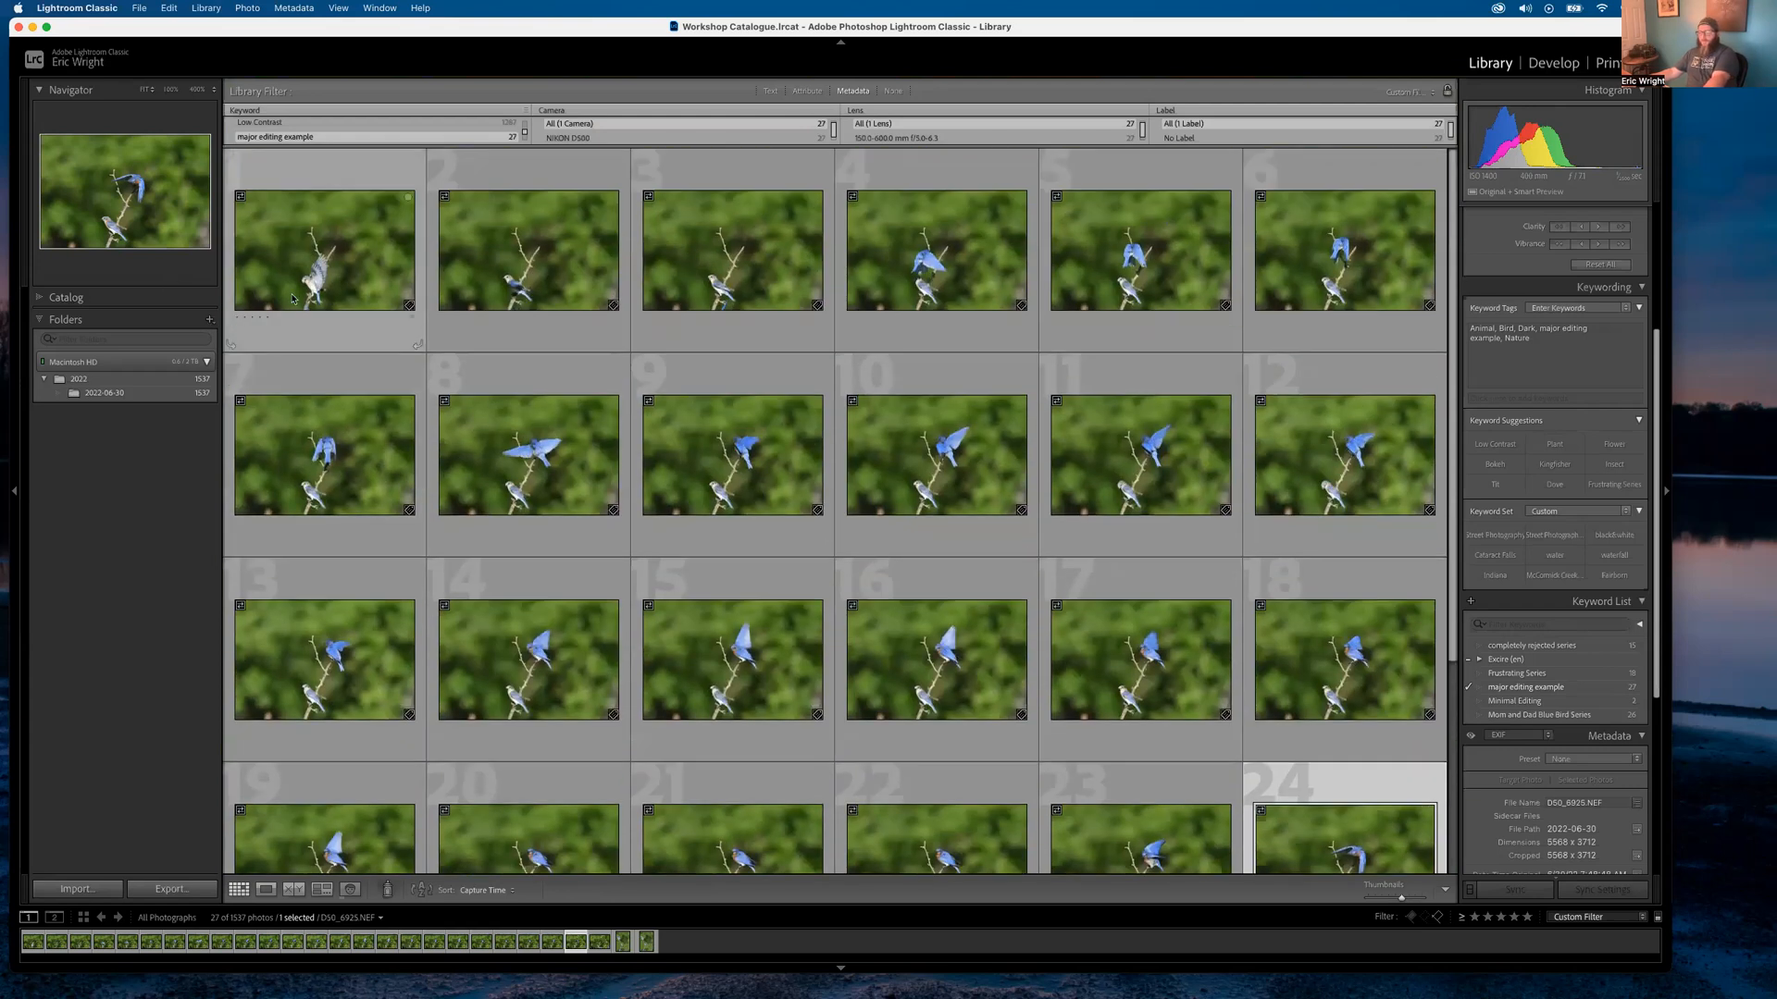
left_click(309, 229, "super")
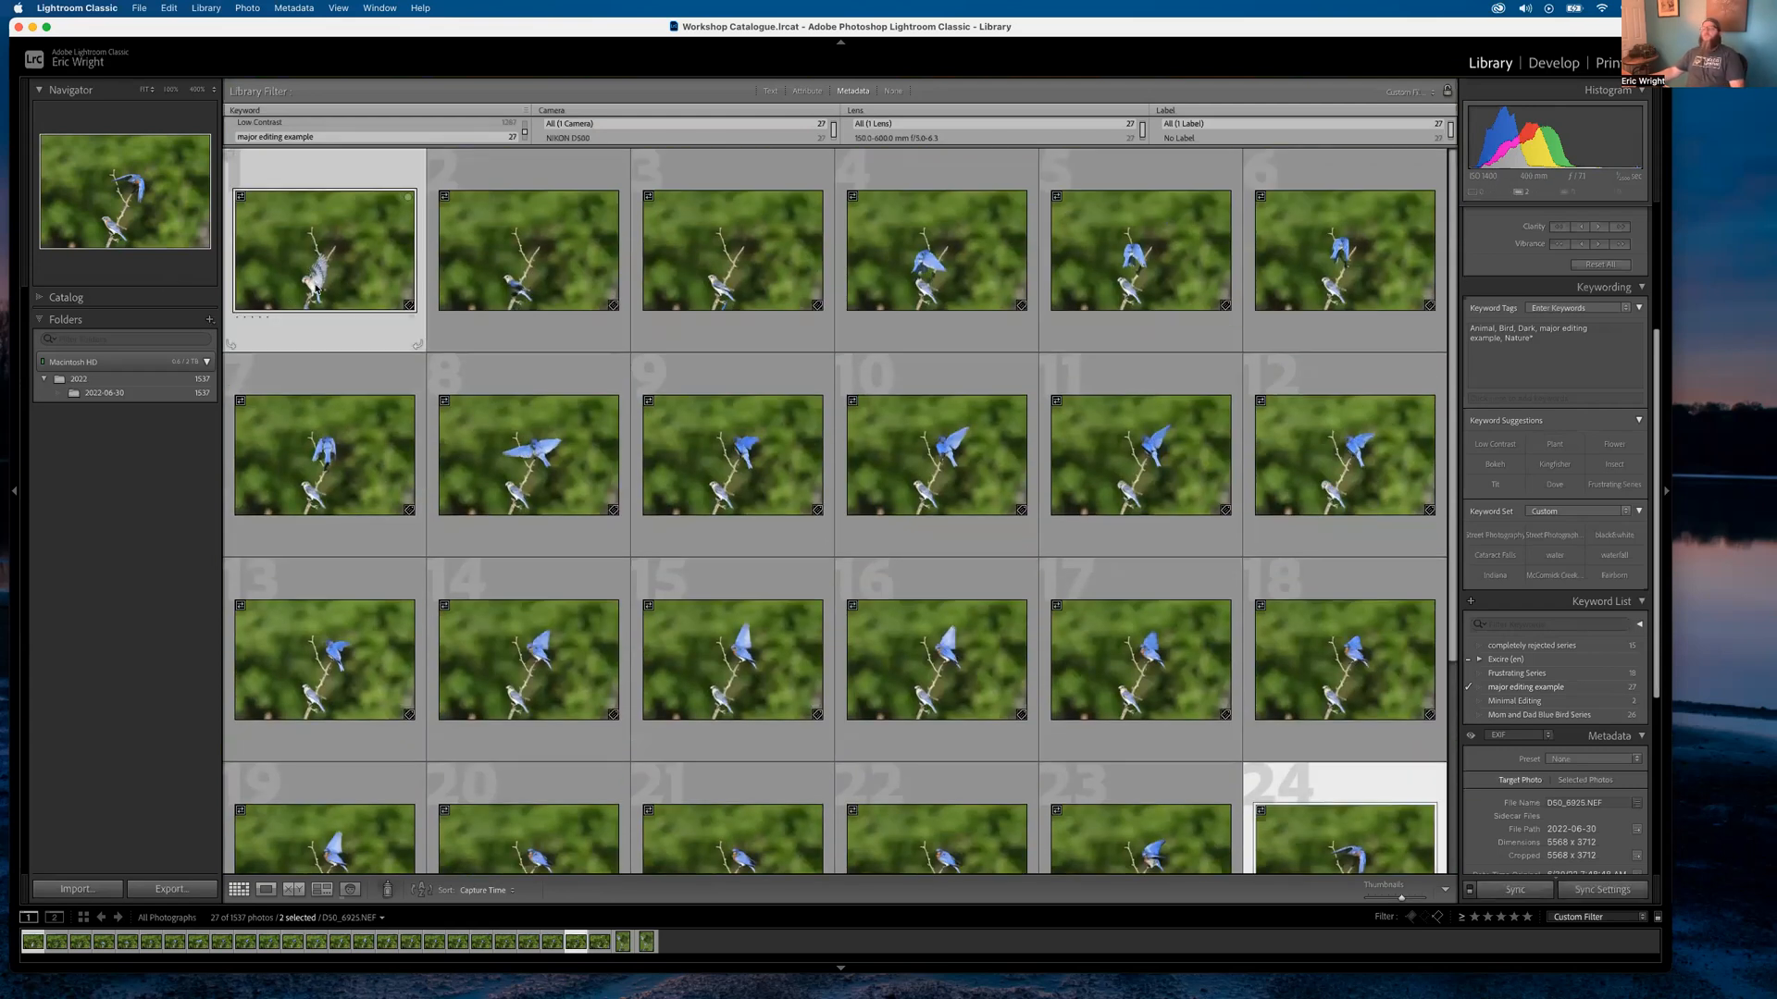
Open D50_6902 and D50_6925 as layers in Photoshop, proceeding past the Camera Raw warning
right_click(315, 250)
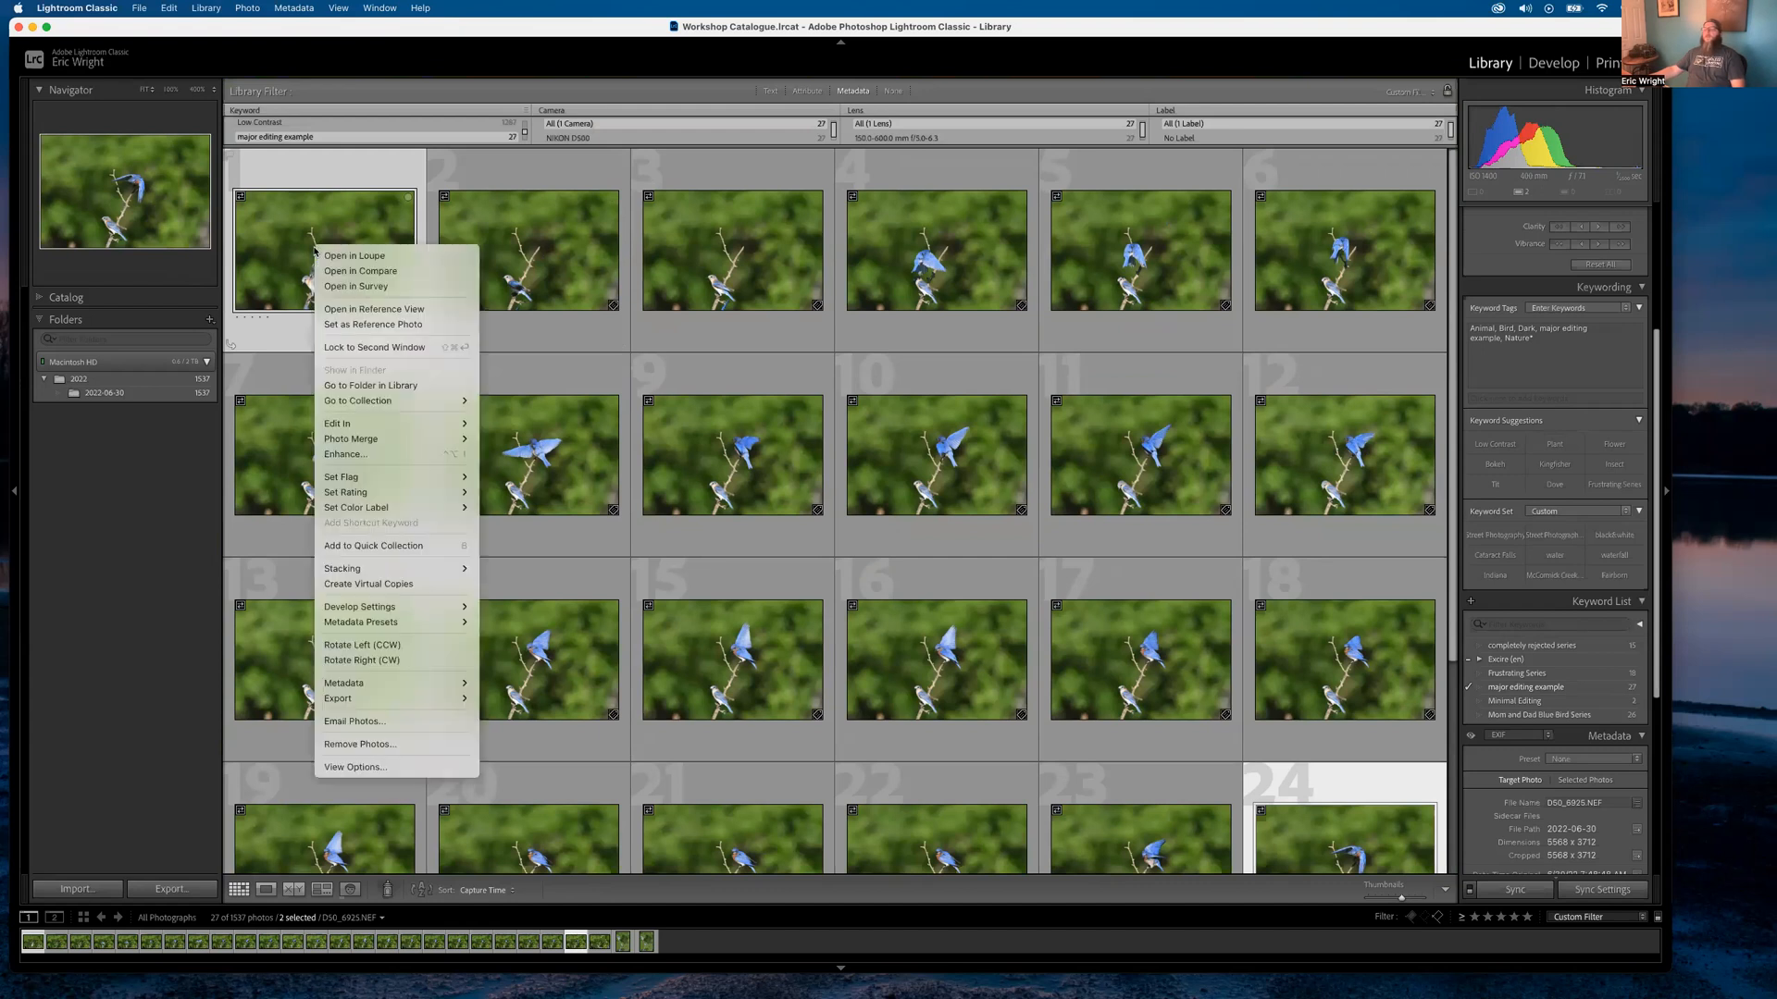
mouse_move(384, 424)
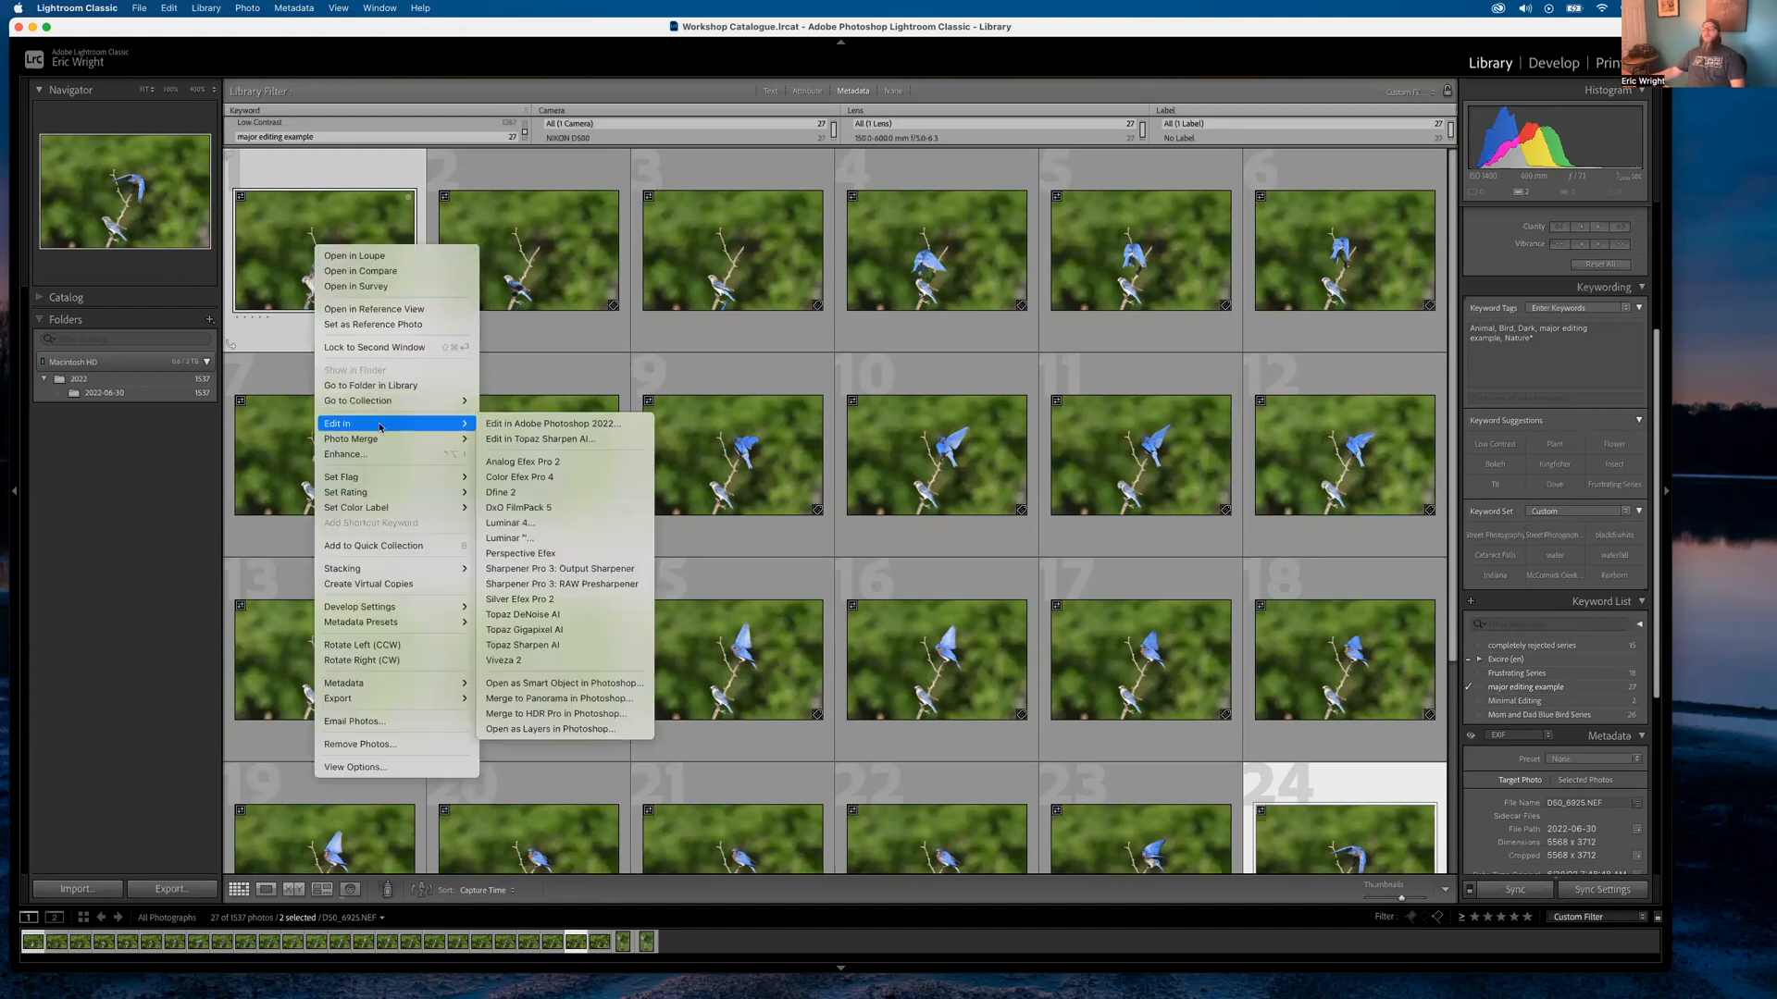
left_click(572, 730)
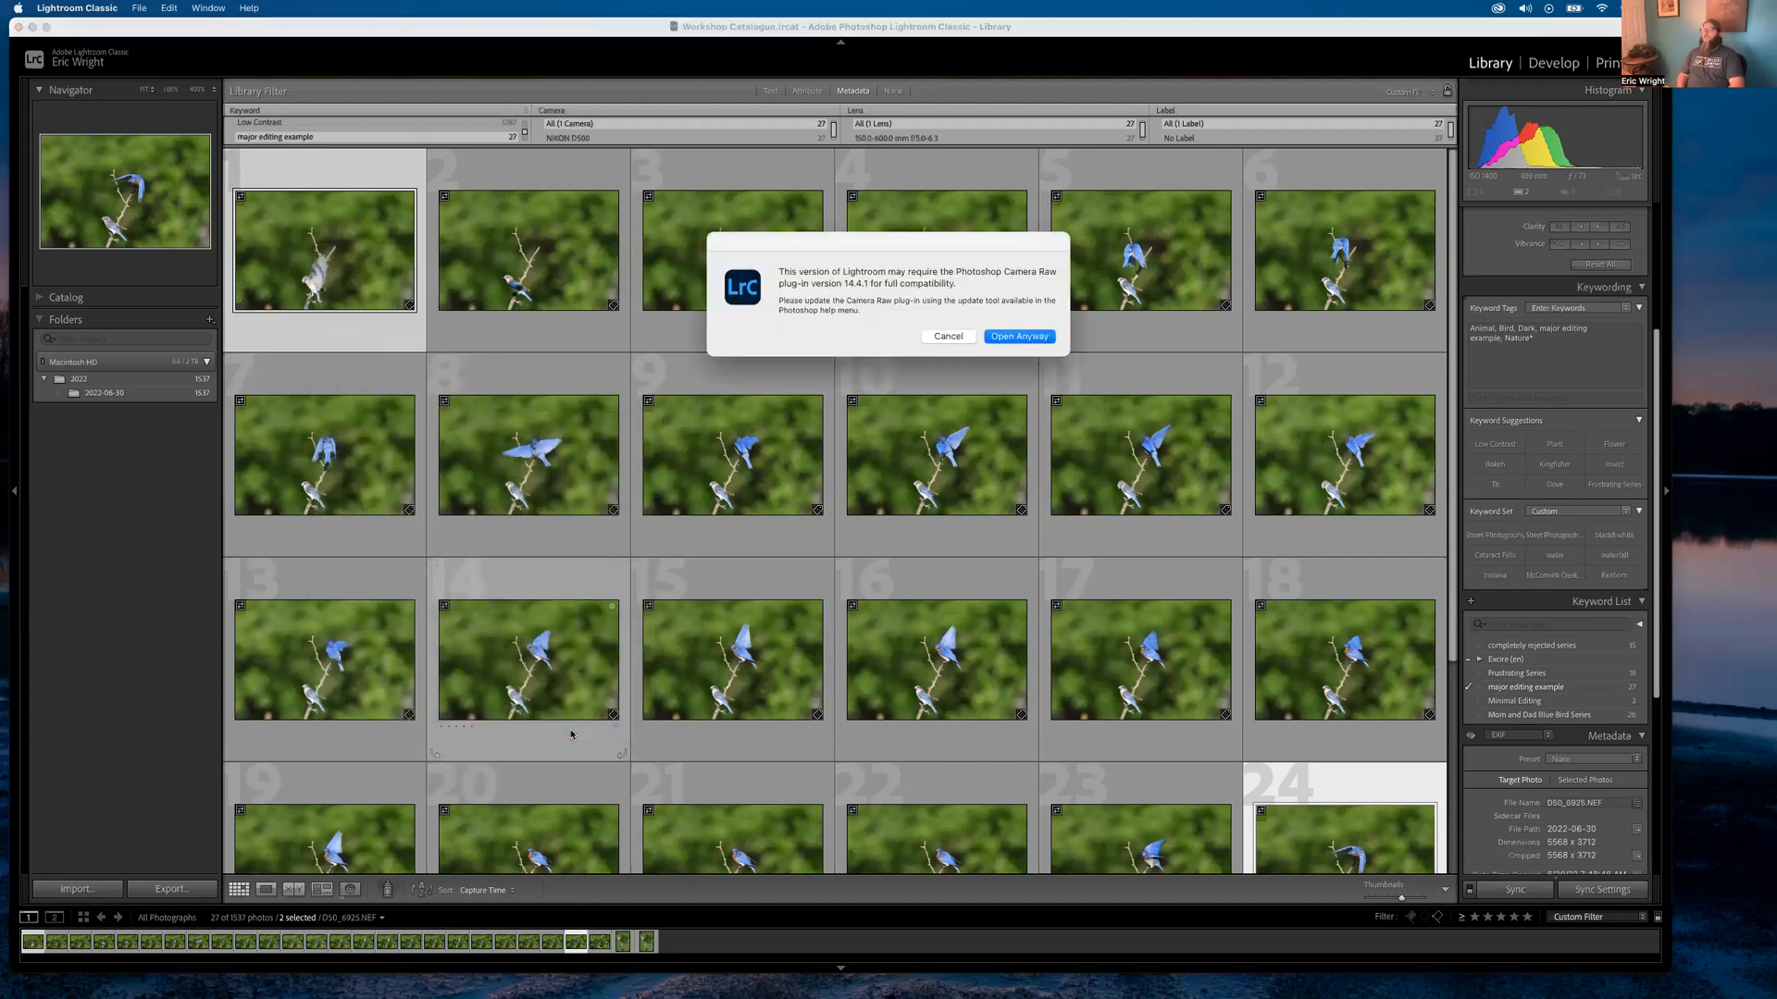
left_click(1029, 337)
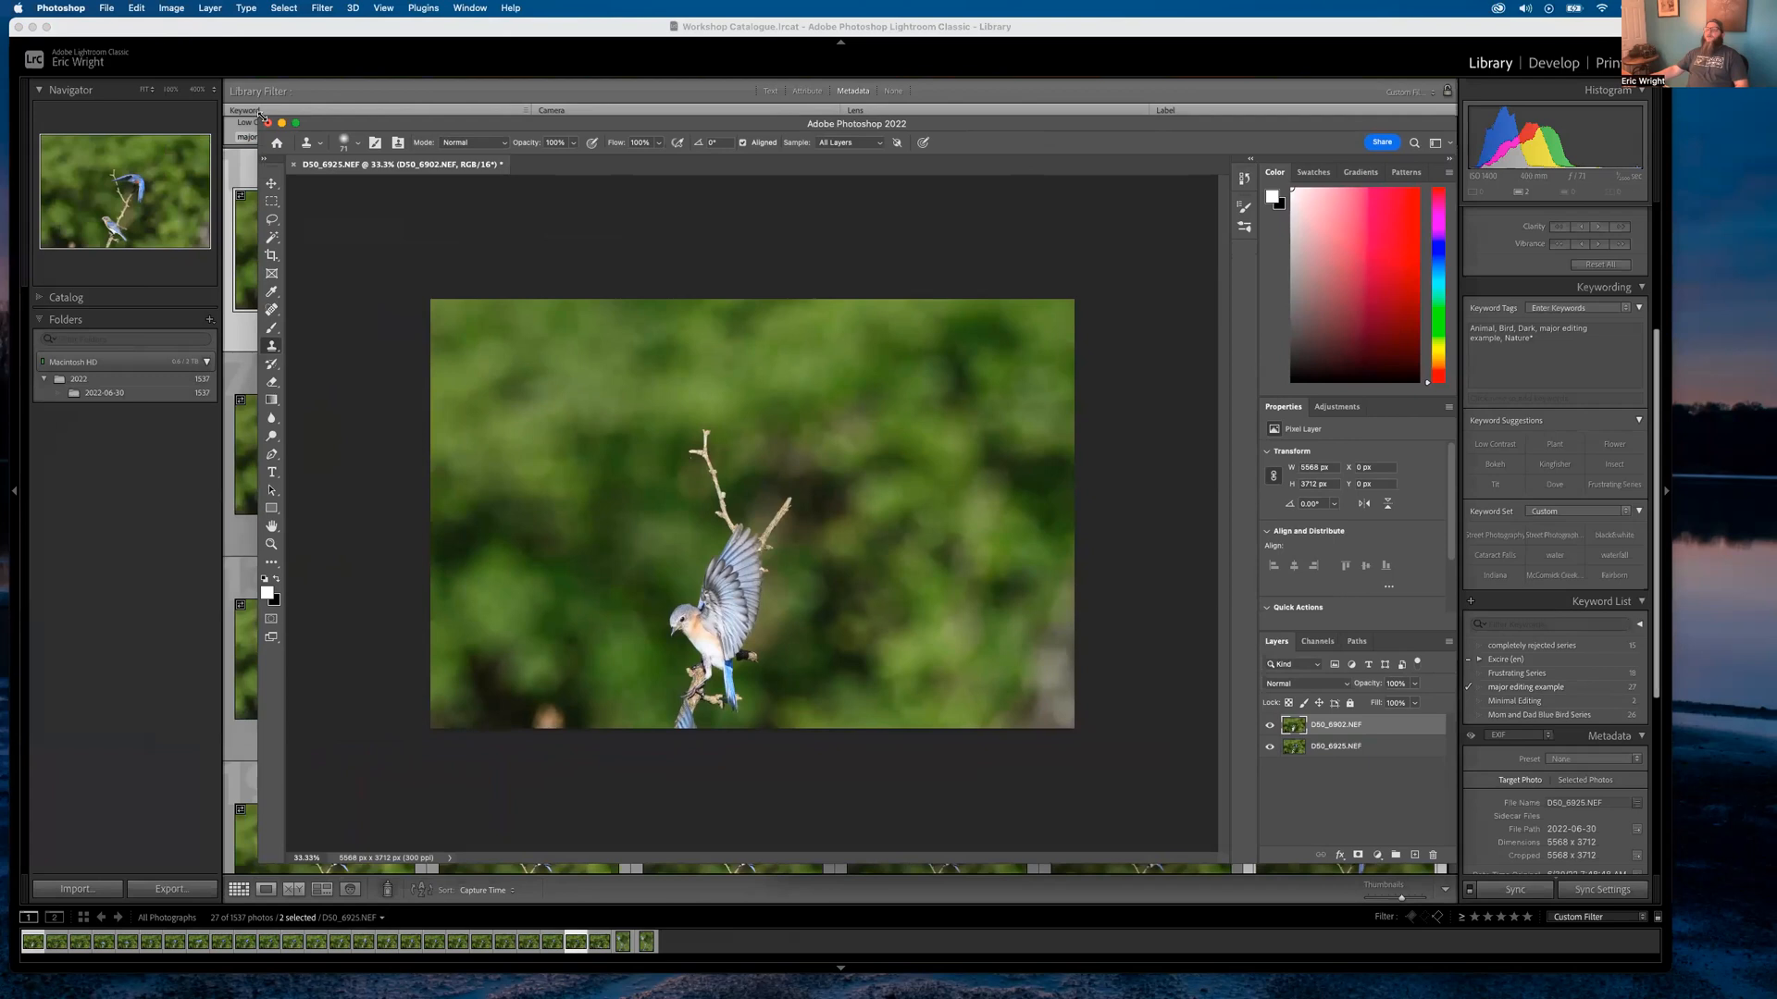
Enlarge the Photoshop window and toggle the single-bird layer to reveal the two-bird photo
left_click_drag(262, 115, 40, 25)
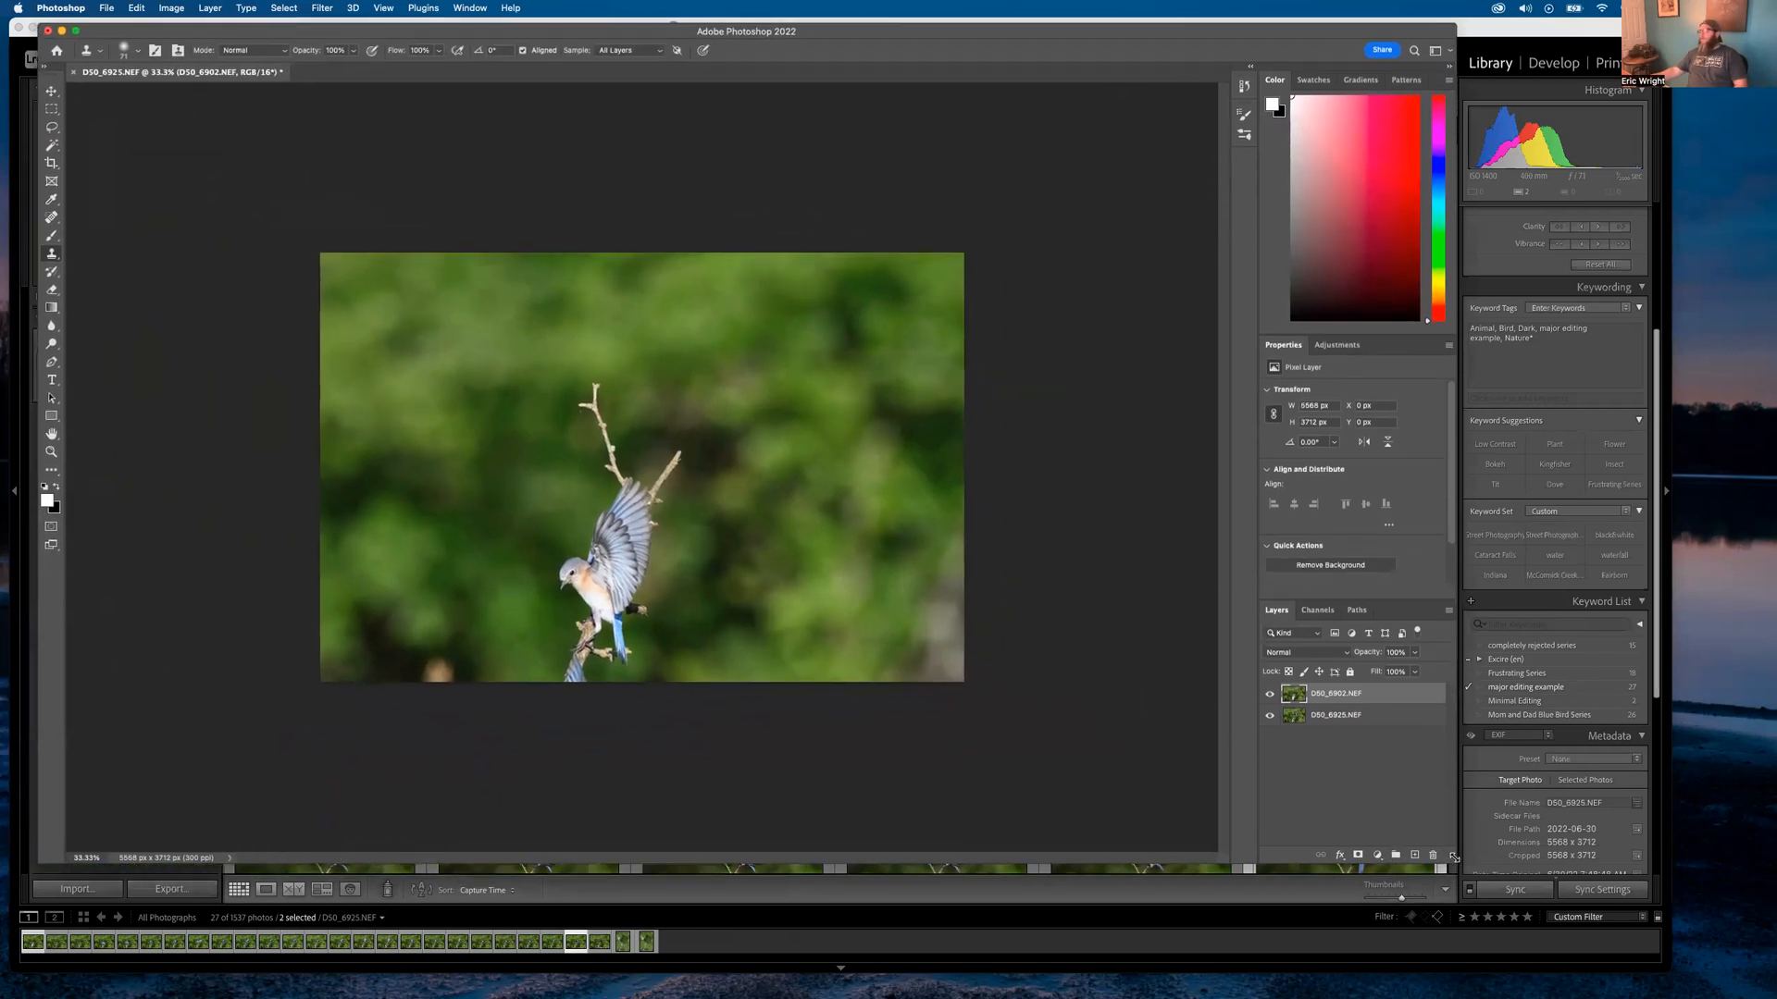
left_click_drag(1449, 856, 1733, 955)
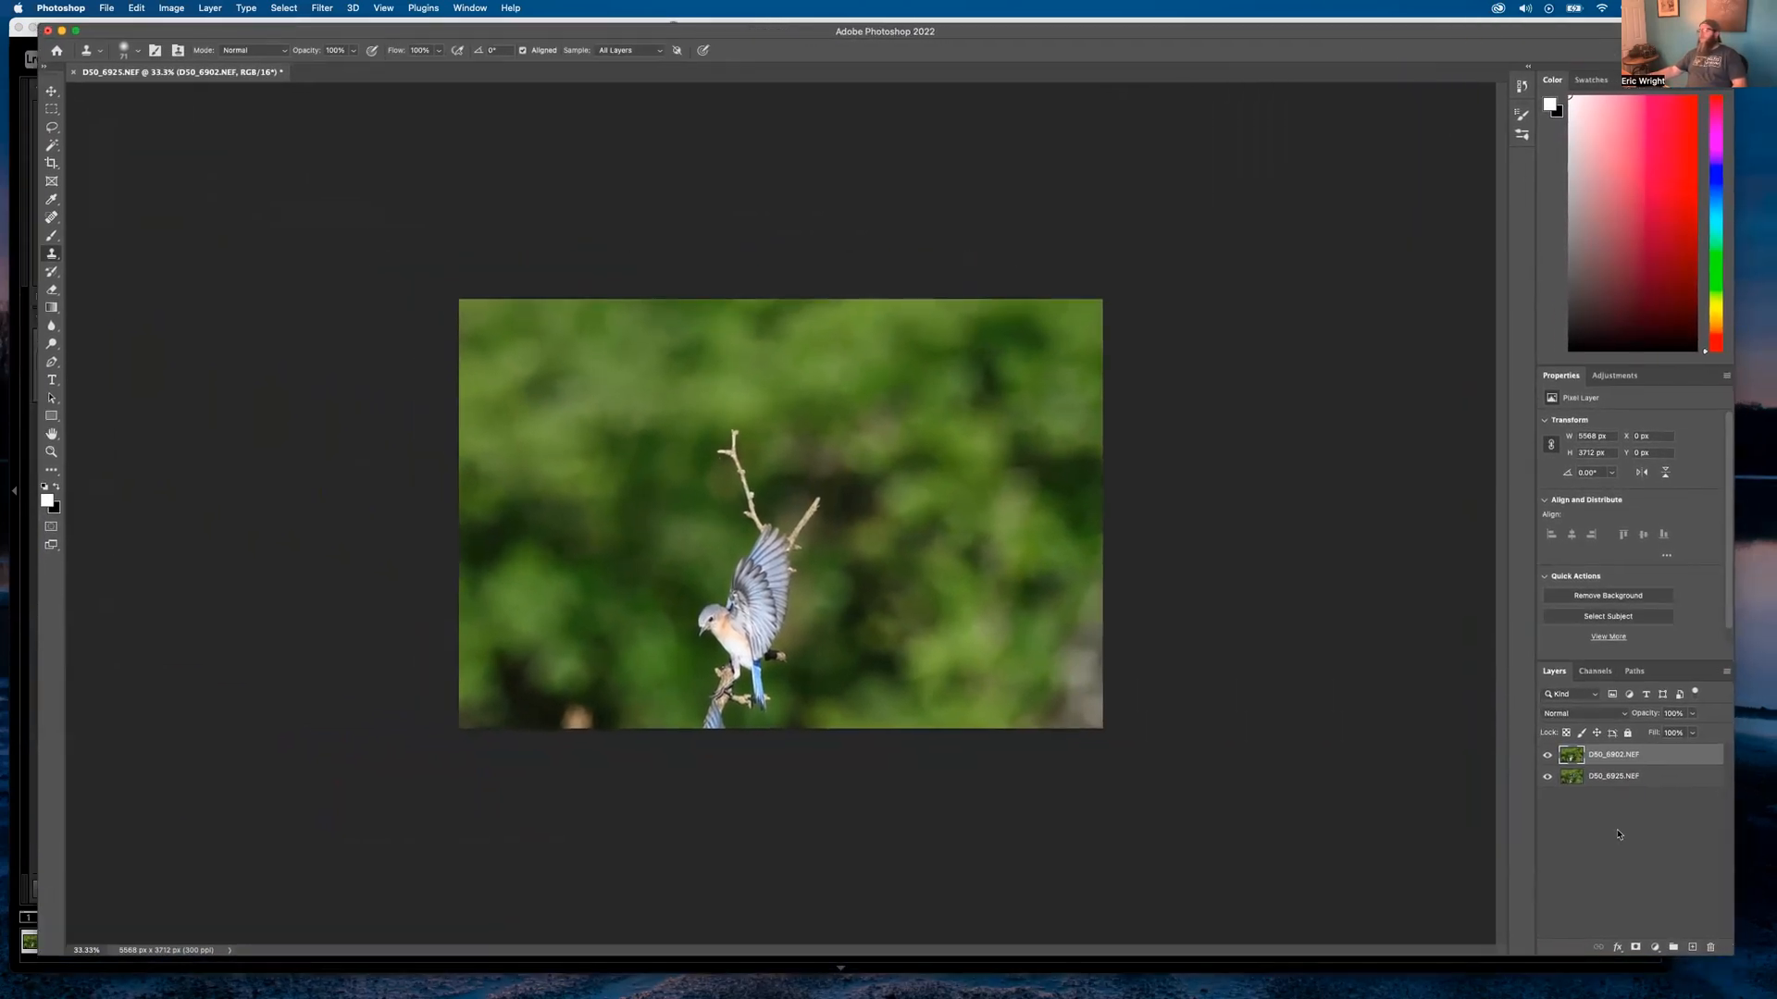
left_click(1596, 777)
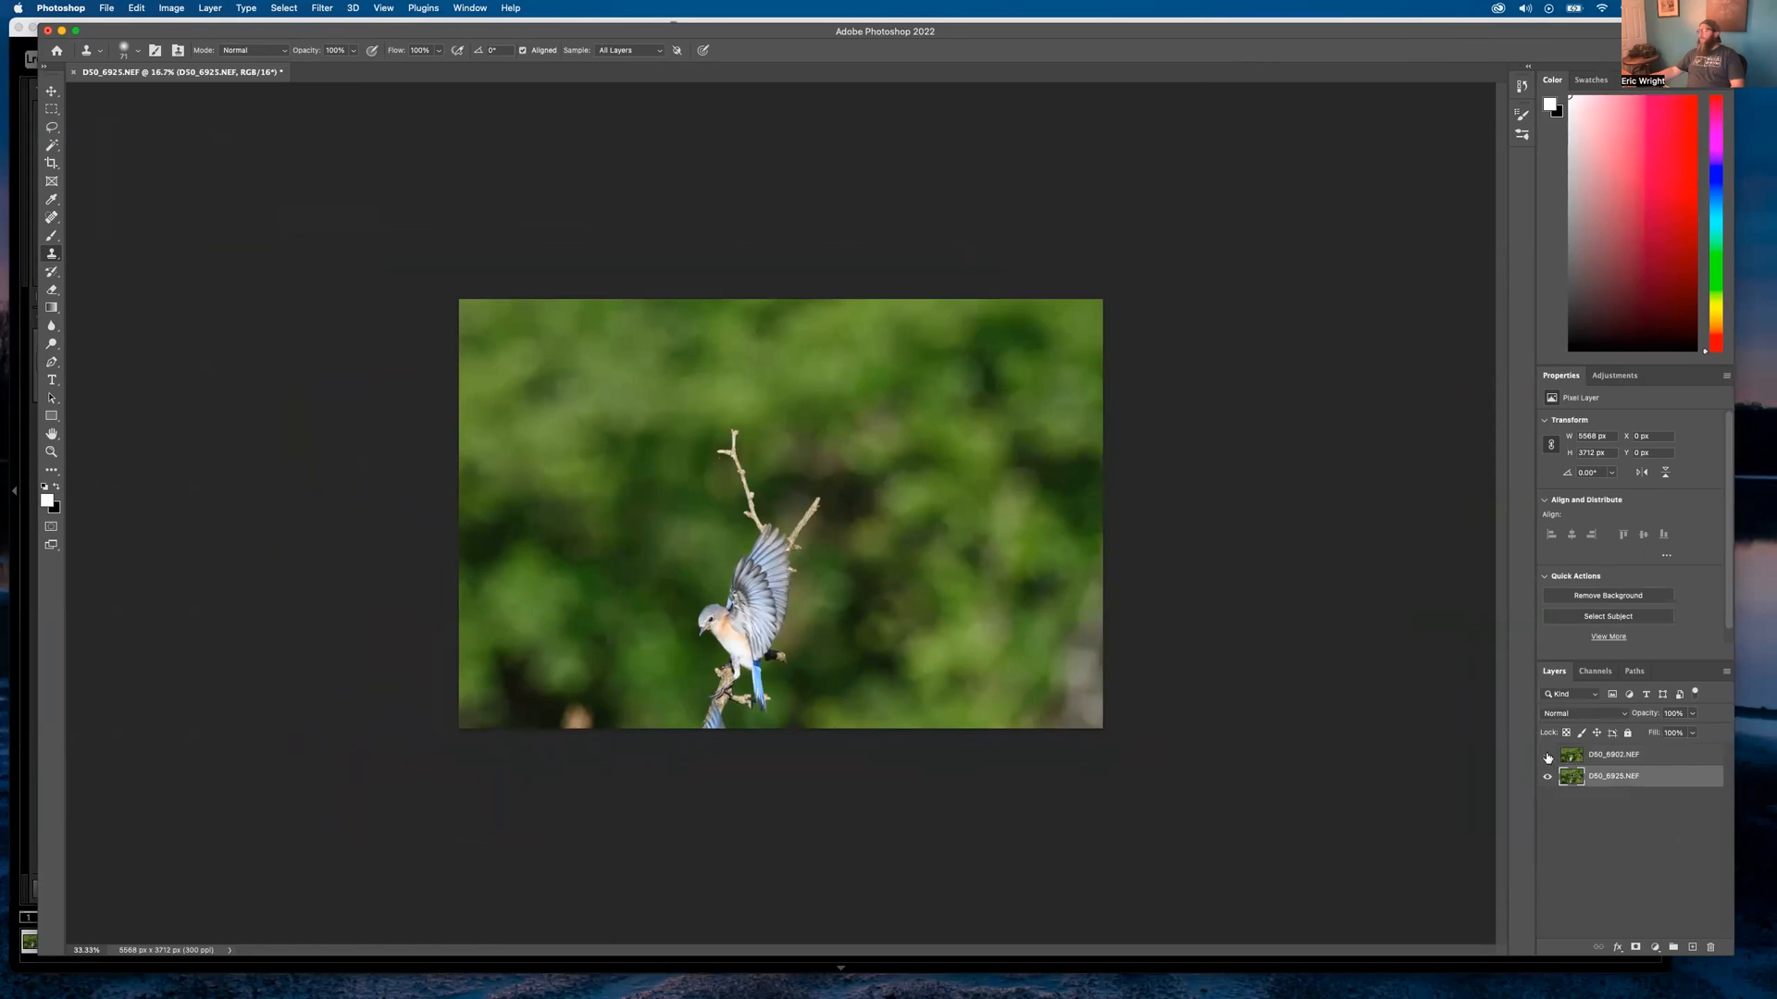
left_click(1549, 756)
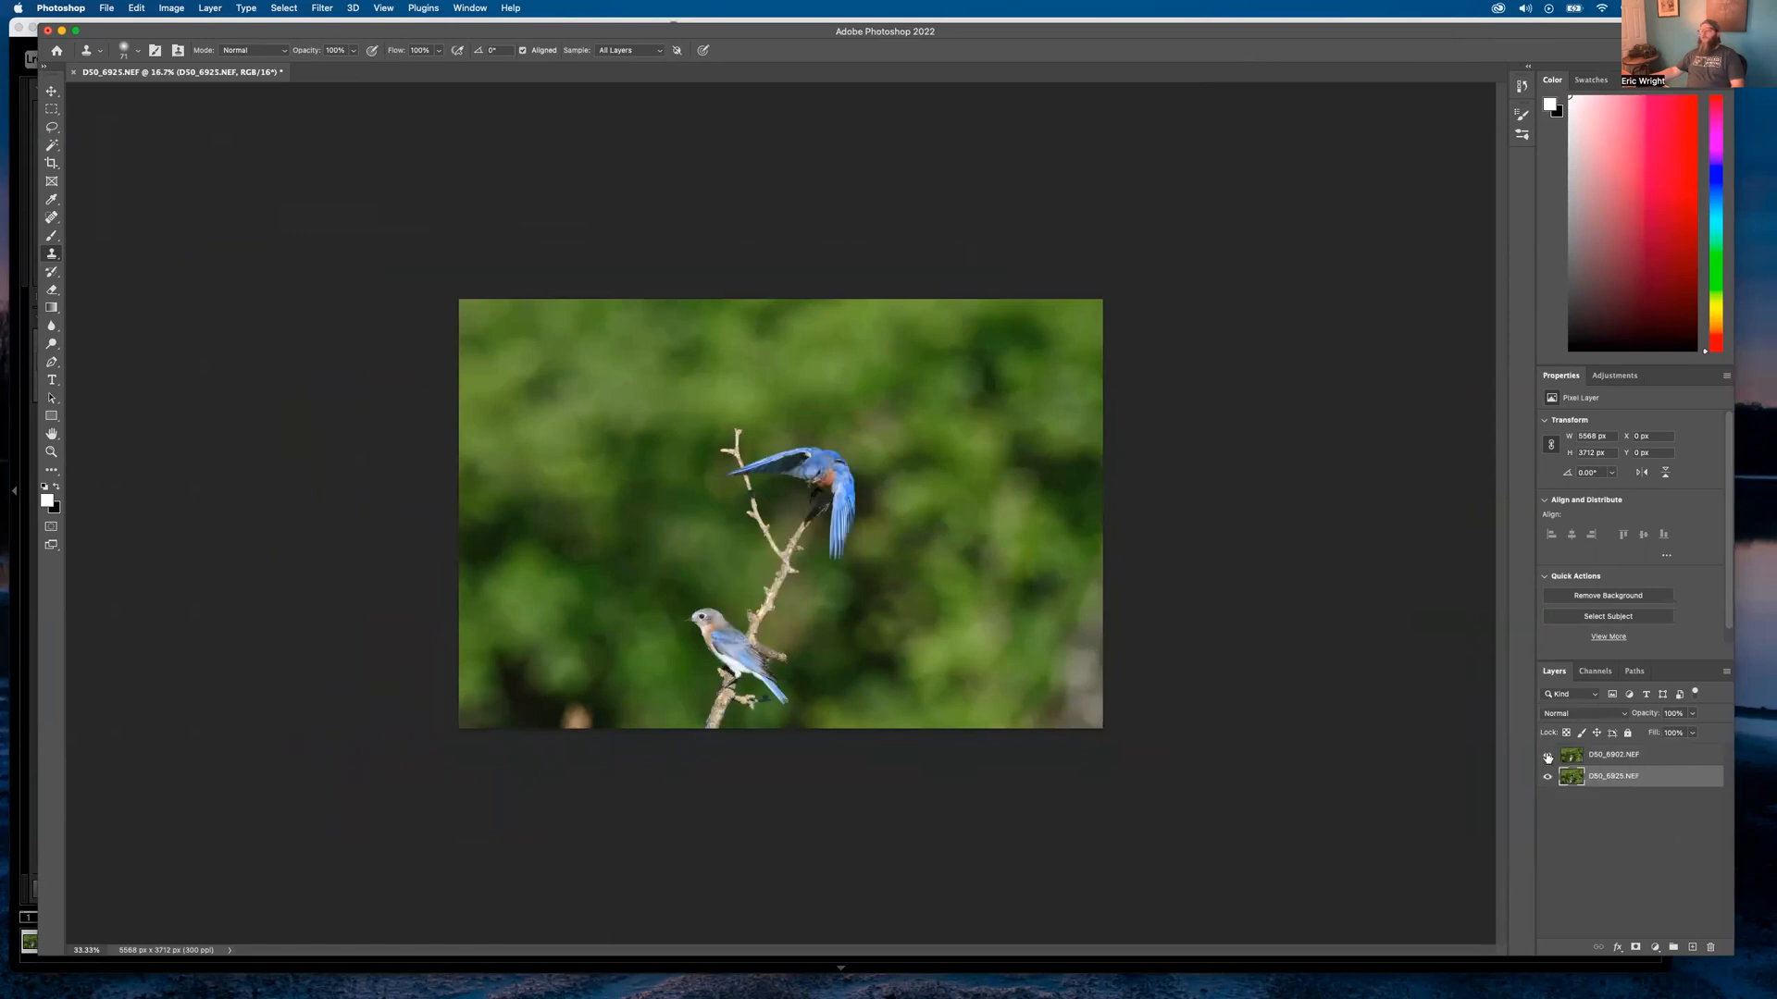
left_click(1548, 756)
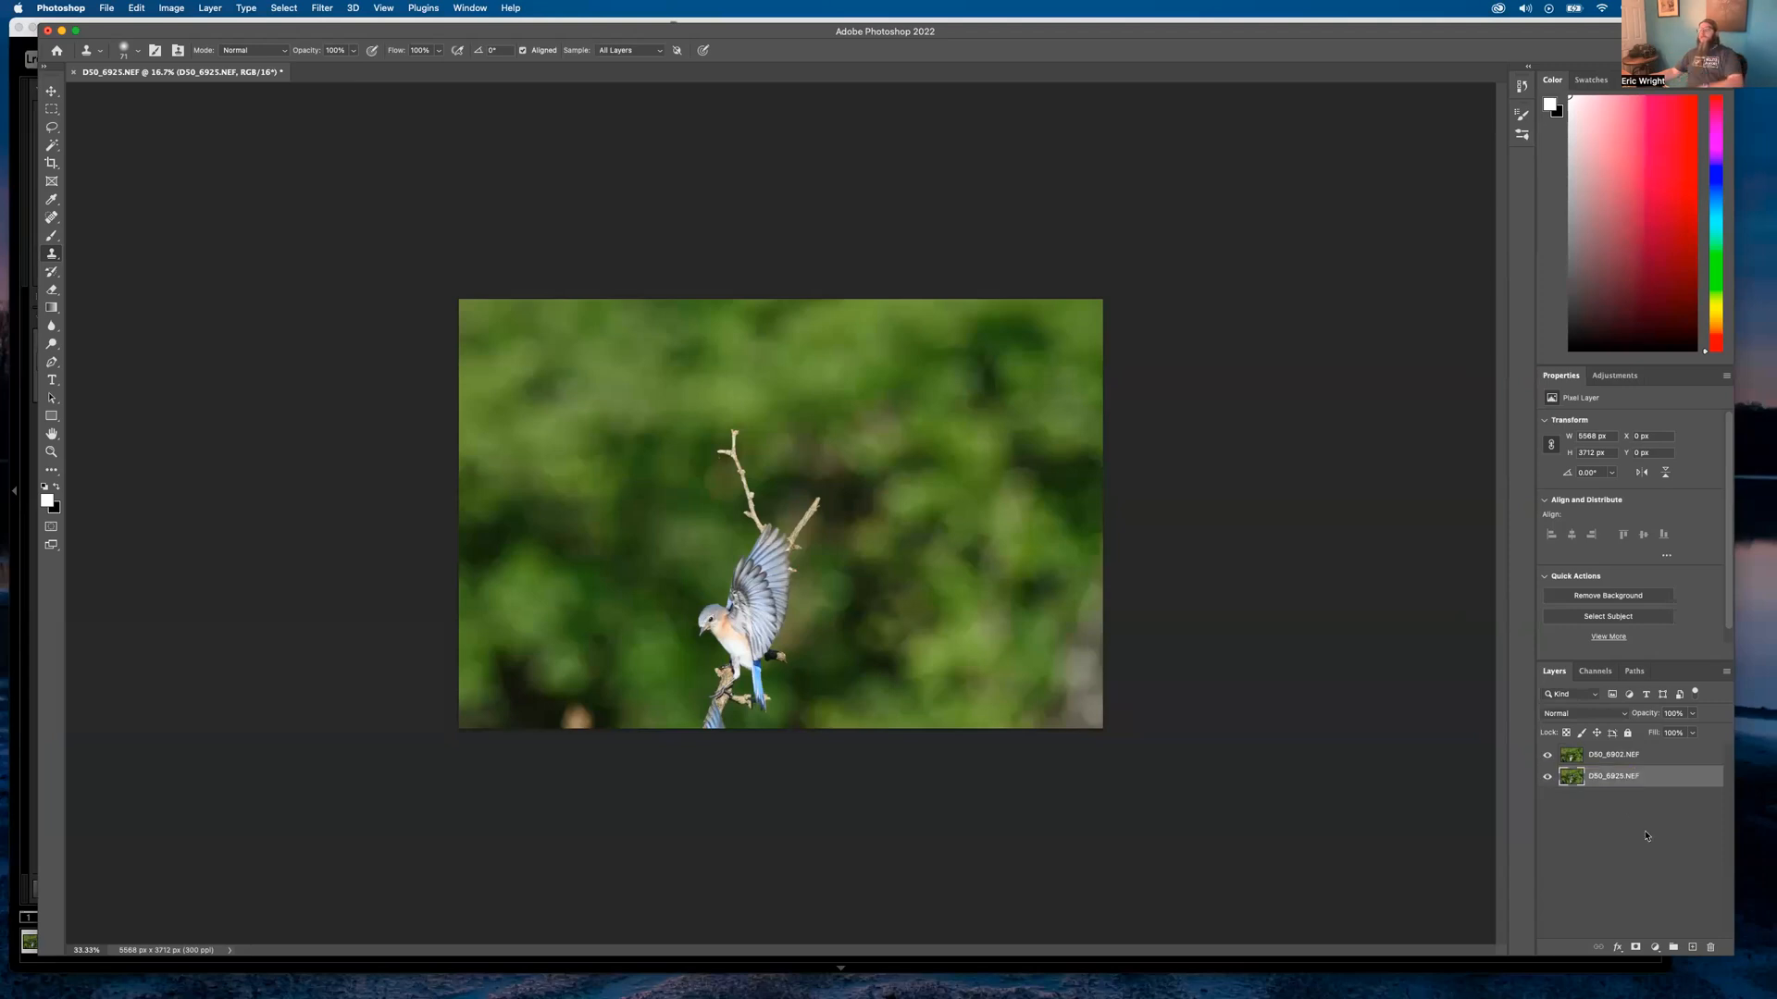
Toggle both bird layers' visibility to compare, leave both visible, and switch back to Lightroom
left_click(1548, 756)
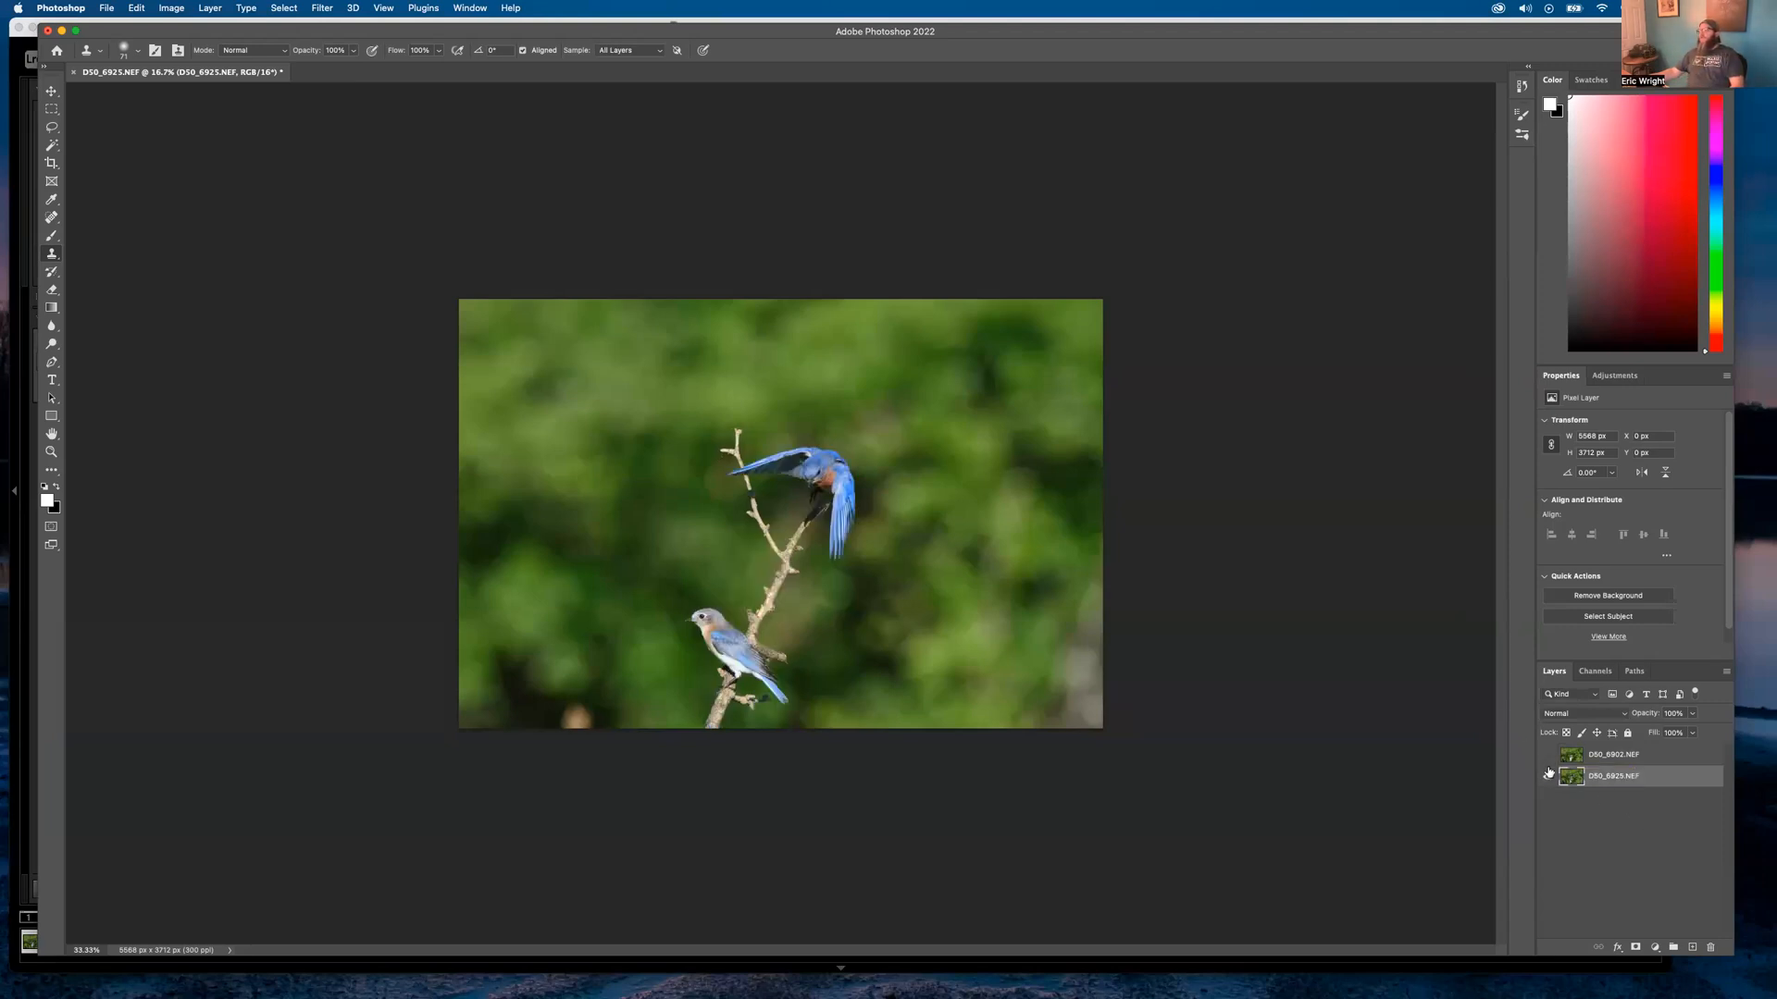
left_click(1548, 775)
left_click(1547, 777)
left_click(1547, 756)
left_click(1550, 794)
left_click(1547, 776)
left_click(1547, 756)
left_click_drag(1548, 756, 1548, 776)
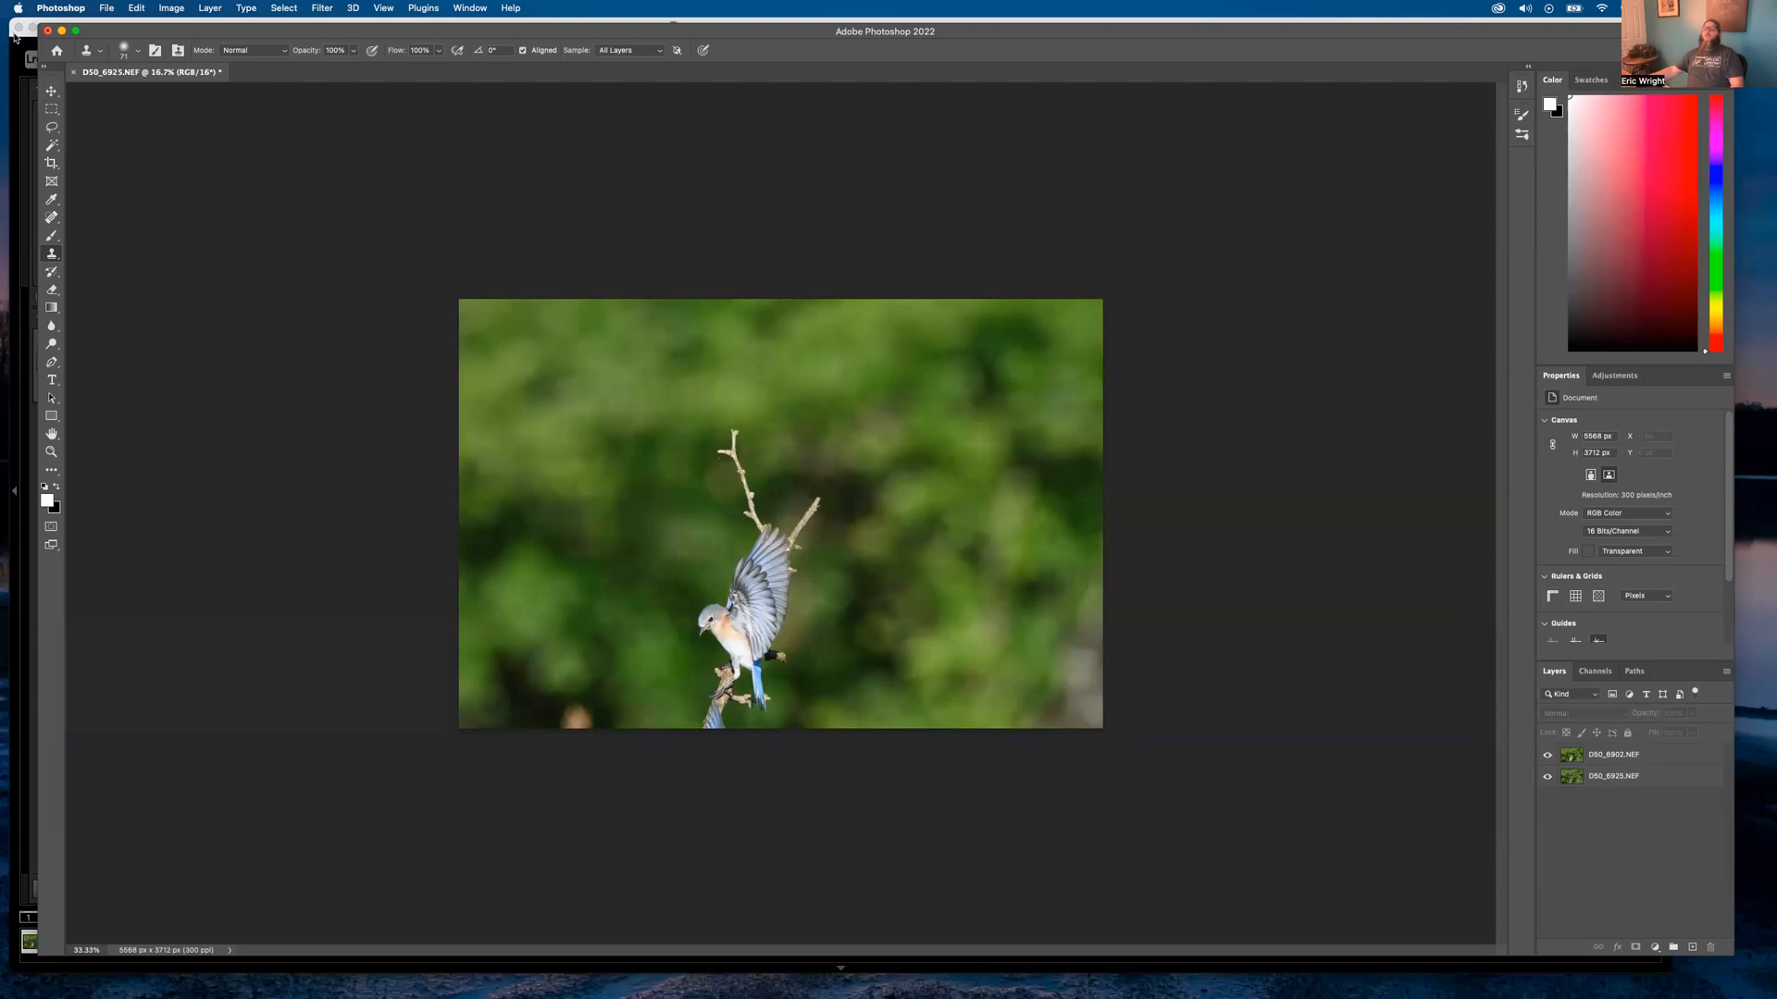
left_click(14, 37)
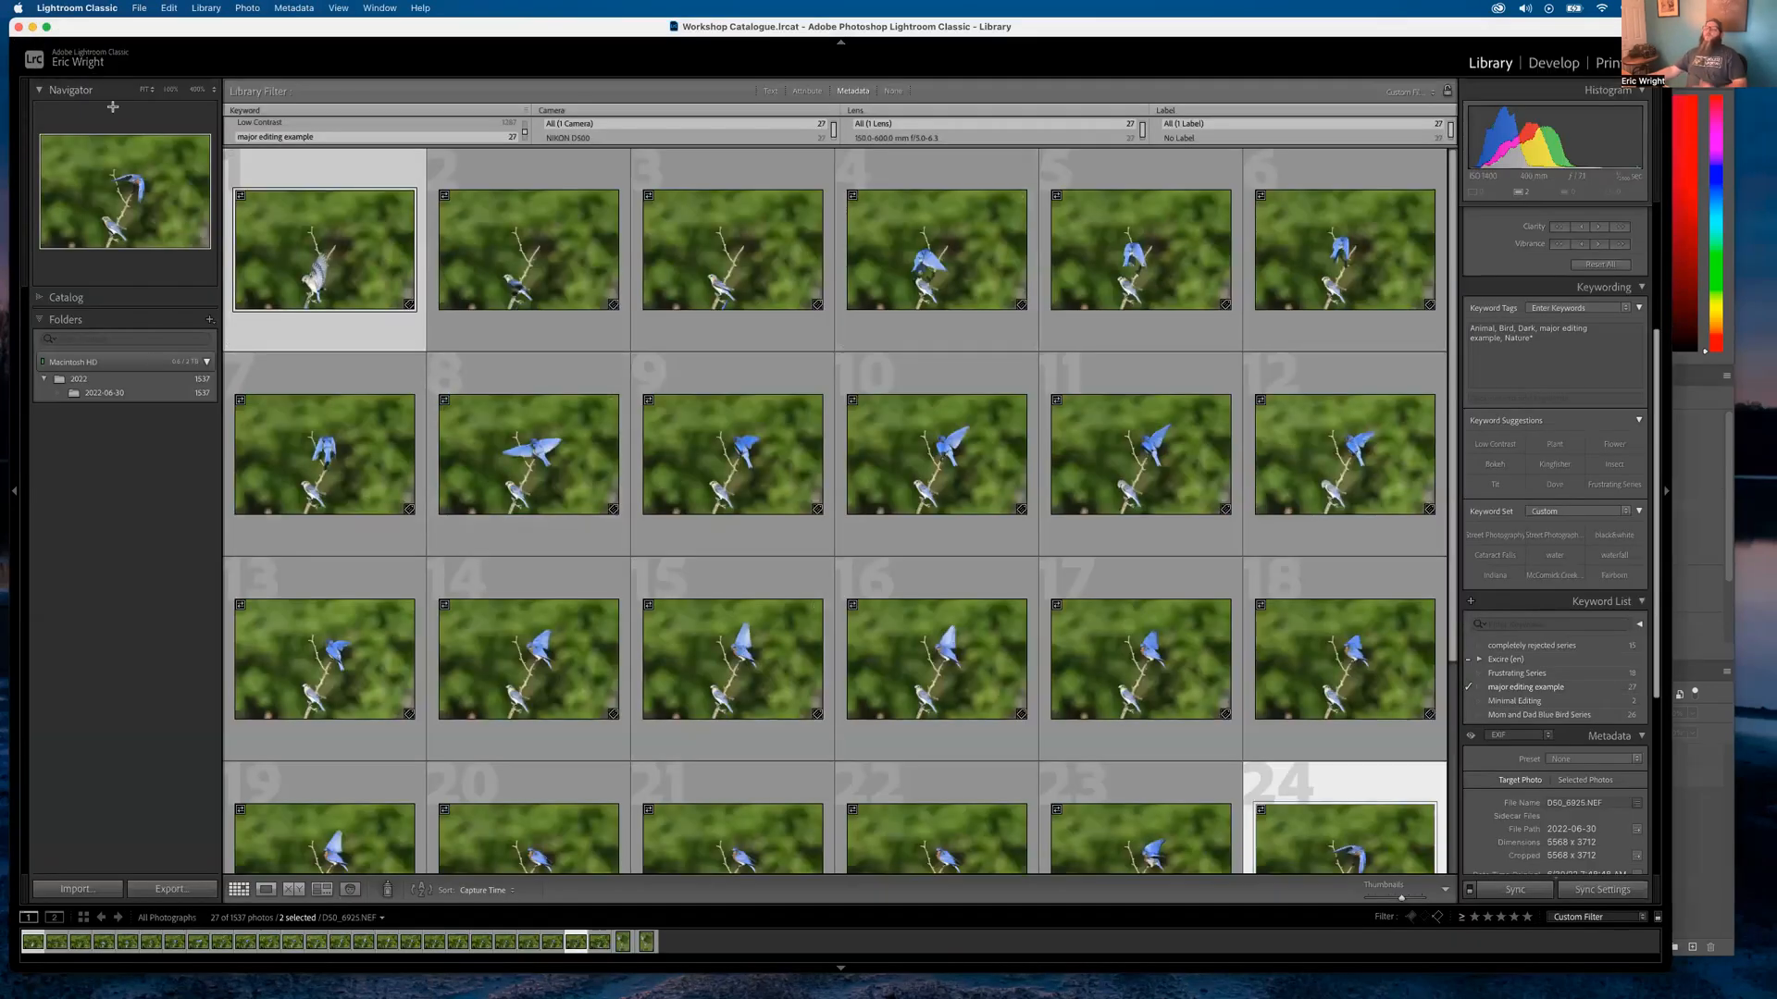
Review D50_6908, D50_6902 and D50_7536 full-size in Loupe, returning to Grid
double_click(324, 454)
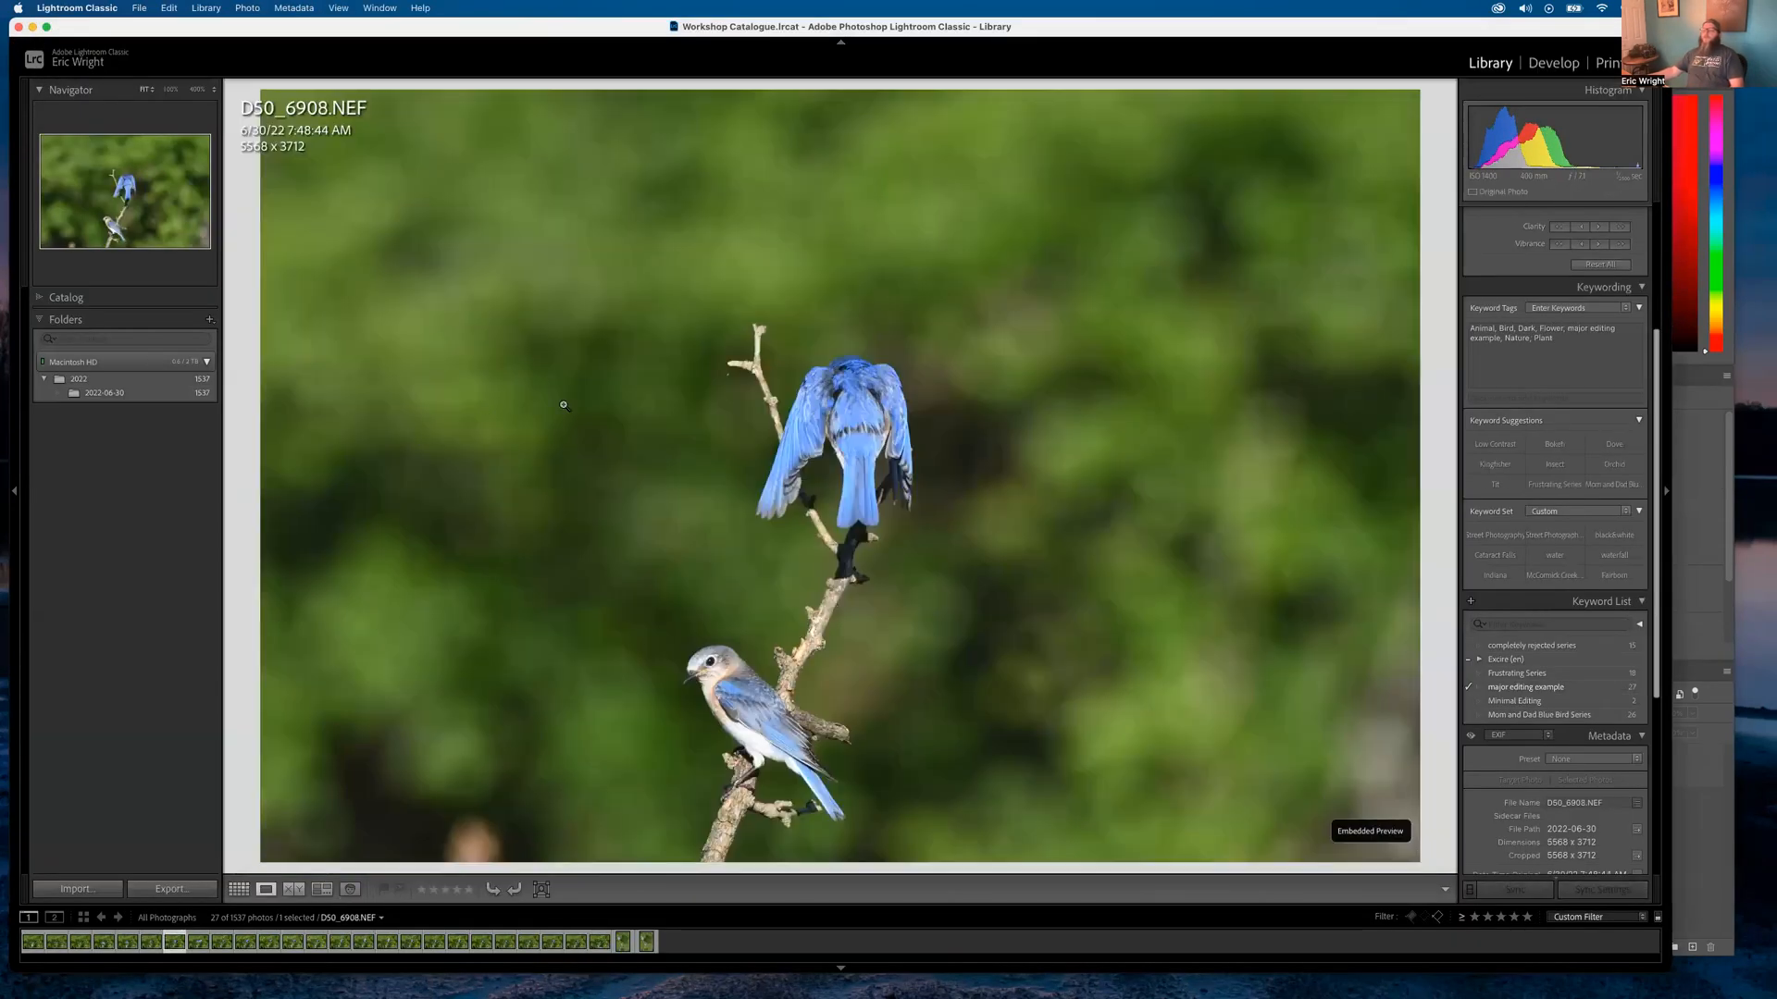
double_click(595, 420)
left_click(299, 336)
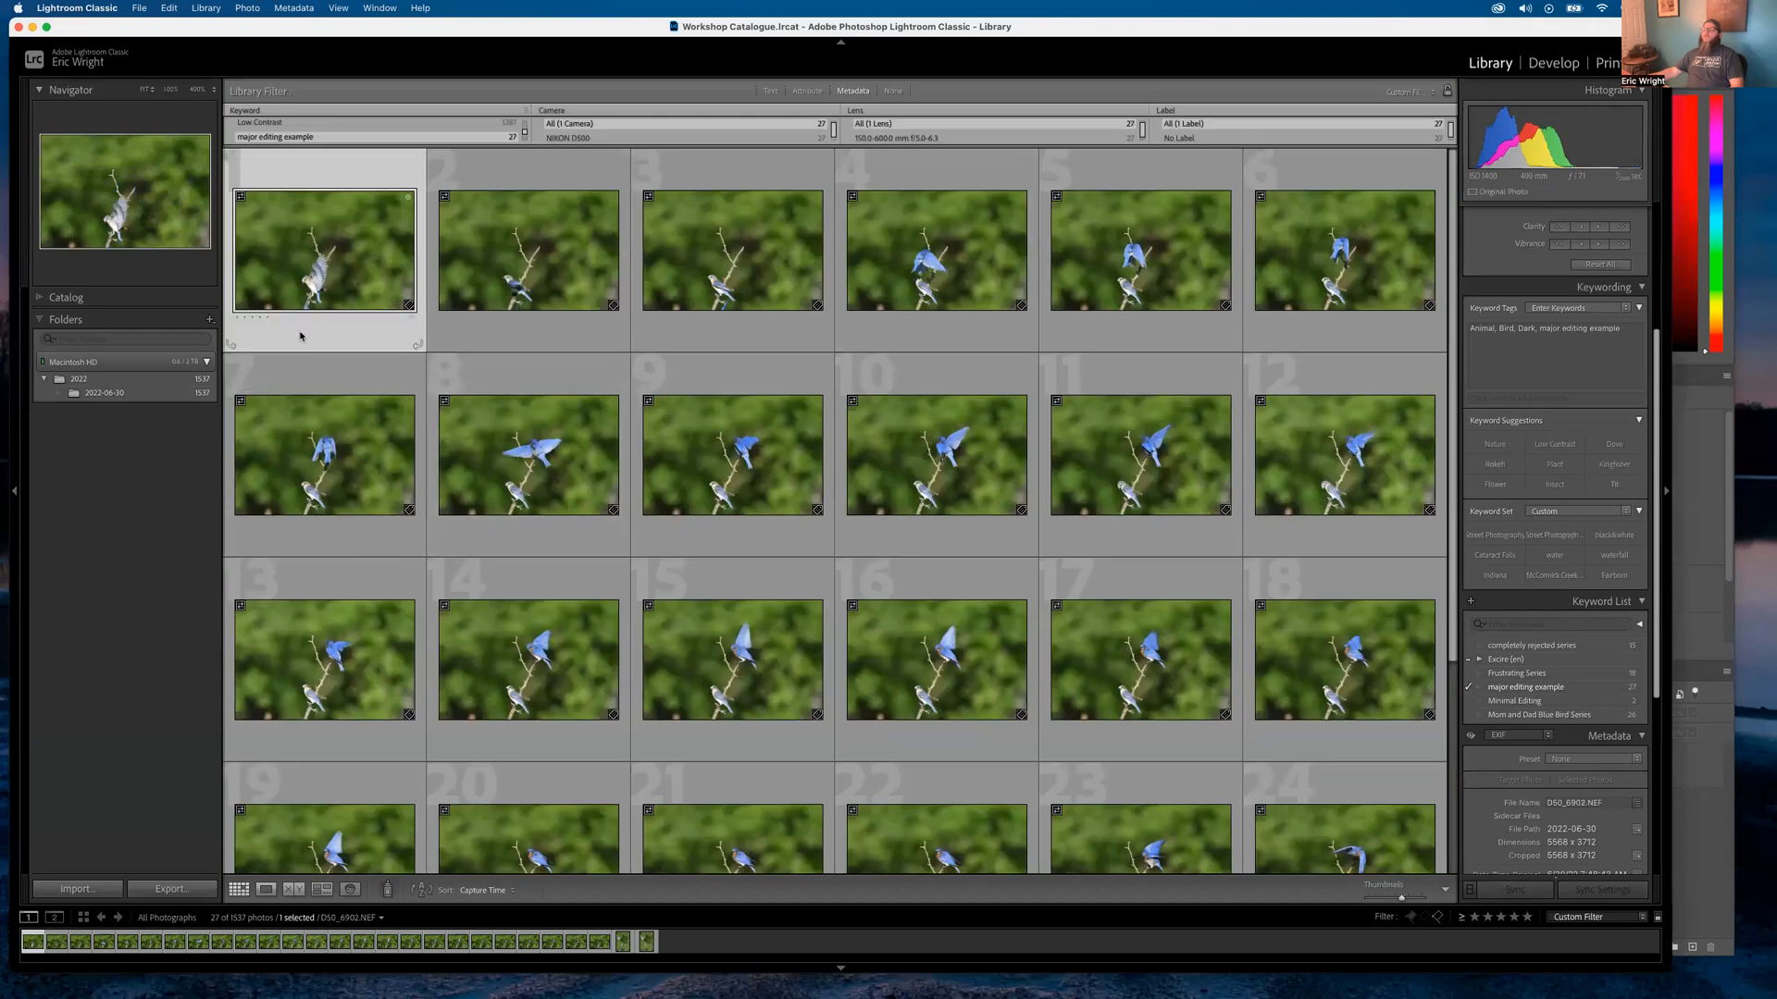
double_click(310, 250)
double_click(751, 682)
scroll(740, 703, "down", 5)
left_click(697, 766)
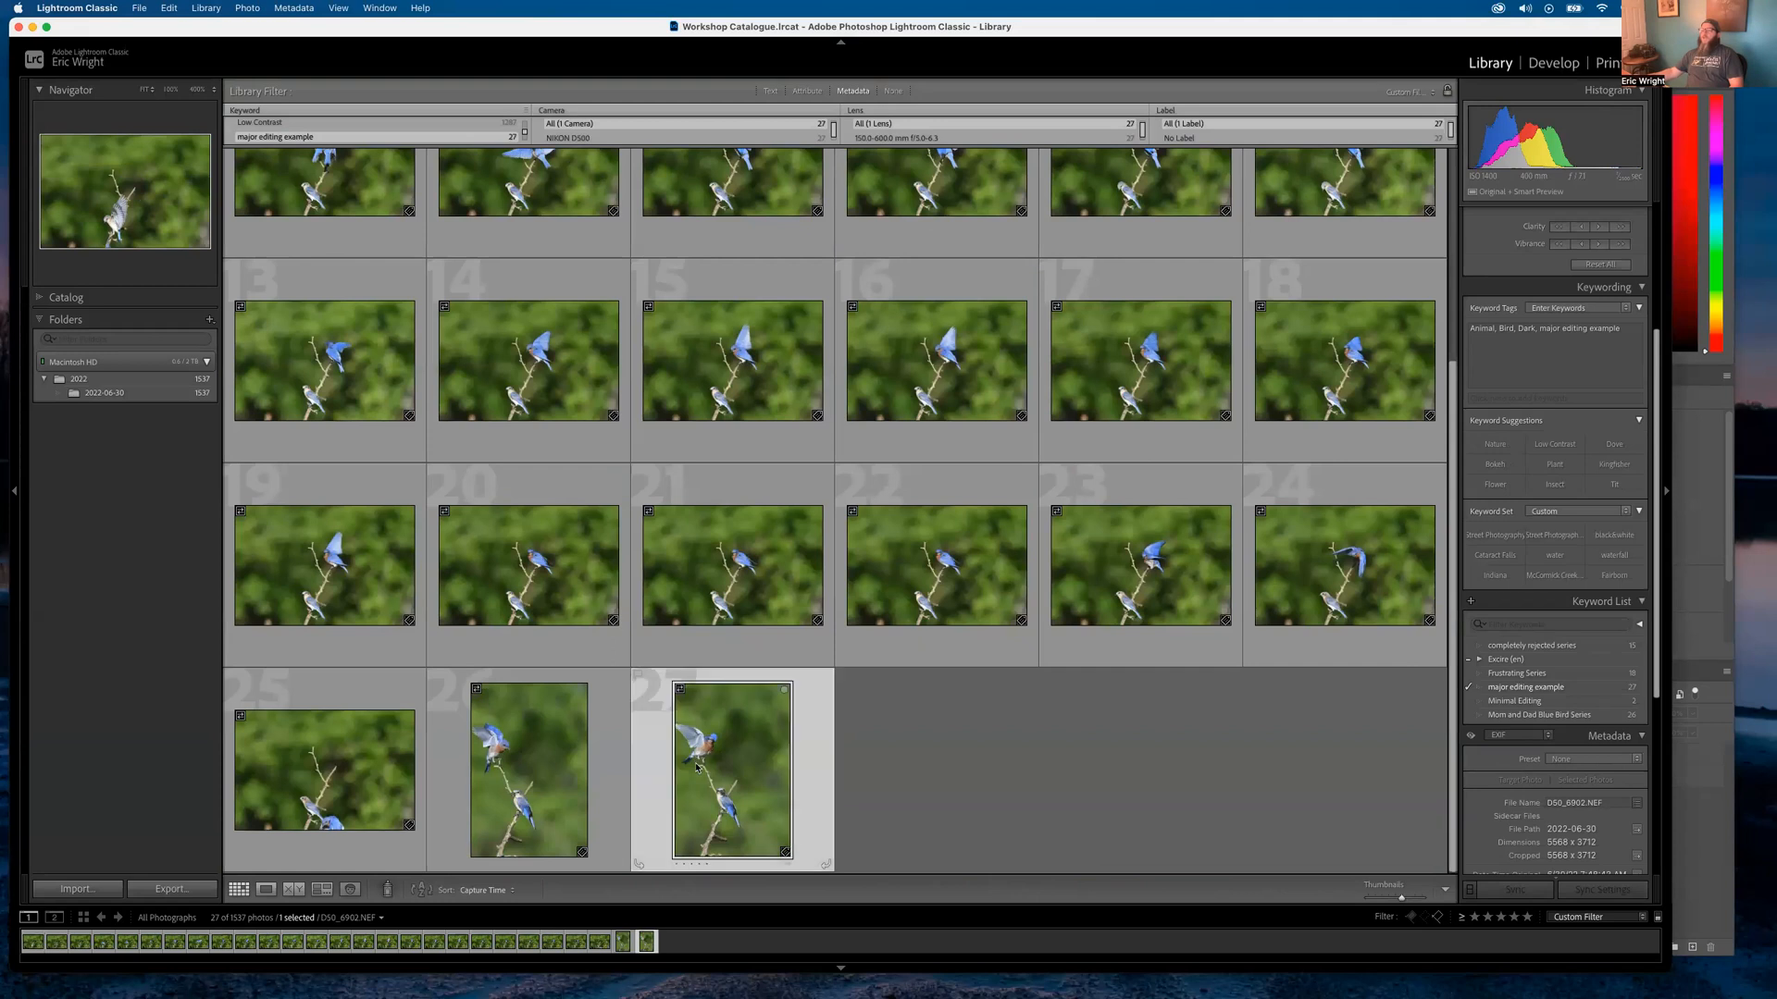
double_click(697, 767)
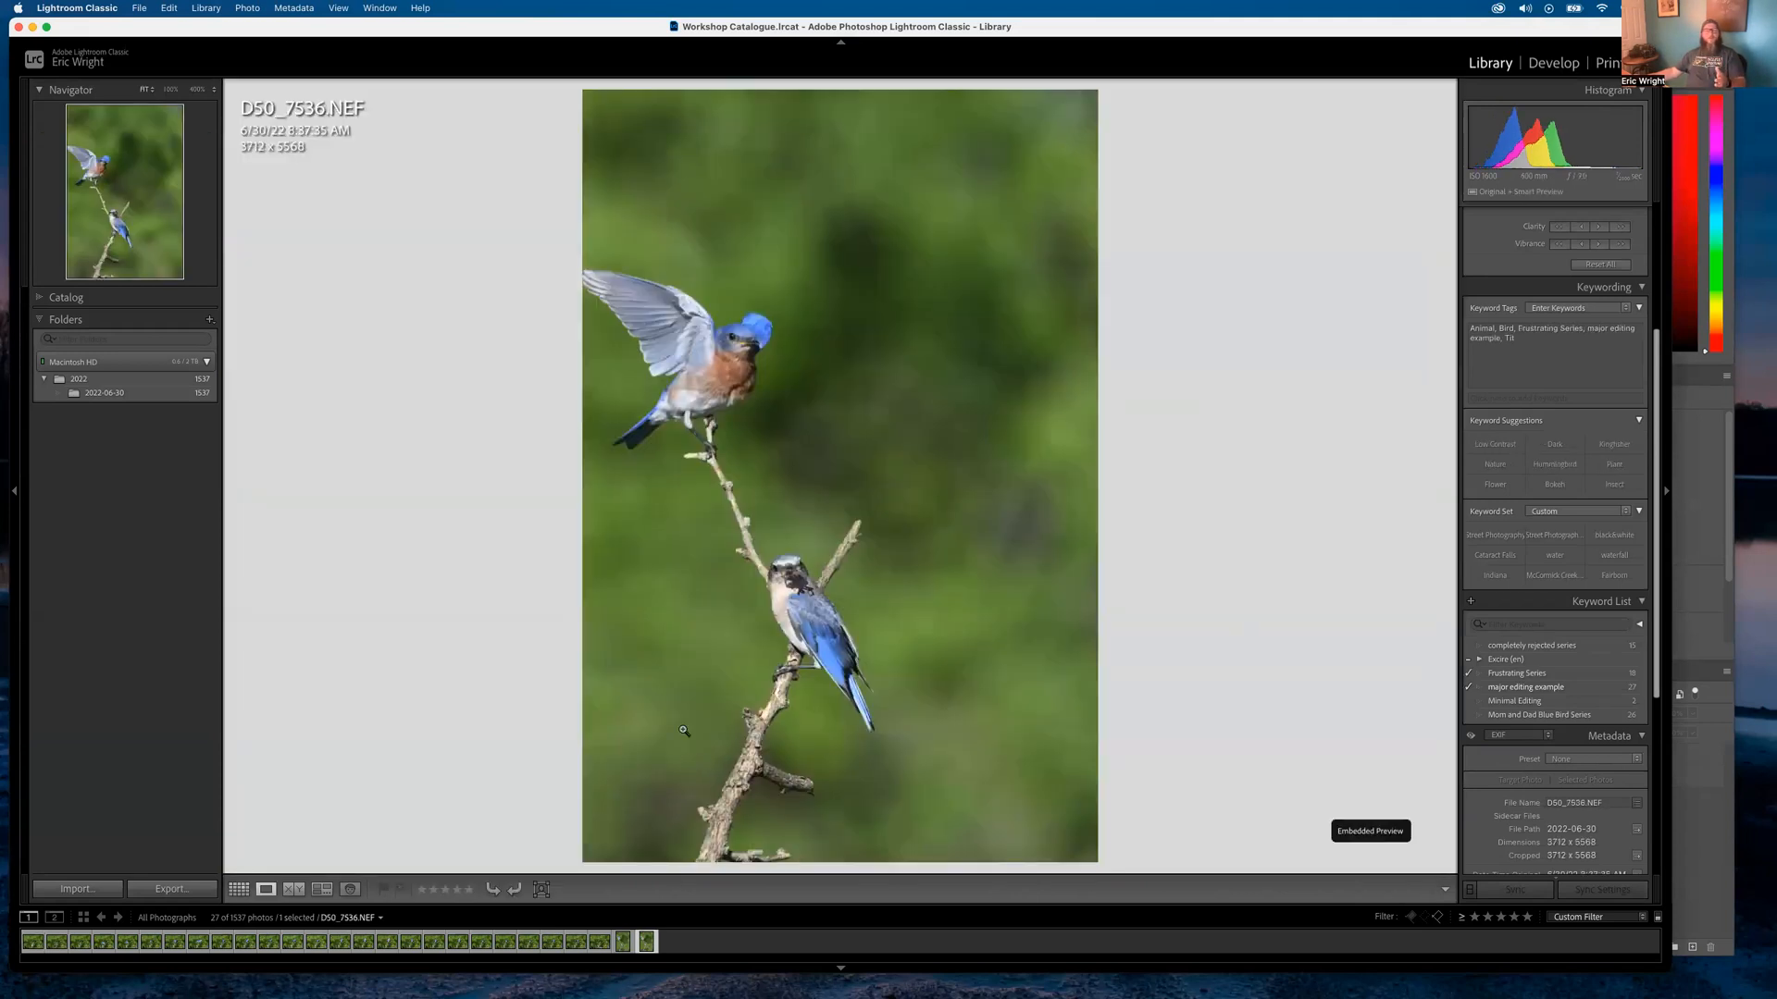
key("g")
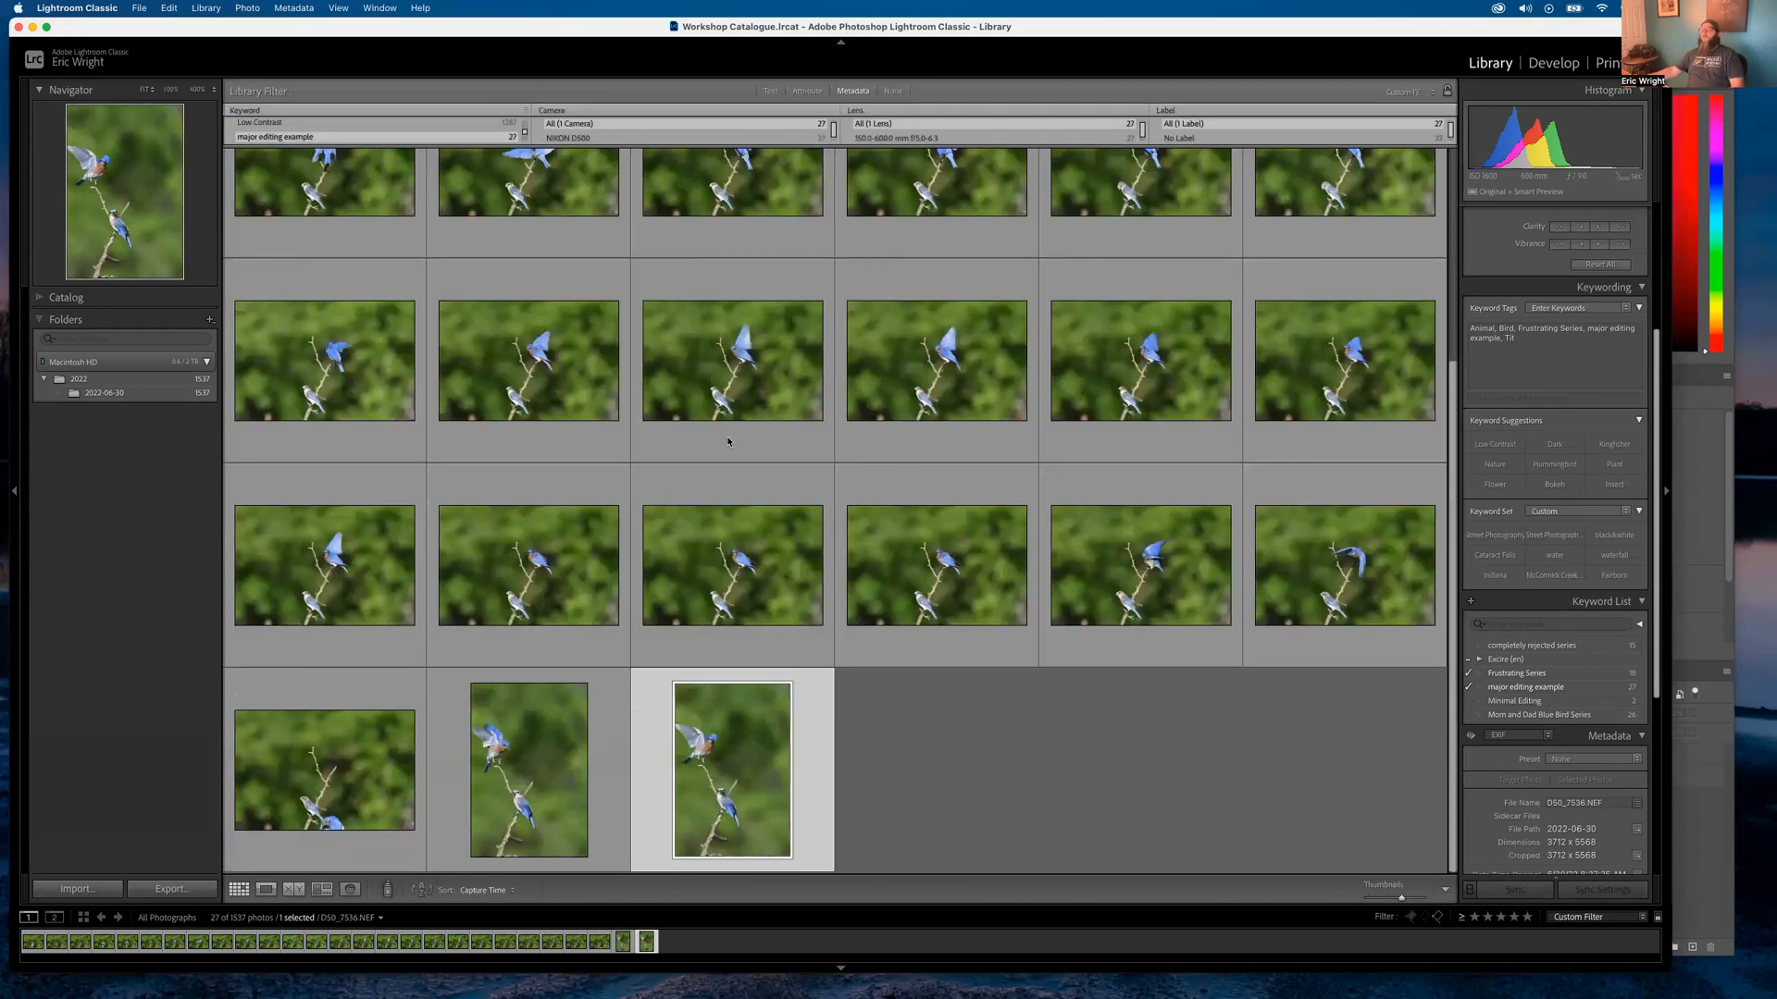
Select D50_6902 in the grid and bring the Photoshop window back to the front
scroll(460, 368, "up", 5)
left_click(343, 263)
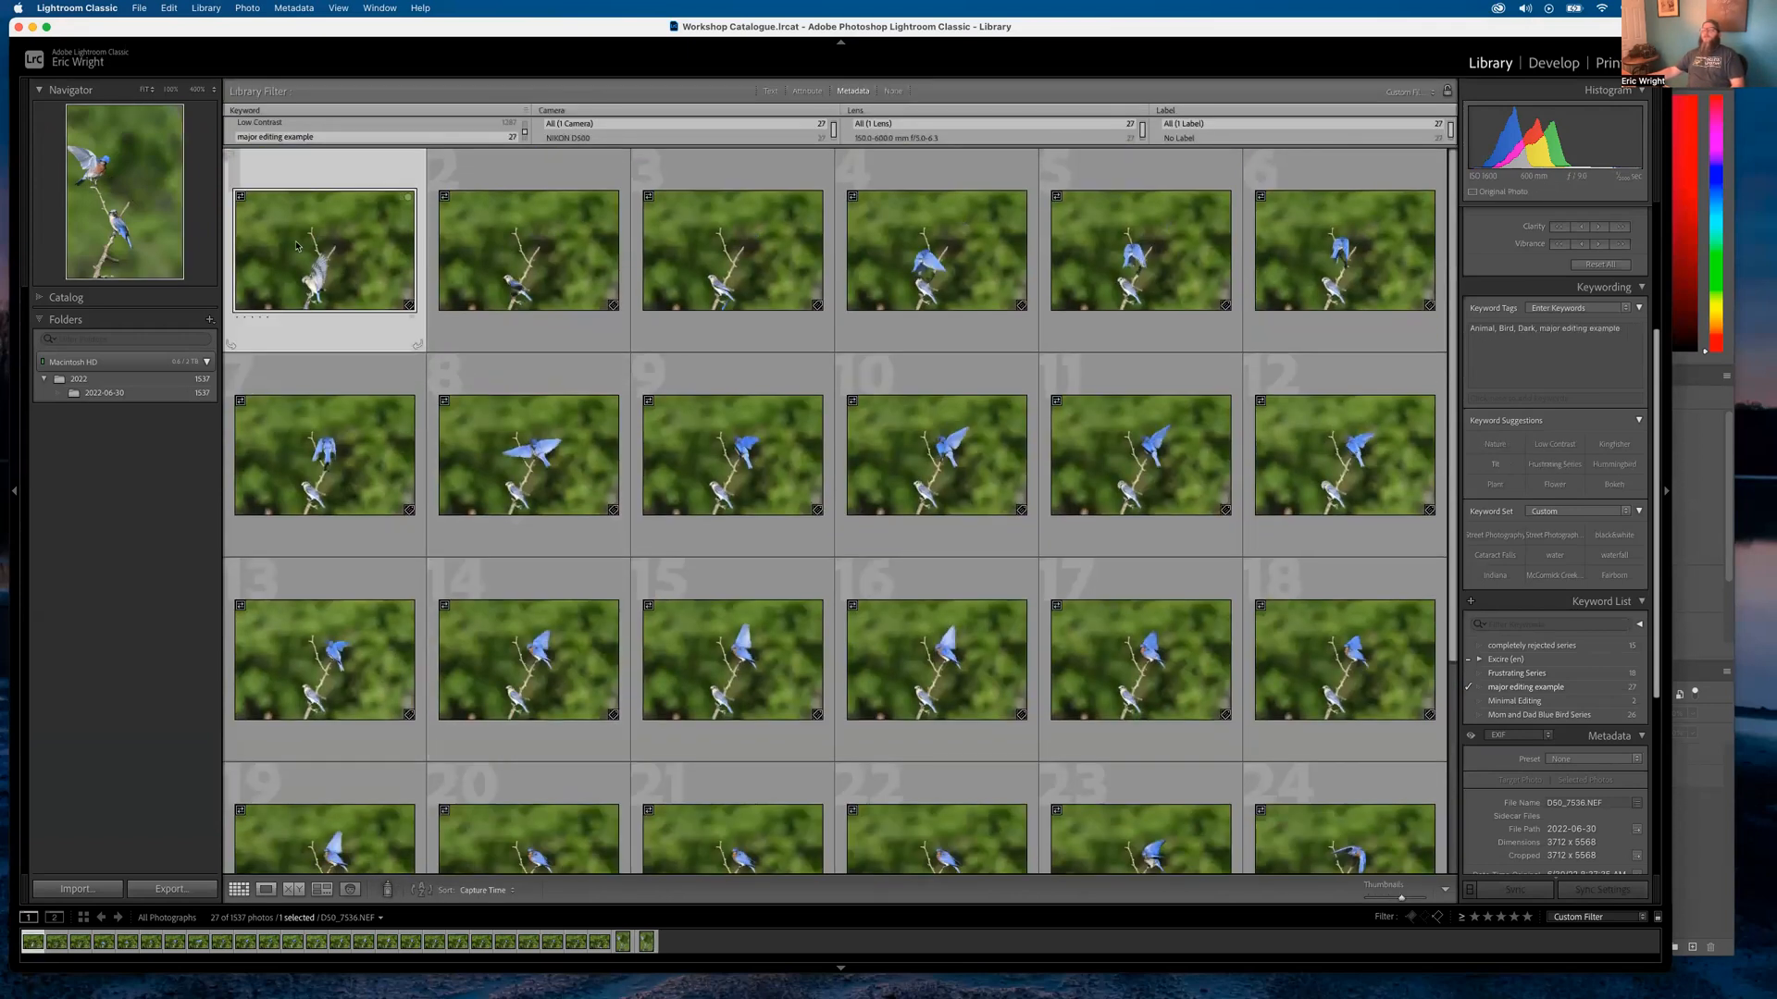
left_click_drag(157, 35, 158, 77)
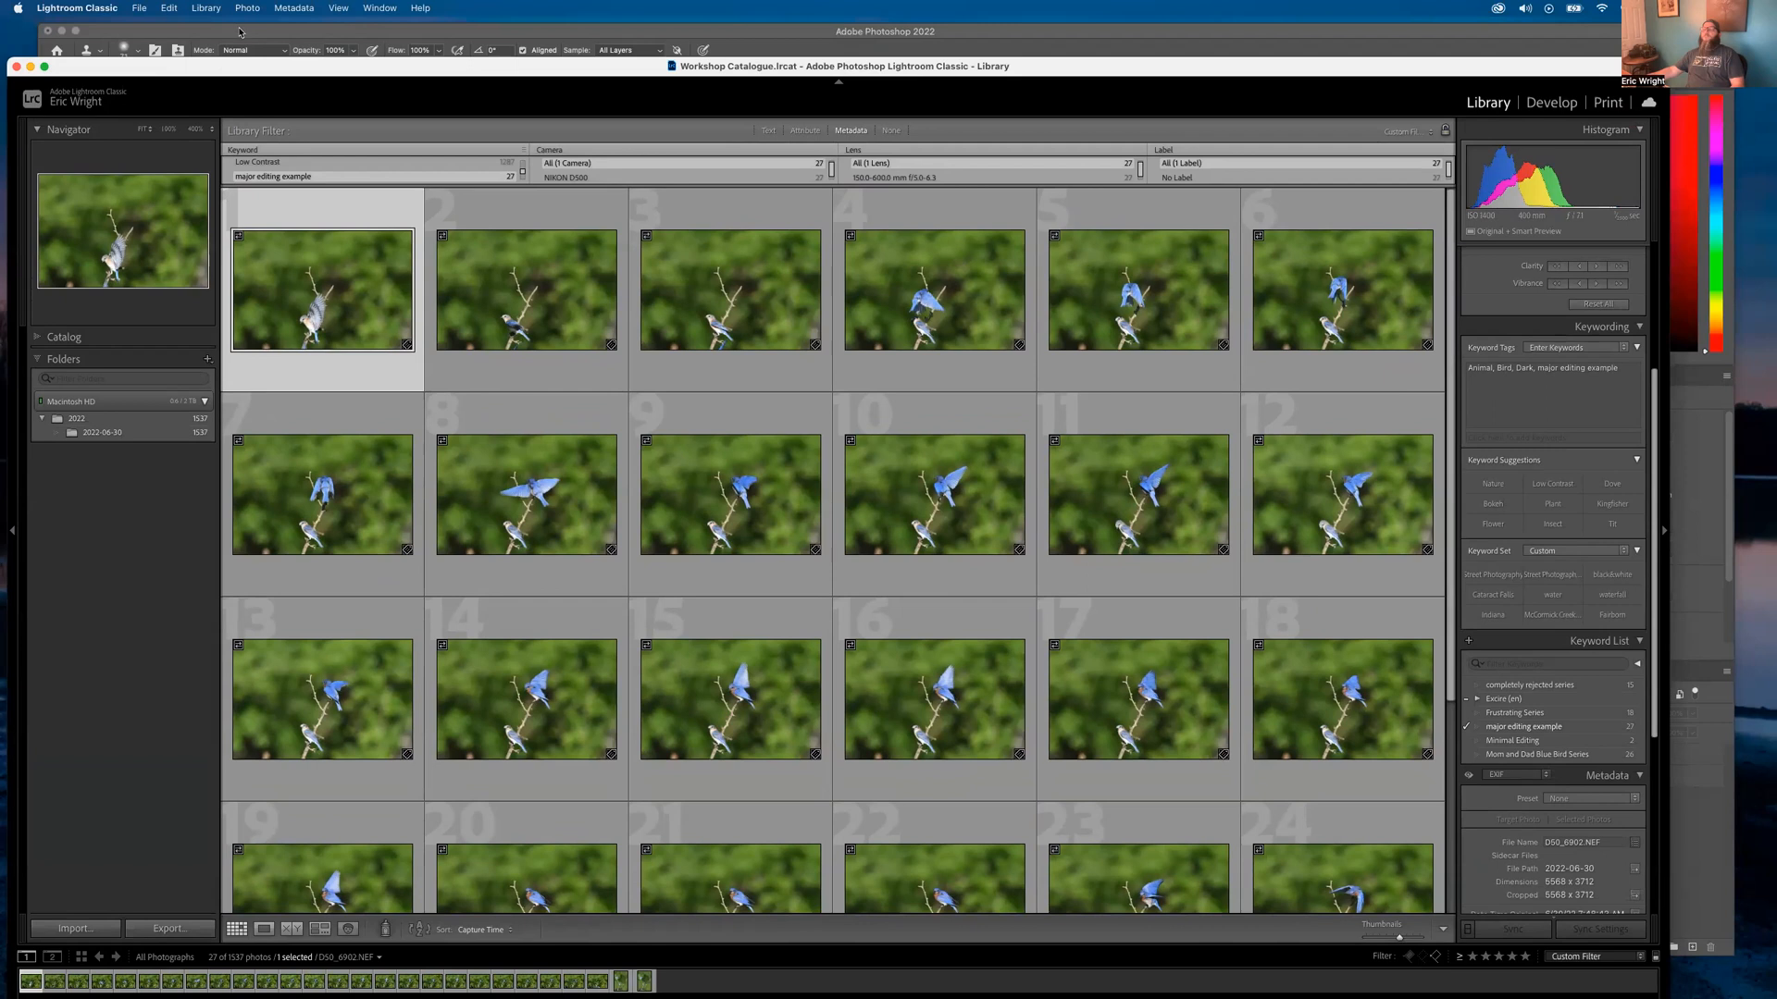
left_click(242, 31)
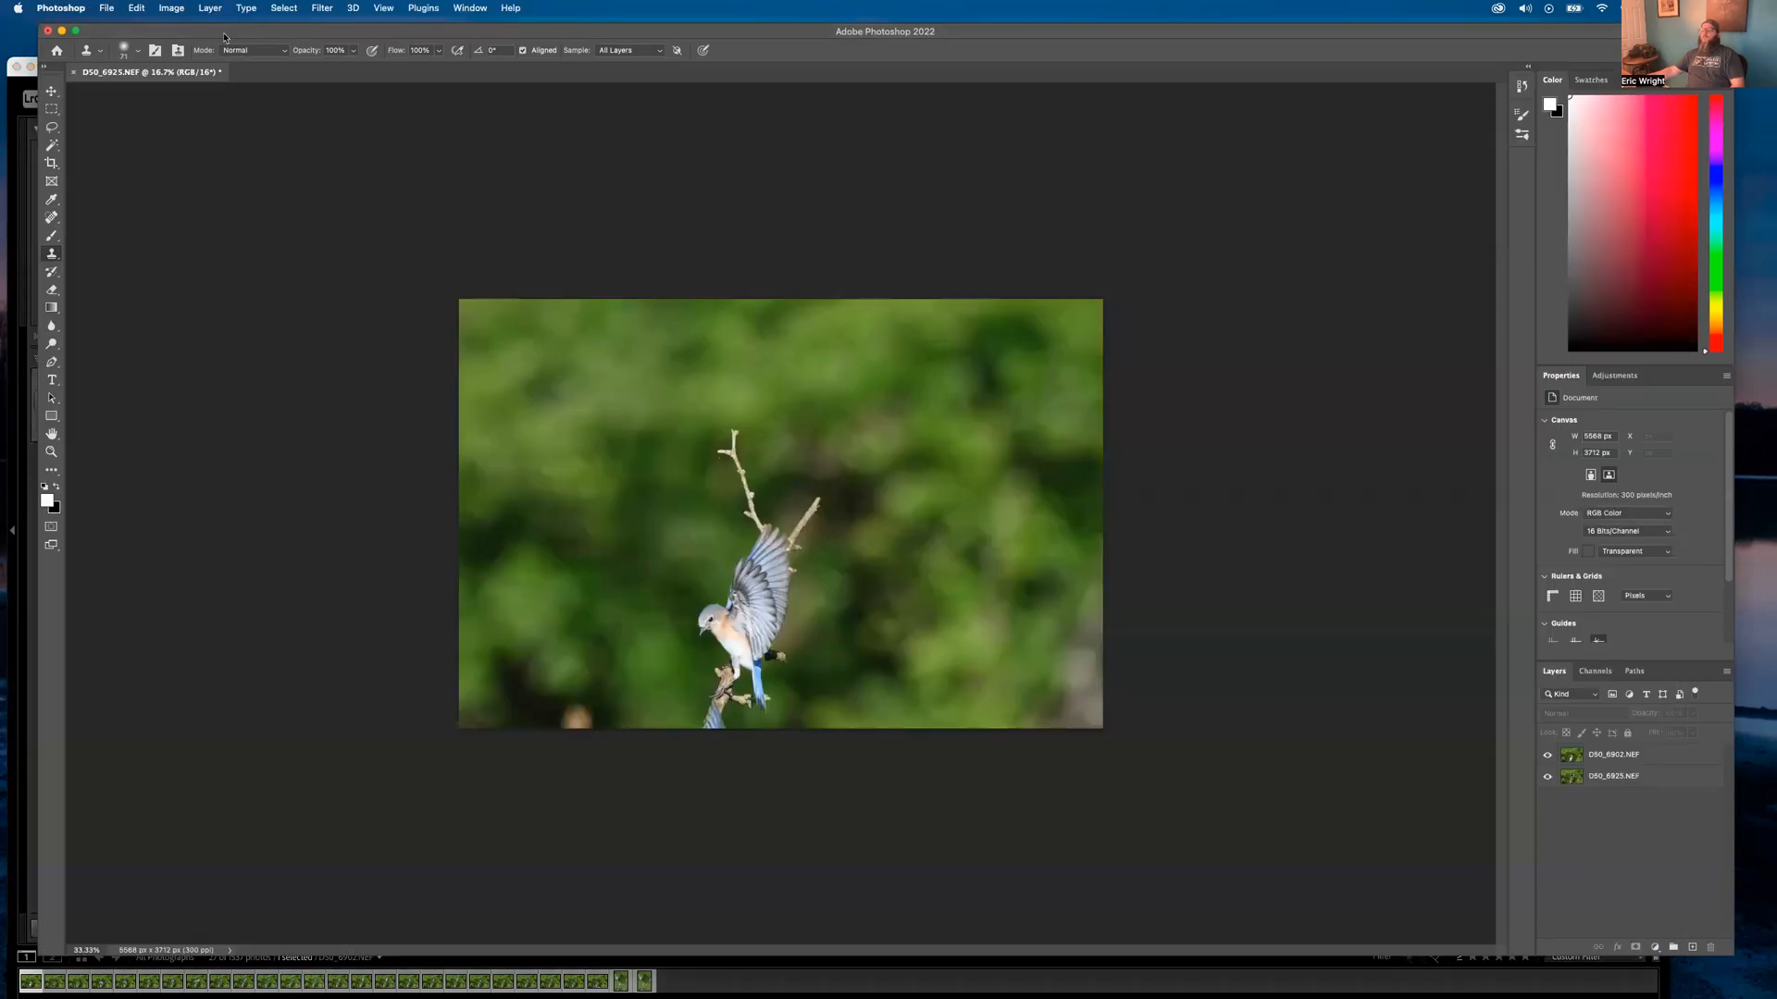
Select both the D50_6925.NEF and D50_6902.NEF layers and open the Edit menu
left_click(1610, 751)
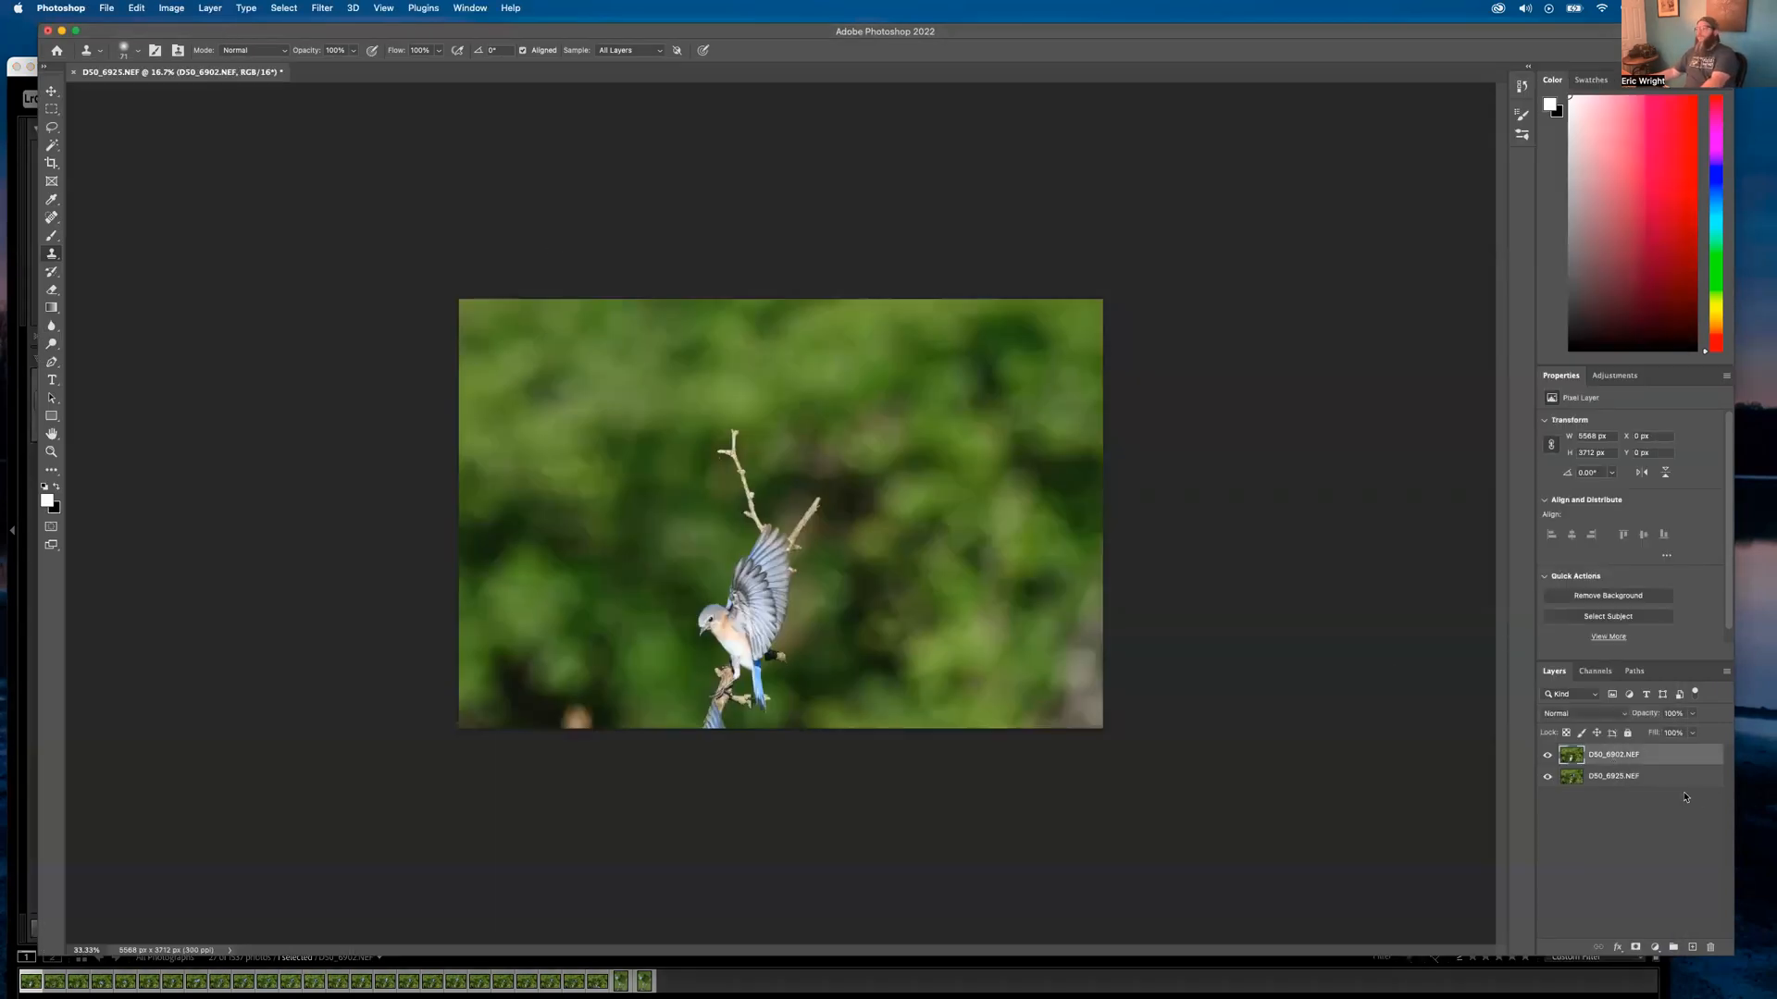
left_click(1631, 778)
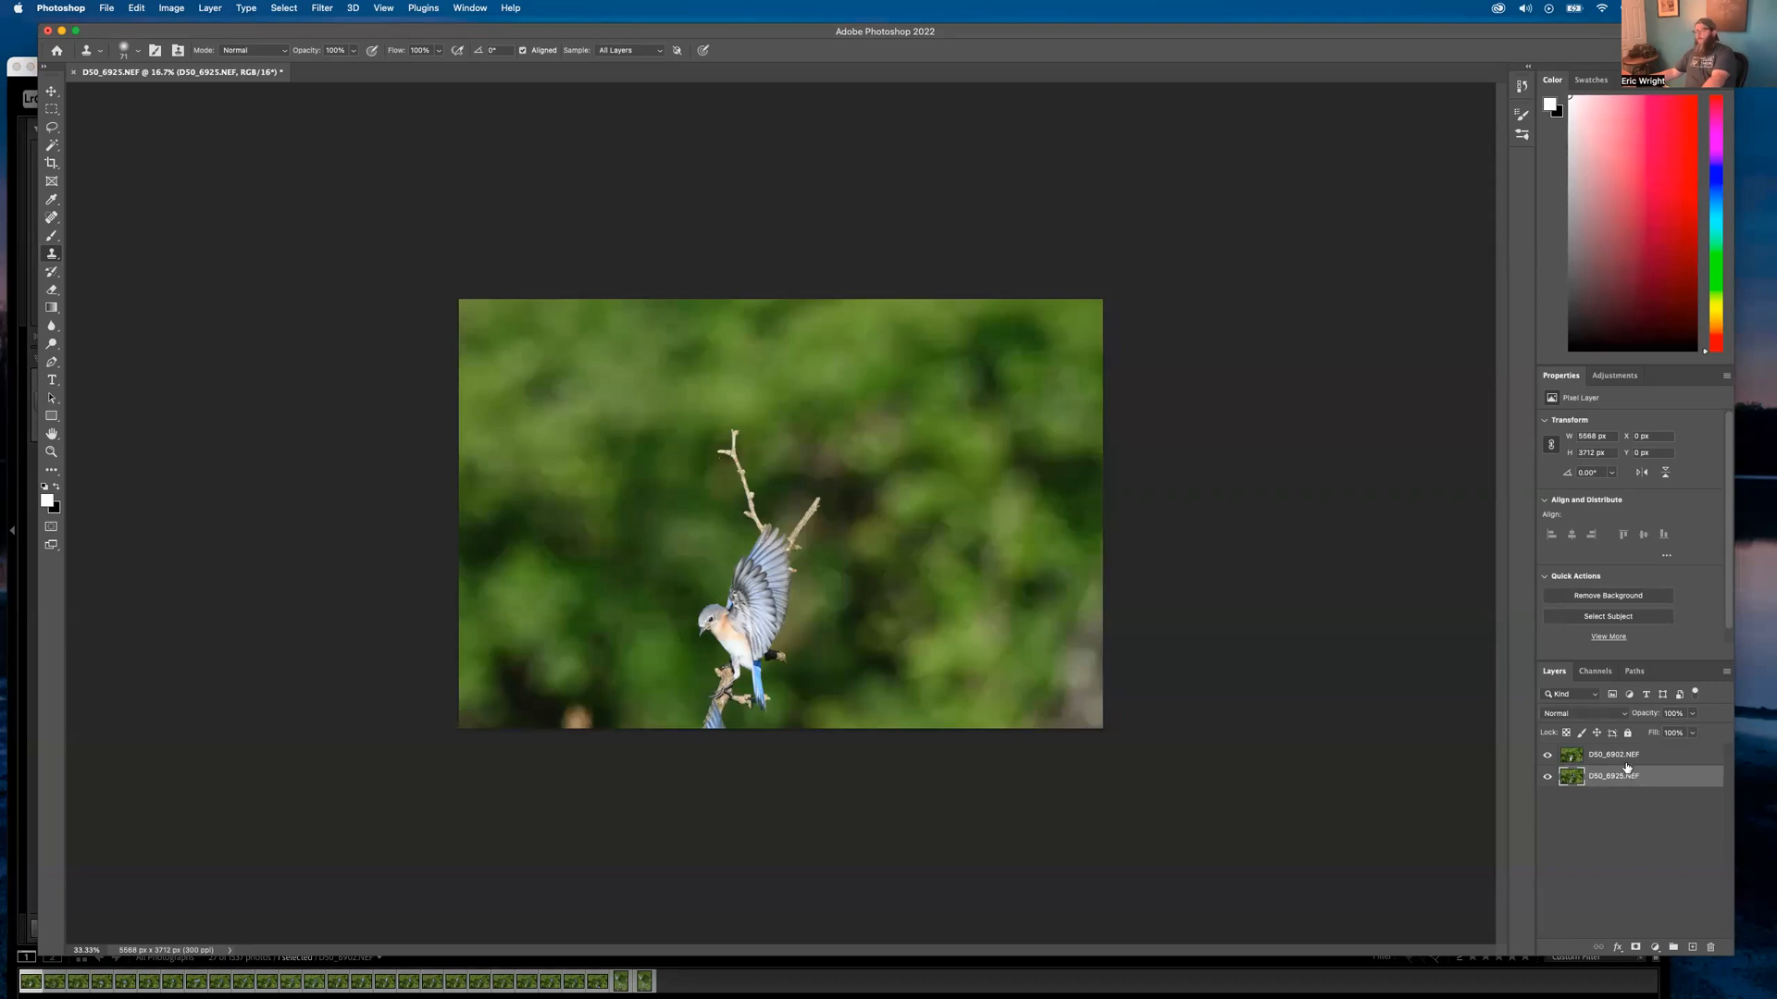
left_click(1620, 755, "shift")
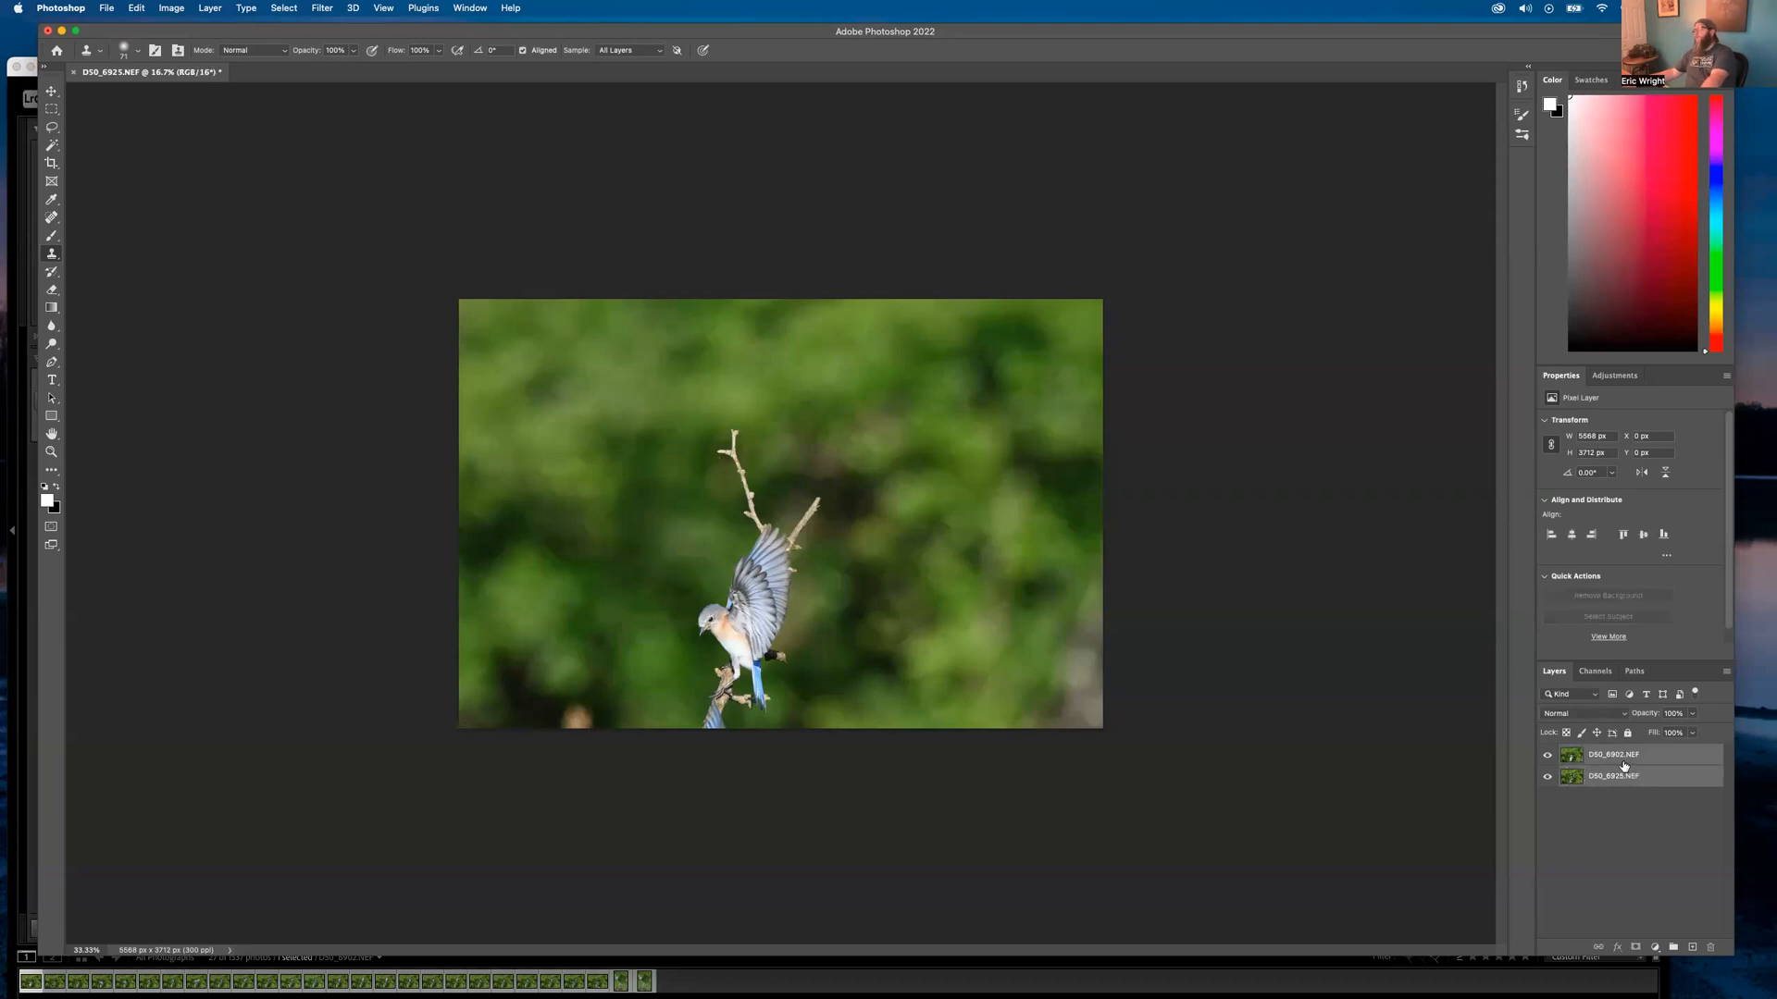
left_click(135, 8)
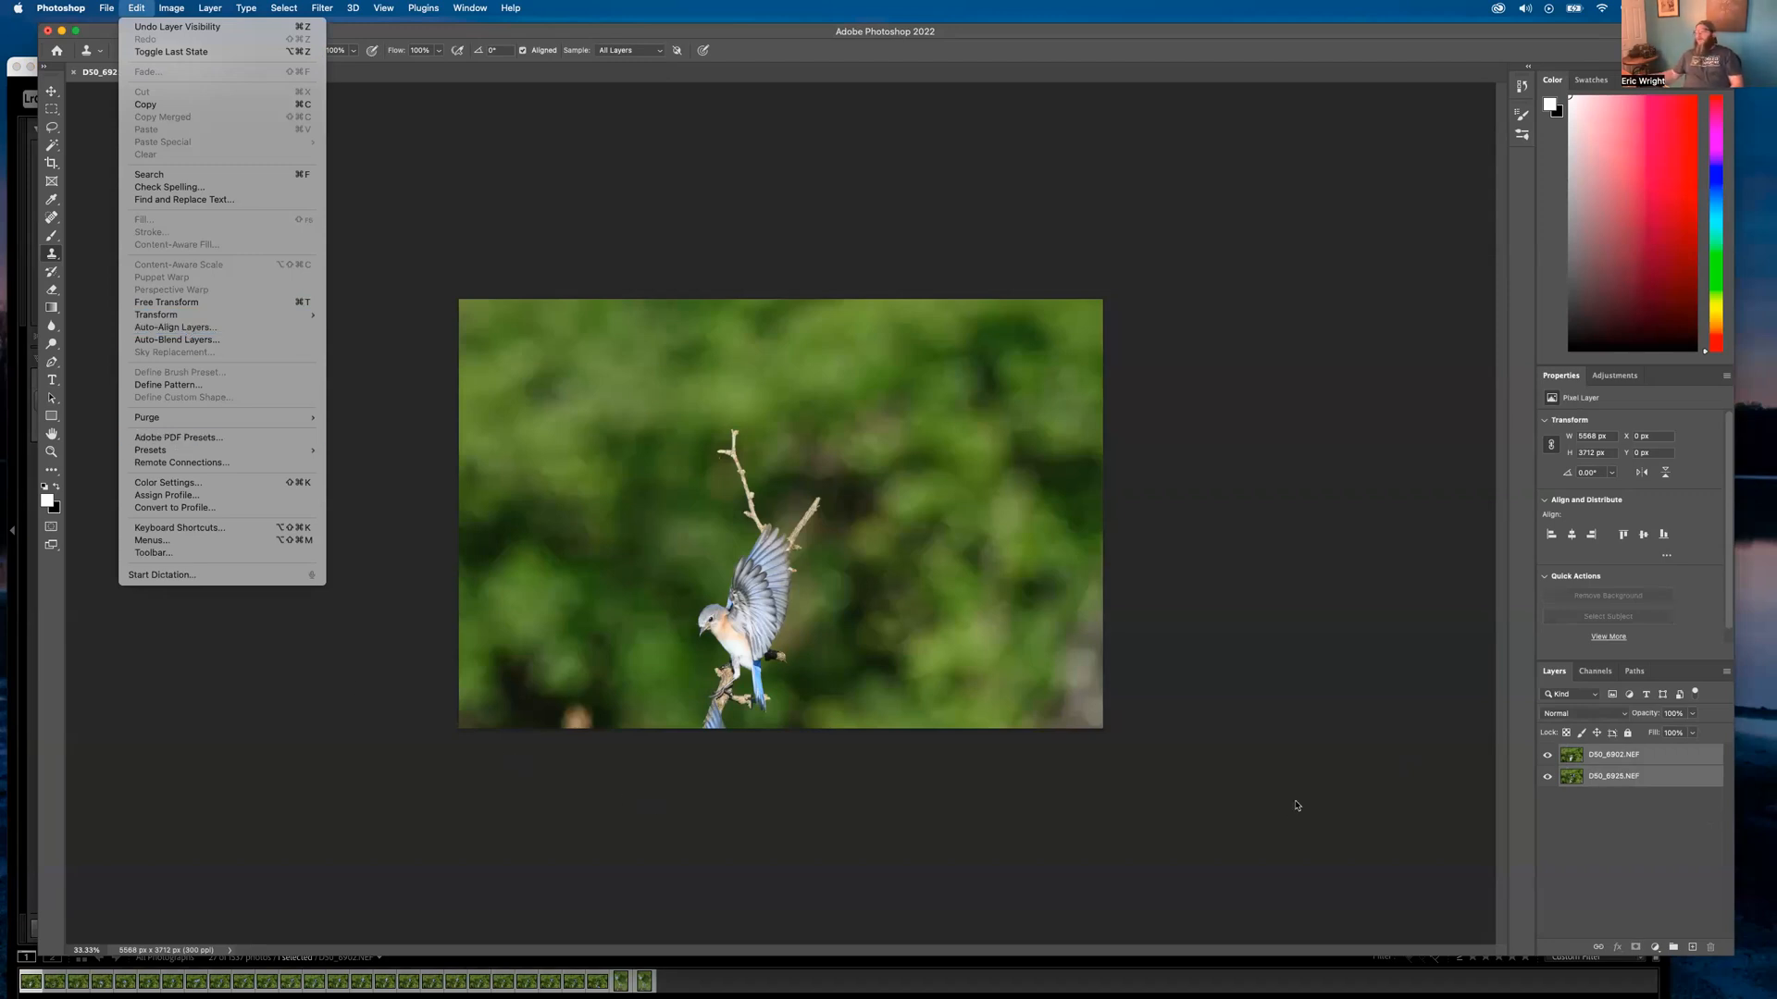
Auto-align the two bluebird layers using Auto projection, which widens the canvas to 5570 px
left_click(176, 327)
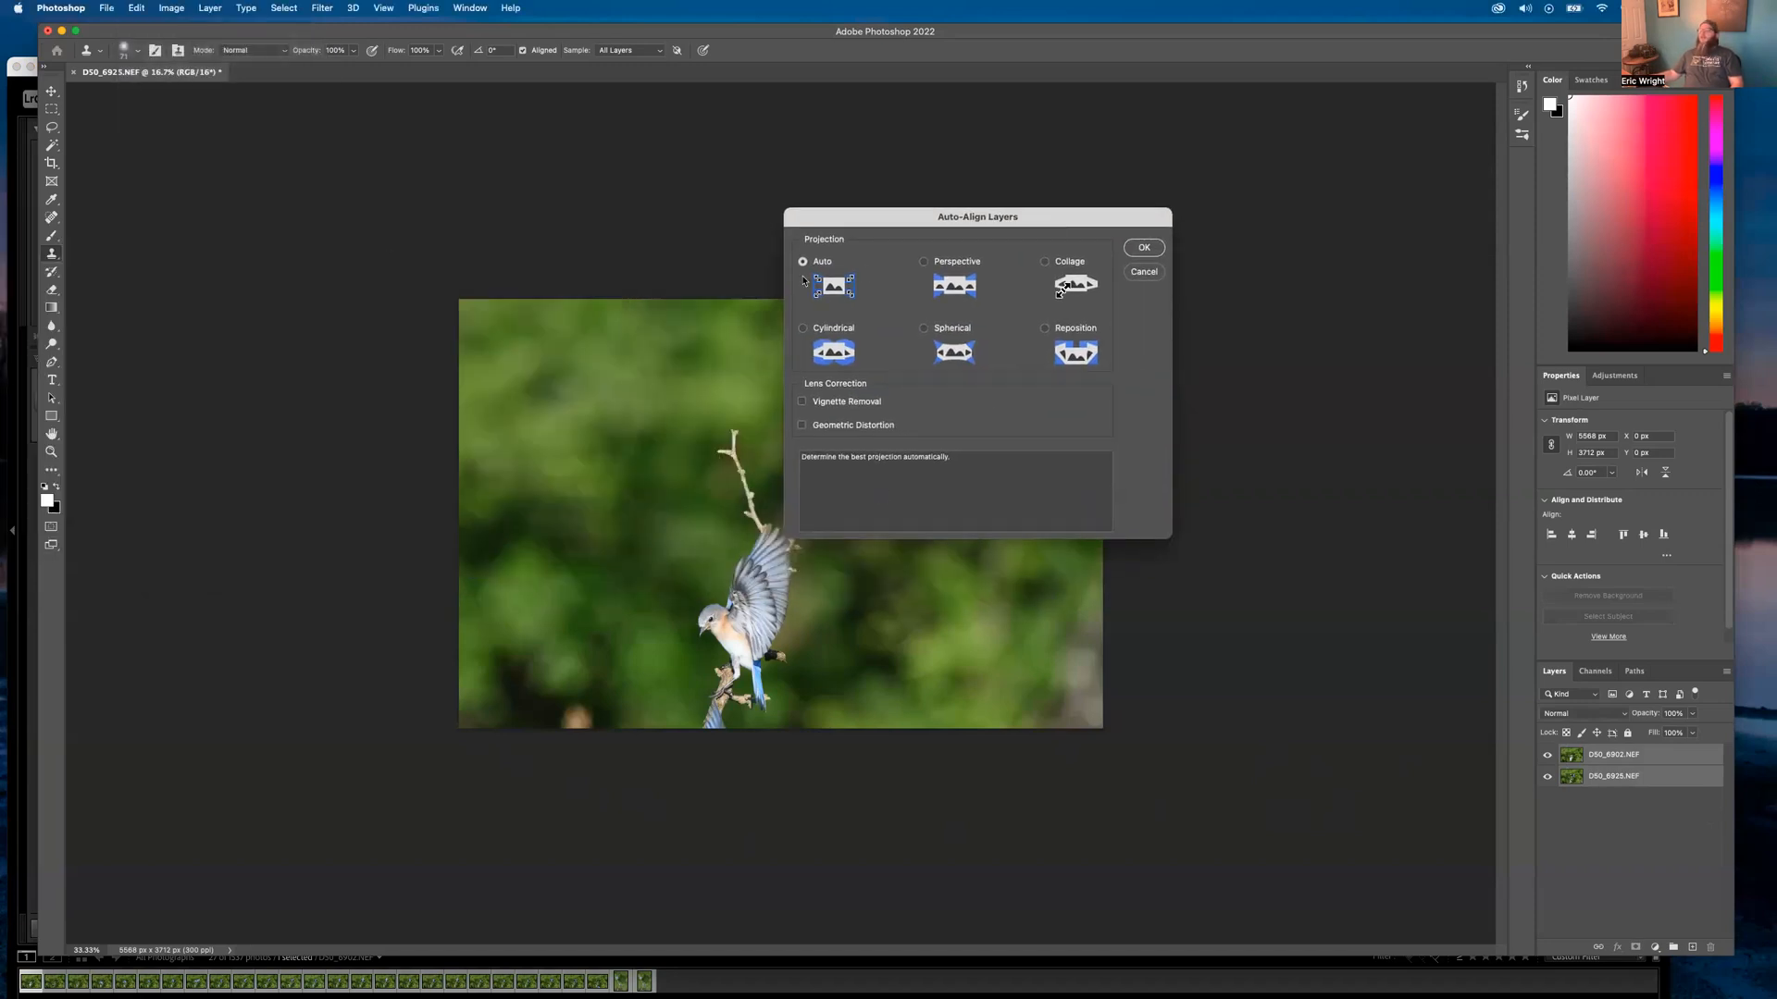
left_click(1141, 249)
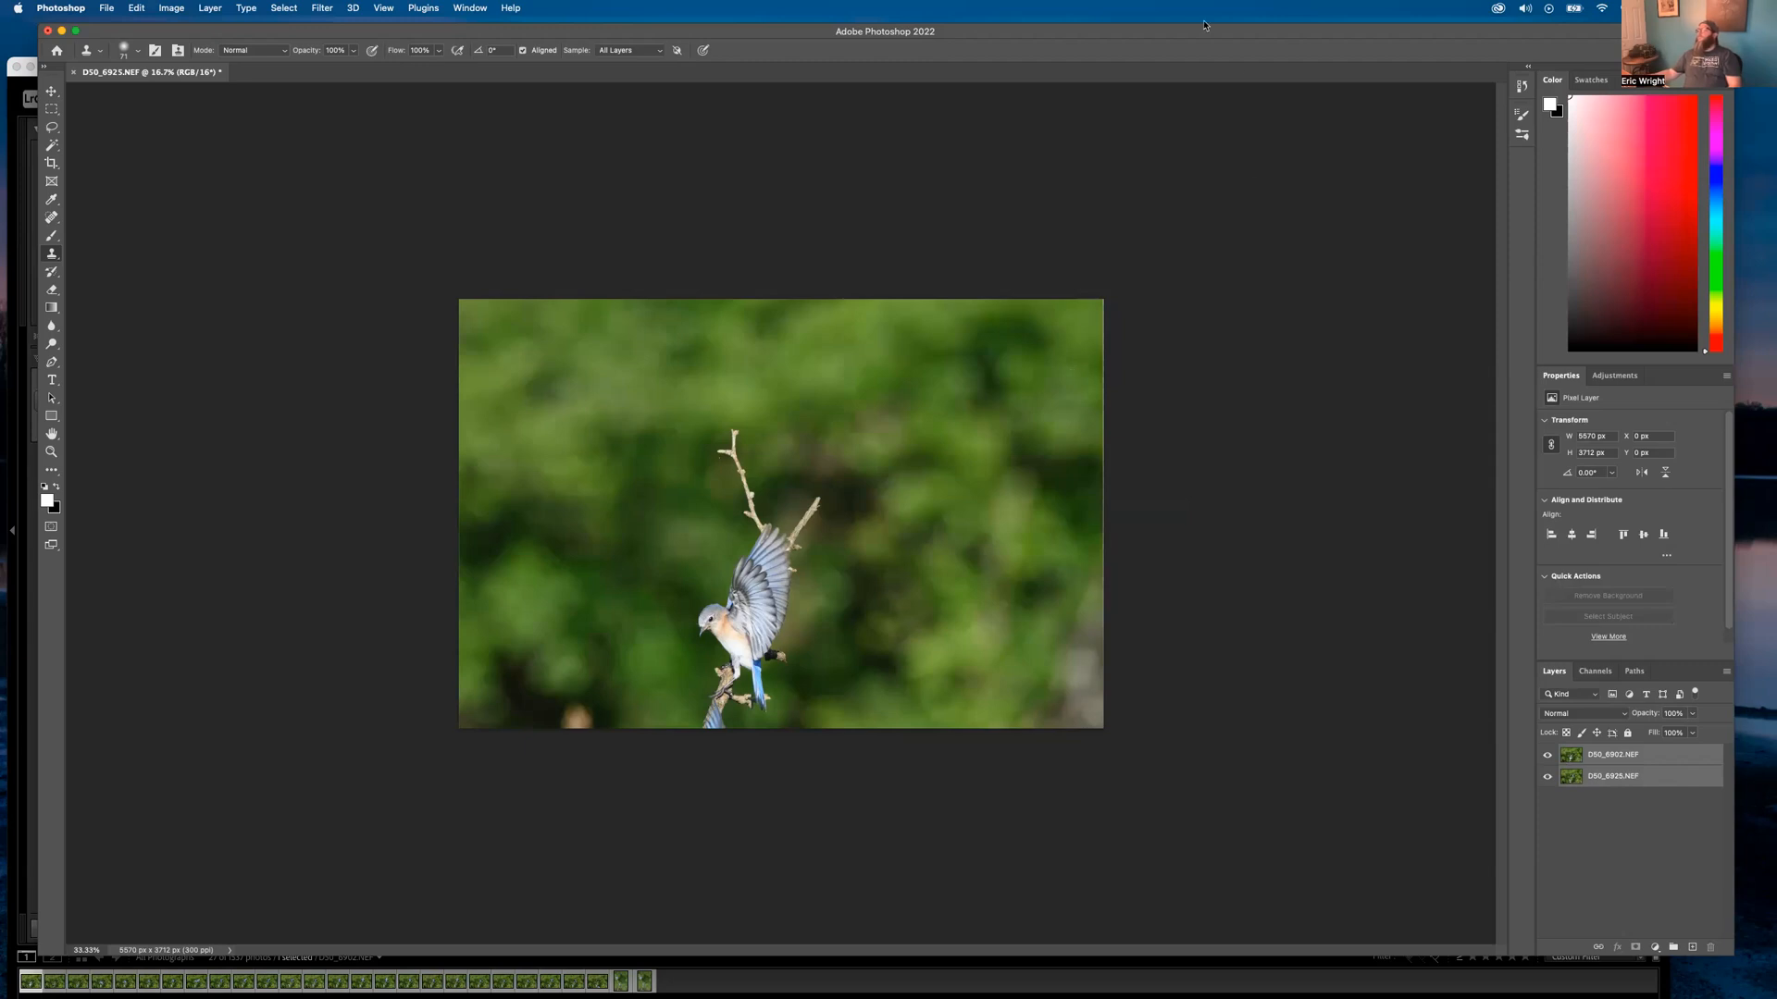
mouse_move(1127, 36)
left_mouse_down()
mouse_move(1104, 346)
mouse_move(1134, 31)
left_mouse_up()
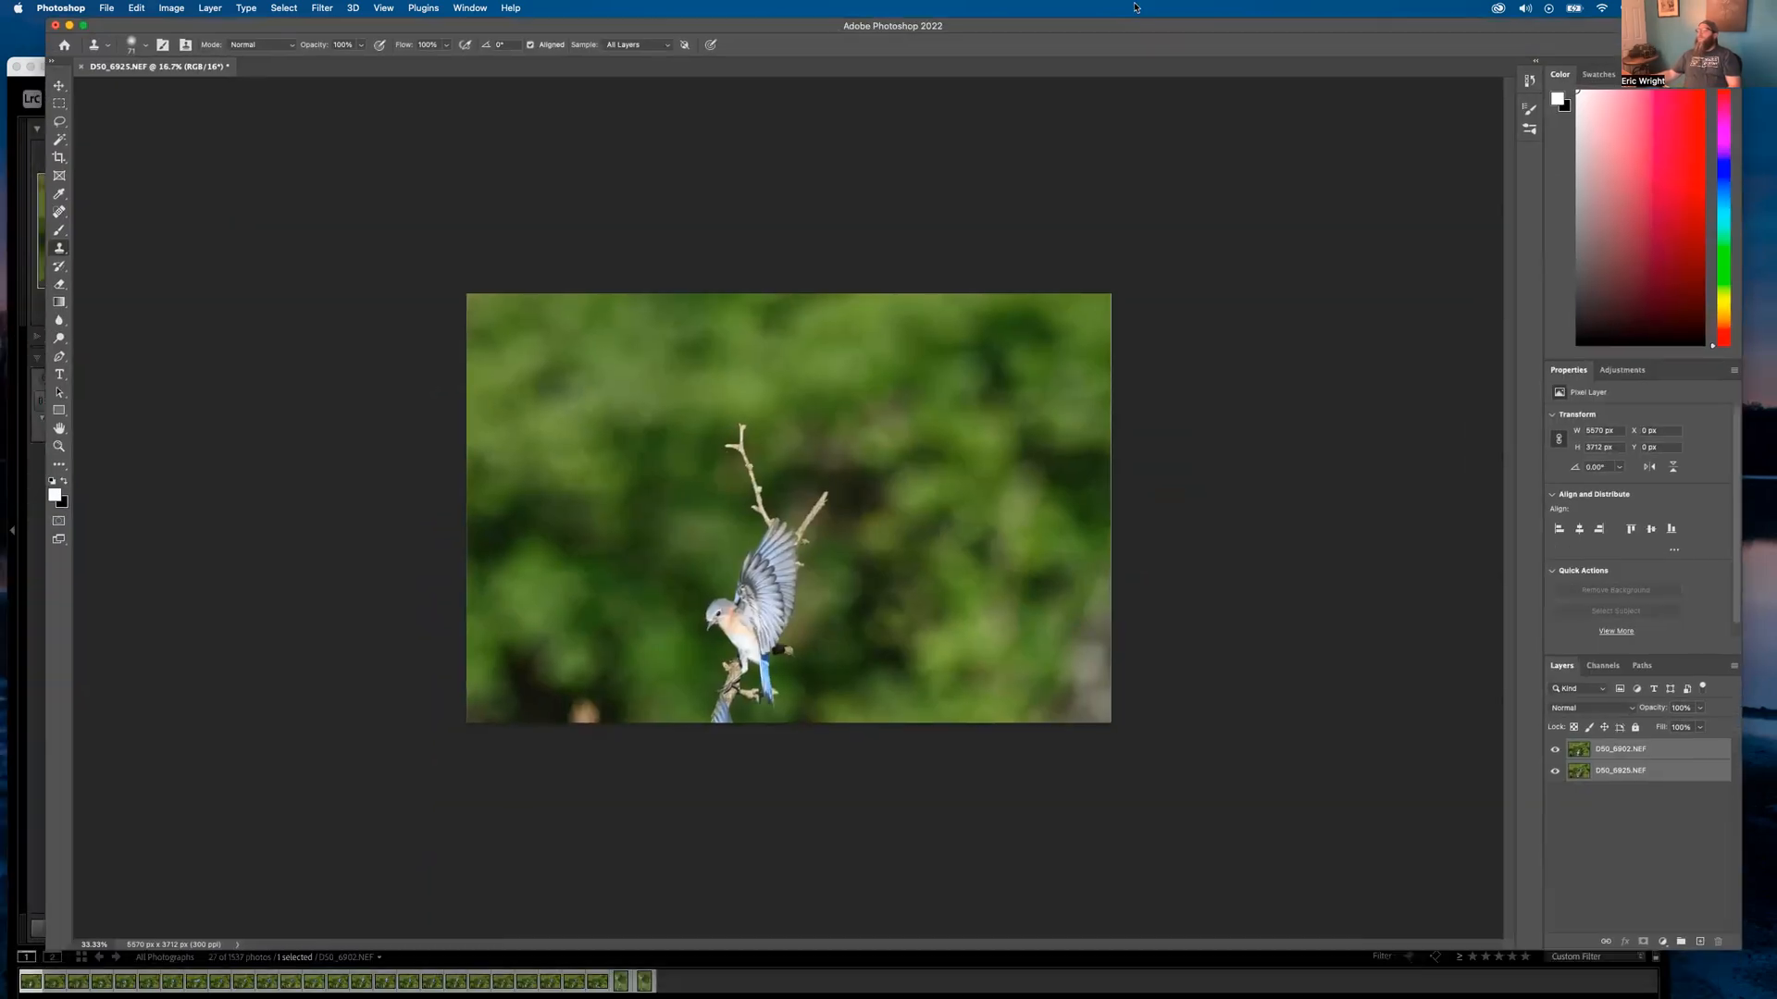
Zoom in to check the alignment, then move D50_6925.NEF above D50_6902.NEF in the layer stack
left_click(1638, 773)
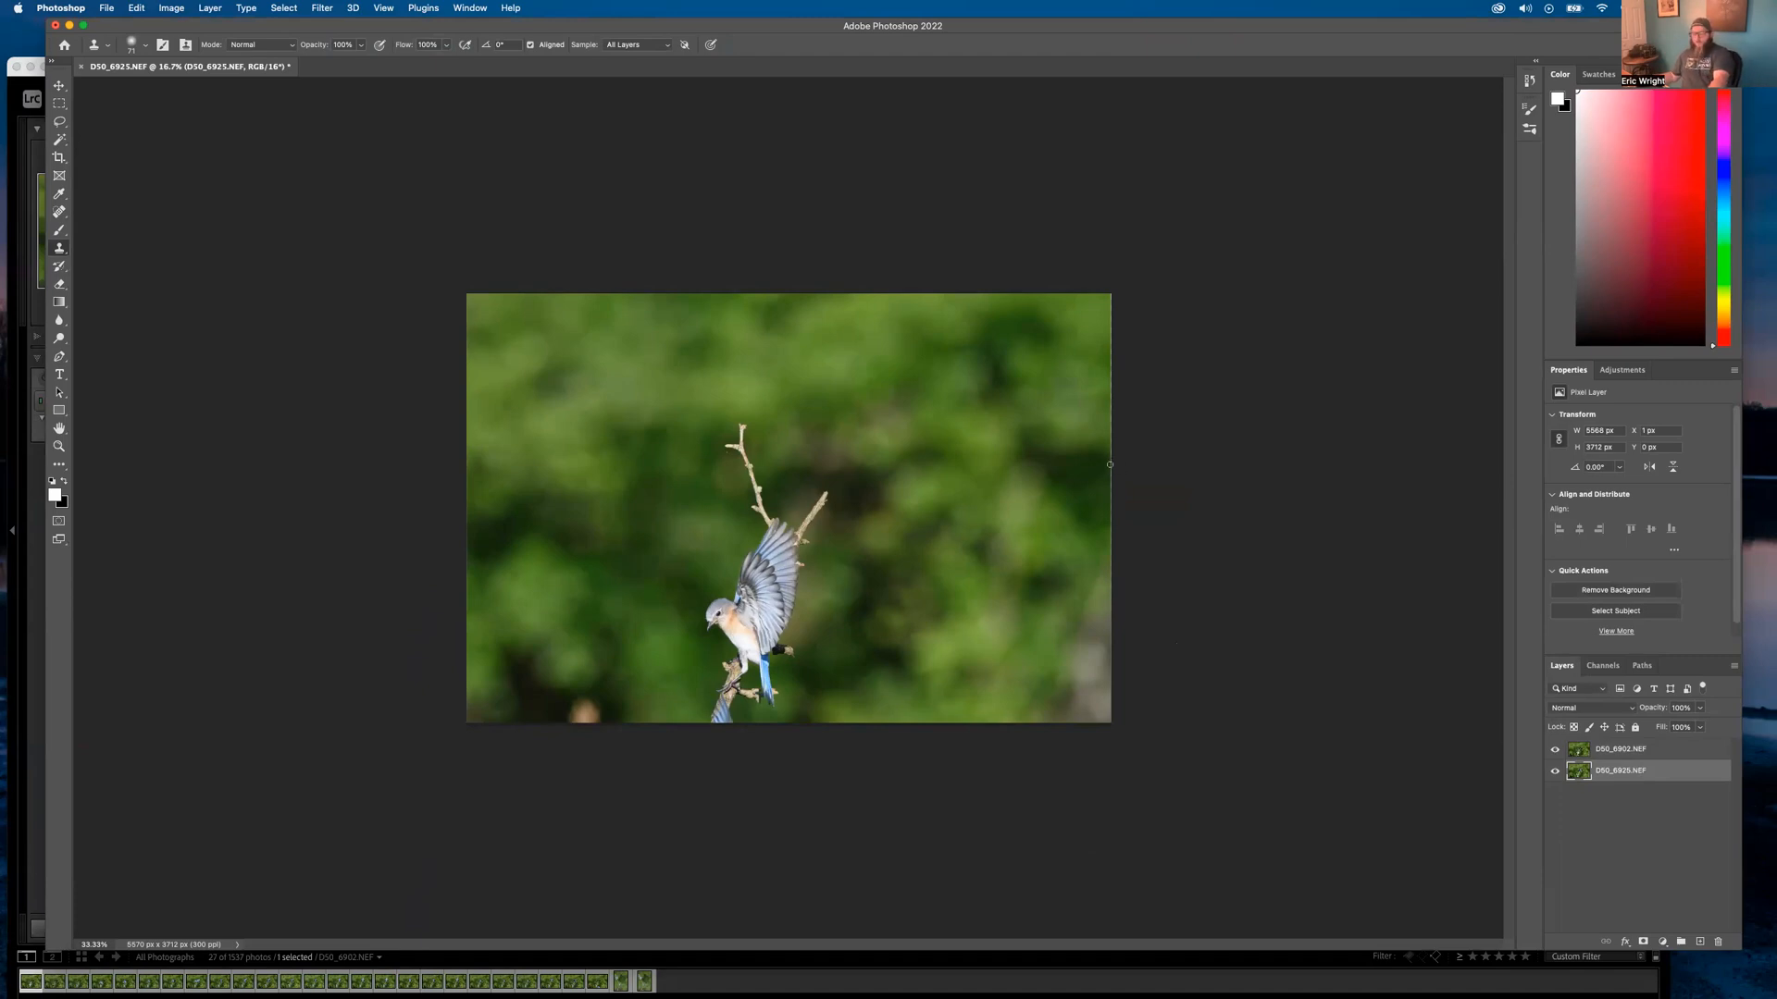
left_click(60, 447)
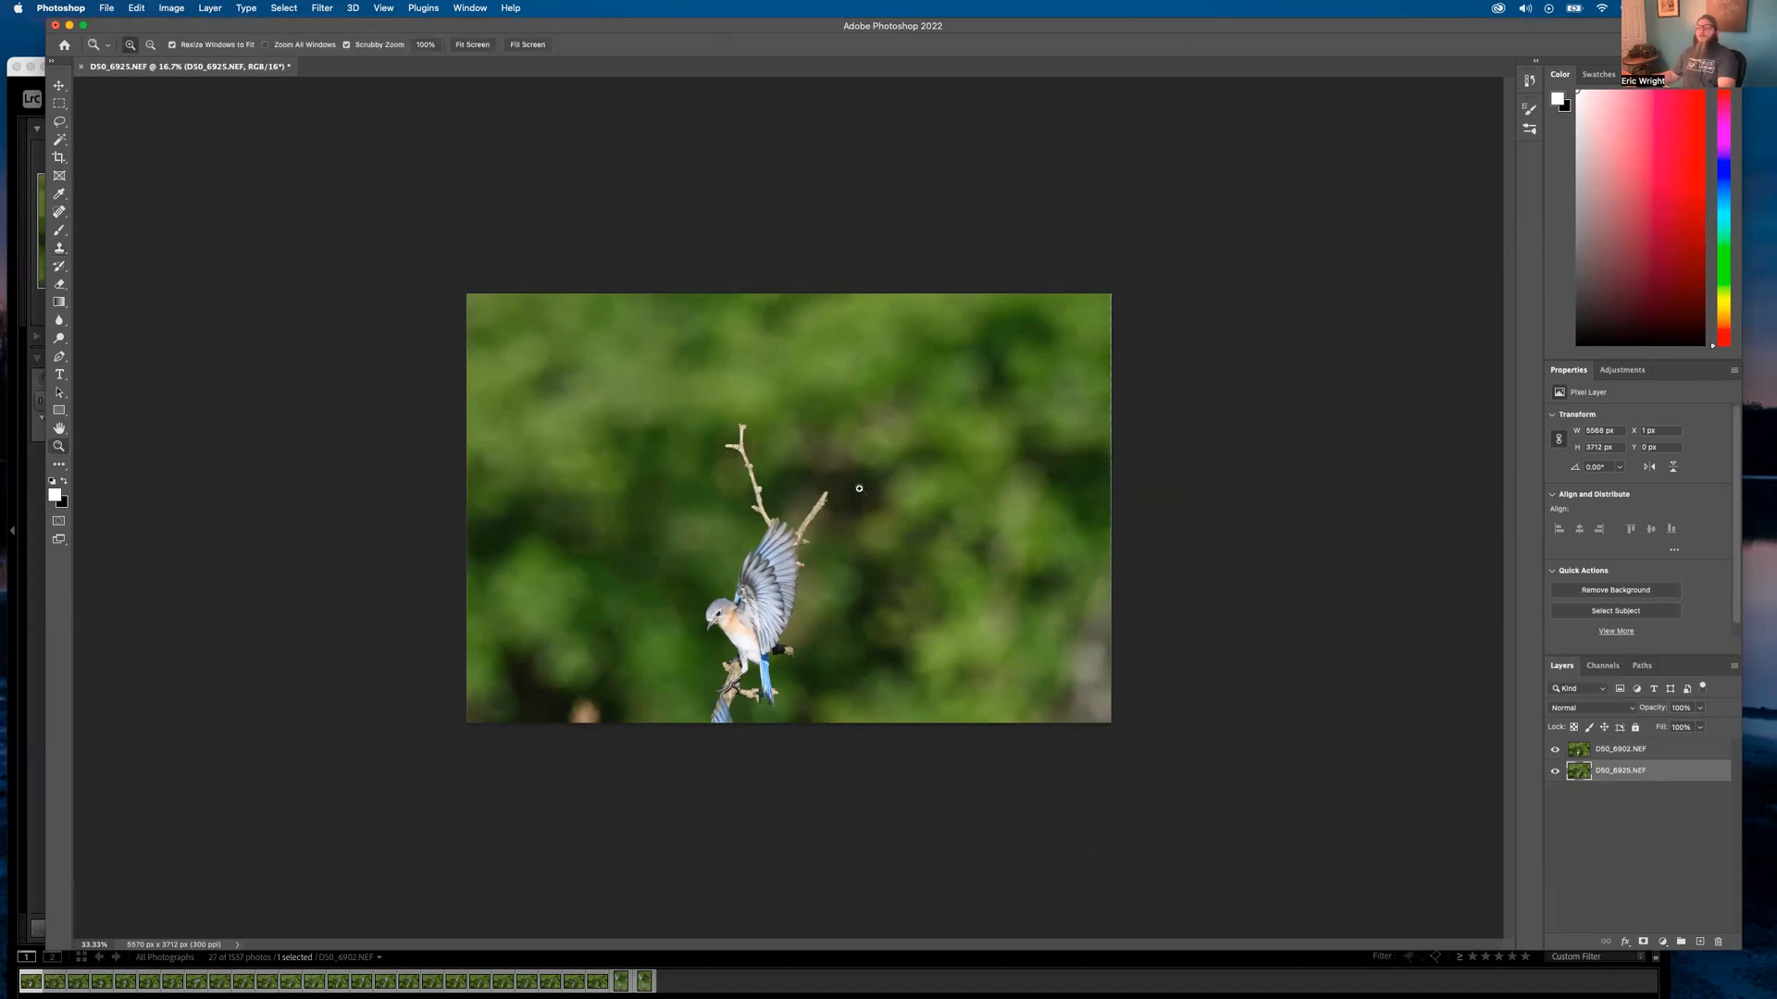
left_click(1048, 472)
left_click_drag(1229, 487, 984, 485)
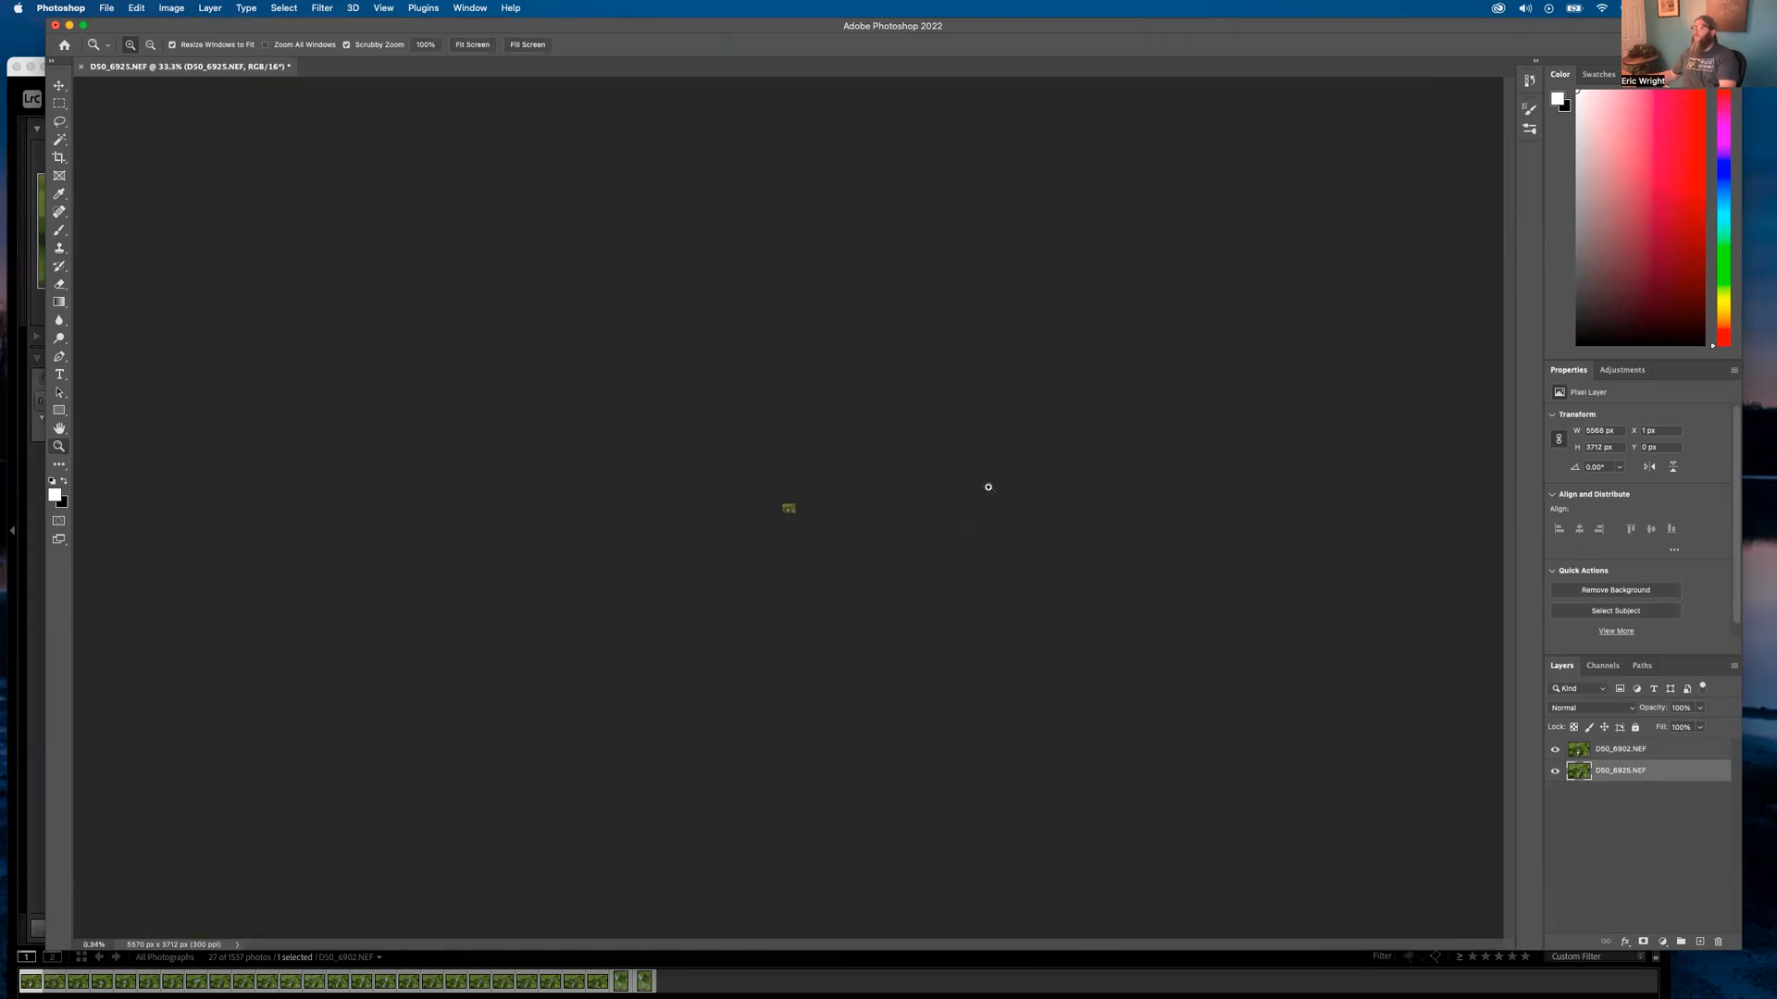
left_click_drag(822, 542, 1369, 524)
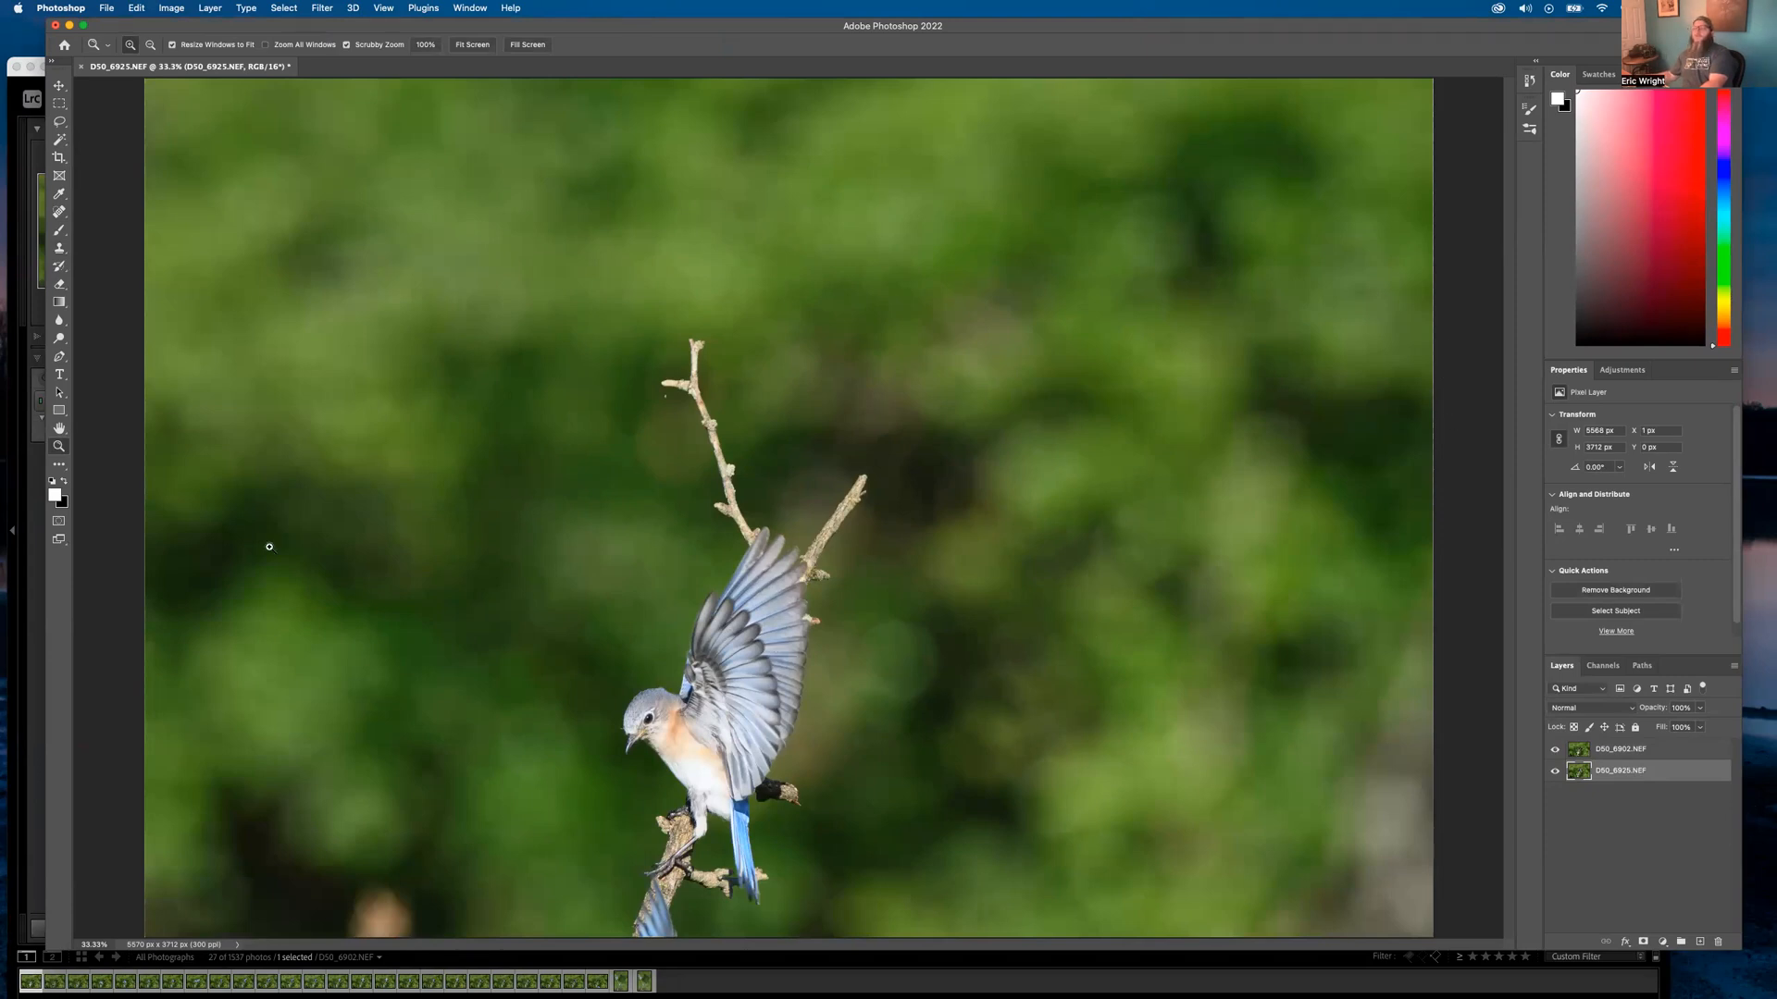
left_click(233, 469, "alt")
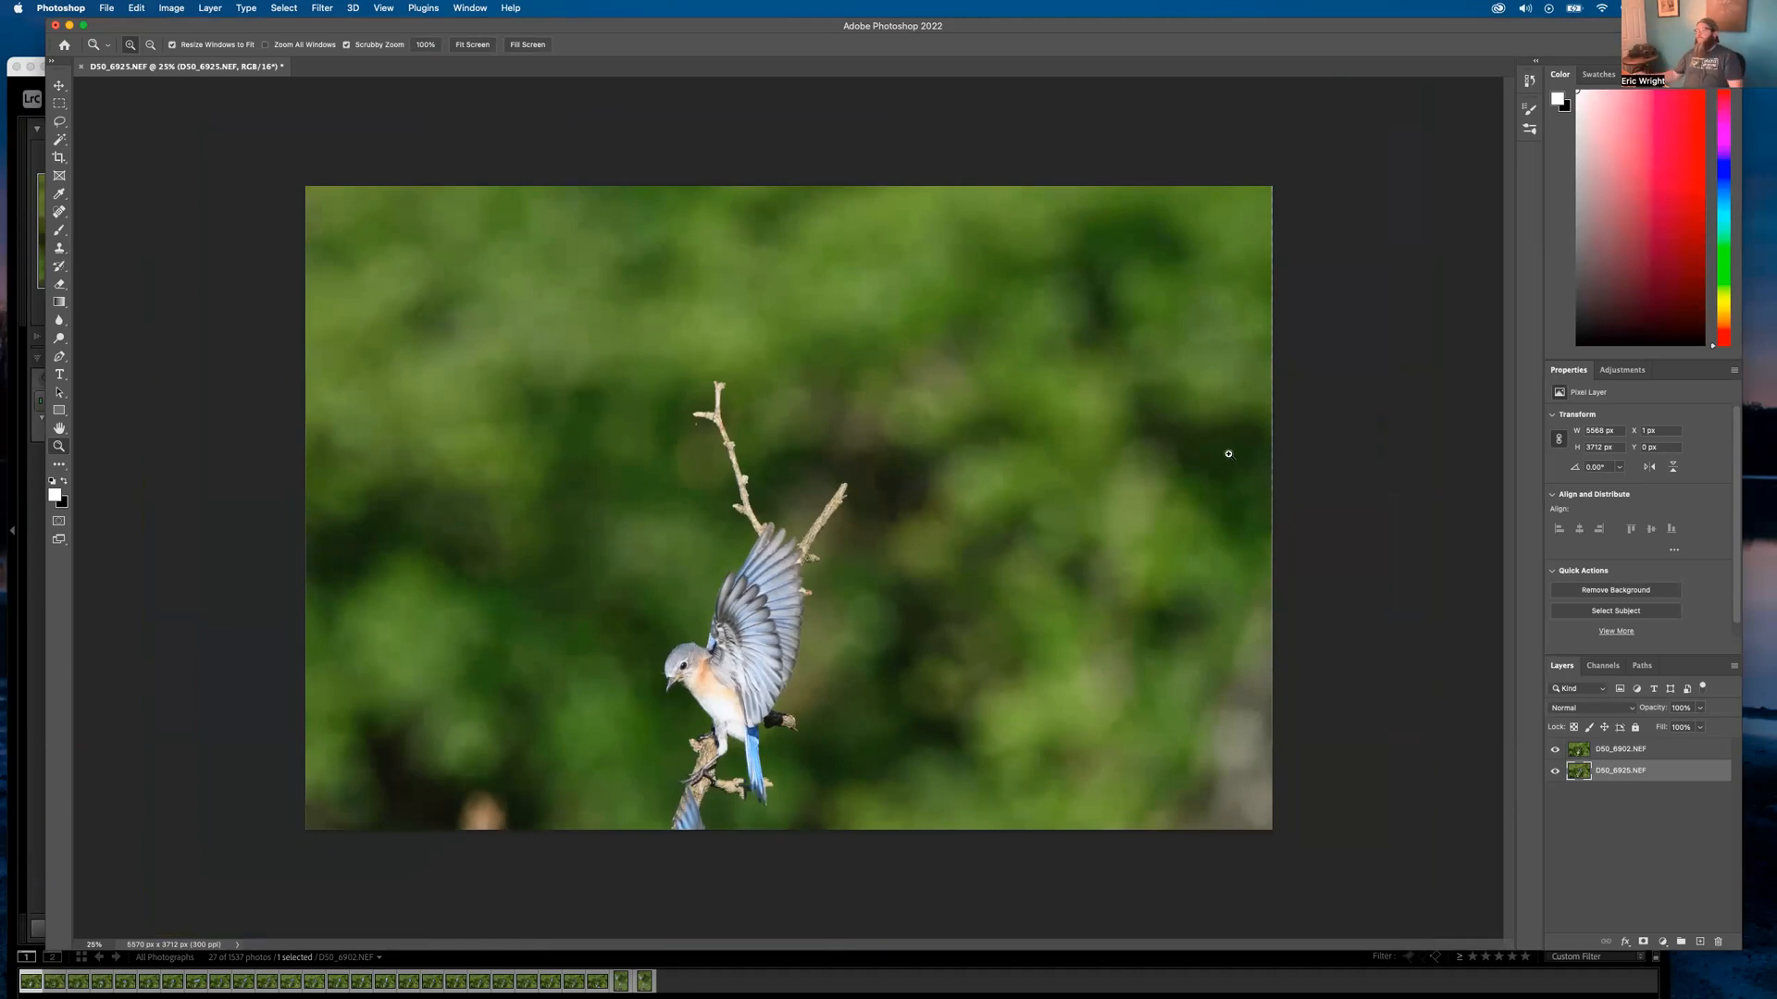
left_click_drag(1620, 770, 1619, 748)
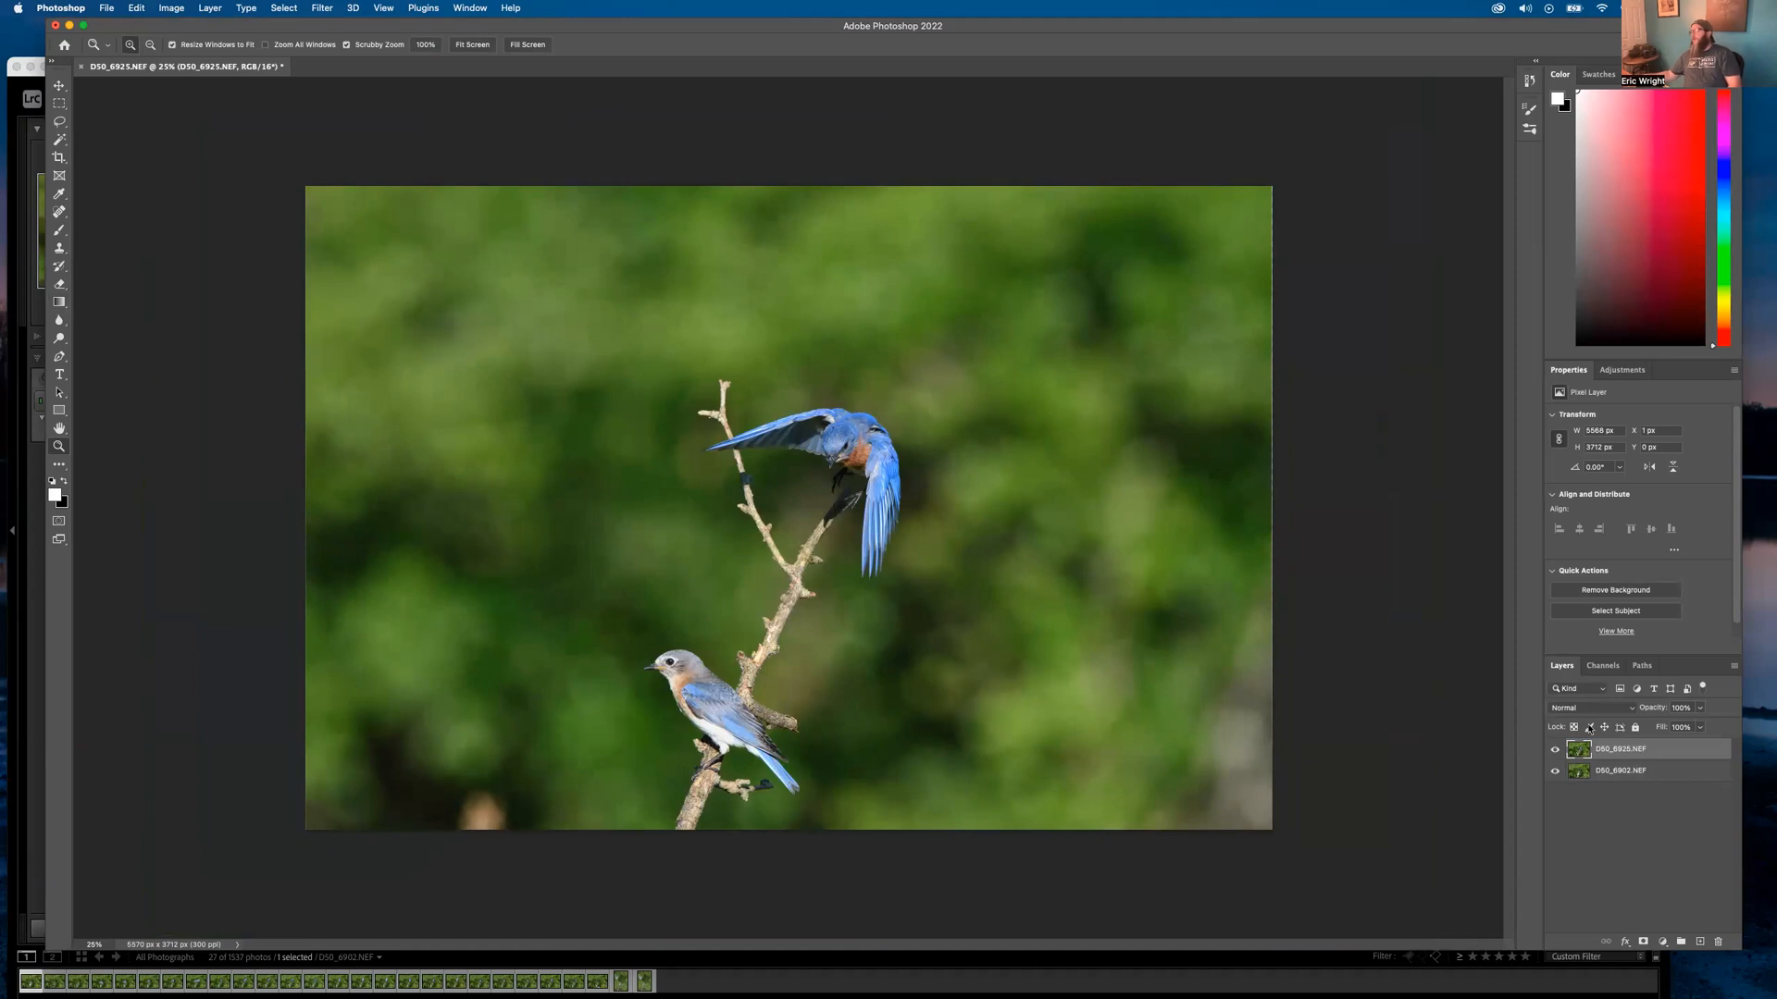
Give D50_6925.NEF a white reveal-all layer mask and ready the Brush tool's preset picker
left_click(1644, 942)
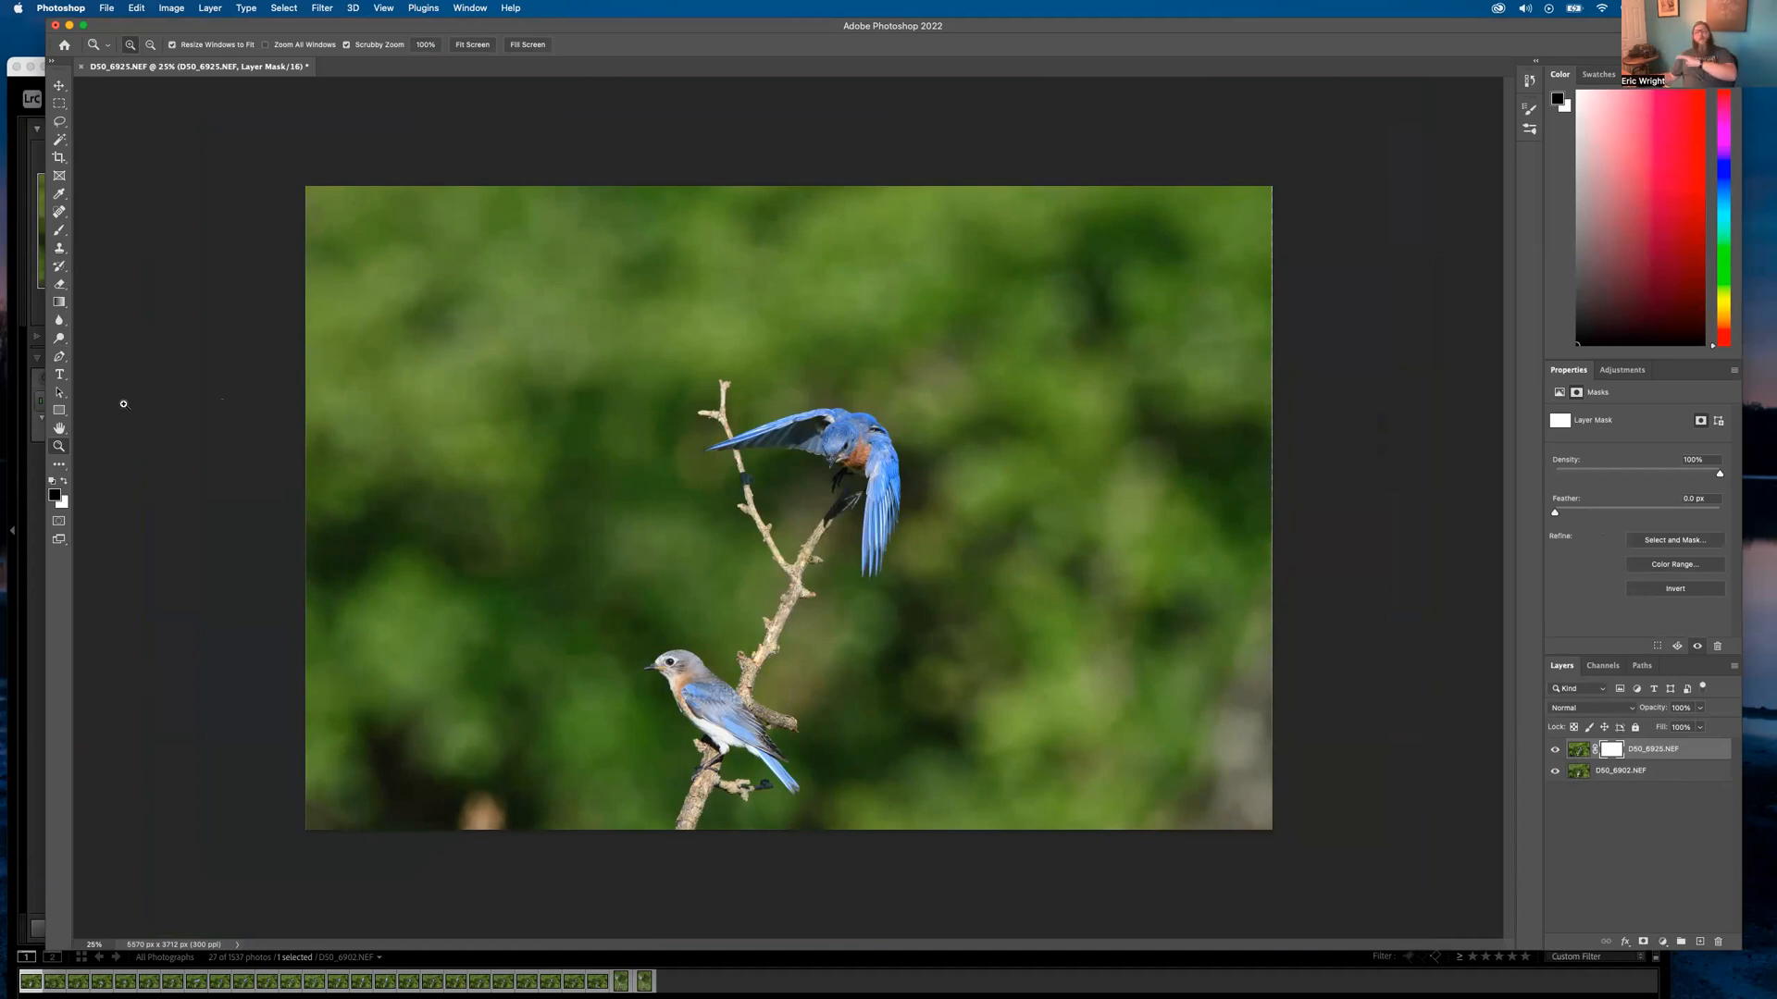
left_click(59, 232)
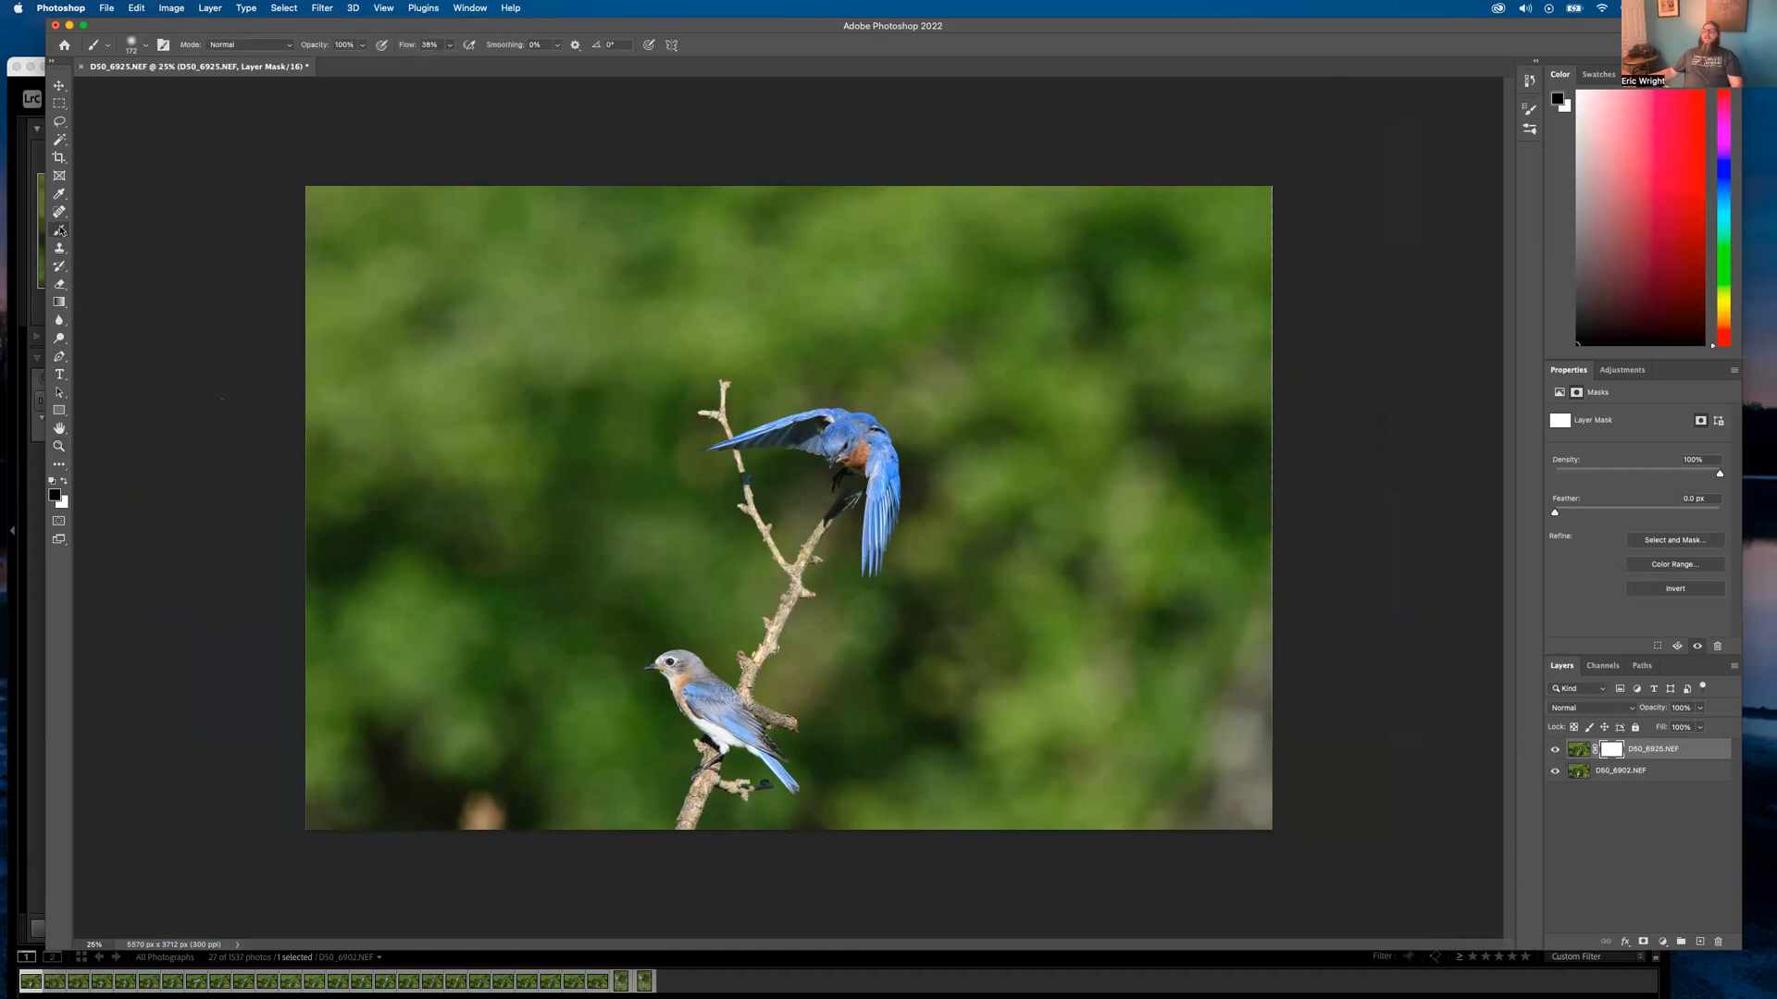
left_click(145, 46)
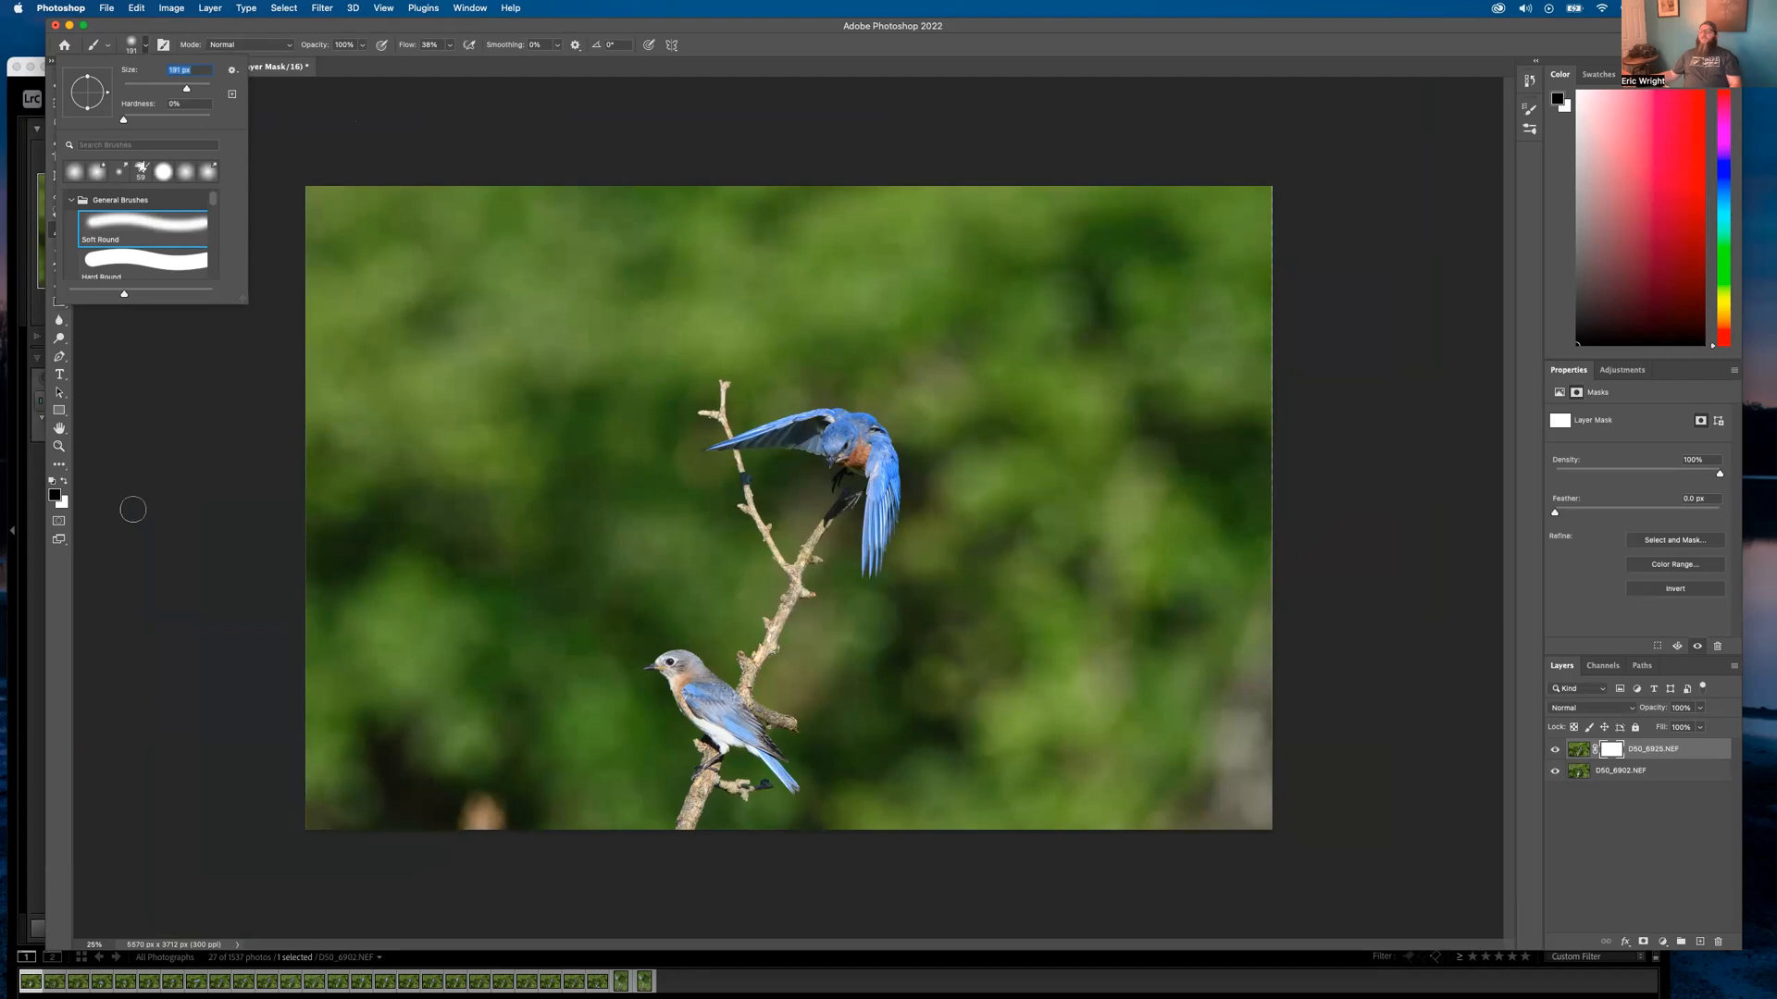
Paint the mask over the spread-wing bird, then view the original photo full-size in Lightroom for comparison
left_click(137, 541)
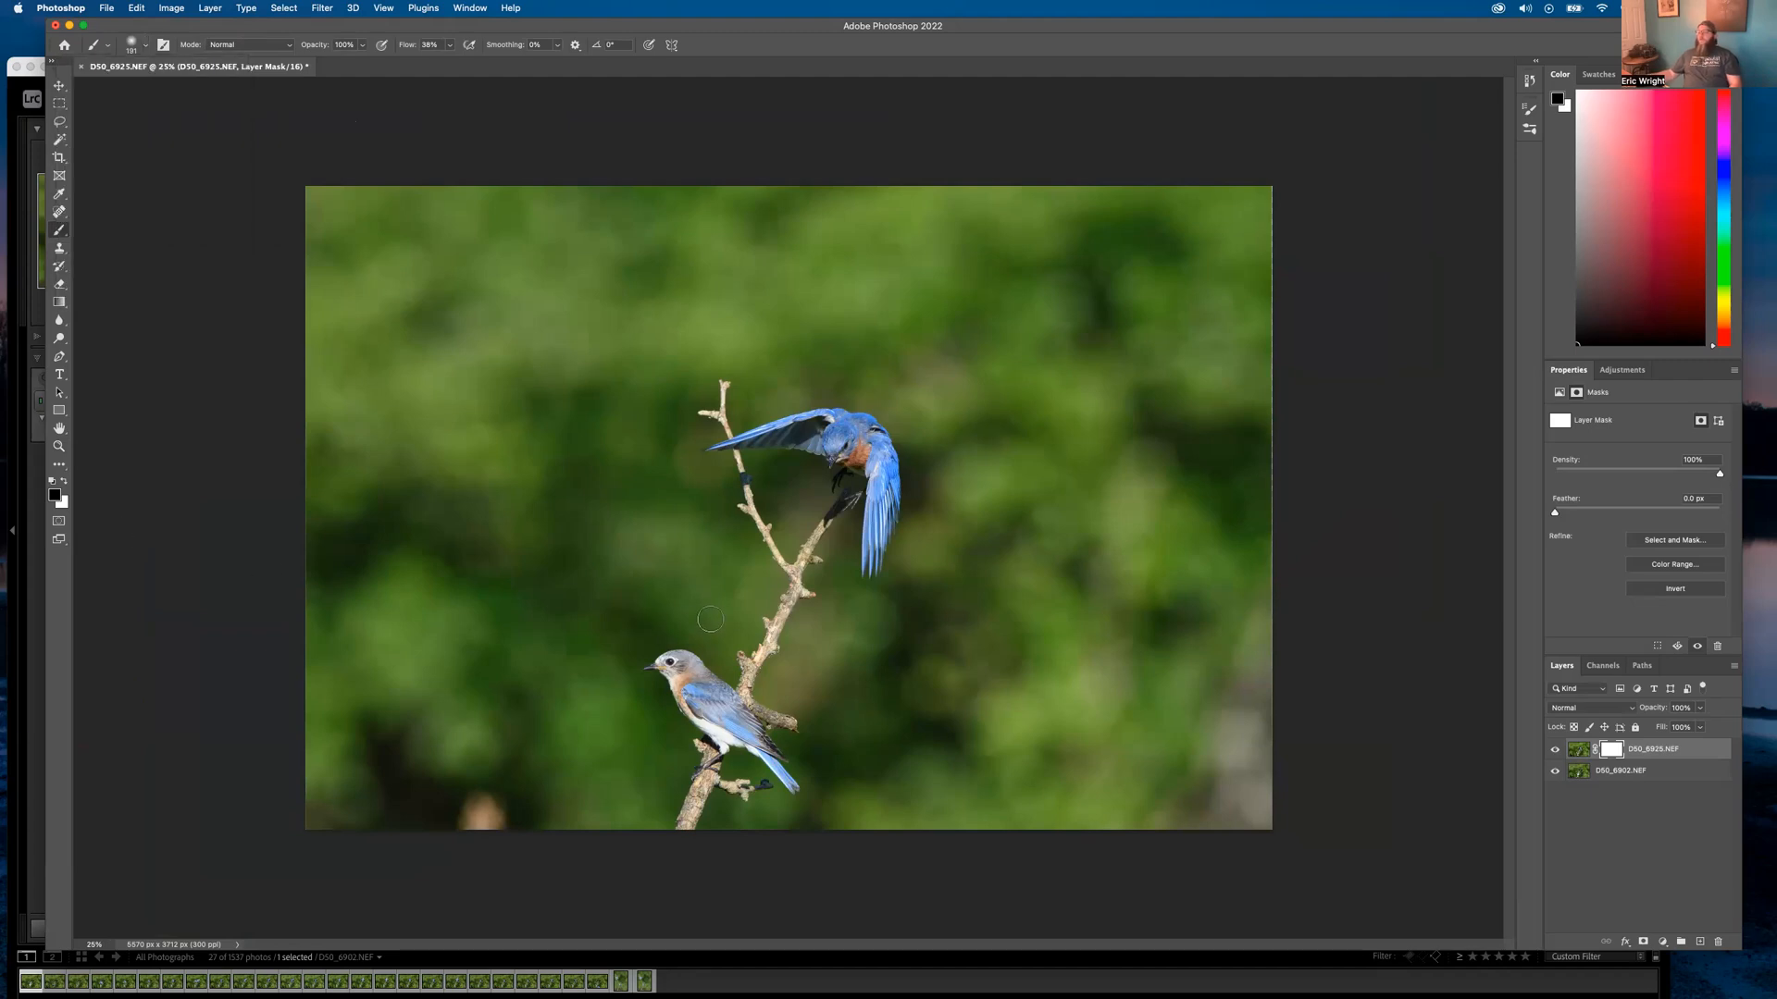
mouse_move(726, 618)
left_mouse_down()
mouse_move(740, 633)
mouse_move(733, 594)
mouse_move(777, 521)
mouse_move(792, 563)
mouse_move(772, 620)
mouse_move(803, 631)
mouse_move(768, 659)
mouse_move(696, 642)
mouse_move(694, 666)
mouse_move(639, 676)
mouse_move(801, 716)
mouse_move(736, 723)
mouse_move(772, 764)
left_mouse_up()
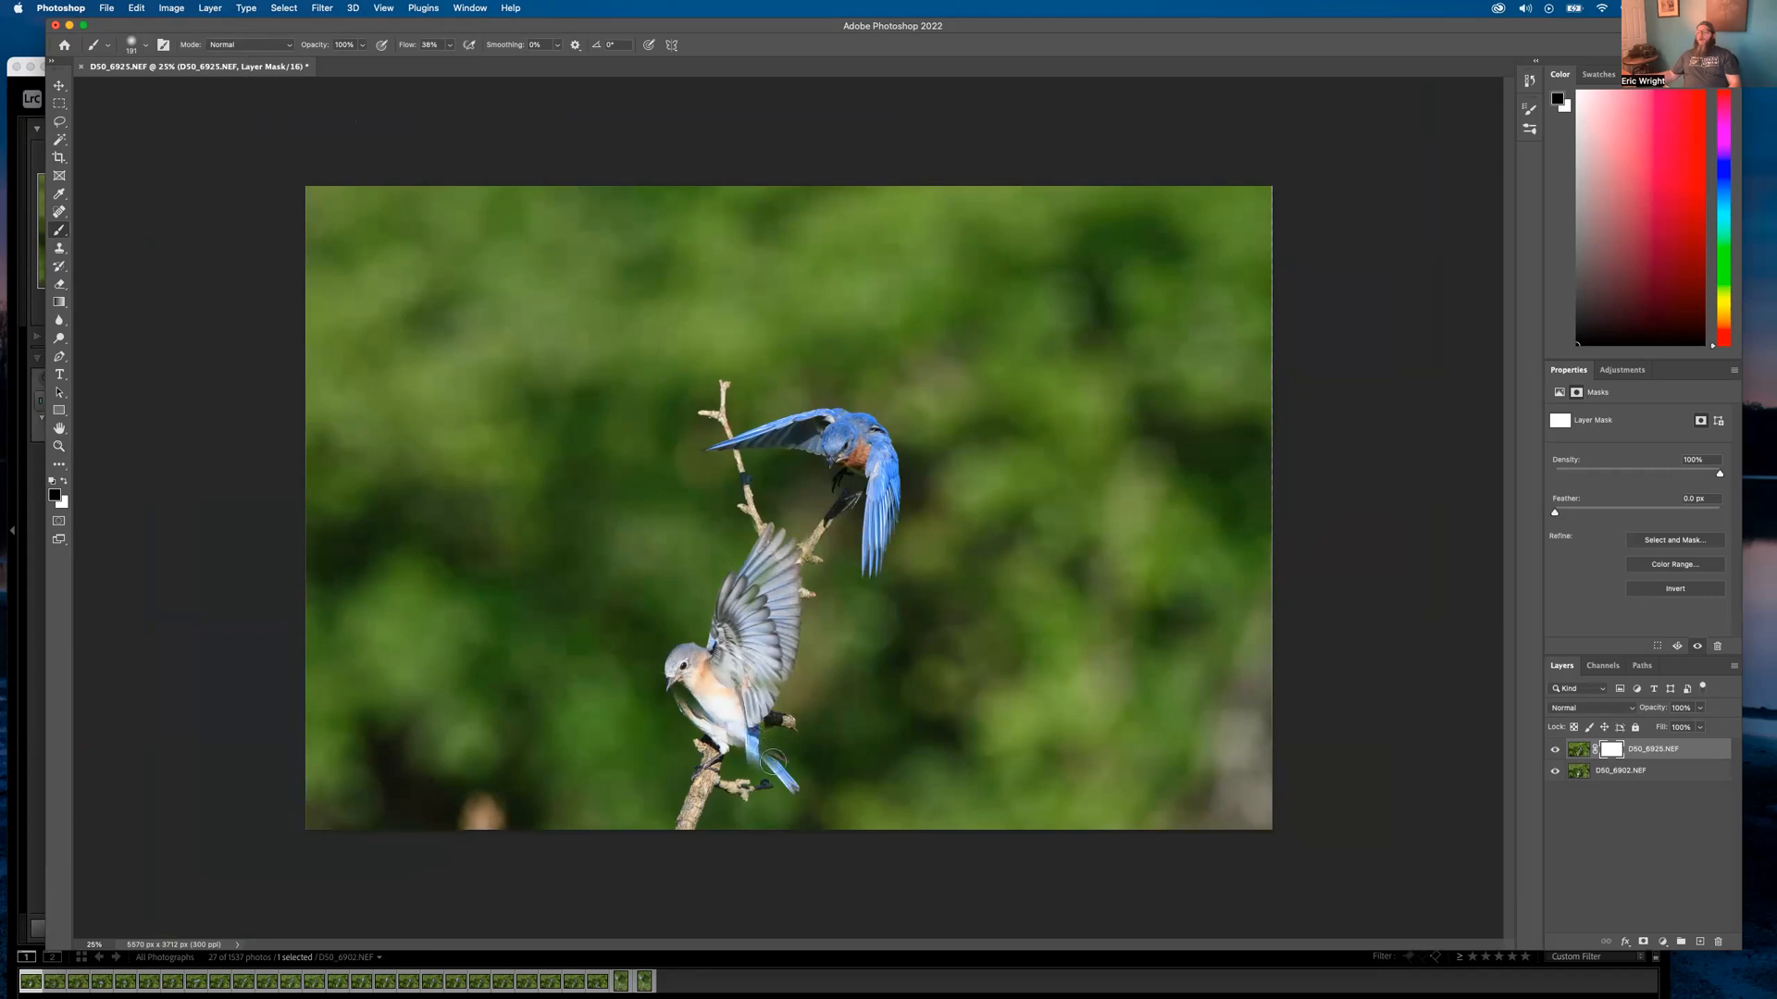
left_click(14, 90)
key("e")
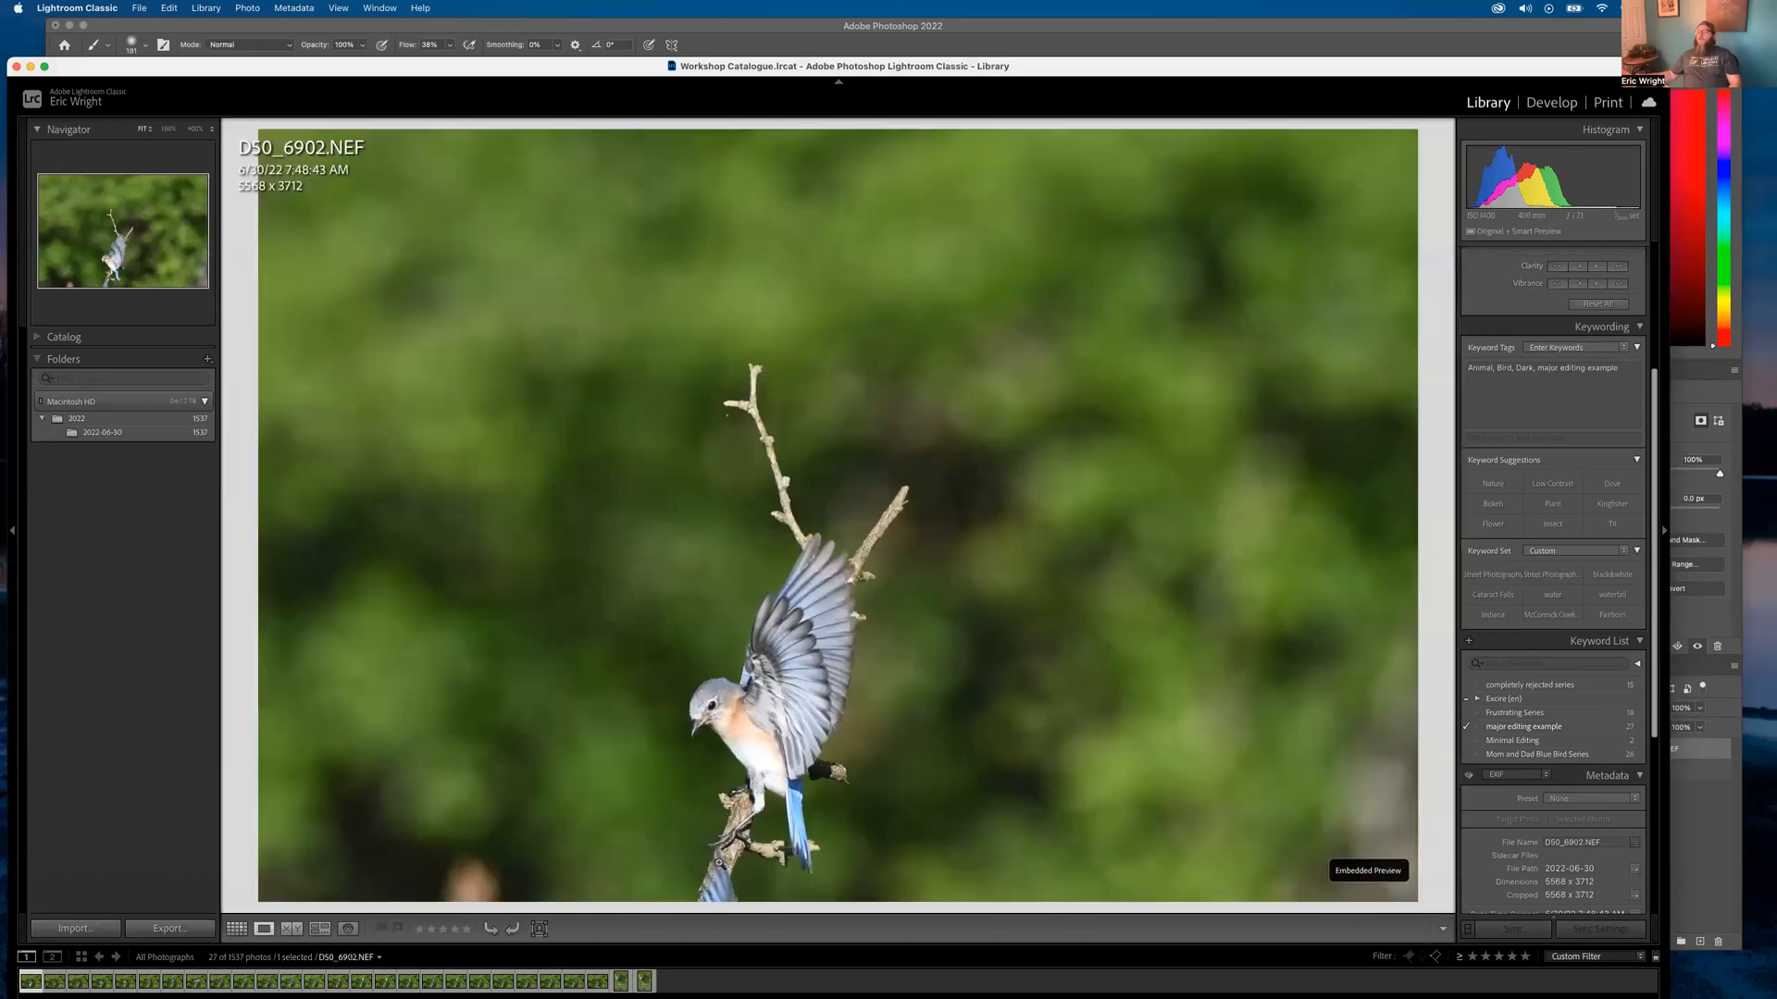
Paint the mask to reveal the perched bird's straight blue tail and remove the stray feather fragment
left_click(760, 27)
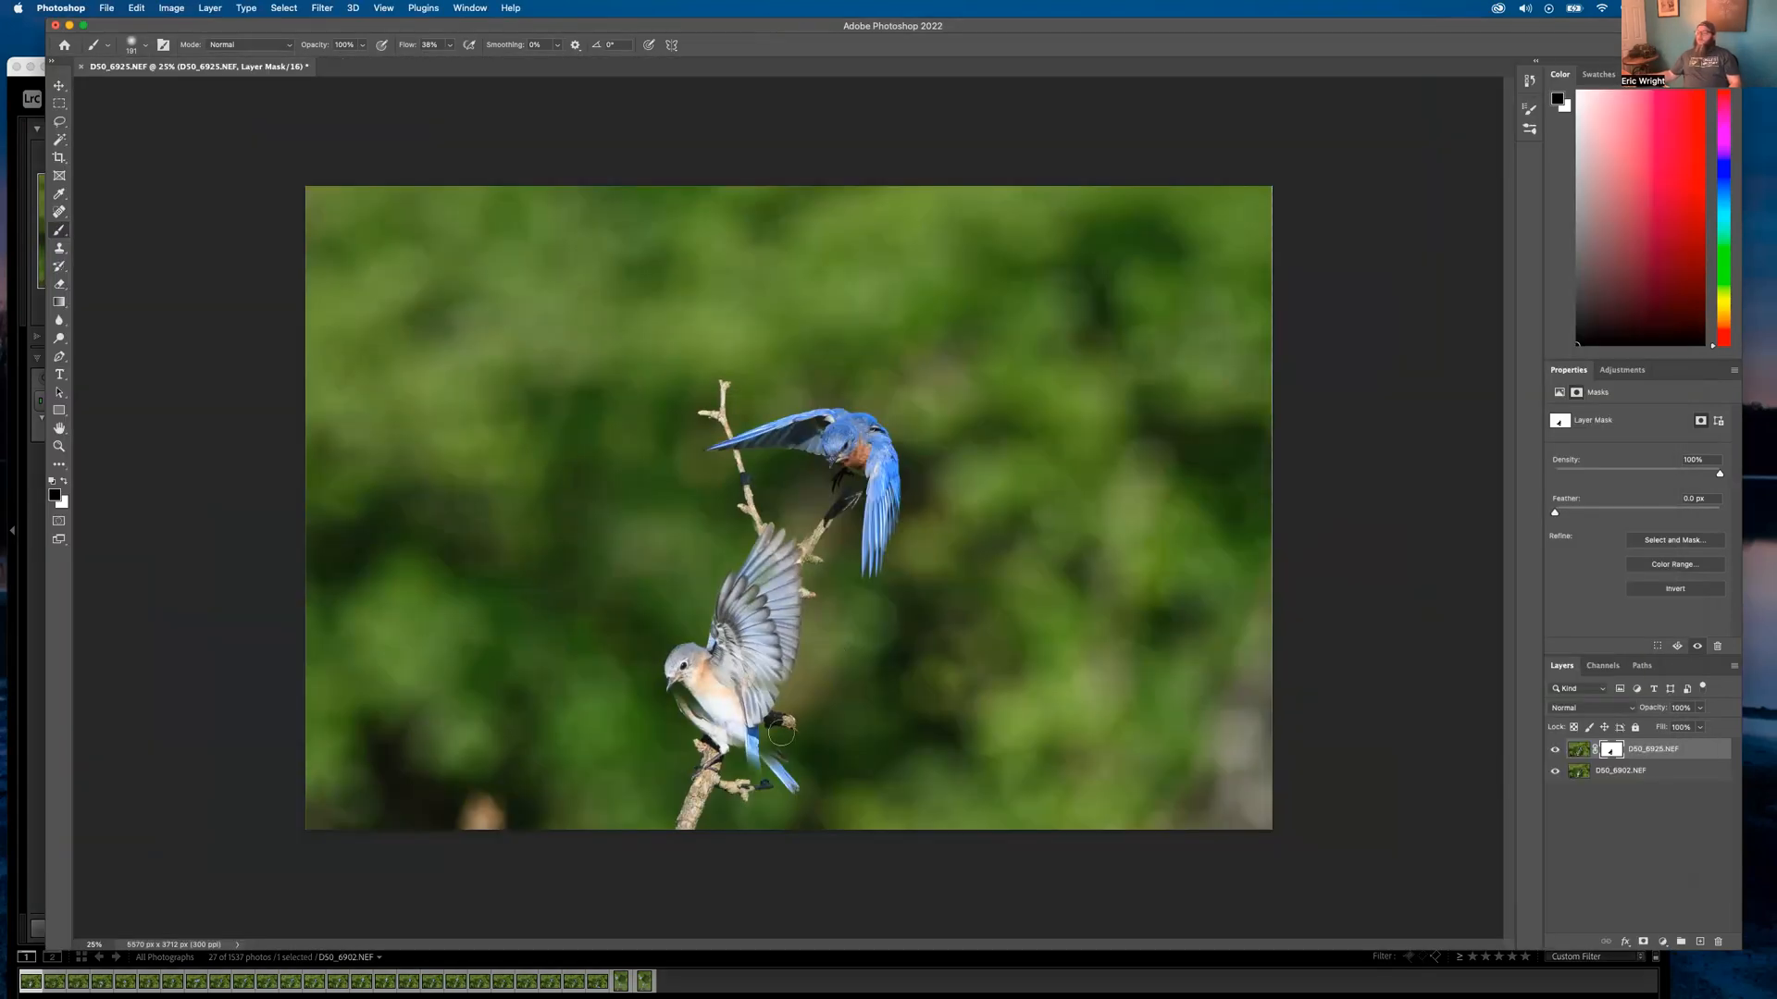
mouse_move(765, 759)
left_mouse_down()
mouse_move(762, 794)
mouse_move(755, 767)
left_mouse_up()
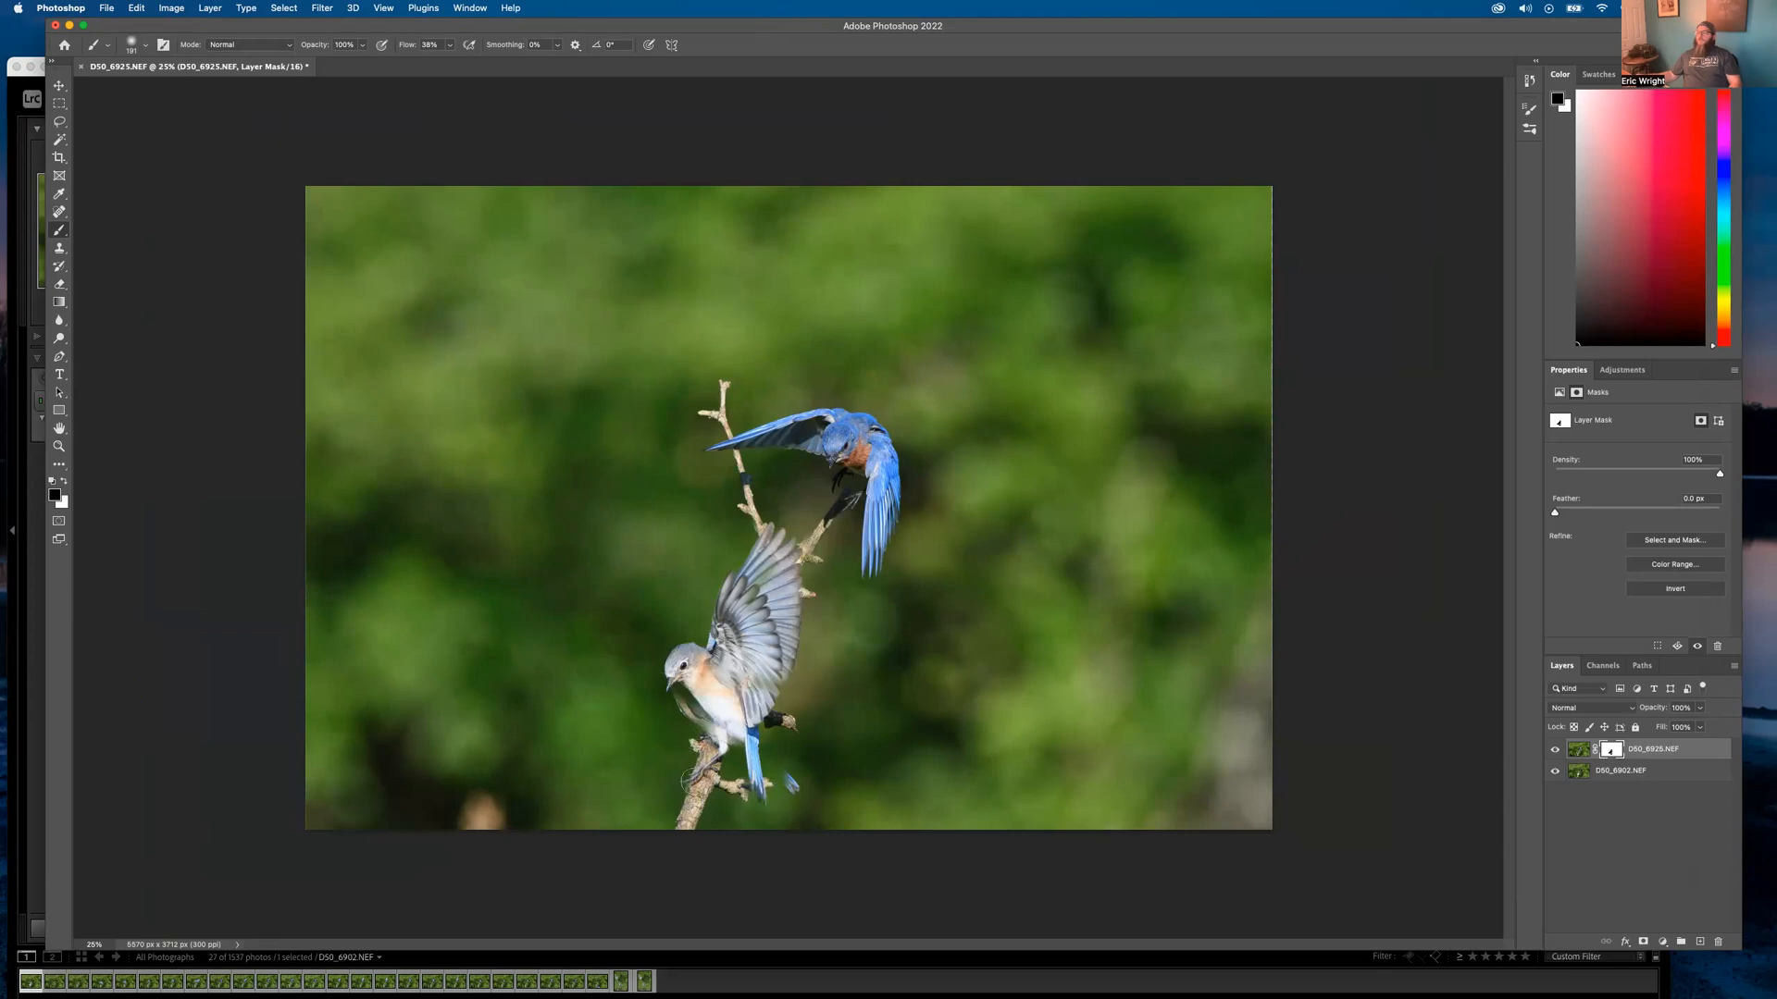
mouse_move(788, 778)
left_mouse_down()
mouse_move(805, 796)
mouse_move(780, 767)
mouse_move(816, 758)
left_mouse_up()
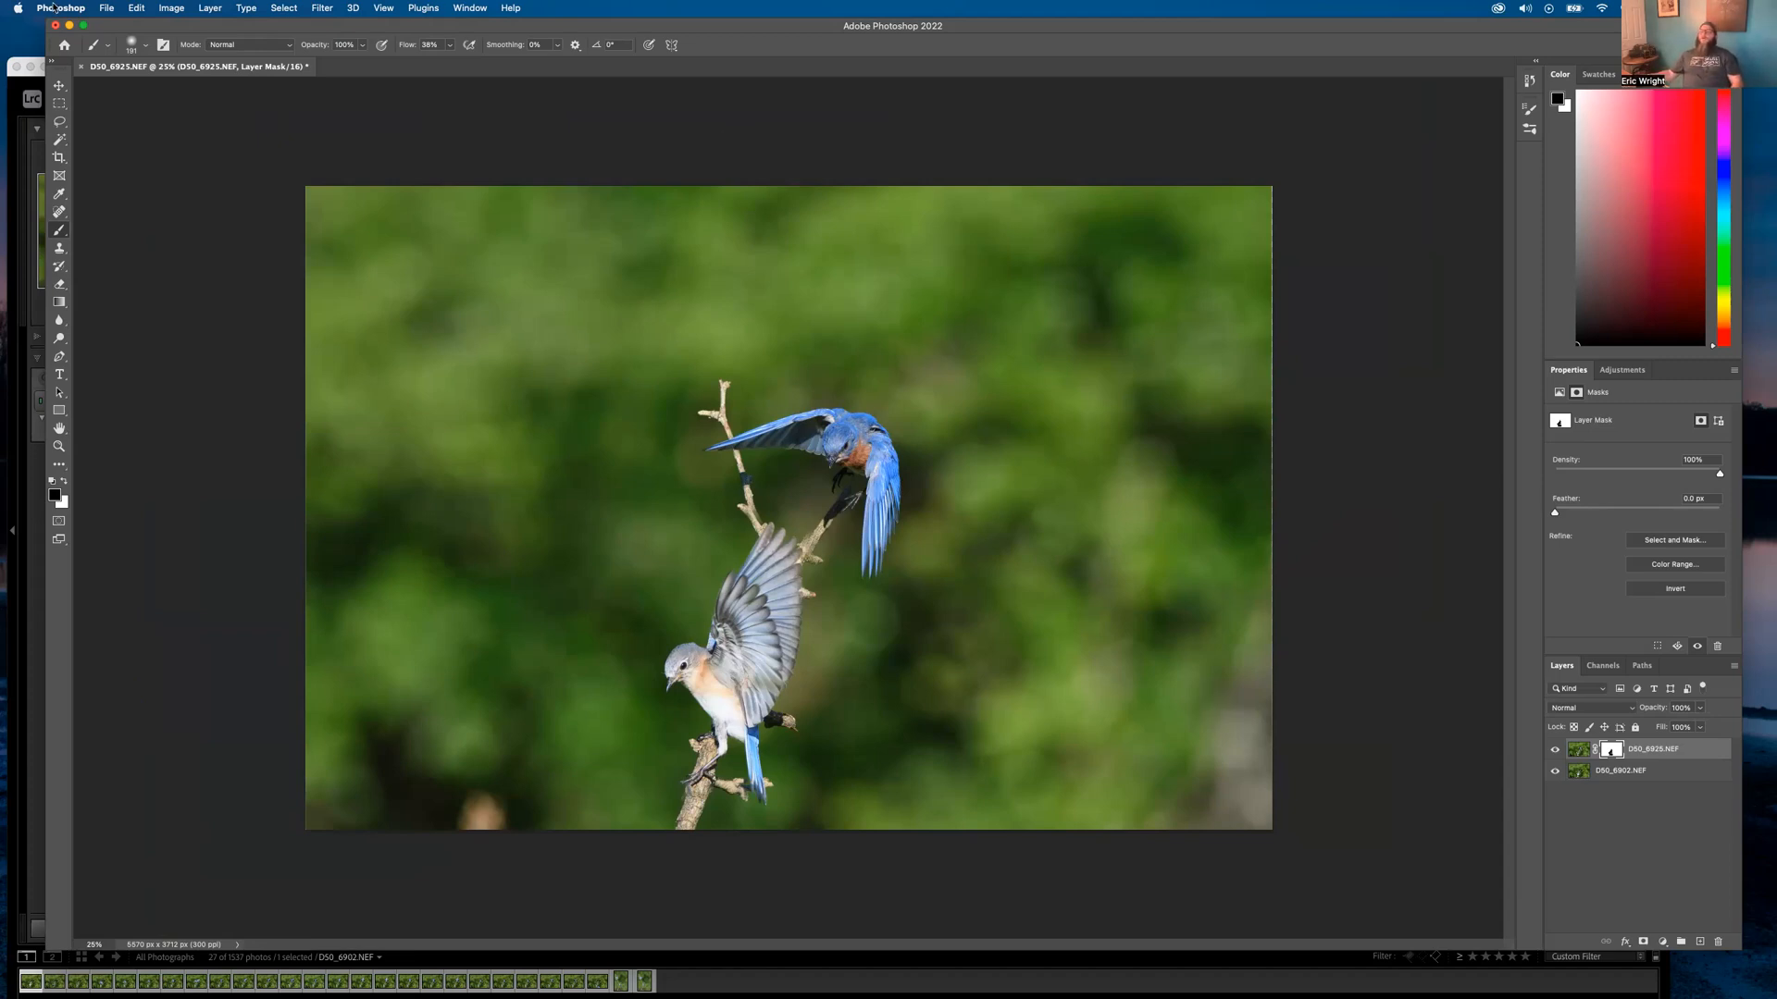
Save the composite back as D50_6902-Edit.tif and return to the Lightroom Classic Library
left_click(108, 8)
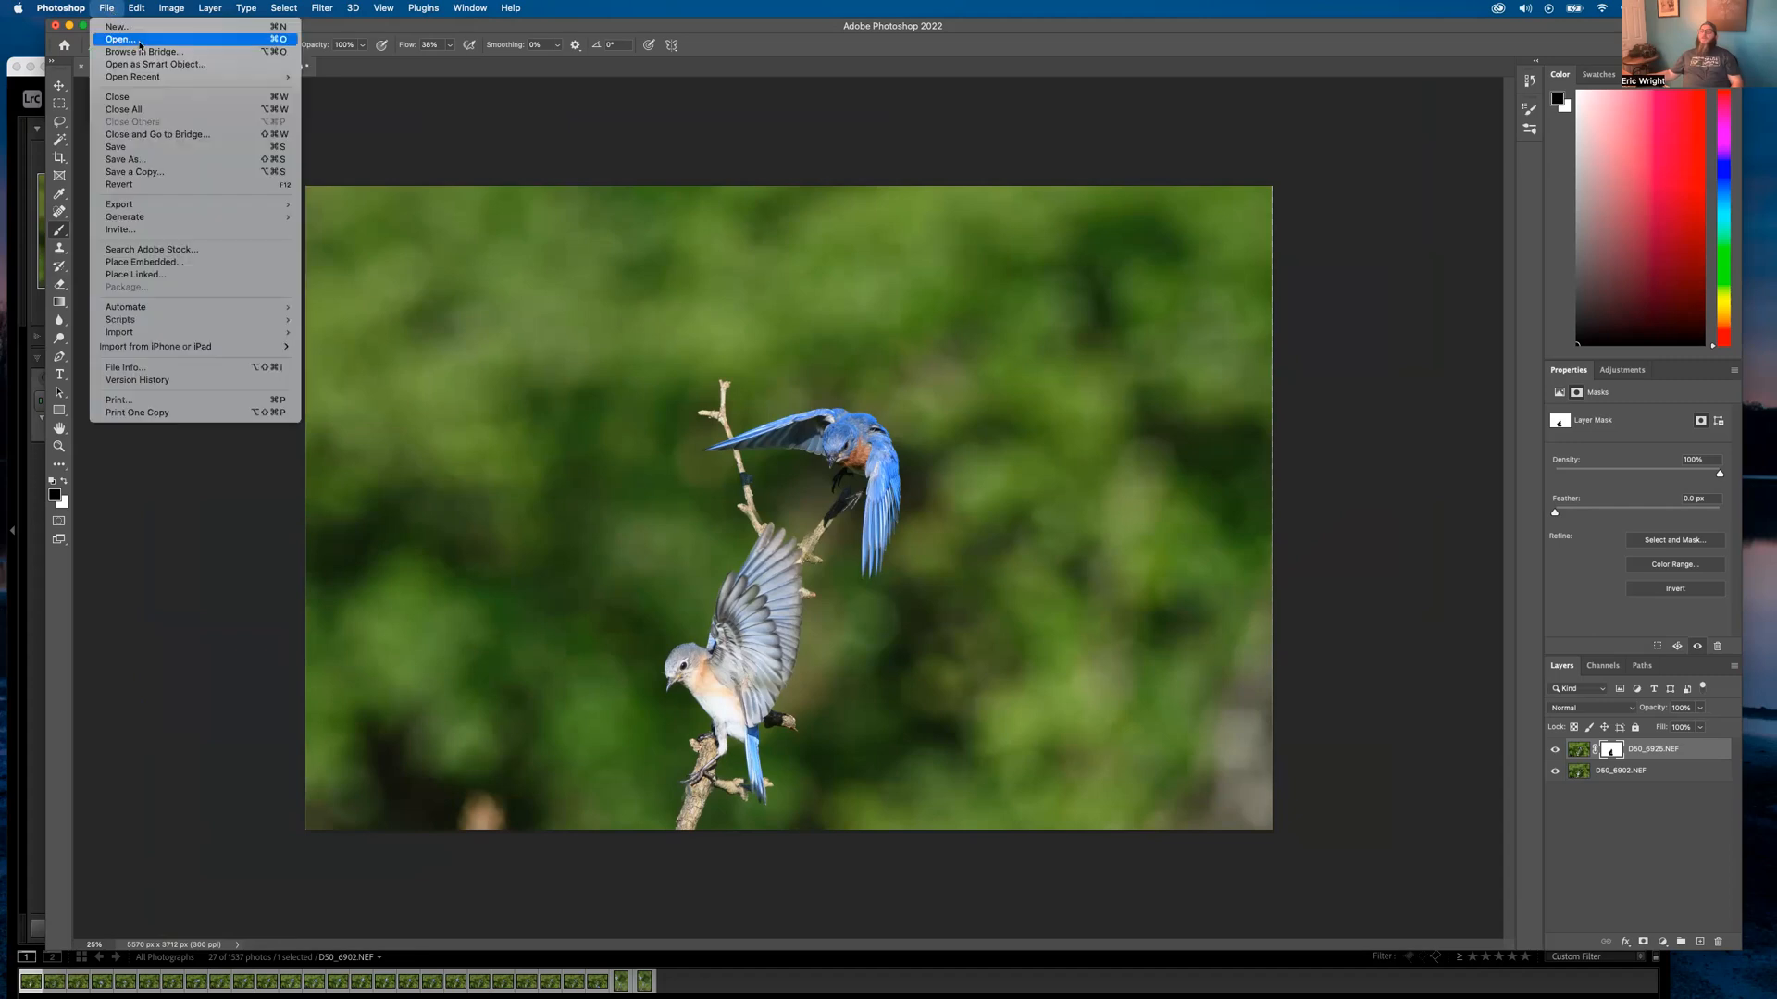
left_click(127, 147)
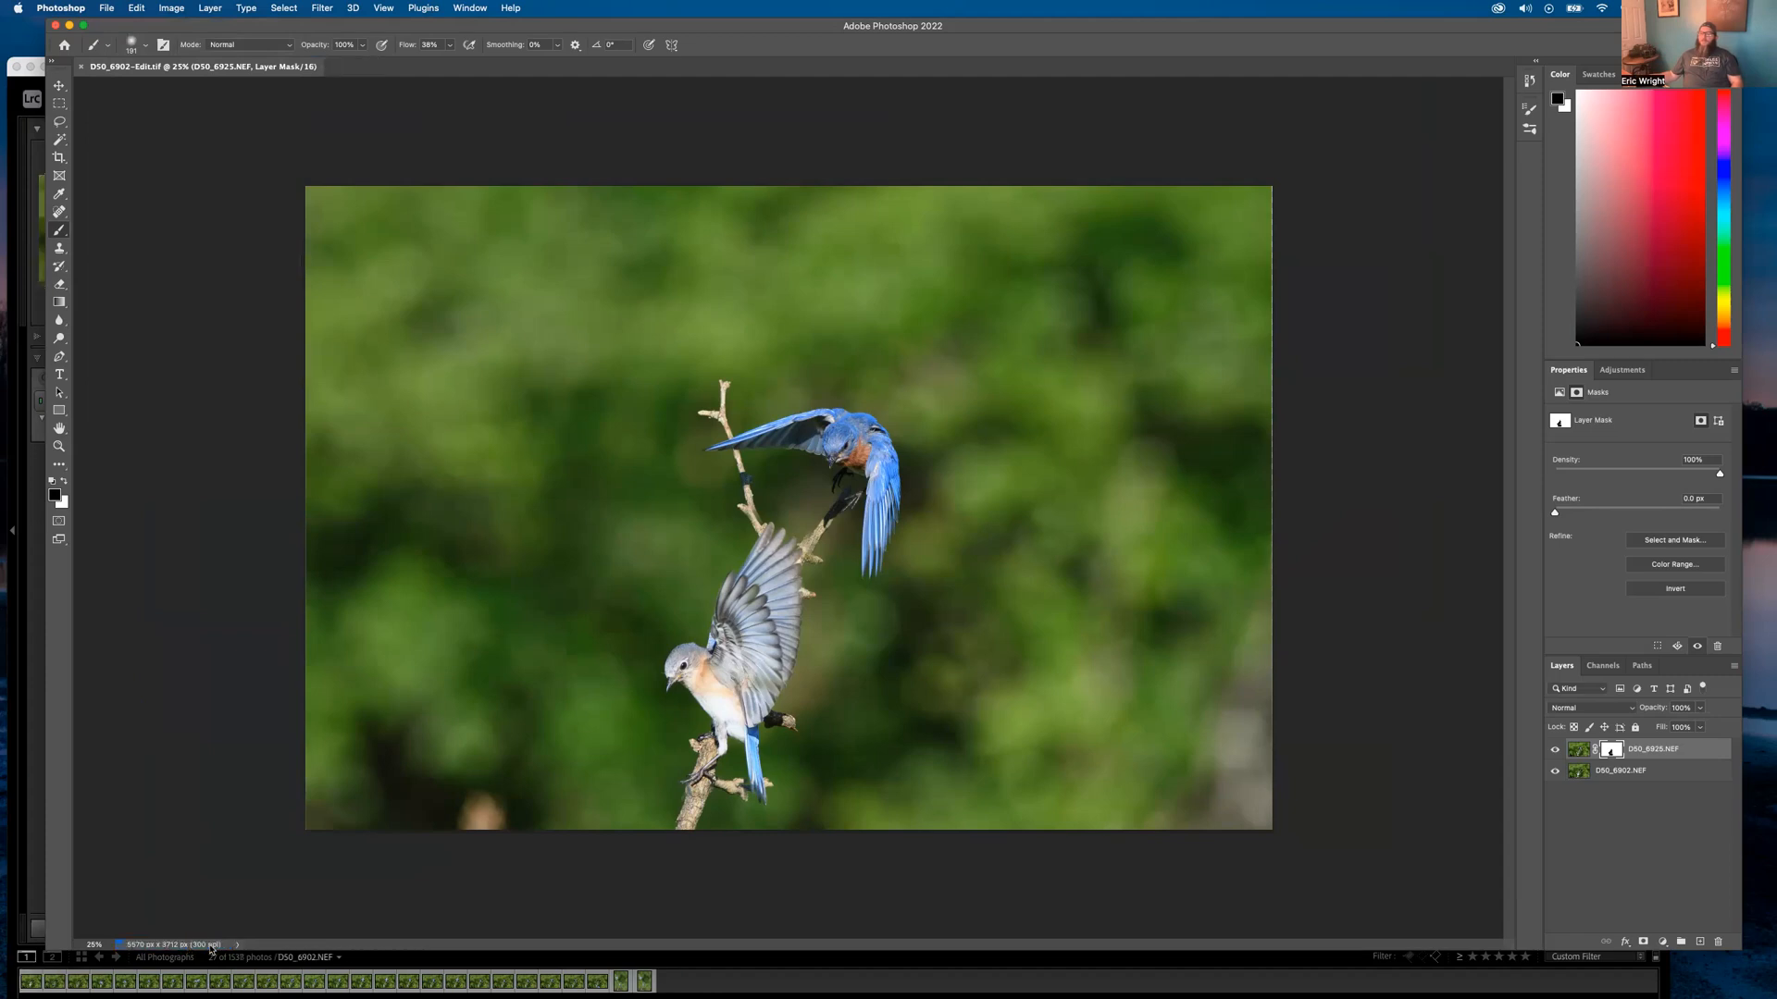
left_click(31, 95)
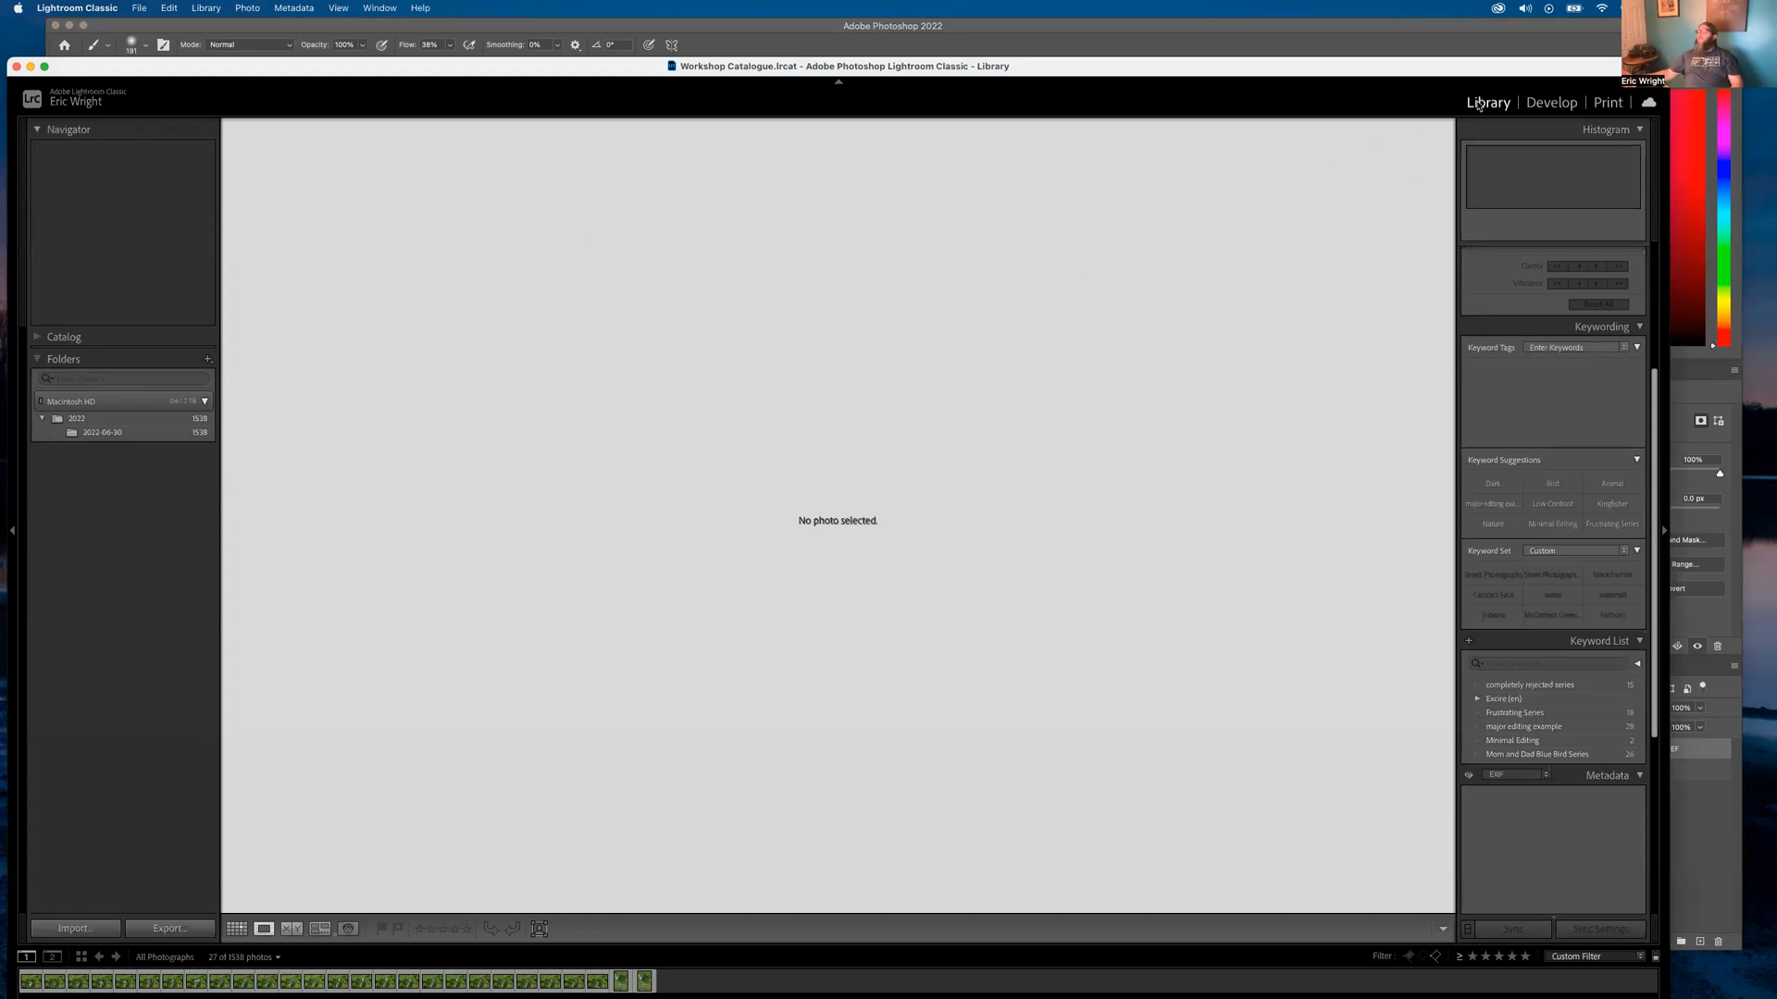
Show the Library as a Grid and set the Library Filter to None to display all photos
key("g")
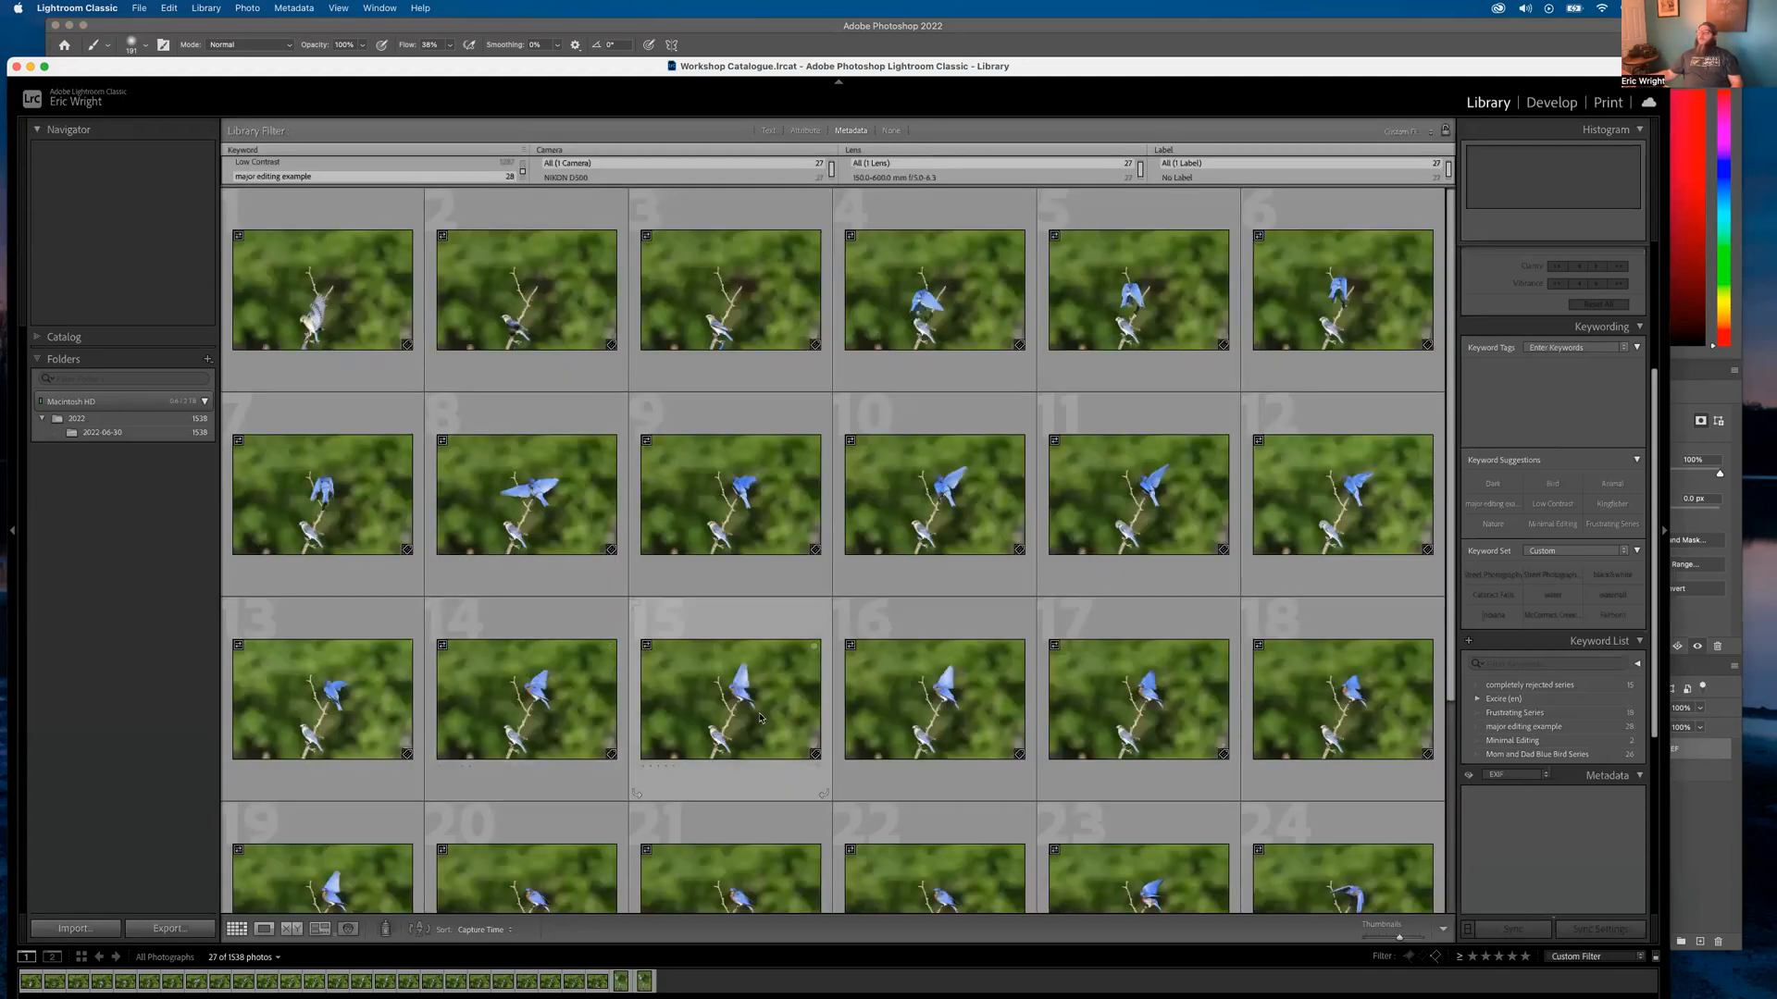
scroll(760, 718, "down", 4)
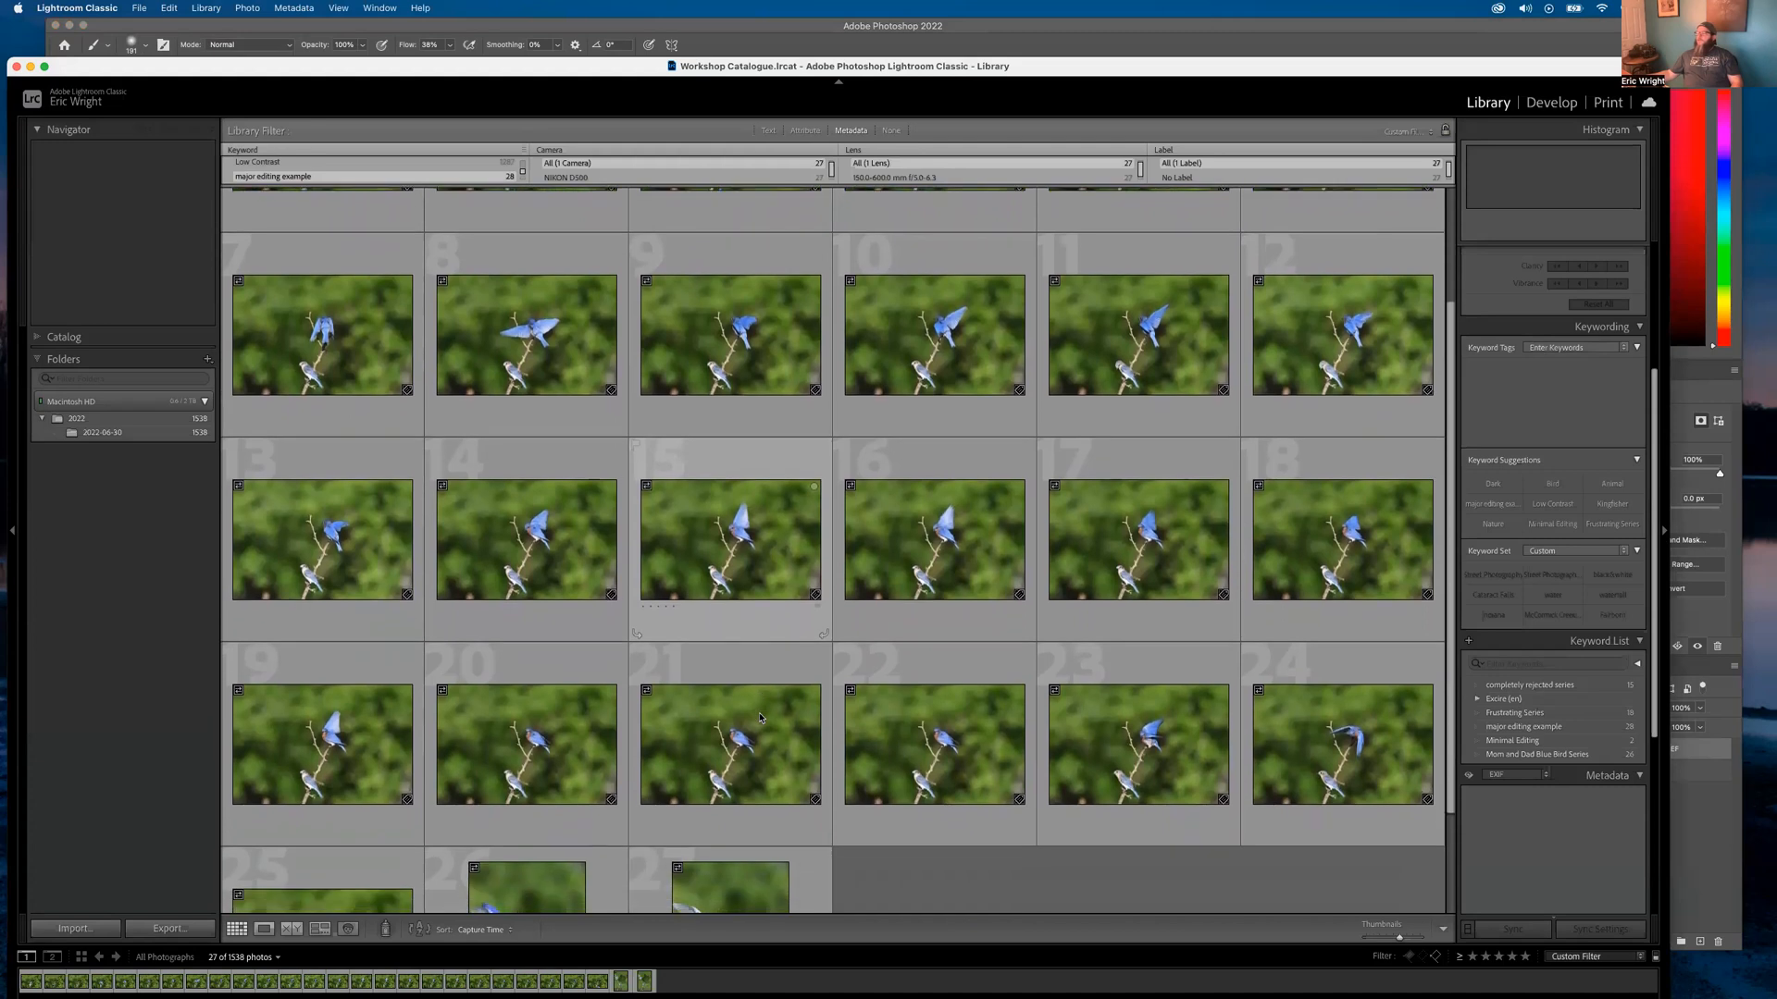
scroll(759, 717, "down", 3)
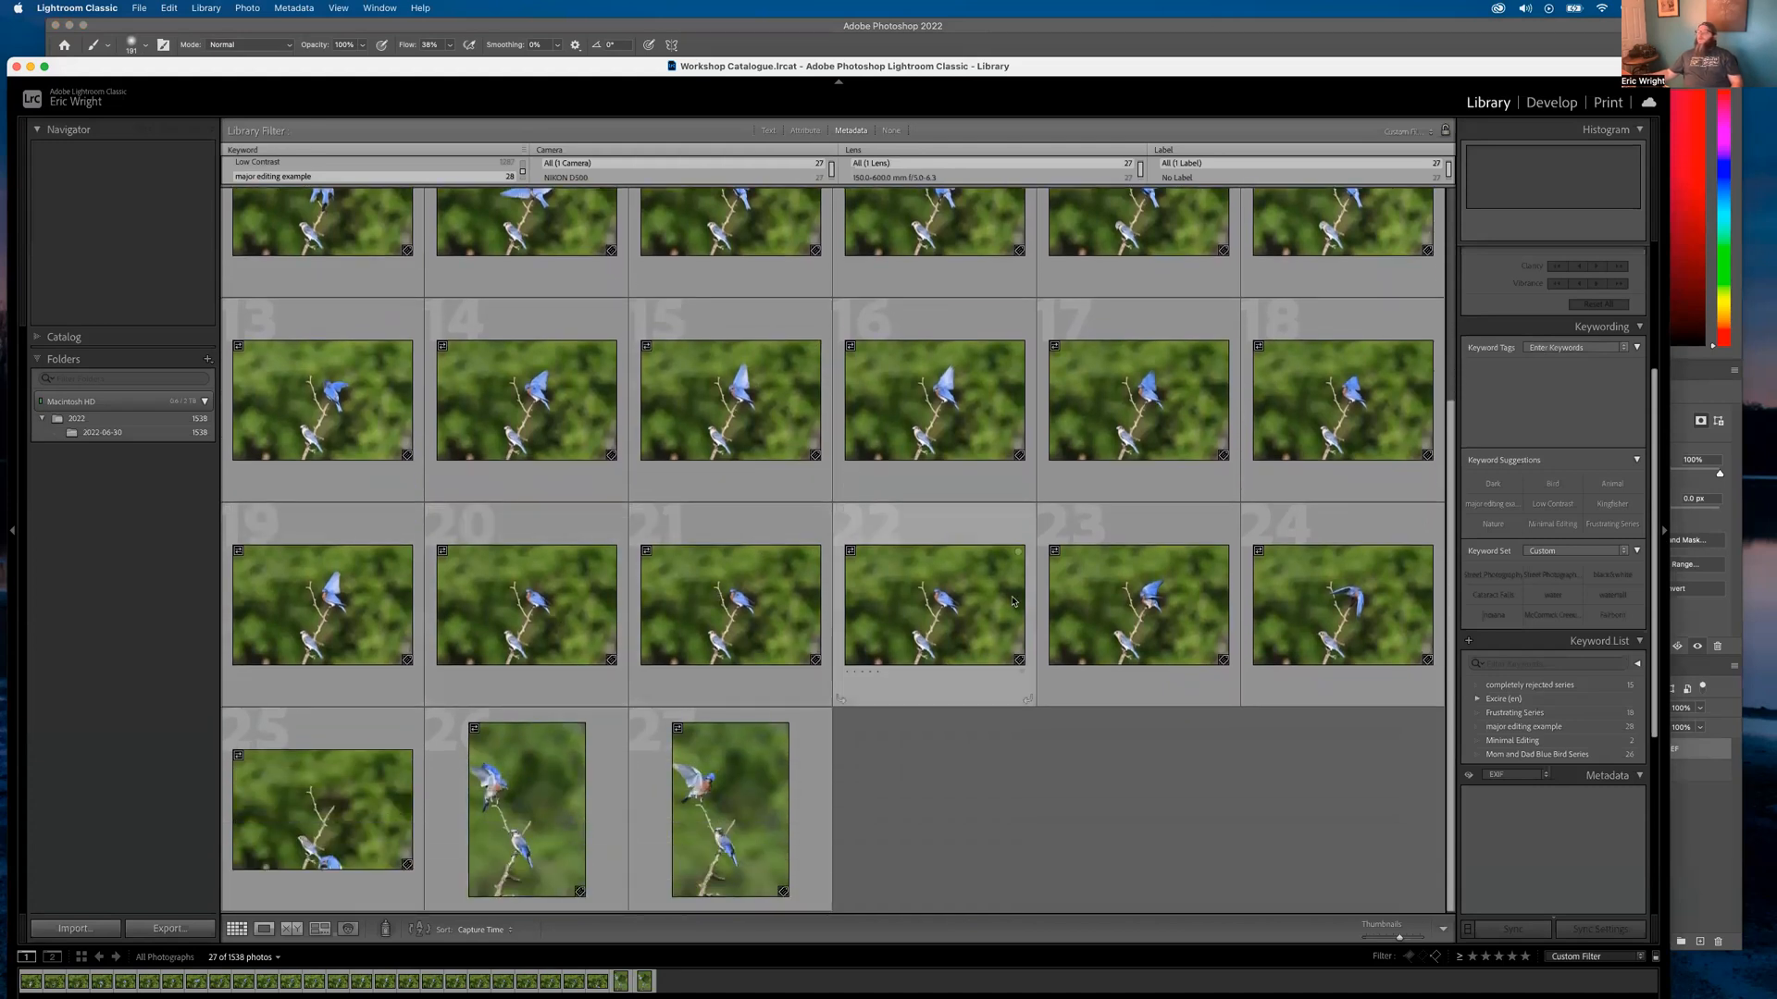
scroll(690, 544, "up", 6)
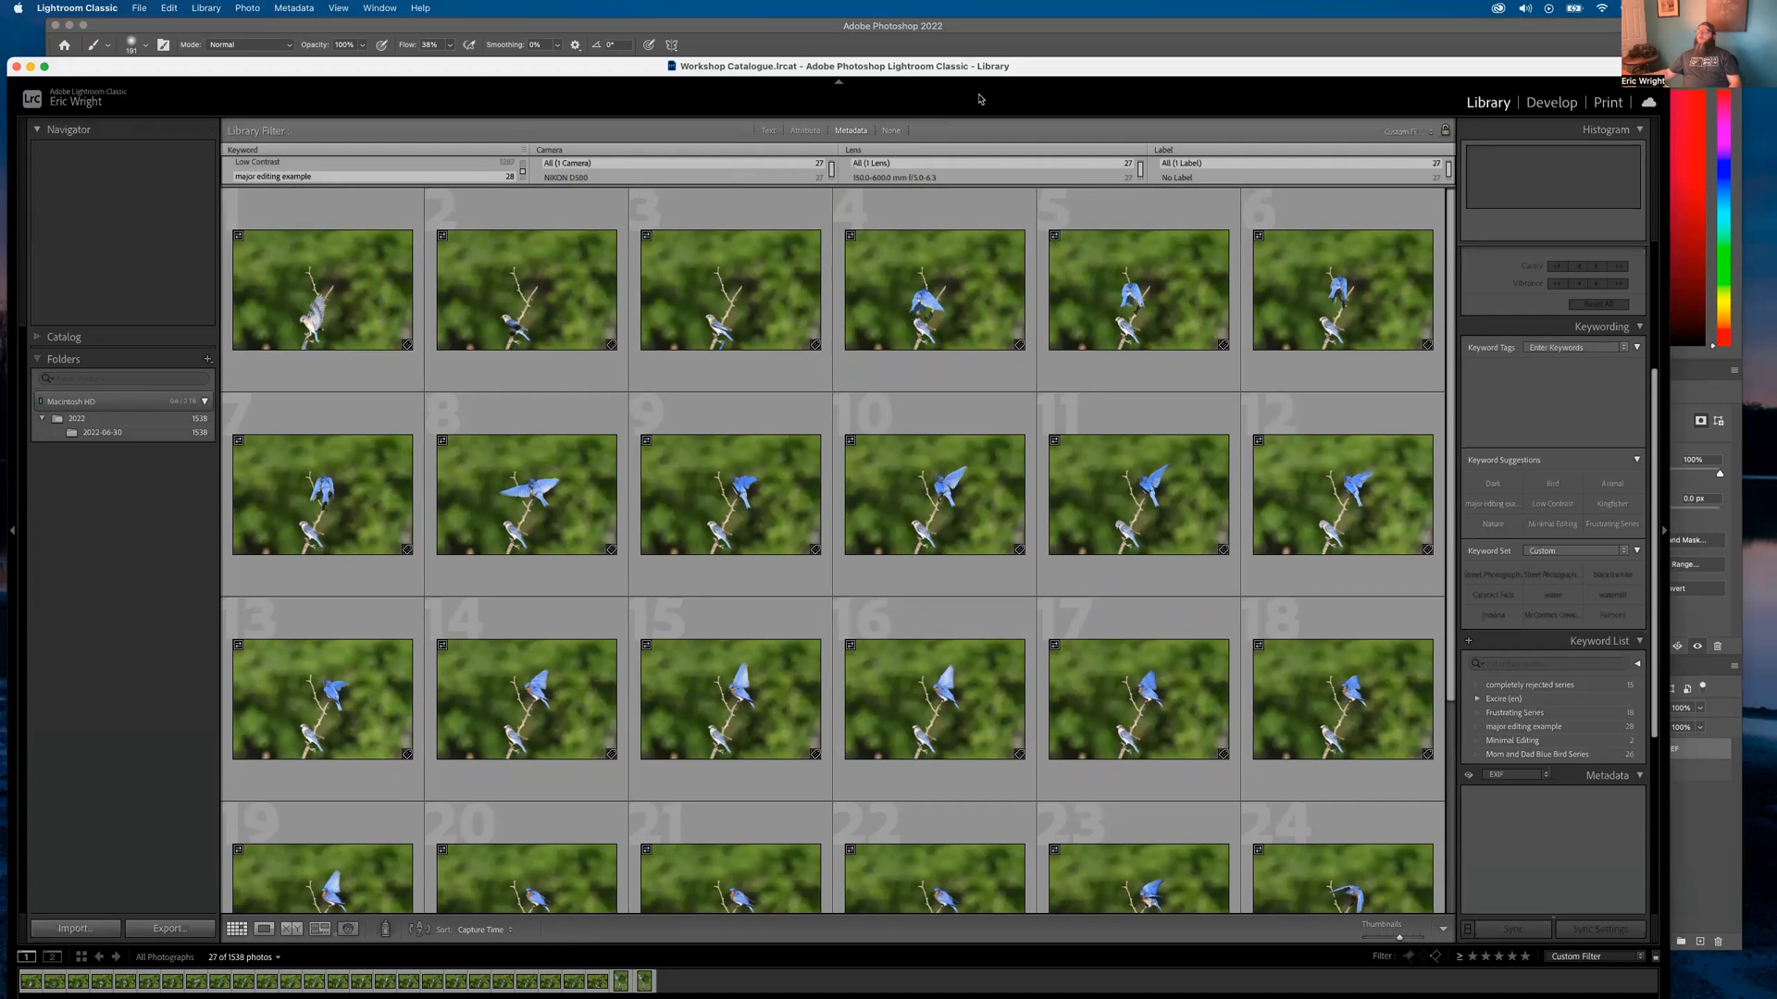
left_click(341, 289)
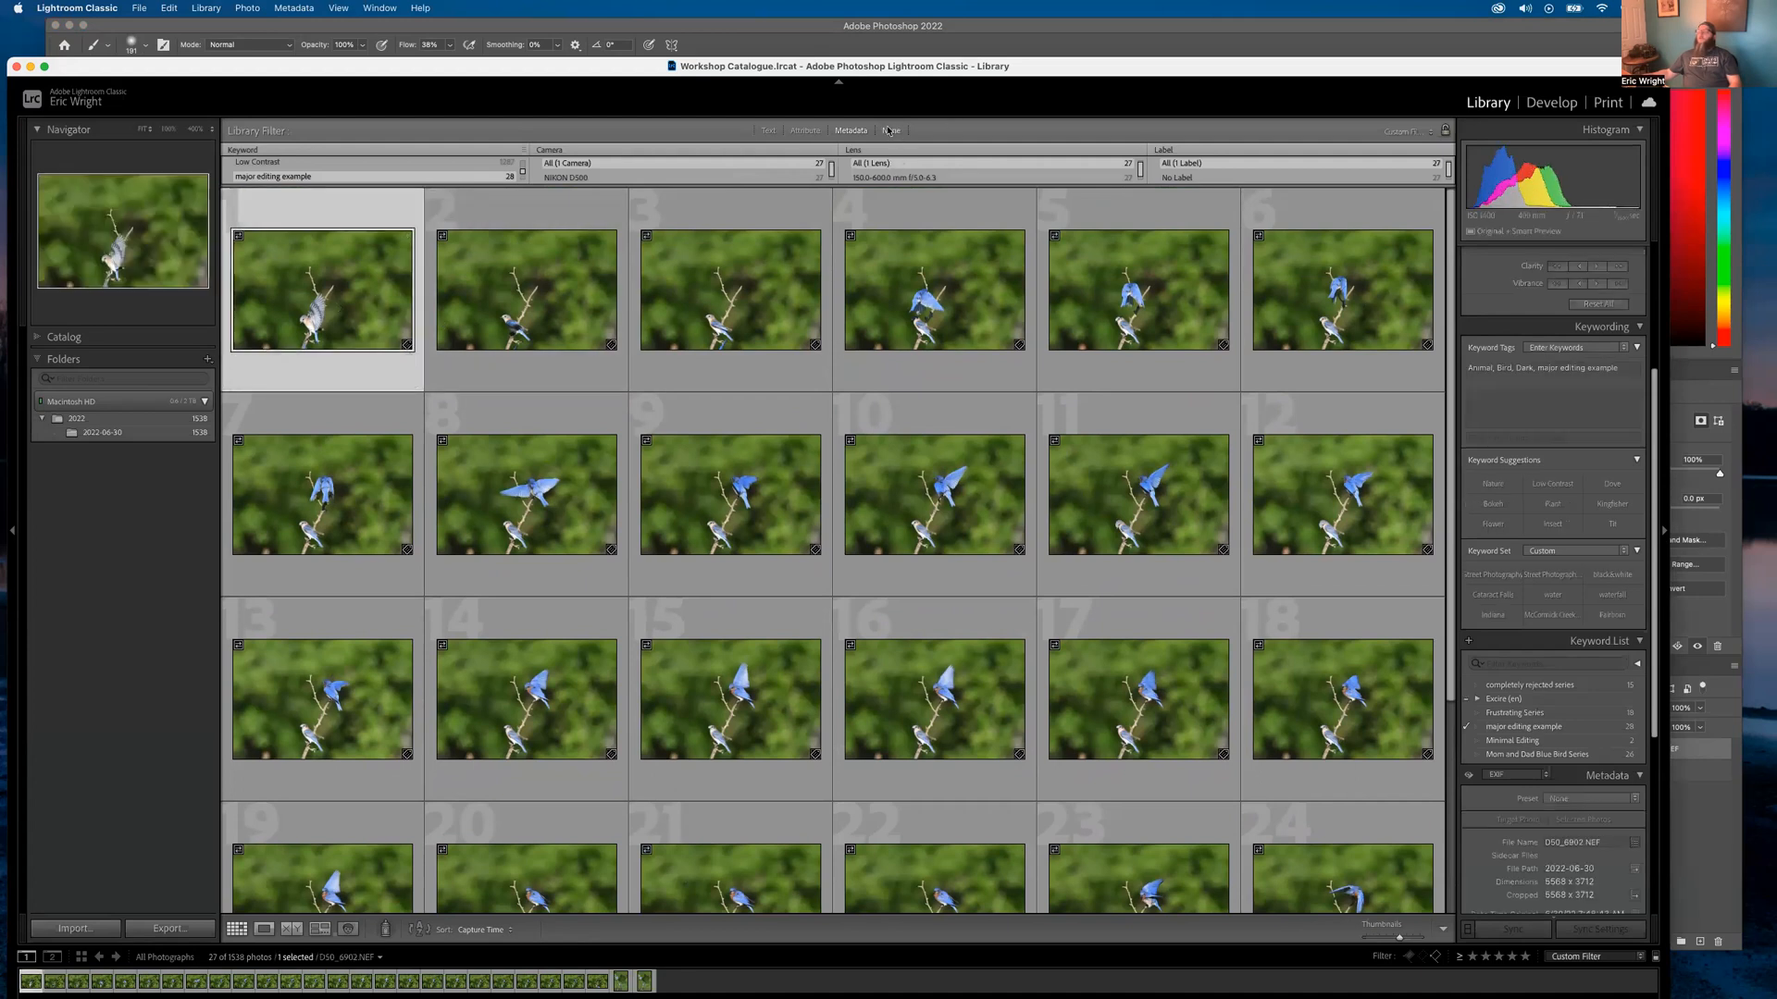
left_click(890, 131)
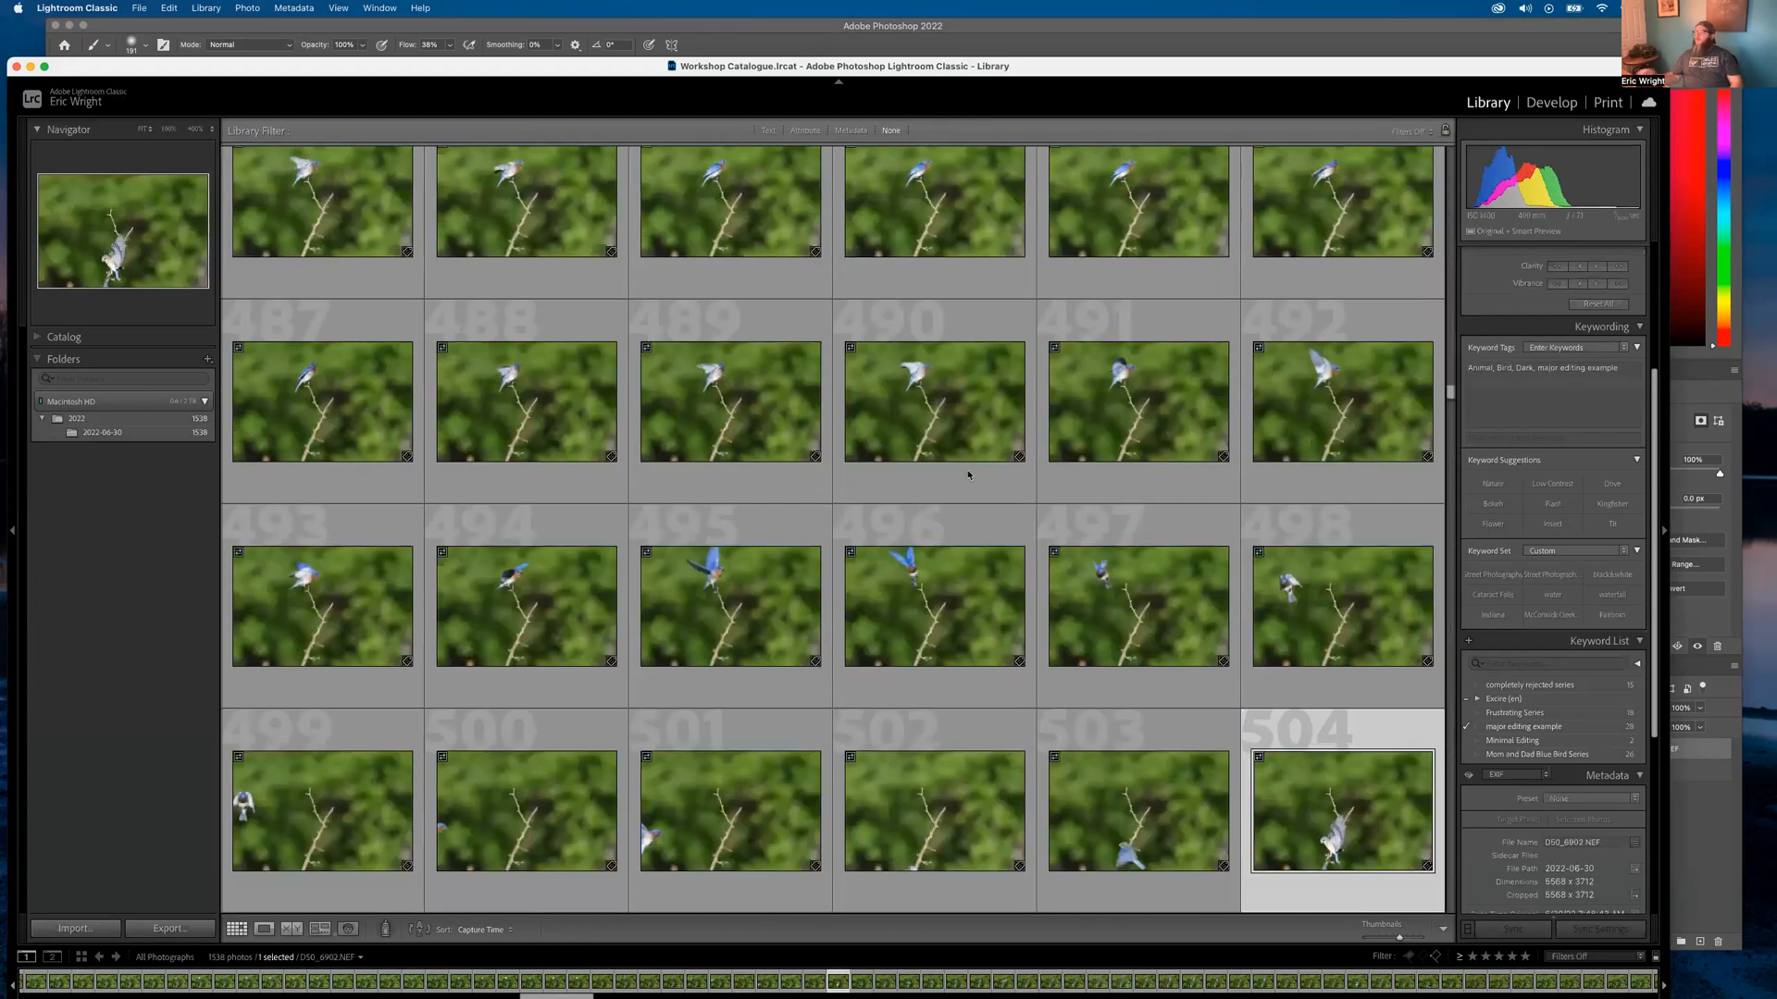
Scroll down to D50_6902-Edit.tif and display it in the large single-photo view
scroll(980, 669, "down", 2)
scroll(980, 669, "down", 4)
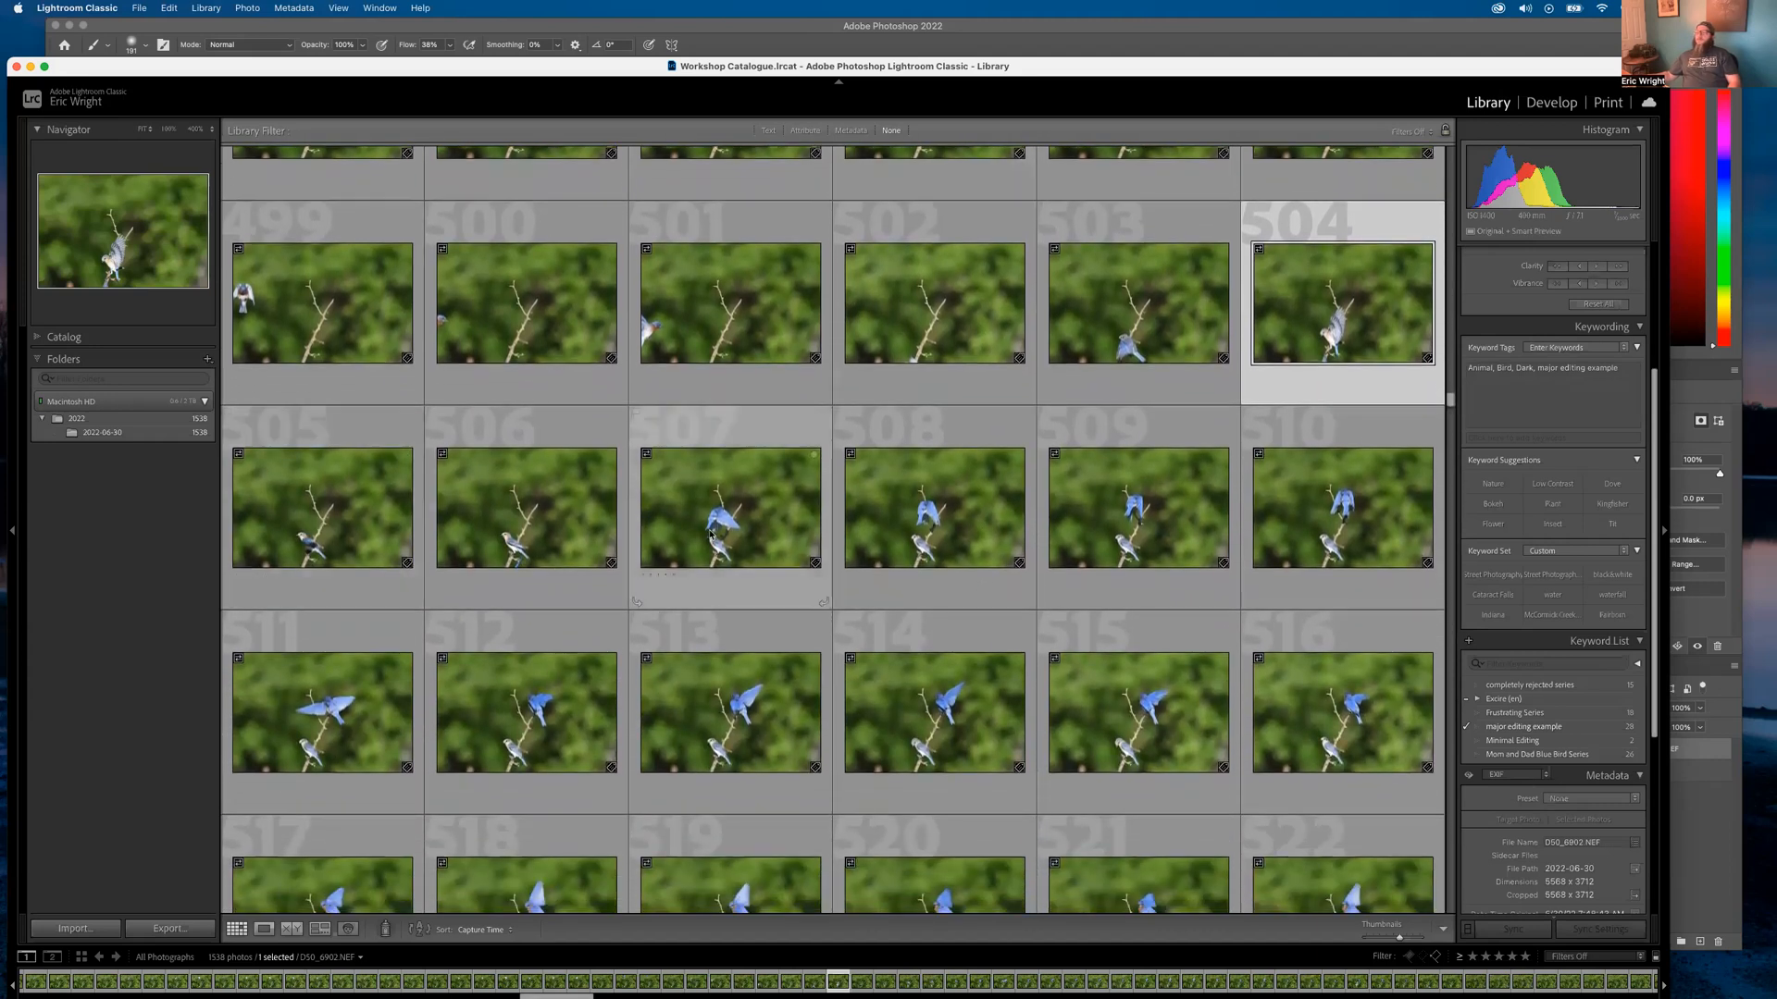
scroll(1007, 671, "down", 3)
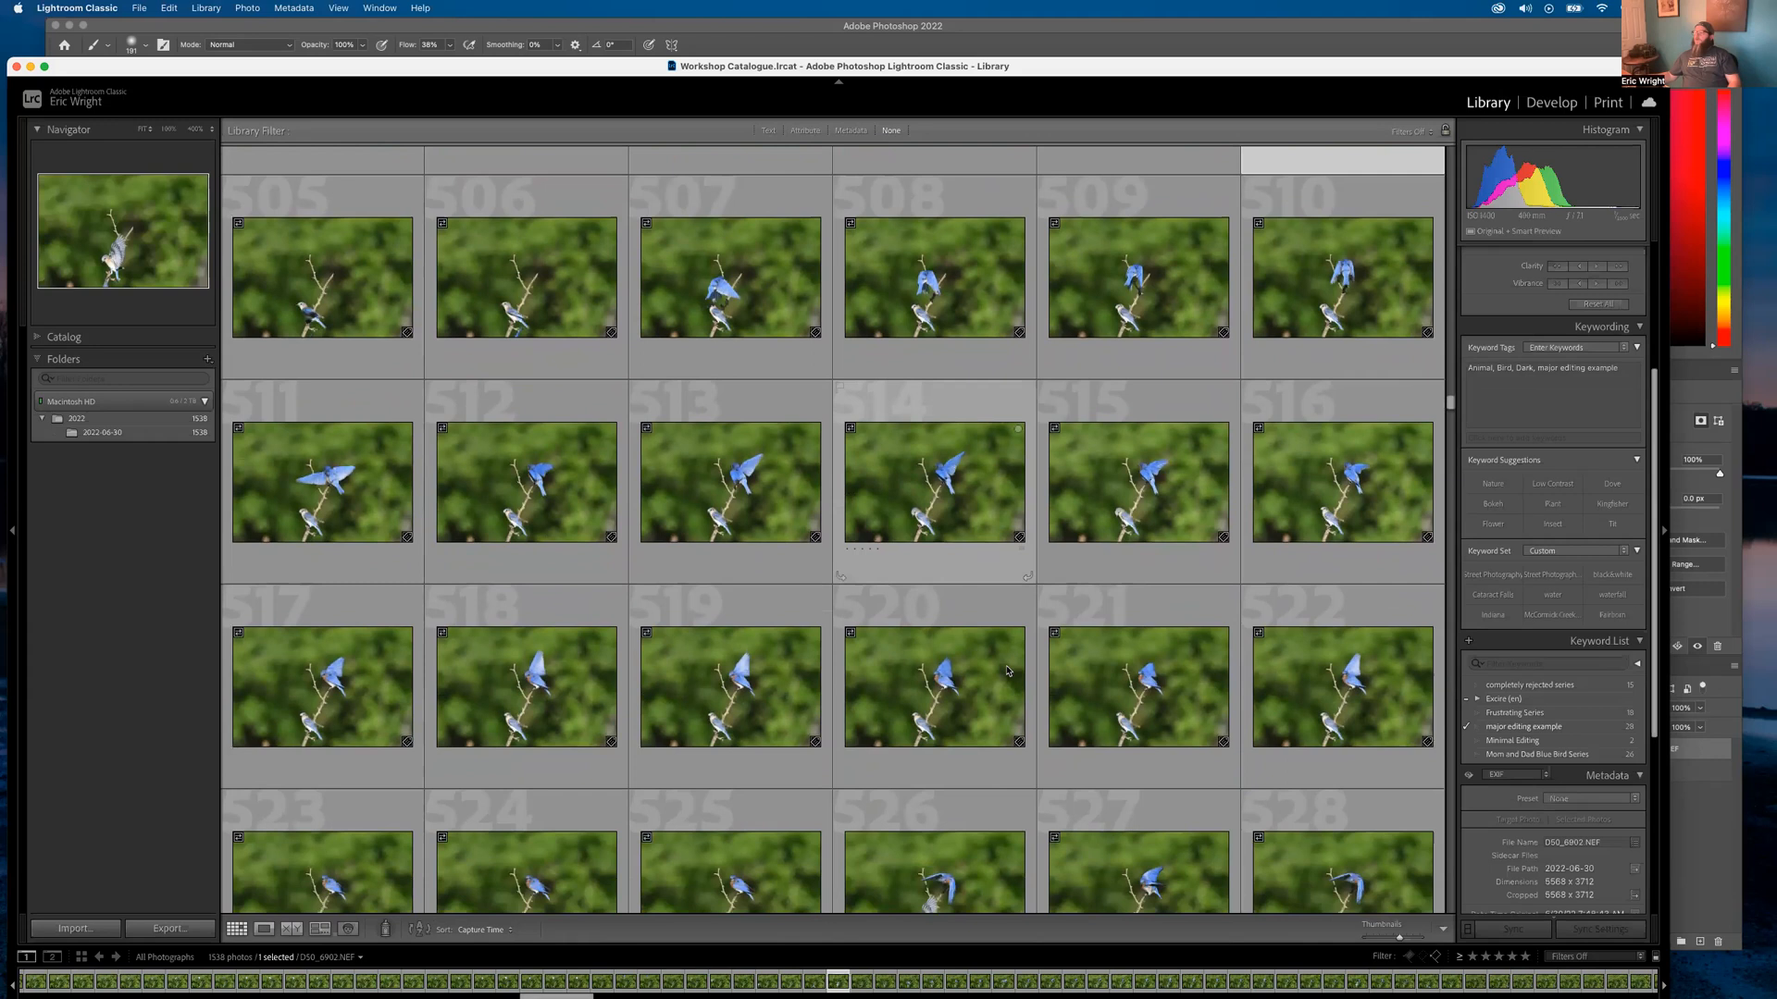
scroll(1007, 671, "down", 1)
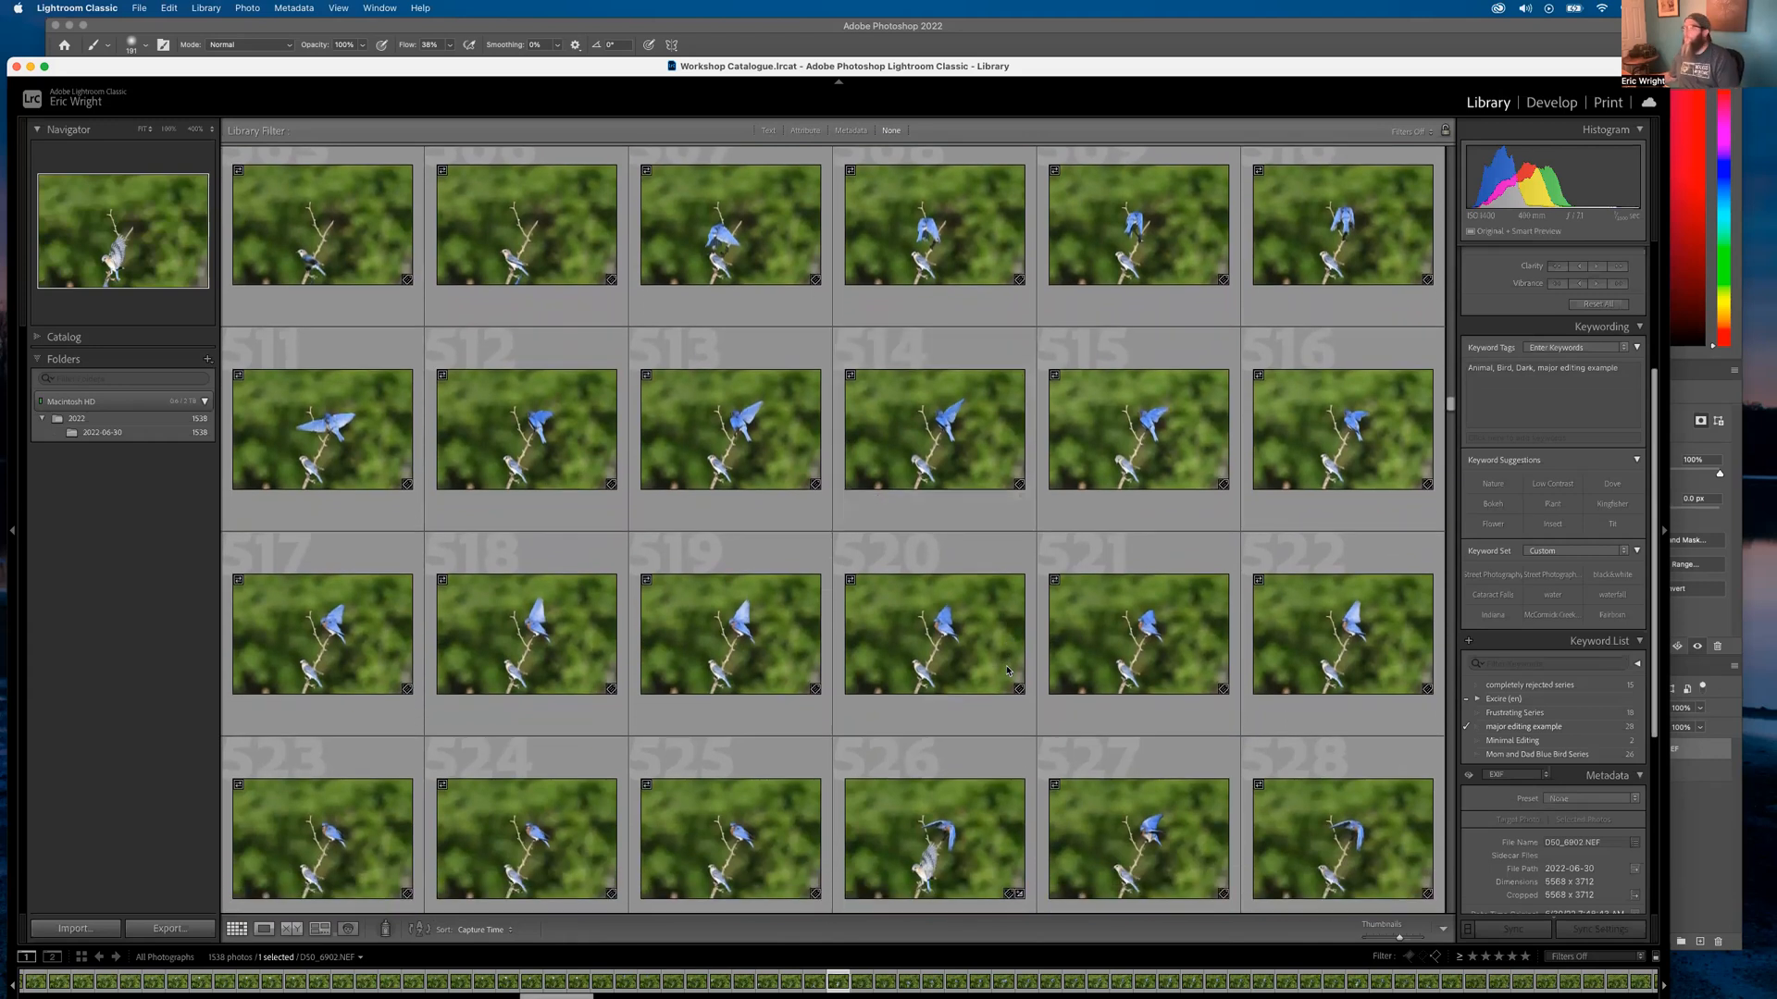
scroll(1151, 662, "down", 2)
double_click(1000, 779)
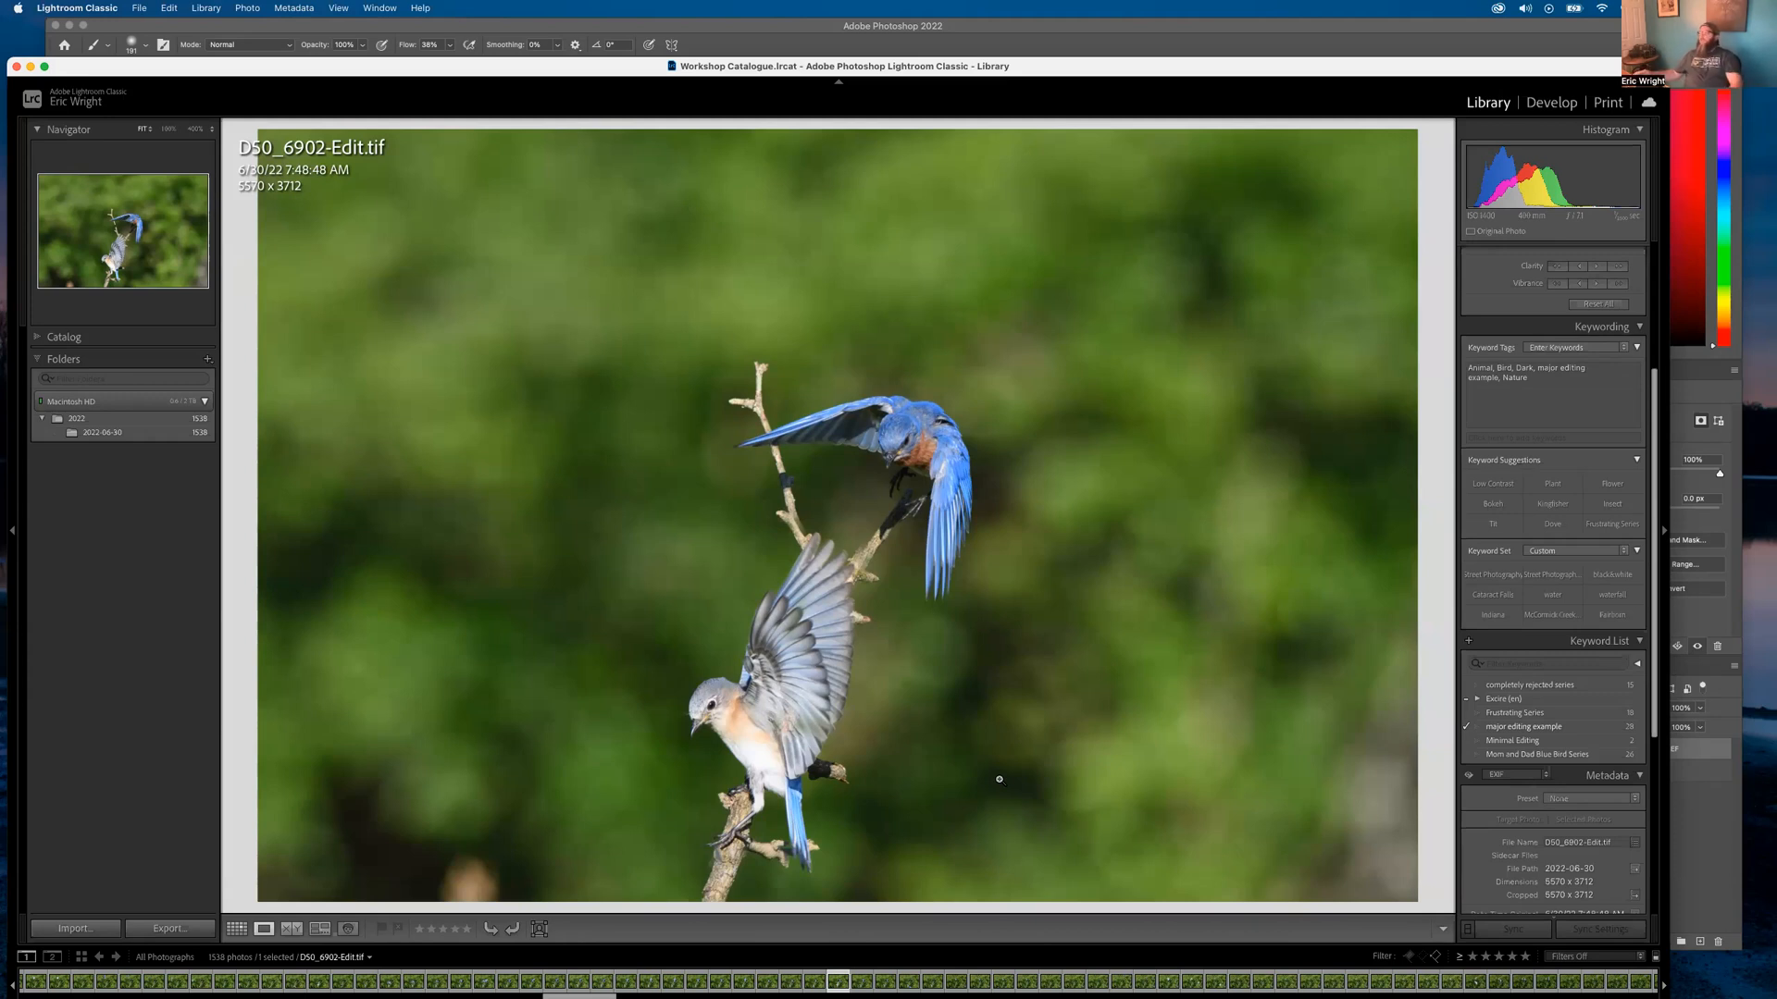
In Develop, crop D50_6902-Edit.tif to portrait orientation, tightened and centred around both bluebirds
left_click(1551, 103)
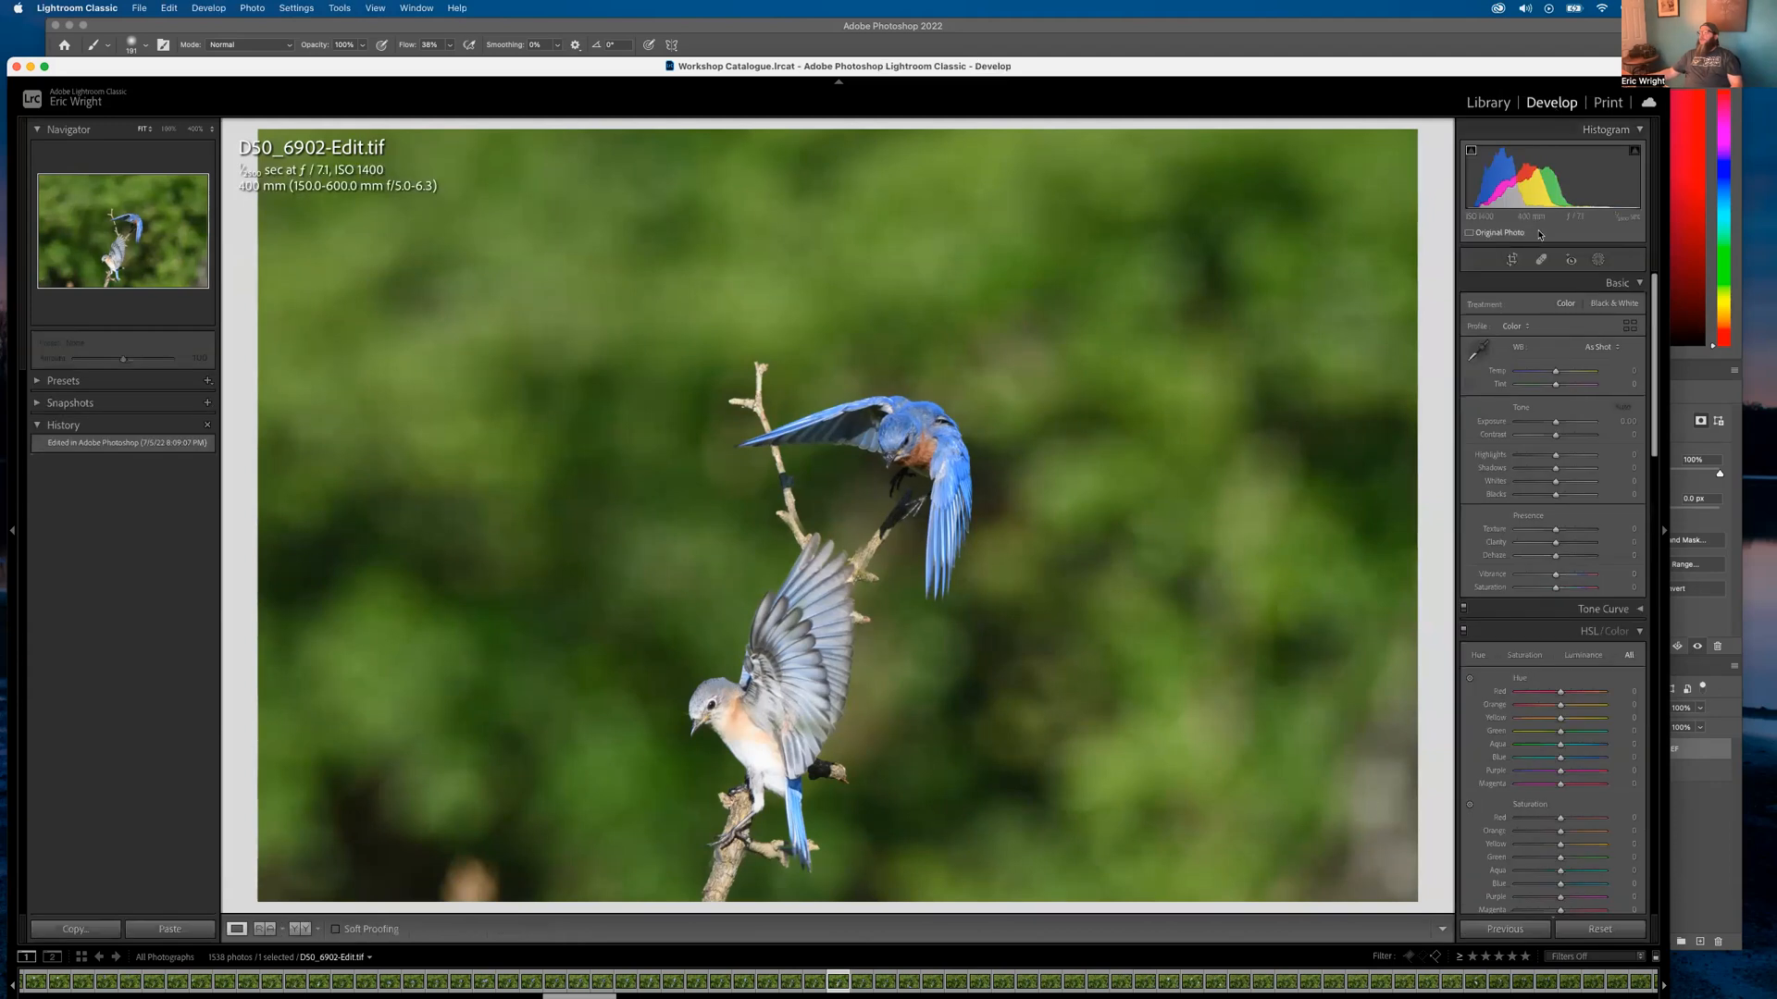
left_click(1511, 259)
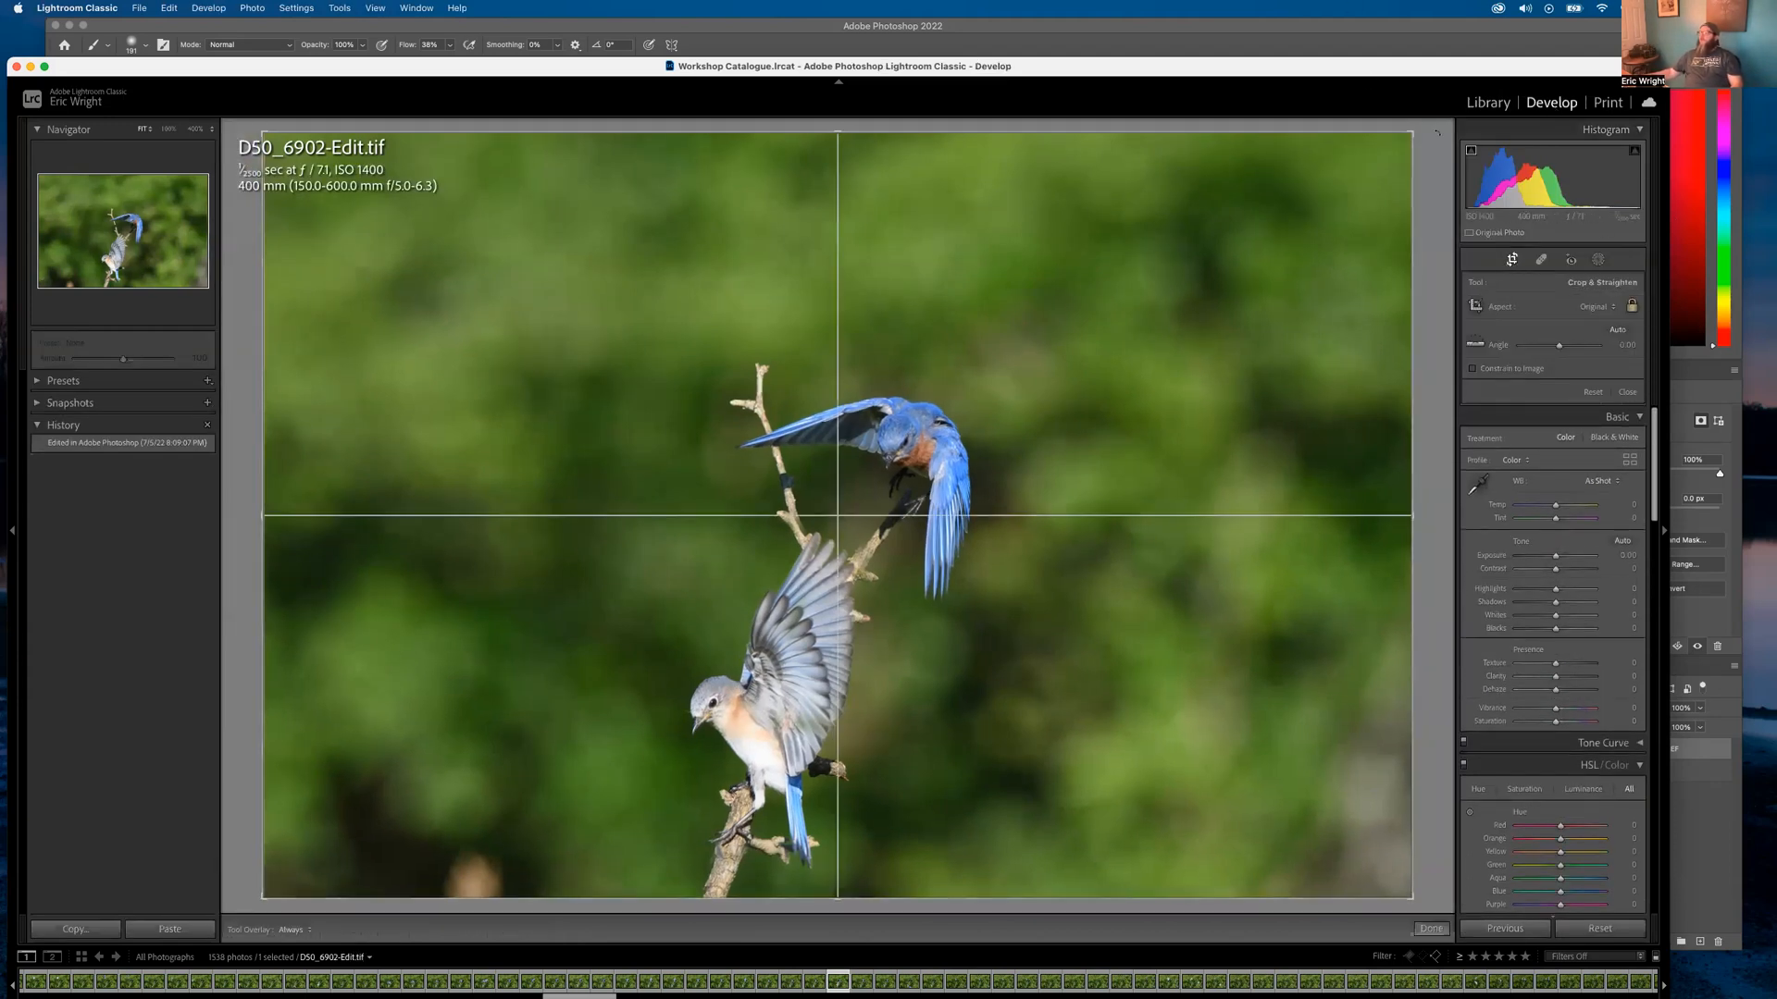
left_click_drag(1410, 132, 1327, 171)
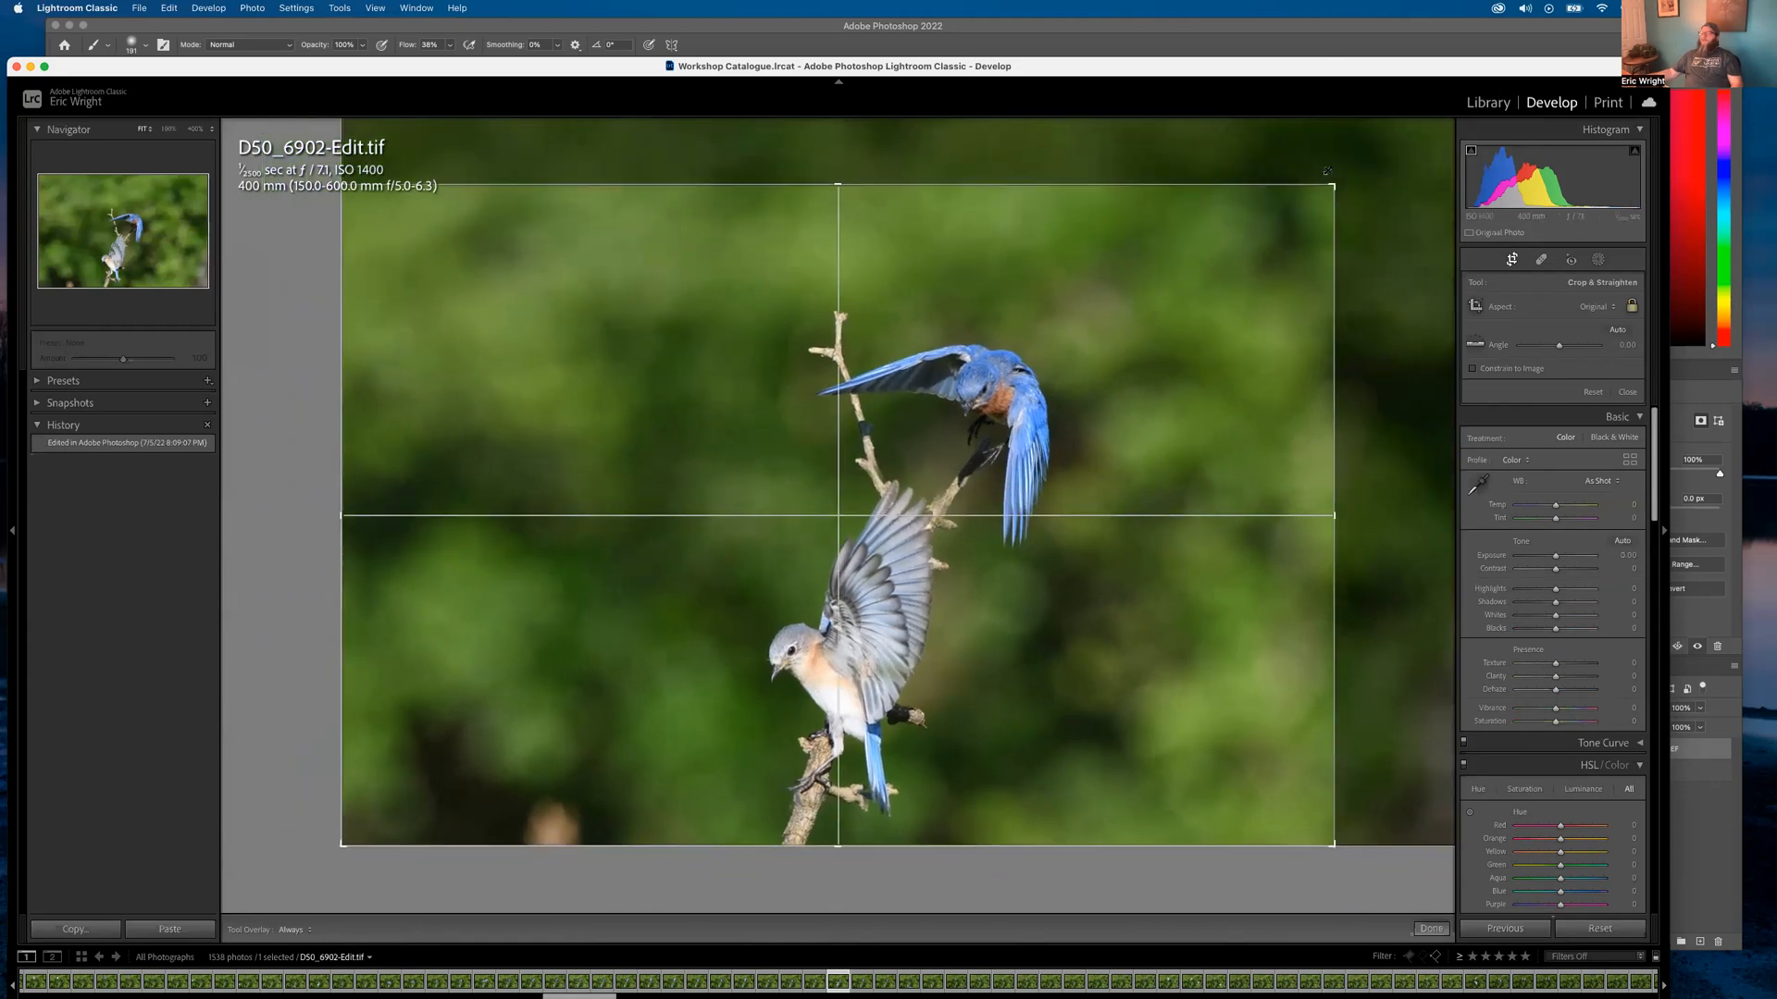
left_click_drag(703, 413, 652, 379)
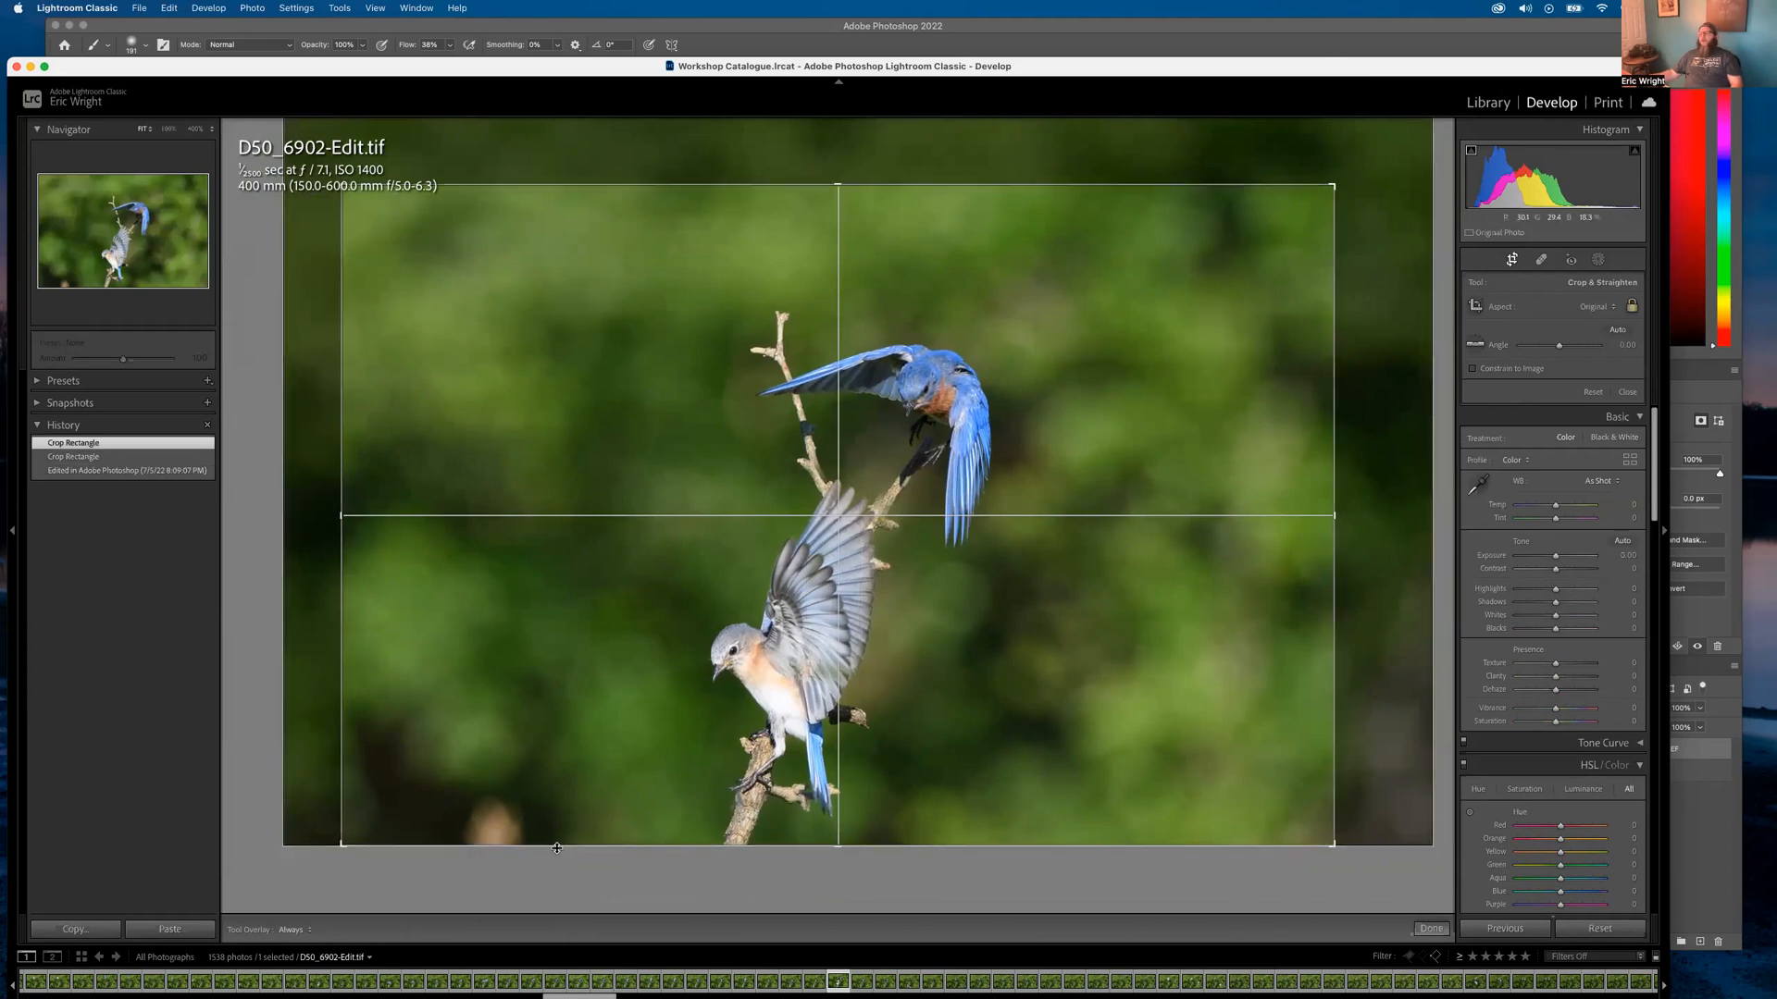
key("x")
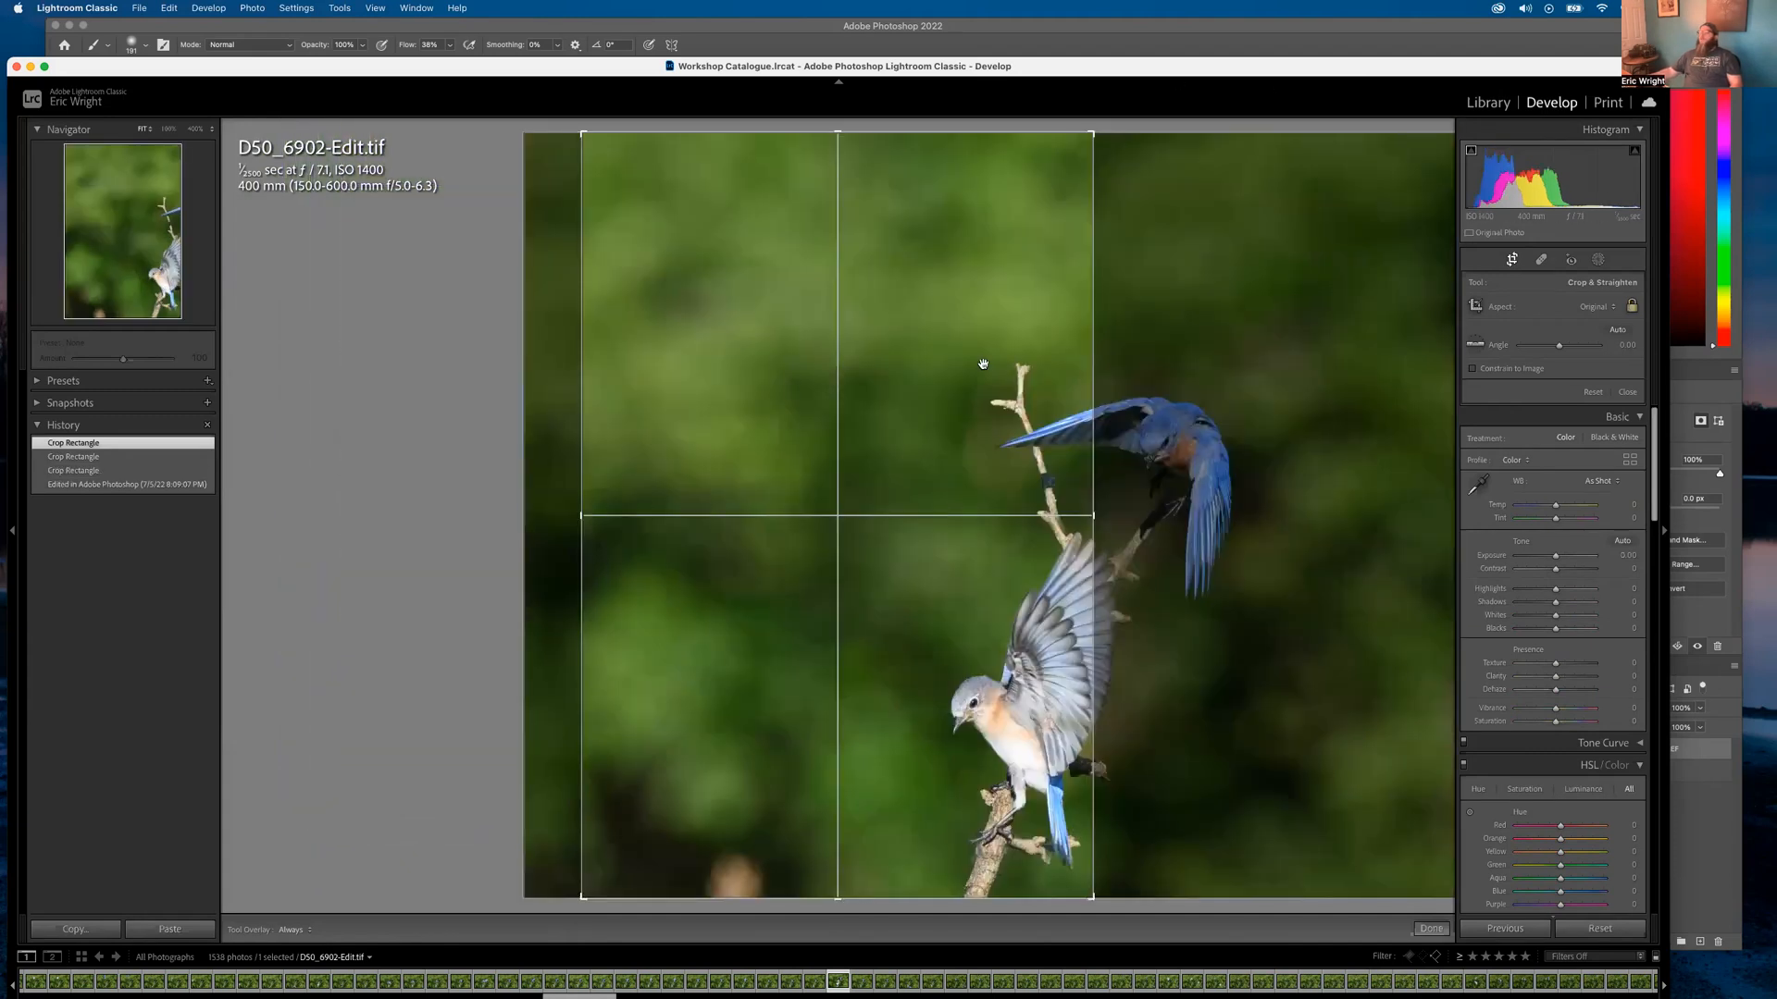
left_click_drag(885, 468, 754, 405)
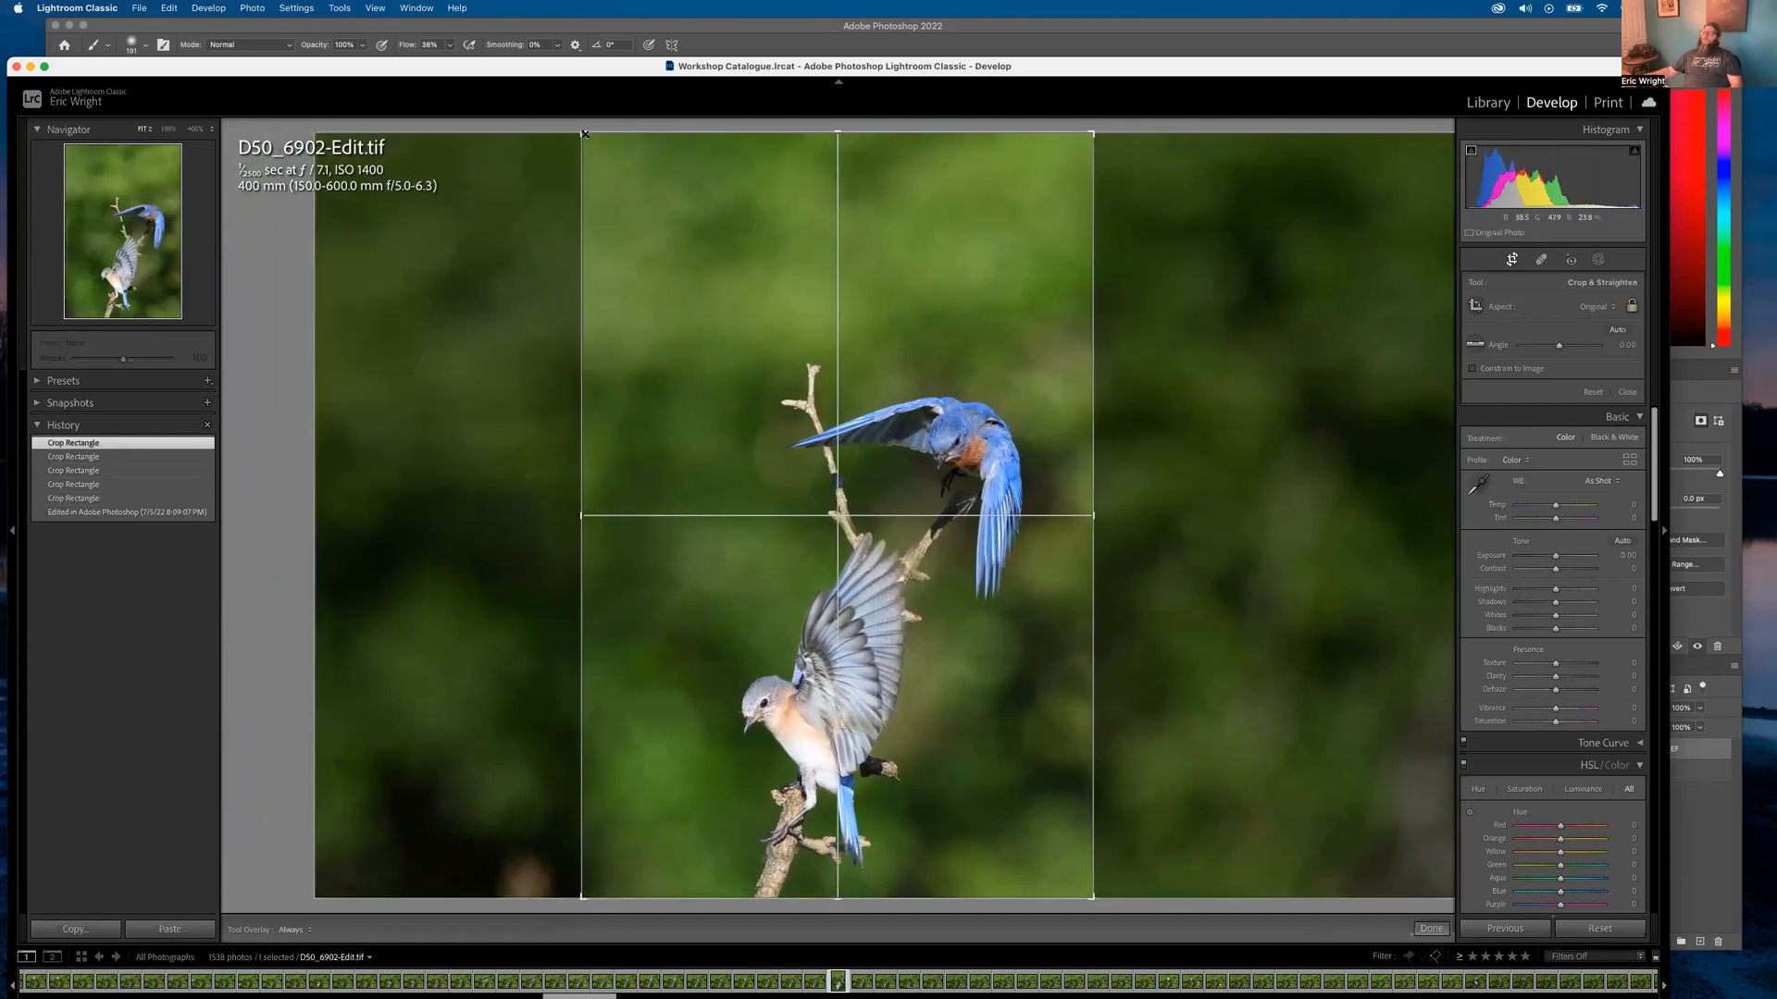
left_click_drag(592, 126, 649, 266)
left_click_drag(635, 357, 654, 385)
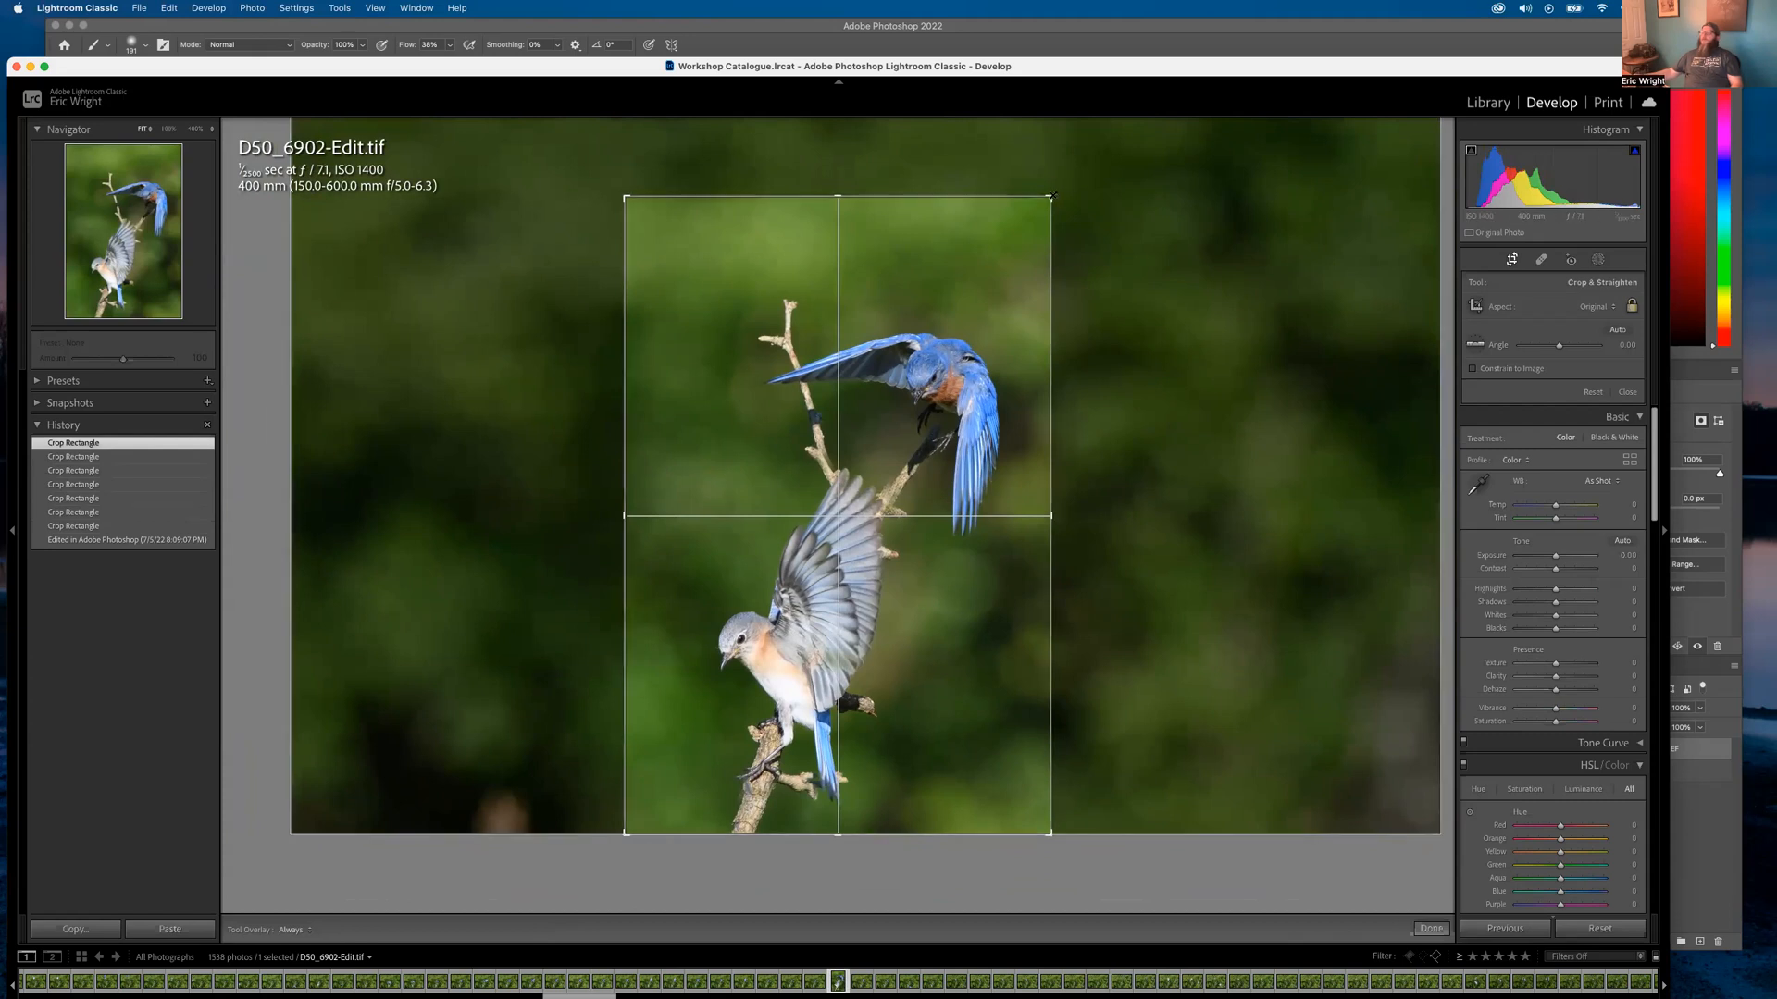
key("Return")
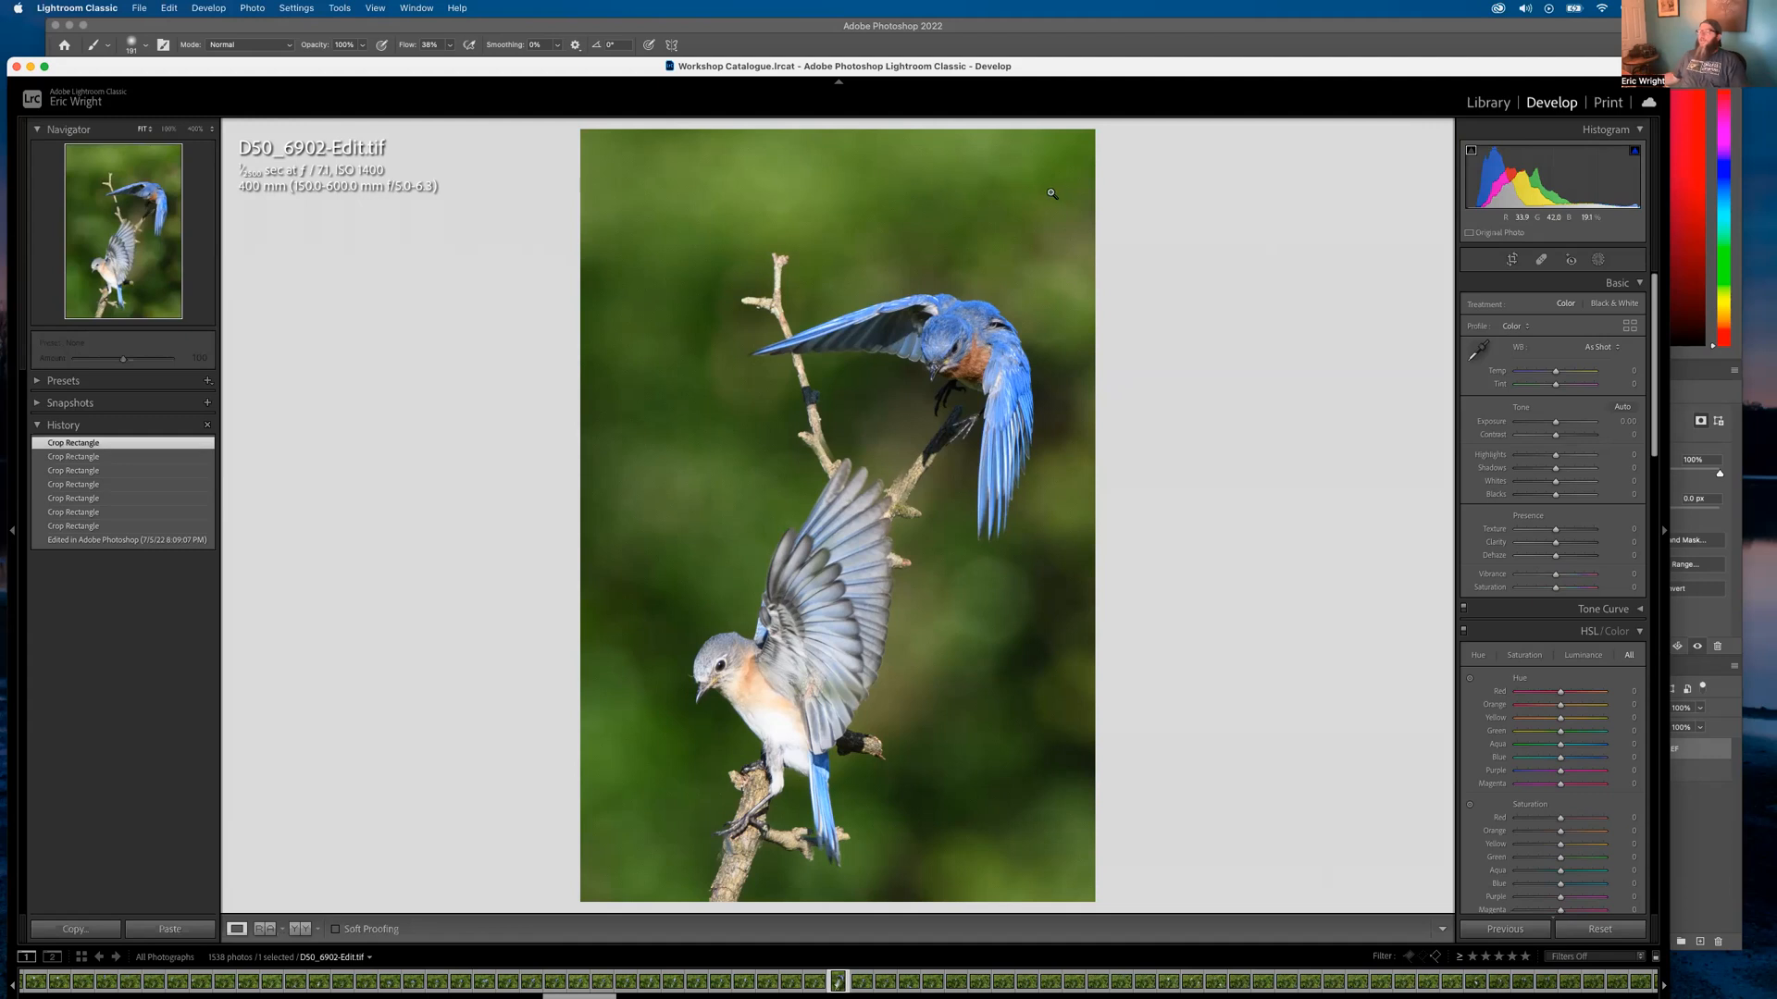
Inspect the branch and wingtip detail at 400%, then return to the fit view
left_click(823, 448)
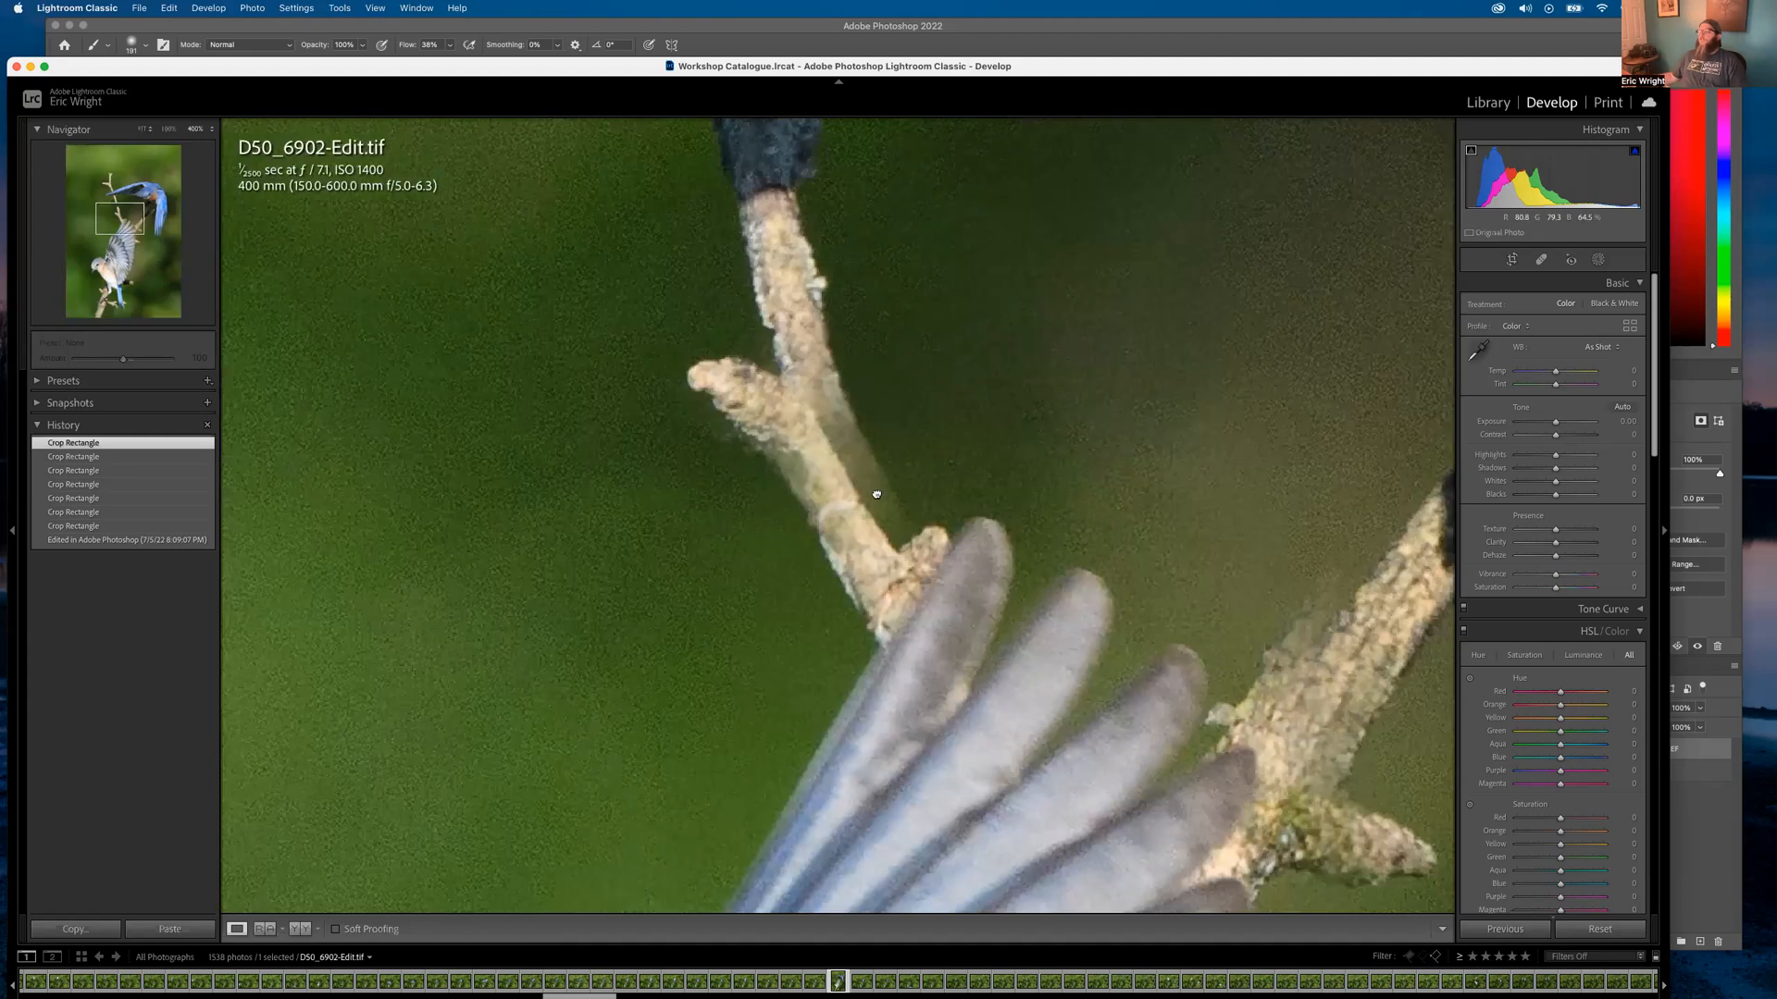
left_click_drag(613, 404, 578, 480)
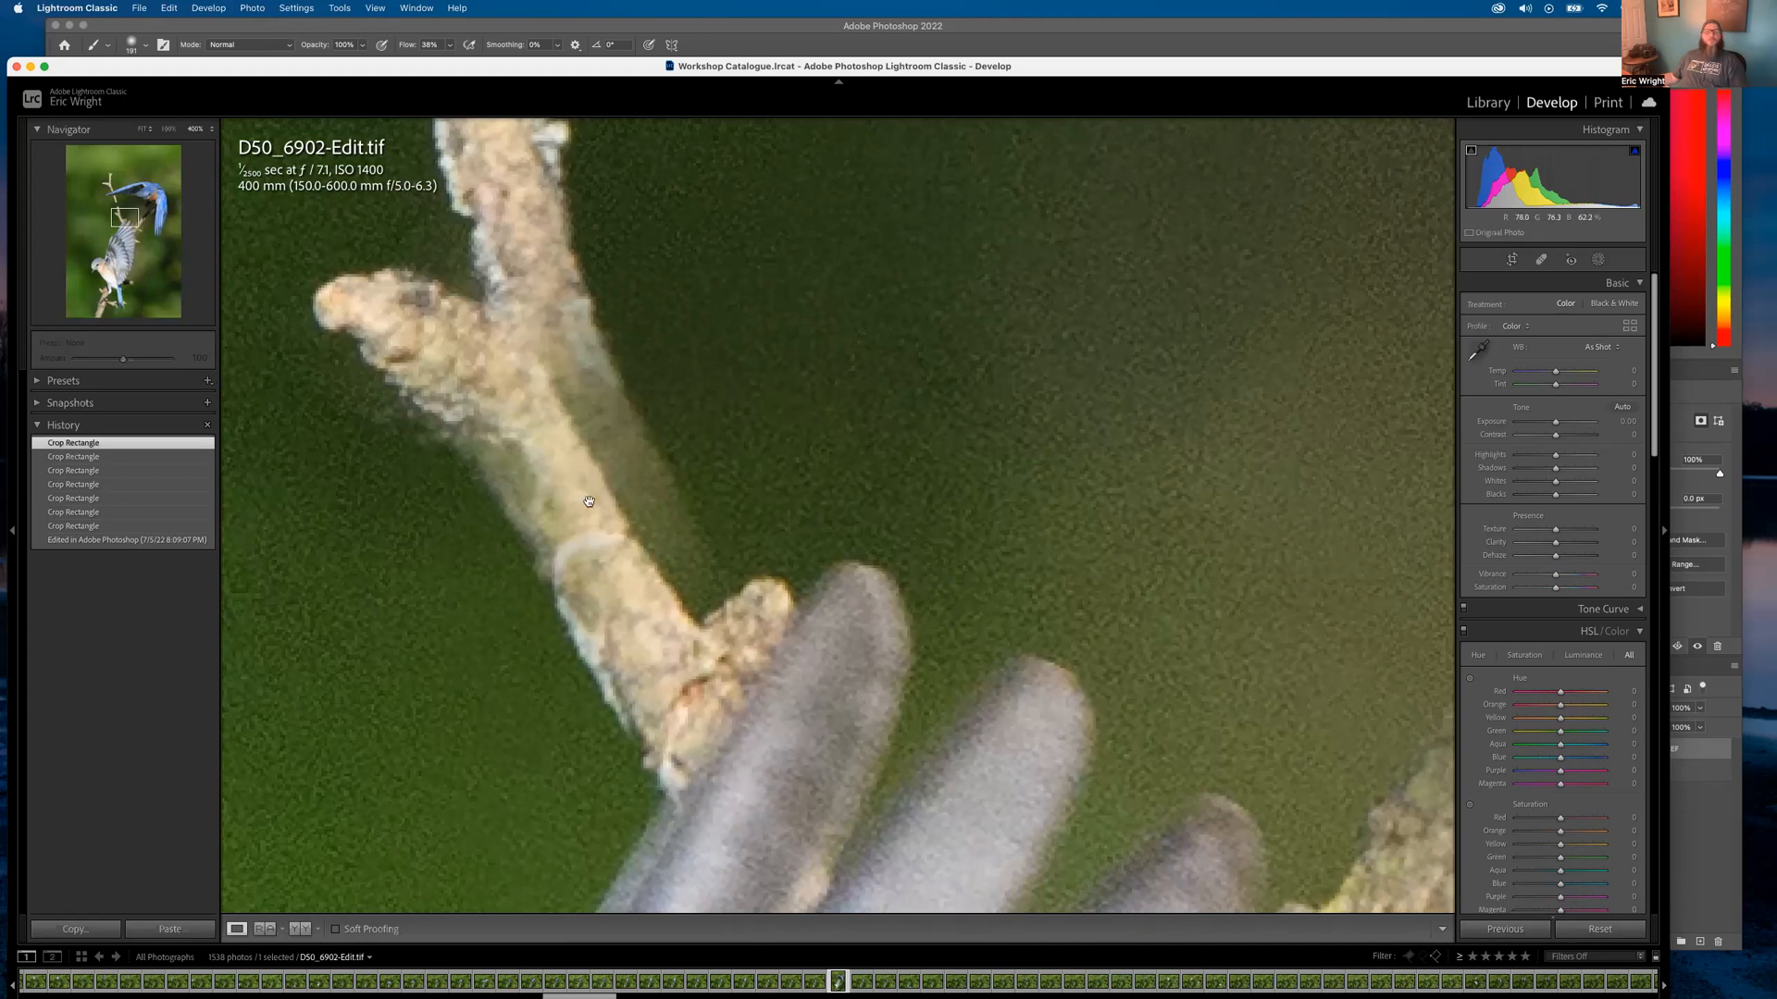
left_click_drag(488, 381, 317, 153)
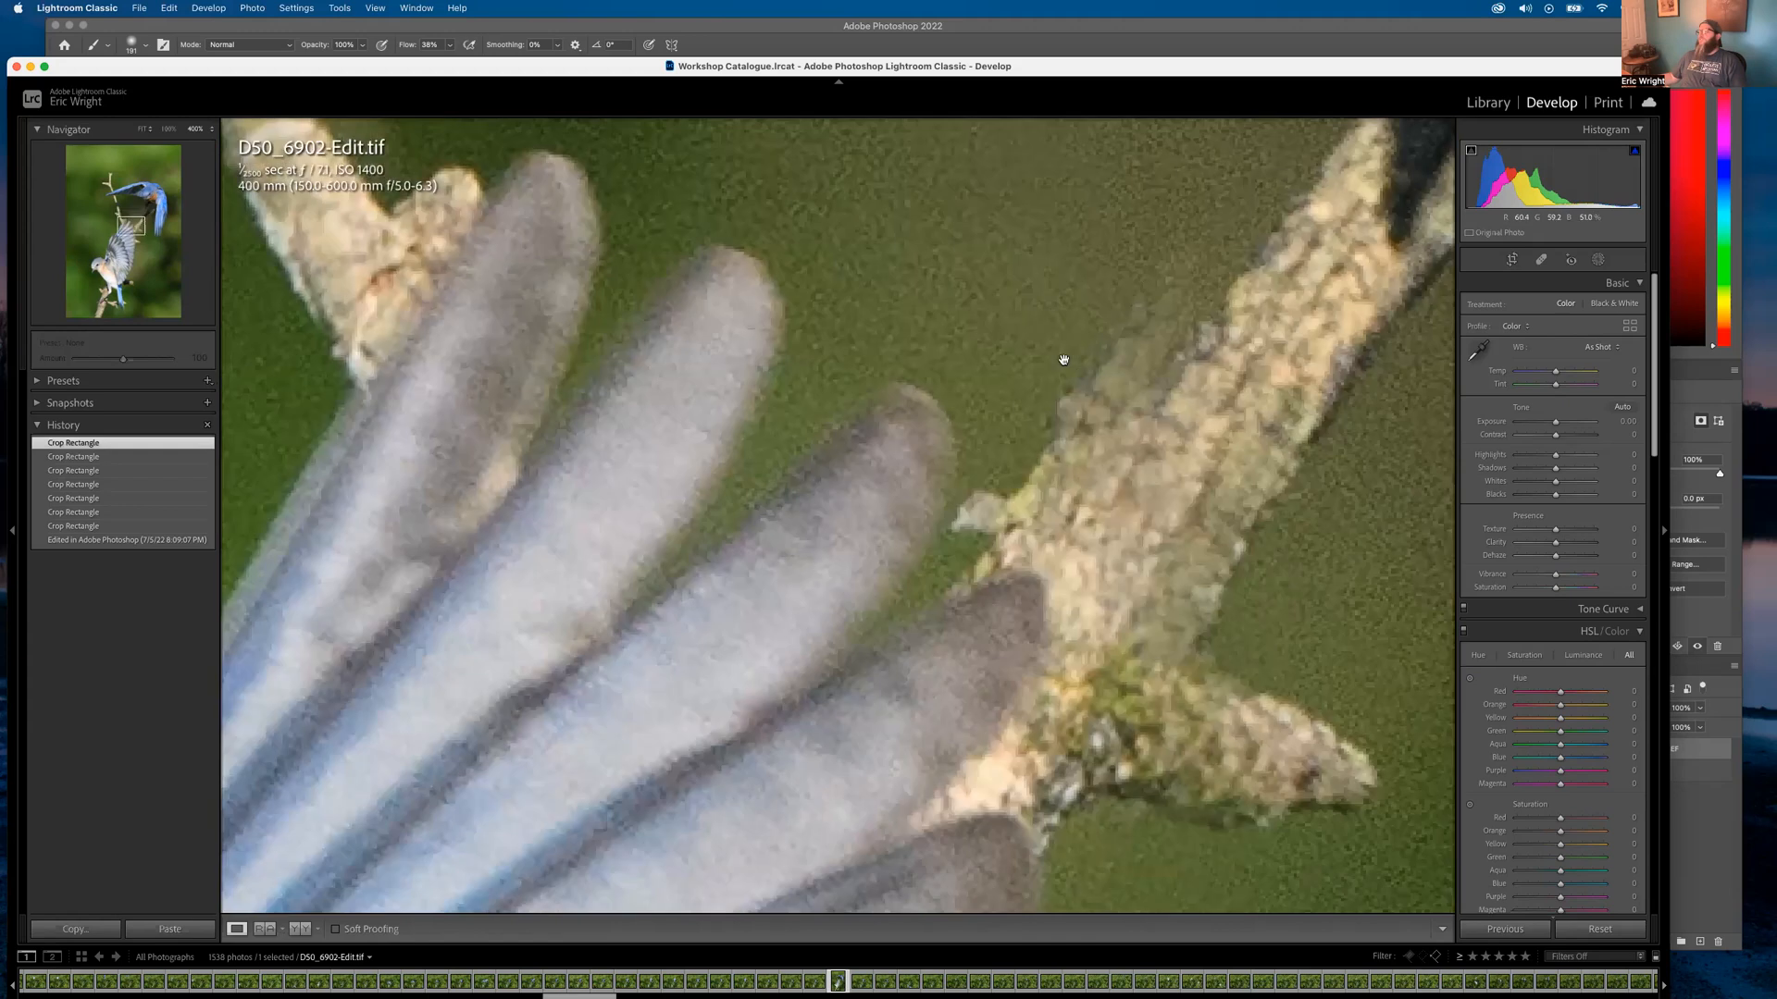
left_click_drag(901, 563, 684, 755)
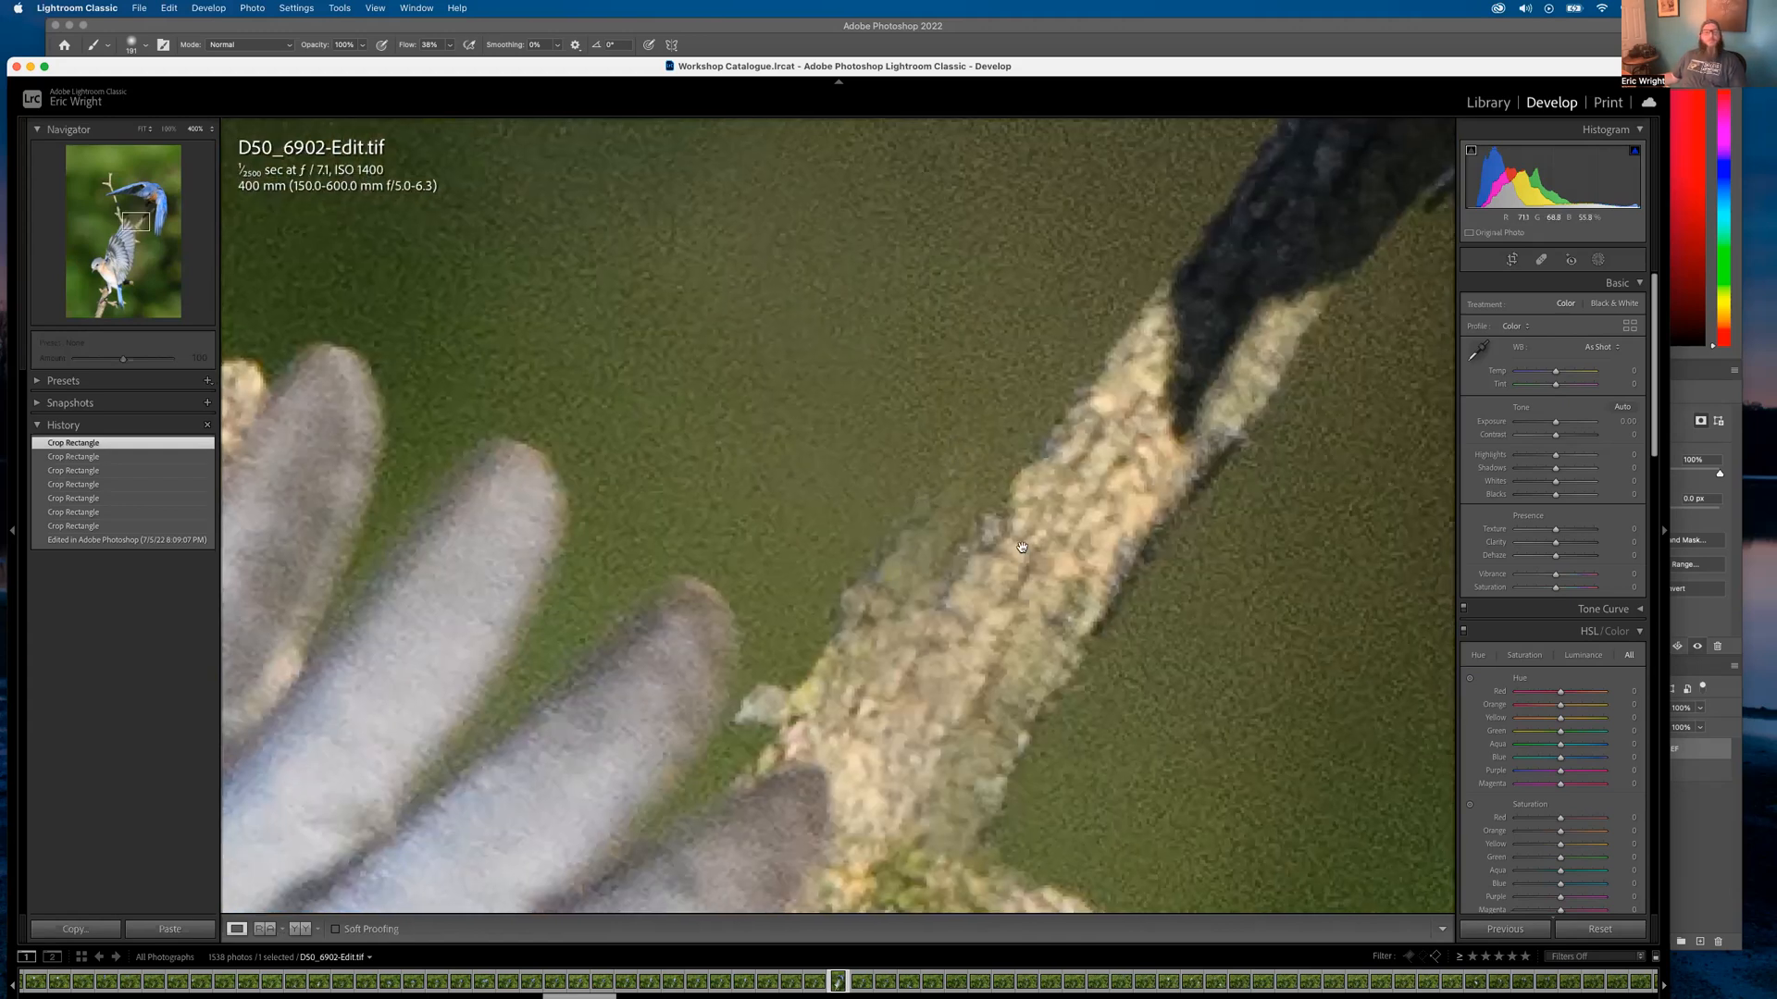
key("super+minus")
key("super+minus")
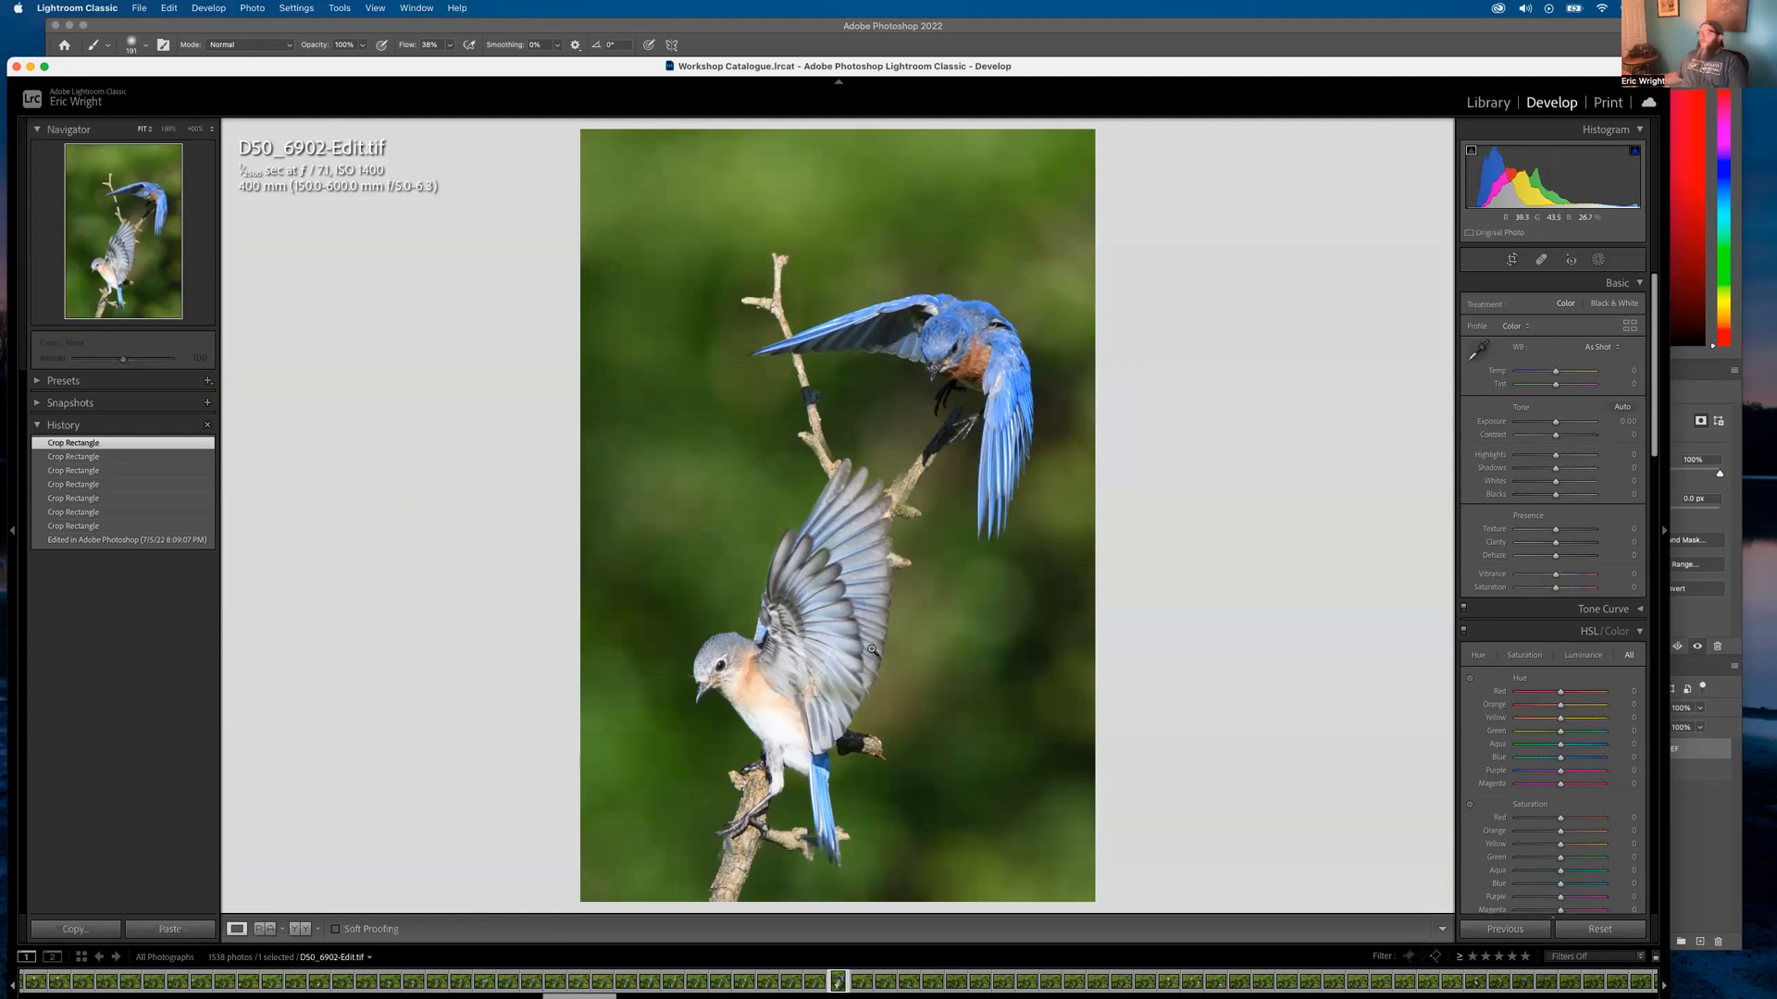
left_click(944, 603)
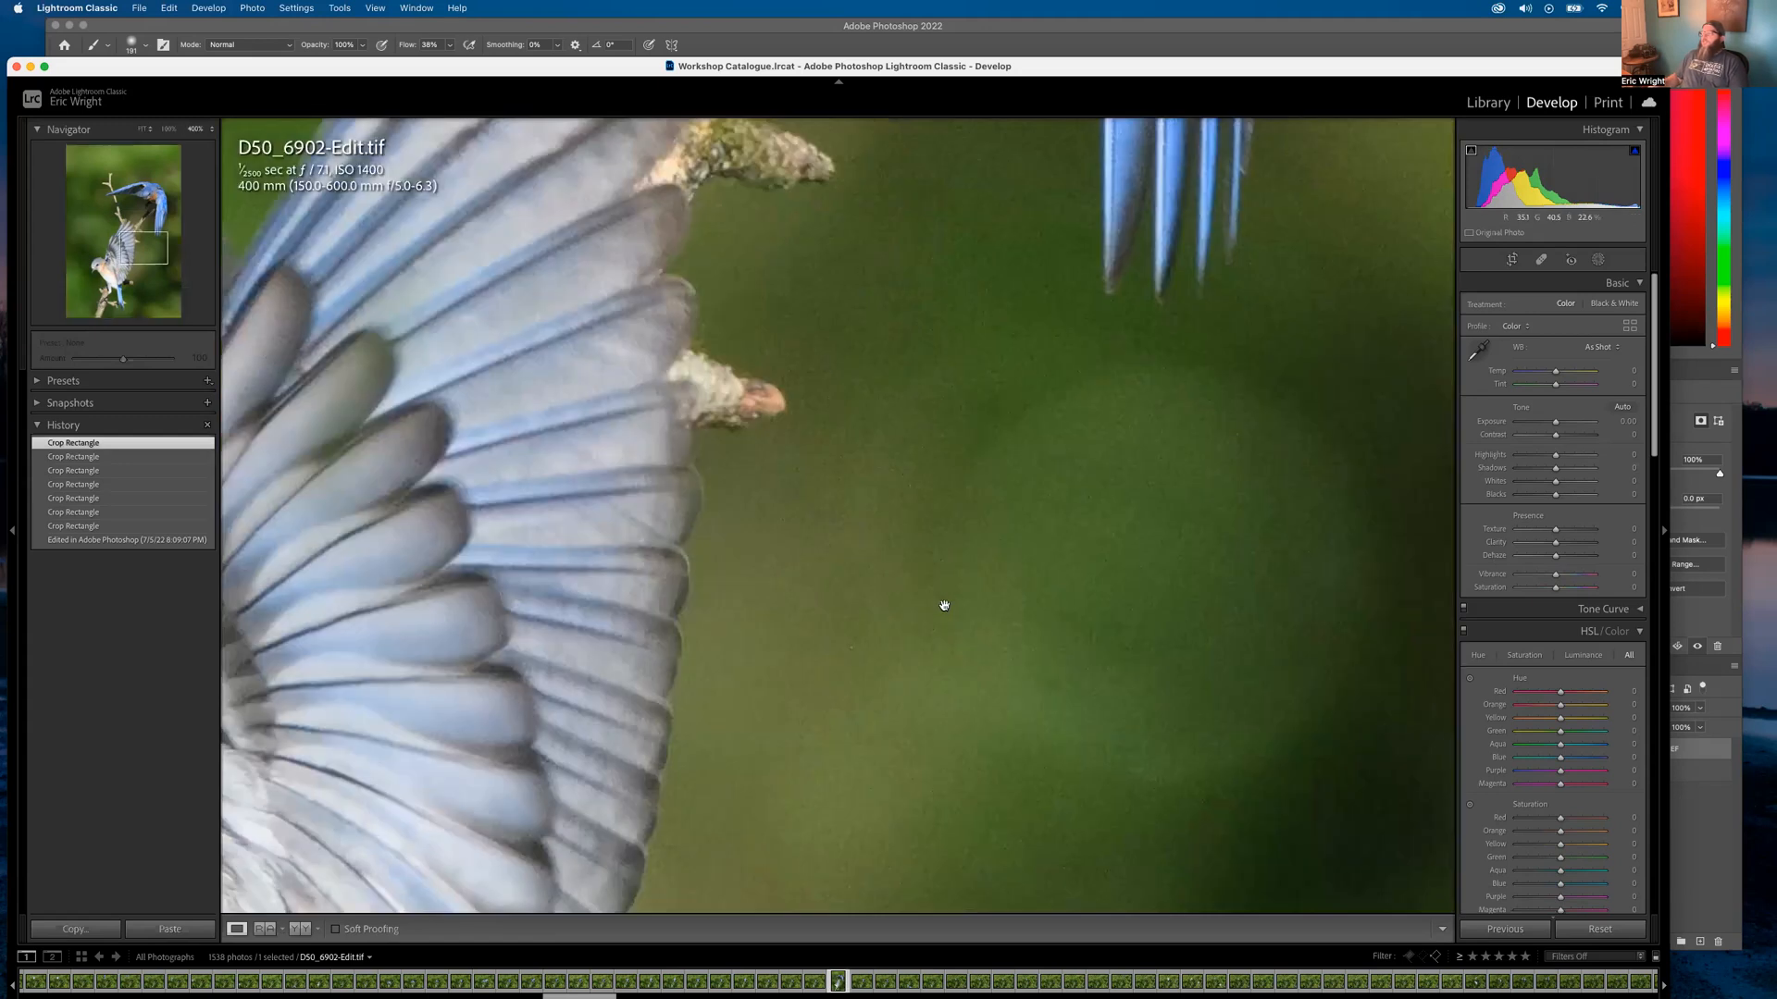
left_click(944, 604)
Show the Library grid and display D50_6923.NEF full-size in Loupe
left_click(1488, 102)
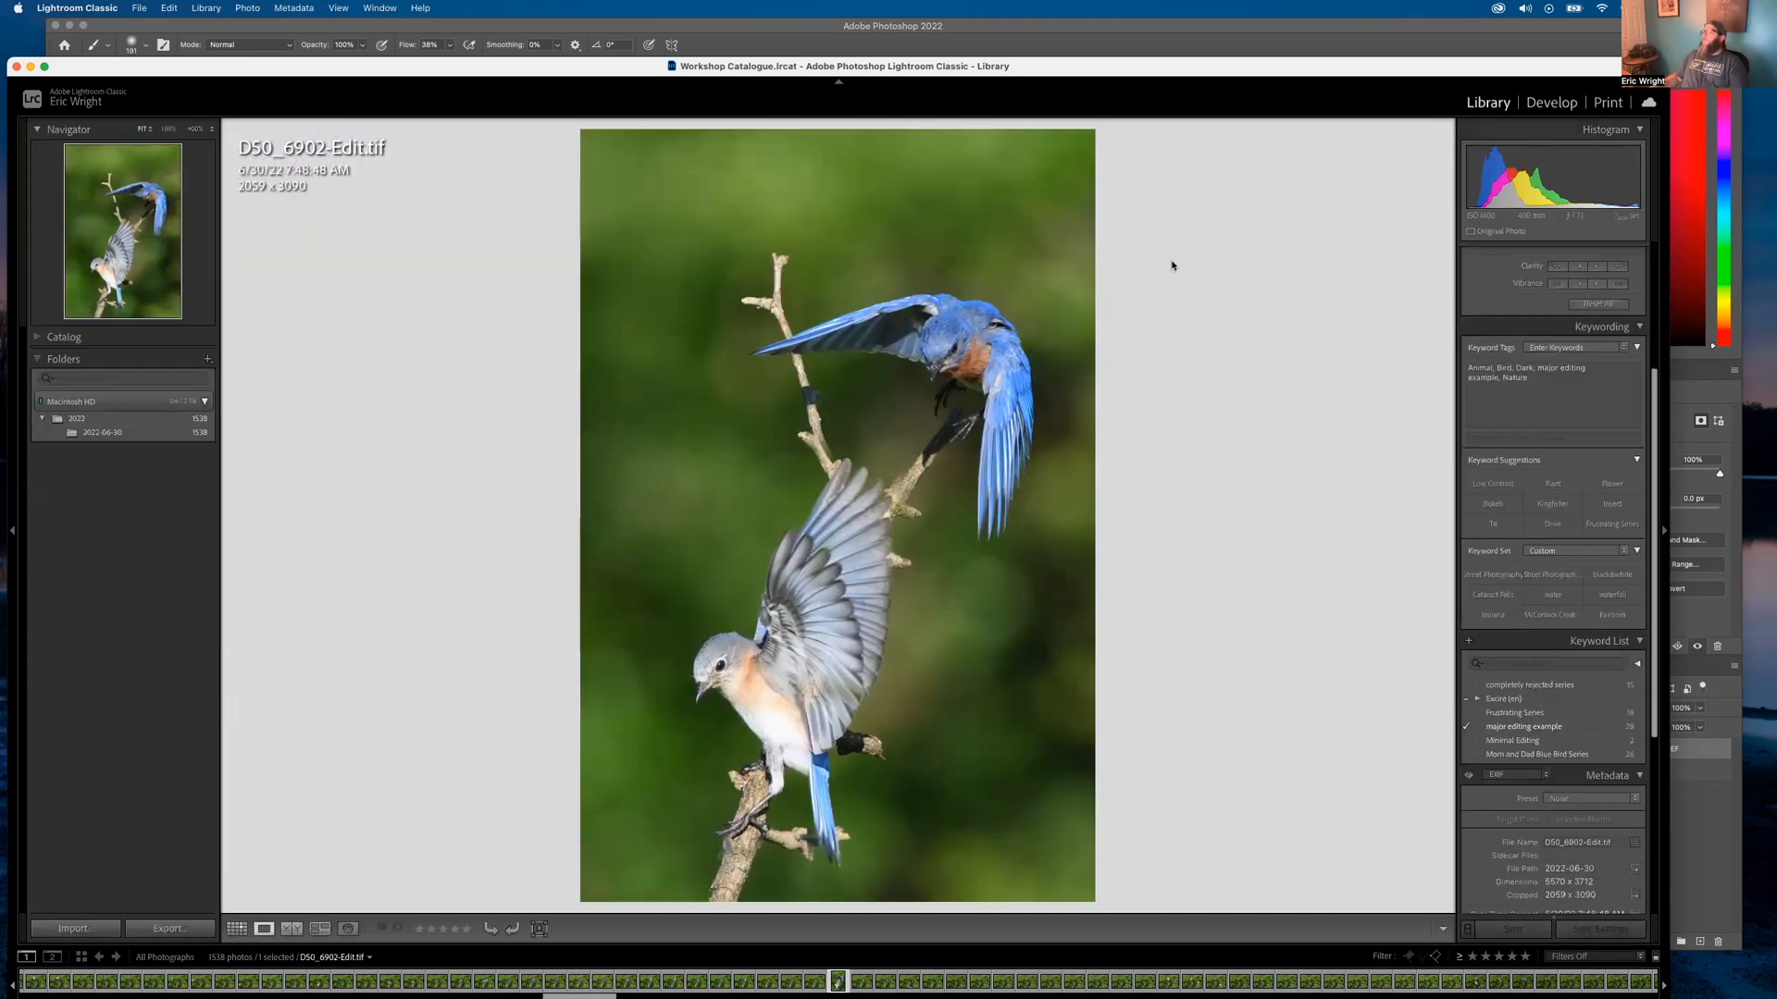
key("g")
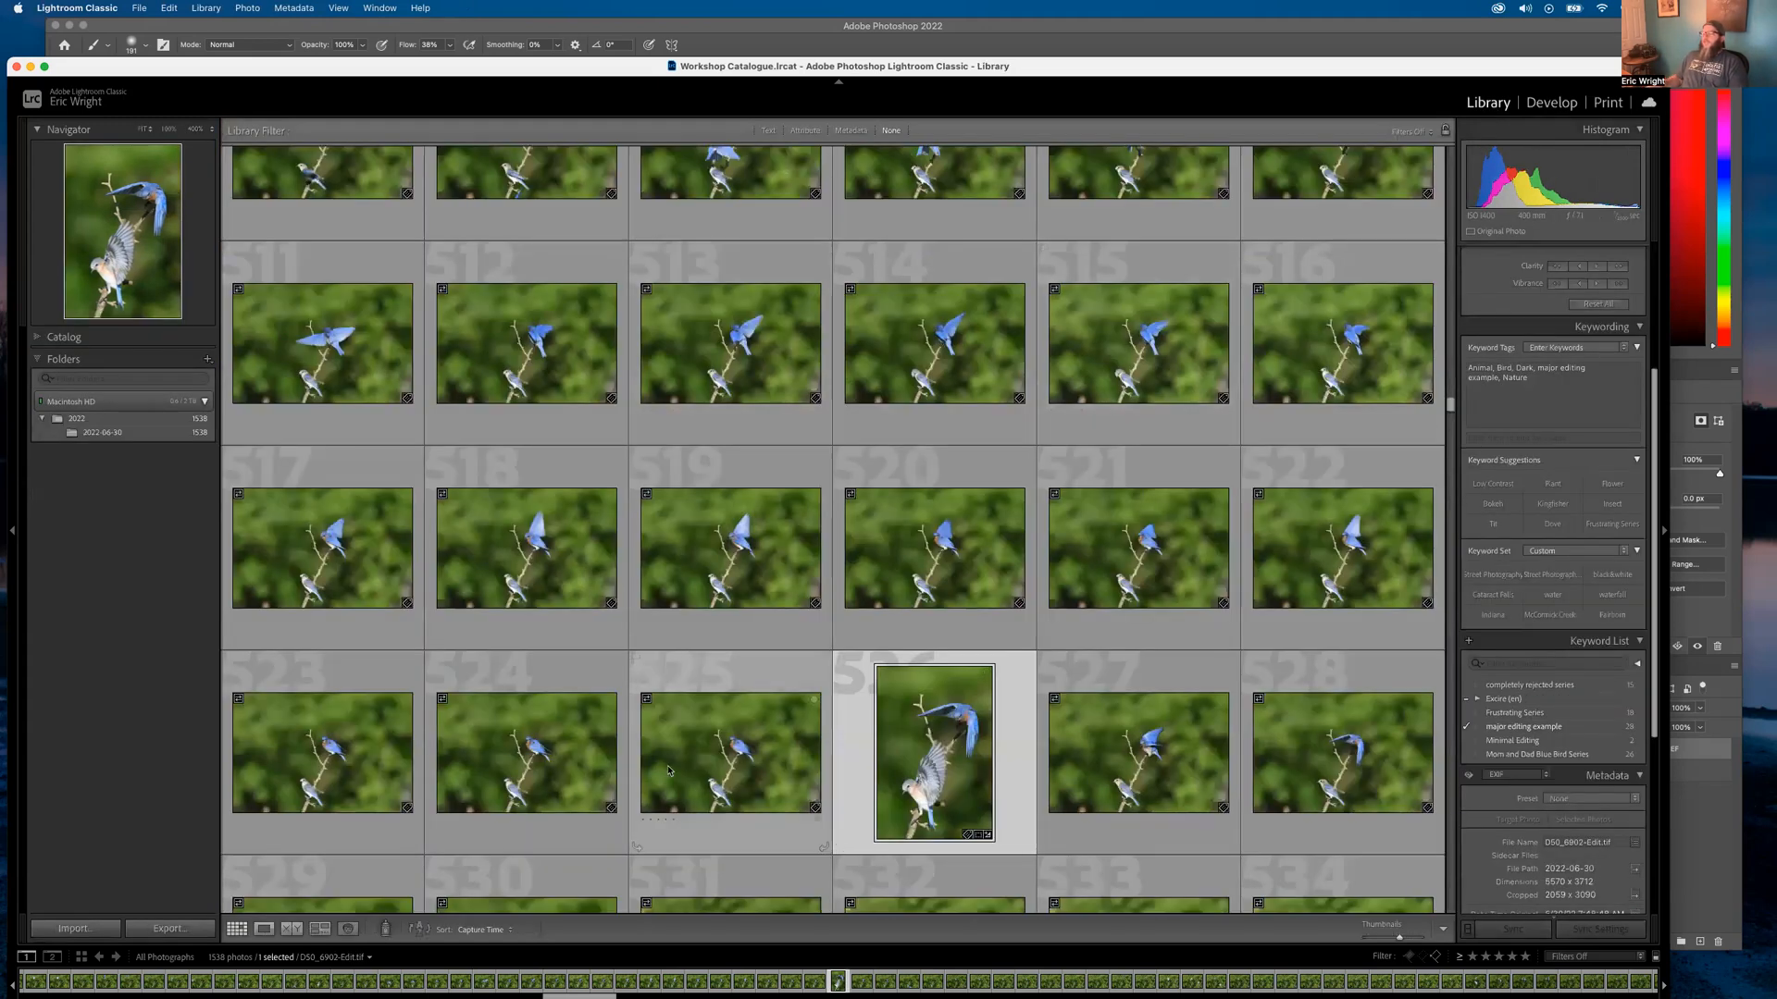
double_click(757, 782)
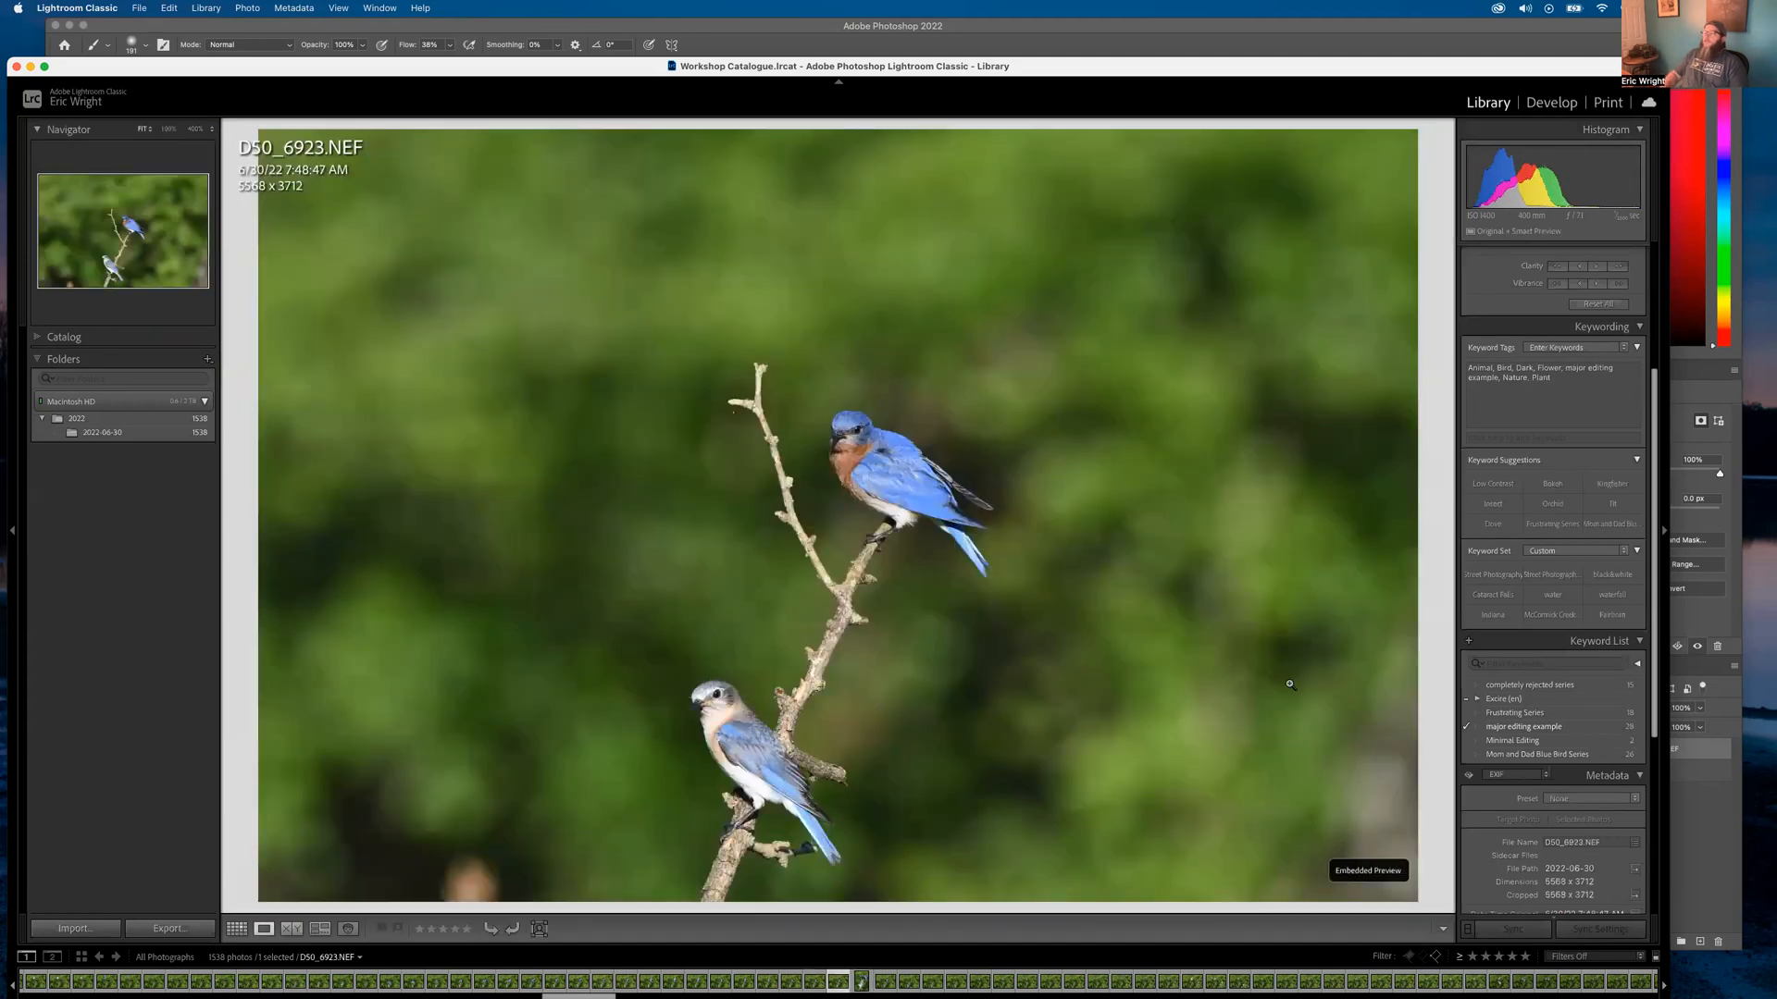
Step through neighbouring burst frames, ending on D50_6928.NEF with a single bluebird atop the twig
key("Right")
key("Right")
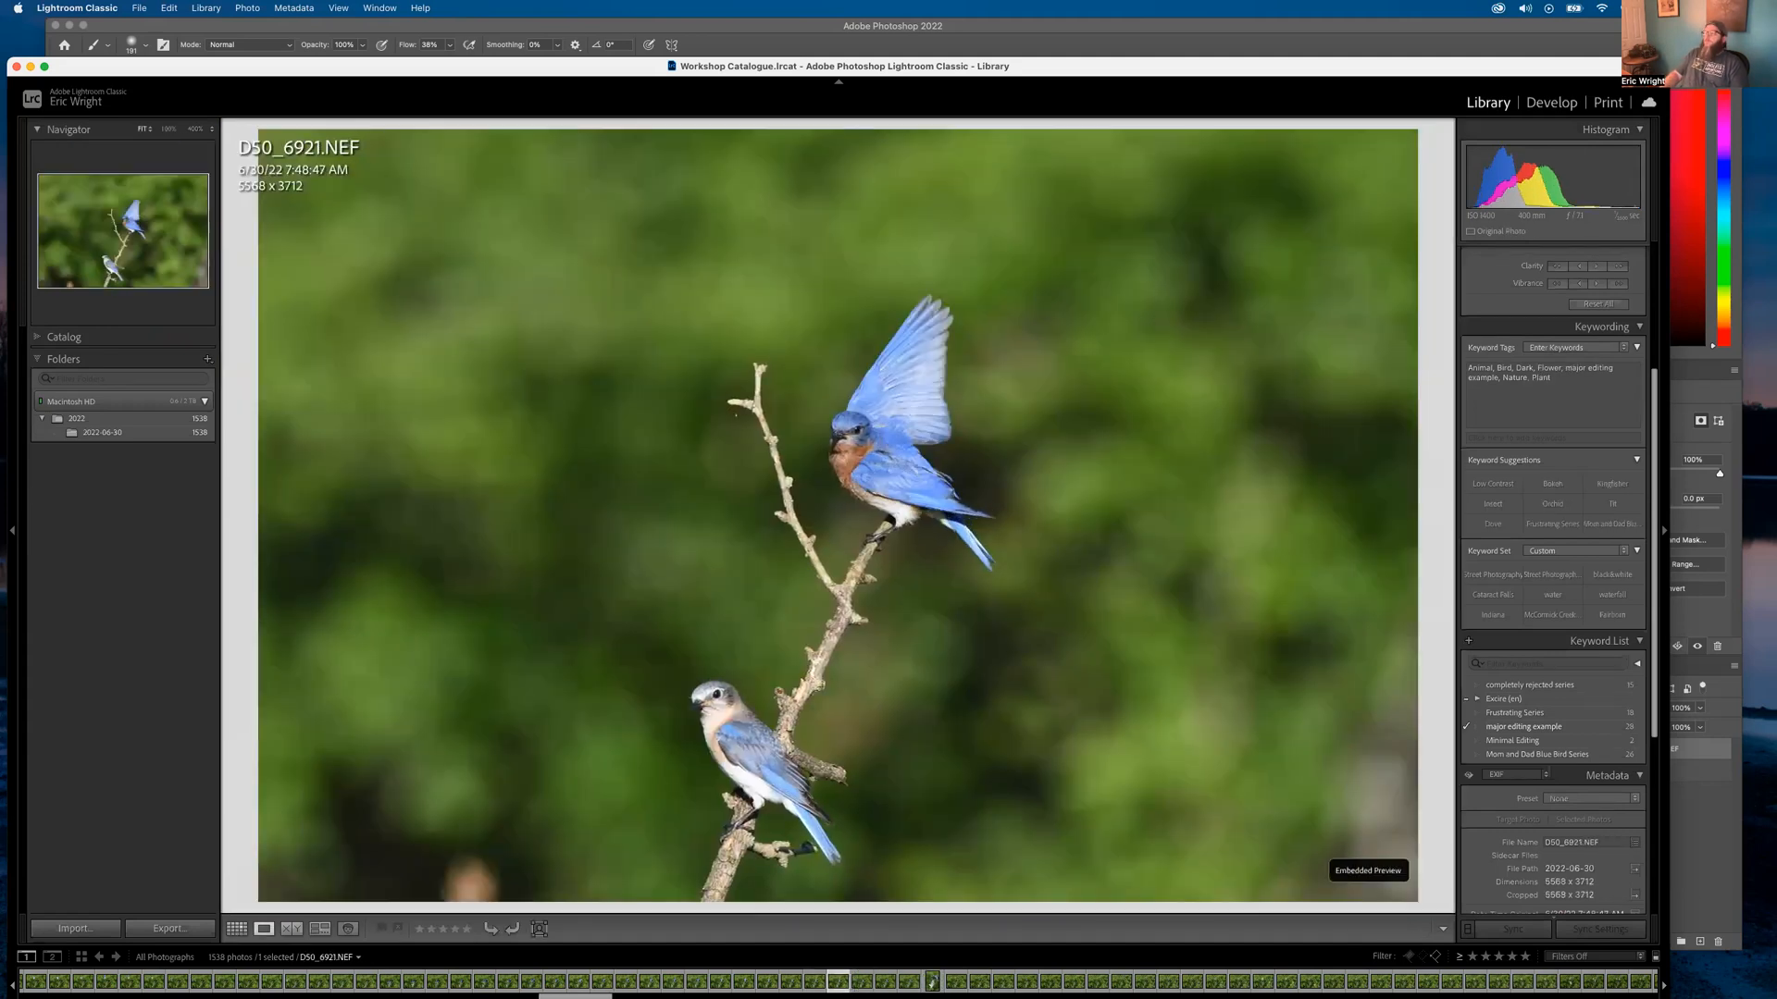
key("Right")
key("Right")
key("Right")
key("Right")
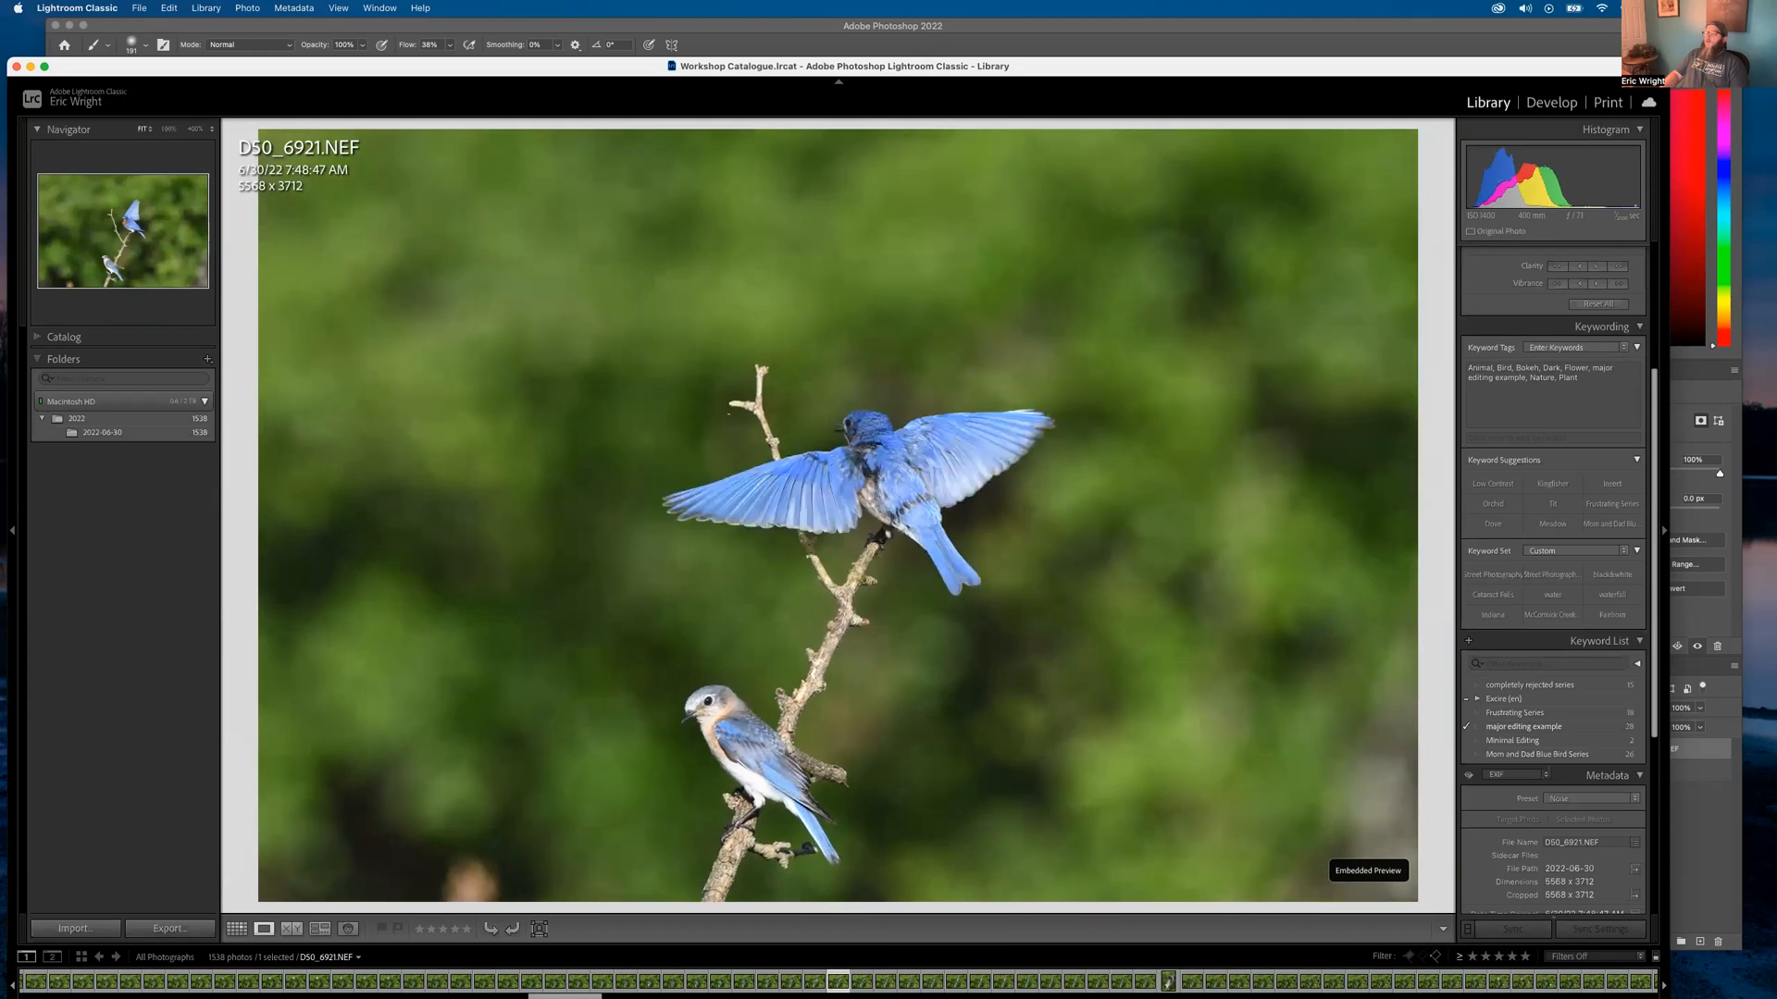
key("Right")
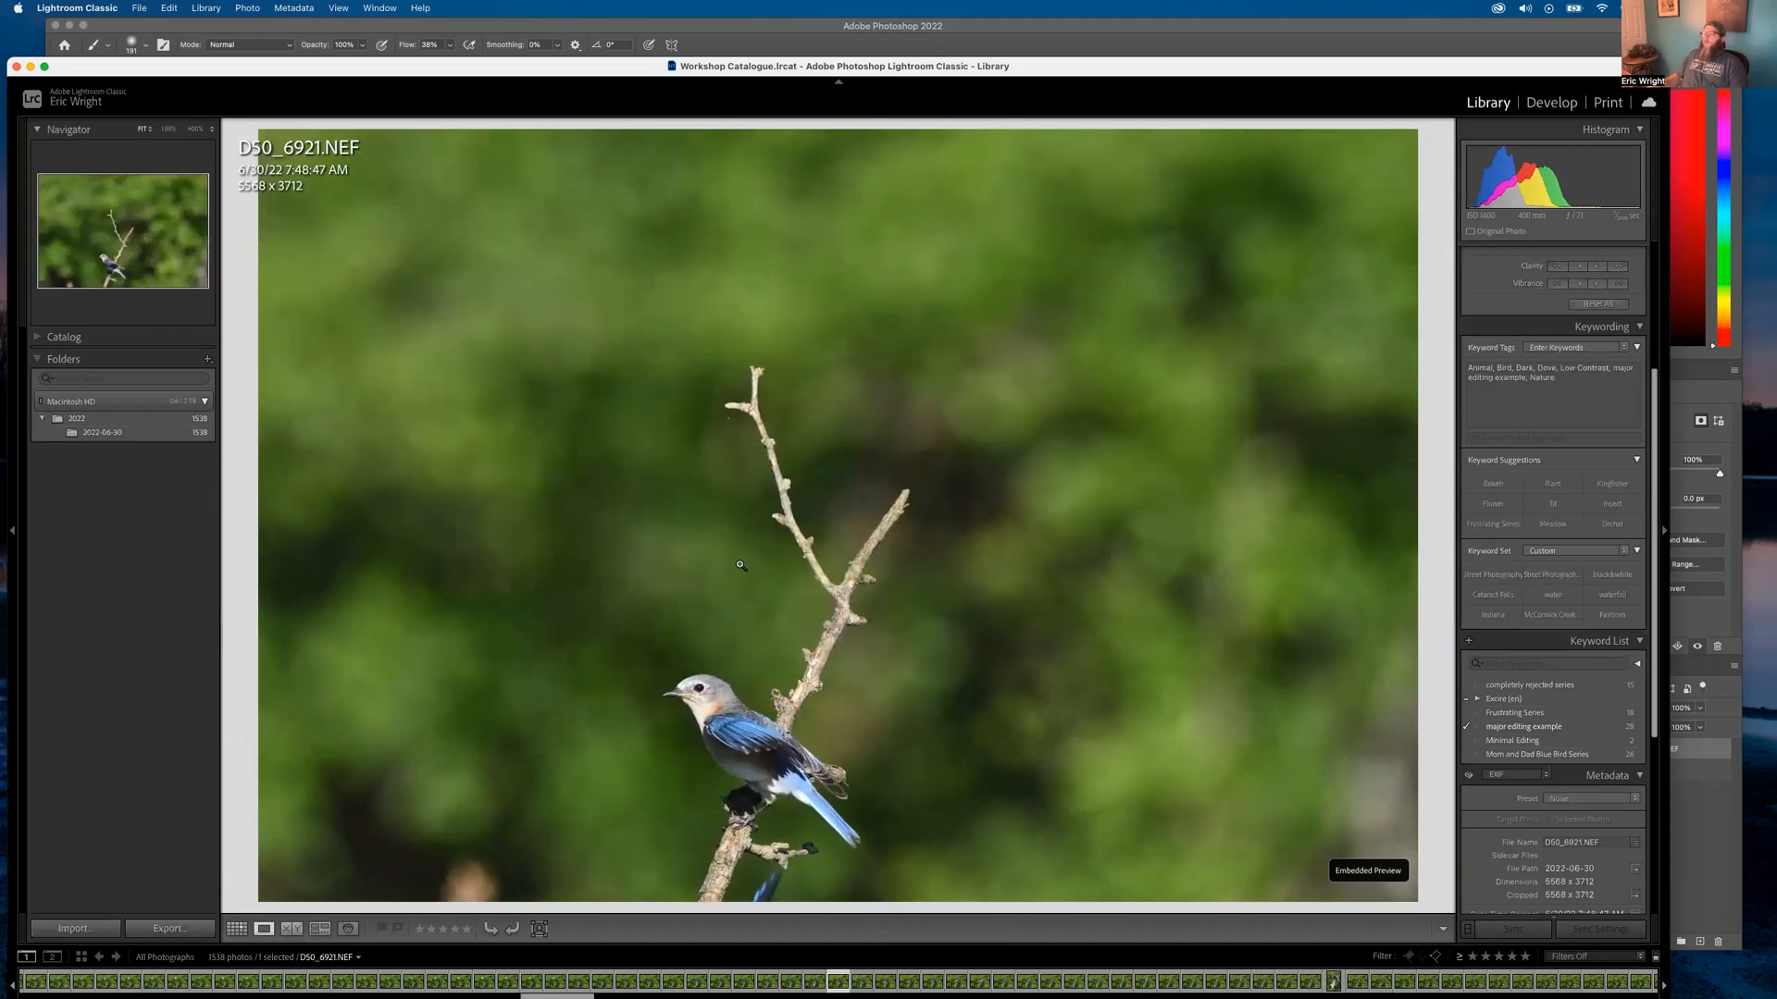
key("Left")
key("Left")
key("Left")
key("Left")
key("Left")
key("Left")
key("Left")
key("Left")
left_click(725, 493)
left_click(848, 385)
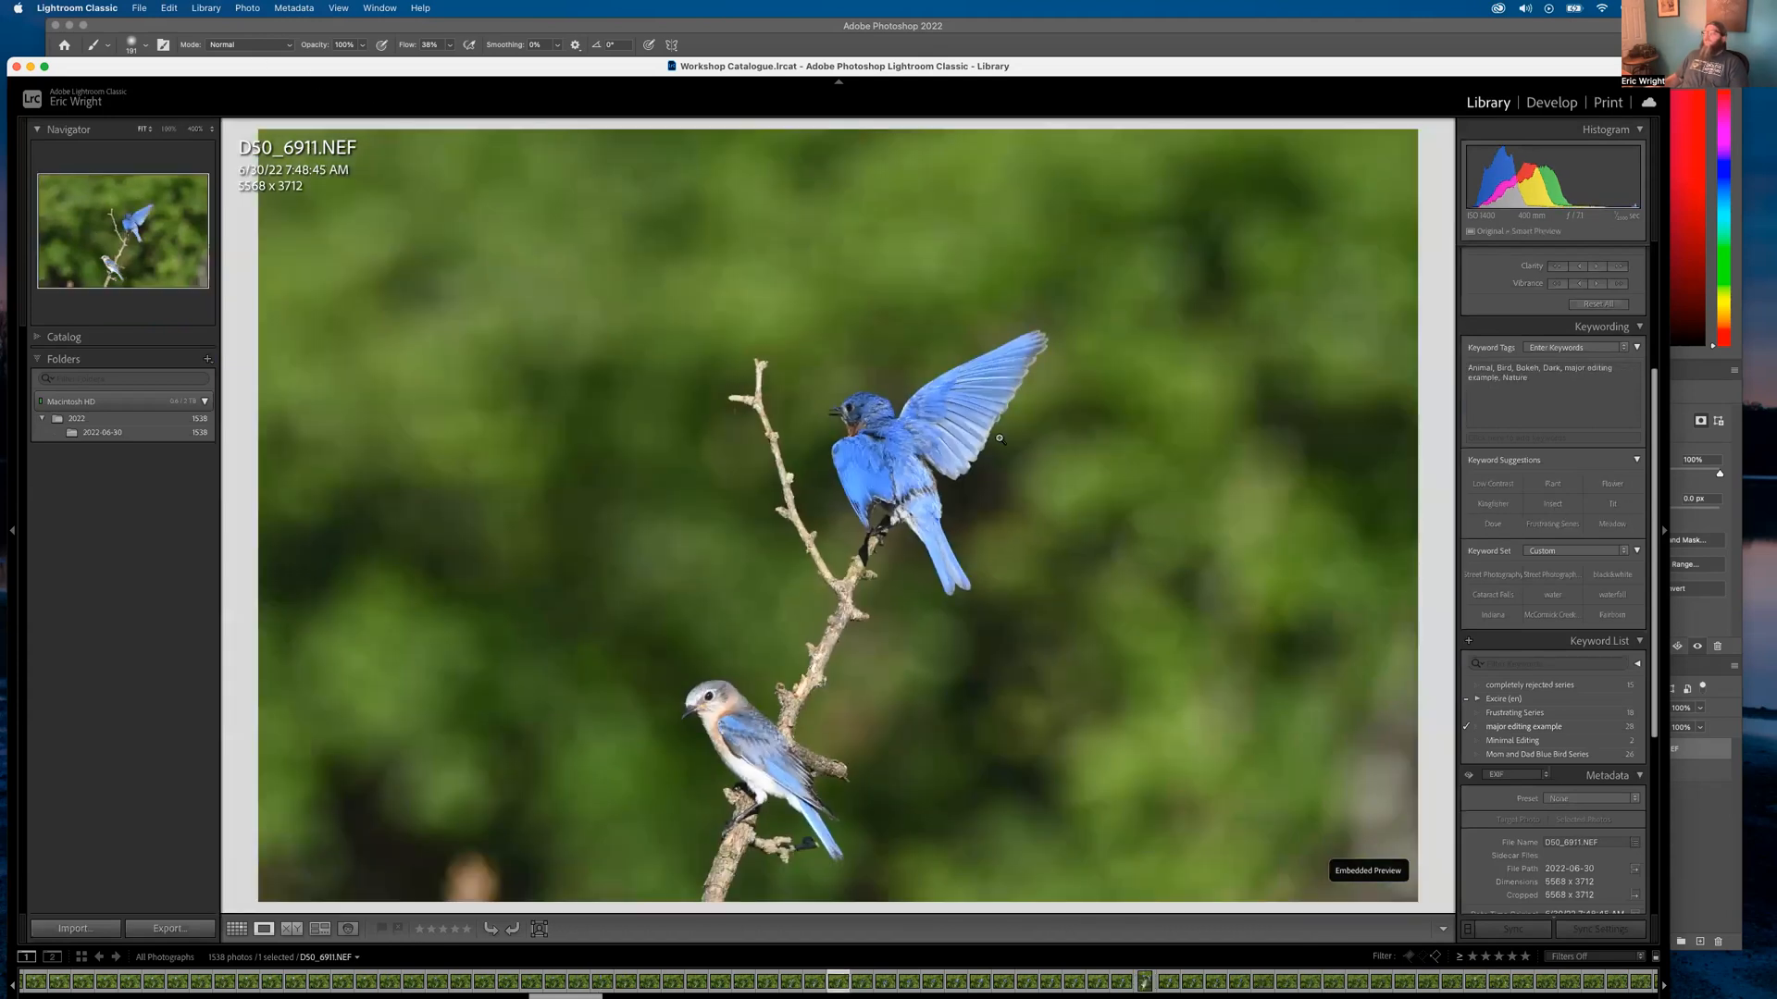
key("Right")
key("Right")
key("Right")
key("Right")
key("Right")
key("Right")
key("Right")
key("Right")
key("Right")
key("Right")
key("Right")
key("Right")
key("Right")
key("Right")
key("Right")
key("Right")
key("Right")
key("Right")
key("Right")
key("Right")
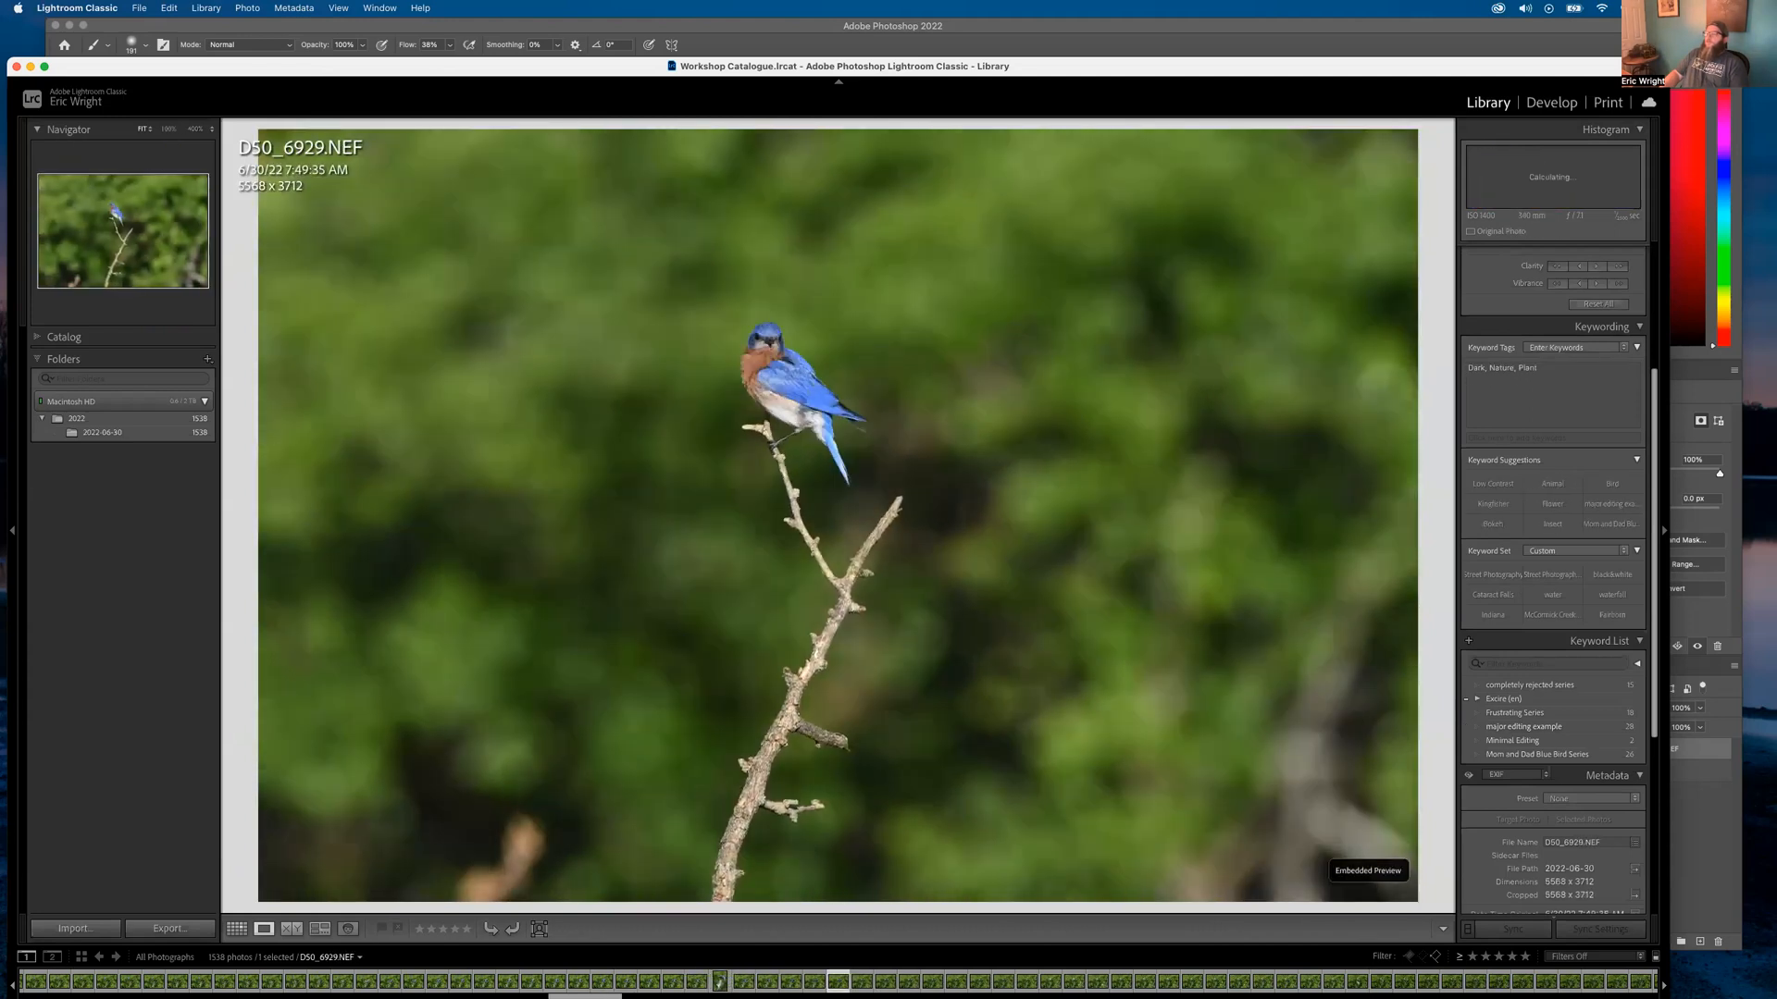
key("Left")
key("Right")
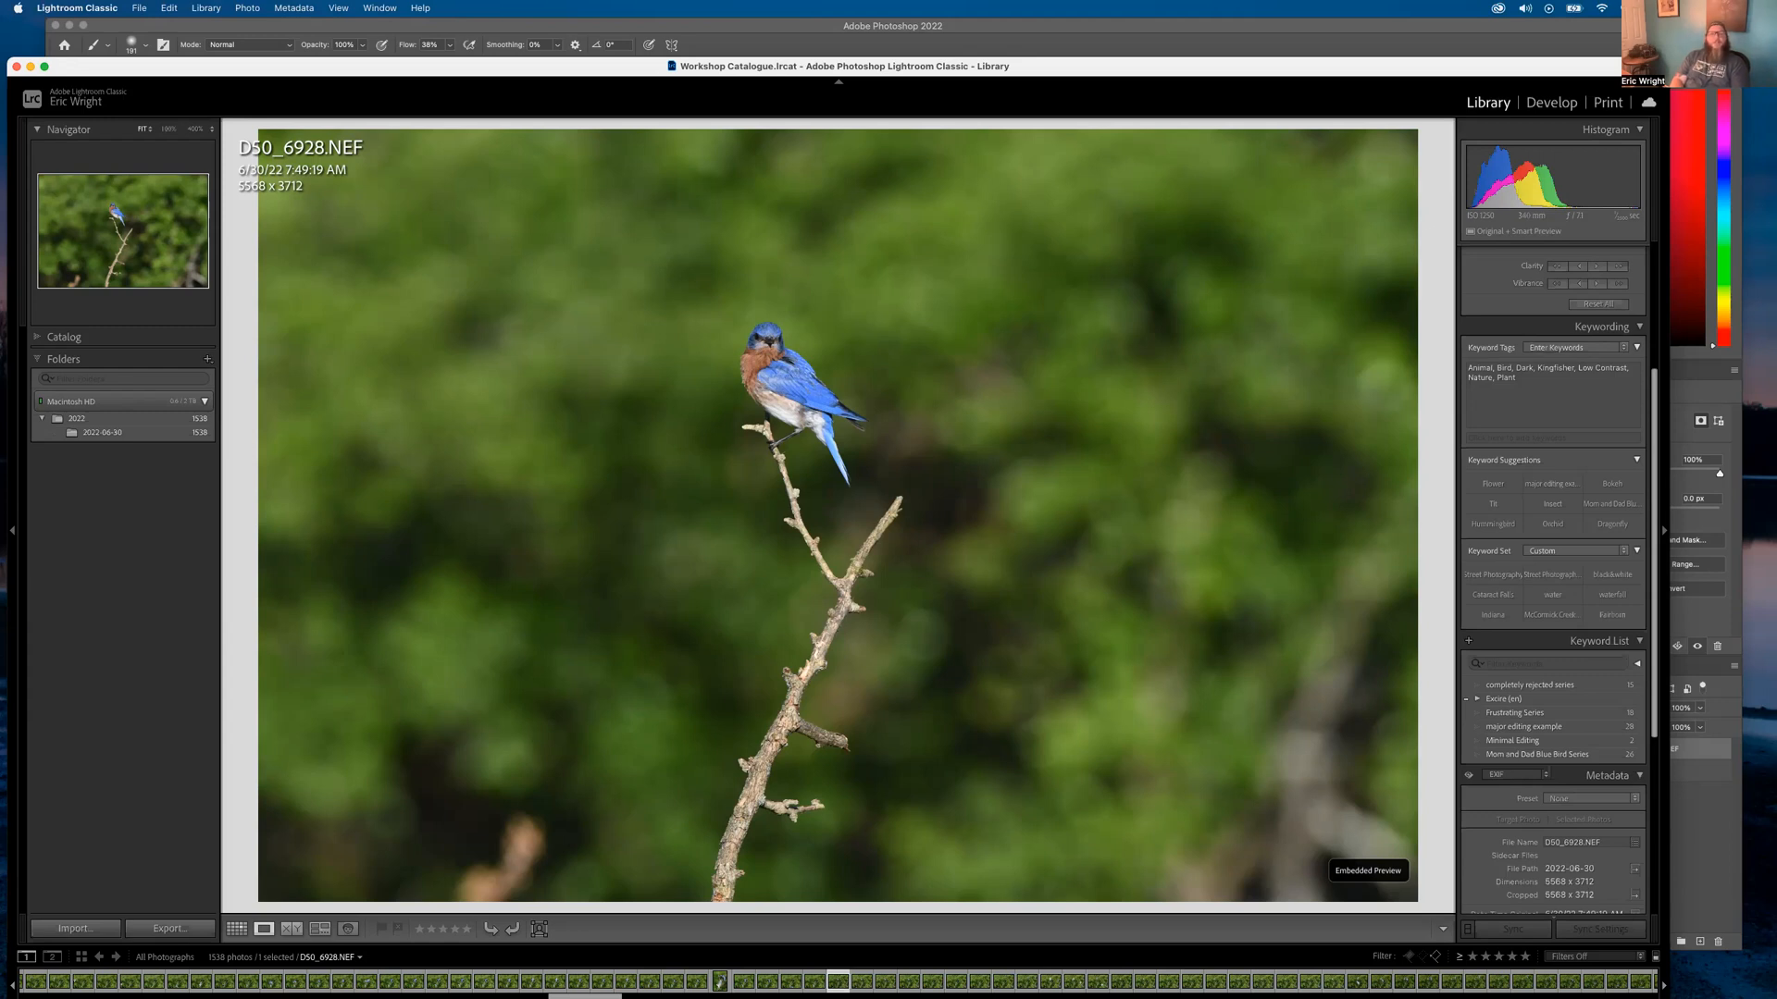
Display D50_6902-Edit.tif full-size from the grid and pan across its branch at 1:1
key("g")
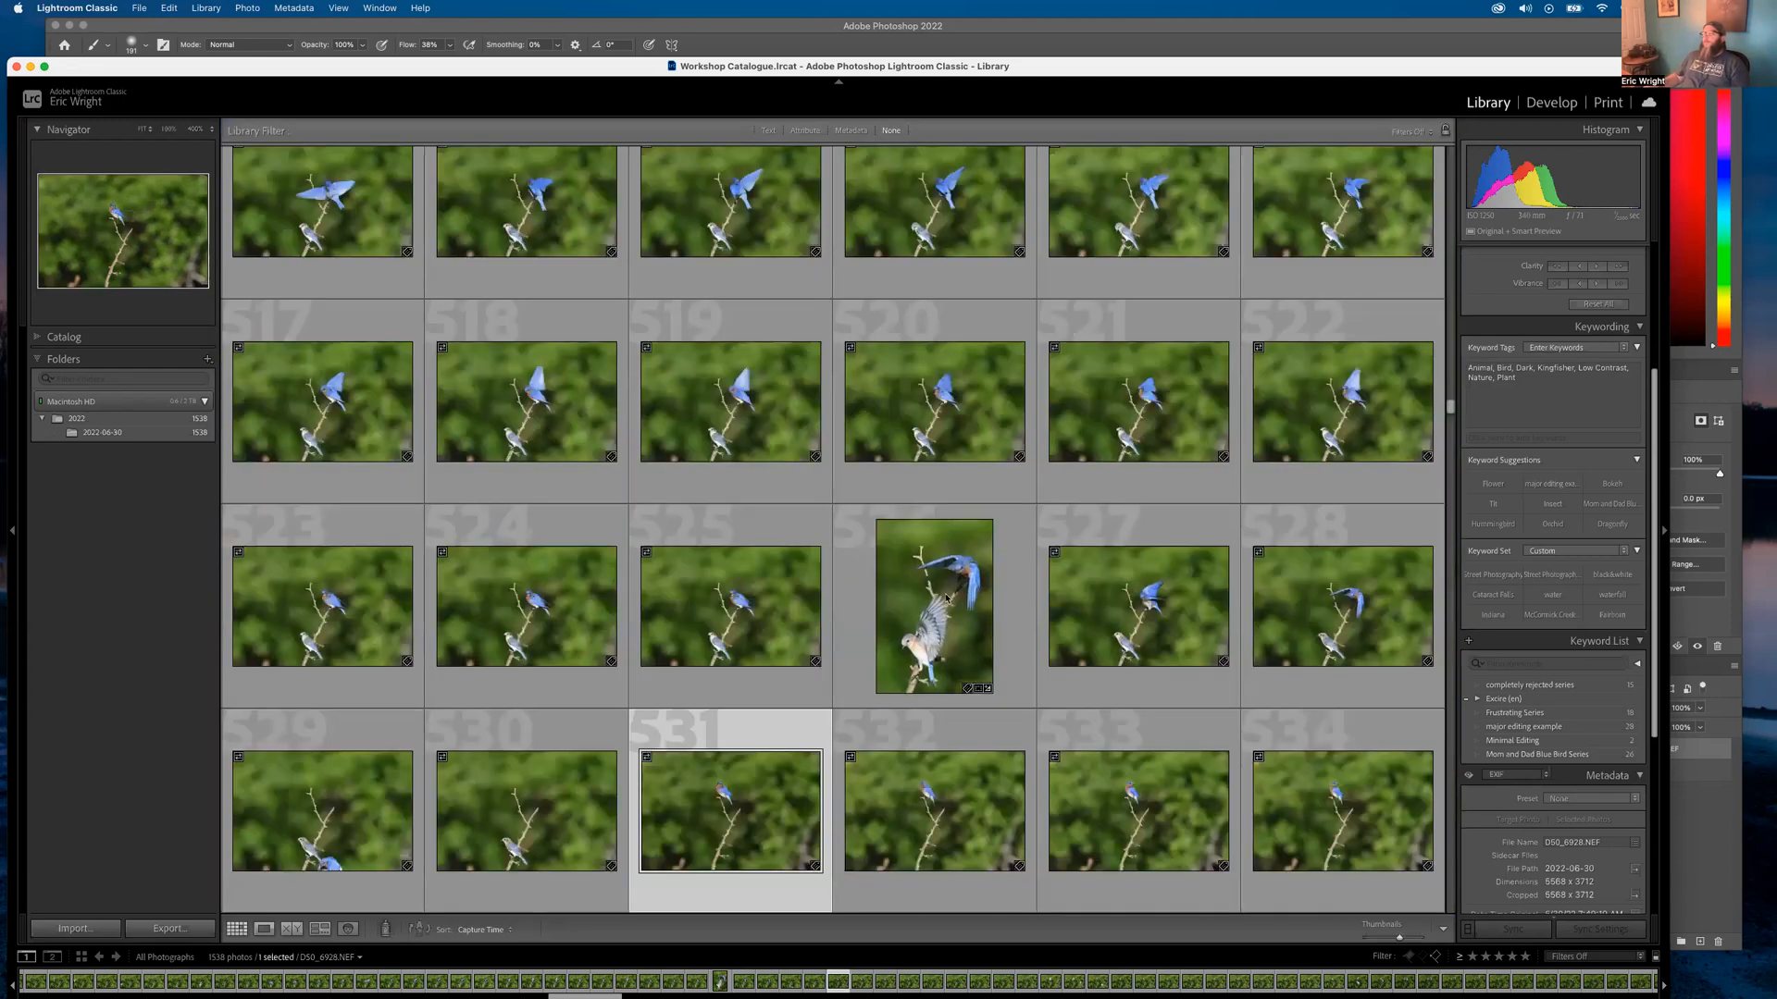
double_click(946, 599)
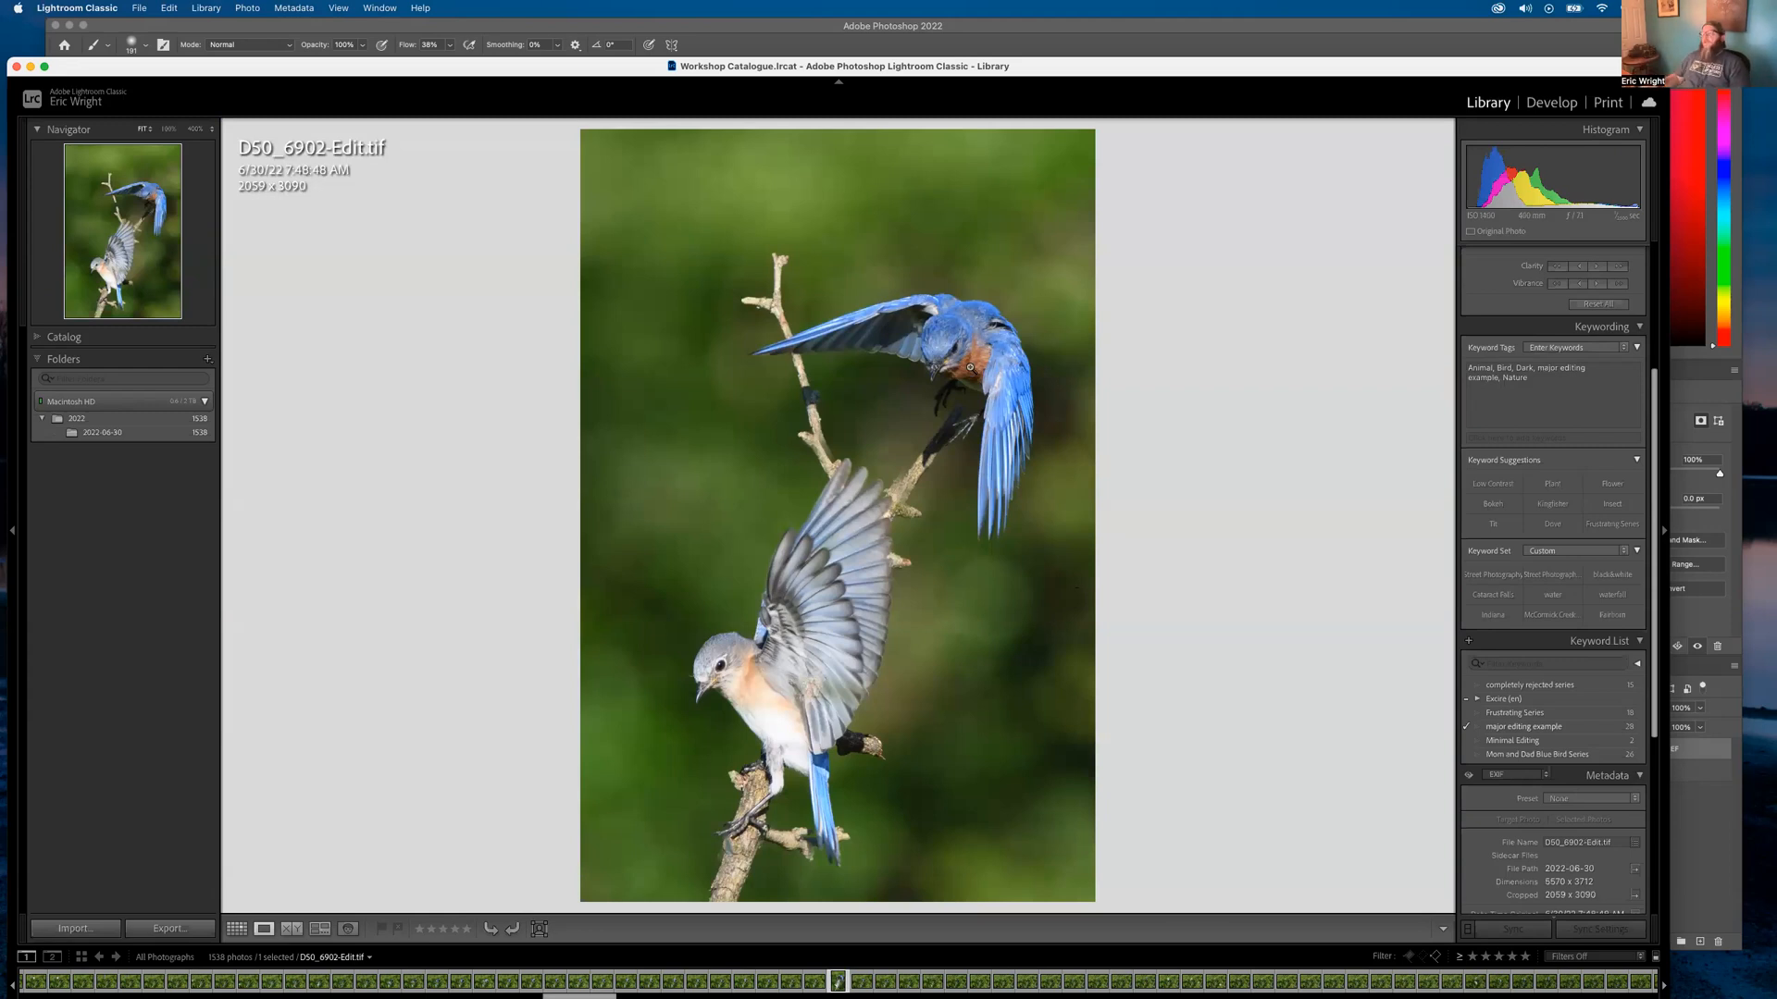
left_click_drag(808, 462, 914, 510)
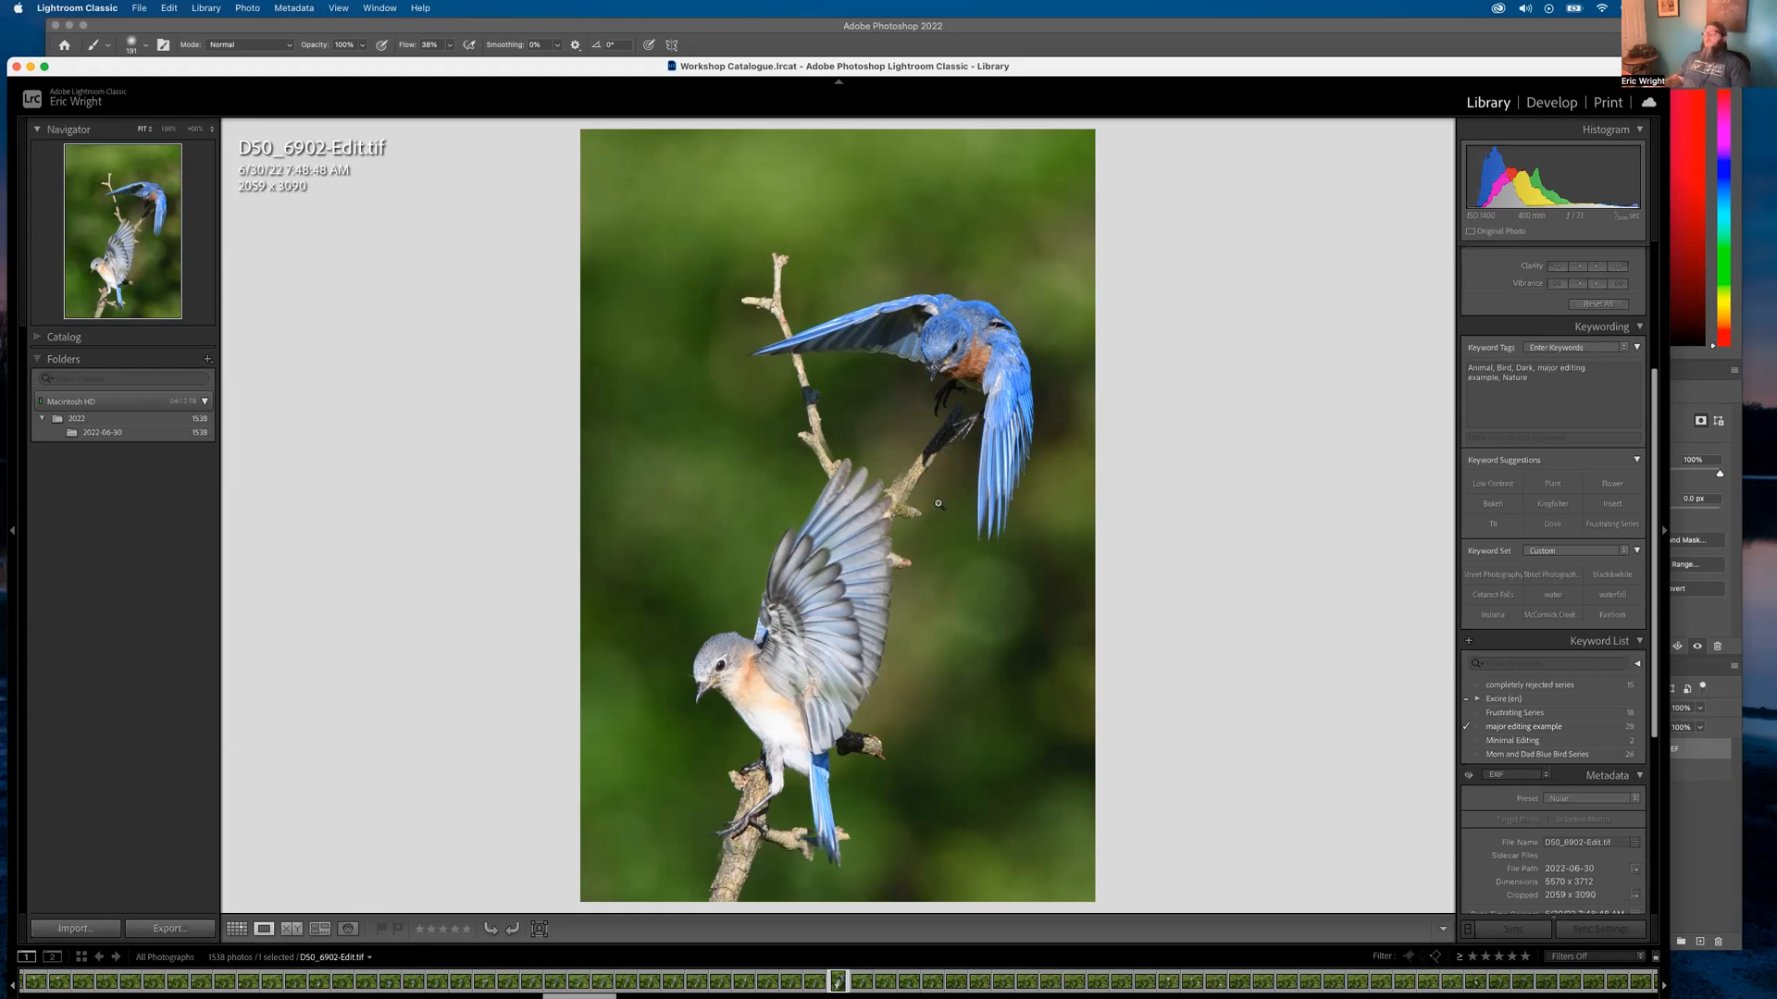
Bring Safari to the front and load instagram.com
mouse_move(600, 990)
left_click(520, 953)
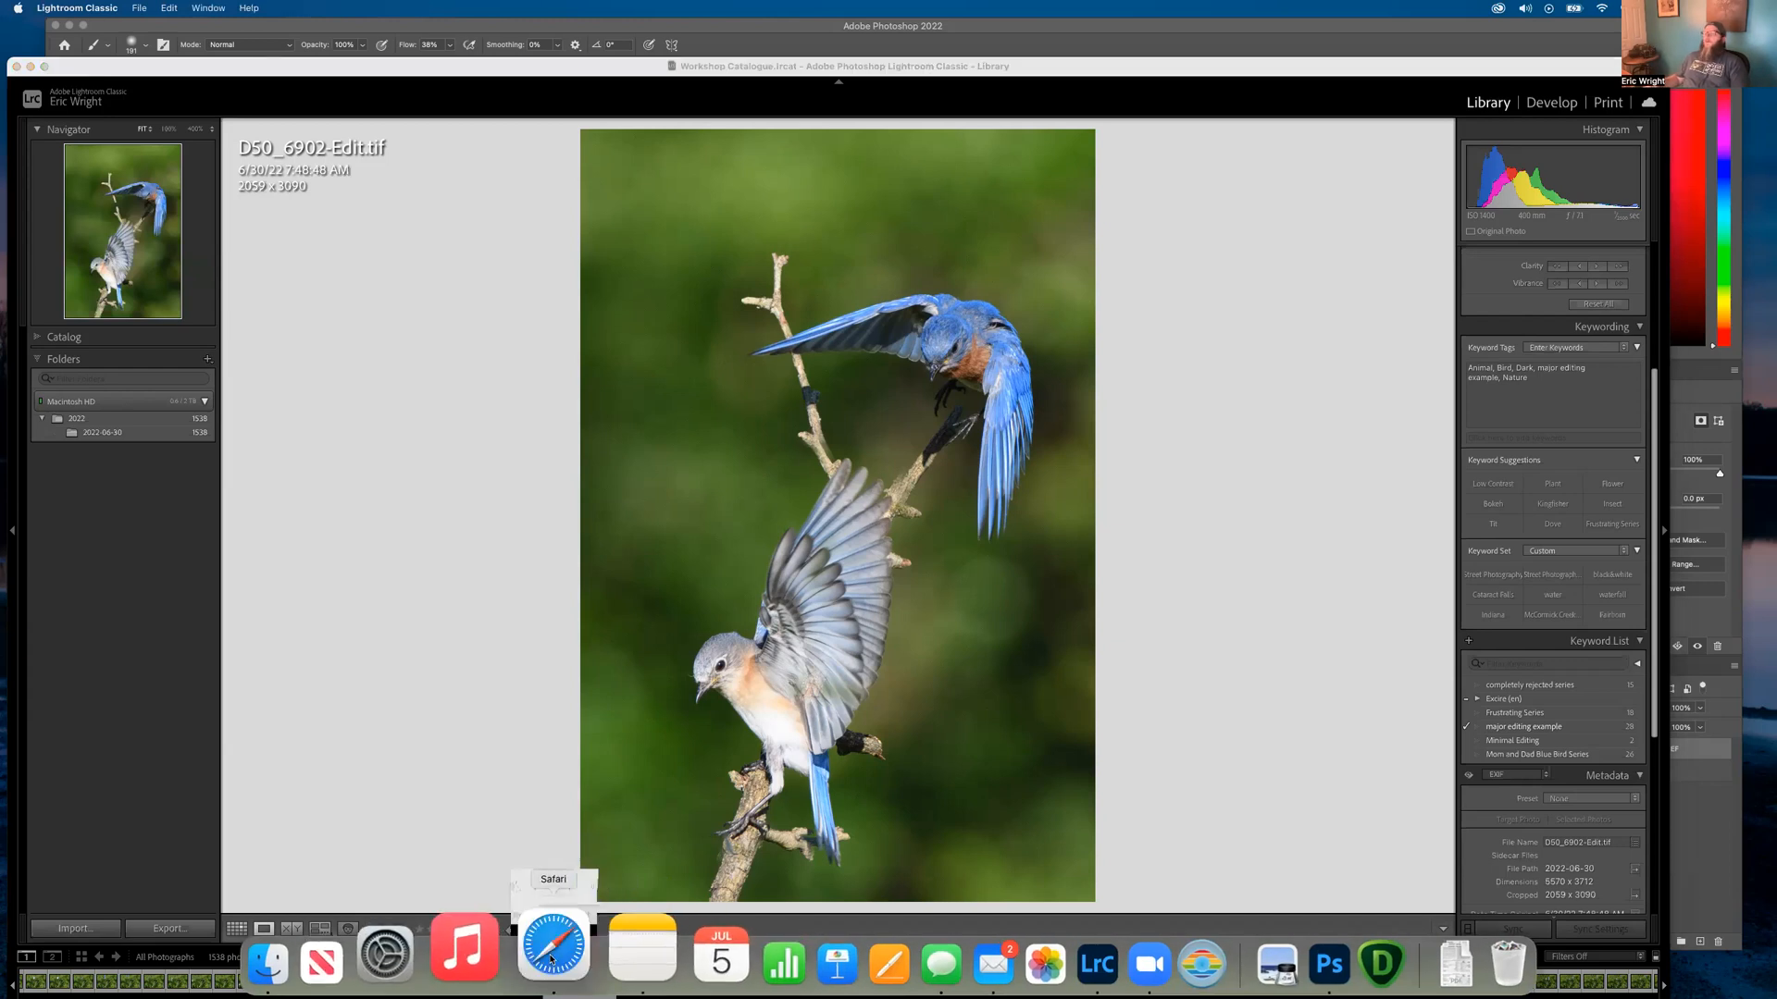
left_click(647, 74)
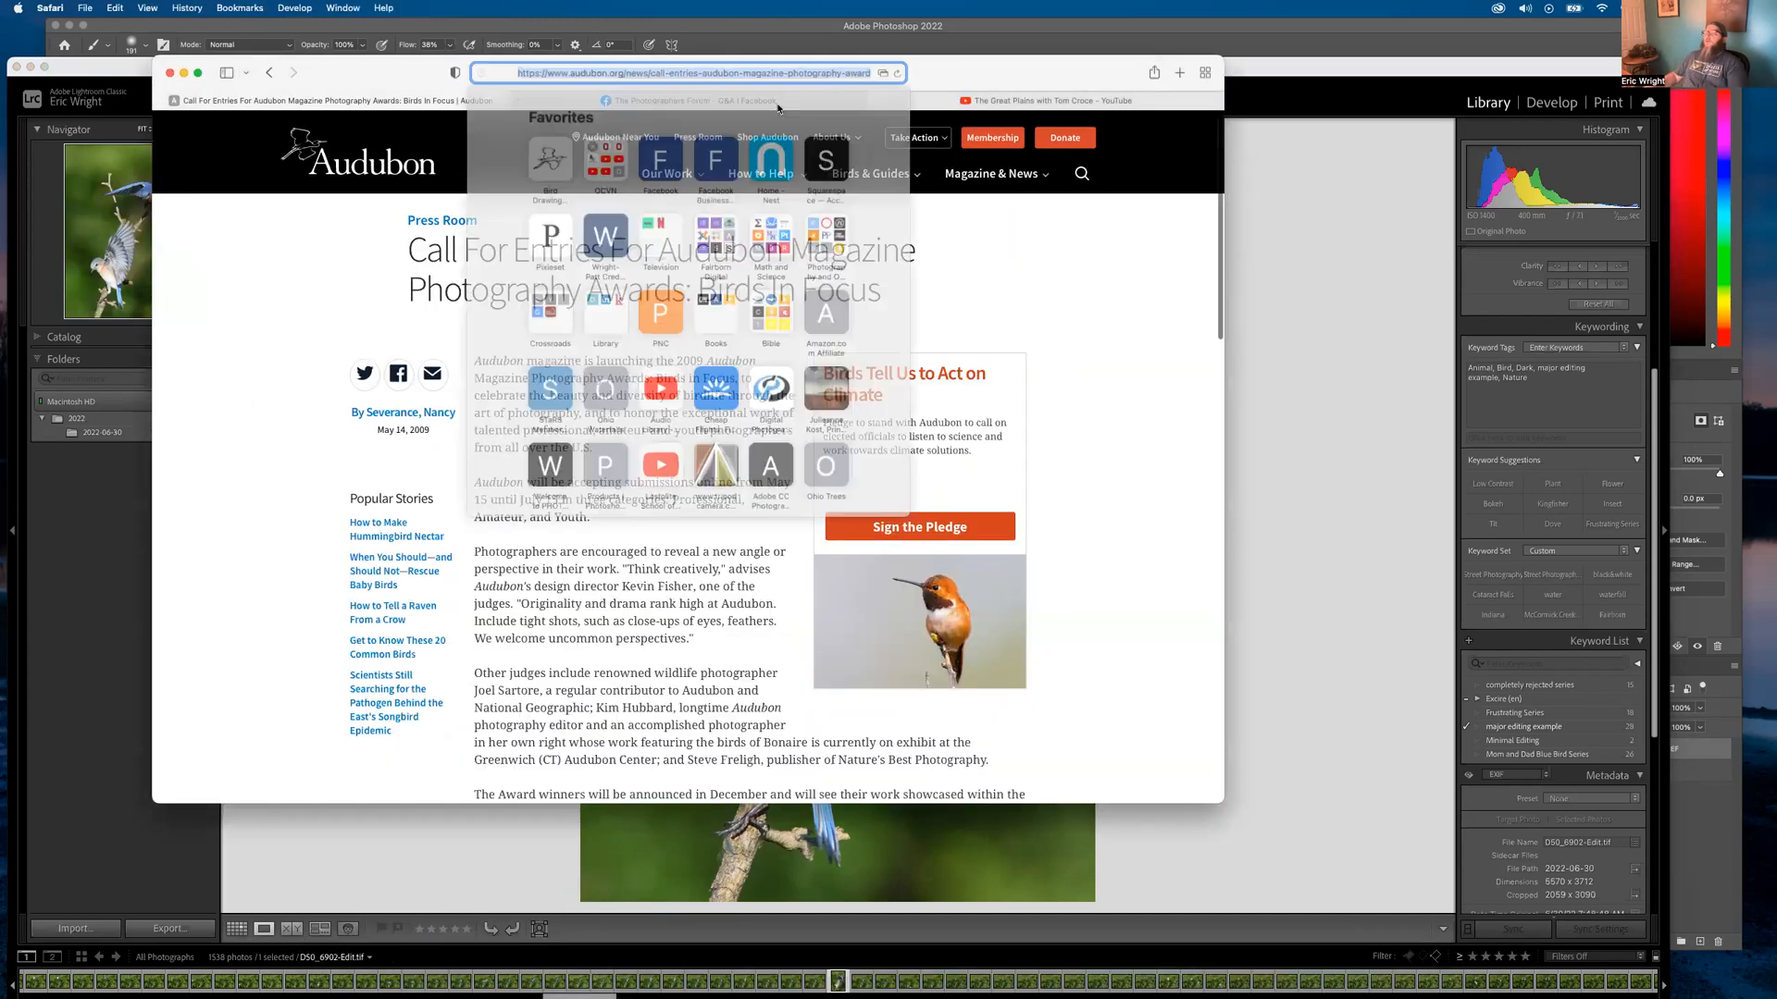
type("in")
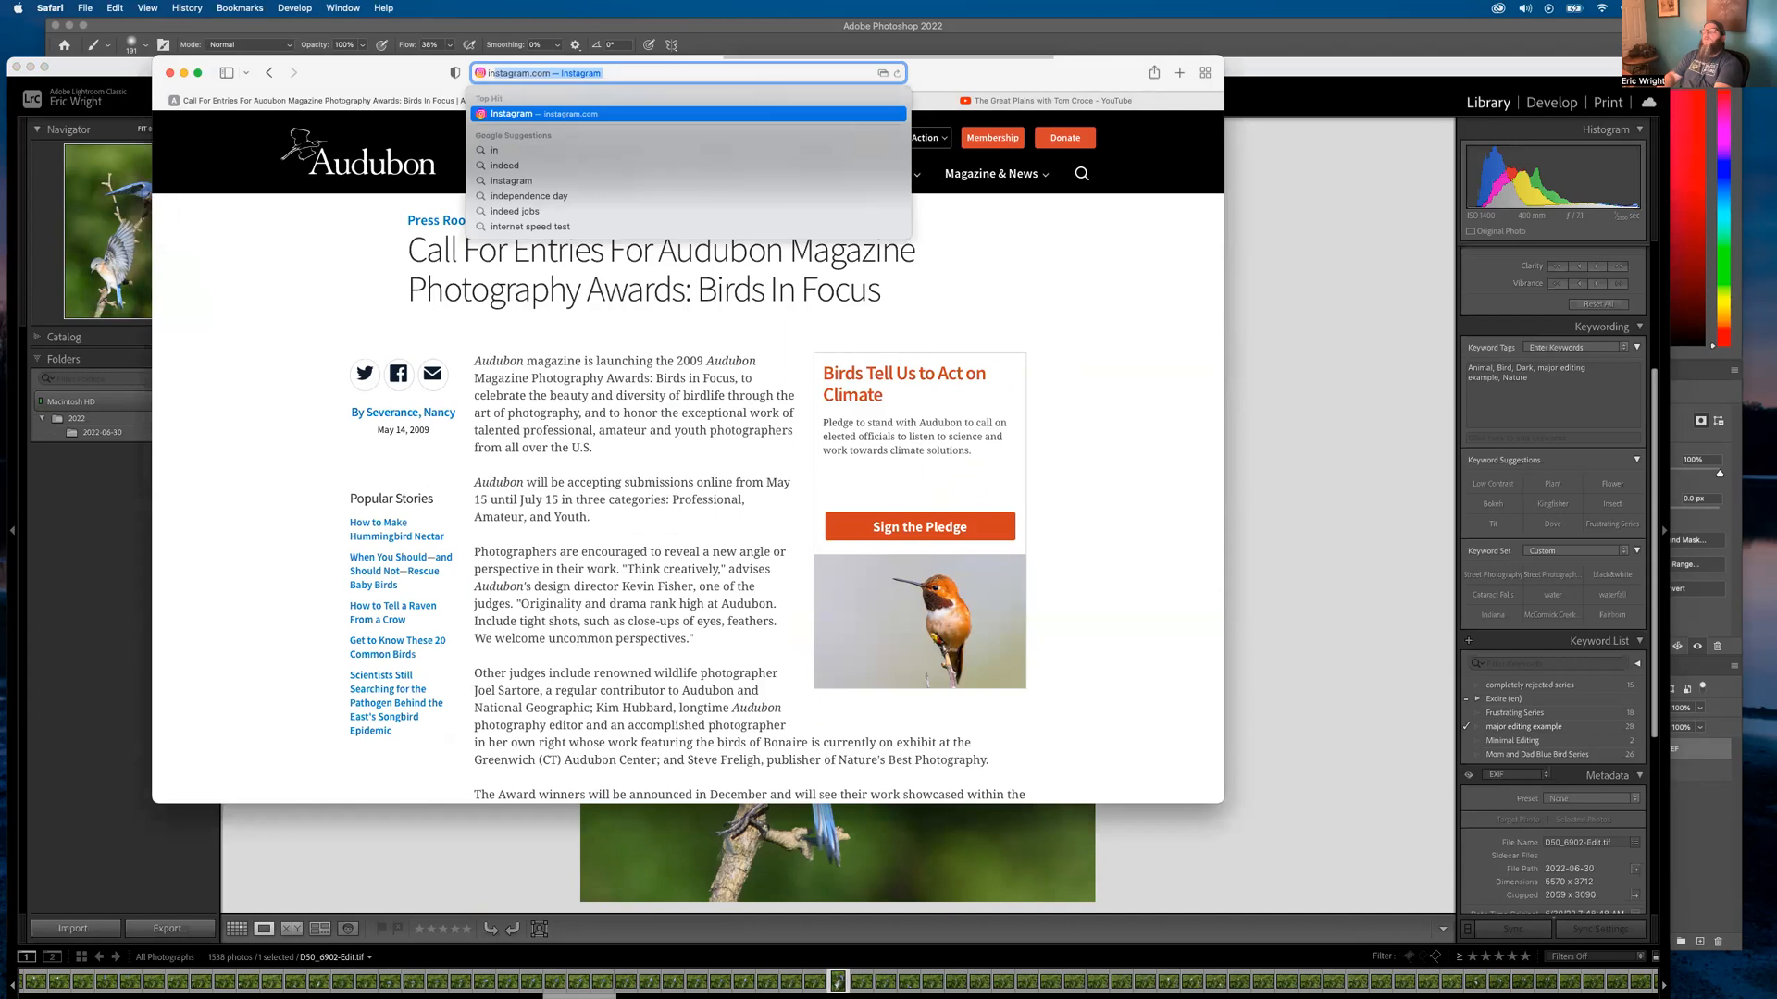
key("Return")
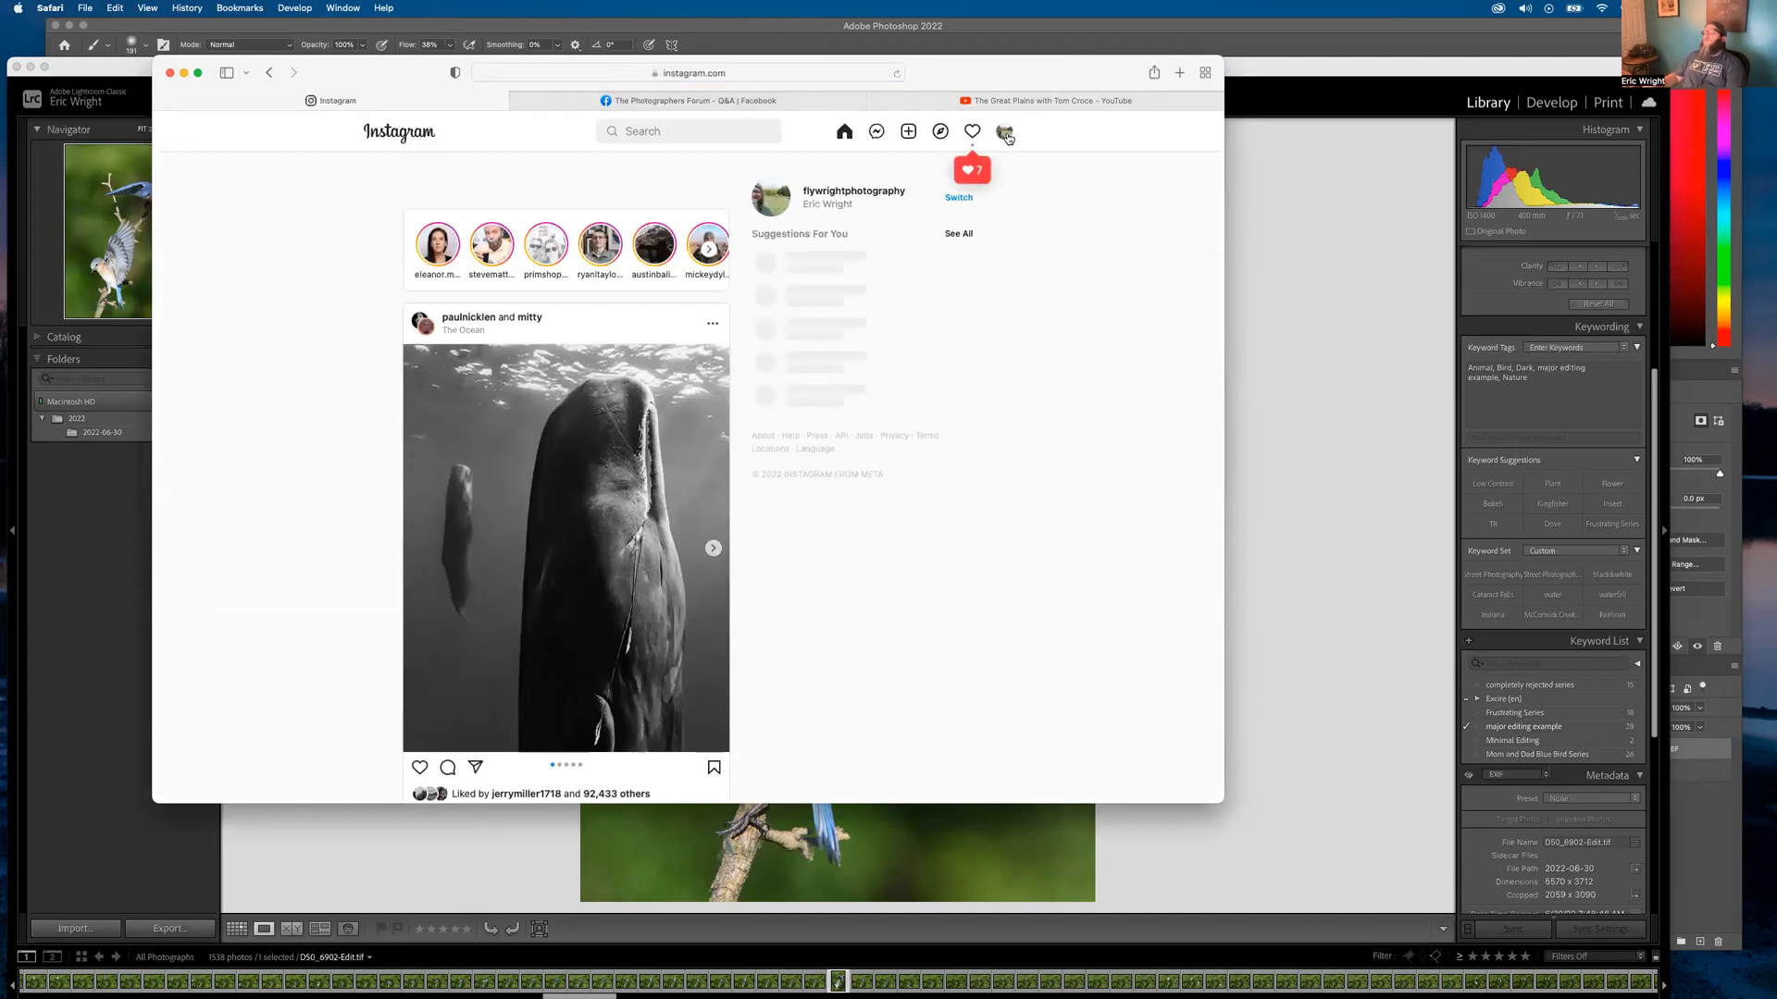
View the two-bluebird post on the profile page, then close it and the Safari window
left_click(1005, 132)
left_click(917, 164)
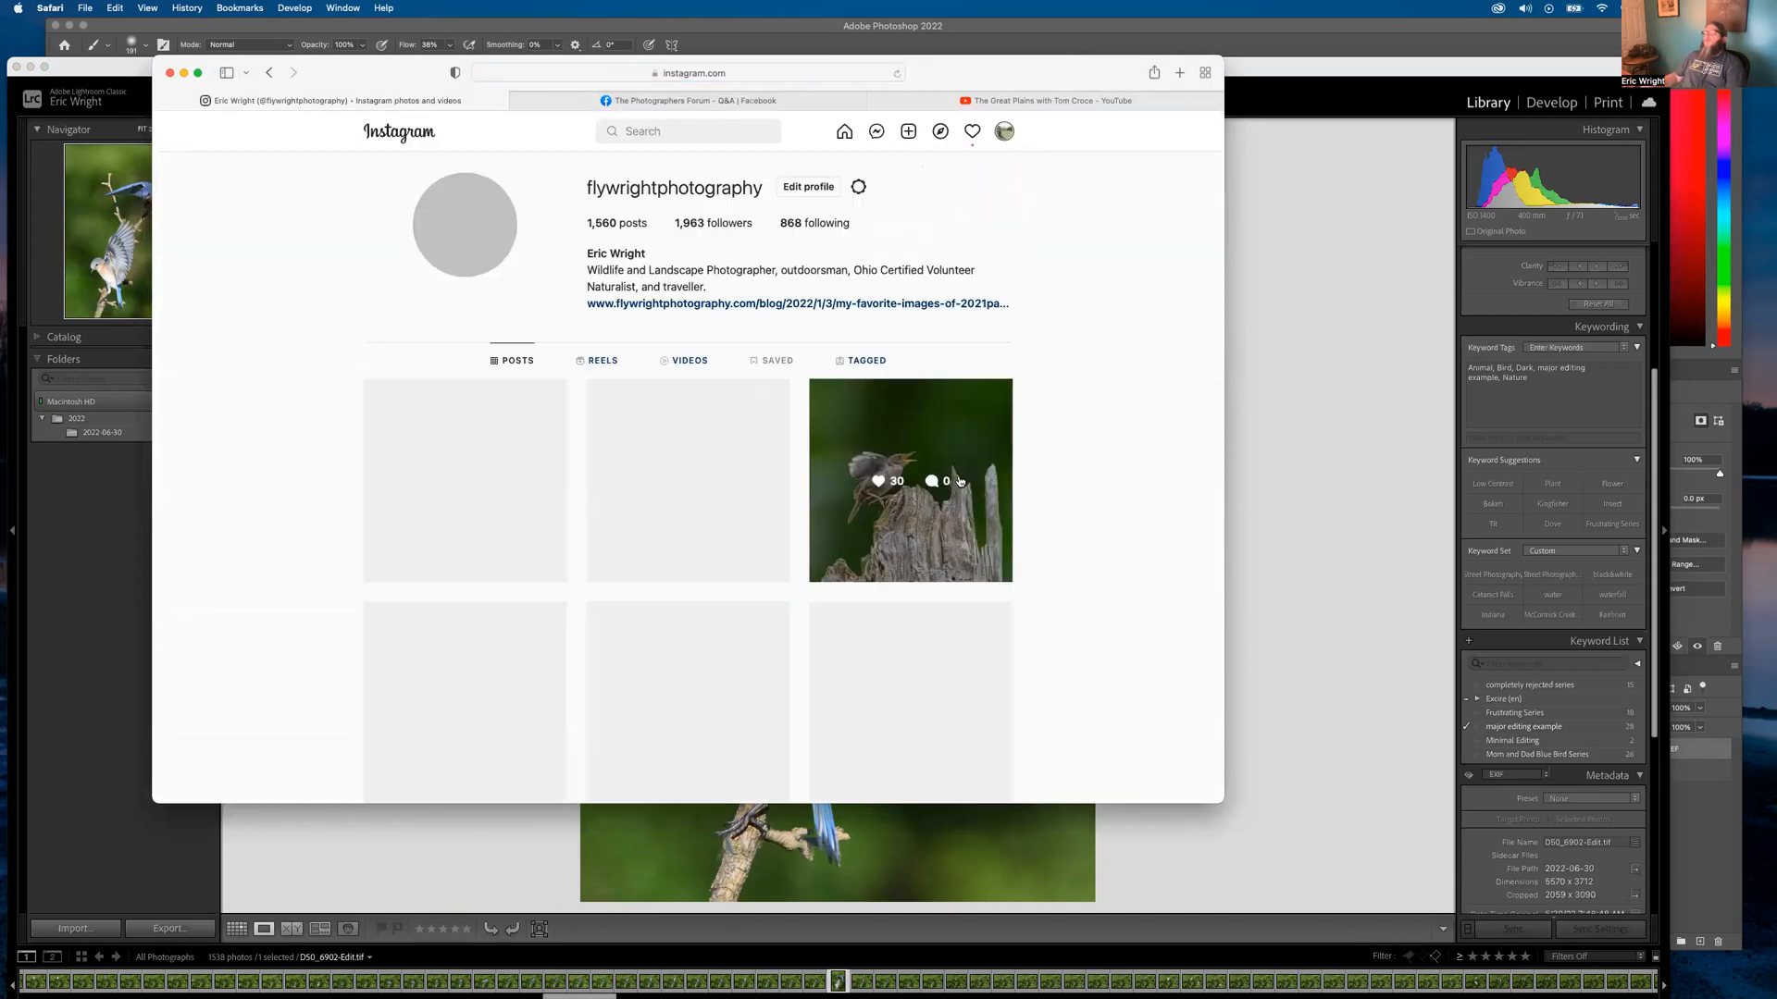
left_click(711, 641)
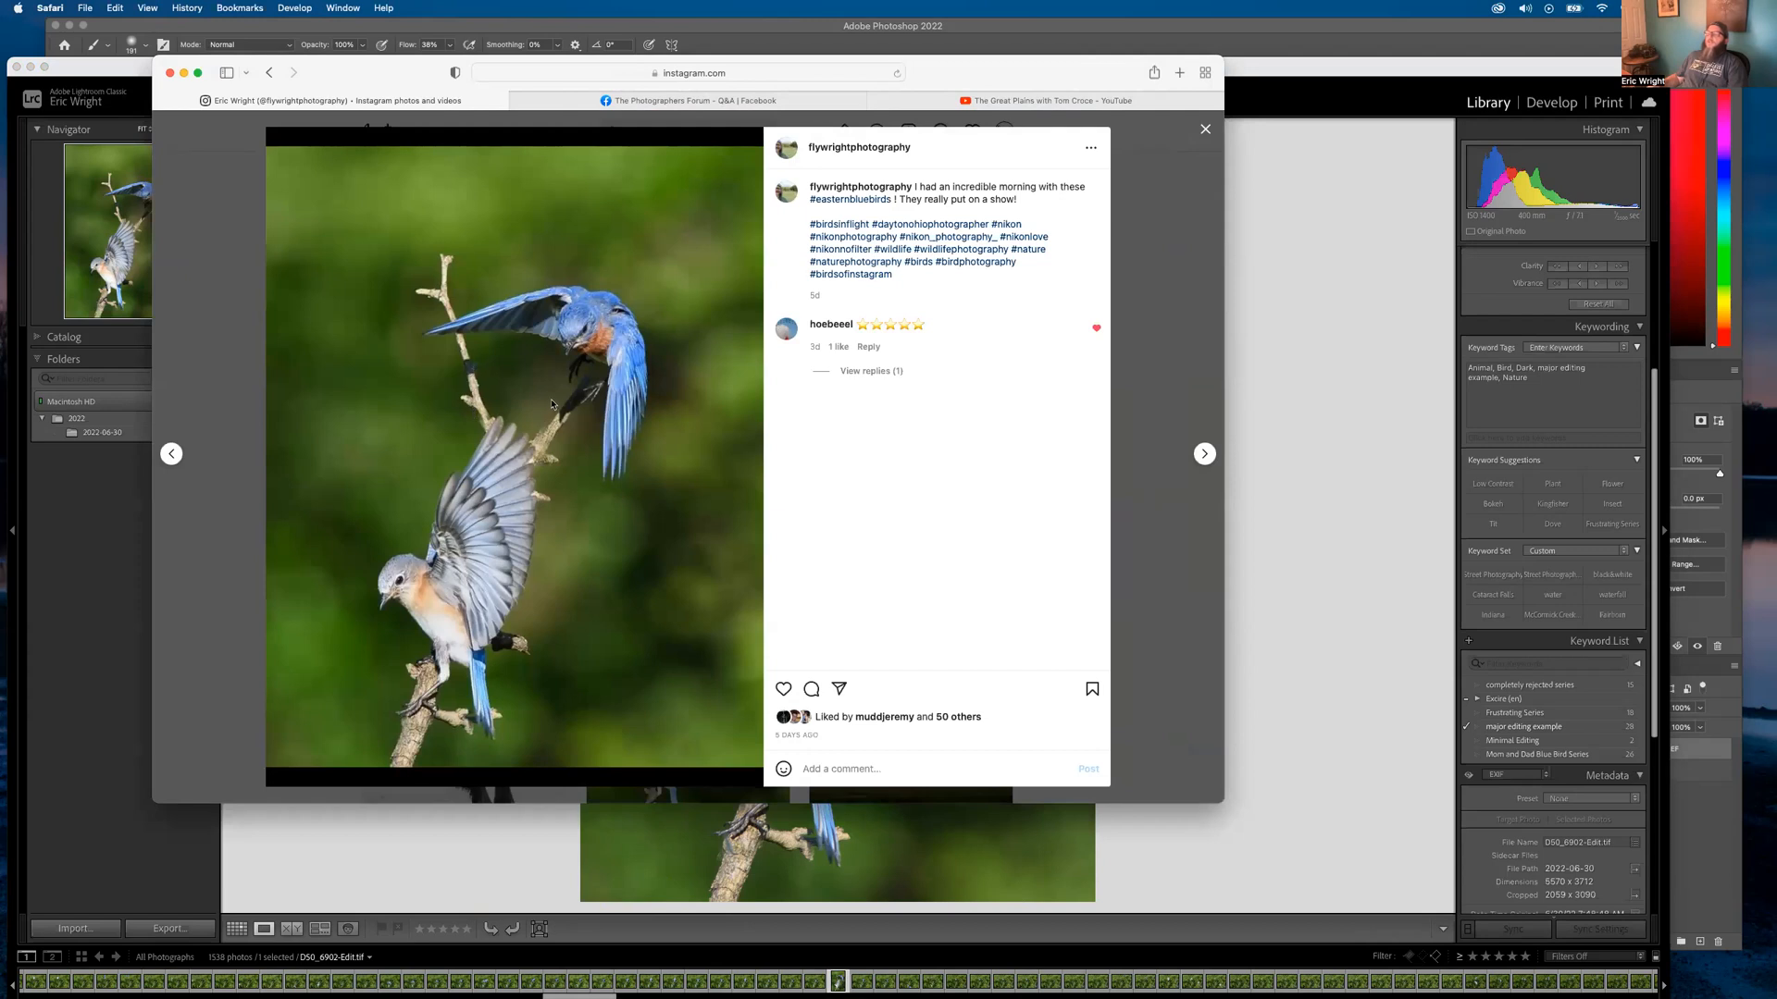
left_click(1208, 130)
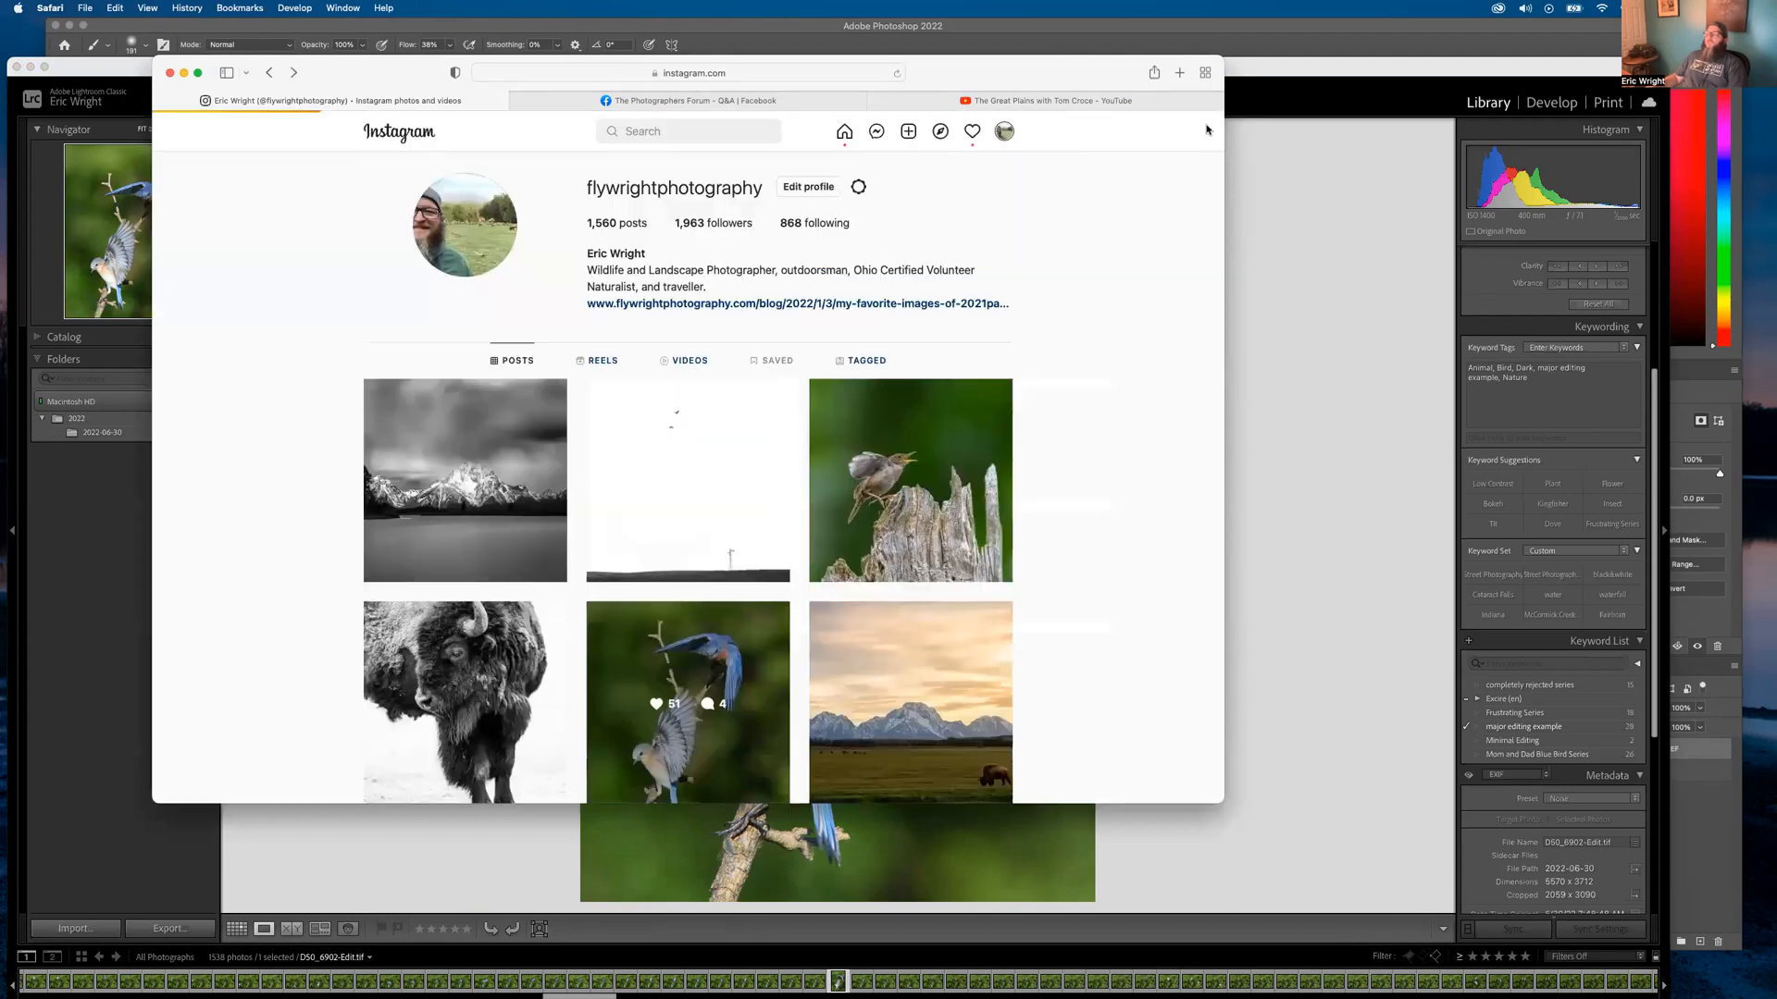
left_click(170, 74)
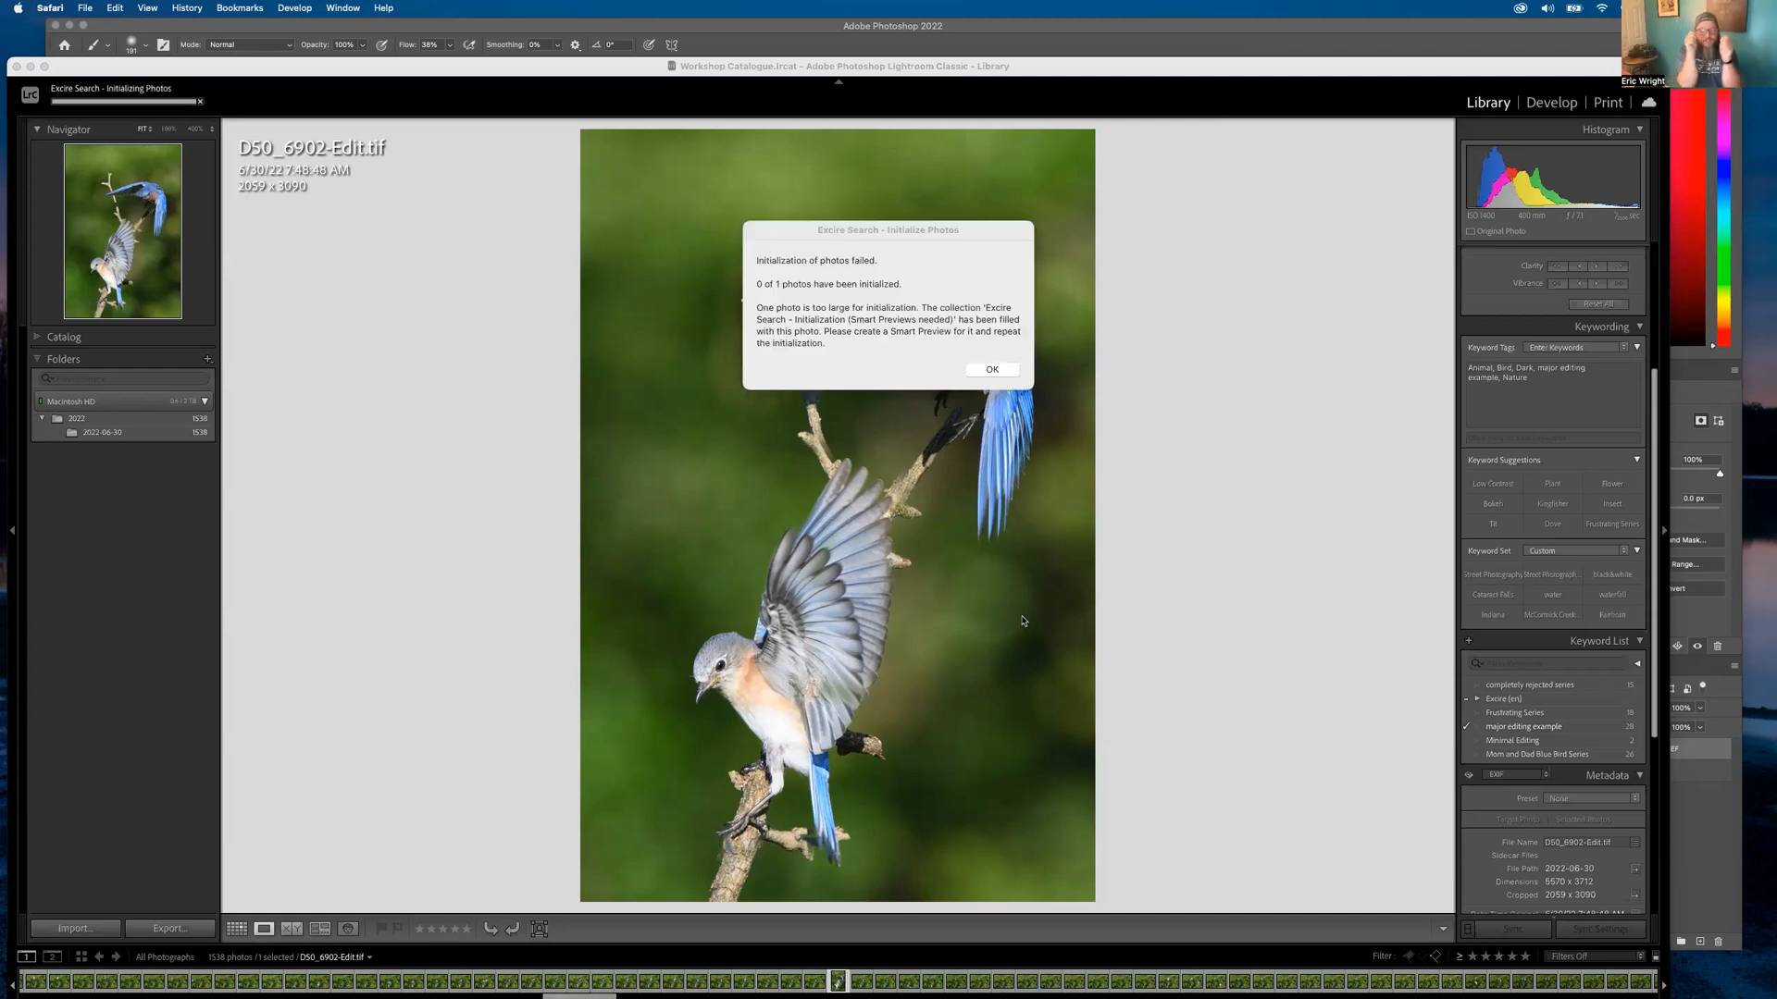
Dismiss the Excire initialization error and zoom in on D50_6902-Edit.tif's wing and branch
left_click(988, 368)
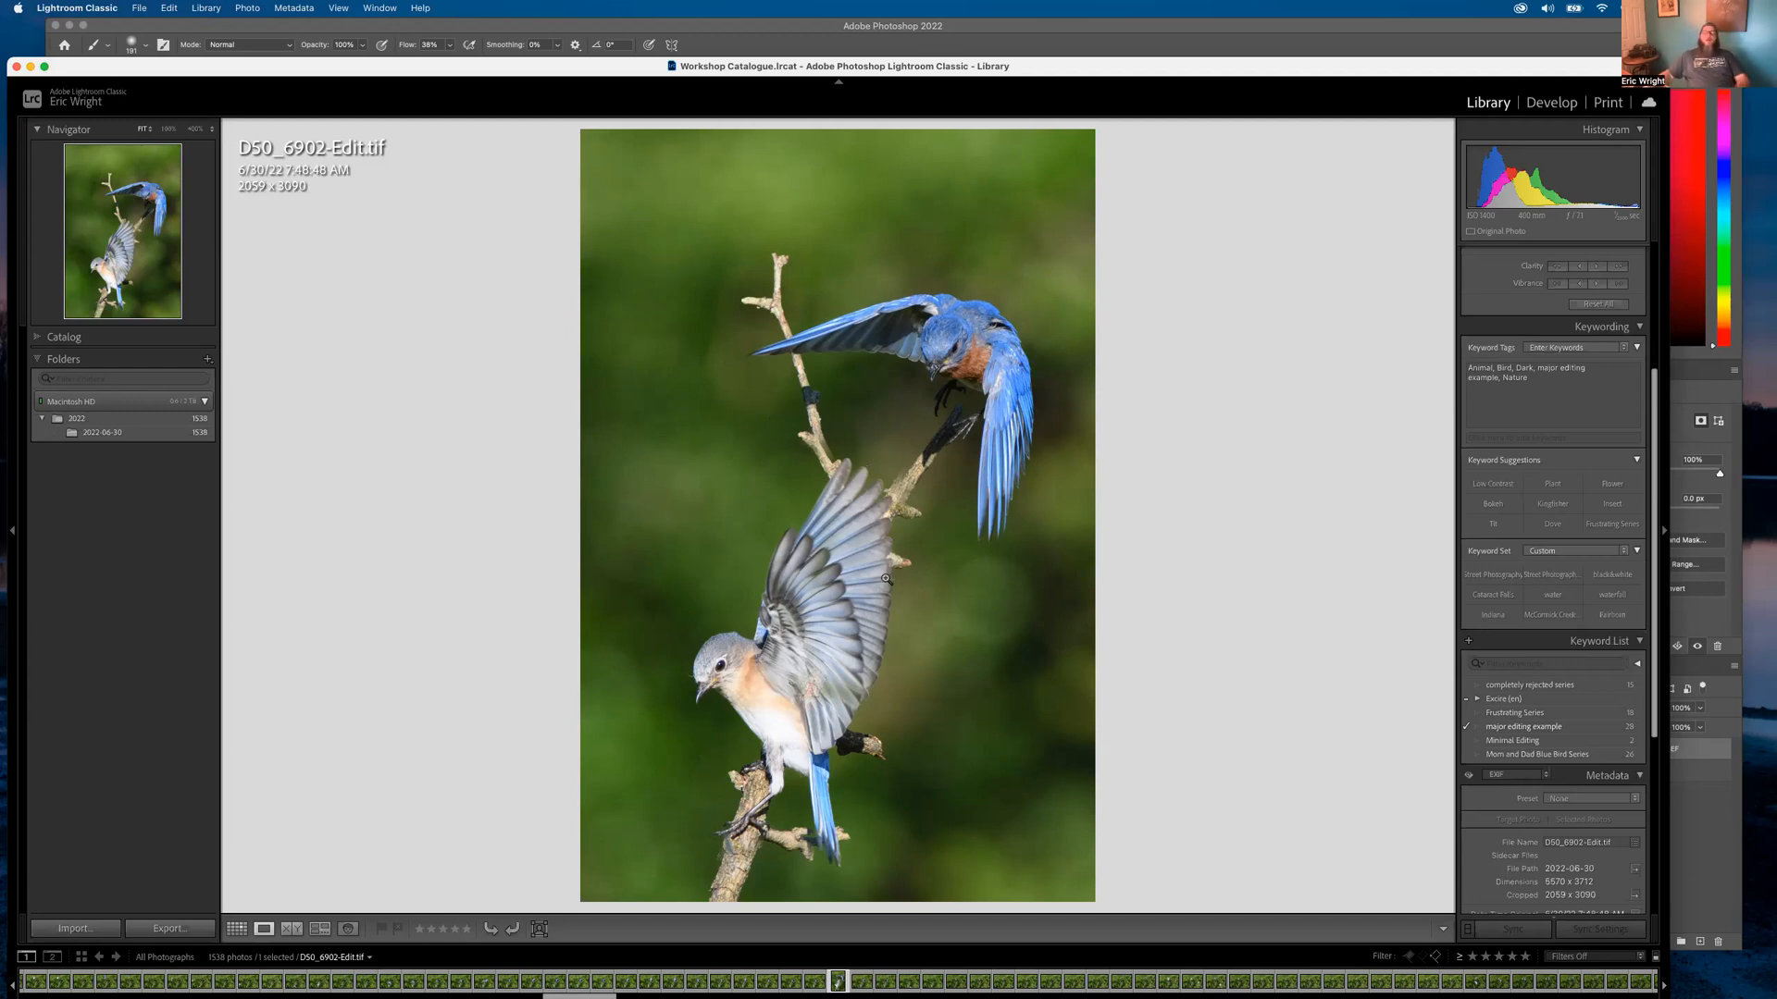
left_click(842, 575)
In Grid view, filter by the Frustrating Series keyword, leaving 18 of 1538 photos
key("g")
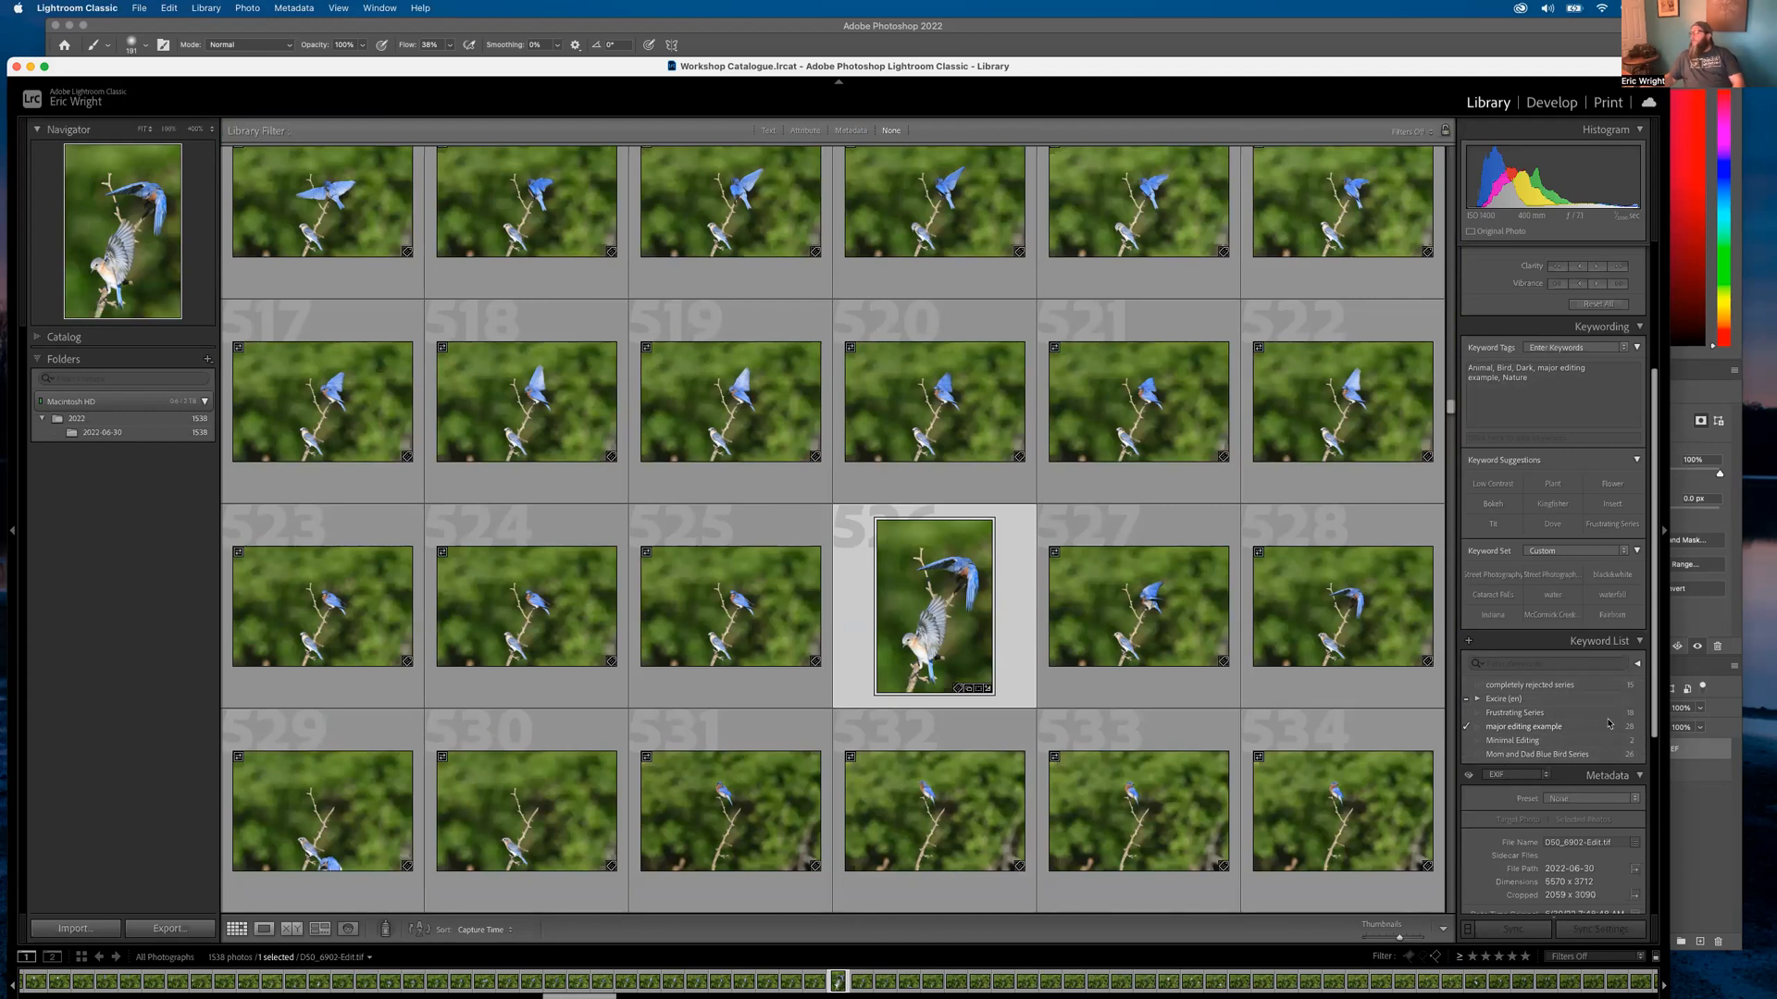
left_click(1586, 756)
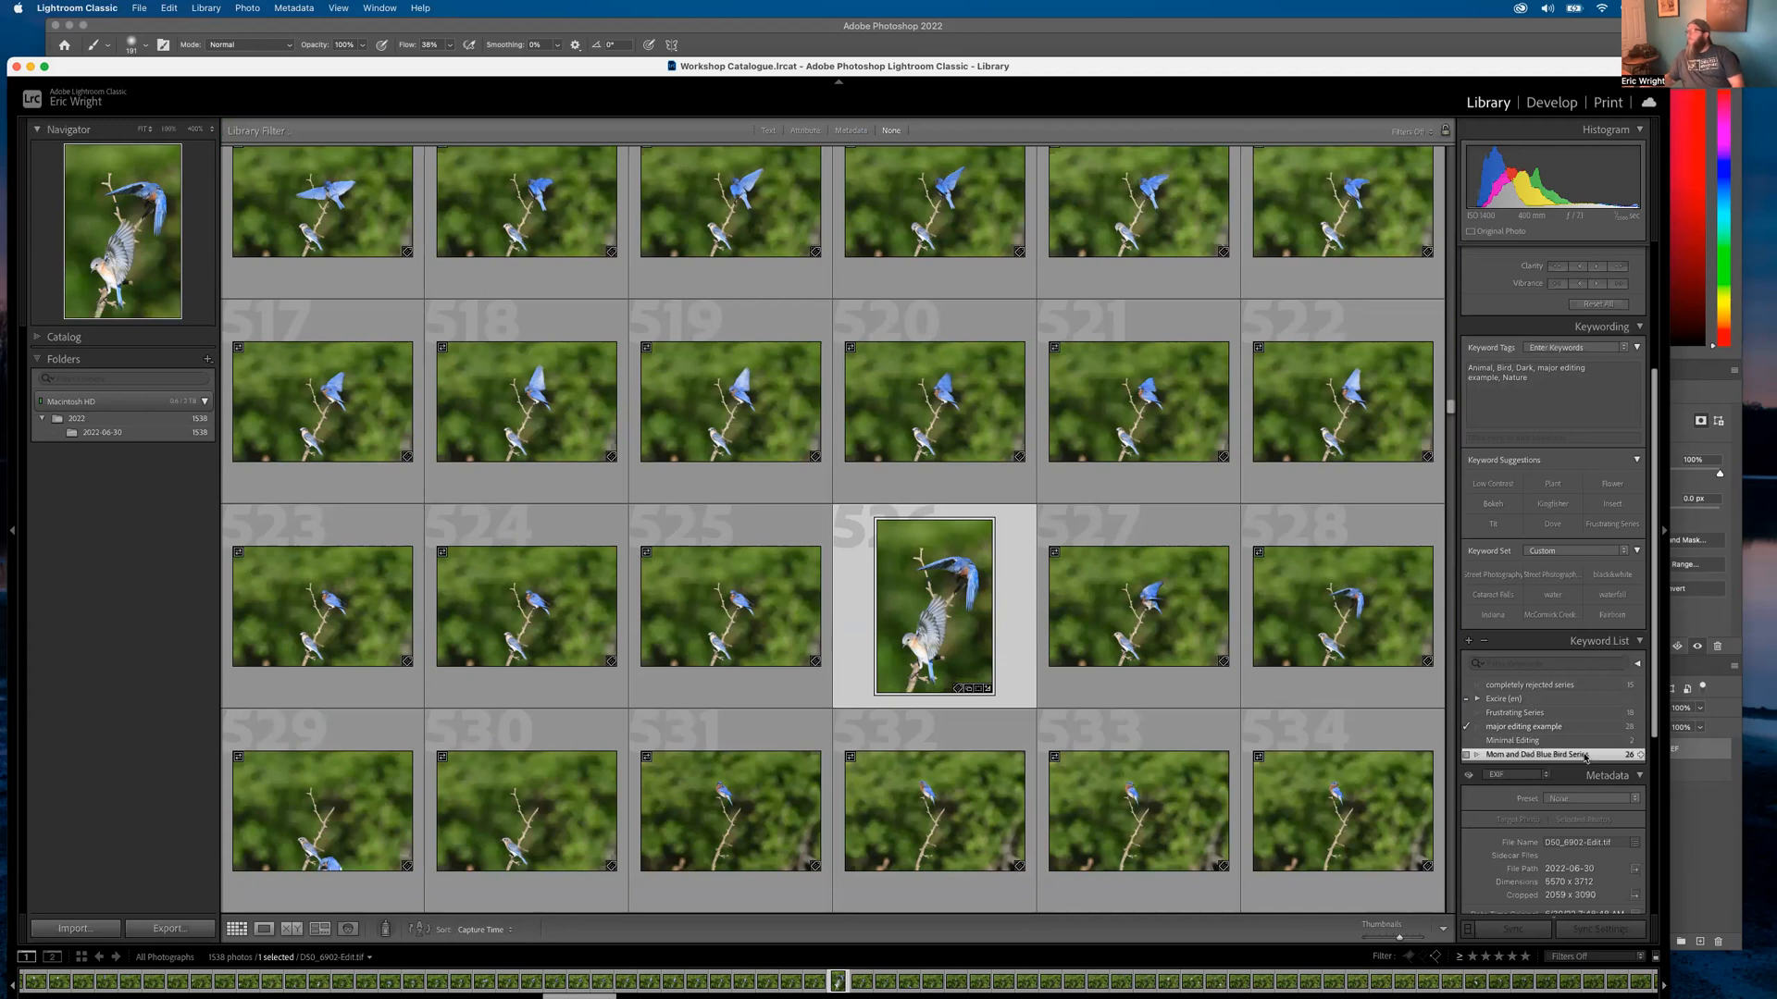
left_click(1641, 756)
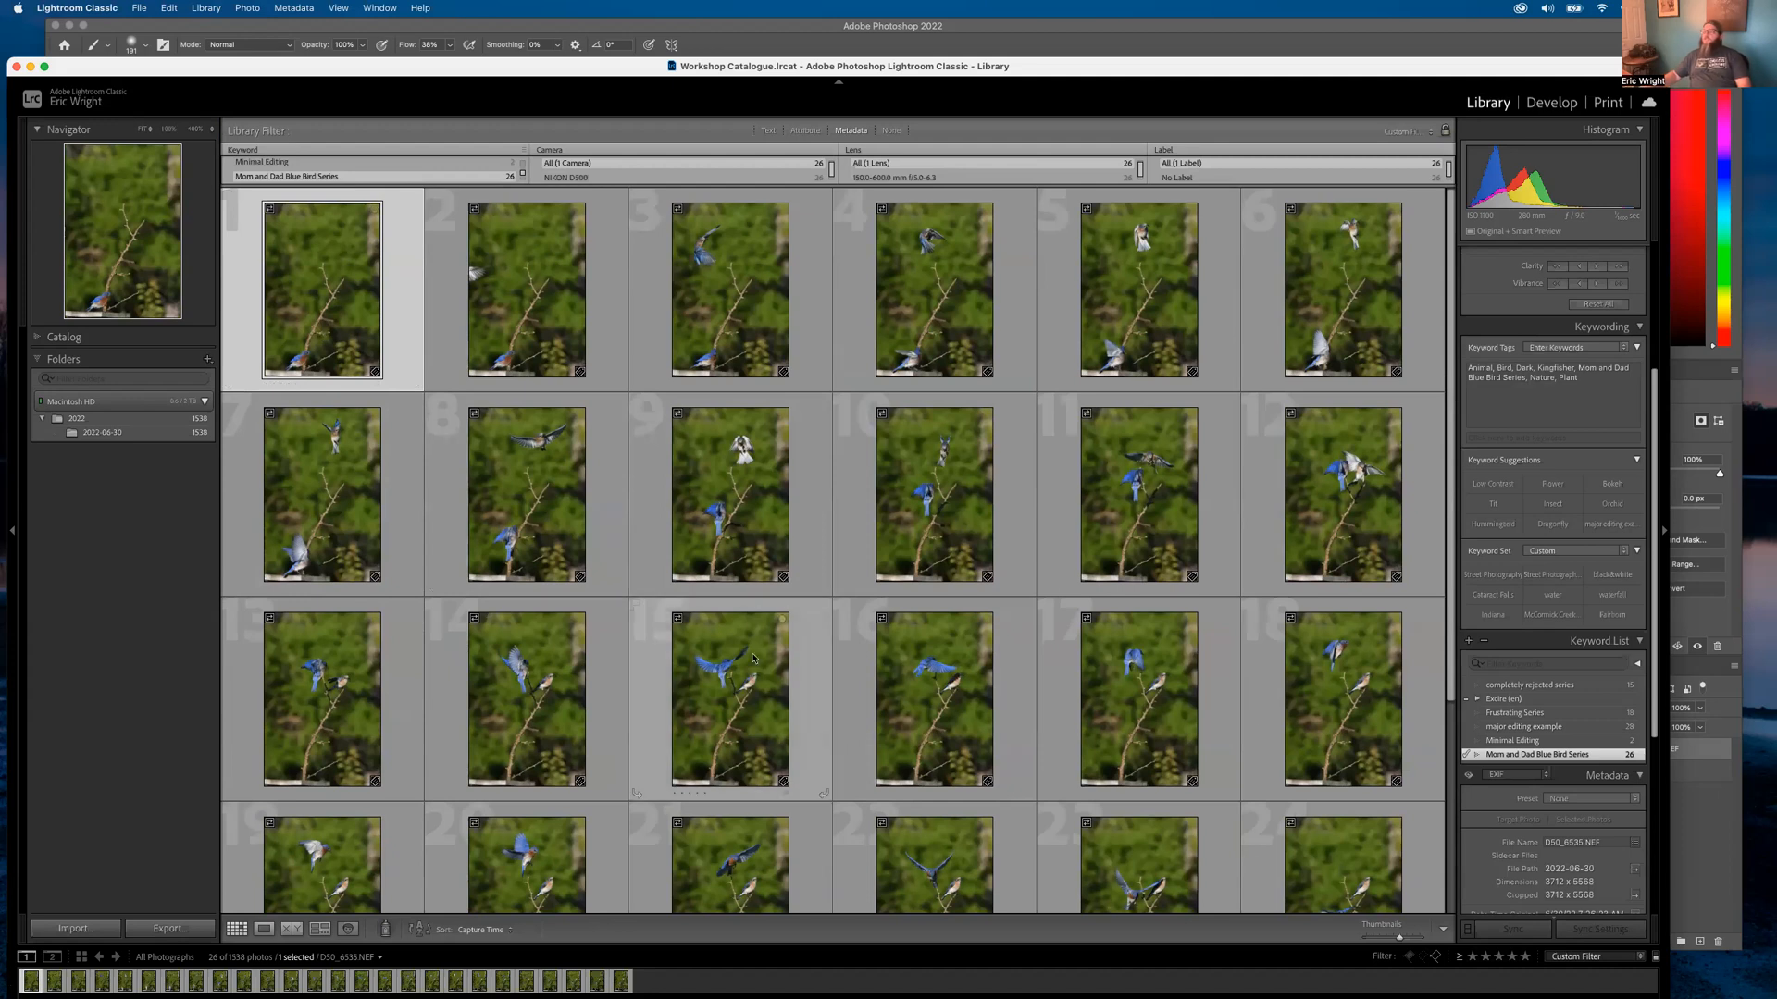
scroll(754, 658, "down", 5)
scroll(740, 661, "up", 4)
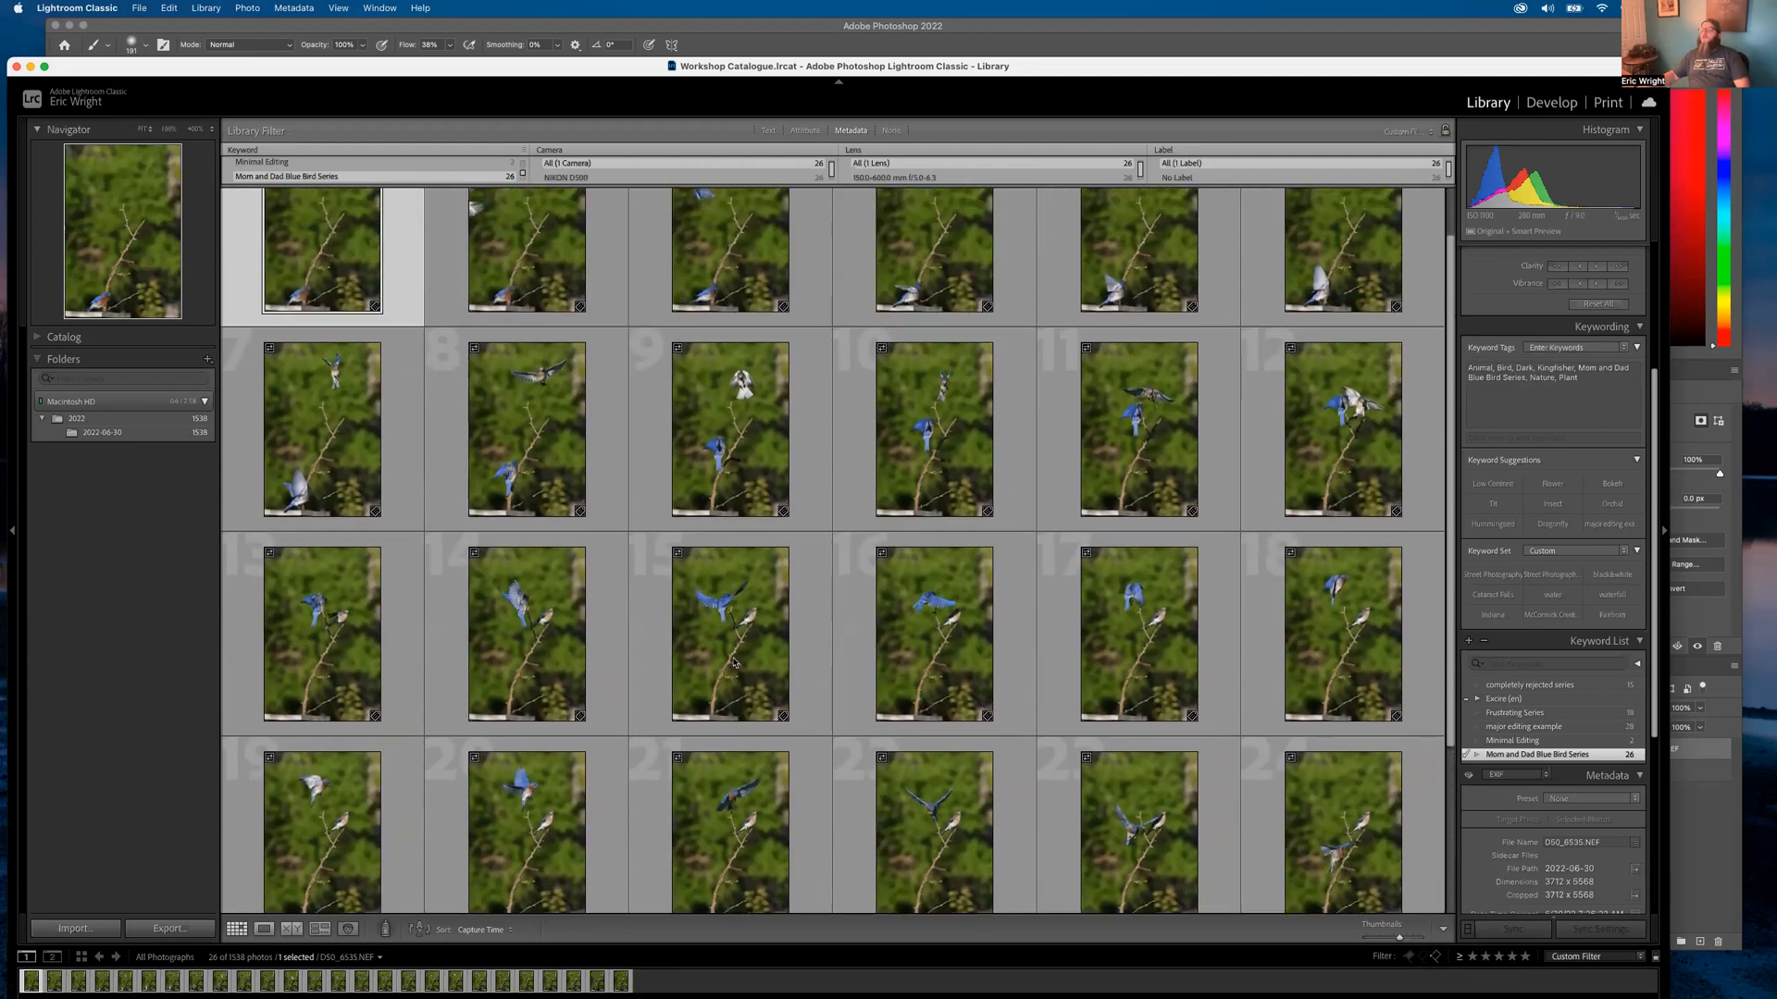
scroll(734, 663, "up", 2)
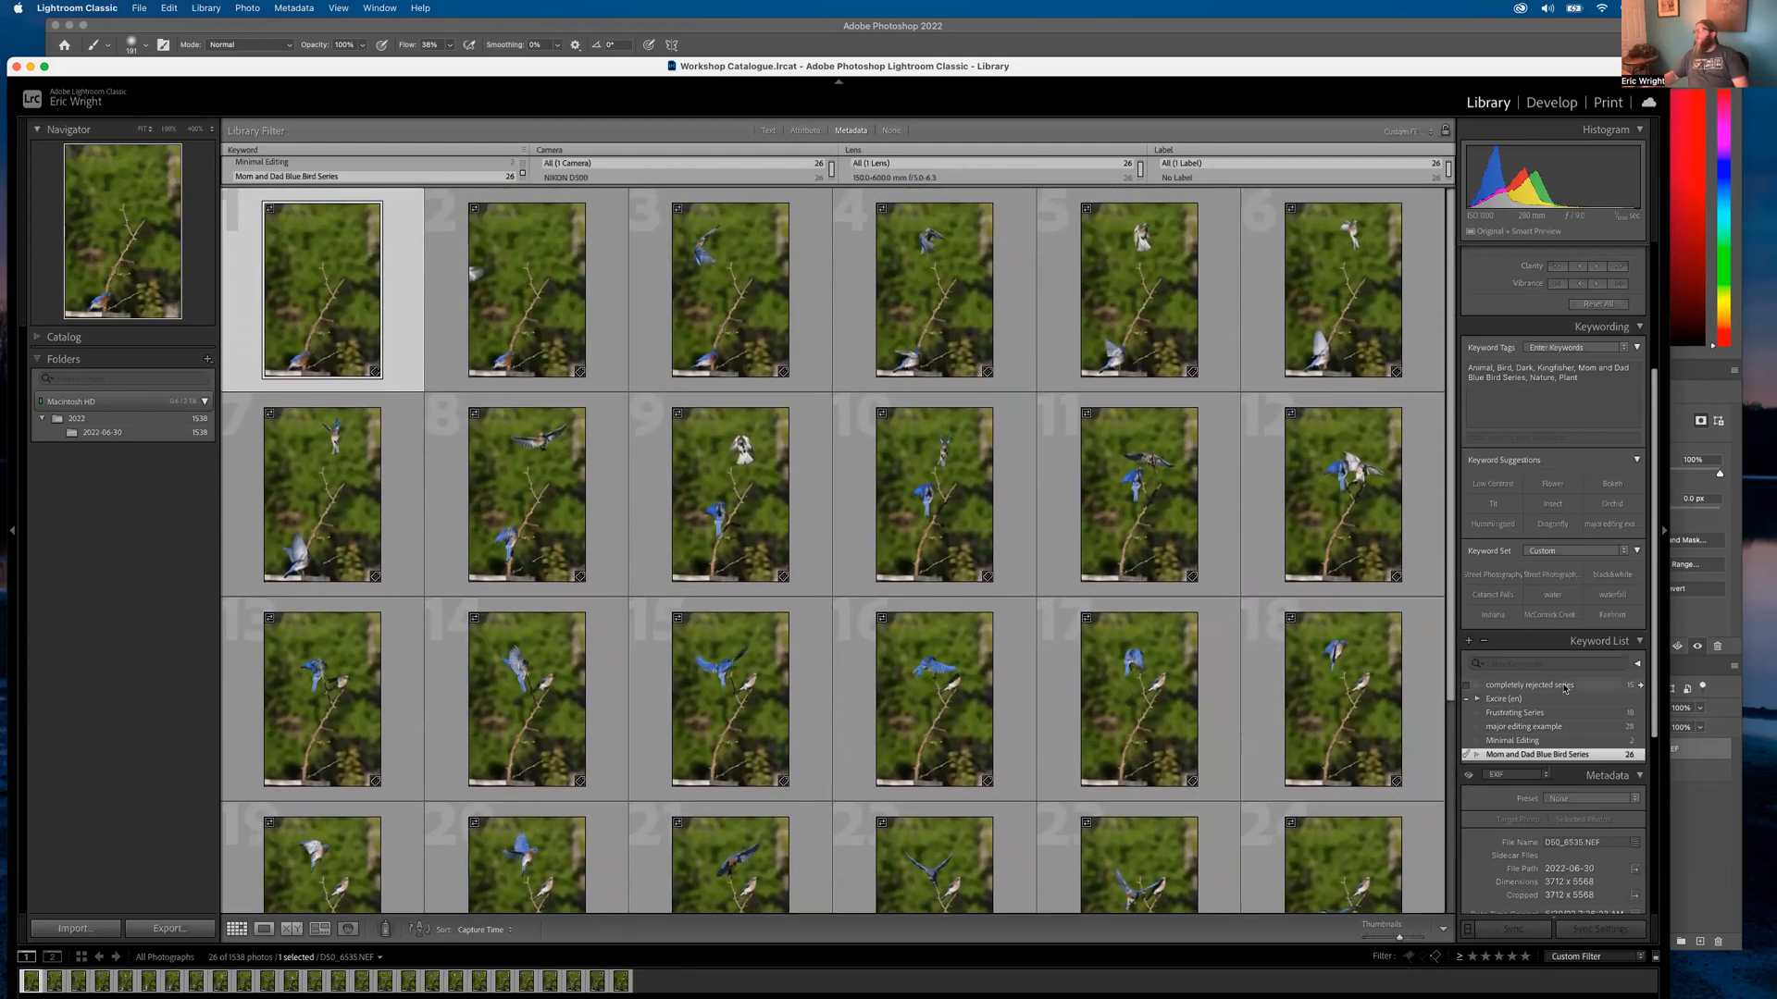
left_click(1573, 712)
left_click(1641, 714)
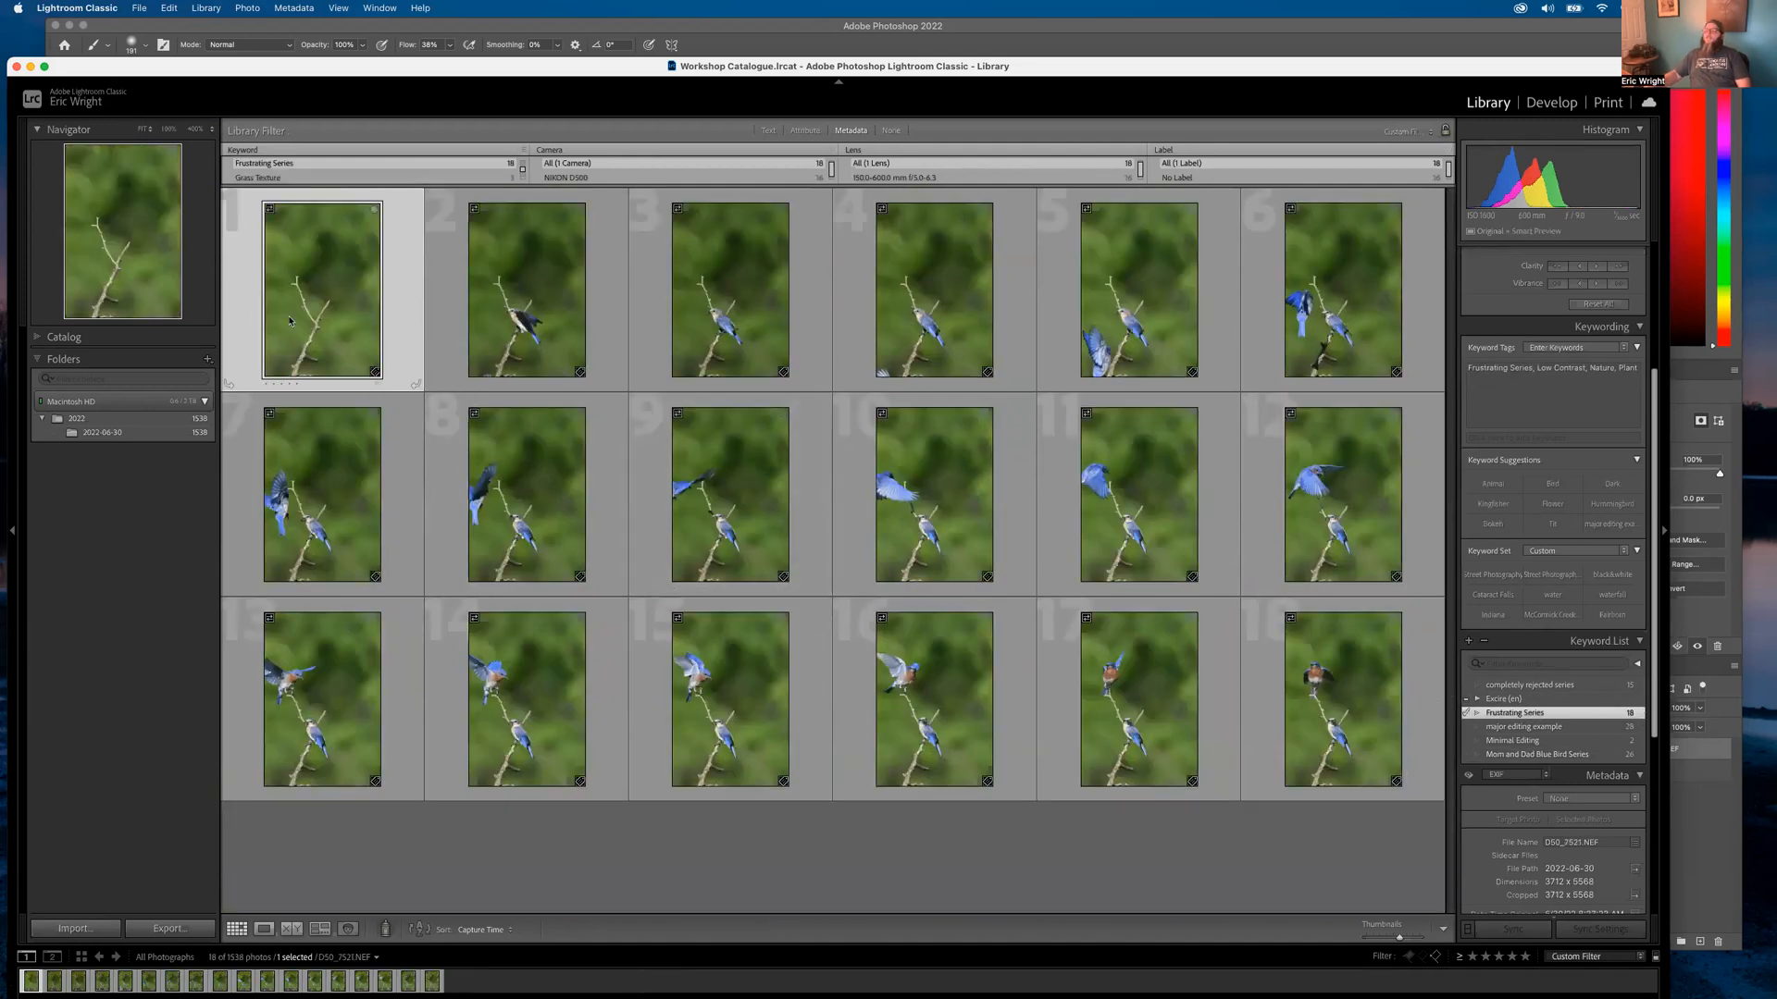
Open the first Frustrating Series frame in Loupe view and step through the burst, frames D50_7531 to D50_7538
double_click(329, 331)
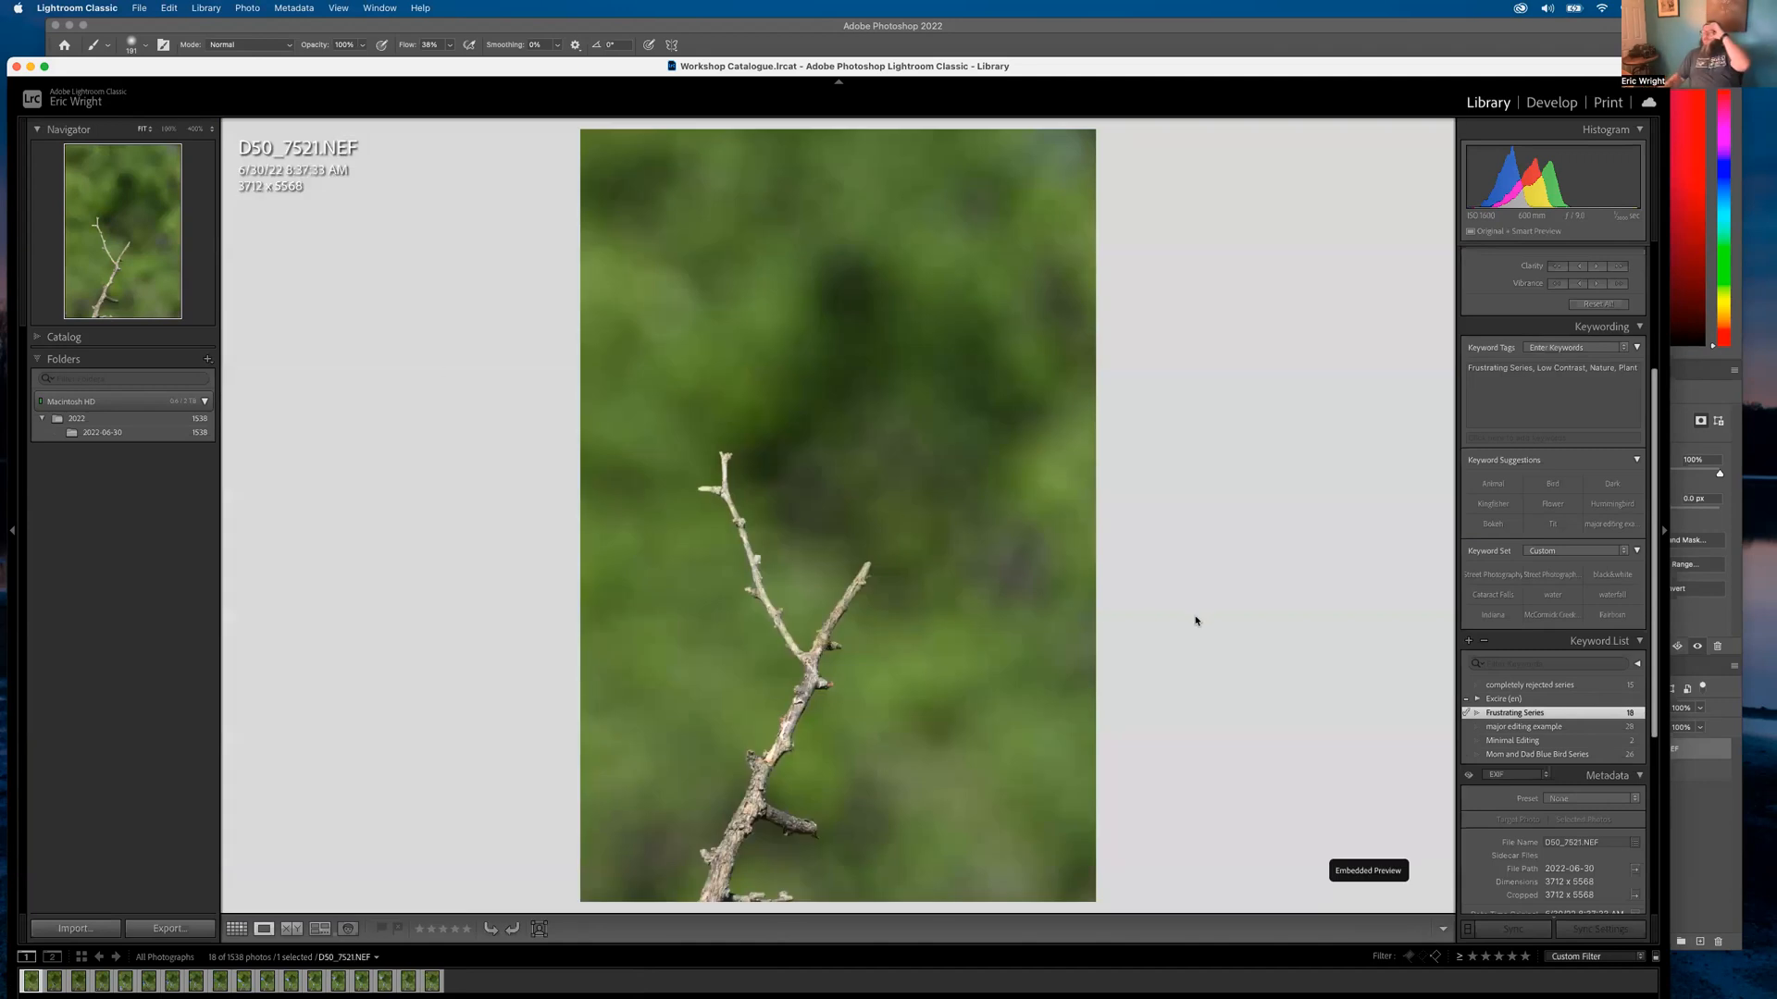
key("Right")
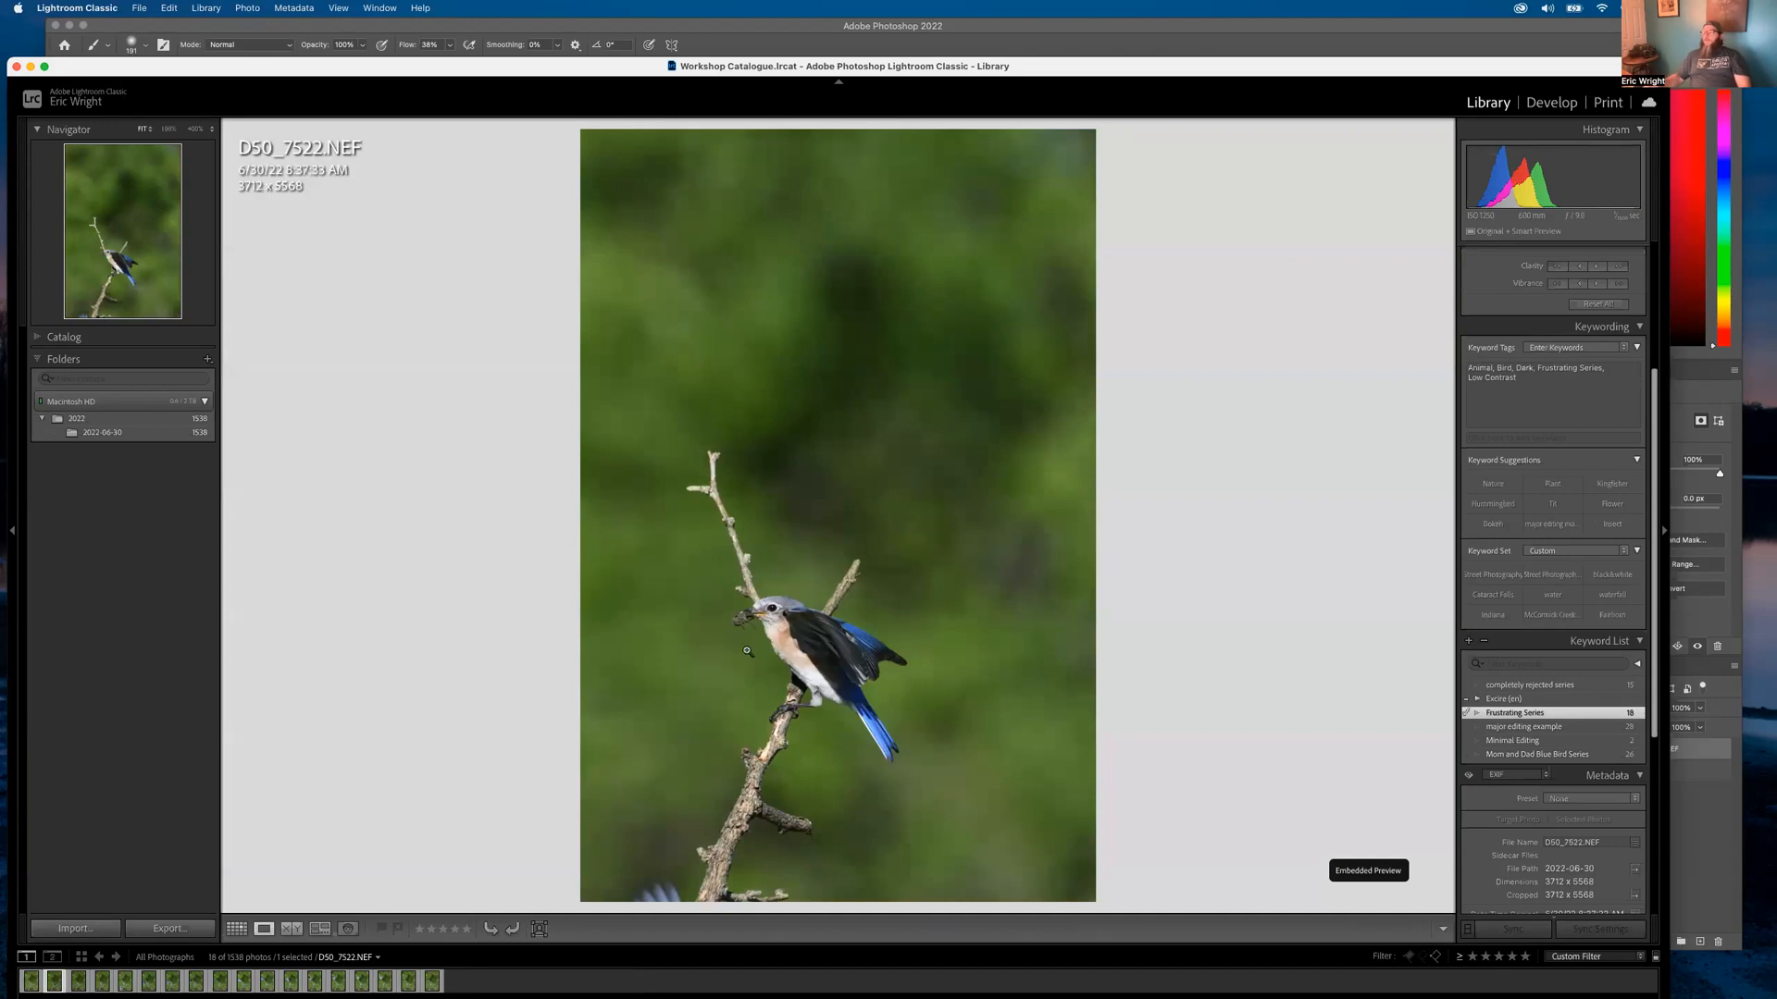
key("Right")
key("Right")
key("Right")
key("Right")
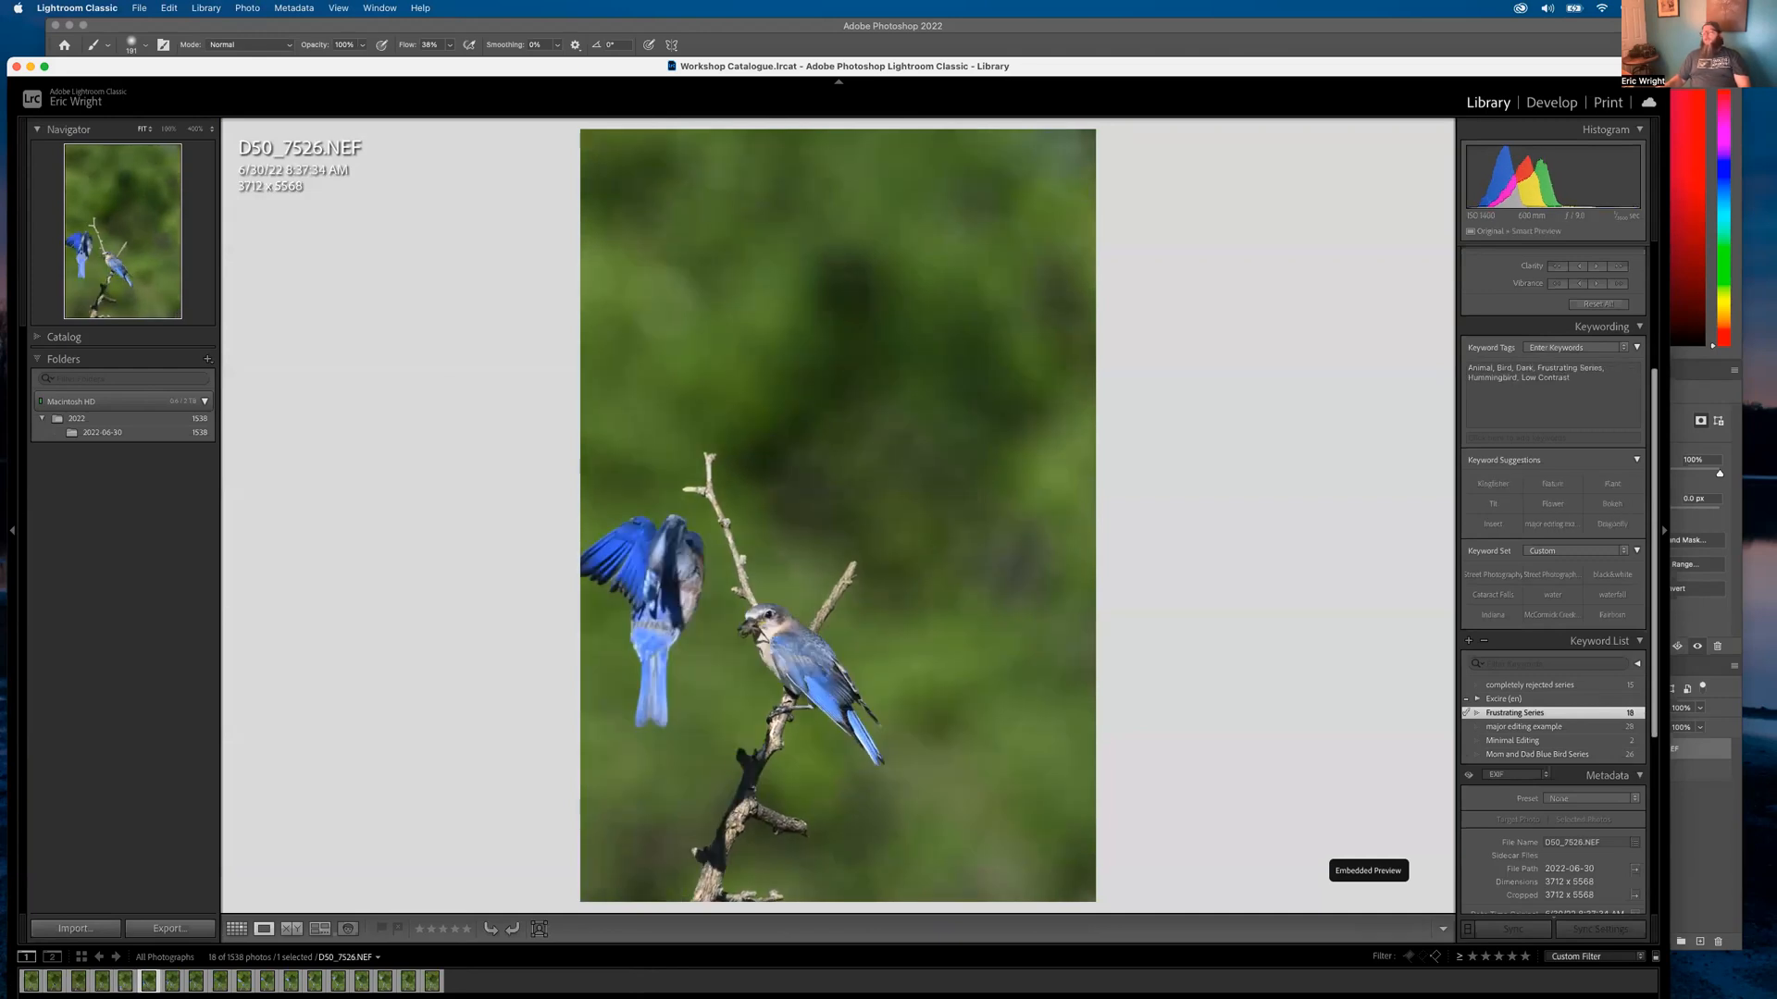
key("Right")
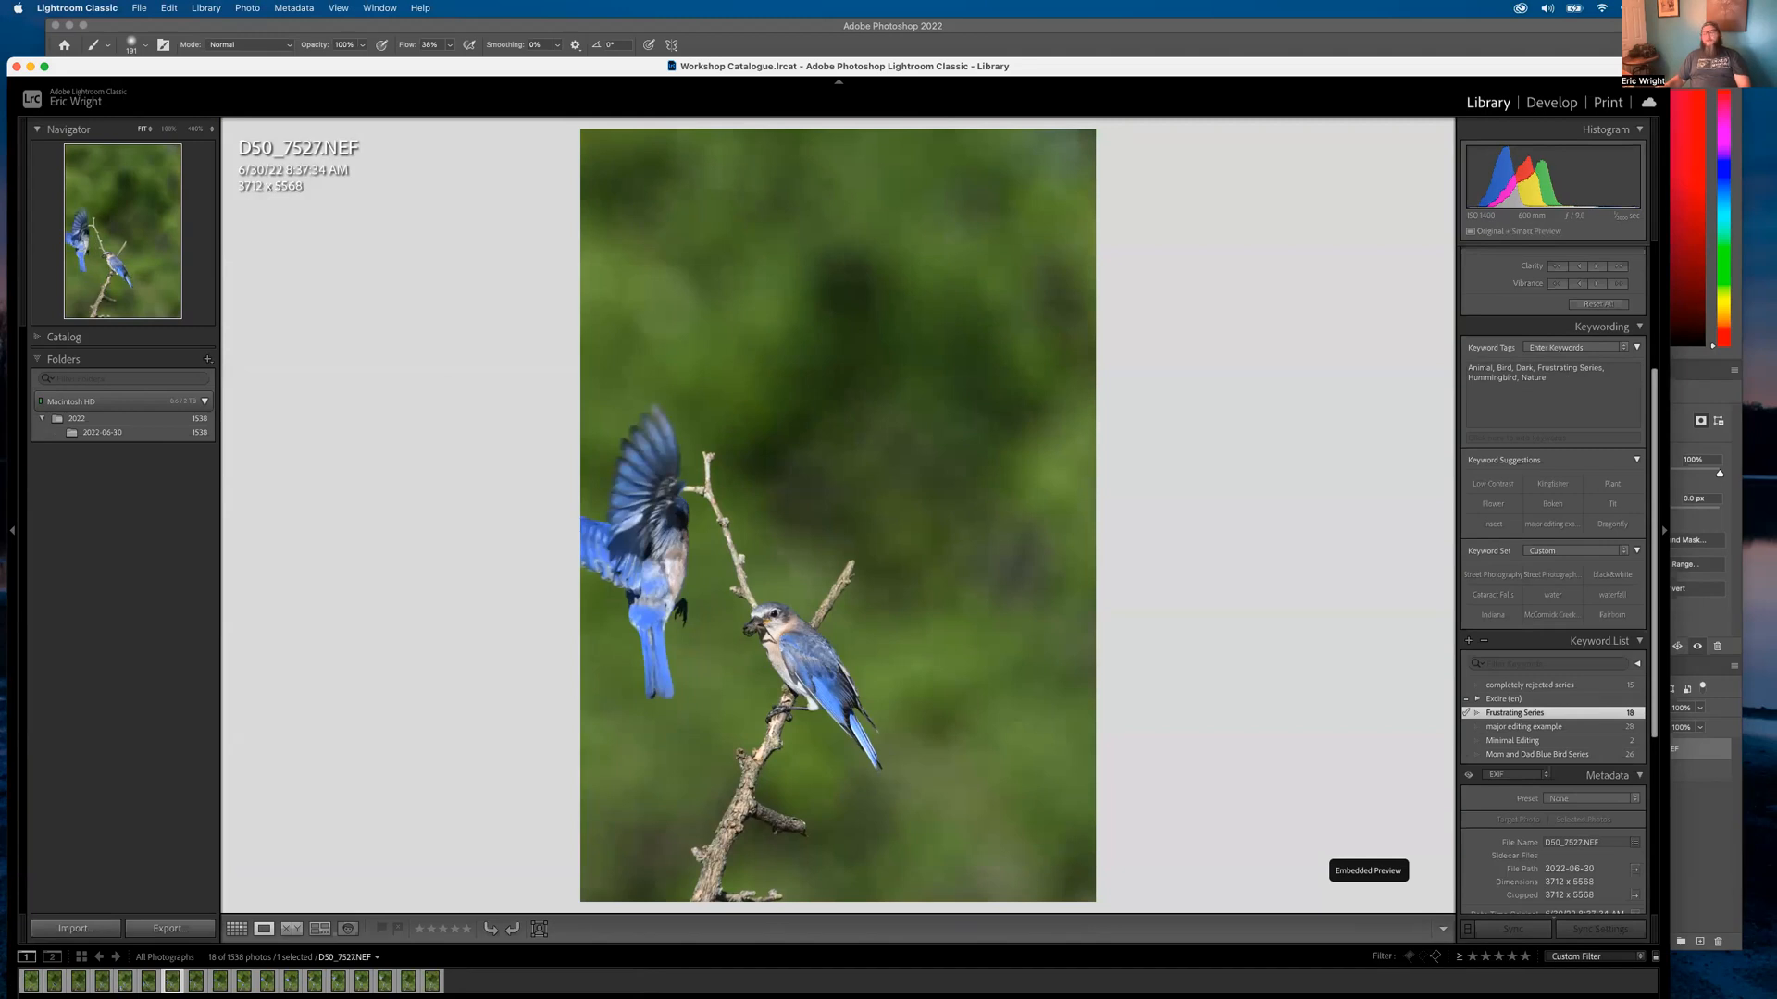
key("Right")
key("Right")
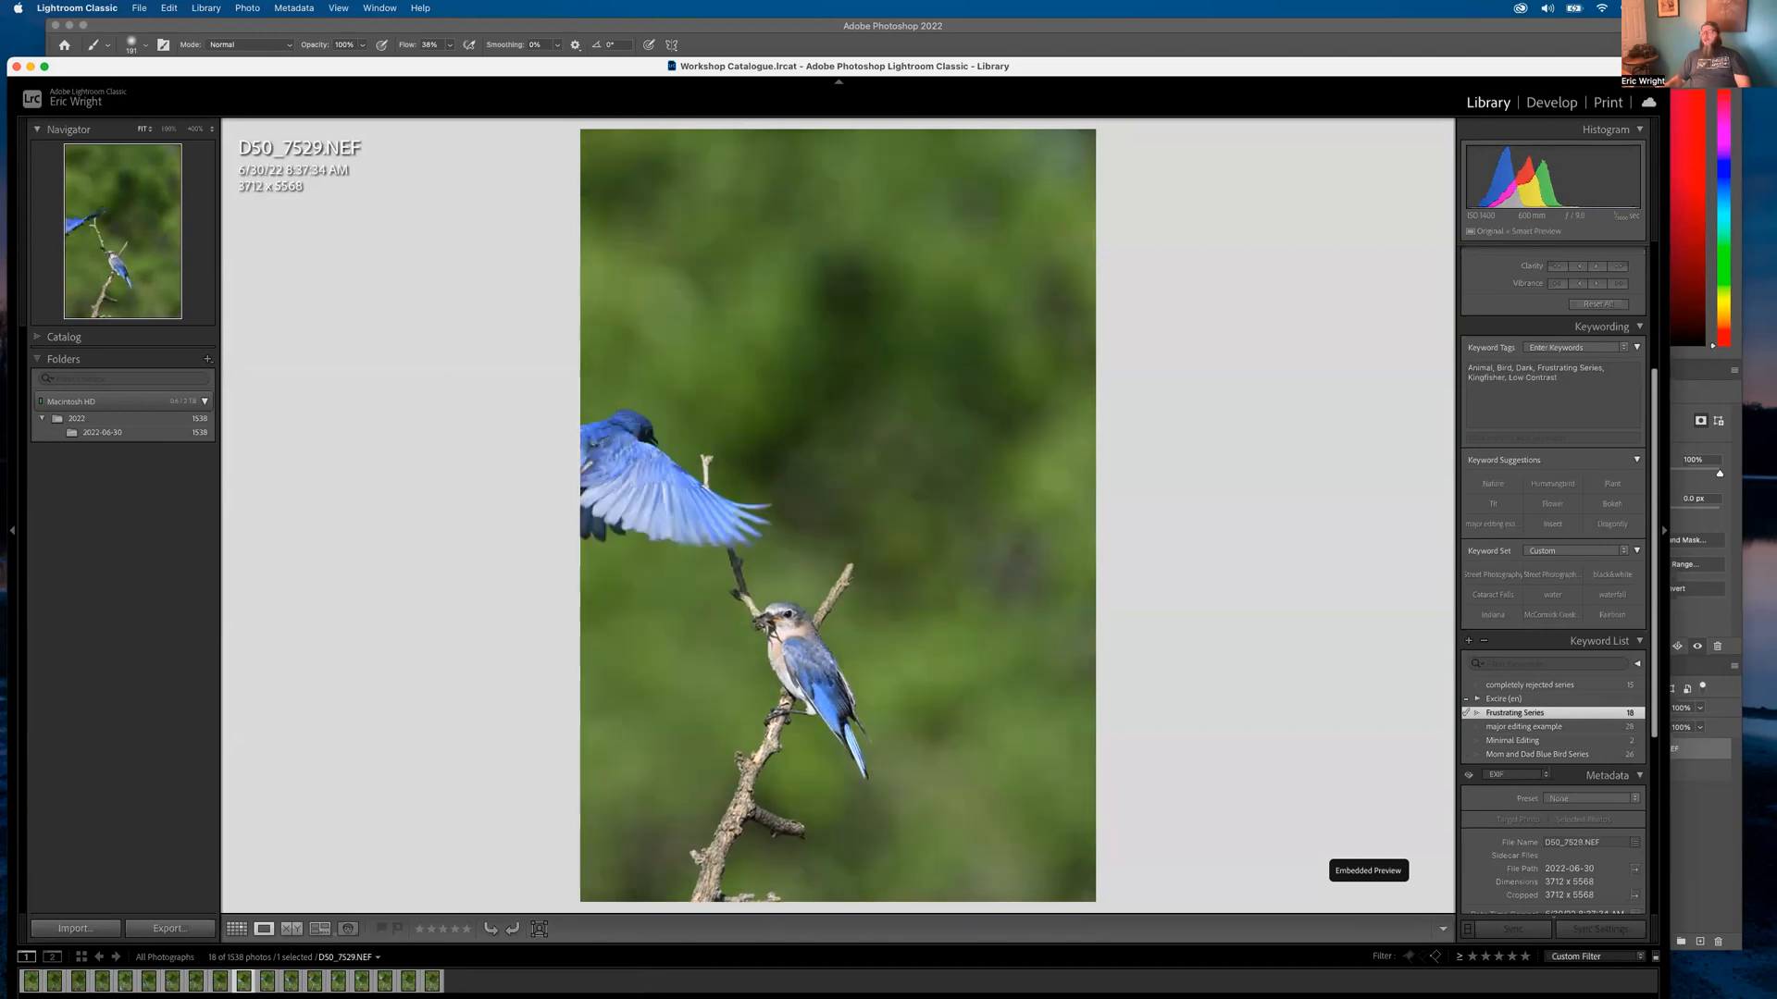
key("Right")
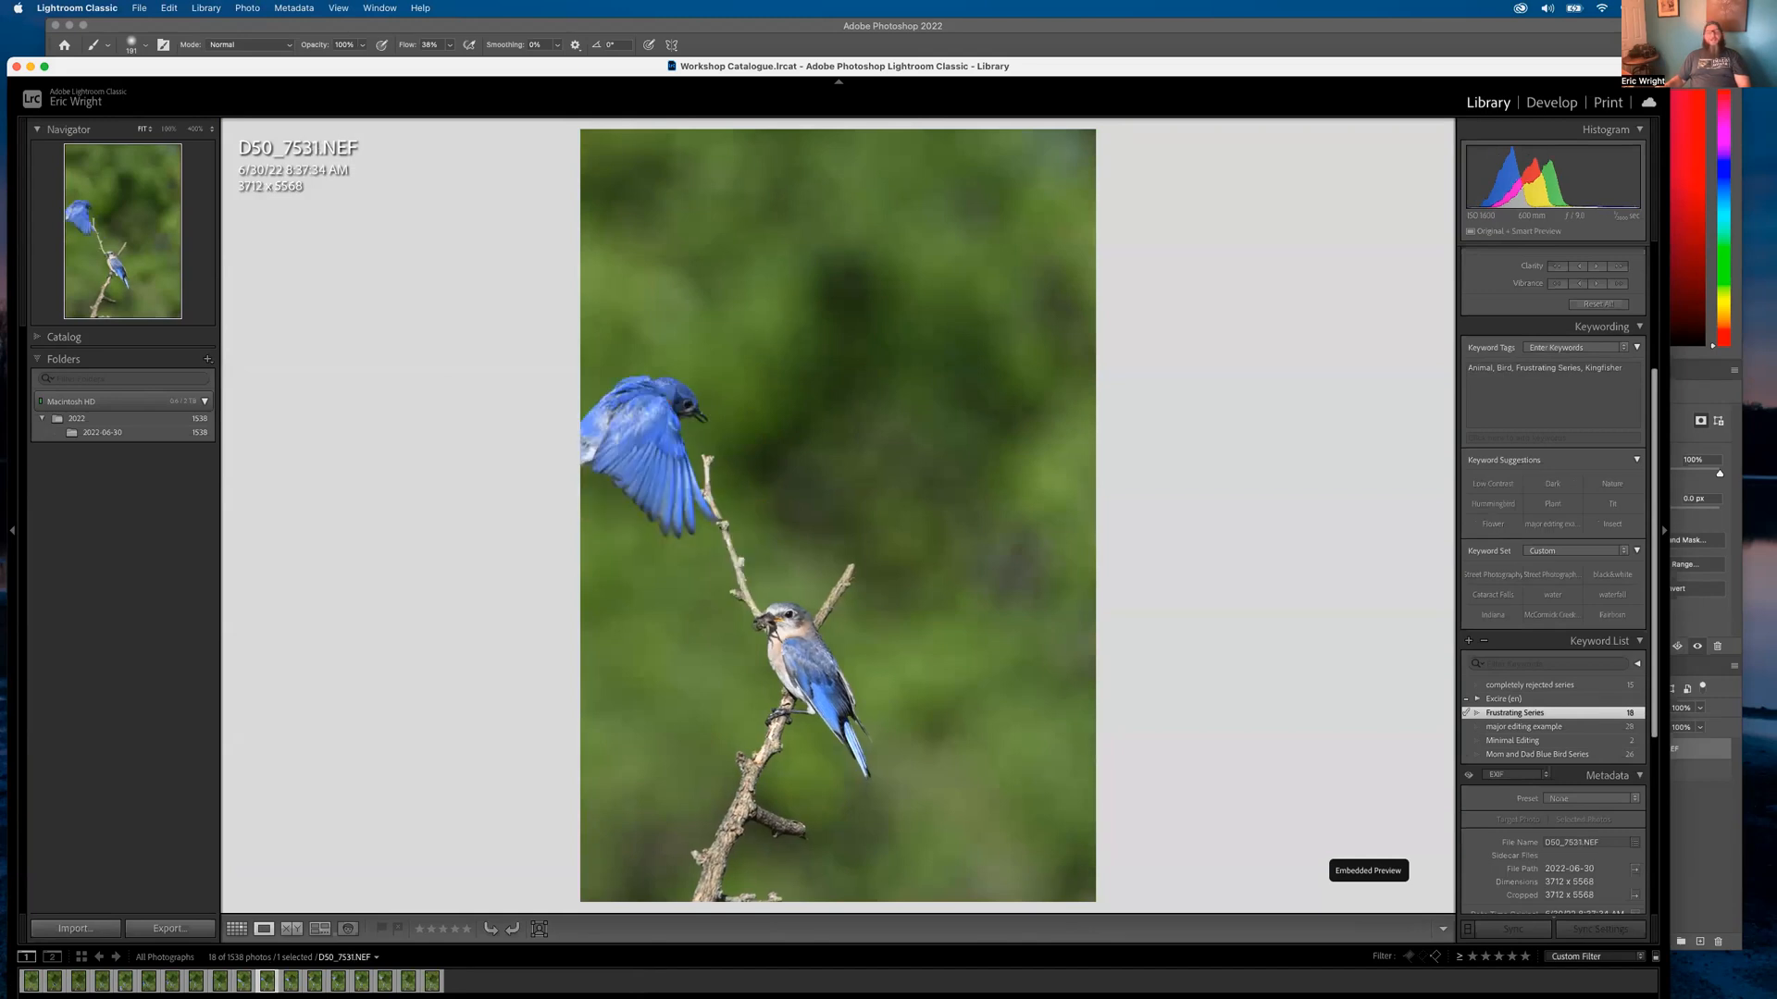
key("Right")
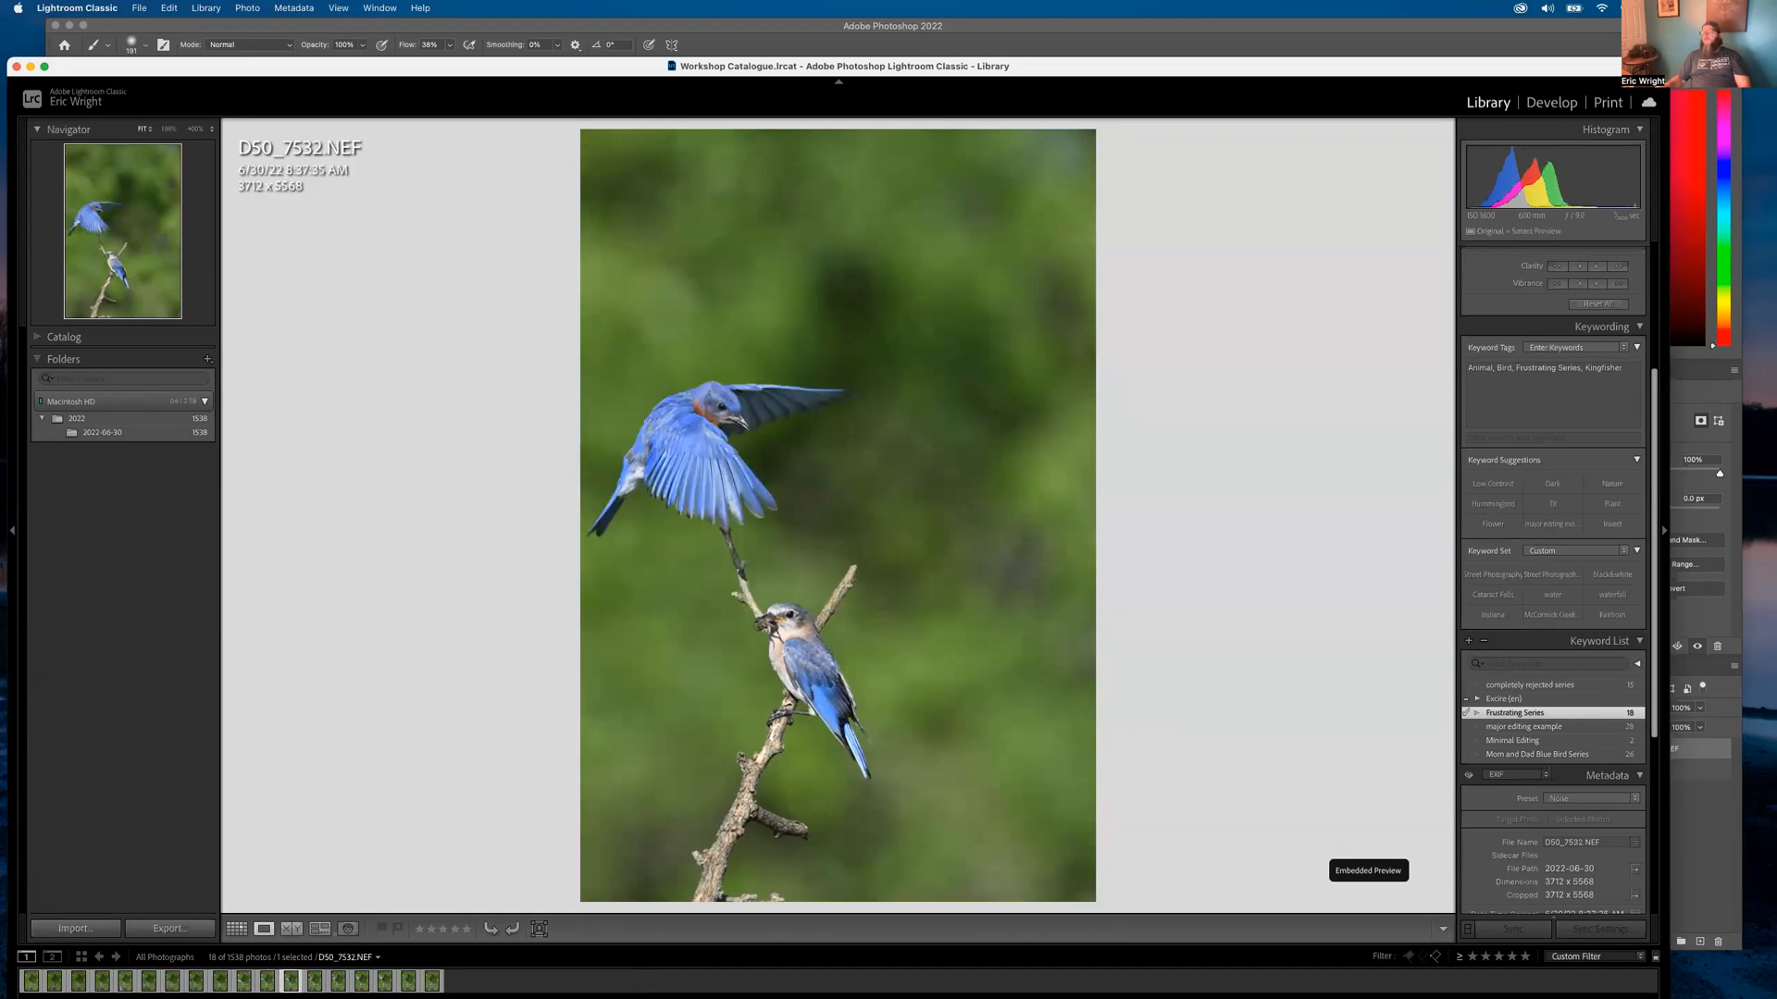
key("Left")
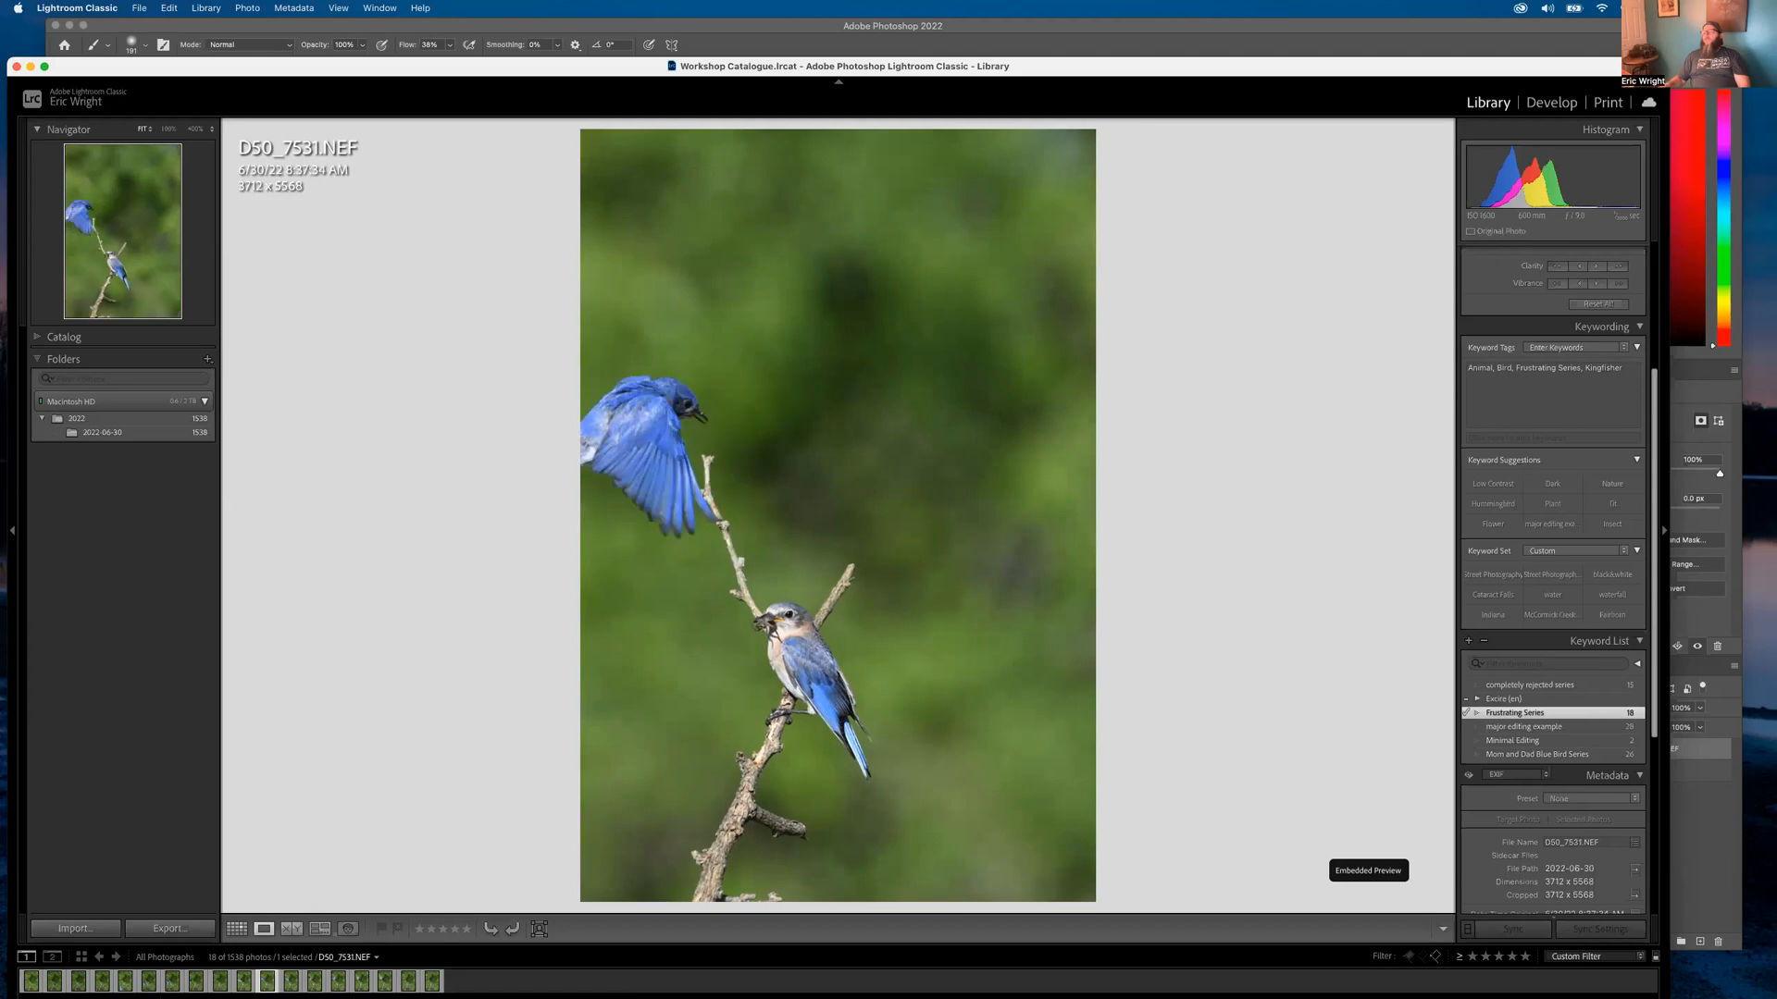
key("Right")
key("Right")
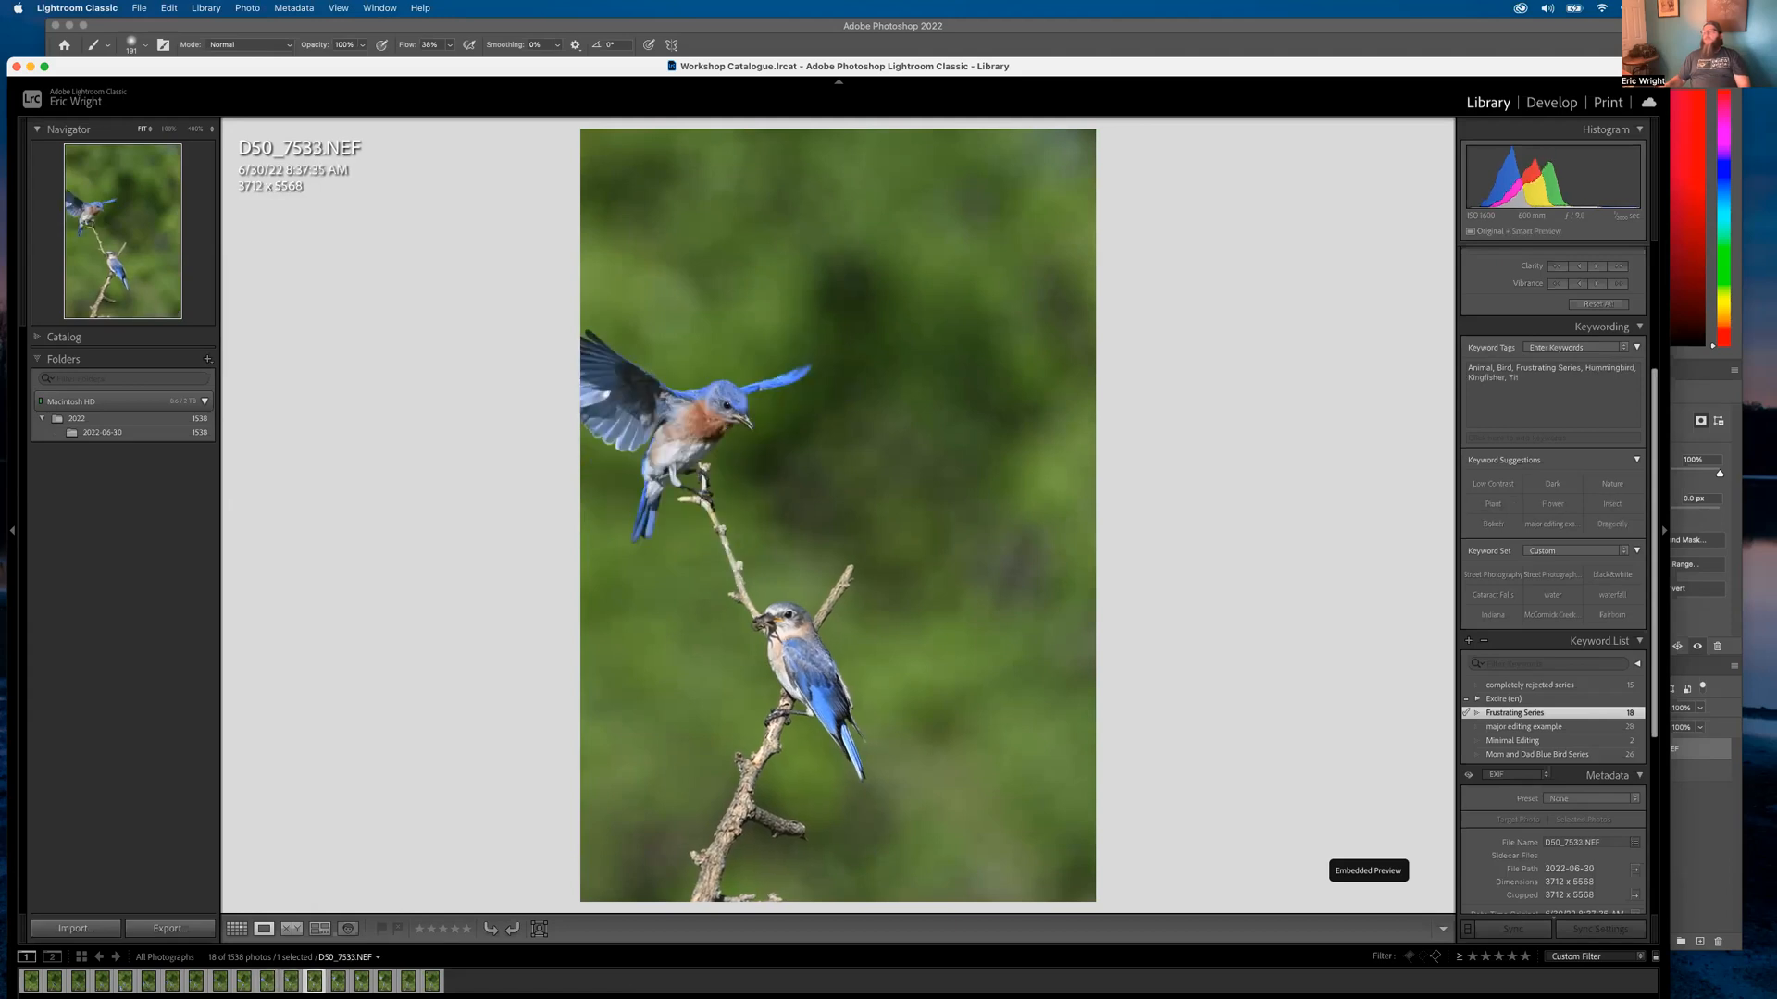
key("Right")
key("Right")
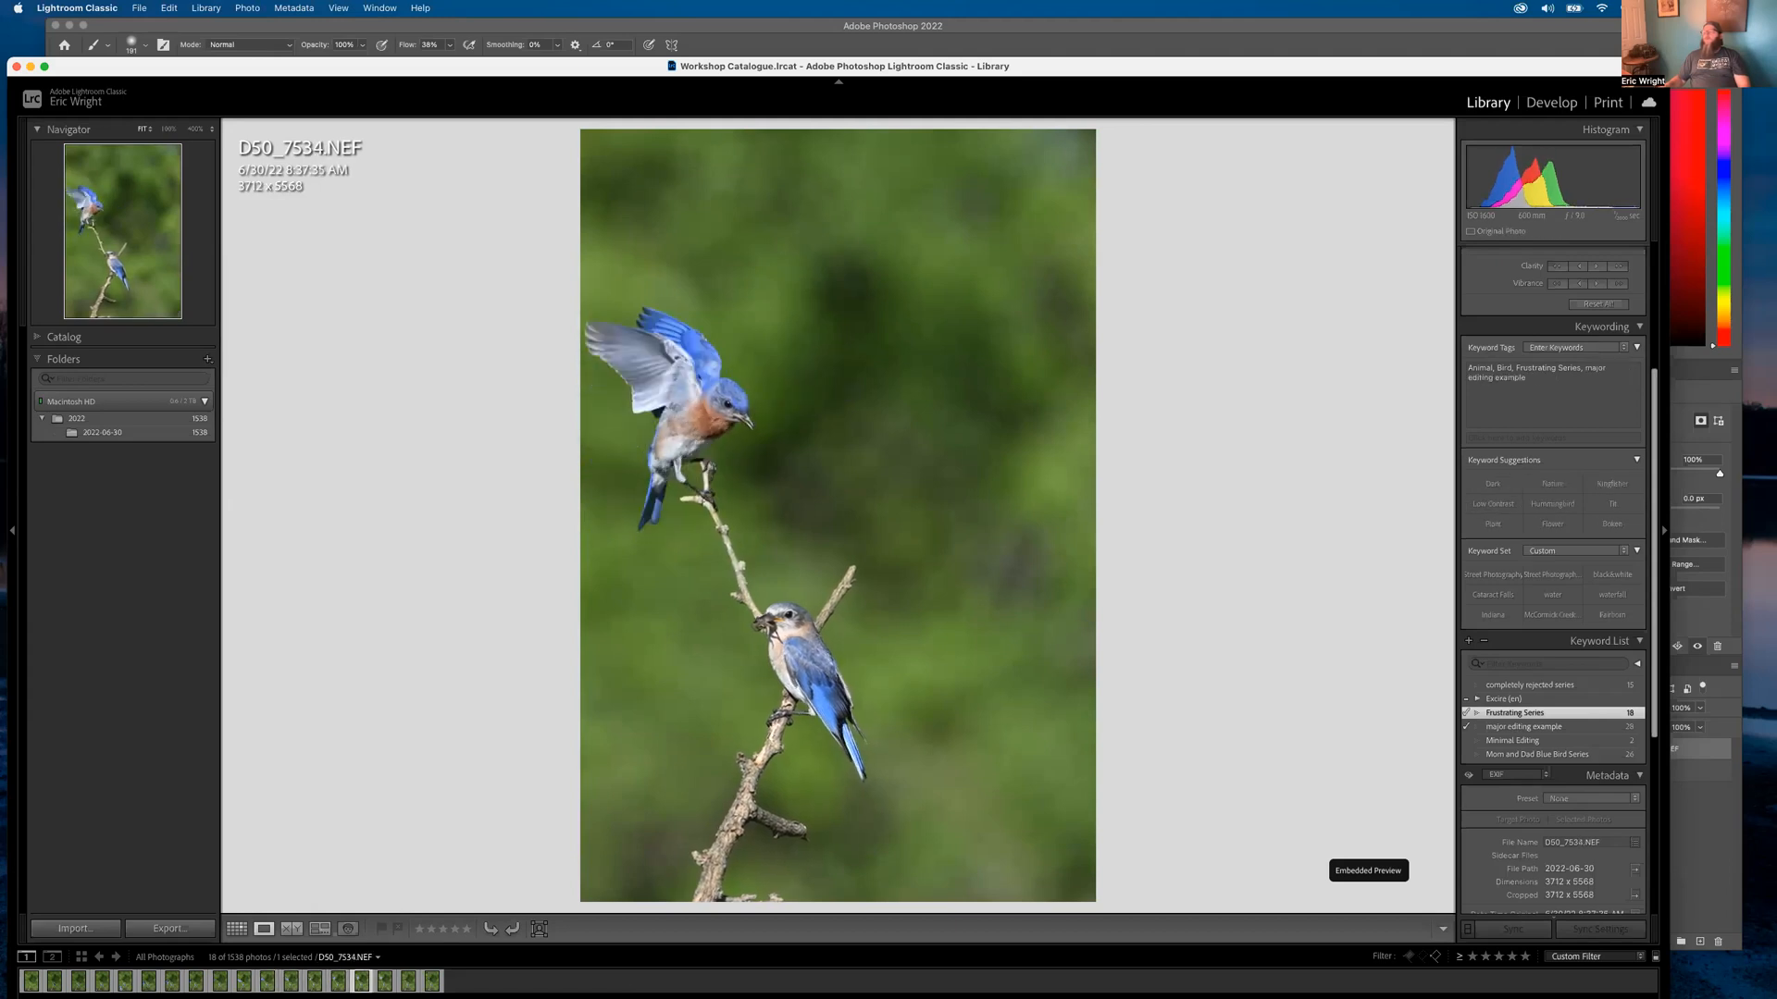
key("Right")
key("Right")
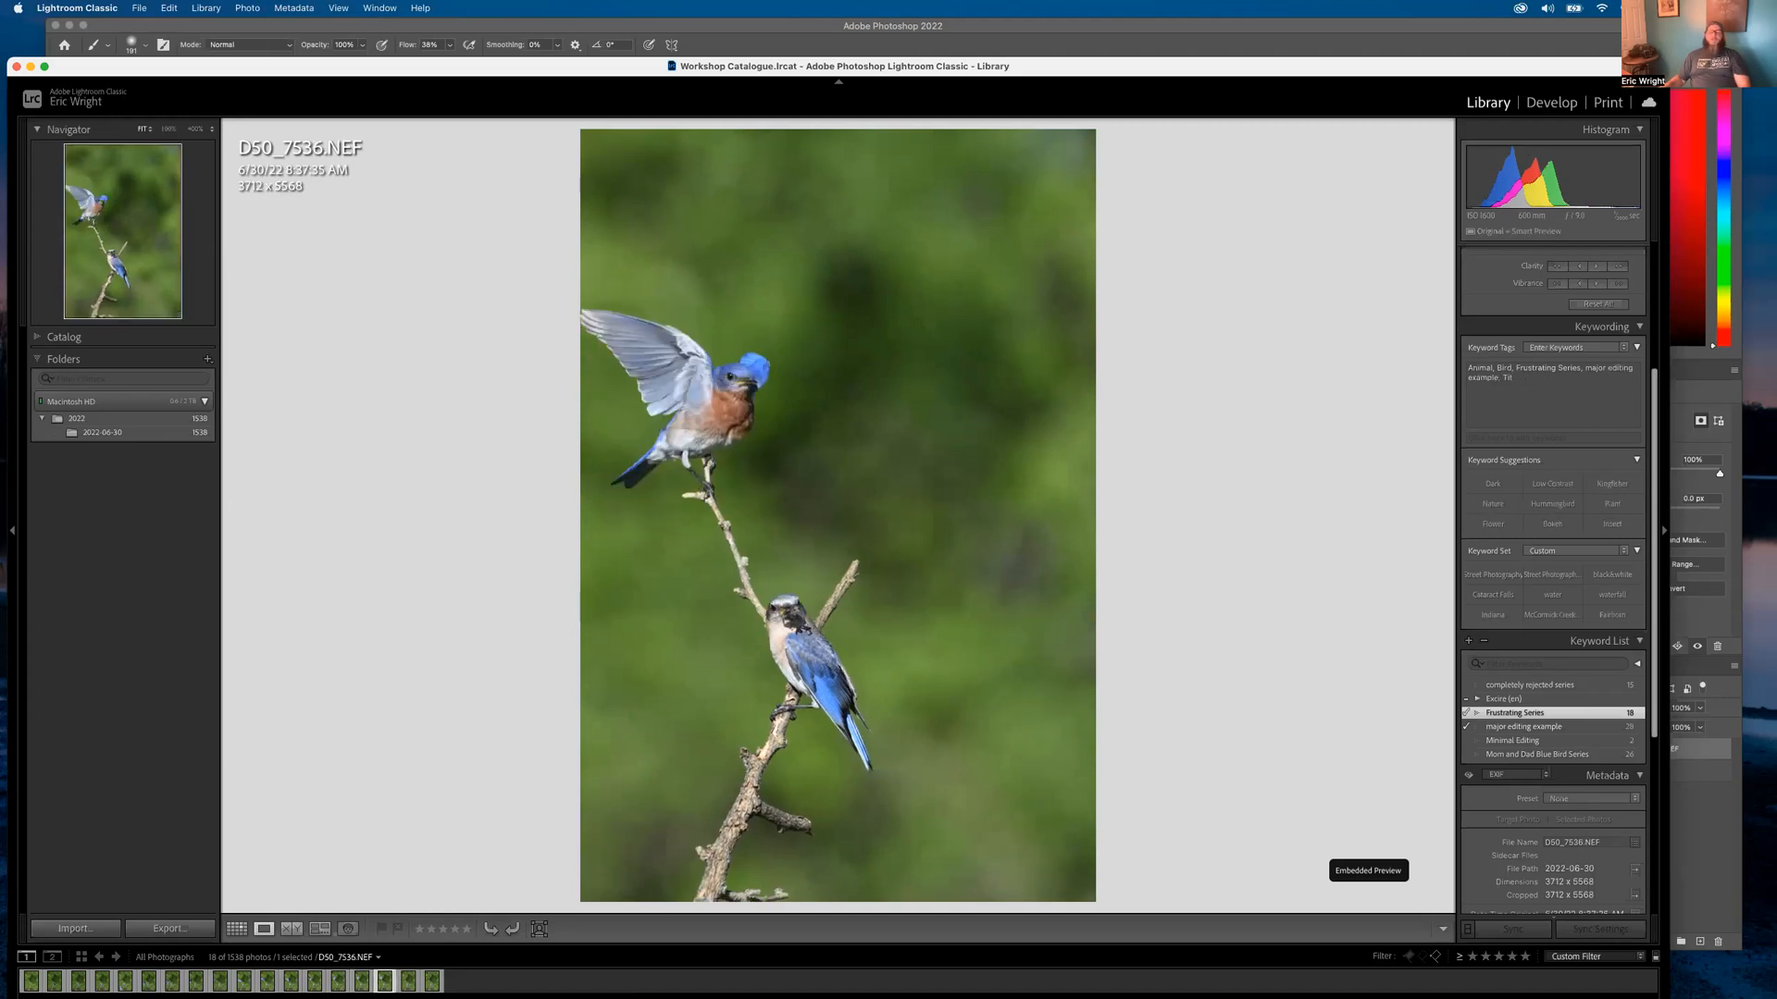
key("Right")
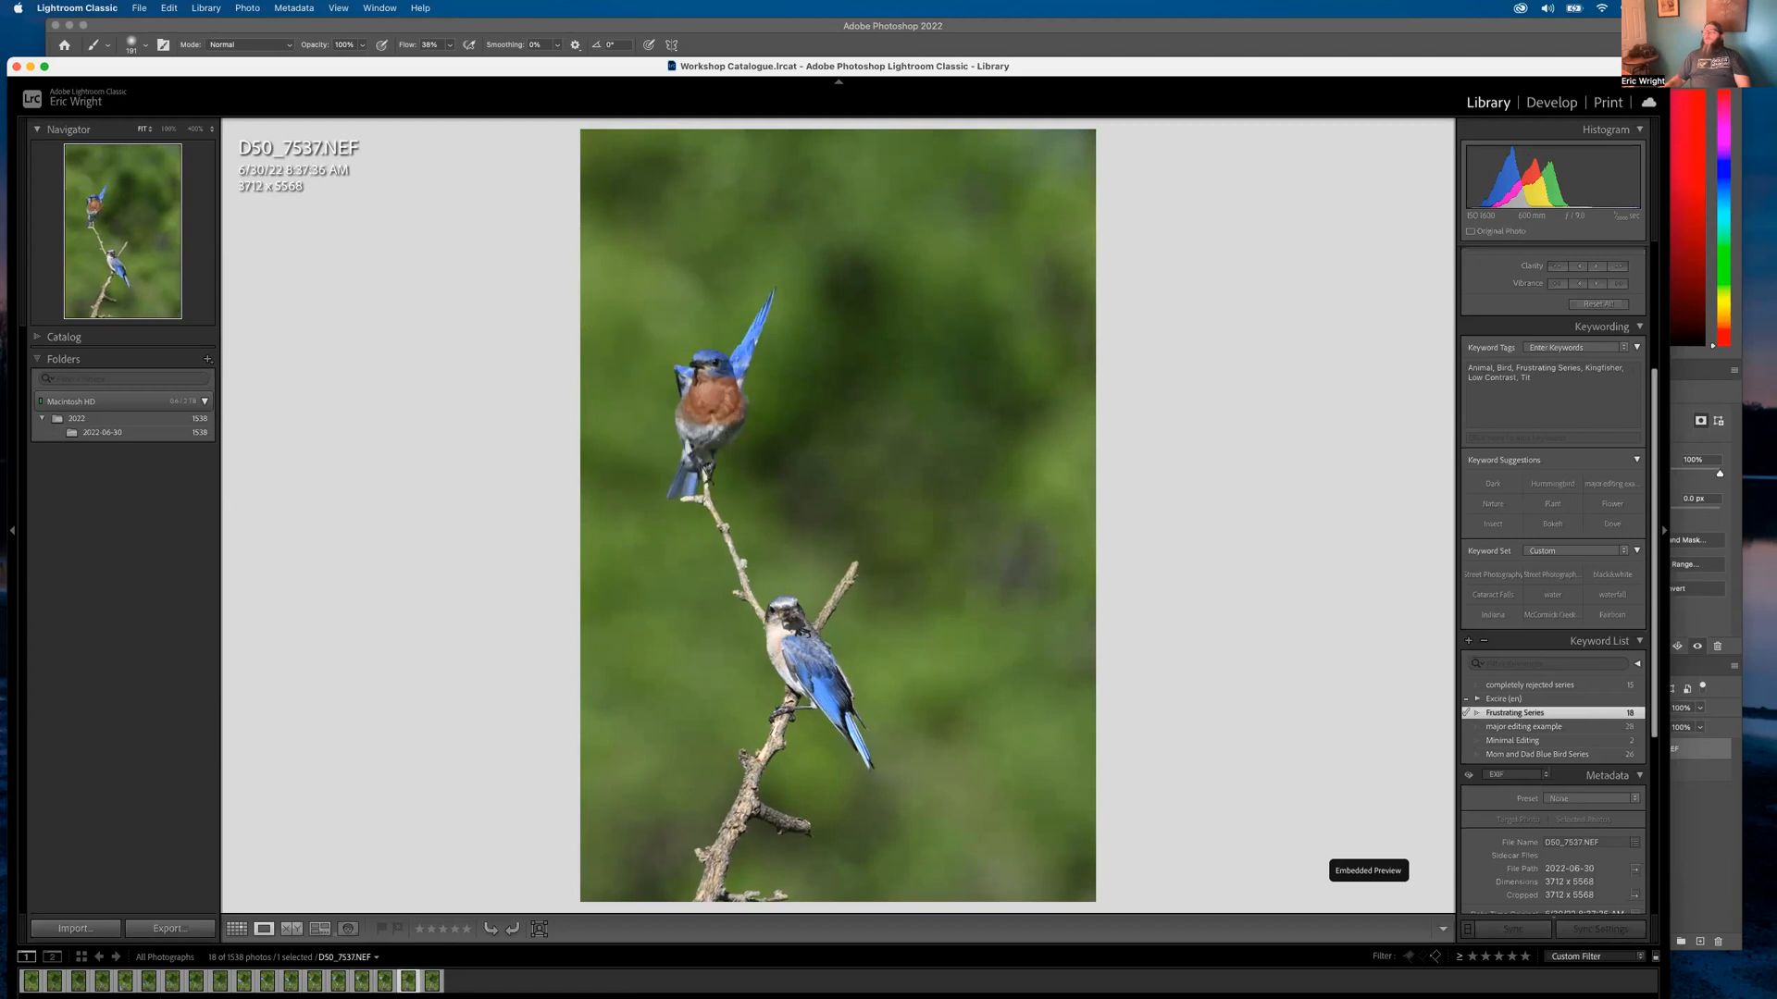
key("Right")
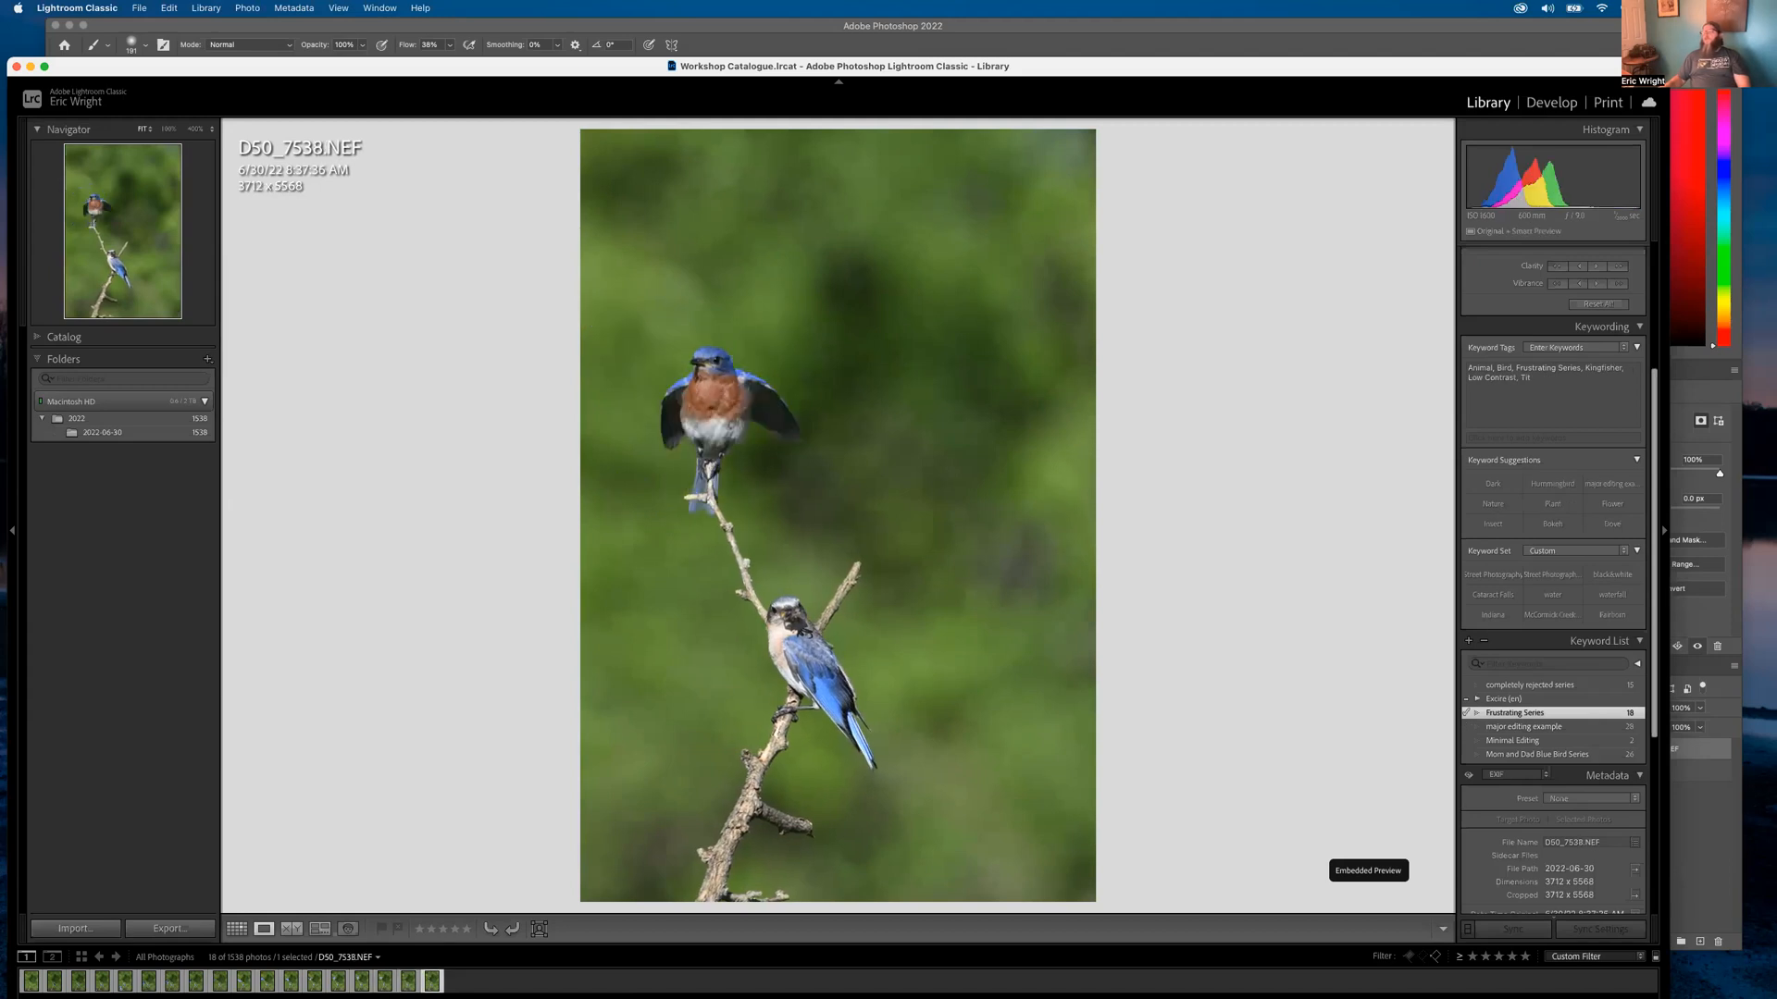
key("Left")
key("Left")
key("Left")
key("Left")
key("Left")
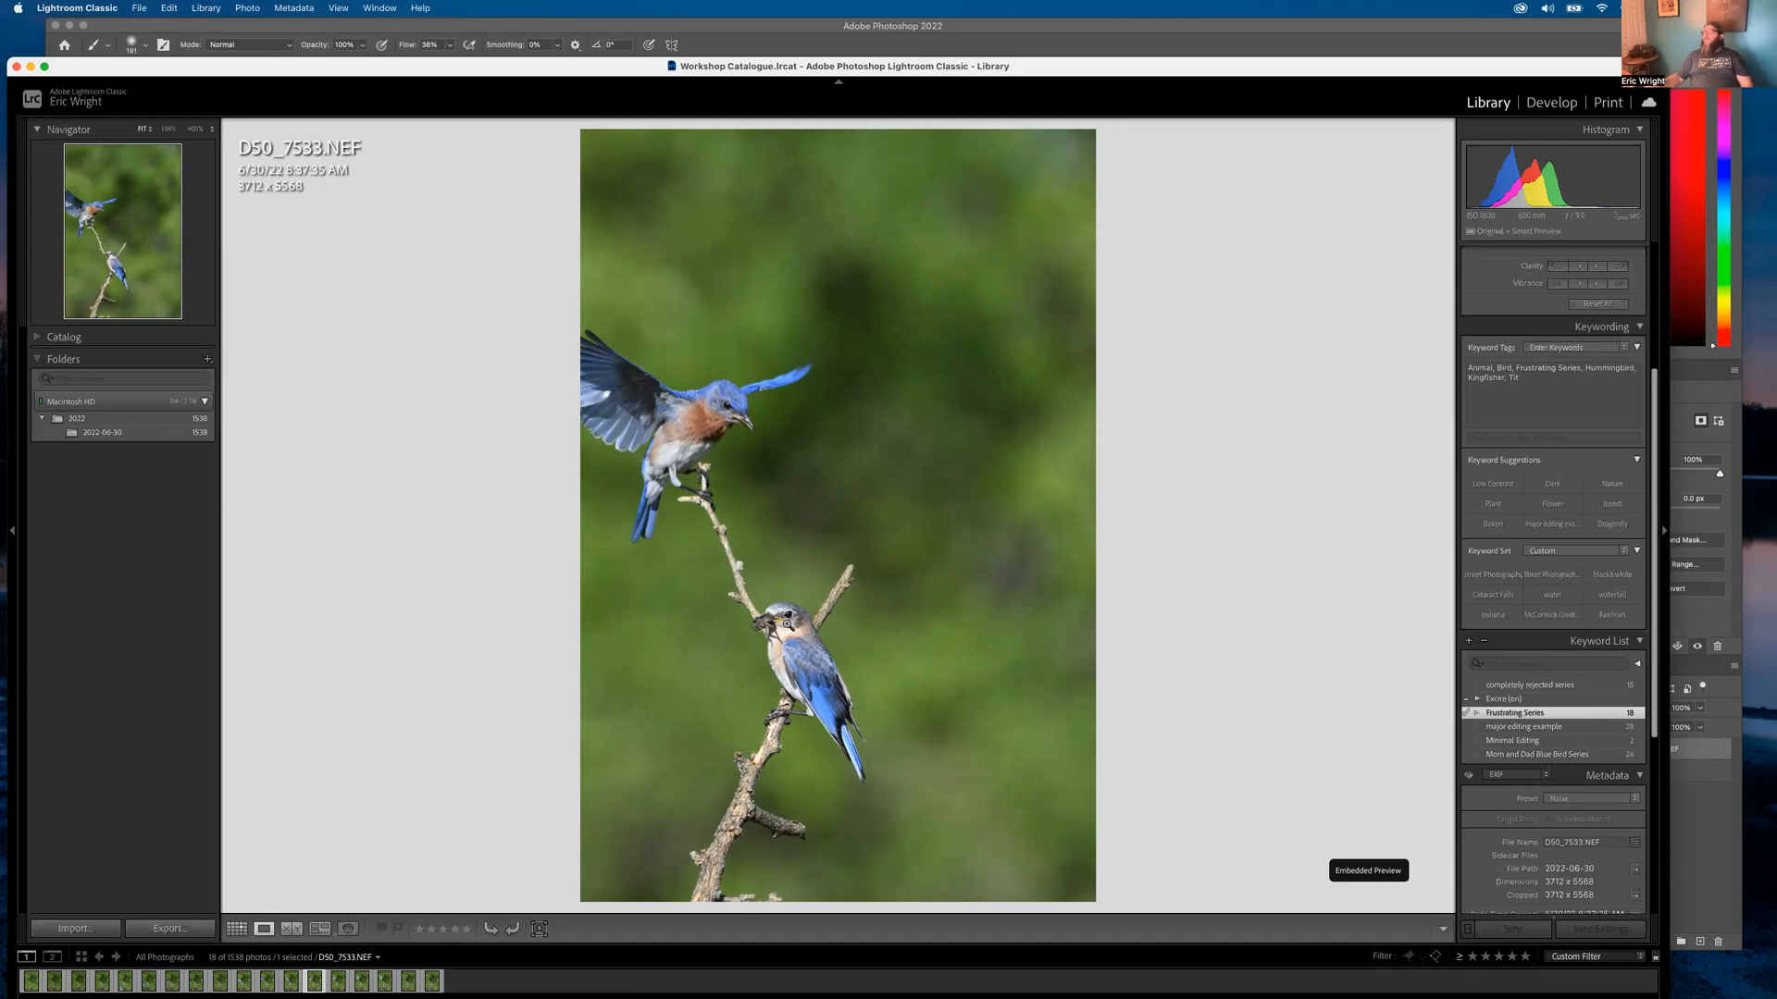
In Develop, crop D50_7533 tighter around the two bluebirds
left_click(1551, 102)
left_click(1511, 260)
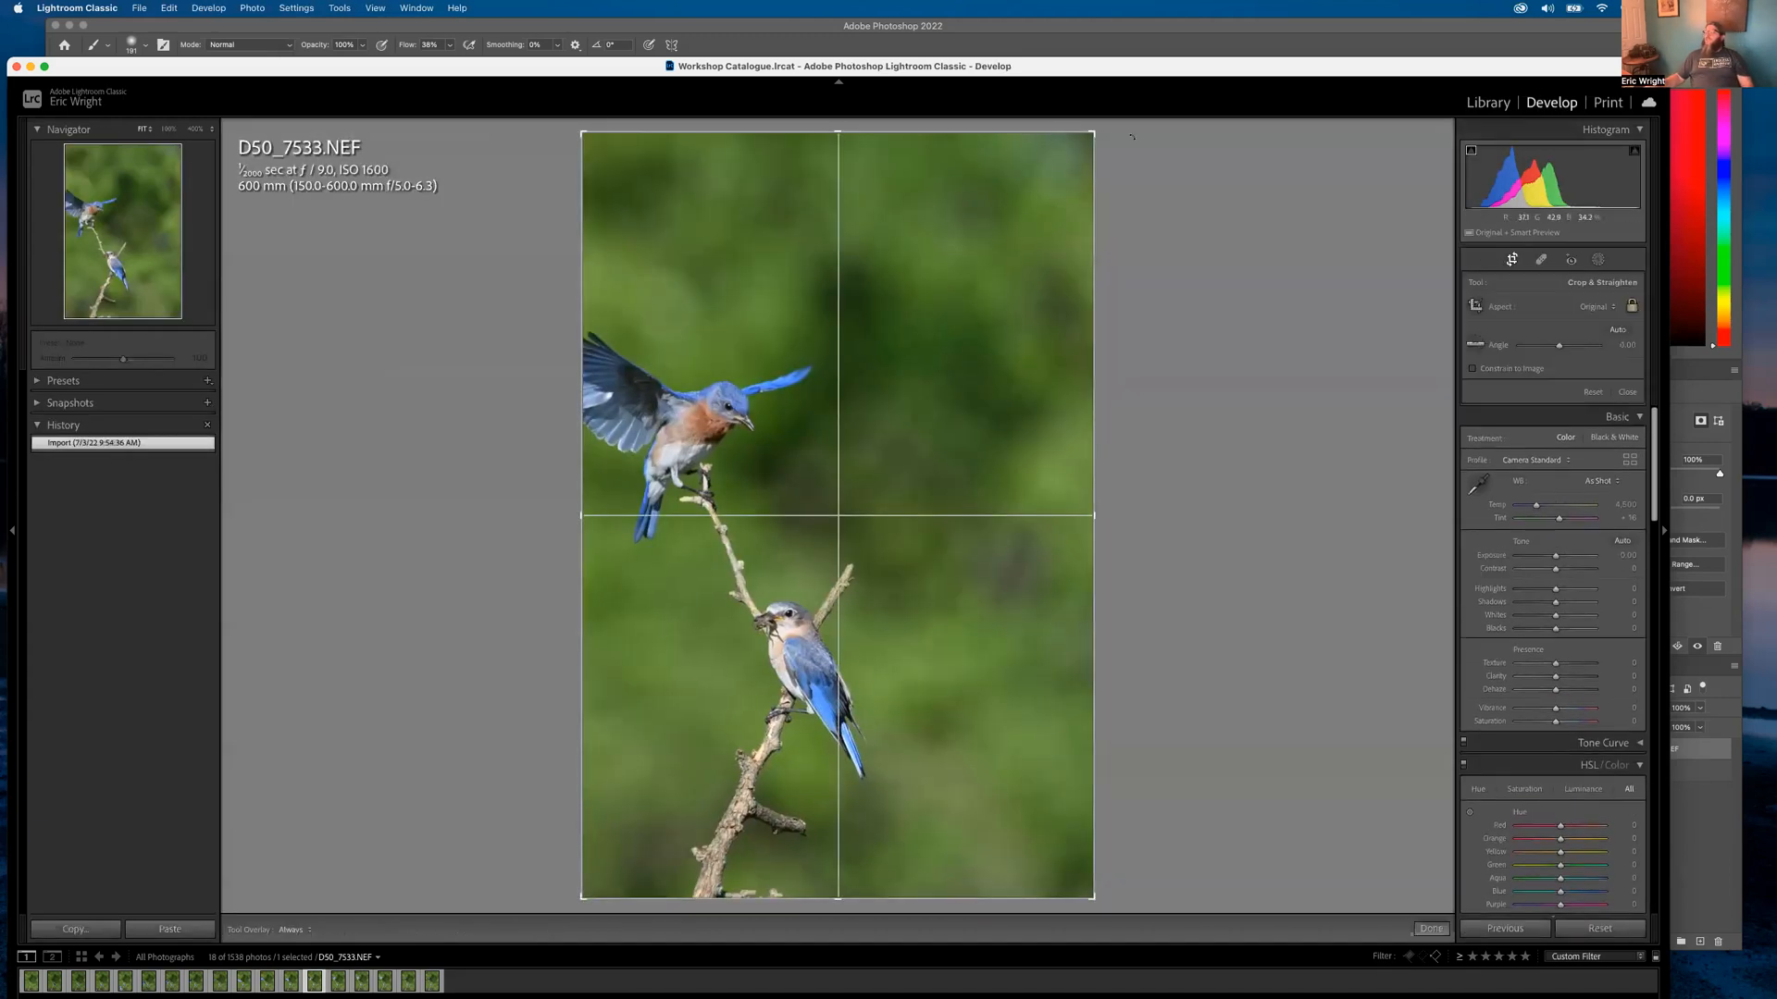
left_click_drag(1092, 135, 1023, 108)
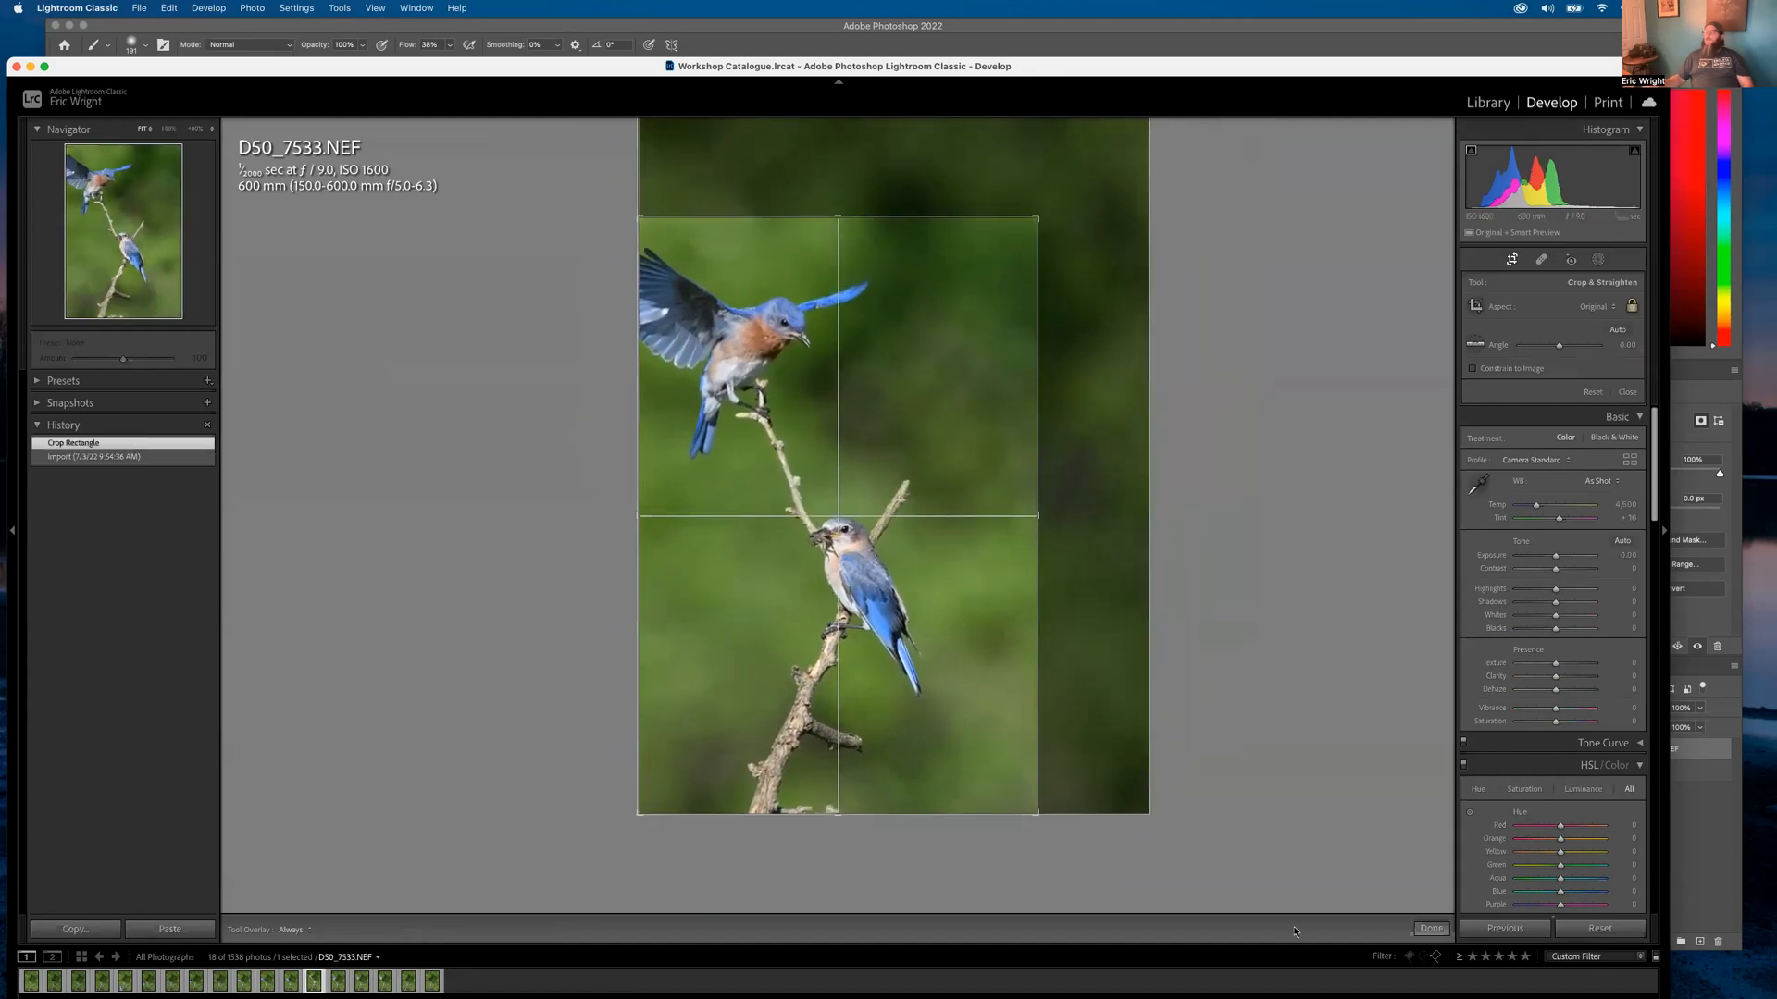
key("Return")
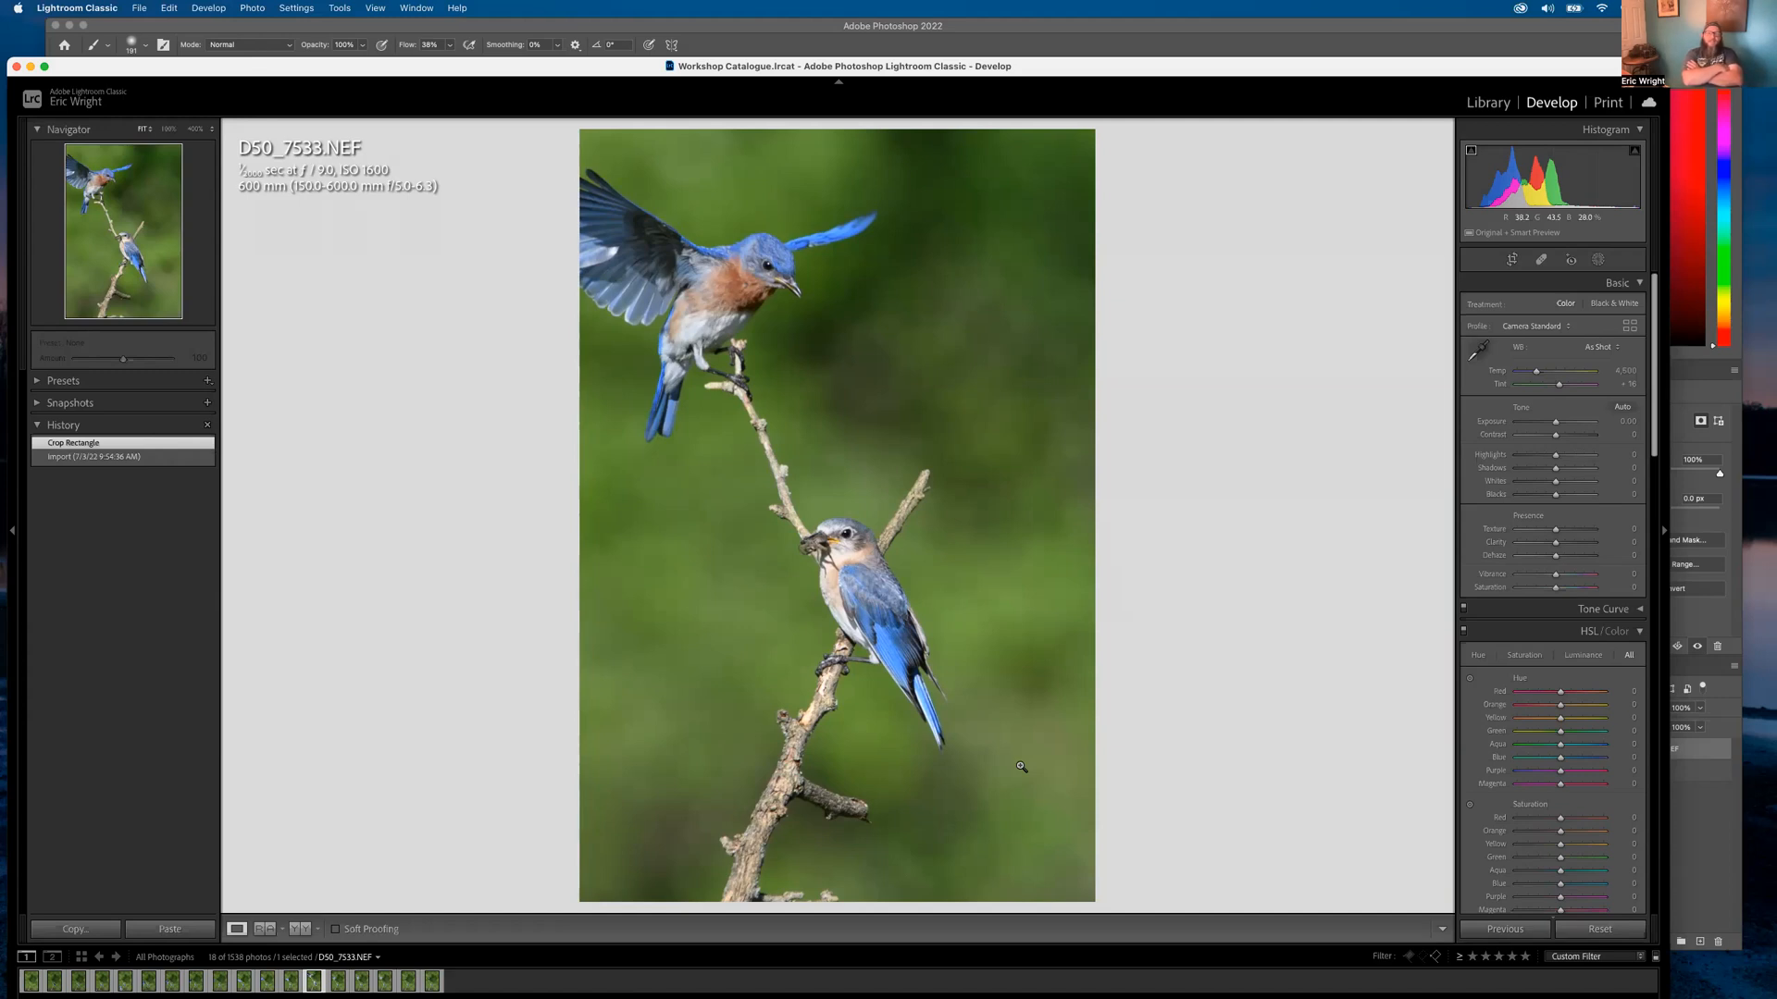
Zoom in to inspect the bird and branch detail, then return to the Library
left_click(767, 281)
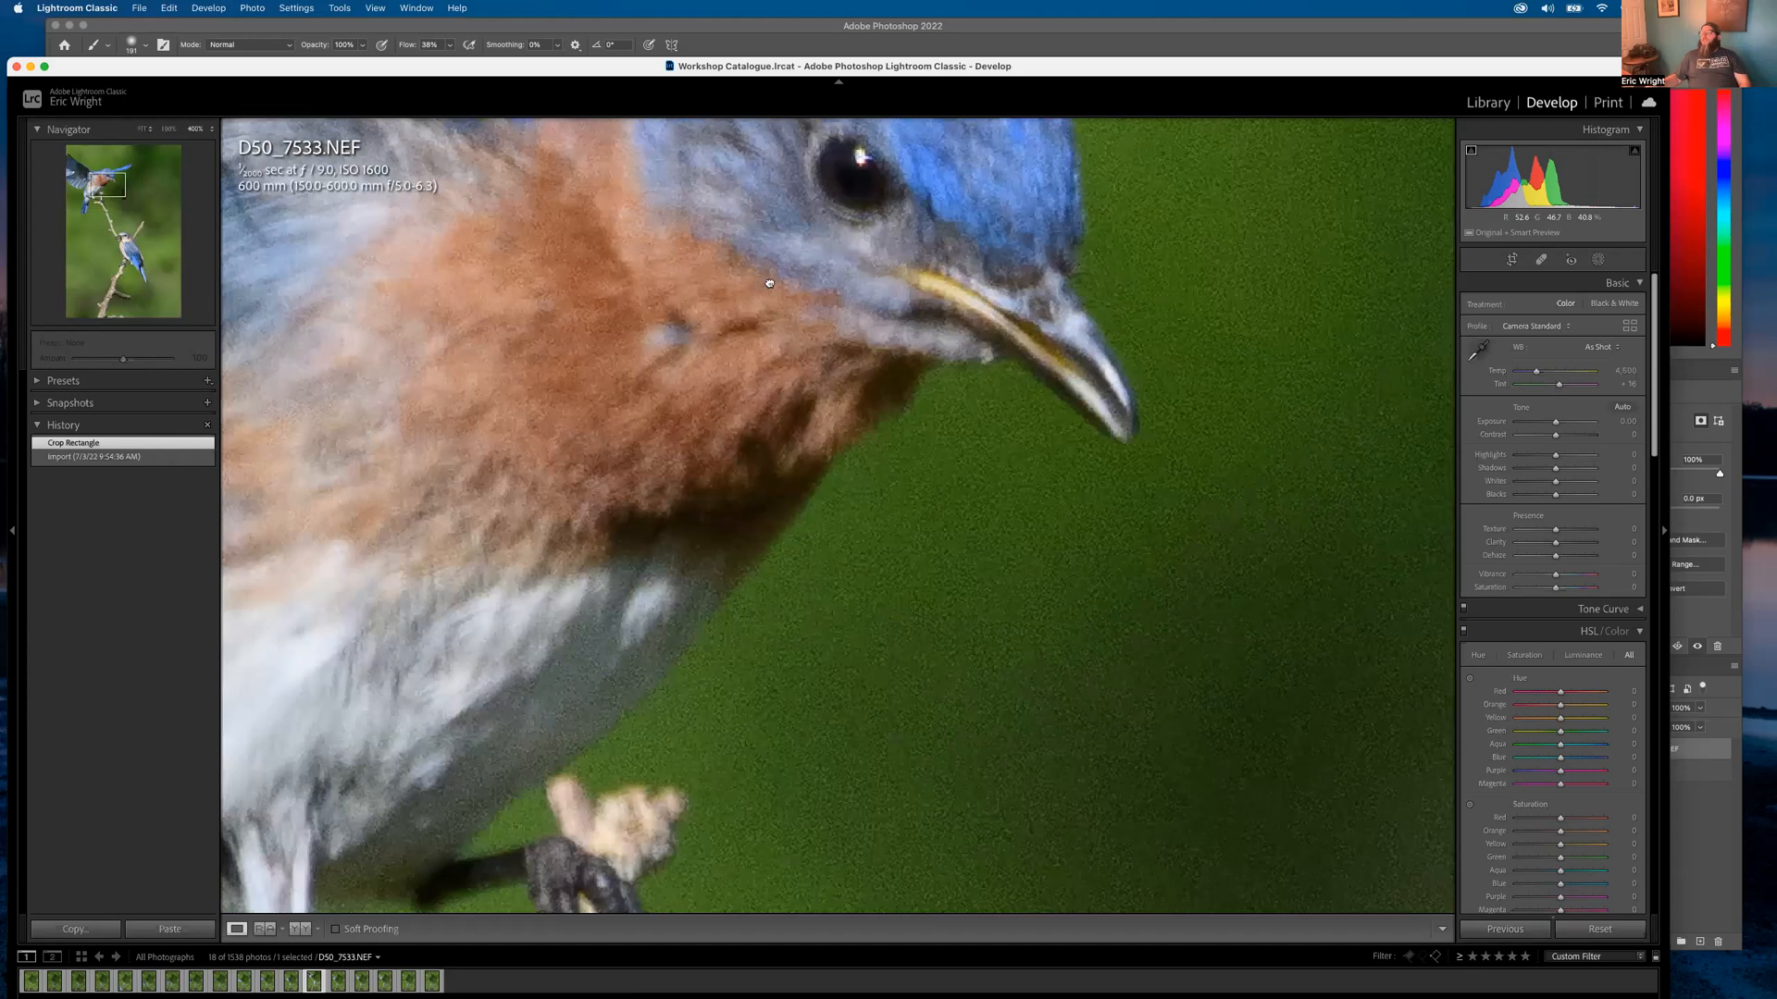
left_click_drag(769, 283, 1069, 285)
left_click_drag(741, 433, 1063, 552)
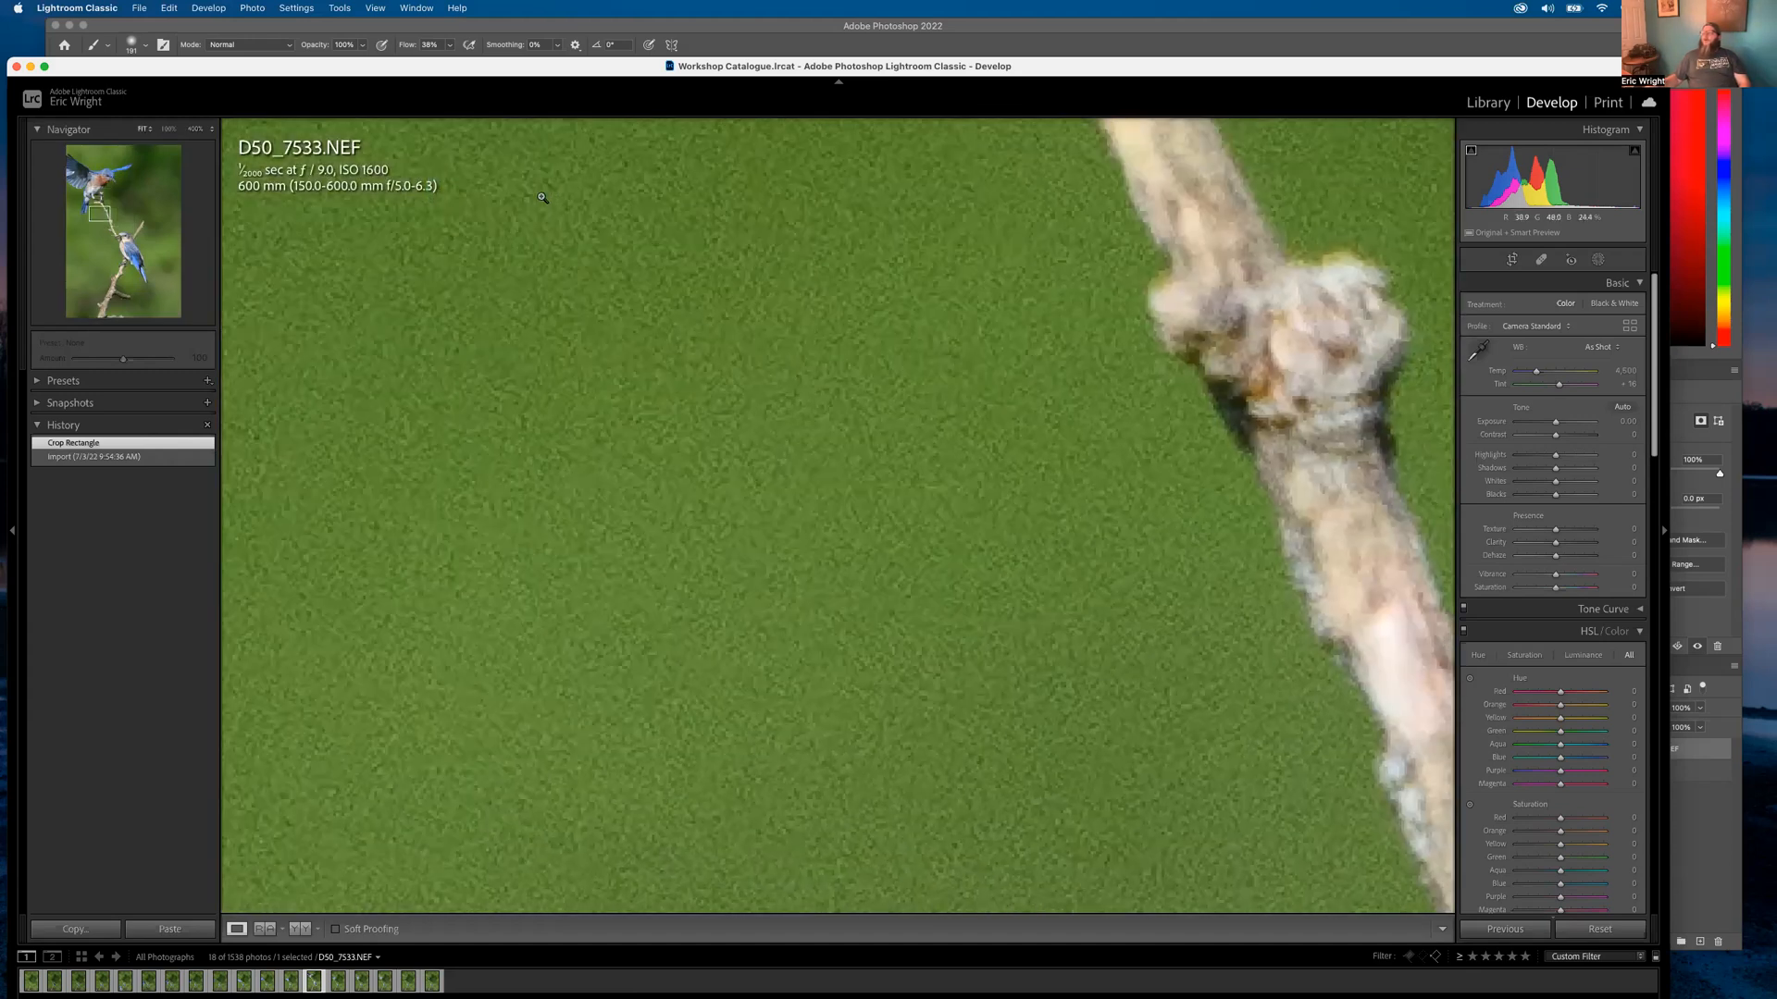
left_click_drag(542, 197, 712, 300)
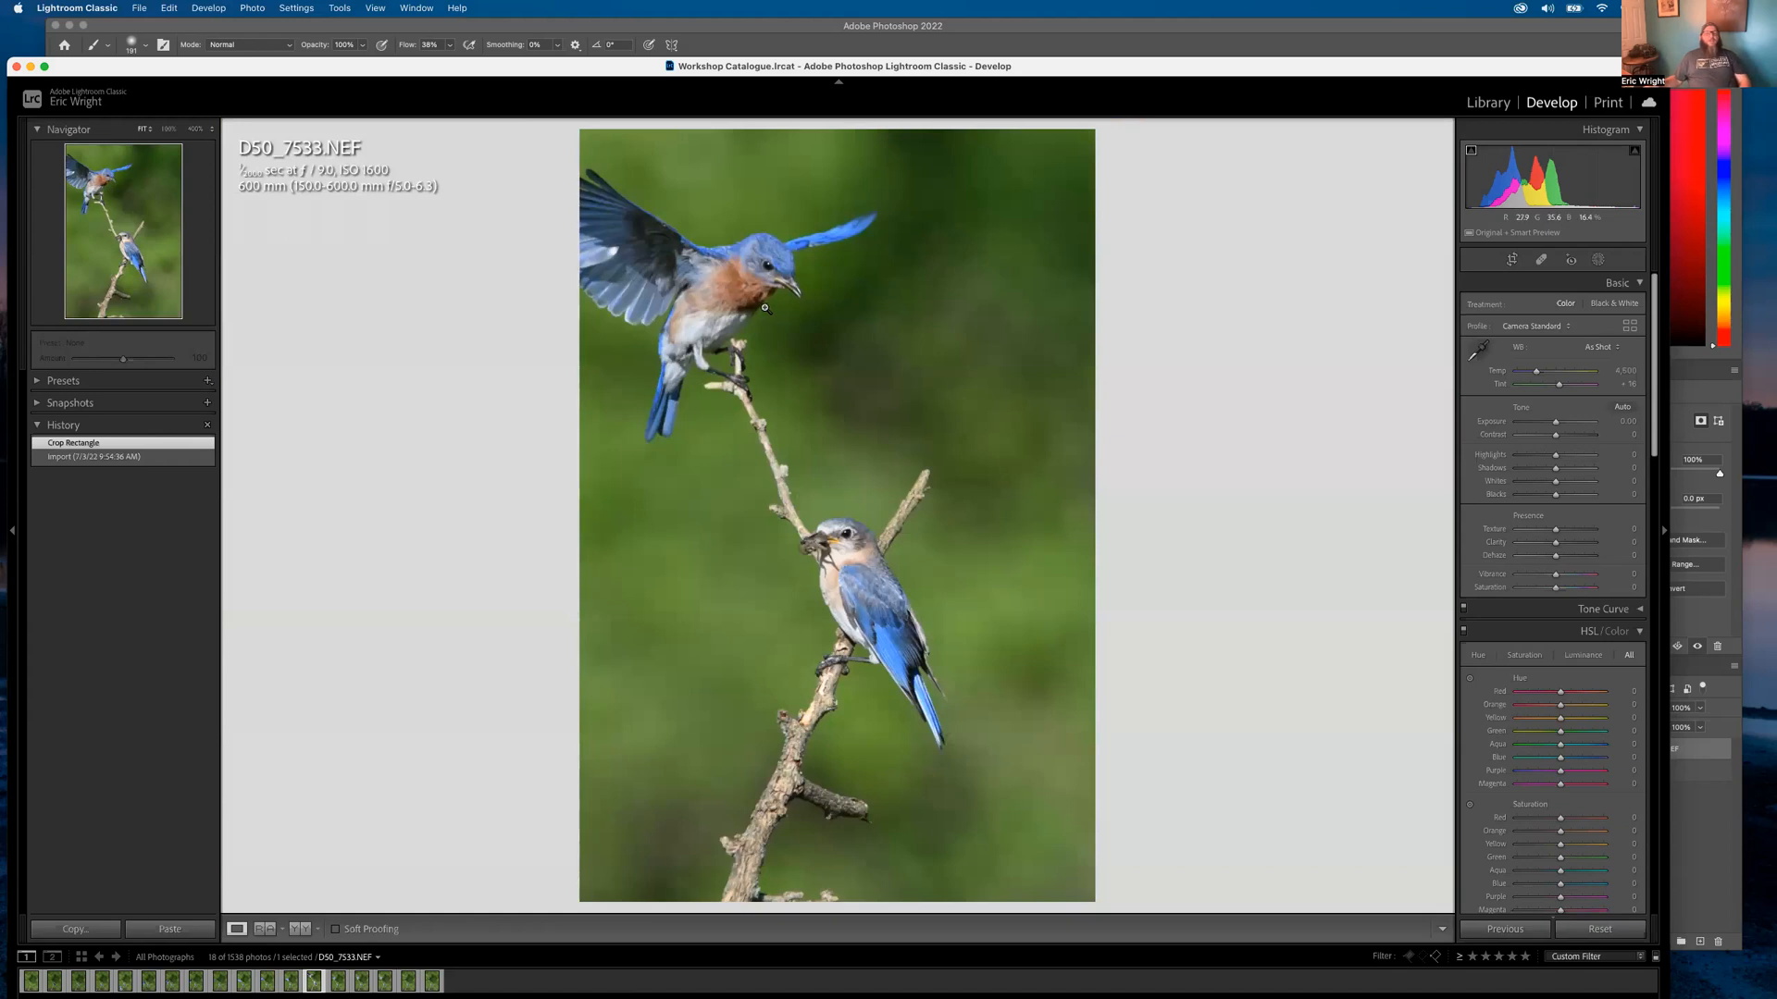
left_click(1479, 102)
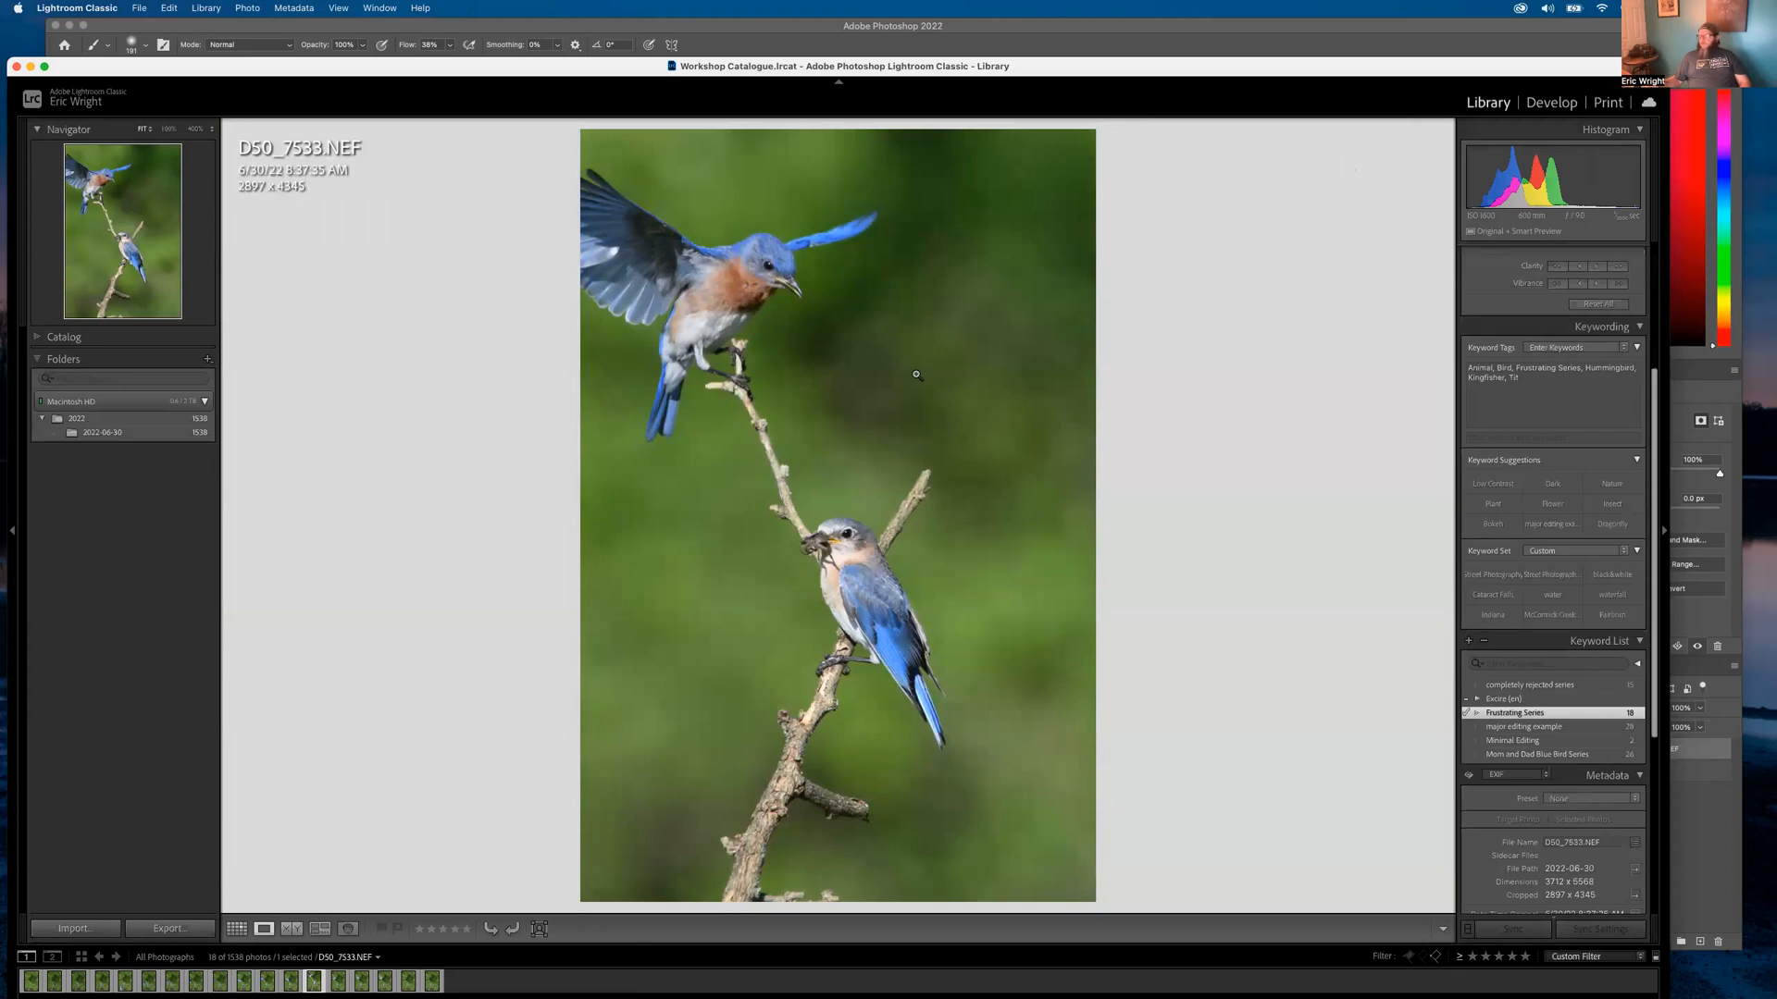
Move to D50_7535, try a tighter crop, then restore the full frame
key("Right")
key("Right")
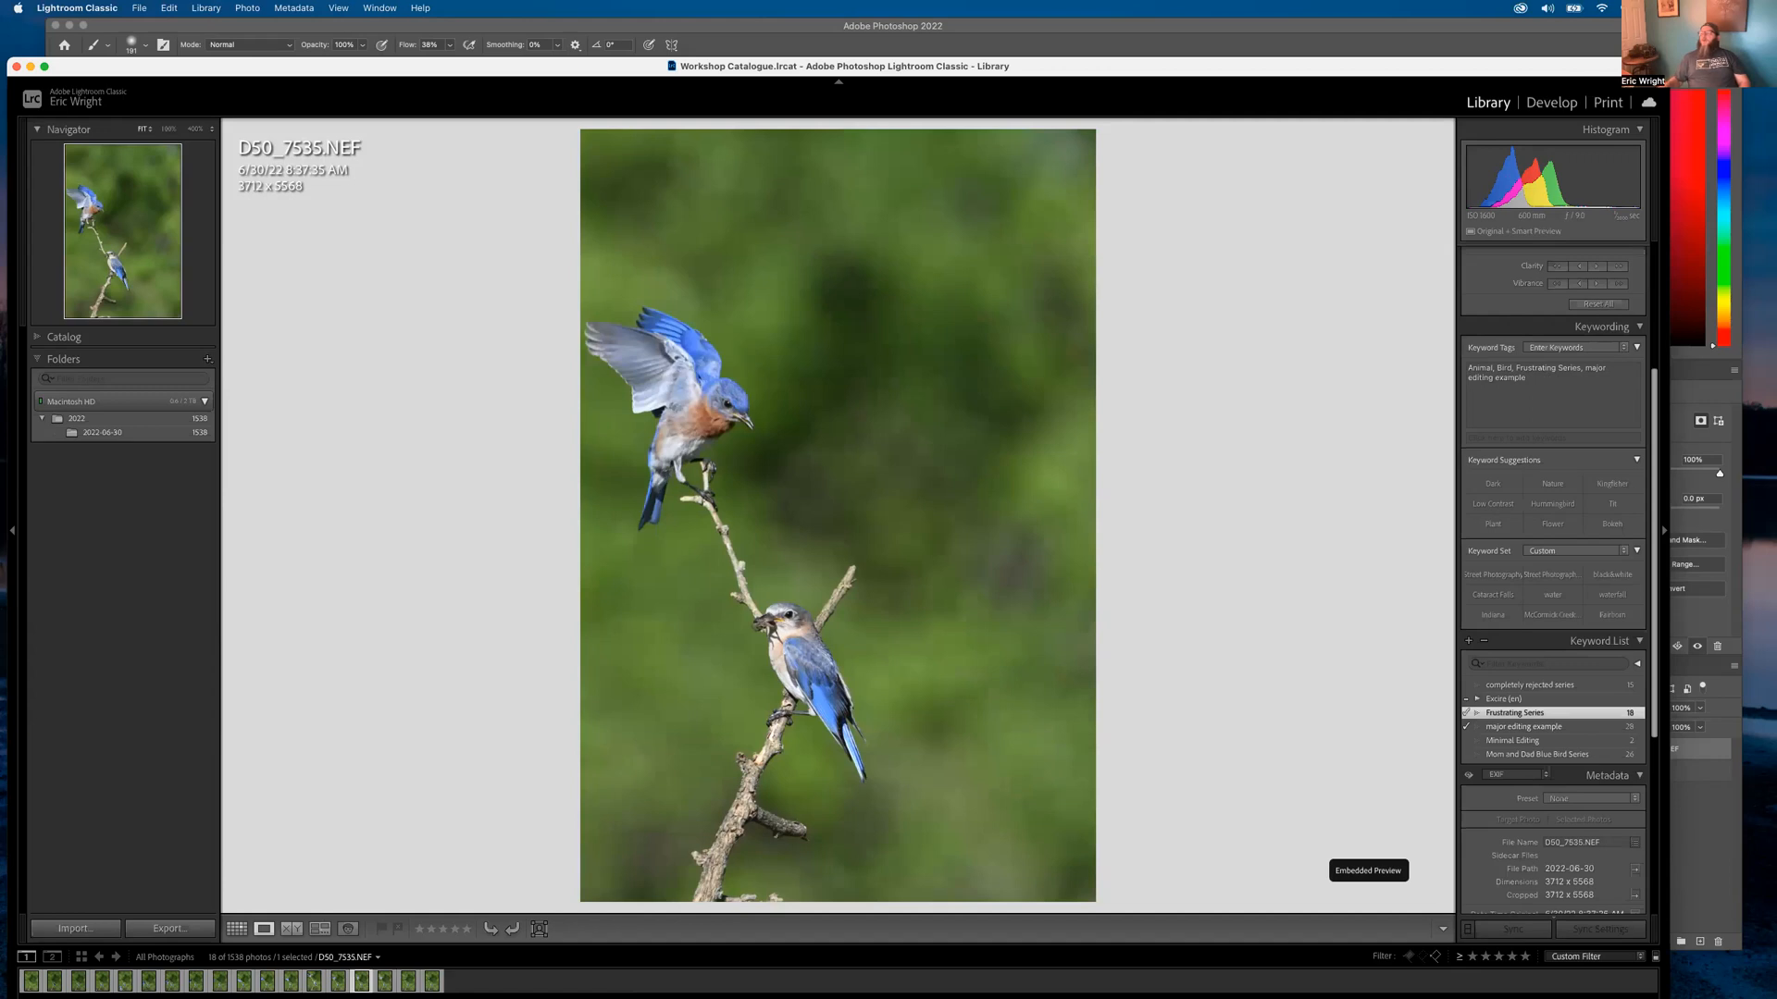
key("r")
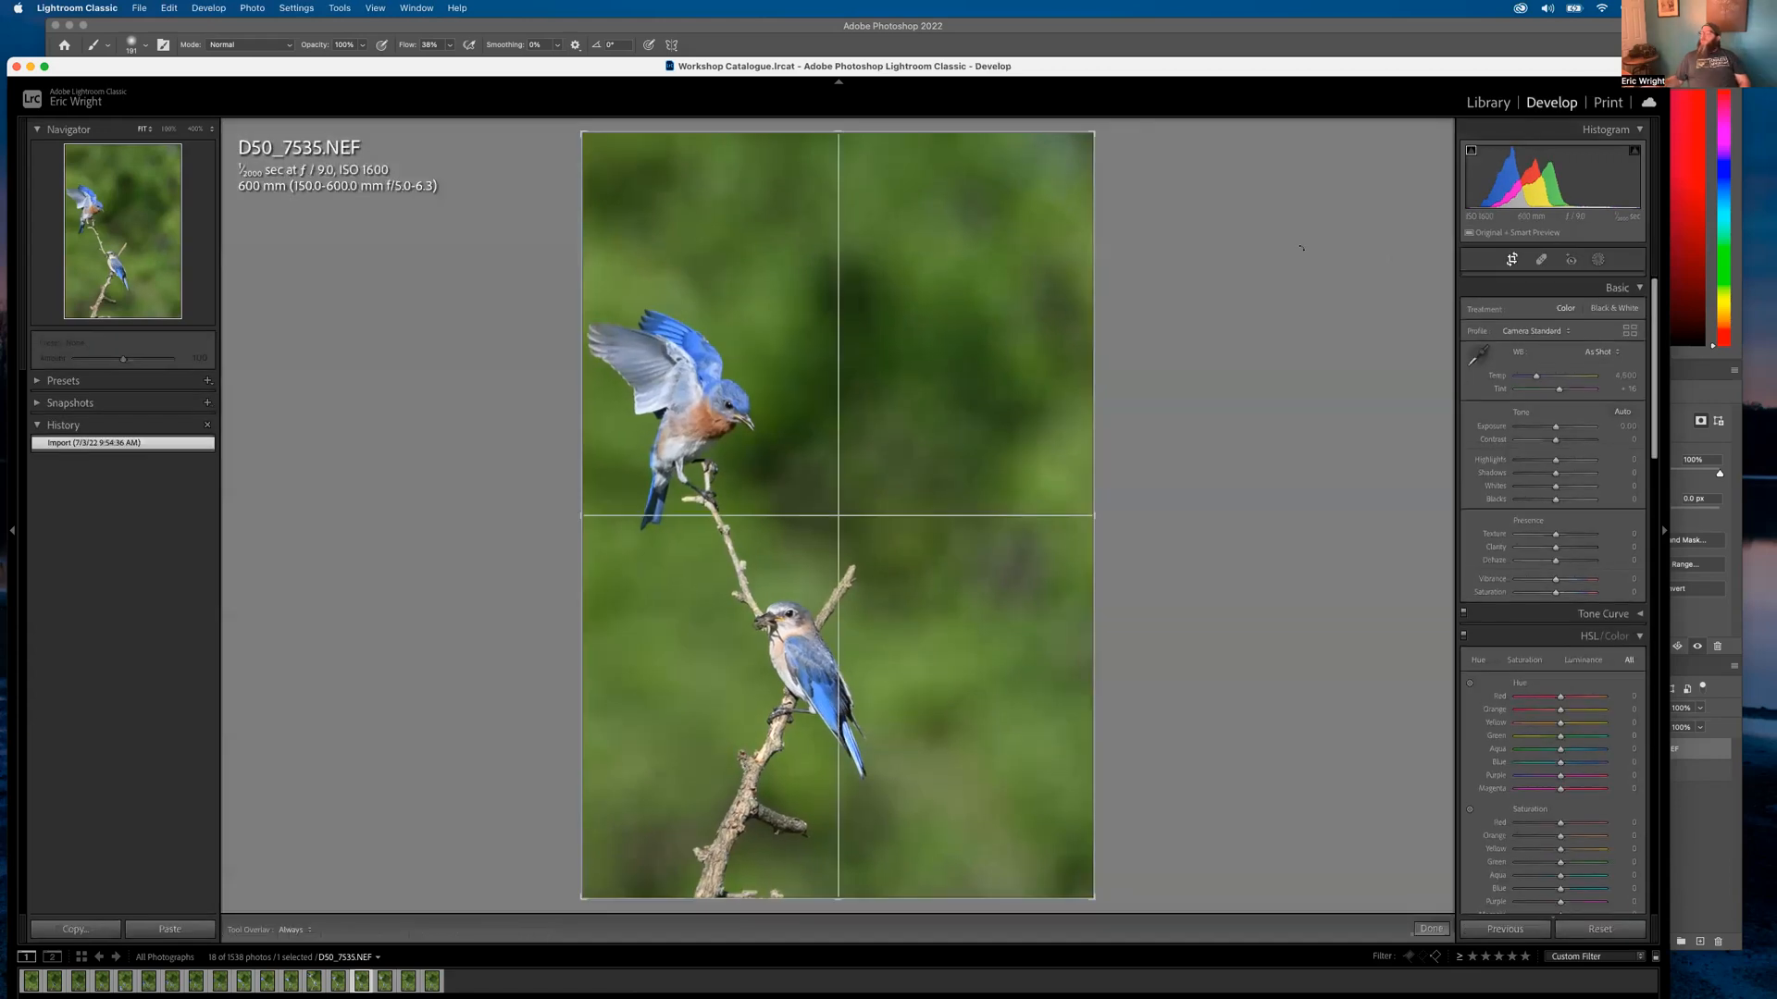
left_click_drag(1093, 132, 1035, 167)
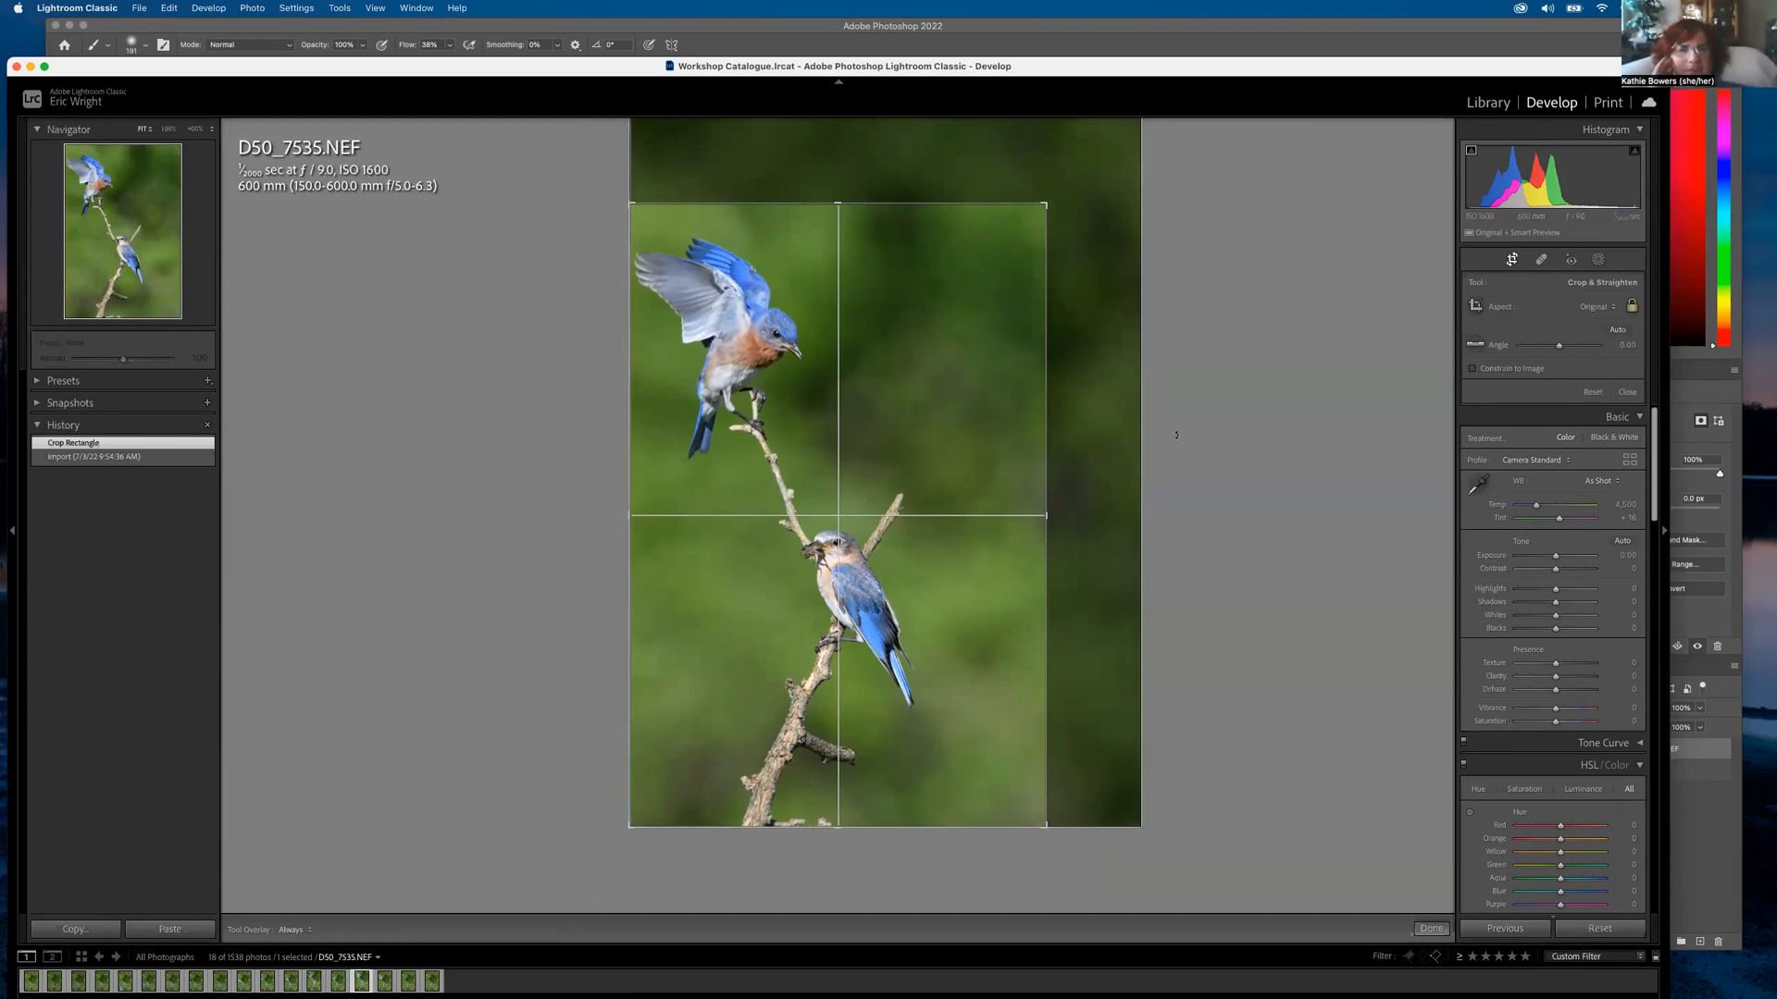
left_click_drag(1045, 204, 1141, 113)
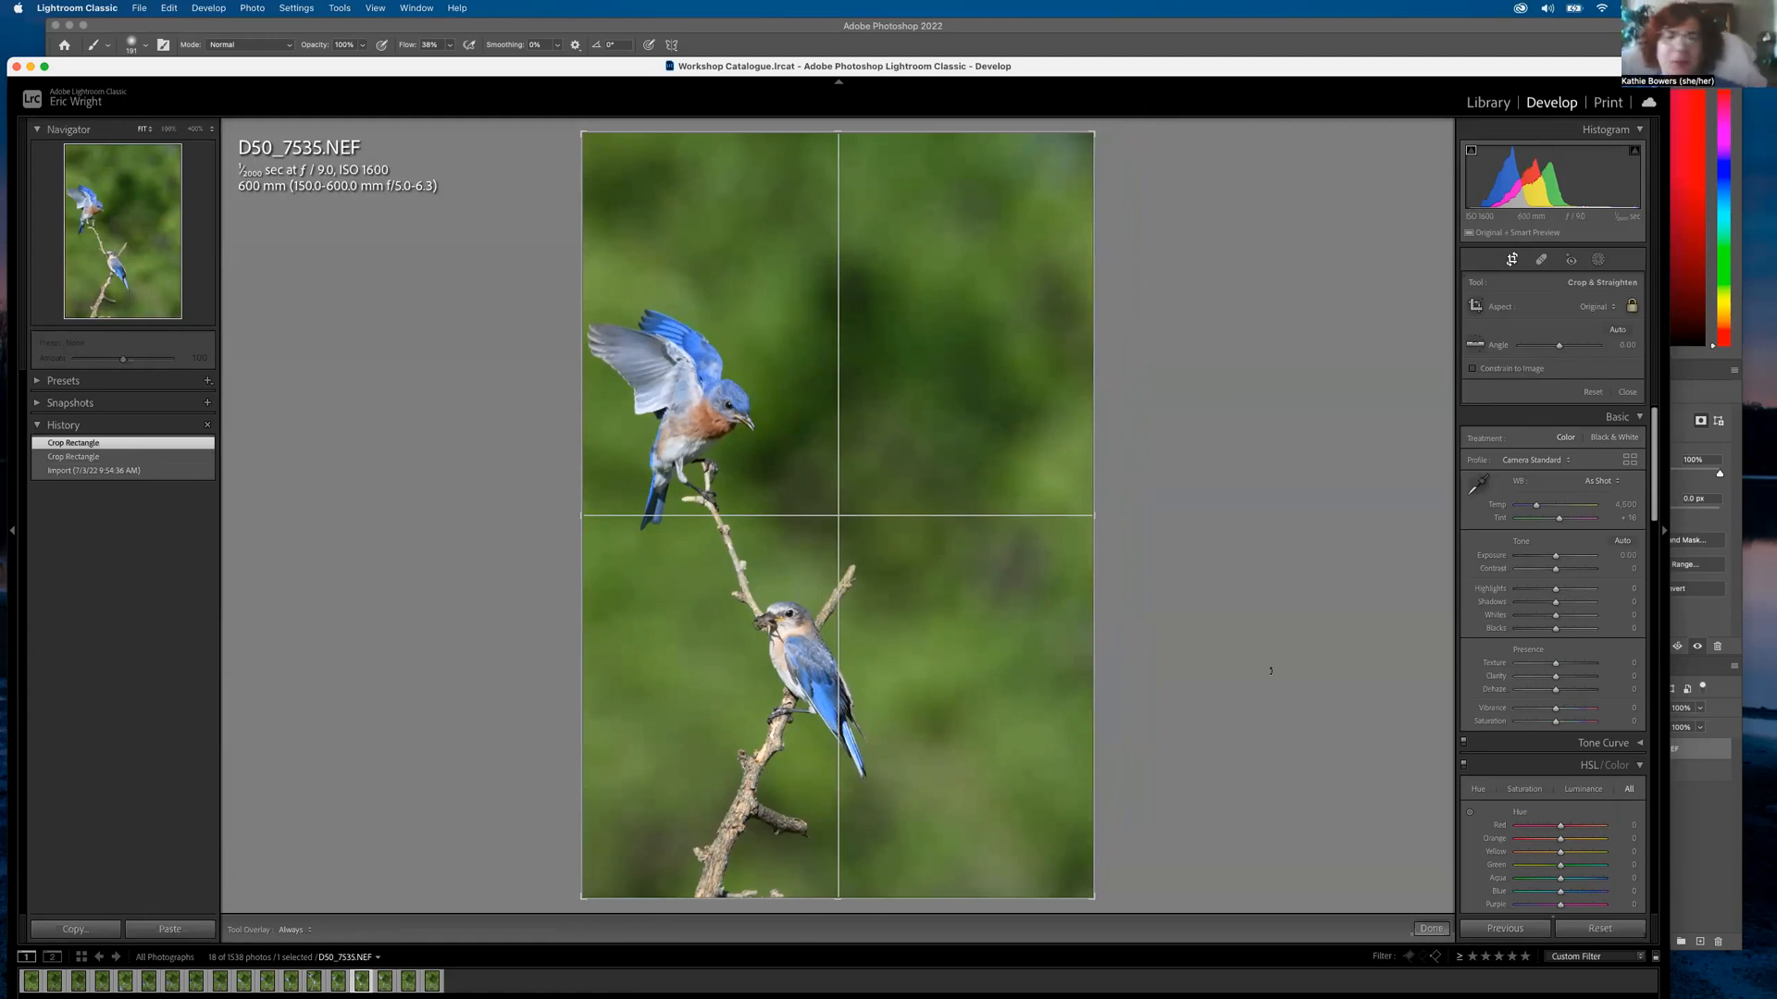
left_click(1432, 928)
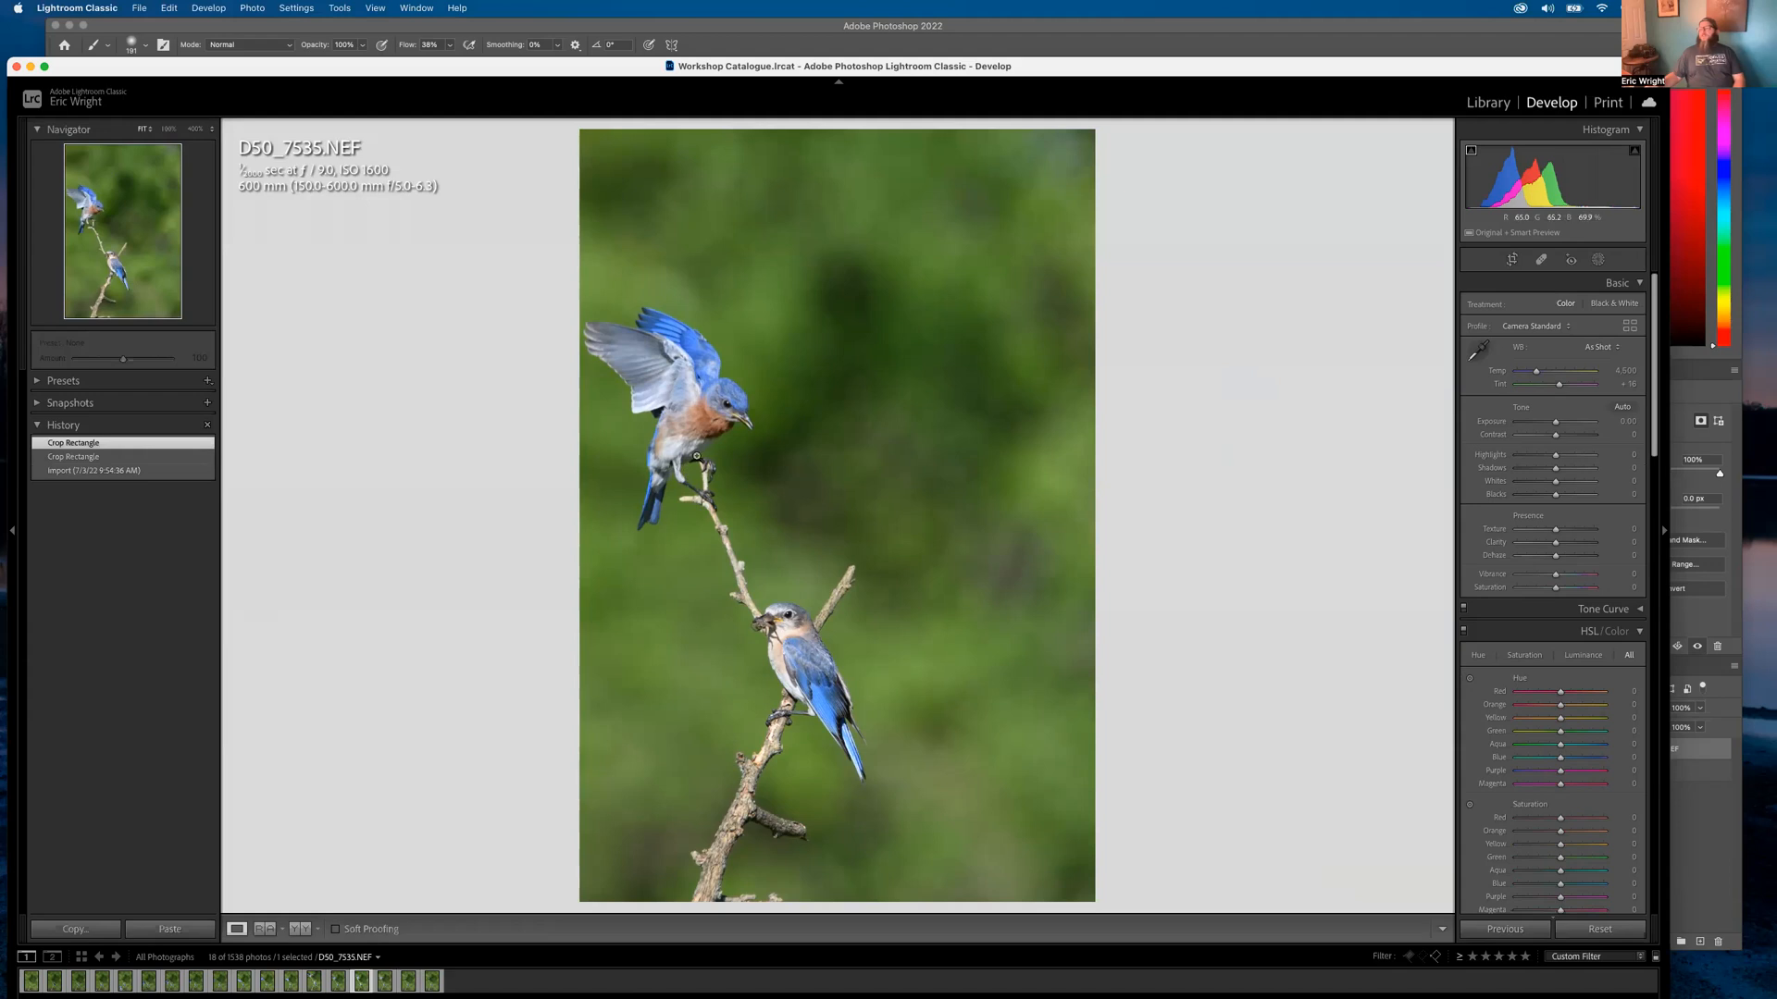
Send D50_7535 to Adobe Photoshop 2022 through Edit In
right_click(721, 406)
mouse_move(833, 543)
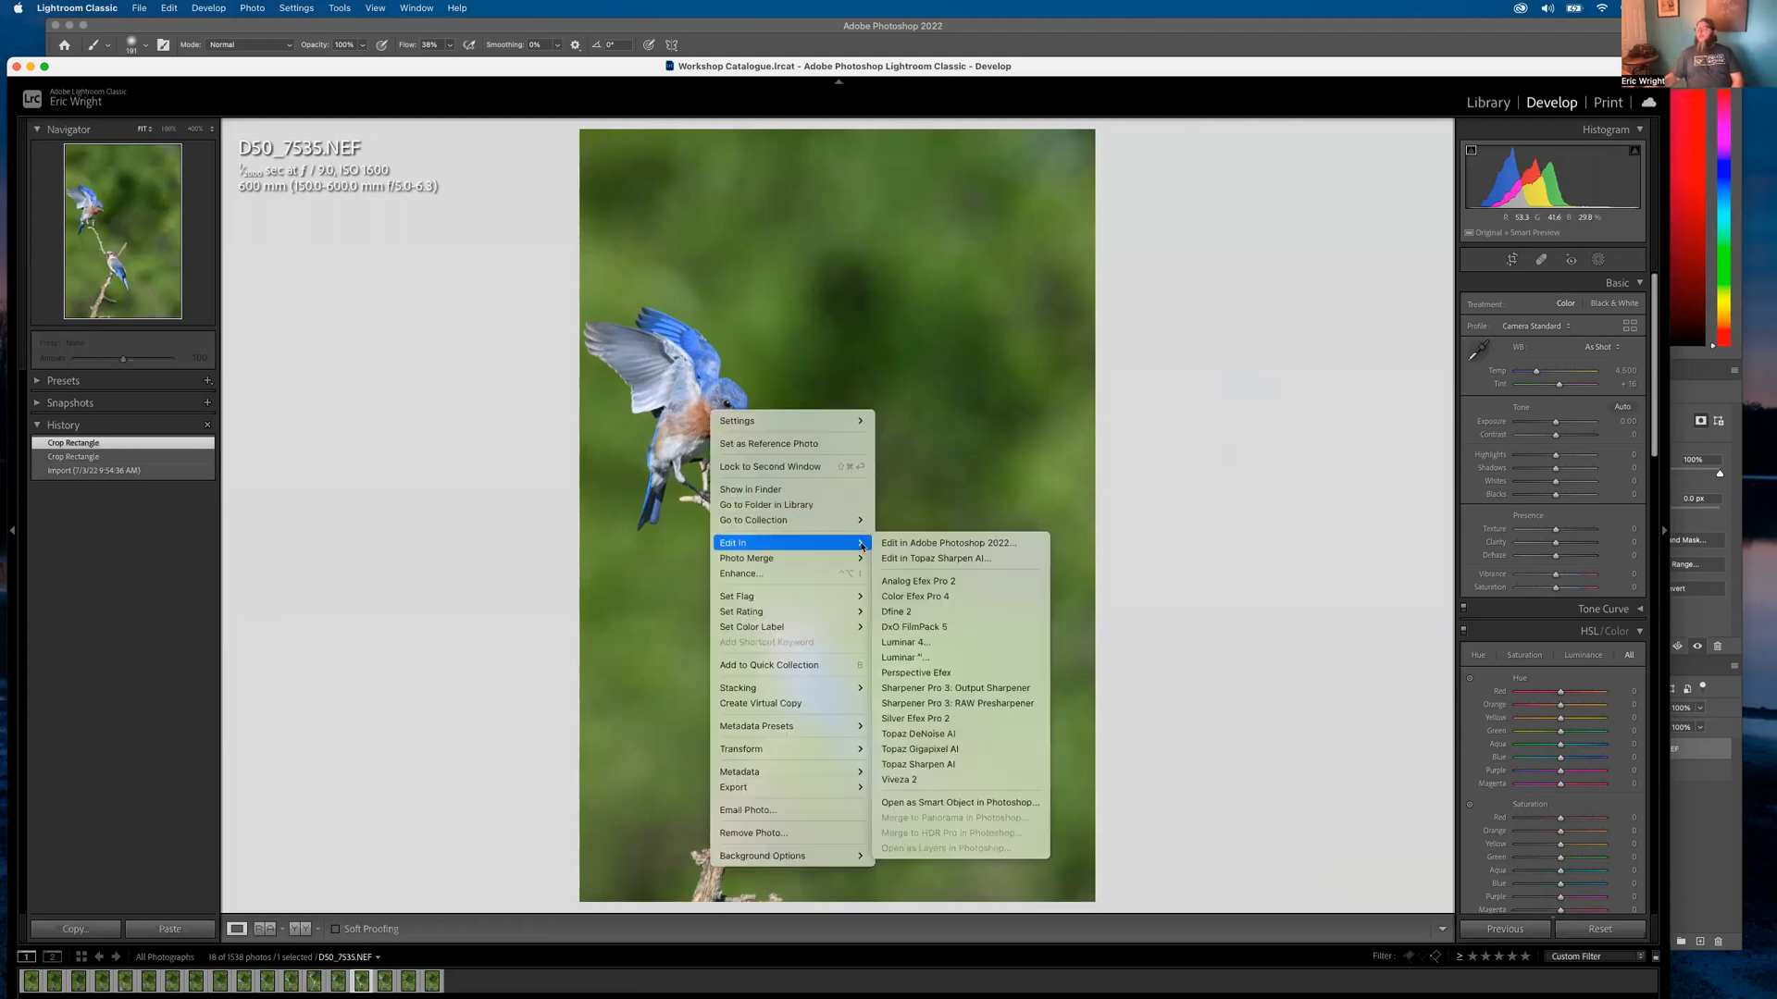
left_click(915, 546)
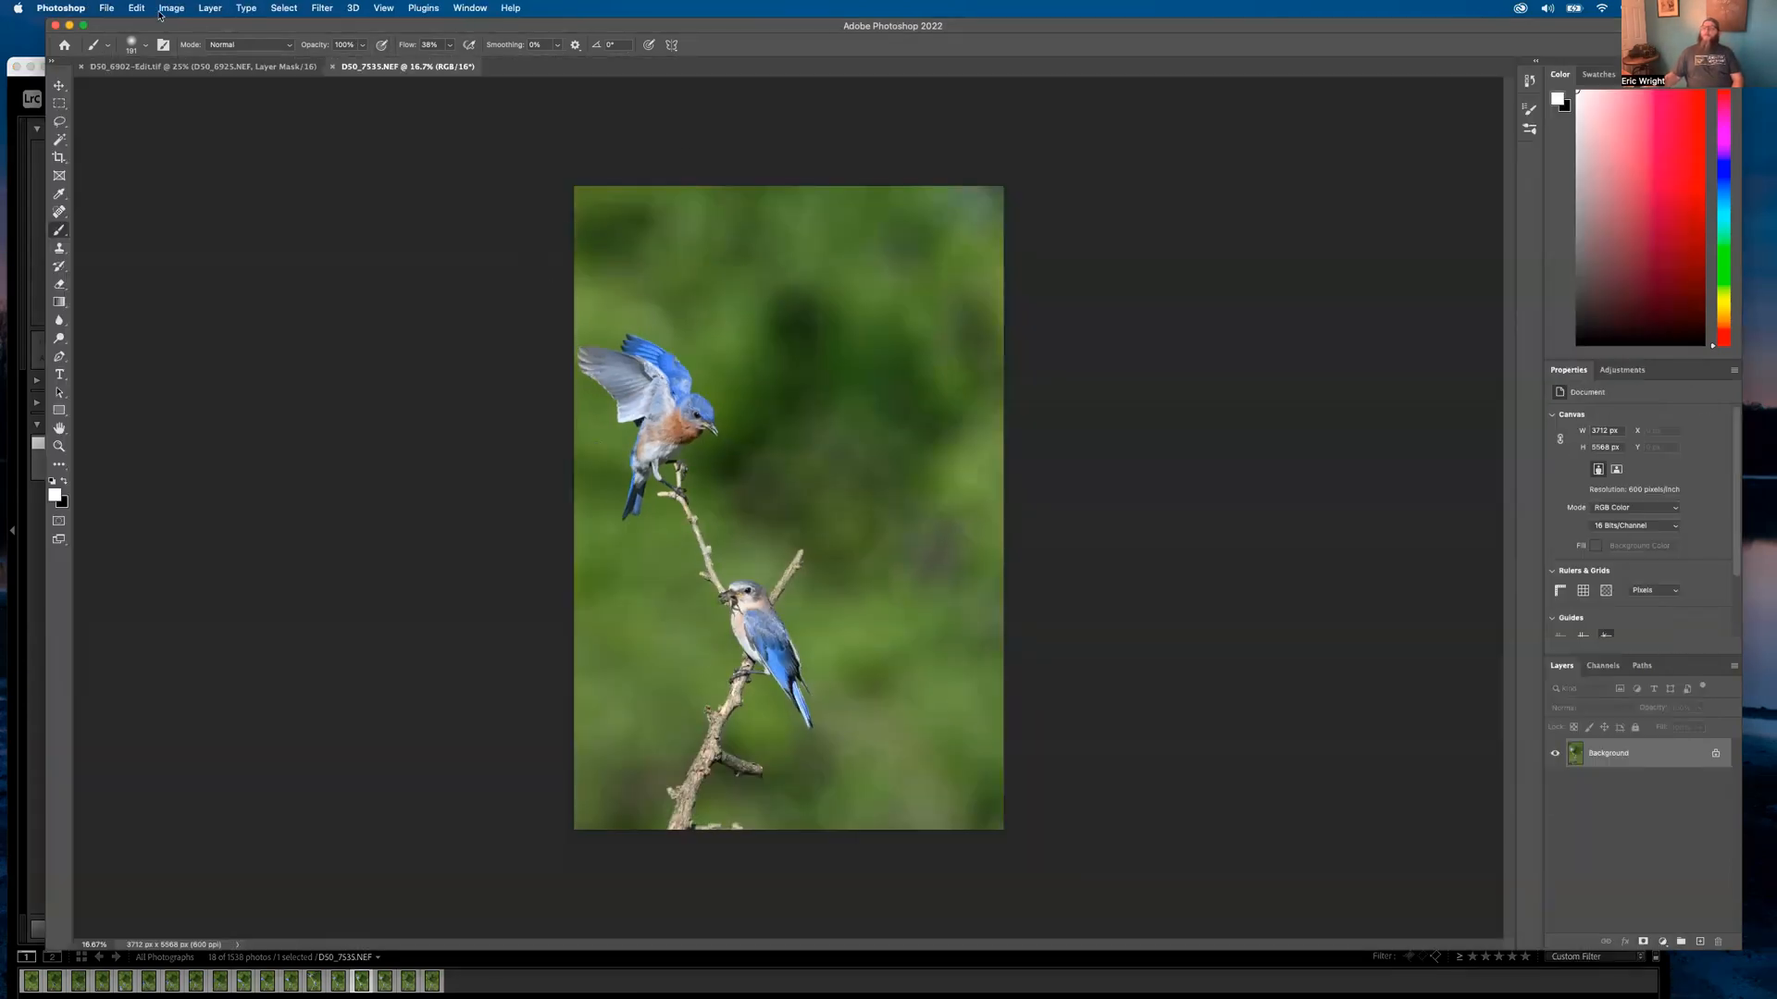
Set the canvas width to 4500 px, anchored right so the new strip appears on the left
left_click(113, 10)
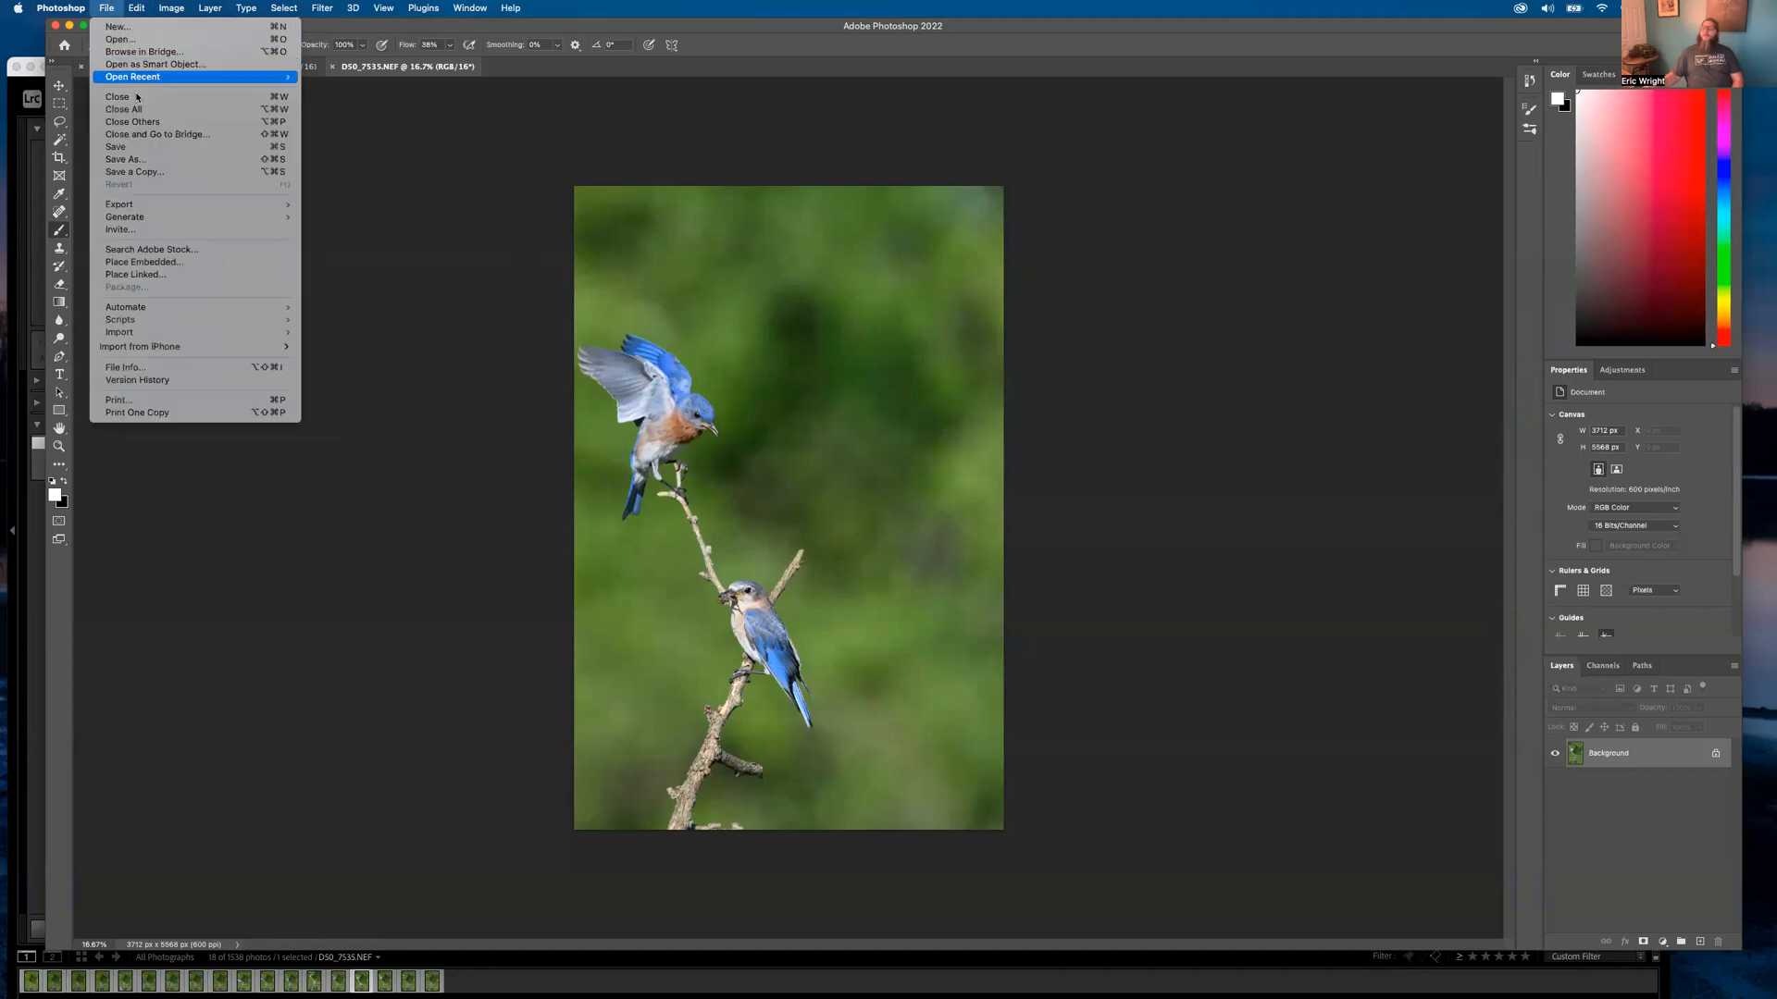
mouse_move(136, 8)
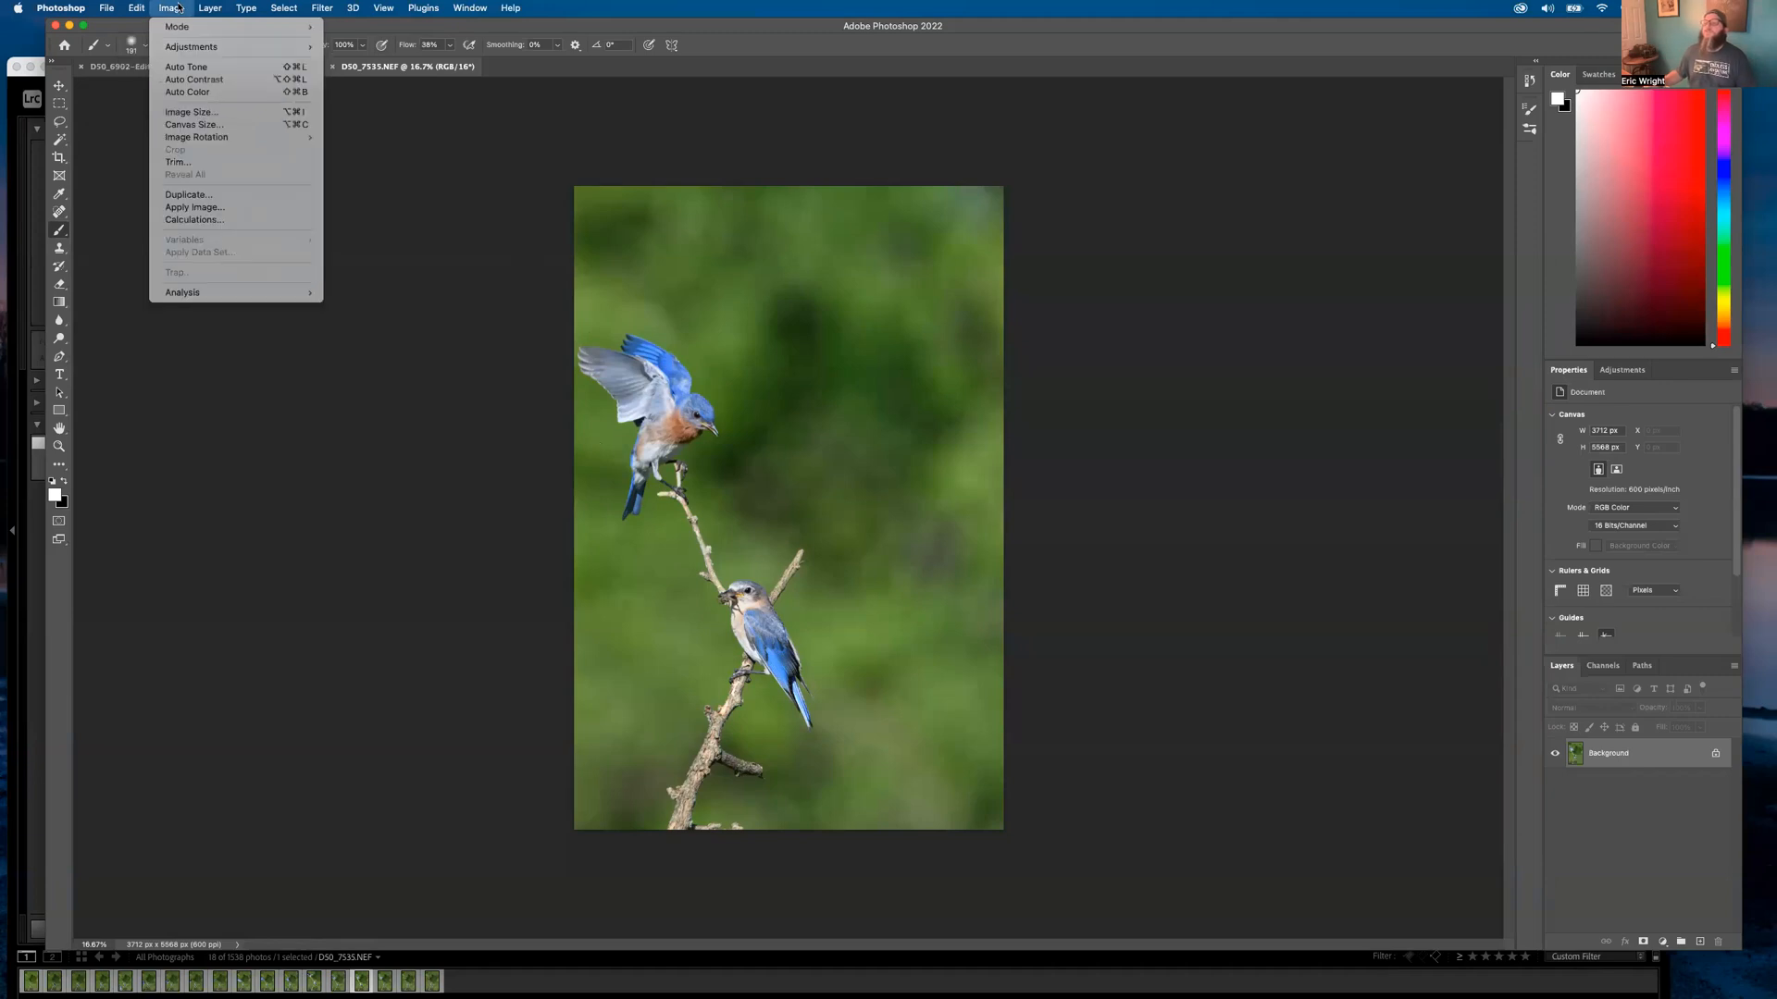
left_click(179, 126)
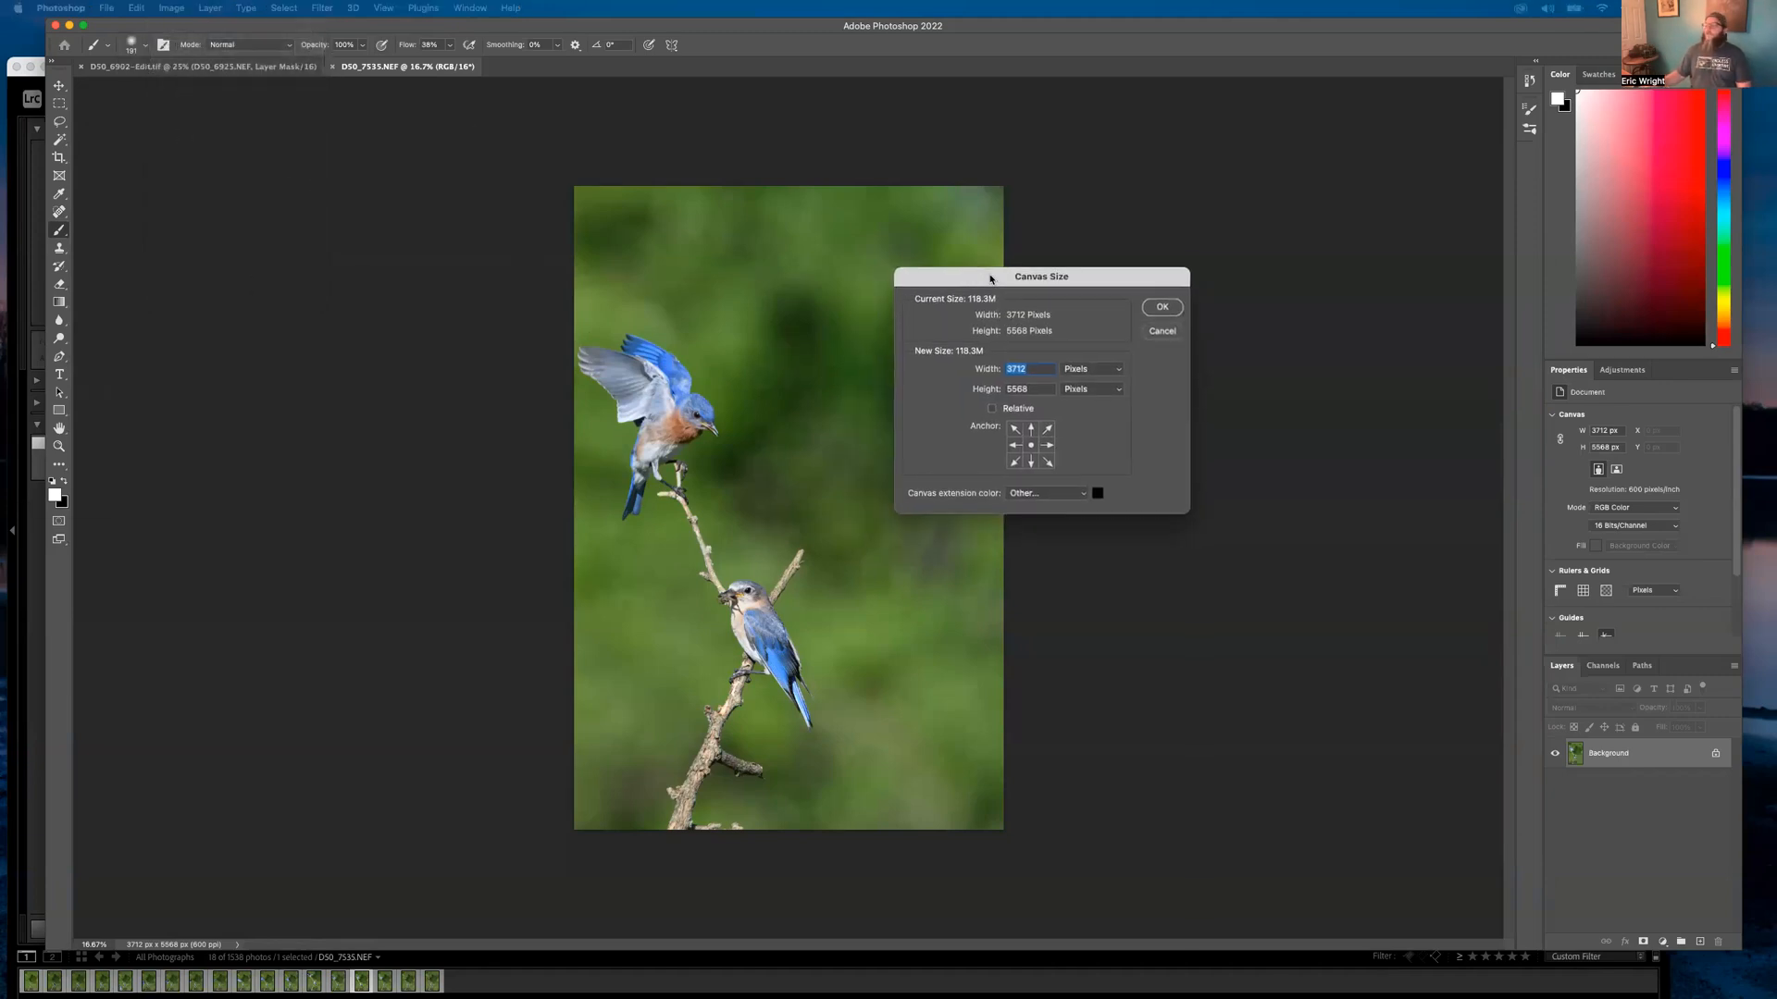
left_click(1048, 446)
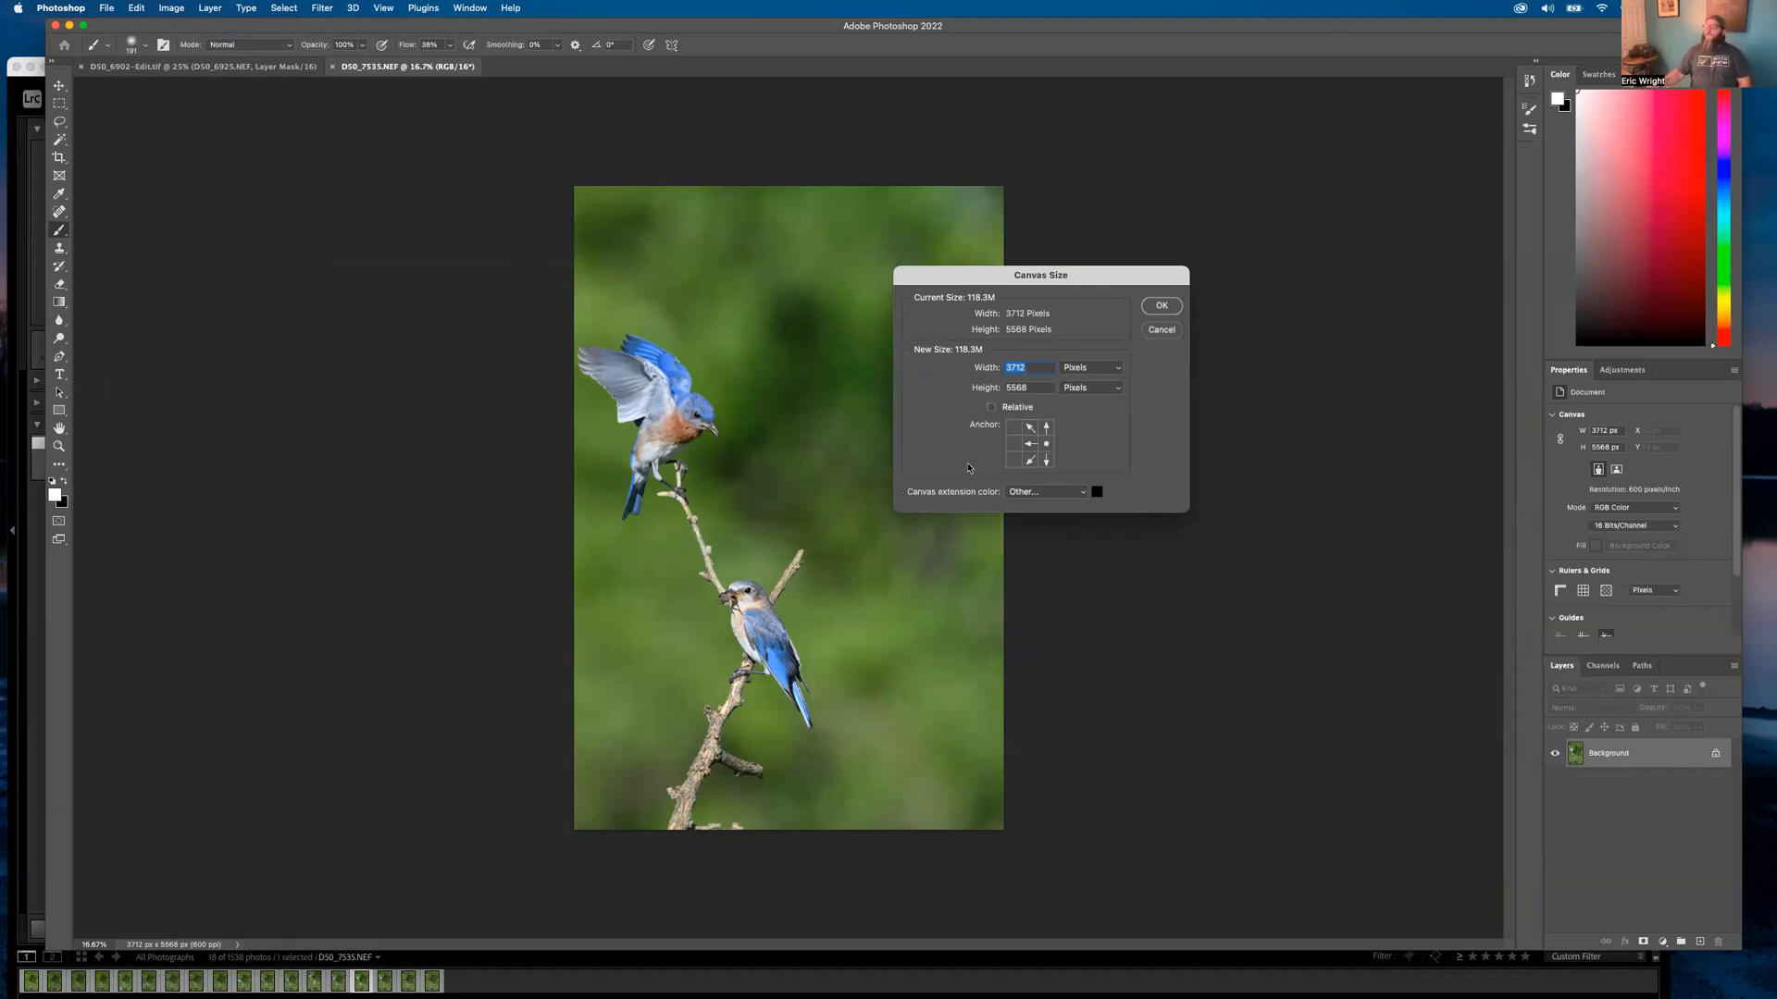
type("4500")
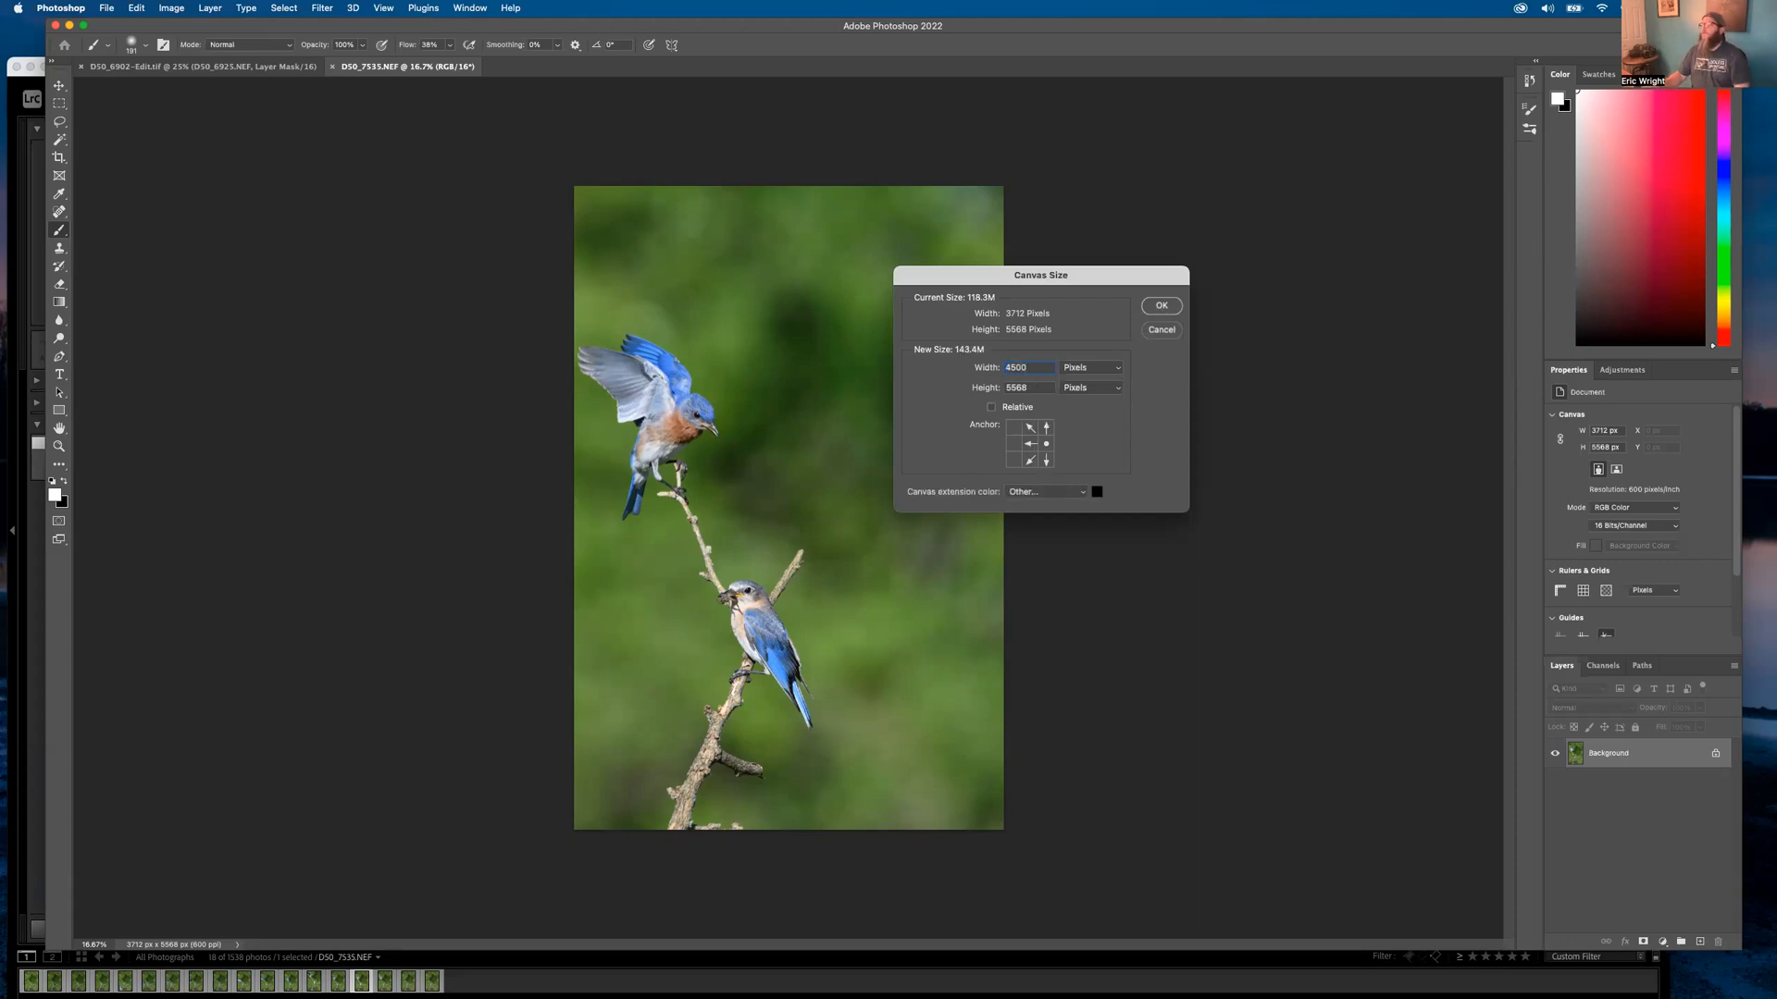
left_click(1162, 306)
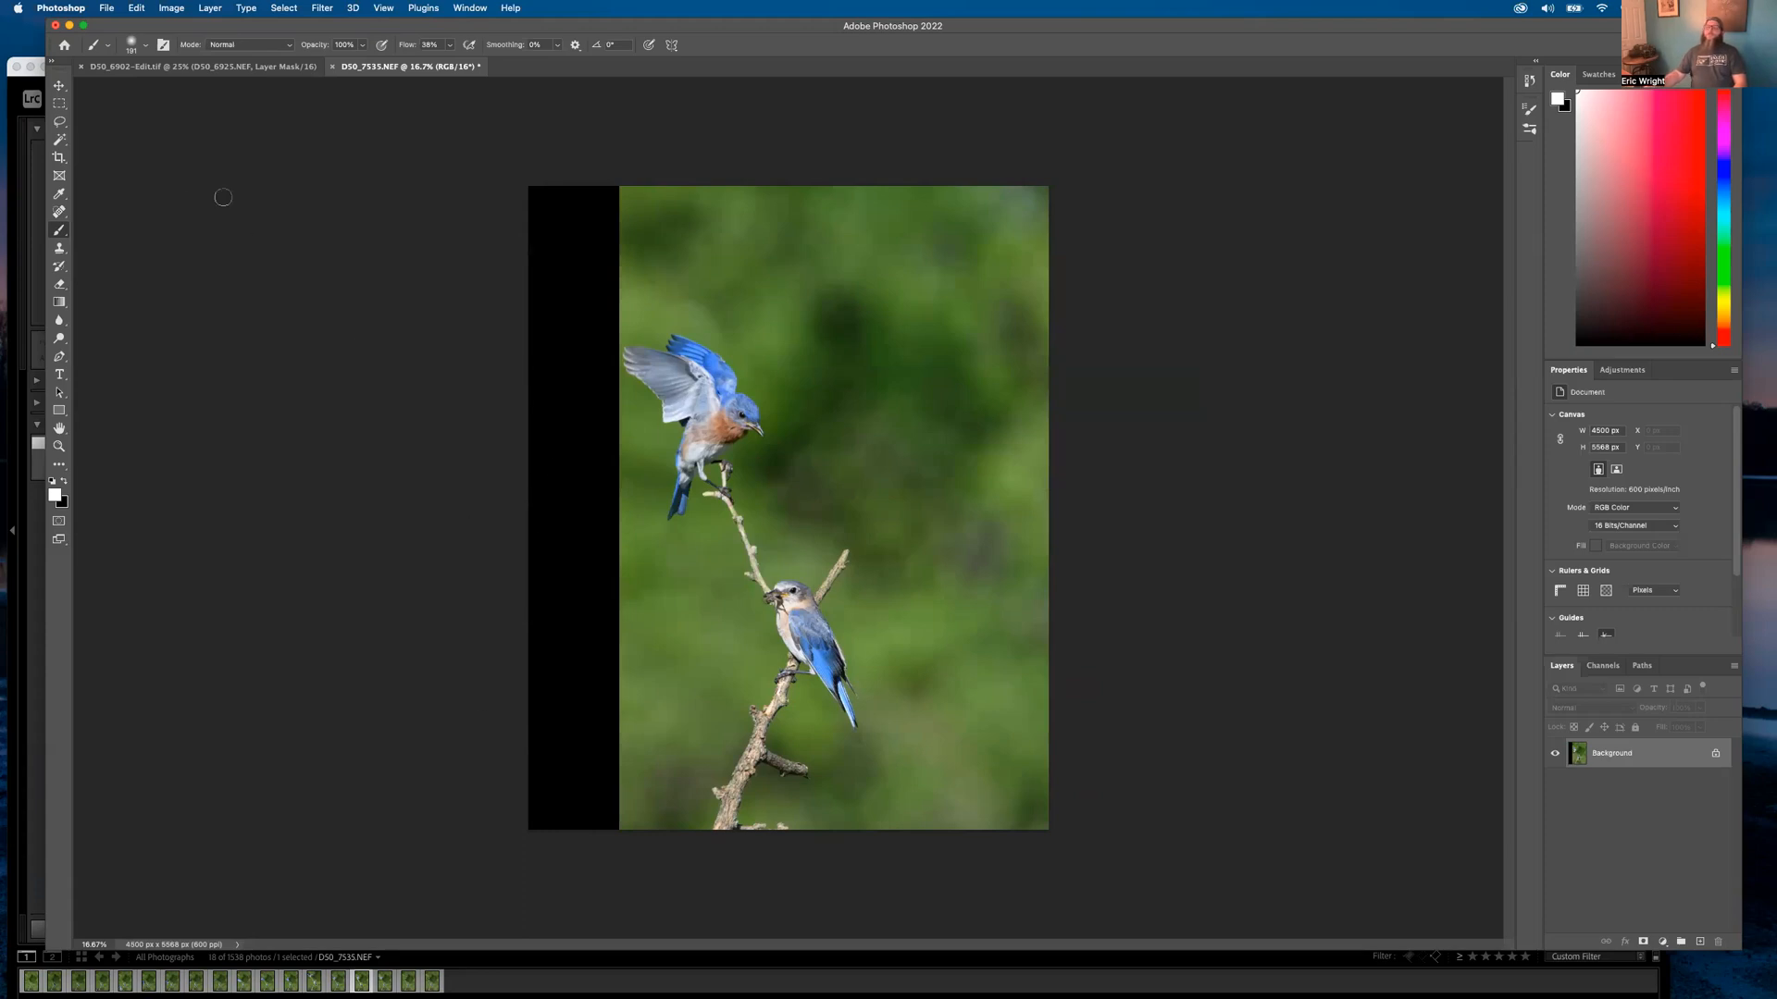
Select the black left strip with the Magic Wand and apply Content-Aware Fill to it
left_click(59, 138)
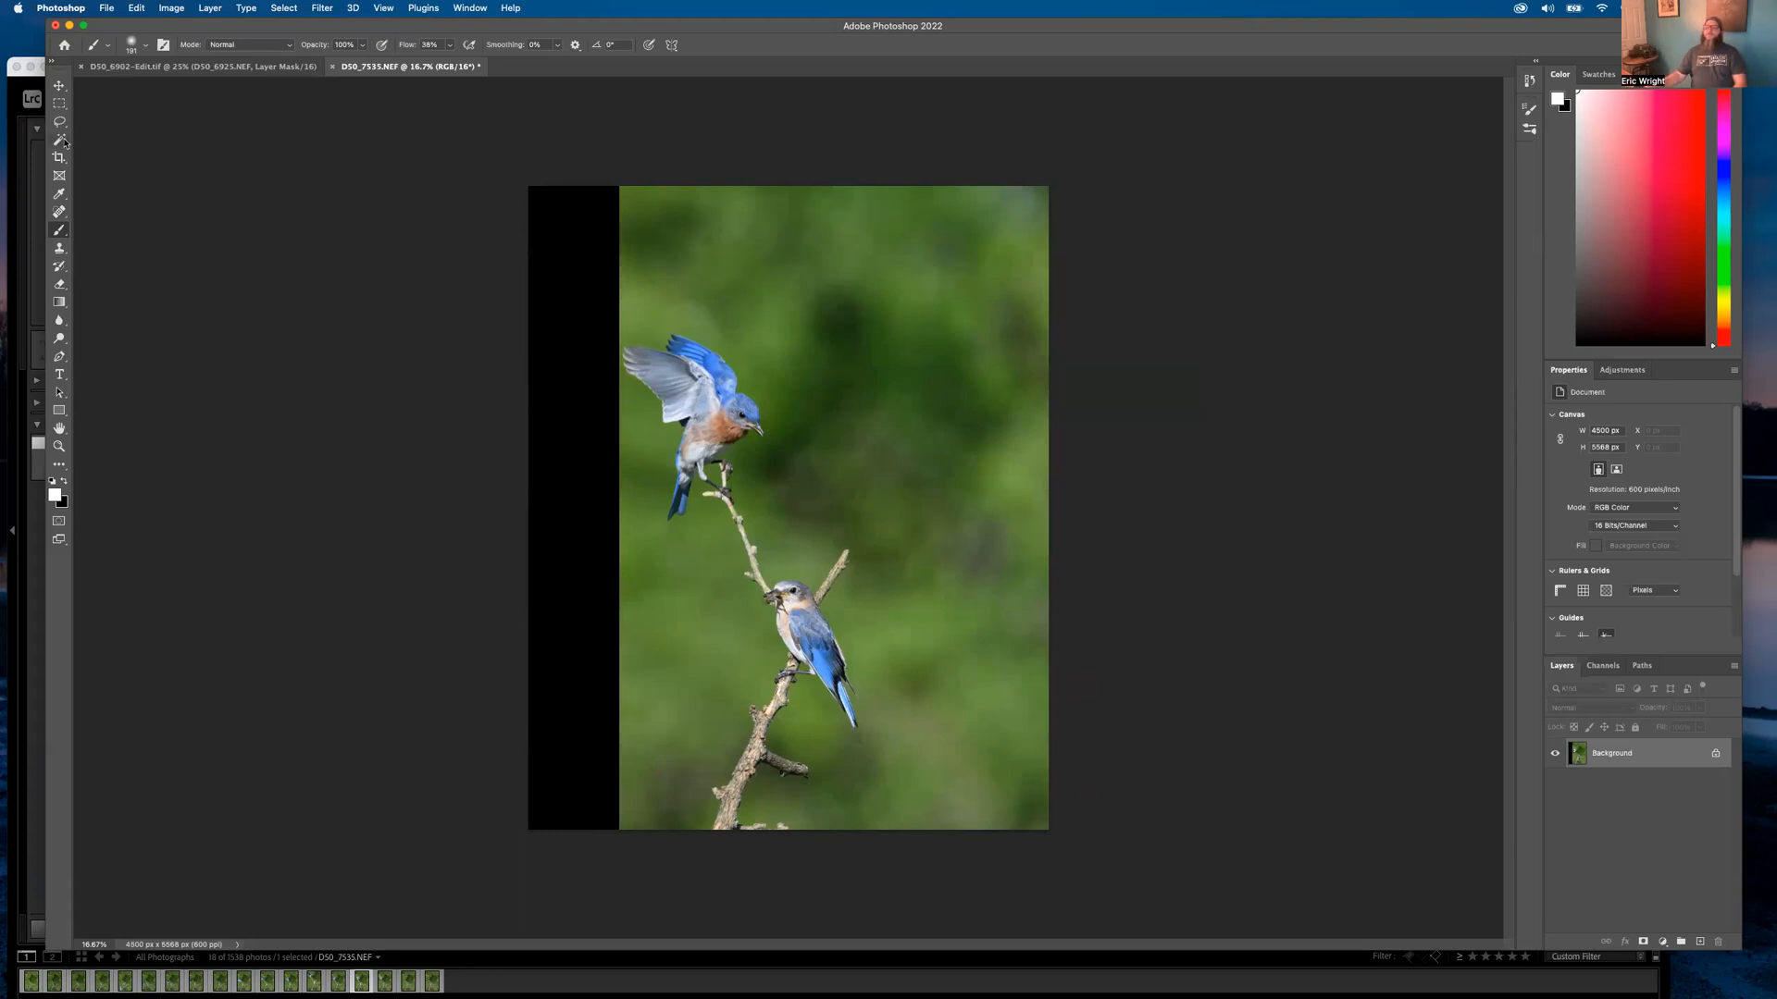
left_click(603, 495)
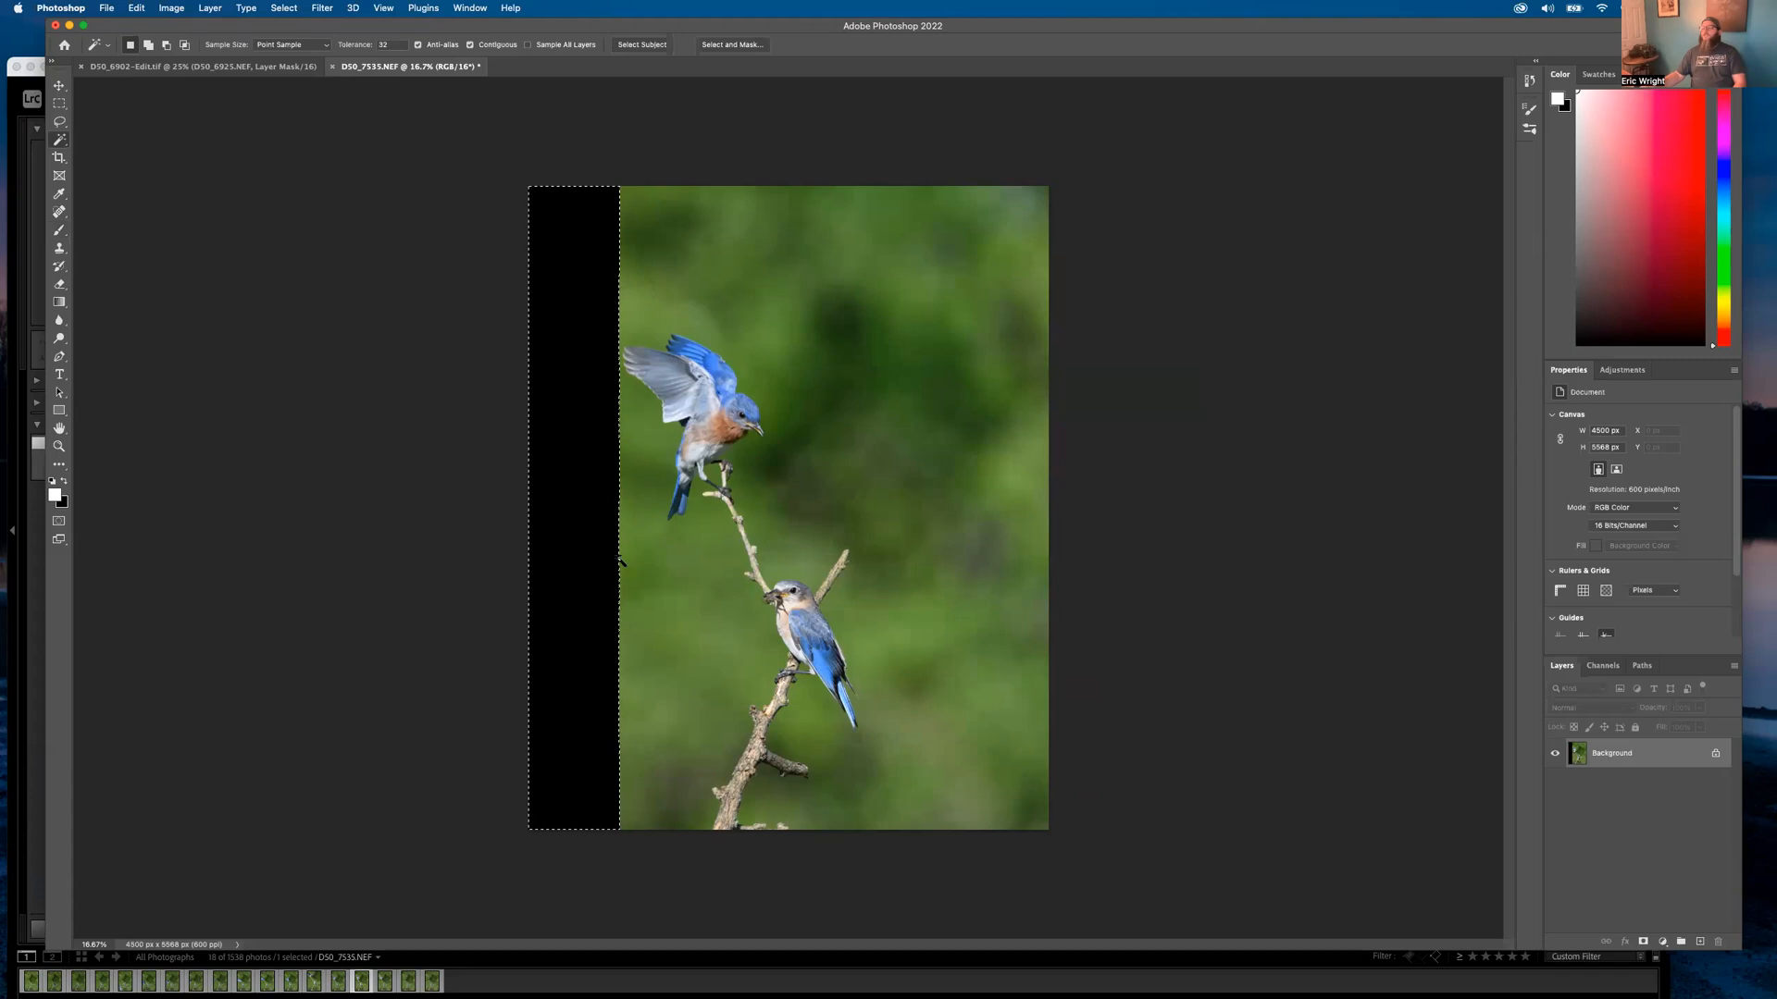
left_click(172, 8)
mouse_move(136, 9)
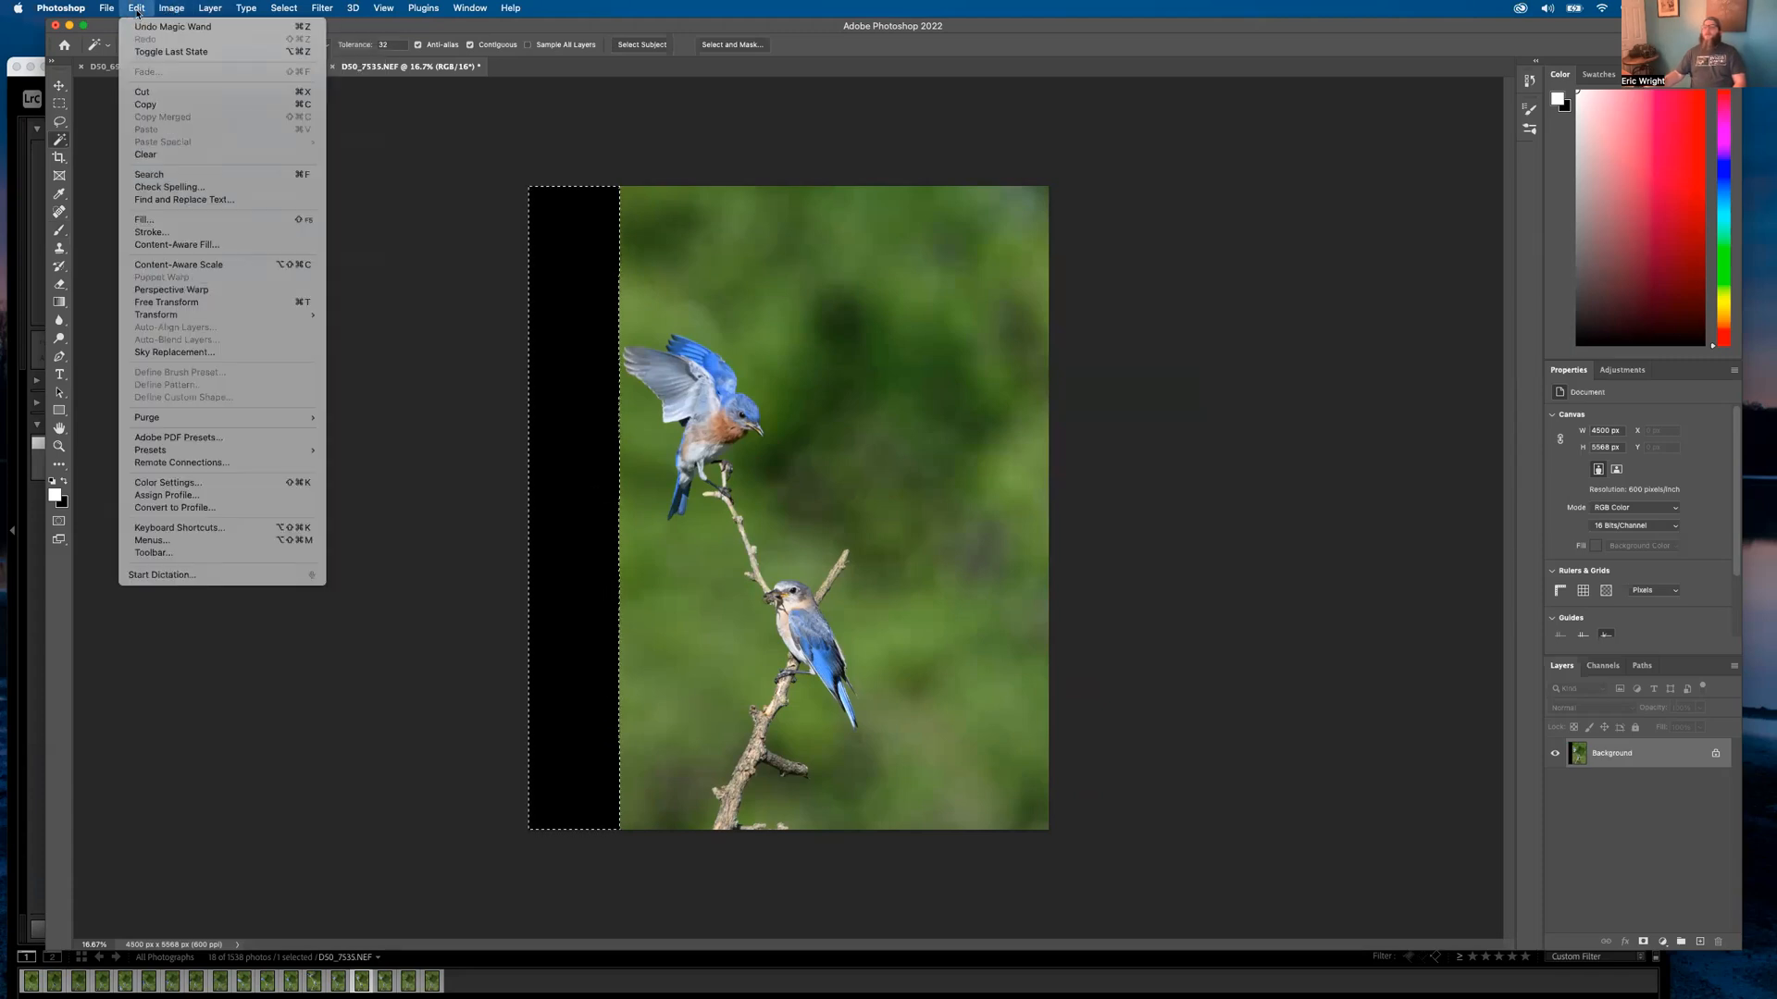
left_click(175, 245)
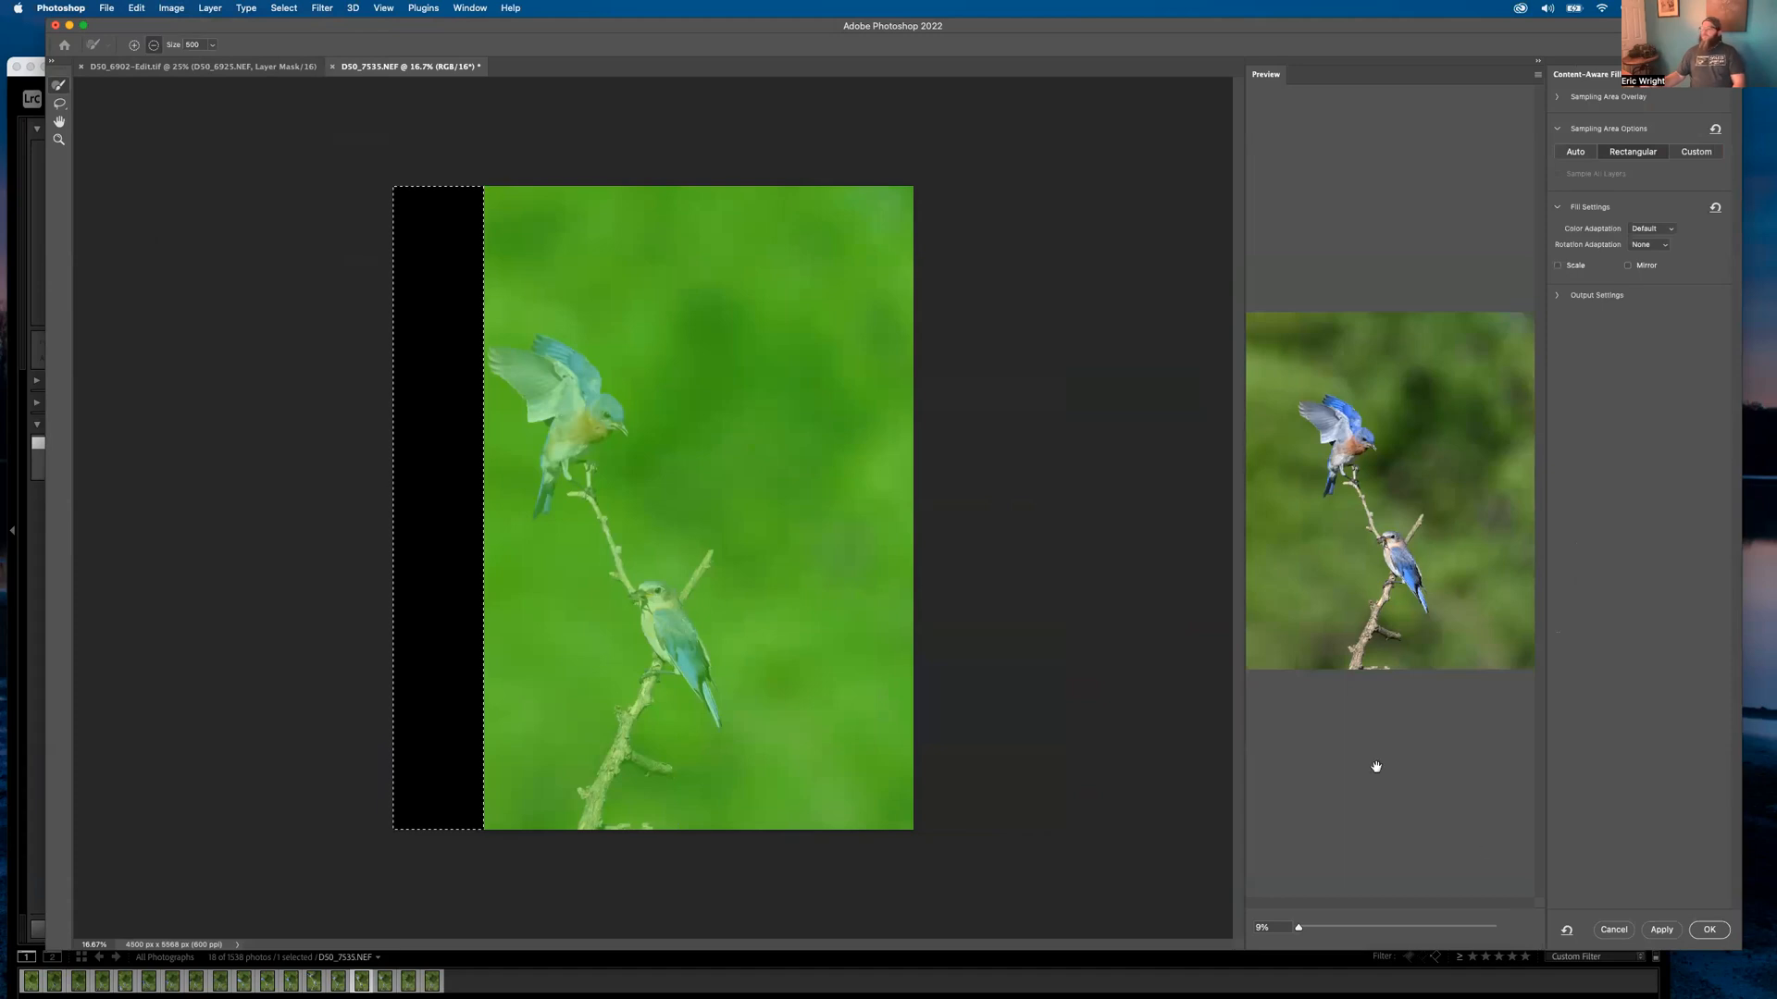
left_click(1705, 931)
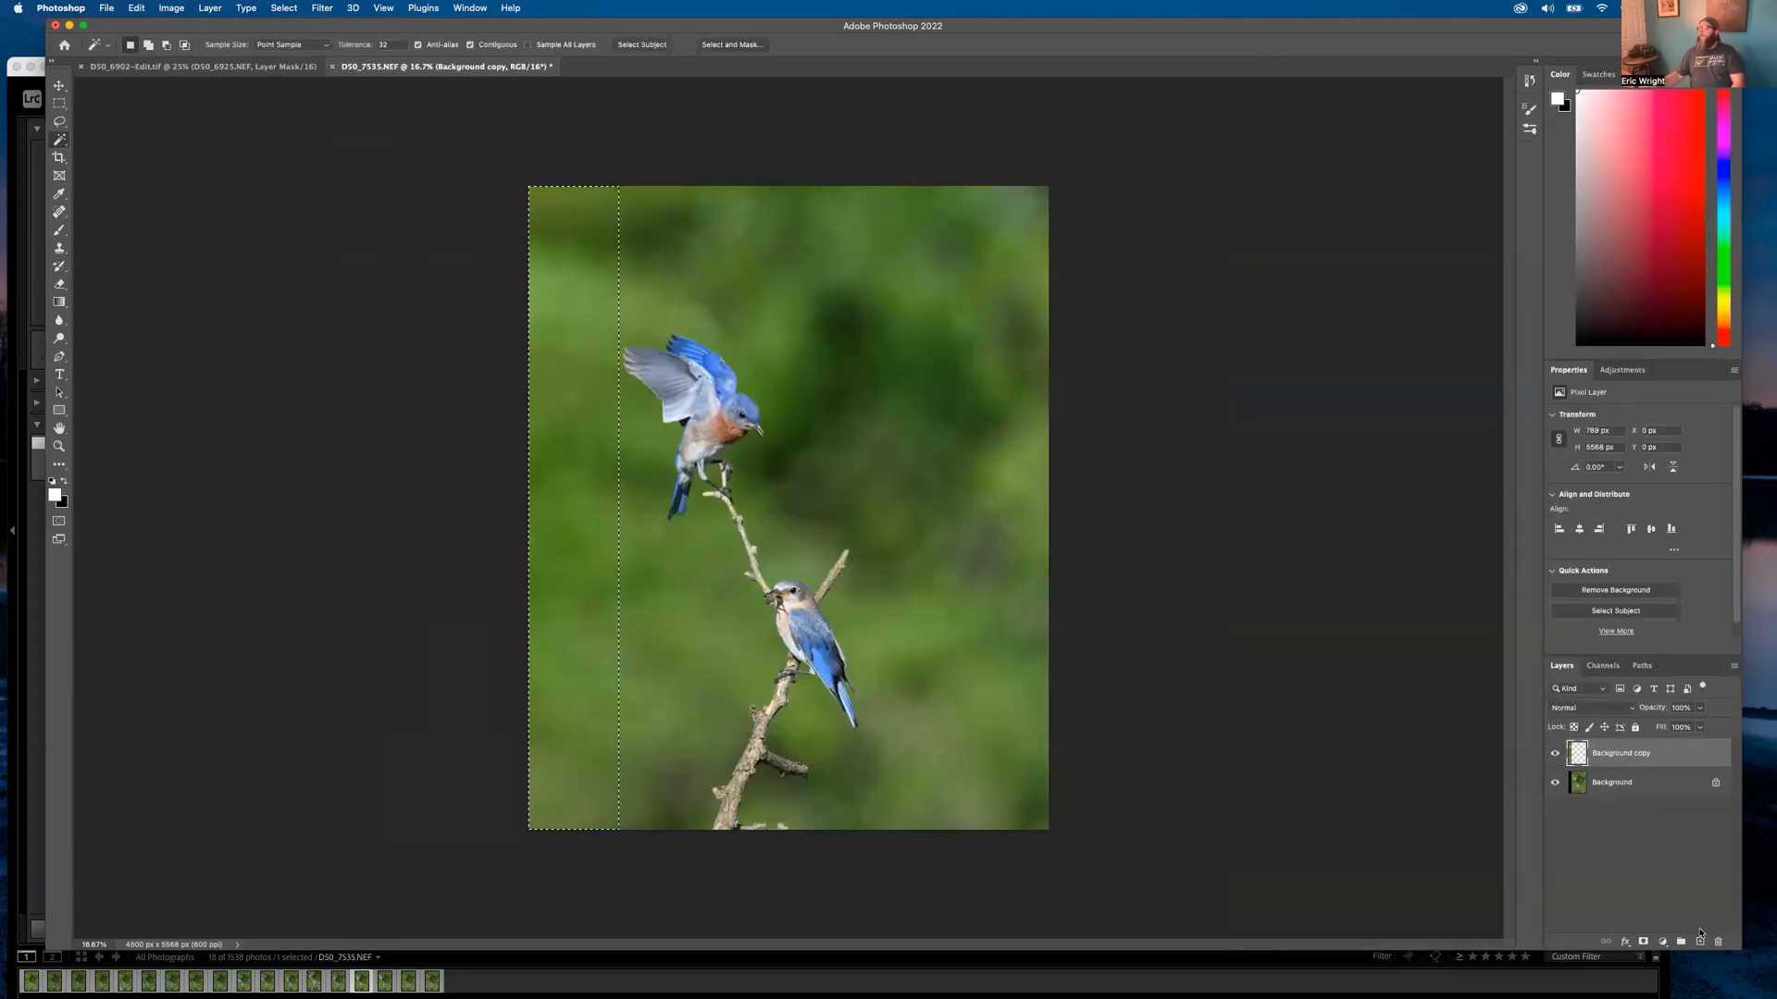
Merge the Background copy layer down into Background and deselect
right_click(1607, 761)
left_click(1491, 784)
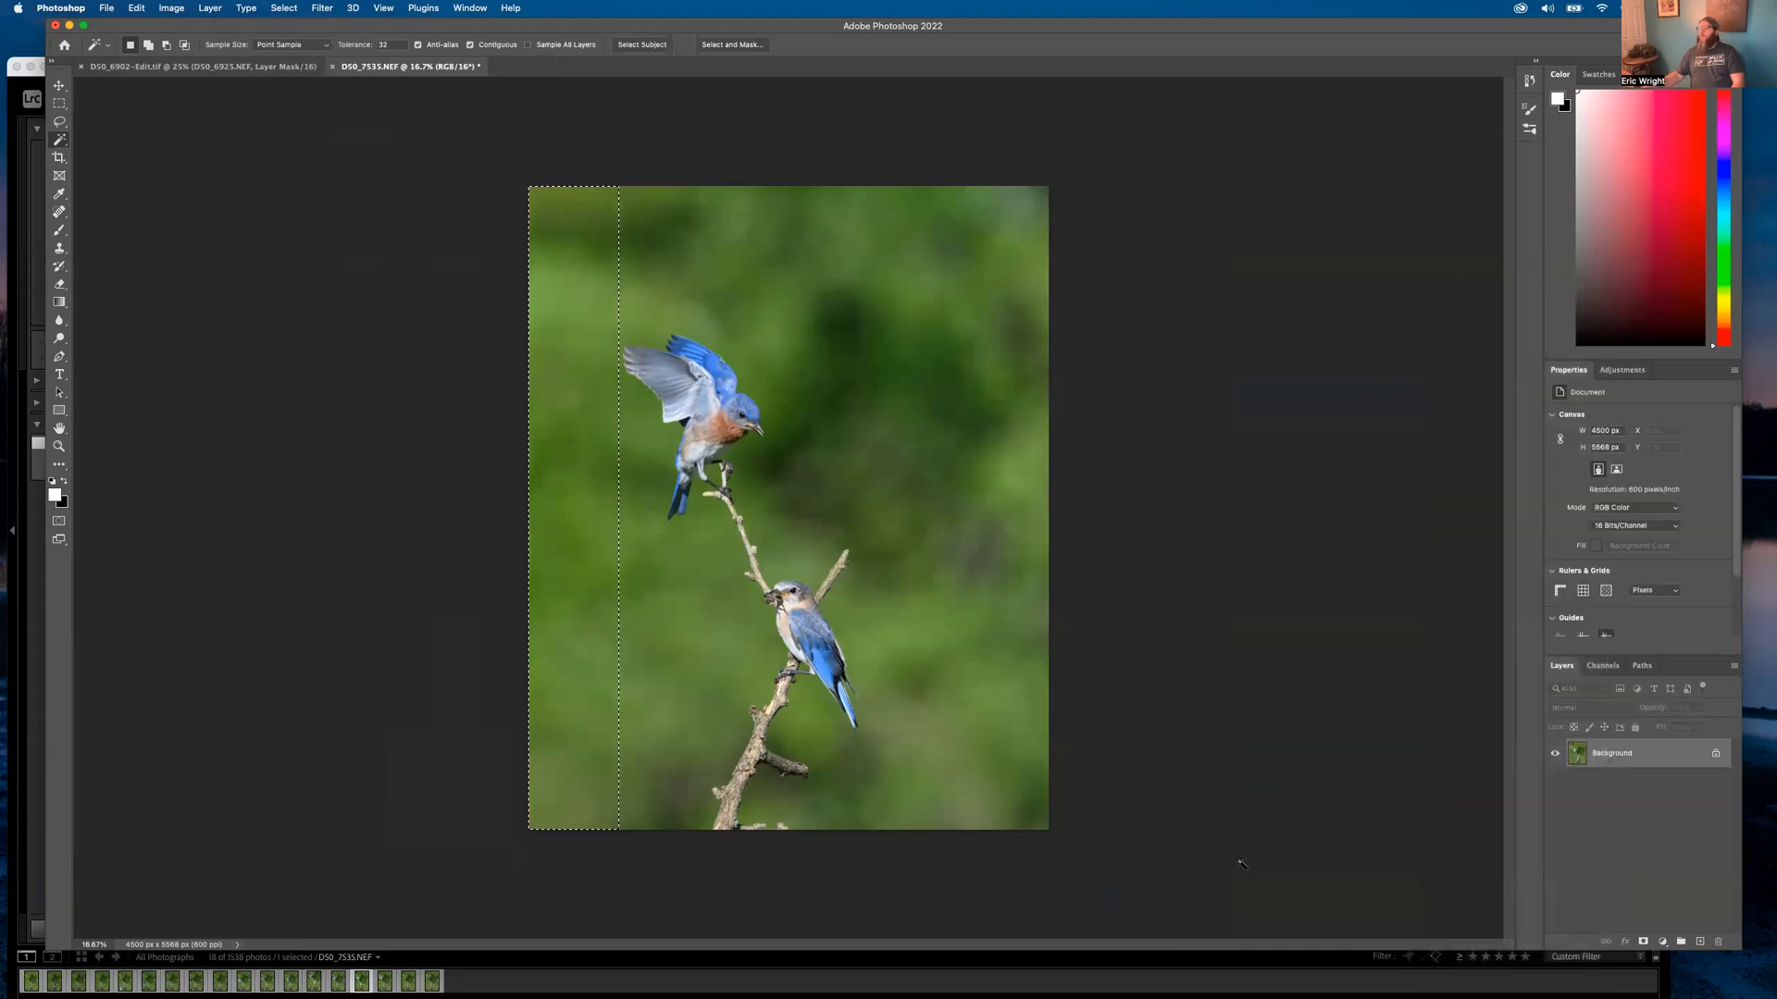
left_click(284, 7)
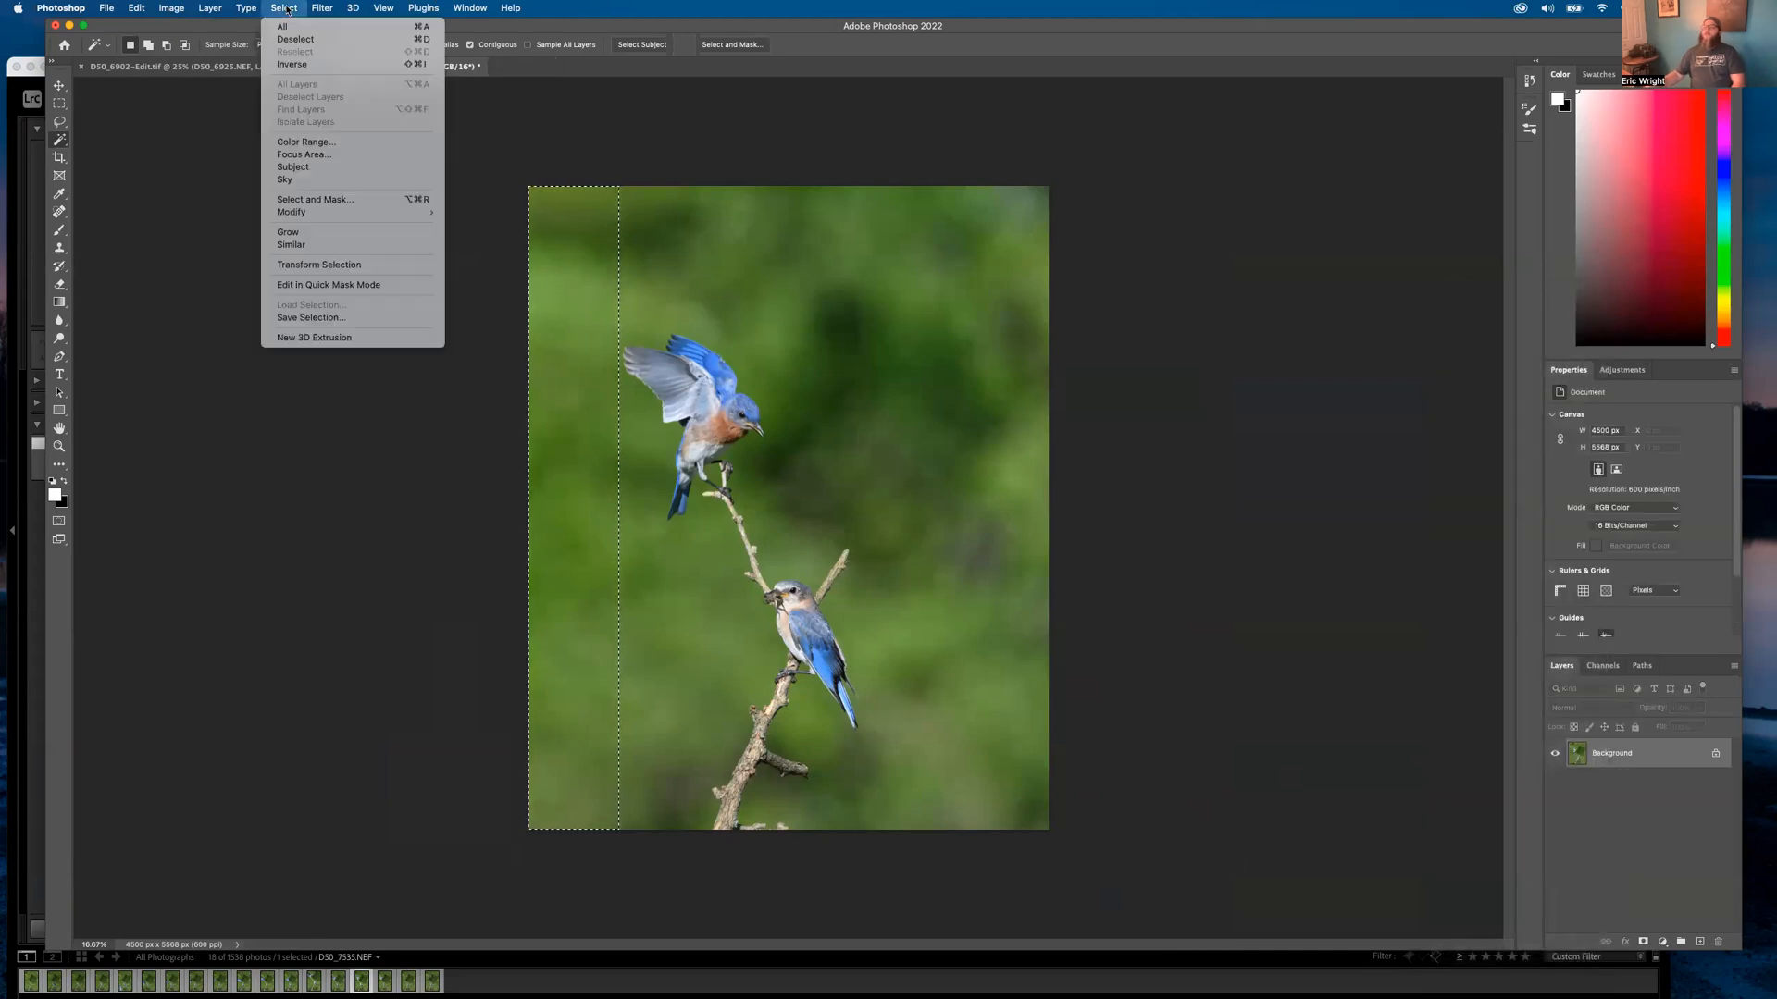
left_click(306, 41)
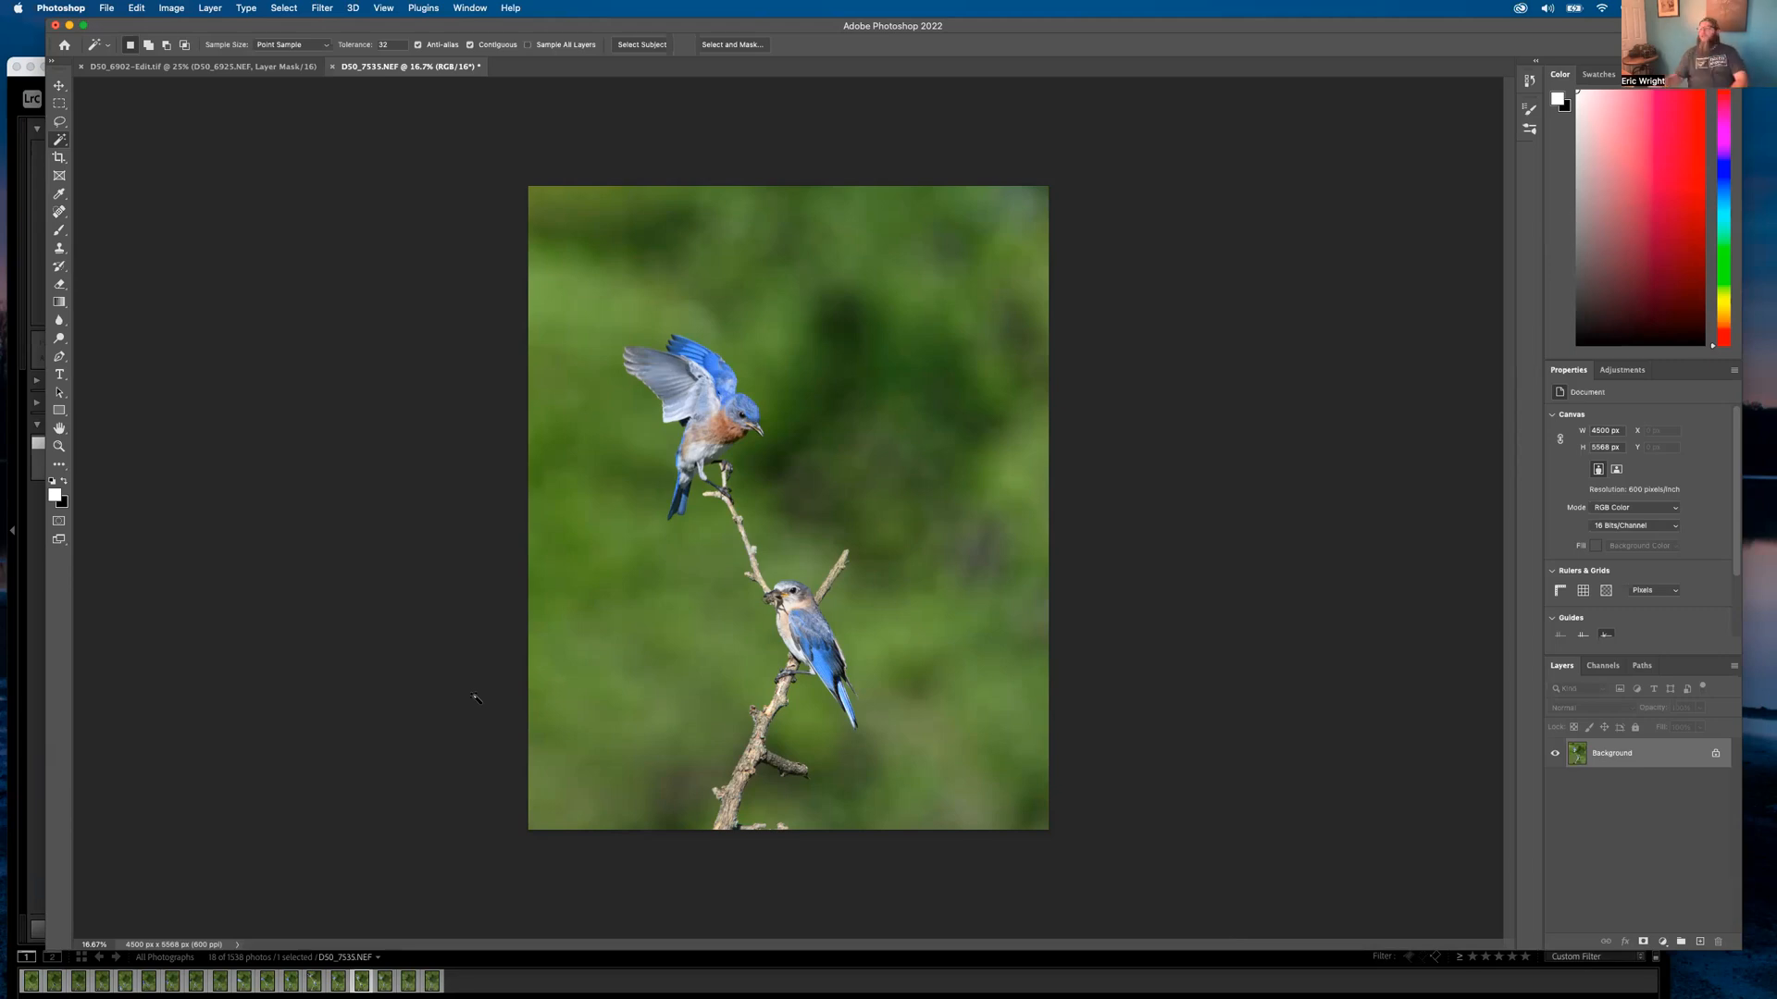
Save the image as D50_7535-Edit.tif and return to Lightroom's Library grid
left_click(106, 7)
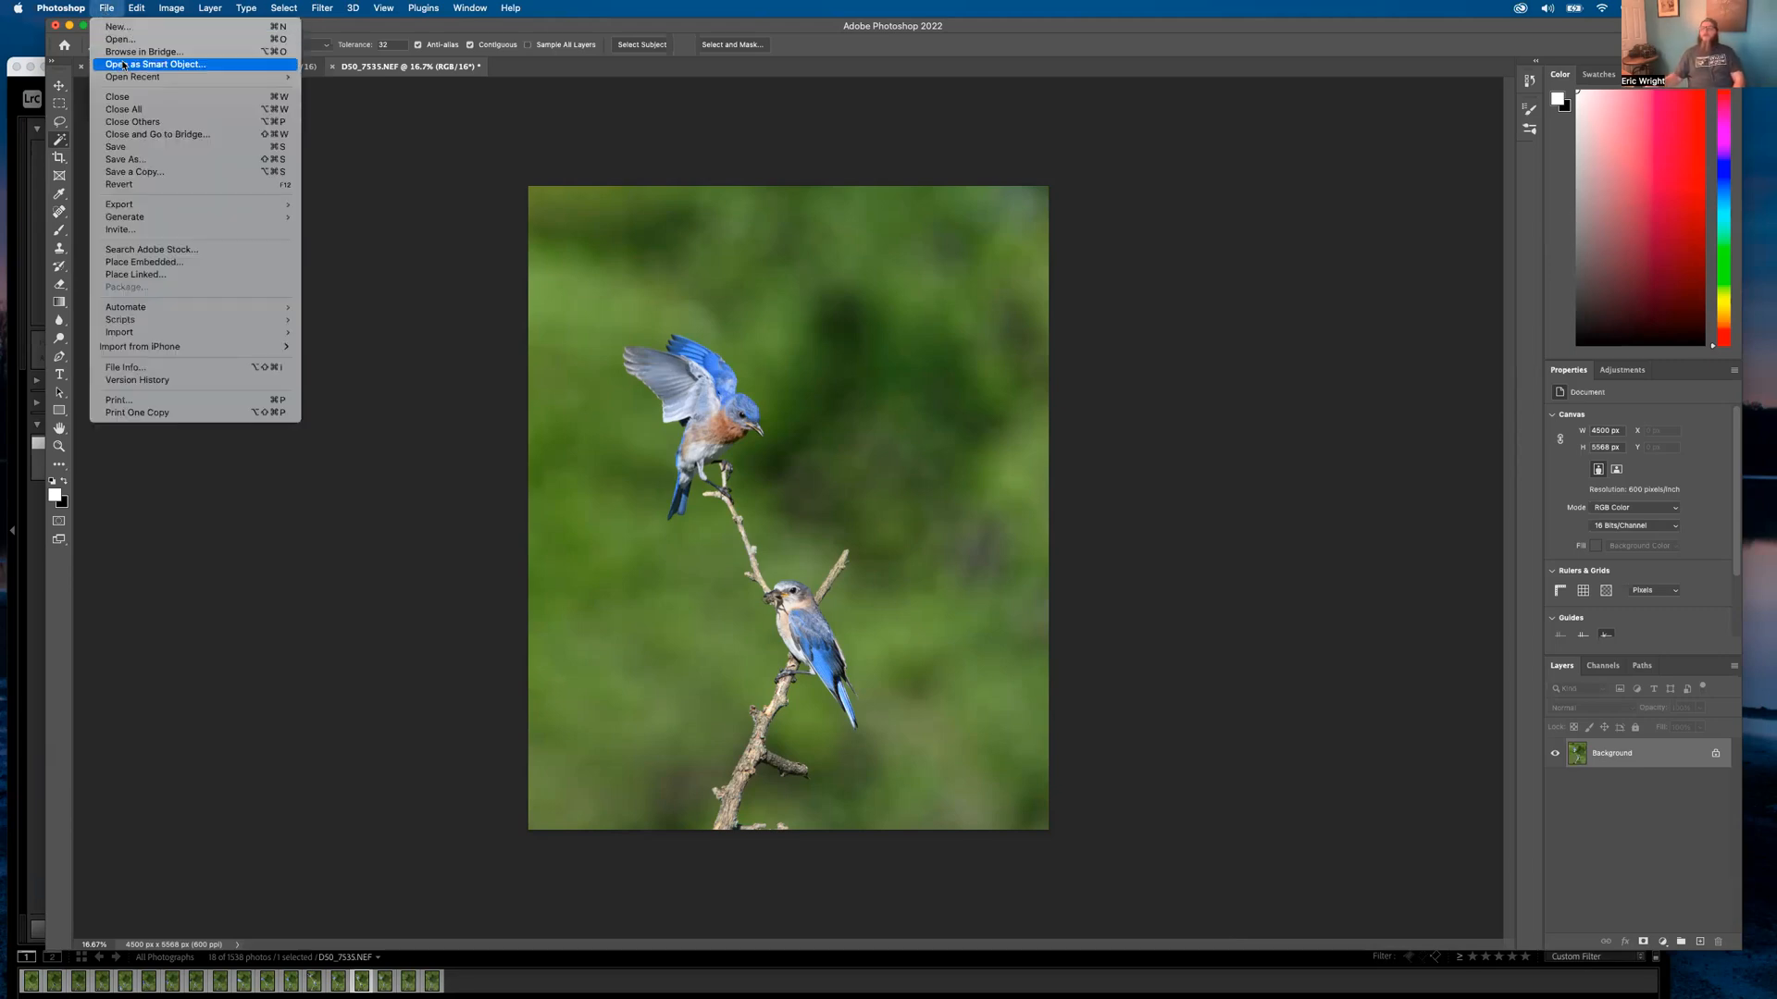
left_click(116, 147)
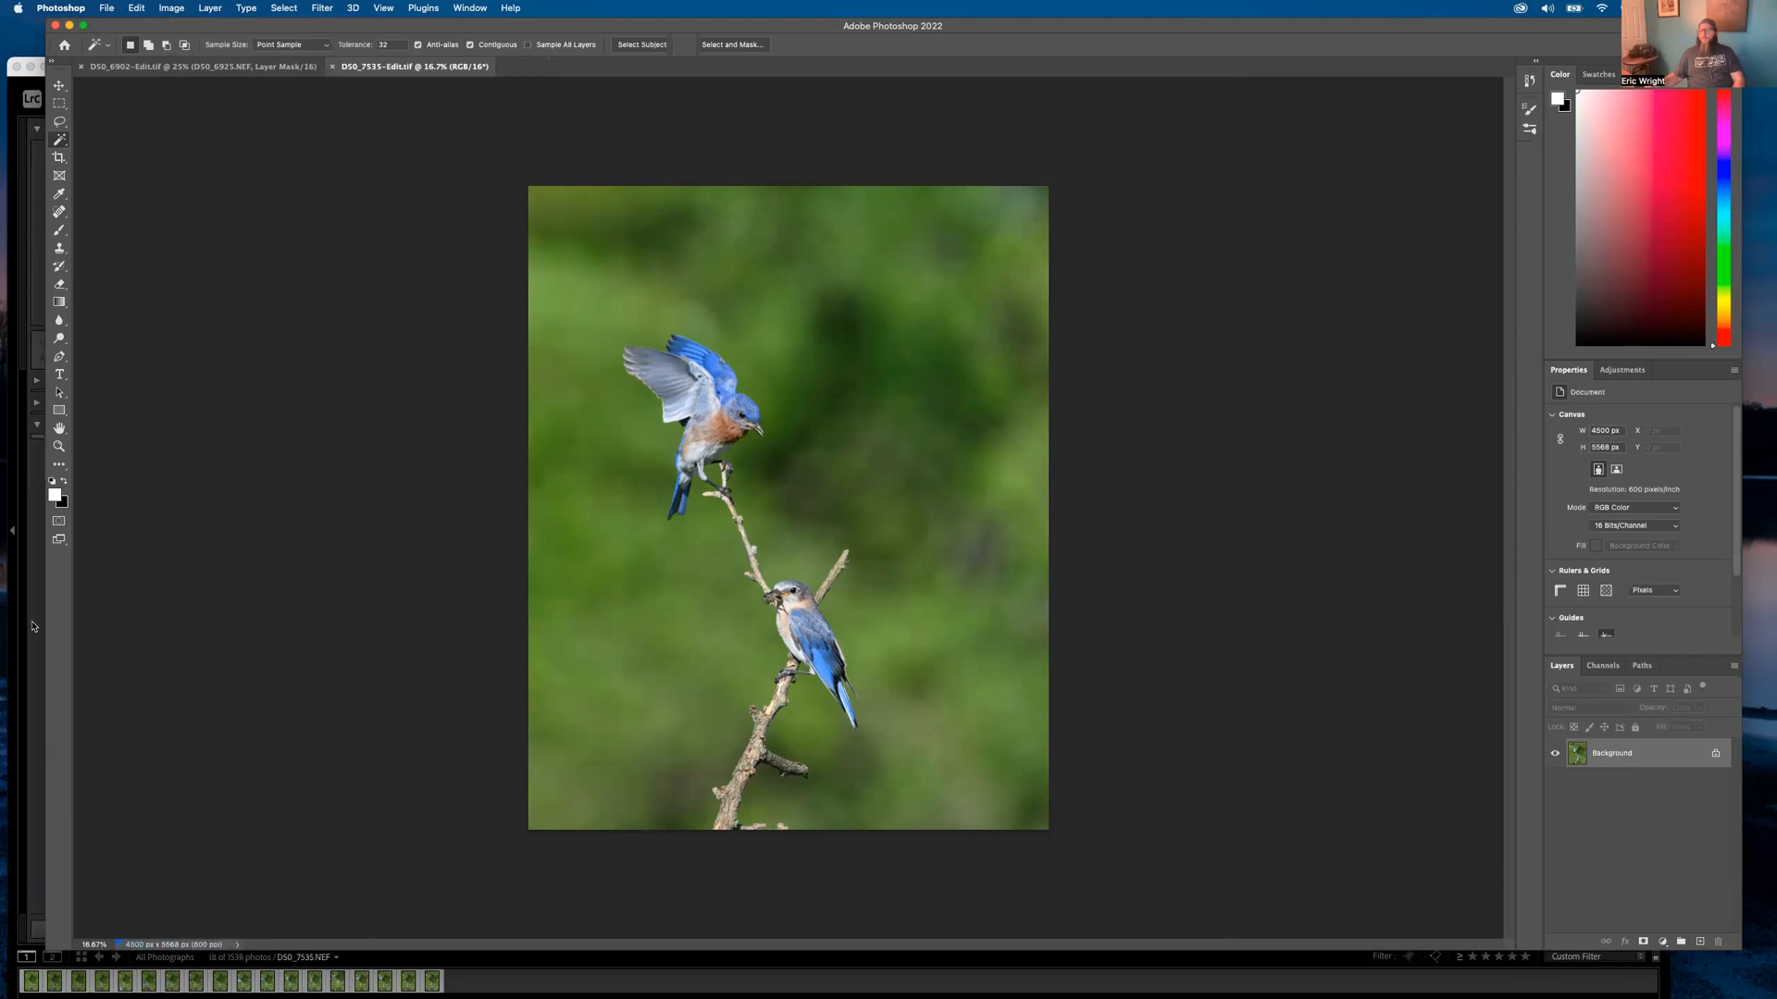
left_click(32, 627)
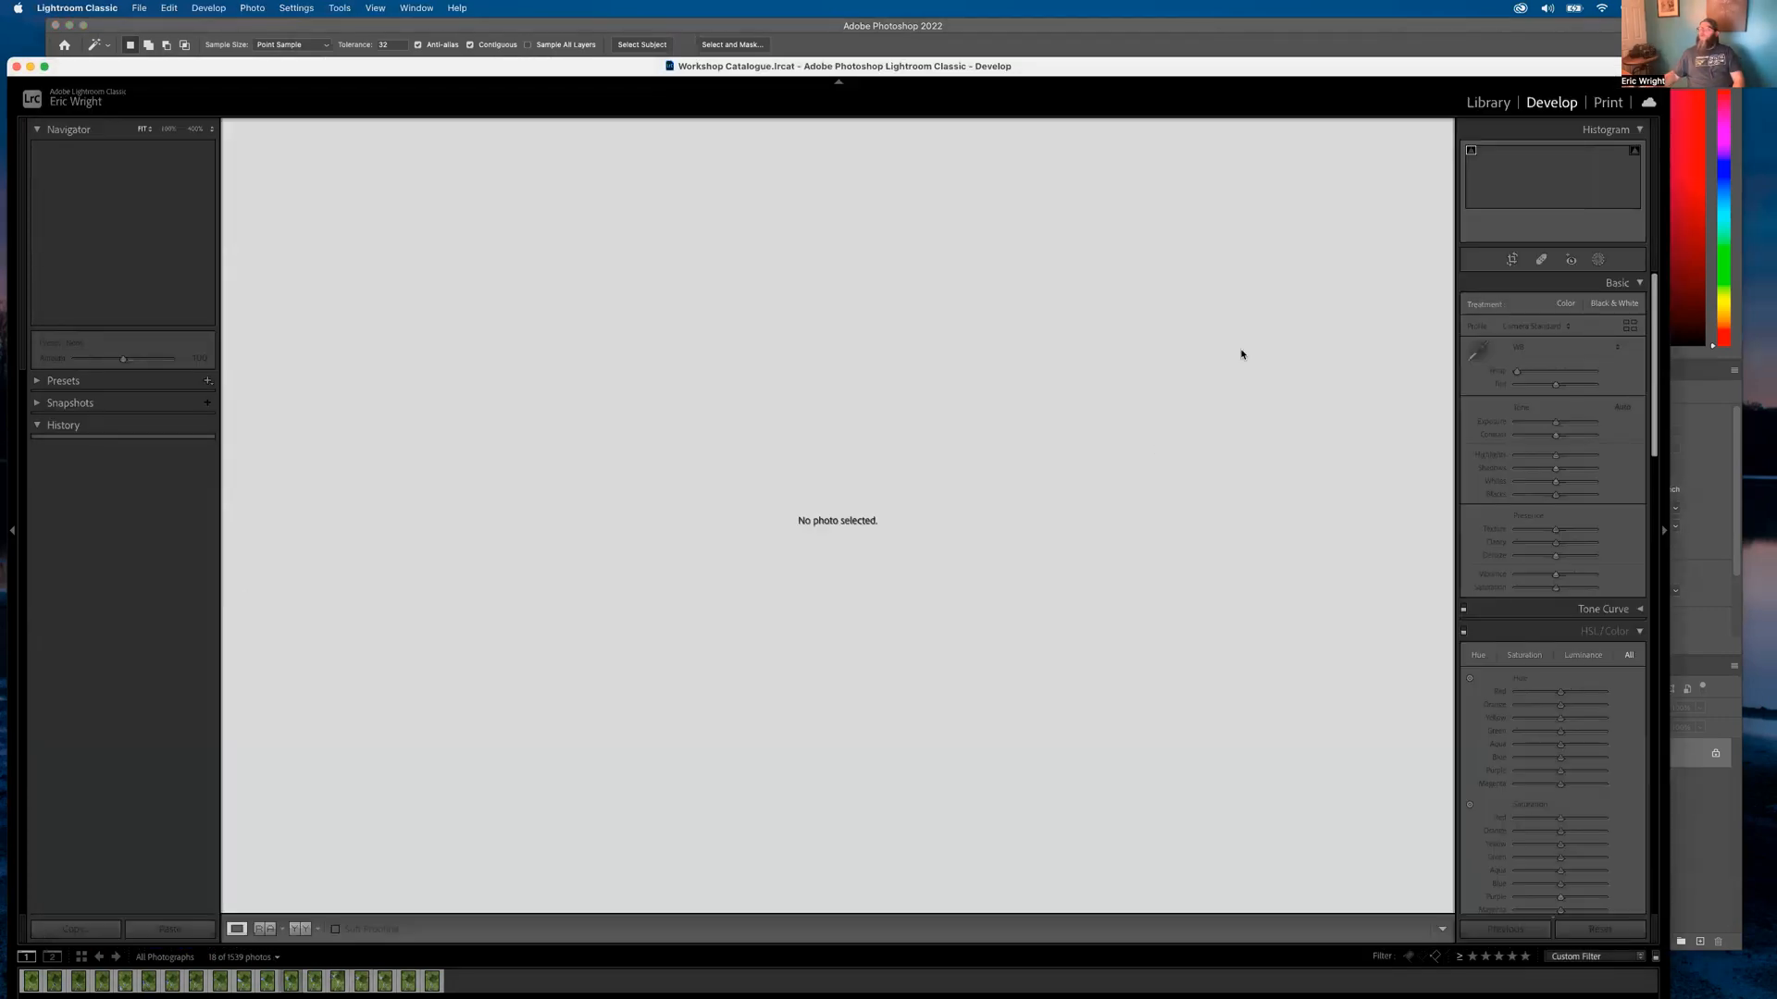
left_click(1487, 101)
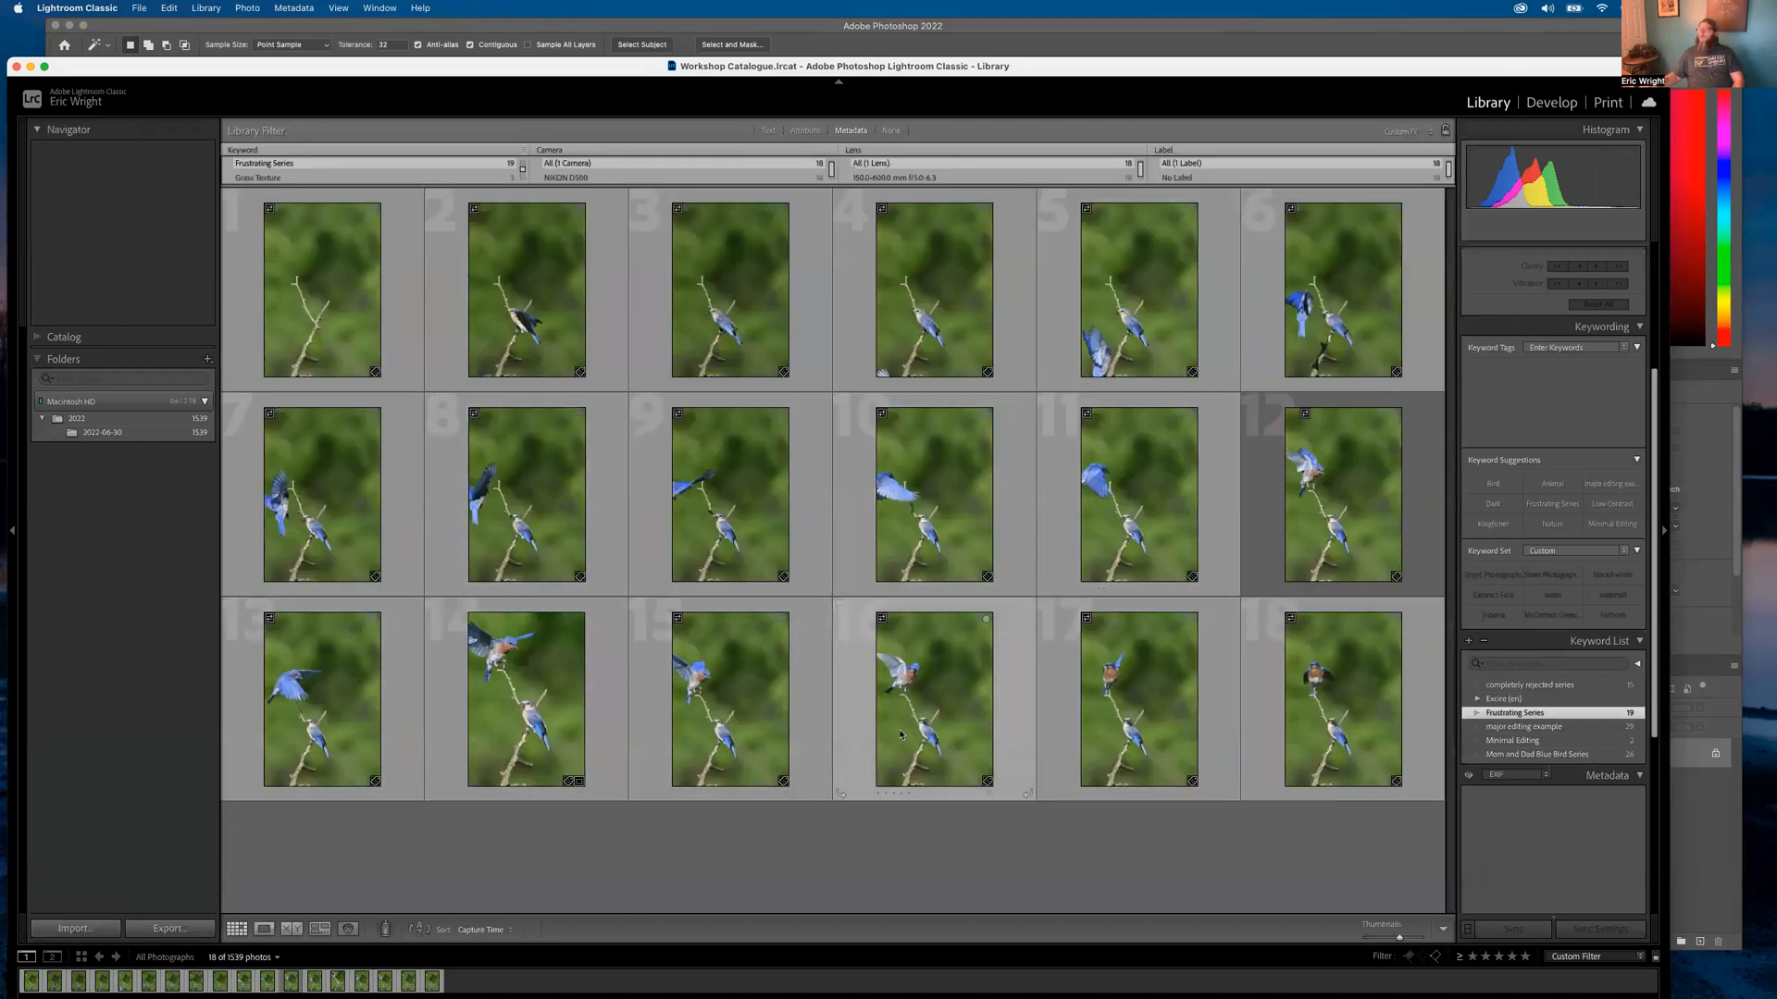
Clear the library filters and open the D50_7535-Edit.tif version from the stack in Develop
left_click(856, 685)
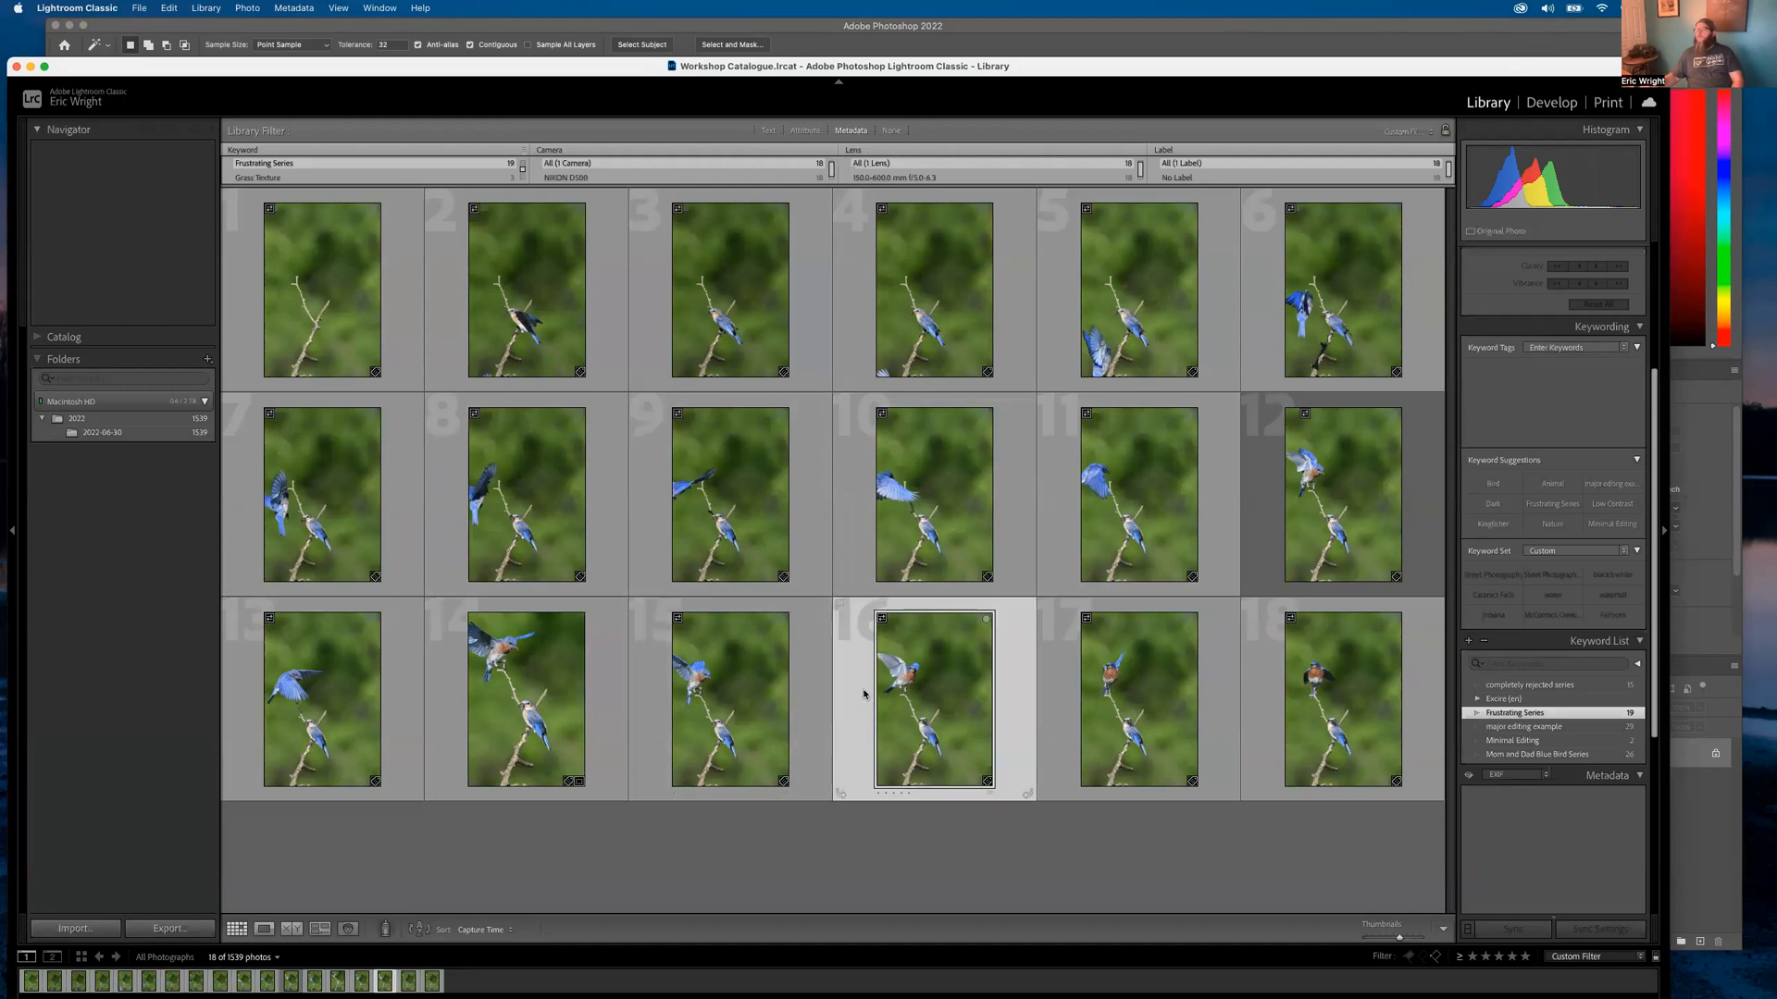
key("super+l")
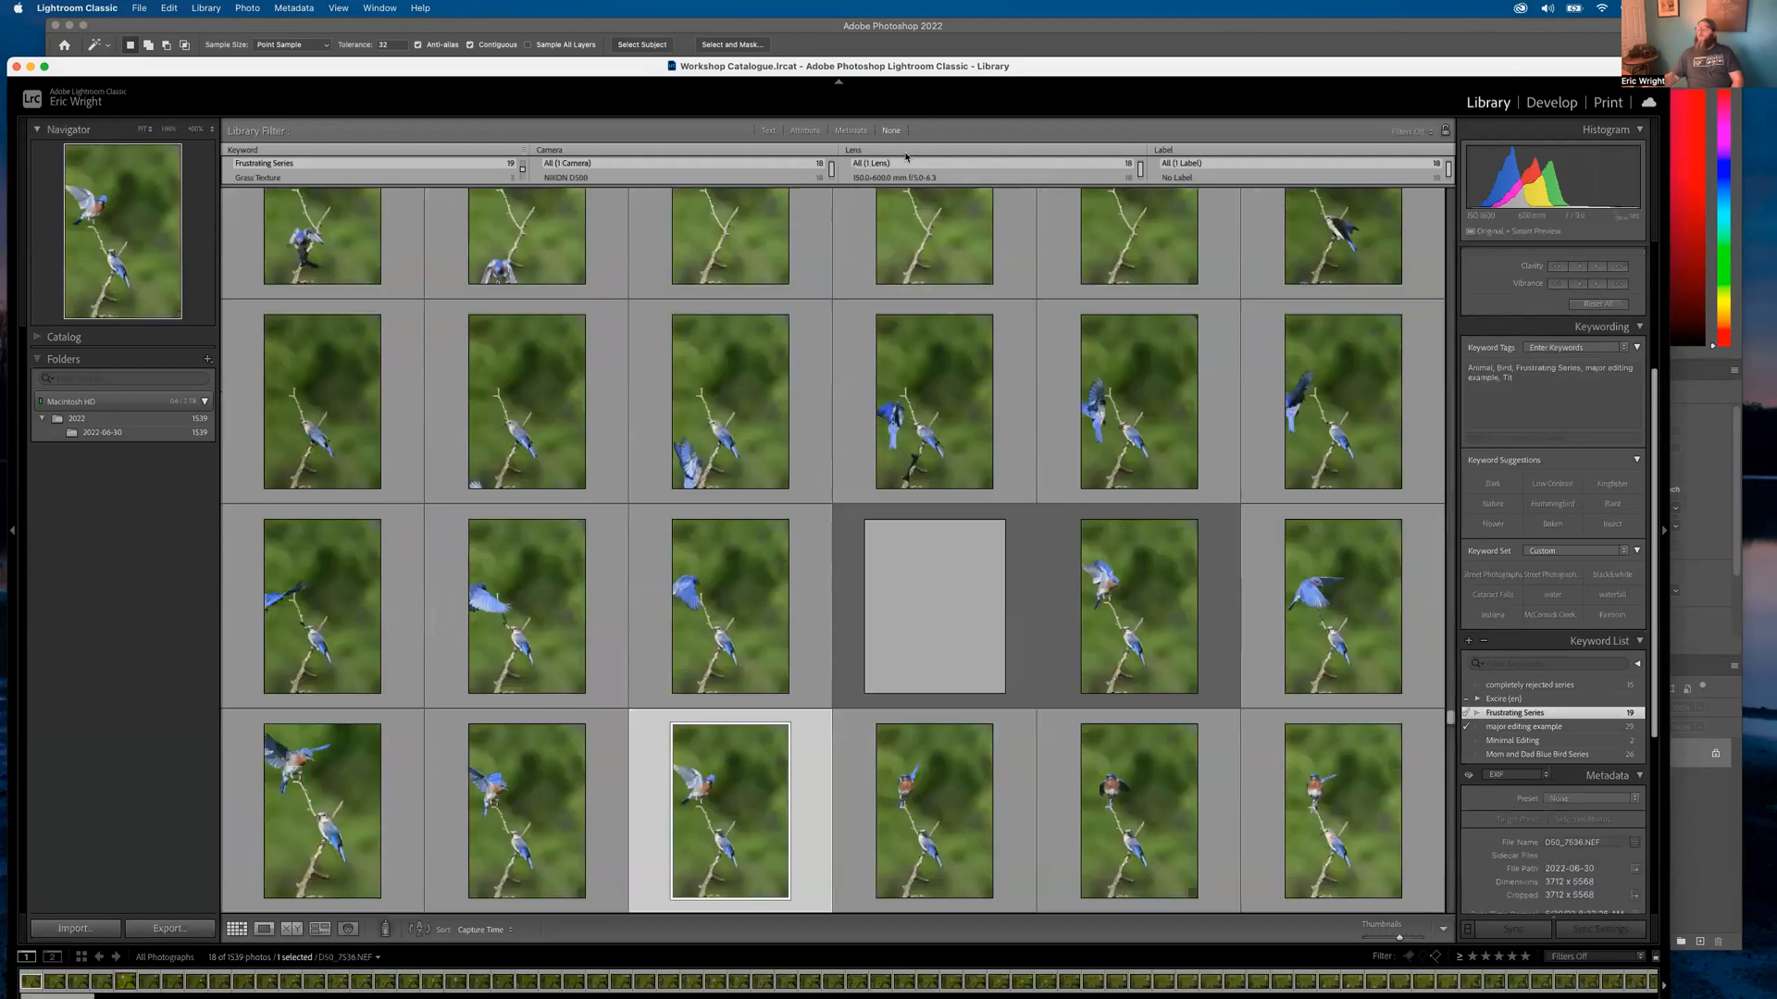
left_click(932, 604)
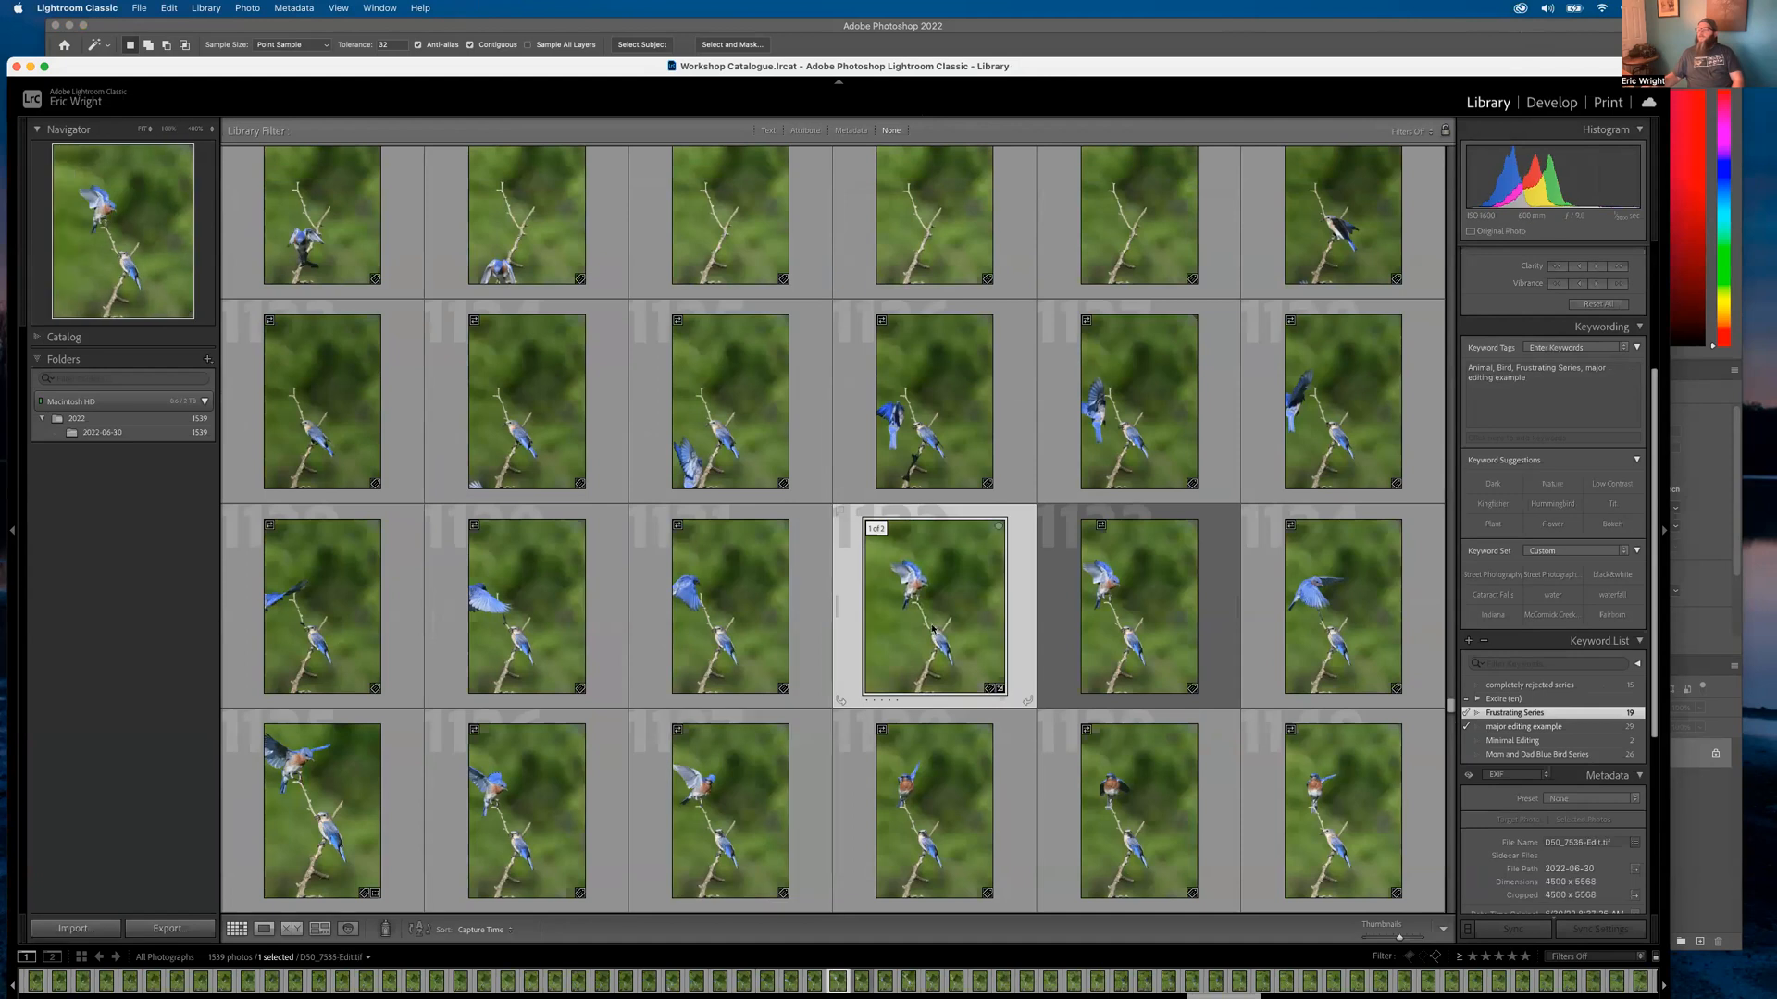
double_click(926, 629)
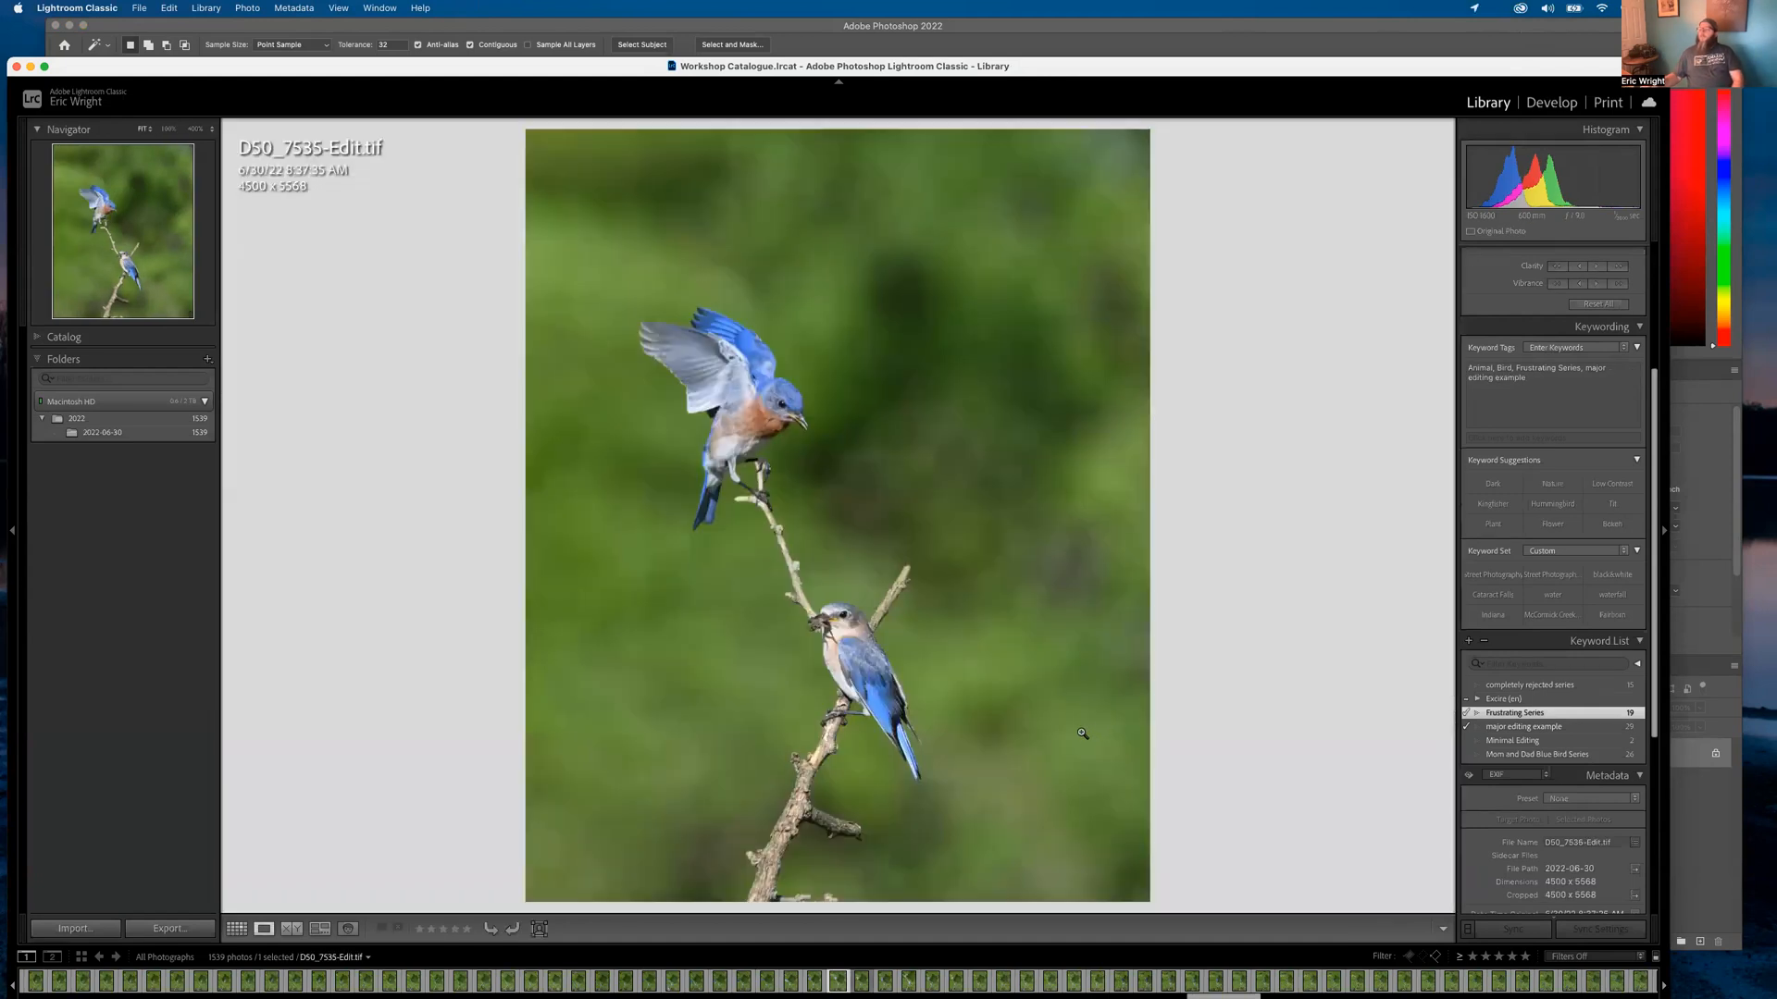
left_click(1555, 104)
Crop the edited photo by trimming its top and right edges to a tall portrait frame
left_click(1571, 260)
left_click(1511, 260)
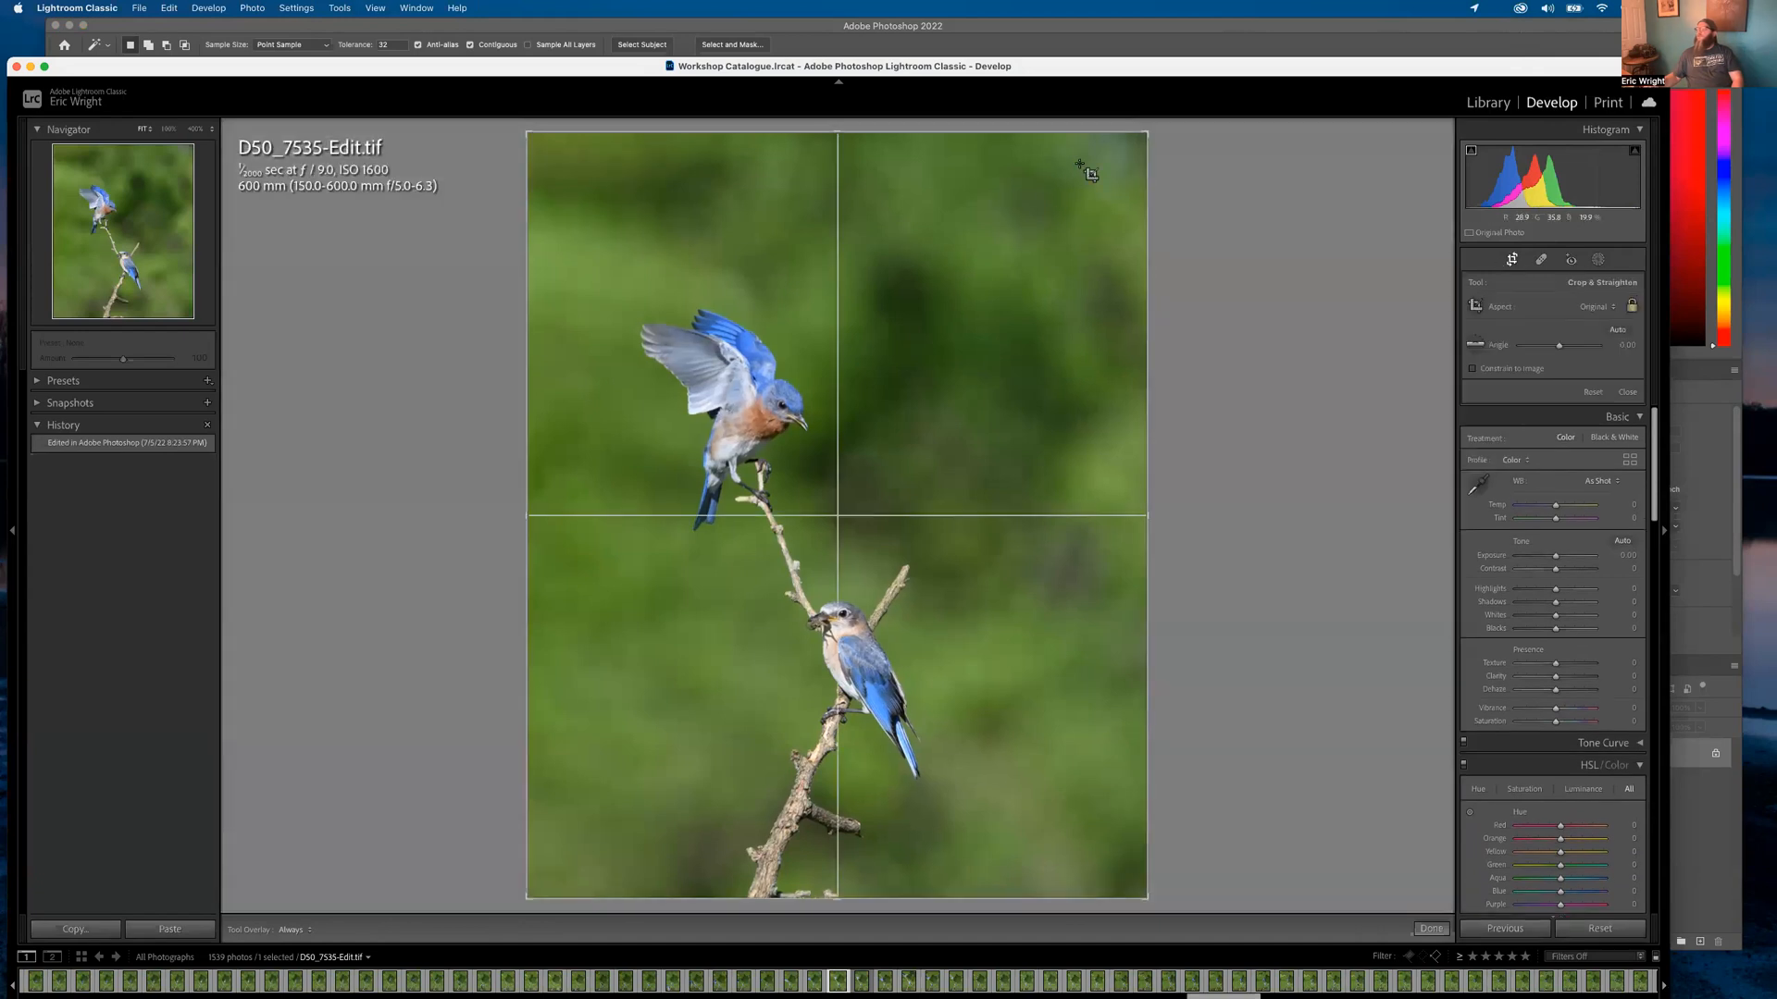
left_click_drag(1145, 133, 1102, 150)
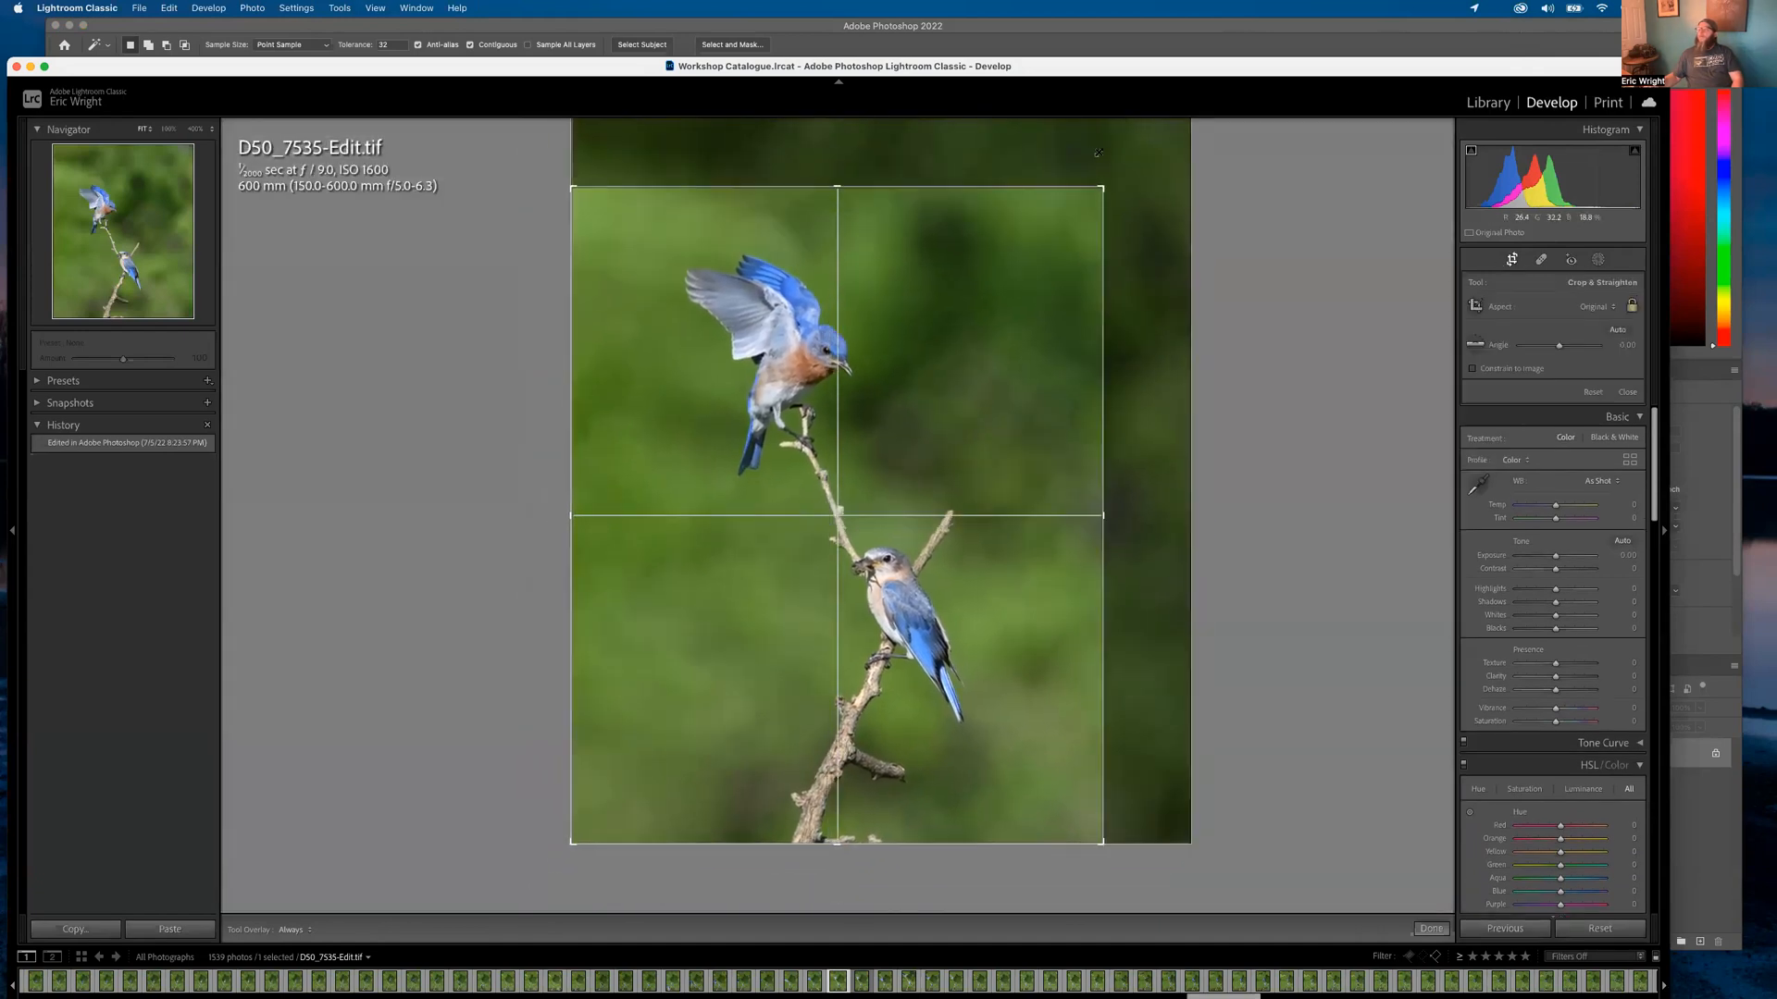
key("Return")
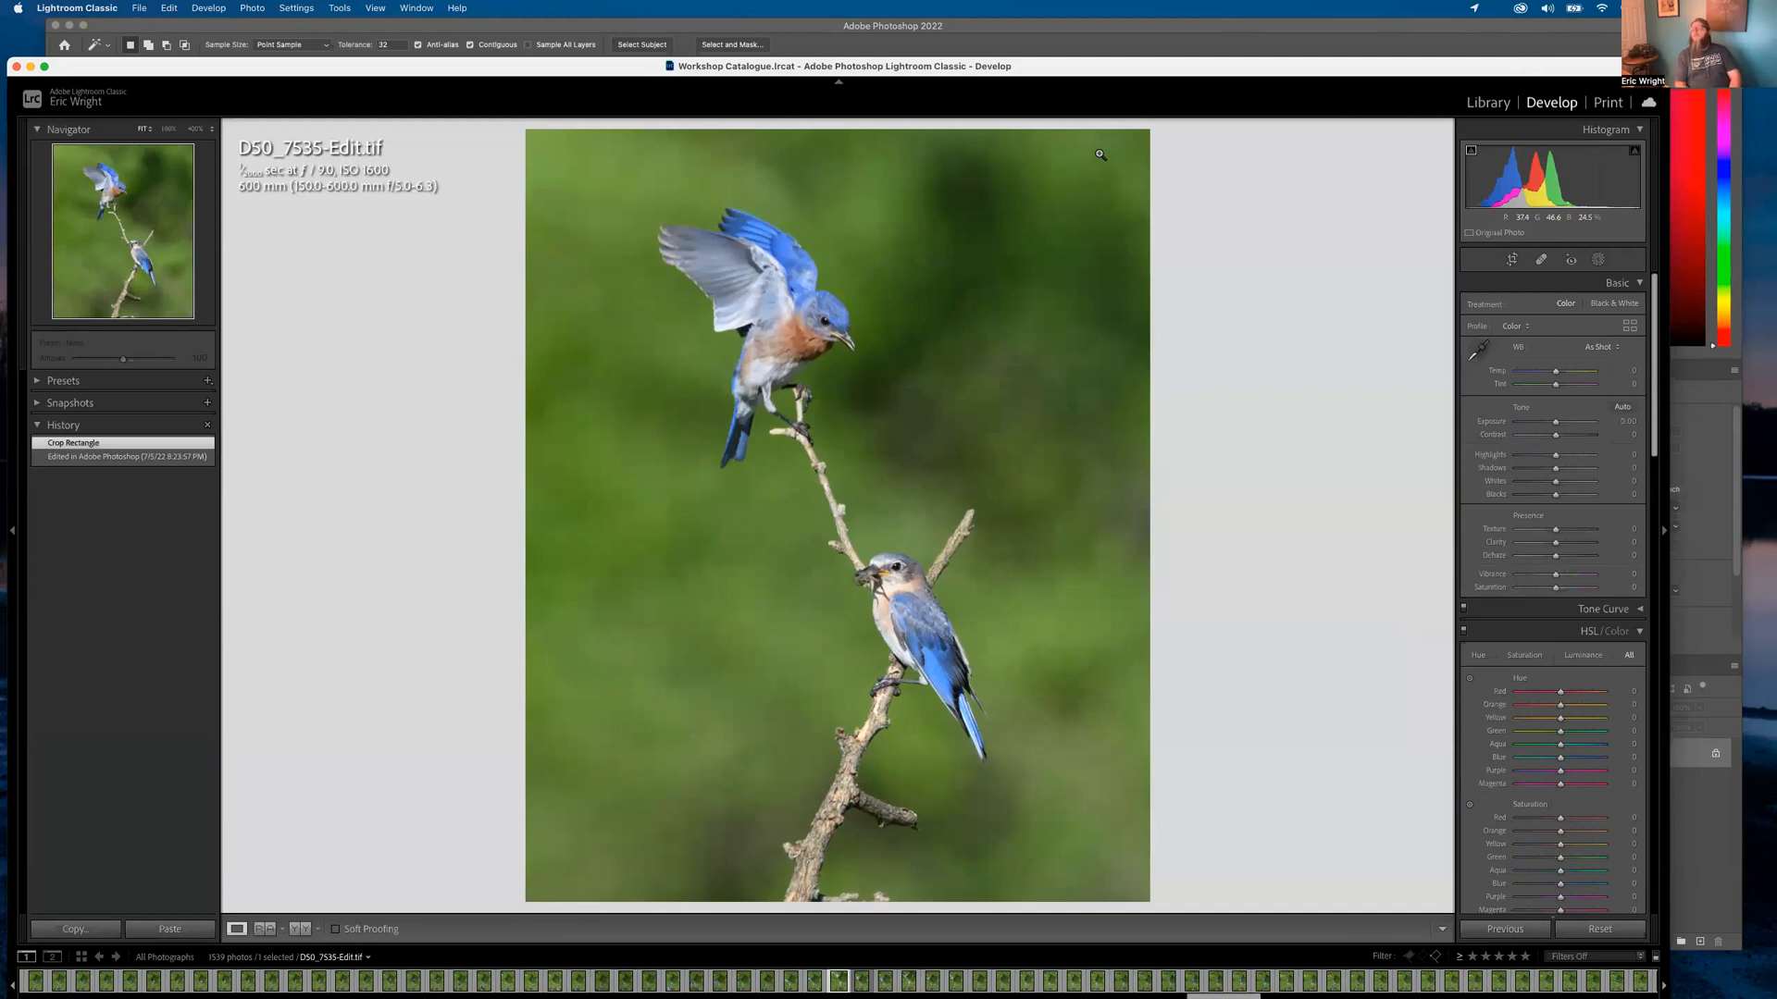
Inspect the upper bird's wing and green background at 400%, then return to the full view
left_click(662, 230)
left_click_drag(671, 336, 954, 464)
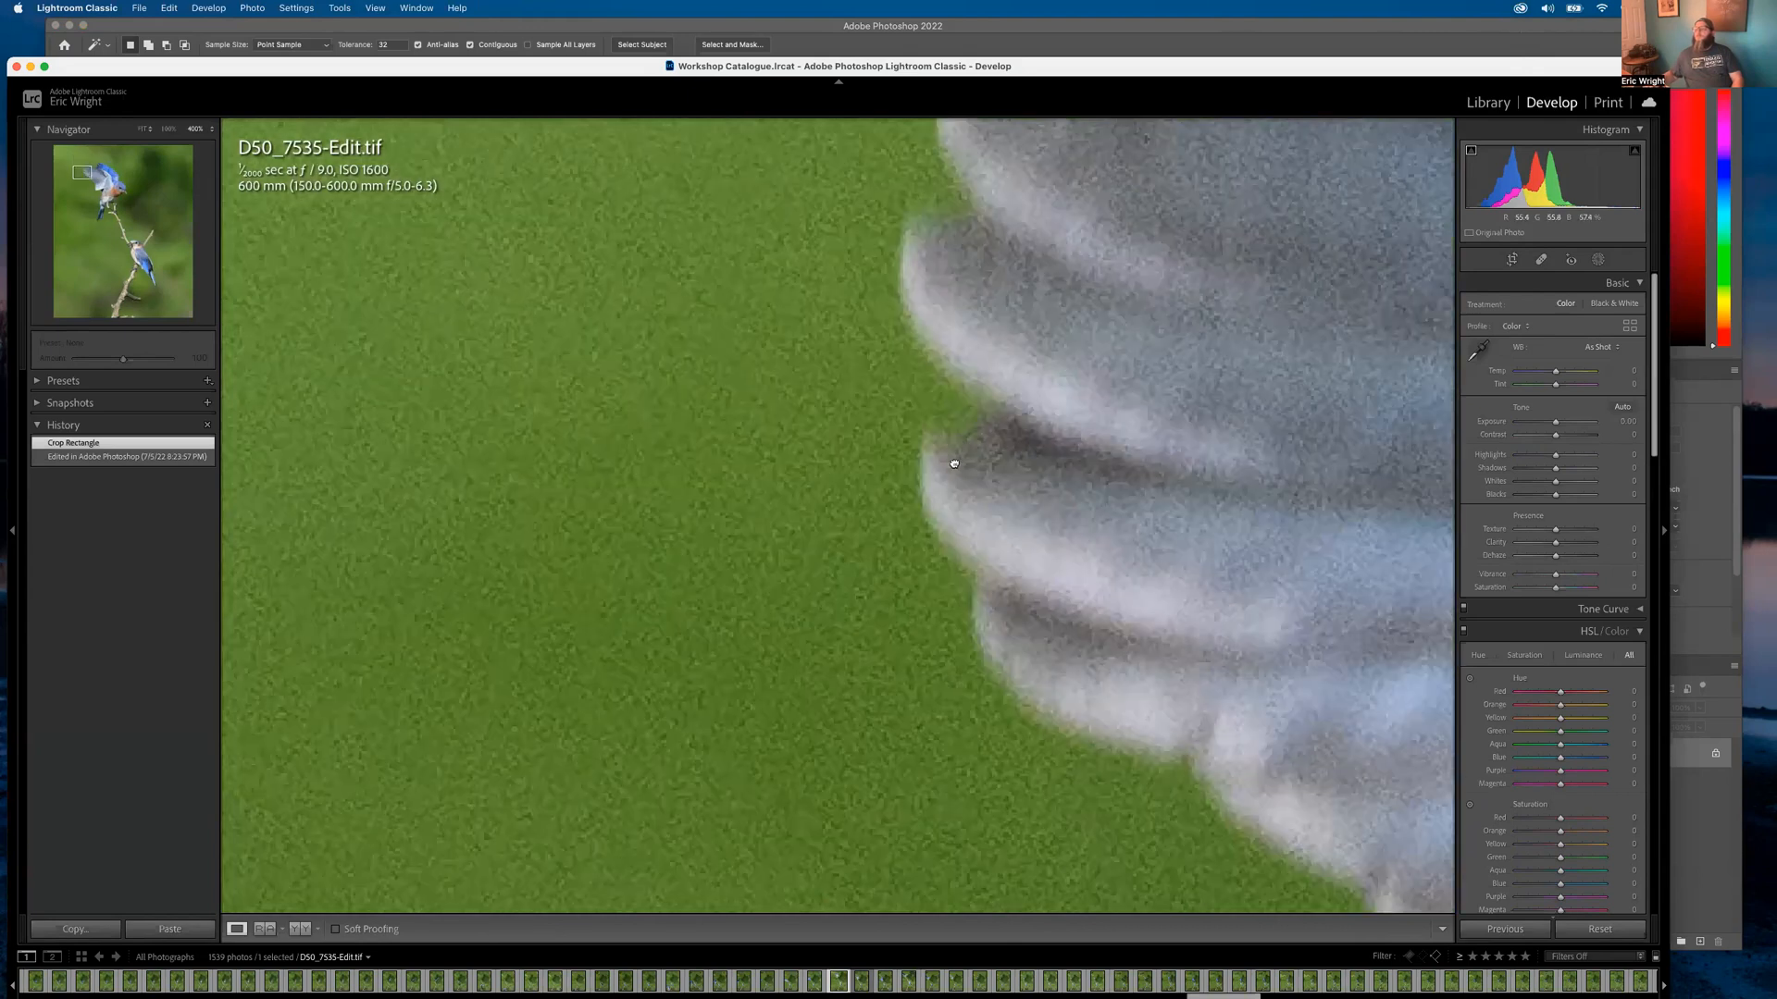
left_click_drag(925, 703, 905, 194)
left_click_drag(1027, 722, 949, 313)
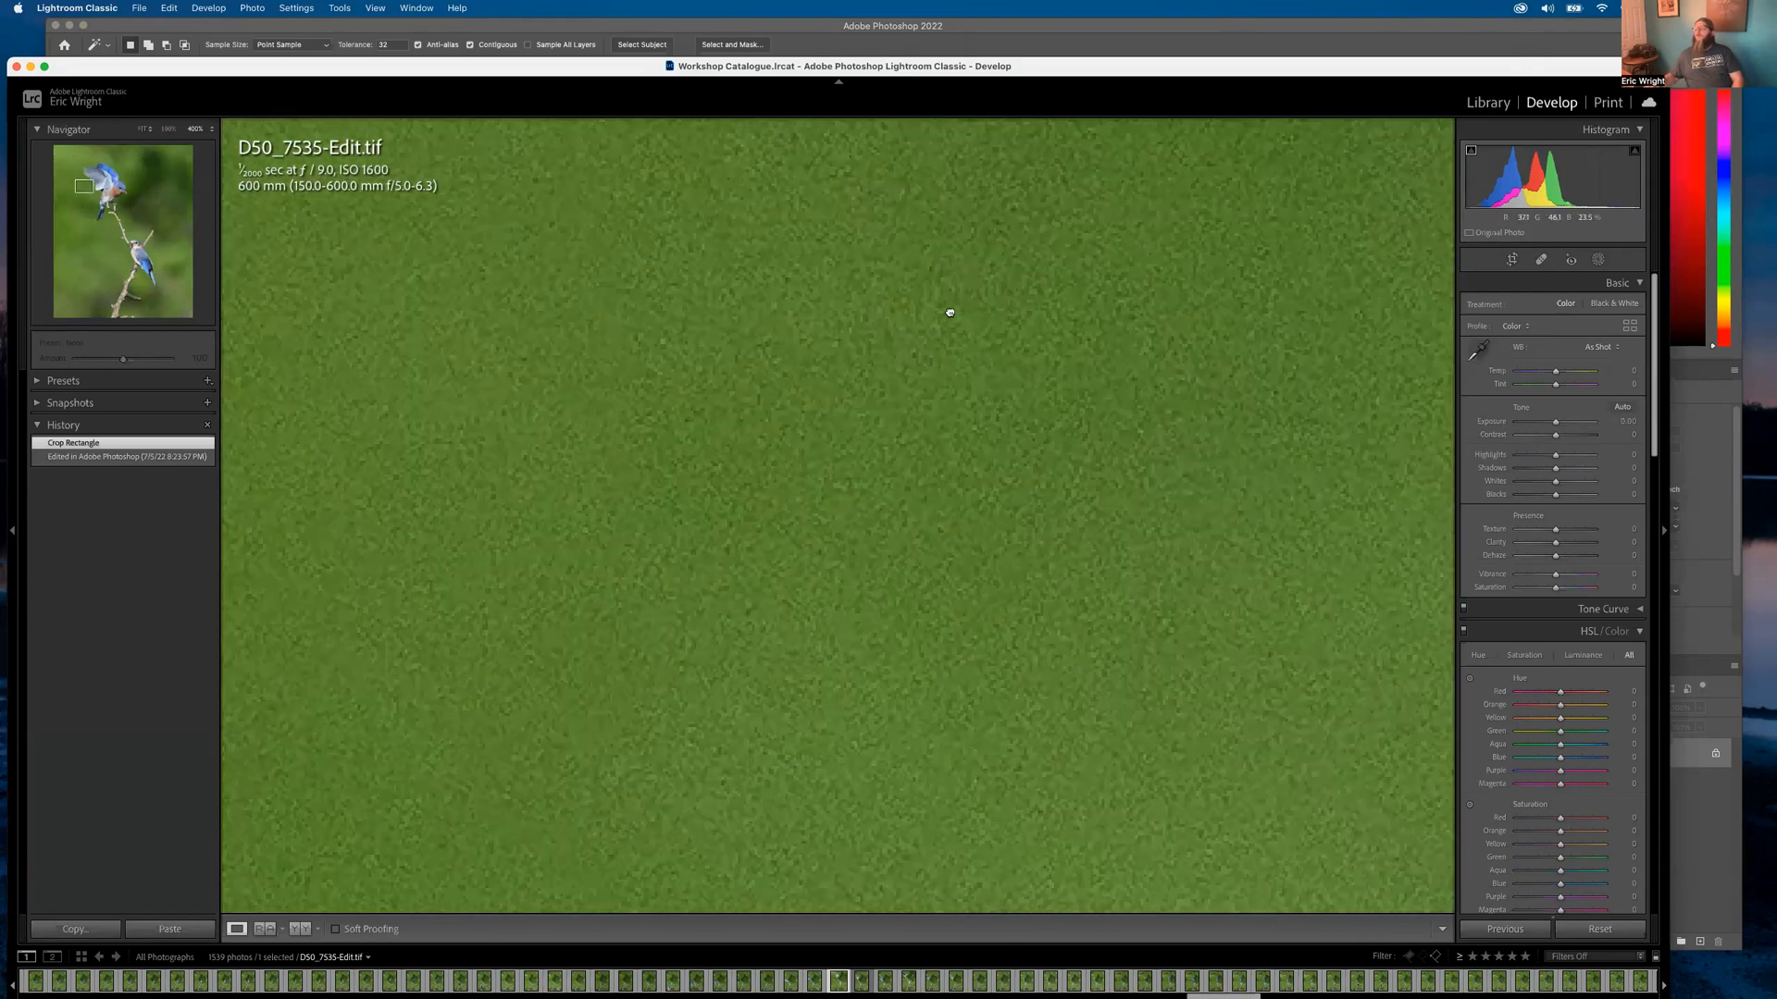
left_click(963, 337)
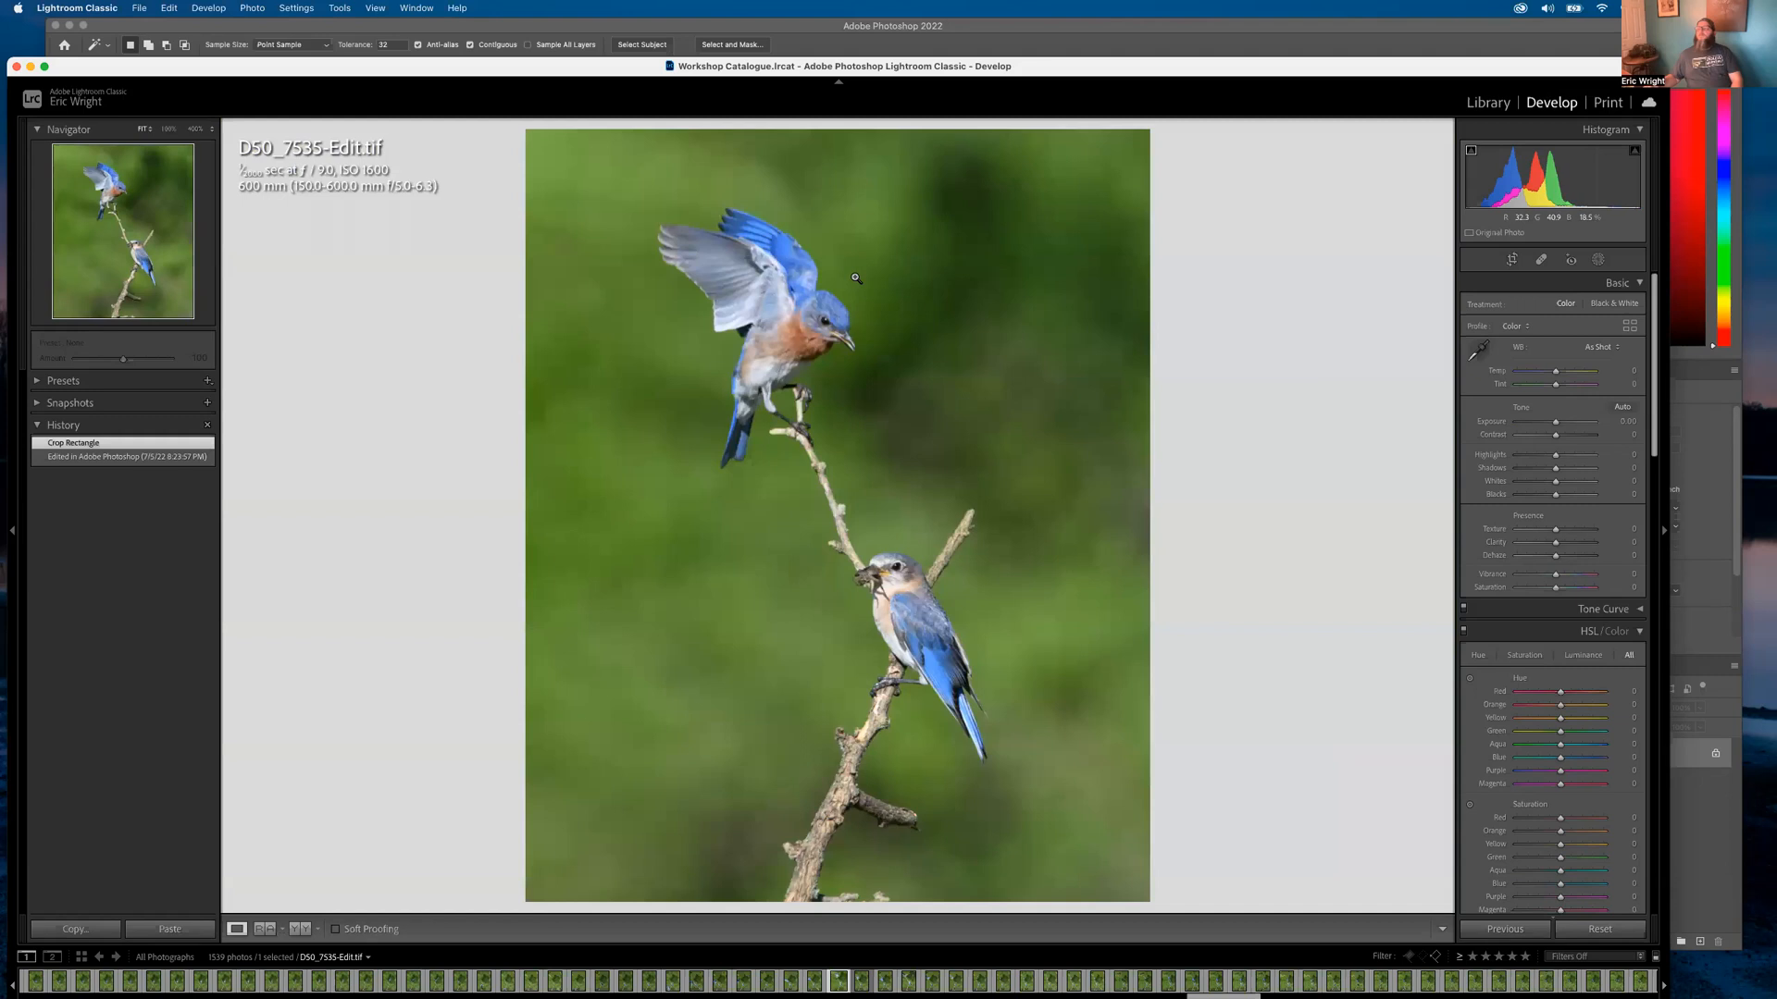
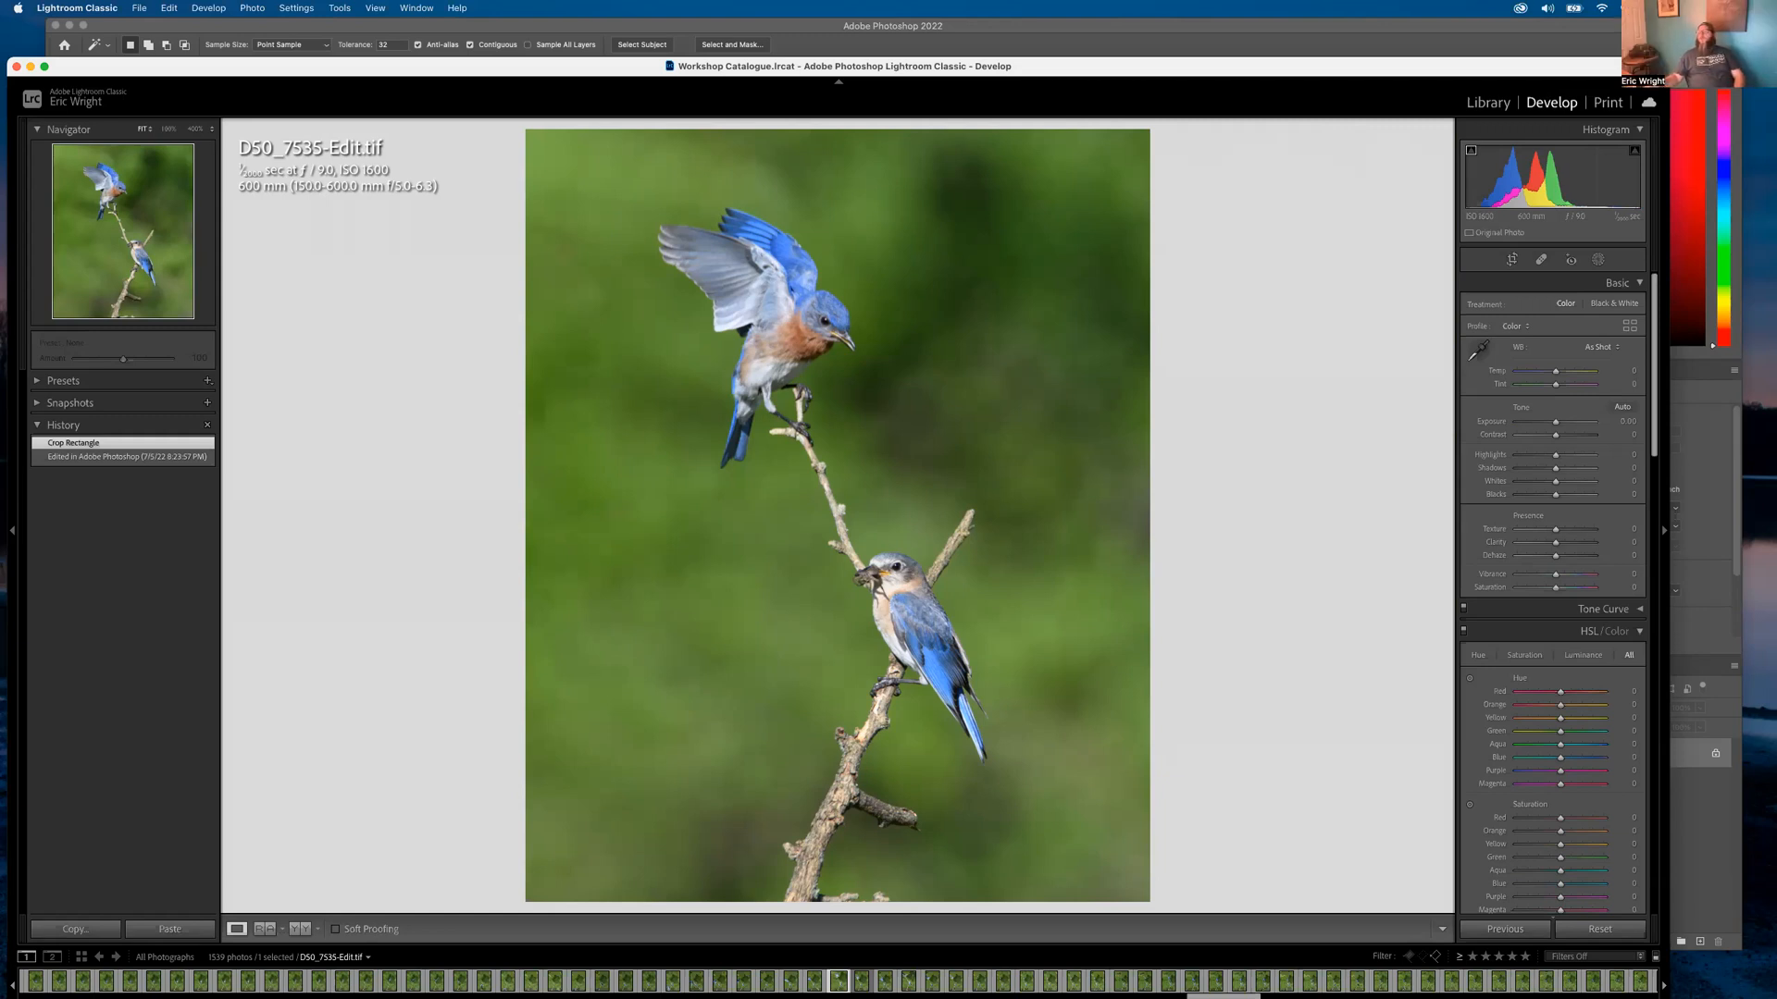
Check the bluebird edit's background at 1:1, fit it again, and return to the Library grid
left_click(634, 425)
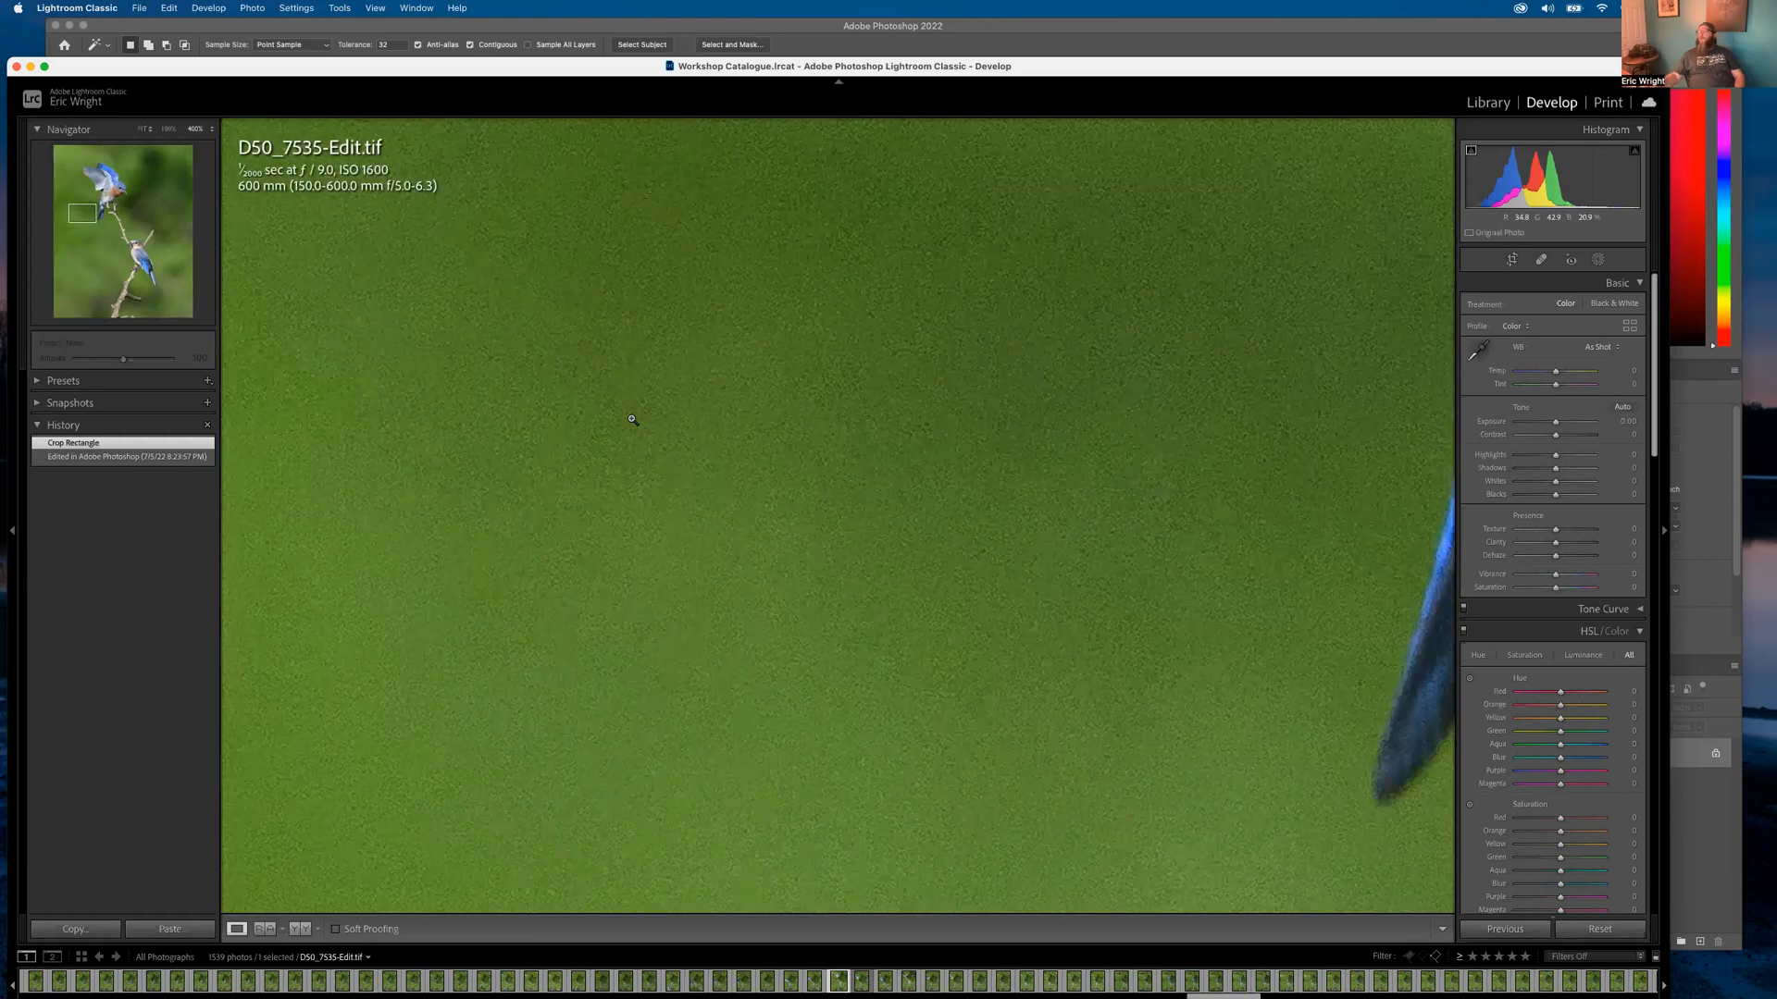
left_click(754, 393)
left_click(1487, 101)
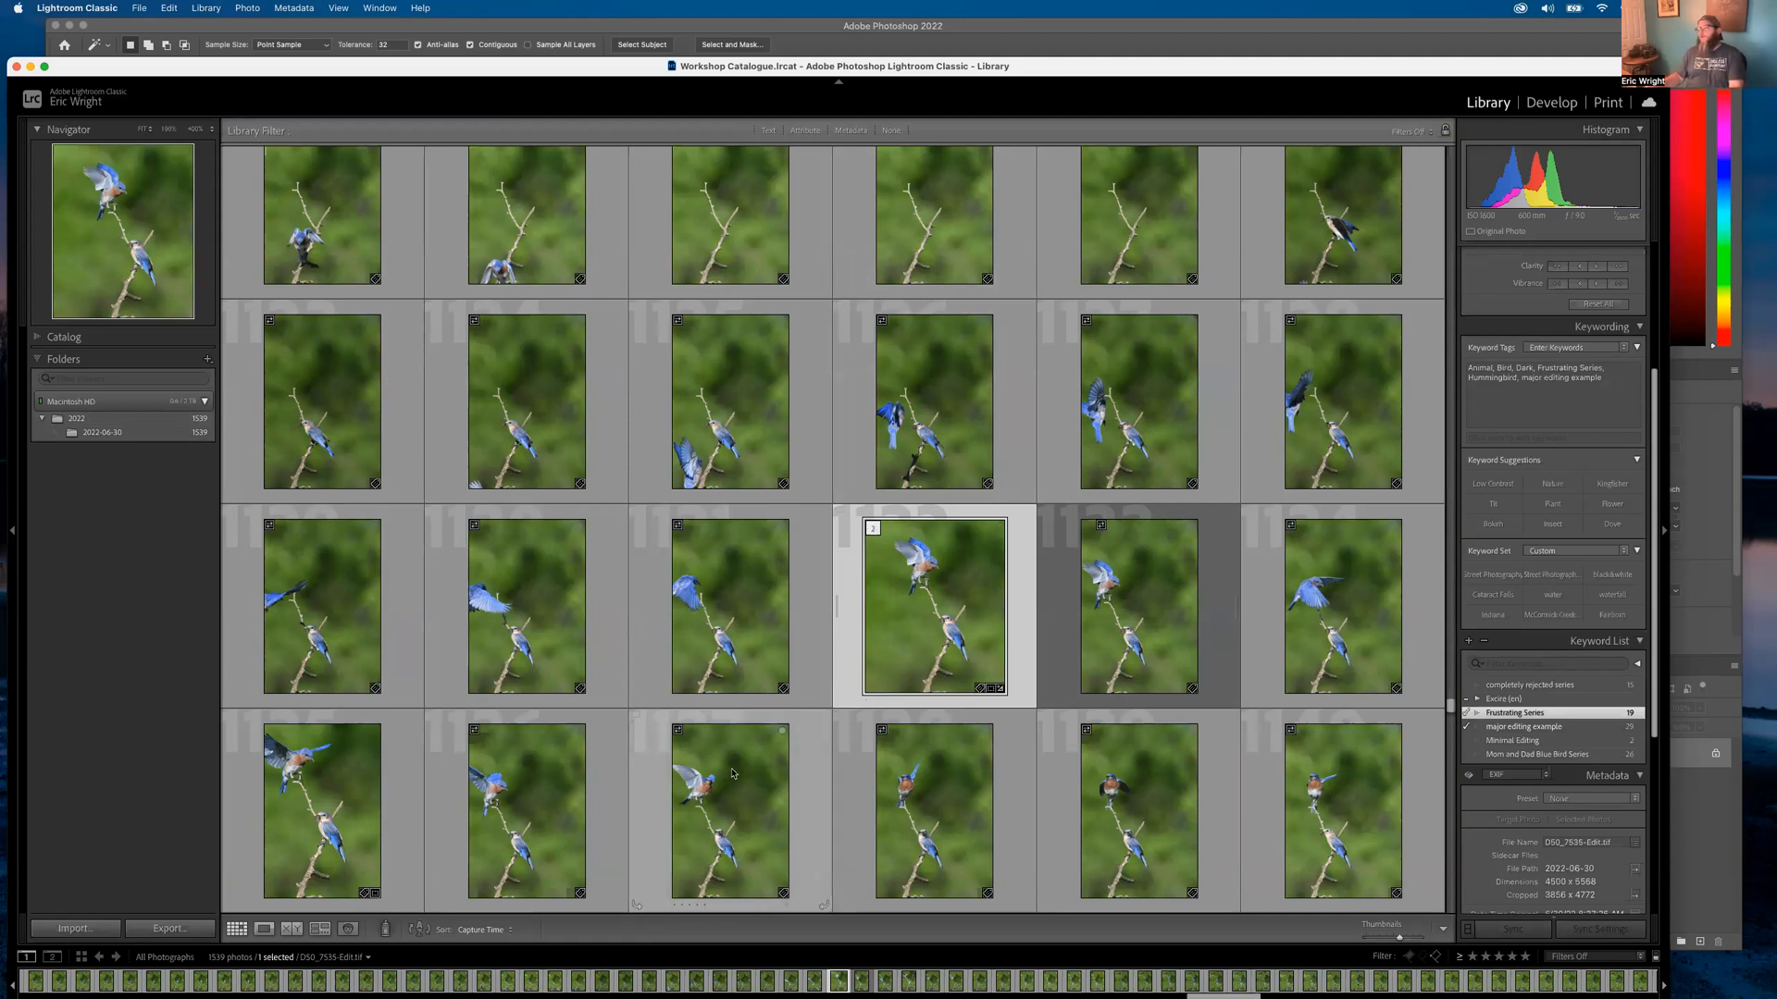
View raw frame D50_7536.NEF, then jump to the catalog's start and open D50_6400.NEF
double_click(754, 792)
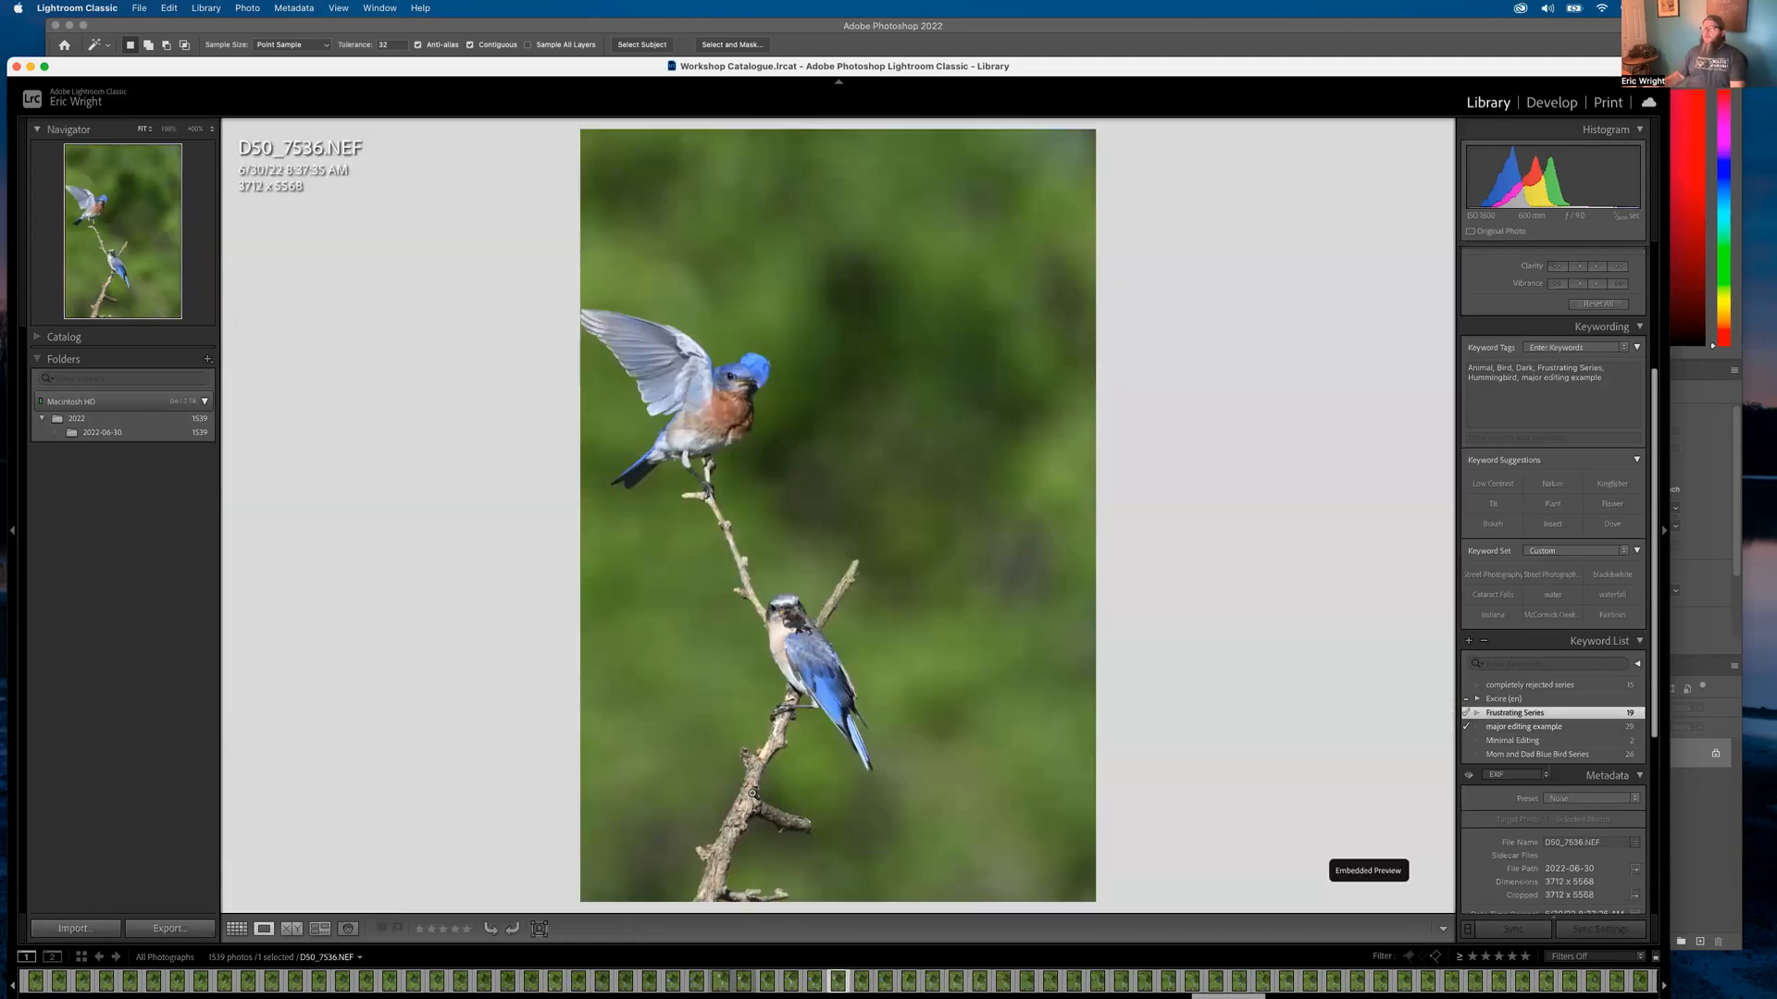
key("g")
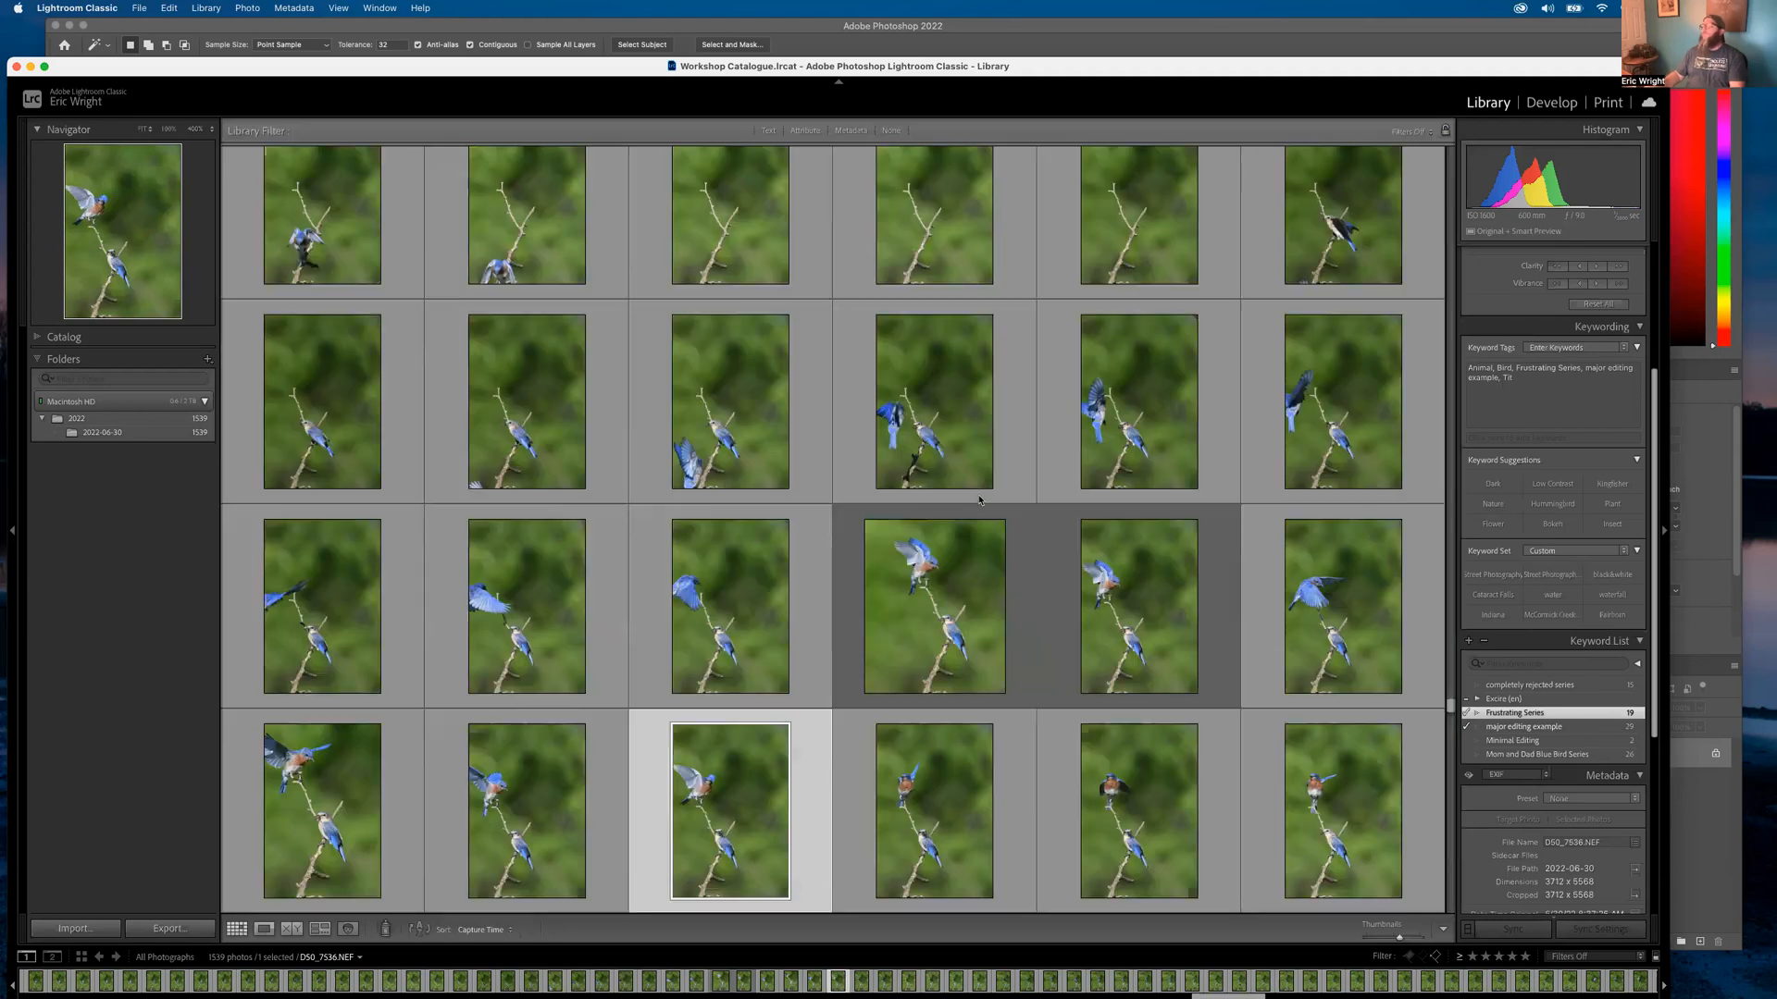
scroll(959, 399, "up", 20)
scroll(960, 399, "up", 3)
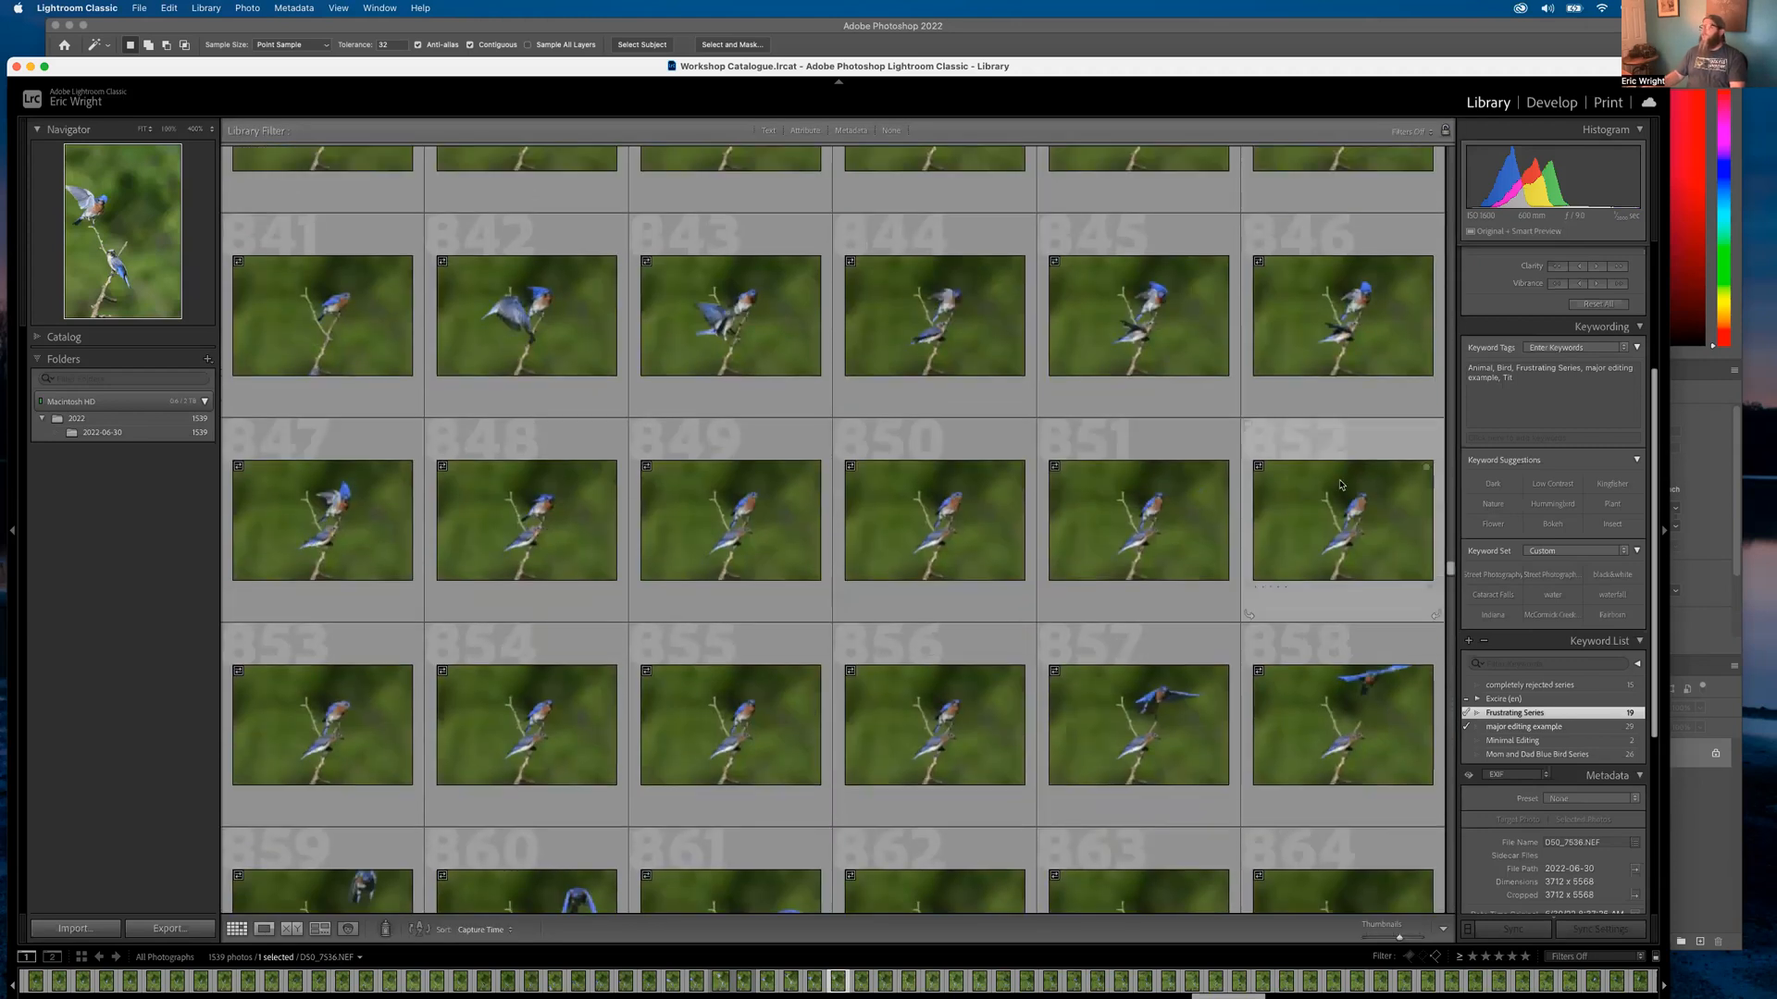
left_click_drag(1451, 572, 1453, 154)
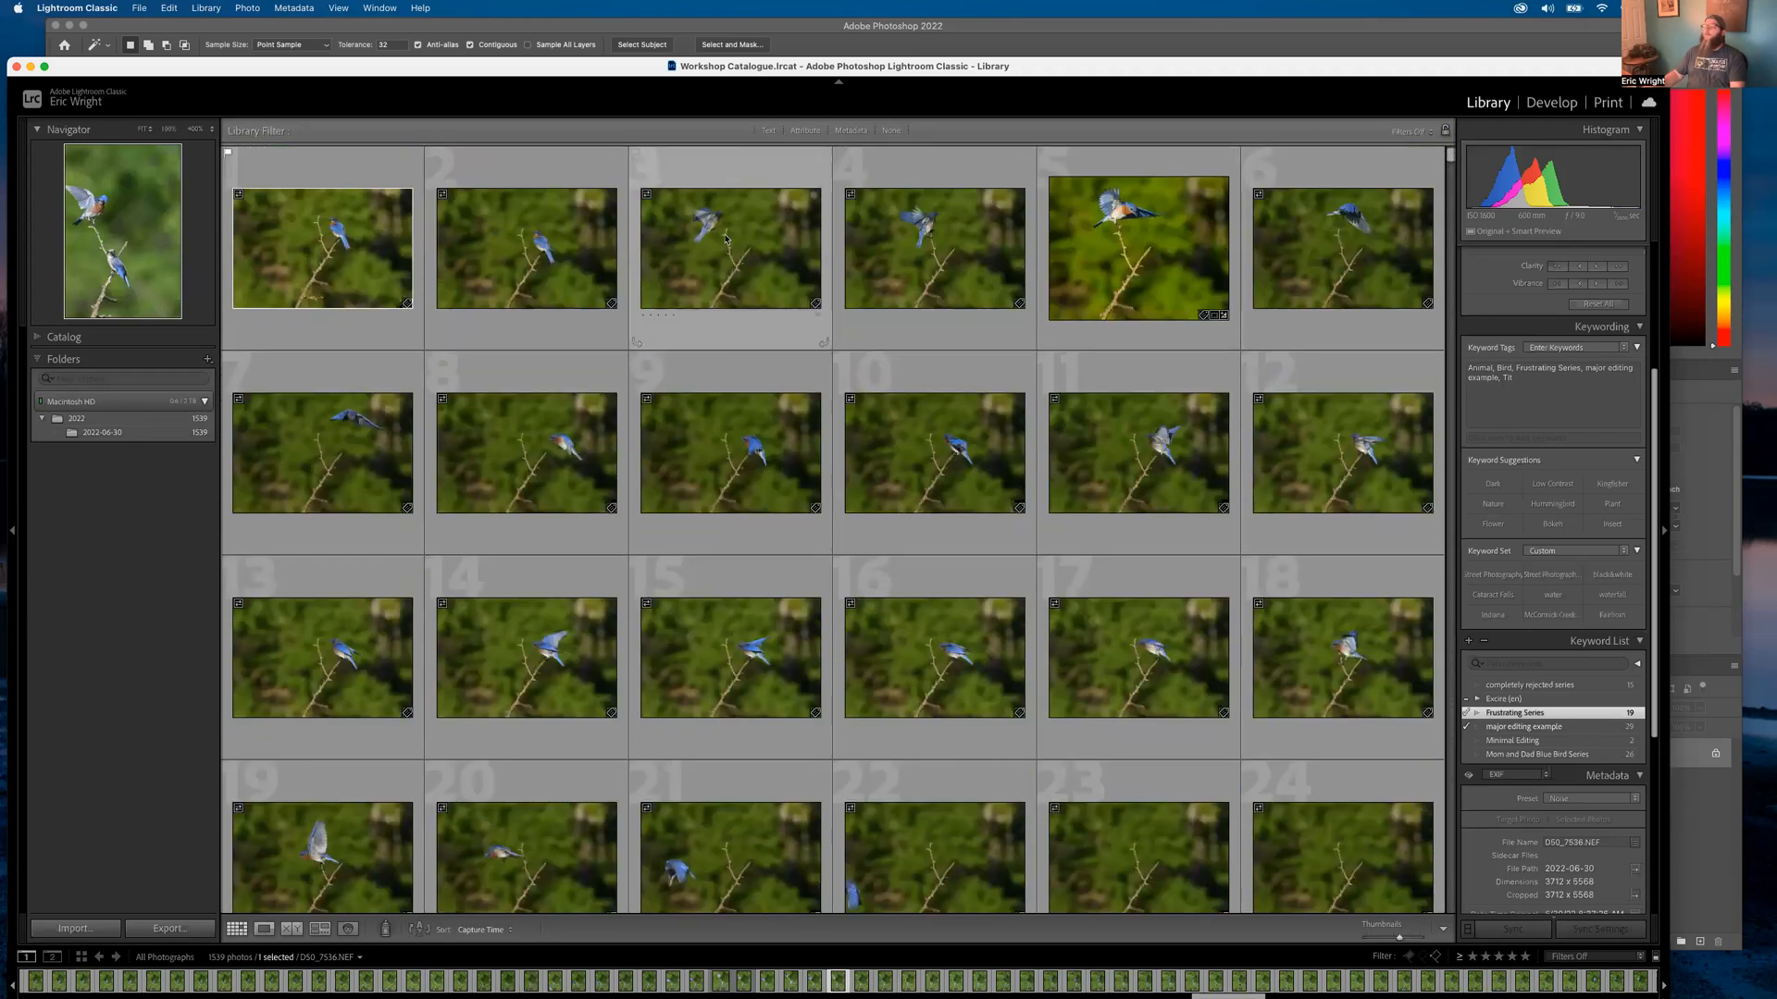
left_click(1154, 245)
double_click(1154, 245)
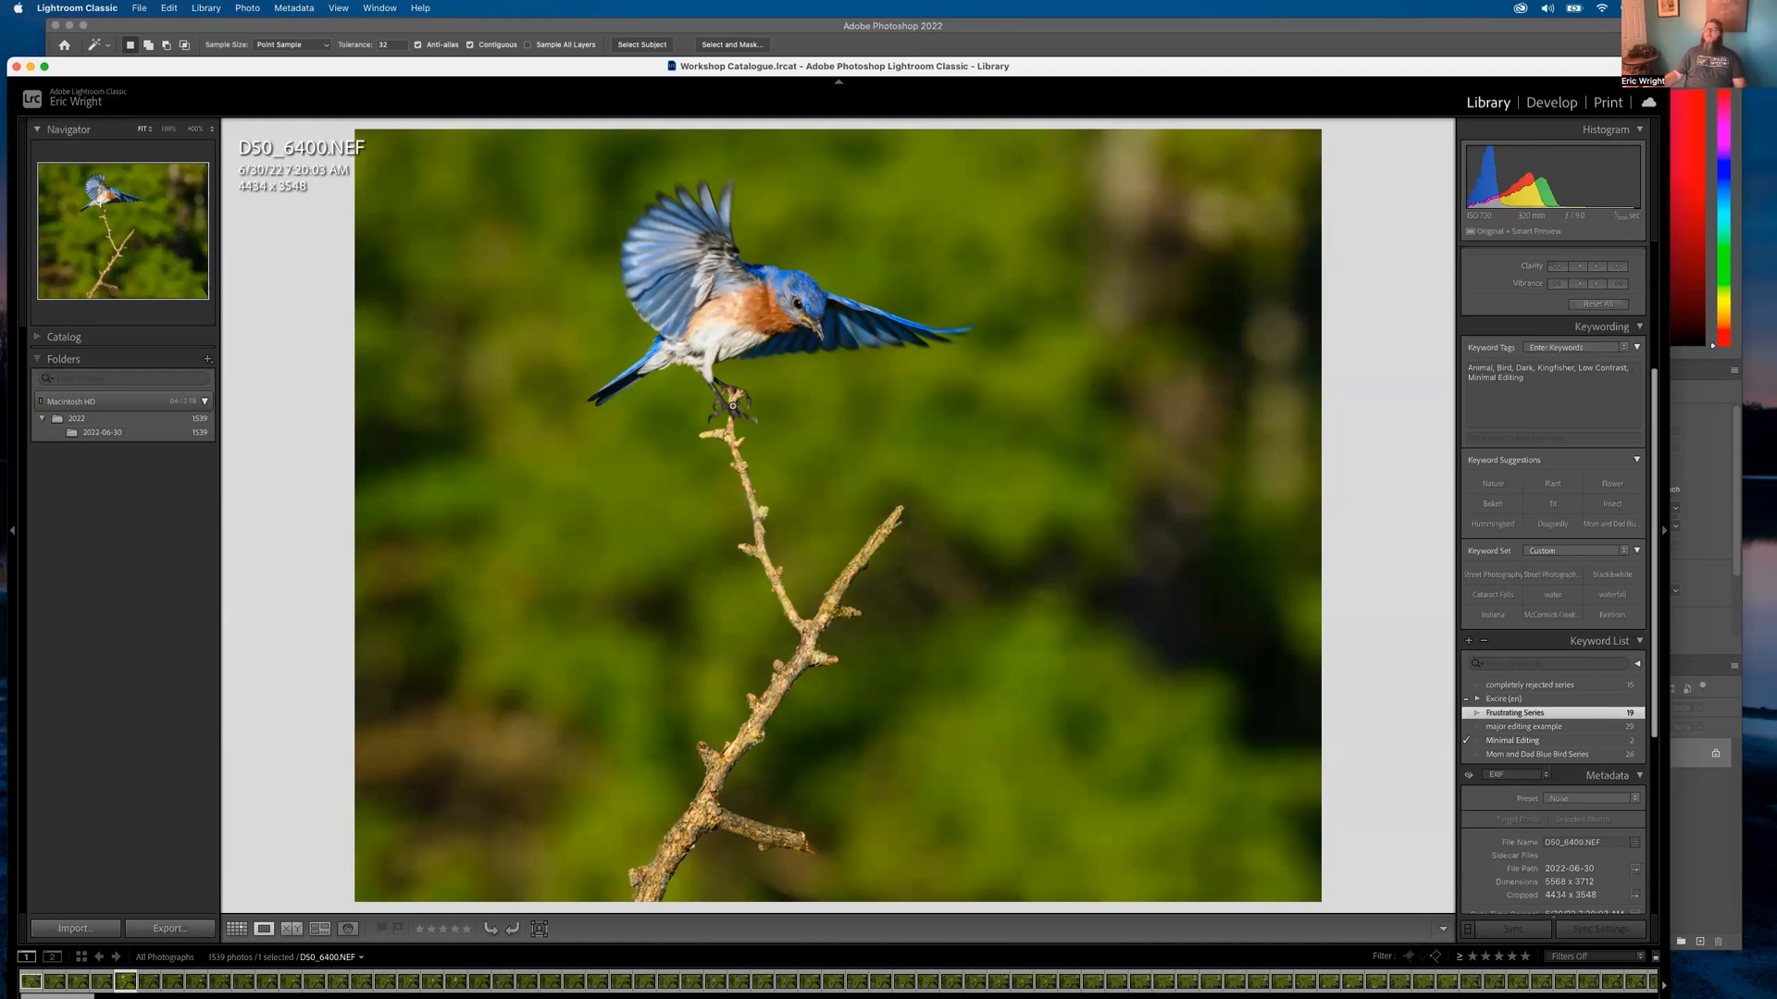
Back in the grid, scroll down and open frame D50_6413.NEF full size
key("g")
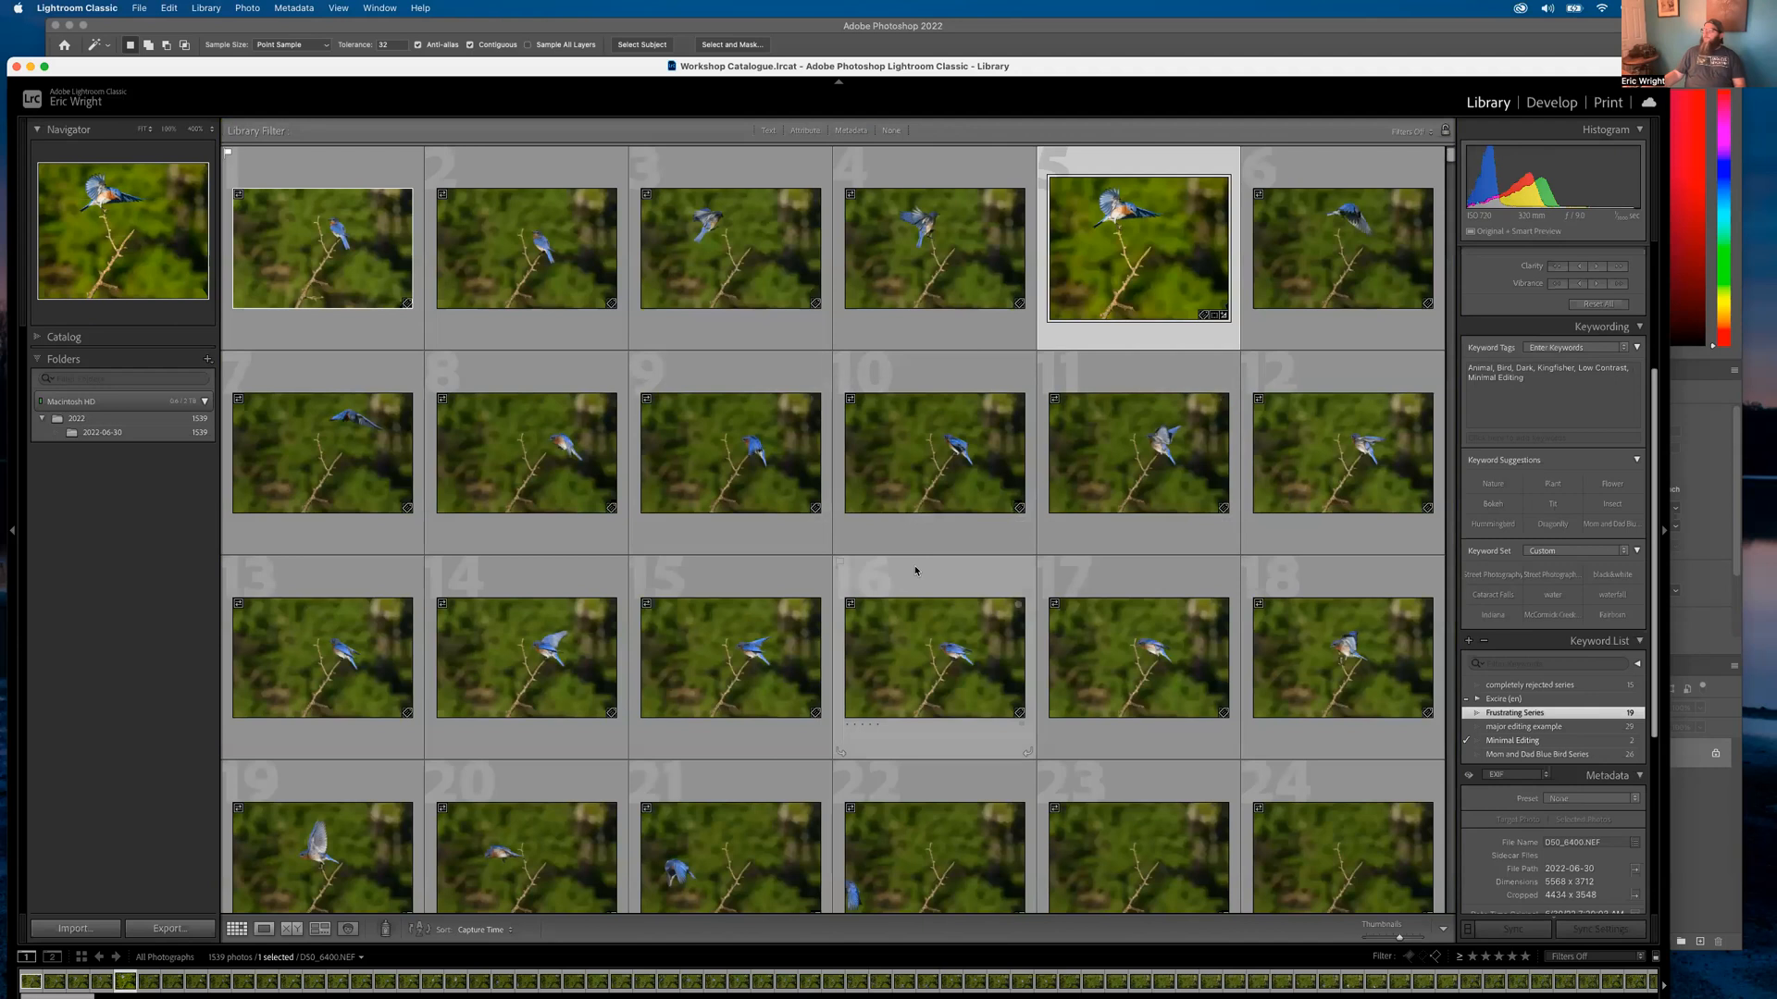
scroll(916, 570, "down", 3)
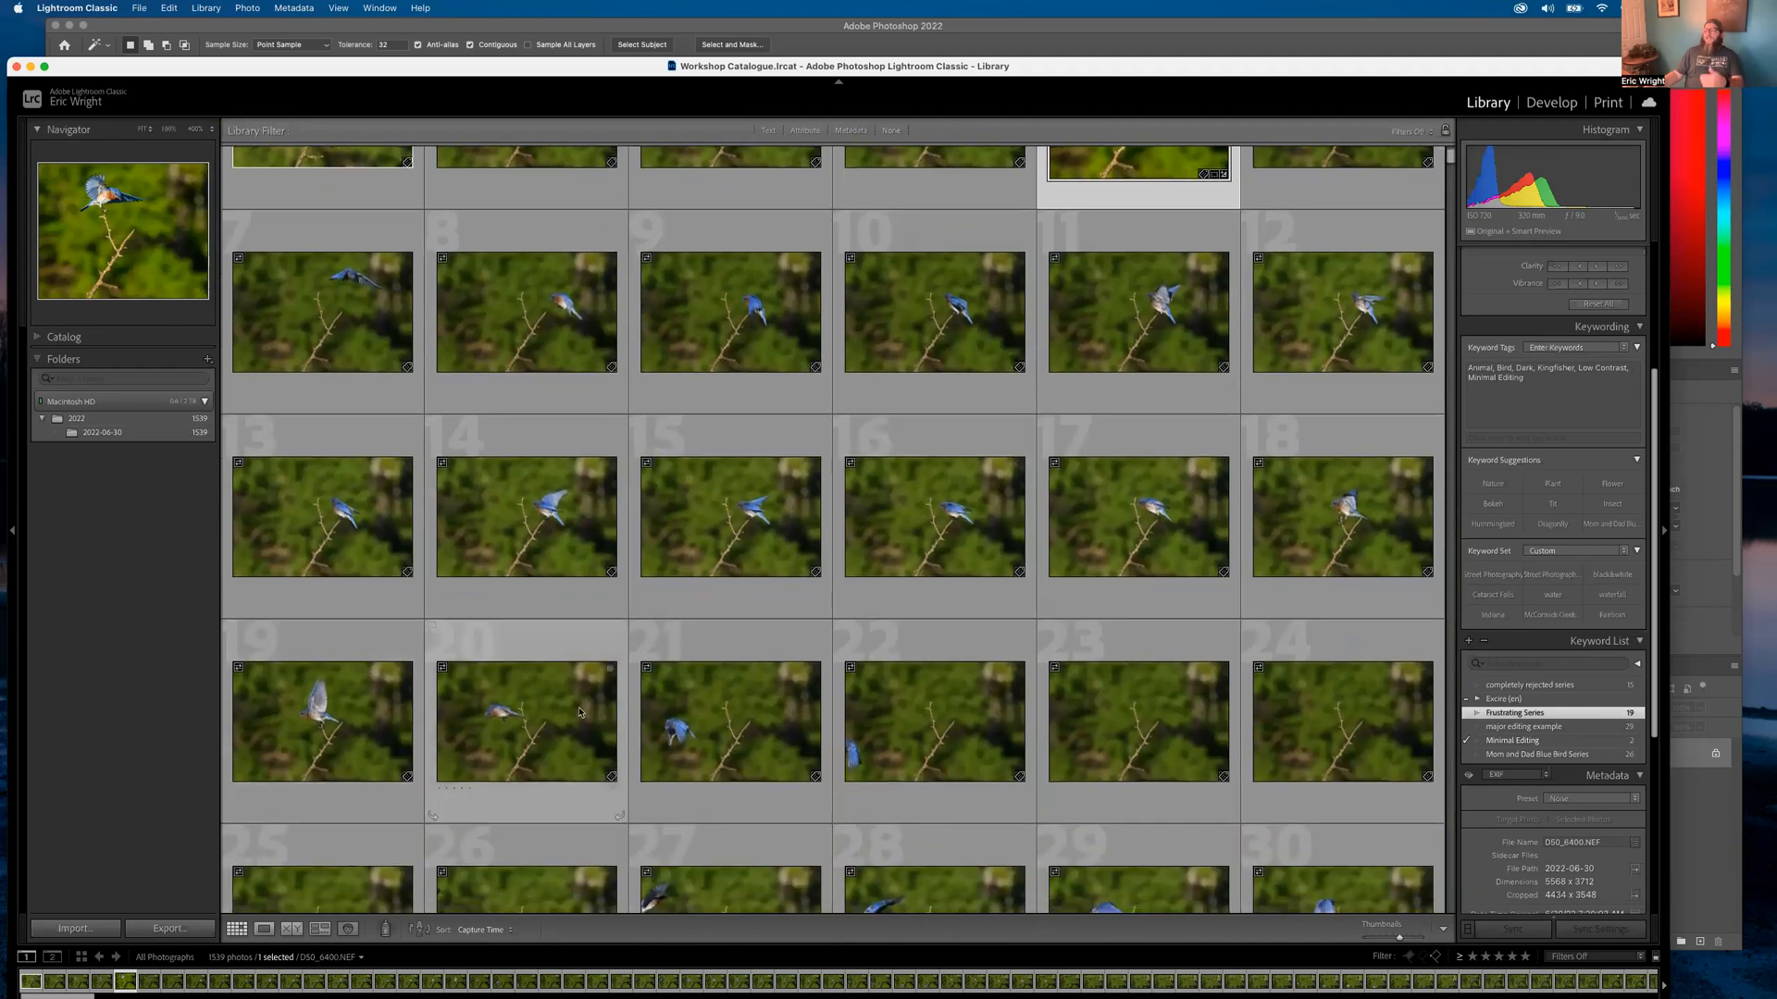
double_click(1362, 506)
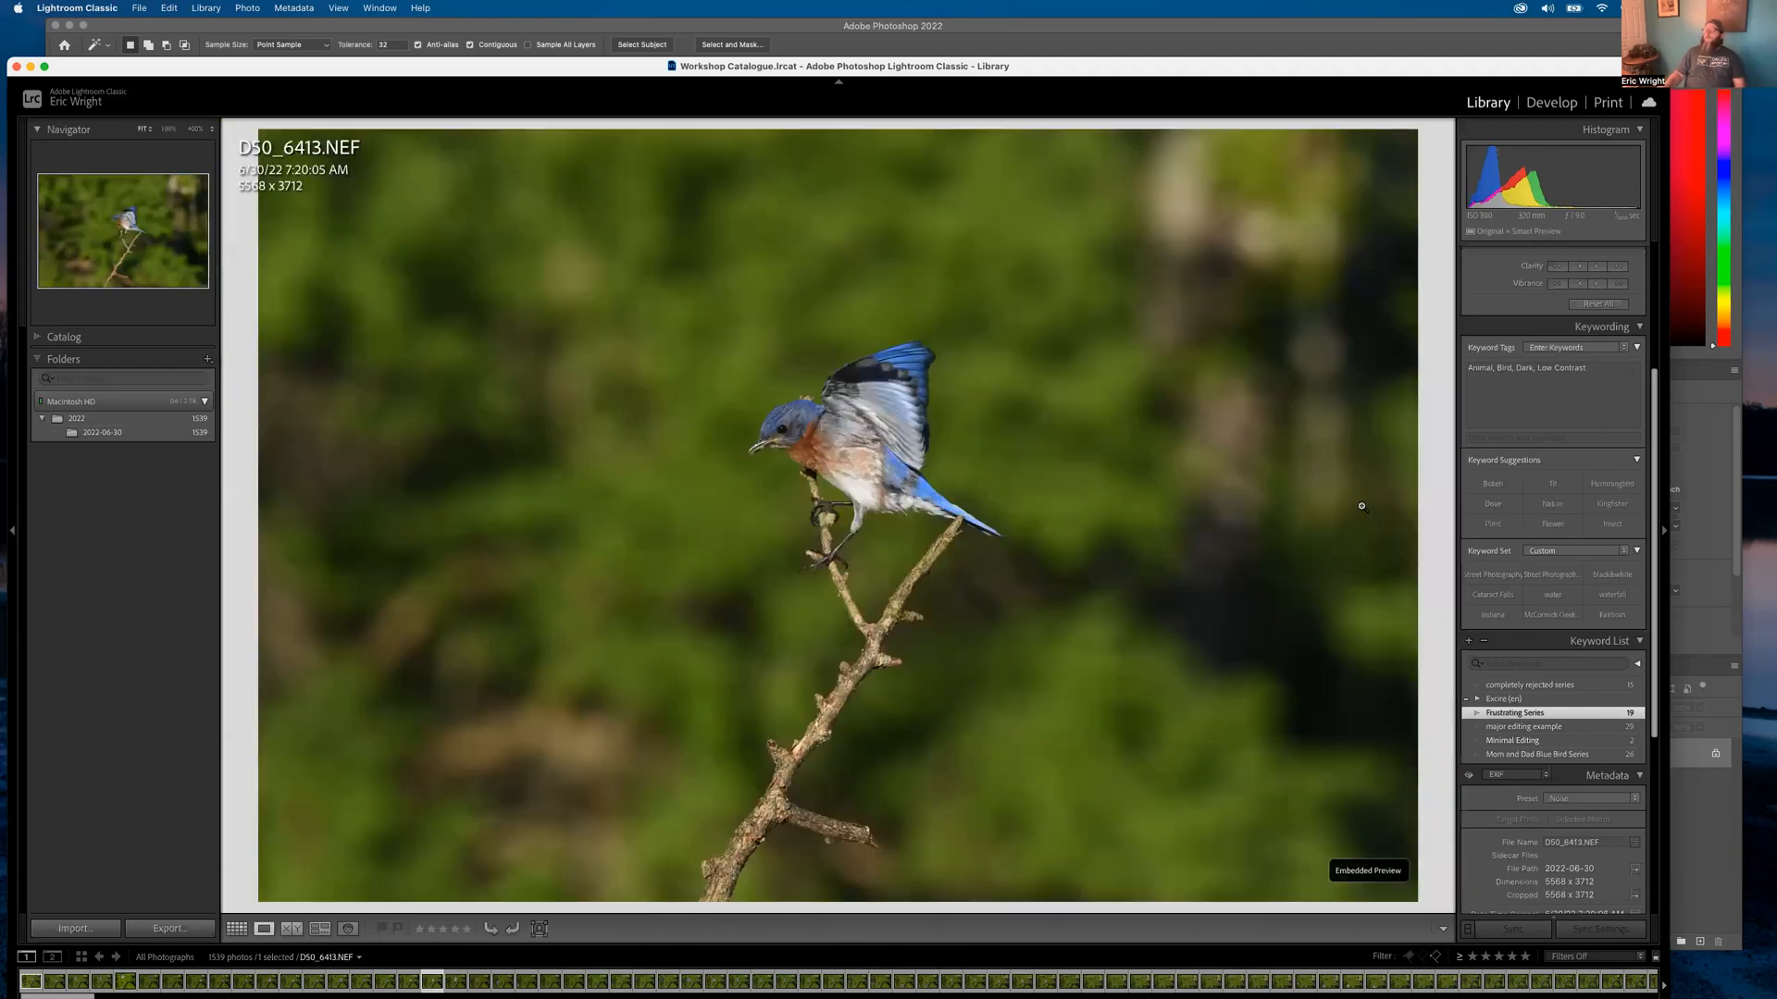
Flip forward through burst frames D50_6414 to D50_6416, then back down to D50_6411.NEF
key("Left")
key("Right")
key("Right")
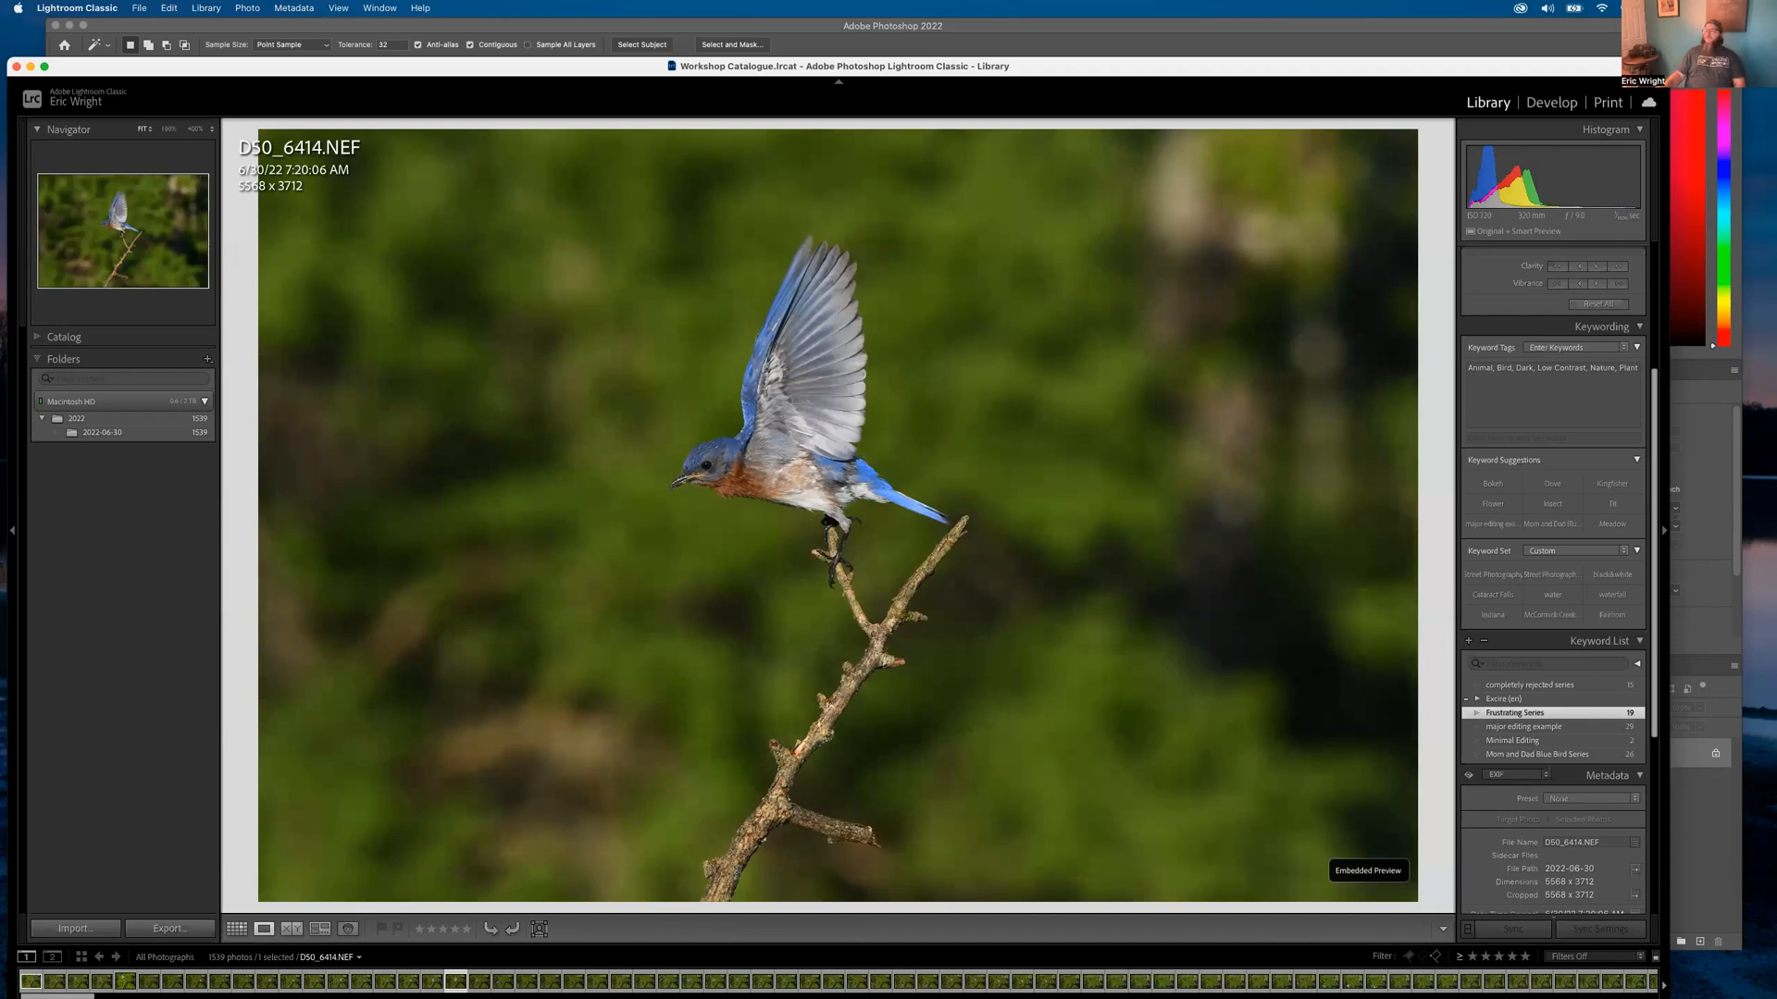
key("Right")
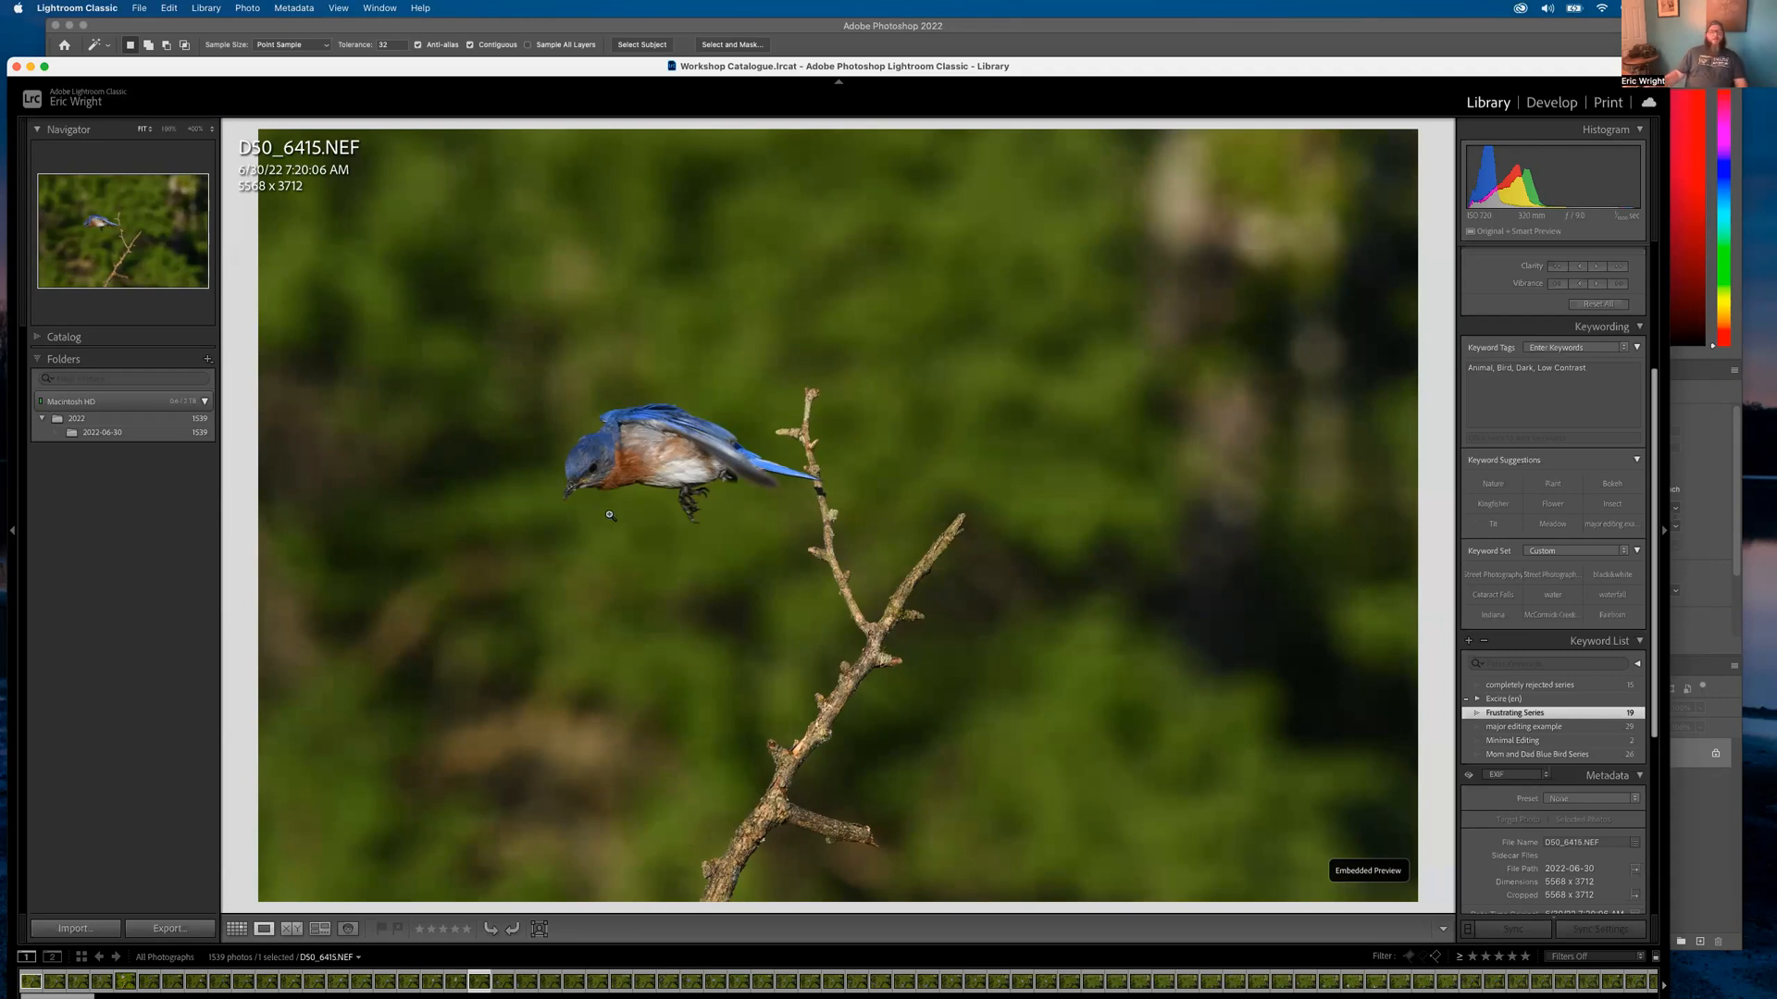
key("Right")
key("Right")
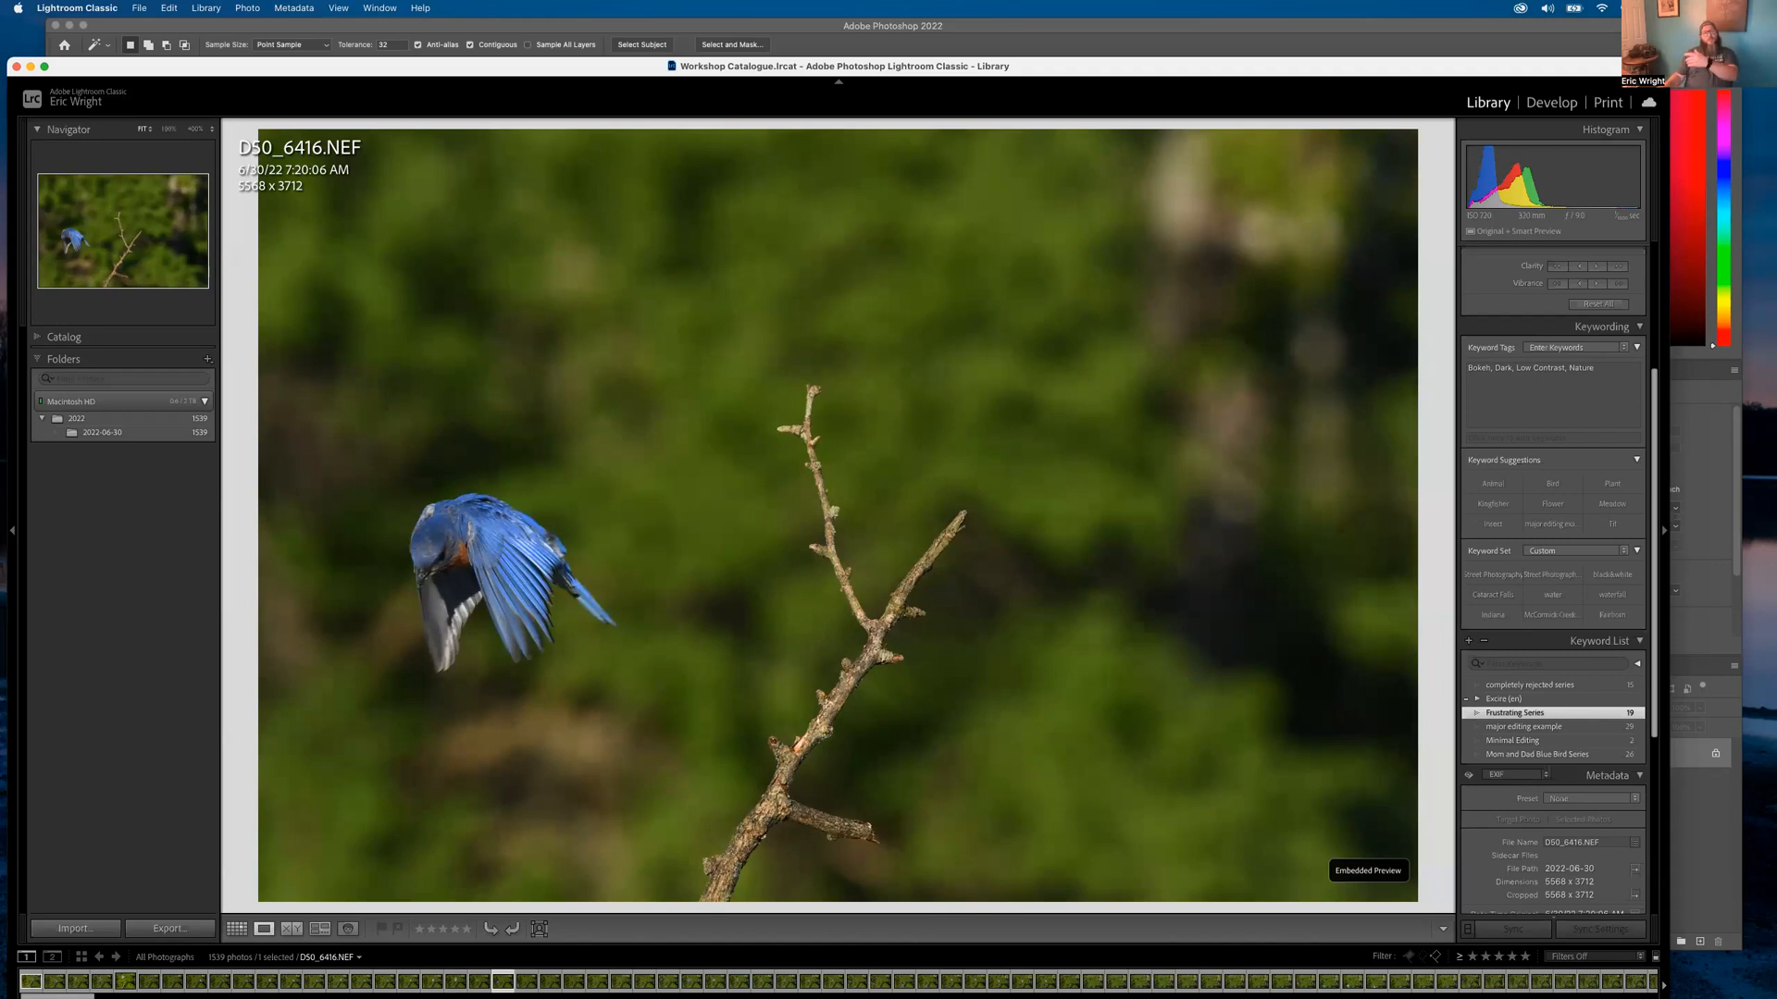
key("Left")
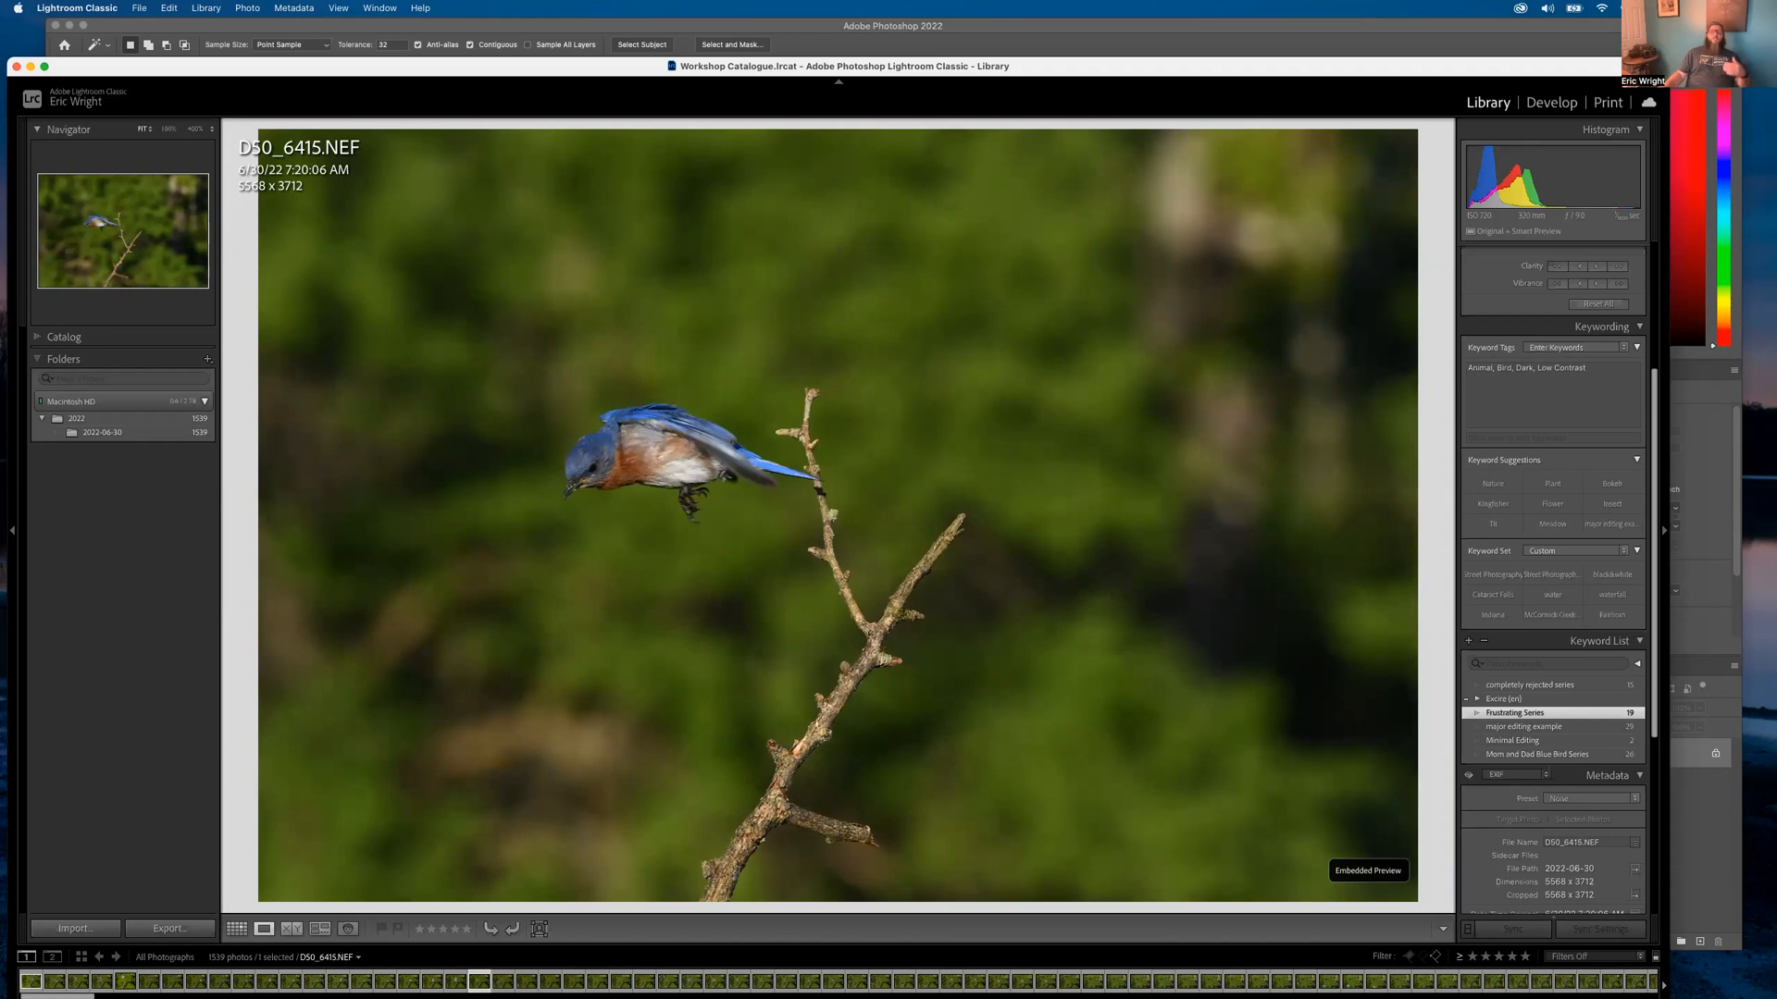
key("Right")
key("Left")
key("Left")
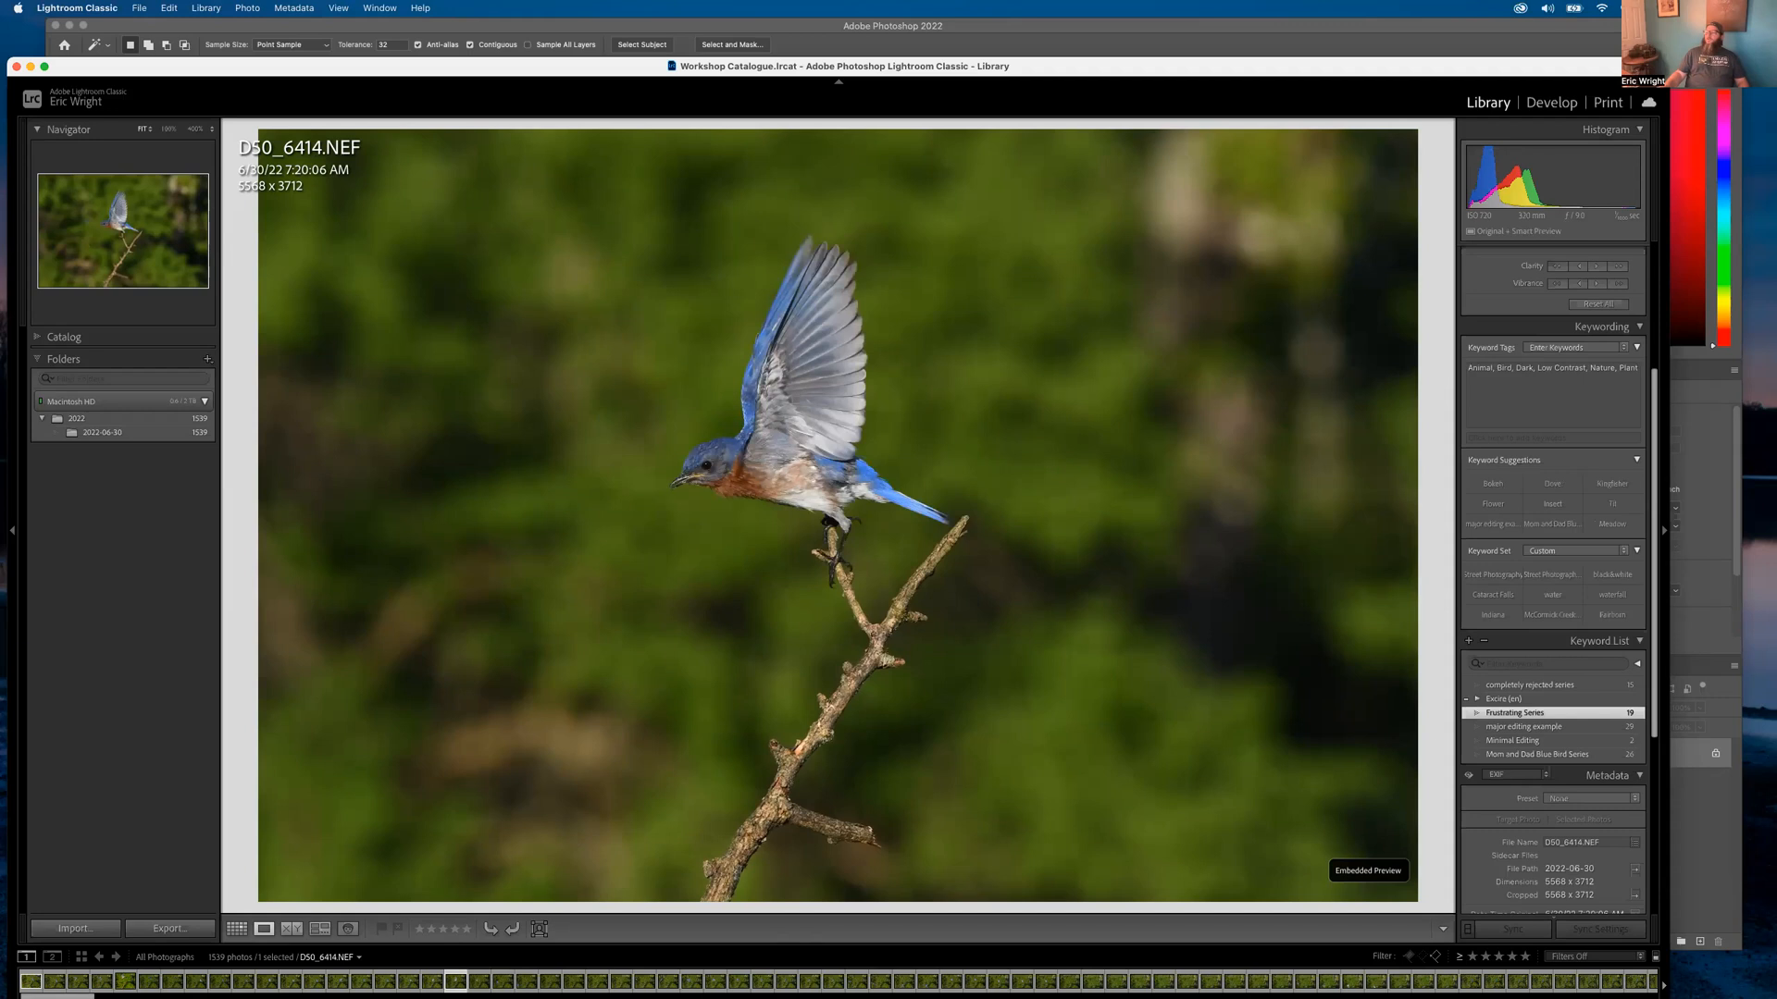
key("Left")
key("Left")
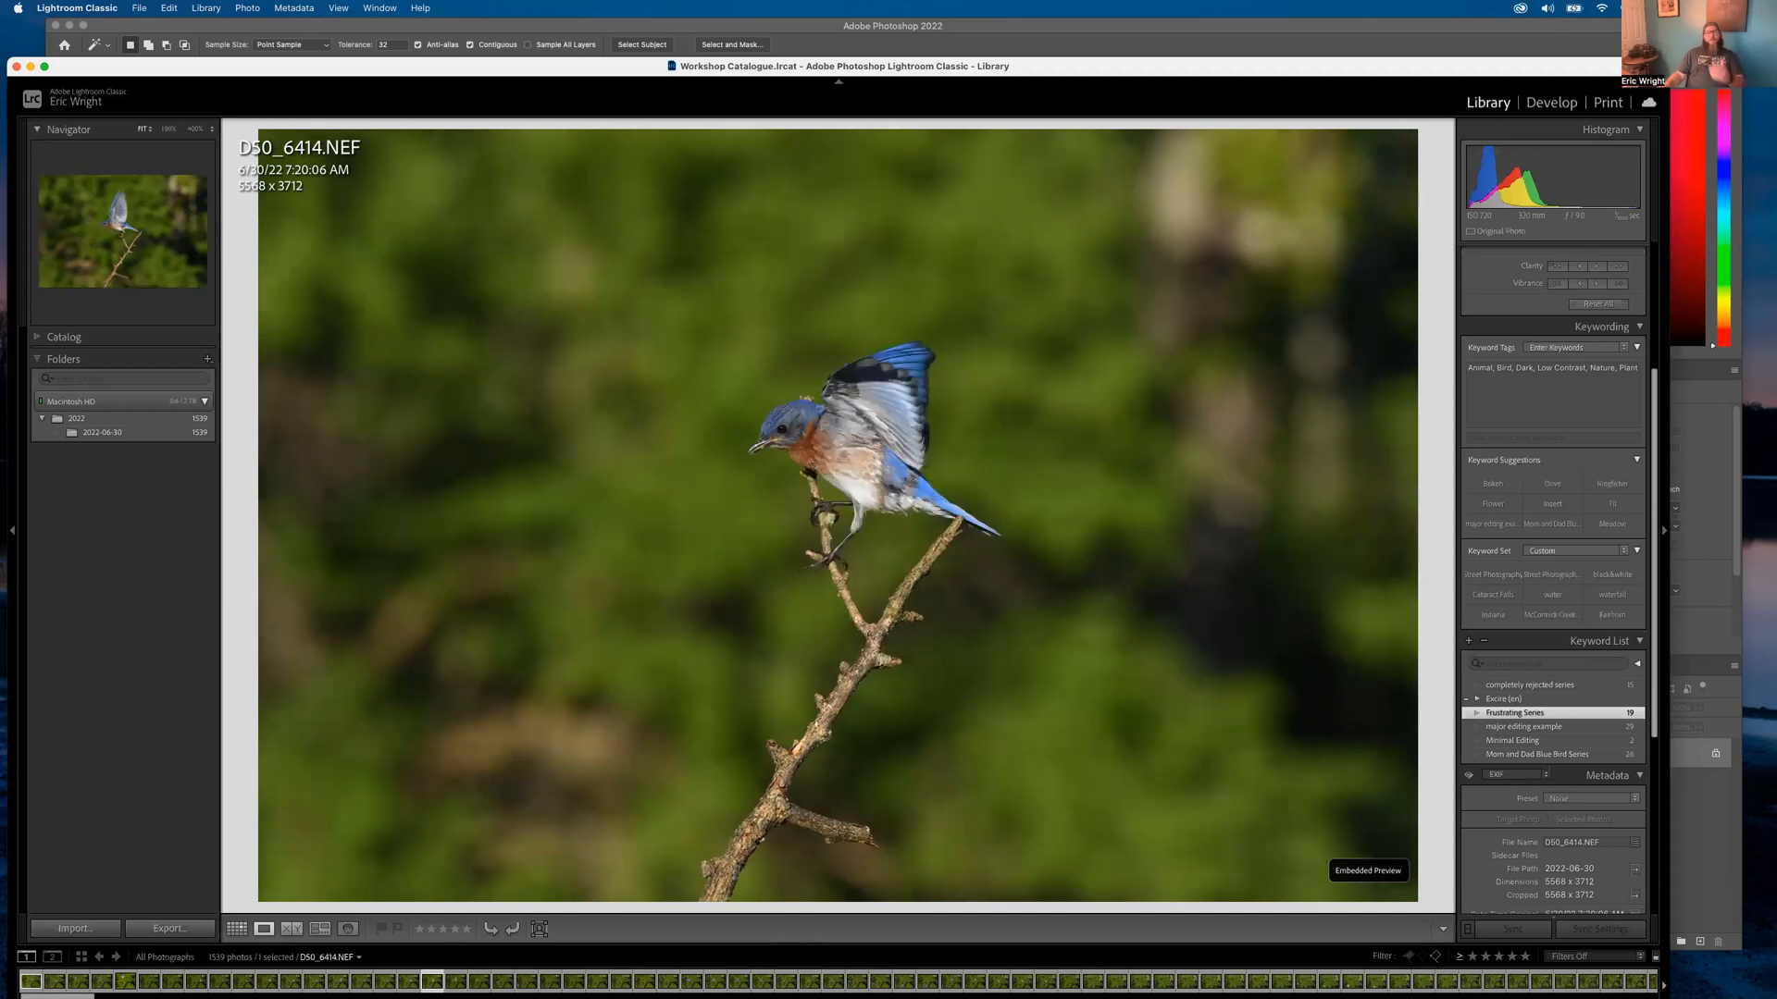
key("Left")
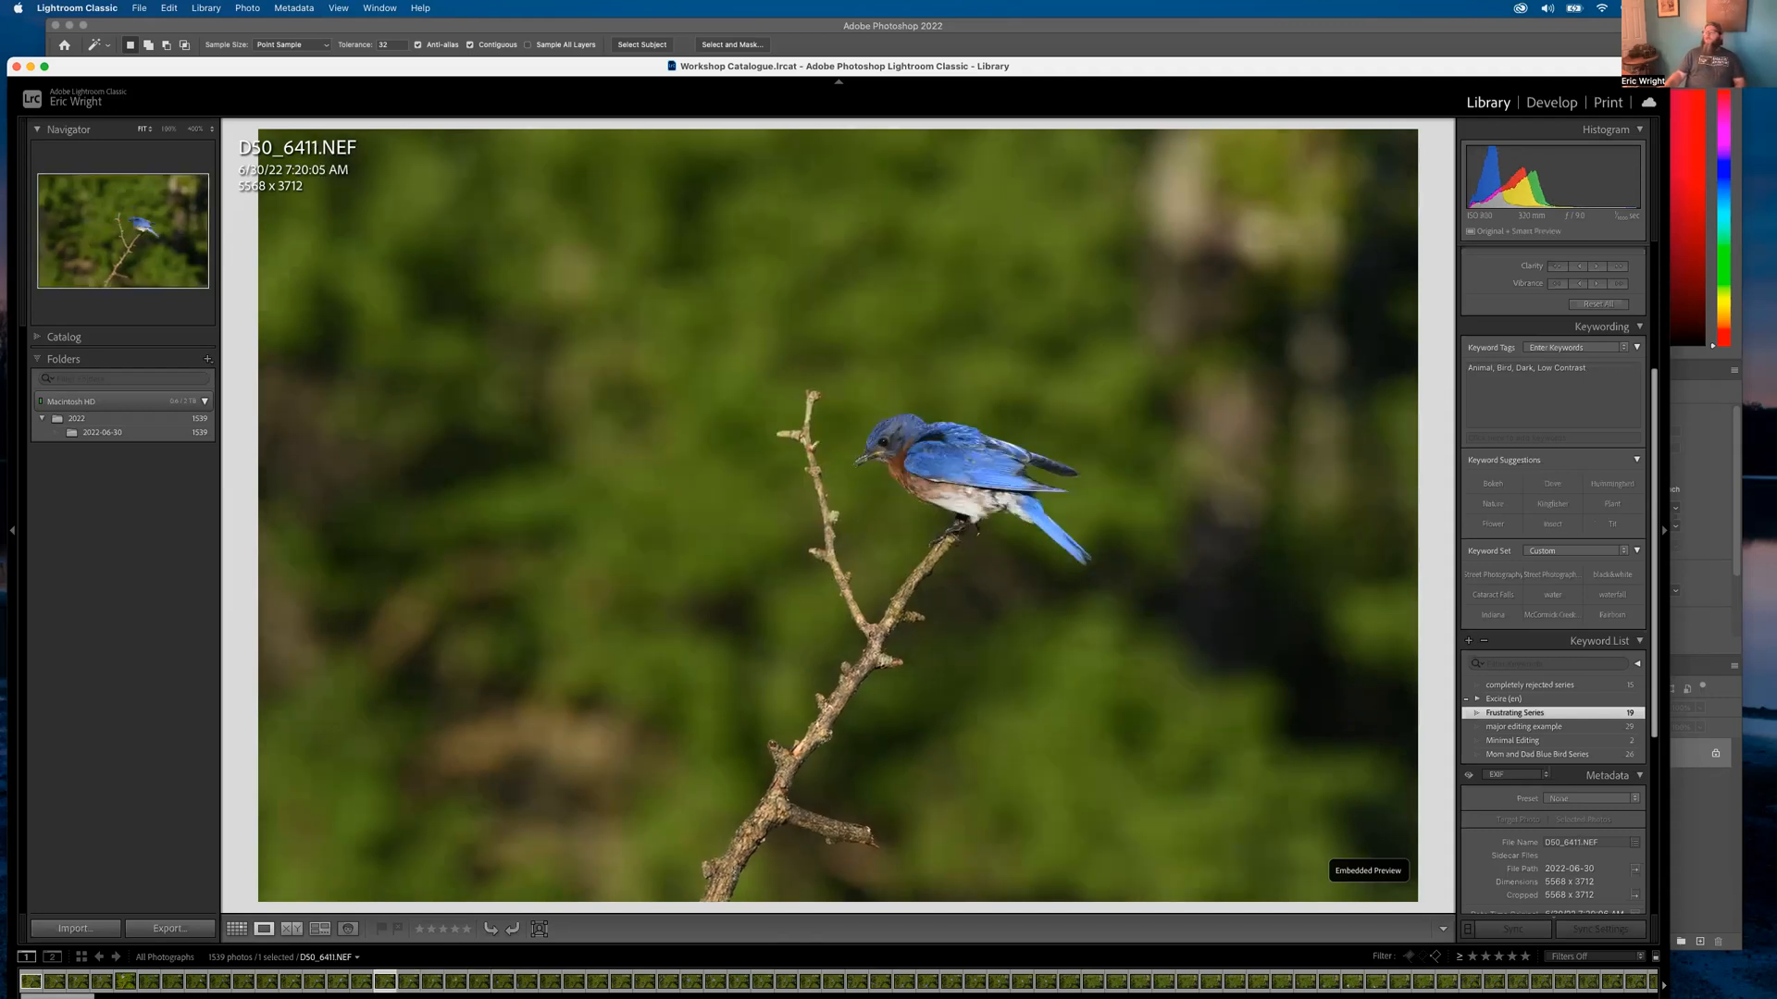
Step back through the burst to D50_6400.NEF, then forward again to D50_6405.NEF
key("Right")
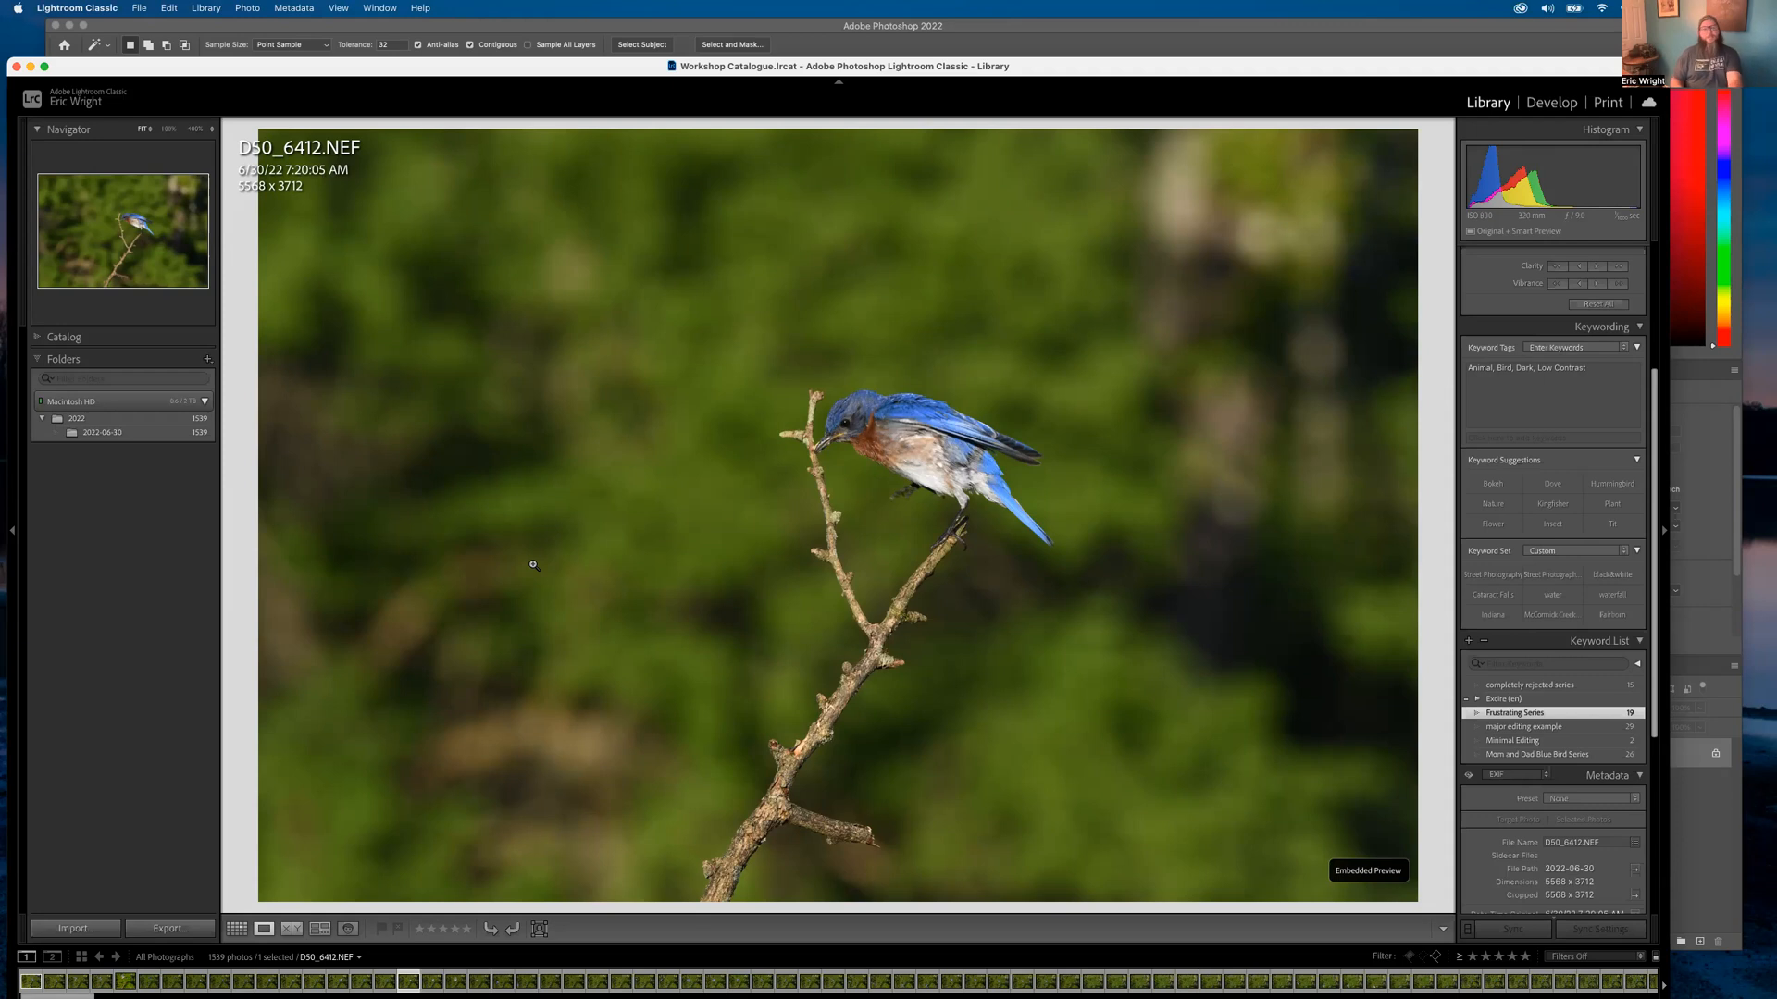
key("Left")
key("Left")
key("Left")
key("Left")
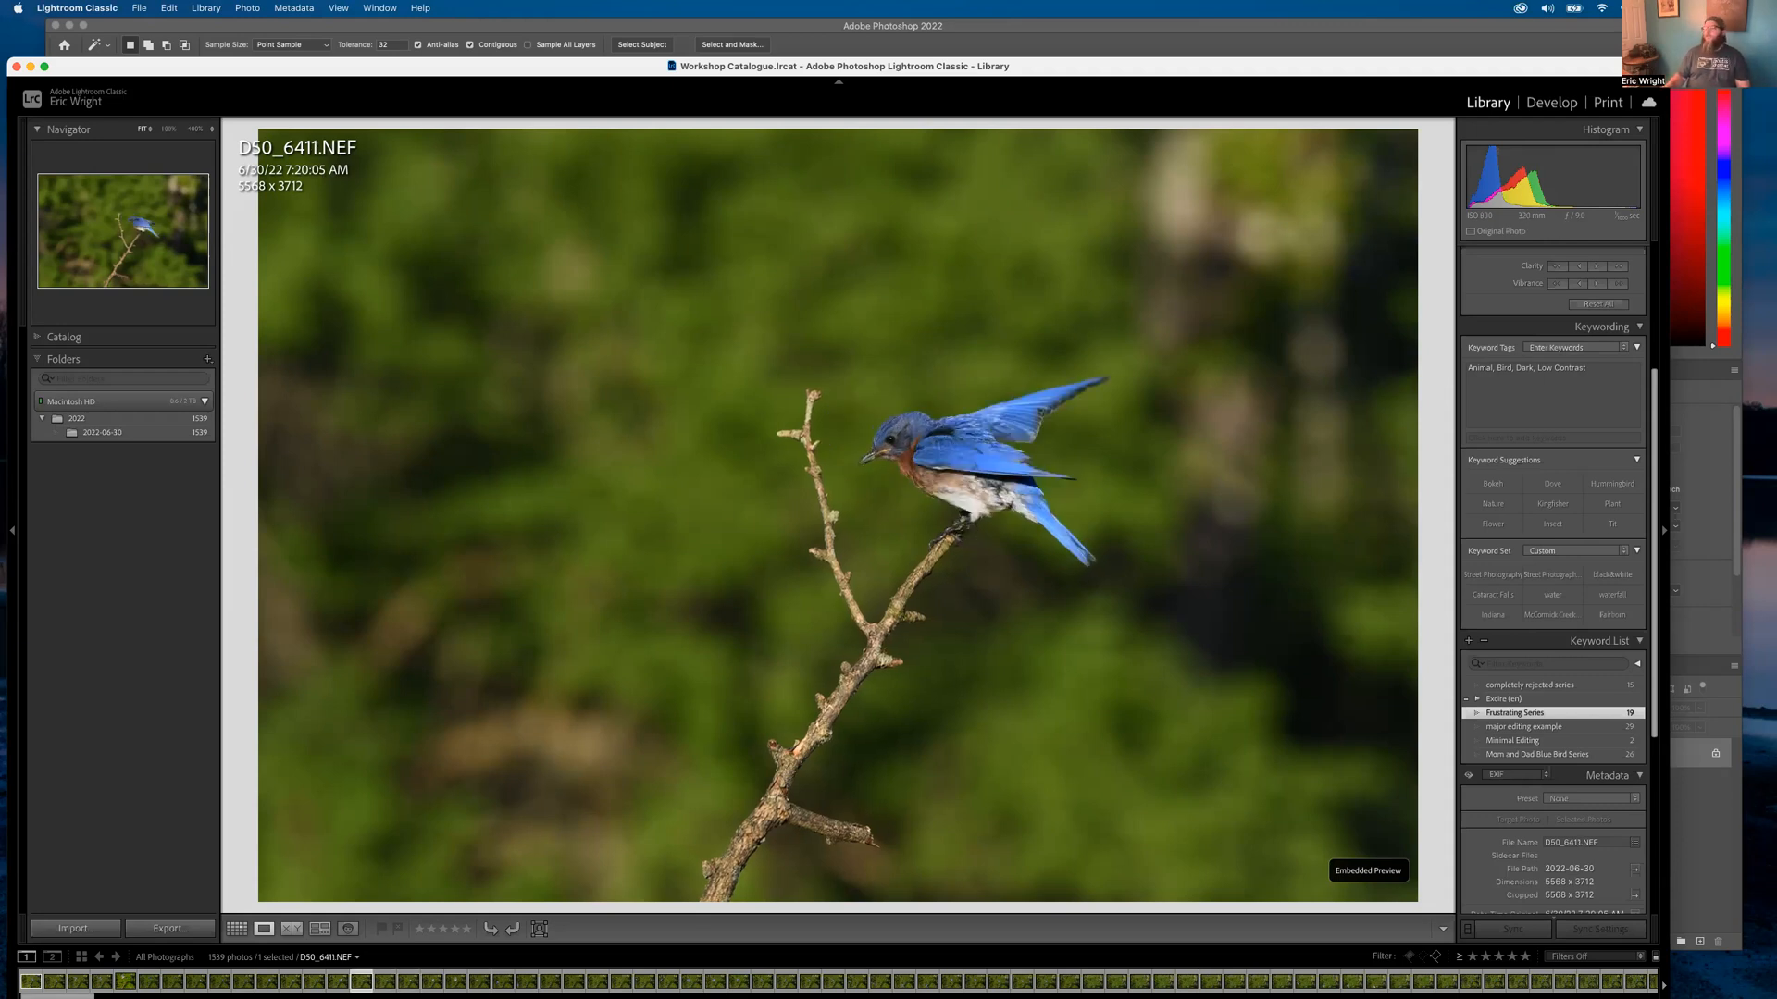
key("Left")
key("Left")
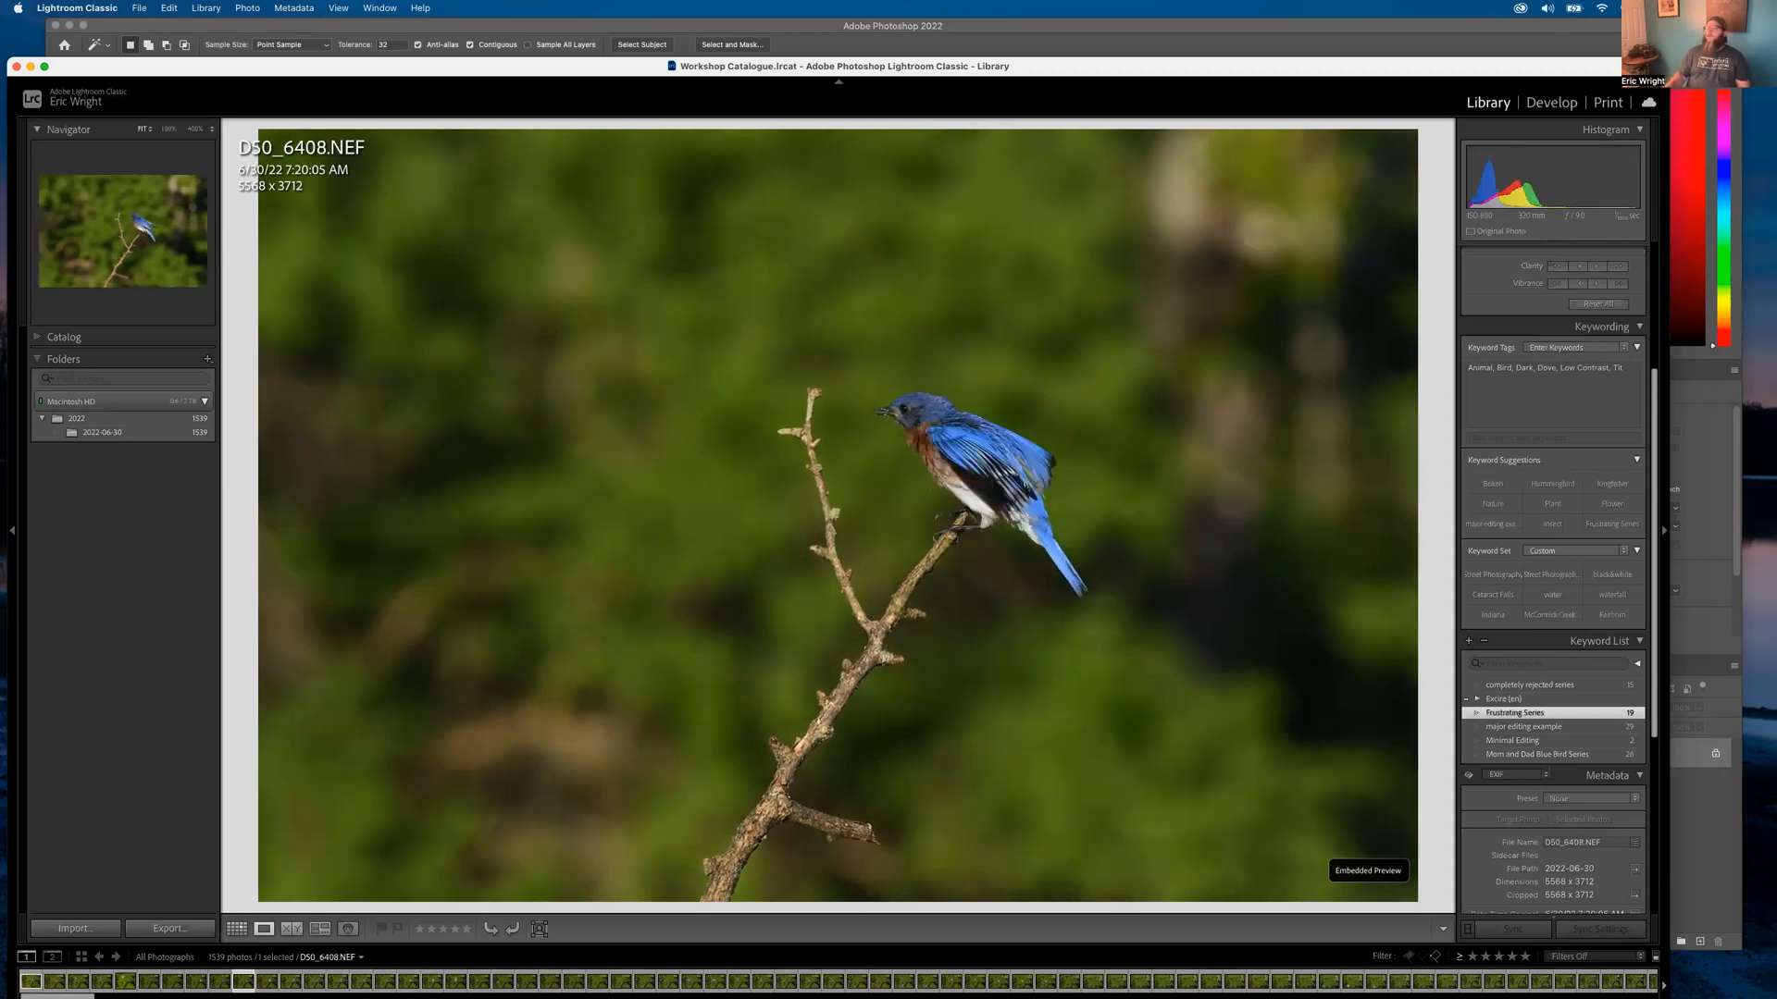
key("Left")
key("Left")
key("Left")
key("Left")
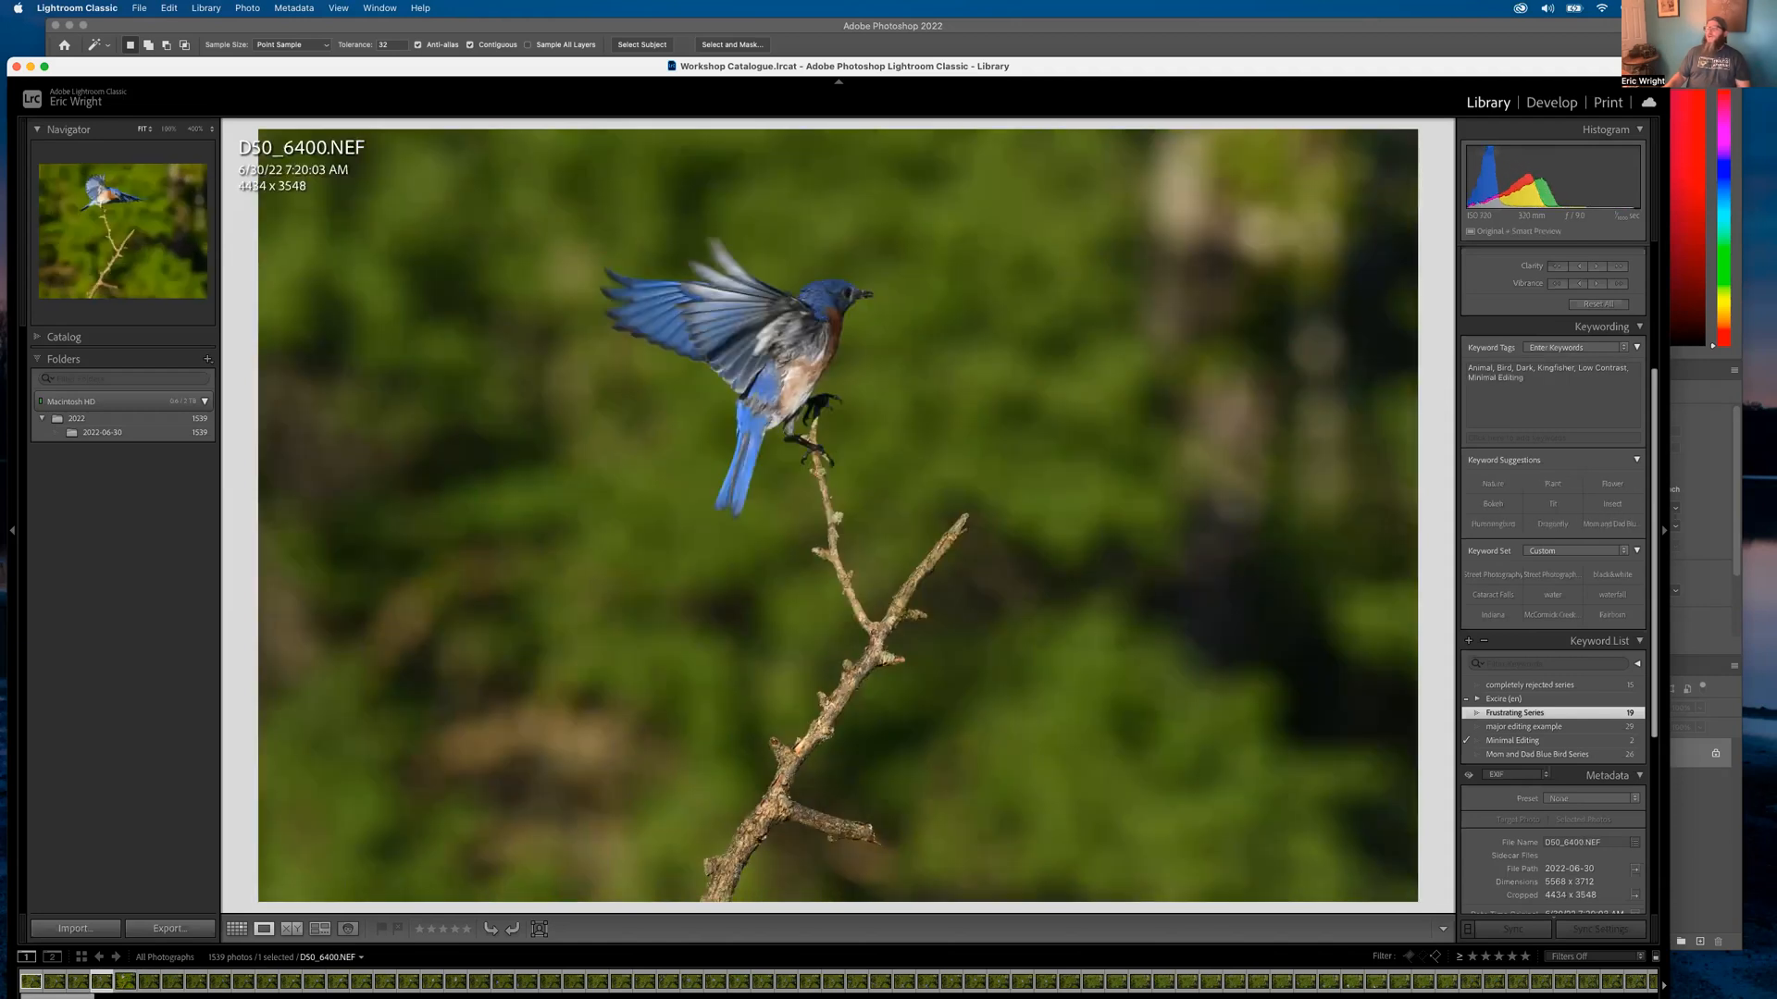
key("Right")
key("Right")
key("Right")
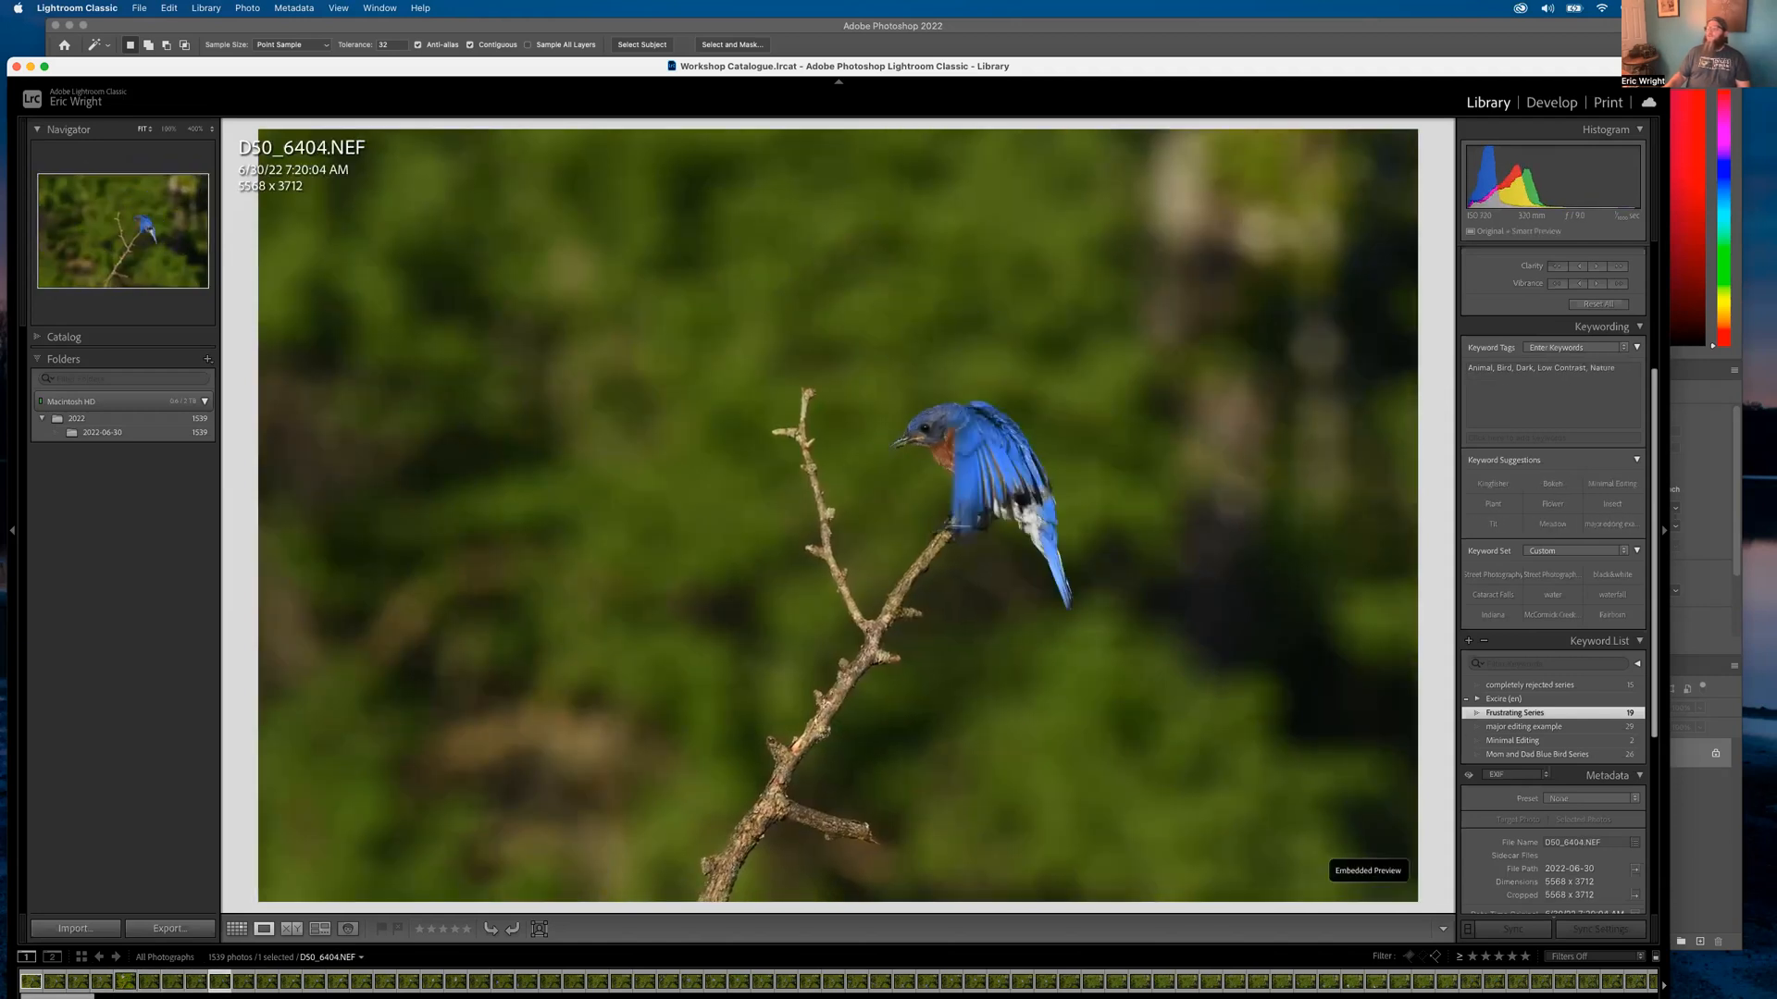
key("Right")
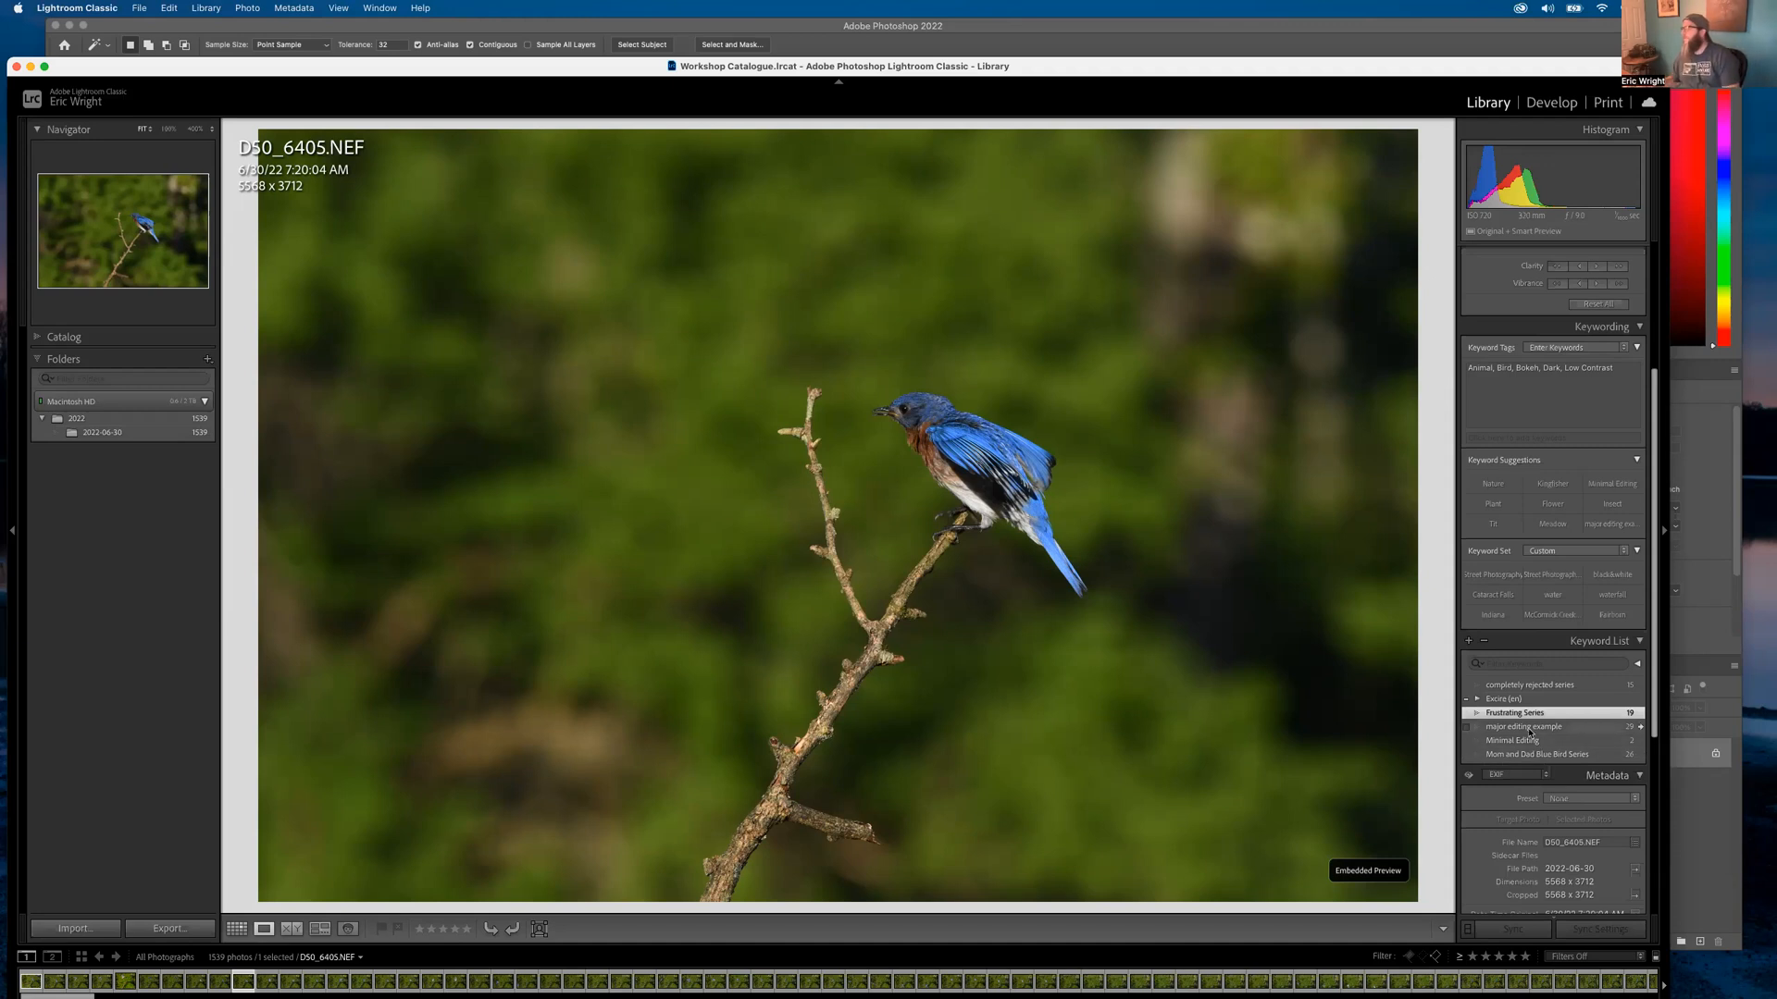
Filter to the Mom and Dad Blue Bird Series keyword, open the first frame, and flip between neighbours
left_click(1642, 756)
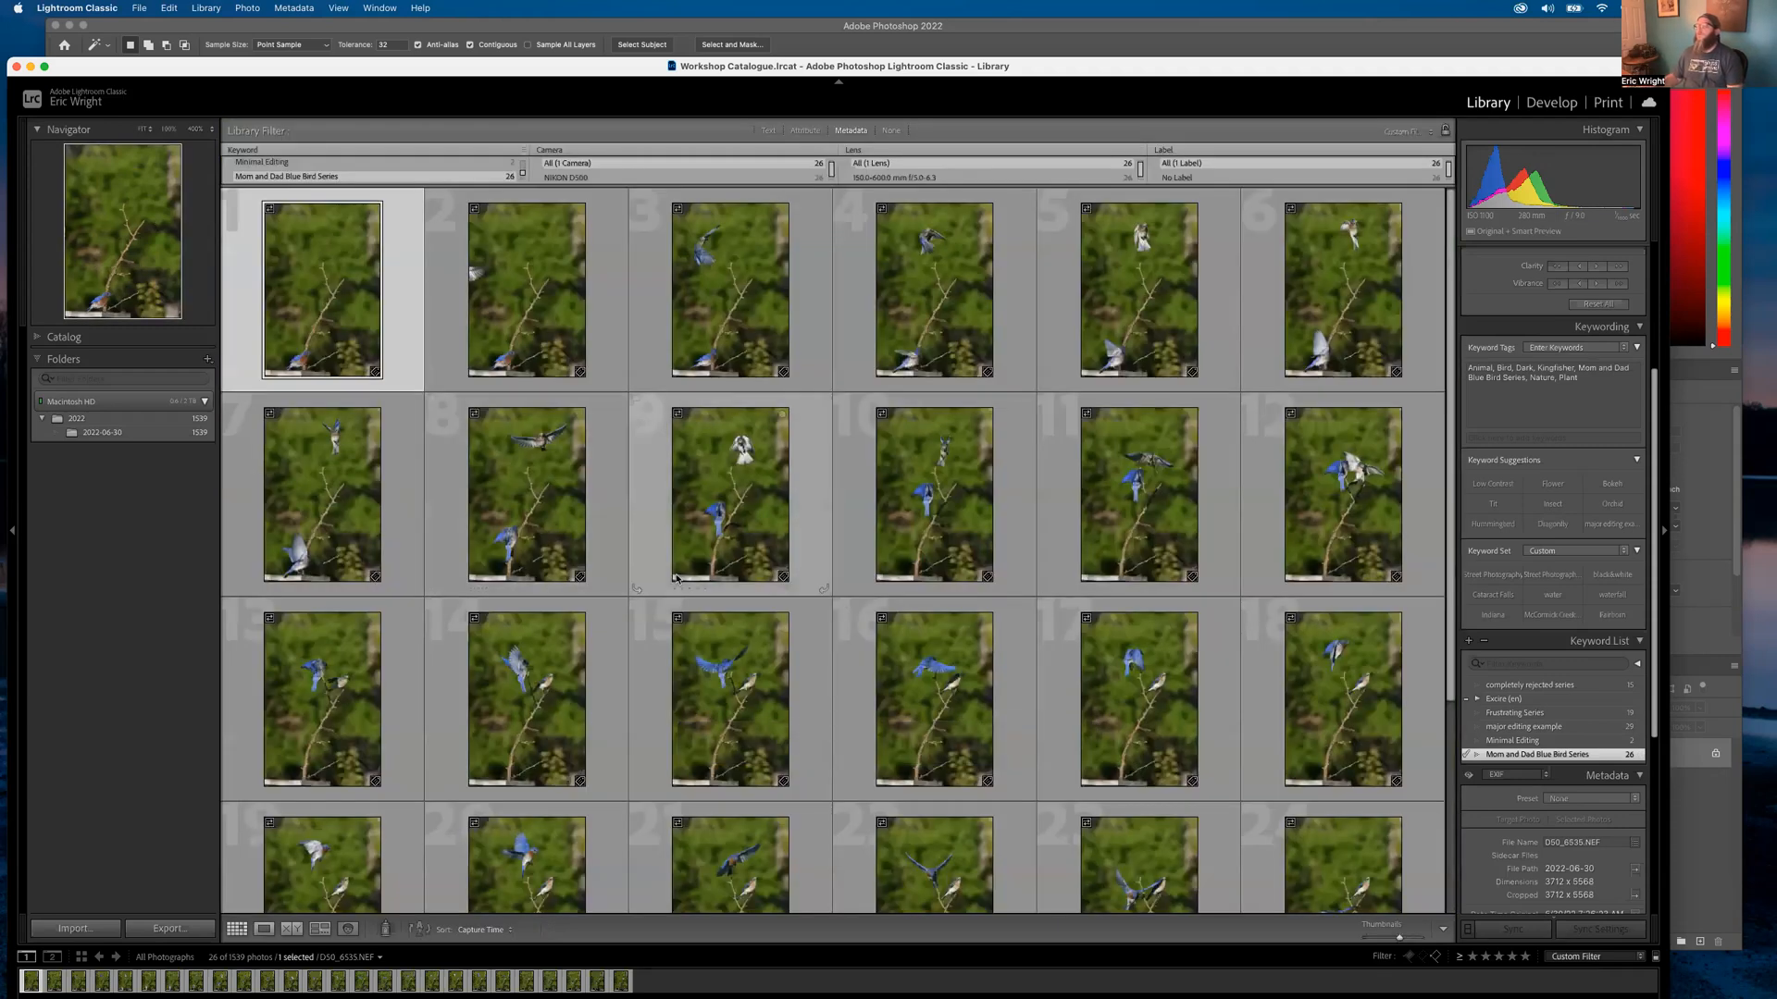
double_click(286, 298)
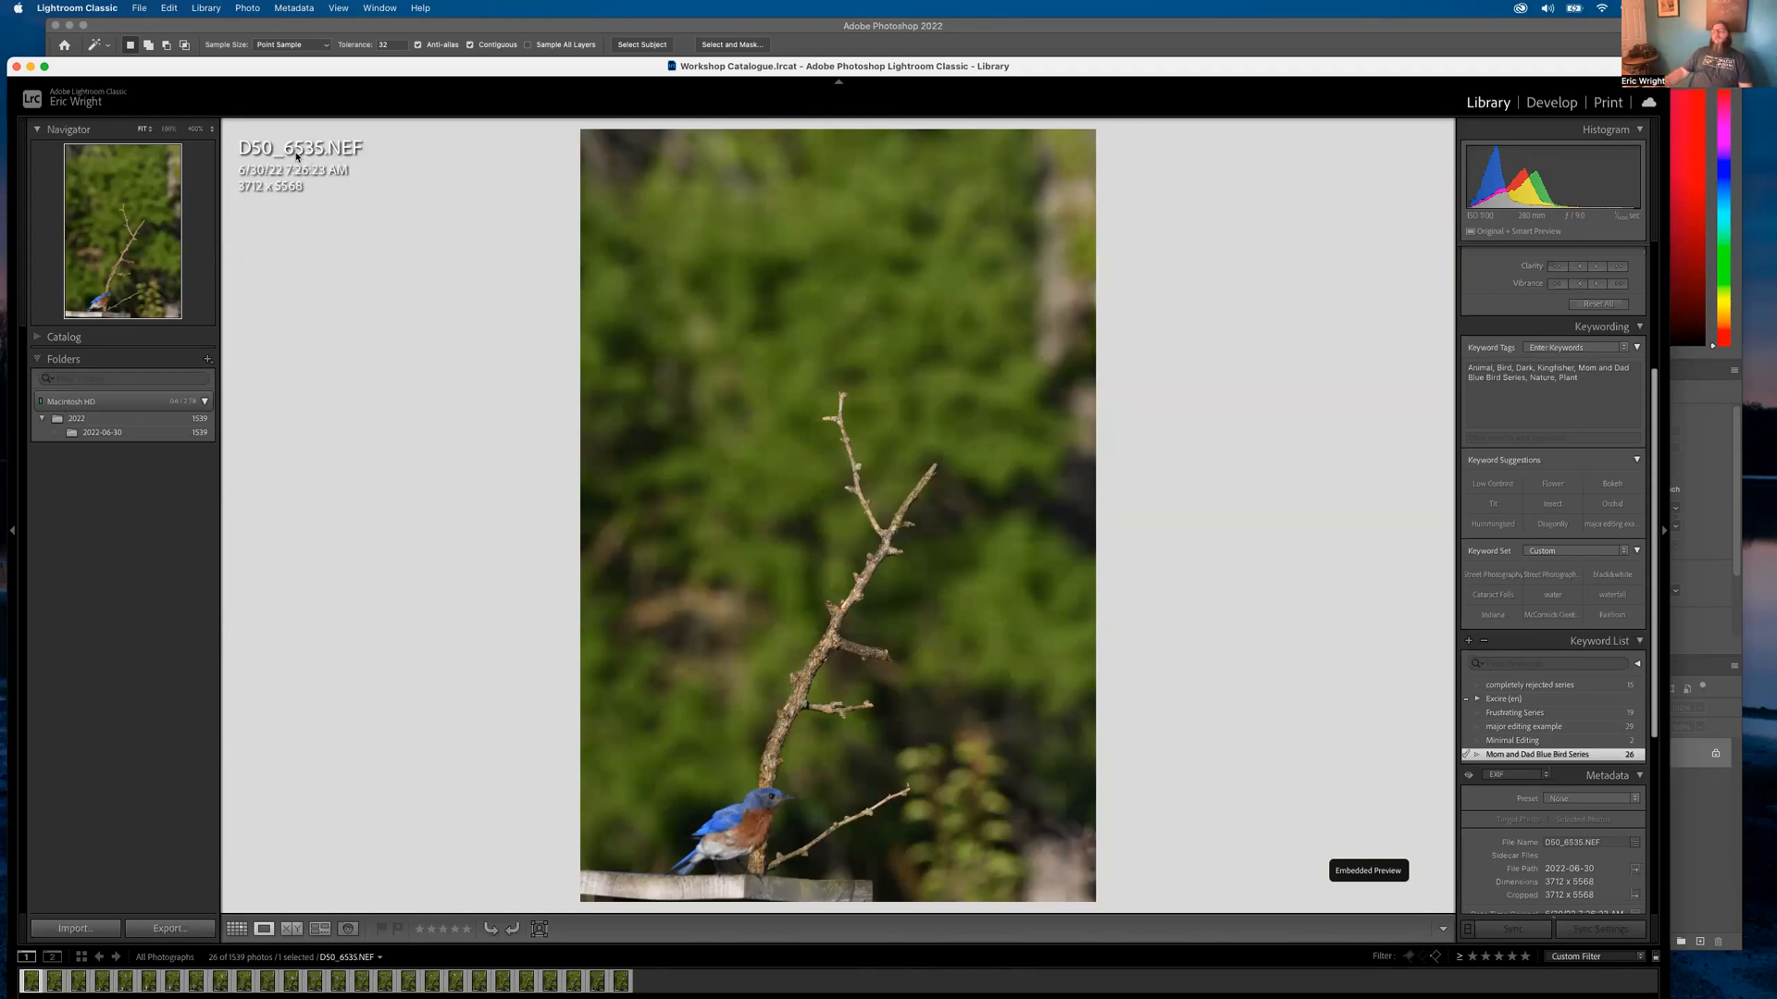
key("Right")
key("Right")
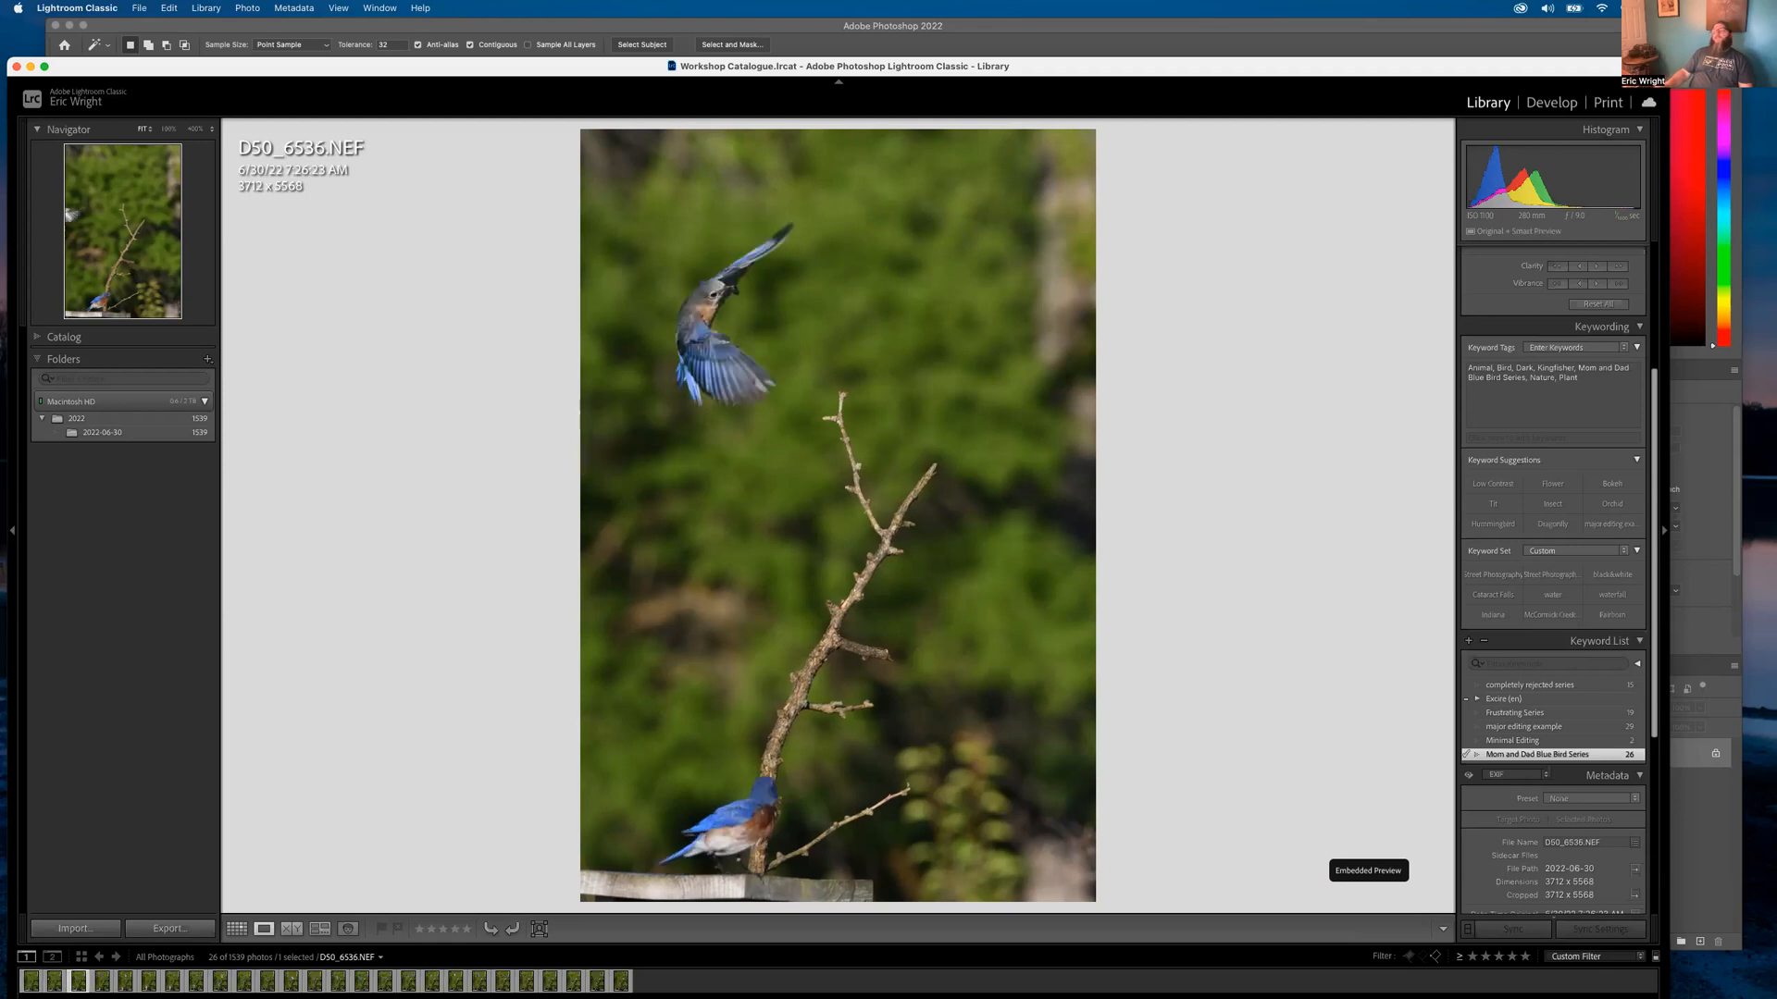
key("Right")
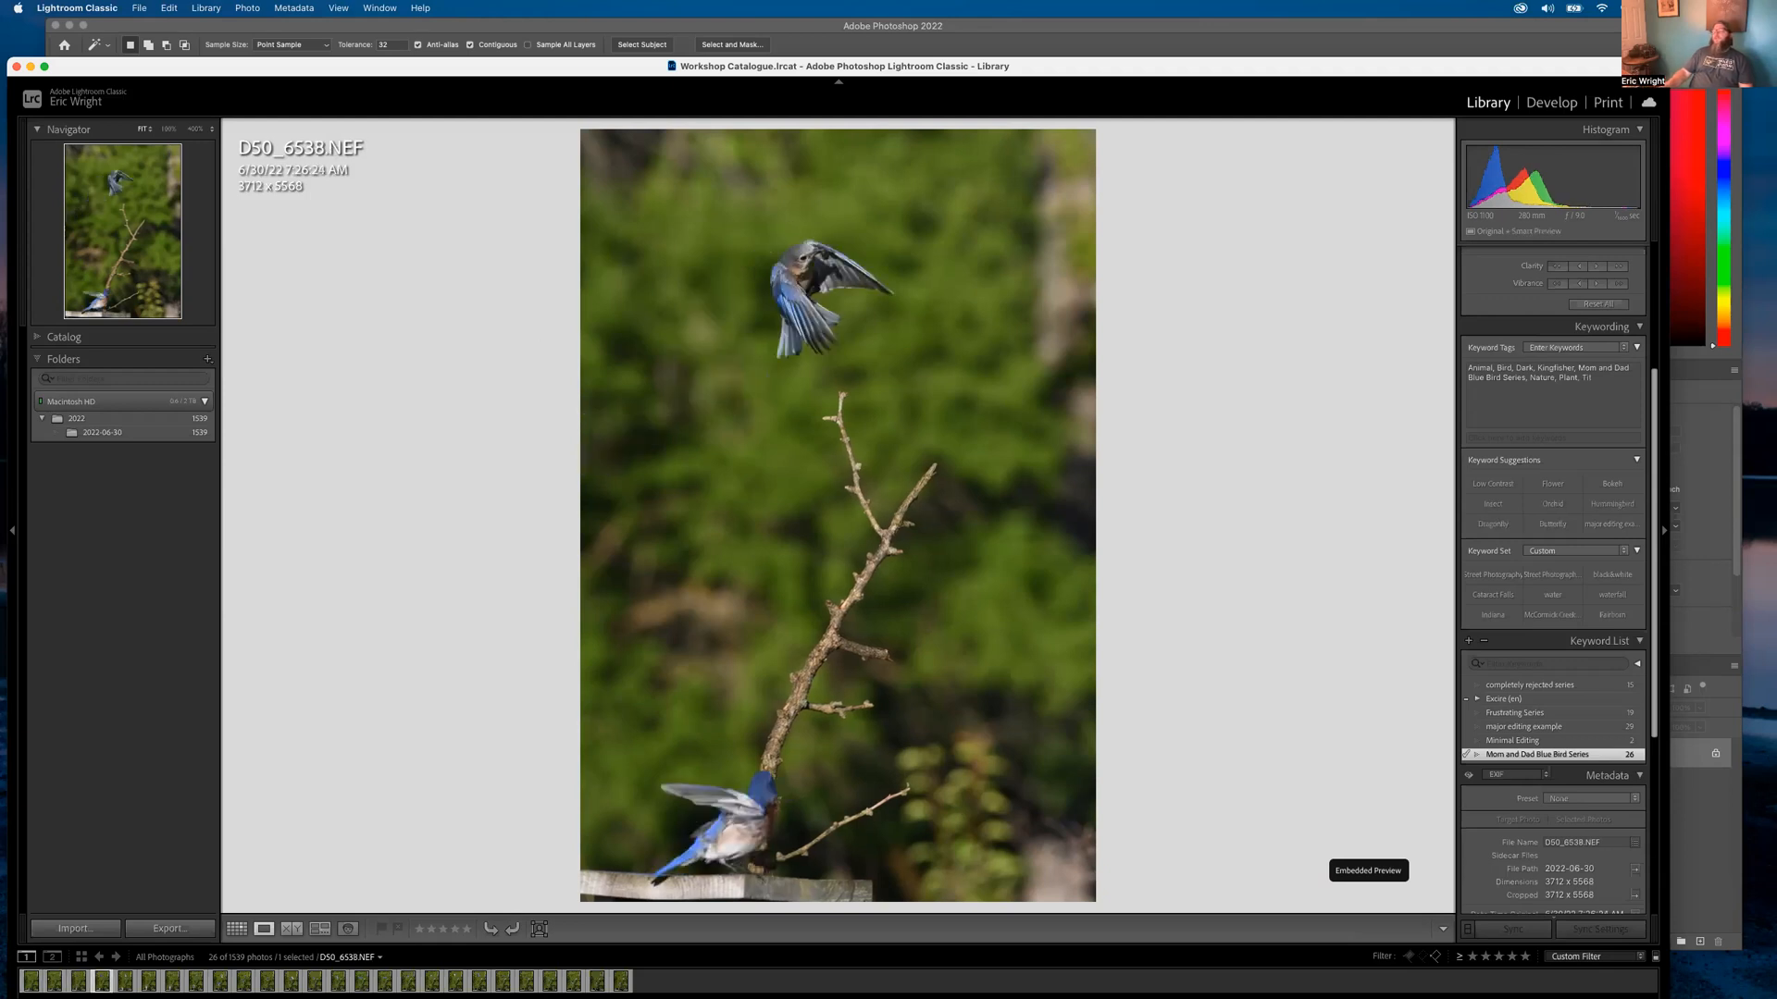
key("Left")
key("Left")
key("Left")
key("Left")
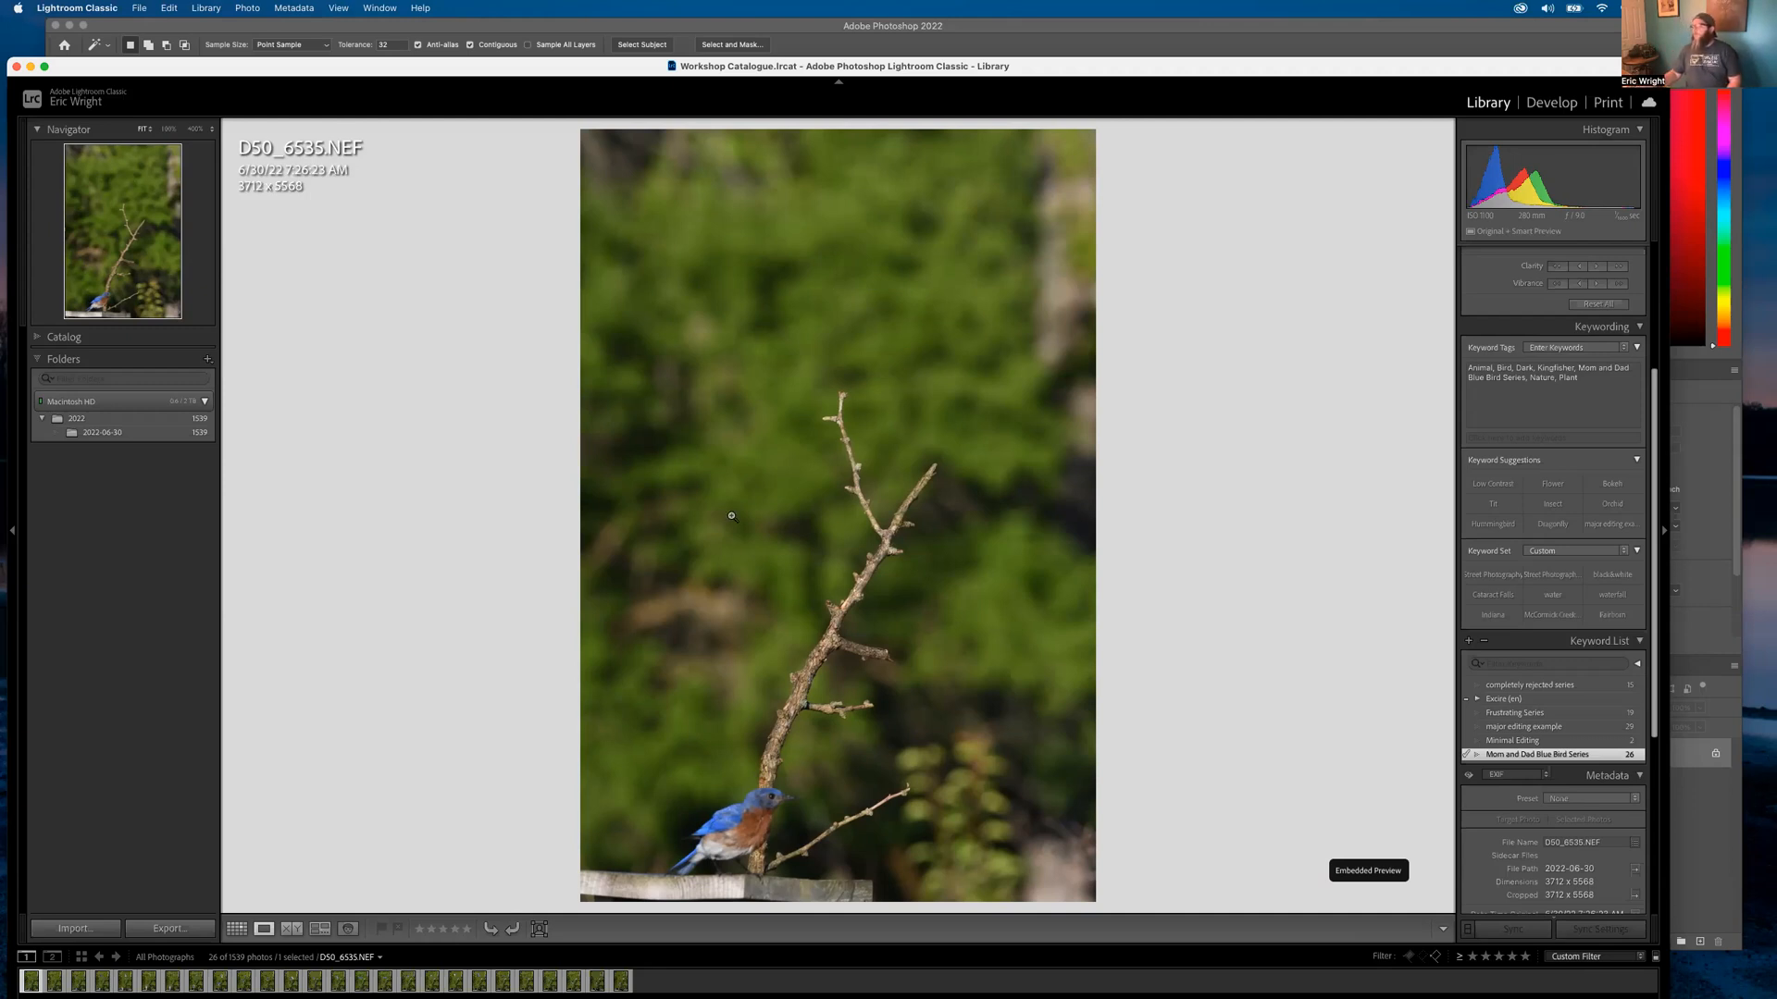
Return to the series grid, scroll to the top, and open D50_6535.NEF full size
key("g")
scroll(784, 445, "down", 5)
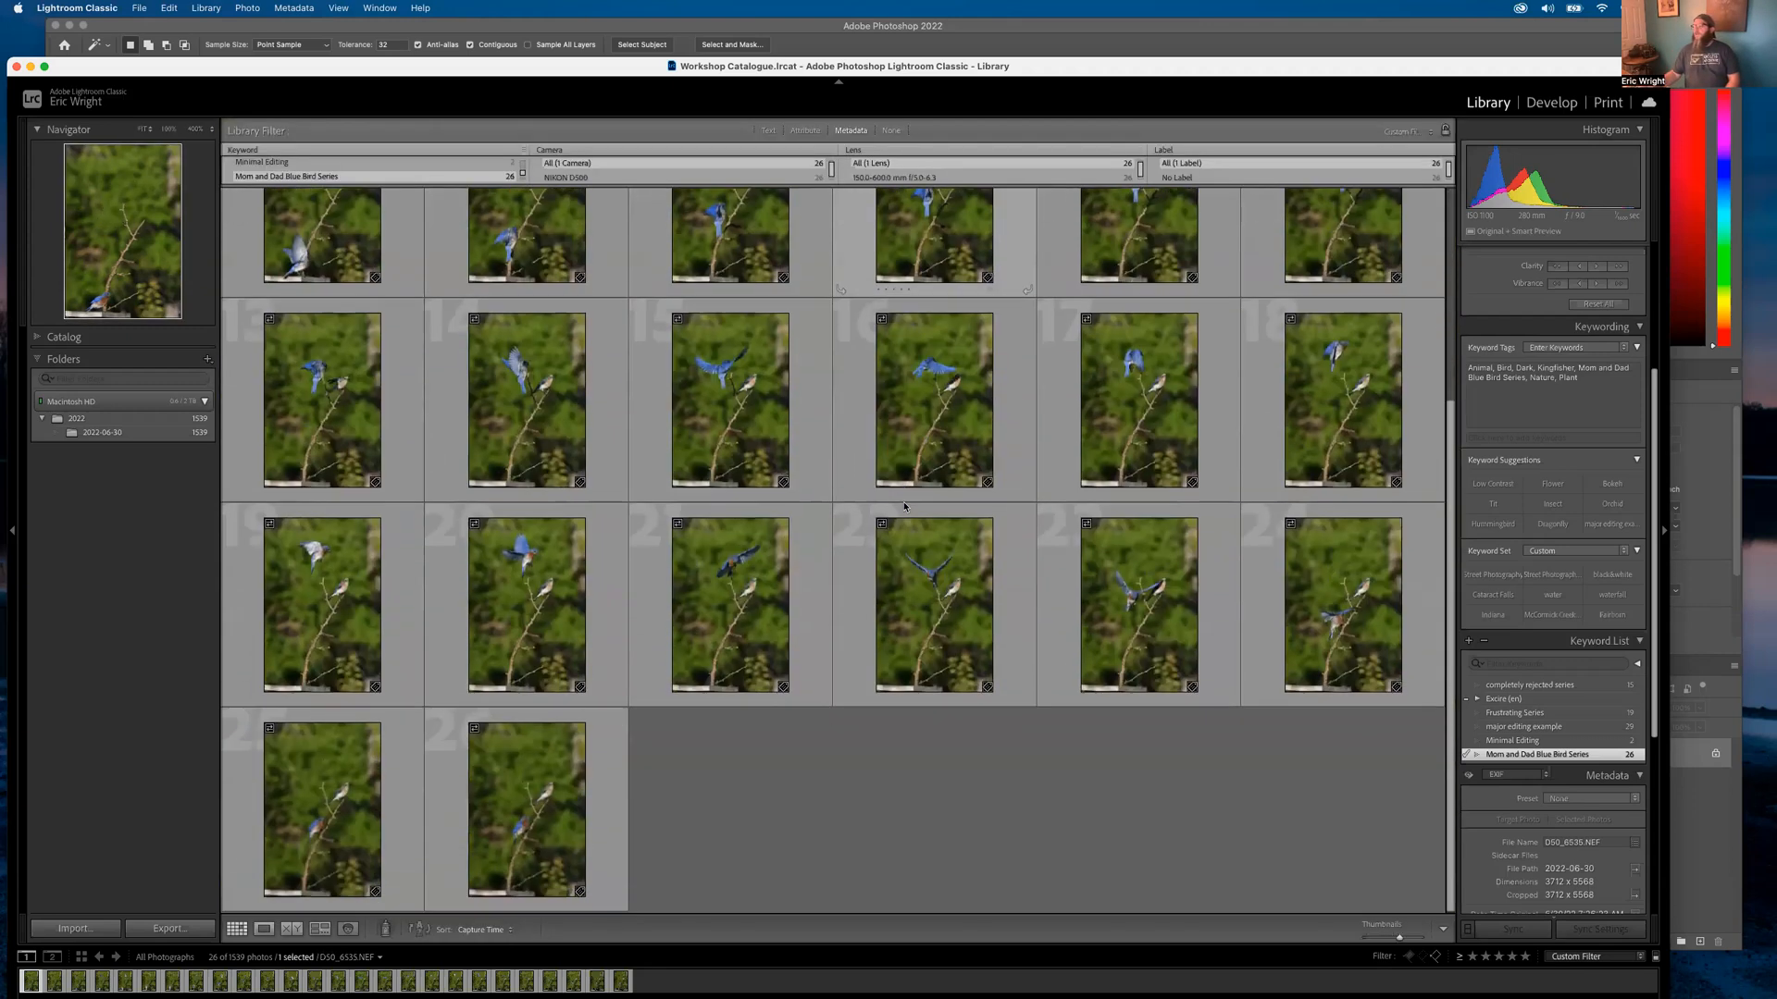
scroll(668, 782, "up", 5)
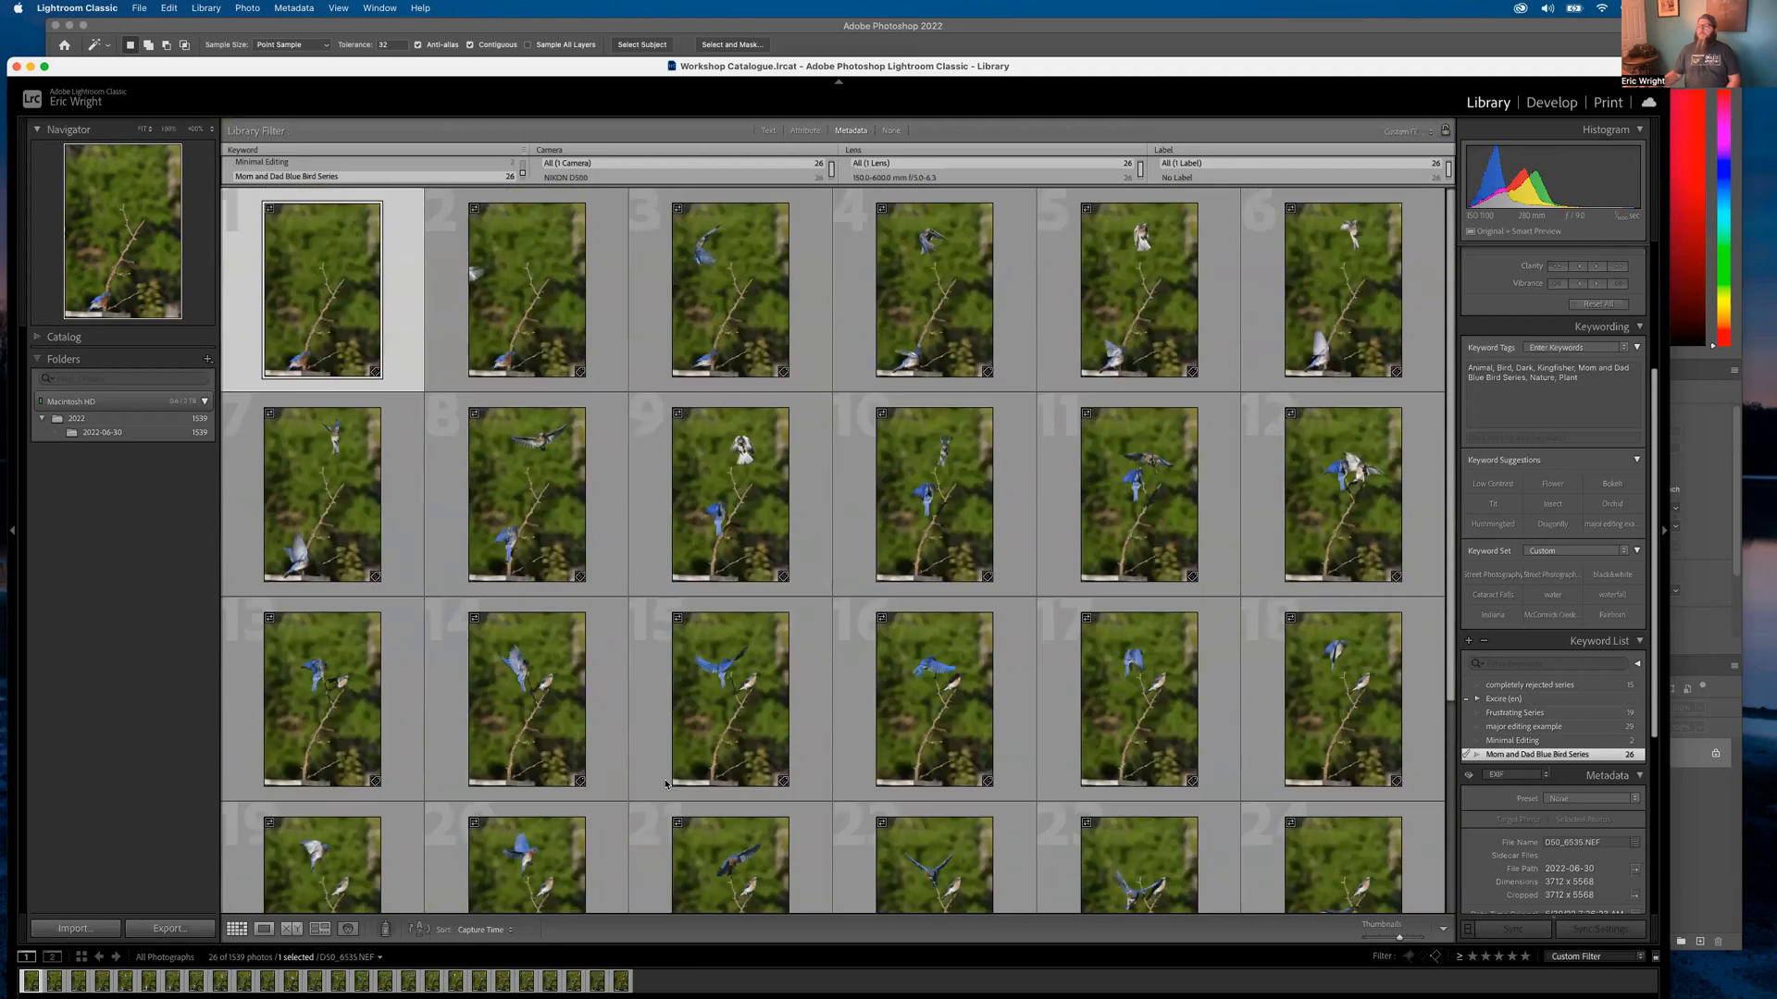
double_click(306, 306)
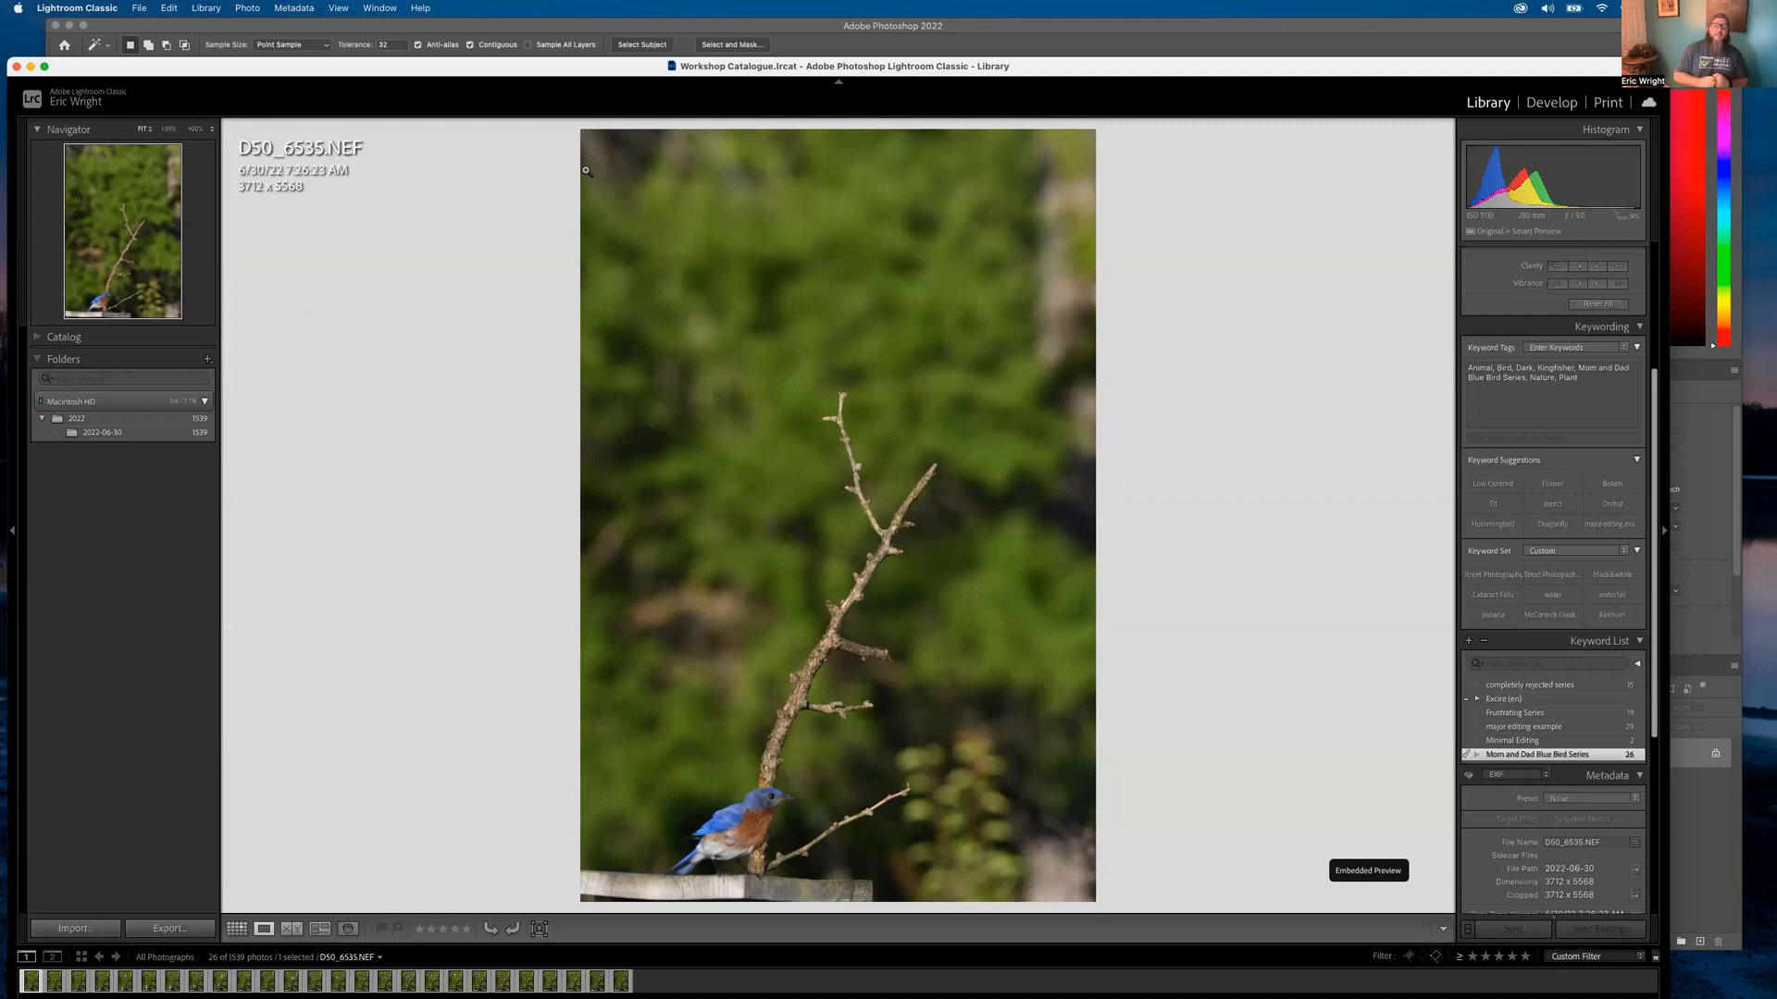
left_click(428, 355)
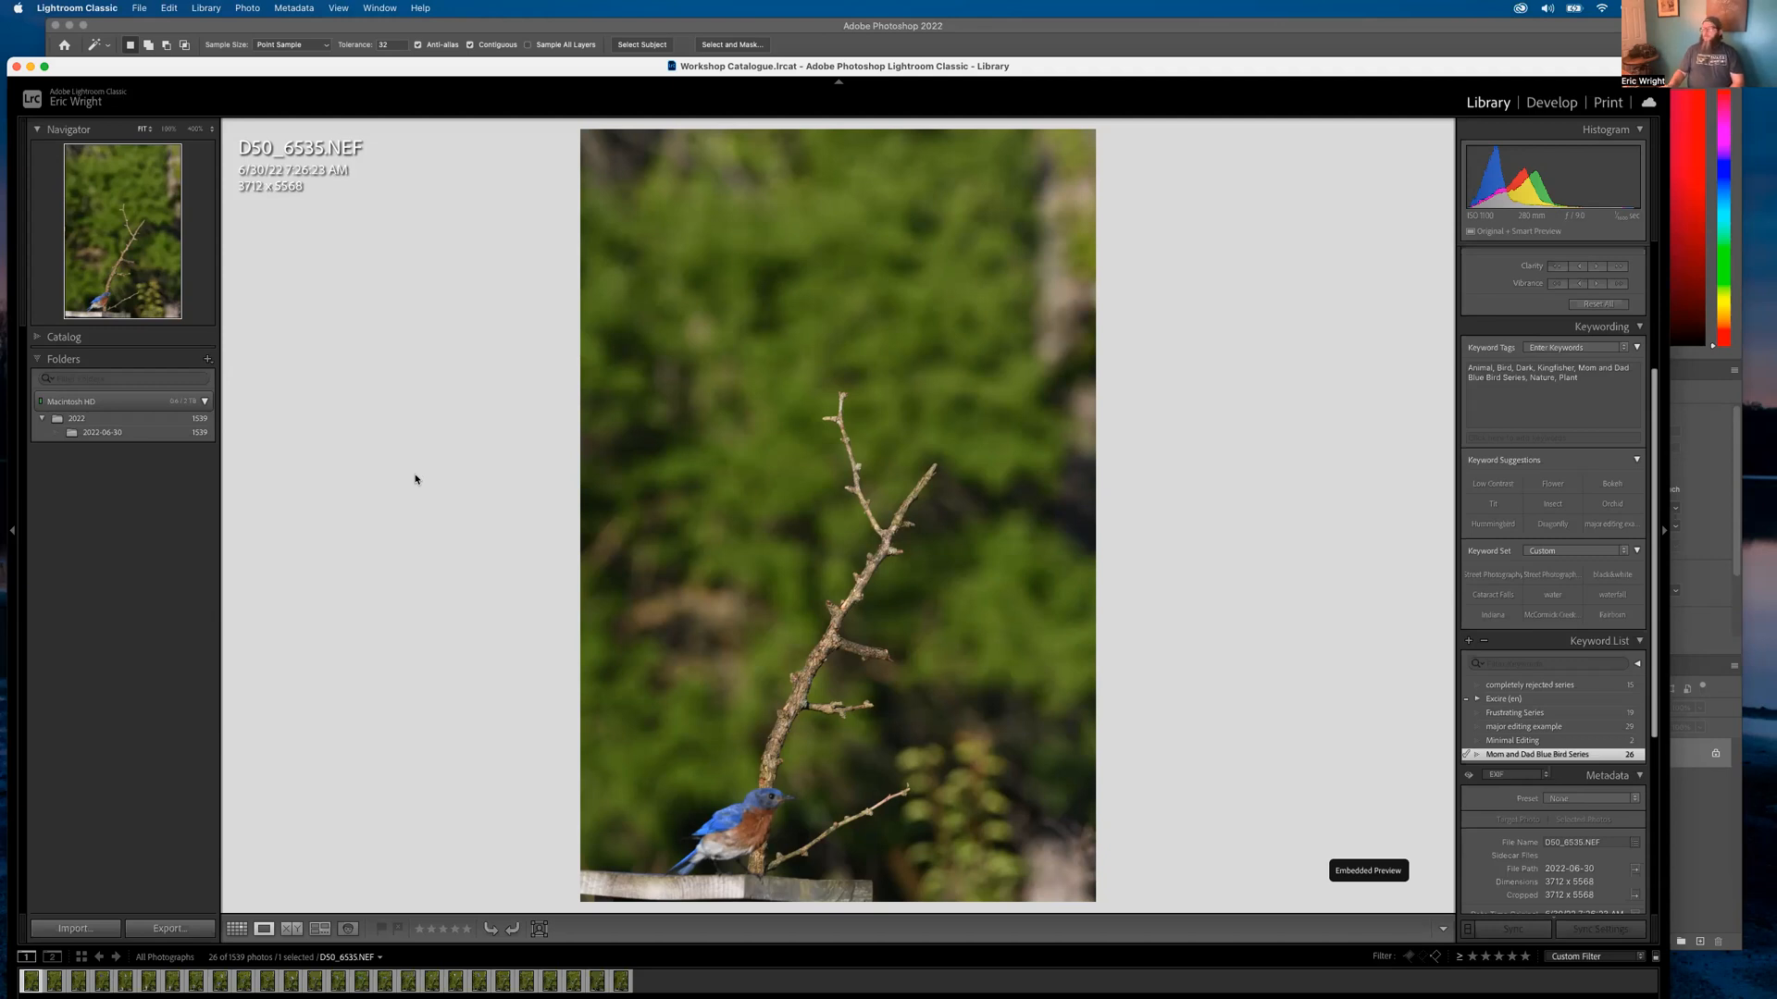
key("Right")
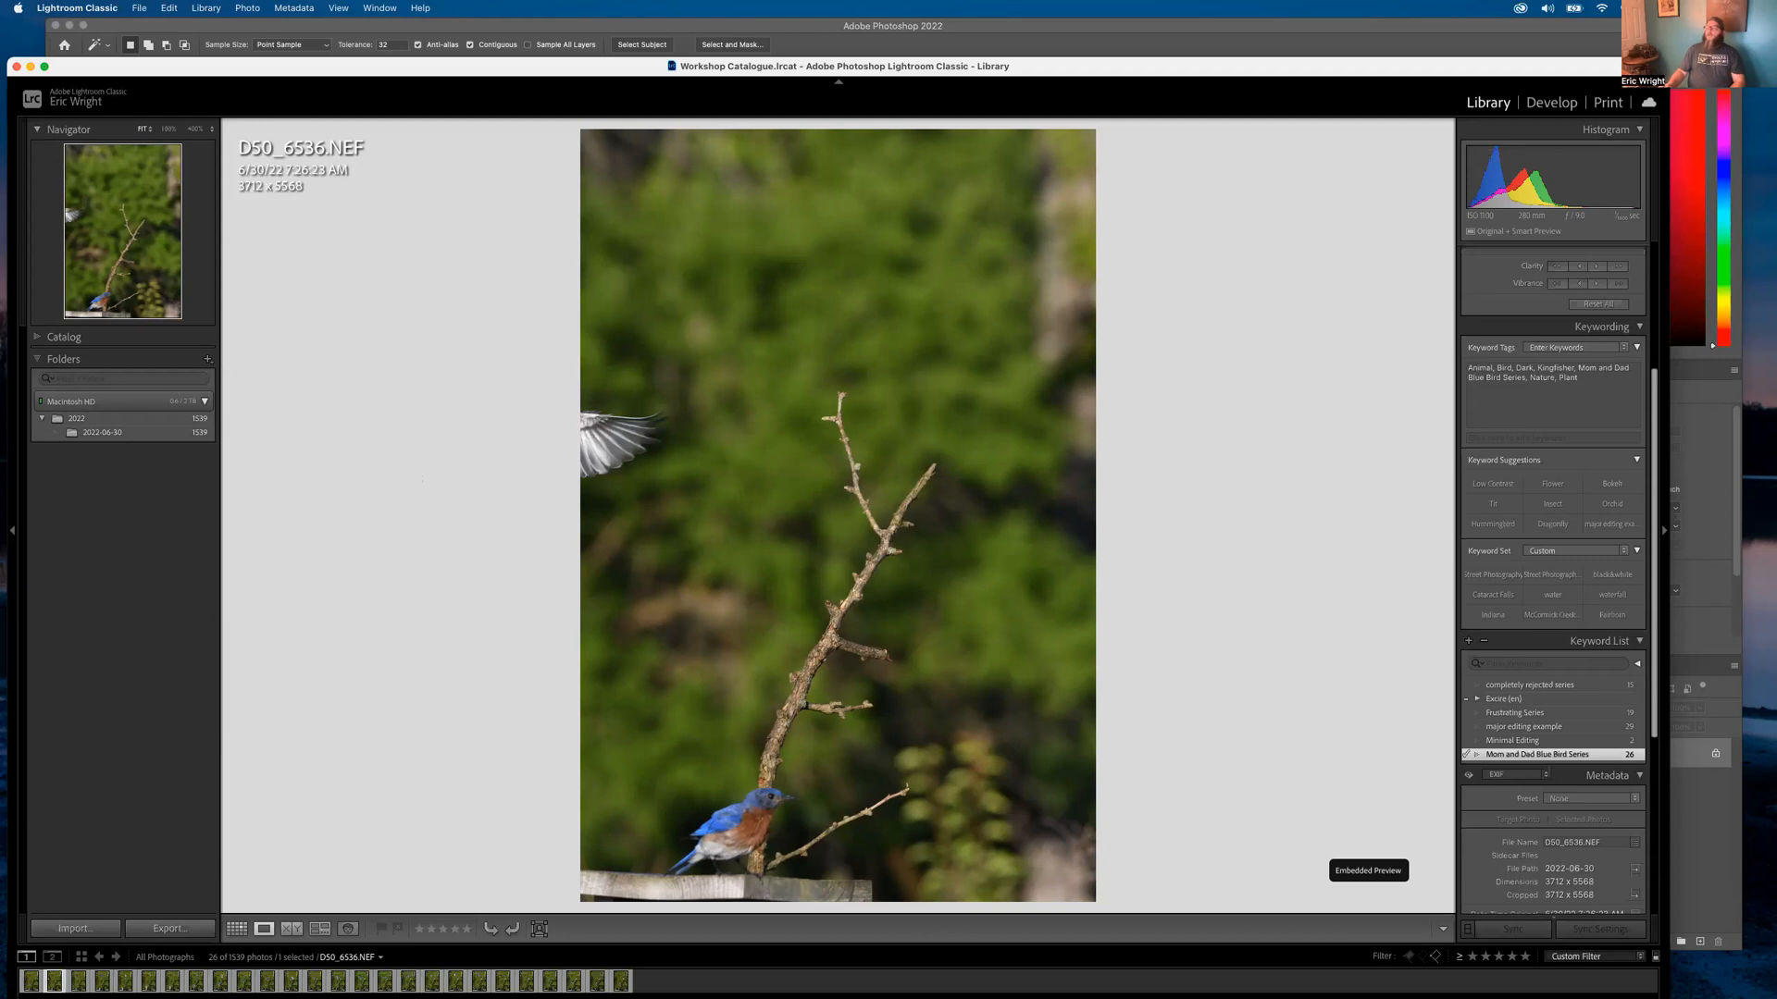
key("Right")
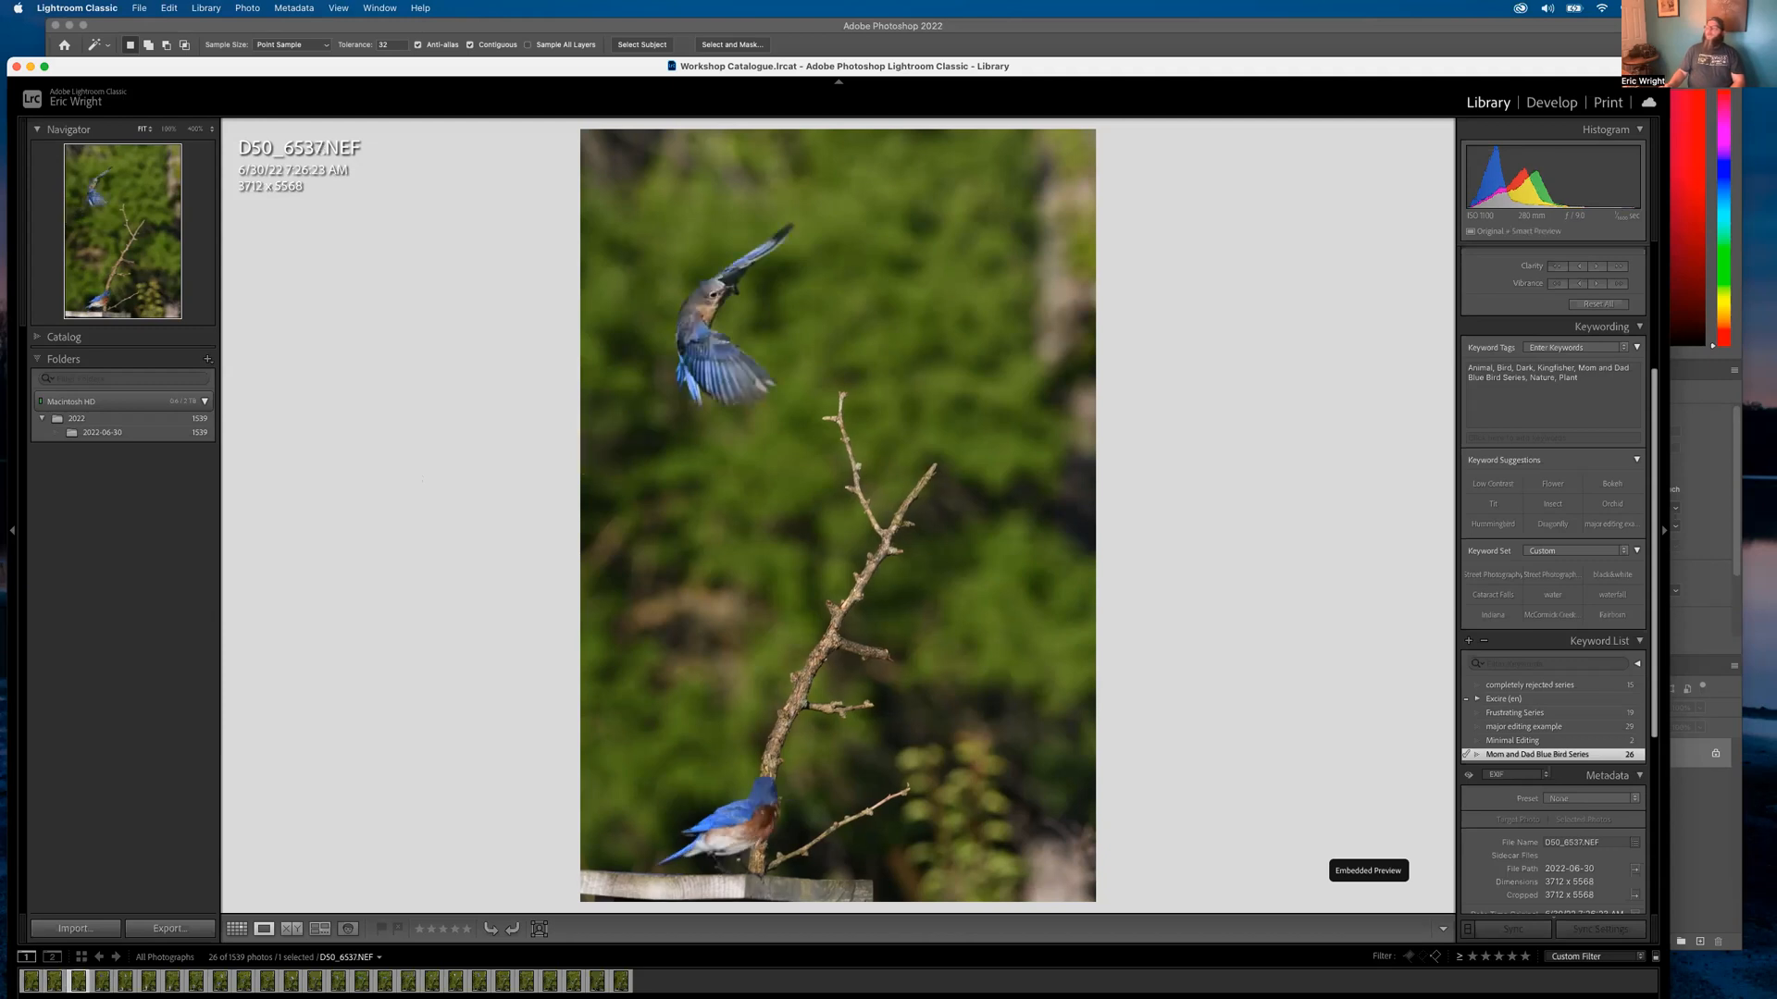
key("Right")
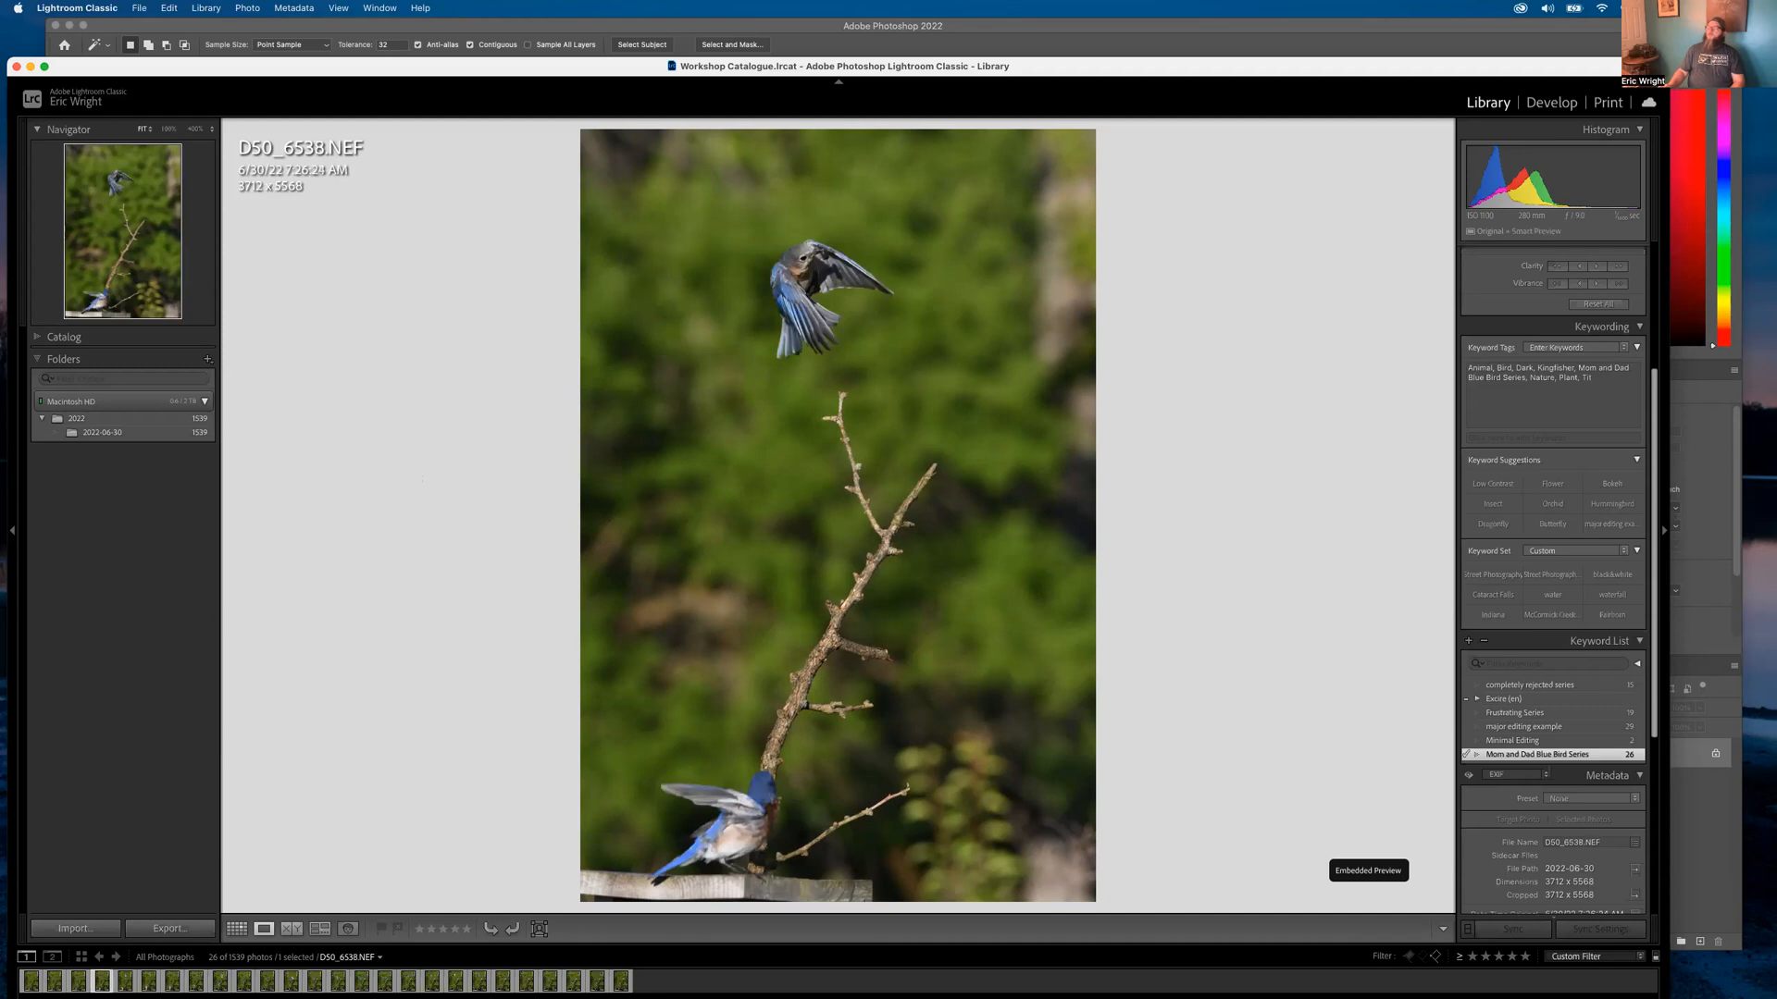
key("Right")
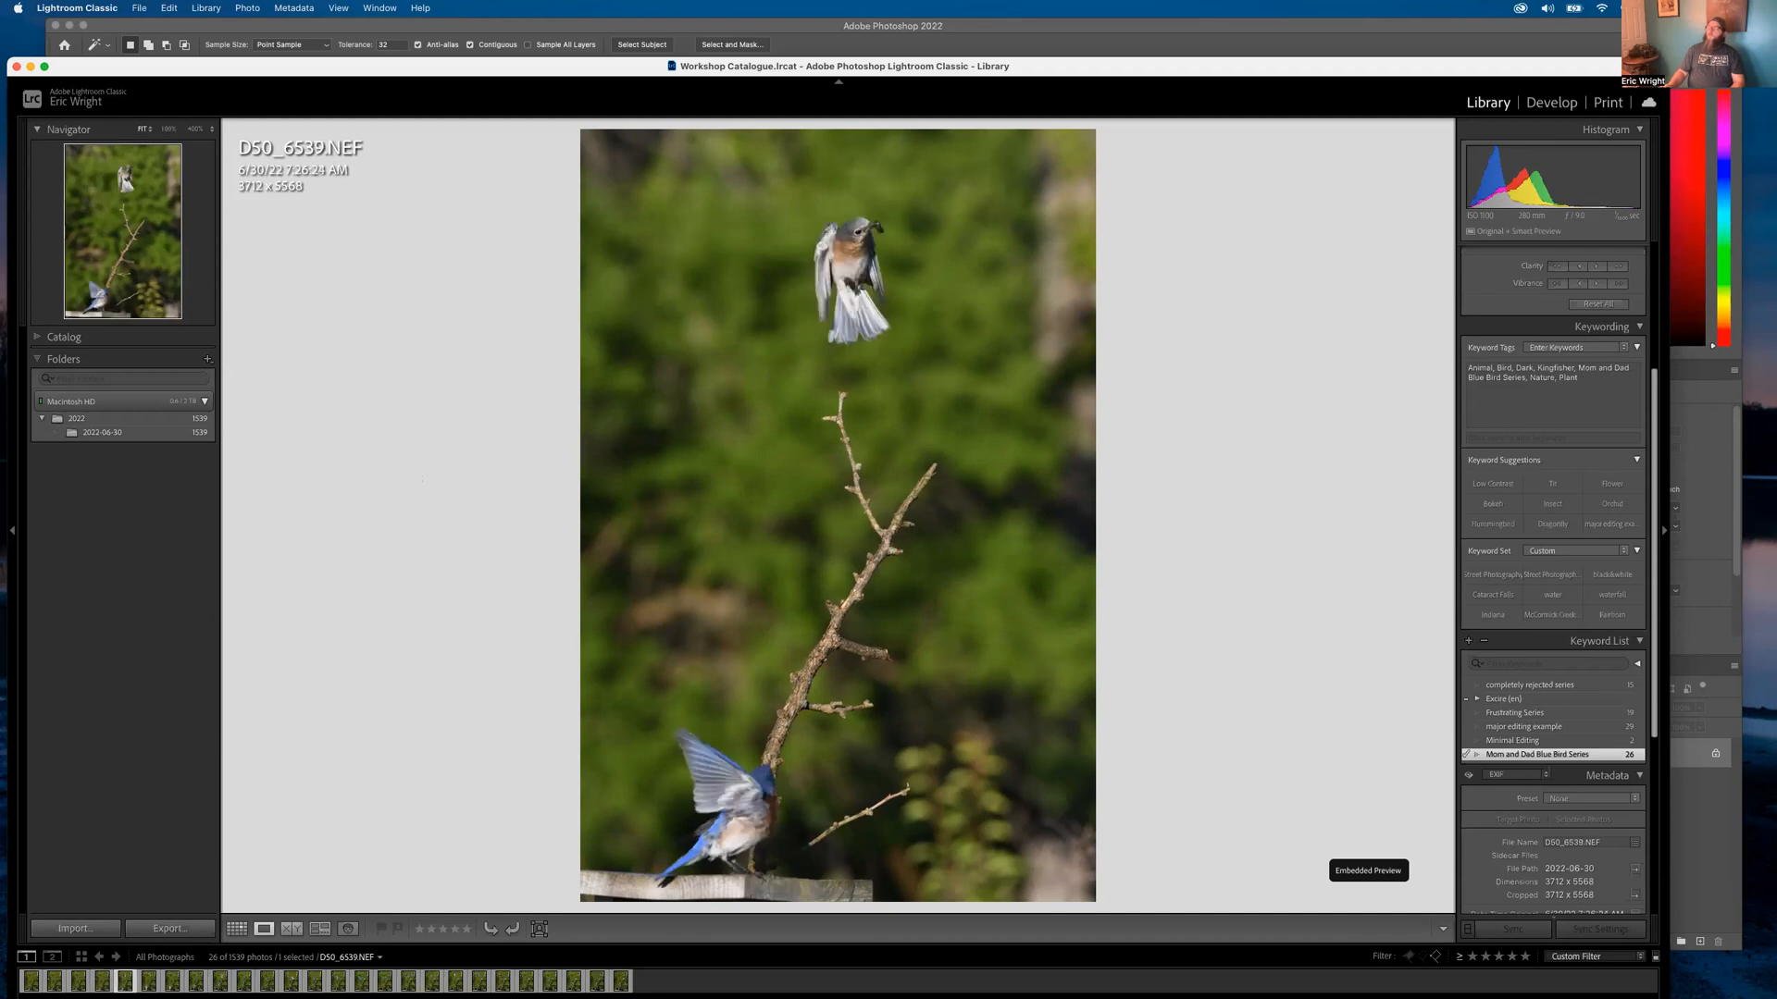
key("Right")
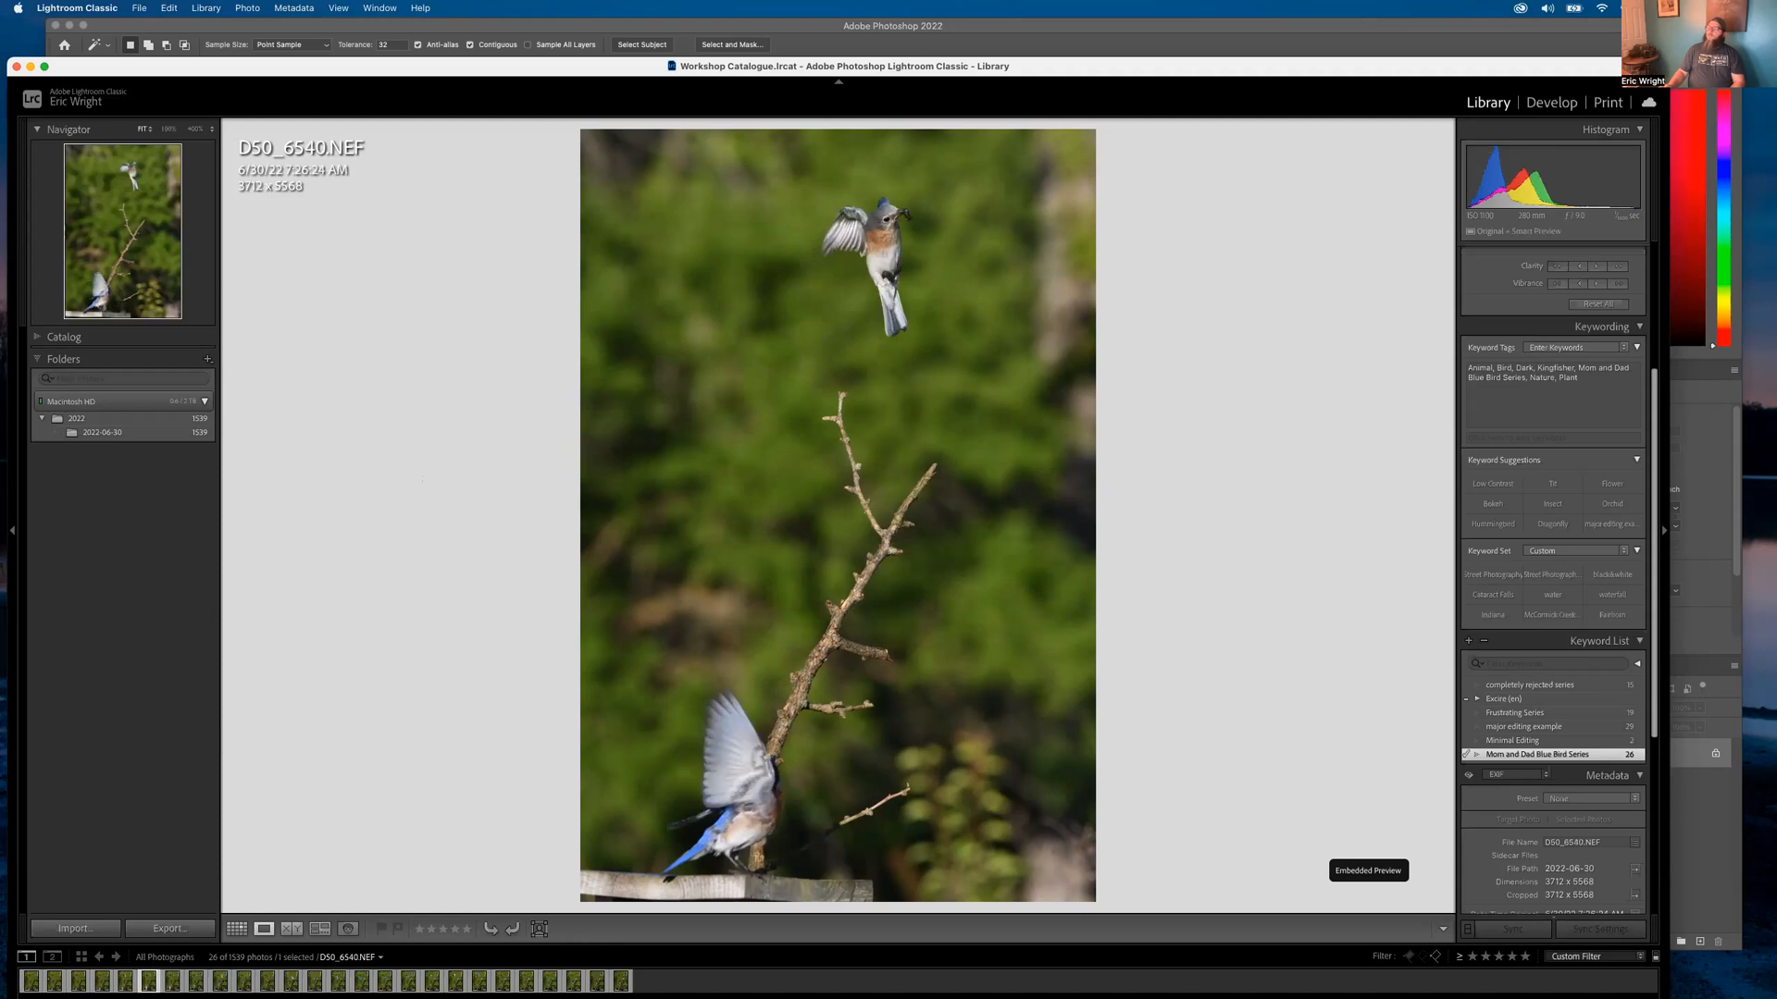
key("Right")
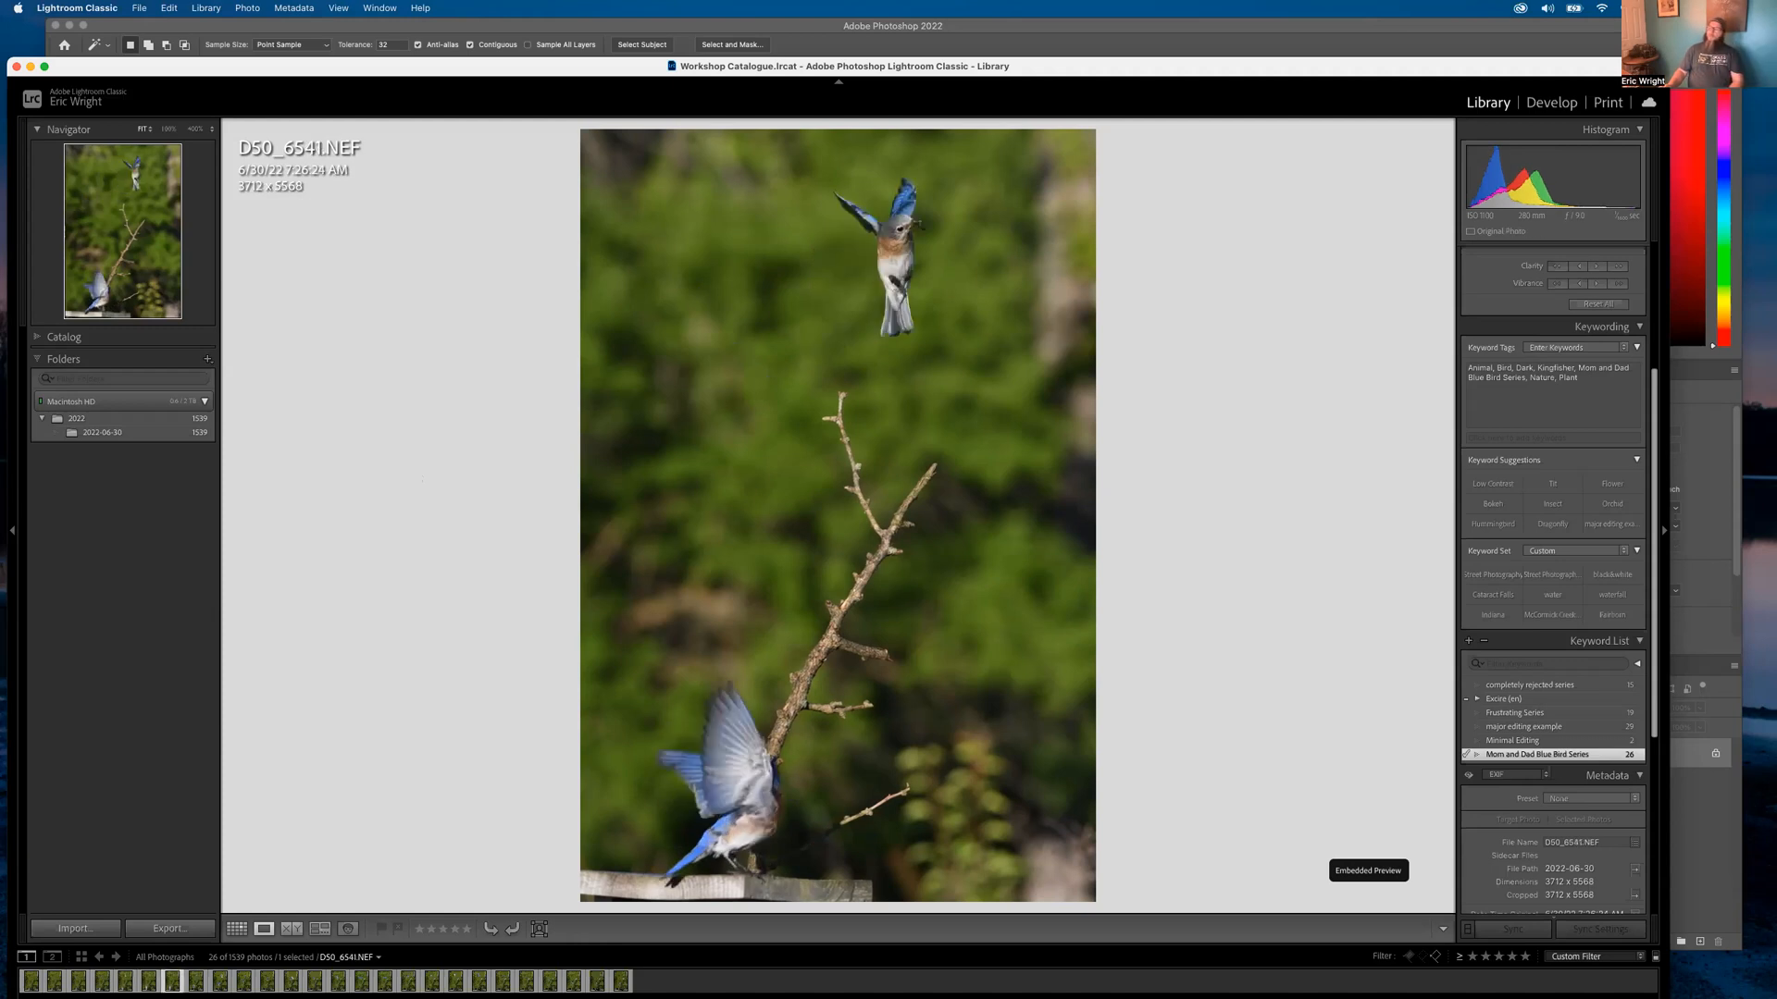
key("Right")
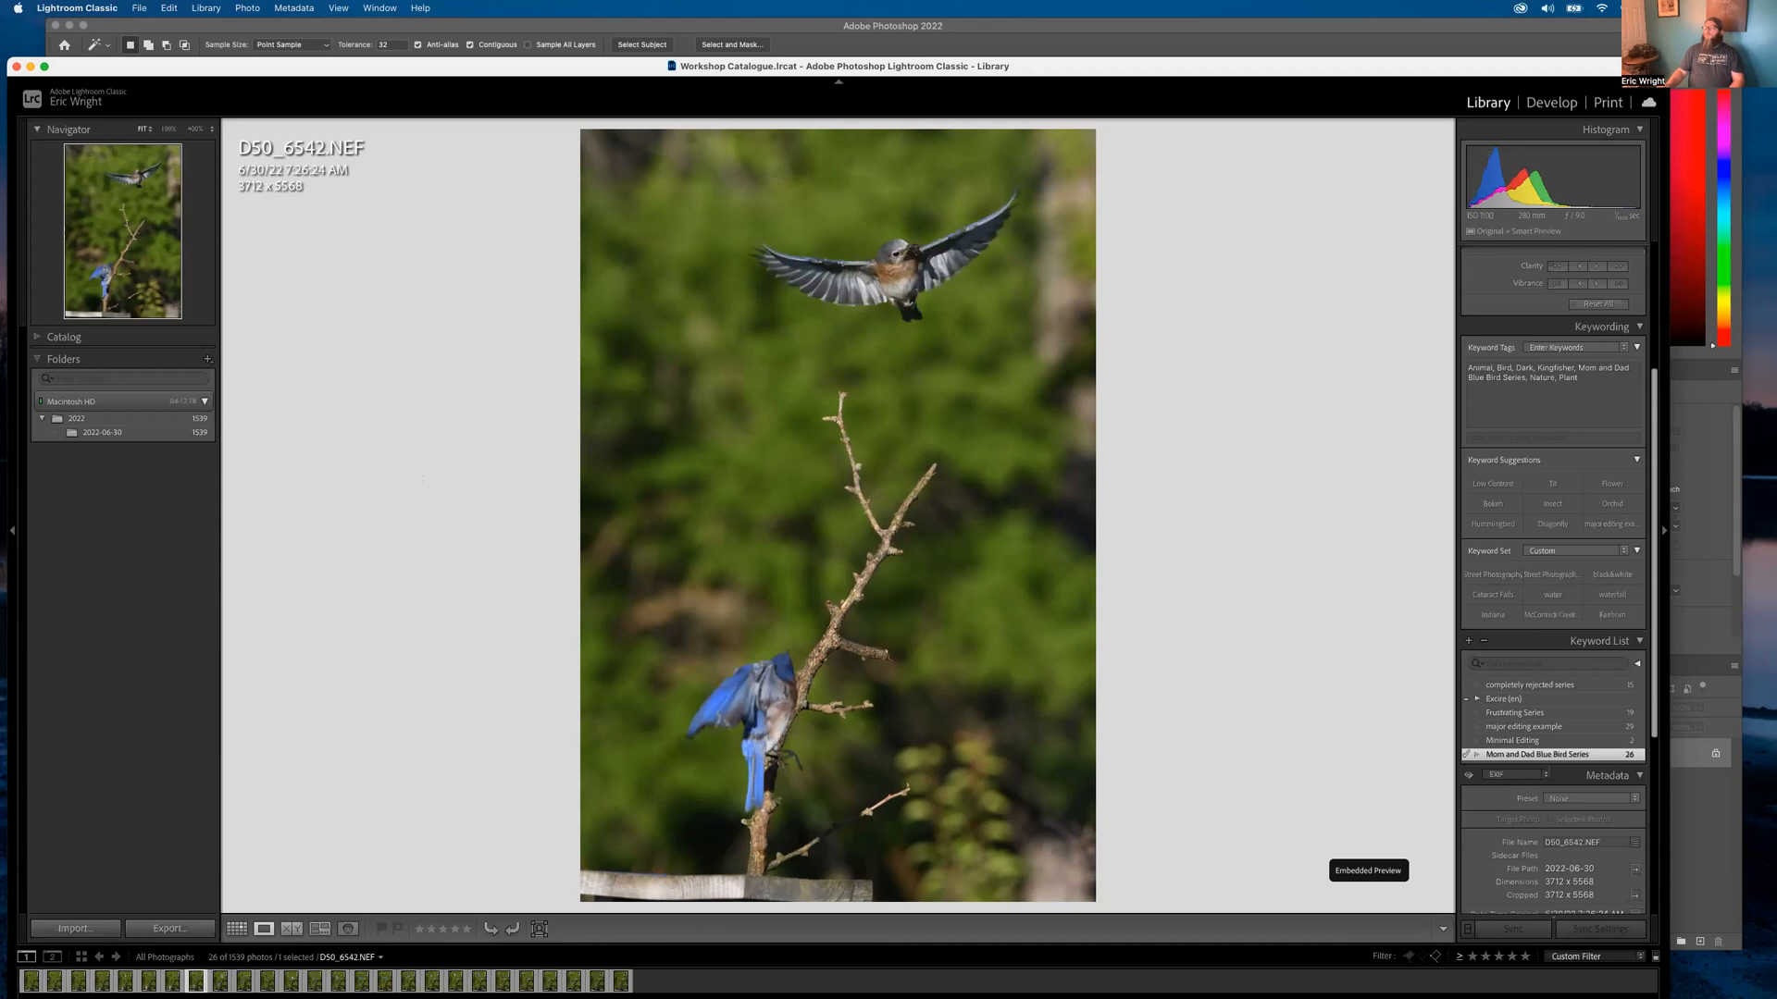
key("Right")
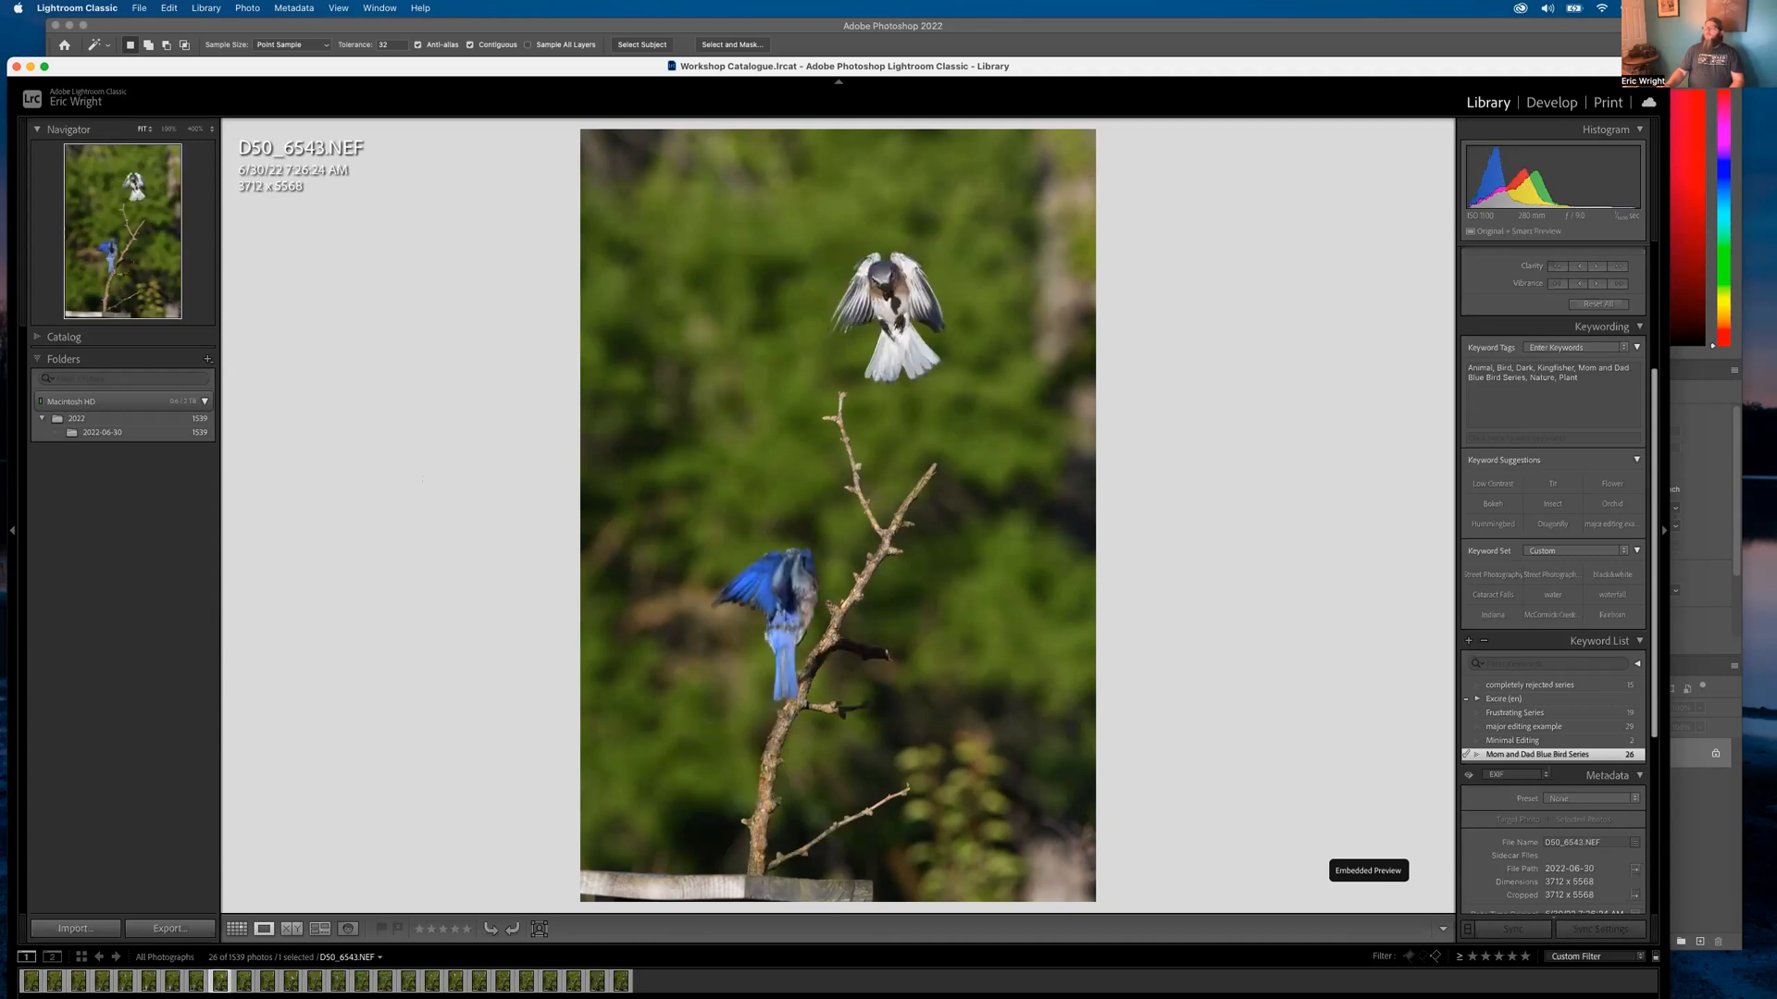
key("Right")
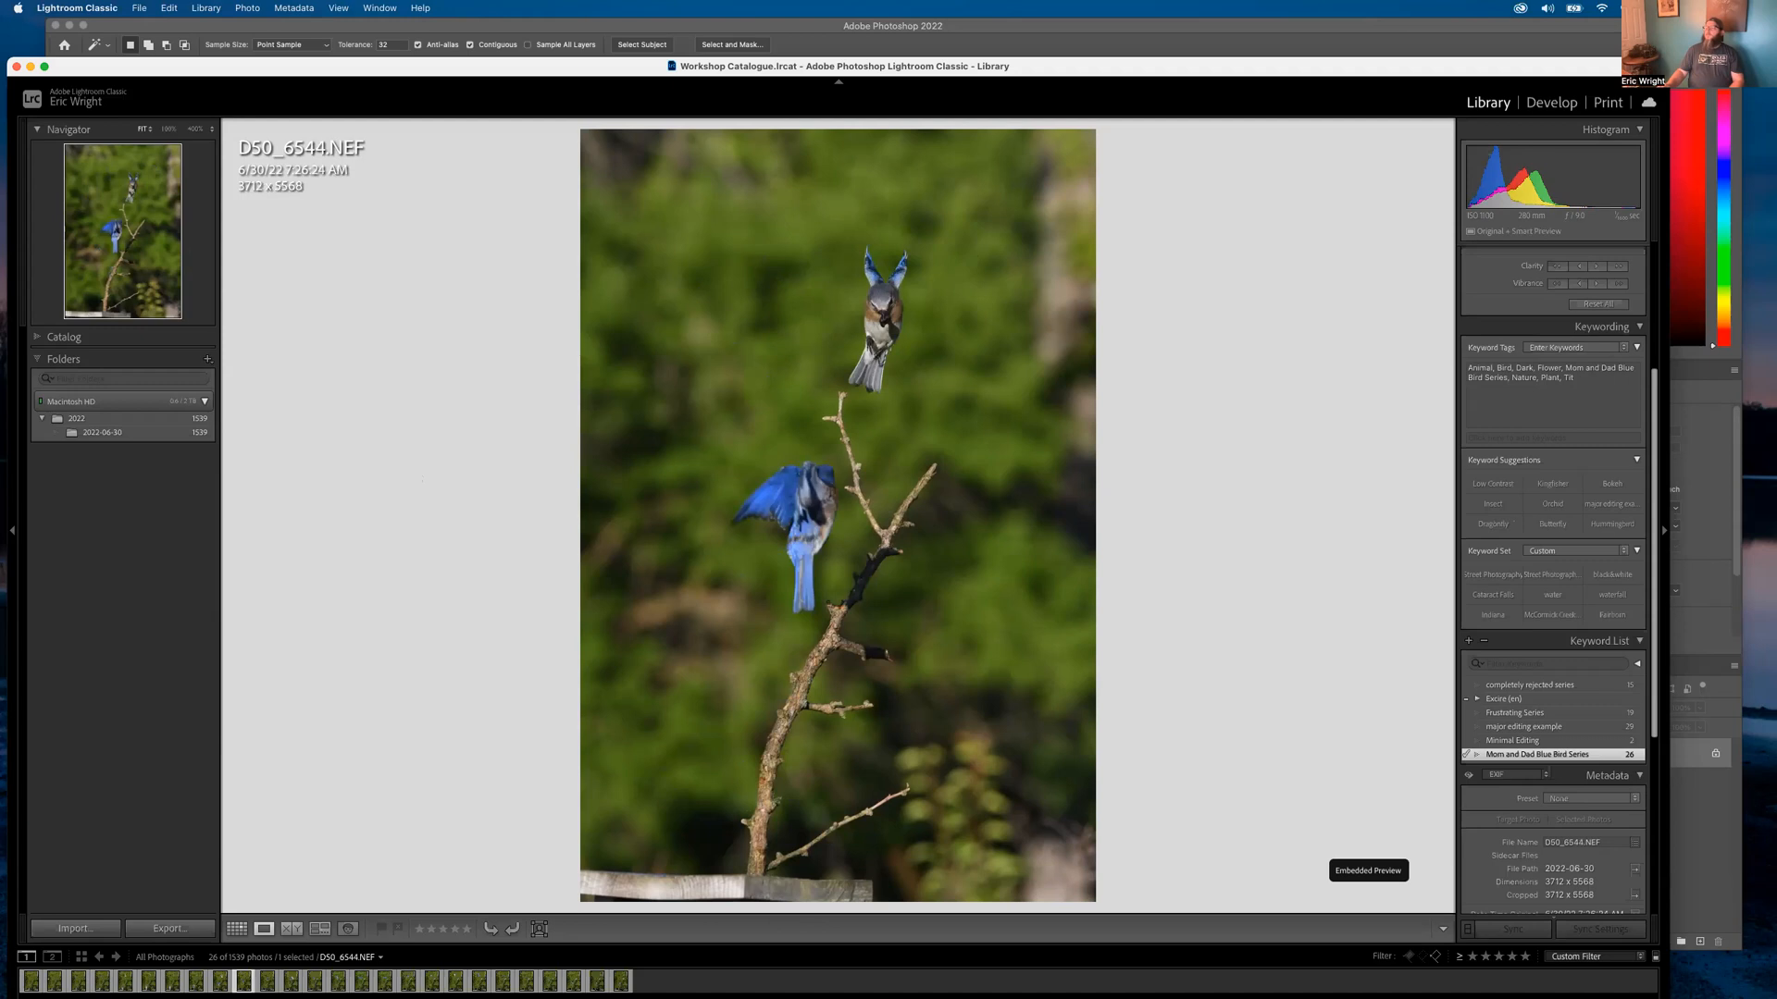
key("Right")
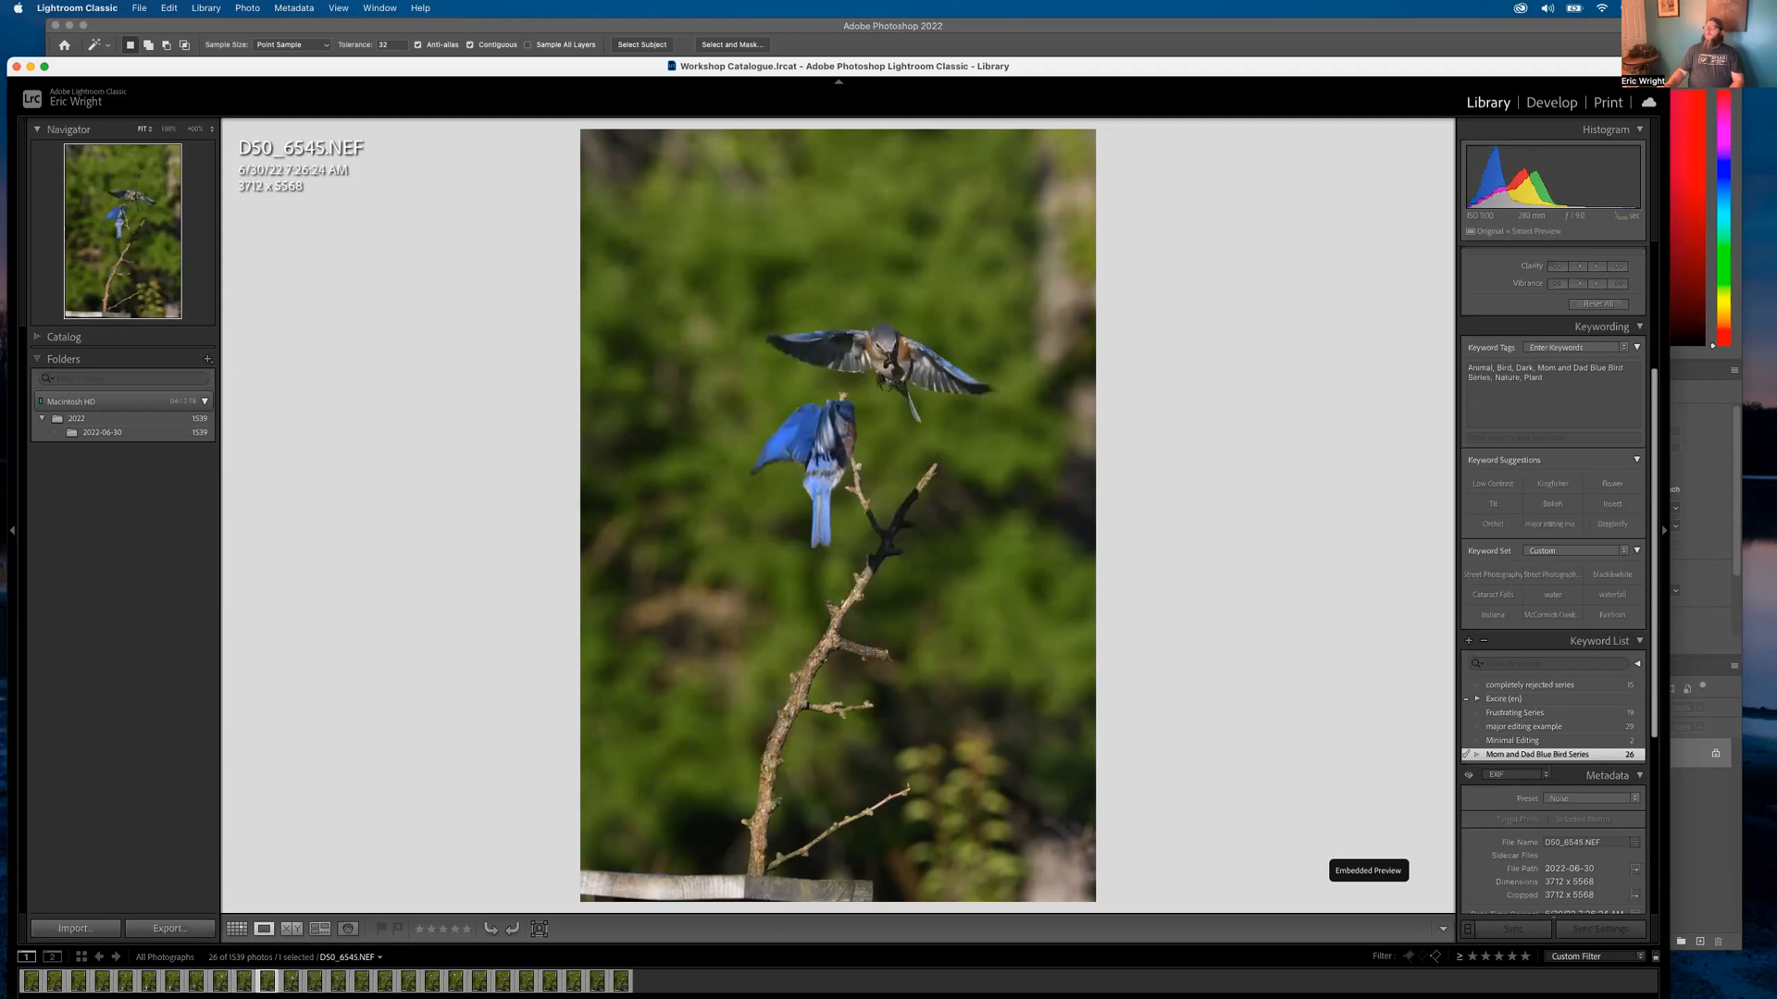
key("Right")
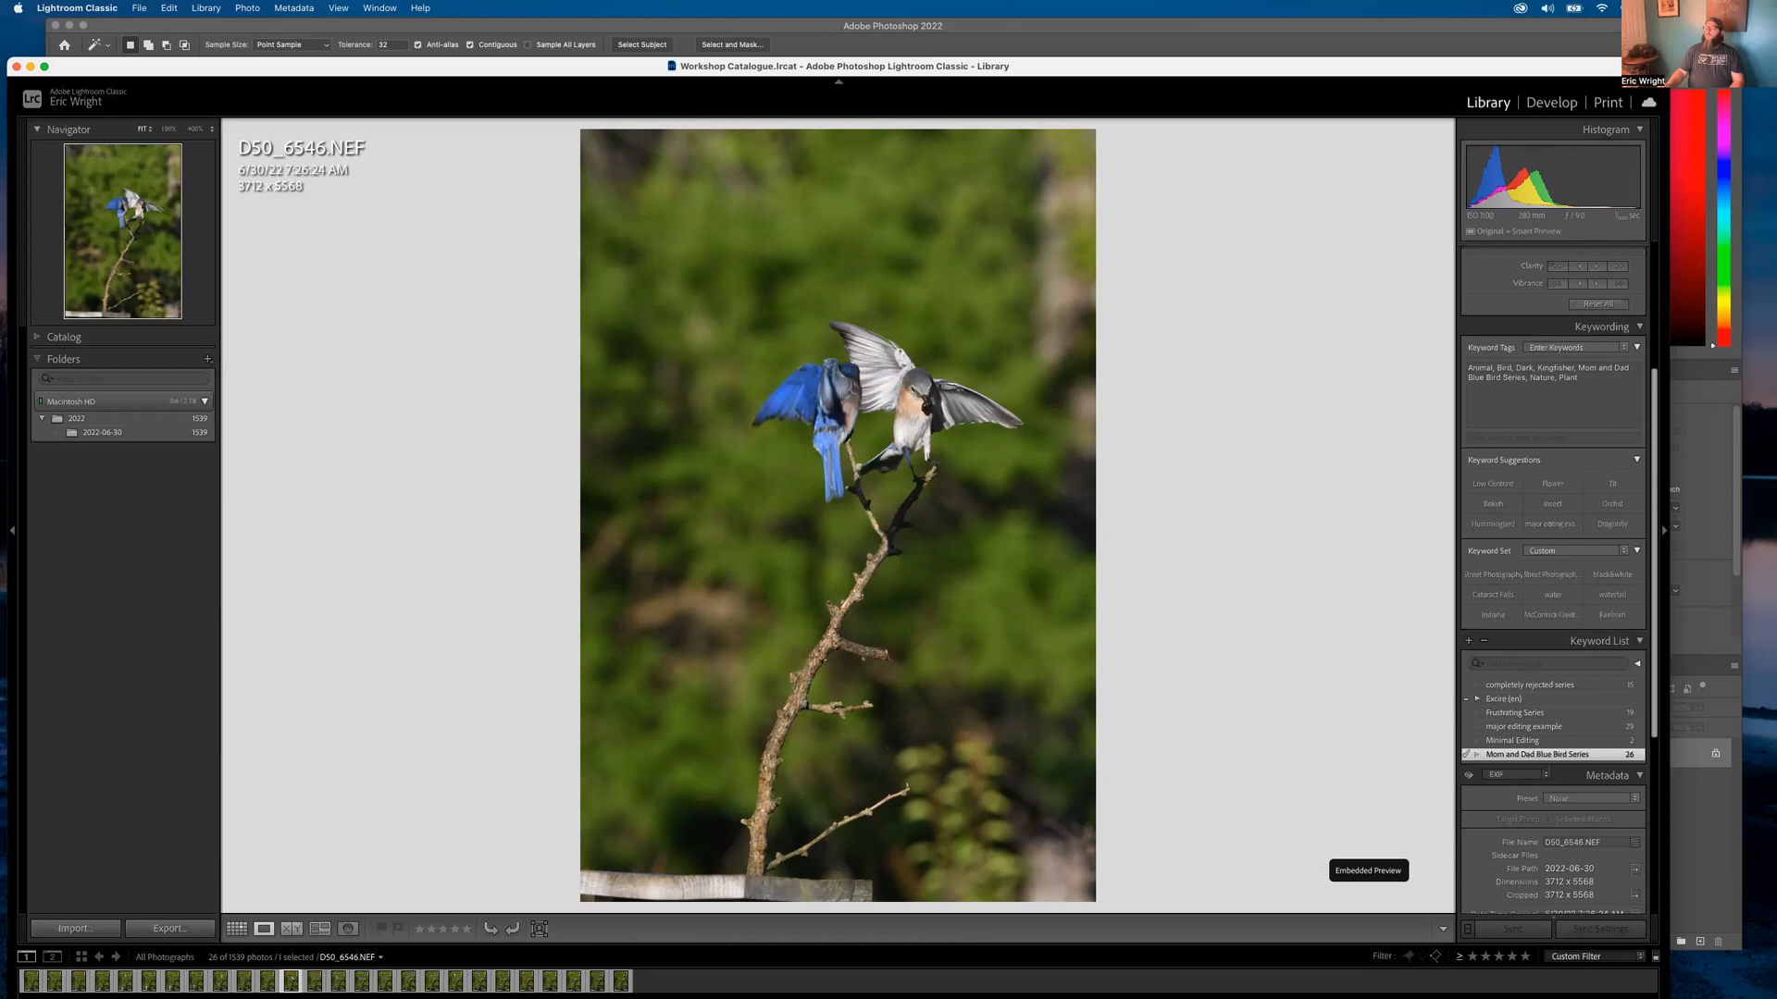
key("Right")
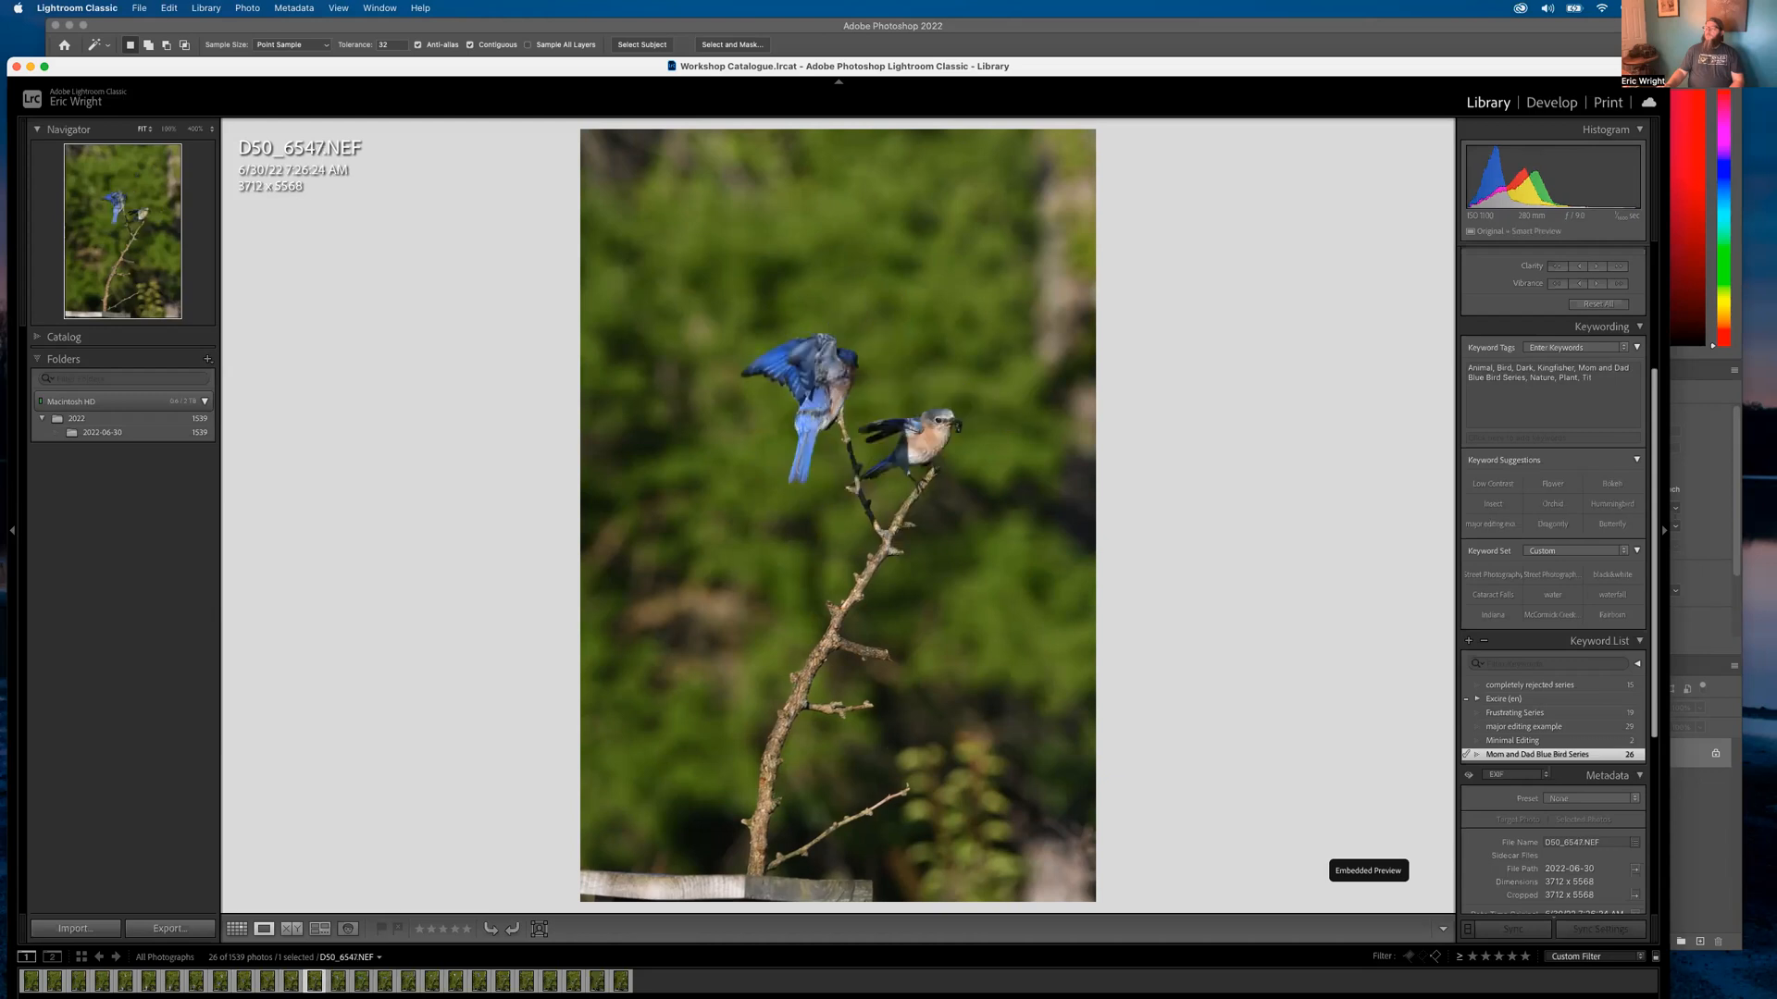
key("Right")
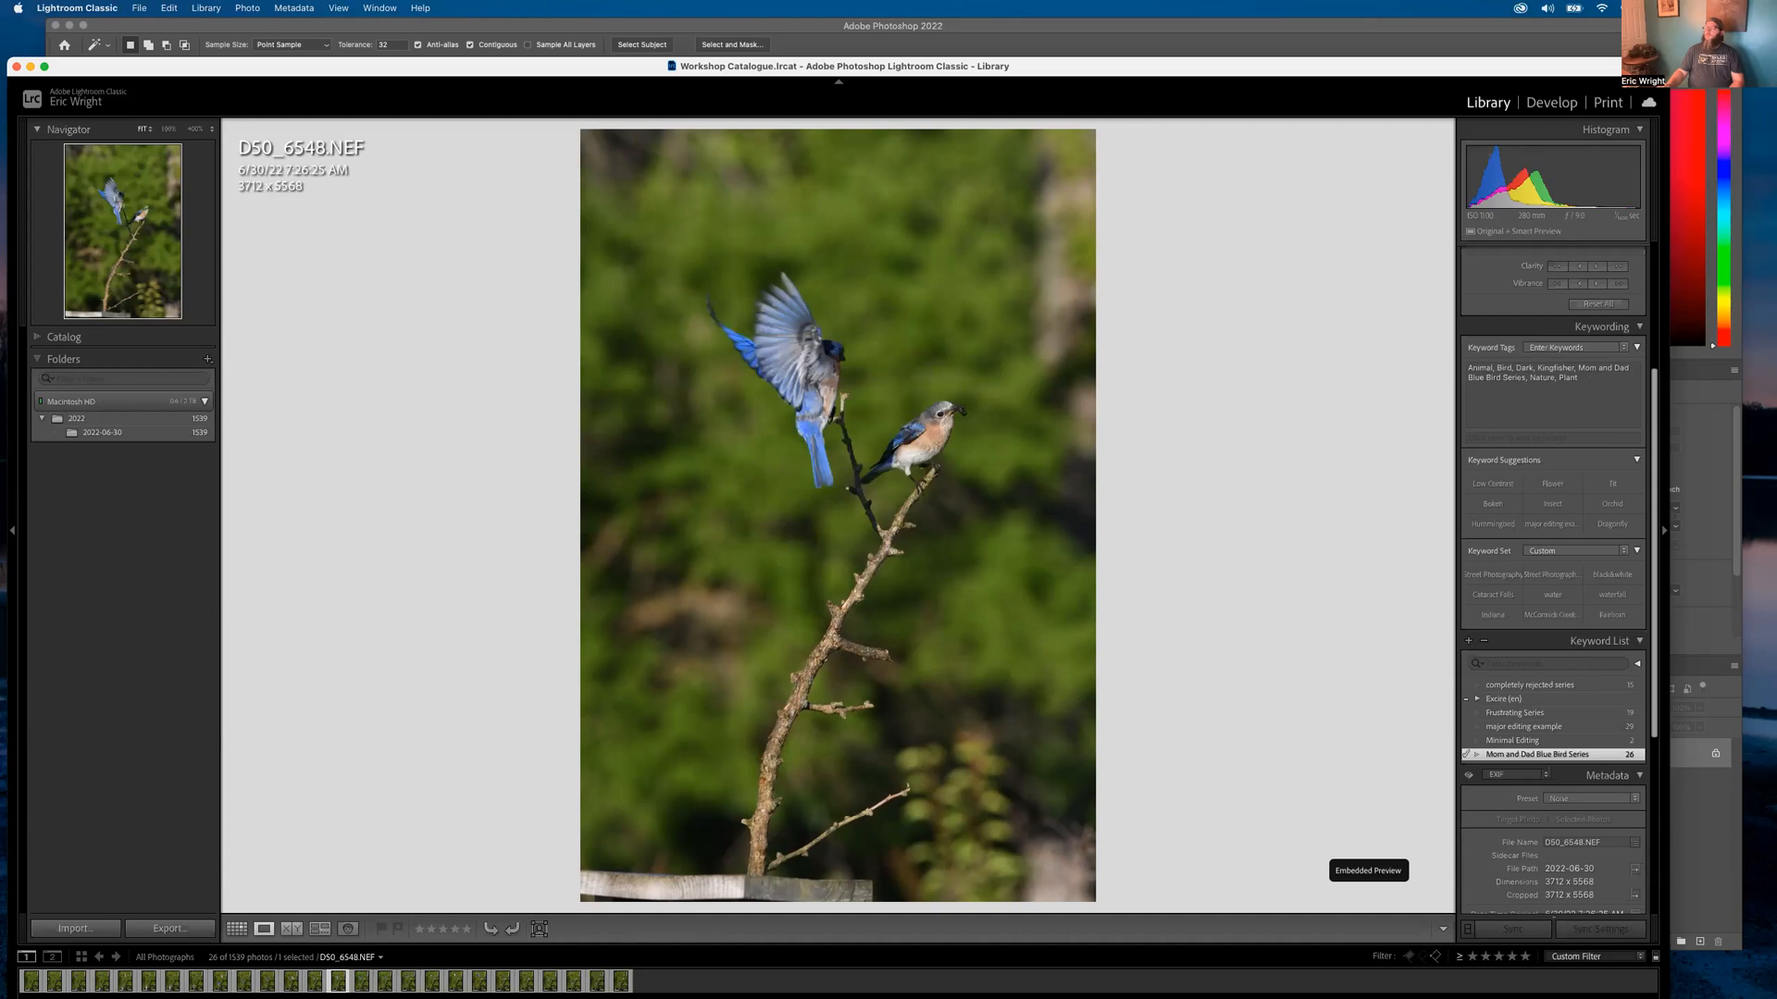
key("Right")
key("Right")
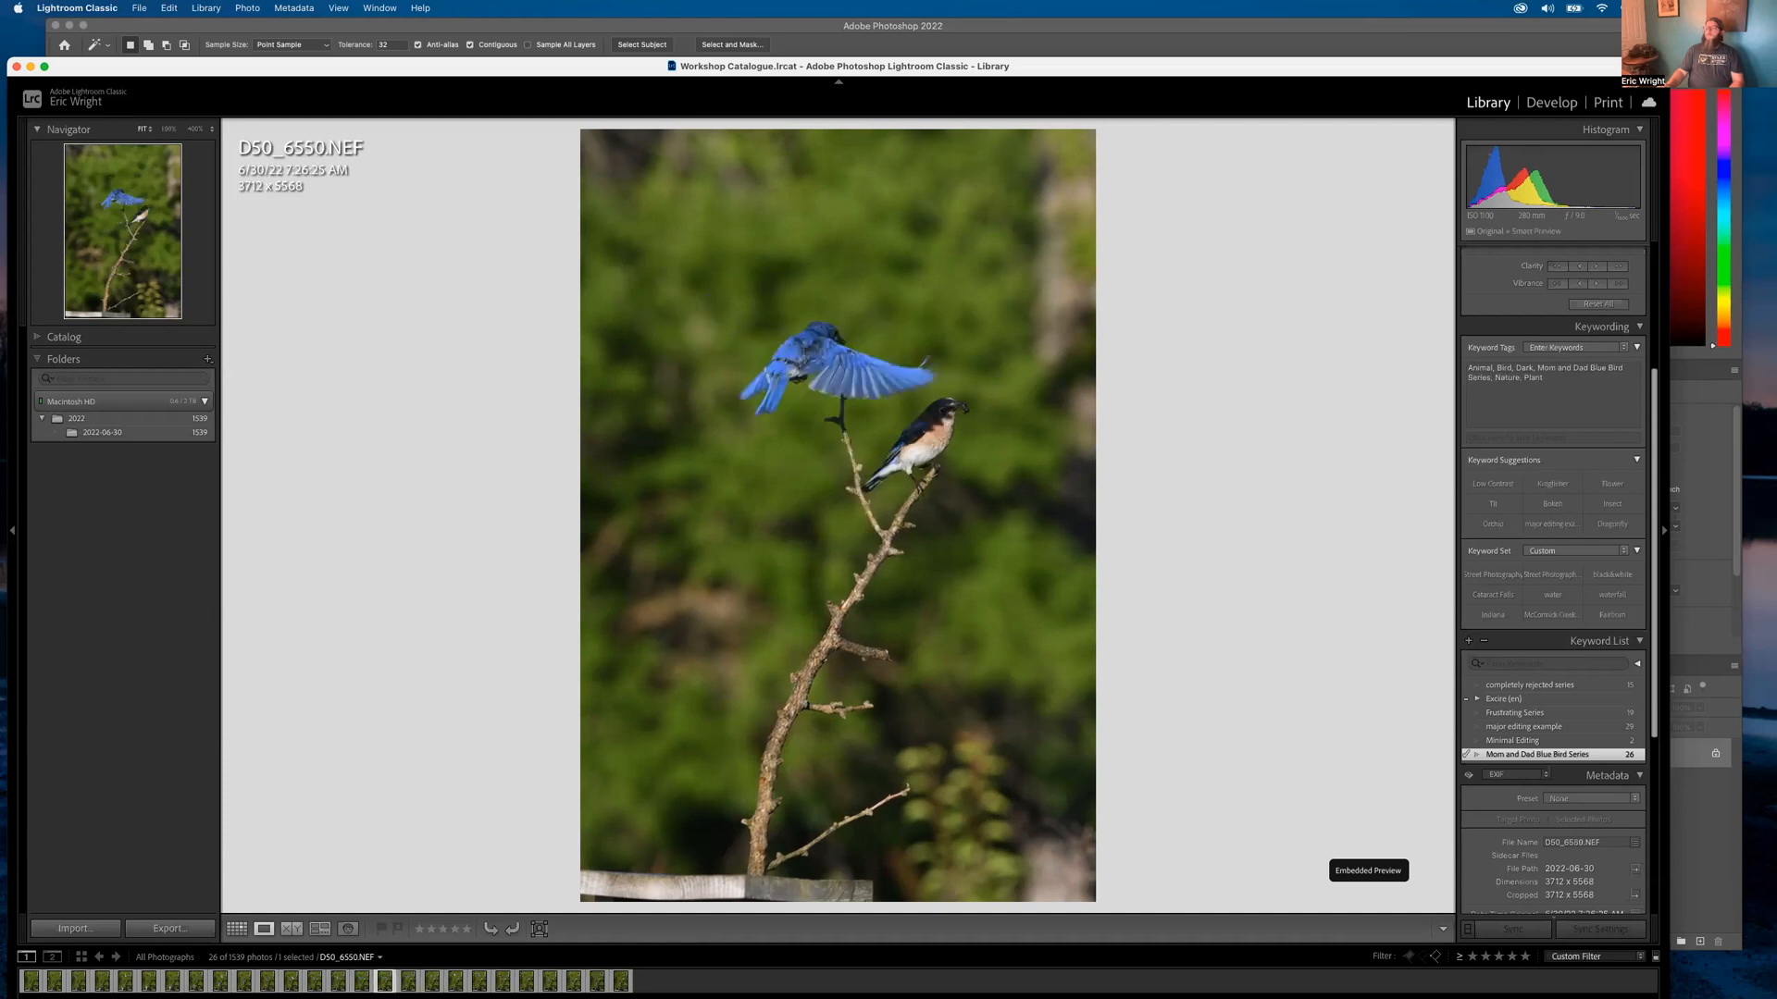
key("Right")
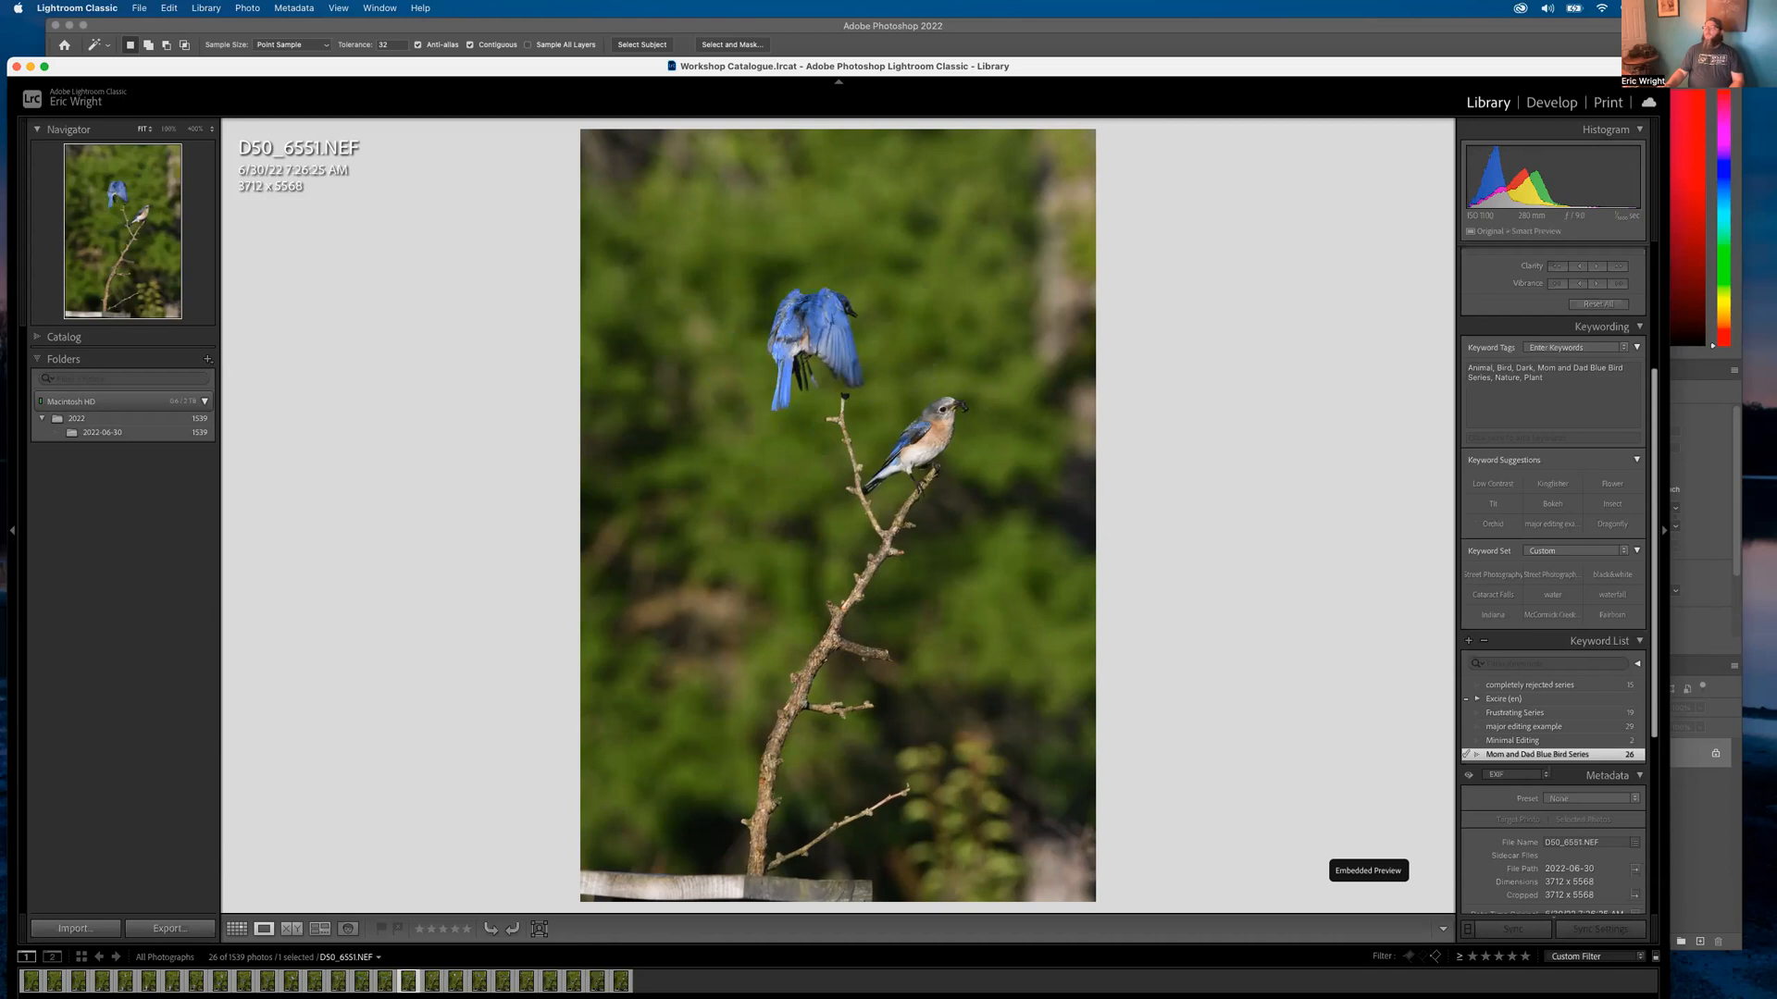
key("Right")
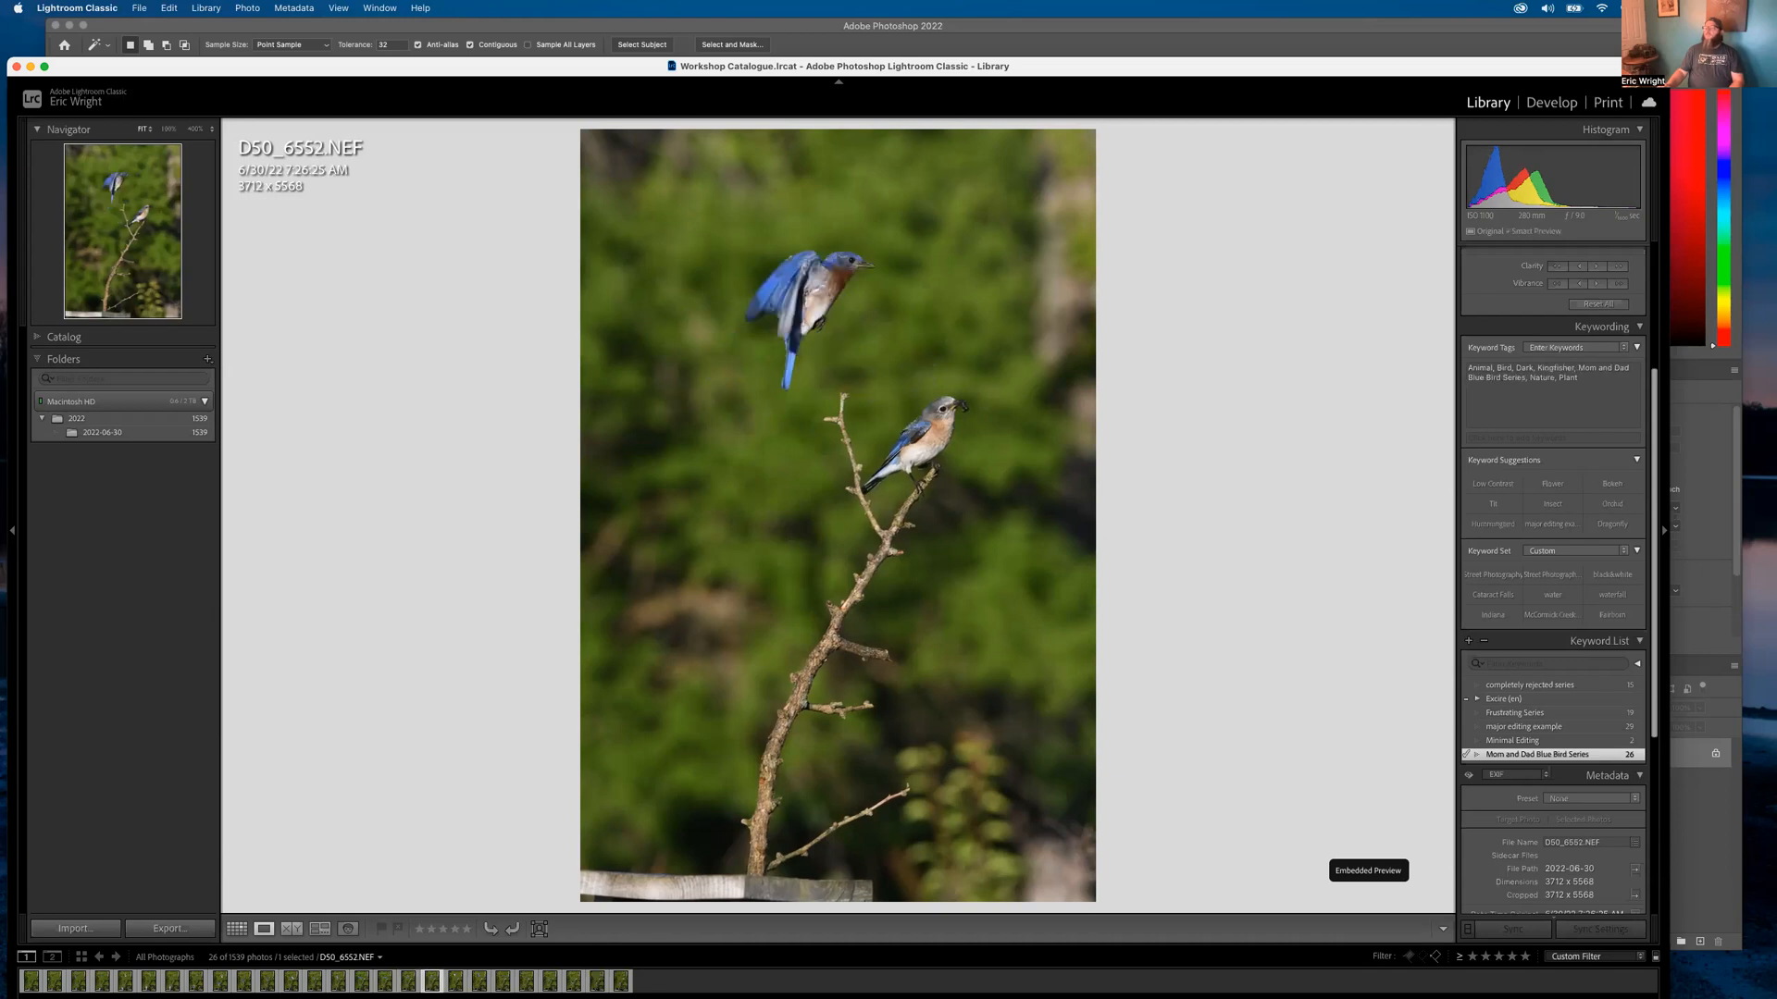
key("Right")
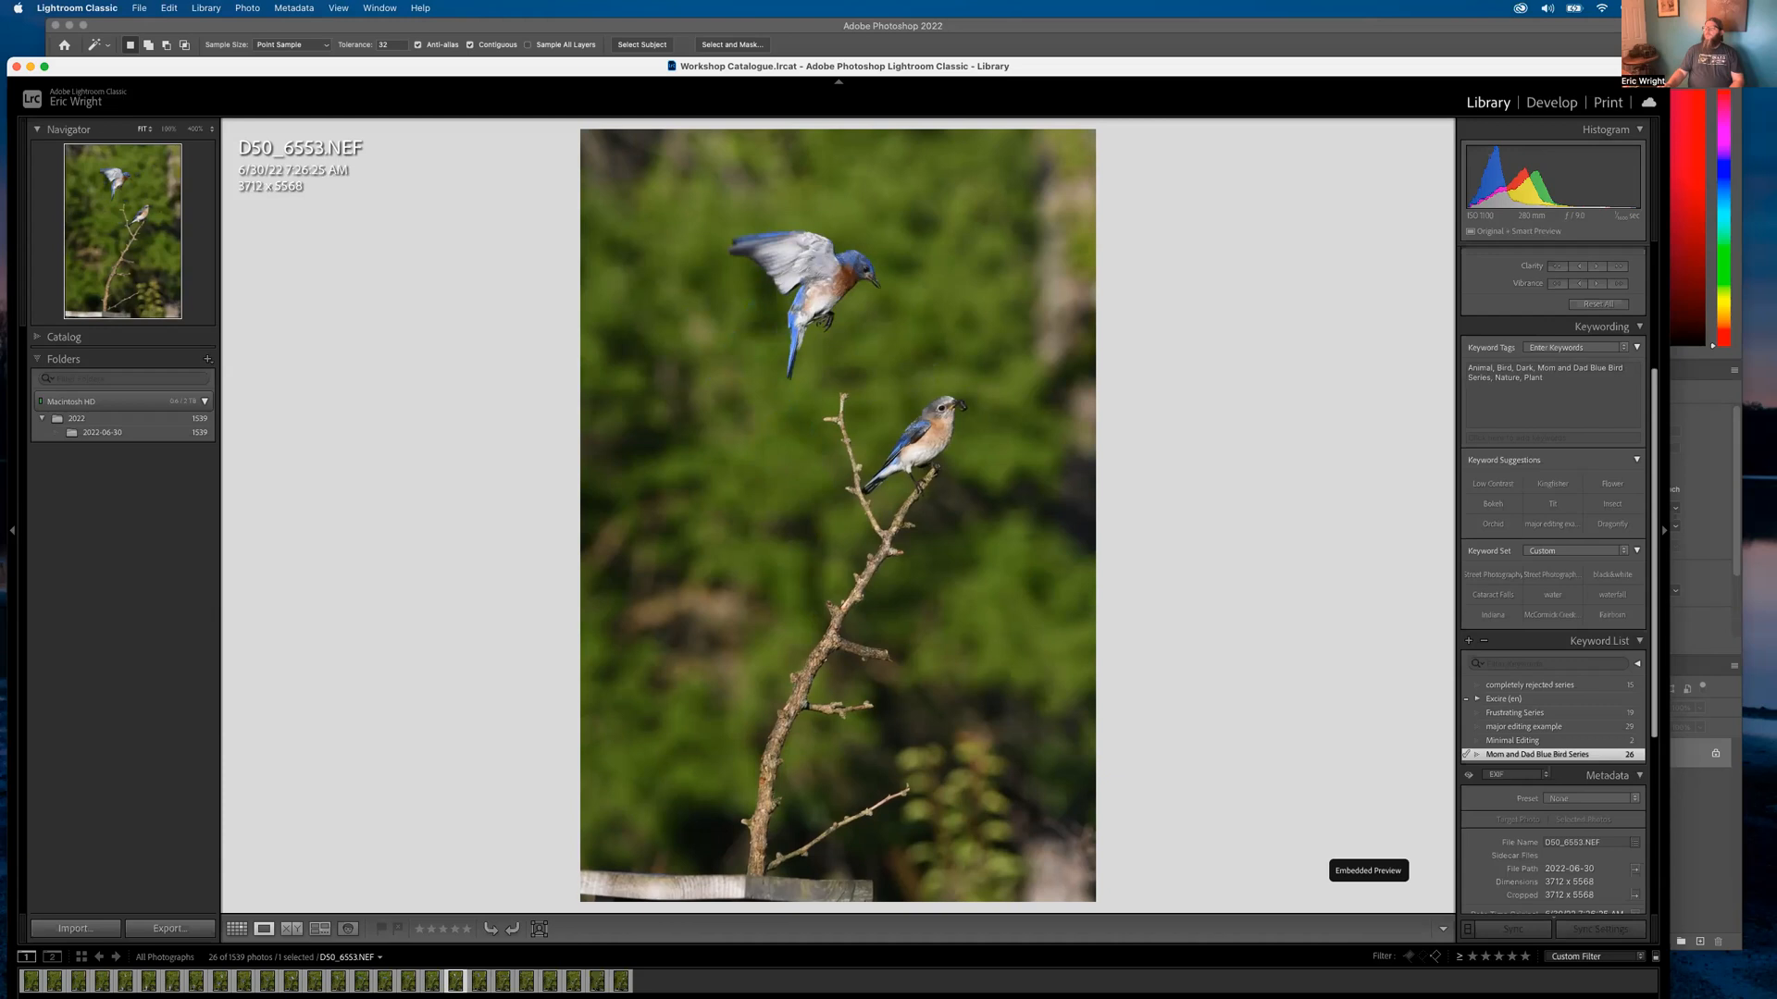
key("Right")
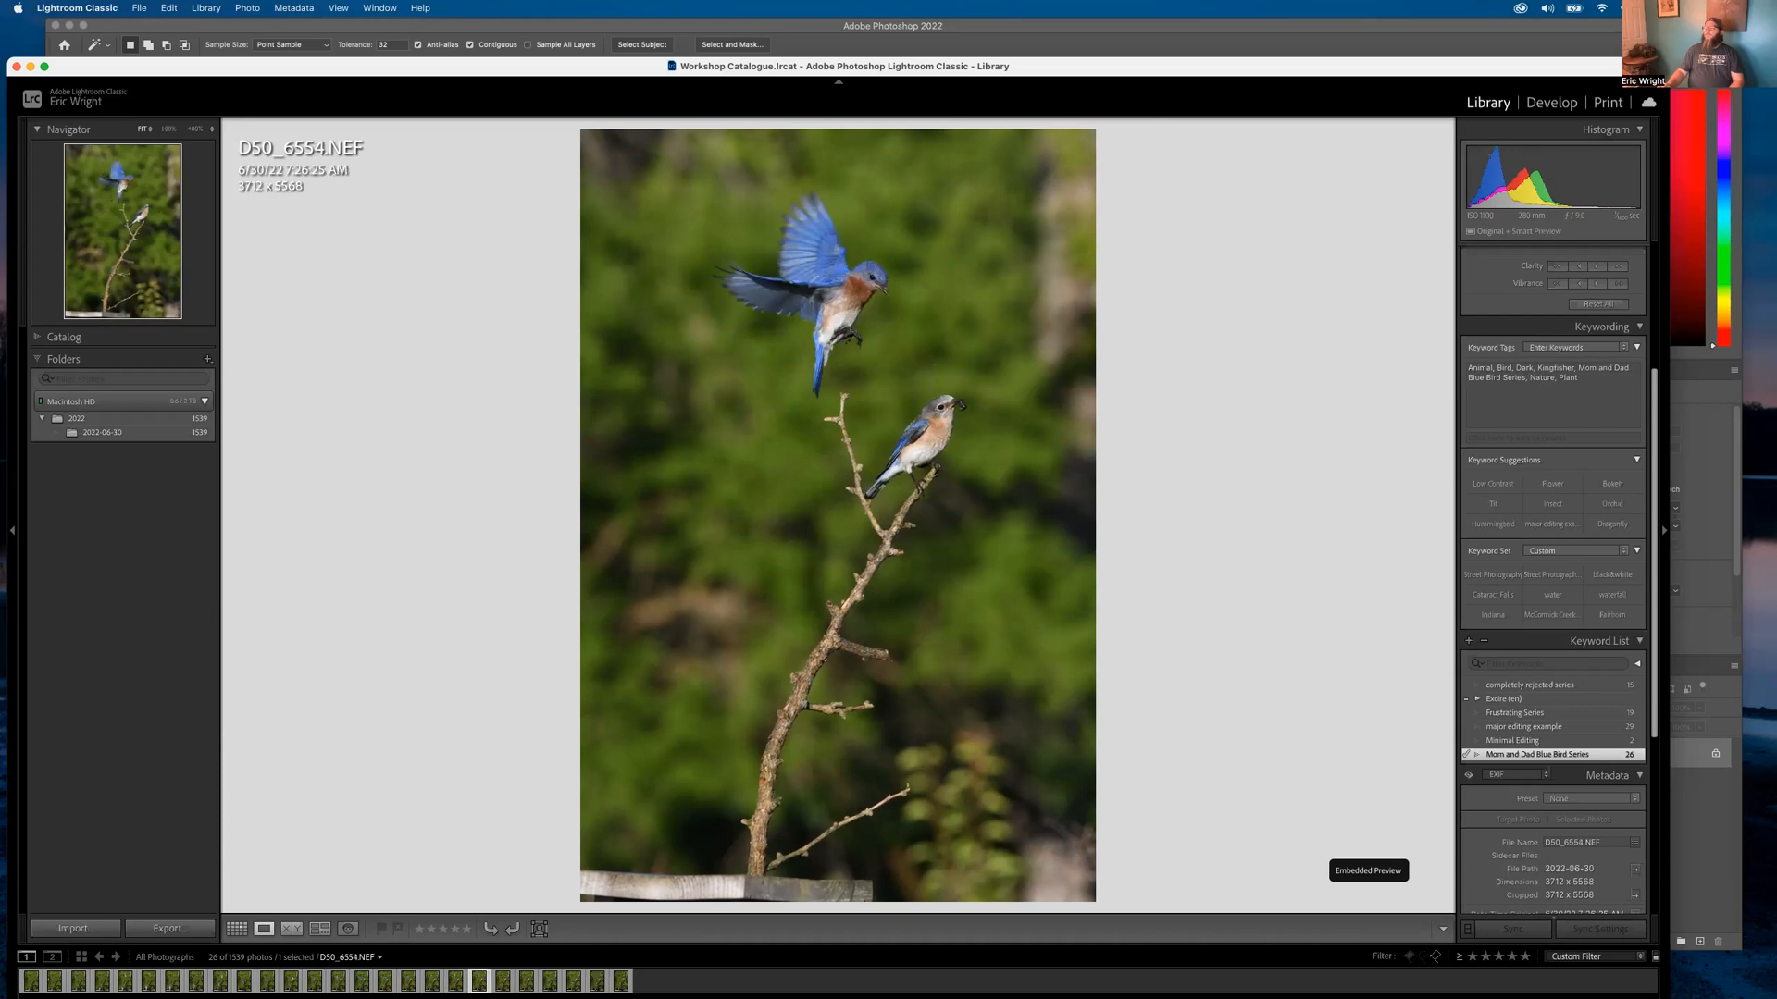
key("Right")
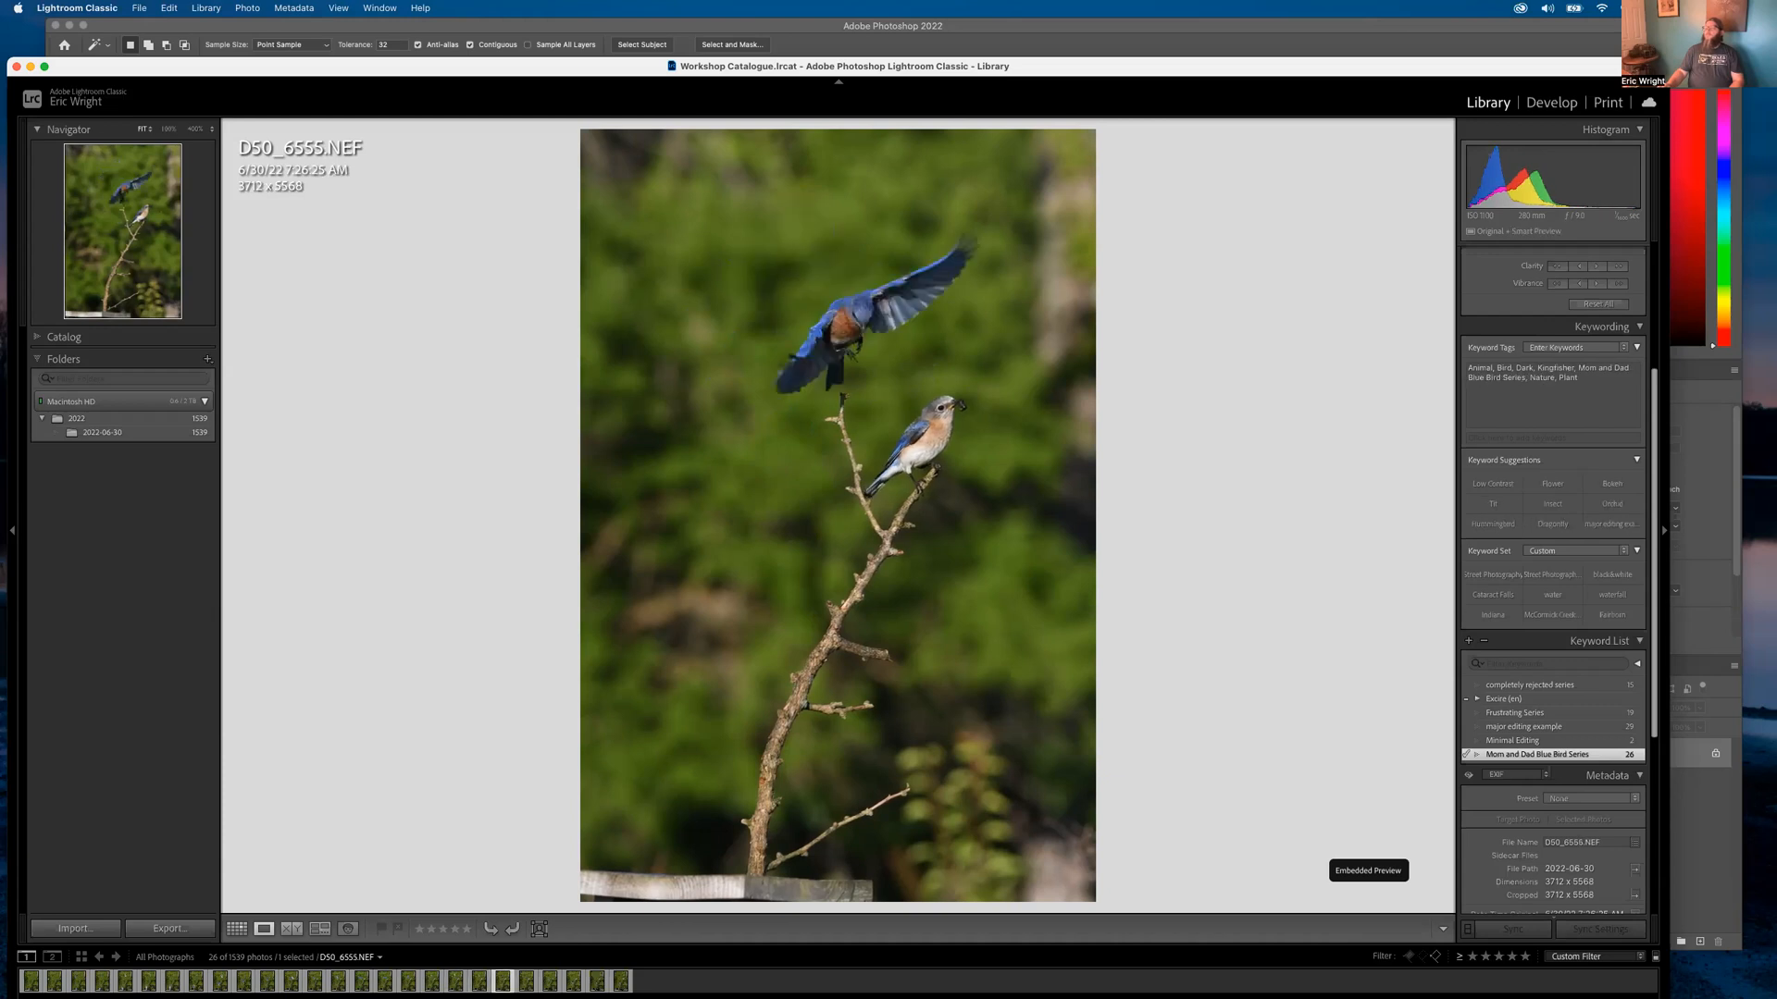
key("Right")
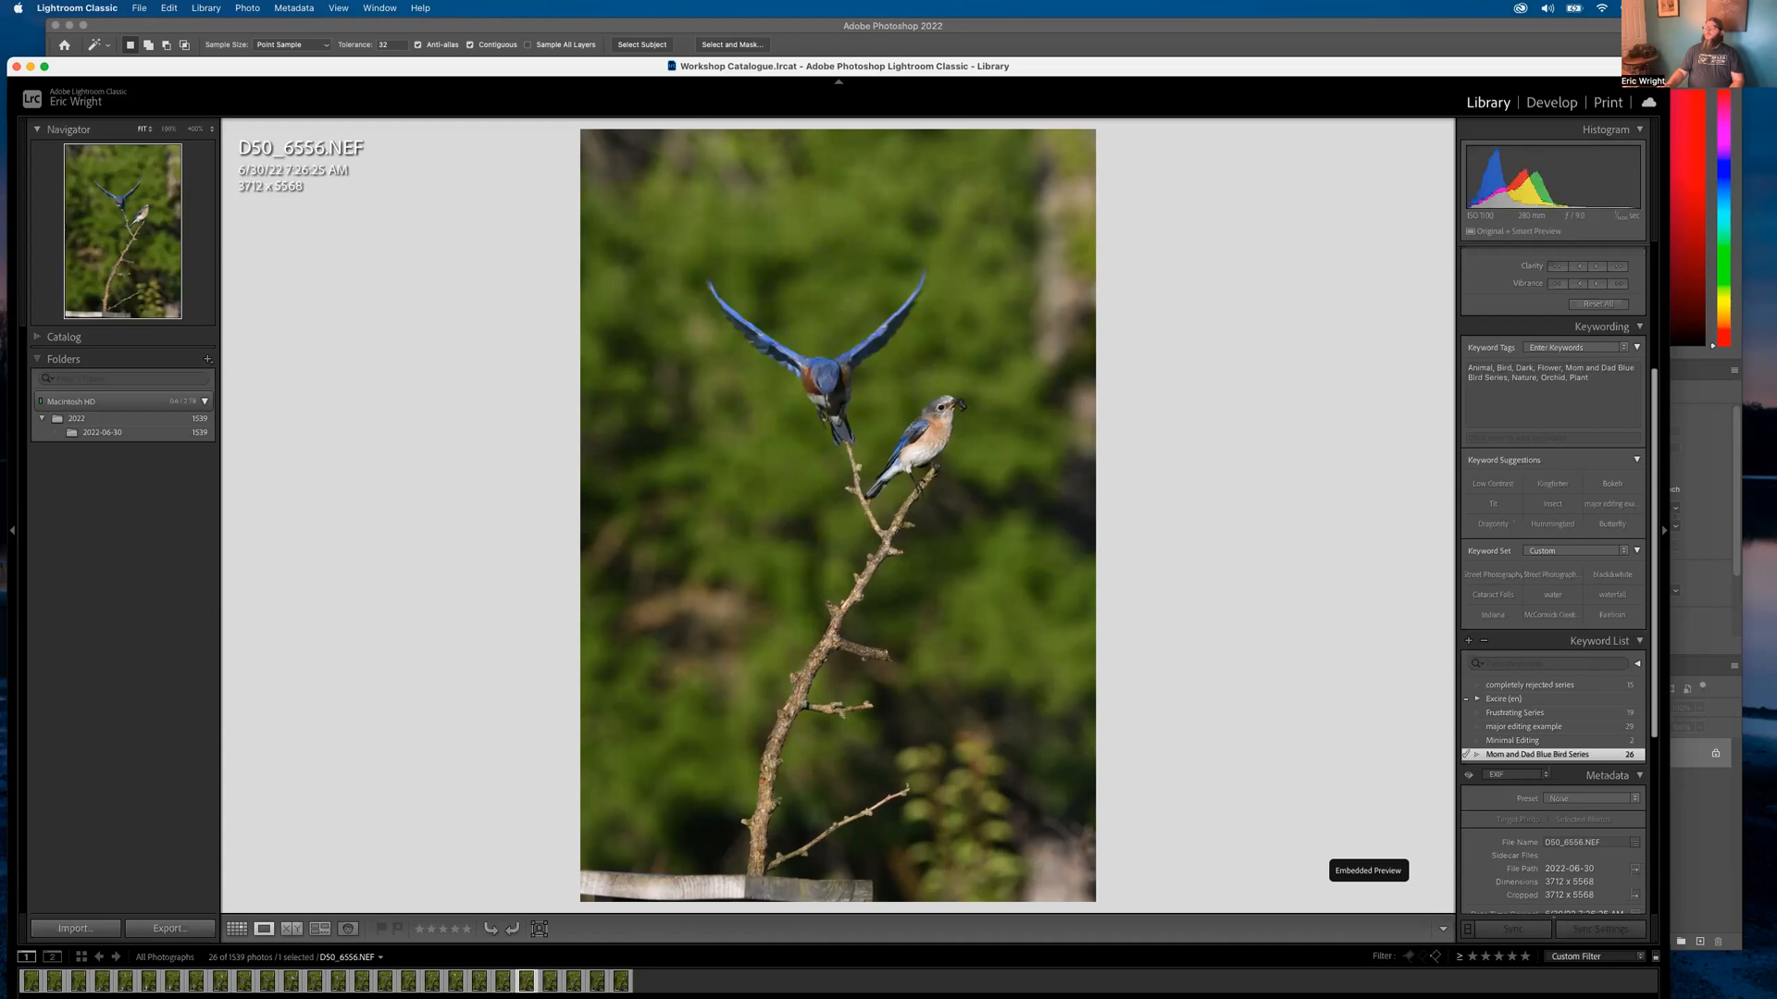
key("Right")
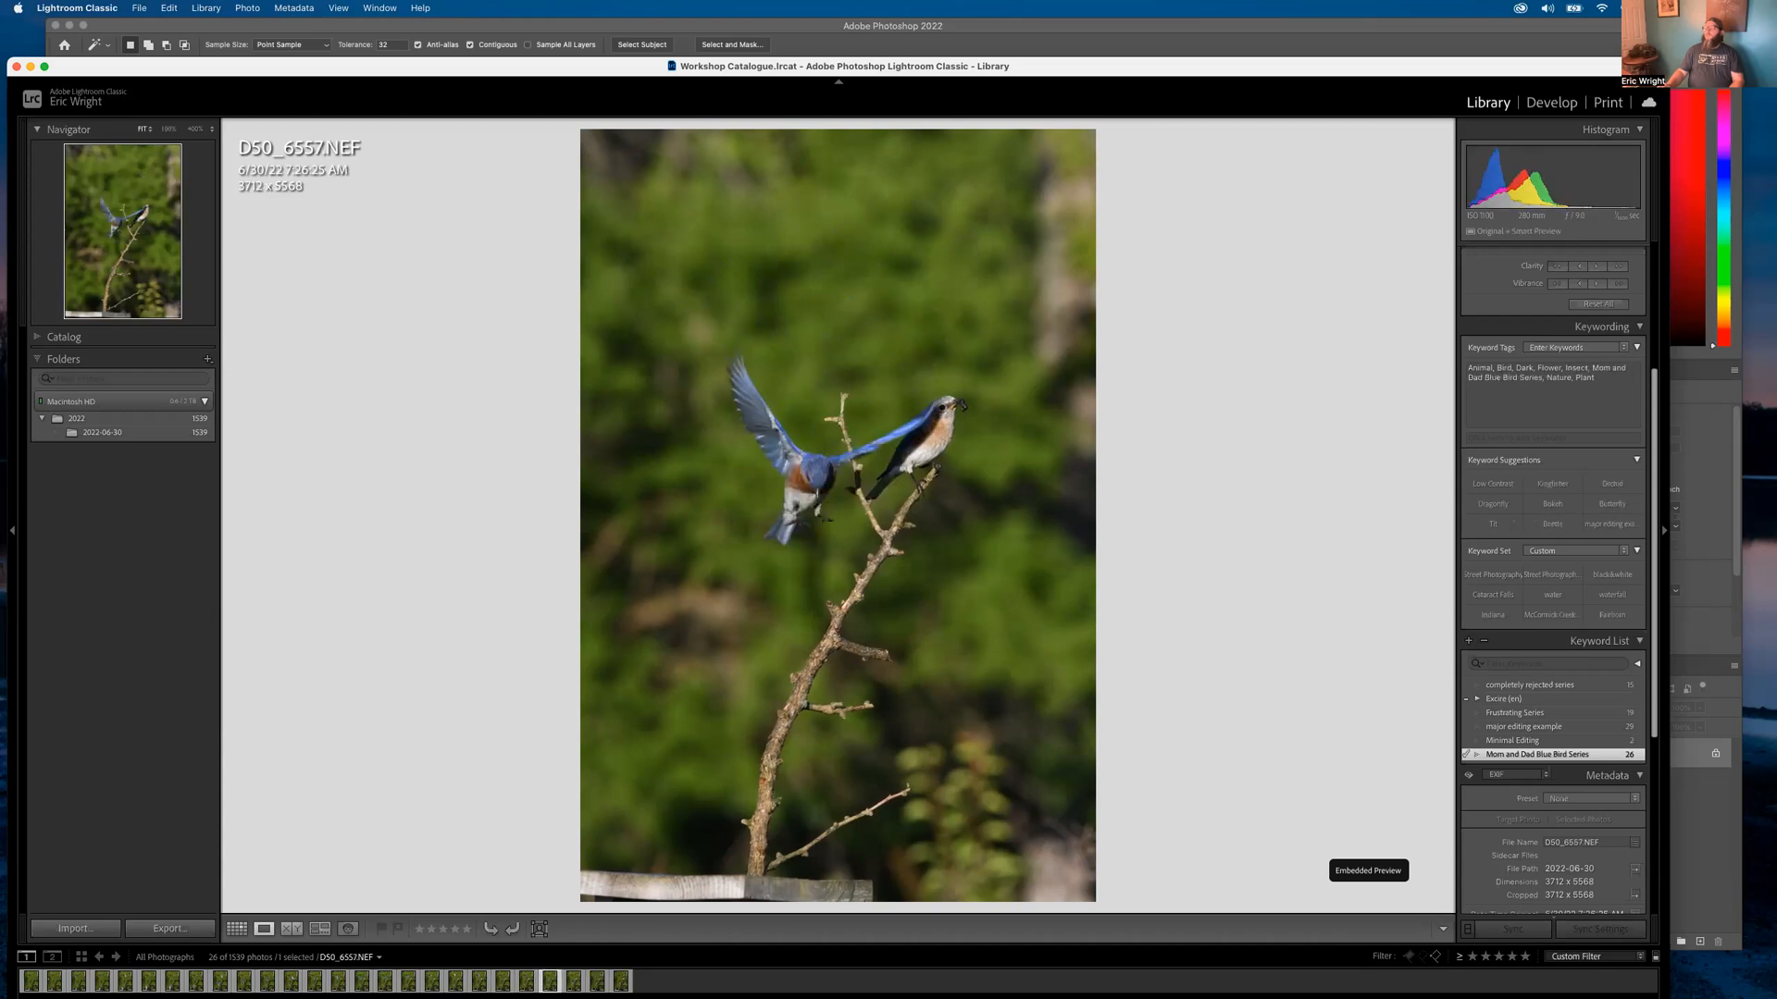
key("Right")
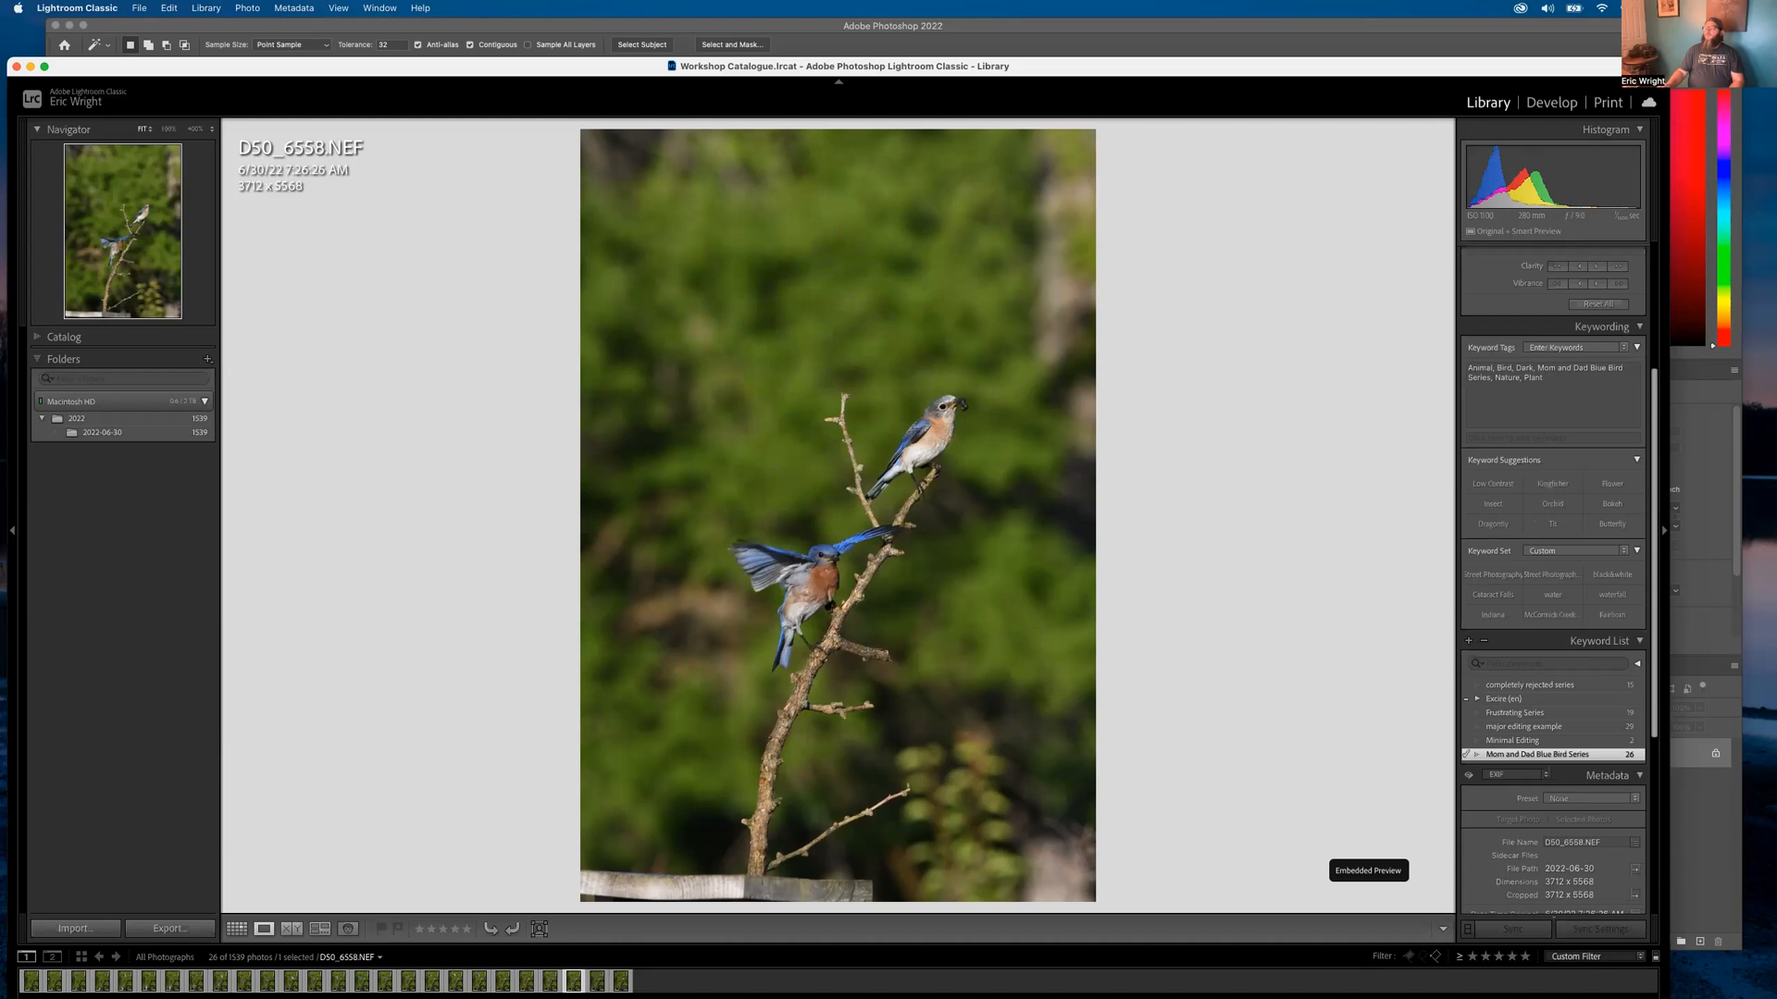
key("Right")
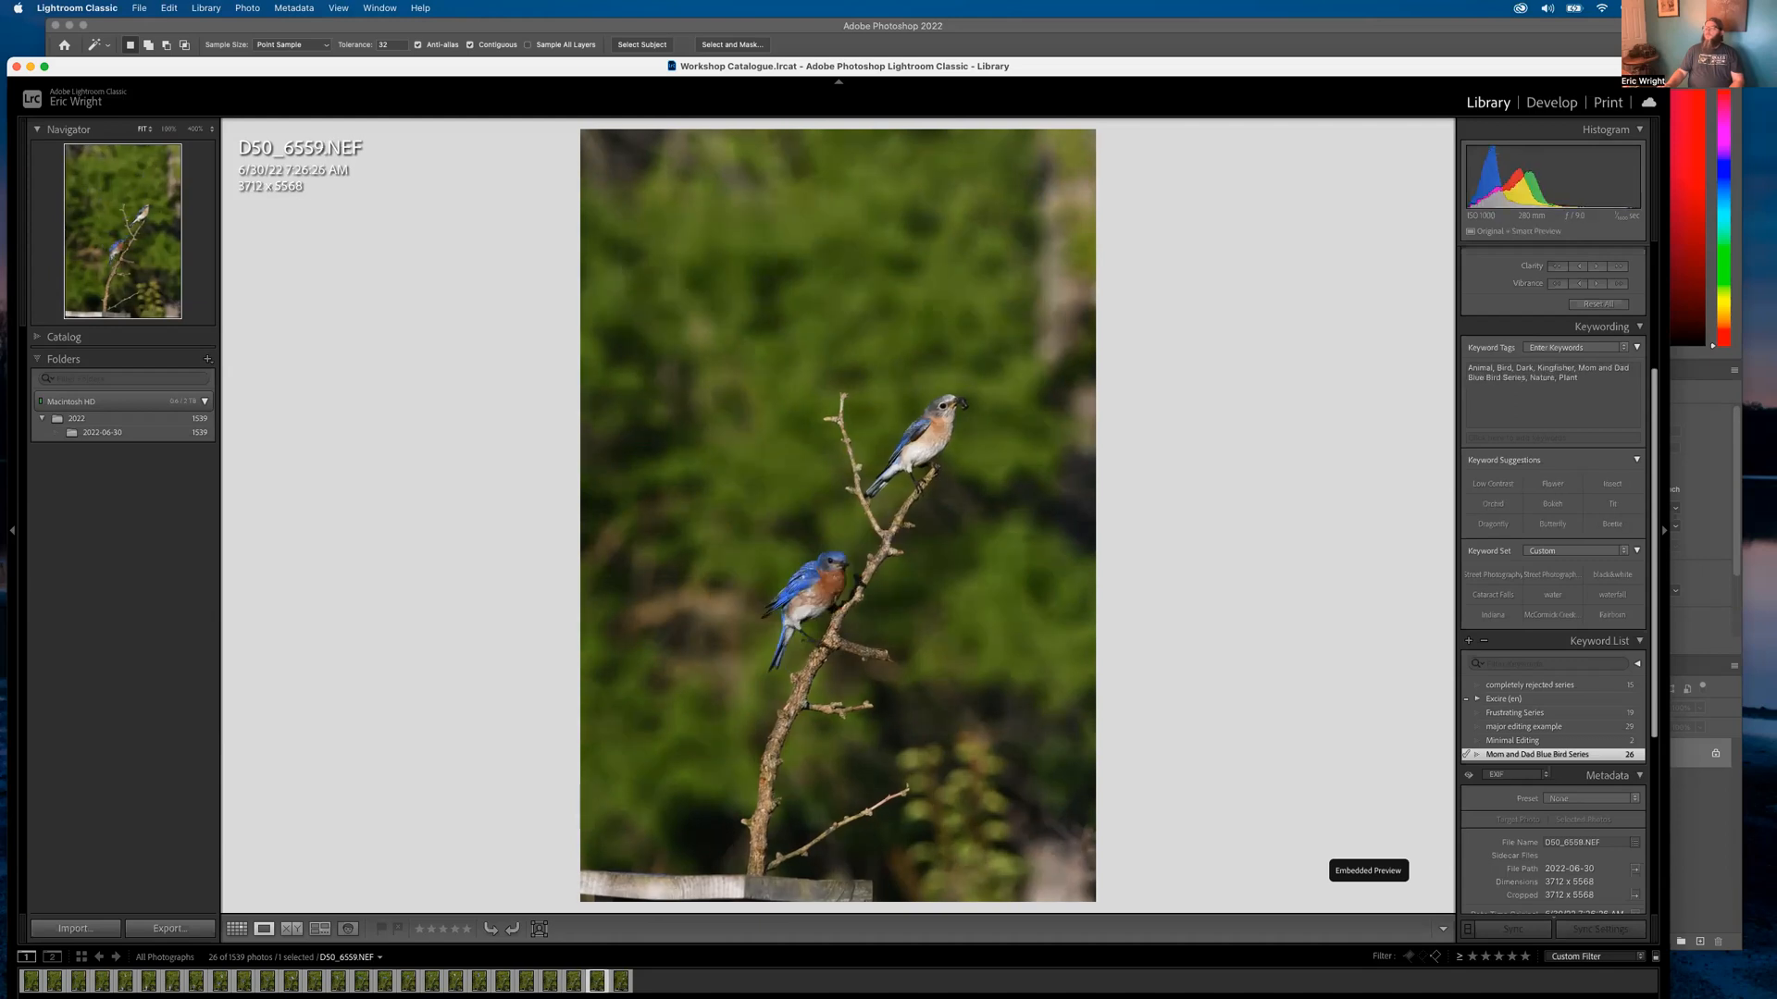
key("Right")
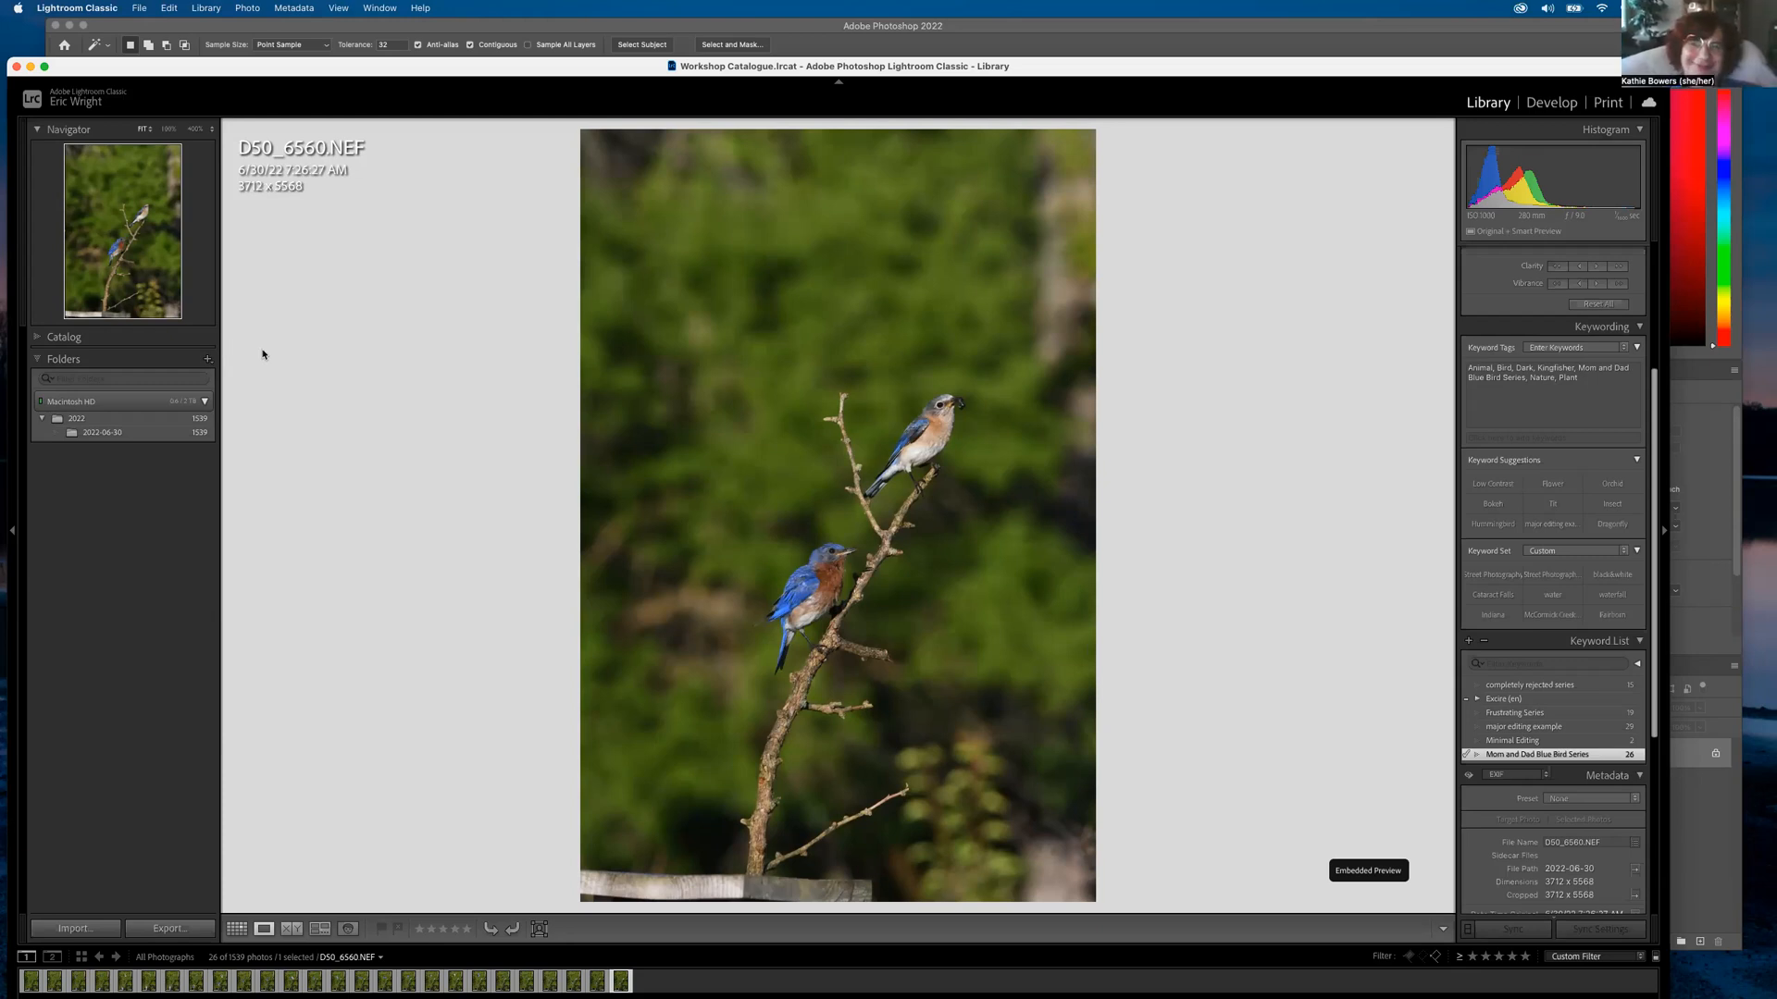
key("g")
scroll(292, 254, "up", 5)
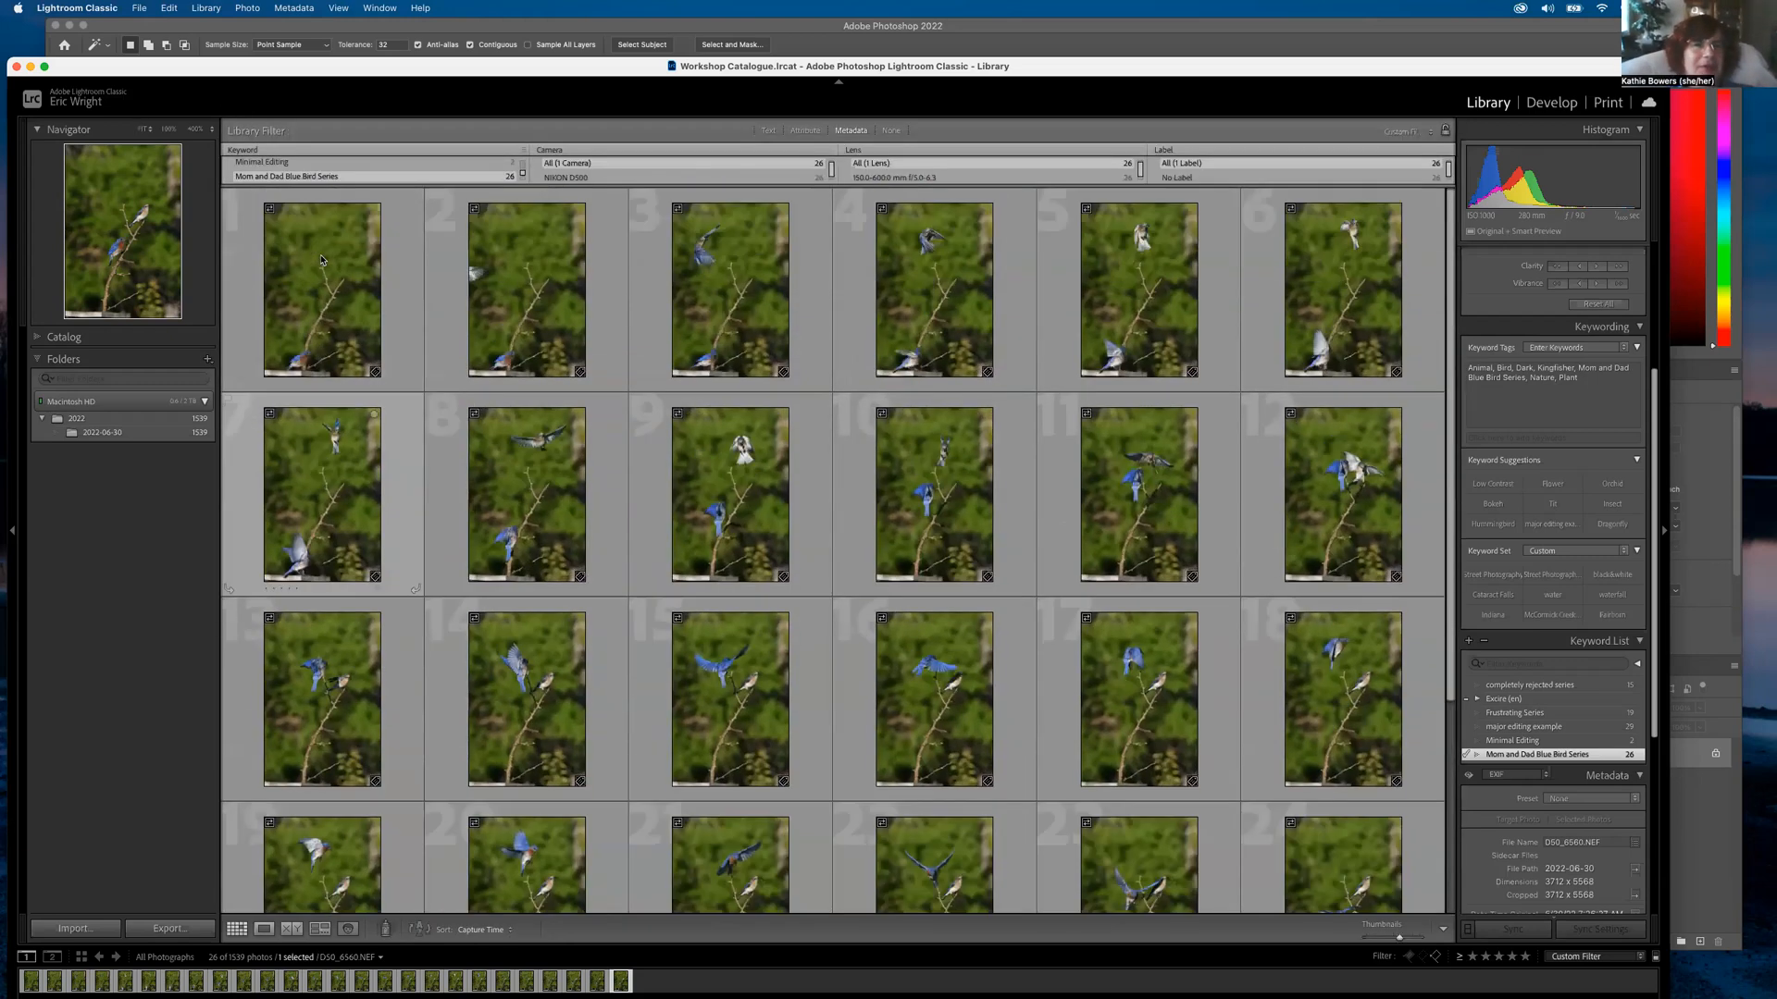
double_click(303, 265)
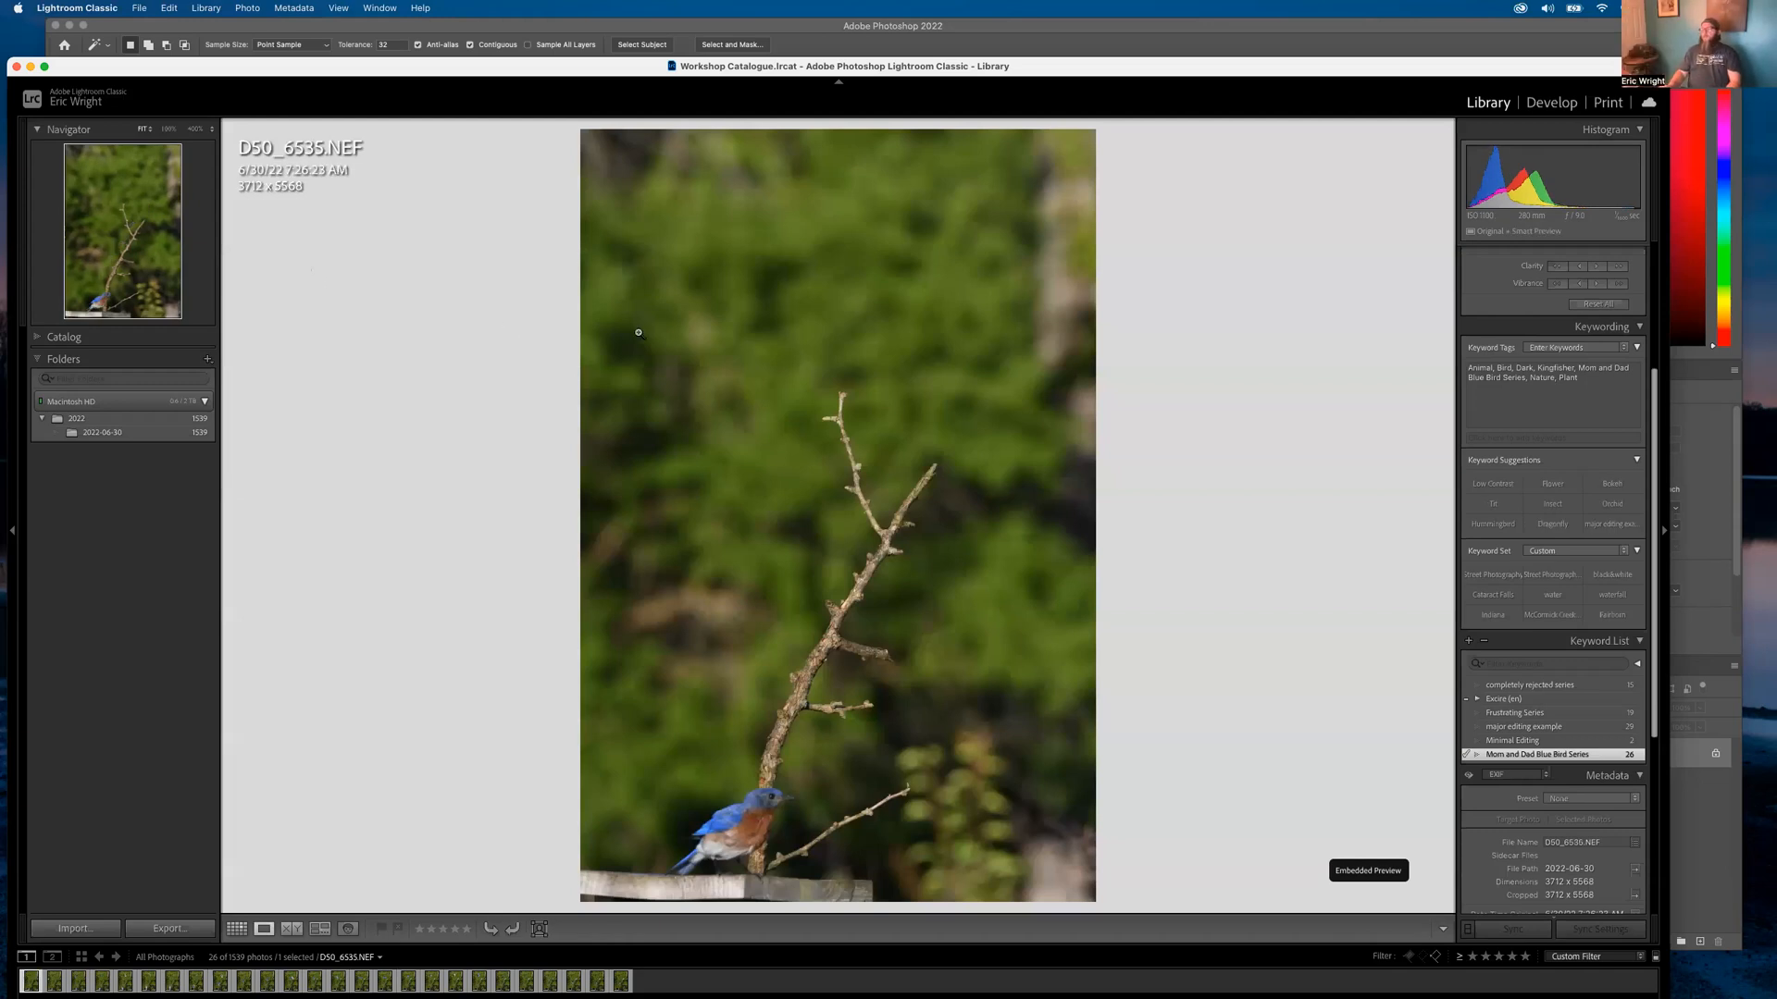
Advance frame by frame through the bluebird burst from D50_6536 to D50_6559
key("Right")
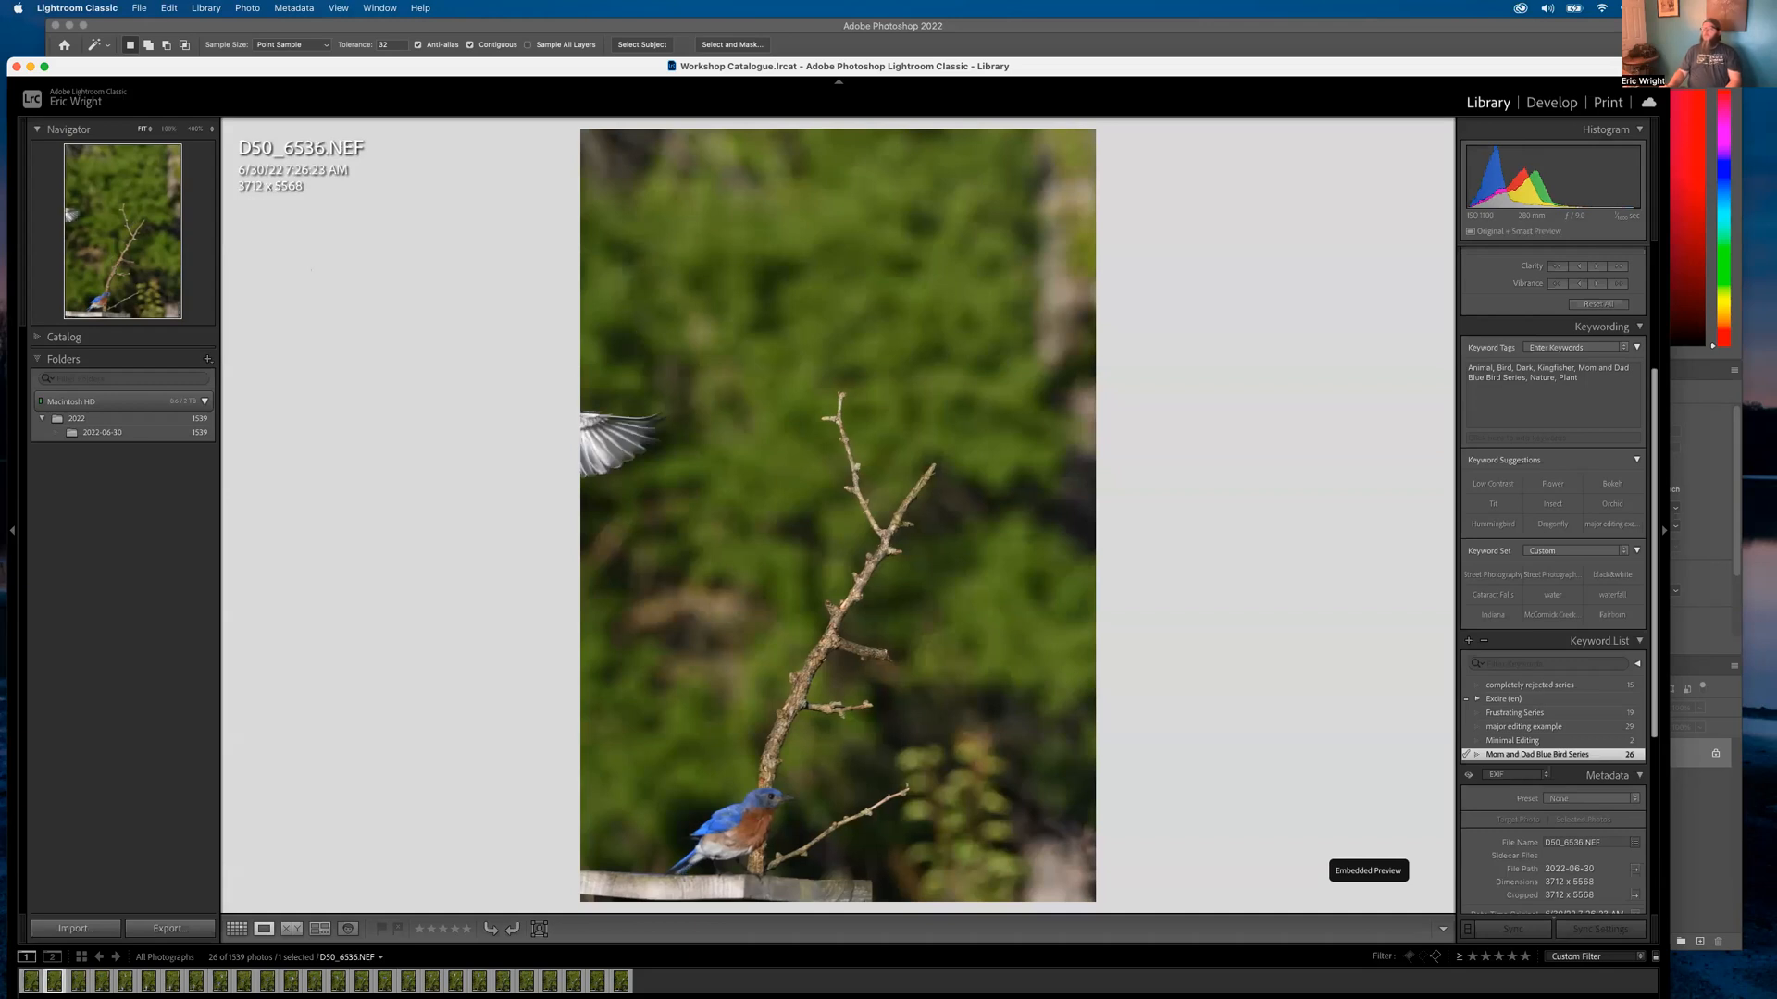
key("Right")
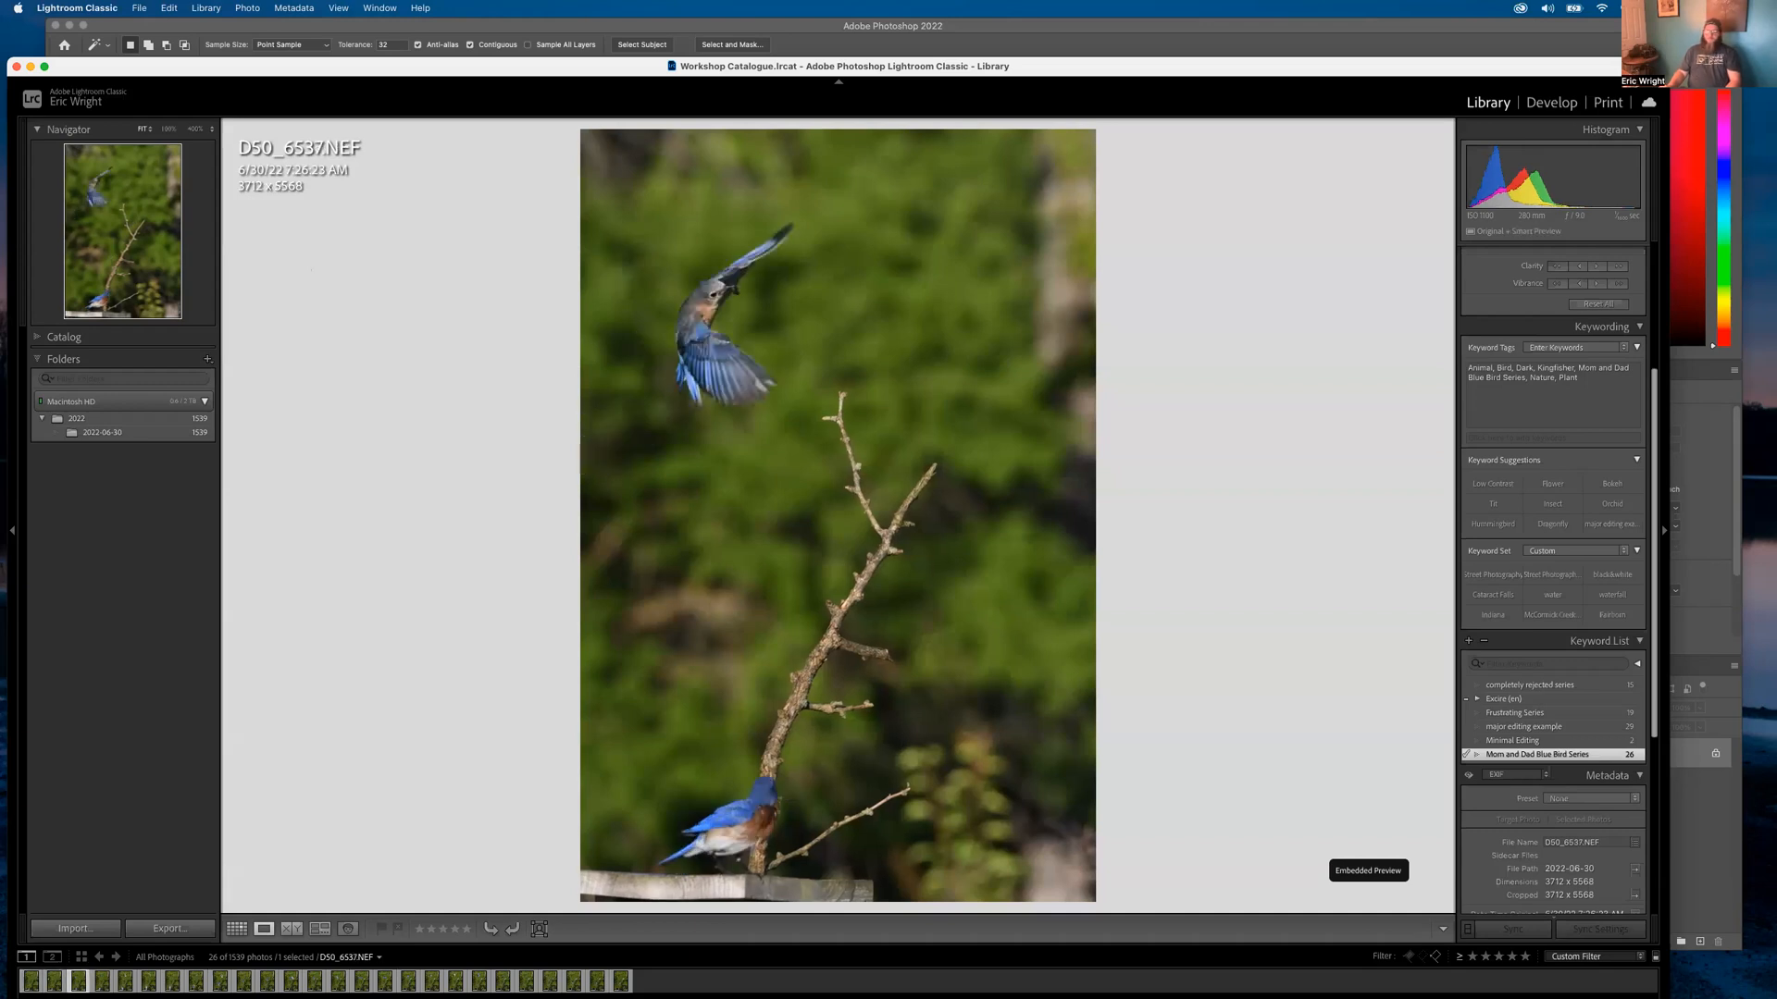
key("Right")
key("Right")
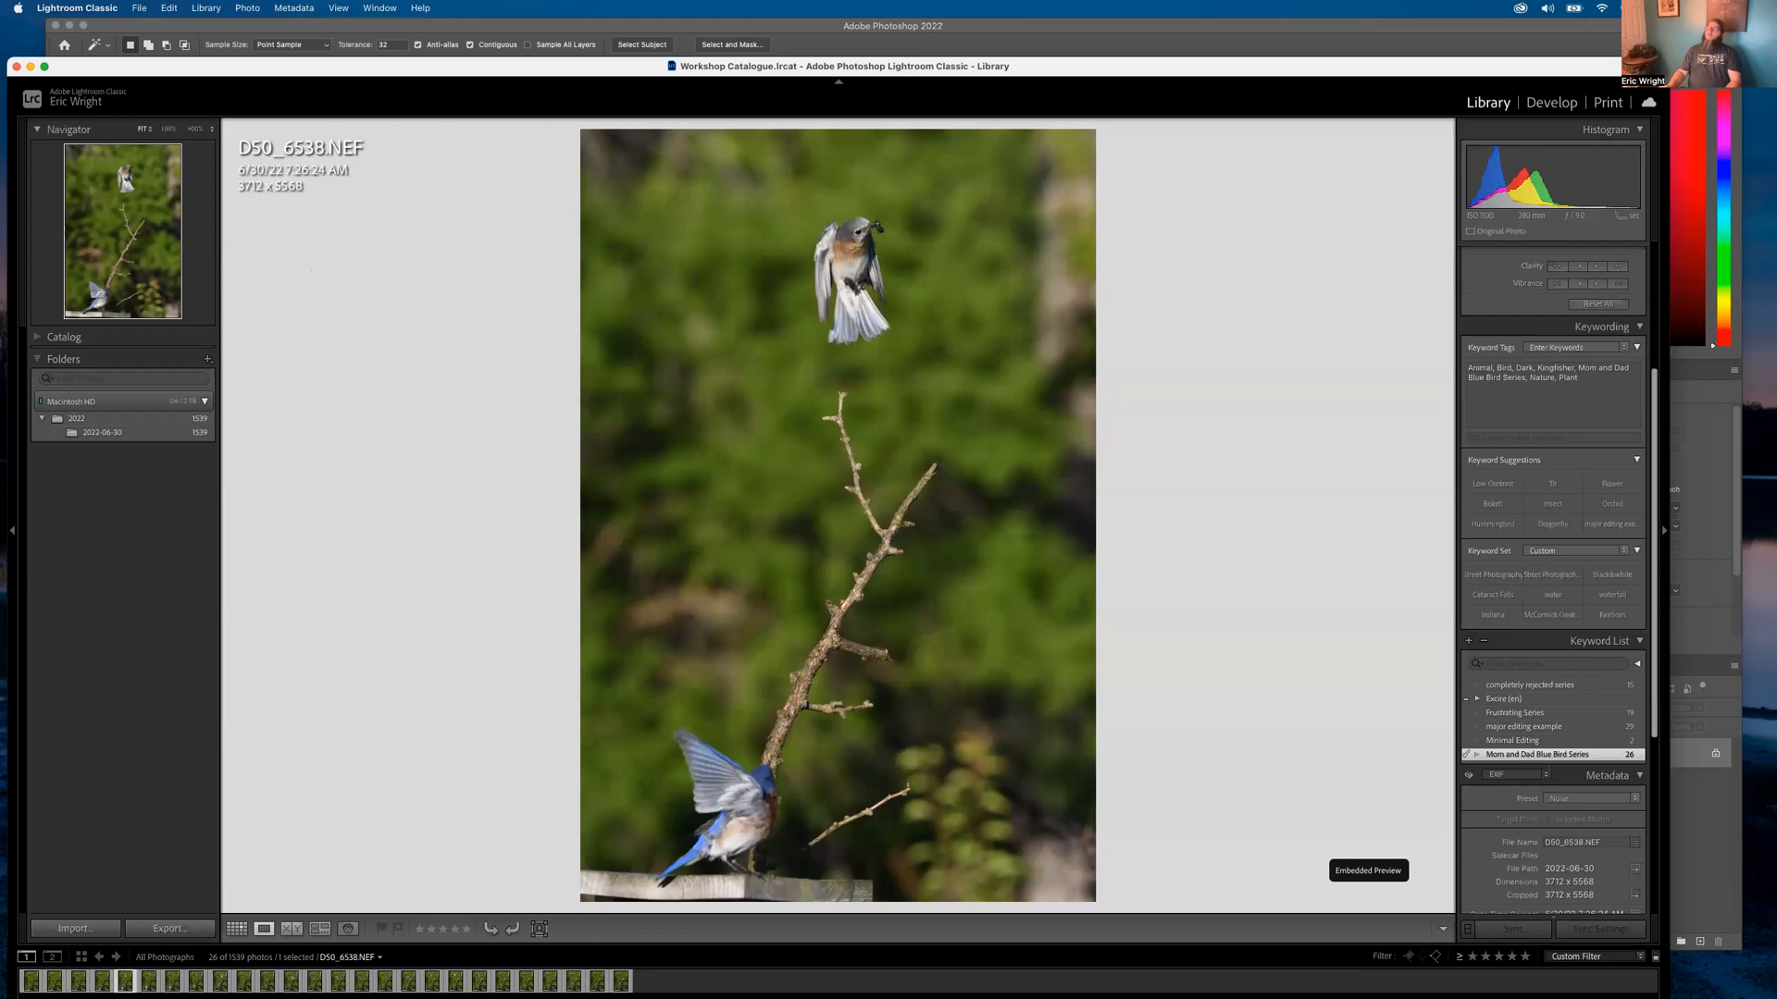
key("Right")
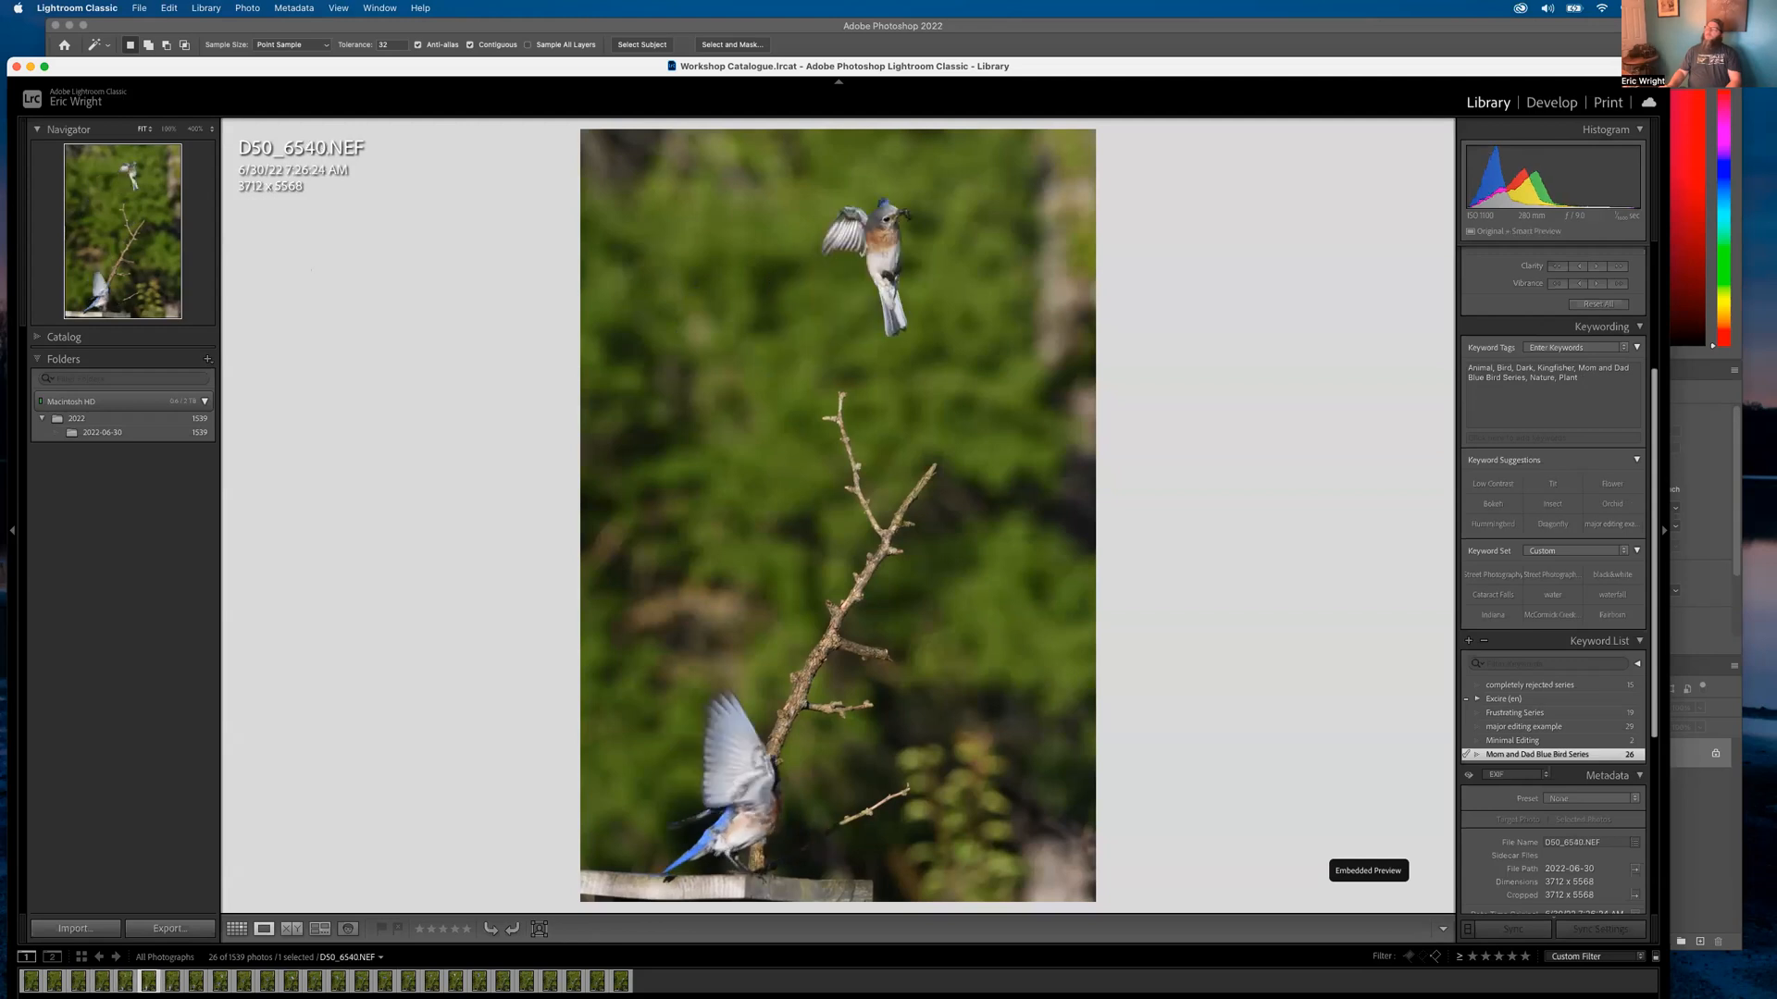
key("Right")
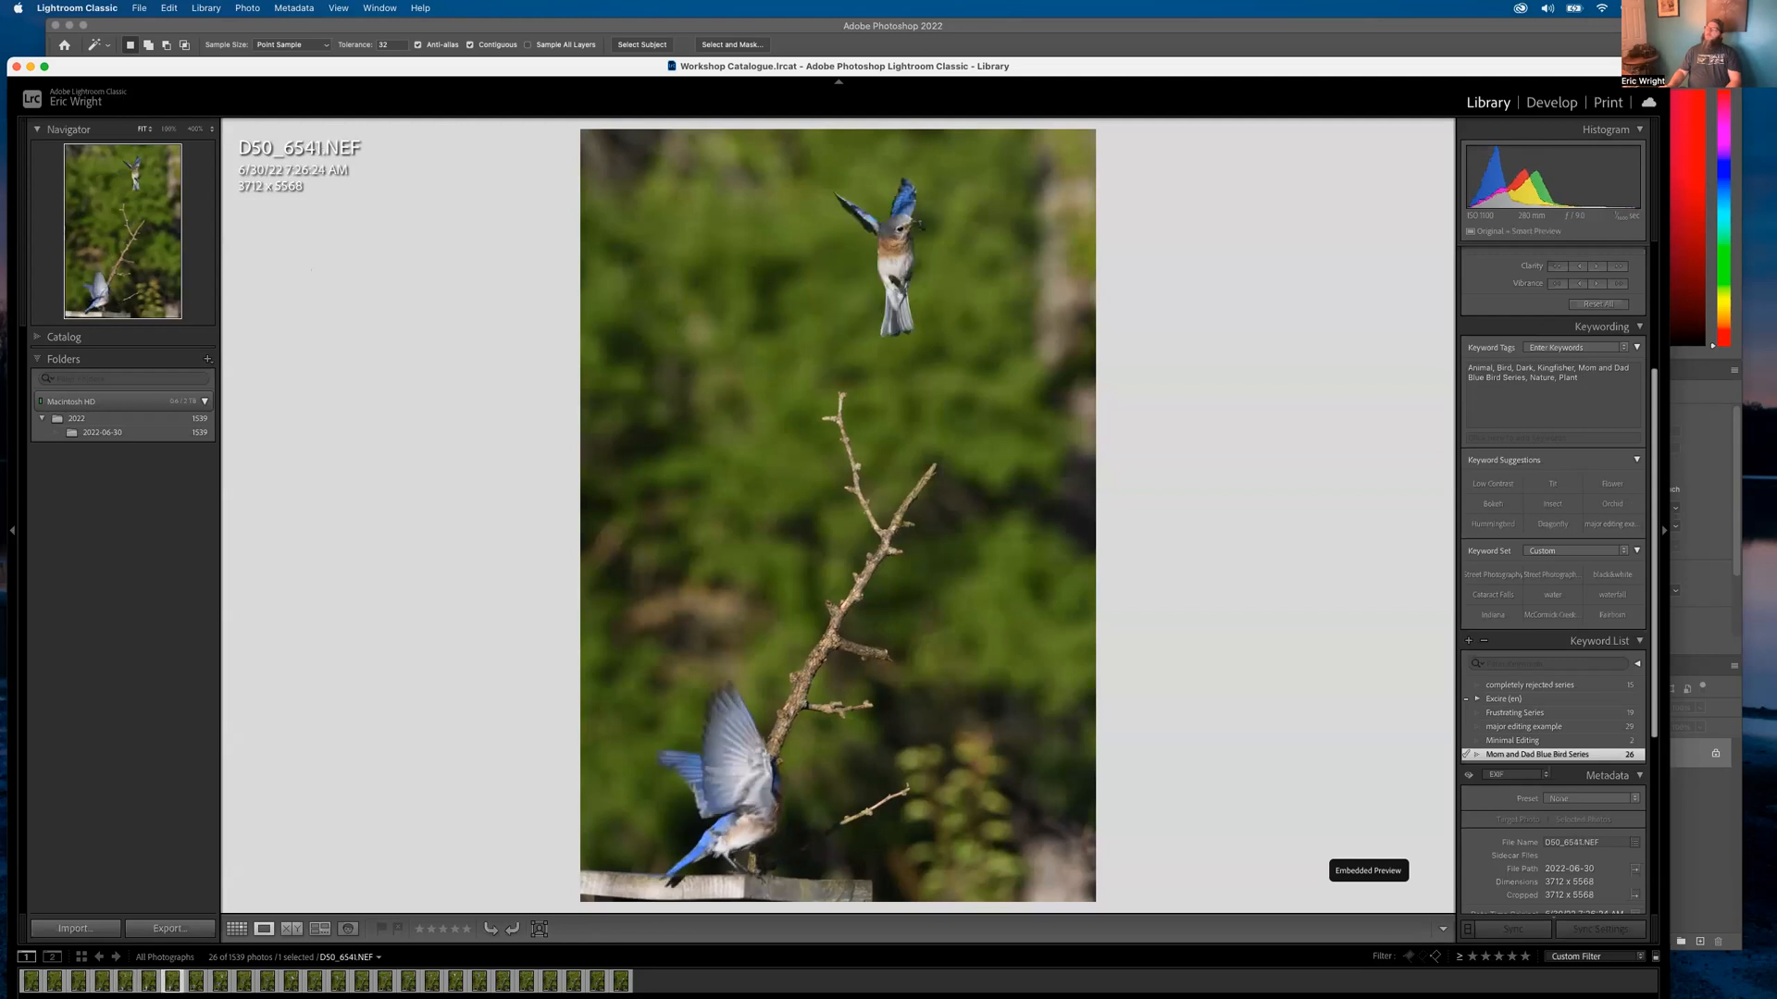
key("Right")
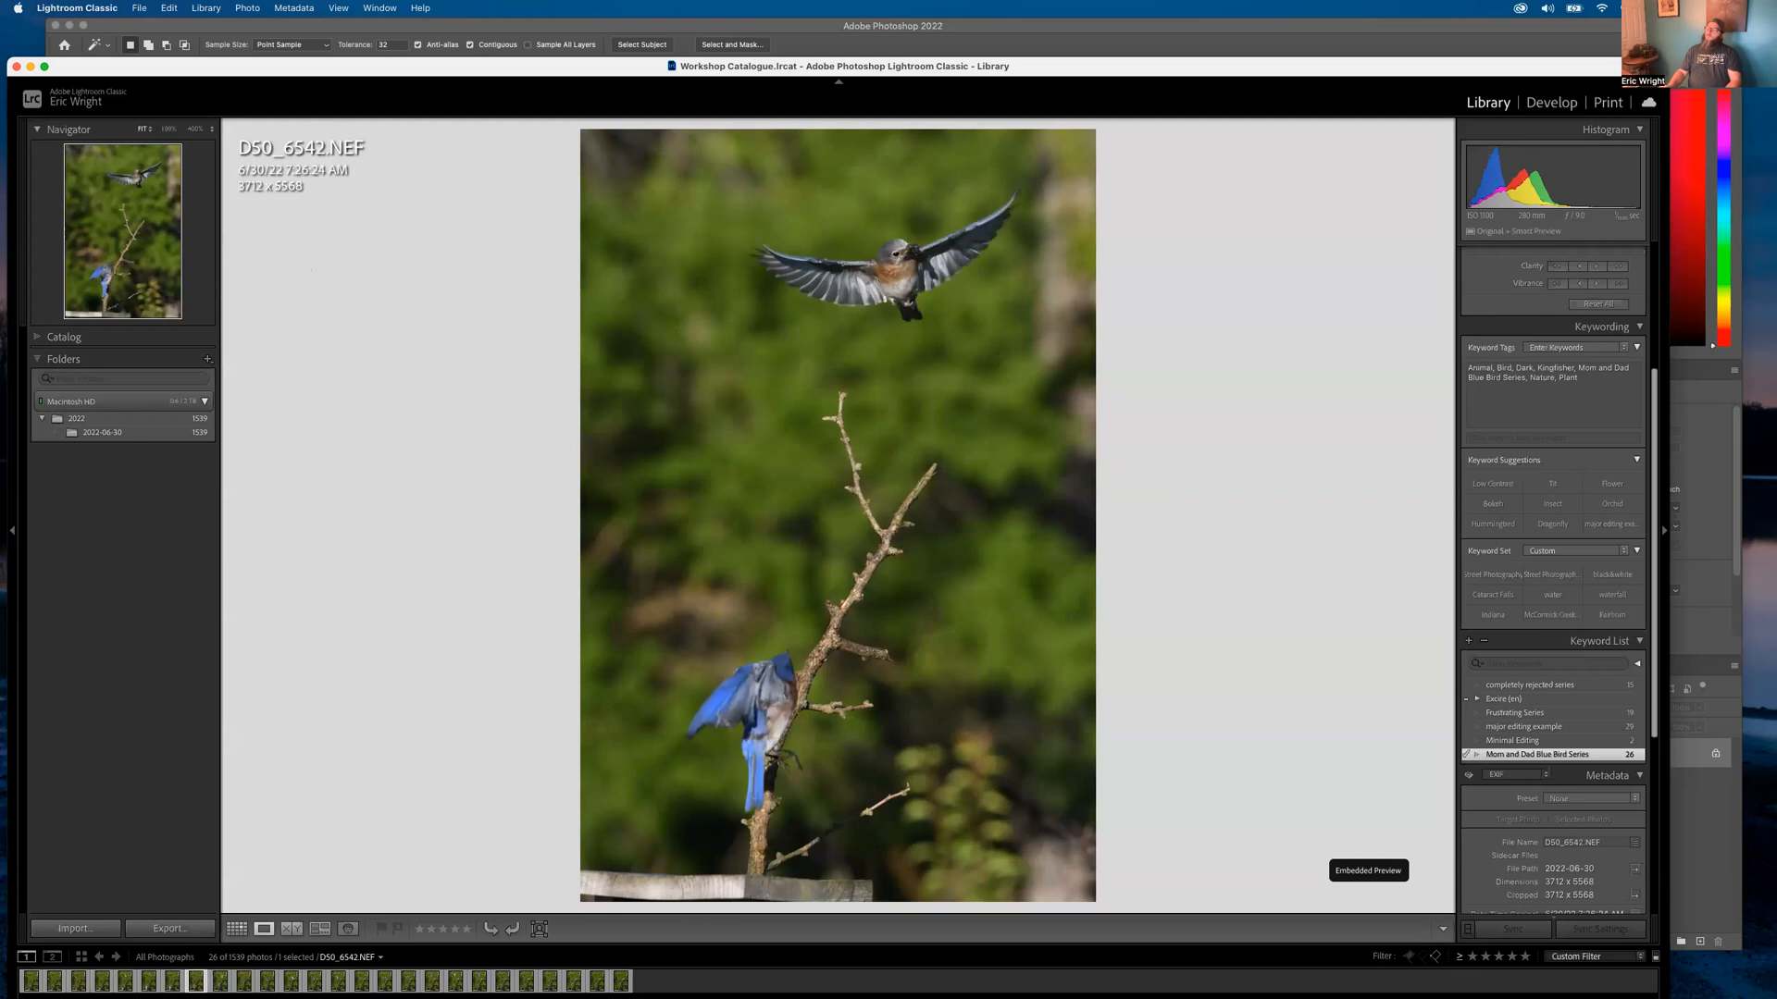
key("Right")
key("Right")
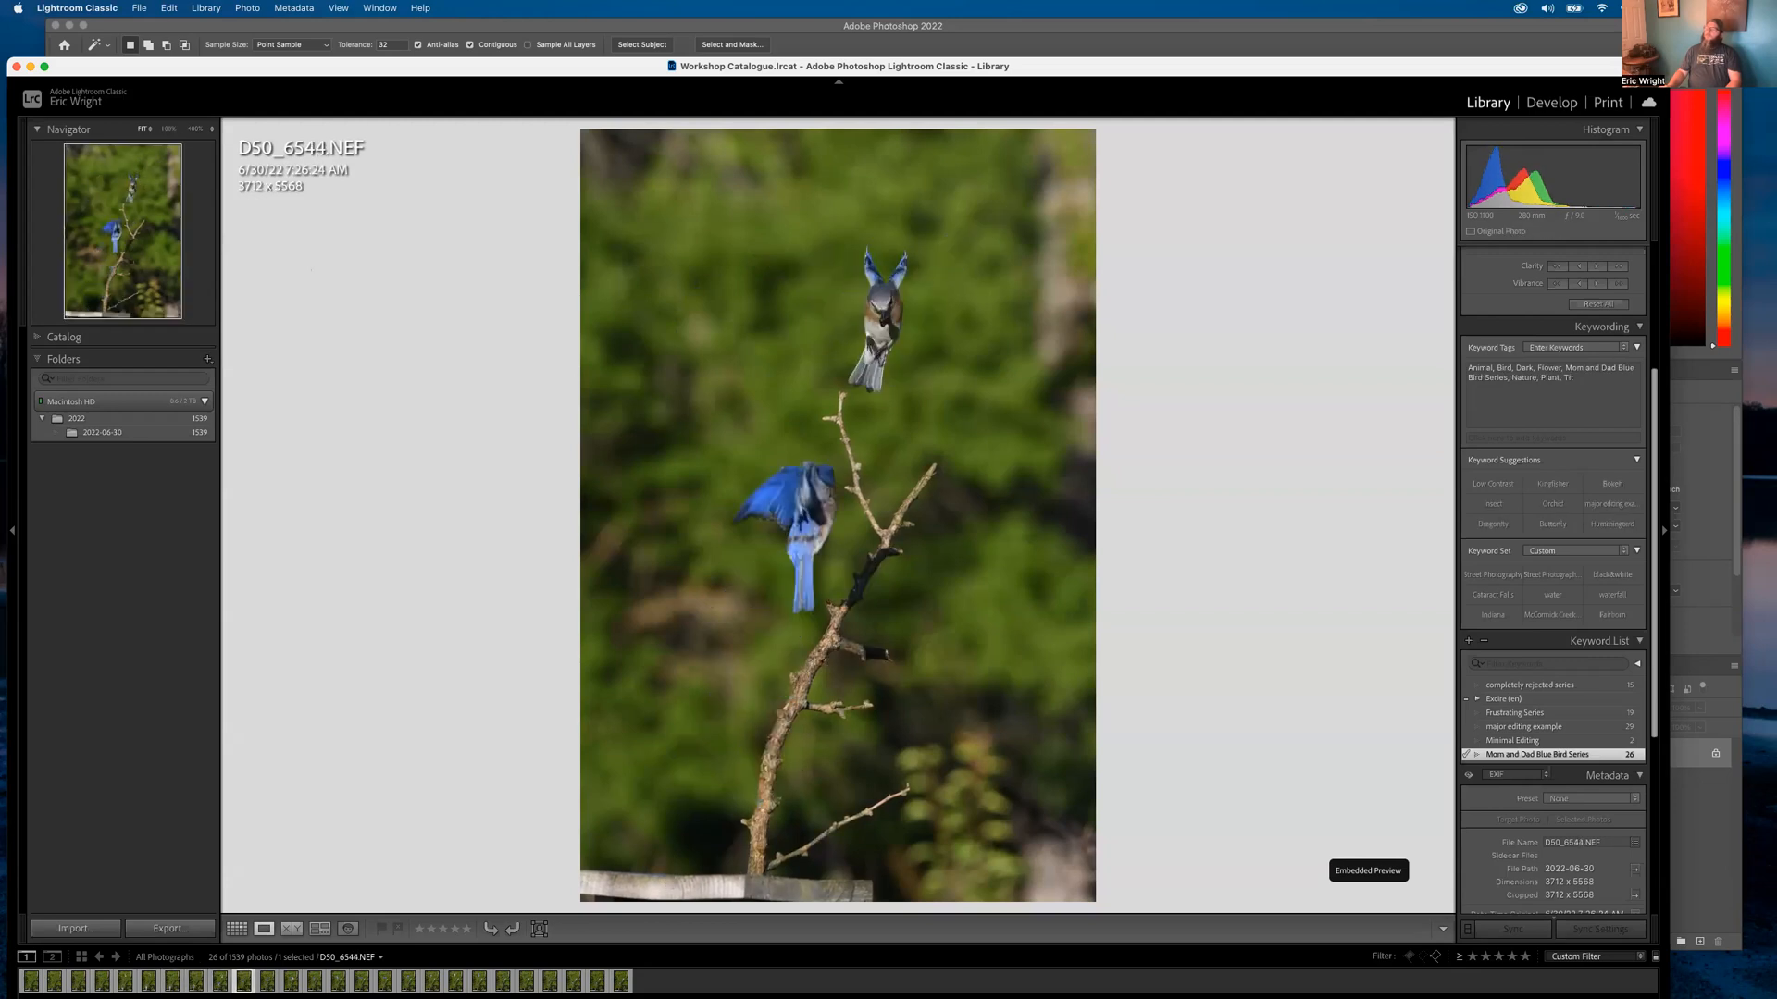
key("Right")
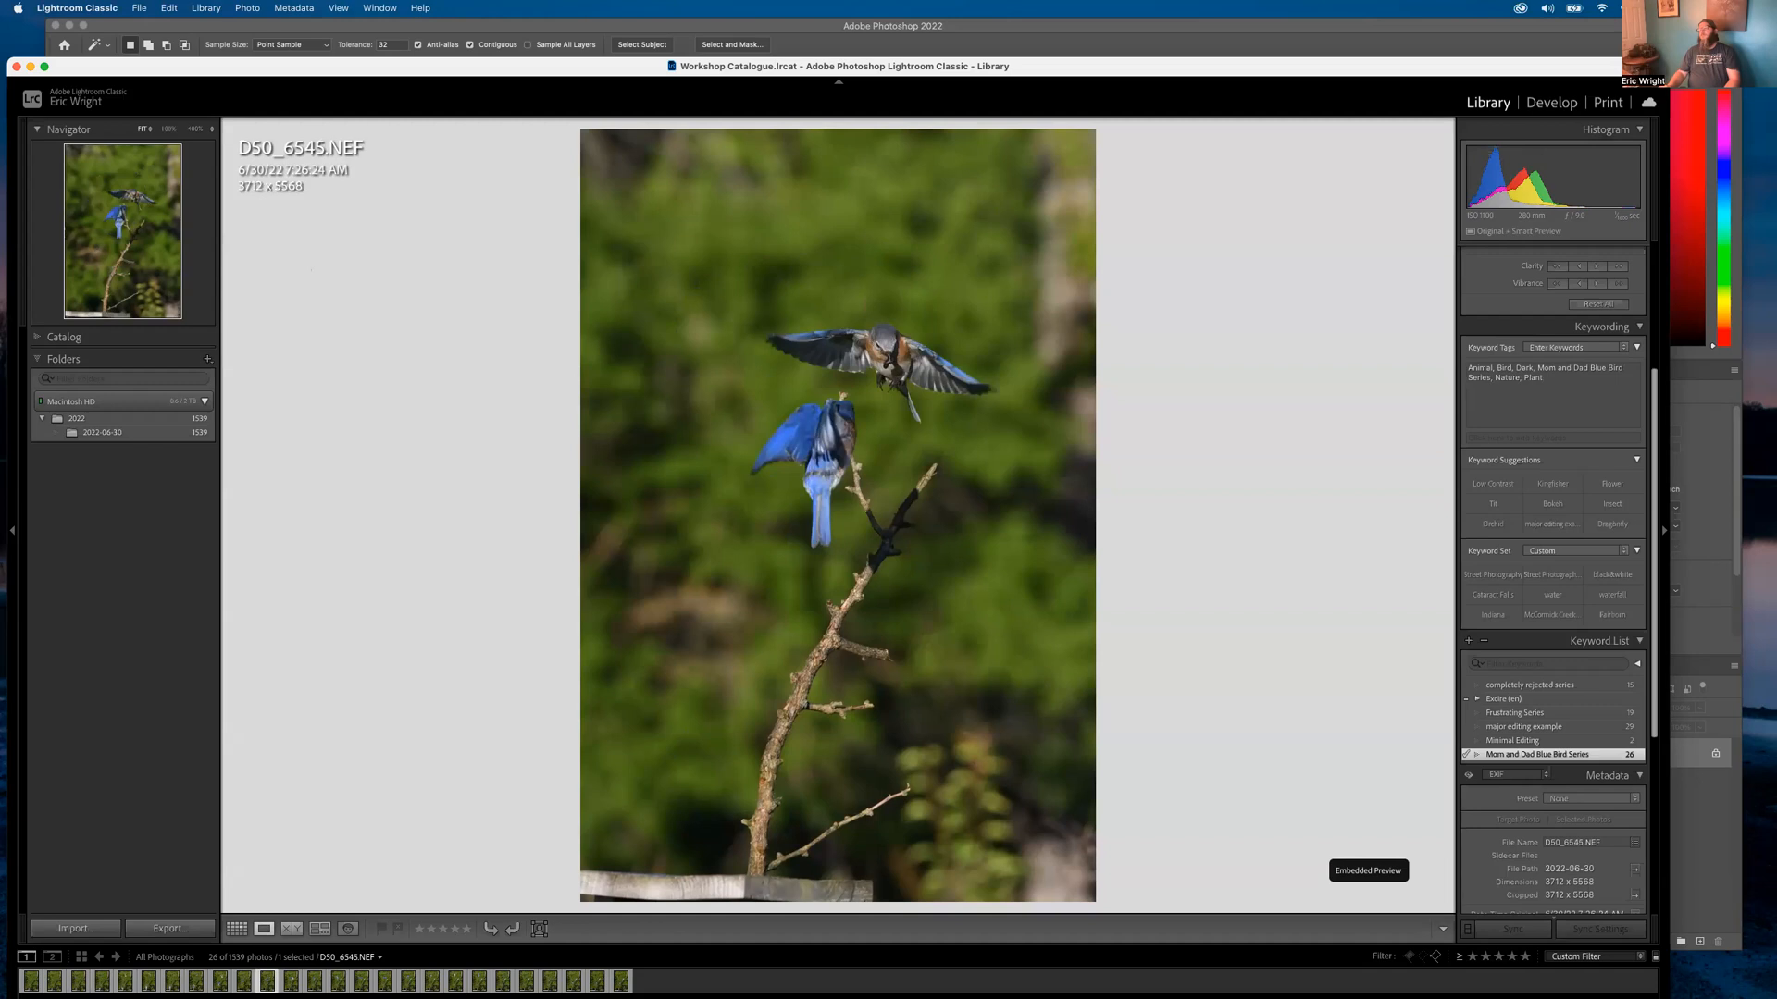
key("Right")
key("Right")
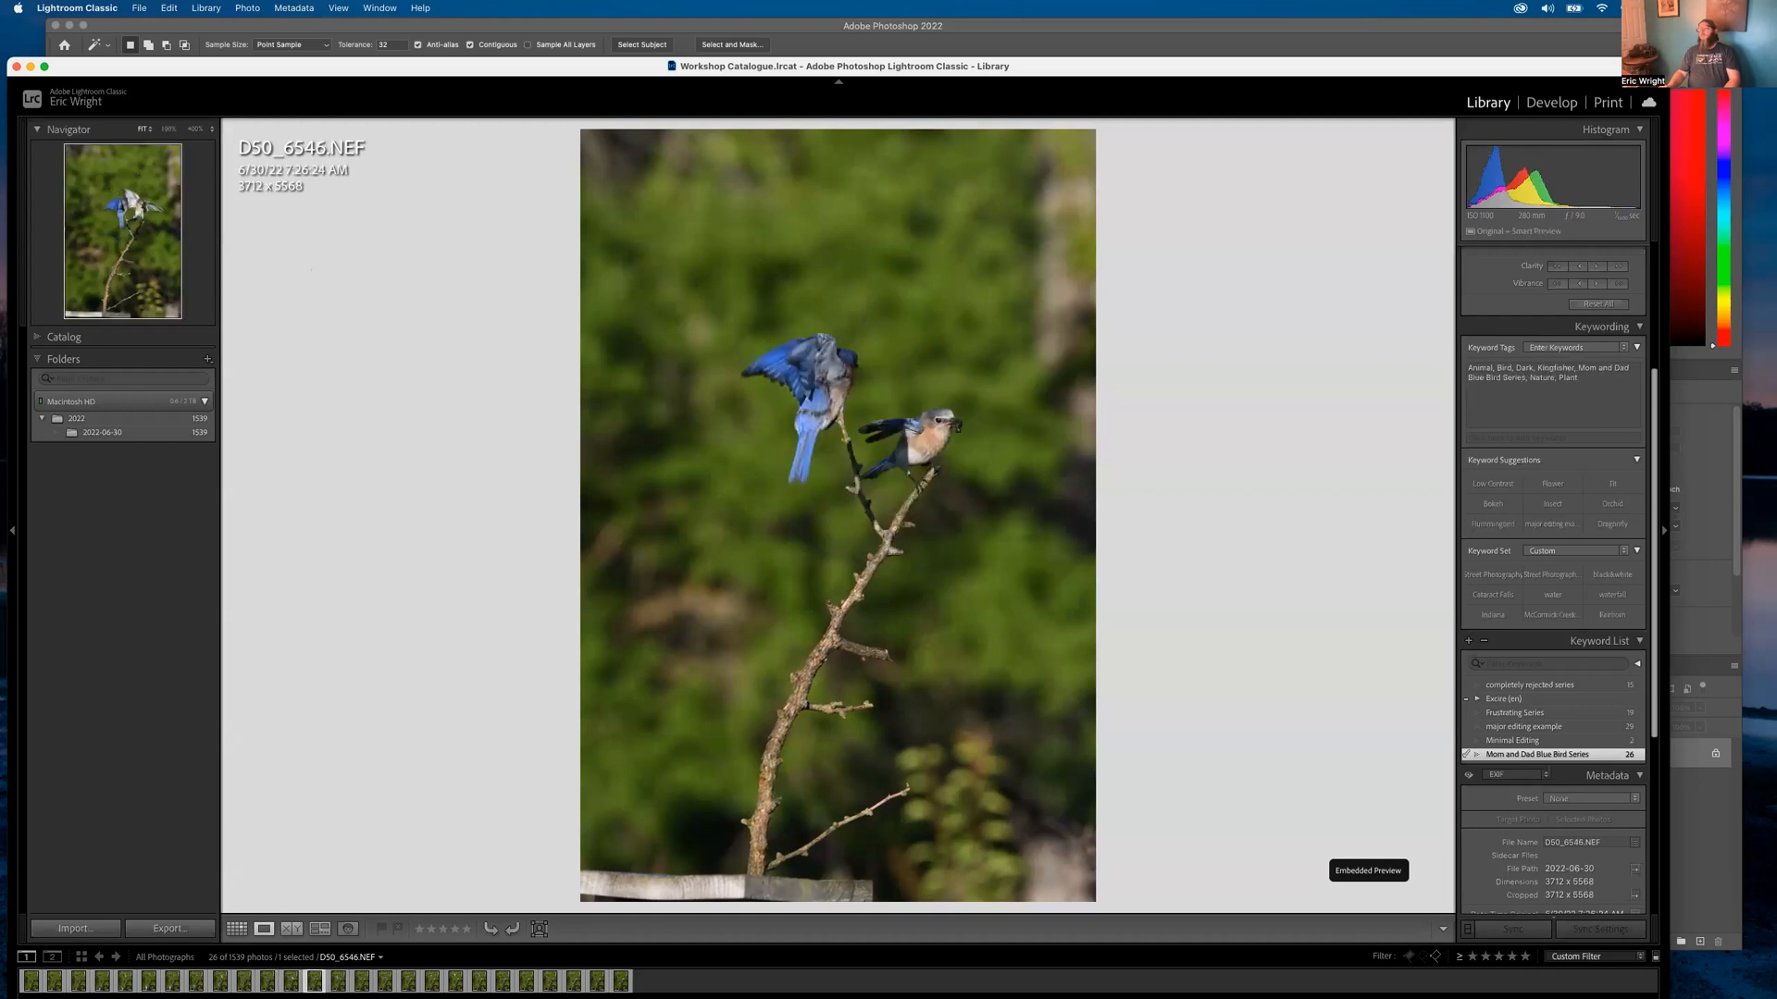
key("Right")
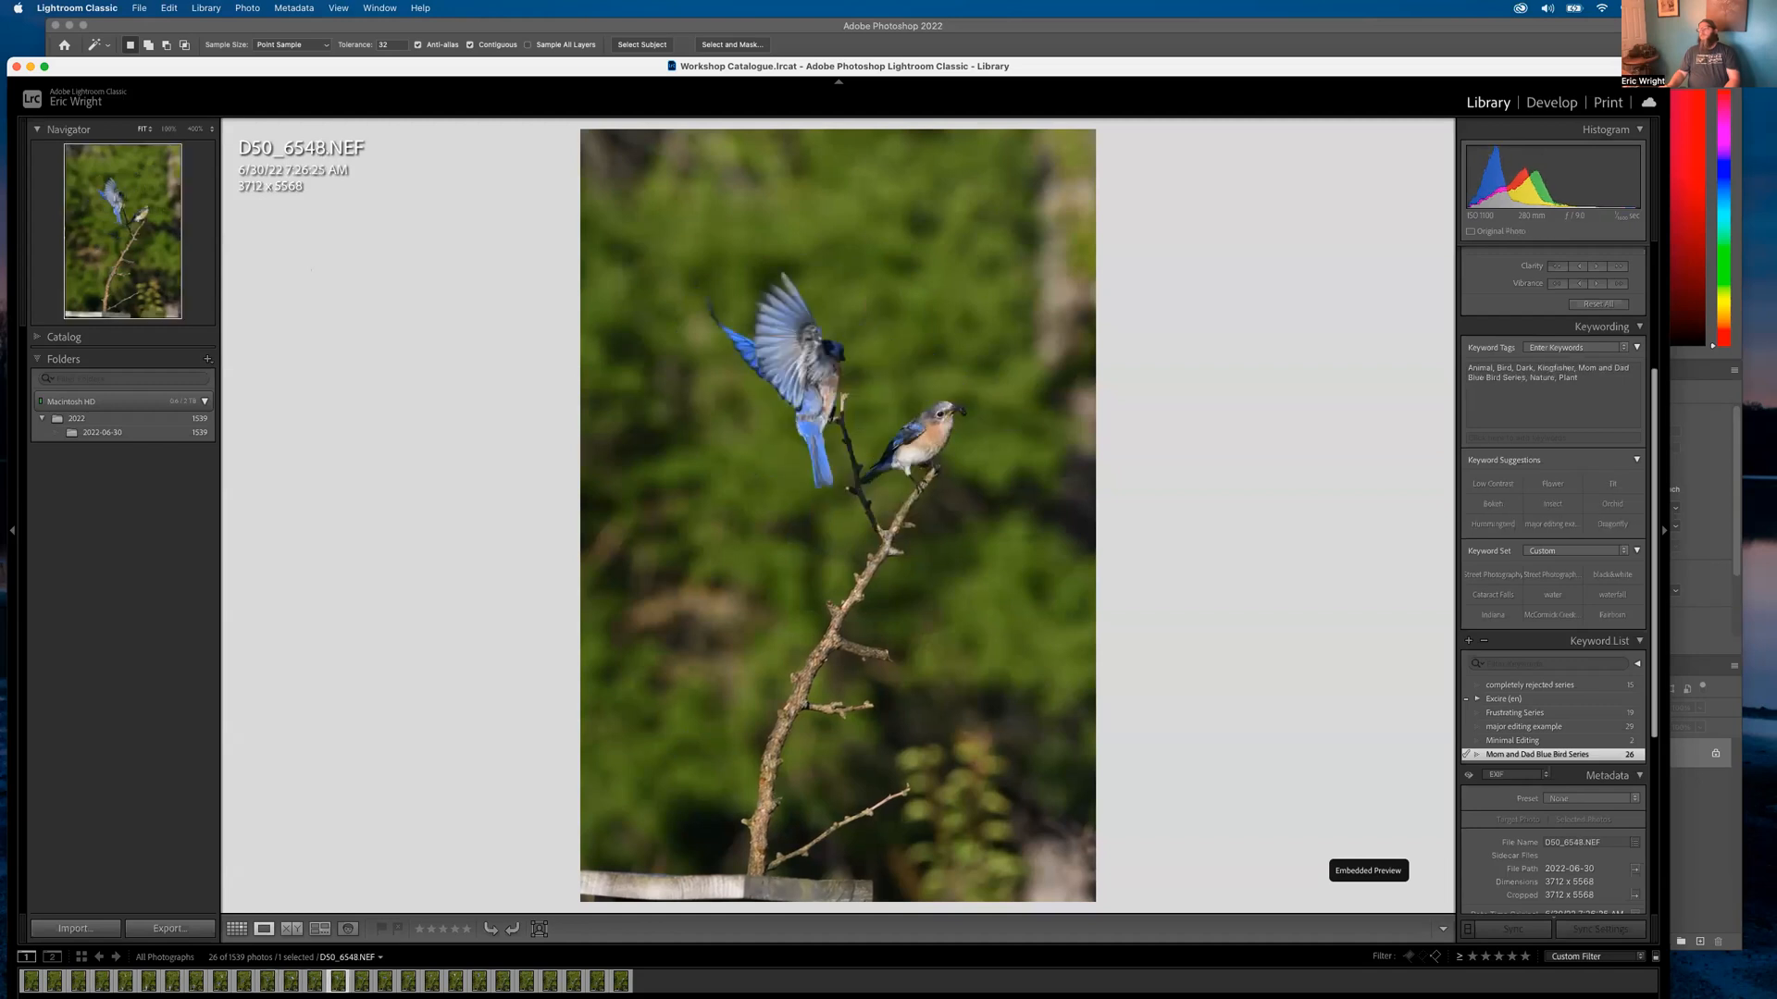
key("Right")
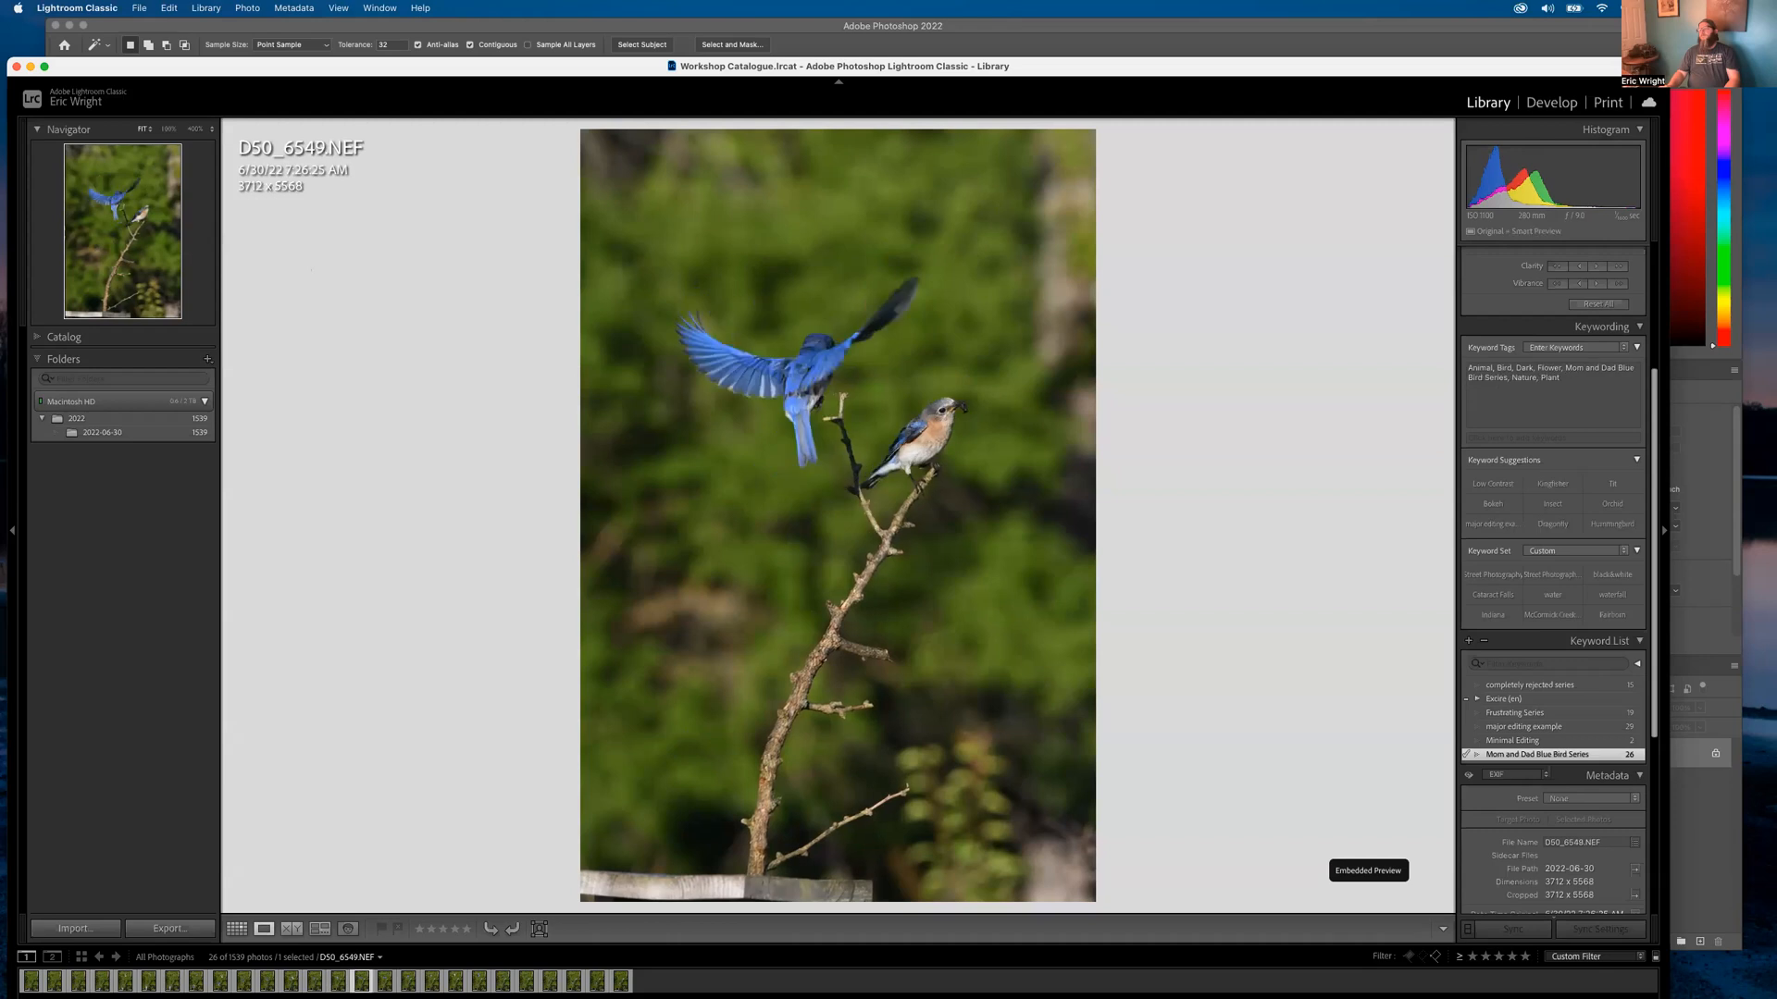
key("Right")
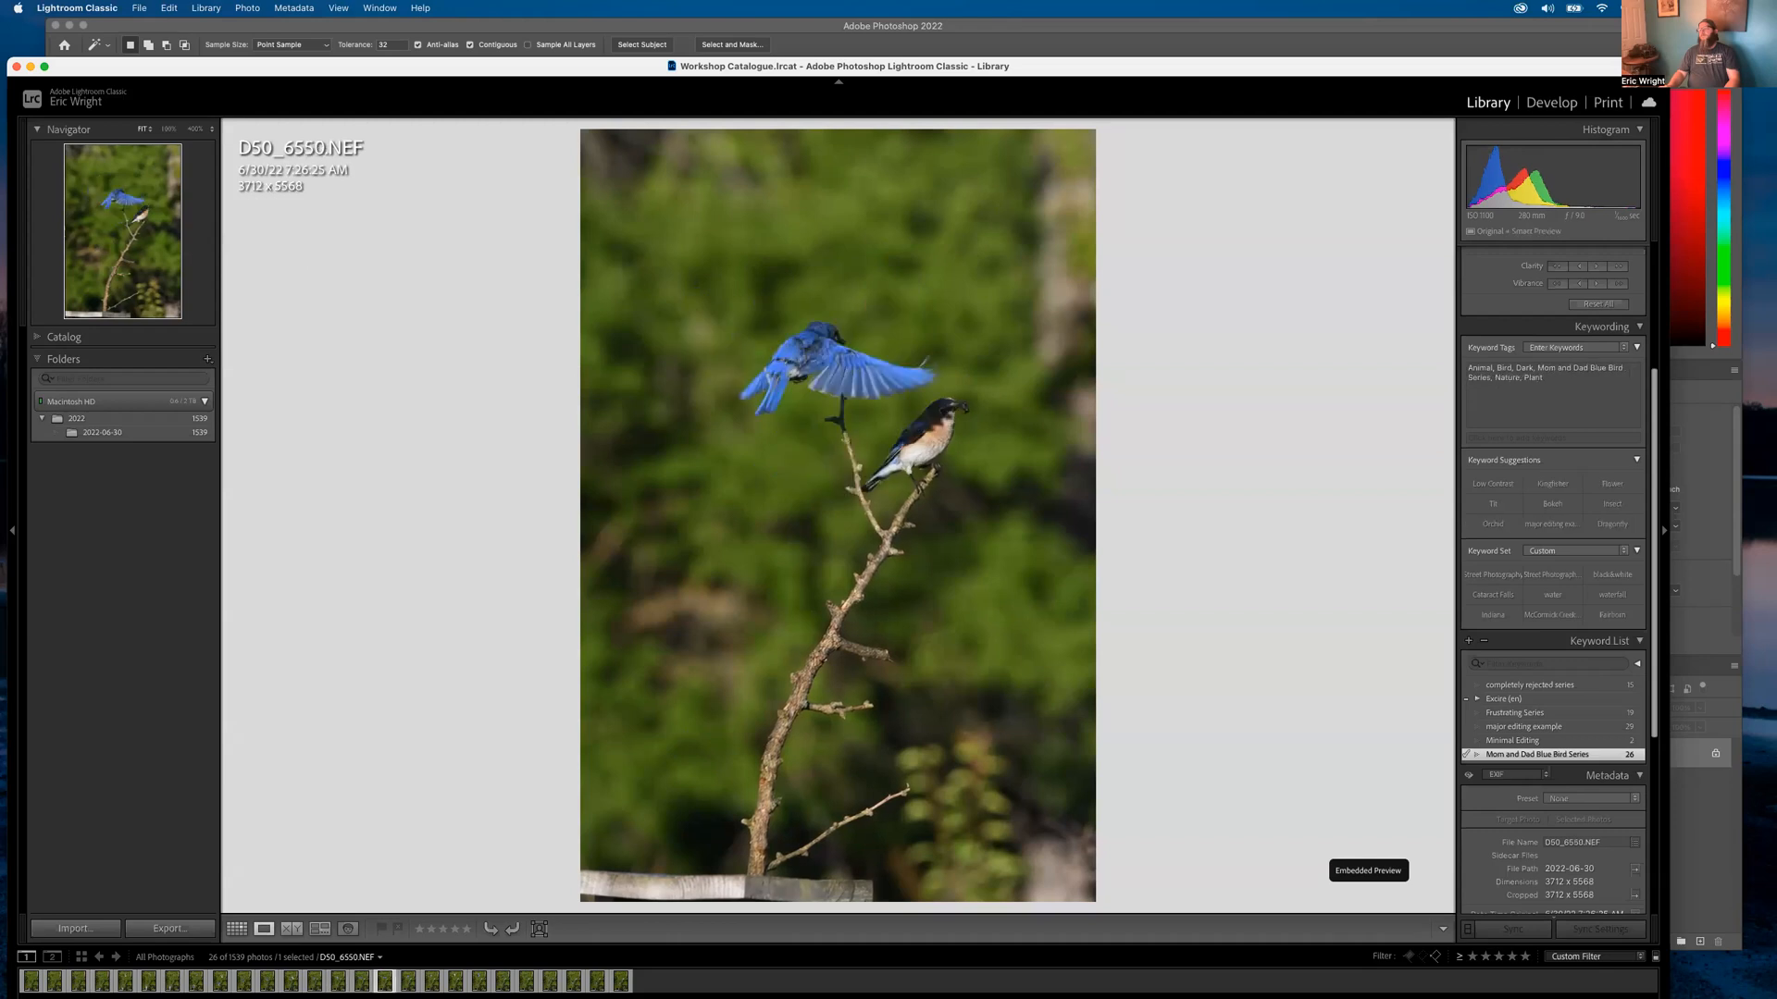
key("Right")
key("Right")
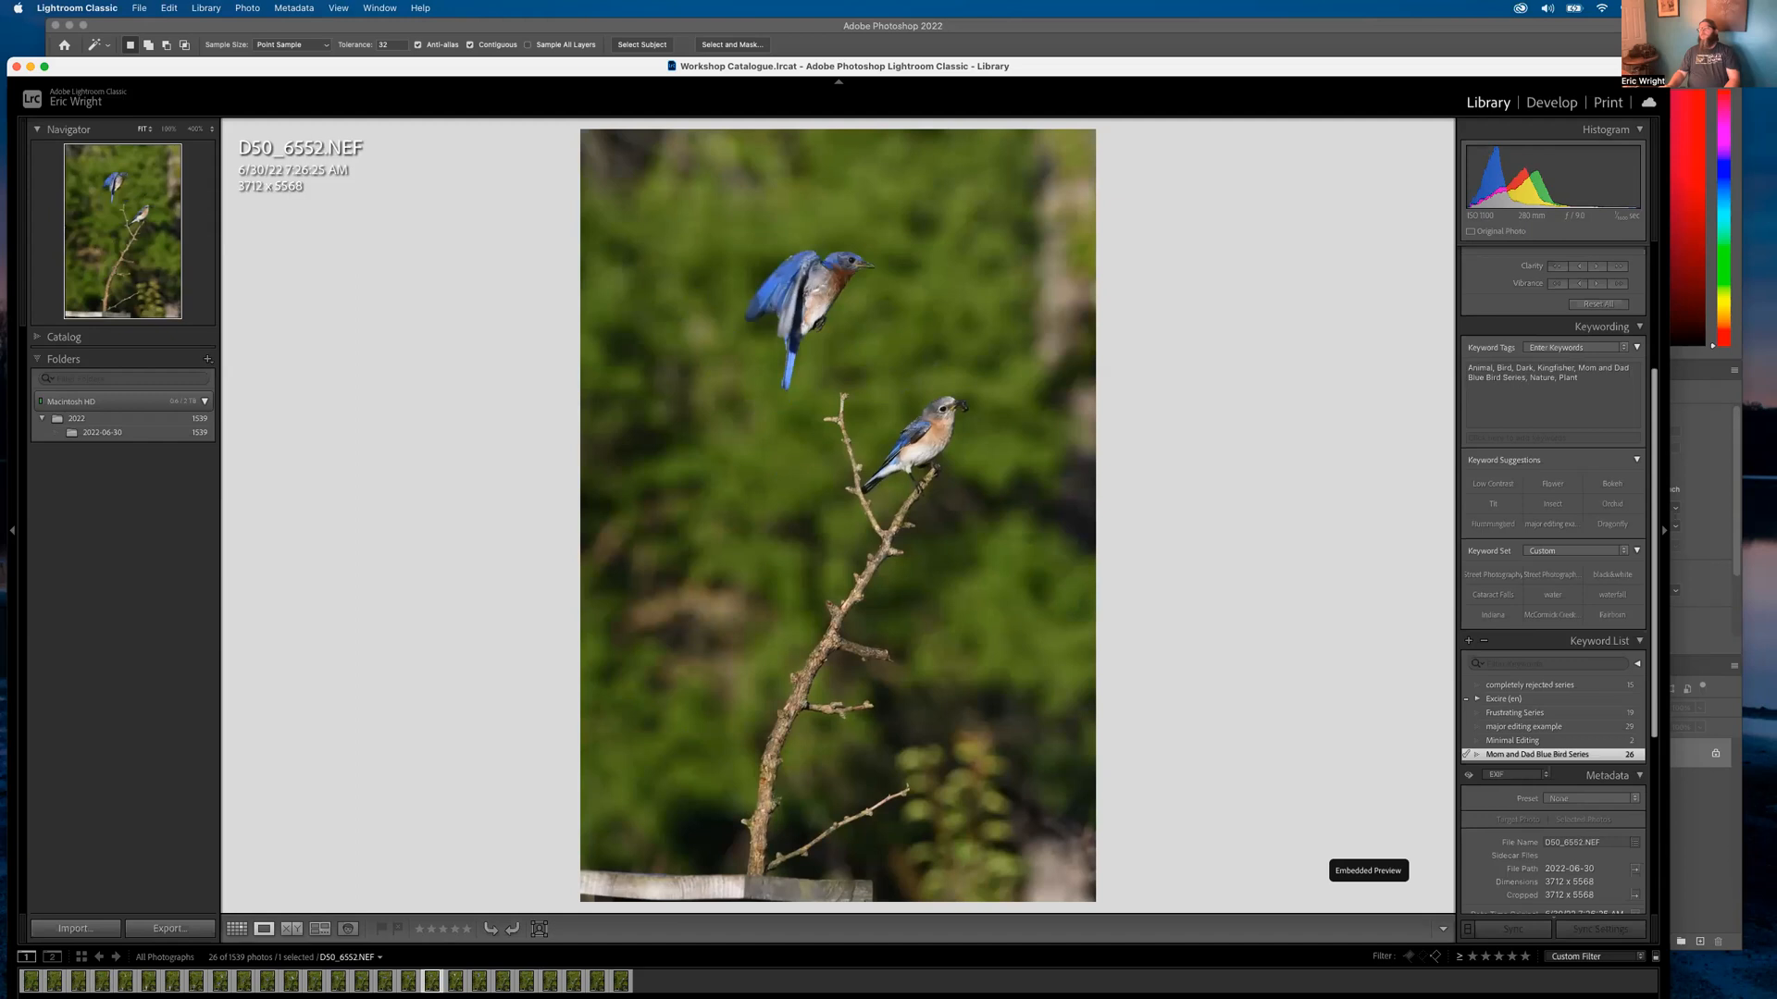
key("Right")
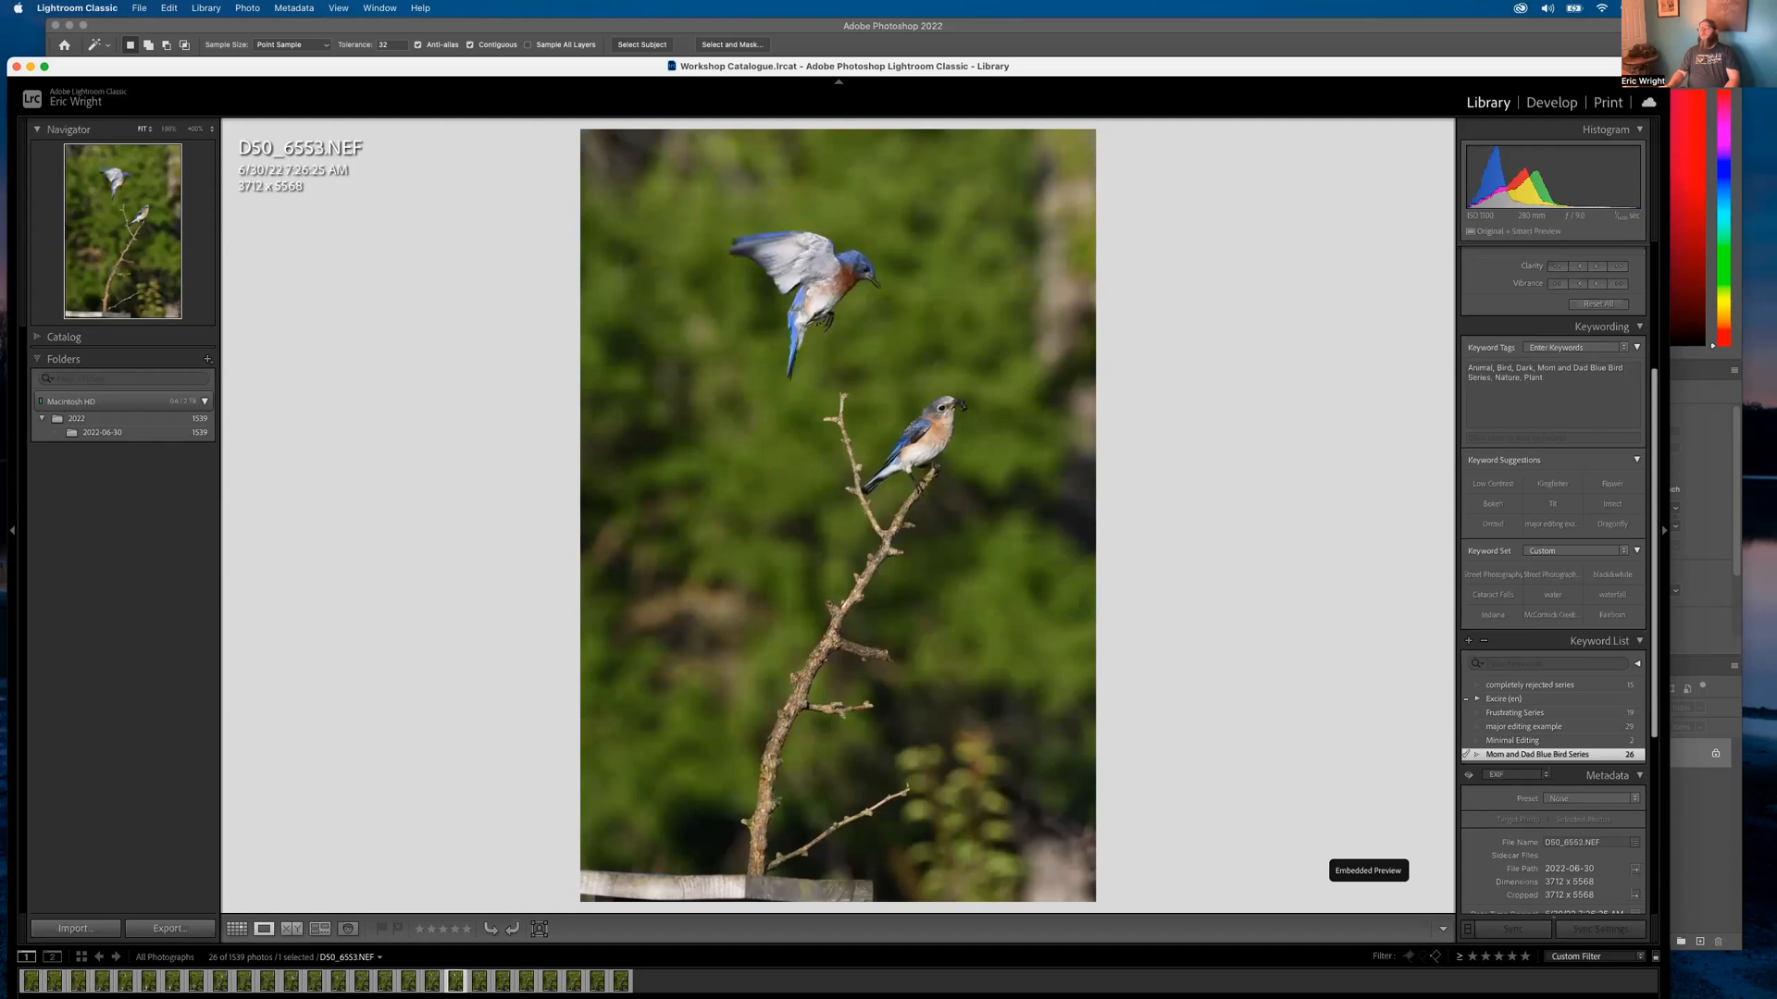
key("Right")
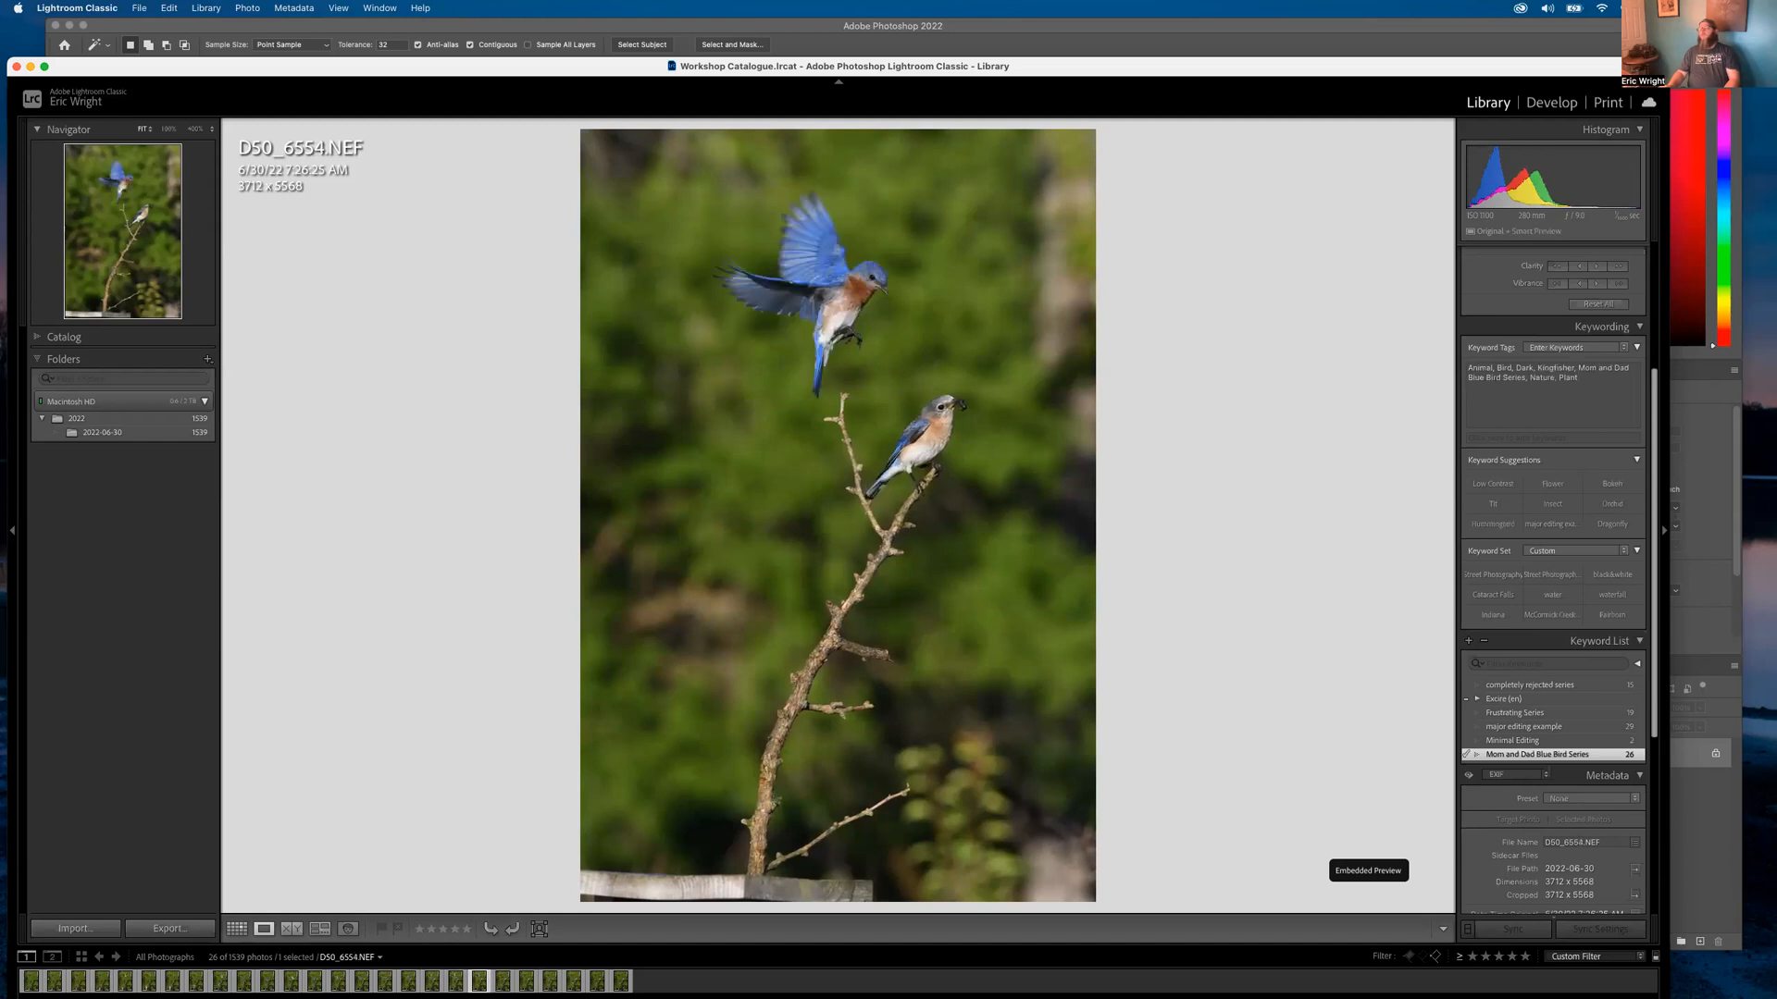
key("Right")
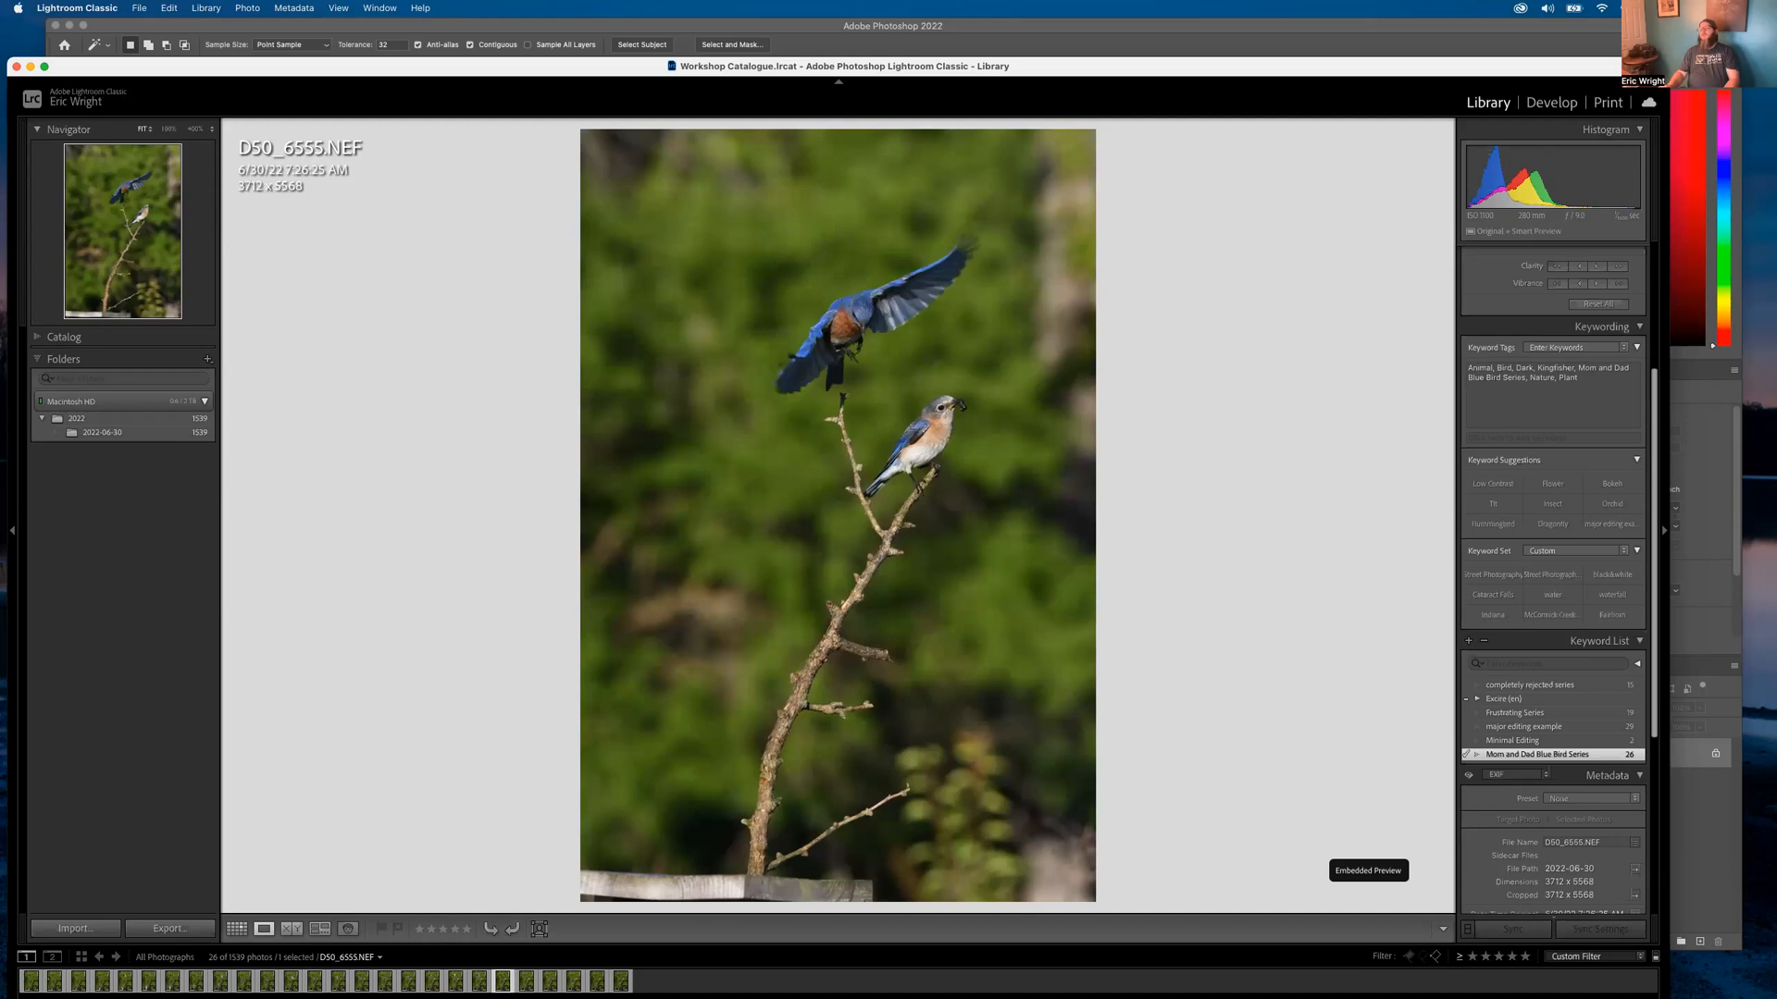
key("Right")
key("Right")
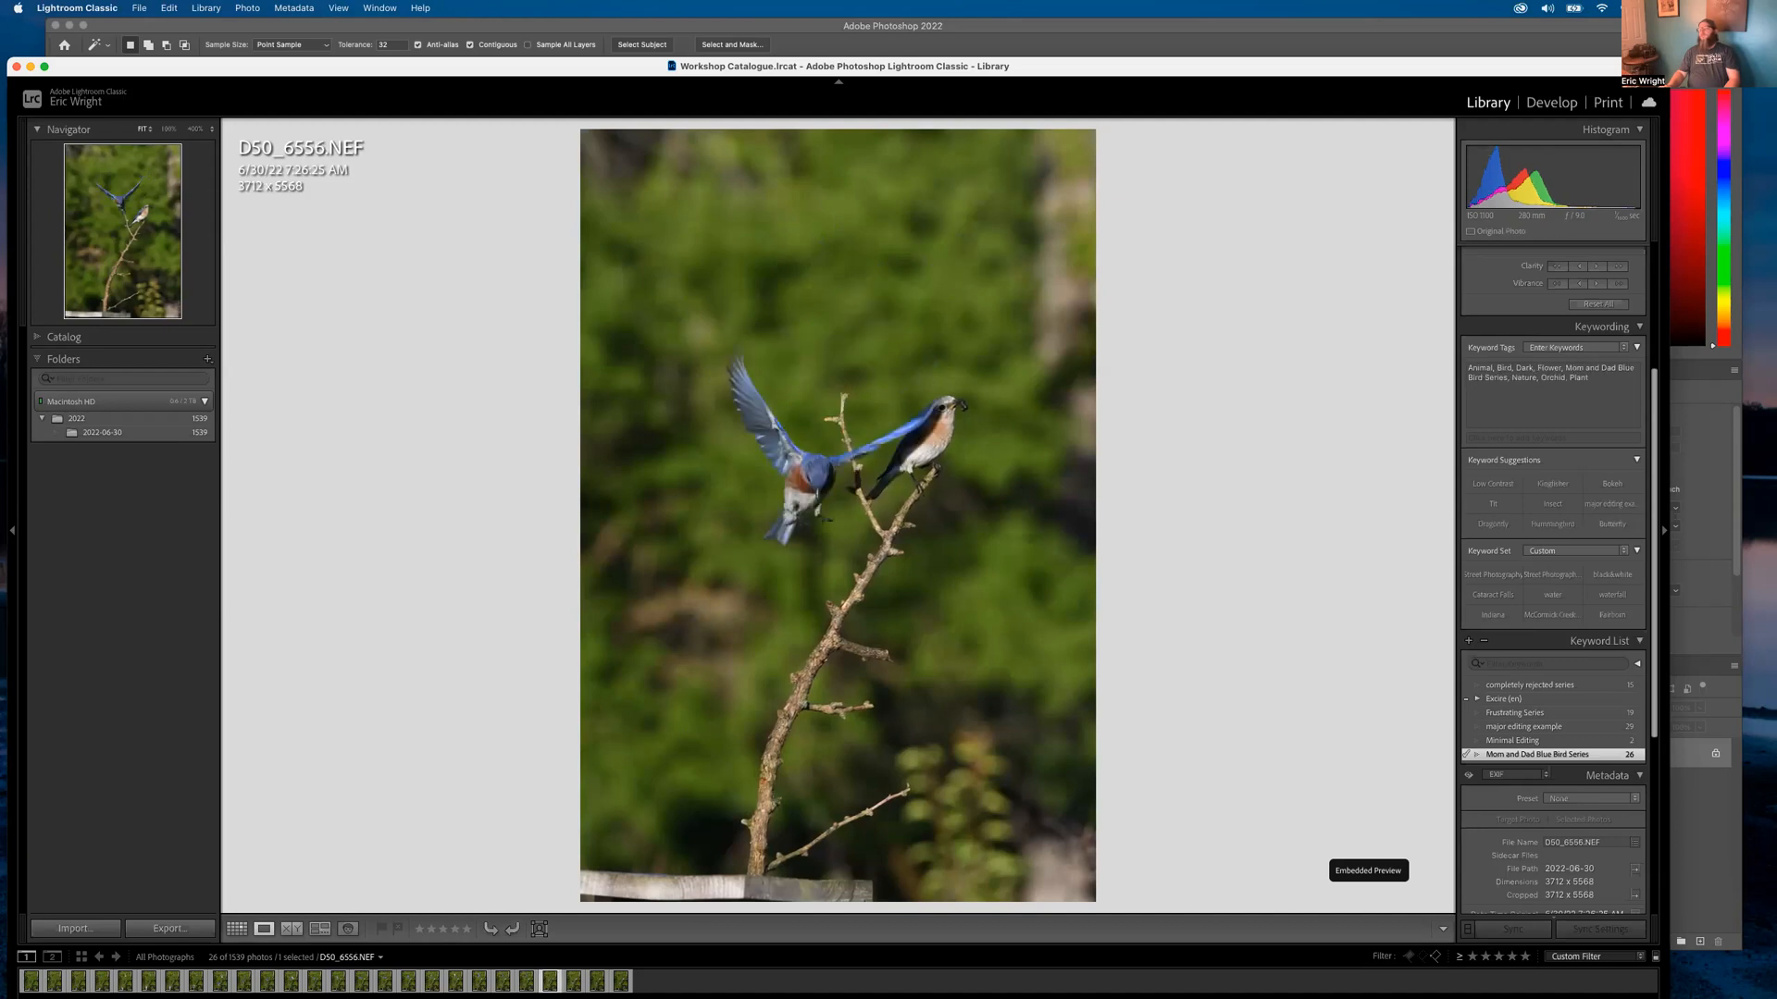
key("Right")
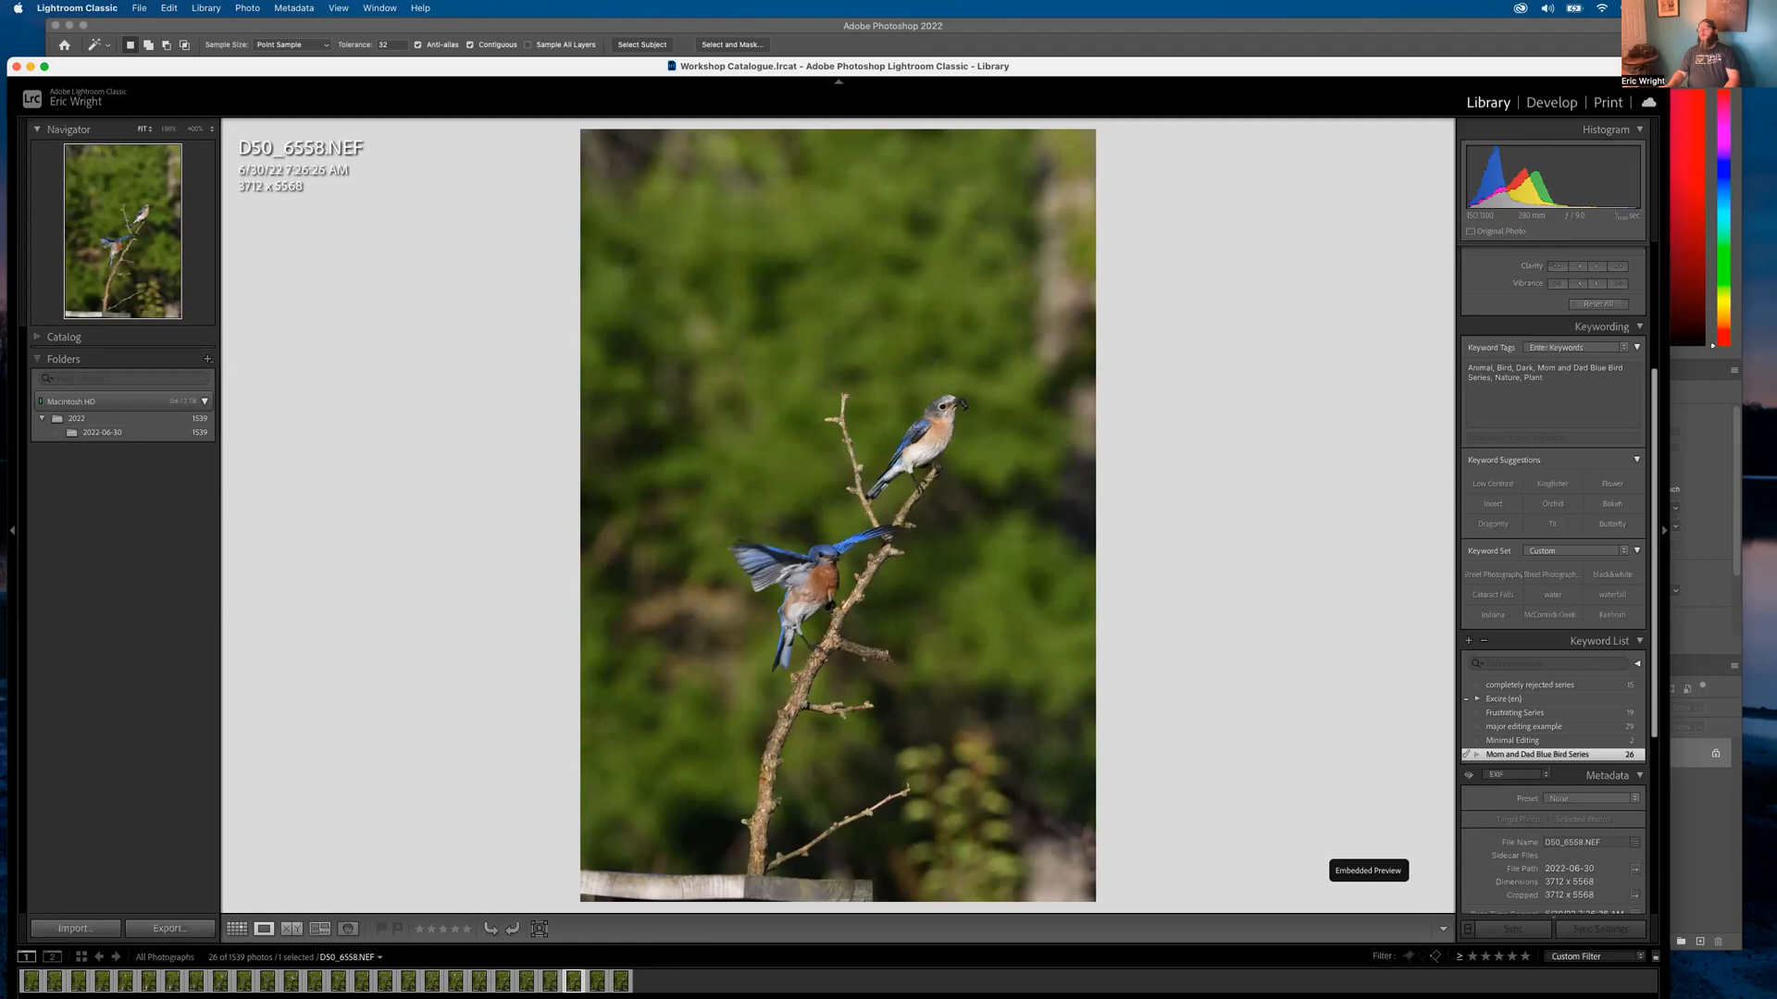
key("Right")
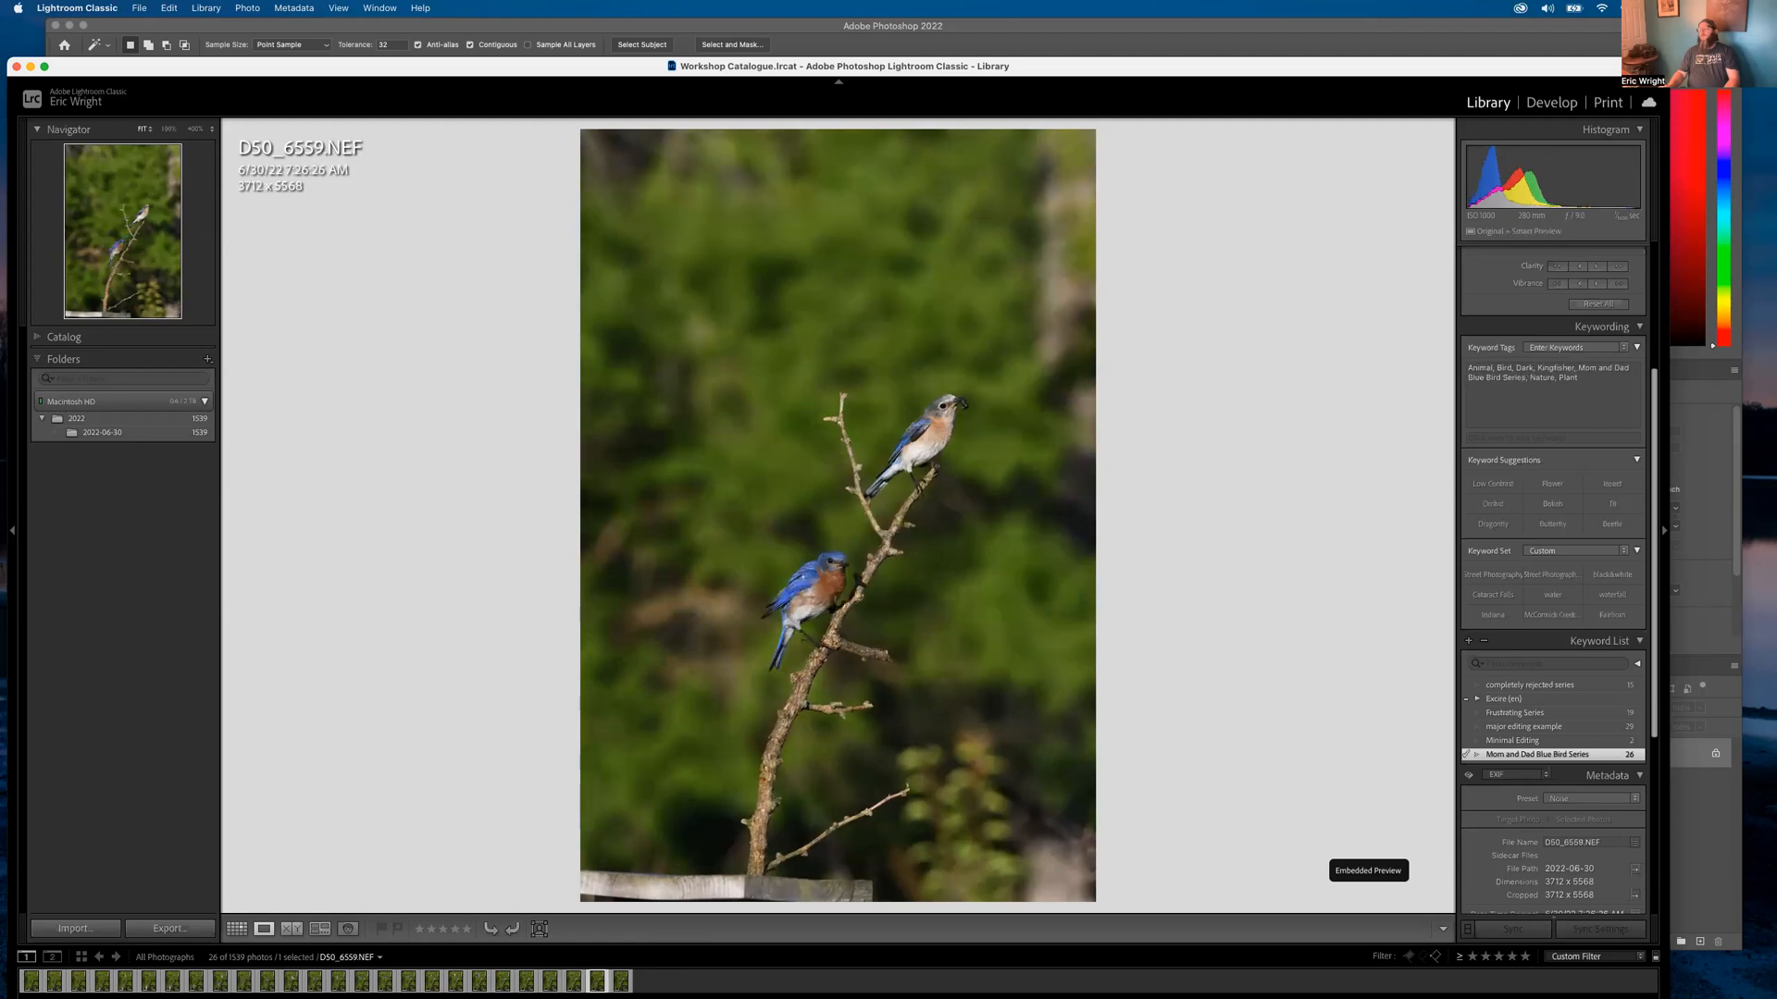
key("Right")
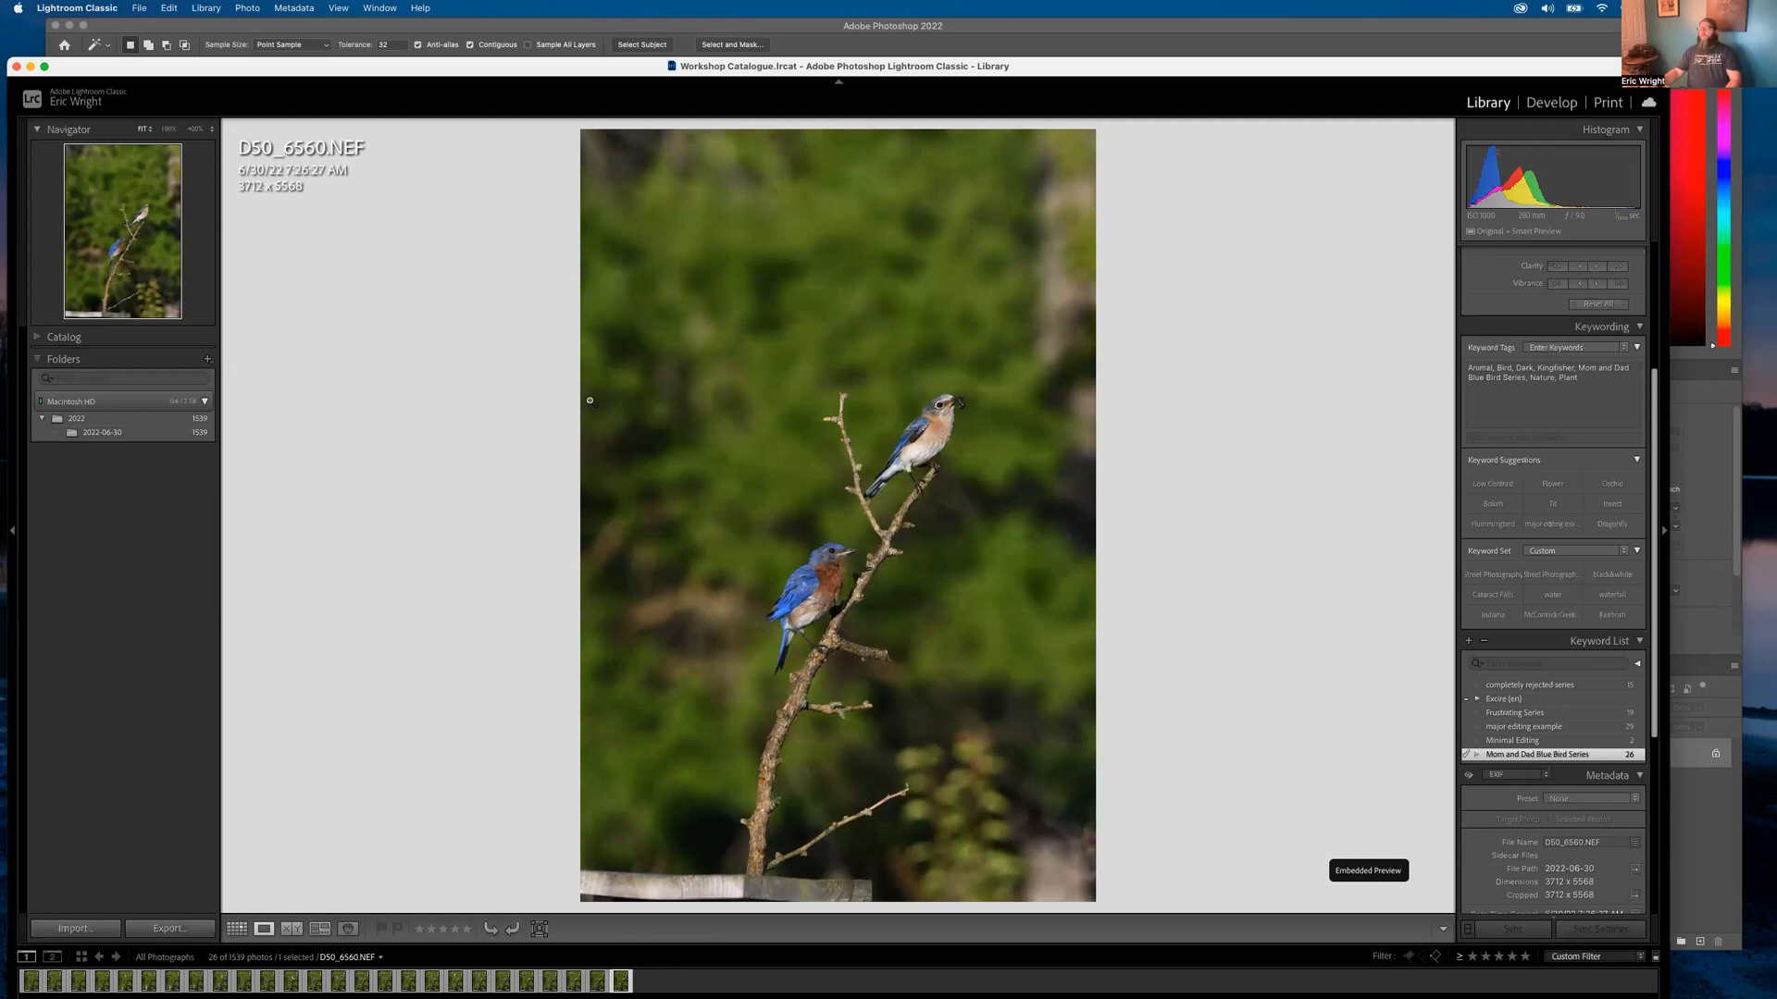
Survey the series thumbnails, open frame D50_6543, and step forward to D50_6553
key("g")
scroll(695, 527, "up", 3)
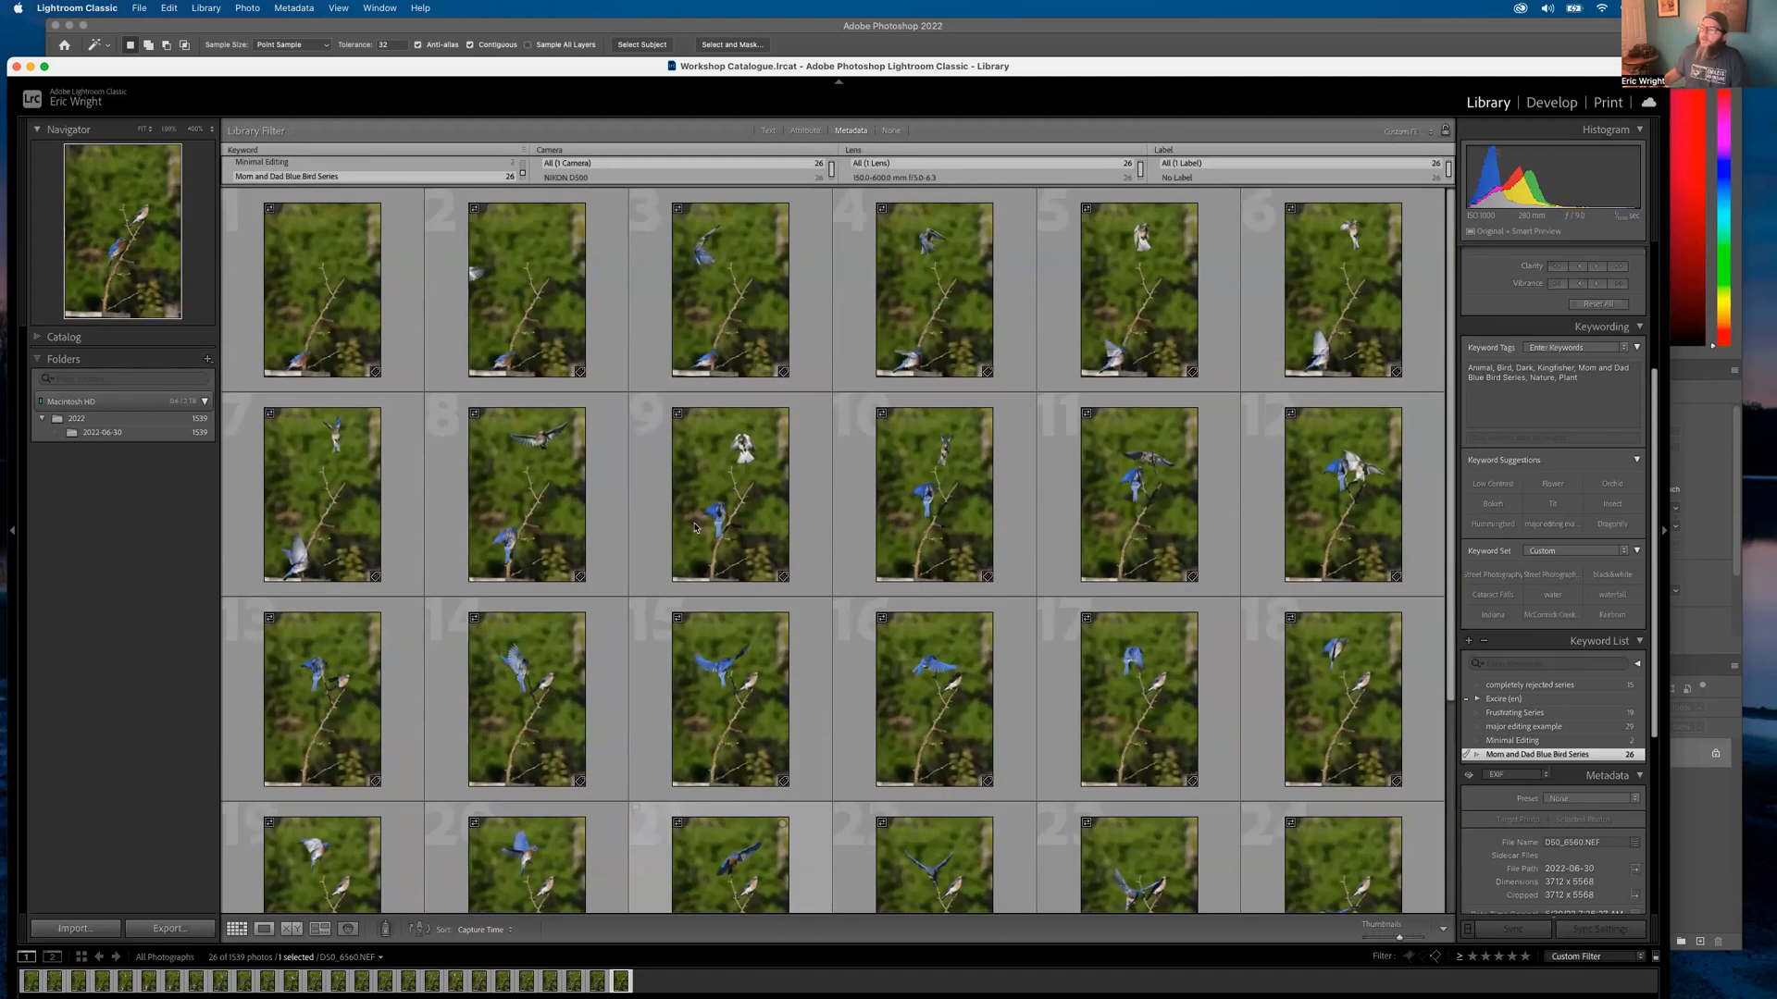
scroll(695, 527, "down", 1)
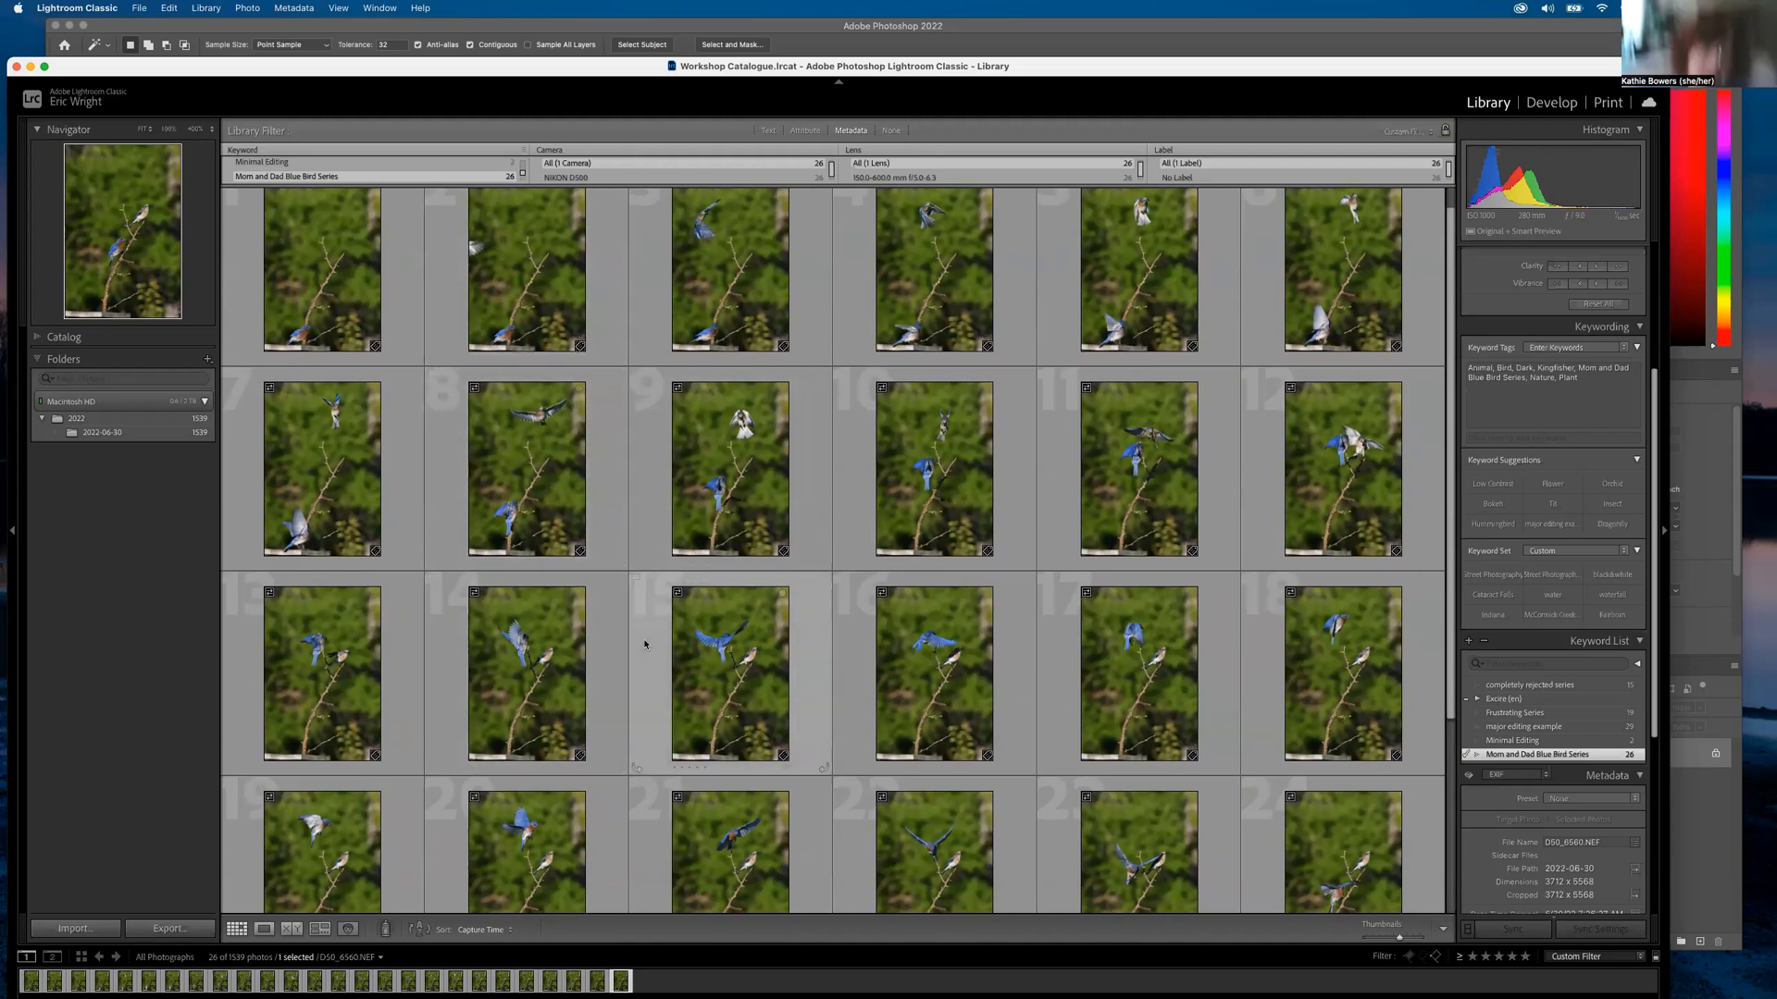
double_click(737, 507)
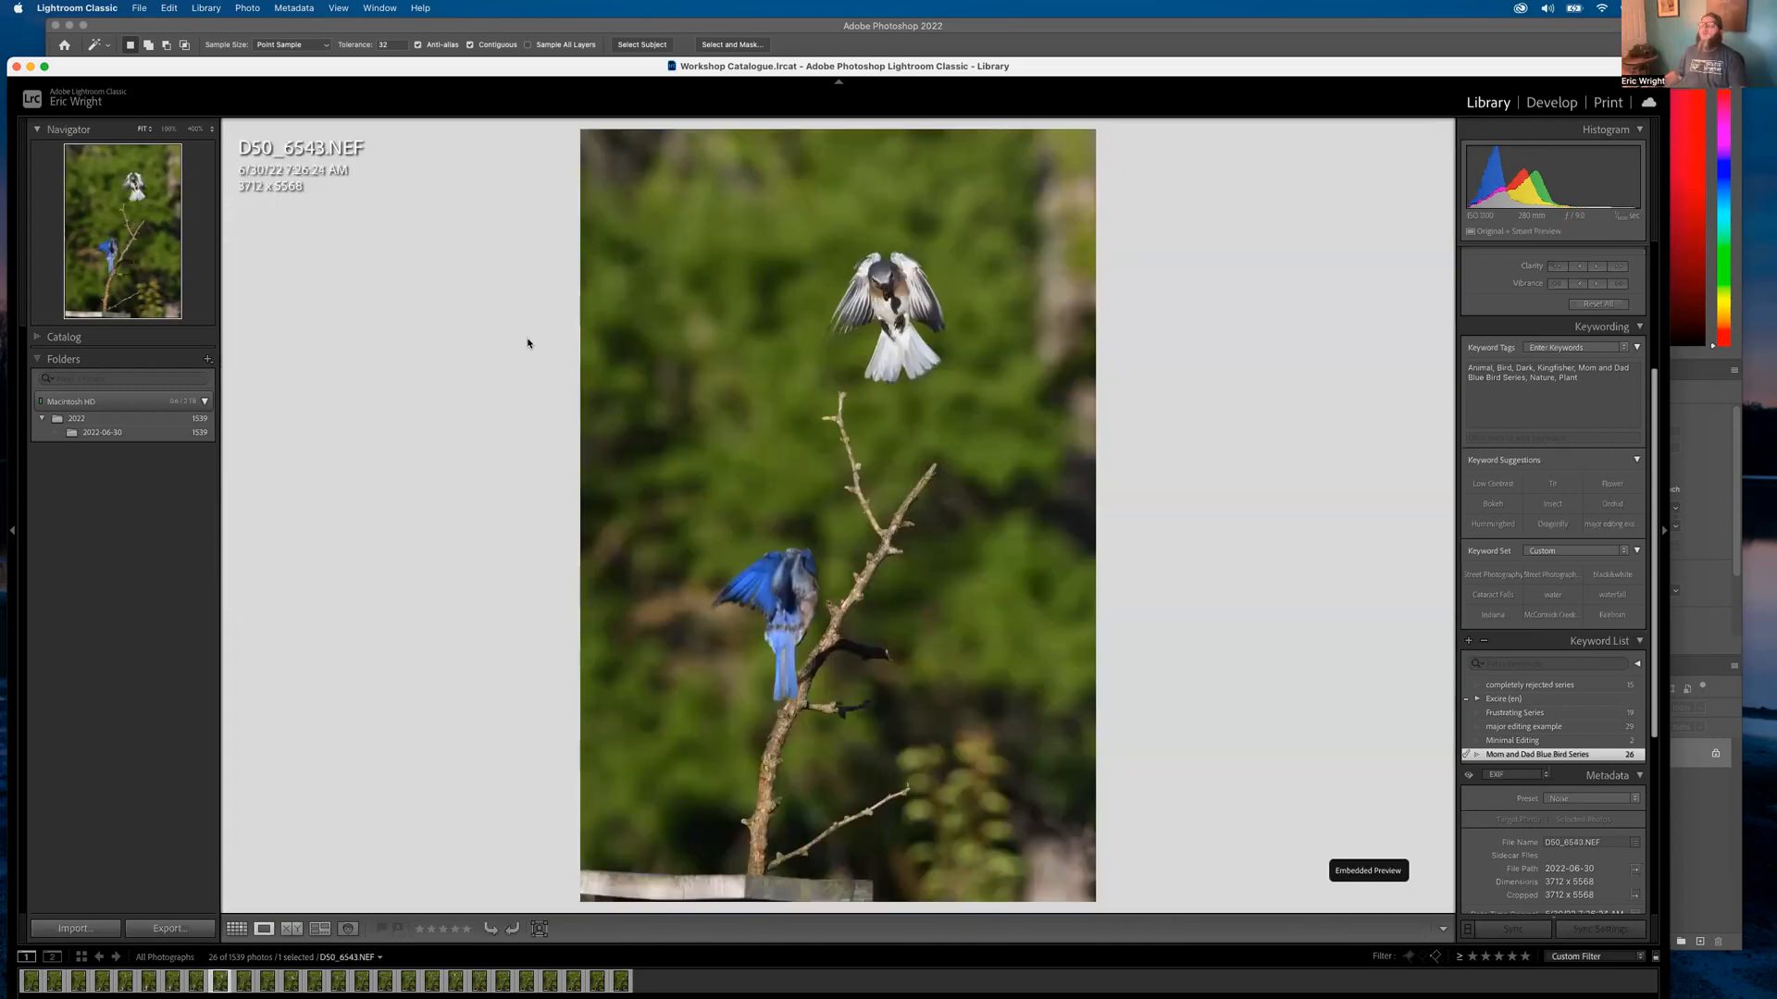
key("Right")
key("Right")
key("Right")
key("Right")
key("Right")
key("Right")
key("Right")
key("Right")
key("Right")
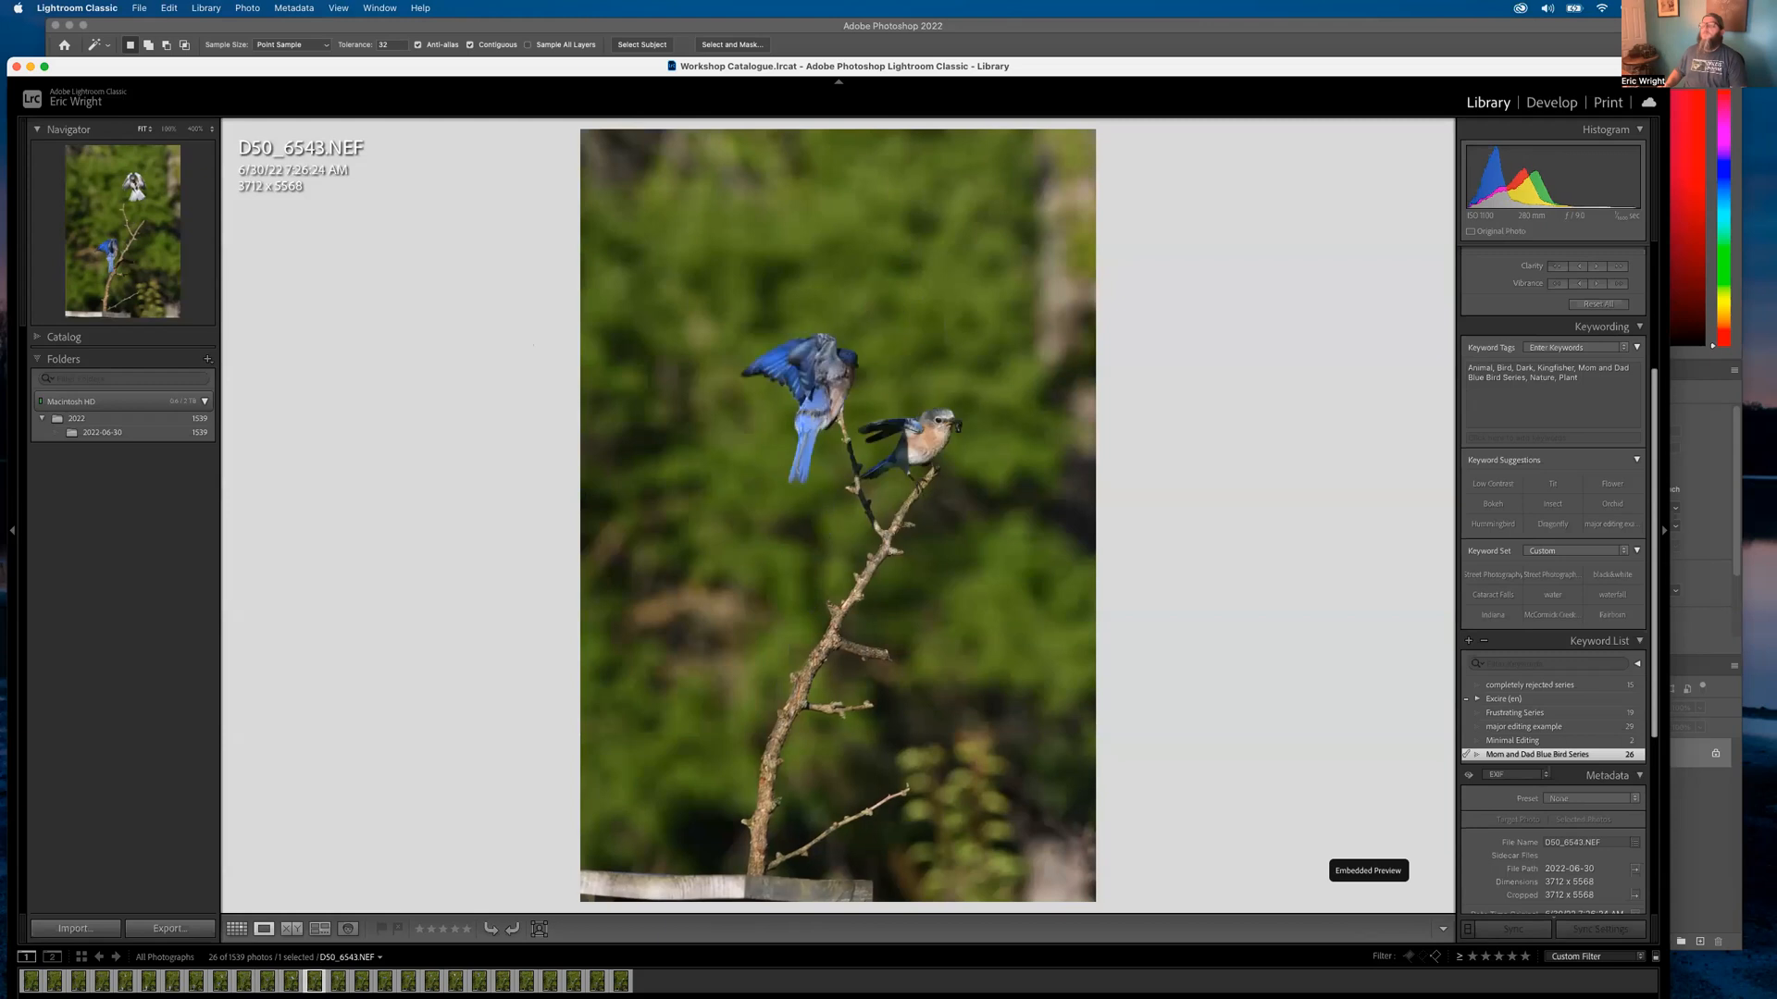
key("Right")
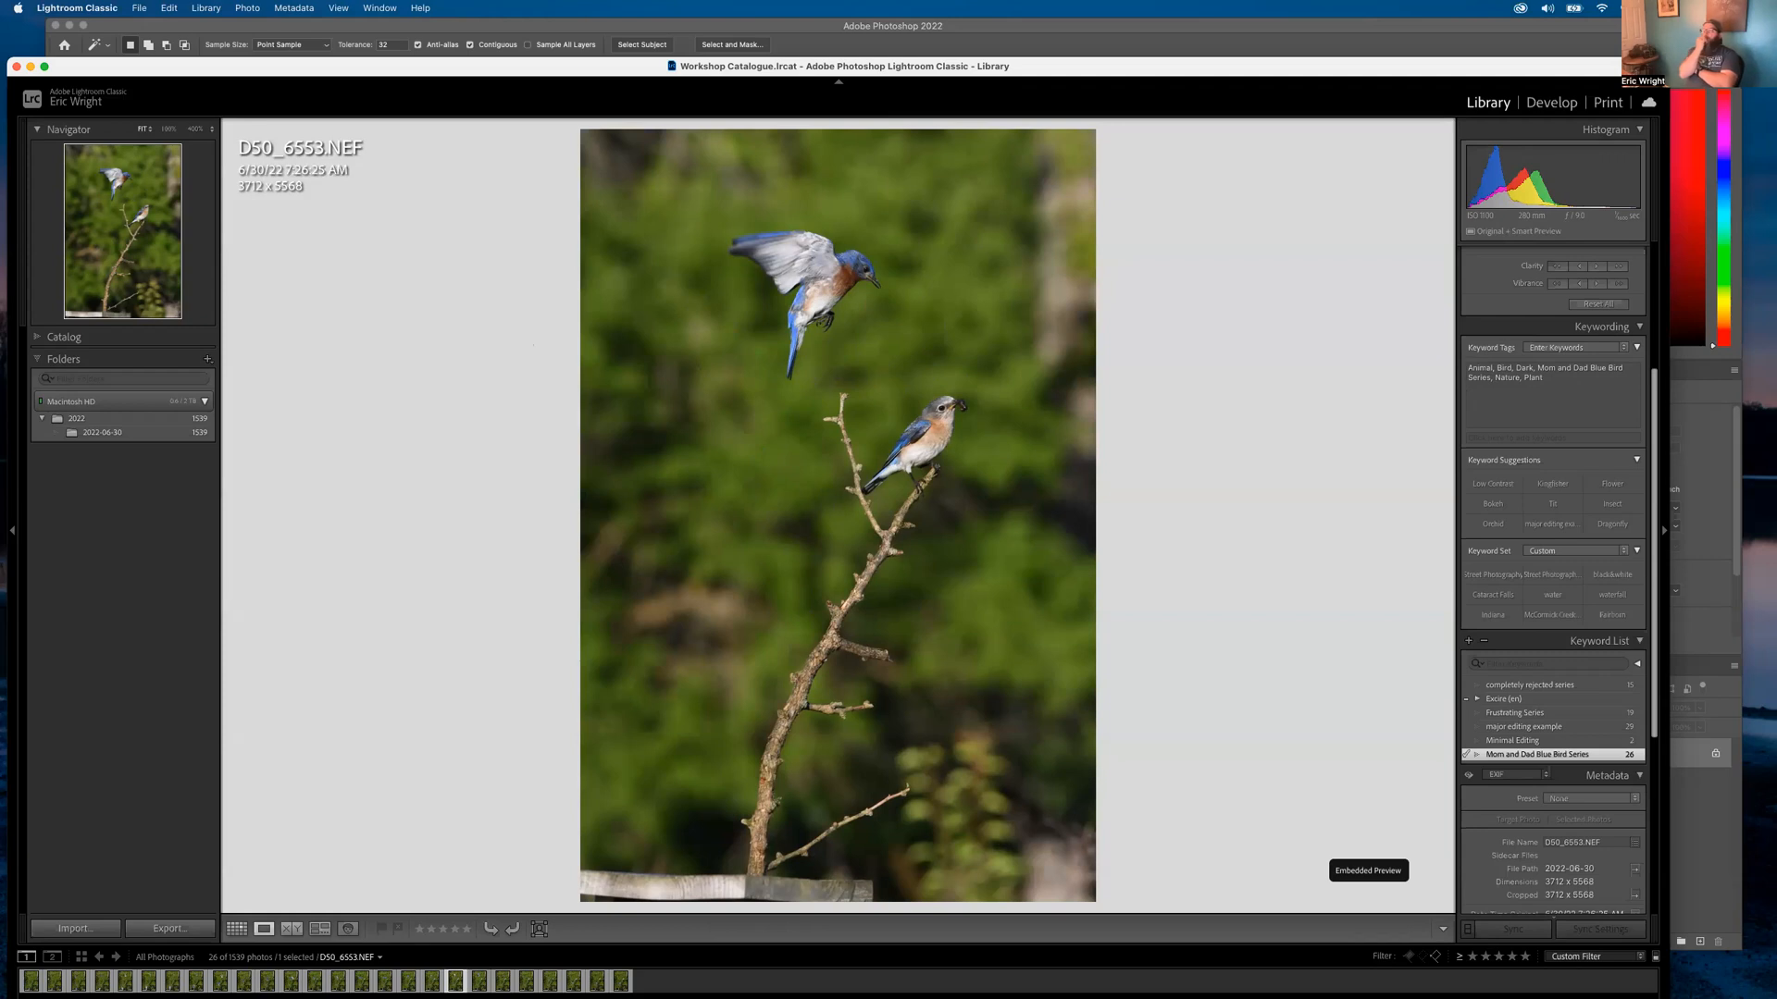
Crop D50_6553 in Develop, tightening the lower-left and upper-right corners to frame both birds
left_click(1554, 104)
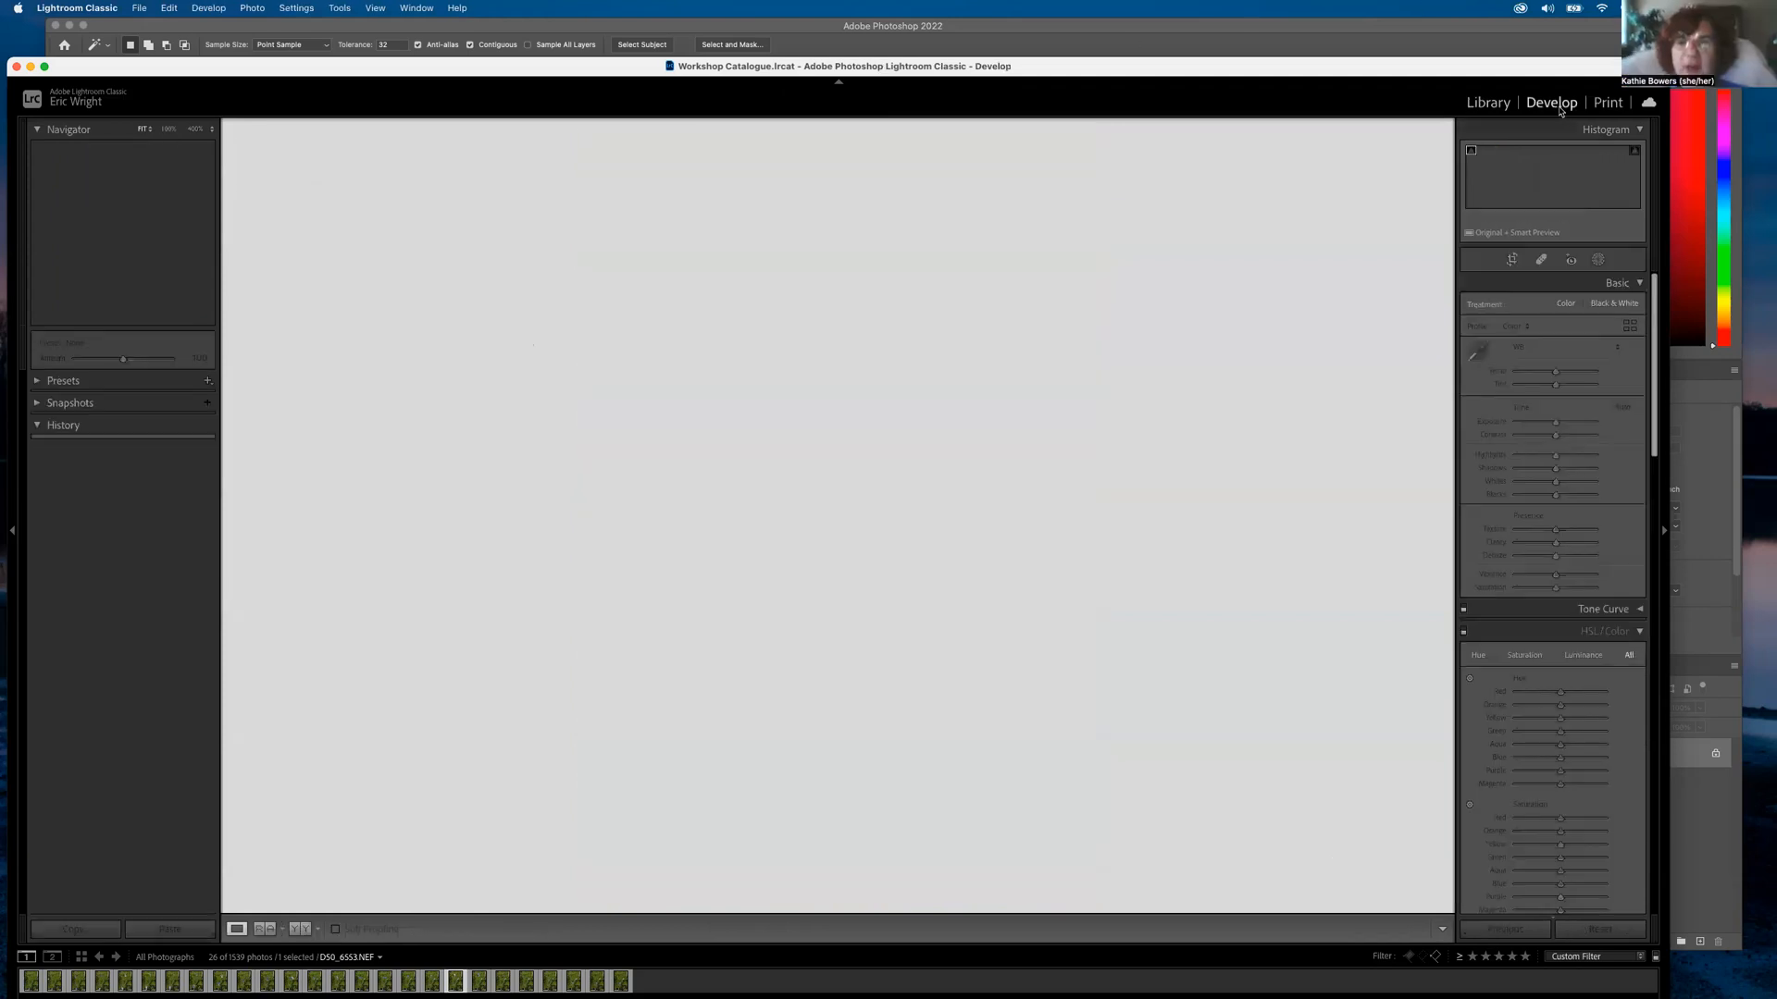
left_click(1510, 260)
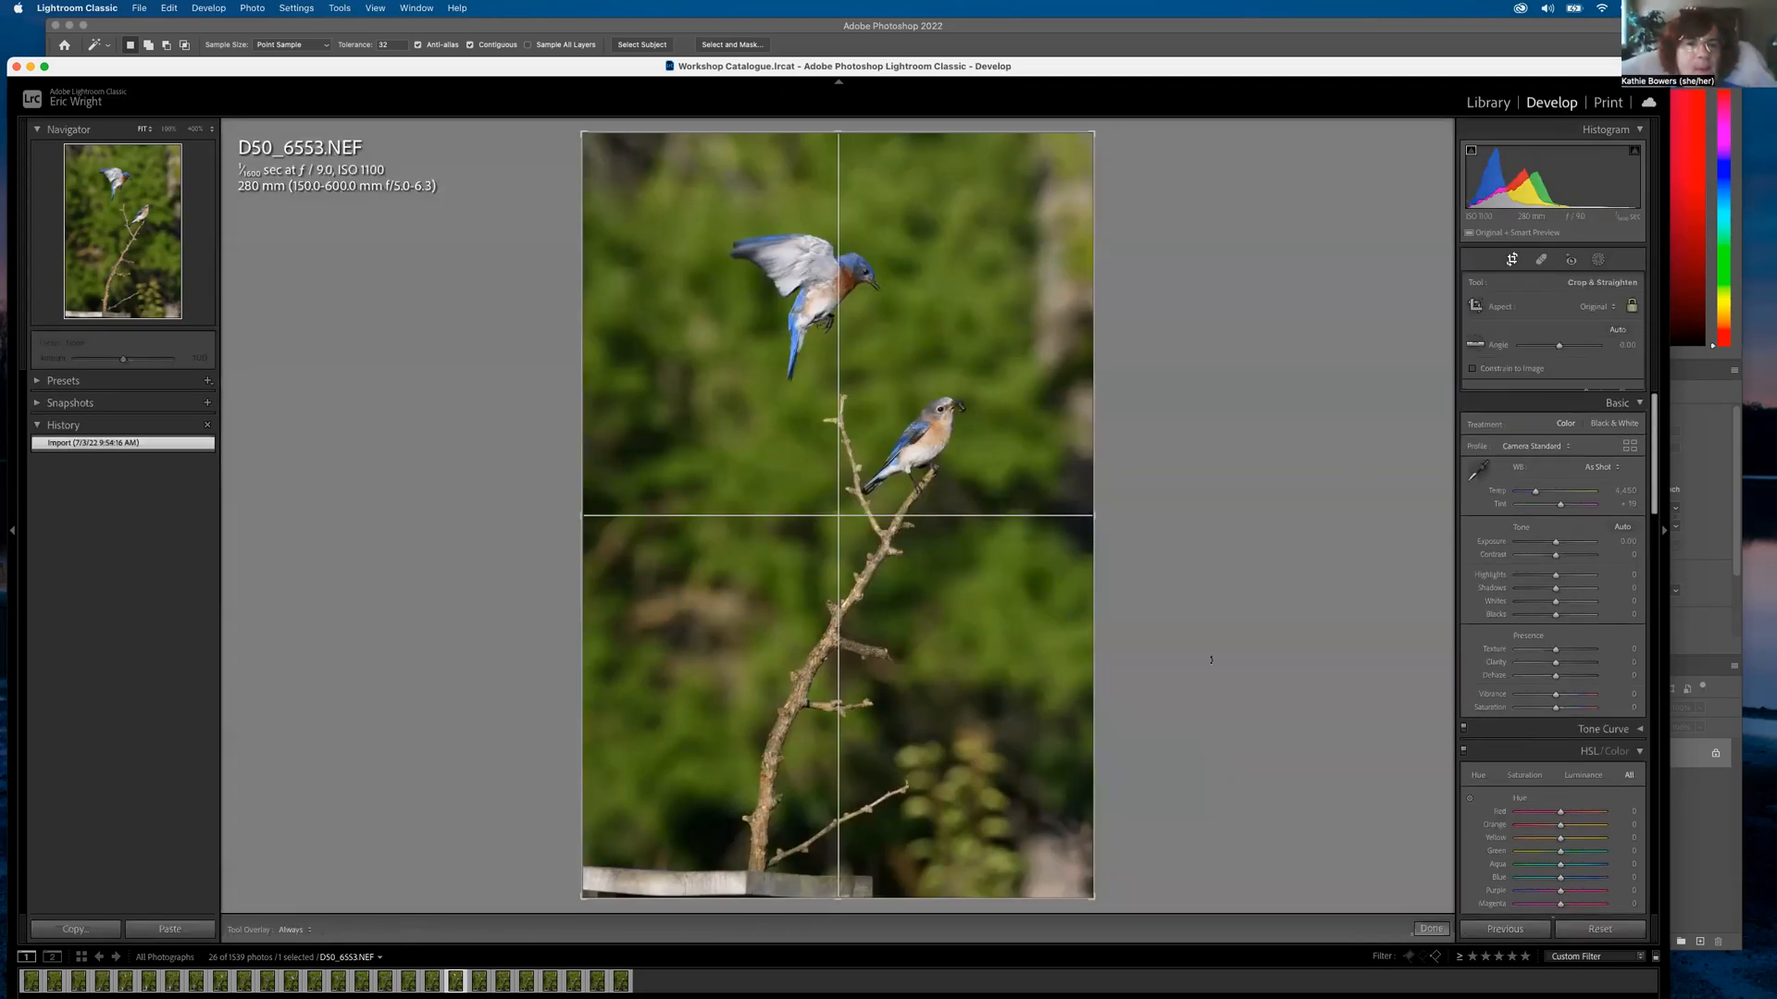
left_click_drag(583, 902, 628, 861)
left_click_drag(748, 766, 778, 767)
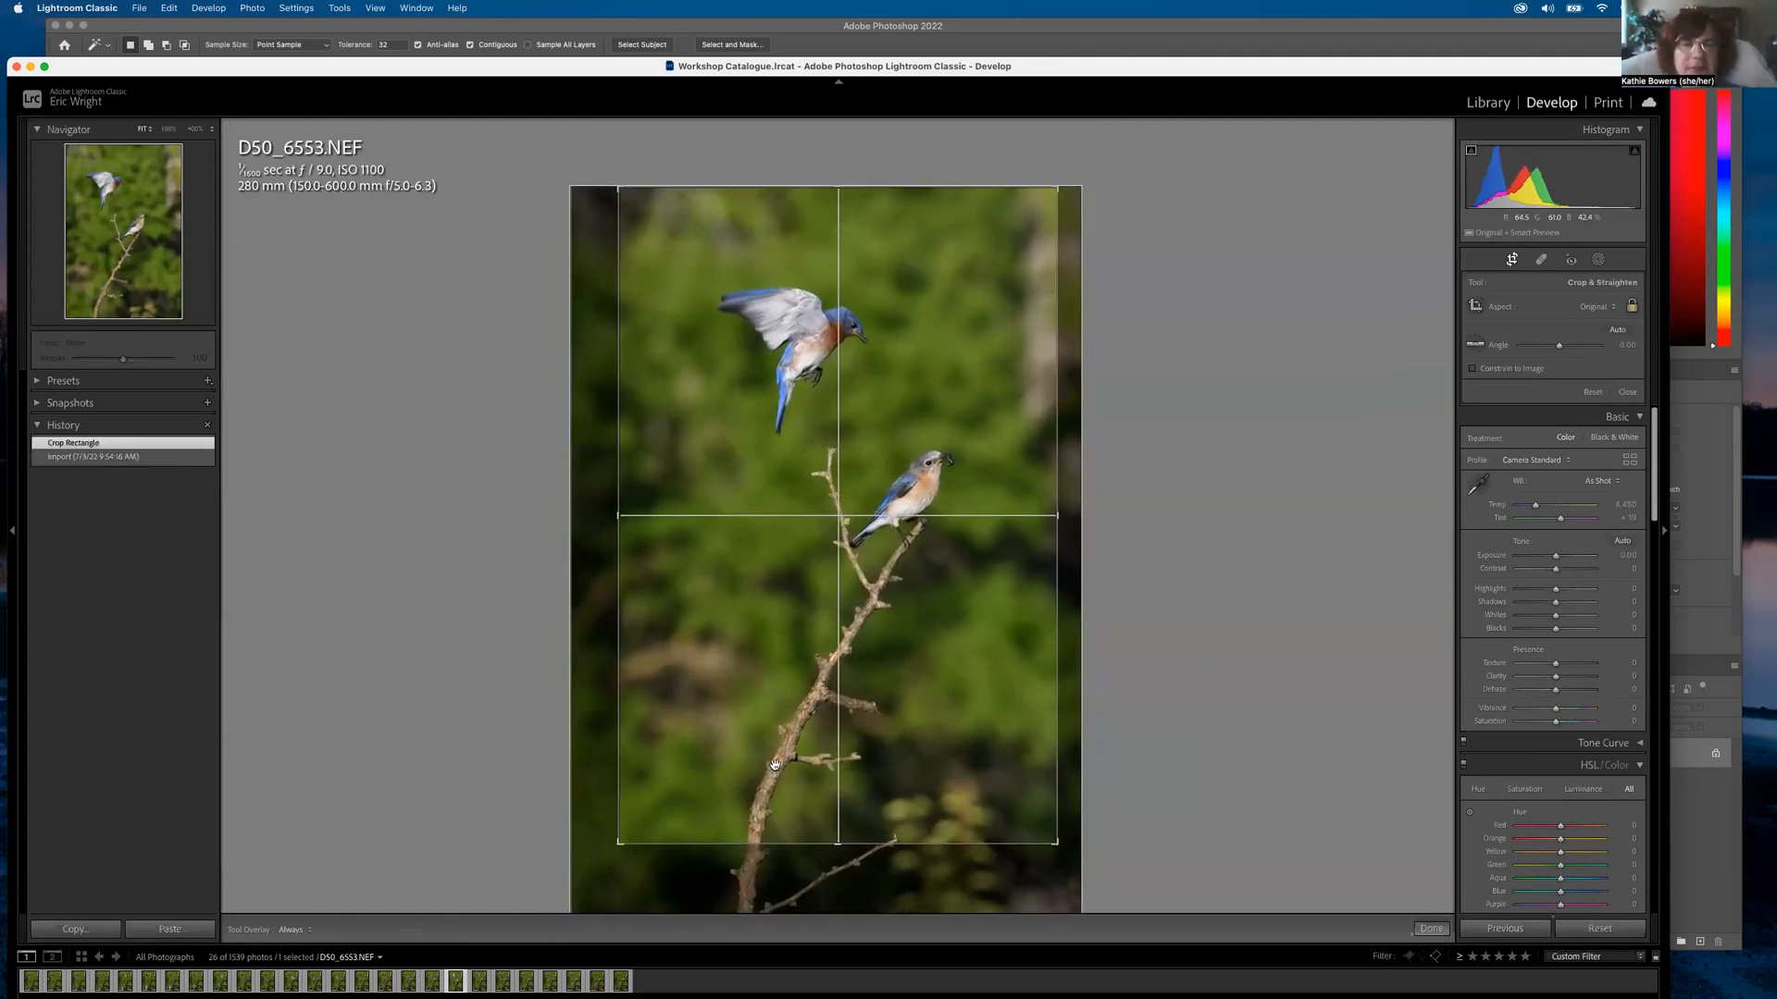
key("Return")
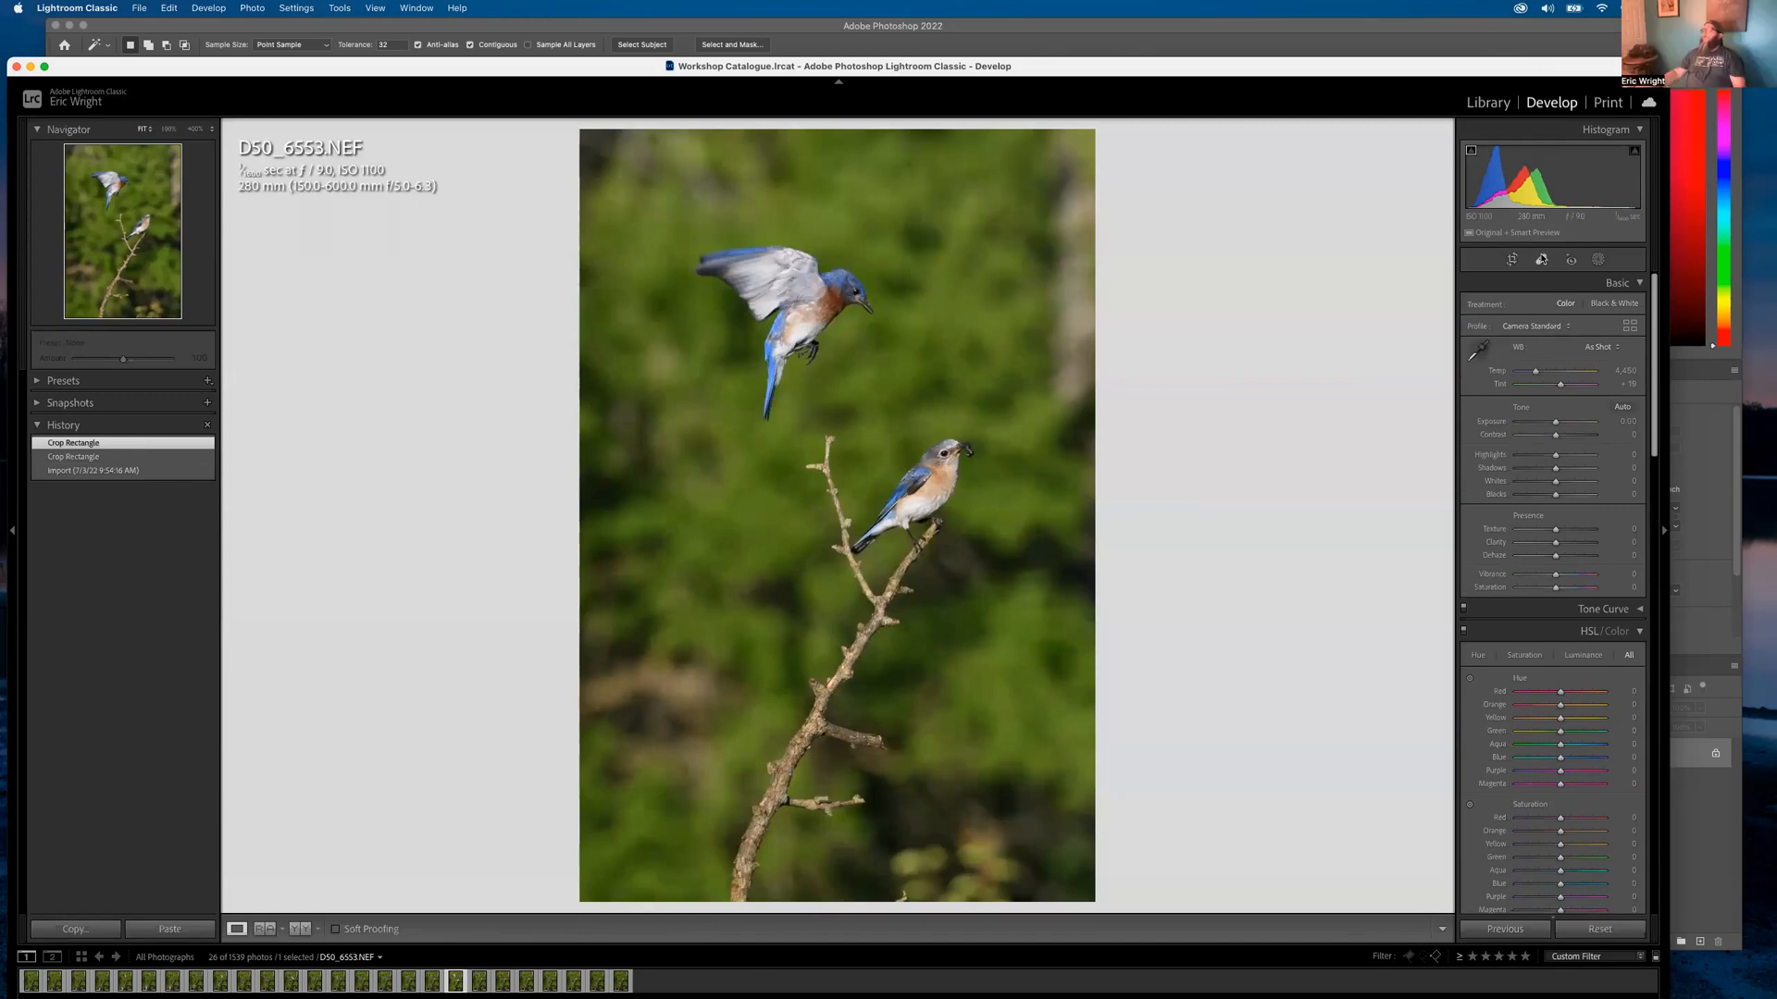
key("r")
left_click_drag(1060, 184, 1017, 245)
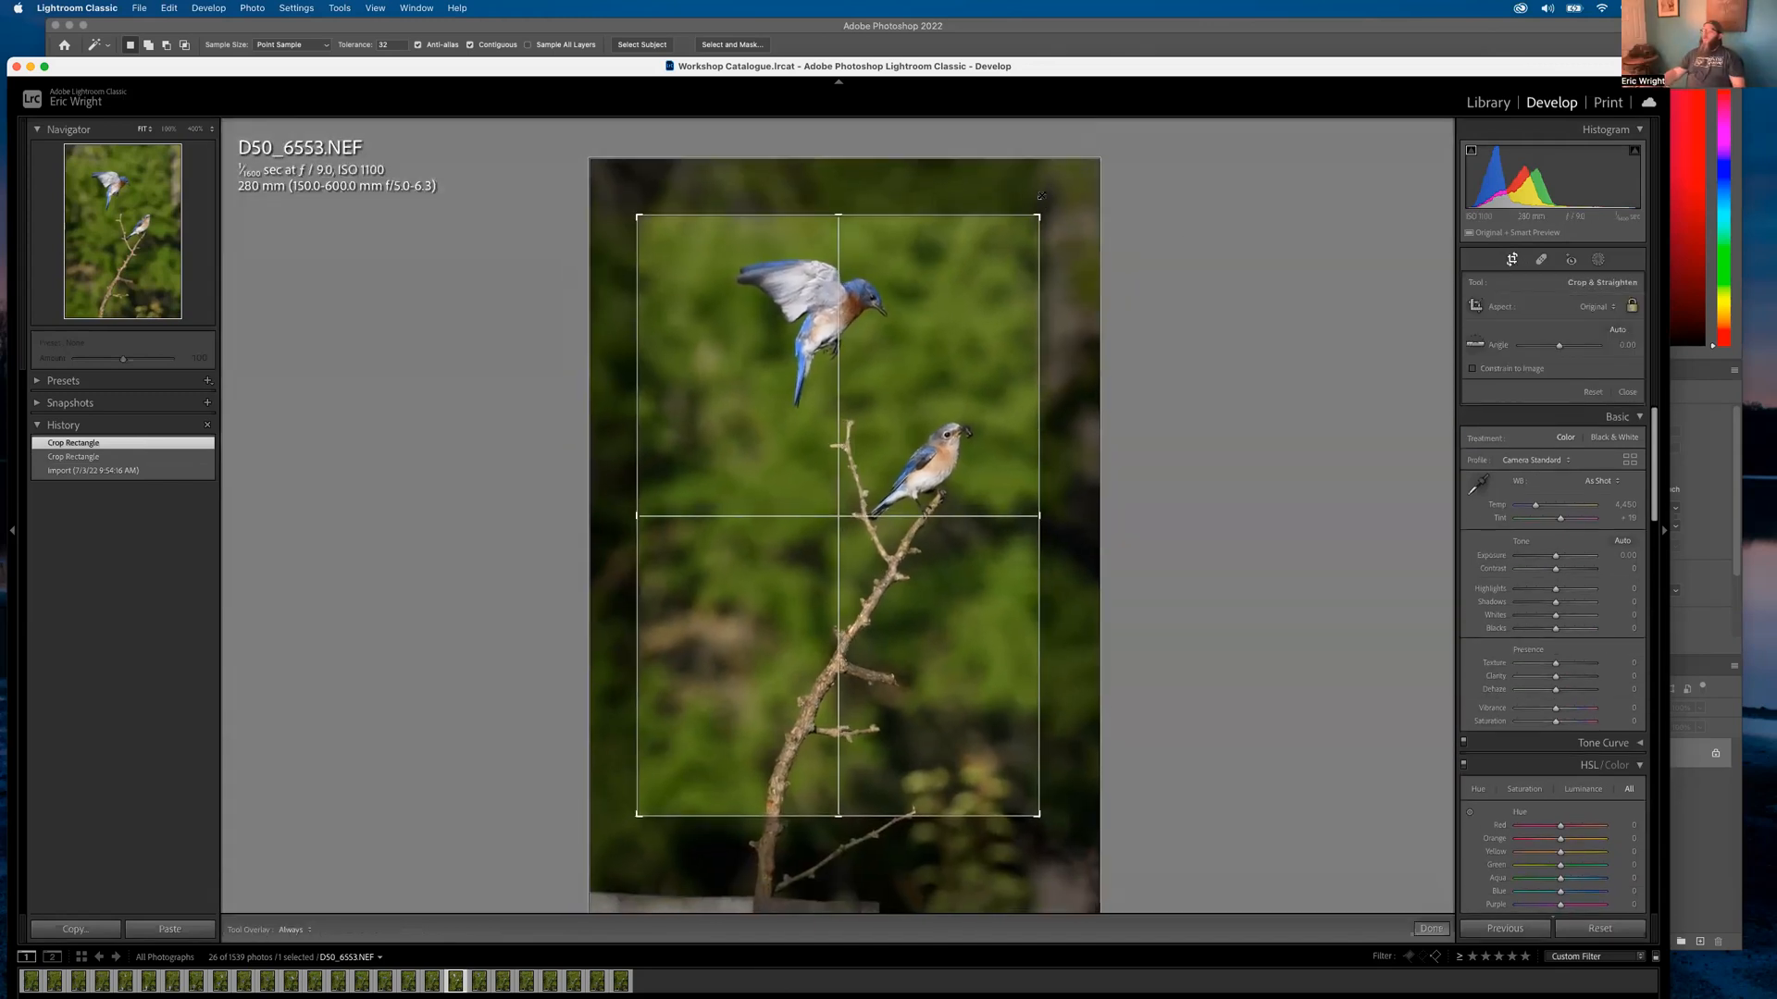
left_click_drag(861, 455, 860, 453)
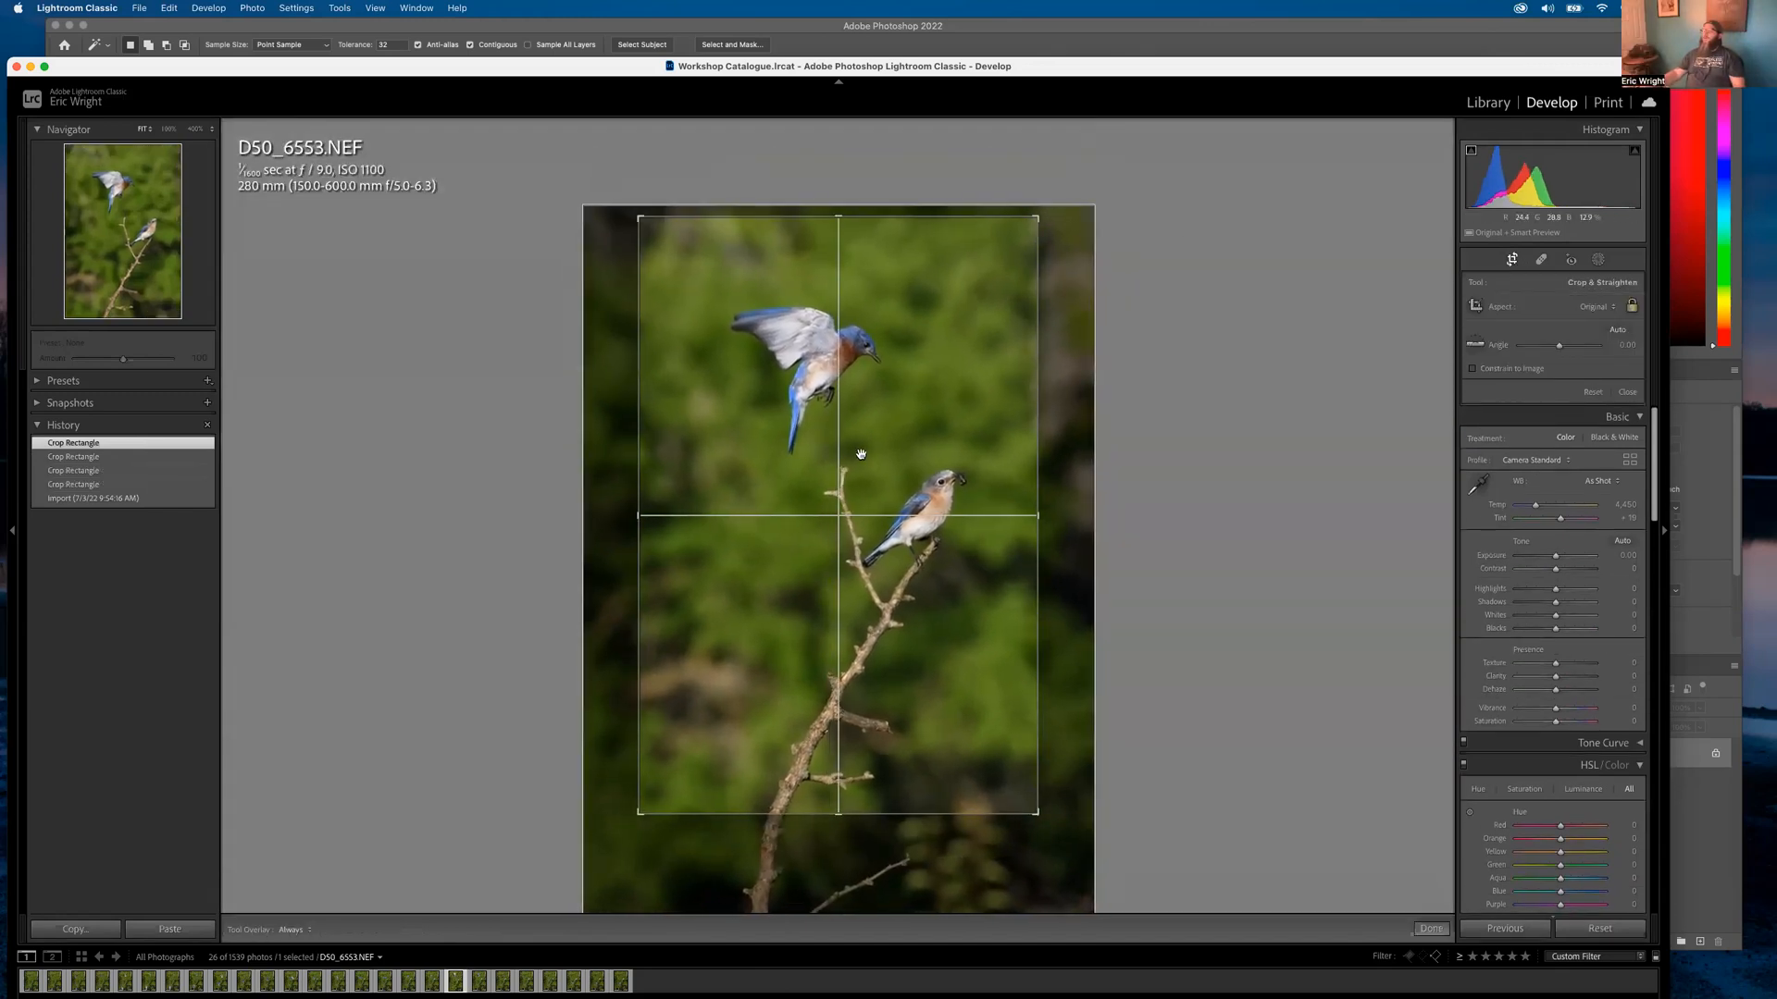
key("r")
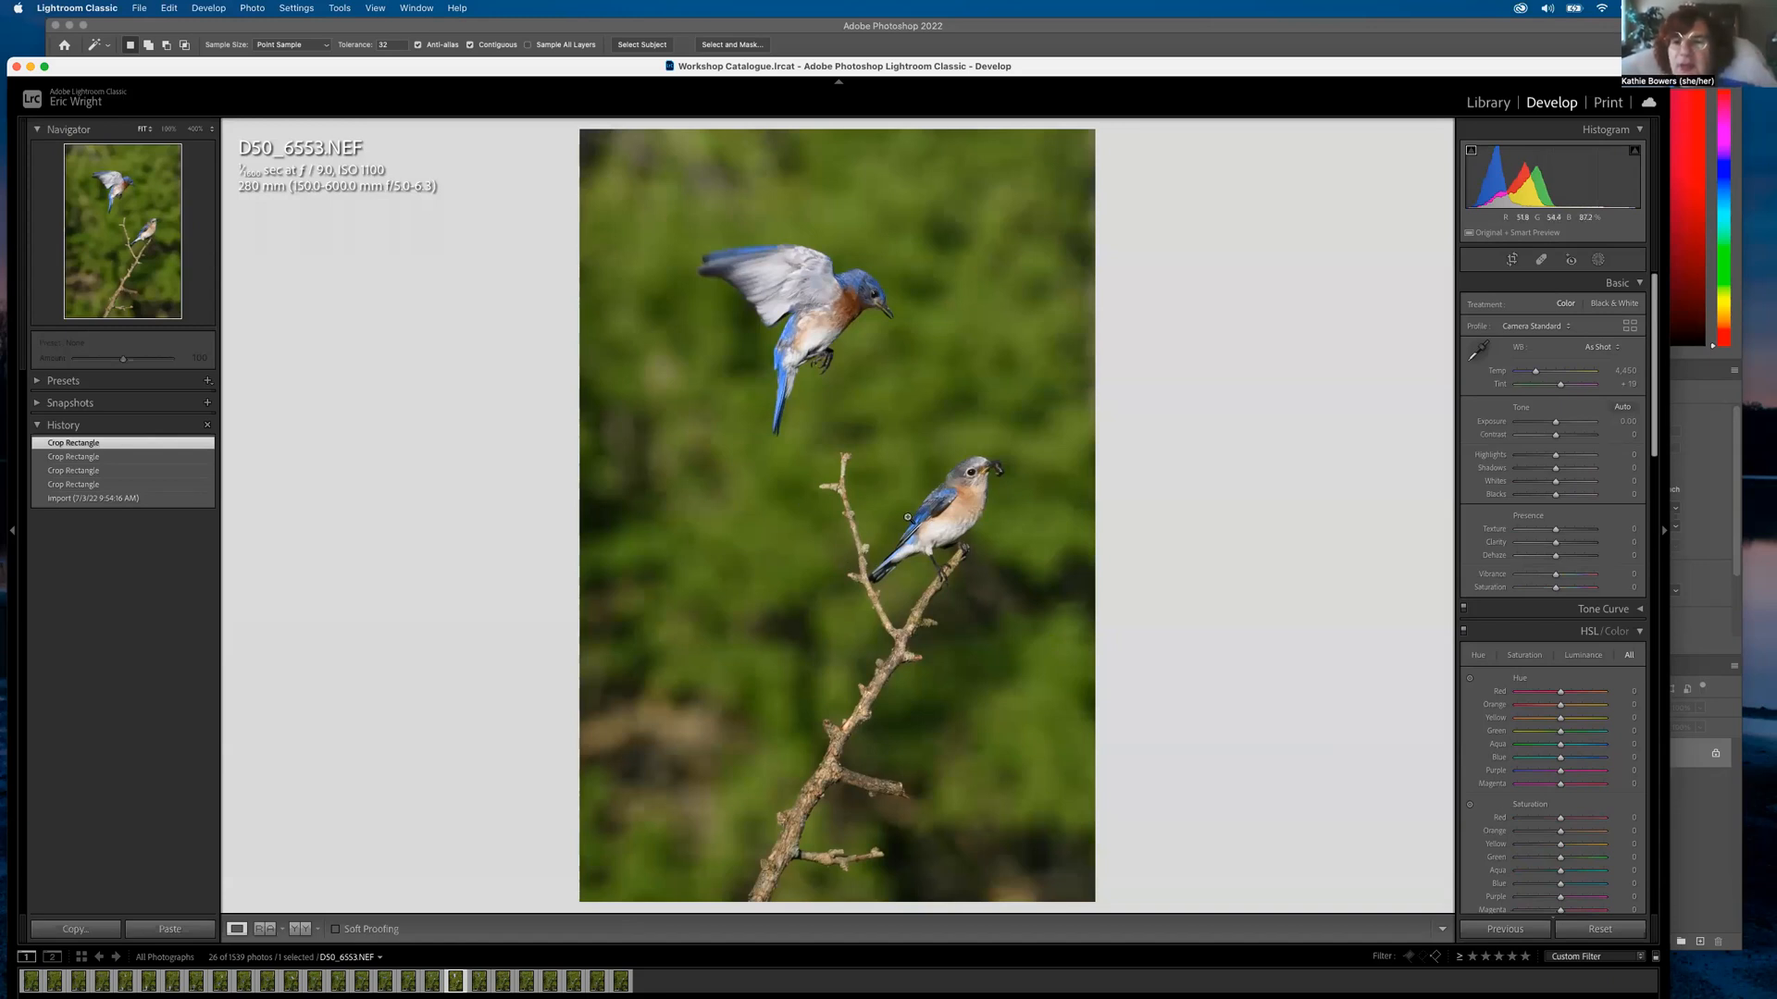
Inspect the branch tip and lower bird's beak up close, then move to D50_6554
left_click(836, 469)
left_click(836, 469)
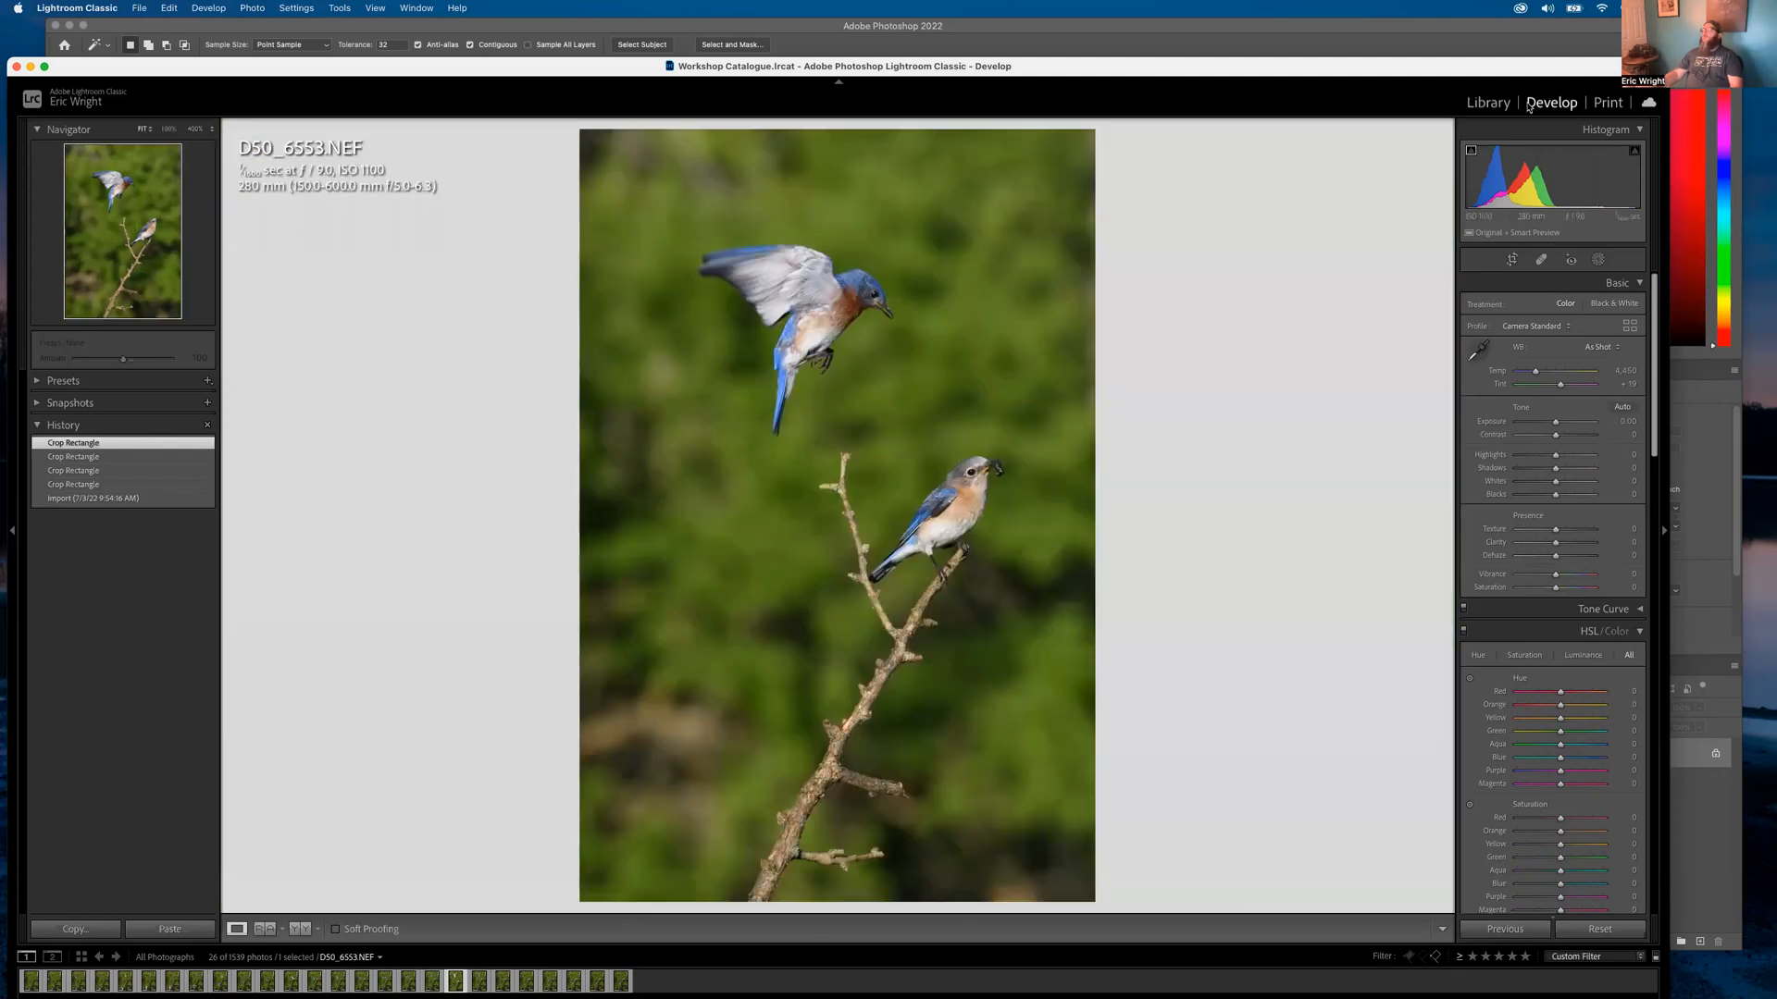
left_click(1489, 103)
left_click_drag(869, 512, 802, 473)
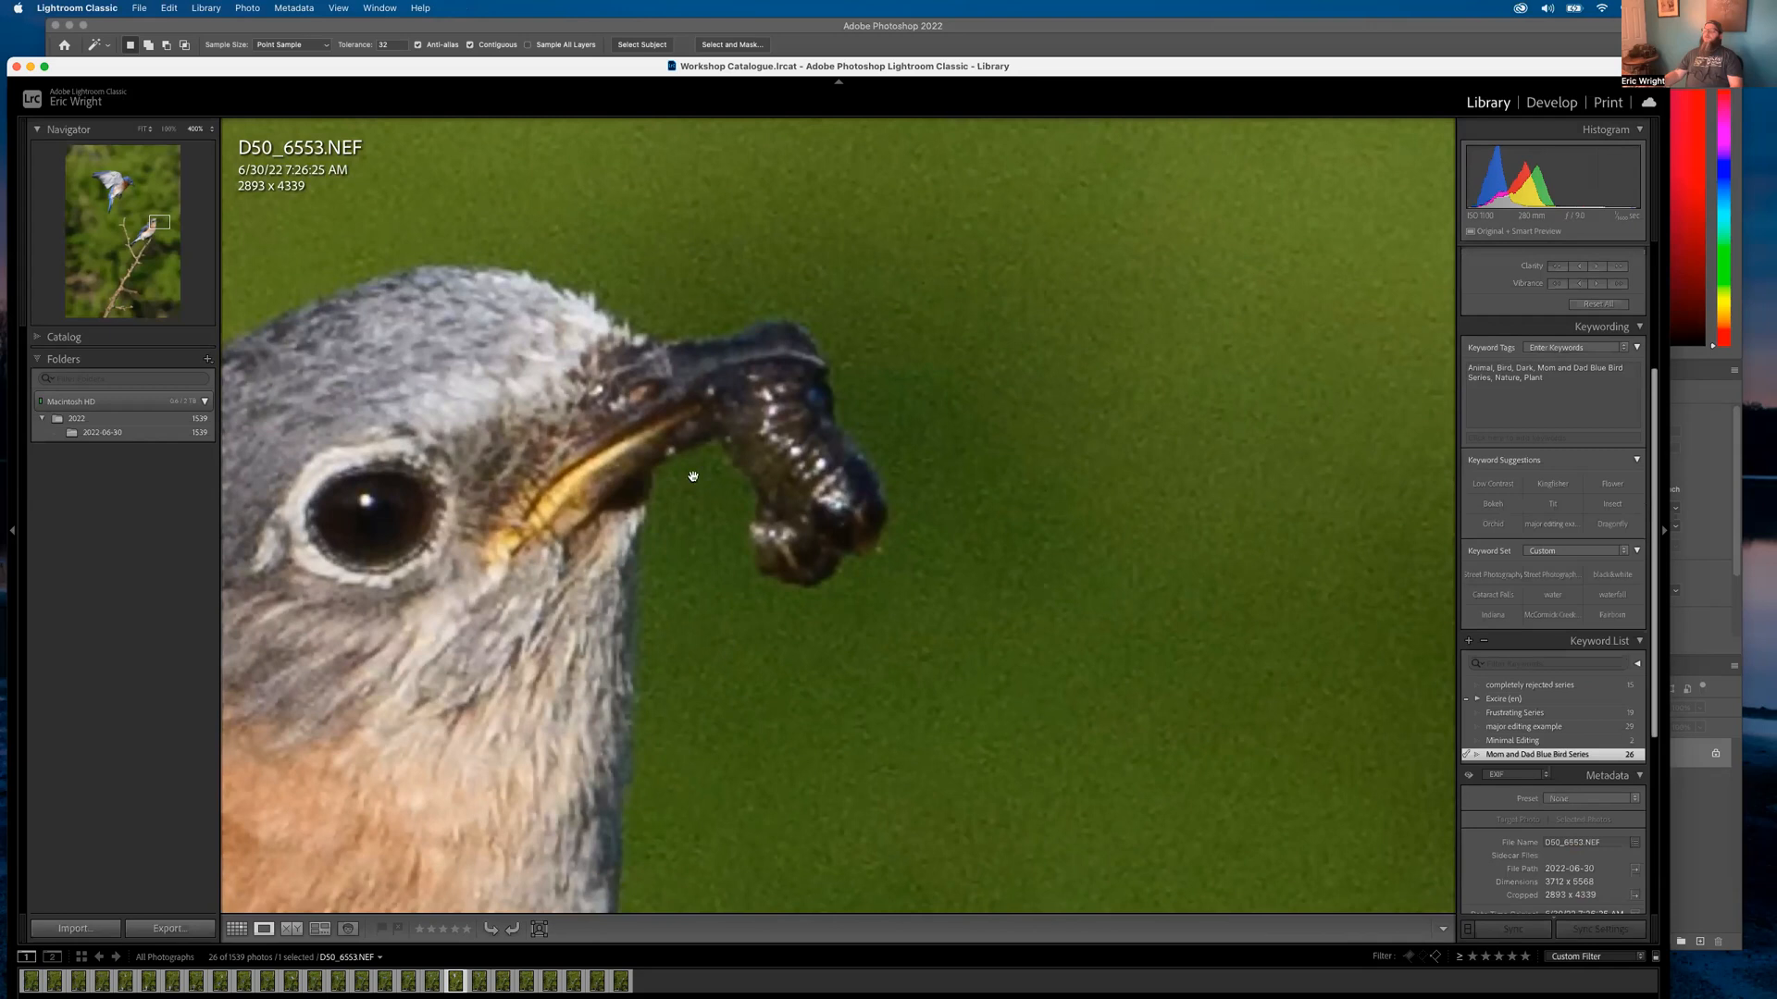
left_click(742, 460)
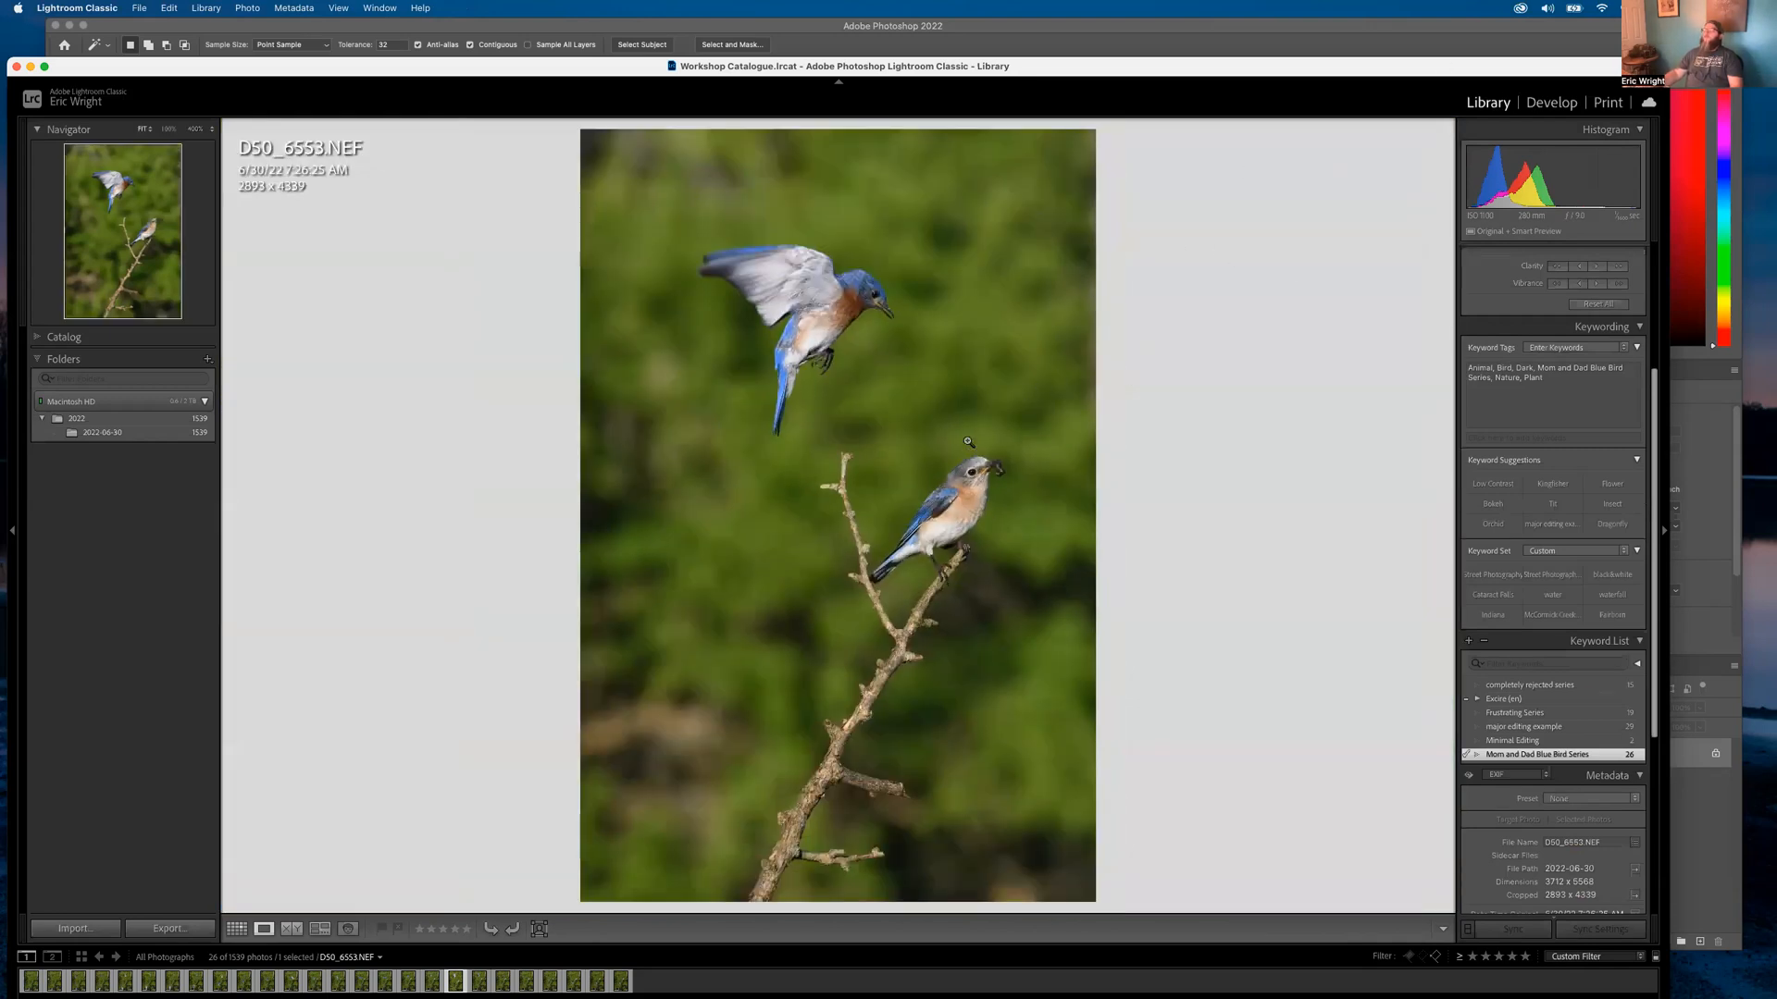
key("Right")
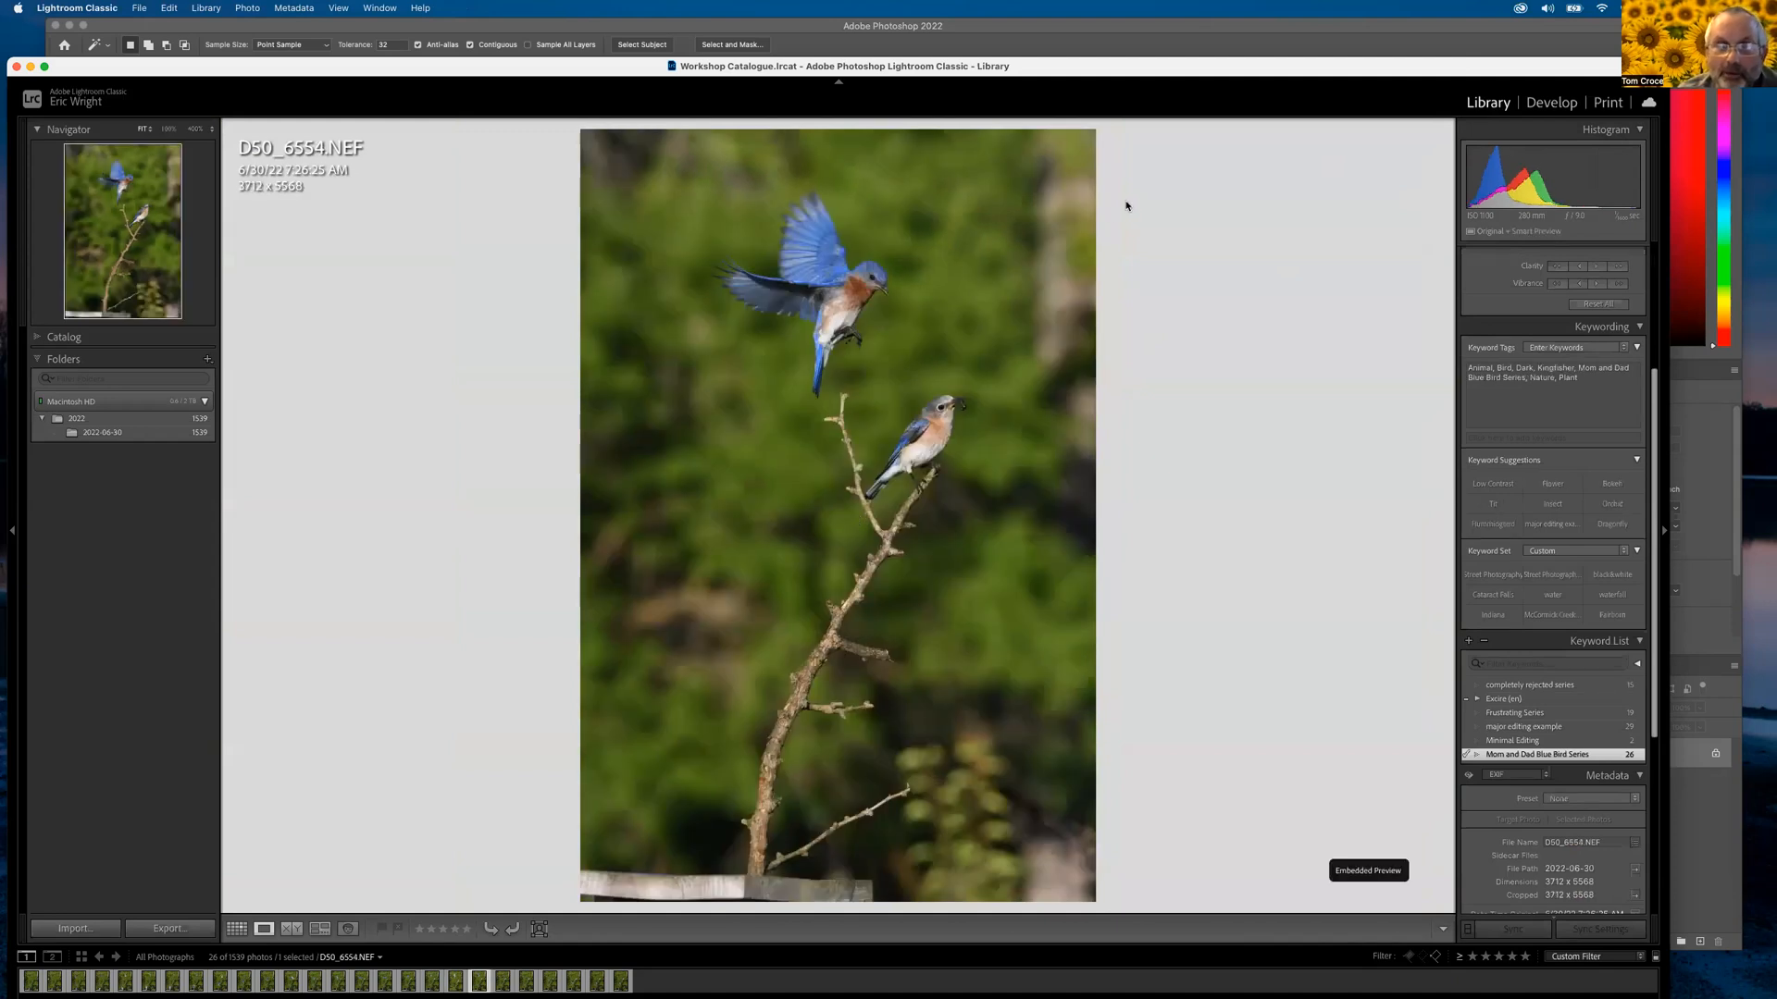
Crop D50_6554, pulling in the top-right and bottom-left corners around both bluebirds
left_click(1550, 103)
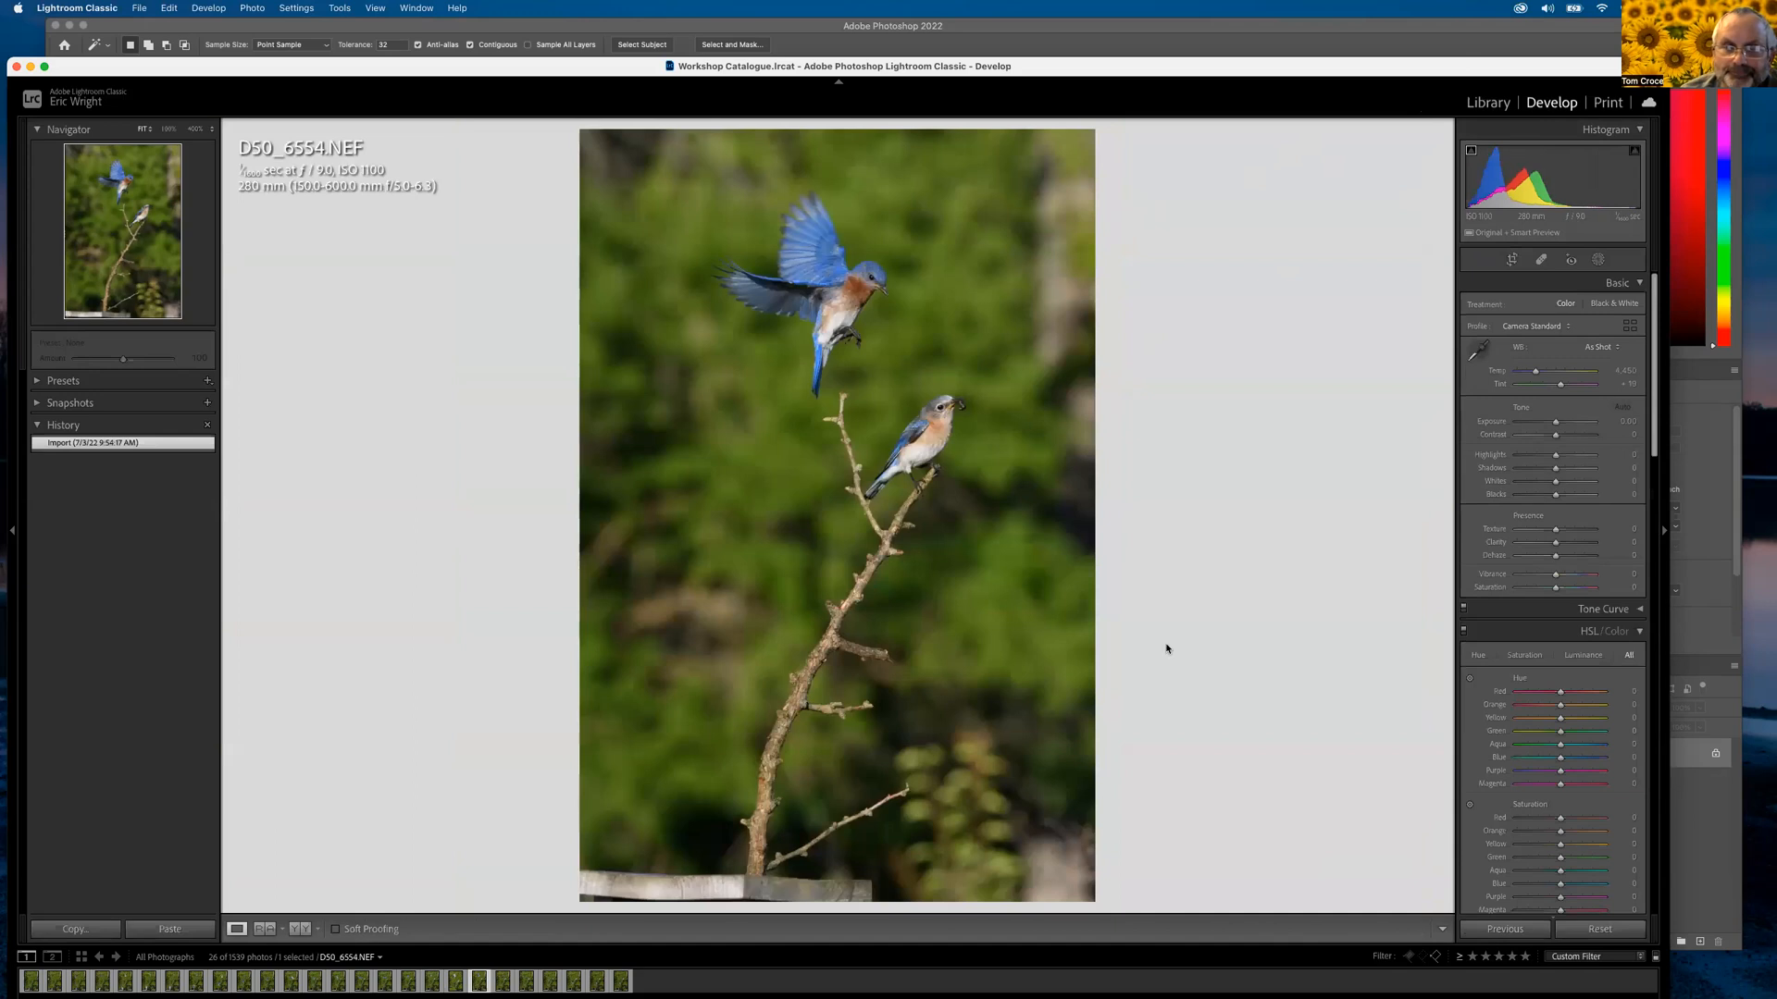
left_click(1509, 260)
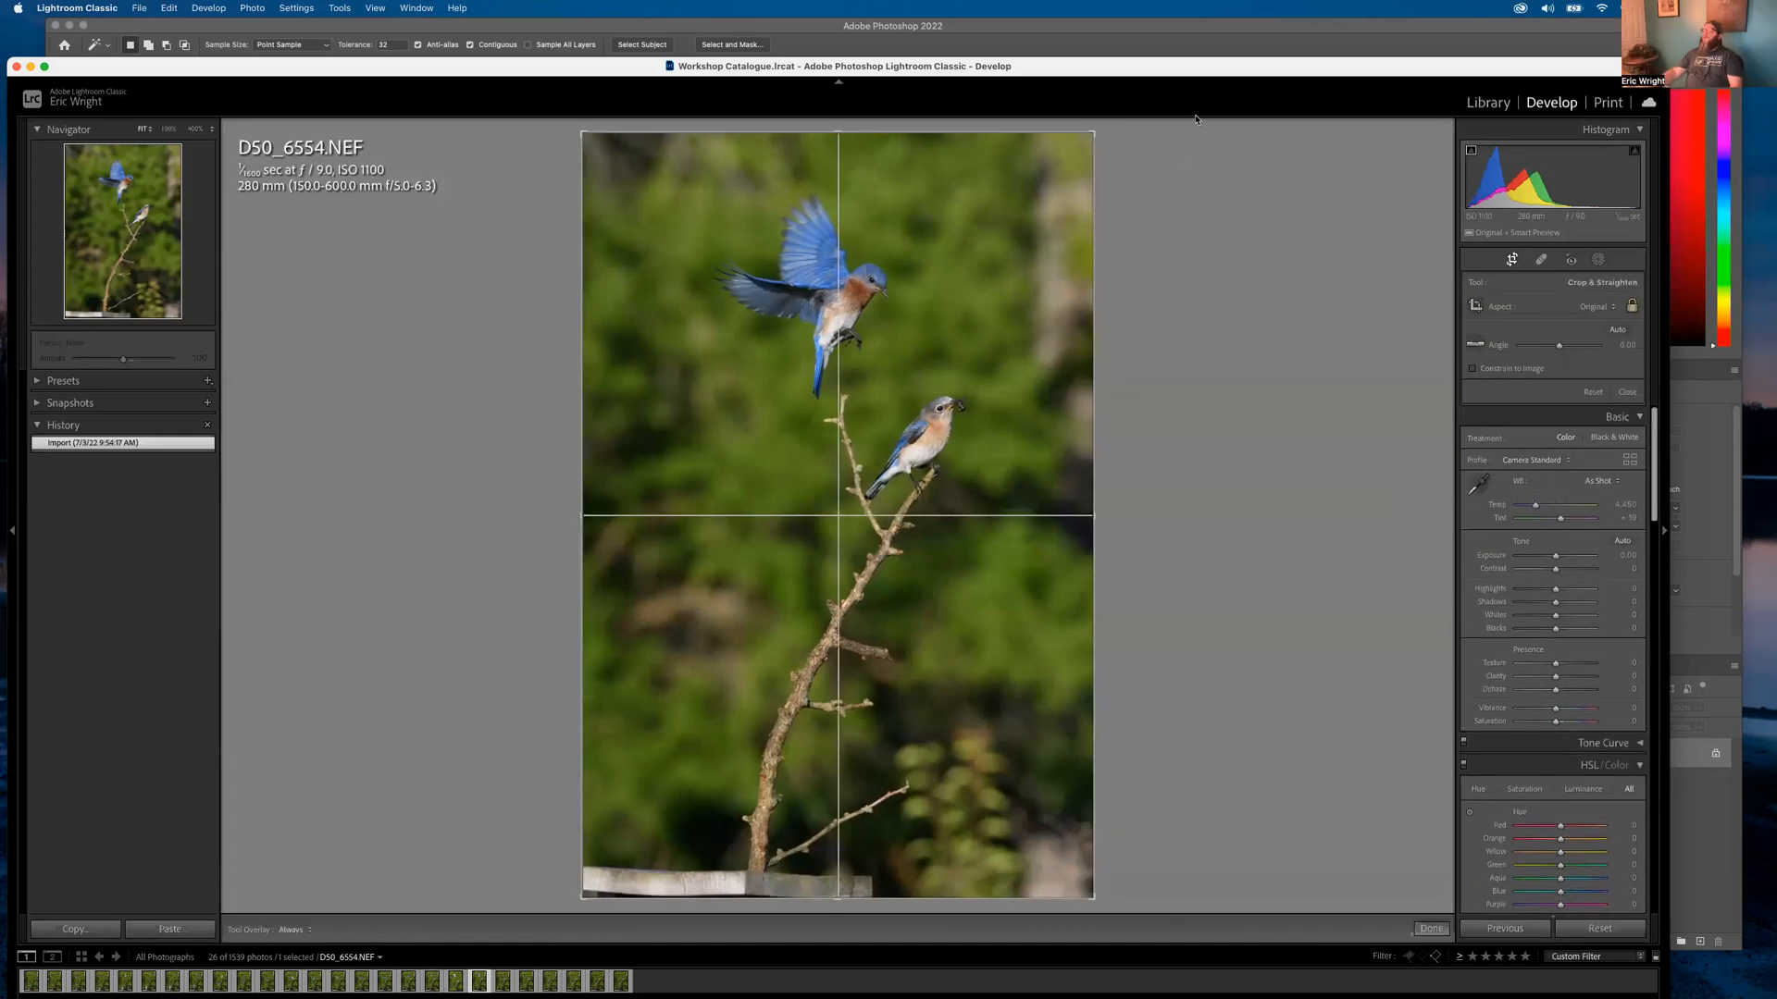
left_click_drag(1091, 134, 1066, 145)
left_click_drag(984, 290, 984, 369)
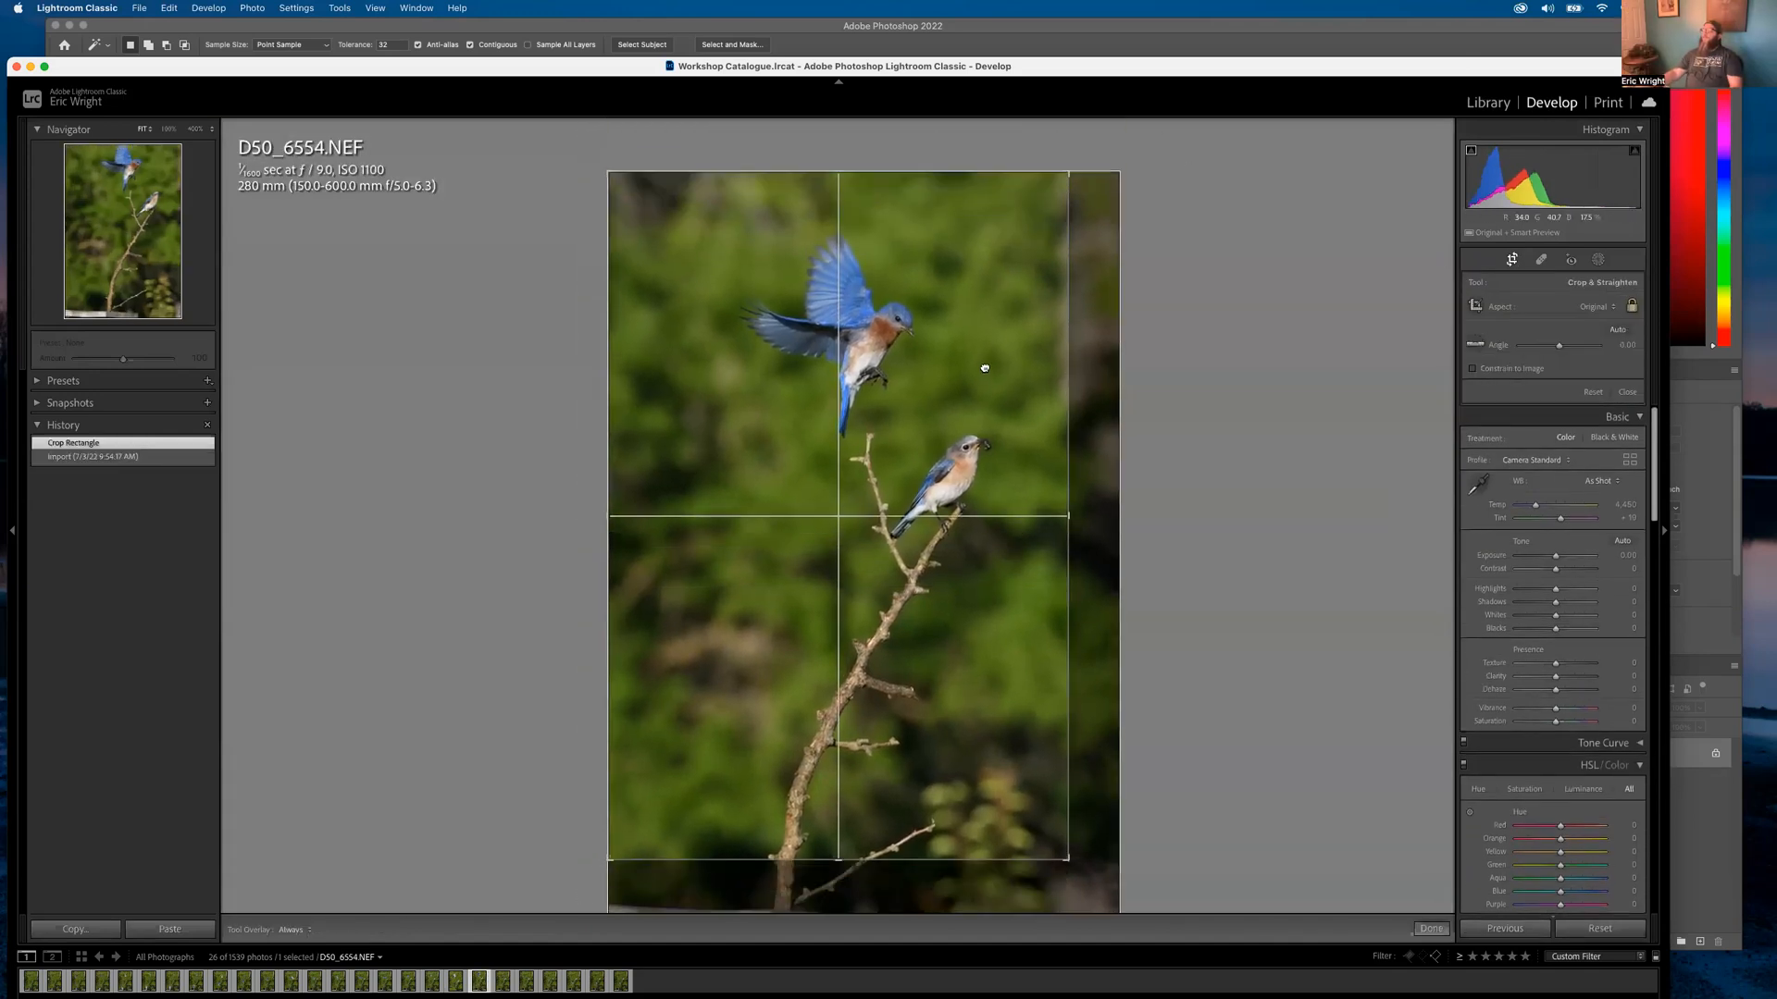
left_click_drag(607, 860, 672, 766)
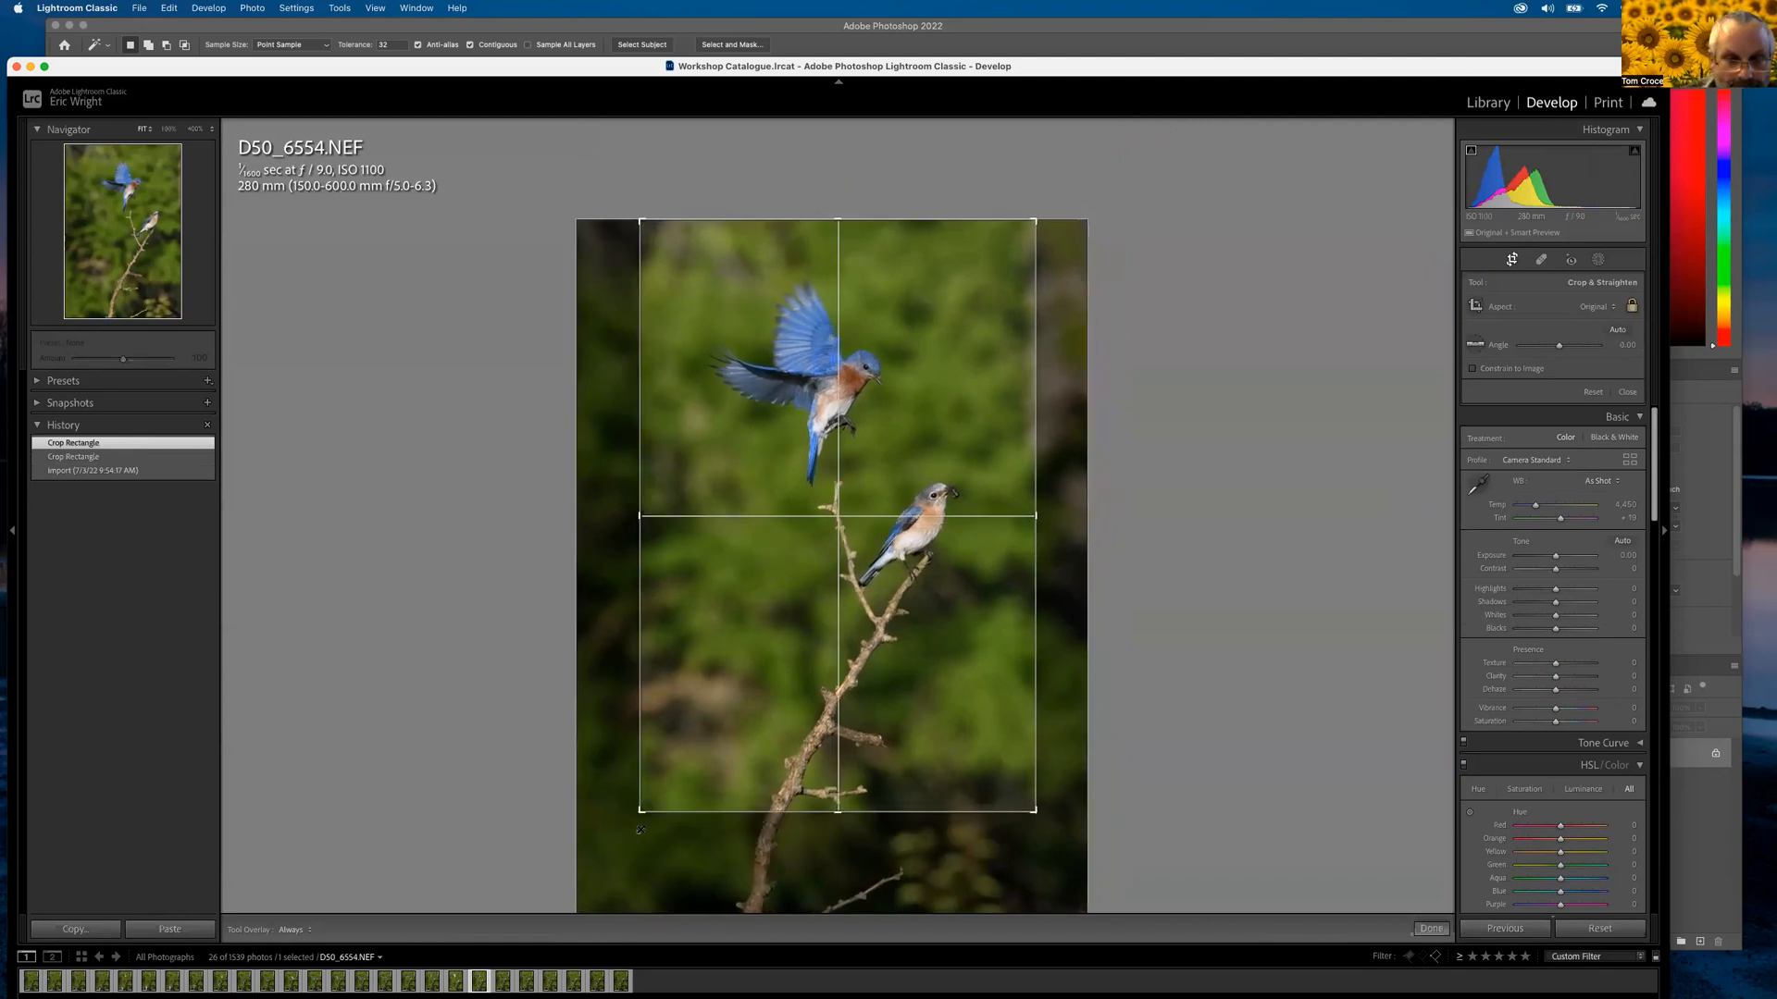
key("Return")
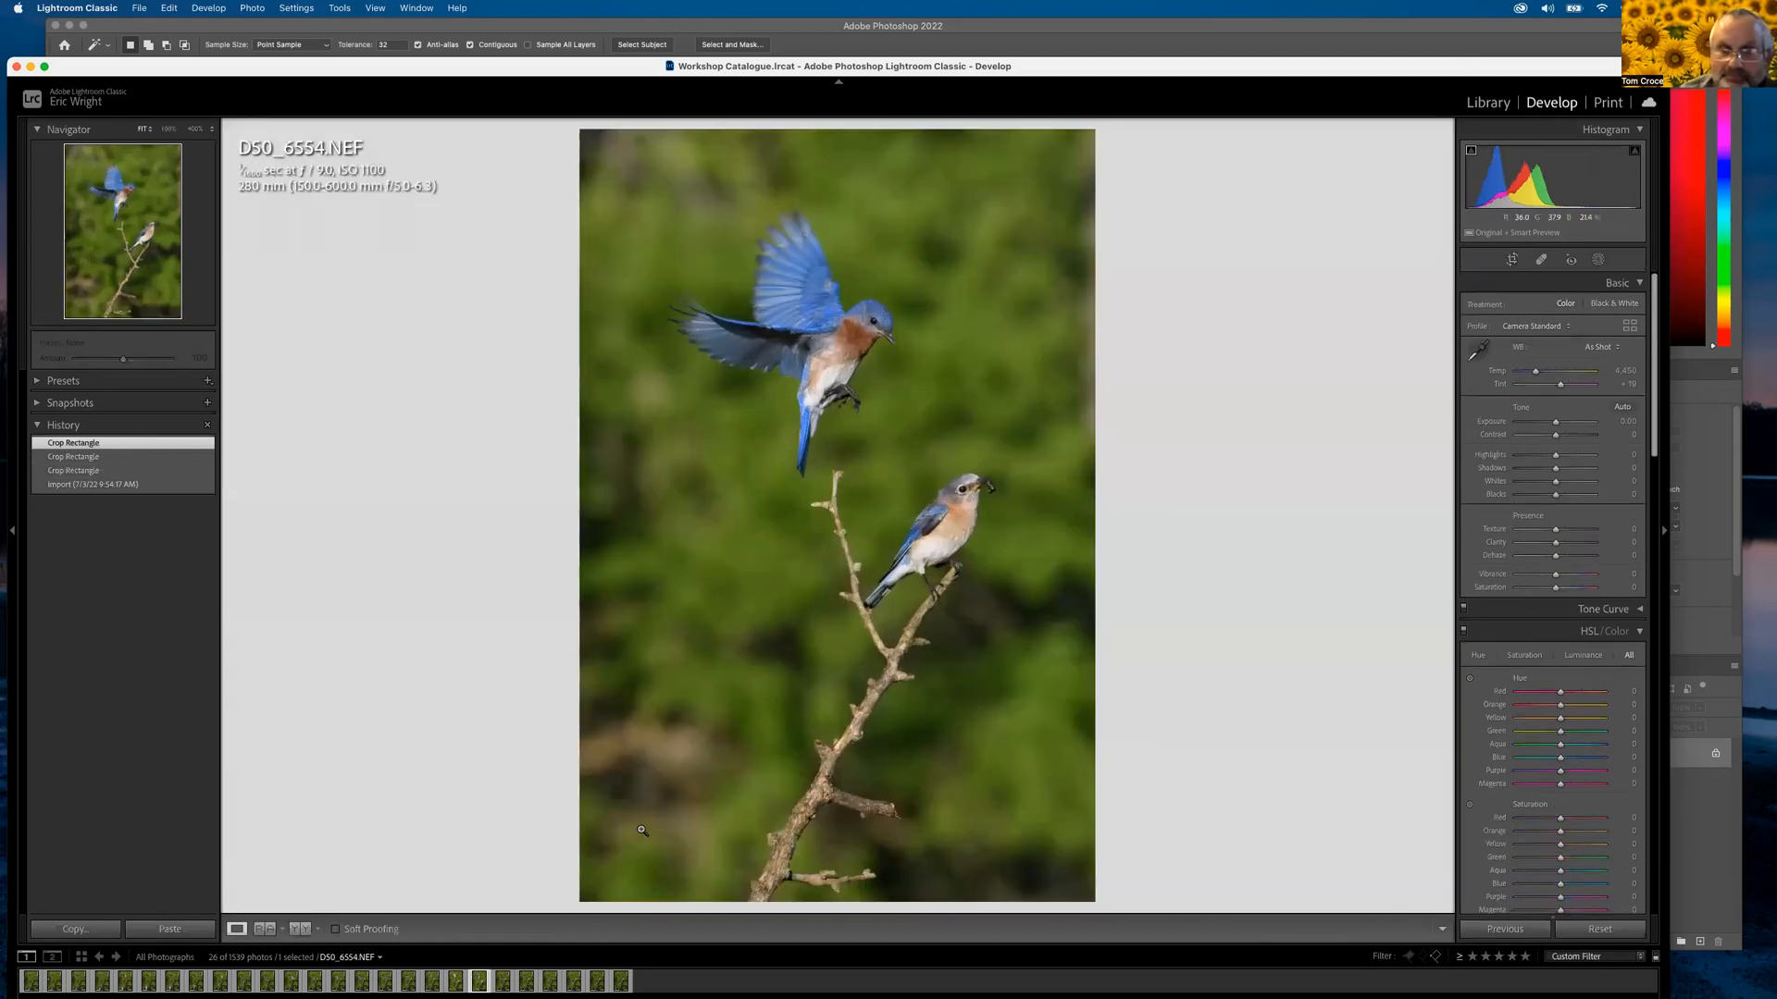
left_click(1512, 260)
left_click_drag(845, 463, 873, 465)
key("Return")
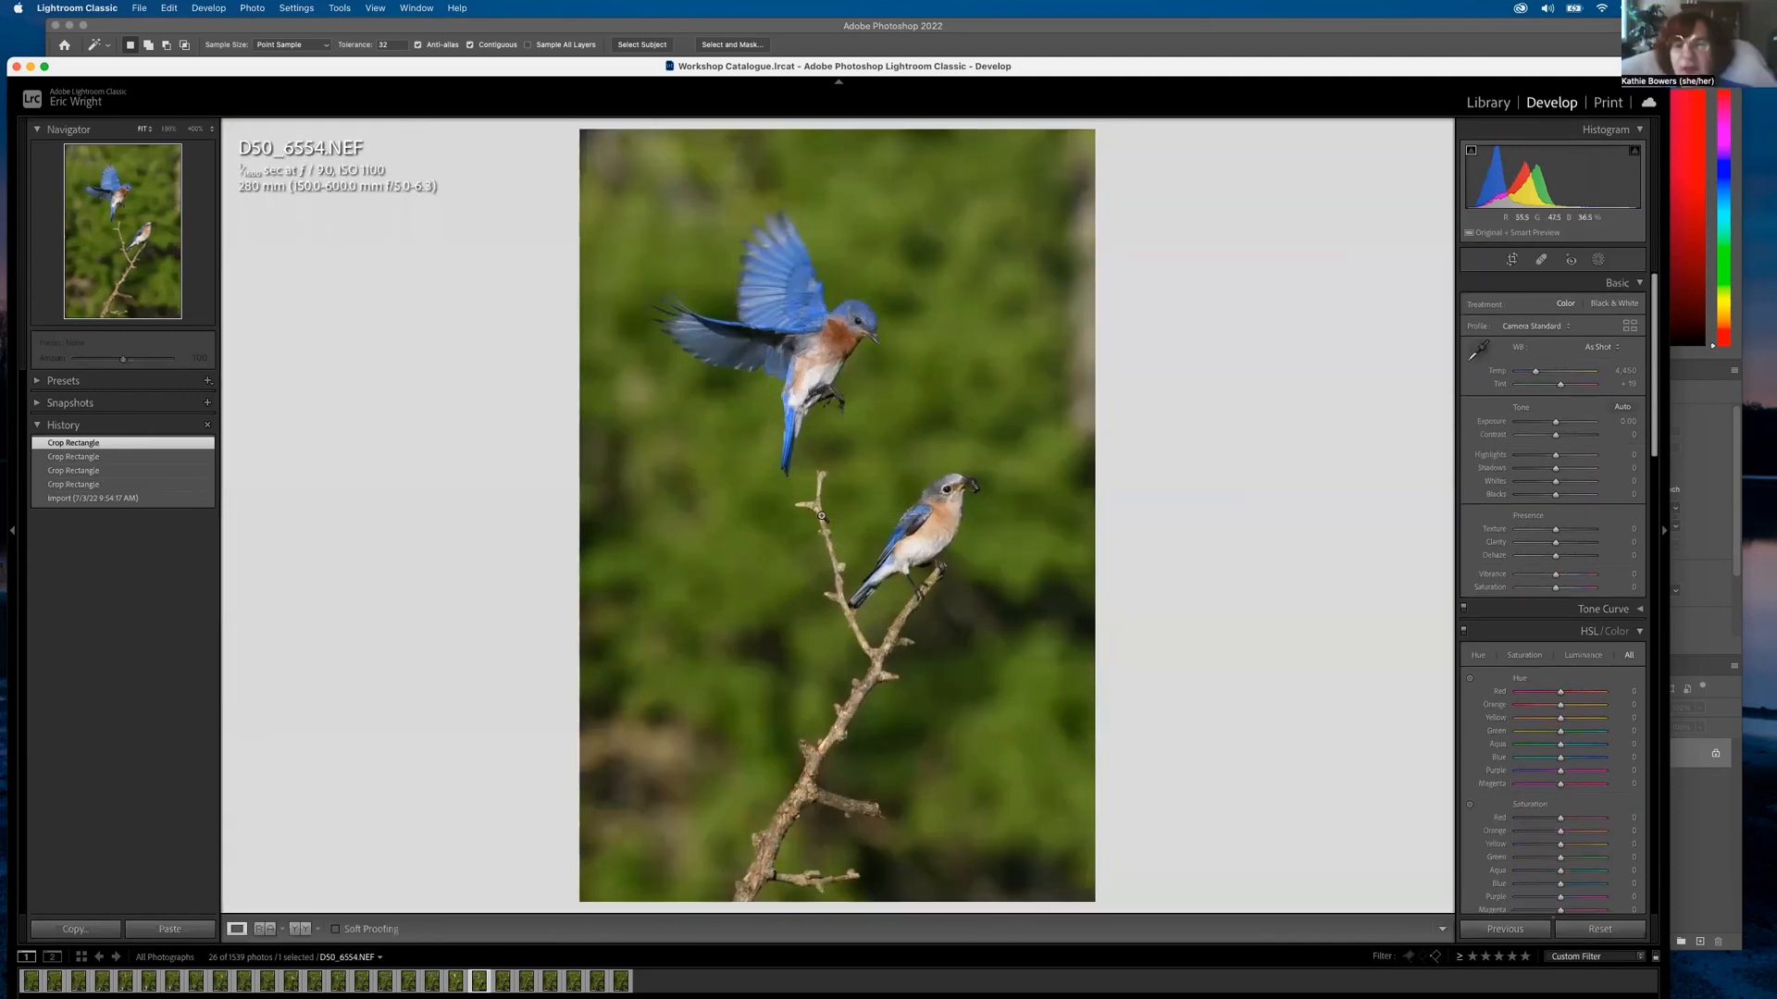
Compare the new crop against D50_6553, checking detail near the branch
key("Left")
key("Right")
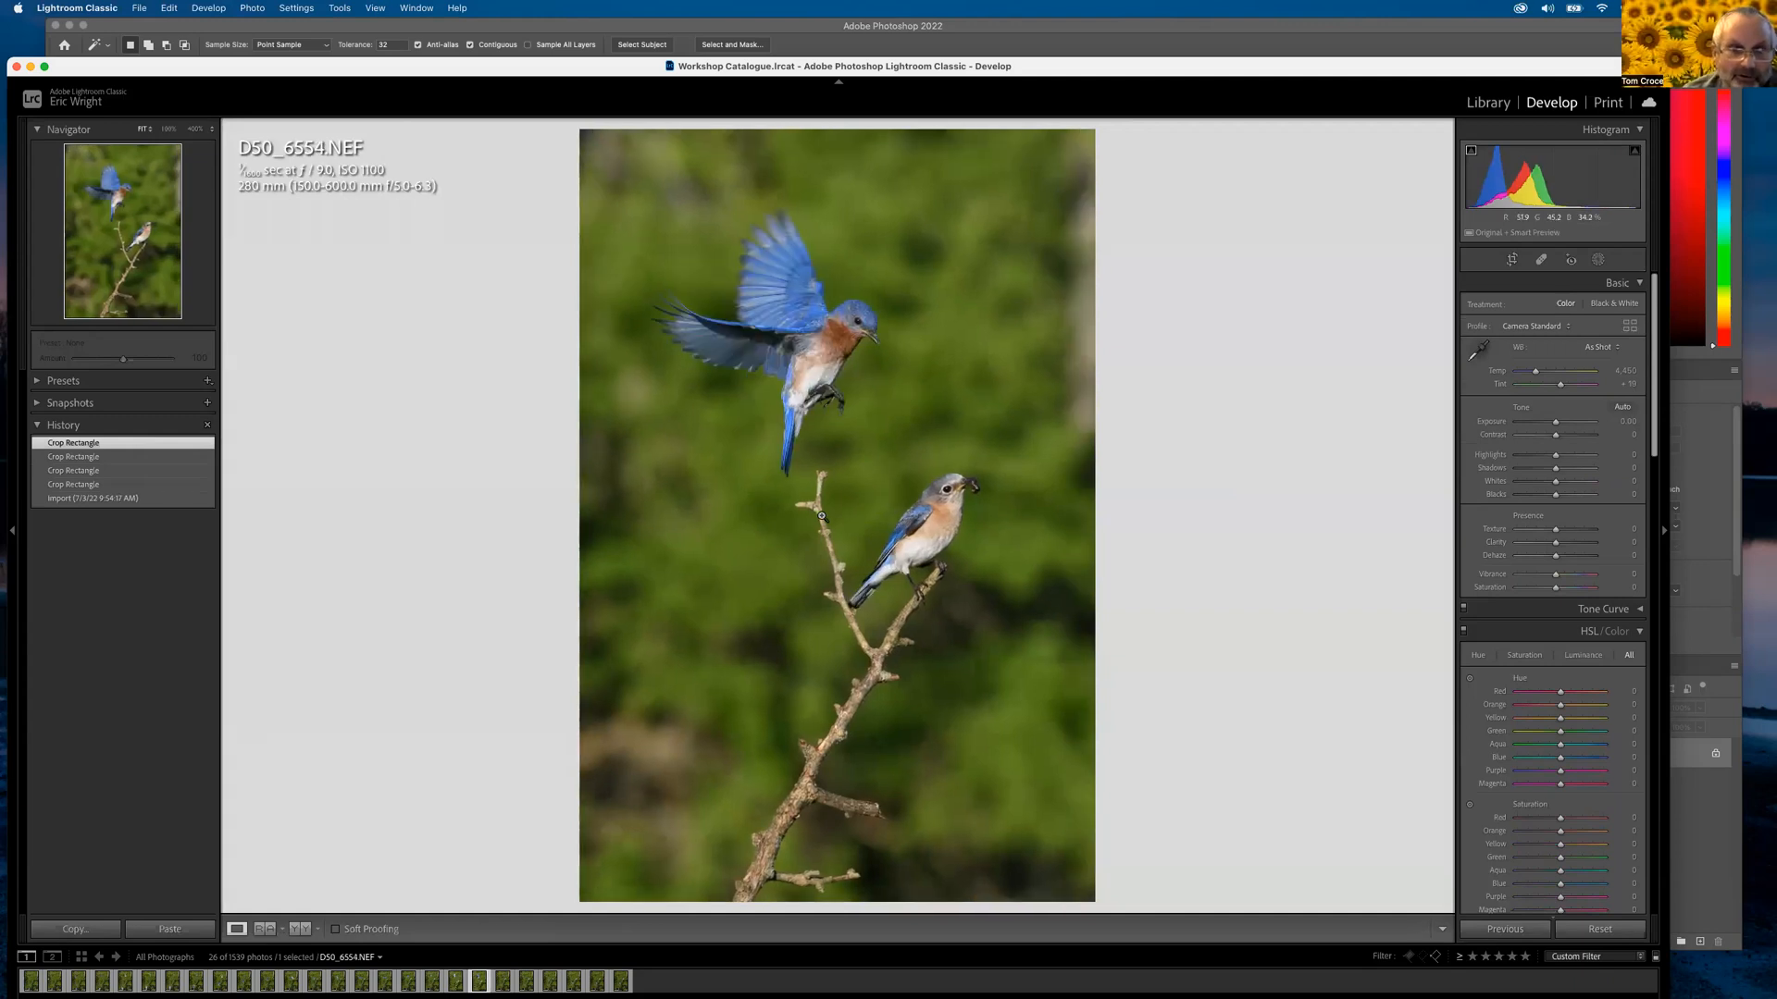
key("Right")
key("Left")
key("Left")
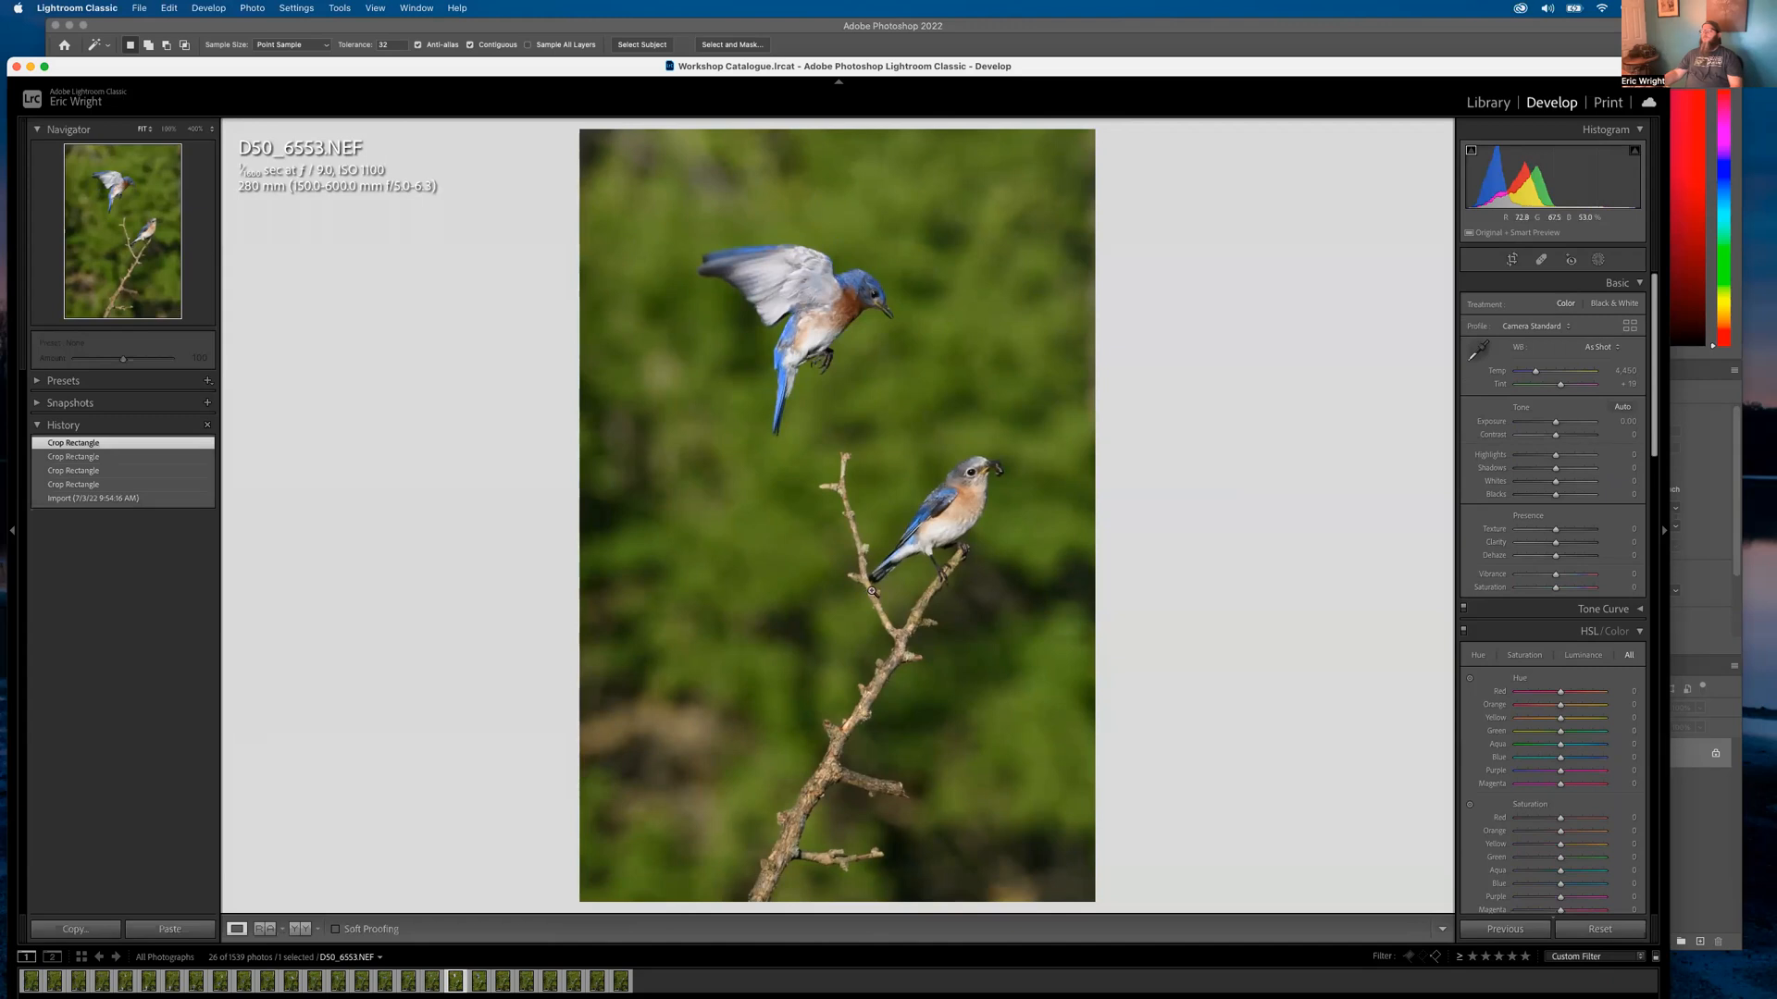
left_click(876, 587)
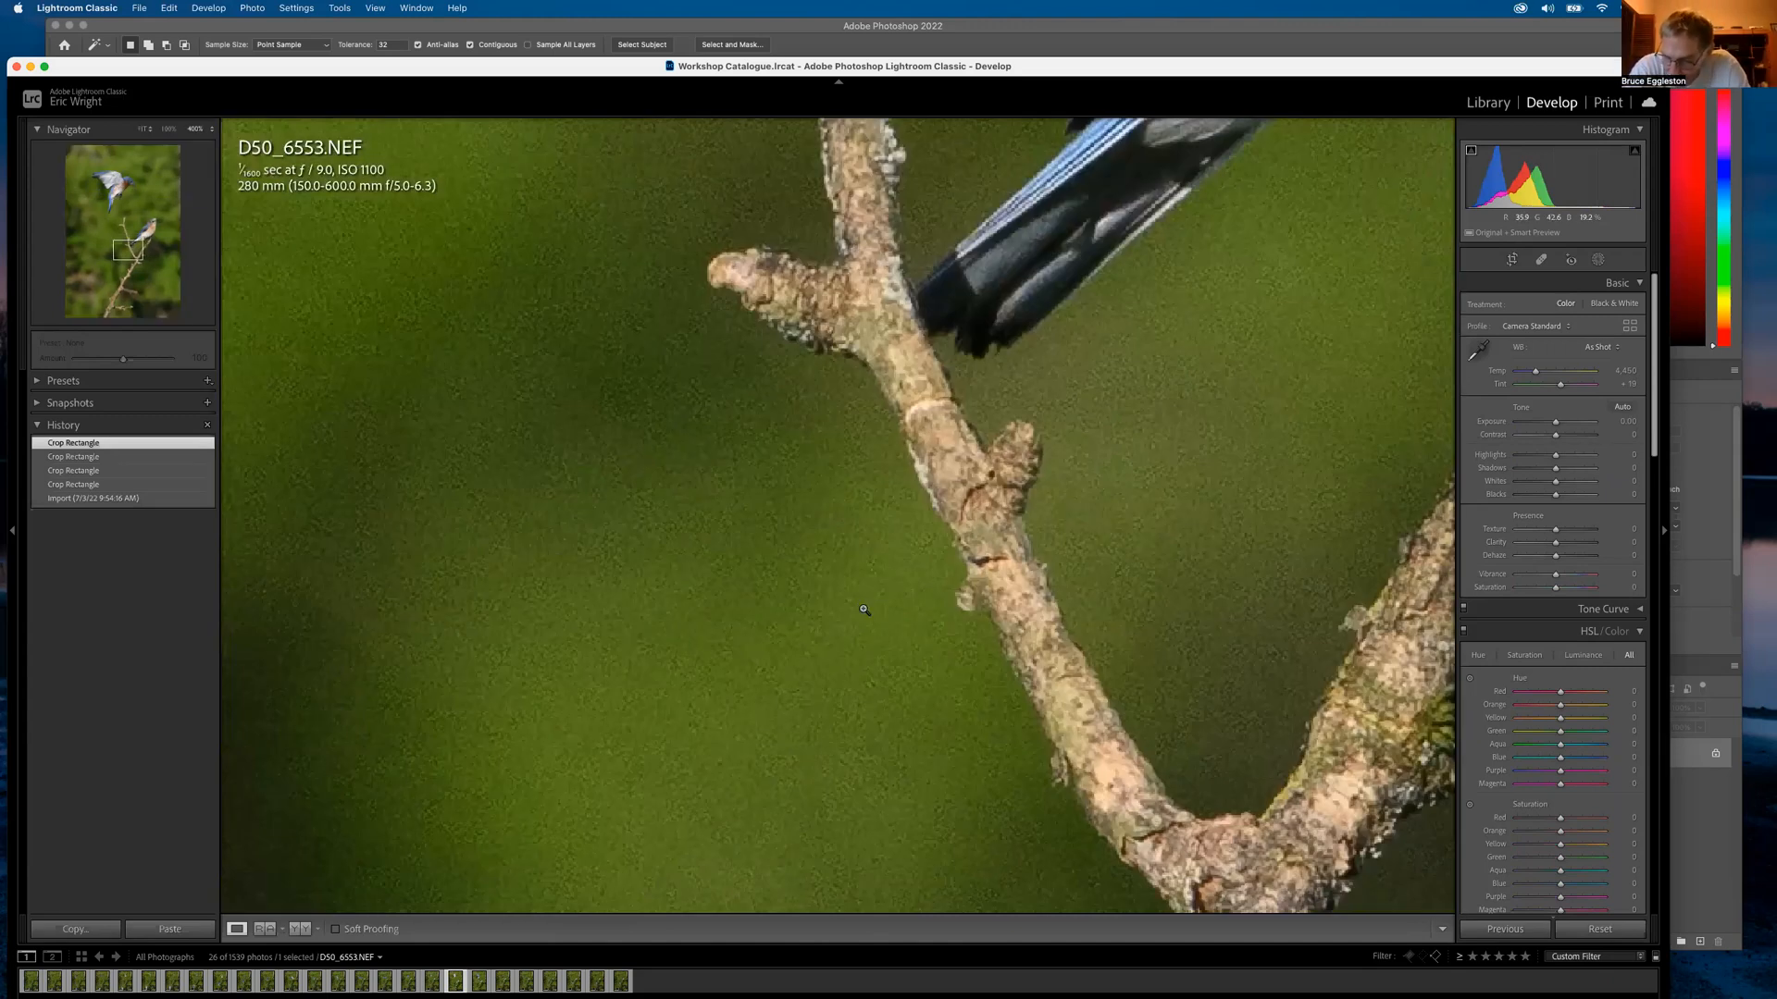
left_click(865, 610)
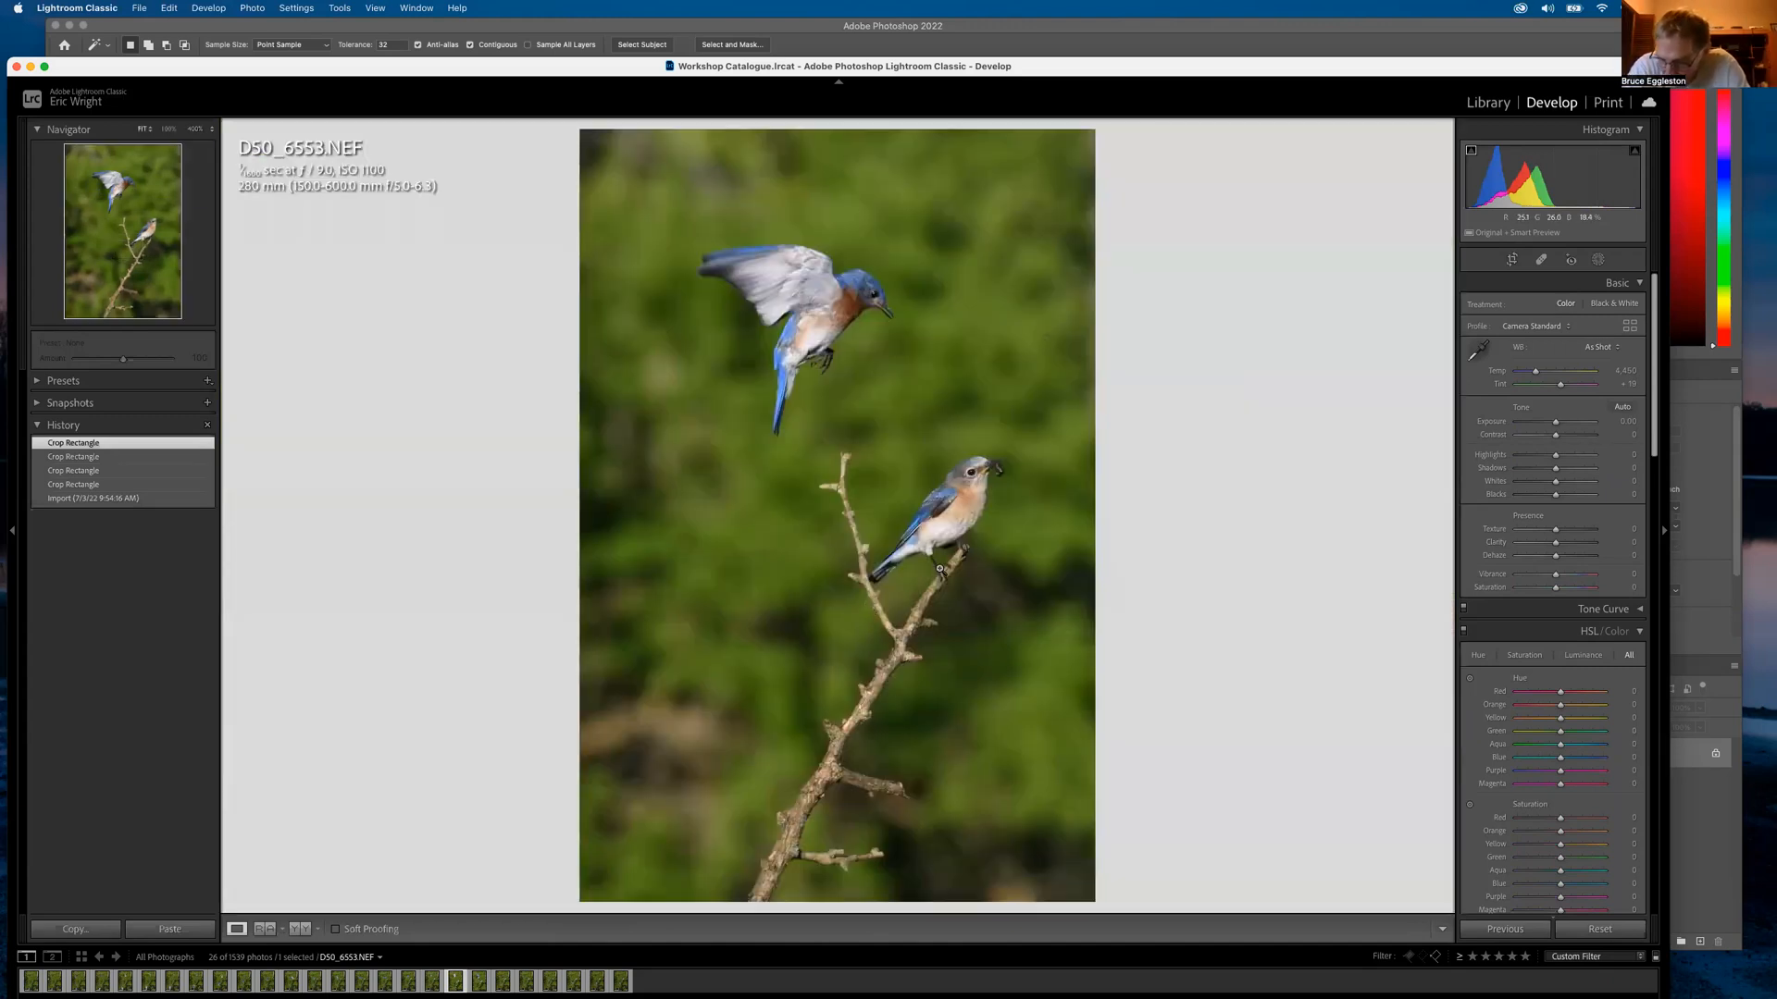
key("Right")
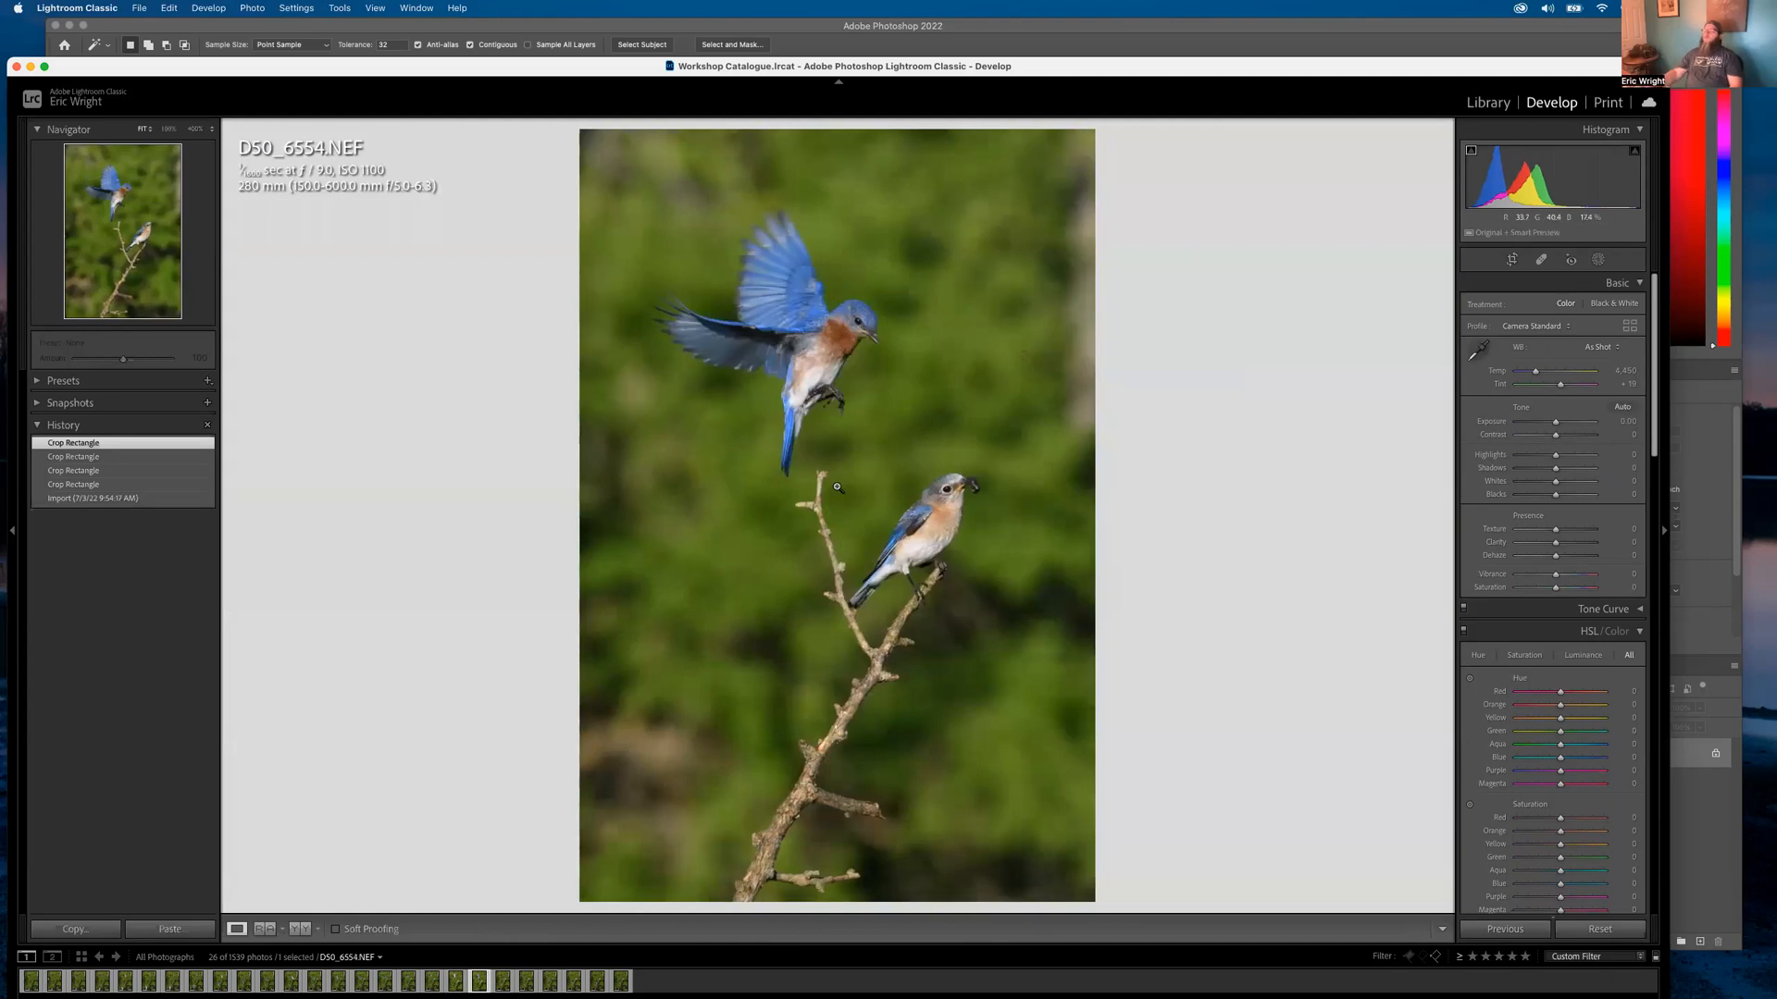
Zoom in on D50_6554's perched bird in Develop and again in Library
left_click(983, 526)
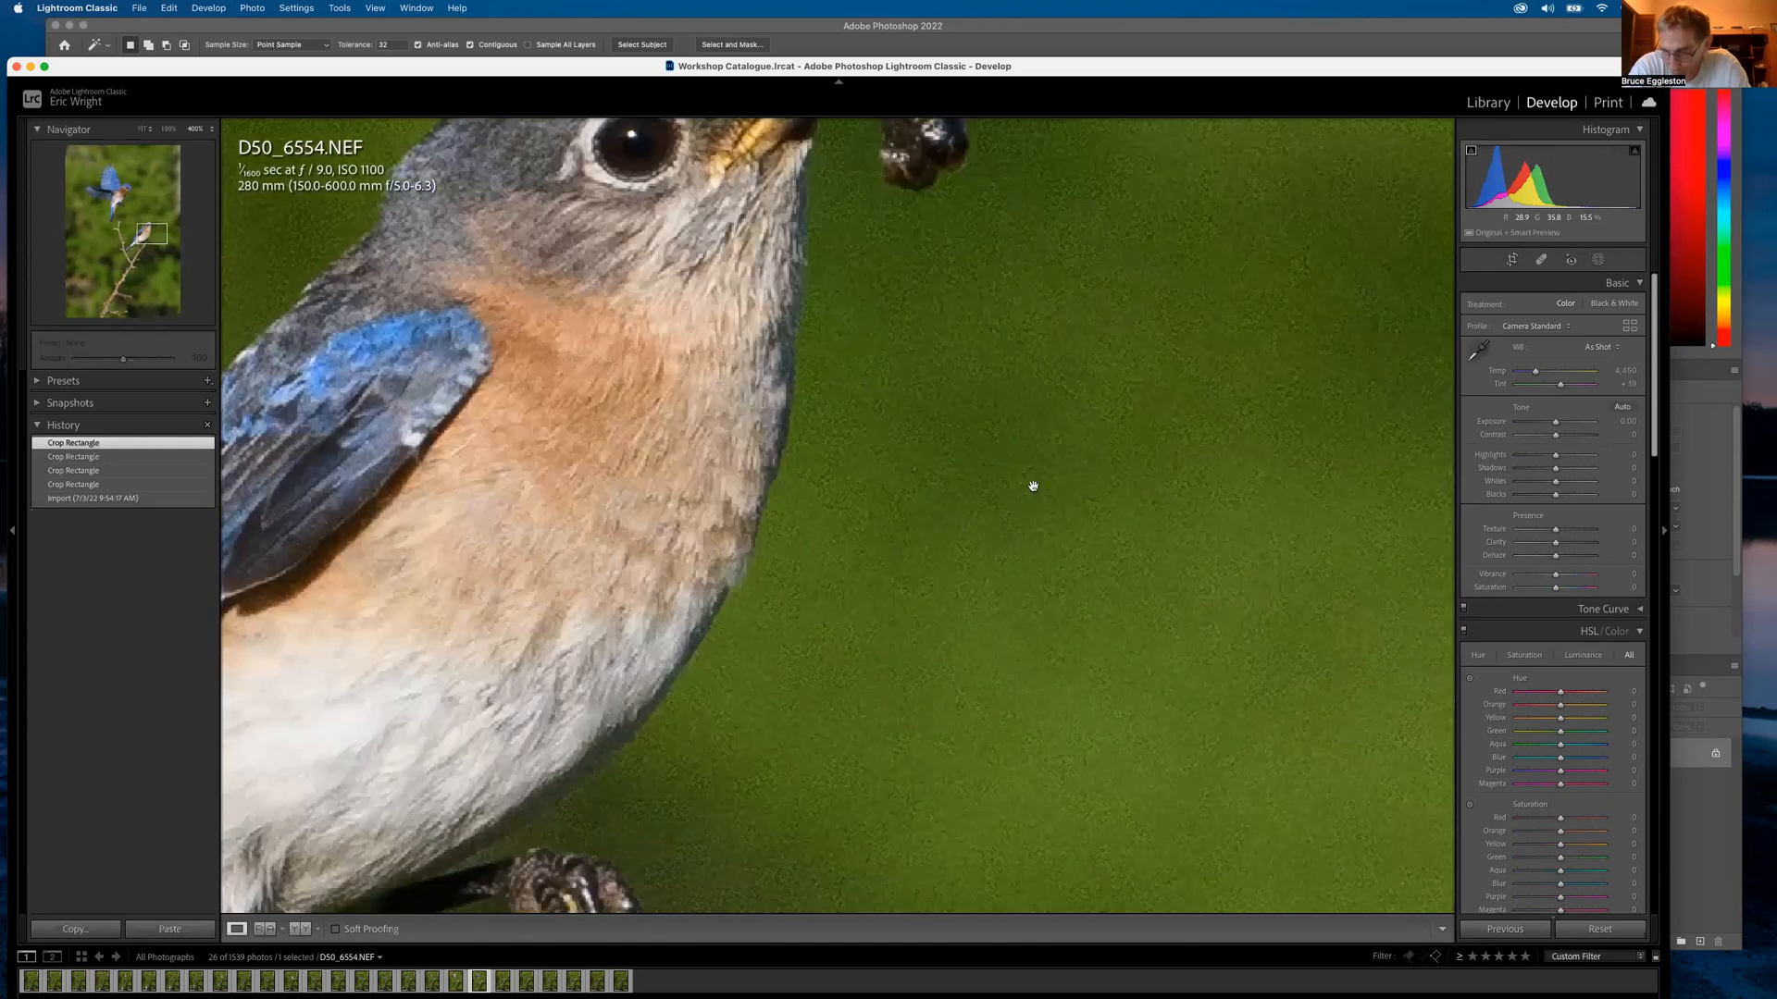
left_click(1263, 241)
left_click(1514, 106)
left_click(954, 596)
left_click(954, 596)
Open D50_6557 from the series grid, step to D50_6558, and zoom on the lower bluebird's head
key("g")
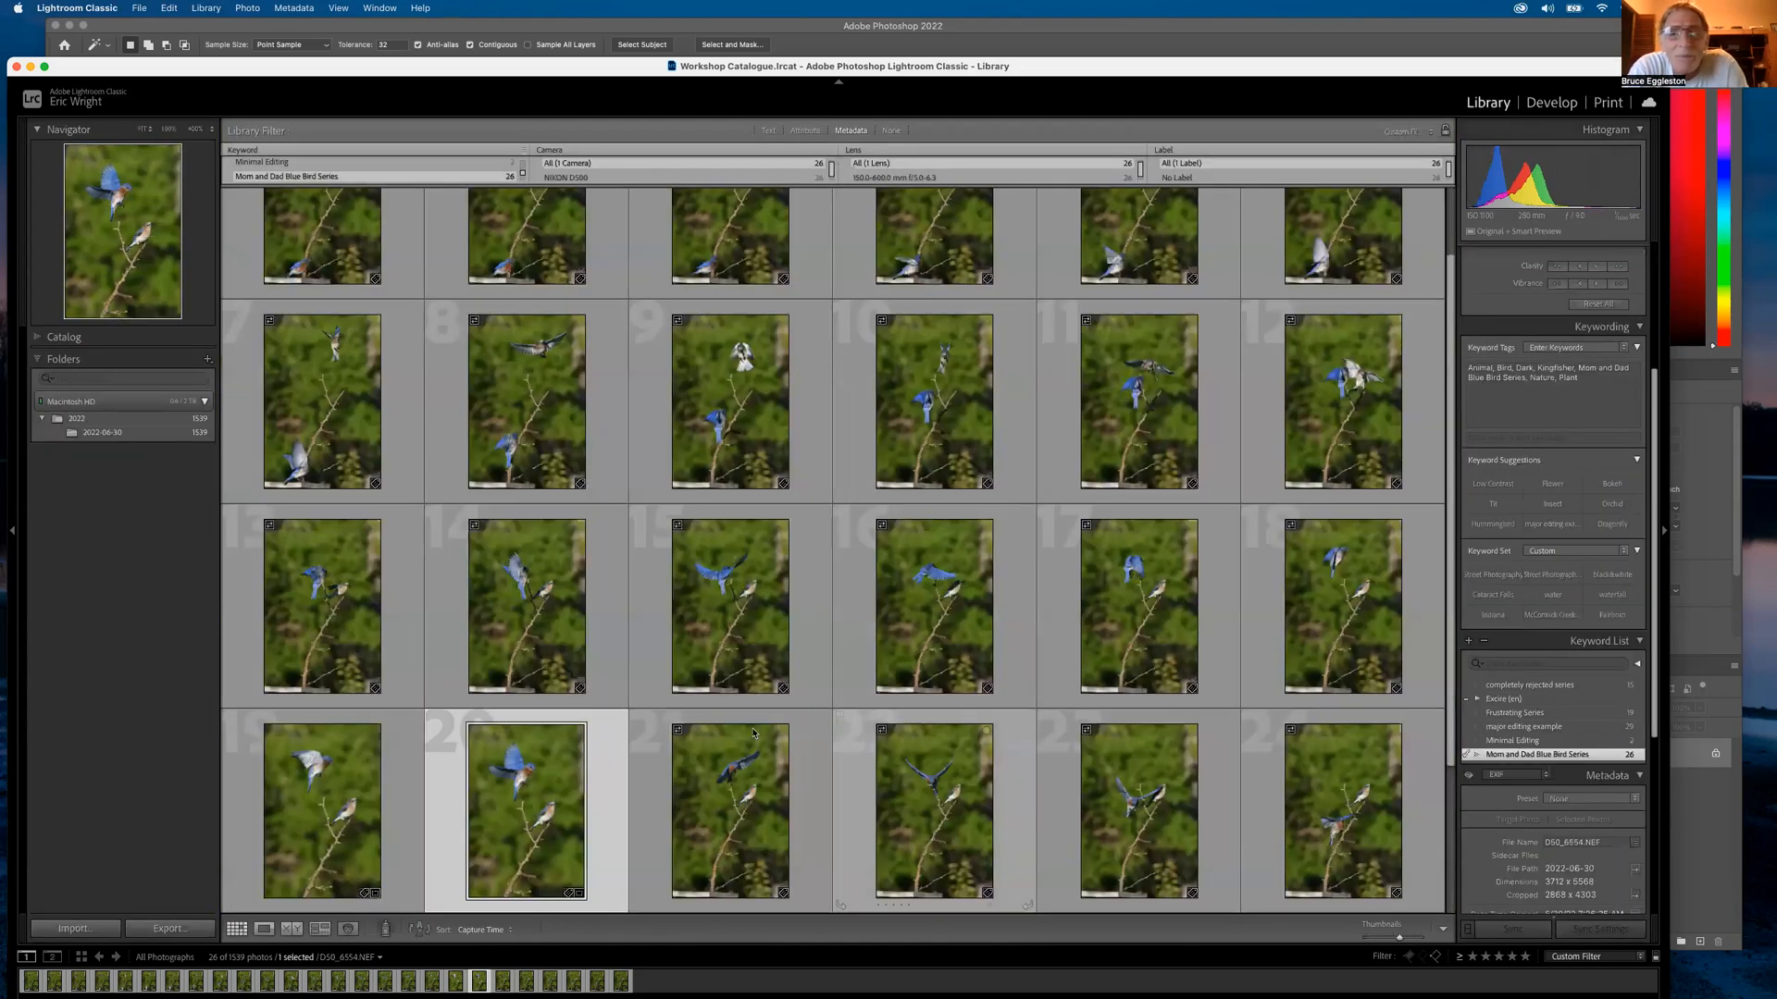
double_click(1139, 799)
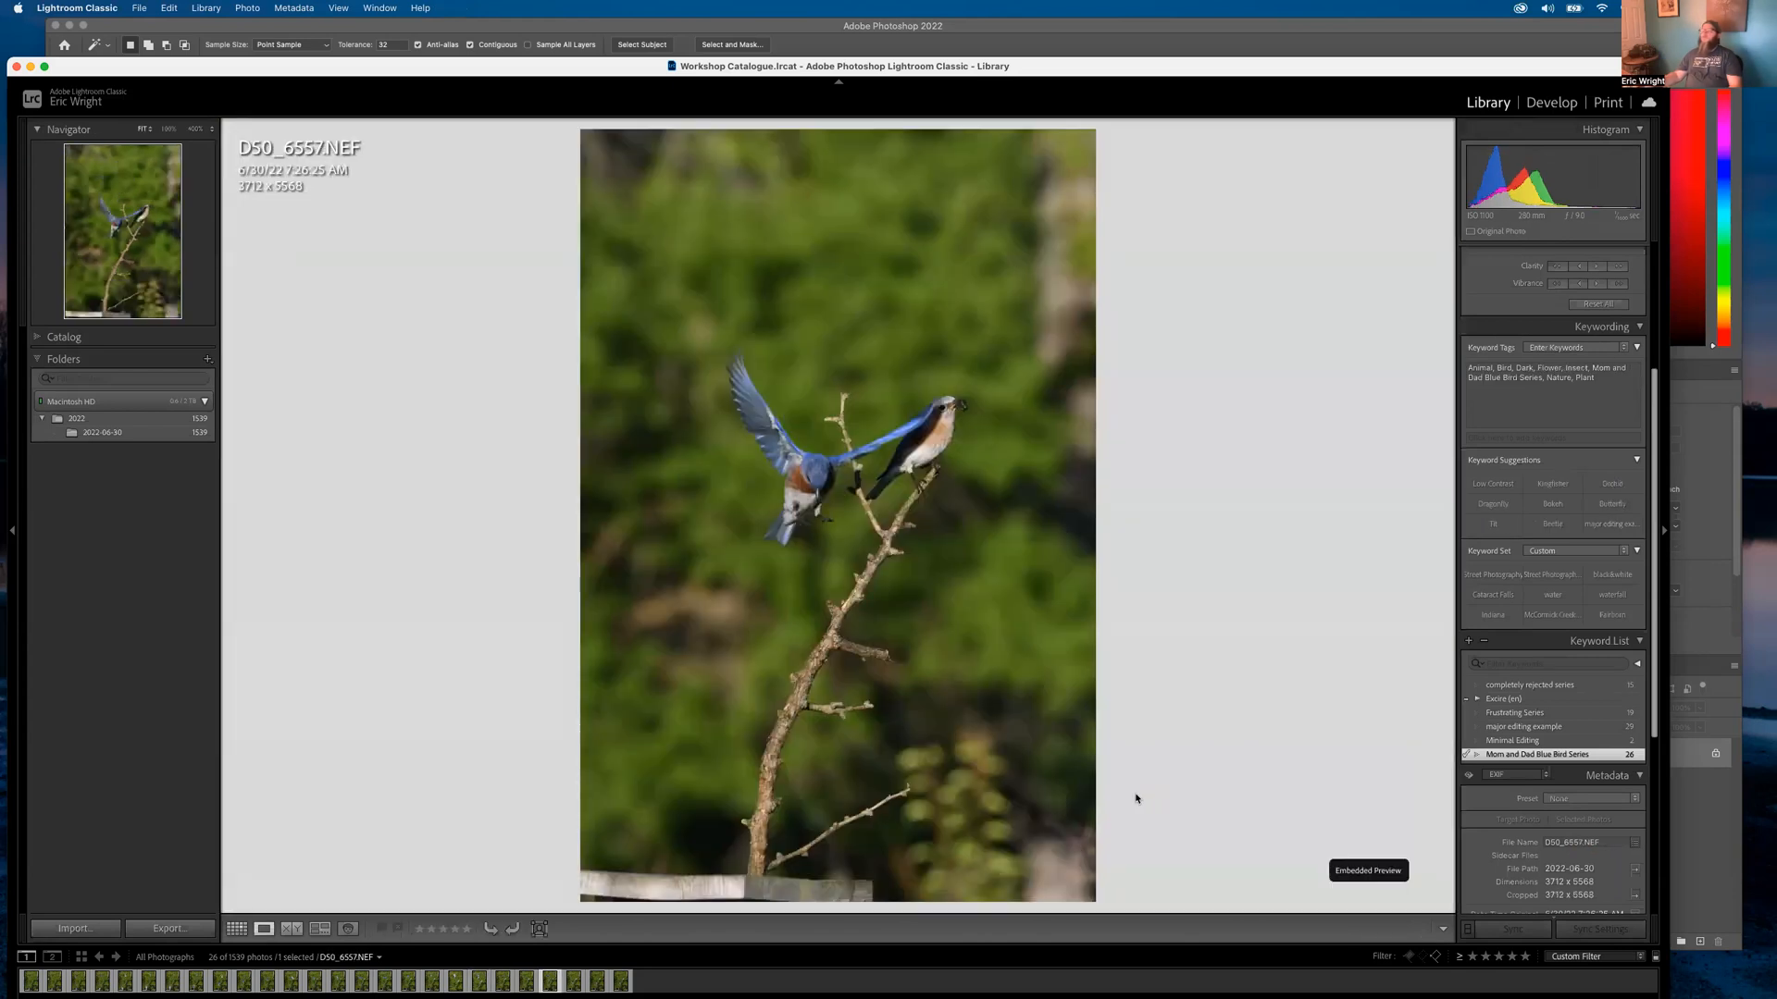
key("Right")
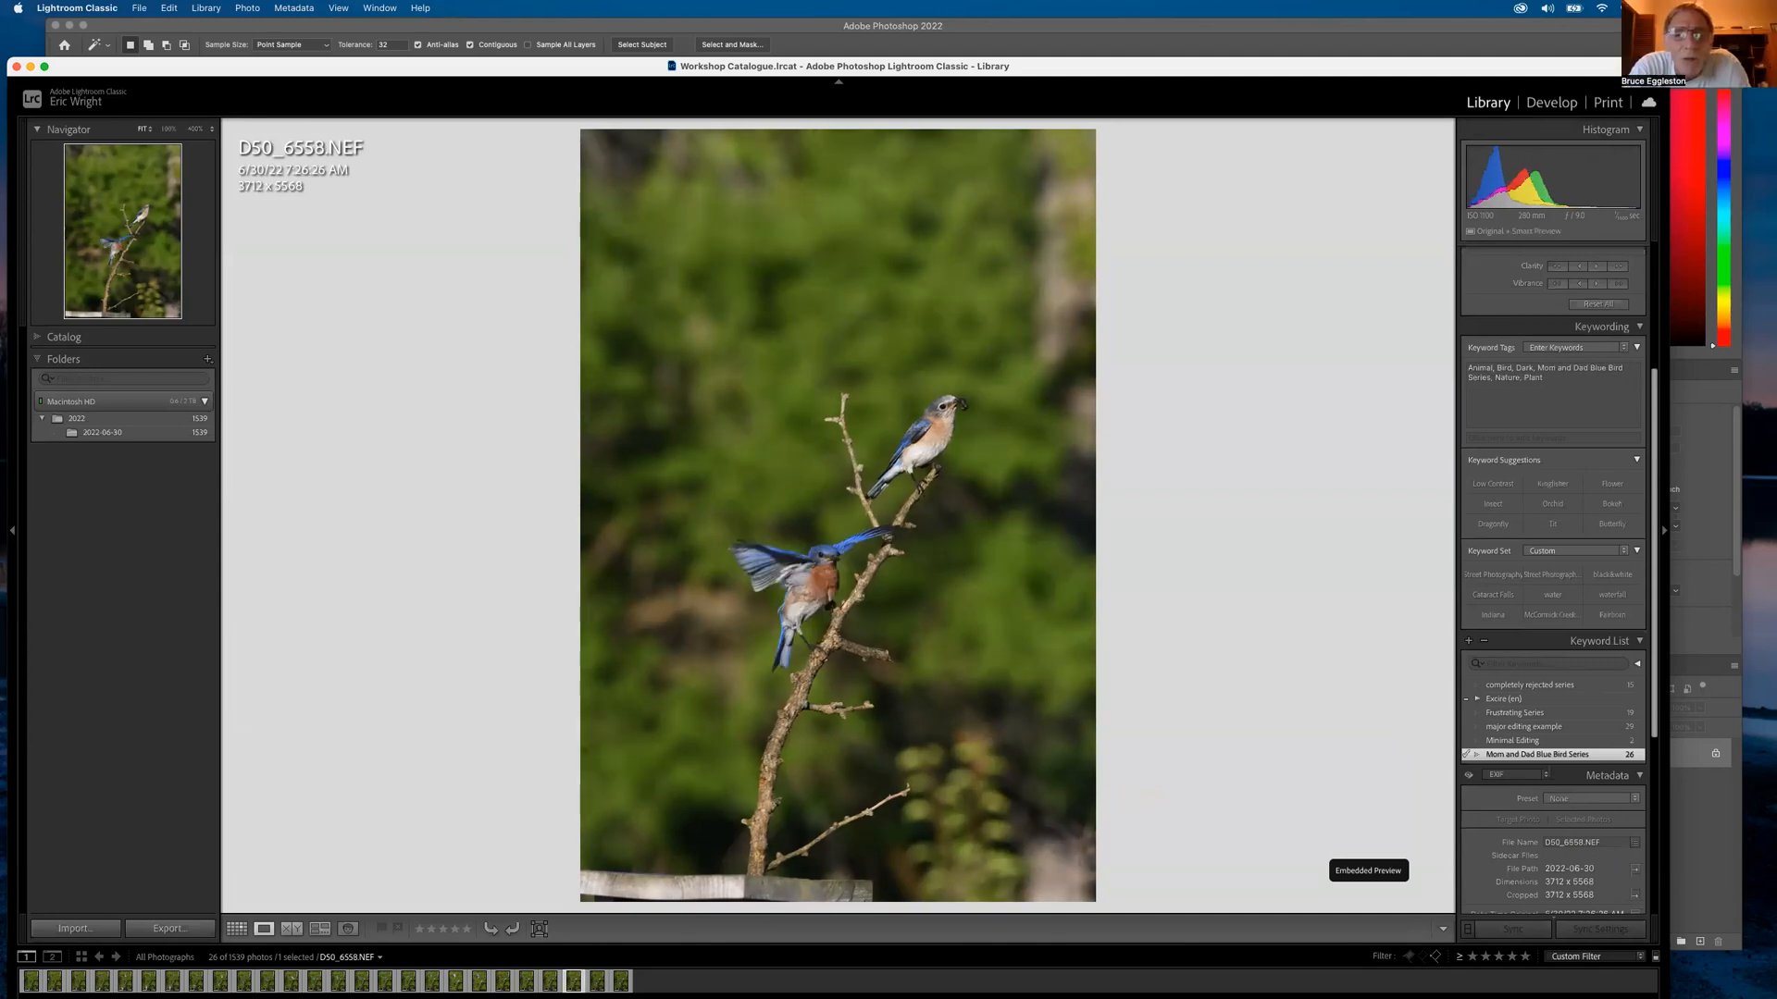
left_click(827, 508)
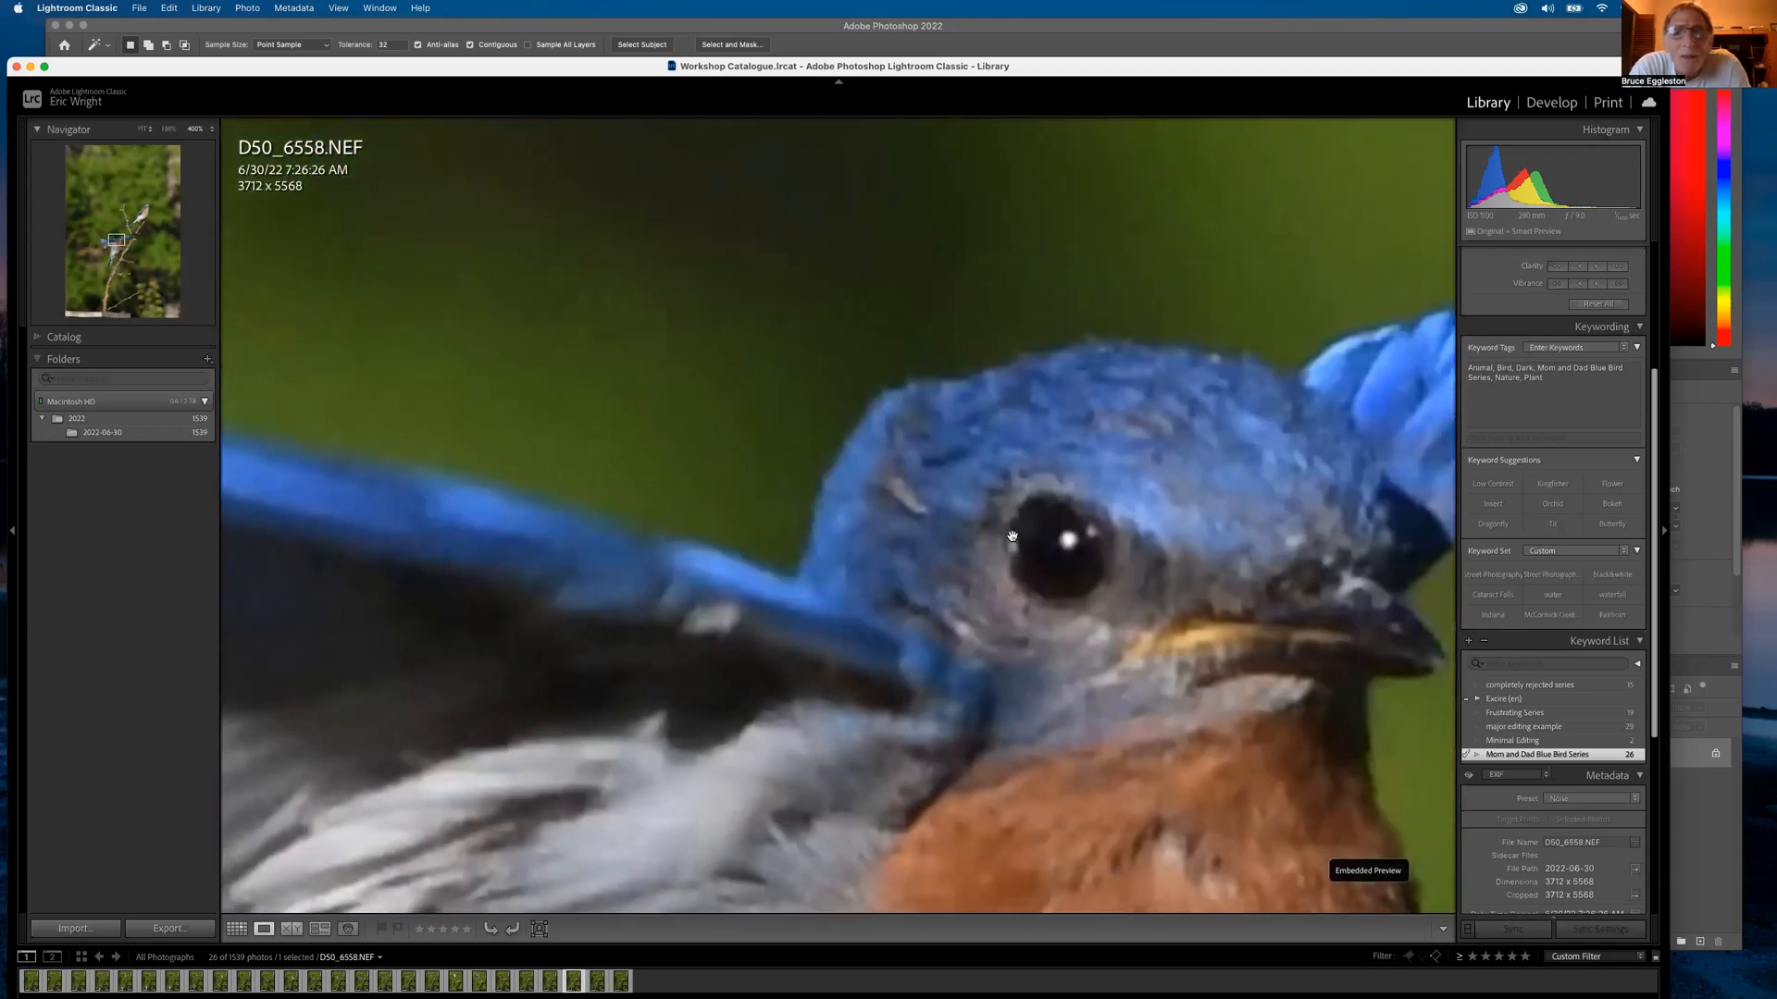
left_click(733, 573)
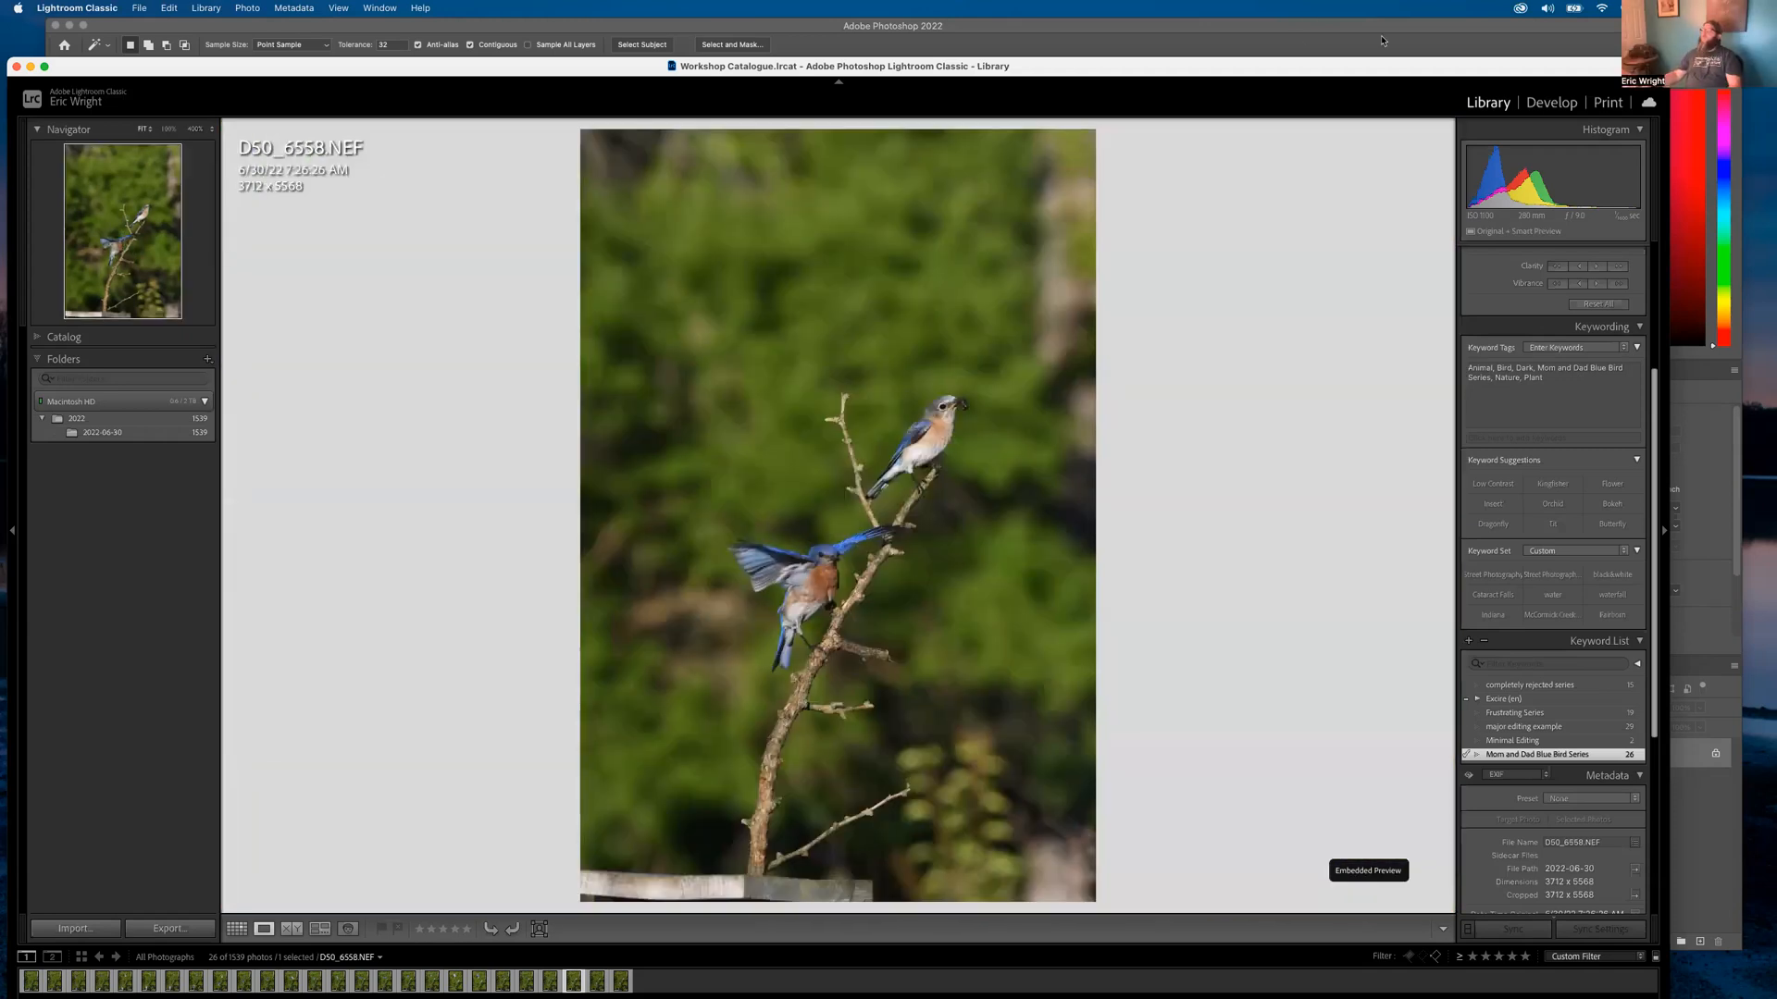
Crop D50_6558 in Develop, pulling in the top-right and bottom-left corners
left_click(1552, 102)
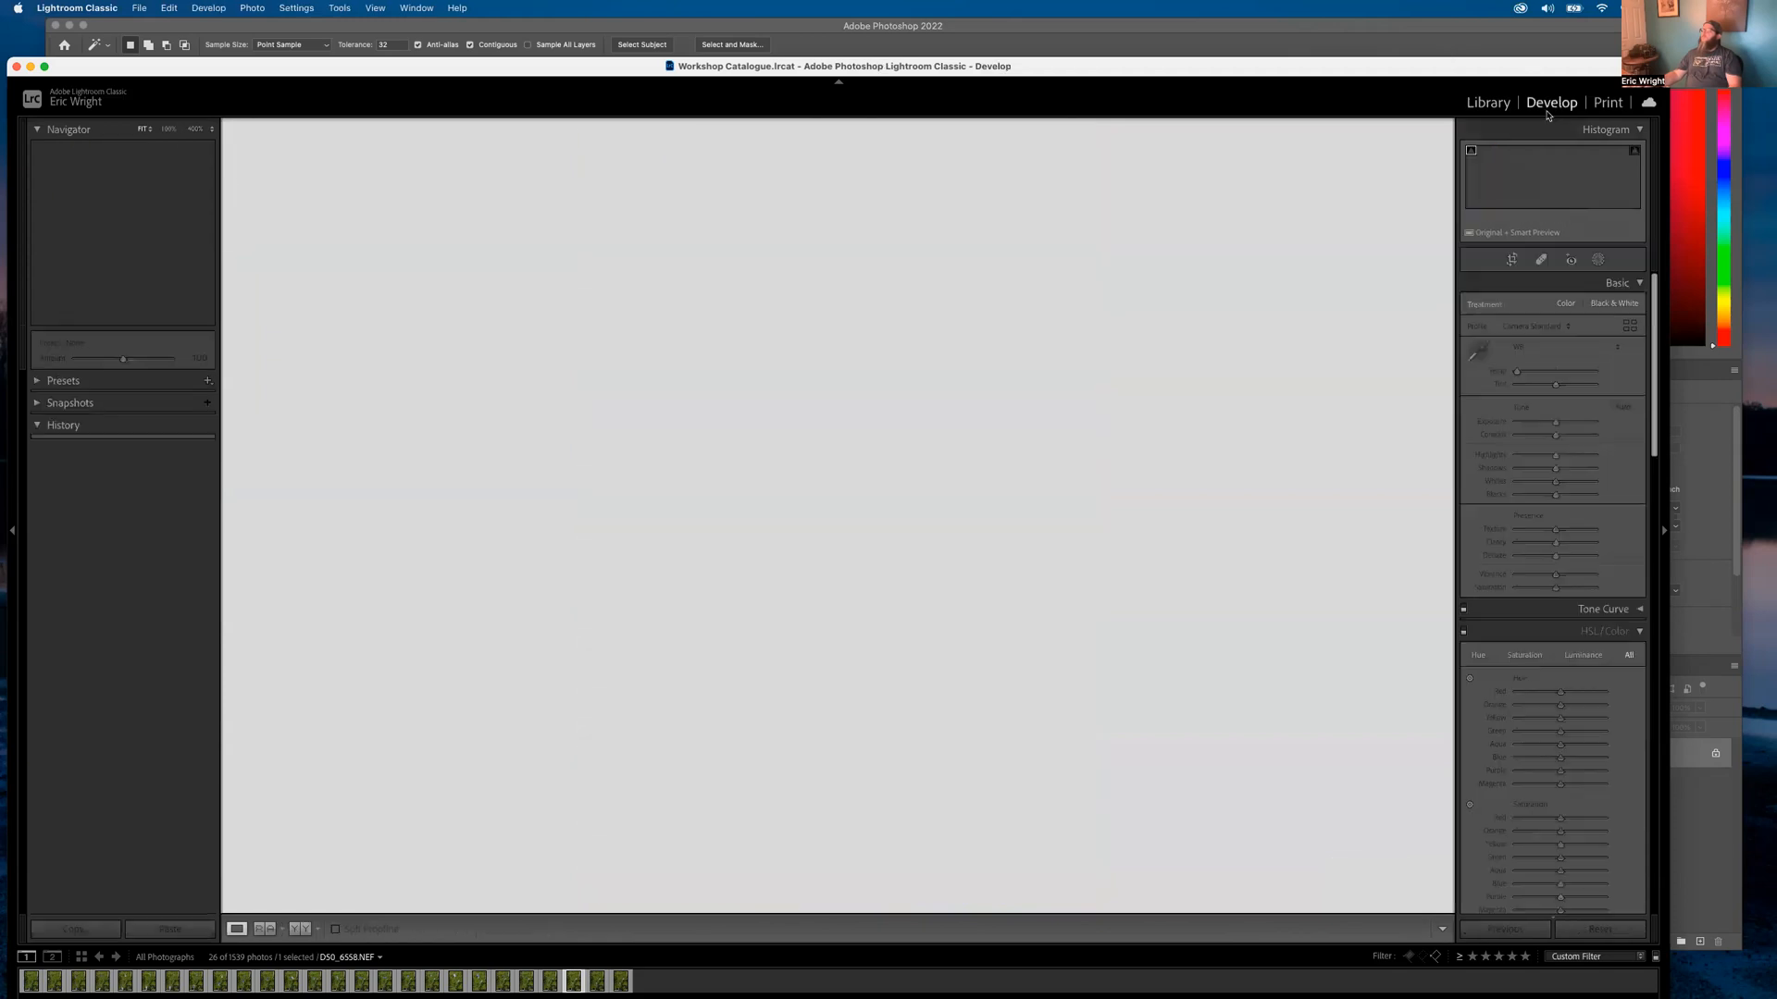
key("r")
left_click_drag(1099, 129, 1062, 183)
left_click_drag(607, 844, 649, 825)
key("Return")
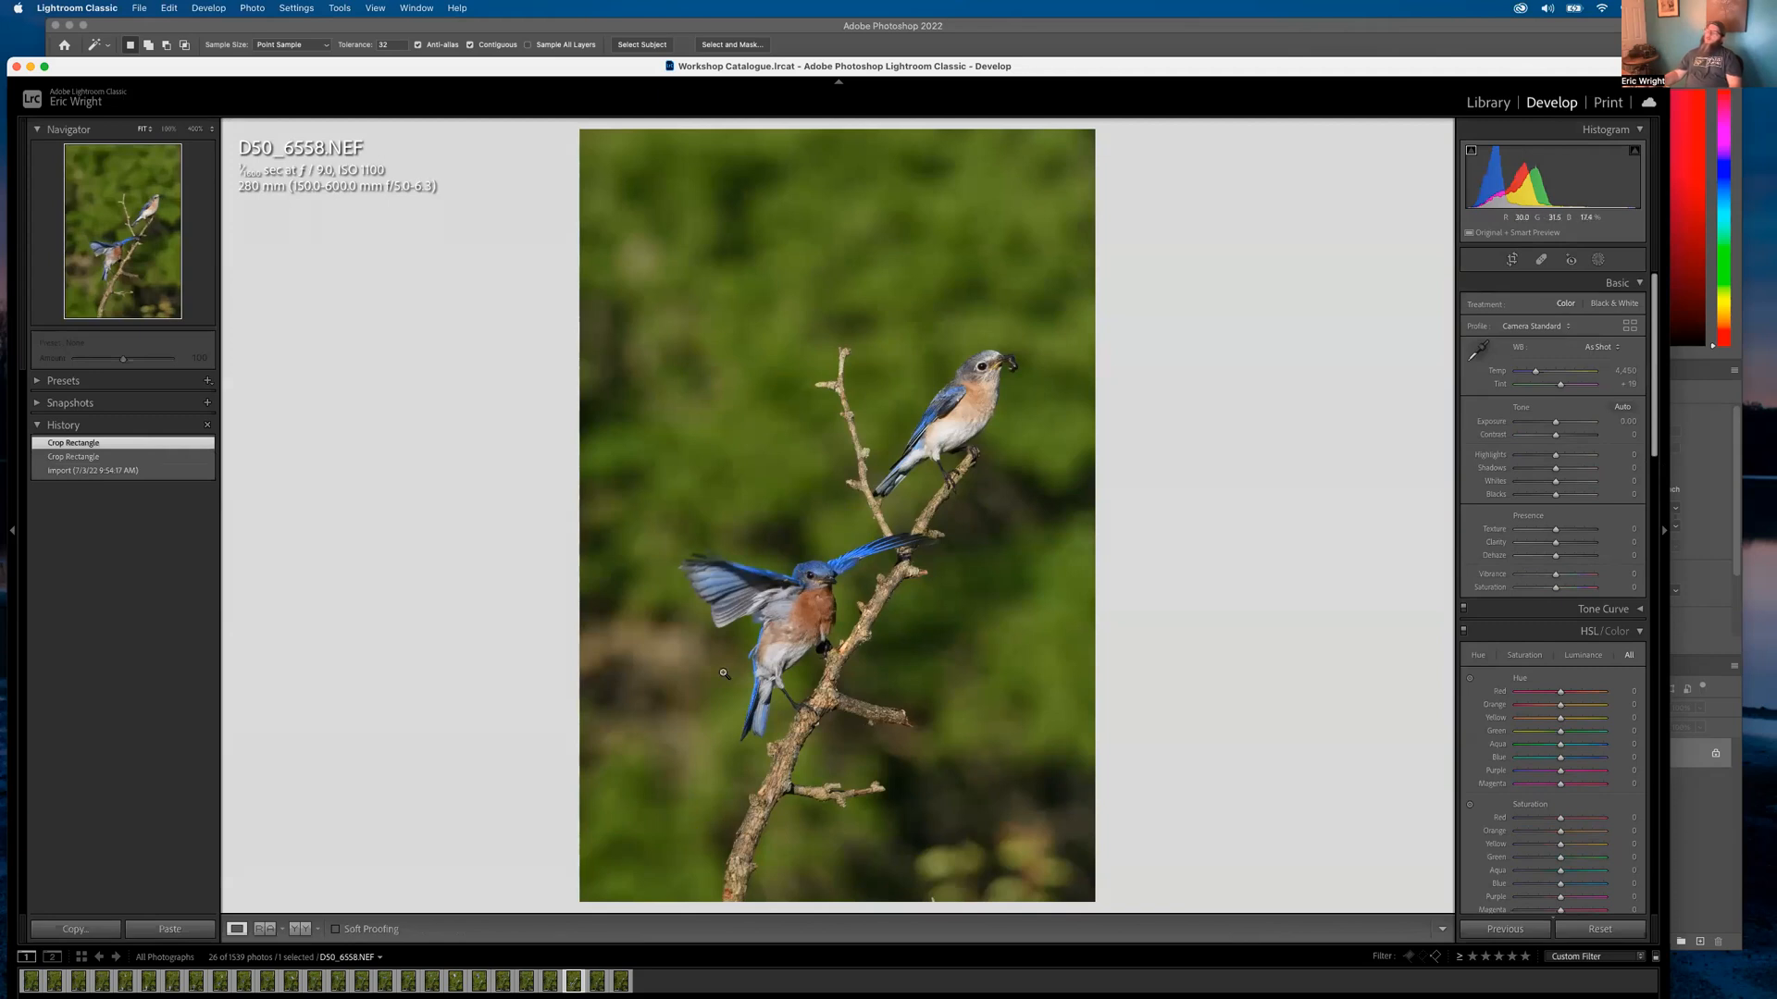
In Library, zoom in to inspect both bluebirds' heads and bodies, then fit the photo
left_click(1487, 103)
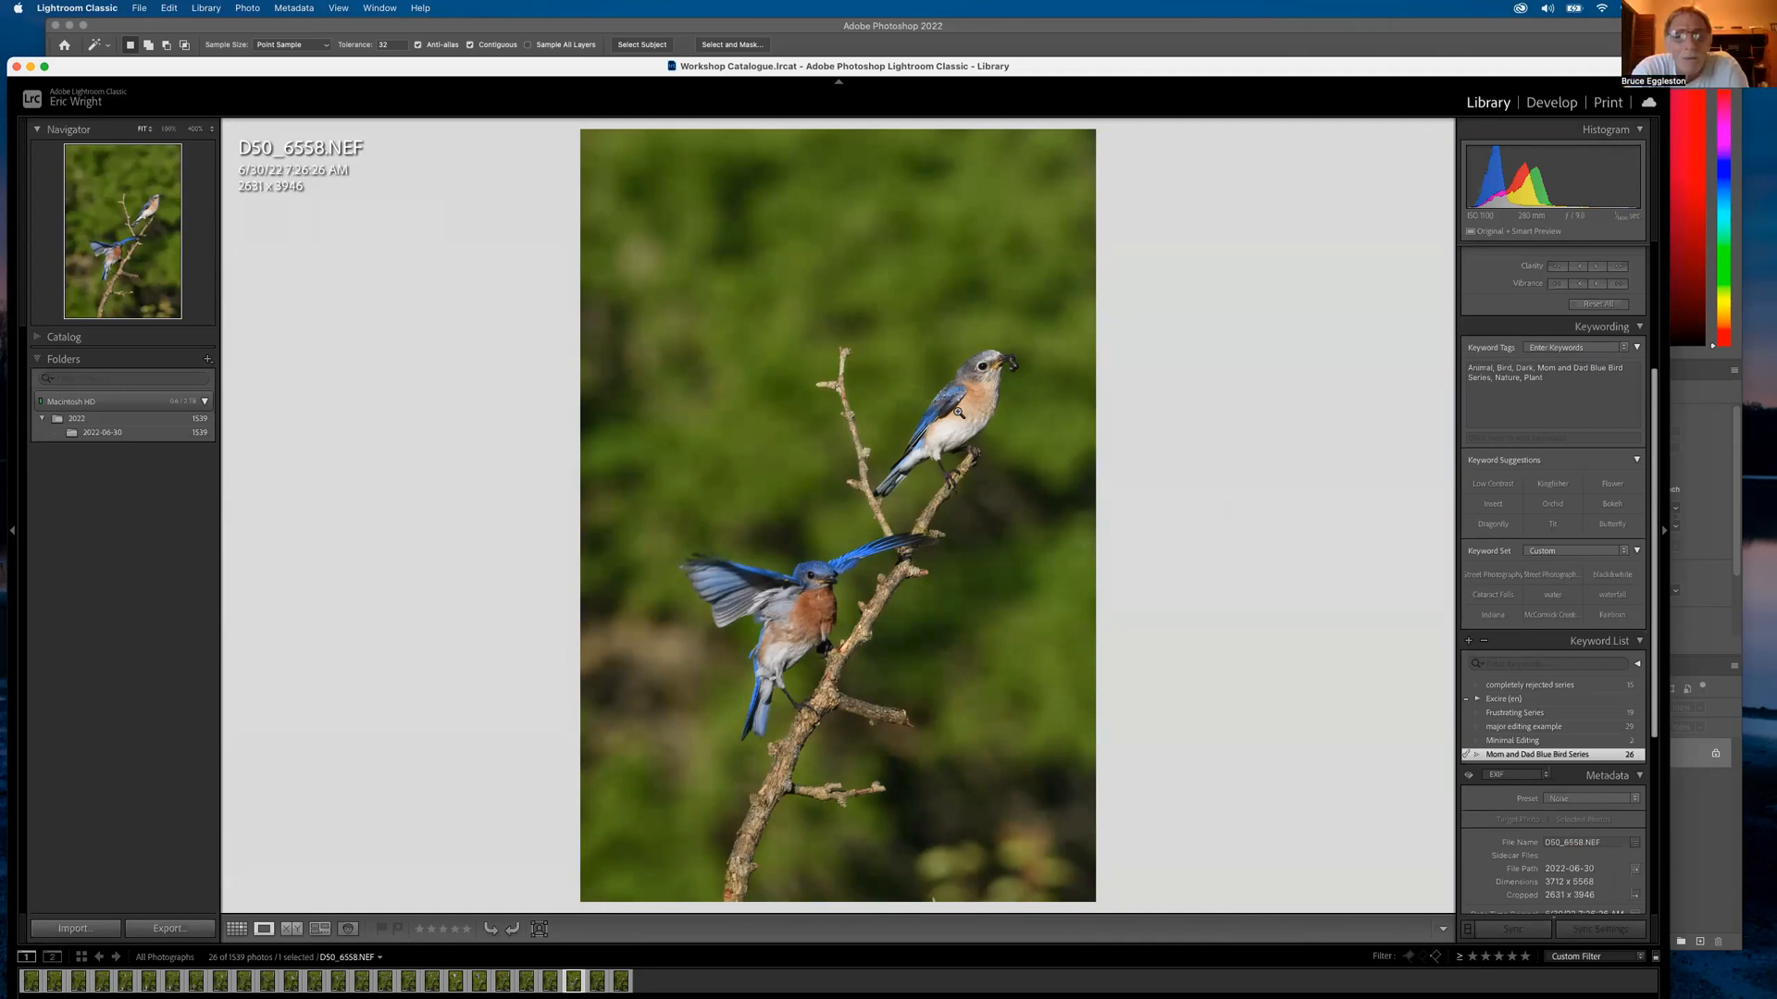
left_click(1018, 362)
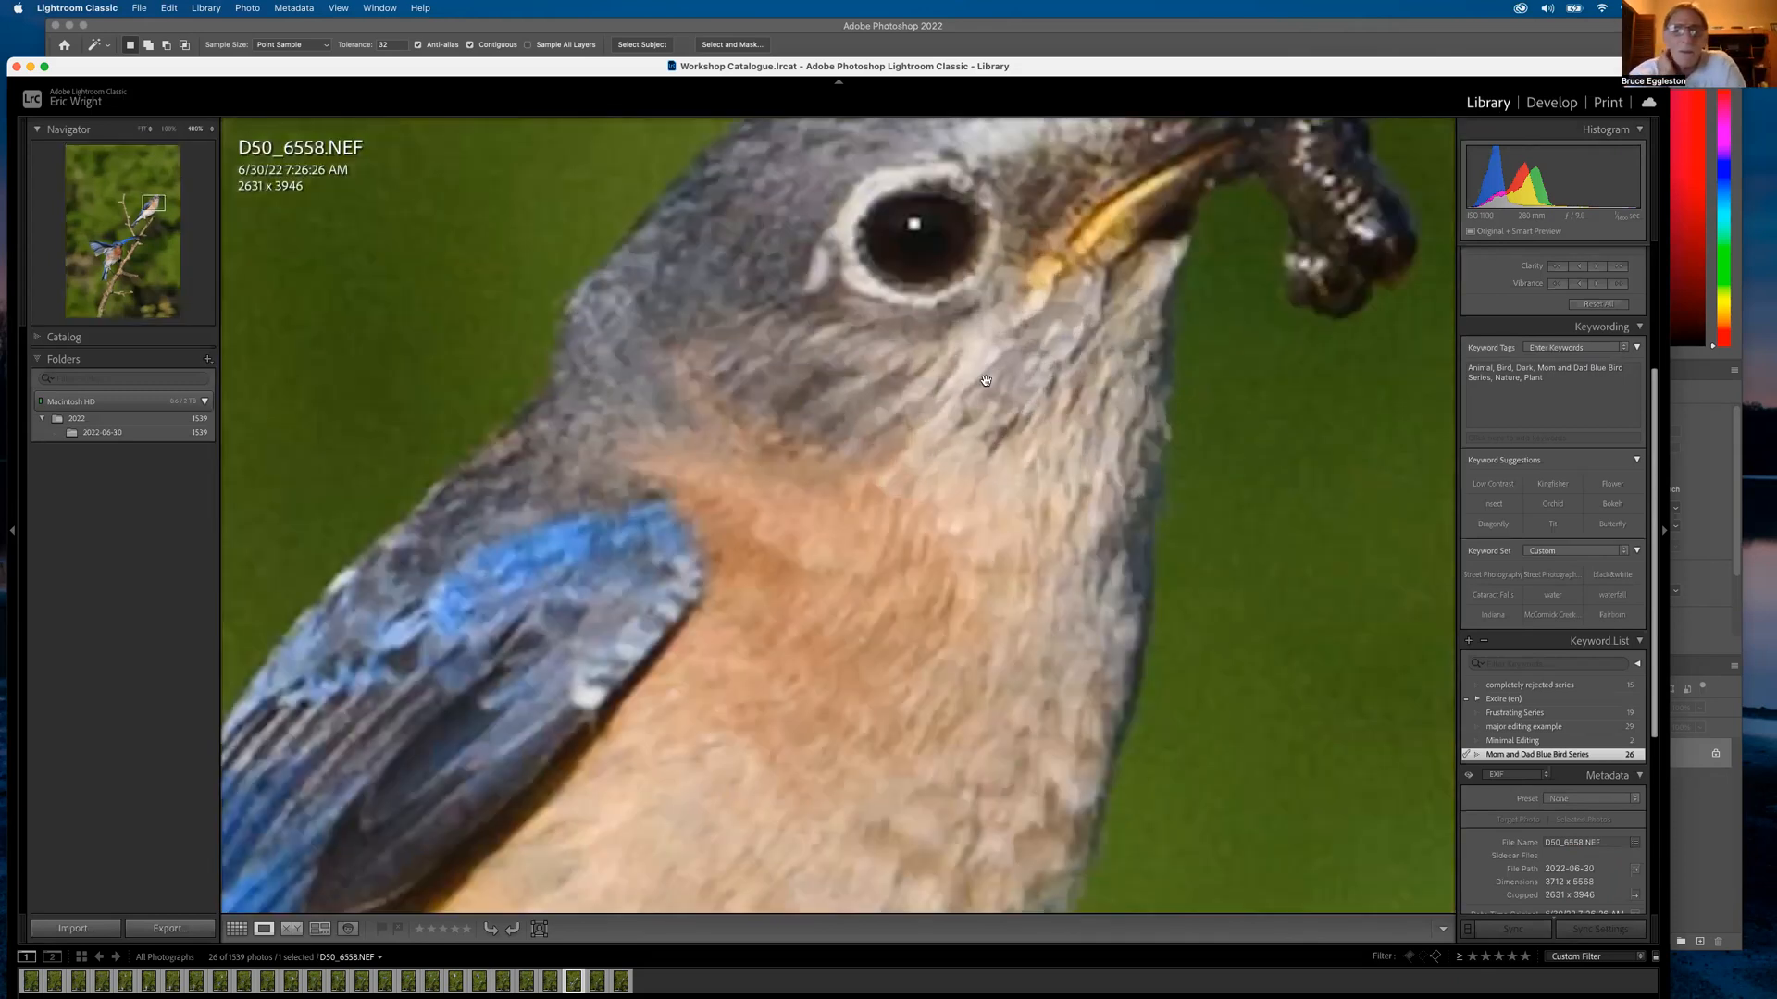
left_click_drag(762, 675, 824, 305)
left_click_drag(837, 653, 967, 380)
left_click(875, 471)
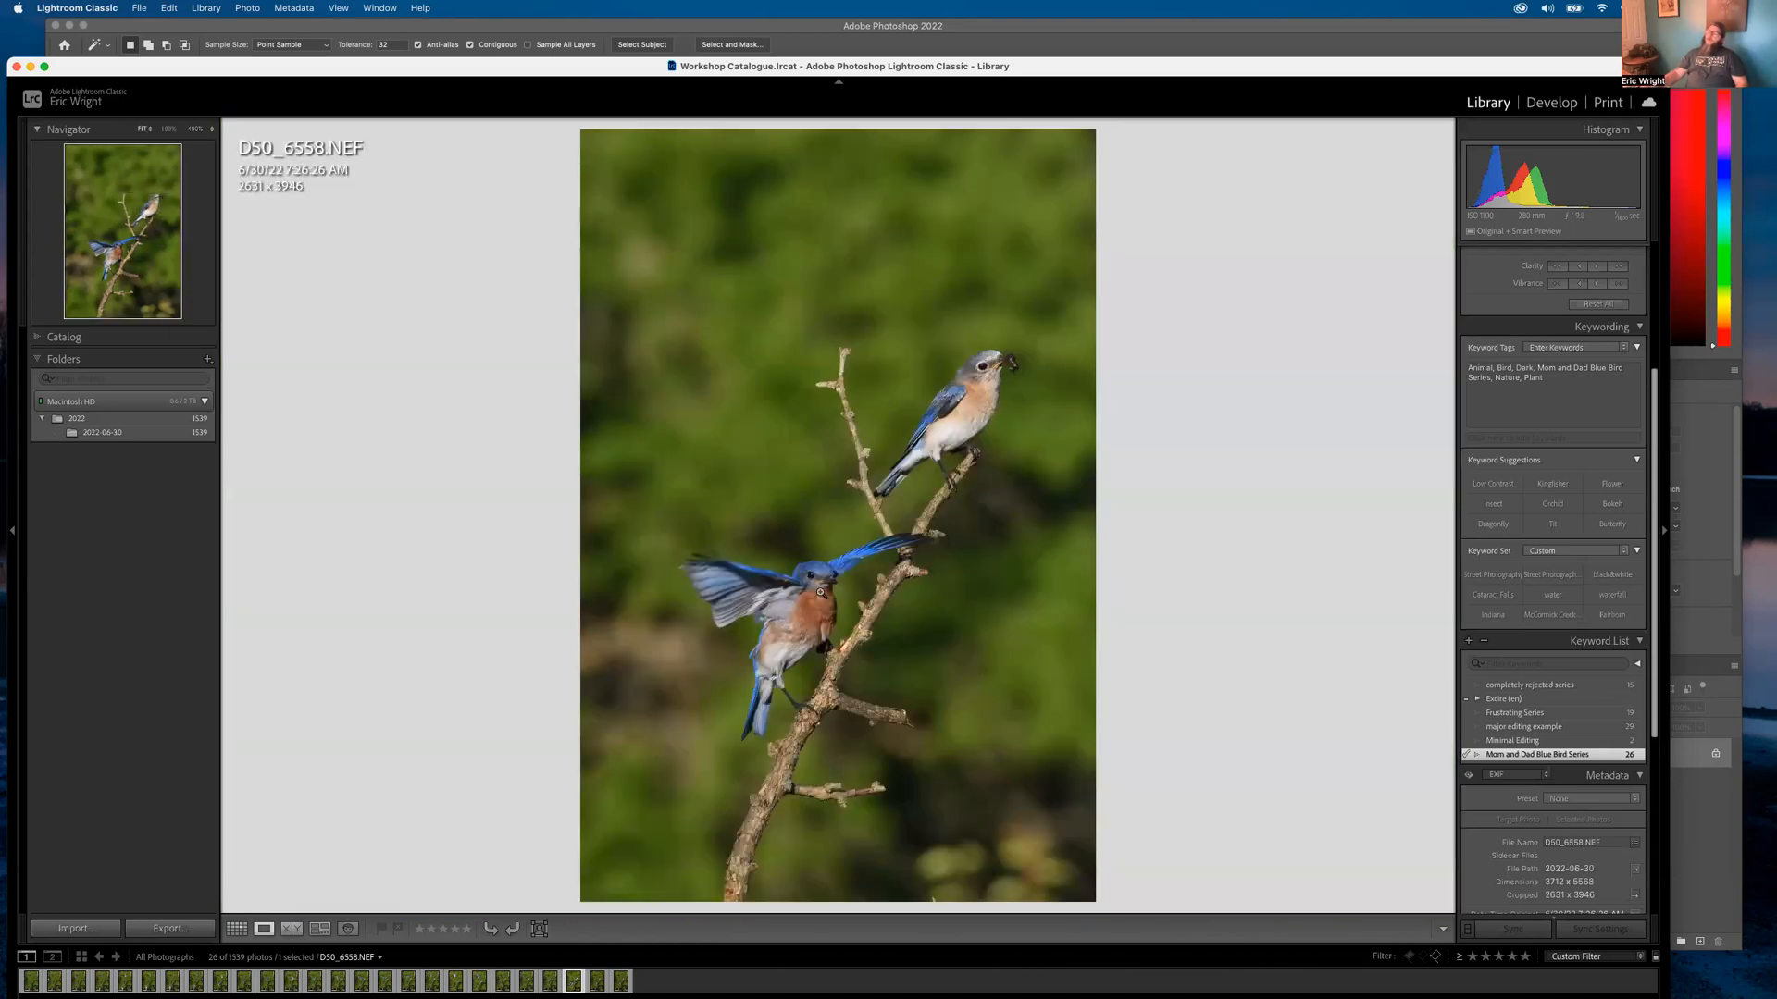
left_click(823, 593)
left_click_drag(822, 592, 1200, 601)
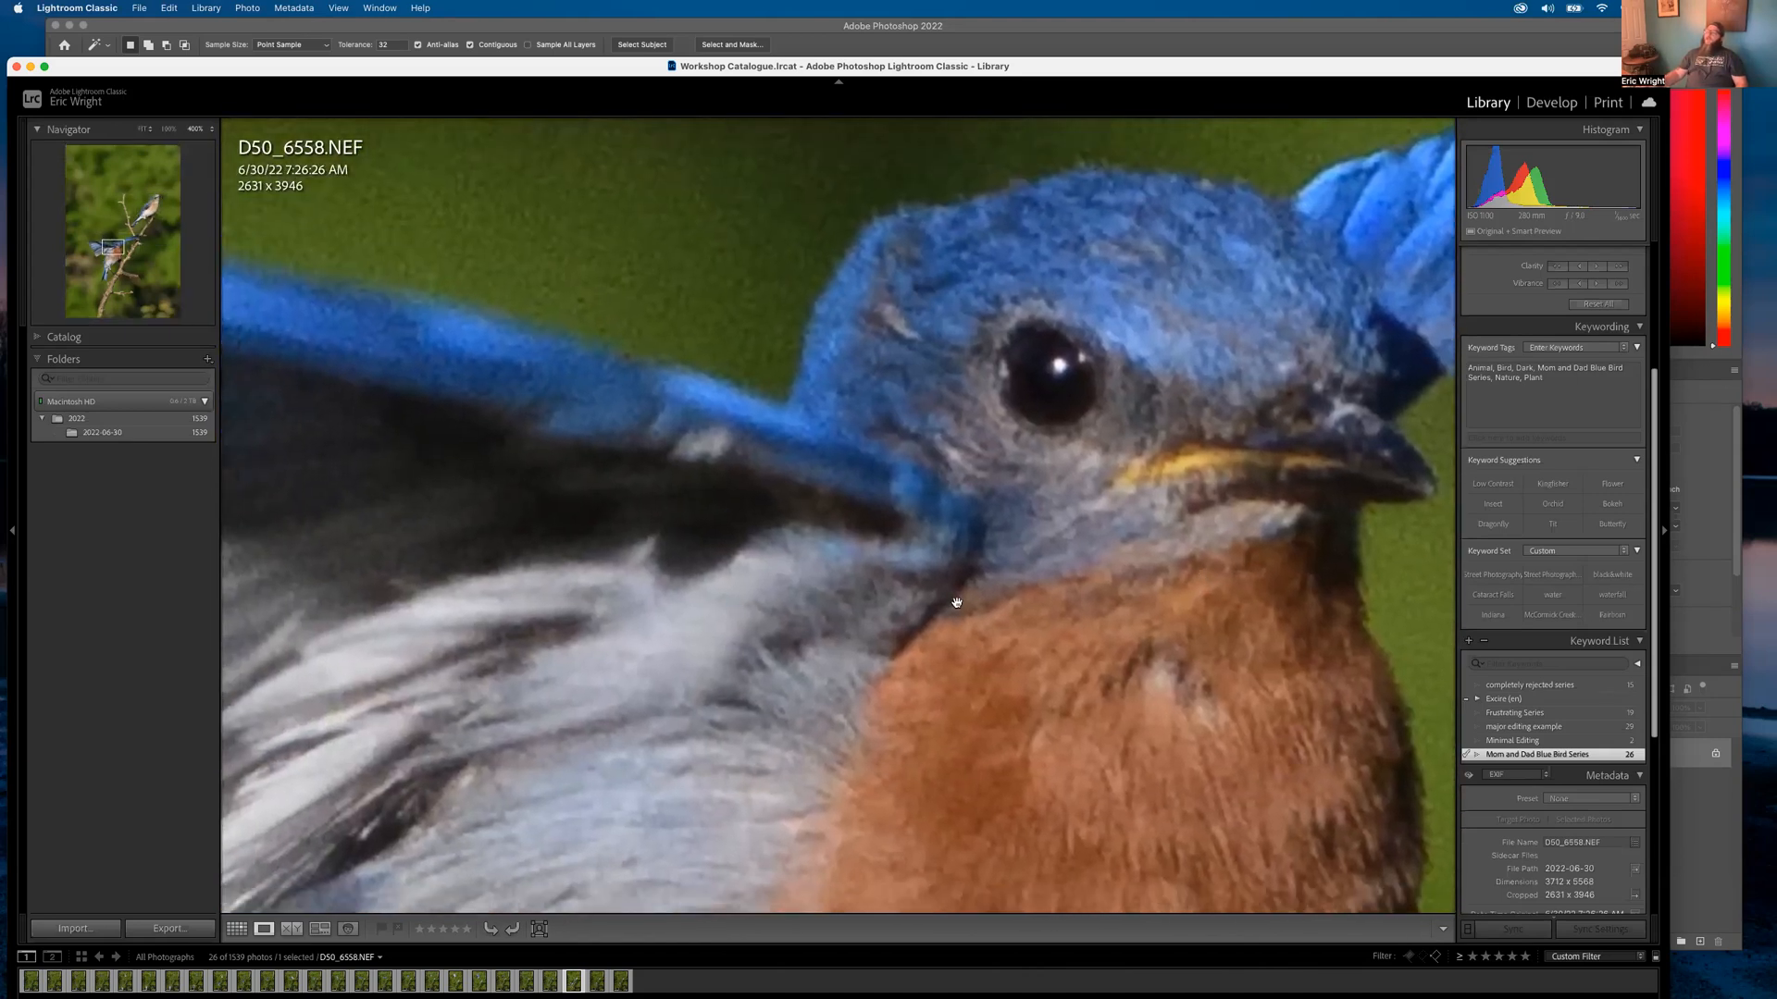
left_click(936, 603)
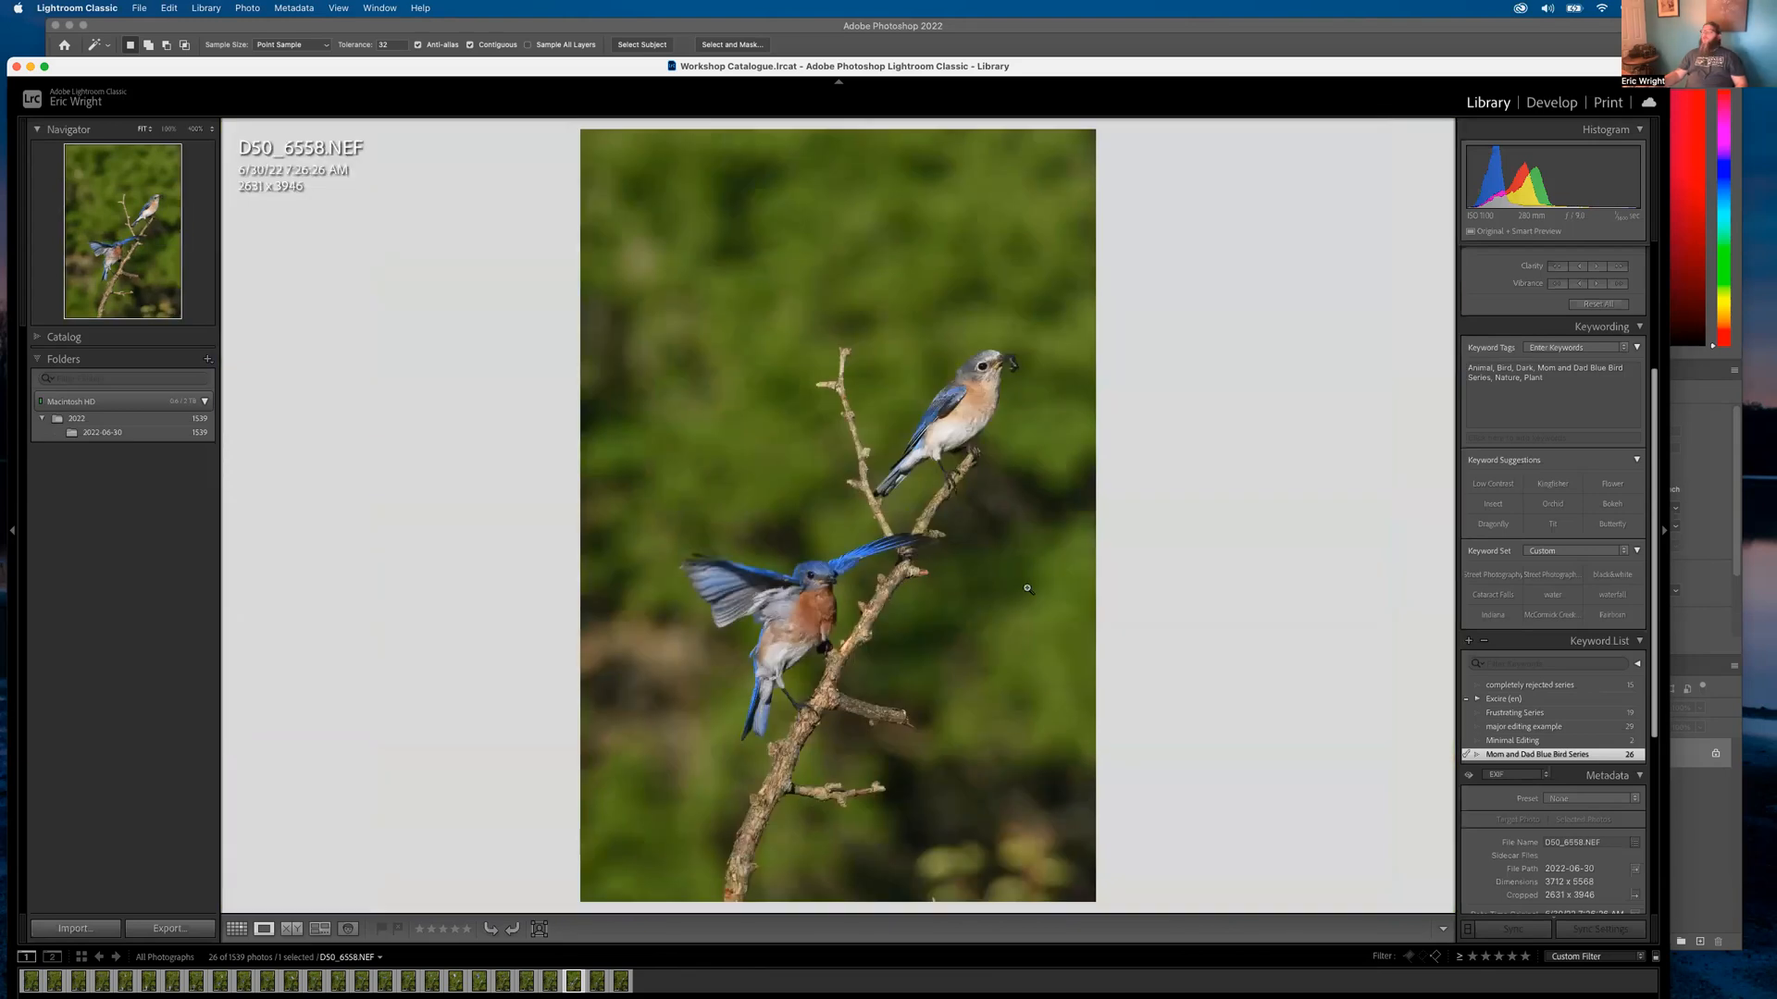
Re-adjust the crop in Develop by shifting the photo left, then return to Library
left_click(1551, 103)
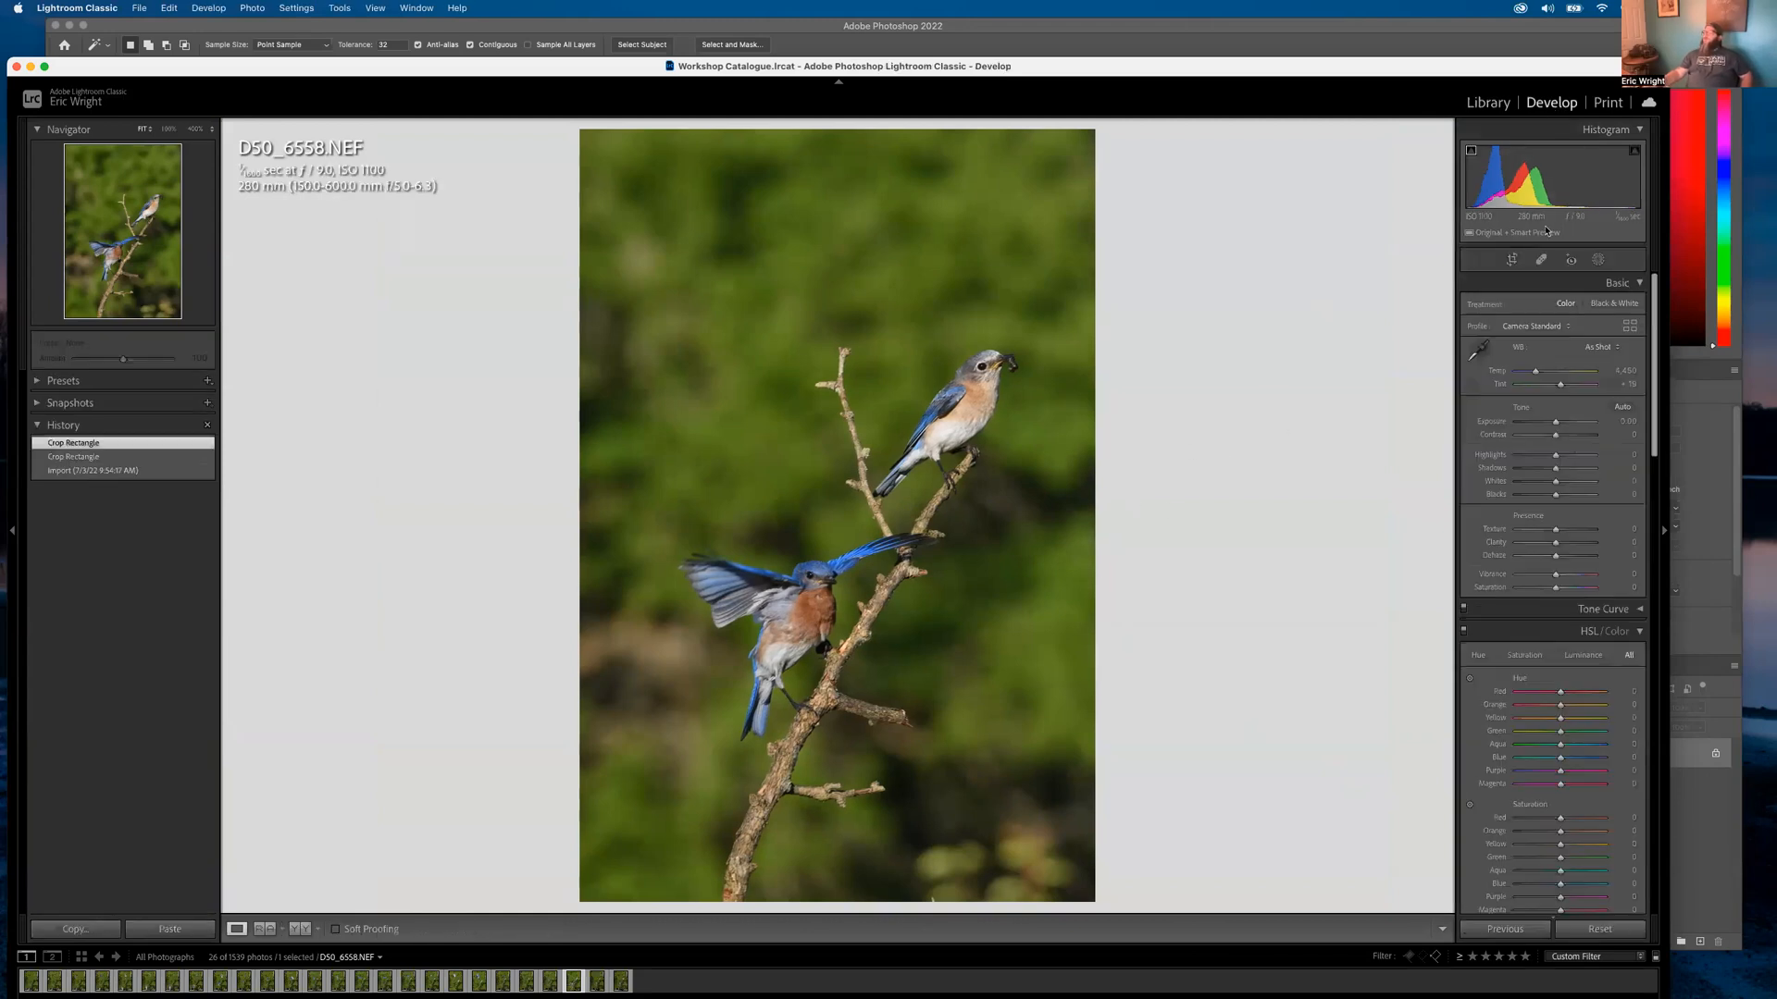
left_click(1512, 259)
left_click_drag(890, 538, 921, 555)
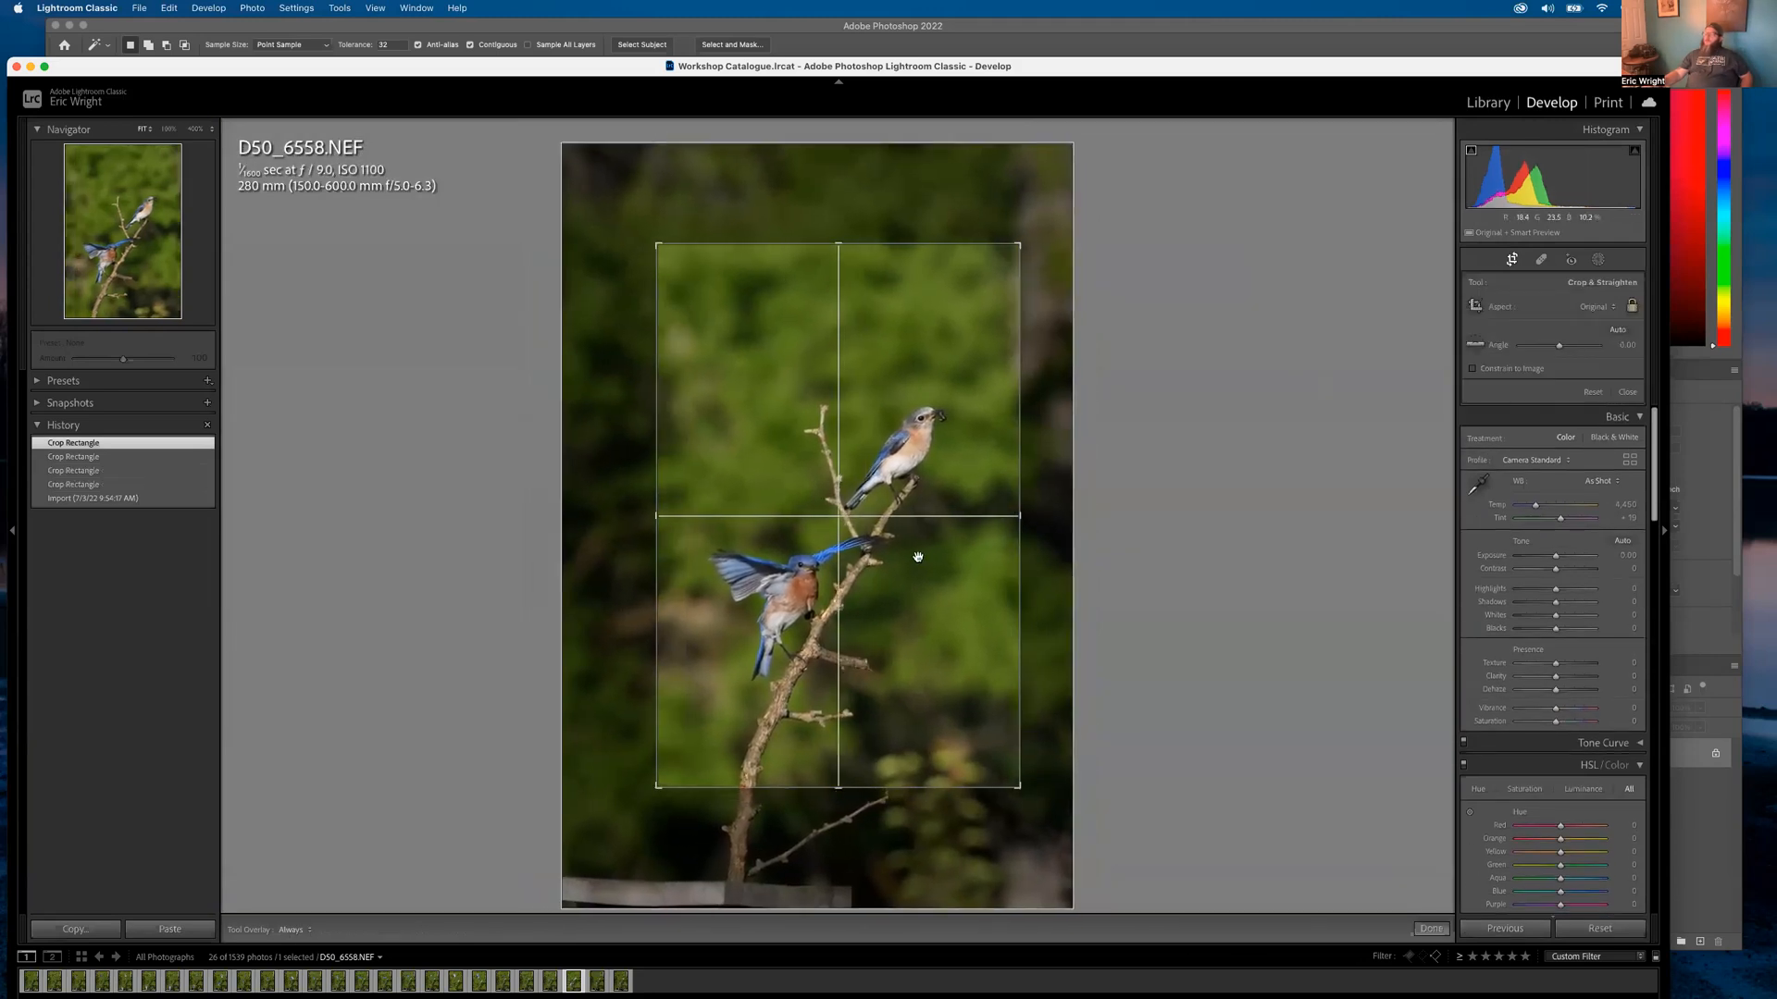
key("Return")
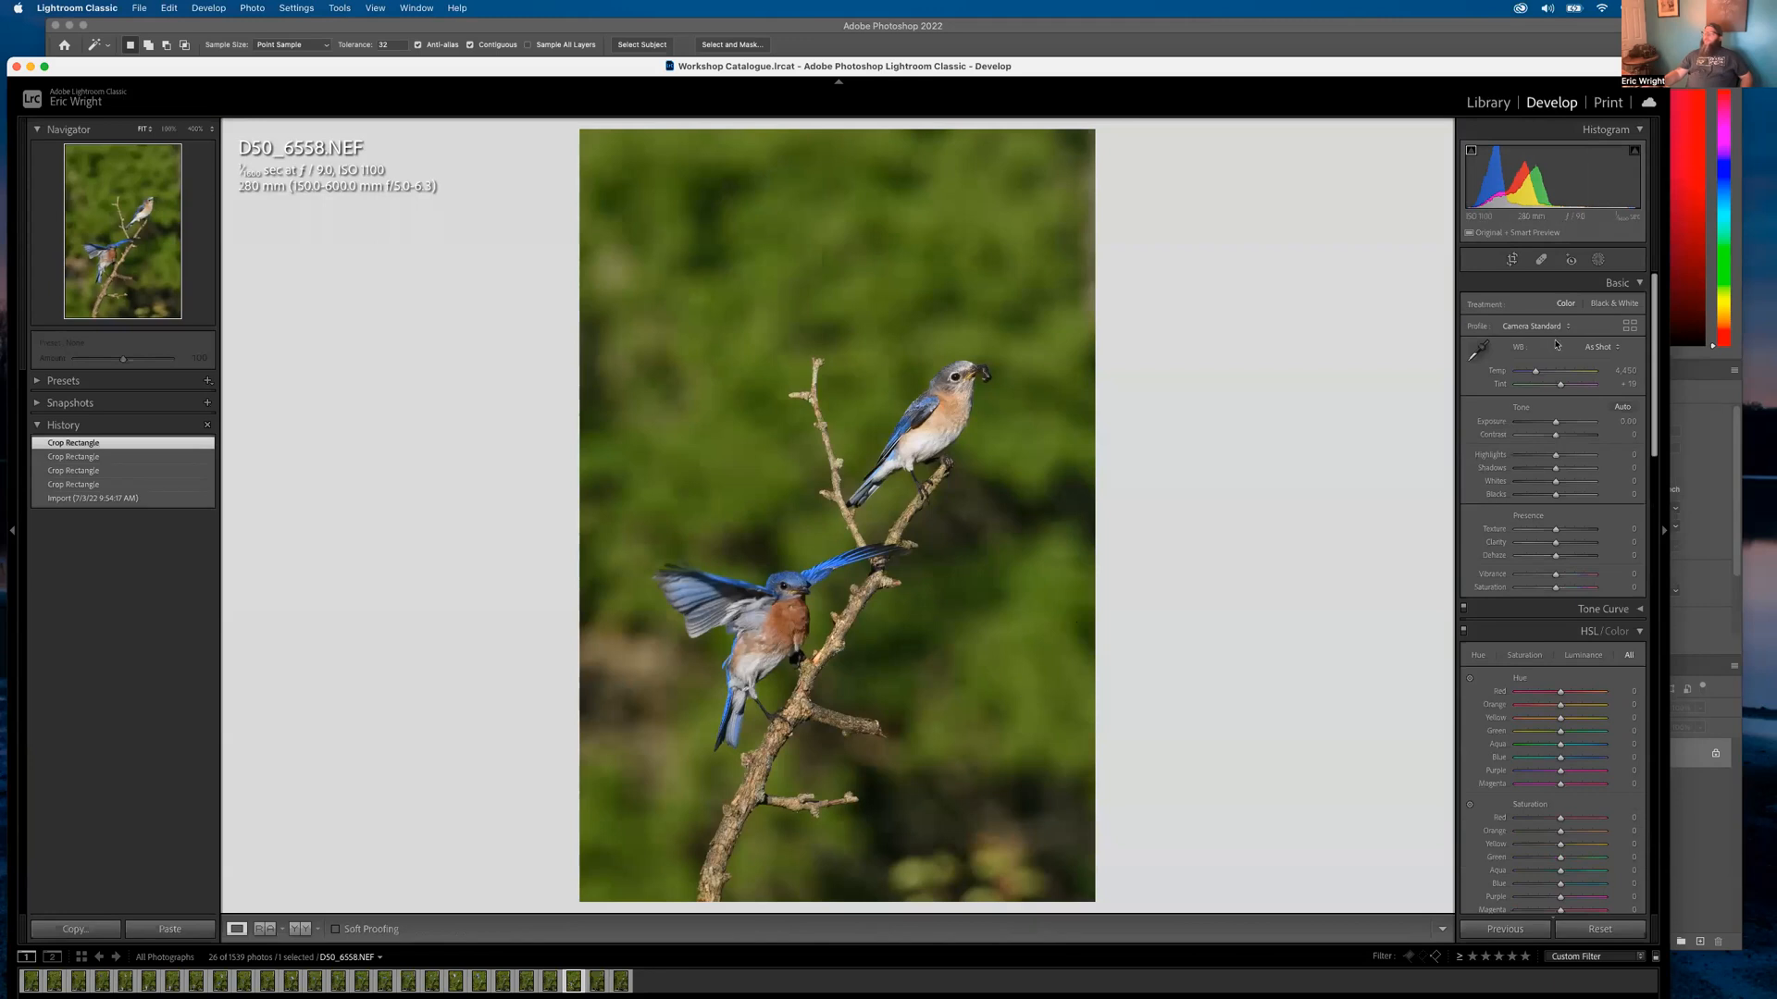
left_click(1487, 103)
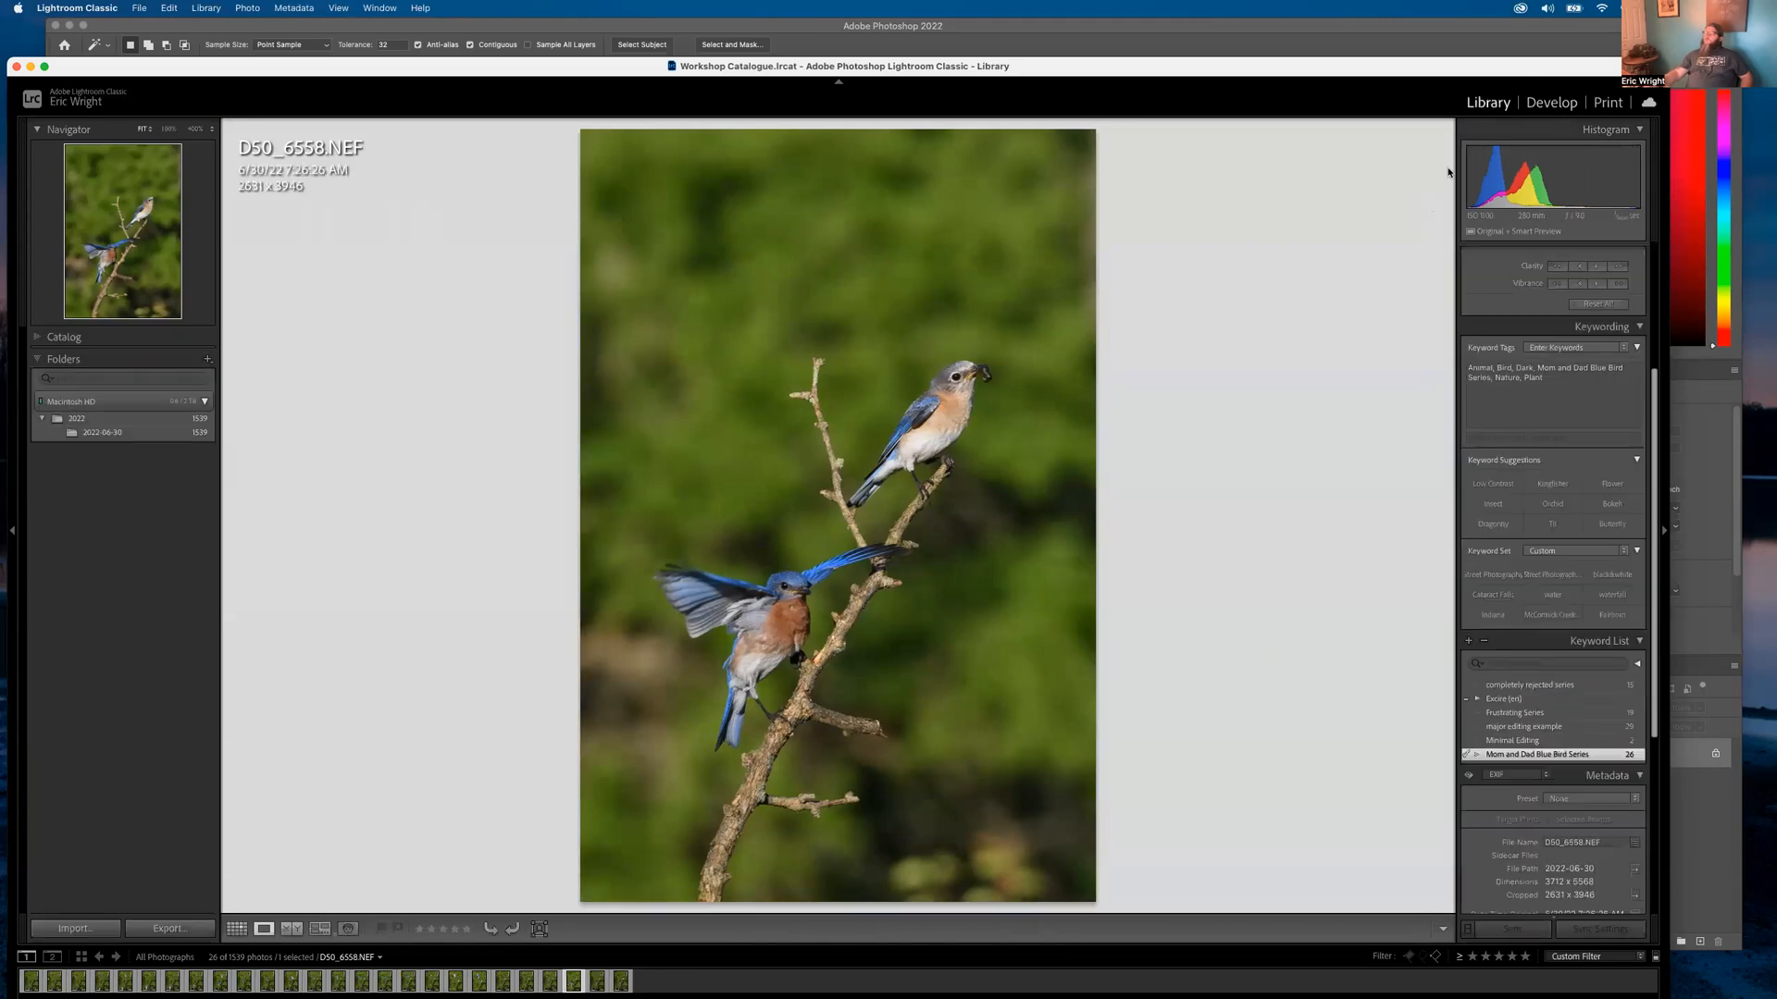
From the series grid, open D50_6557, step to D50_6552, and zoom on the flying bluebird's eye
key("g")
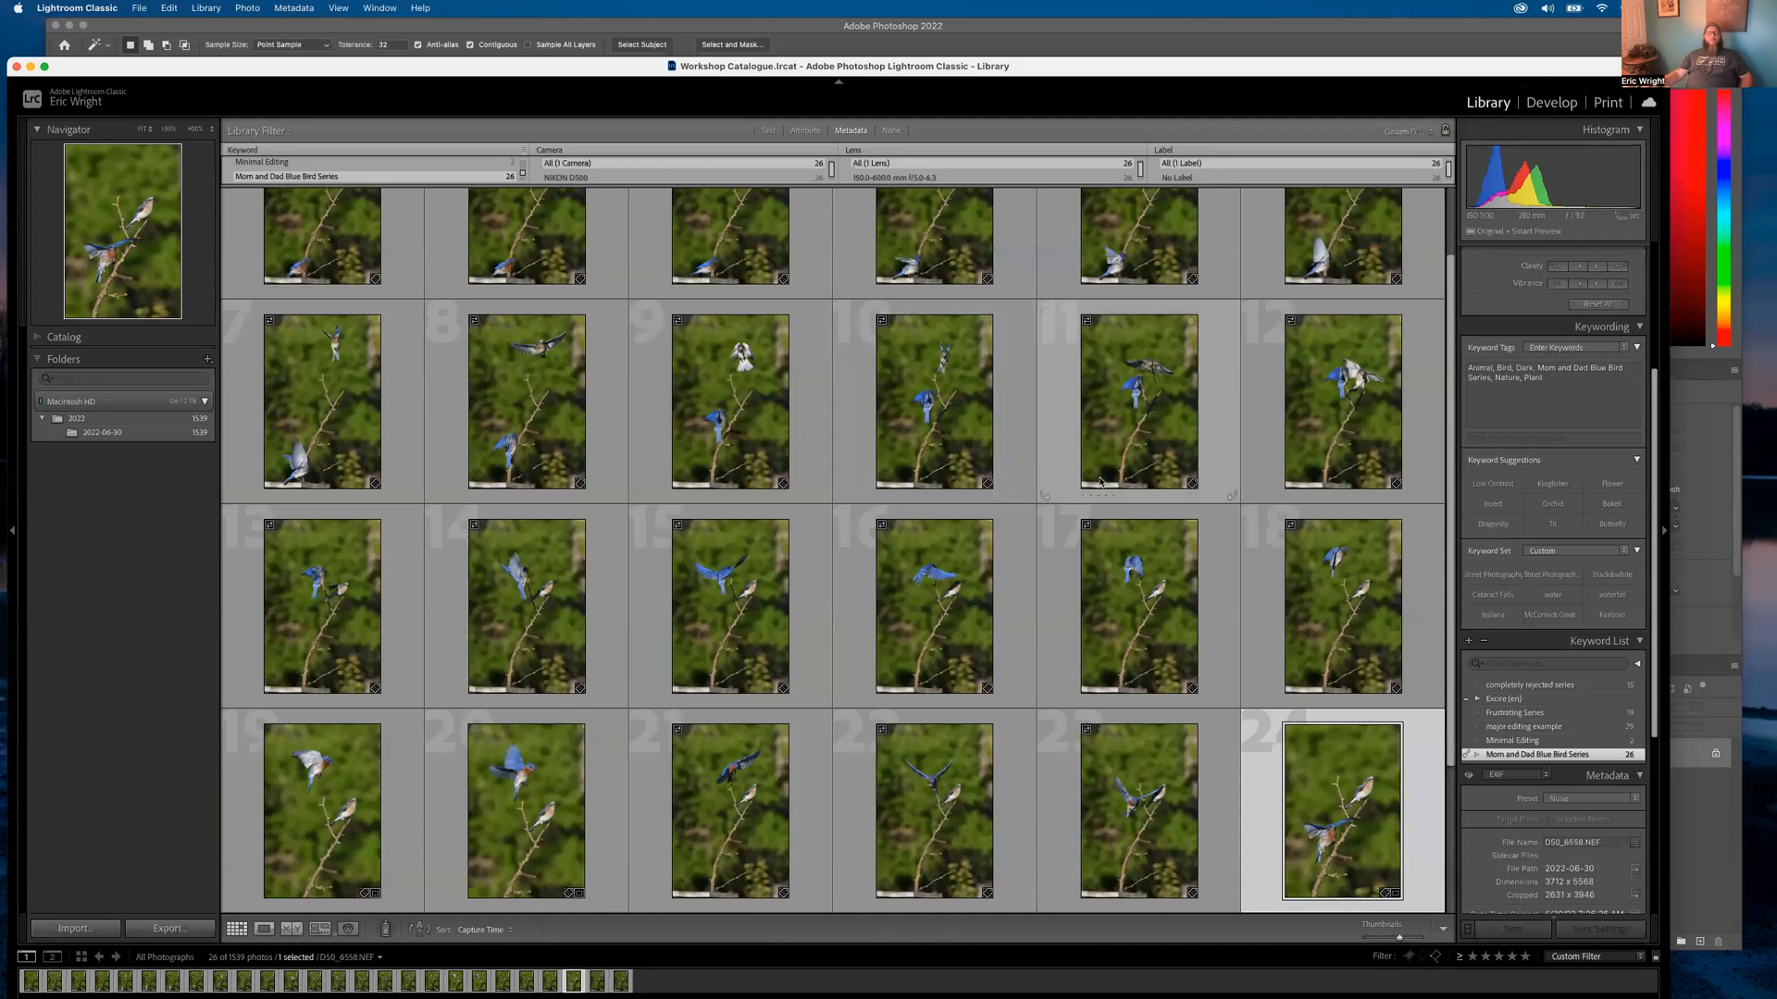
double_click(1147, 794)
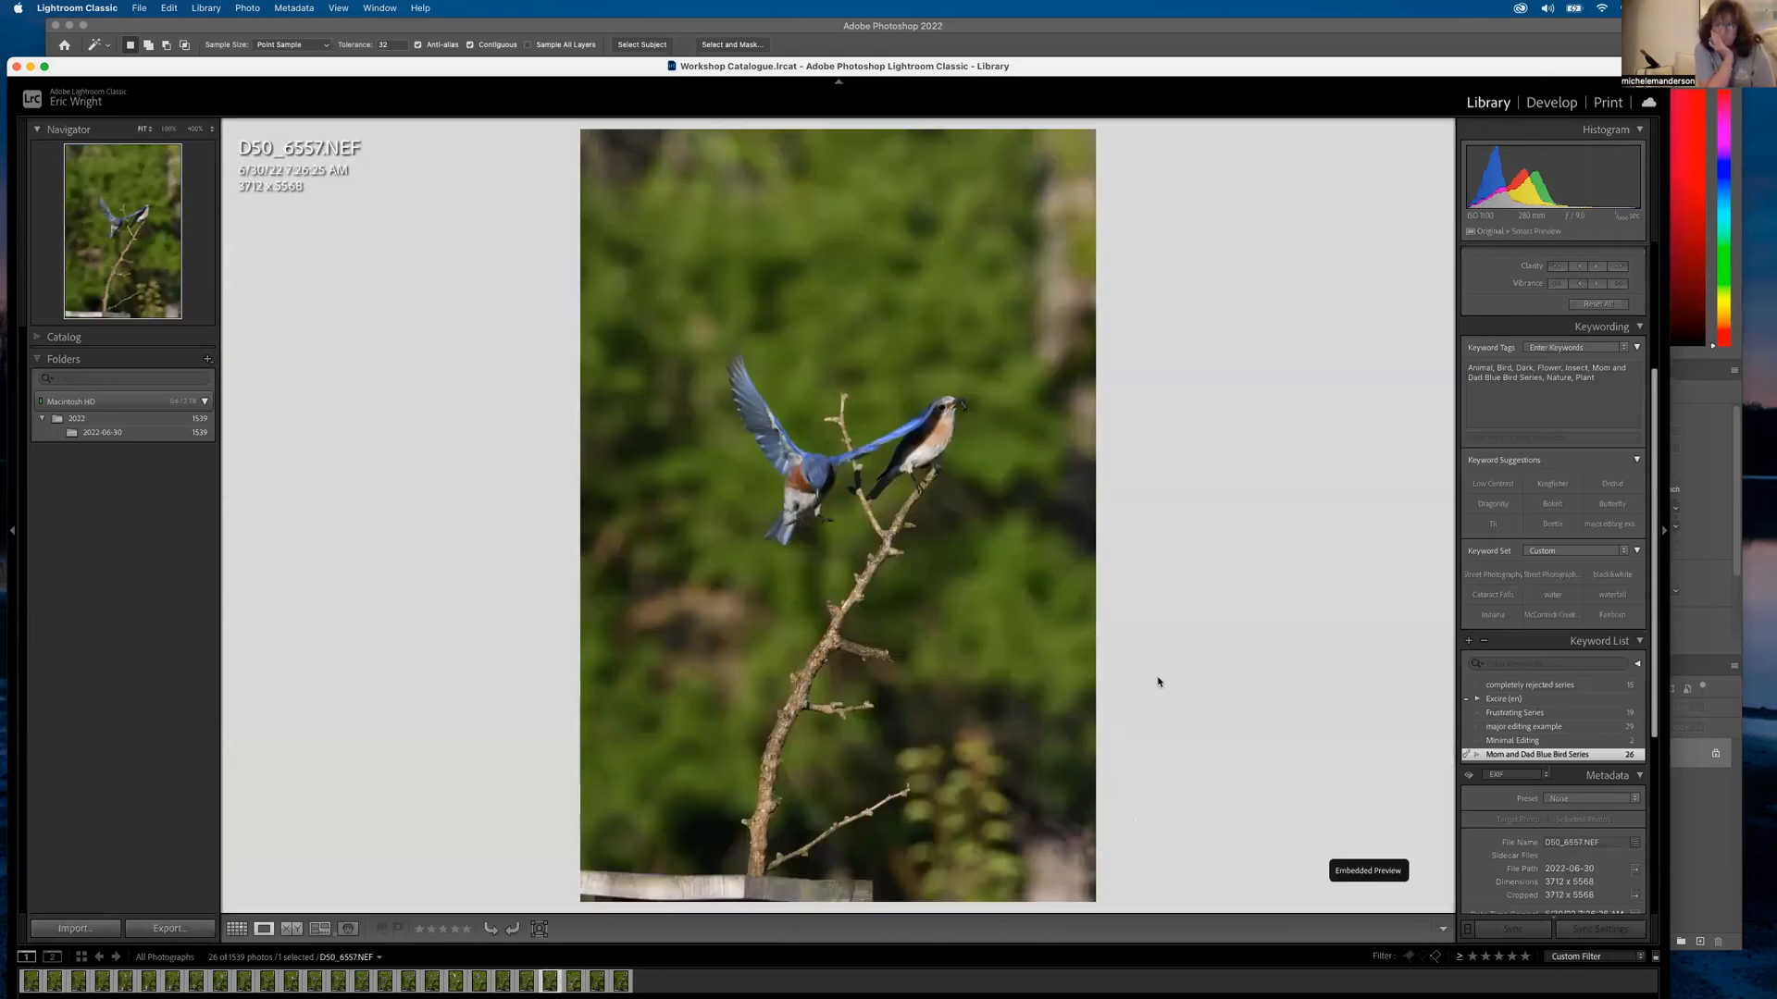
key("Left")
key("Left")
key("Left")
key("Left")
key("Left")
key("Left")
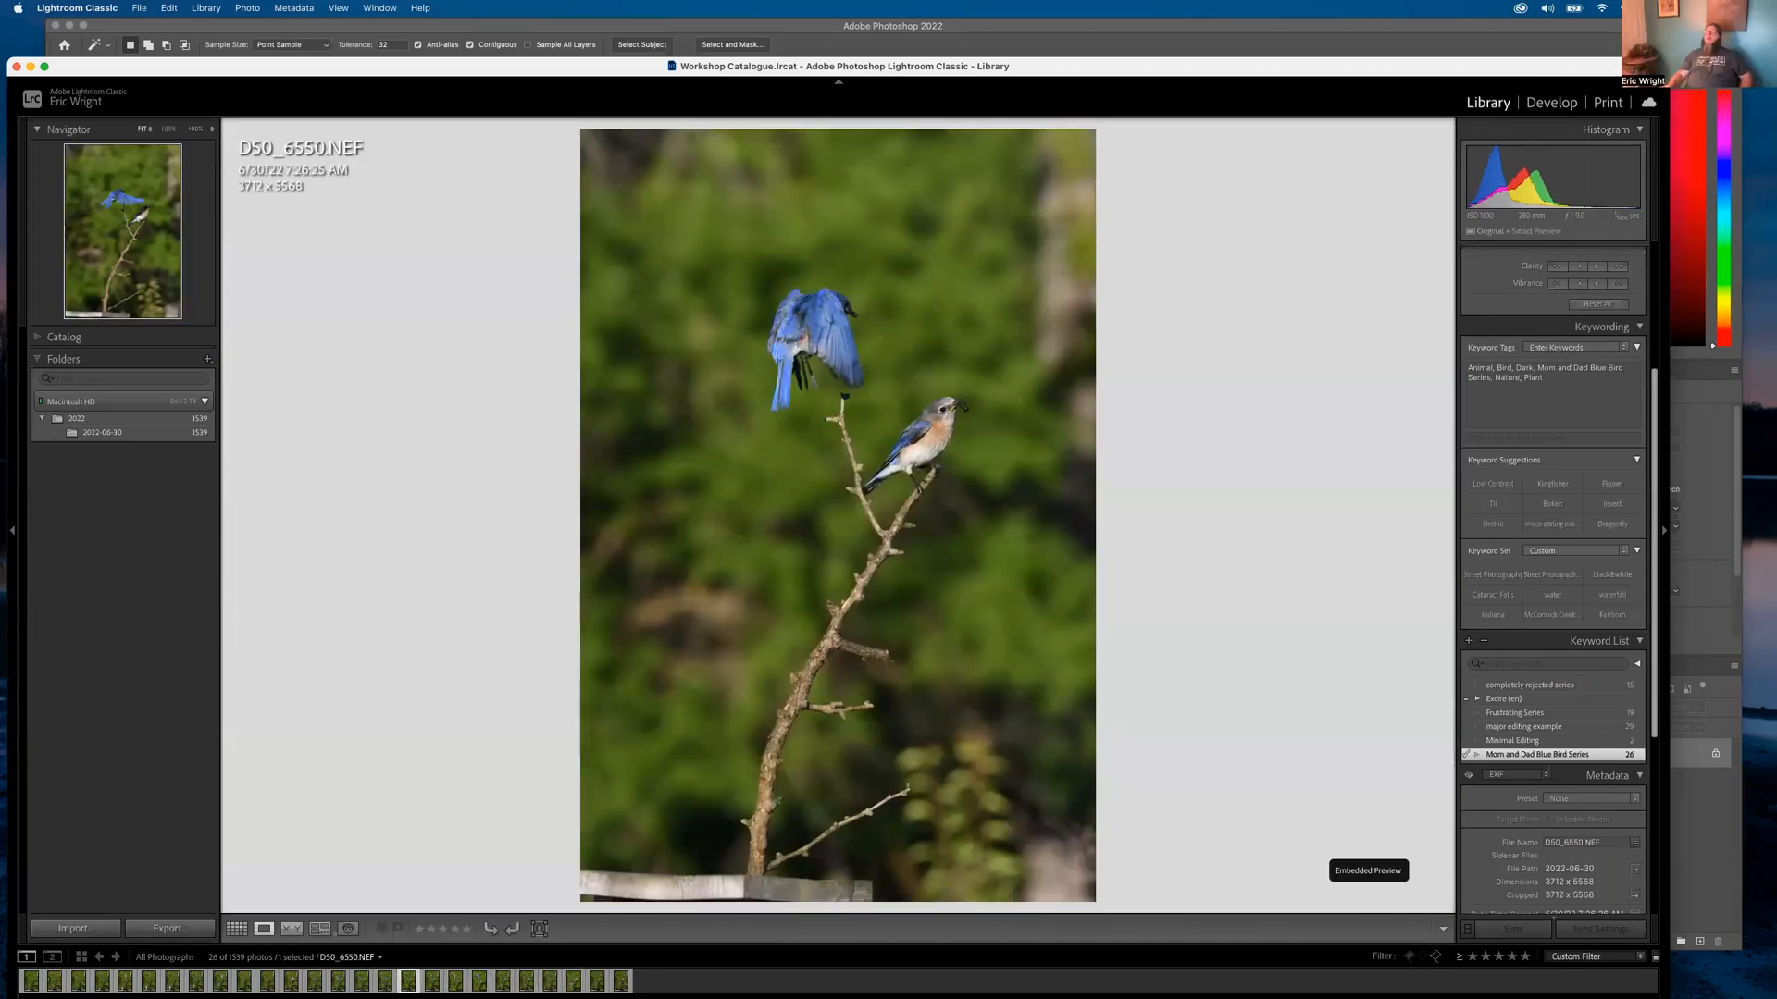
key("Right")
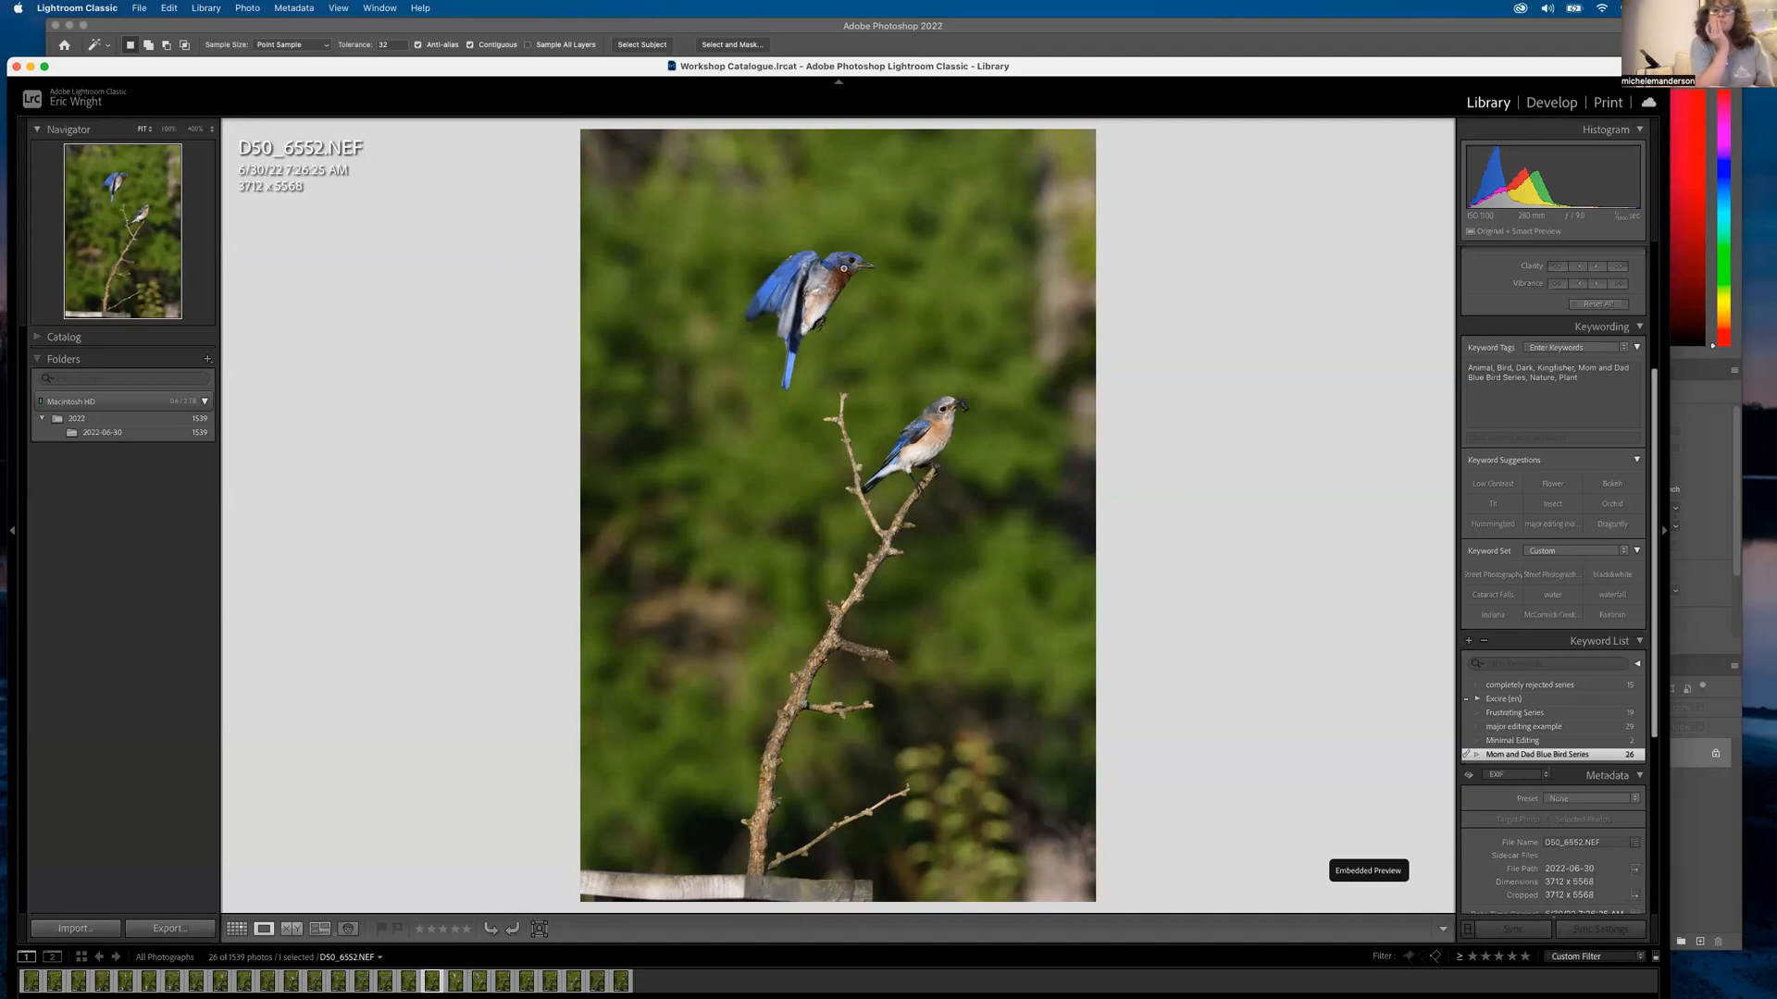
left_click(846, 267)
left_click_drag(926, 308, 673, 278)
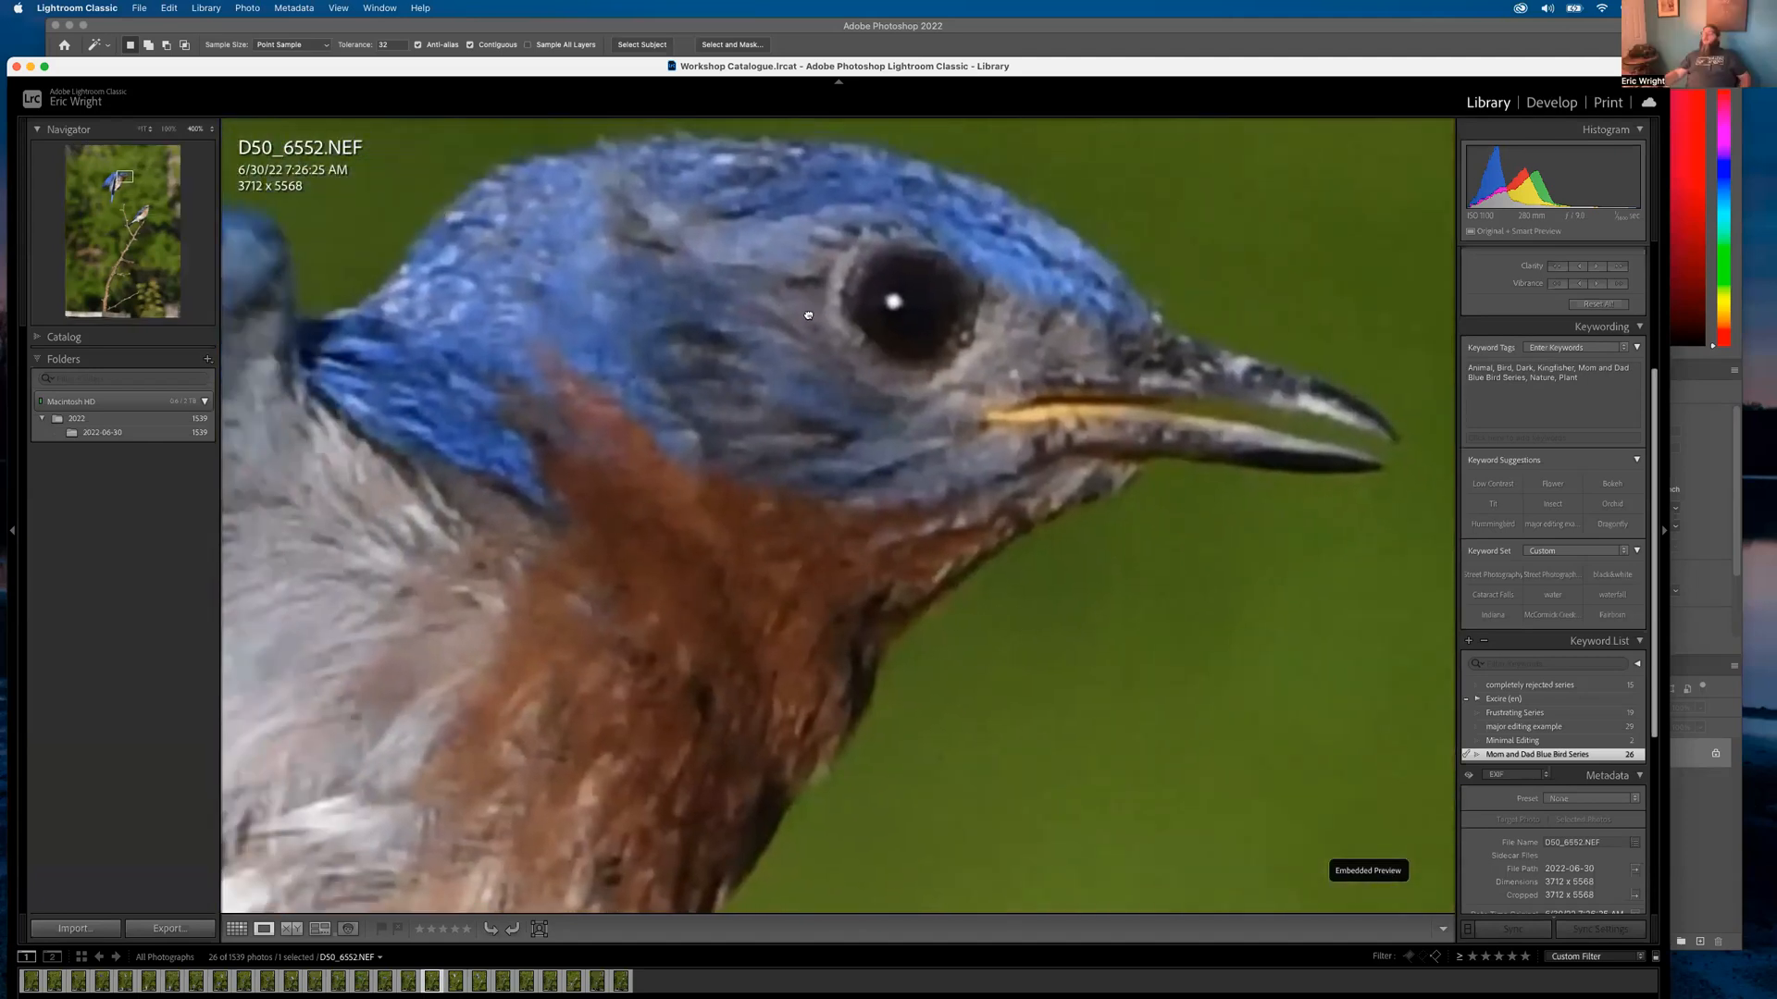
left_click(812, 311)
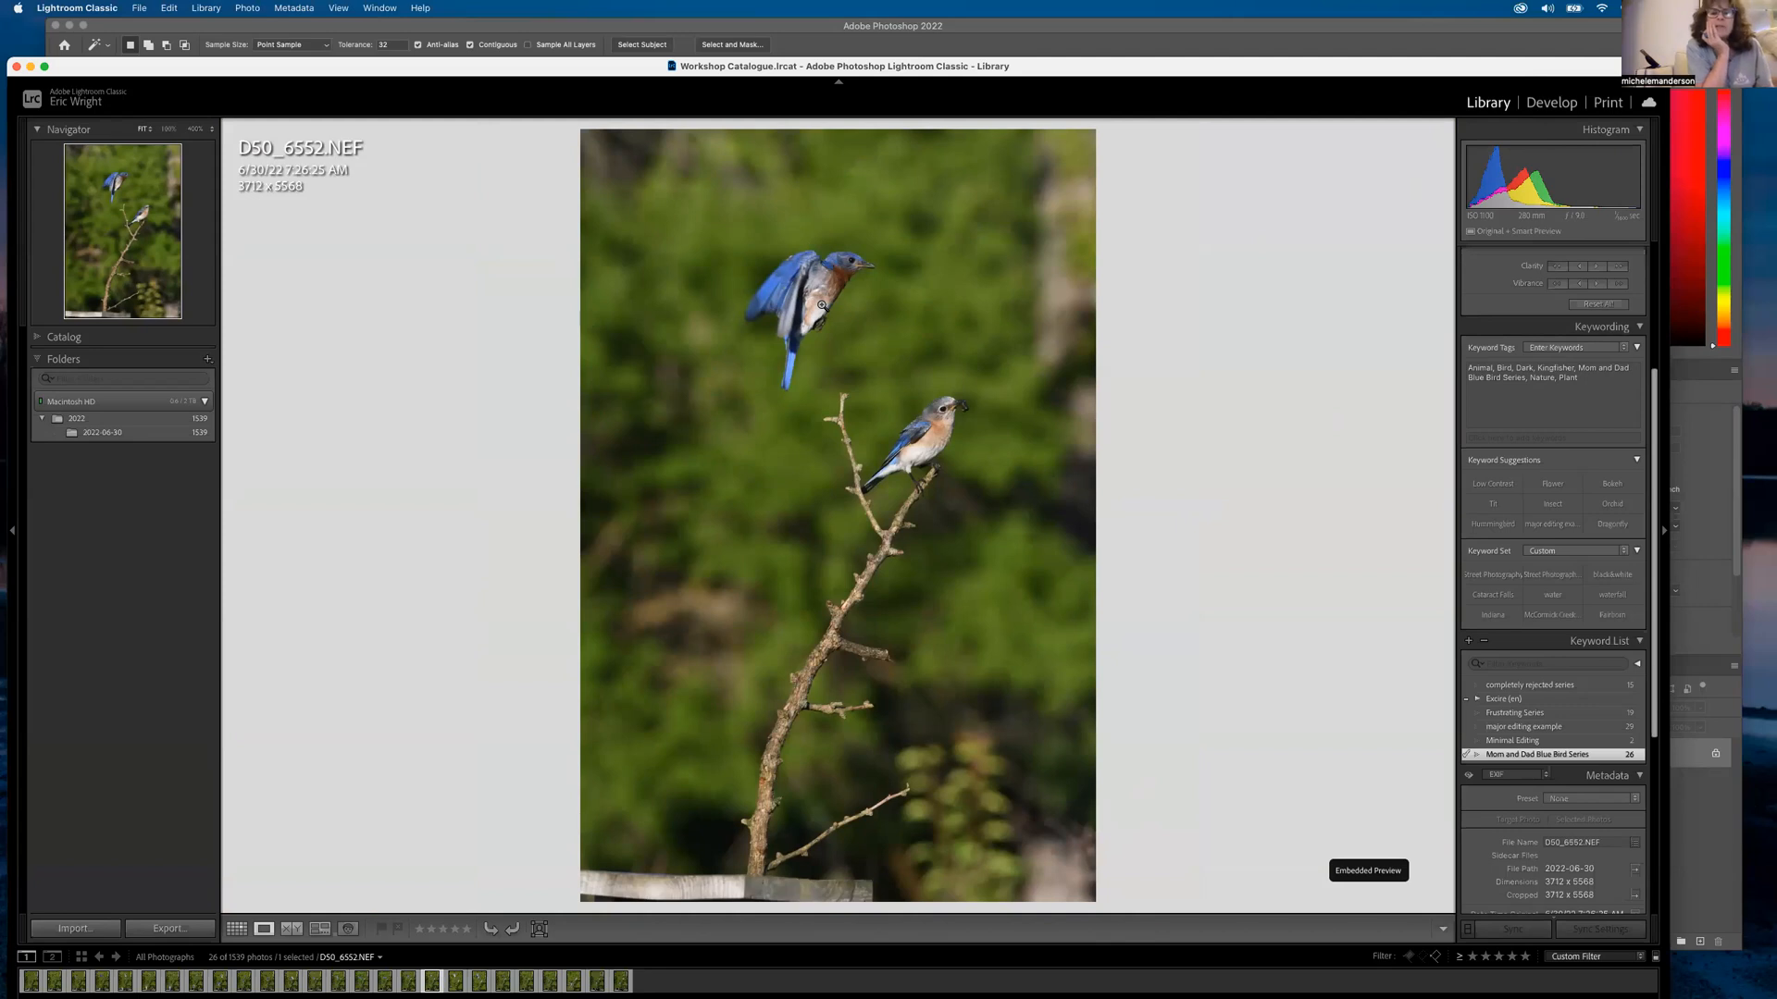
Open D50_6560.NEF full size and zoom in on the bluebird holding the insect
key("g")
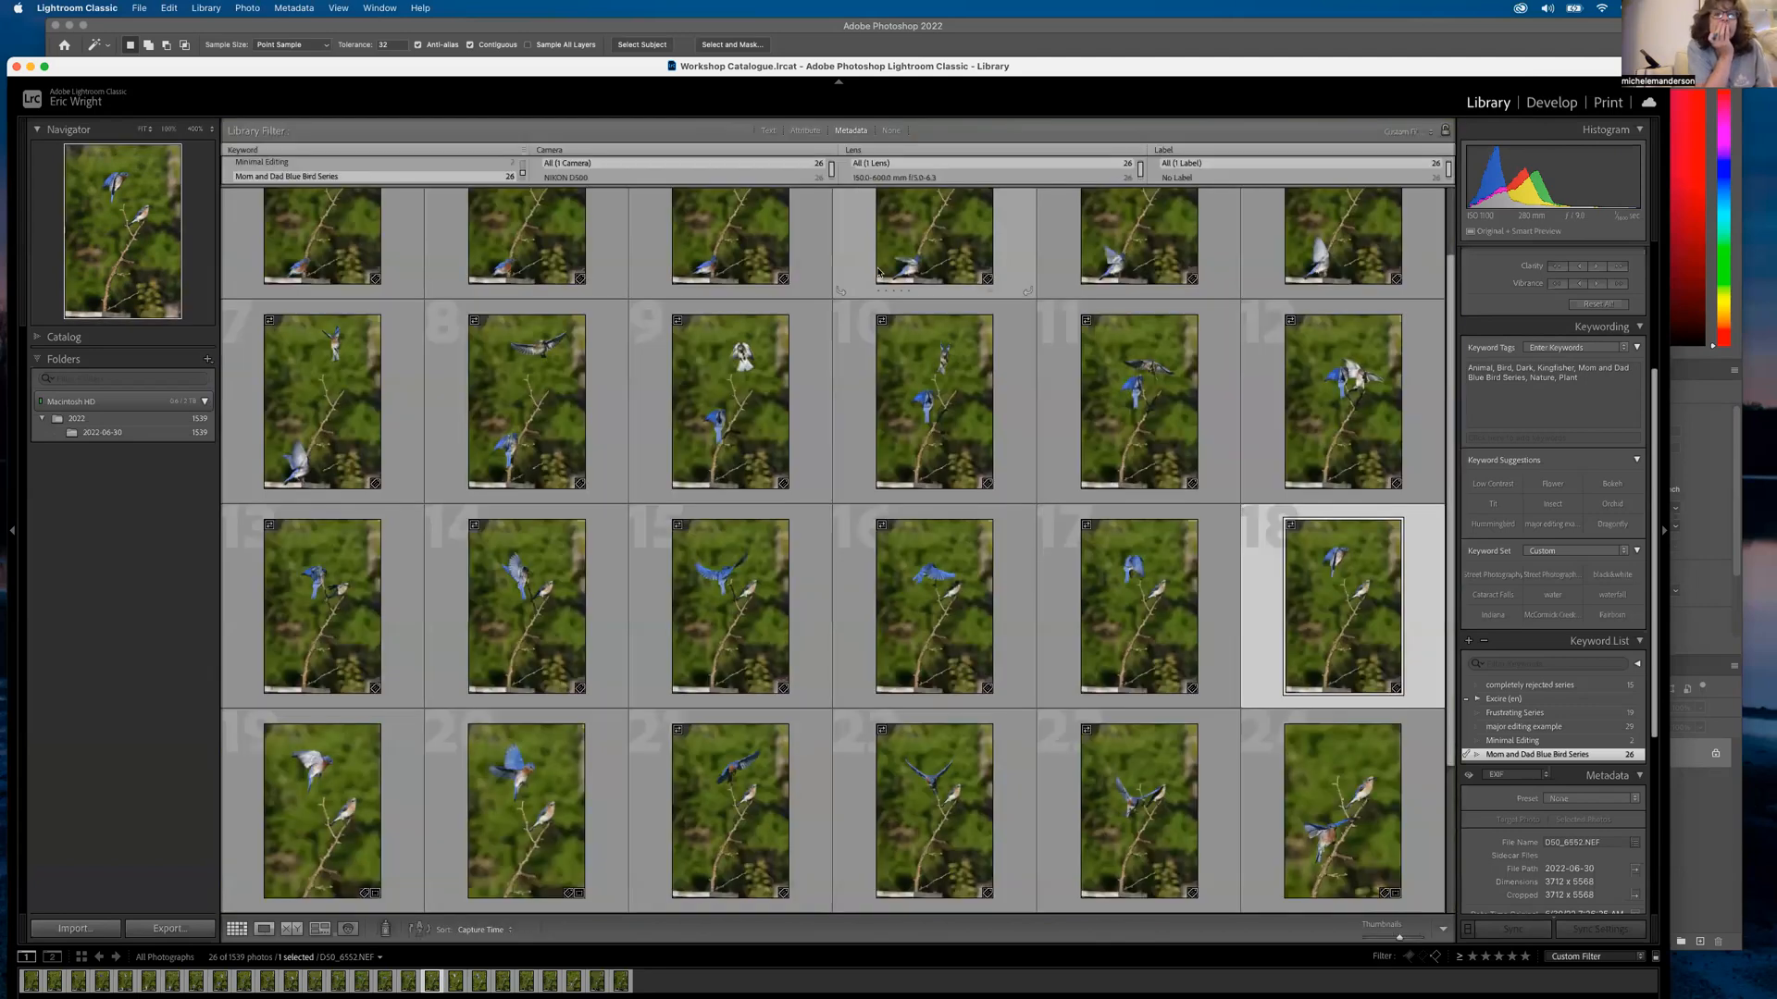
double_click(530, 803)
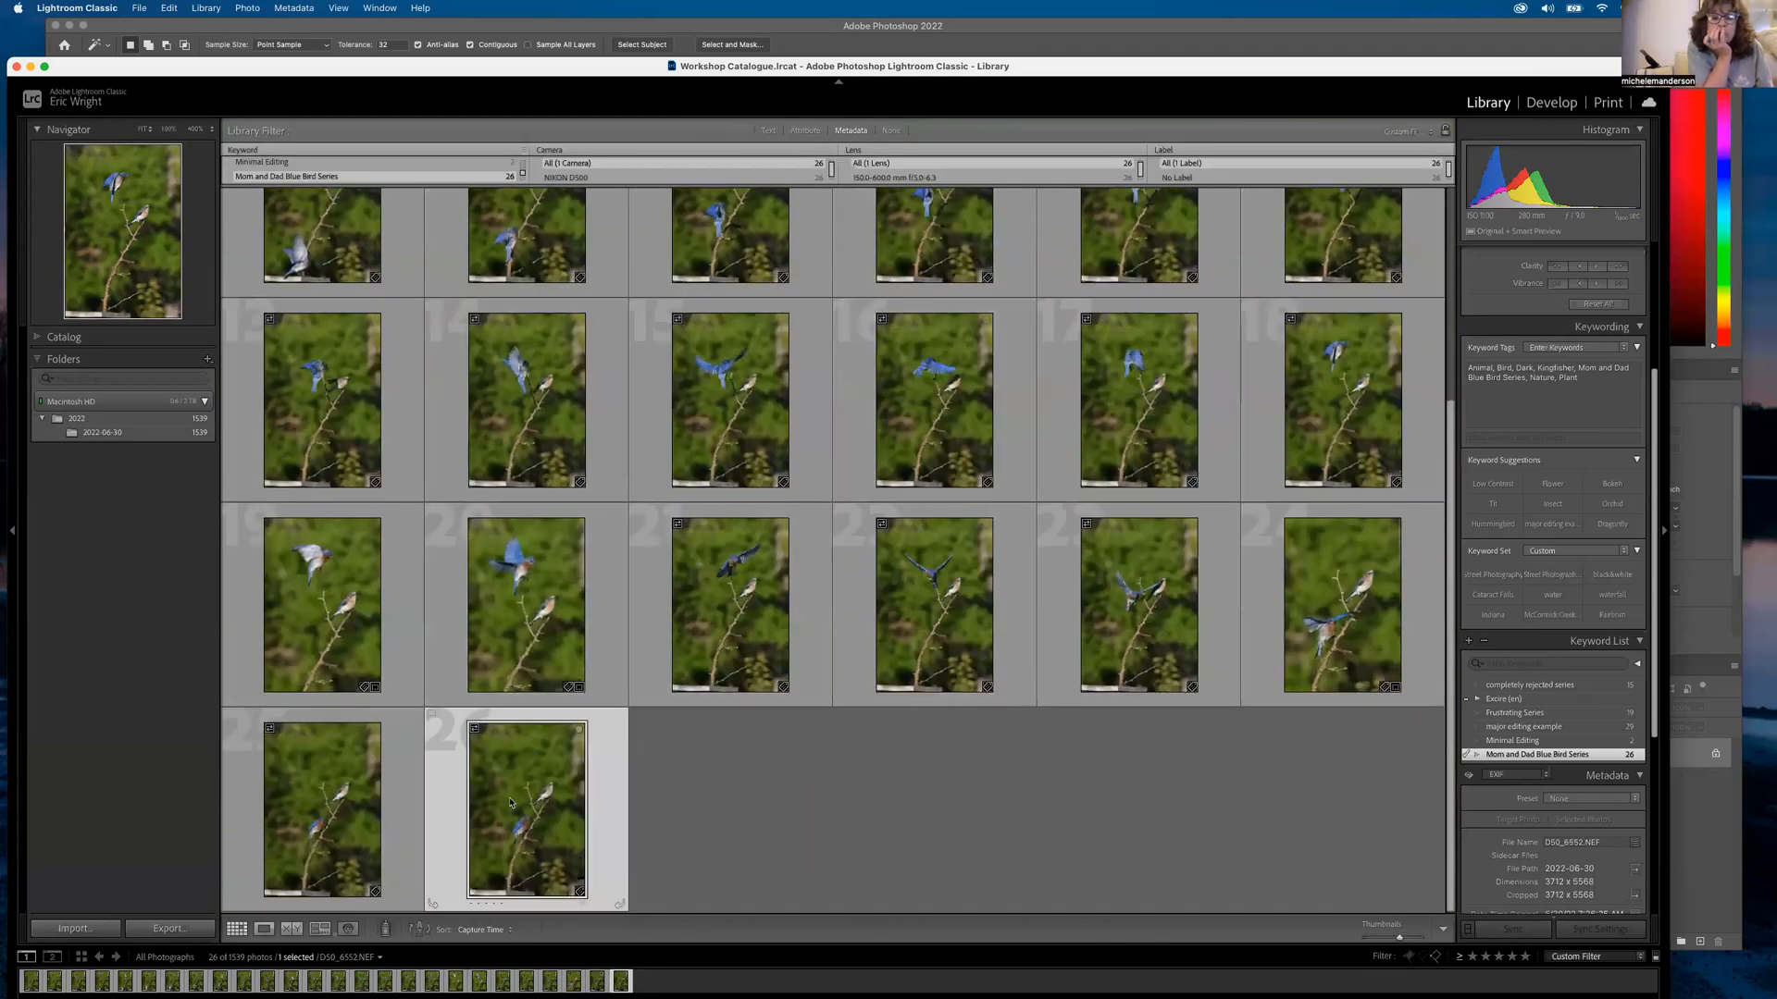
left_click_drag(910, 543, 599, 616)
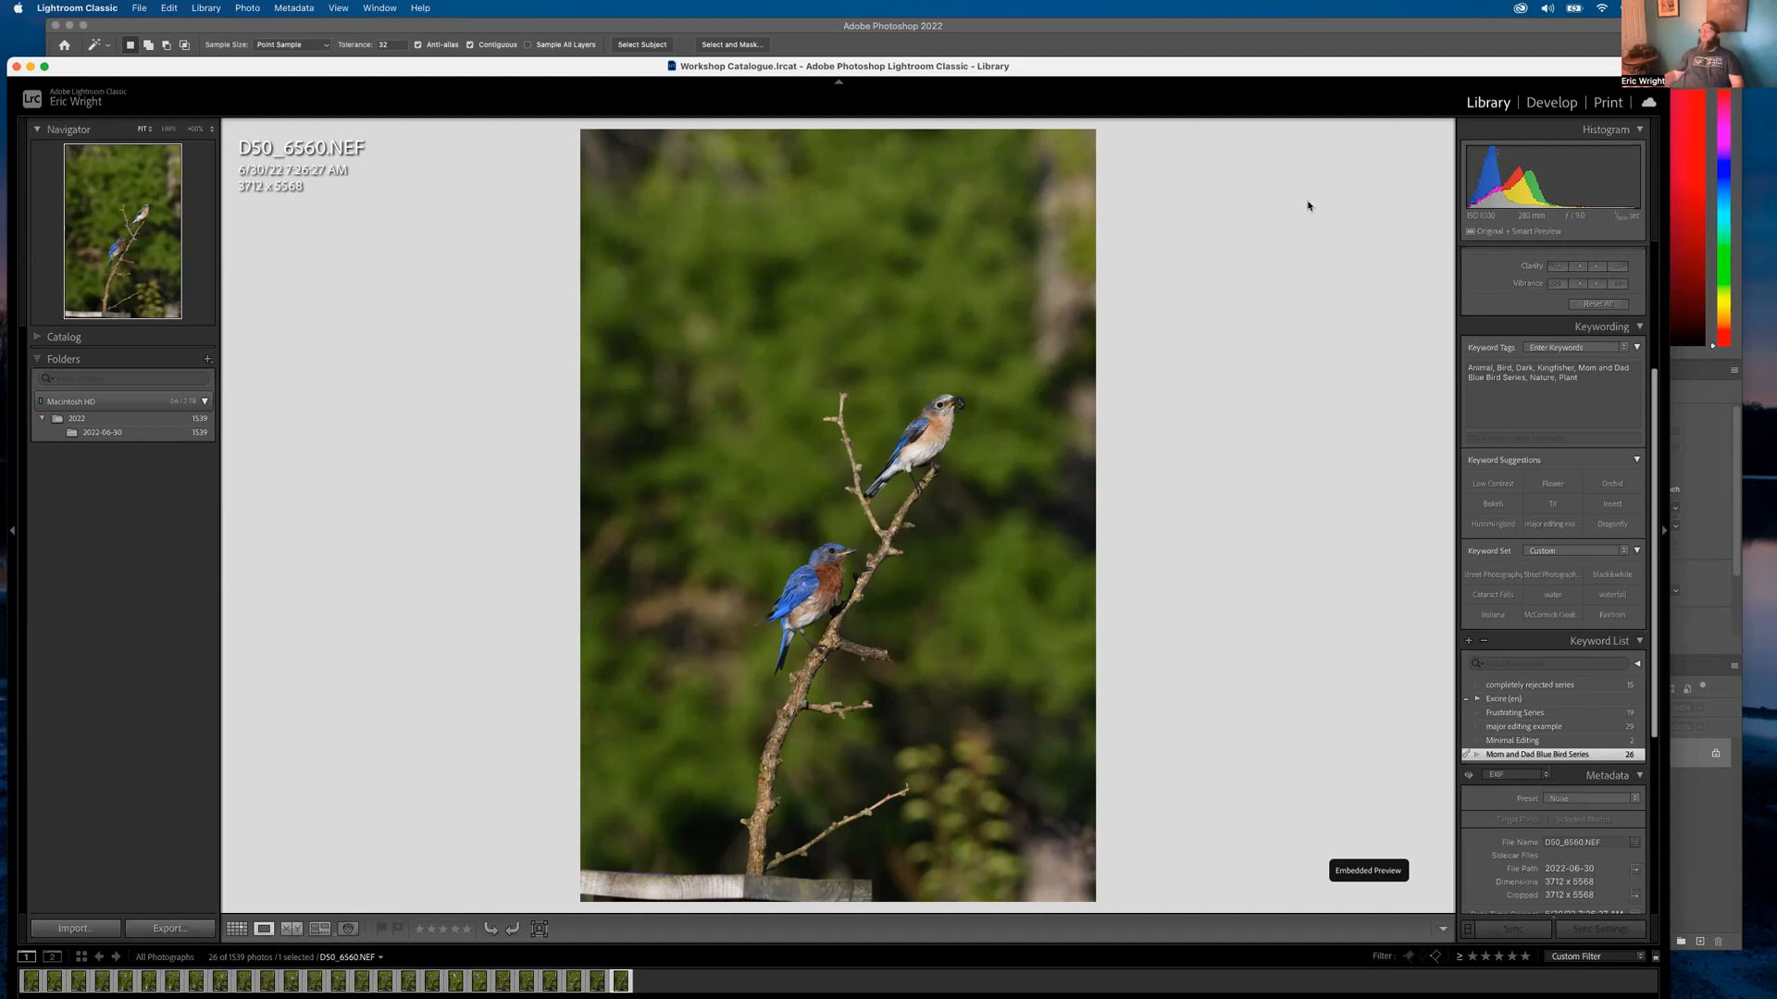
key("g")
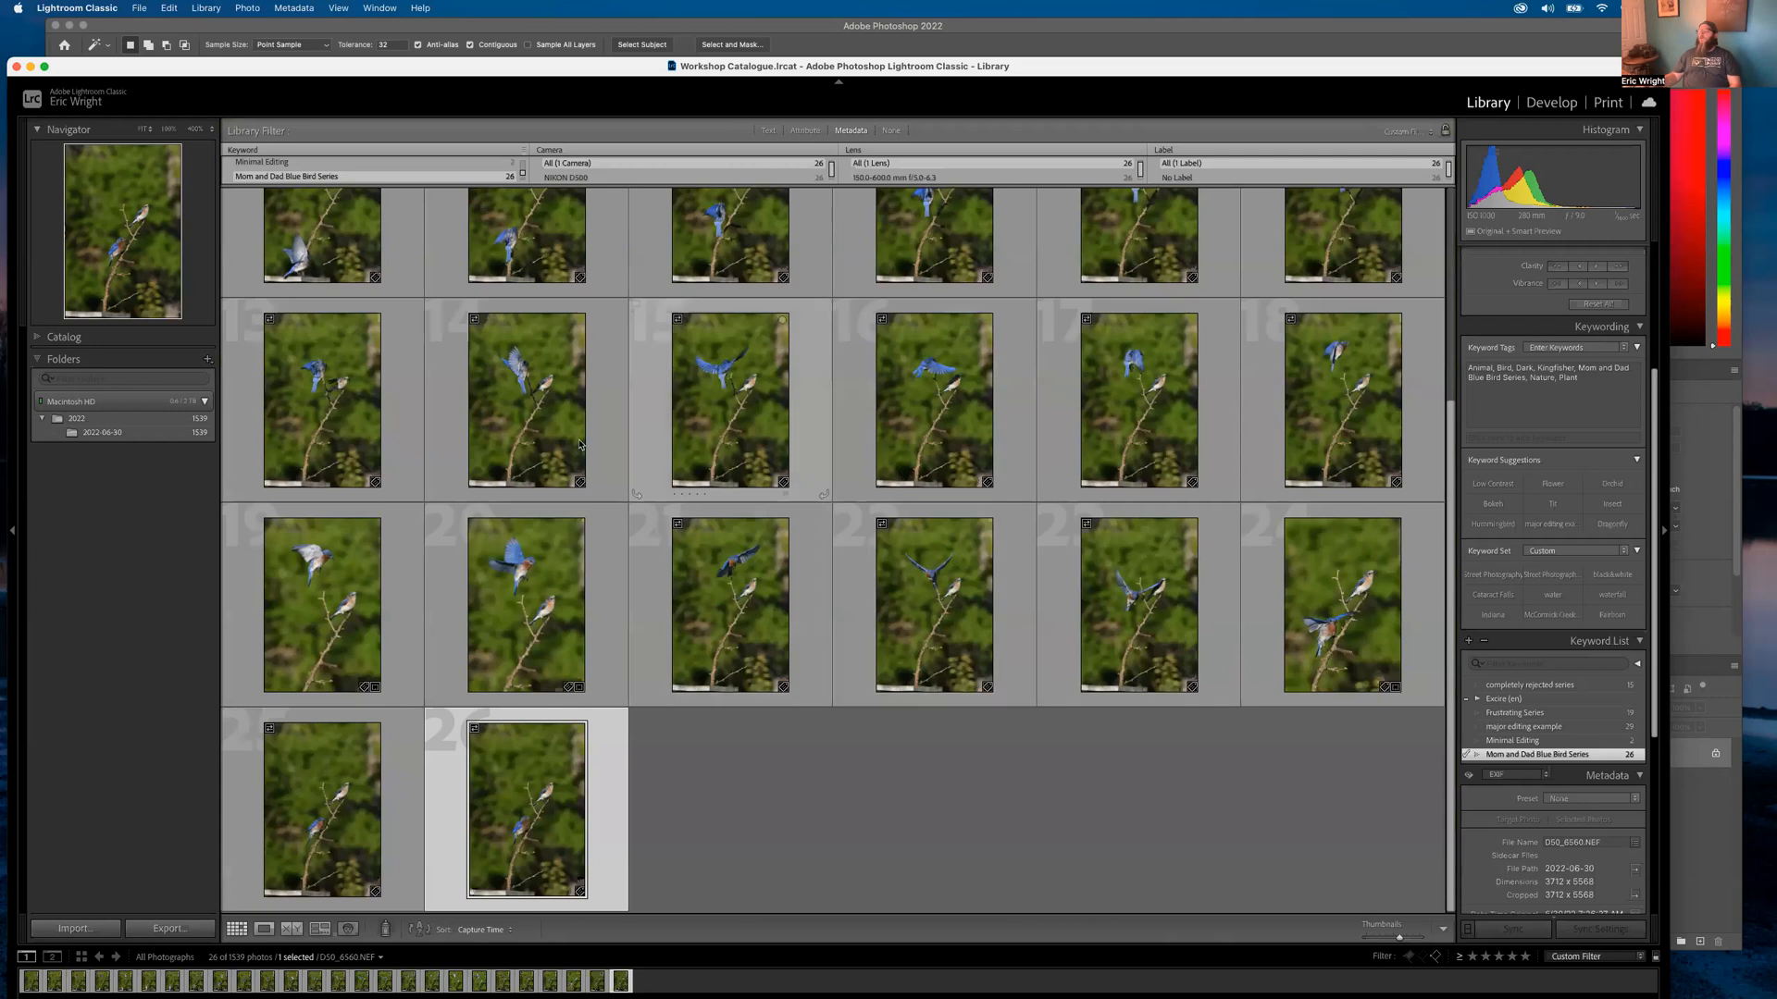
double_click(525, 840)
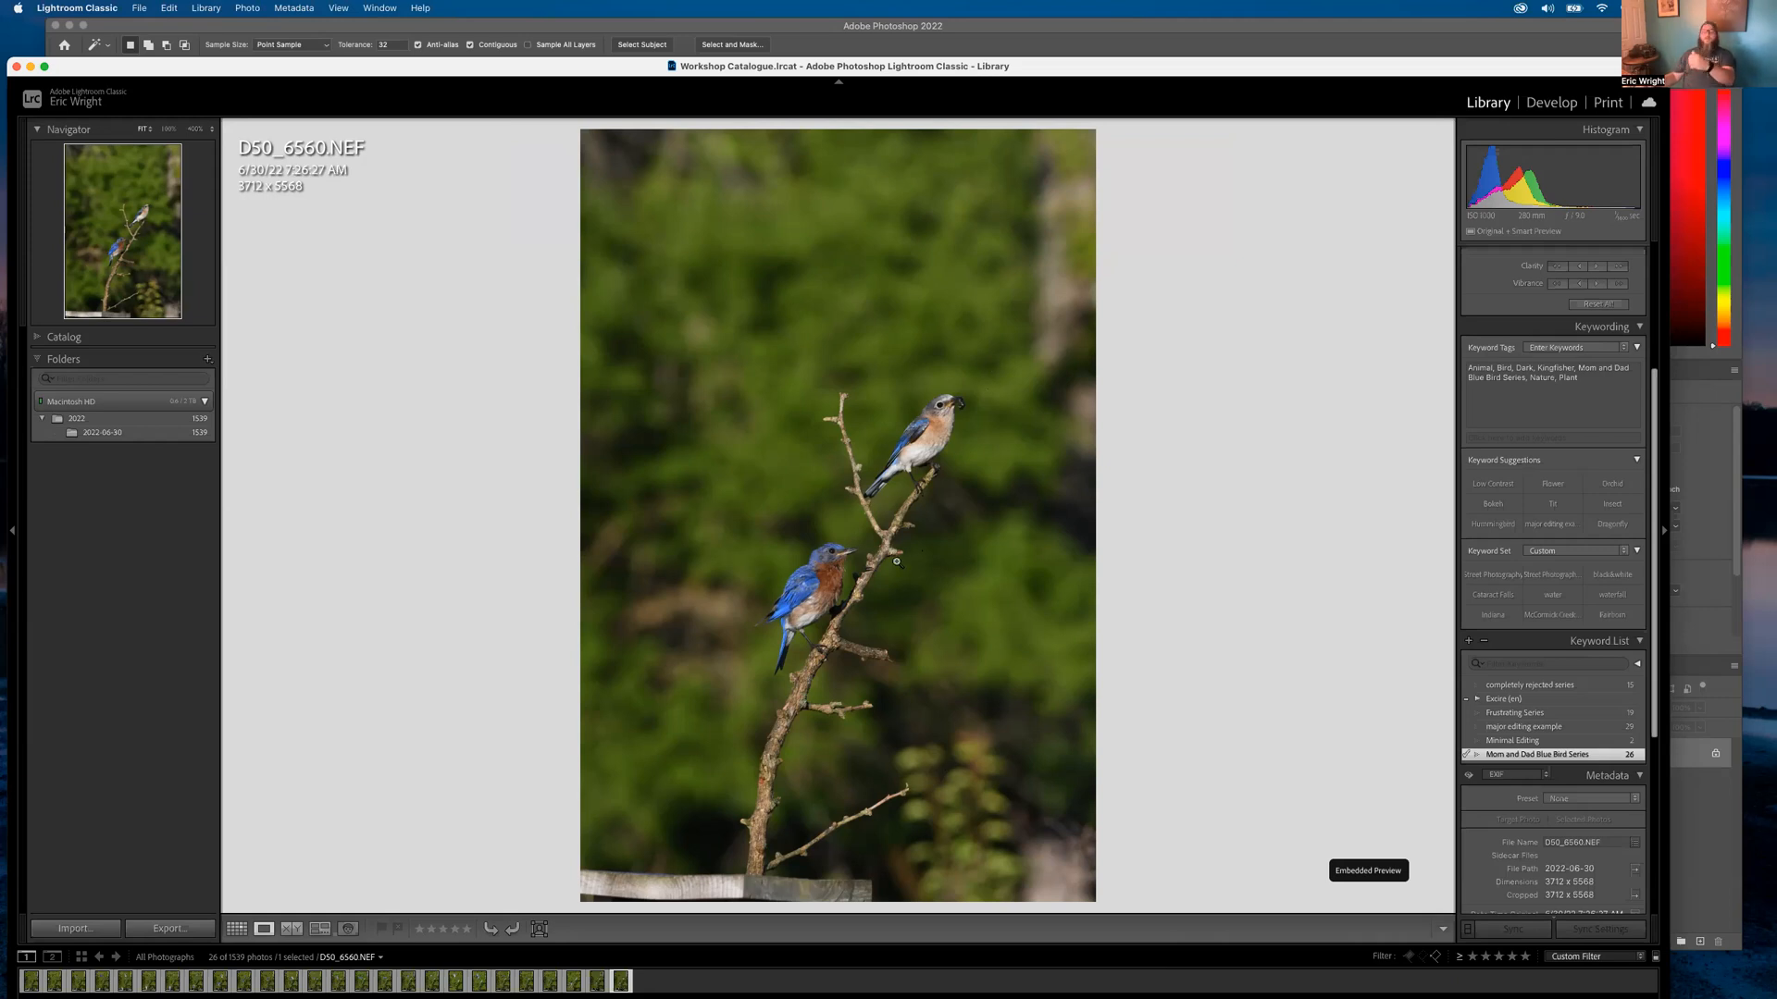
left_click(943, 436)
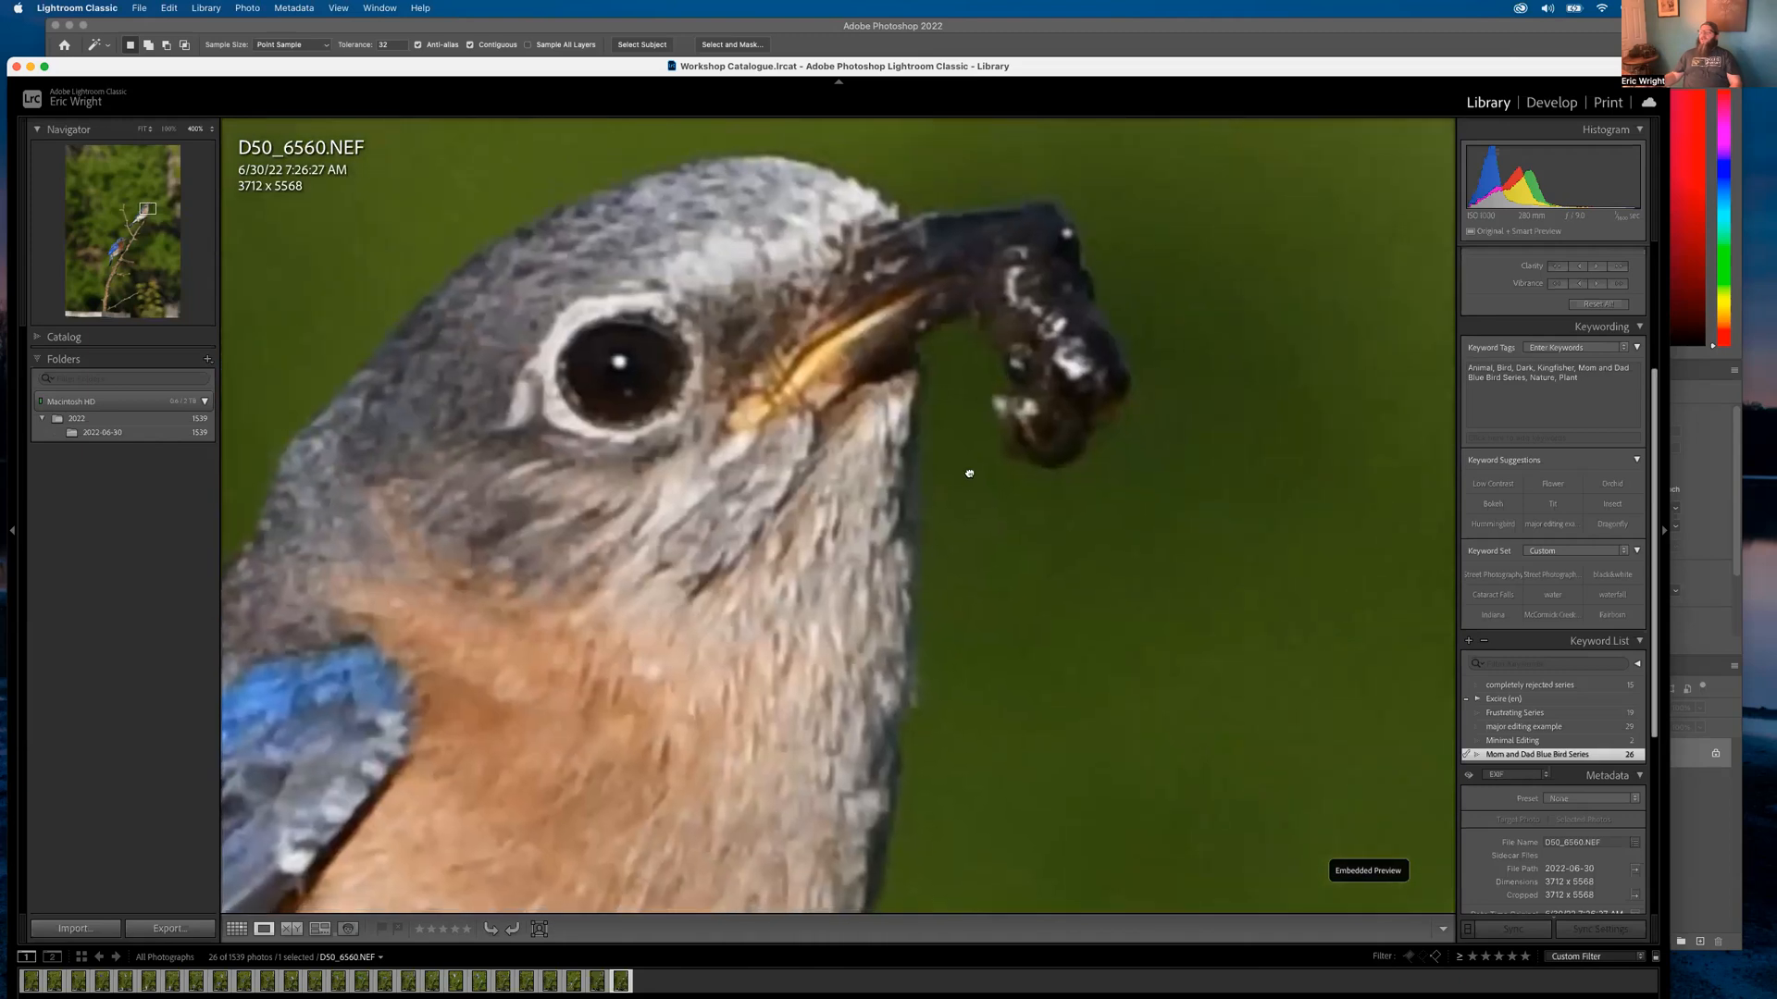
Open D50_6554.NEF from the grid and compare it with D50_6552.NEF
key("g")
scroll(733, 501, "up", 1)
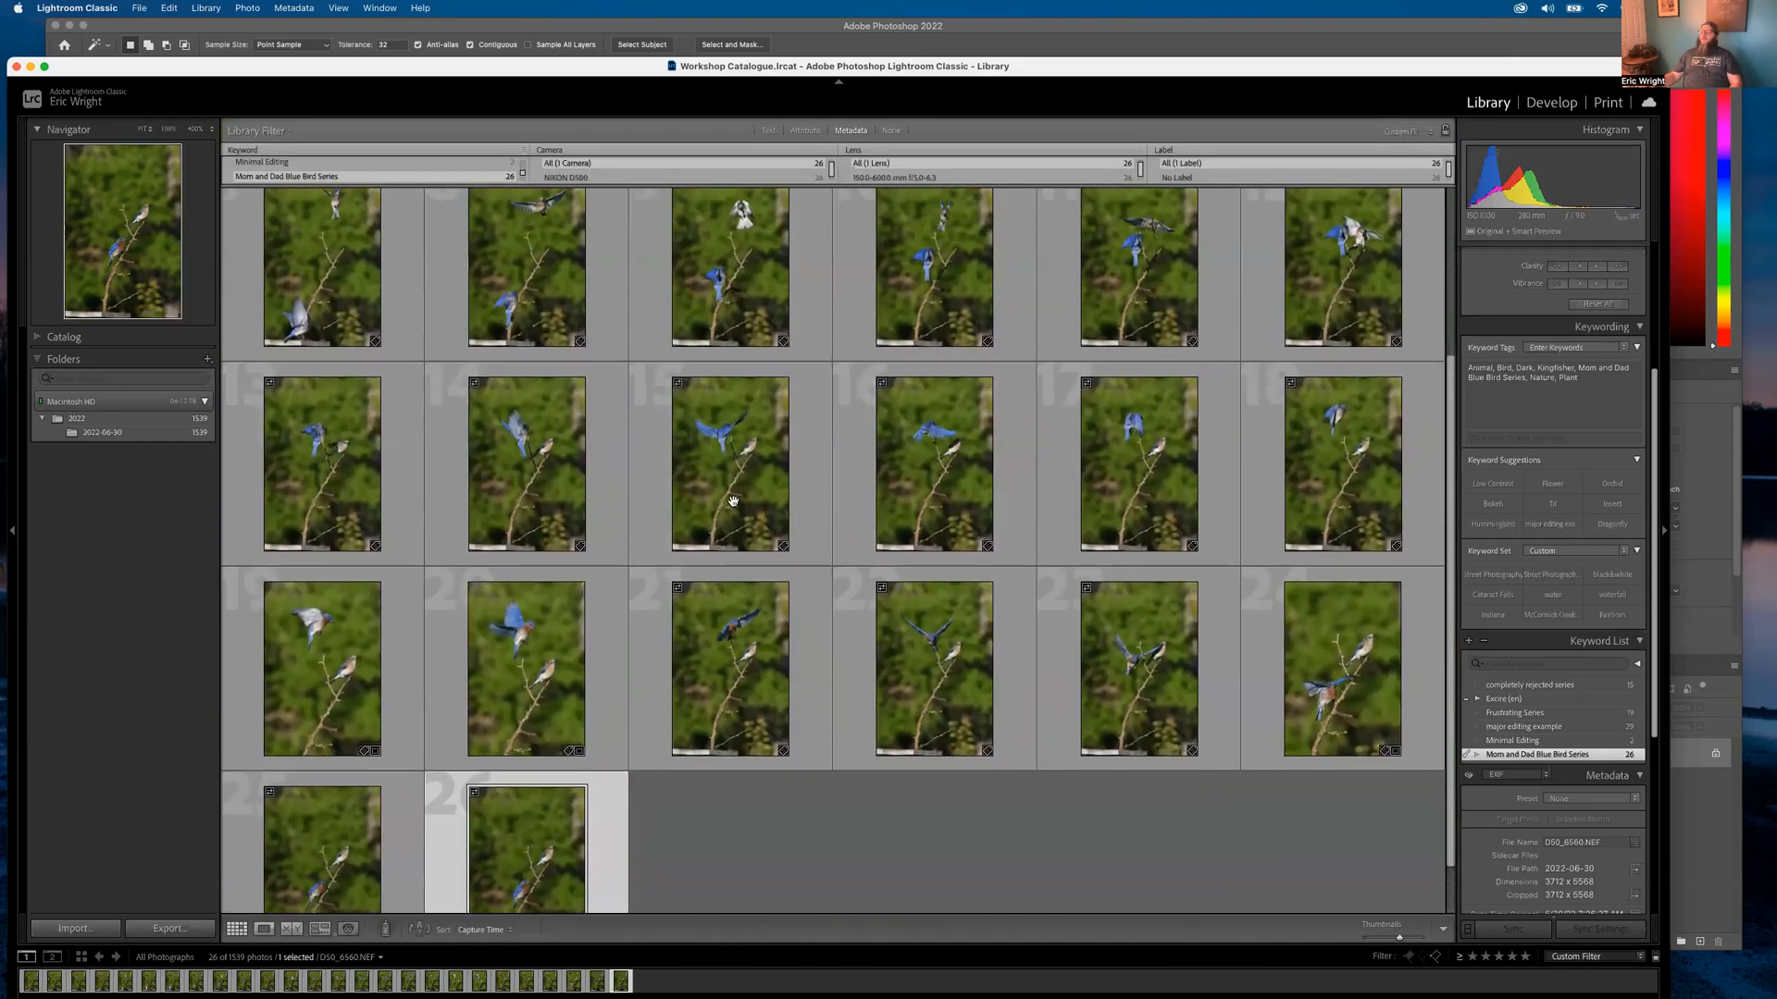
scroll(733, 501, "up", 3)
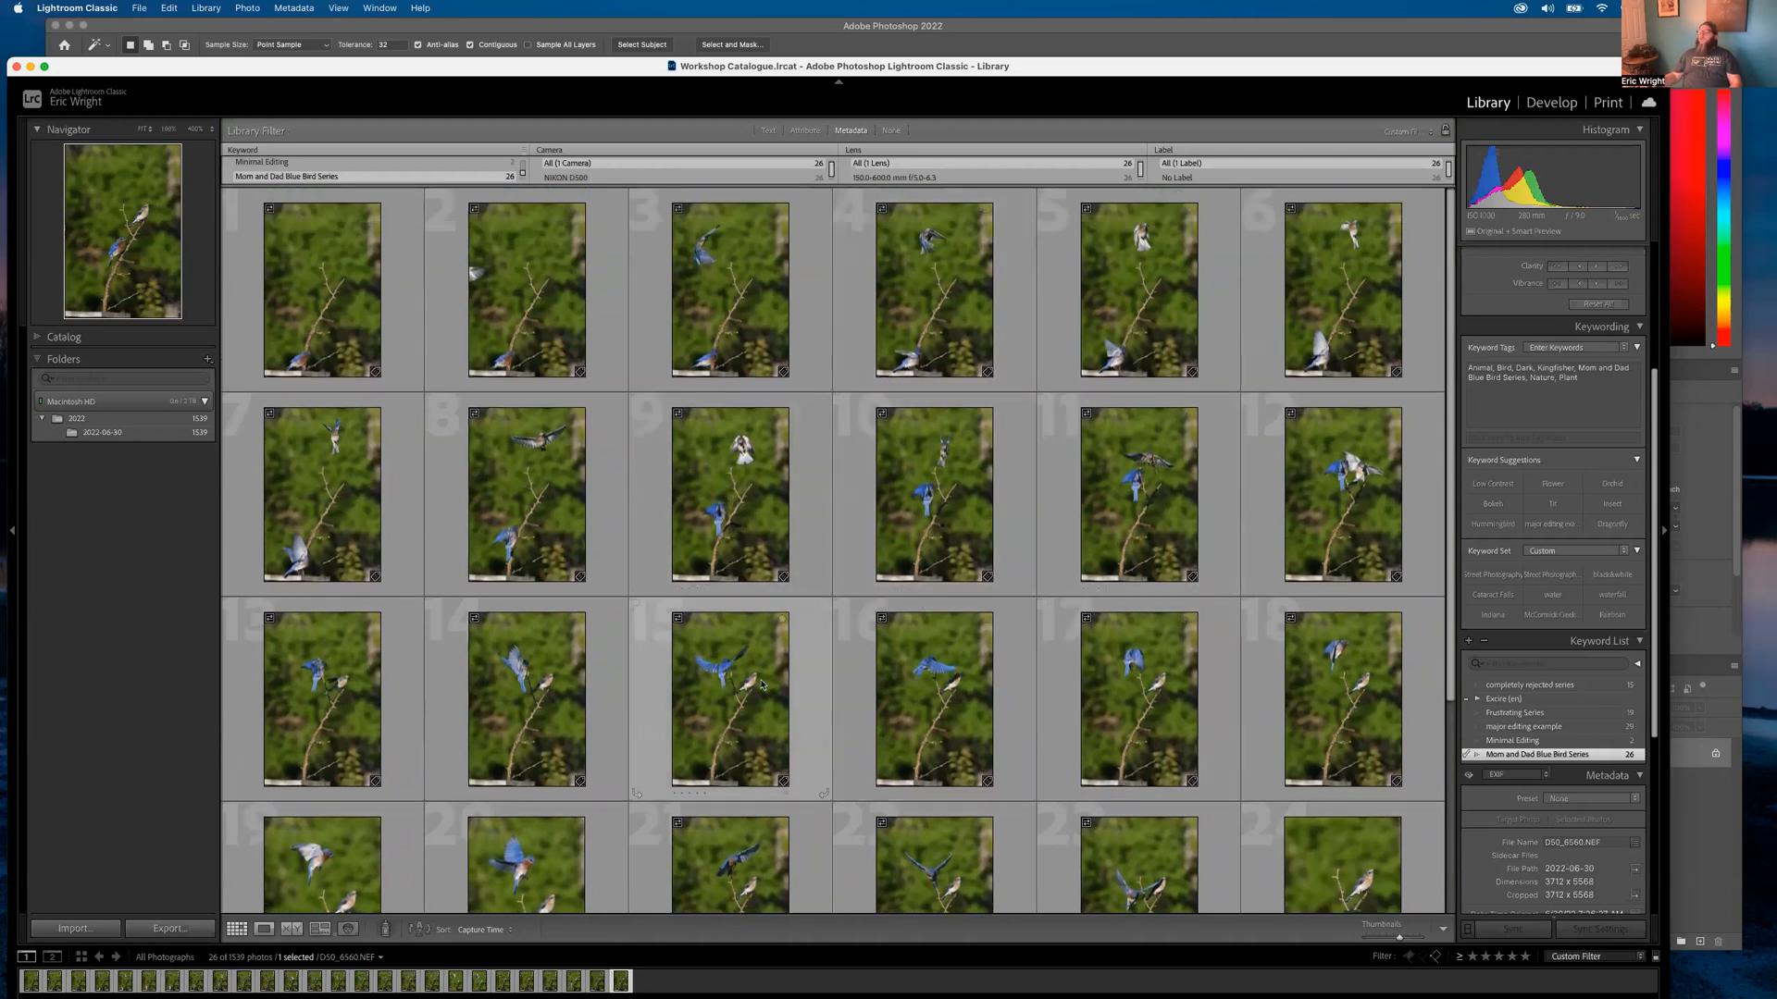
scroll(523, 714, "down", 2)
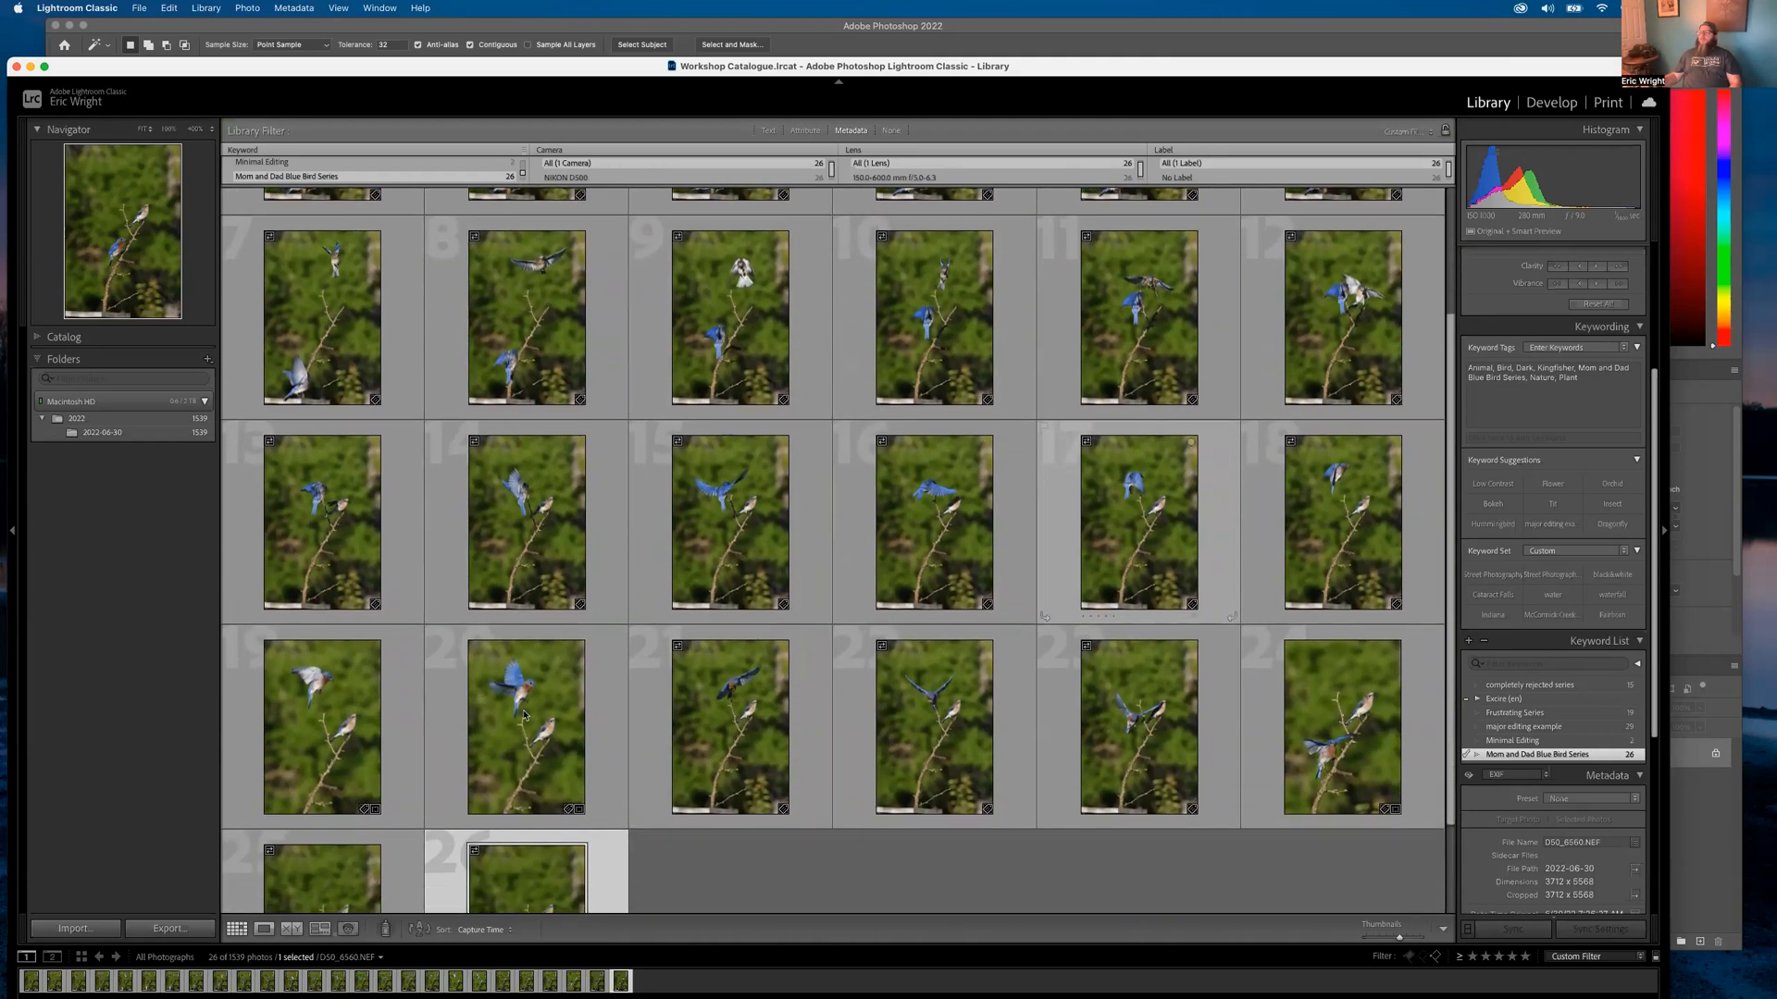
double_click(524, 715)
left_click(523, 713)
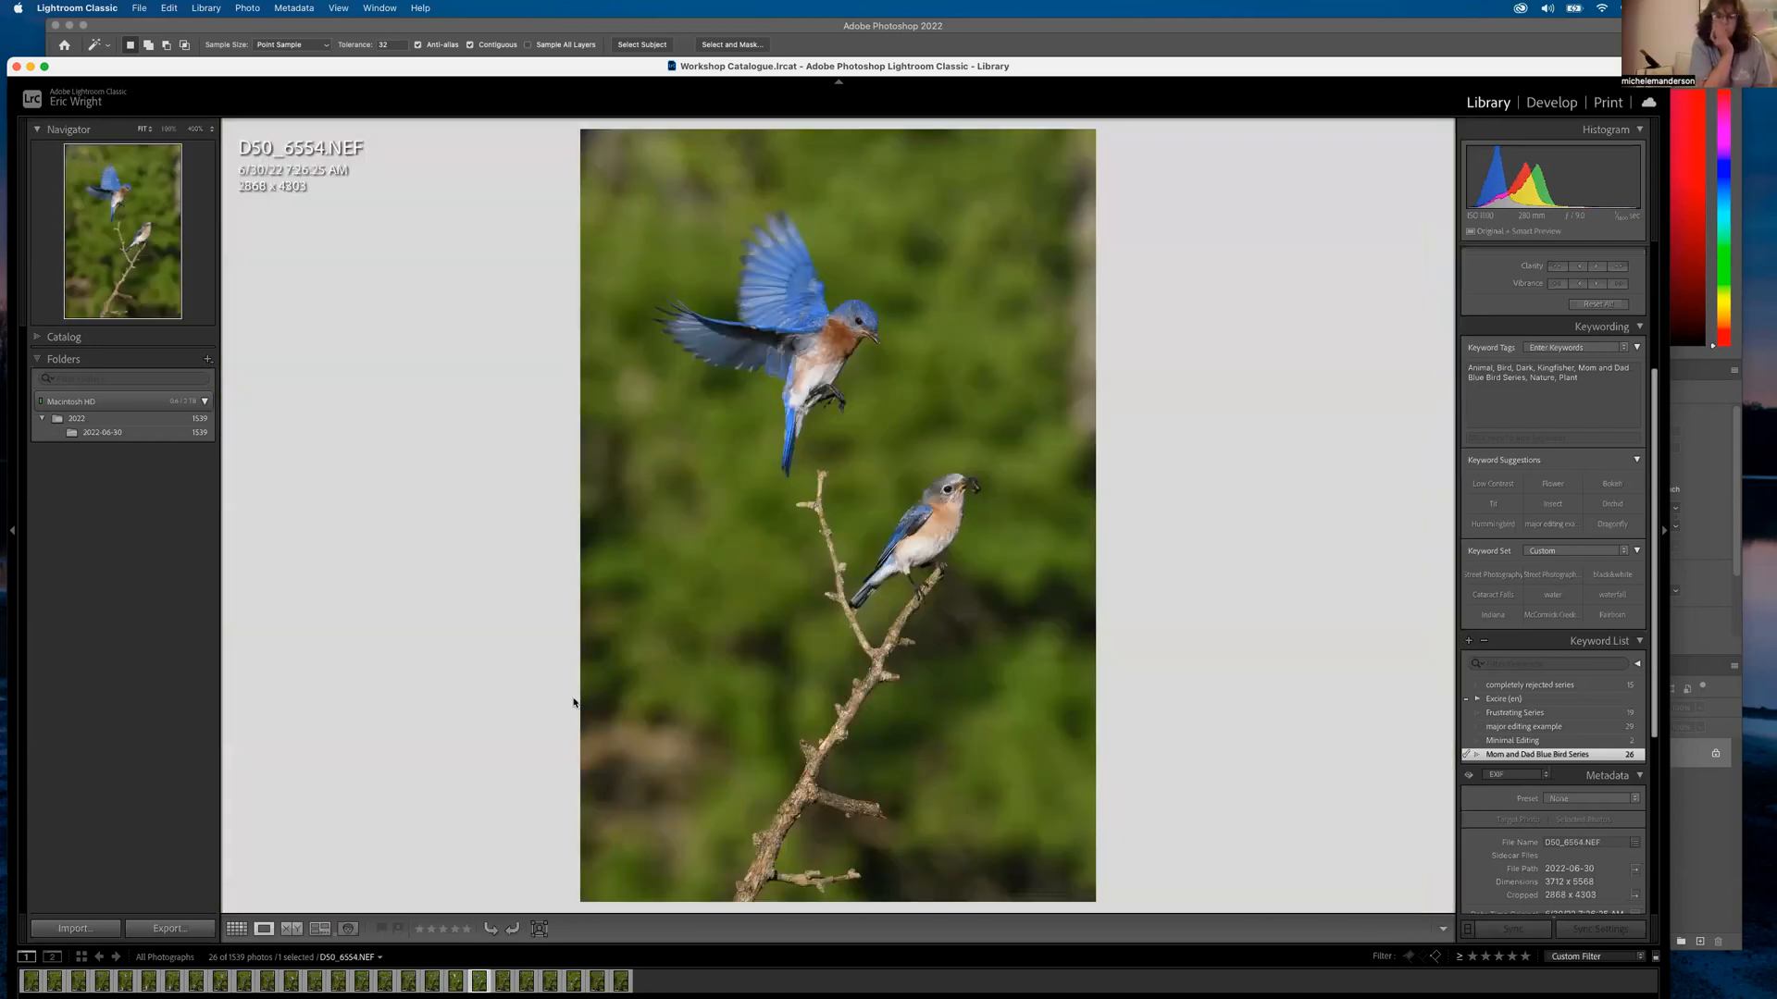
key("Left")
key("Left")
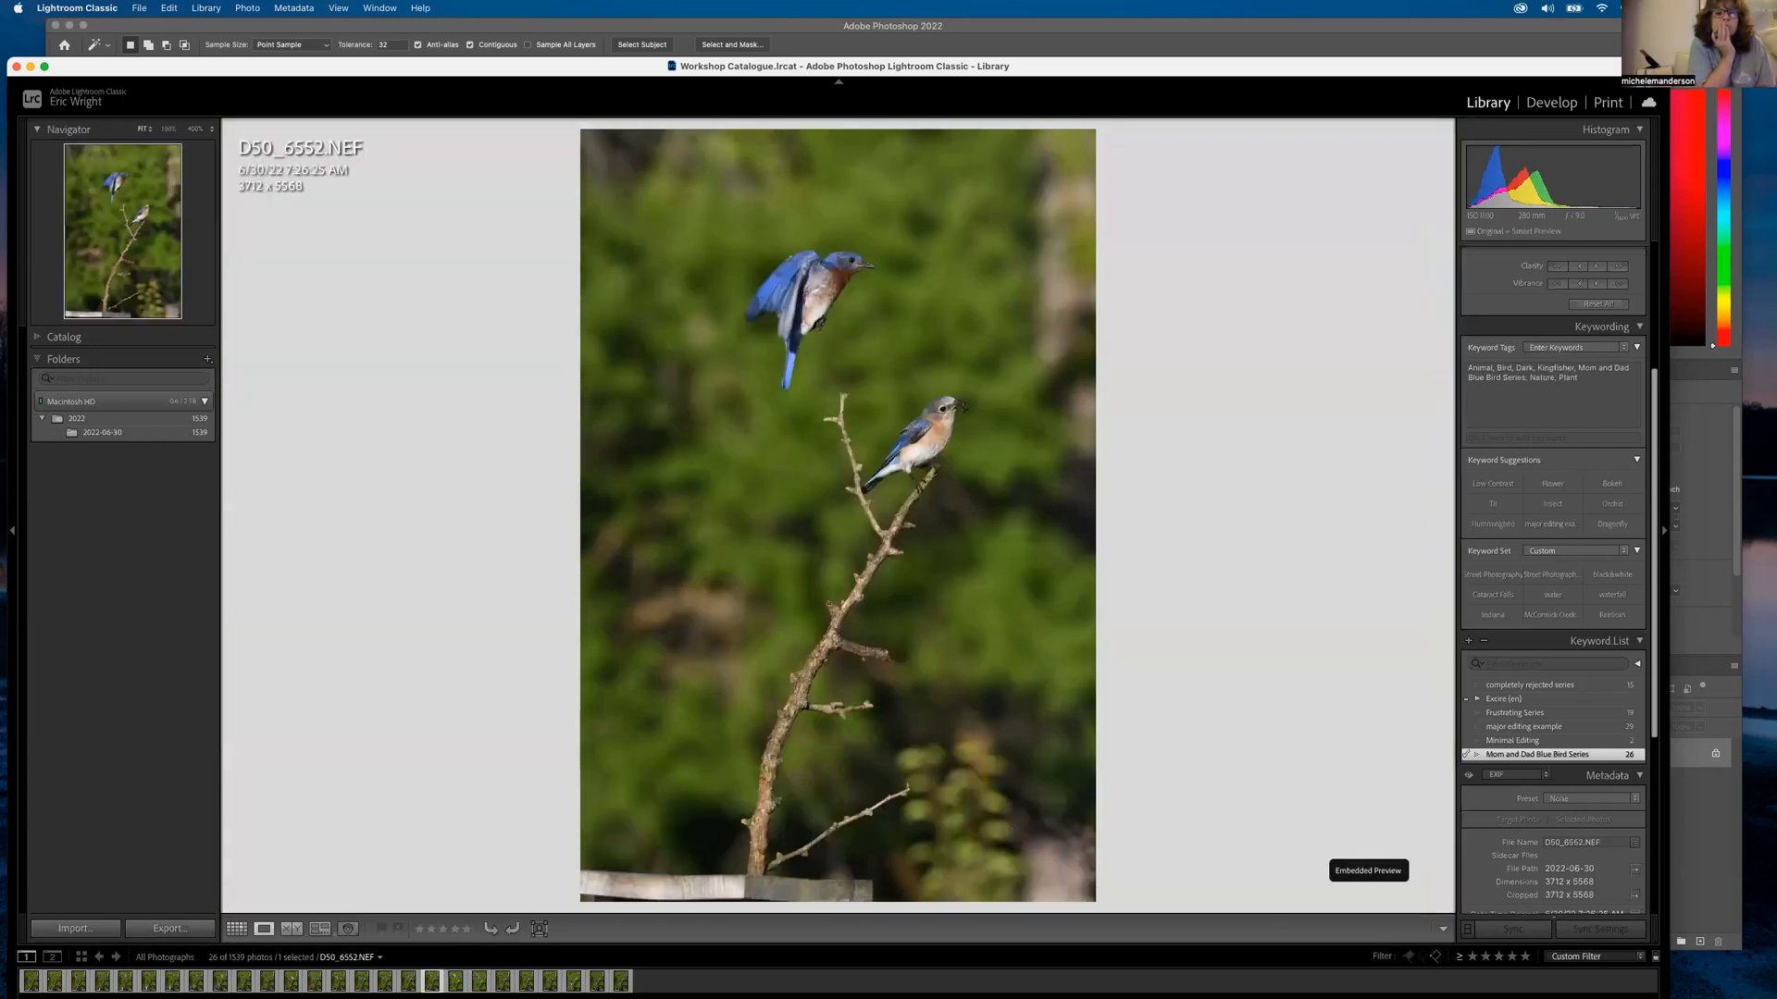
key("Right")
key("Right")
key("Right")
key("Right")
key("Right")
key("Right")
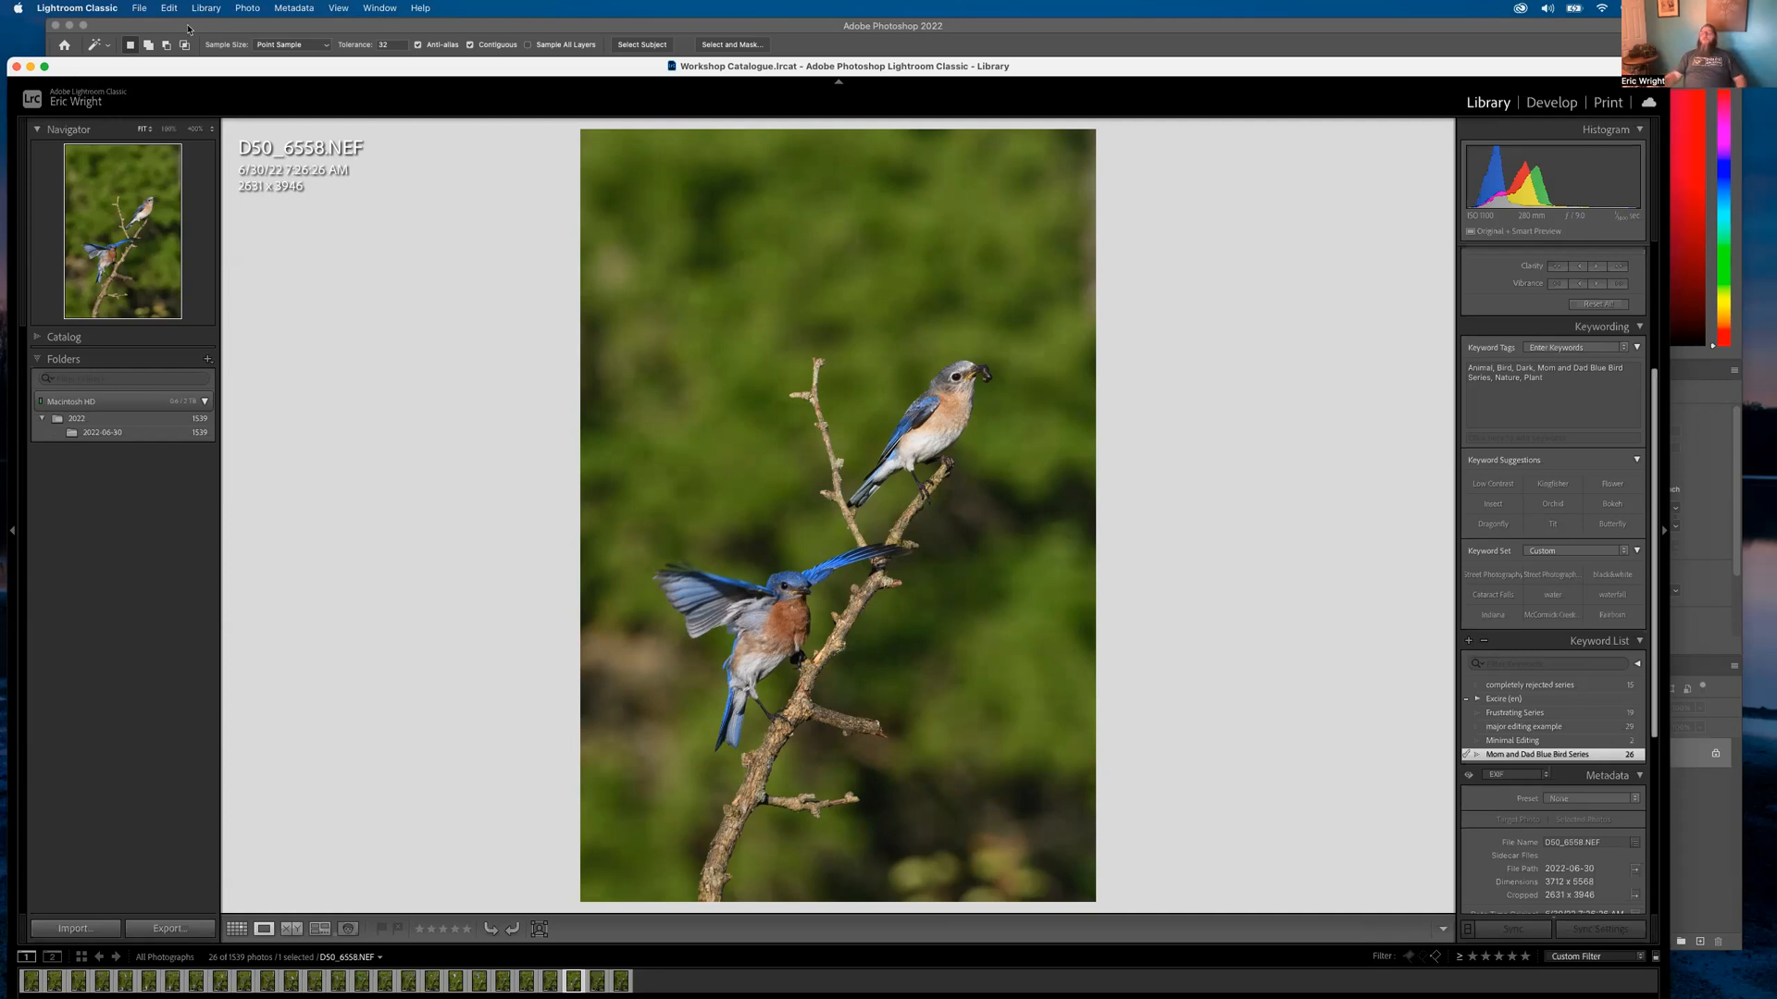
Bring the Photoshop window to the front
left_click(188, 29)
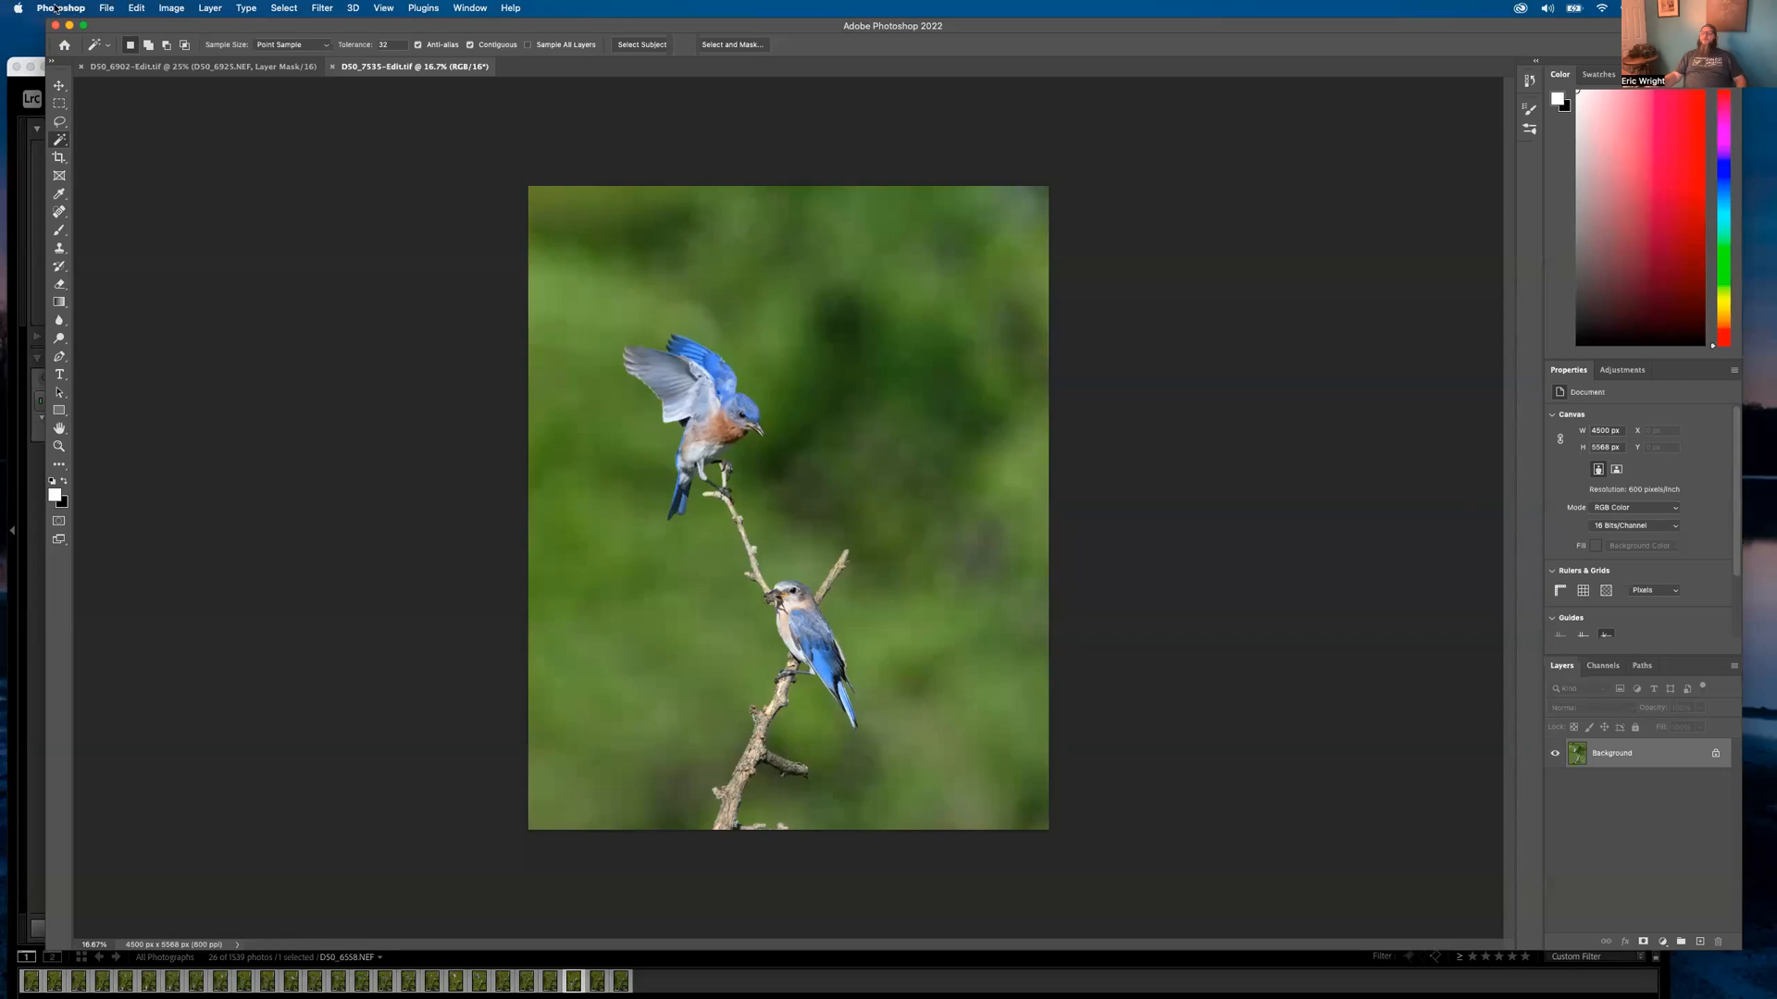
Hide Photoshop from its application menu so Lightroom Classic shows again
left_click(56, 10)
mouse_move(106, 7)
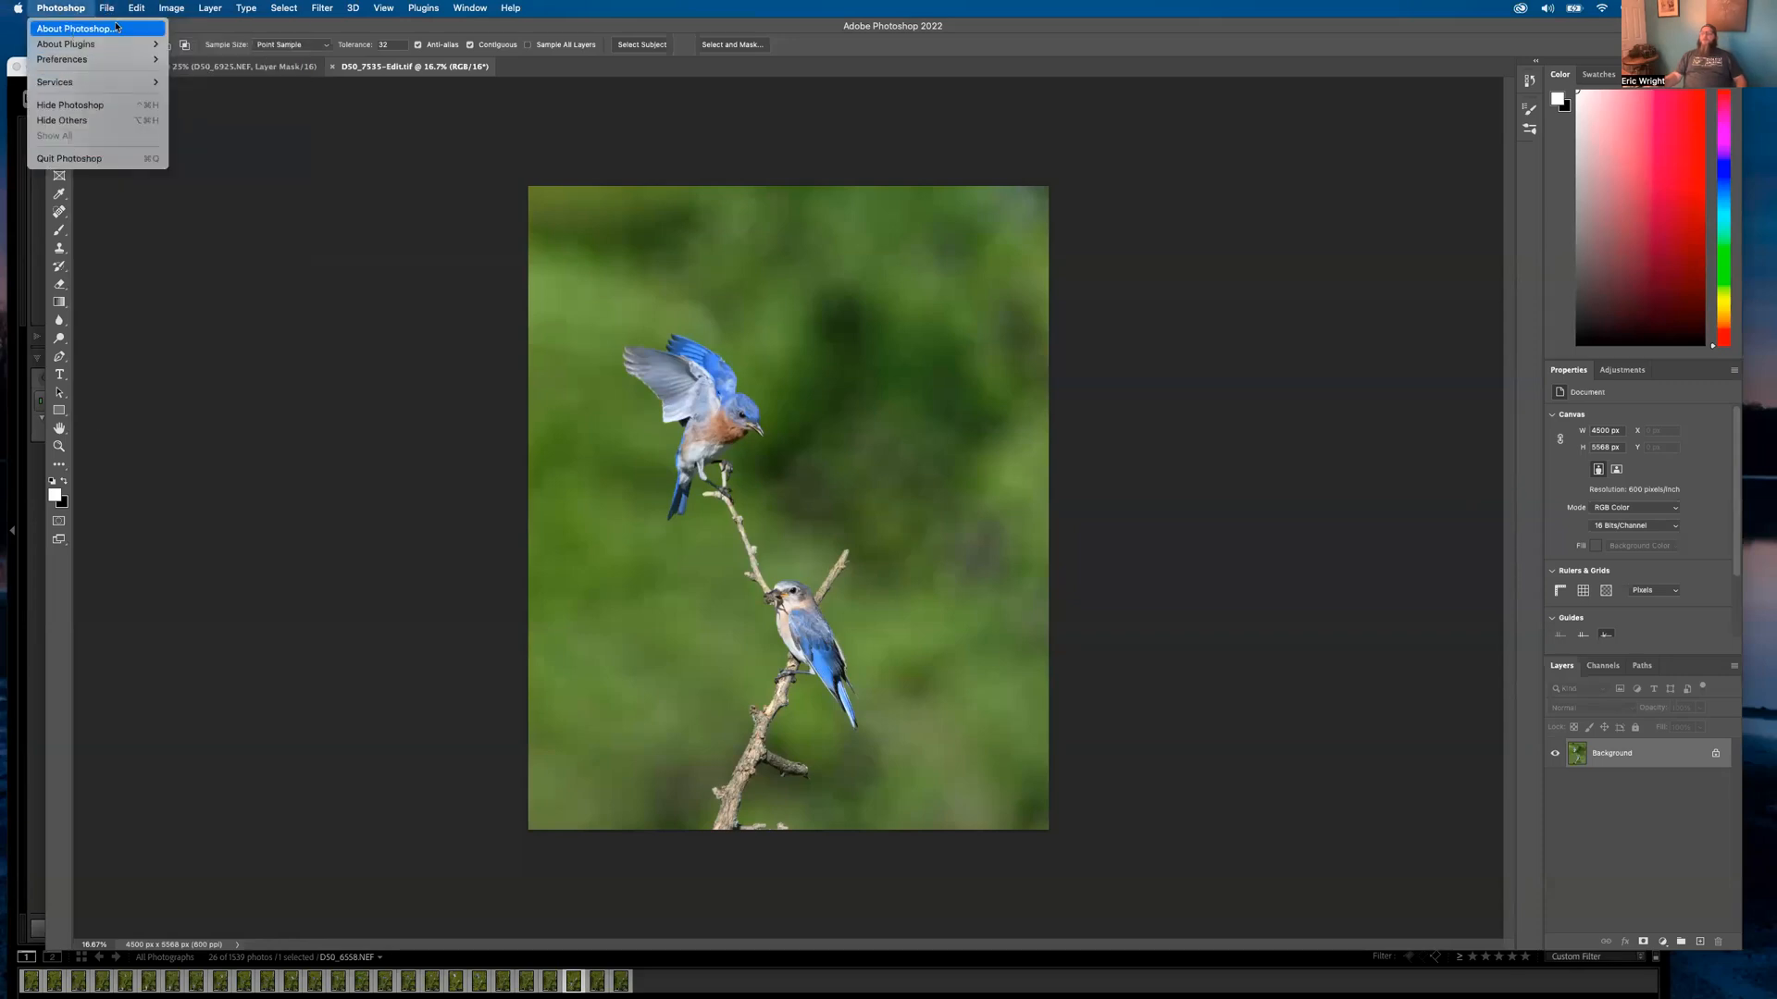
left_click(183, 26)
left_click(56, 27)
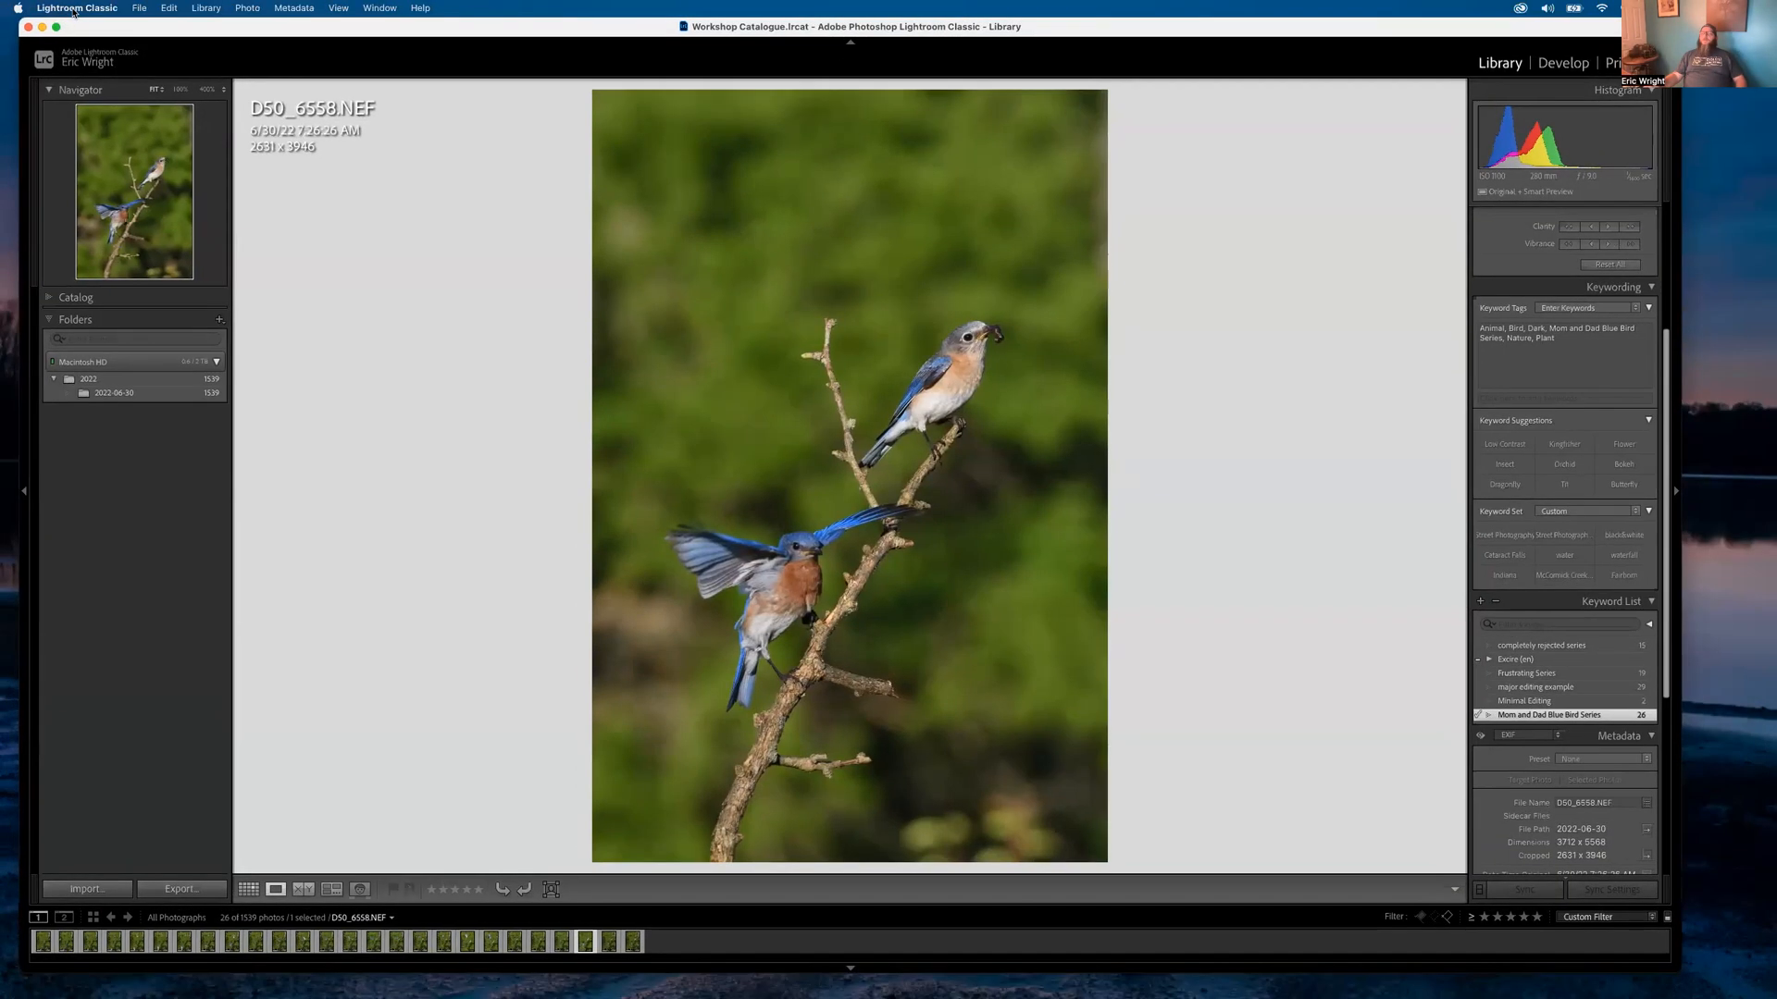
Open Lightroom Catalog-2-v10-v11.lrcat from the Lightroom Catalogue > Working Catalogue folder
left_click(76, 7)
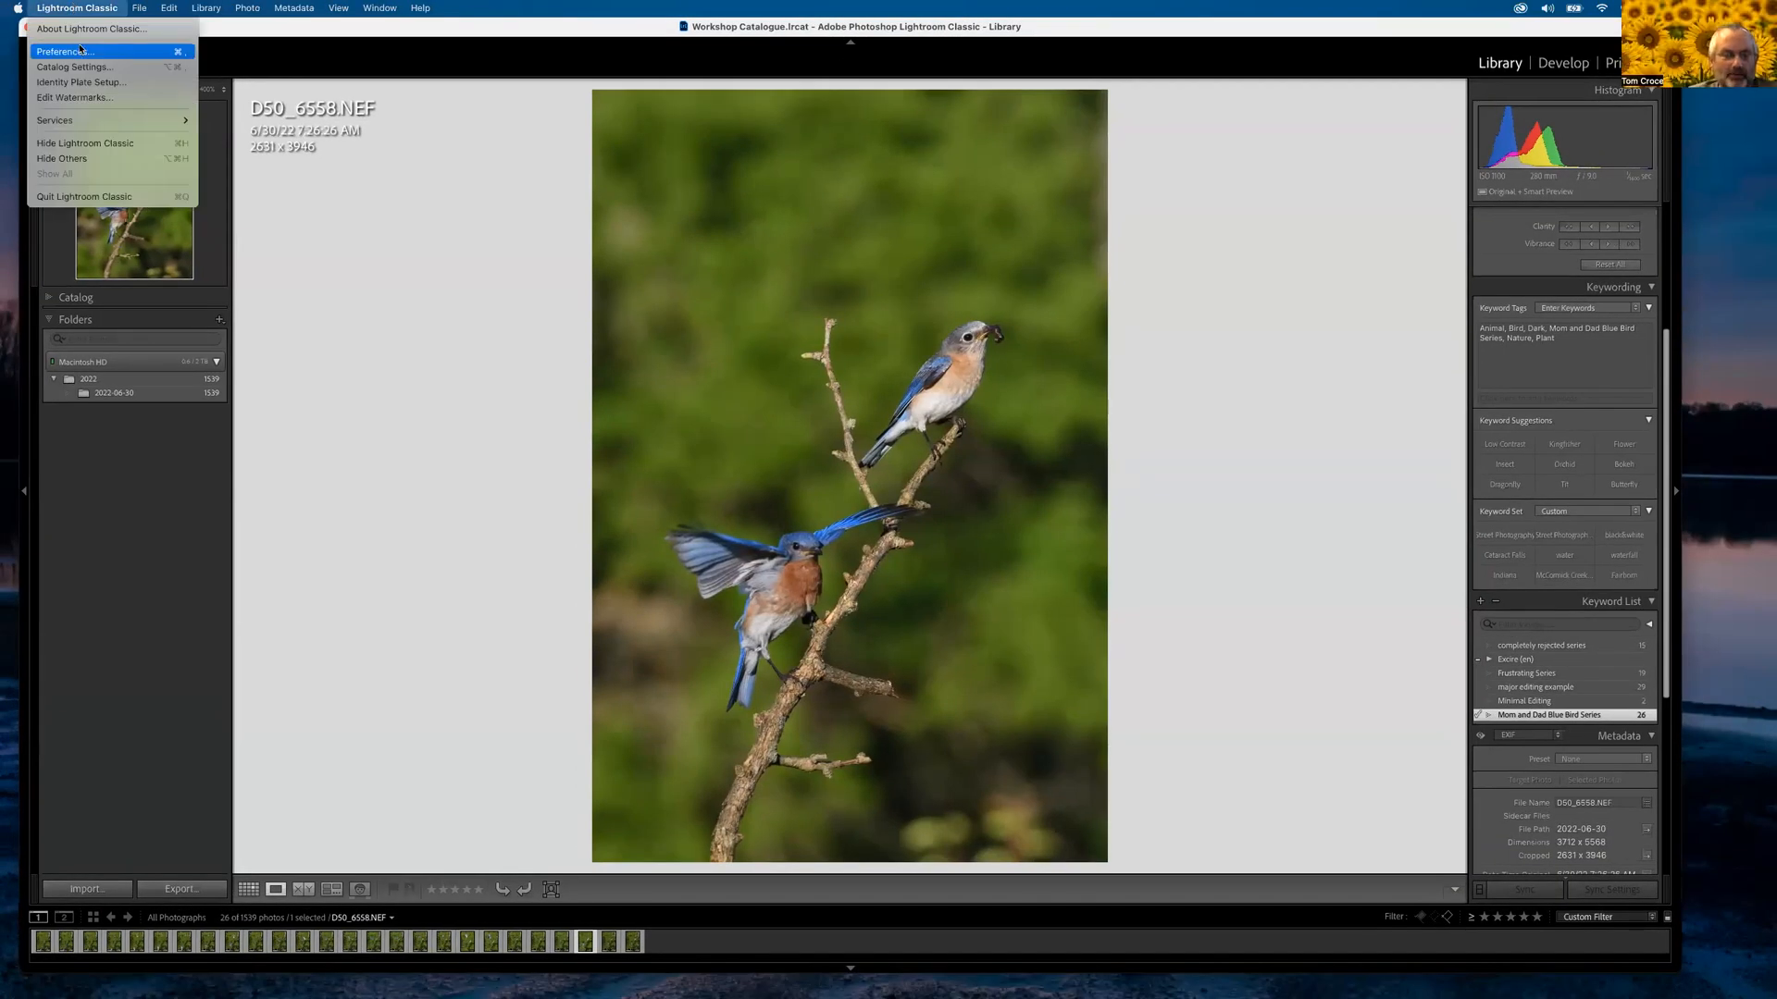
mouse_move(140, 10)
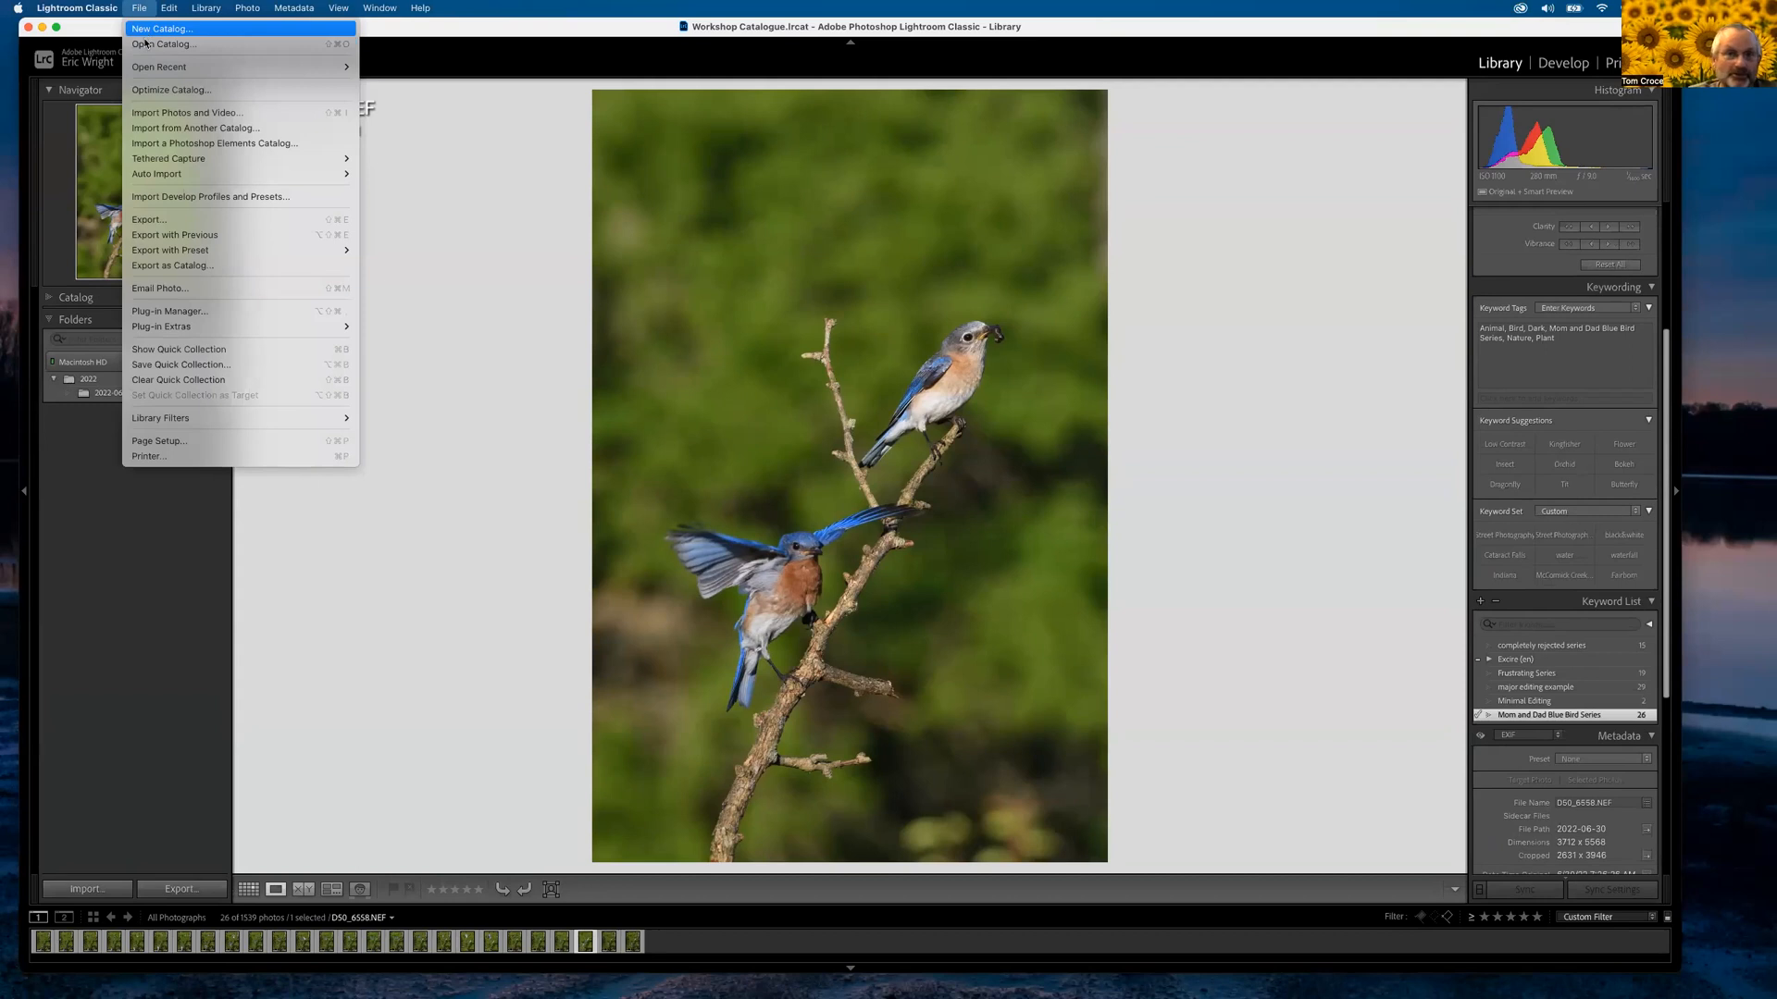
left_click(144, 44)
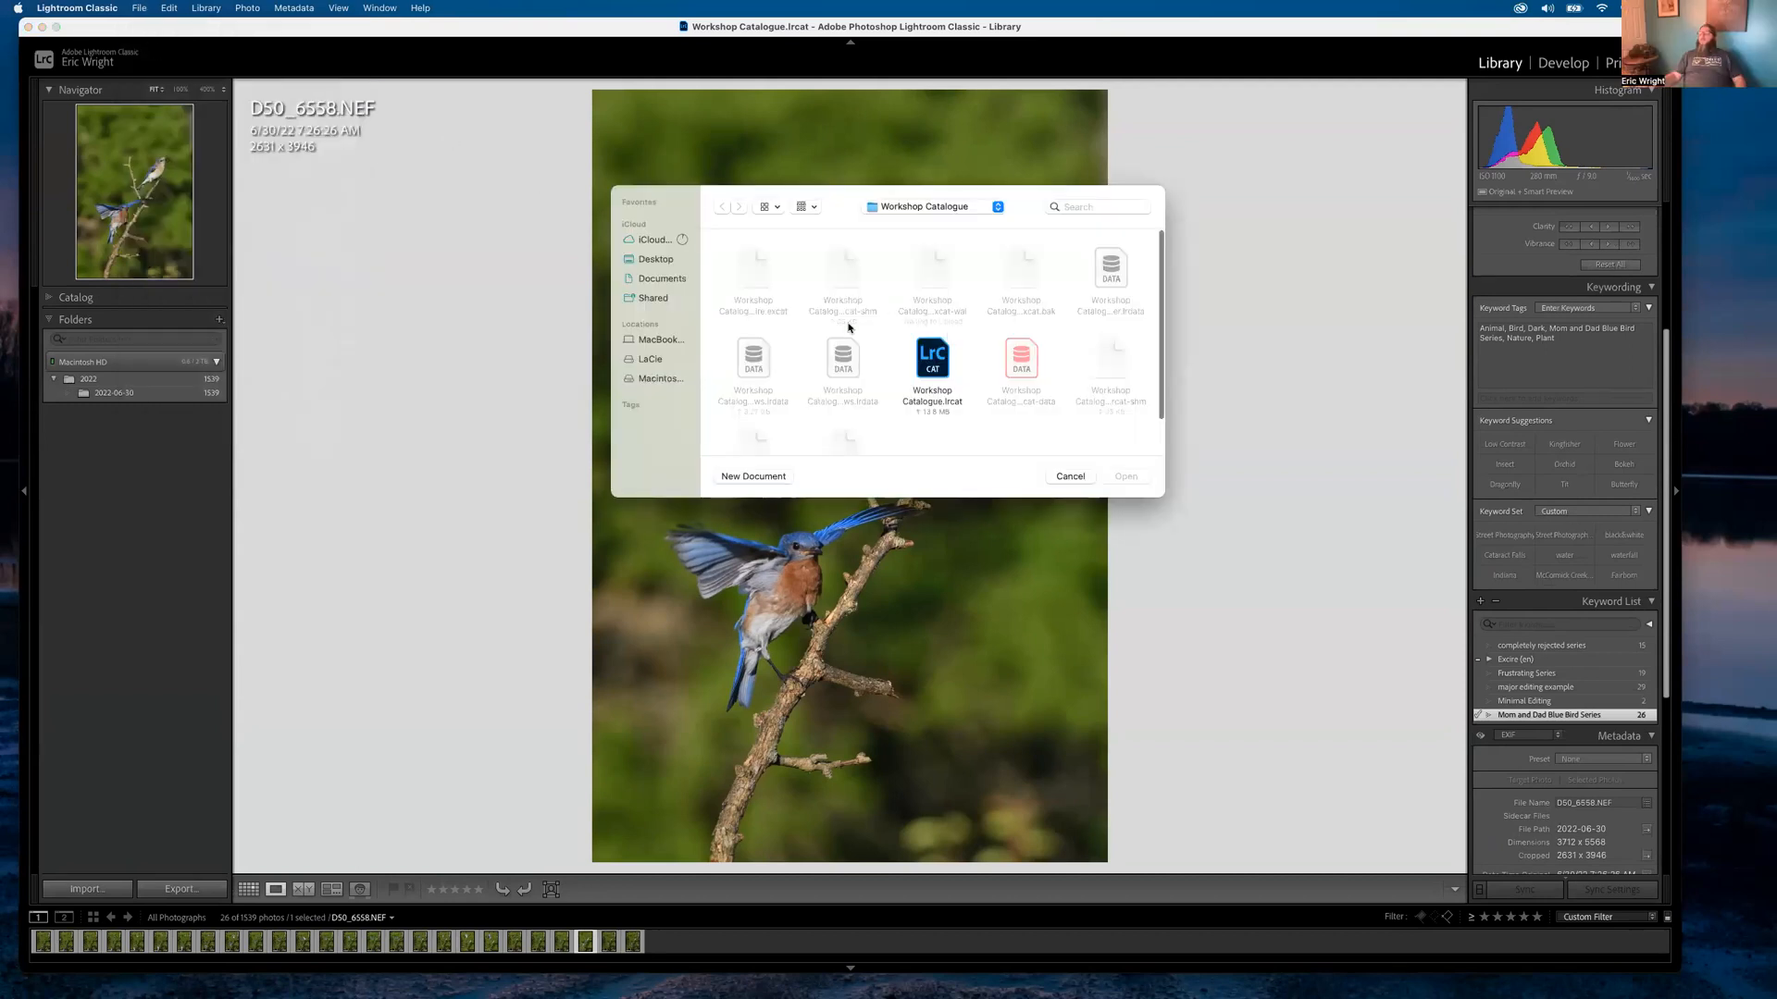
left_click(926, 209)
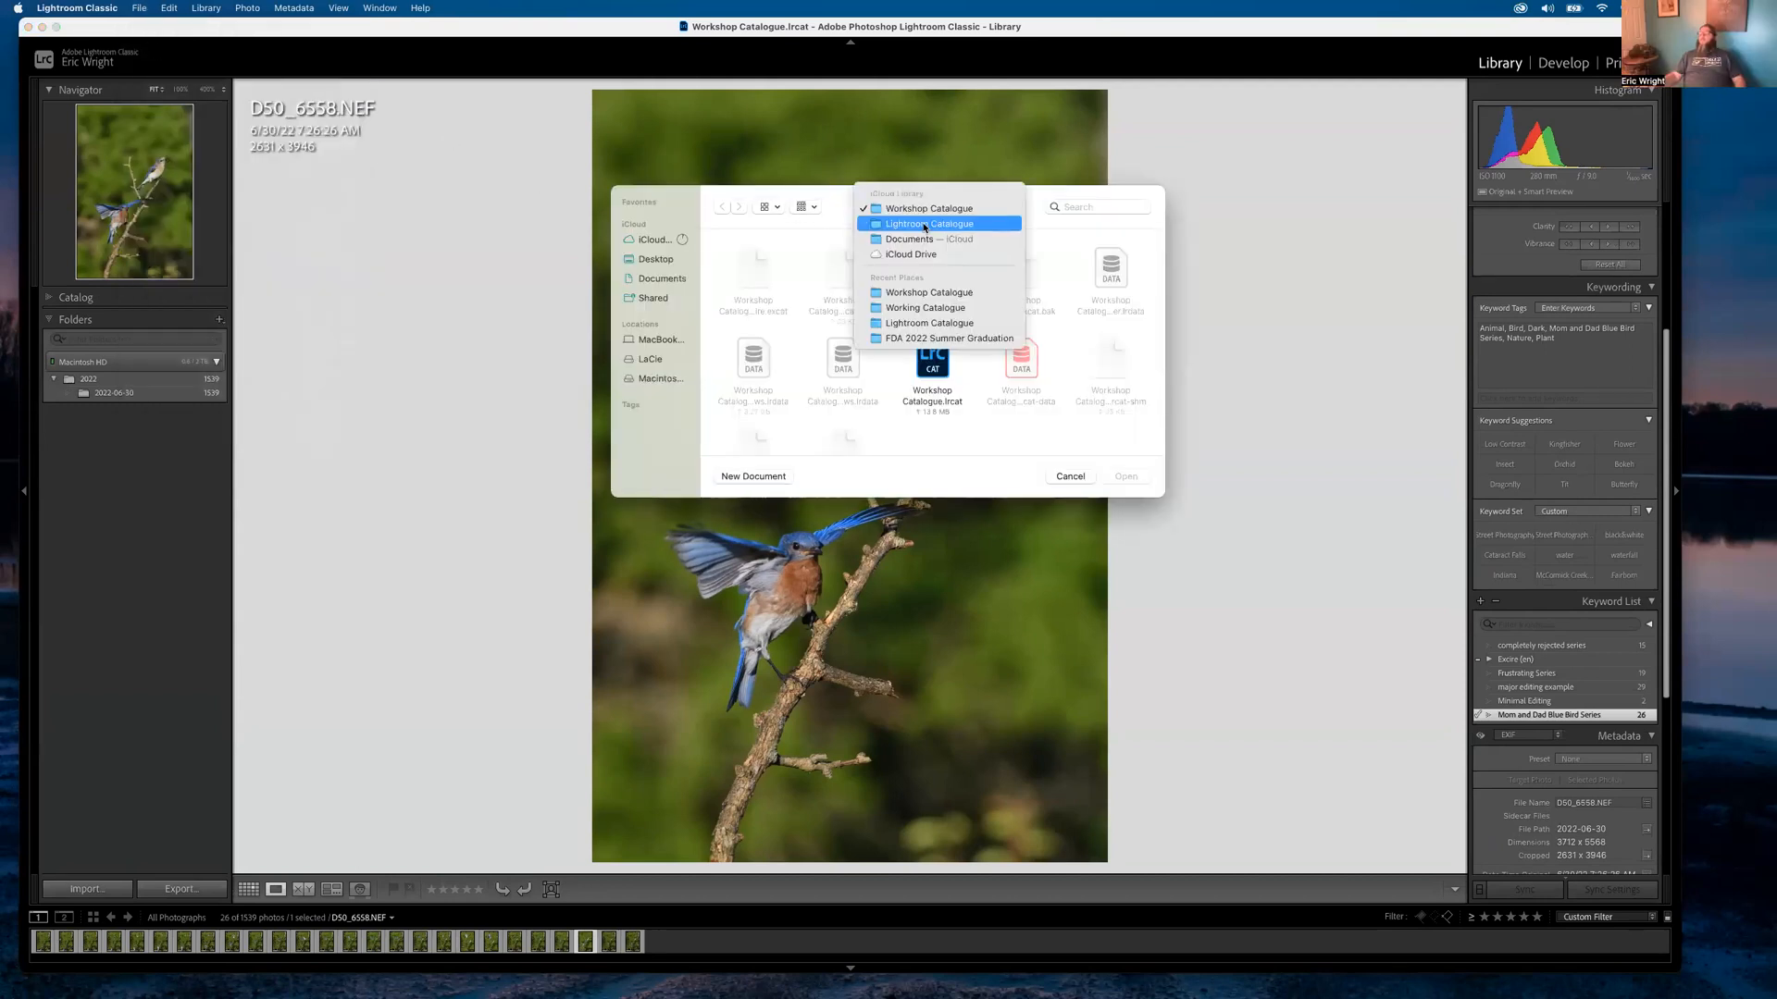
left_click(925, 225)
left_click(748, 278)
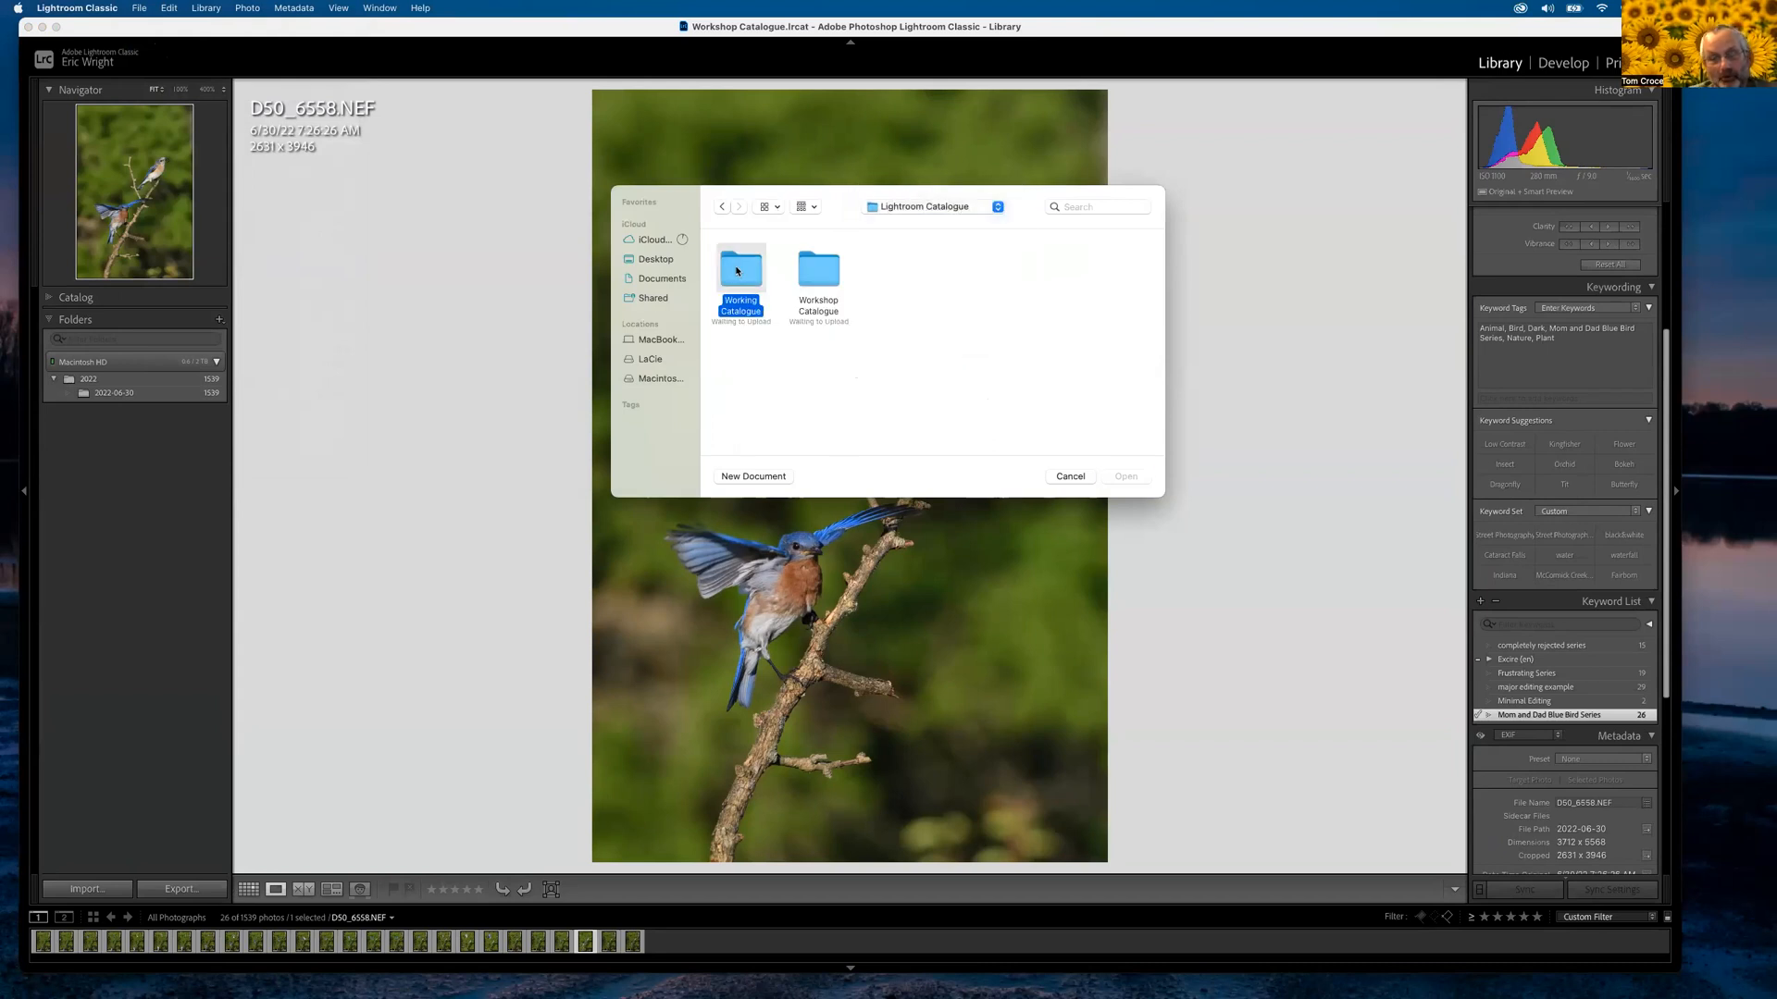
double_click(748, 279)
double_click(844, 370)
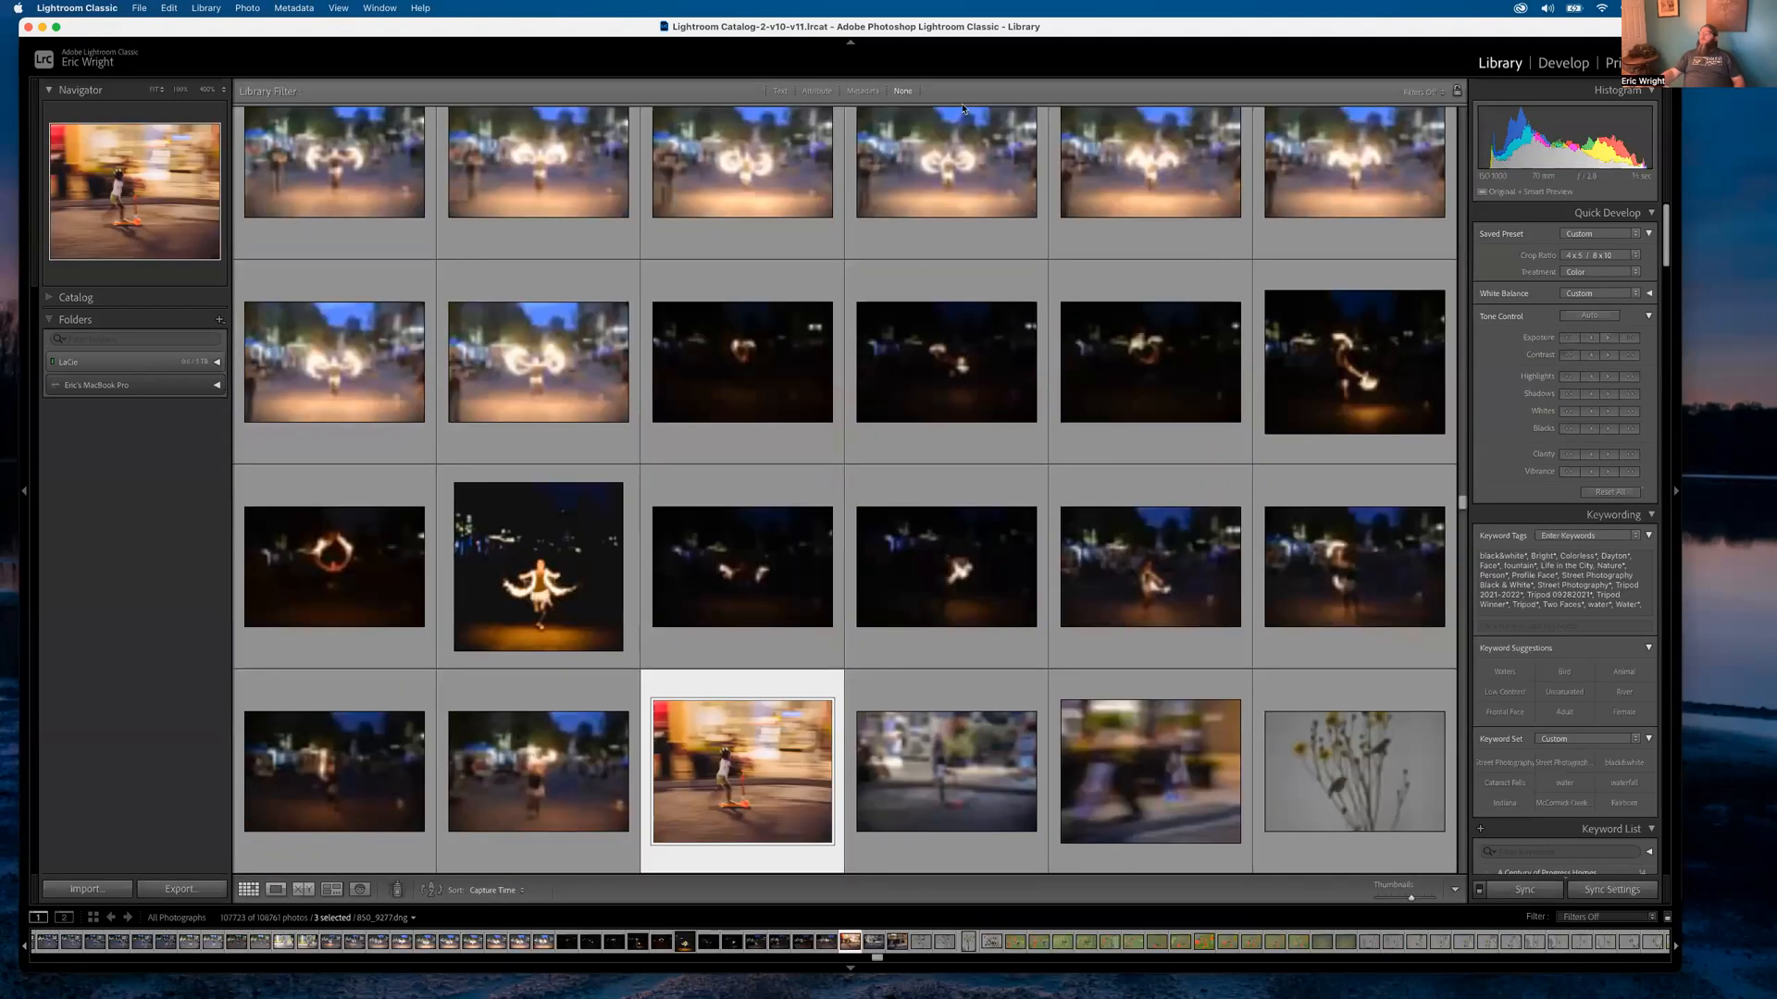
Show All Photographs filtered by the Attribute filter to five-star ratings
left_click(817, 91)
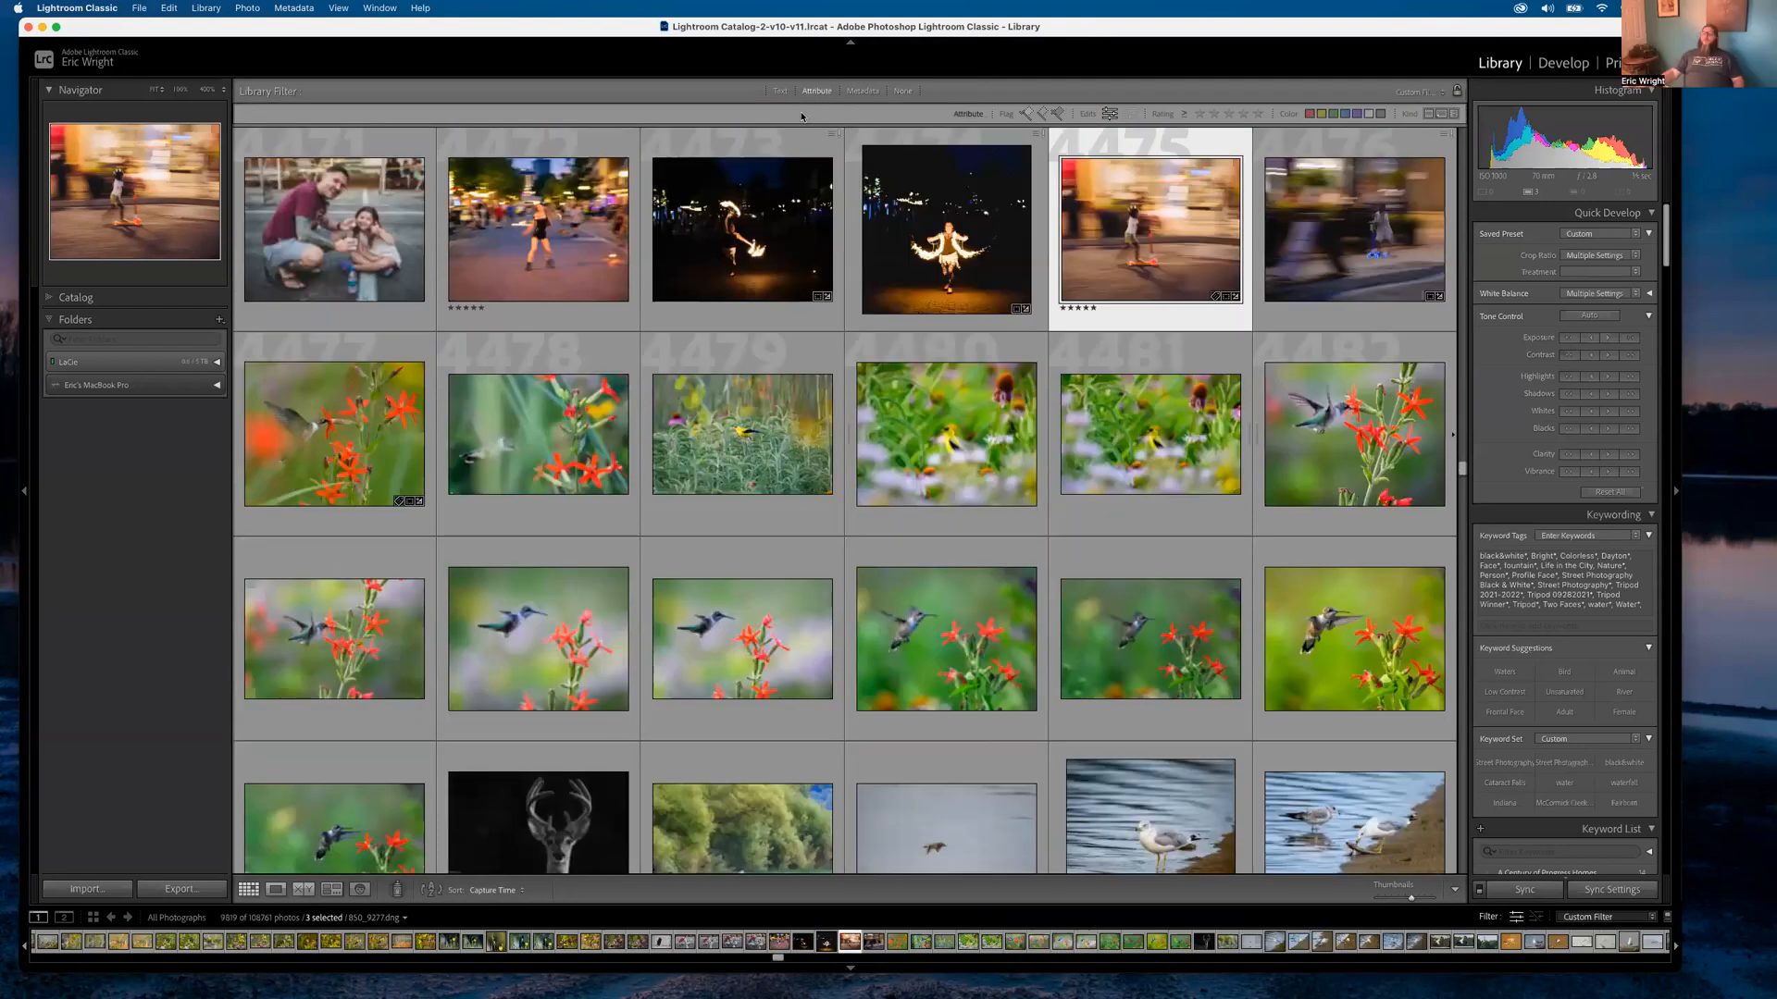
left_click(53, 301)
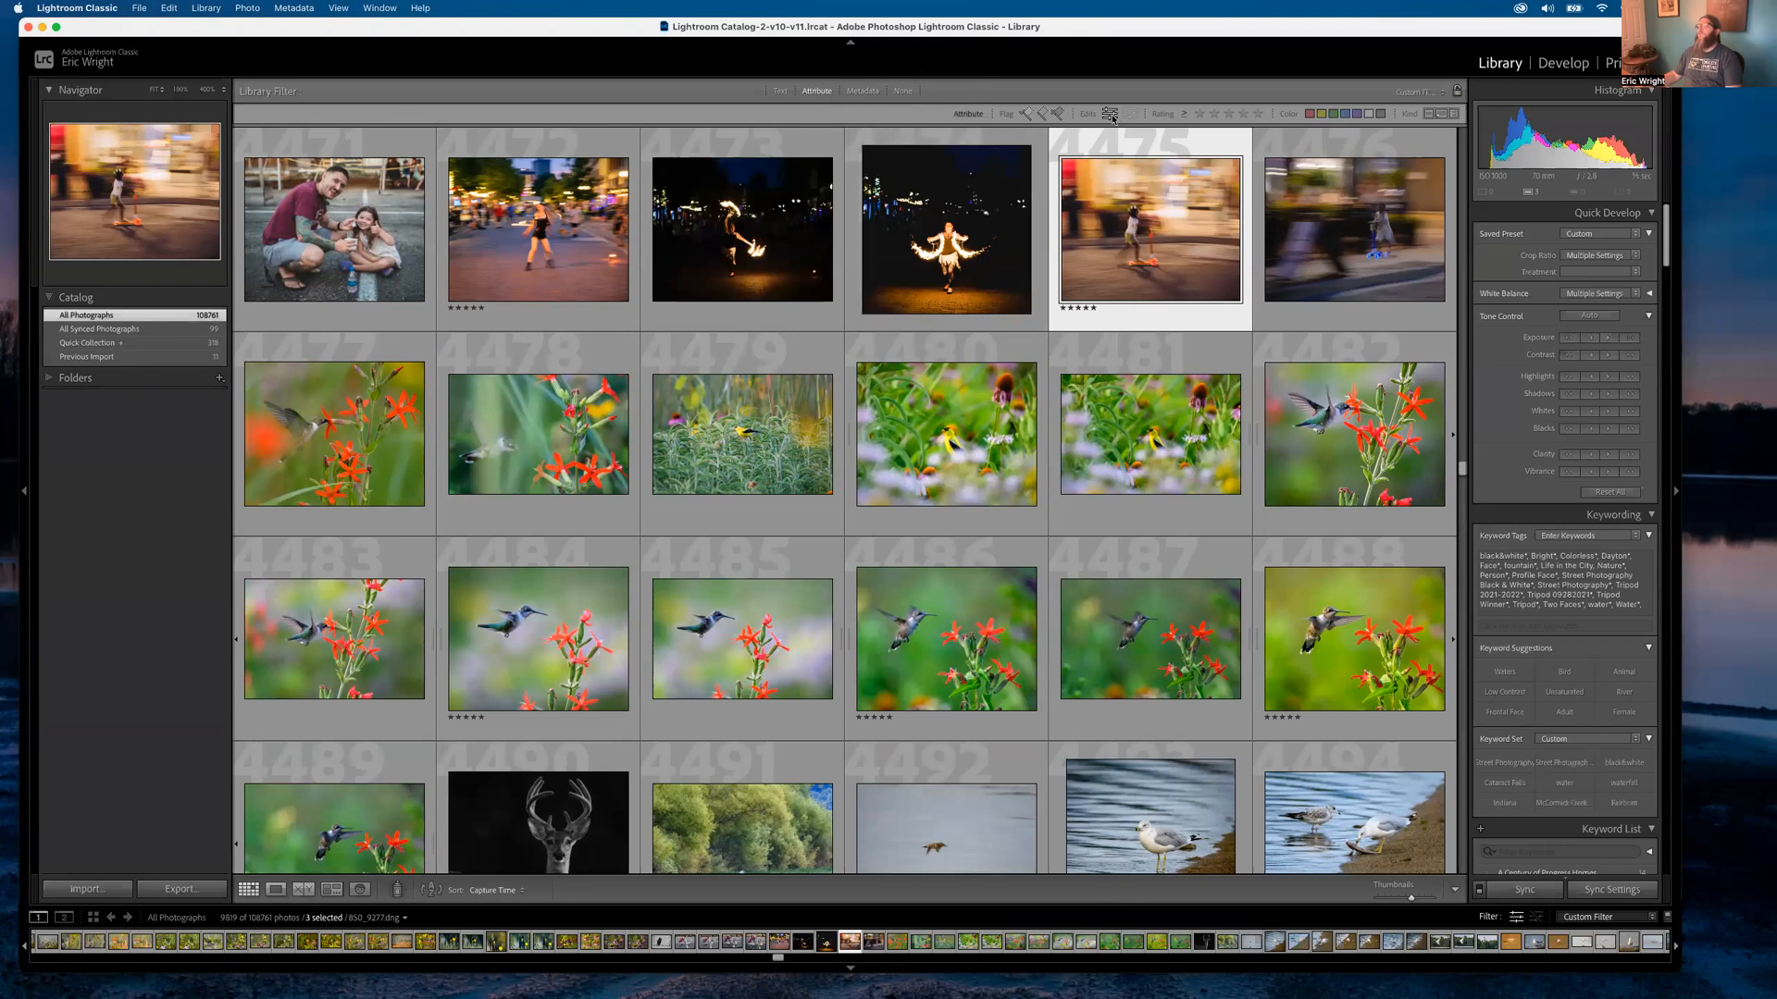
left_click(1258, 114)
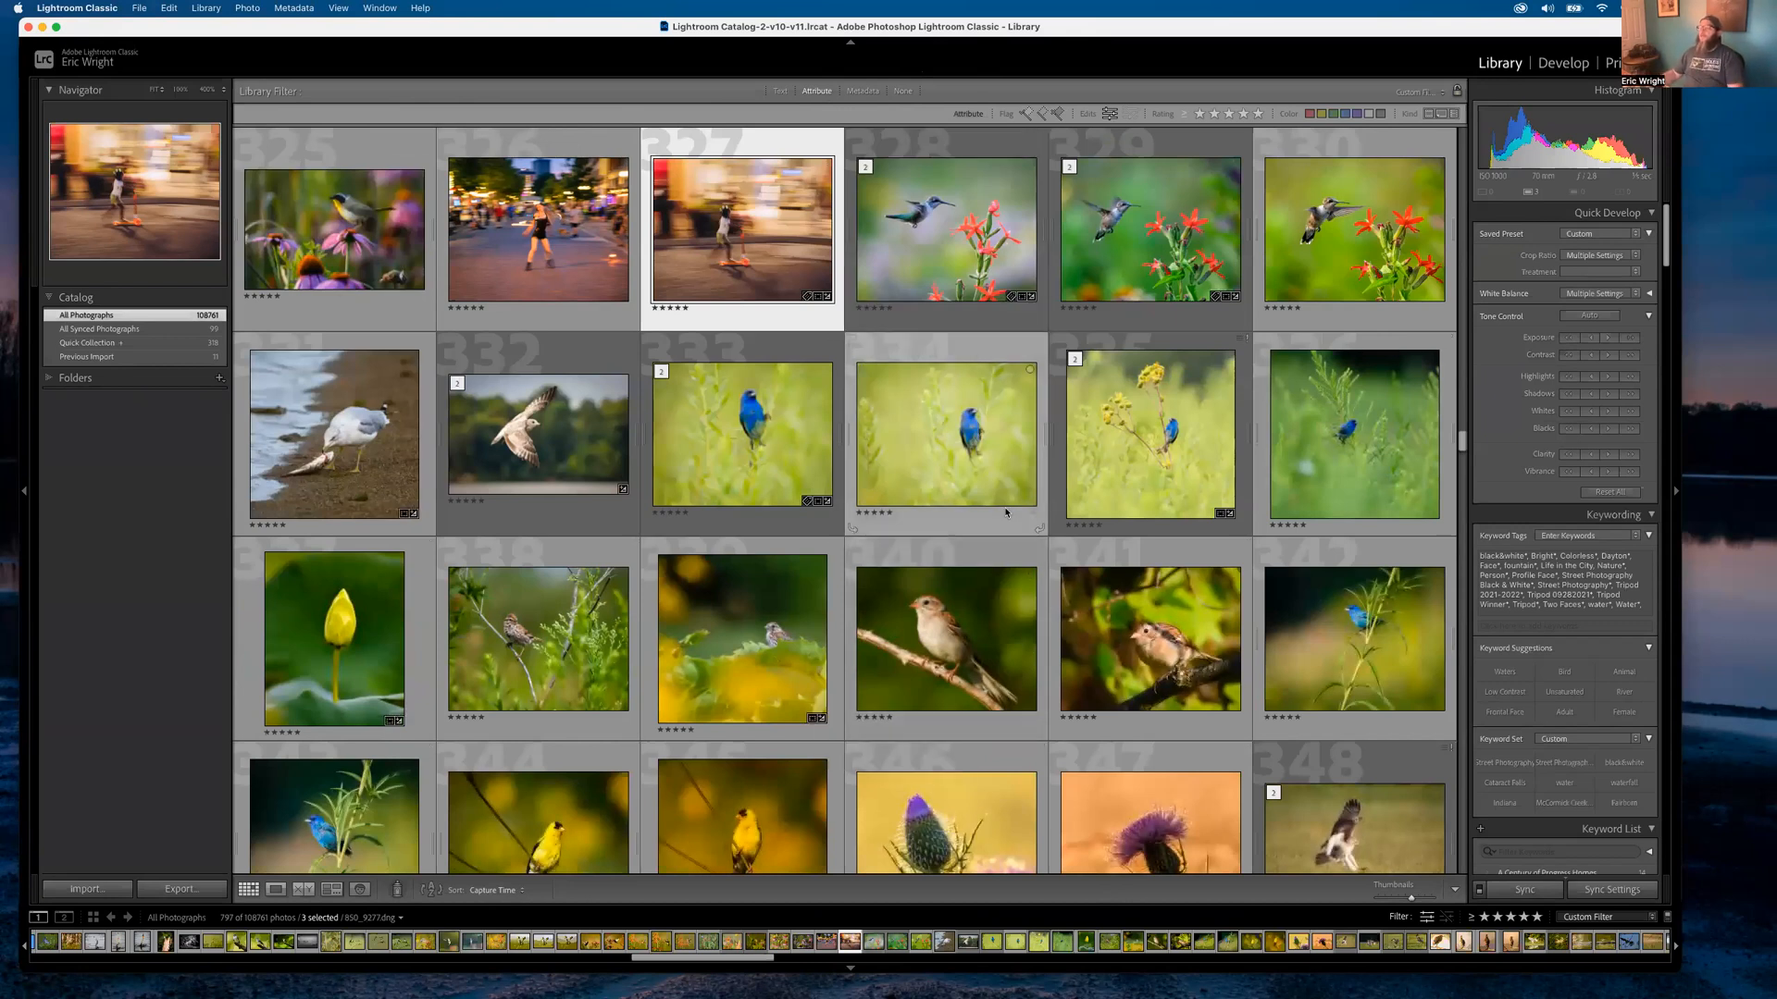
Open the indigo bunting photo full size and step through the next two photos
double_click(775, 448)
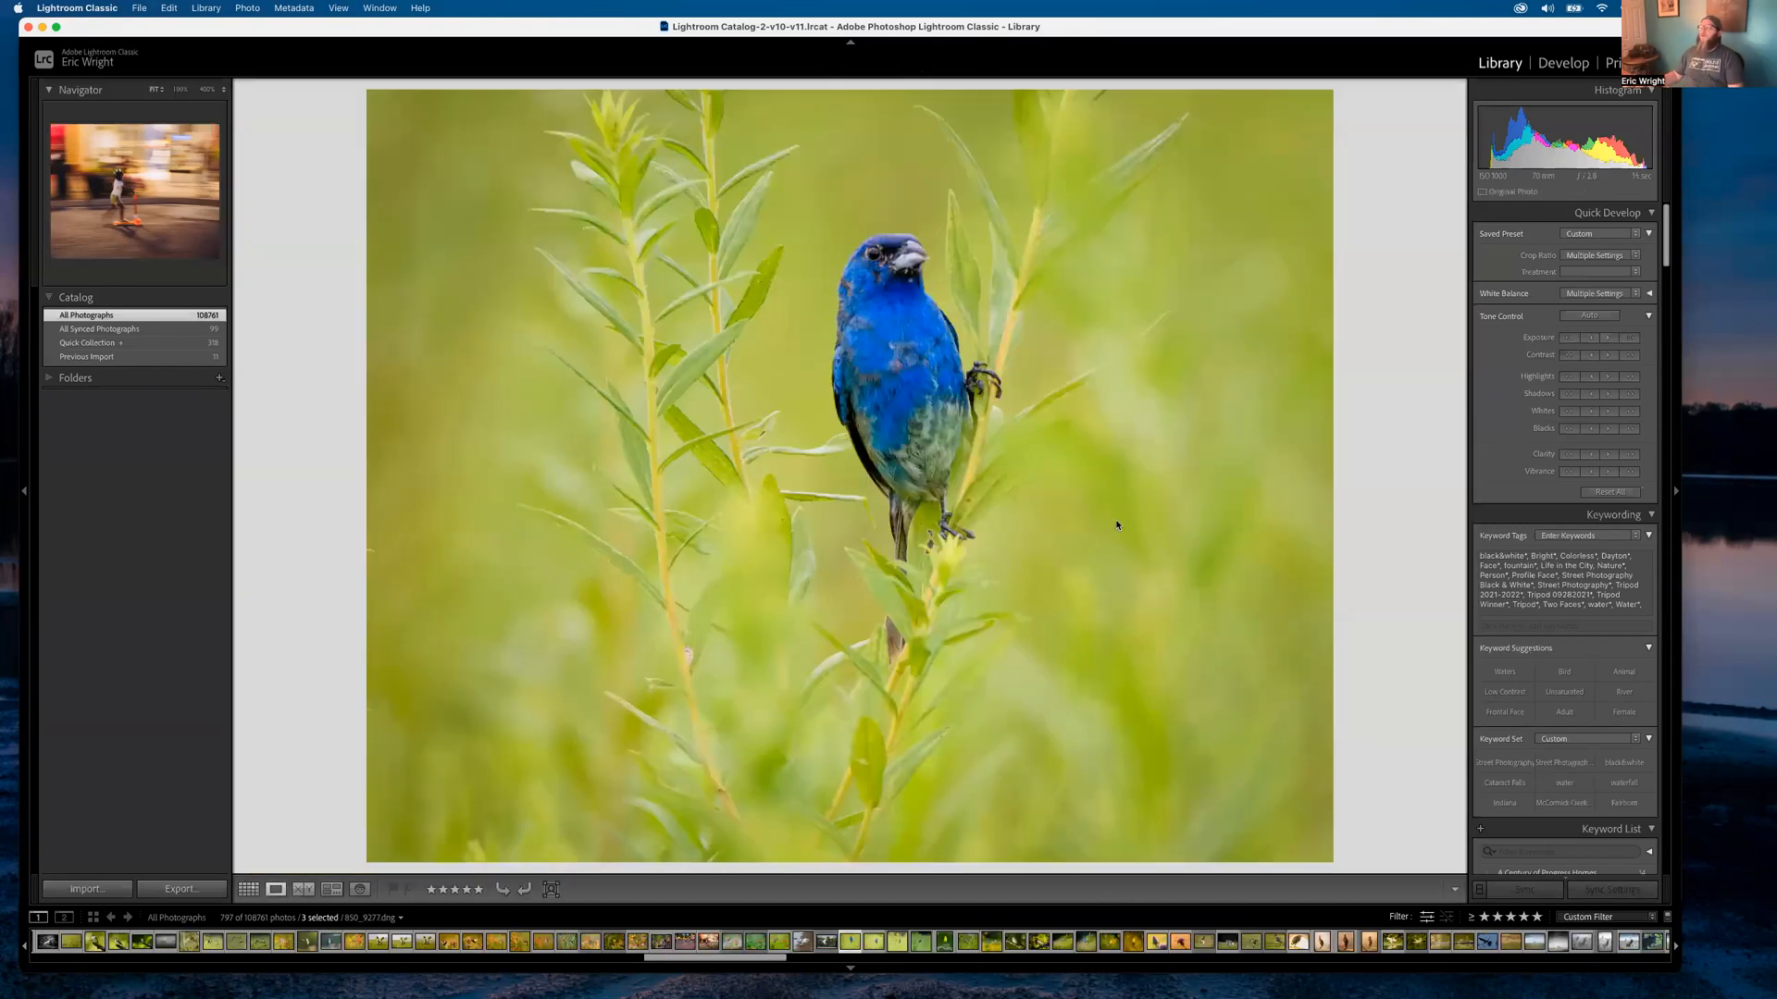
key("Right")
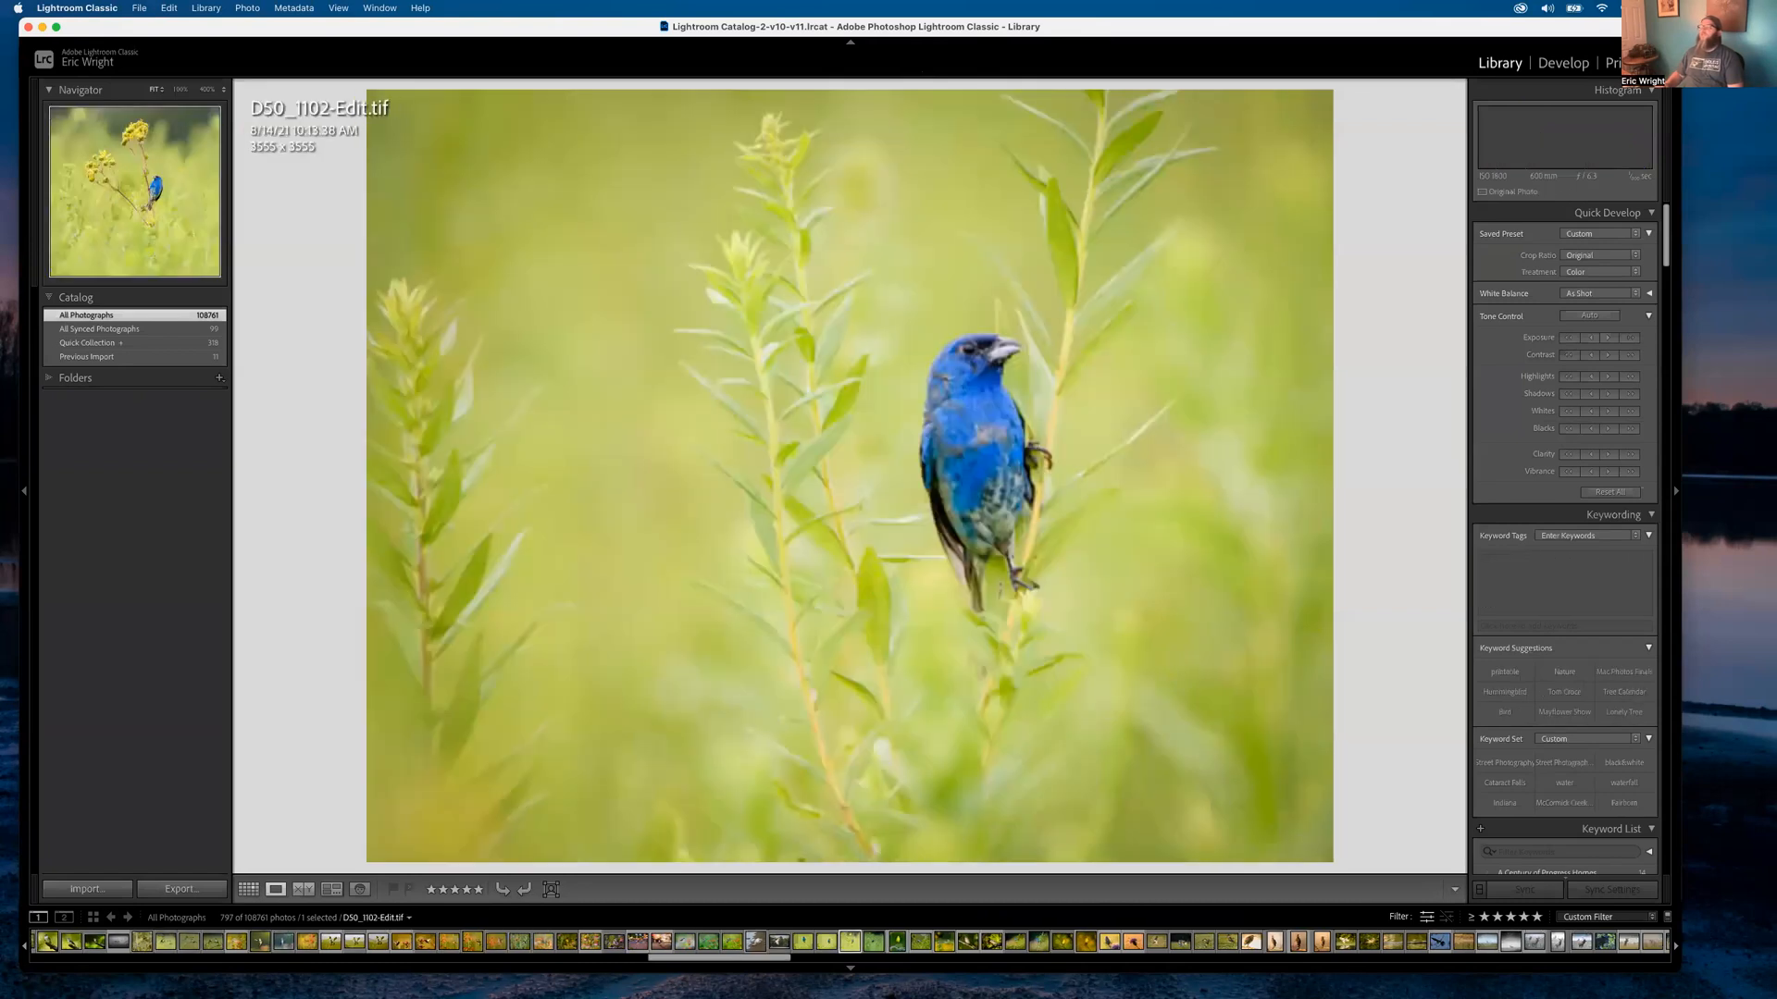
key("Right")
key("Right")
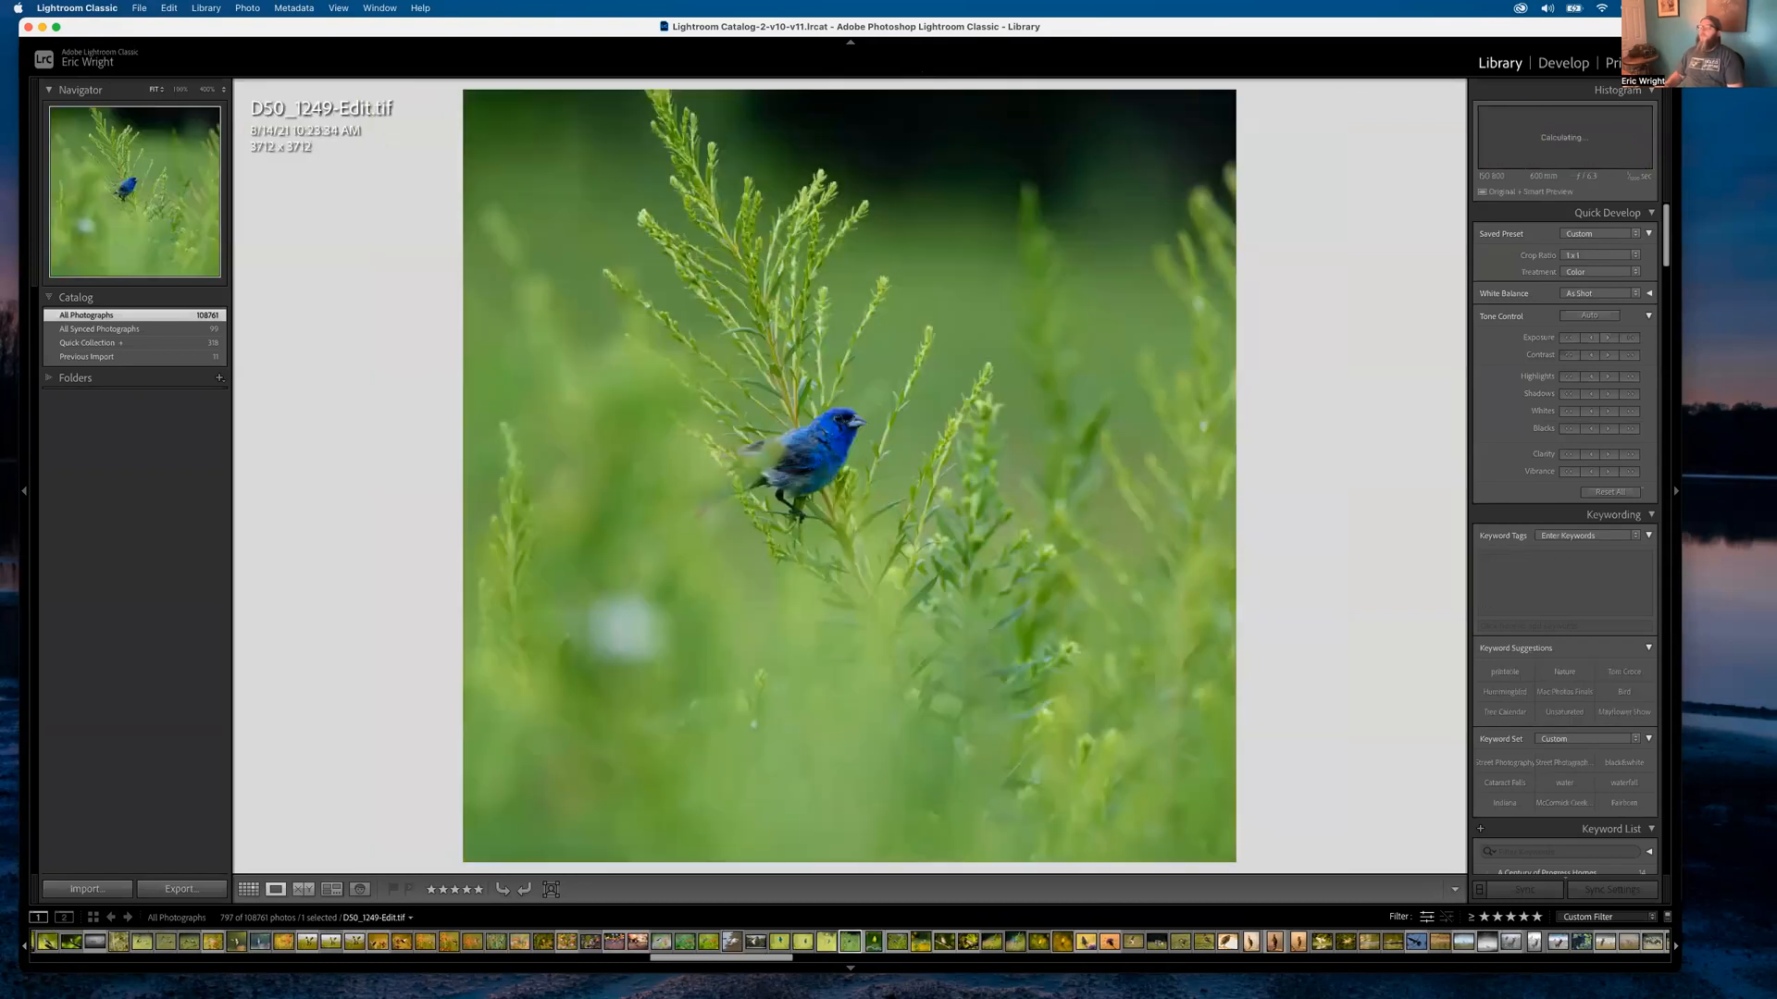
Open the landing hawk photo, step through neighbouring hawk frames, and view it at 1:1
key("g")
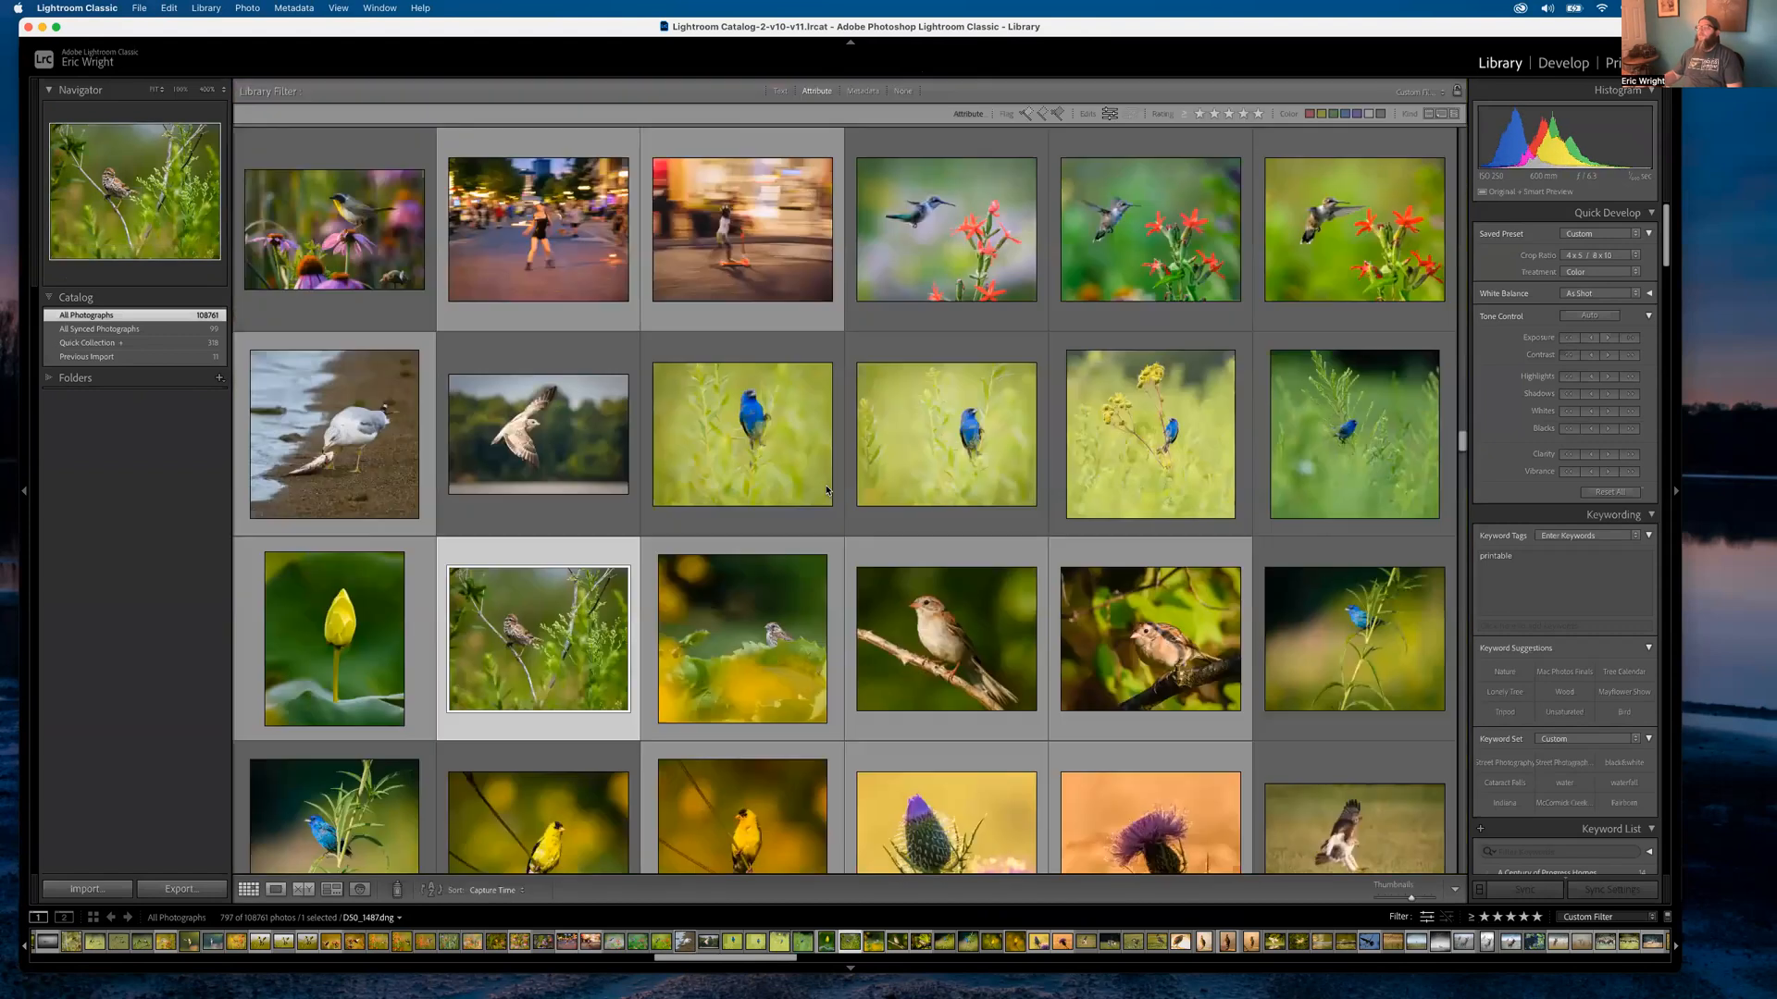
scroll(1053, 626, "down", 5)
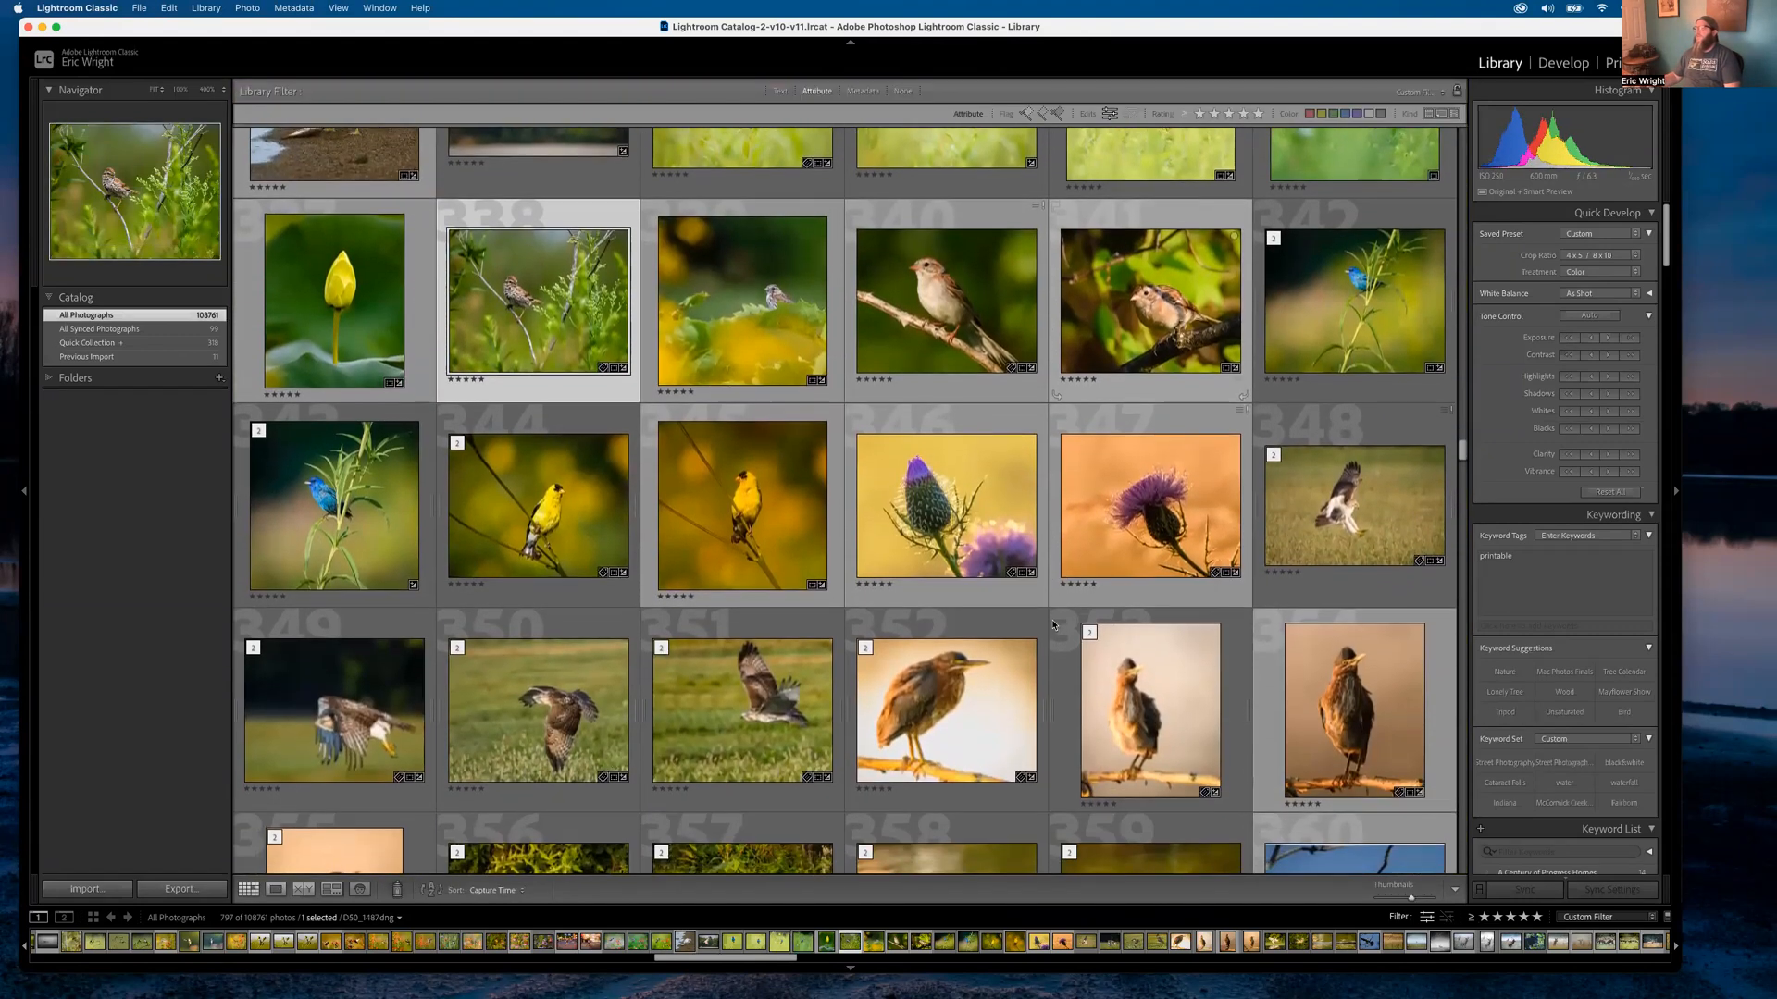
double_click(1354, 495)
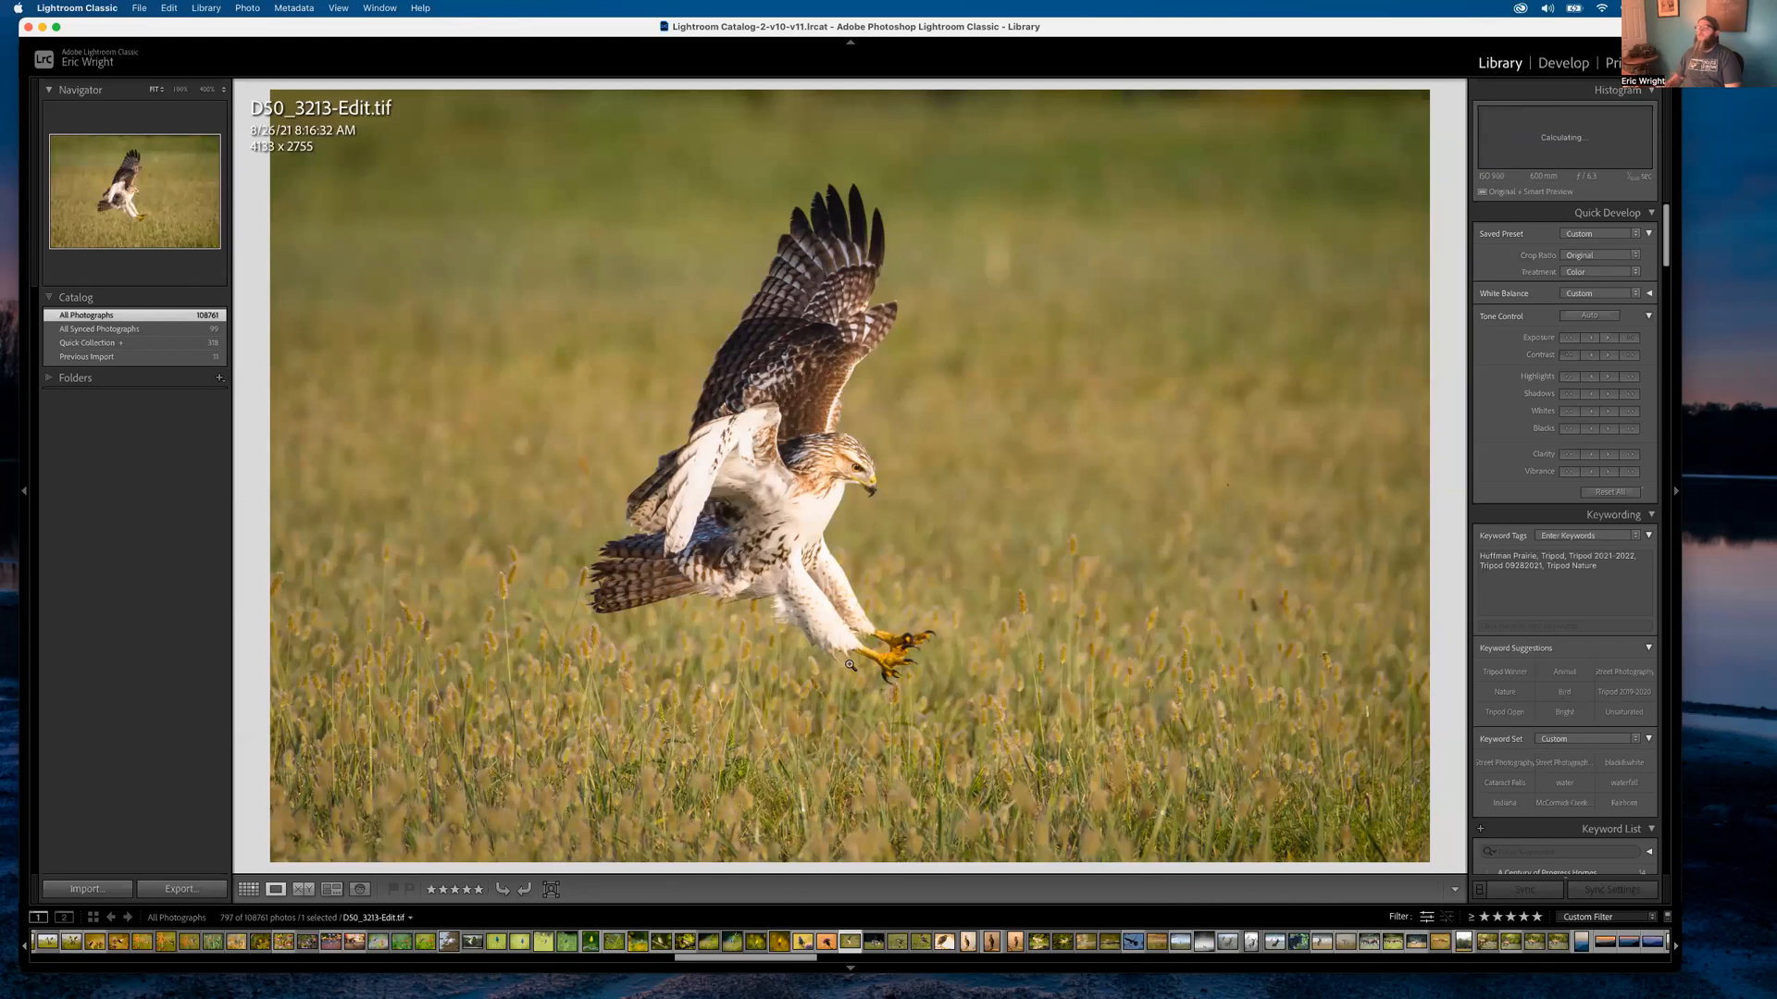
key("Right")
key("Right")
key("Left")
key("Right")
key("Right")
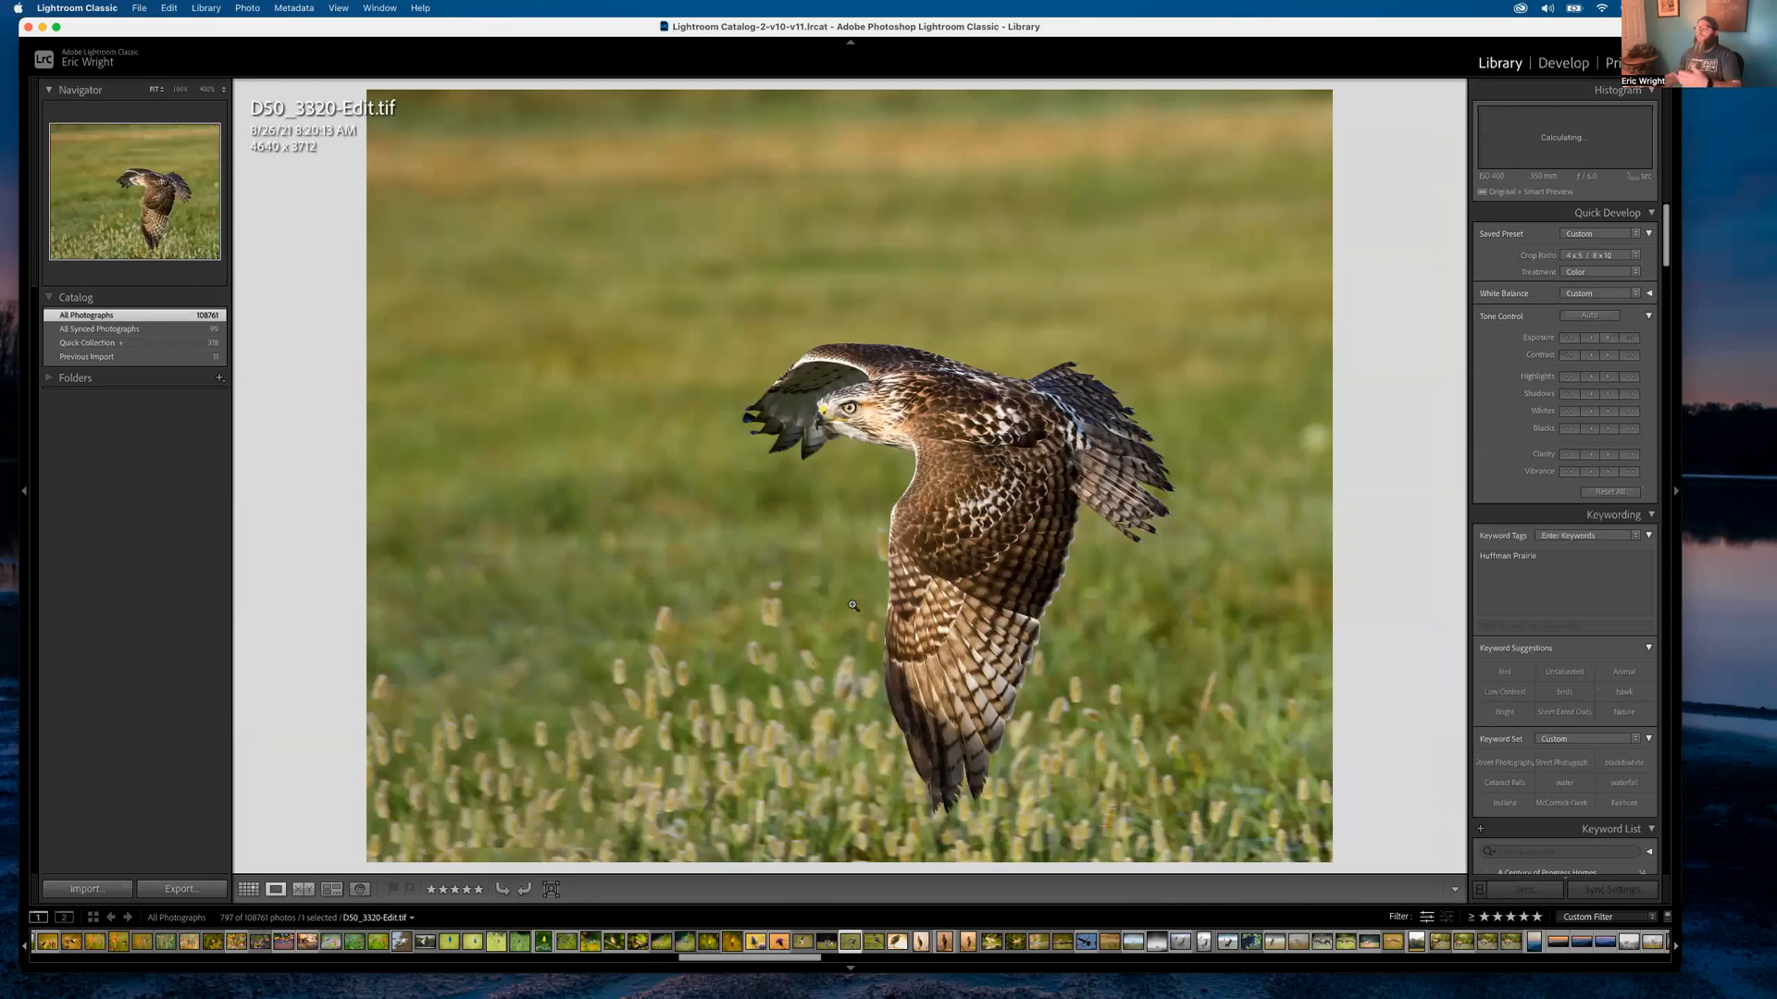
left_click(806, 608)
Open the green heron photo, step to the night heron, and zoom into the duckweed at 400%
key("g")
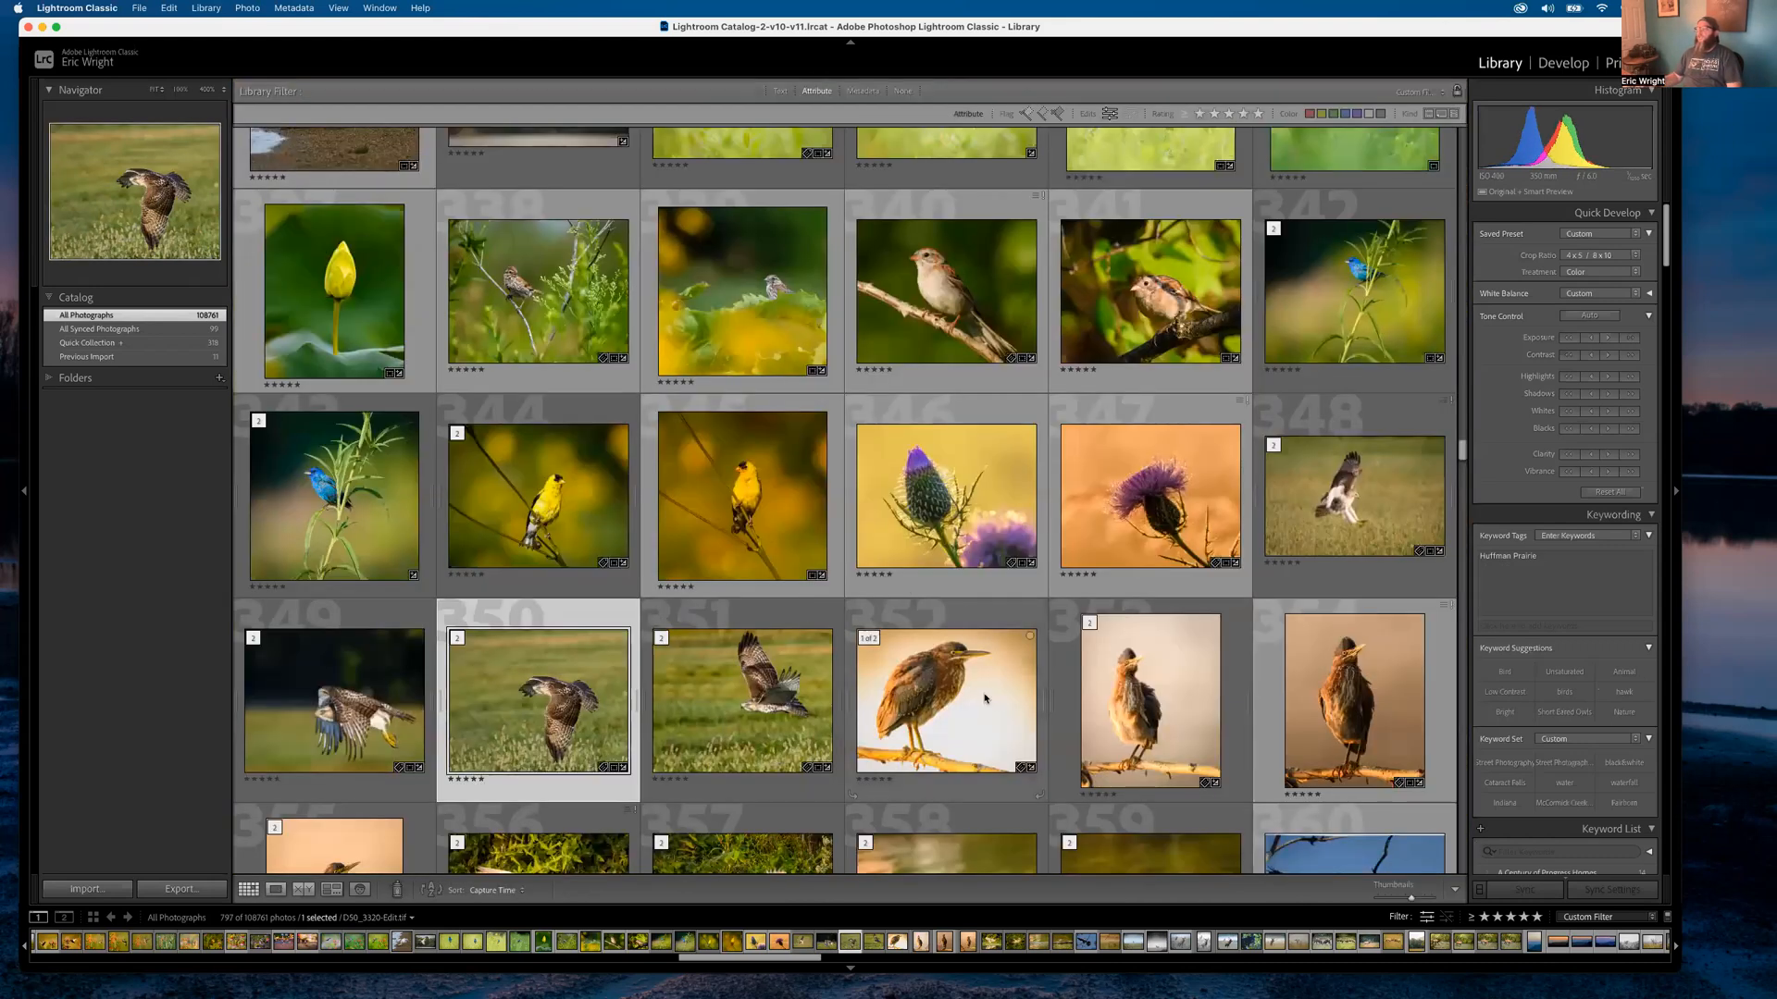
double_click(958, 683)
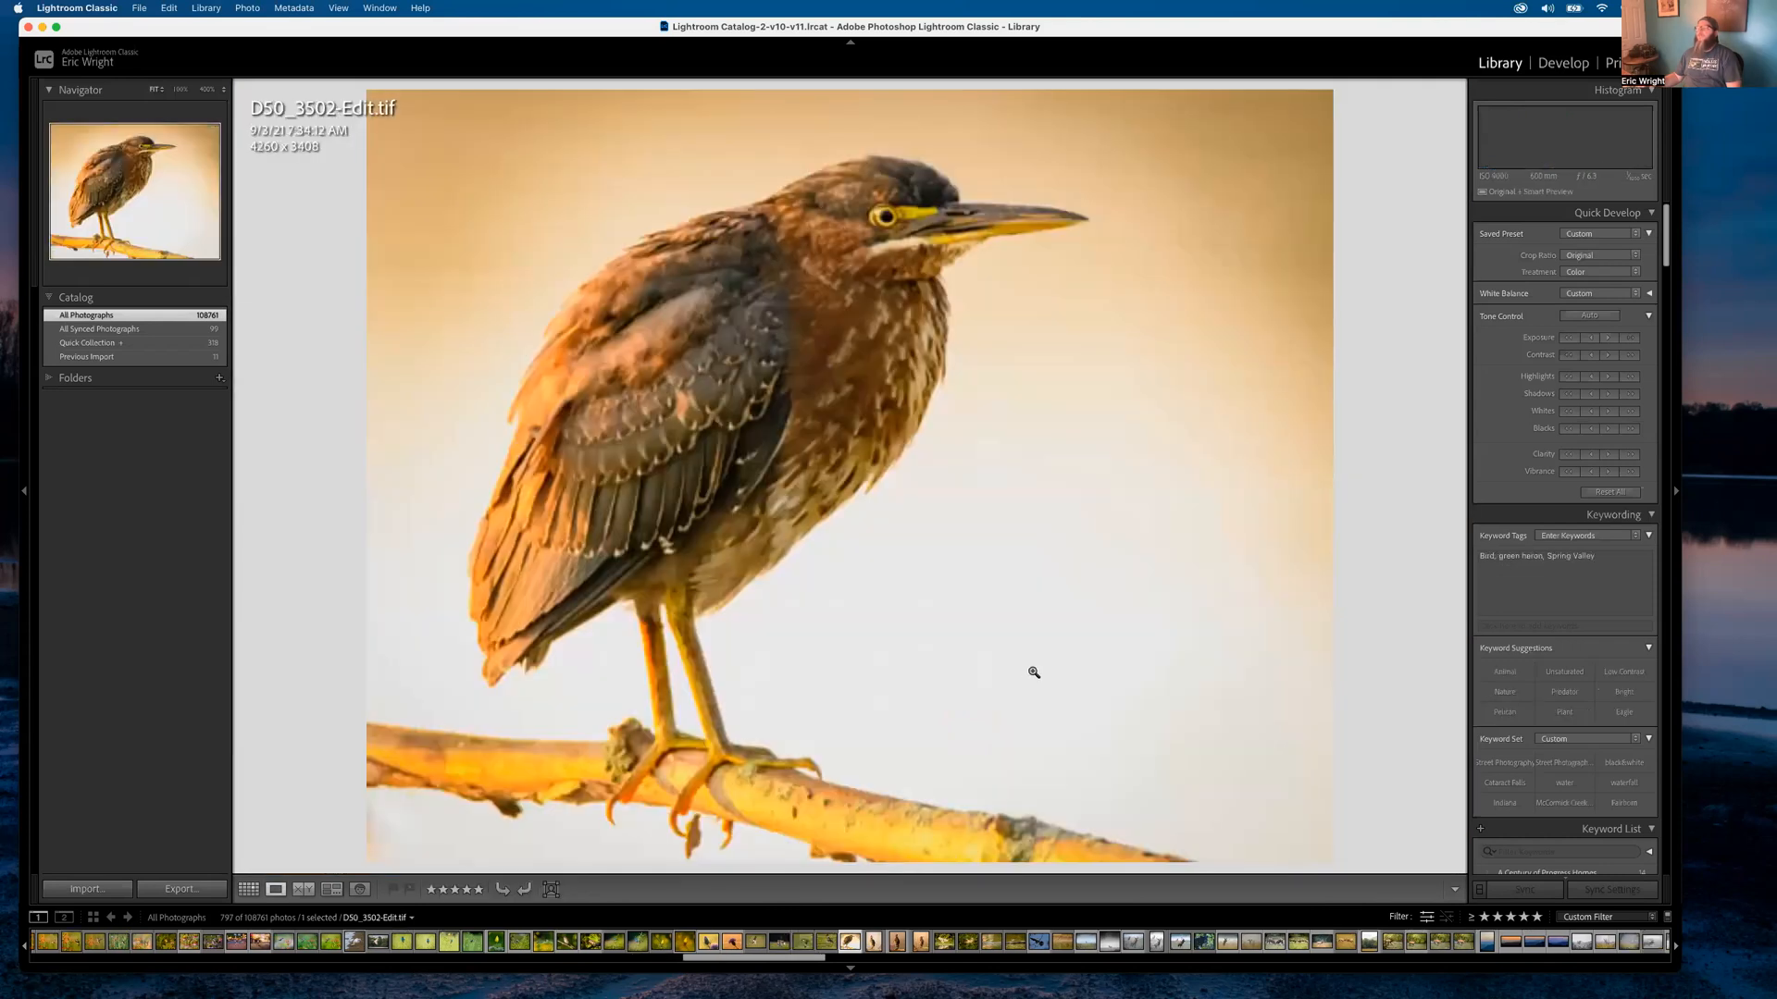
key("Right")
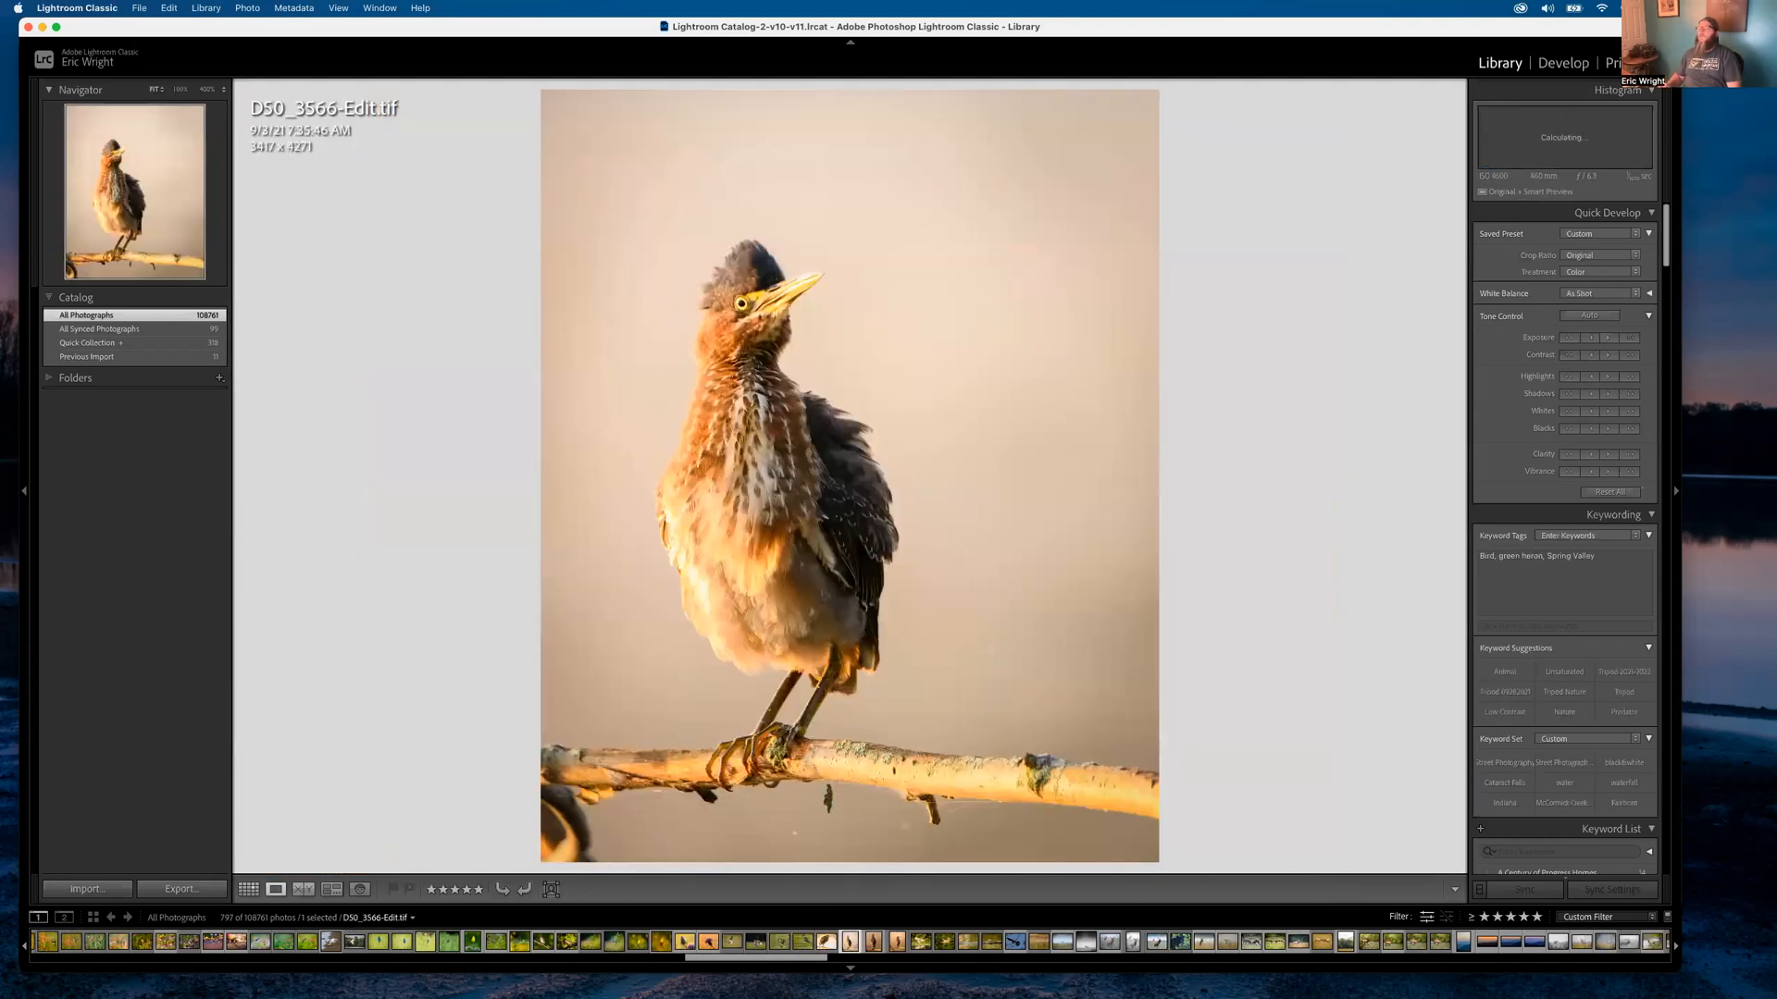
key("Right")
key("Right")
key("Right")
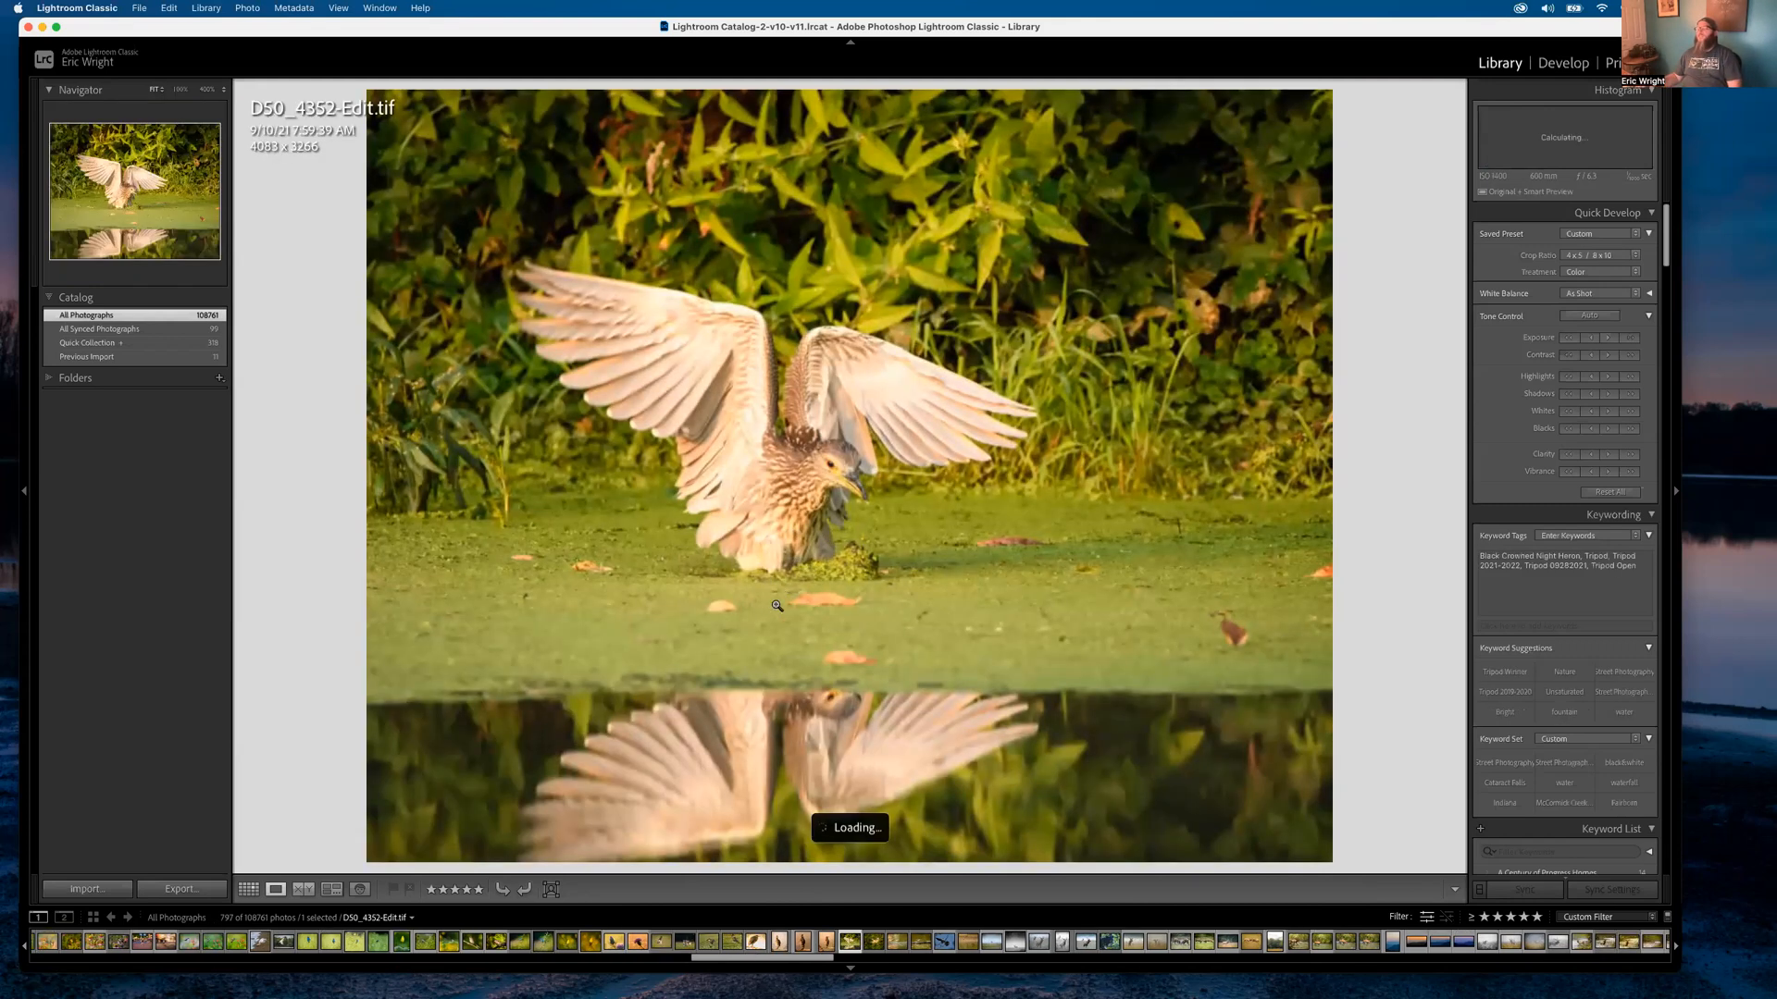
left_click(829, 568)
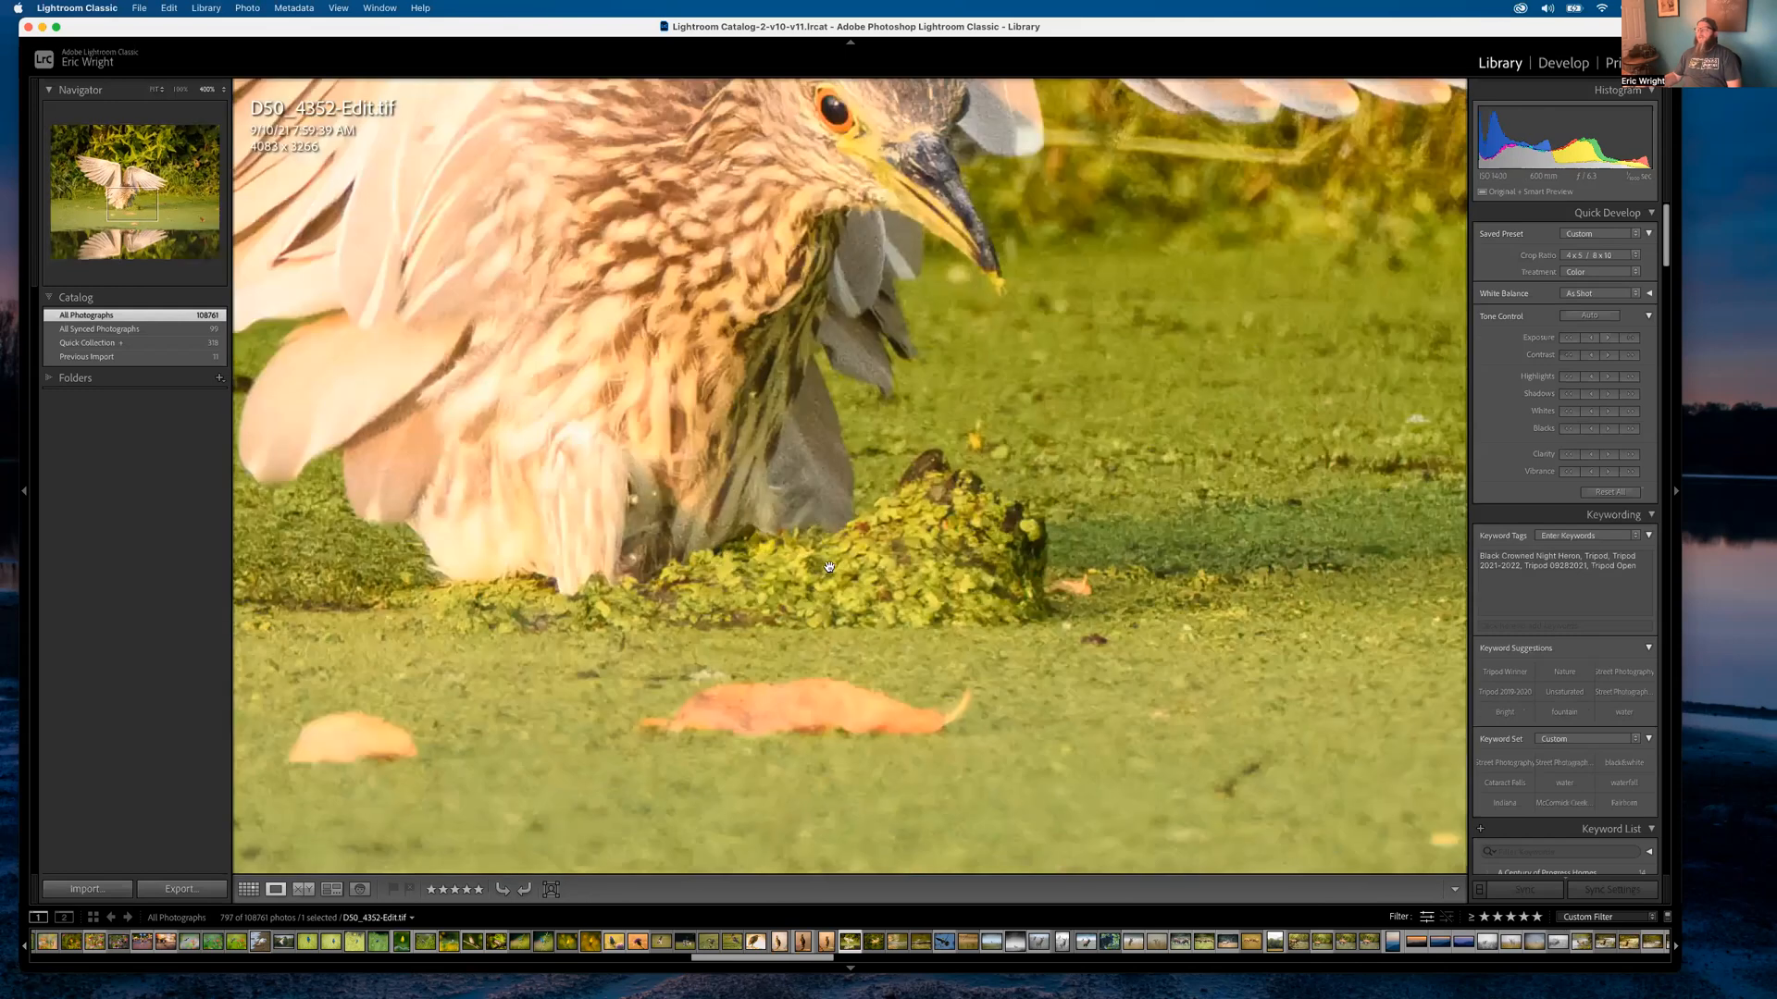
Open the foggy elk photo and zoom in on the grass and the fog behind the elk
key("g")
scroll(949, 639, "down", 6)
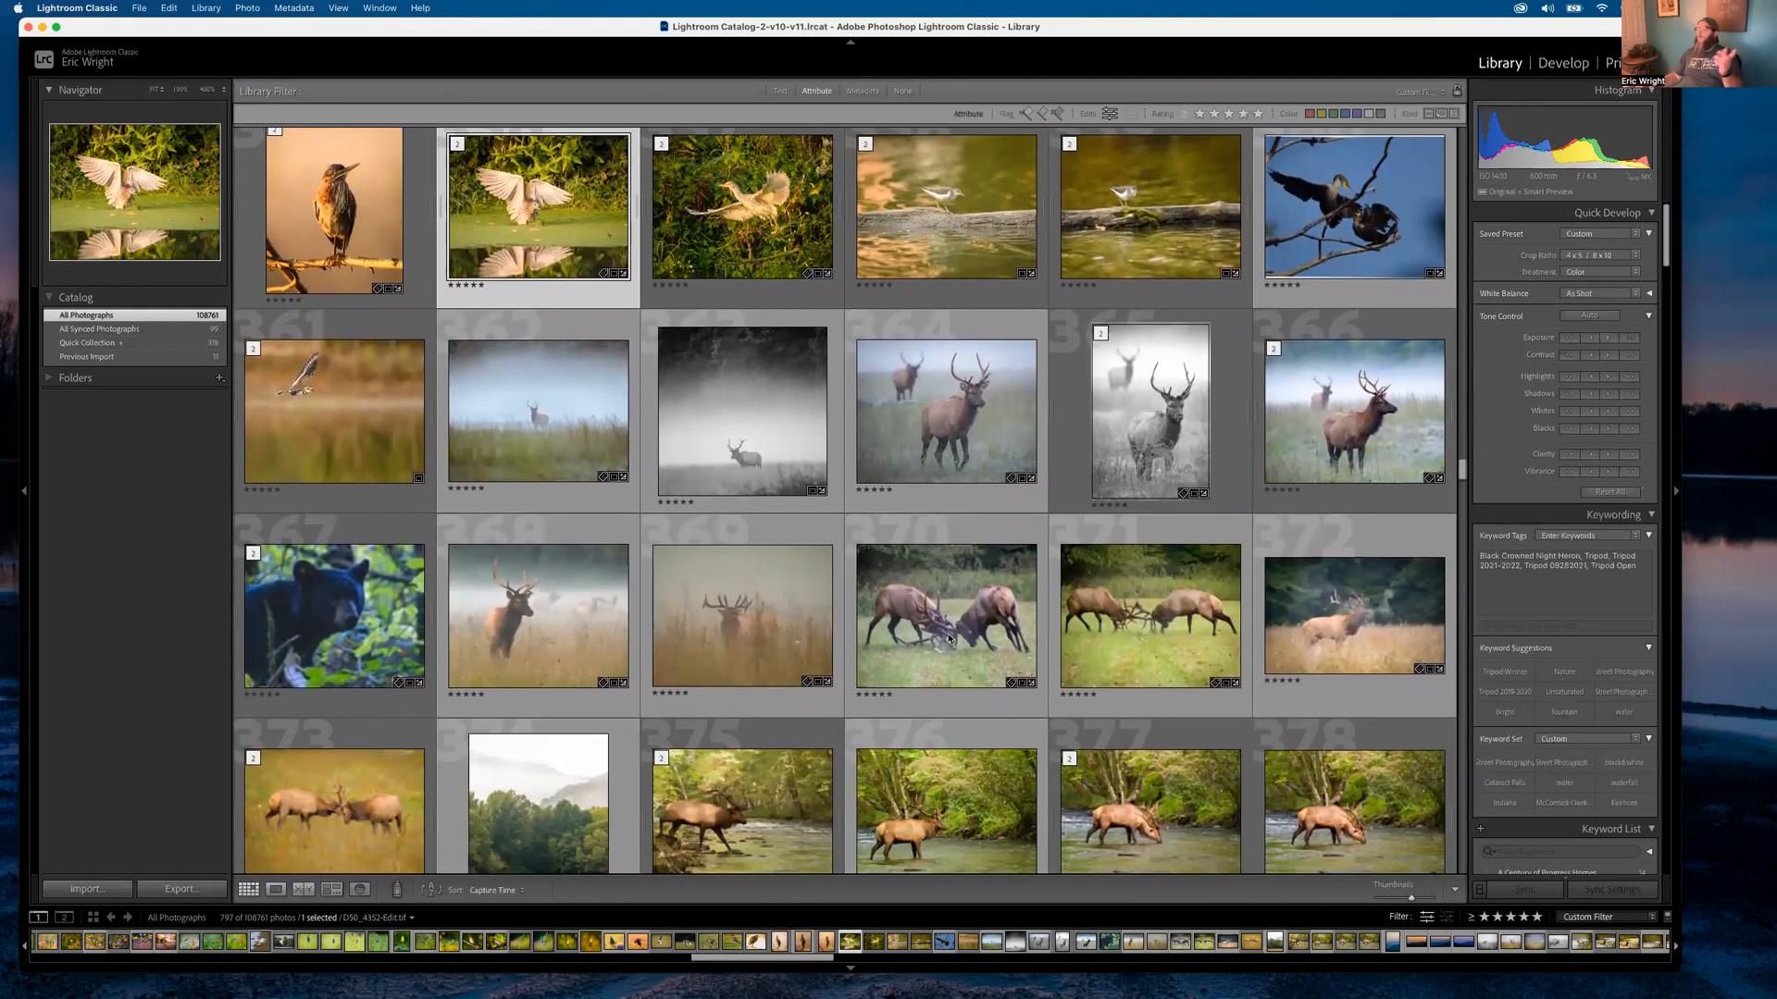
double_click(565, 637)
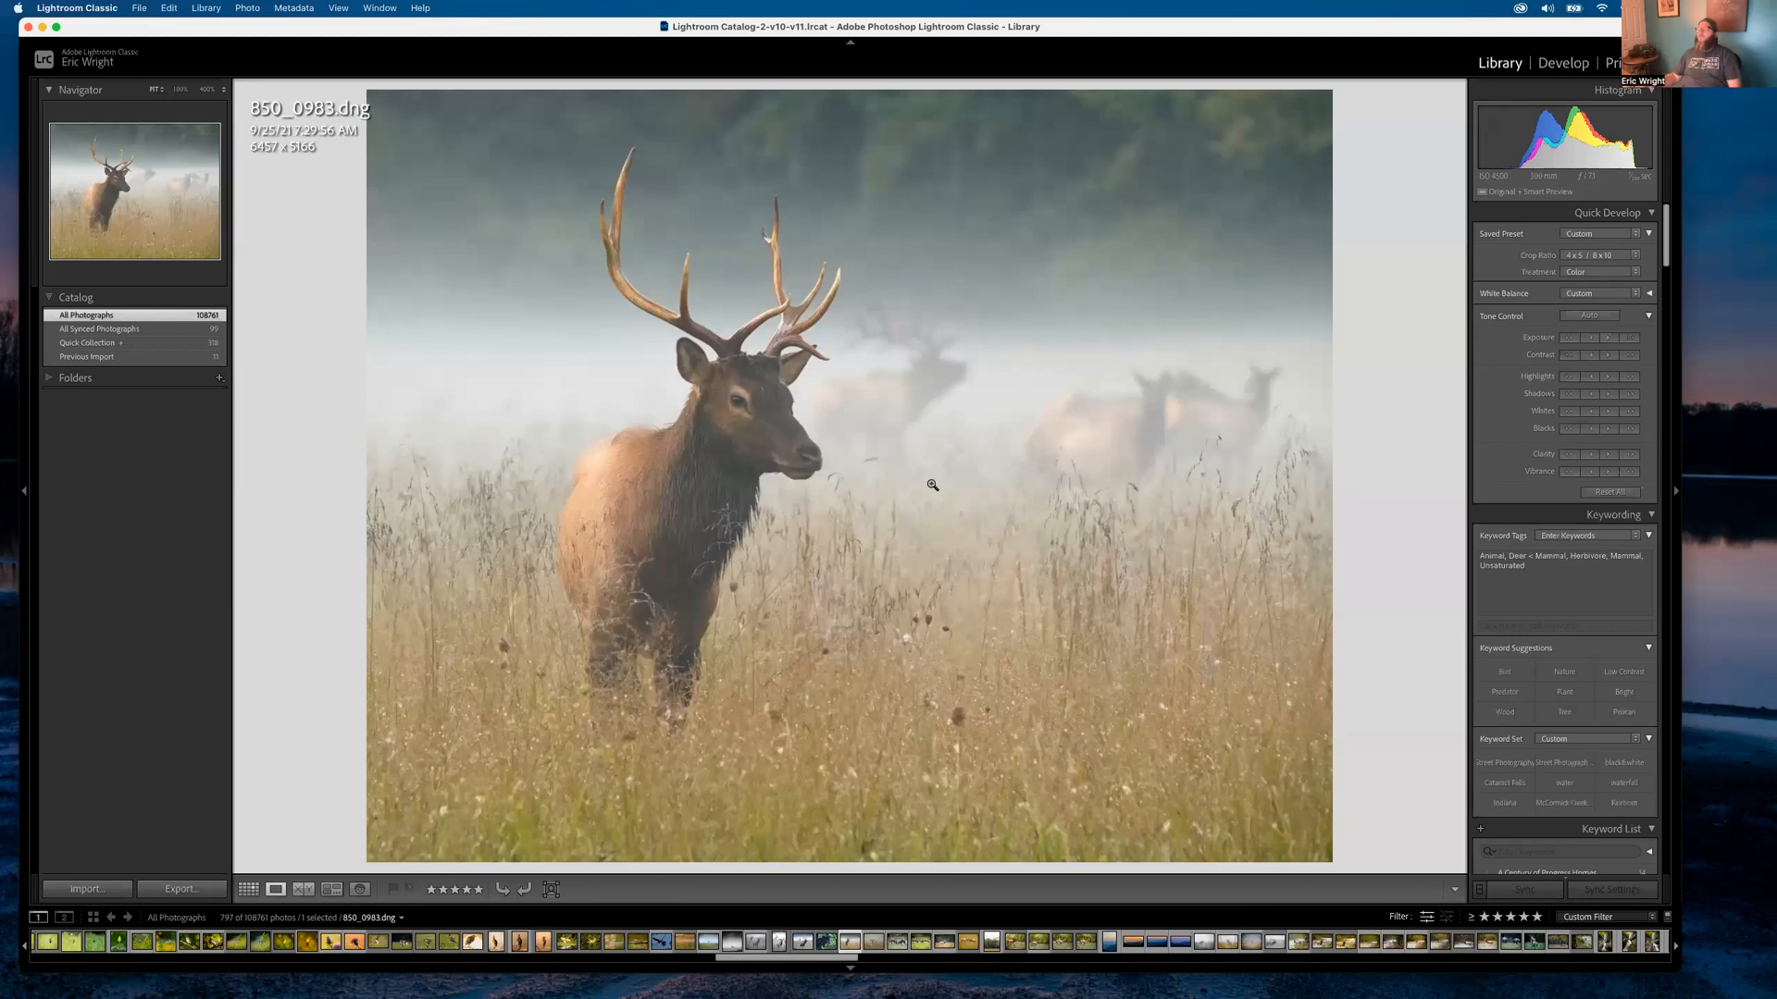
left_click(939, 648)
left_click(939, 648)
left_click(904, 437)
Scroll to the pine trees photo and step through the grizzly, bear and fox frames
key("g")
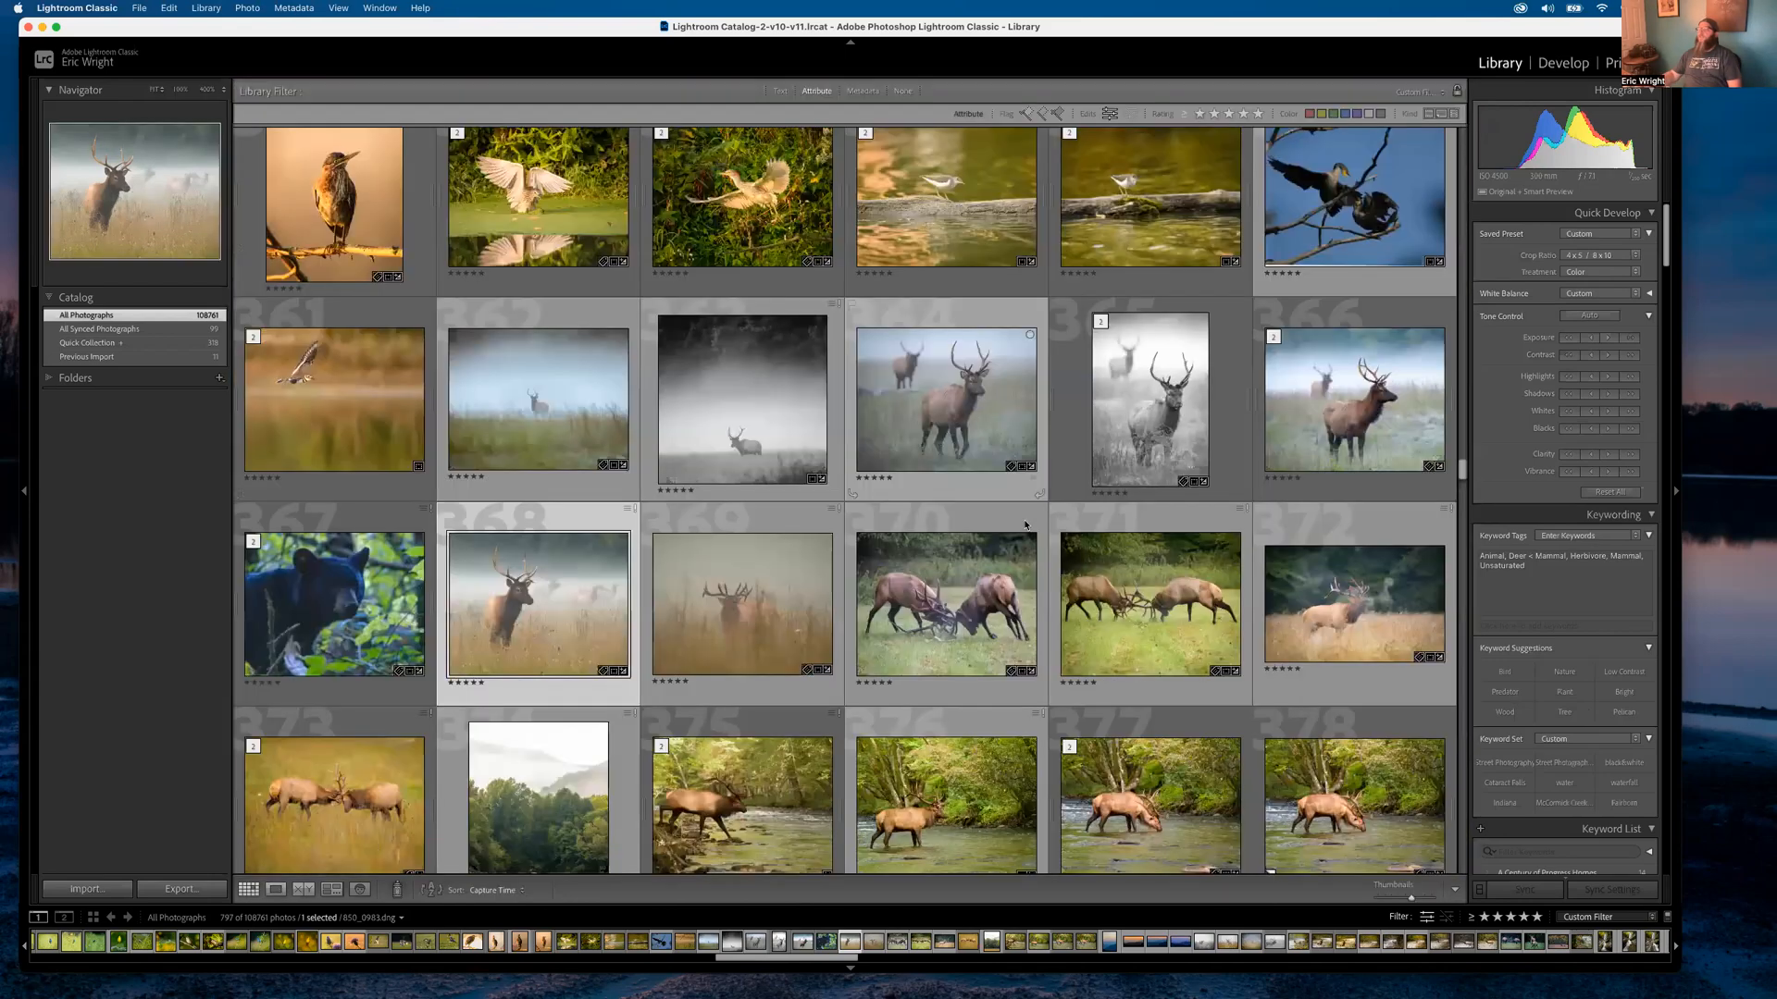
scroll(975, 581, "down", 10)
scroll(974, 581, "down", 15)
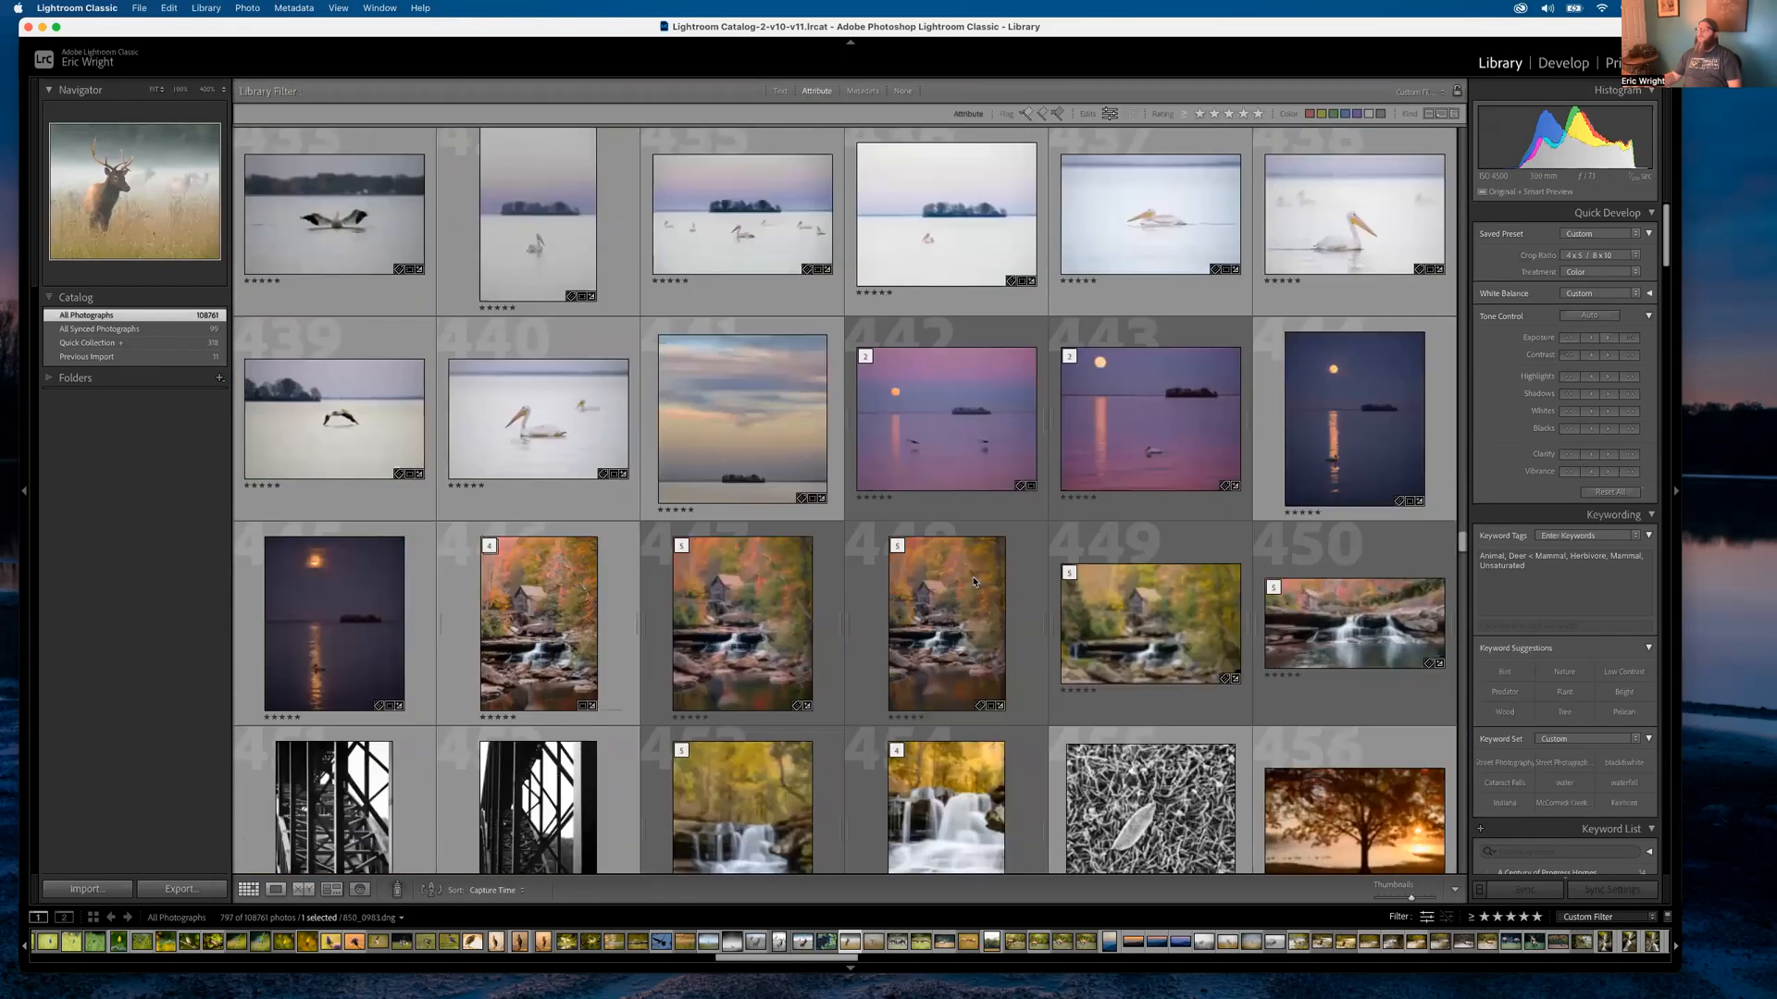
scroll(974, 581, "down", 20)
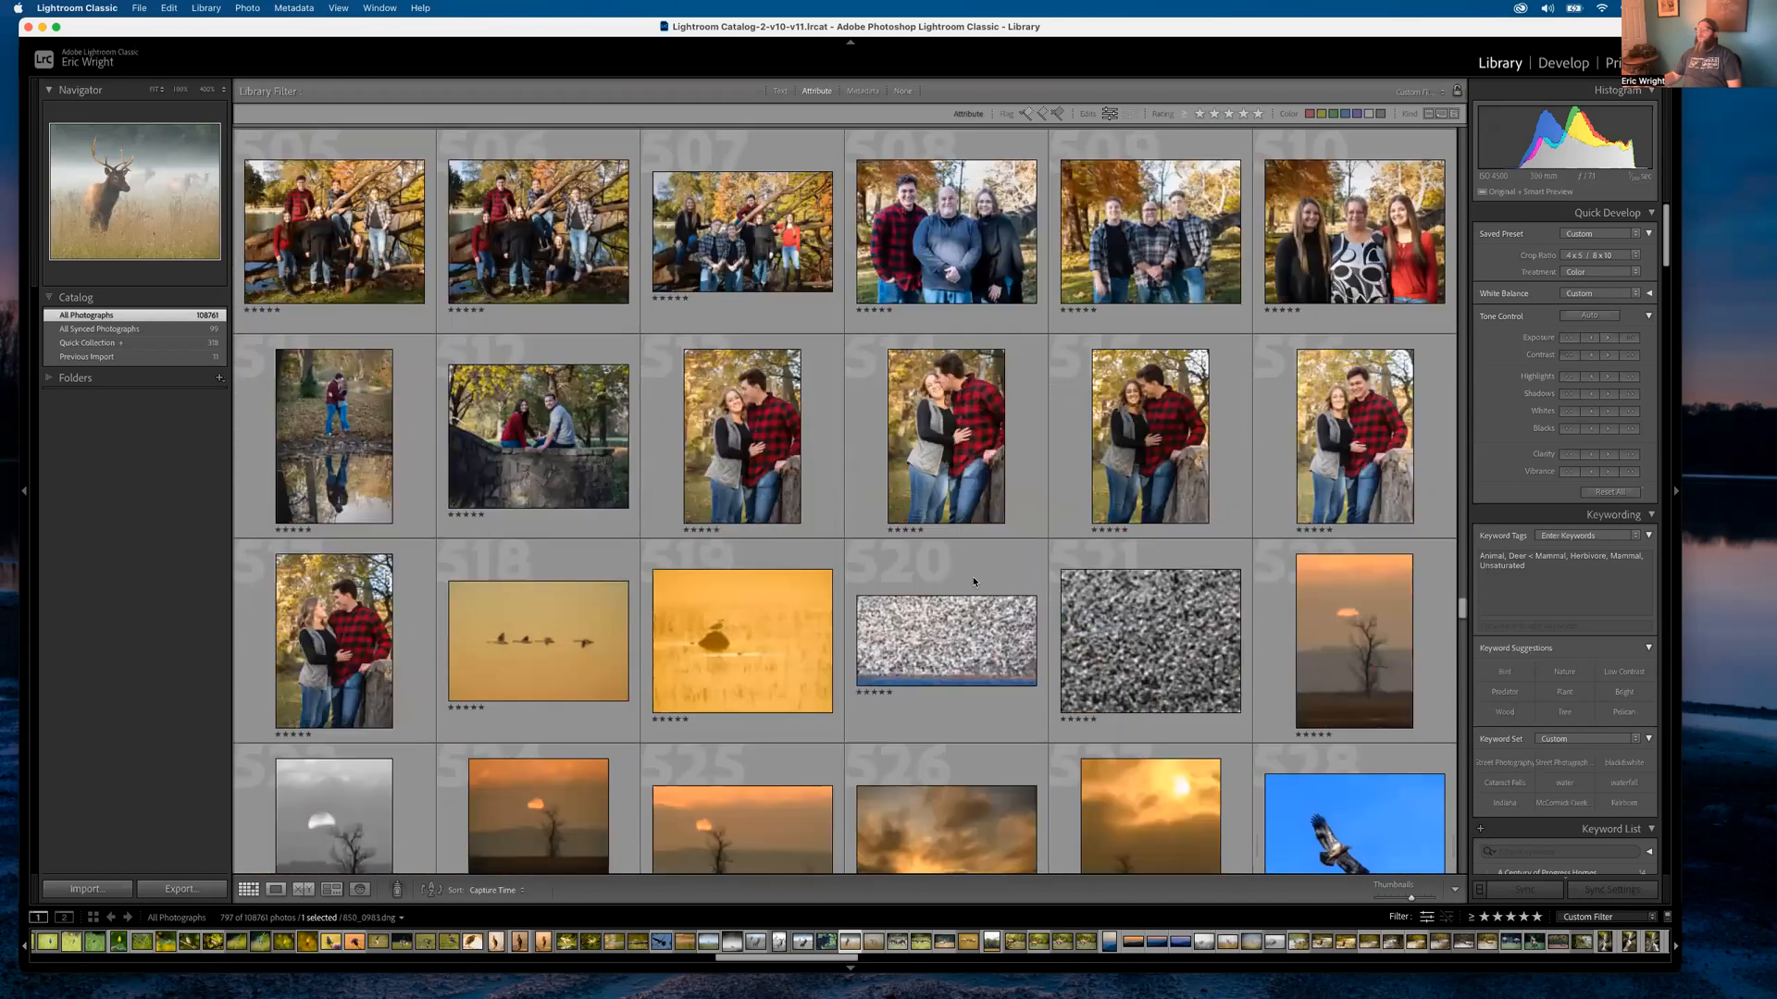
scroll(974, 581, "down", 15)
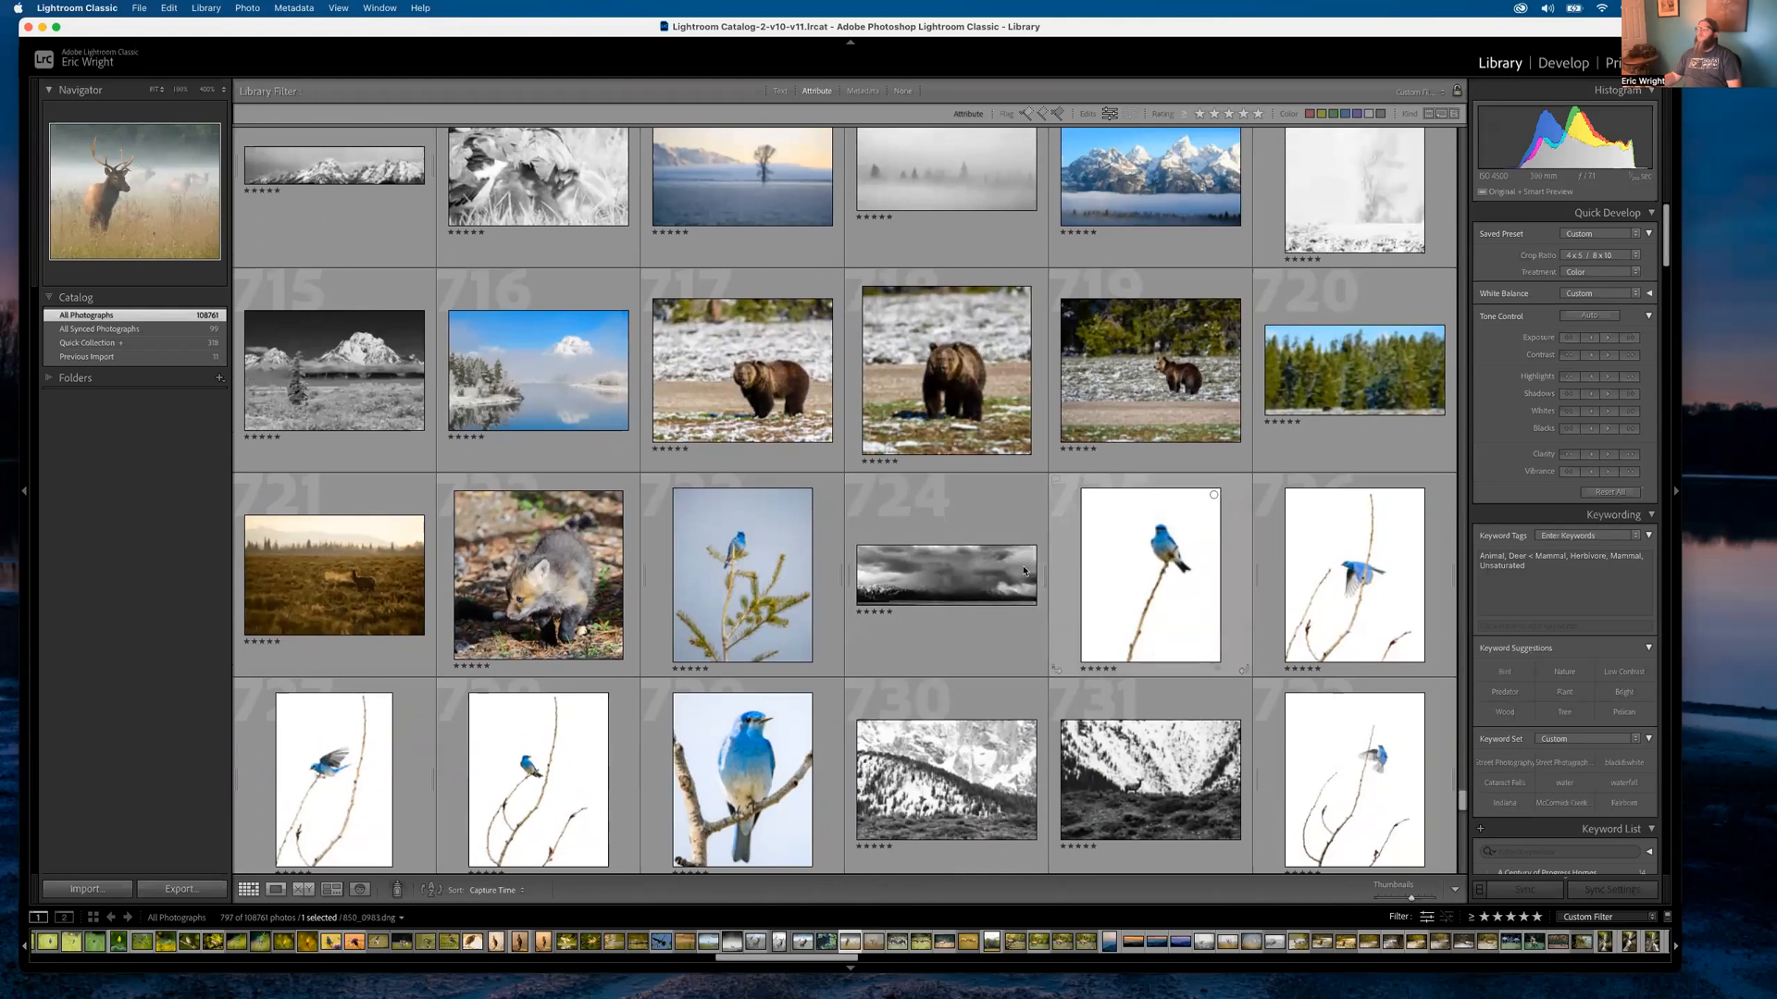
double_click(1354, 370)
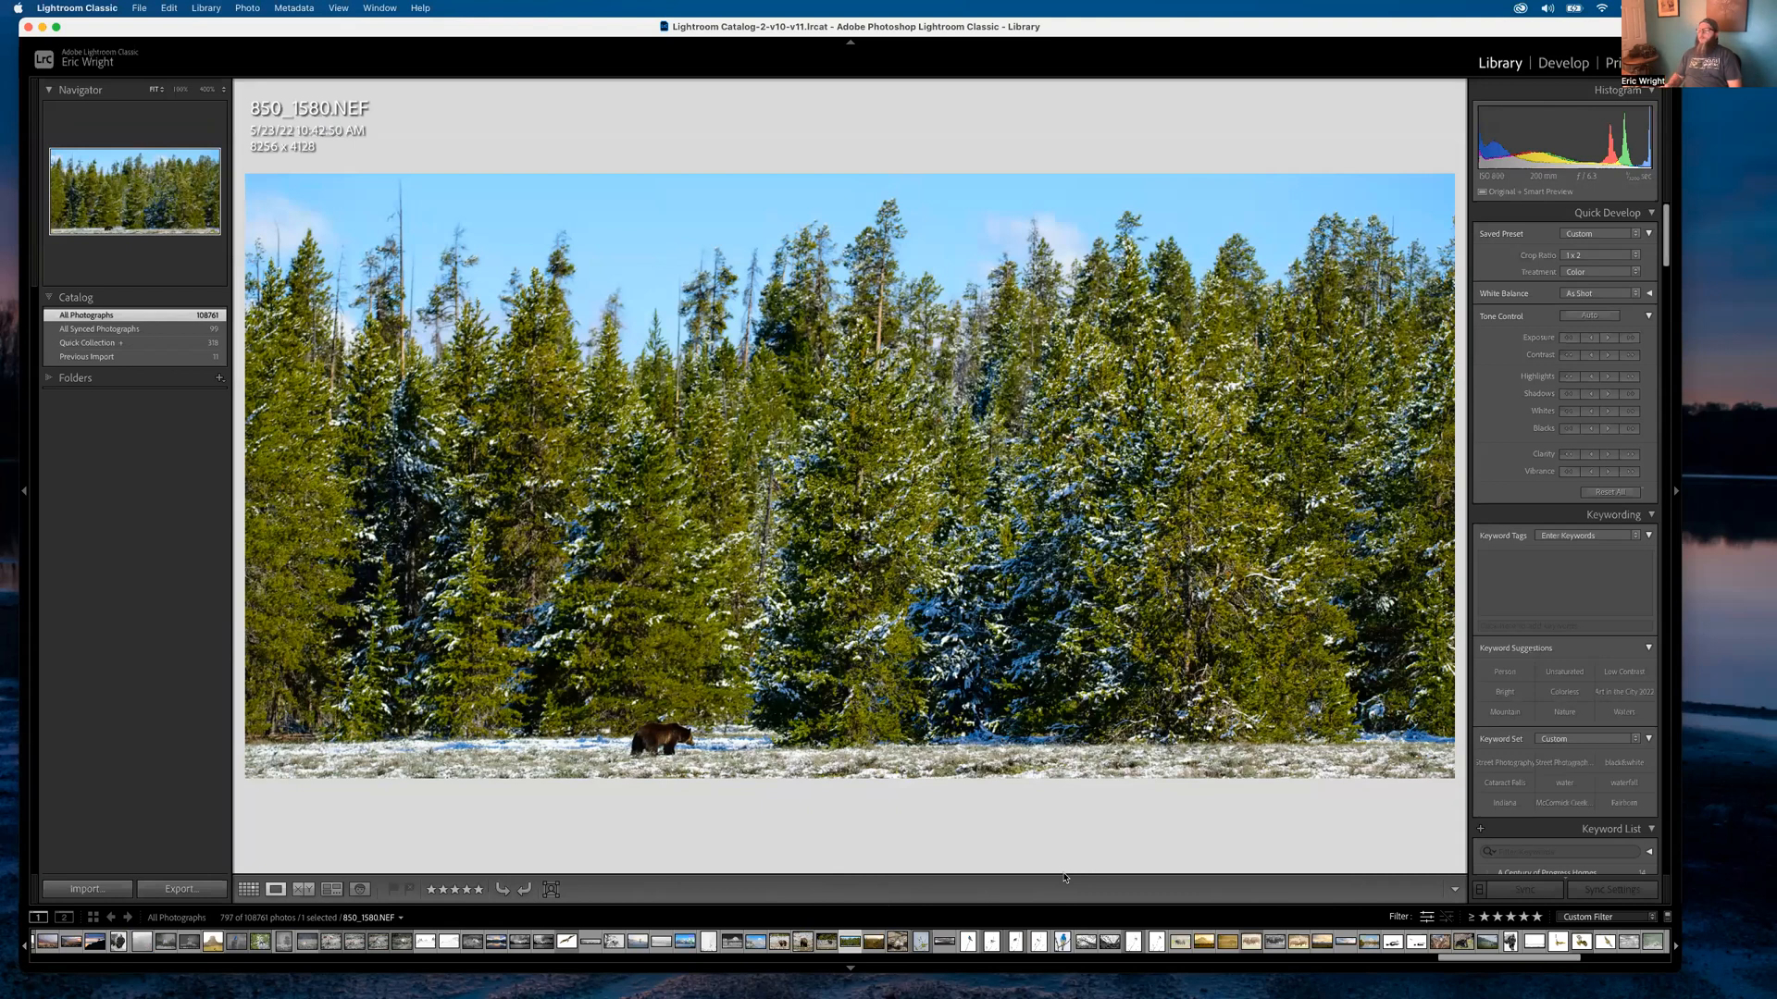
key("Left")
key("Left")
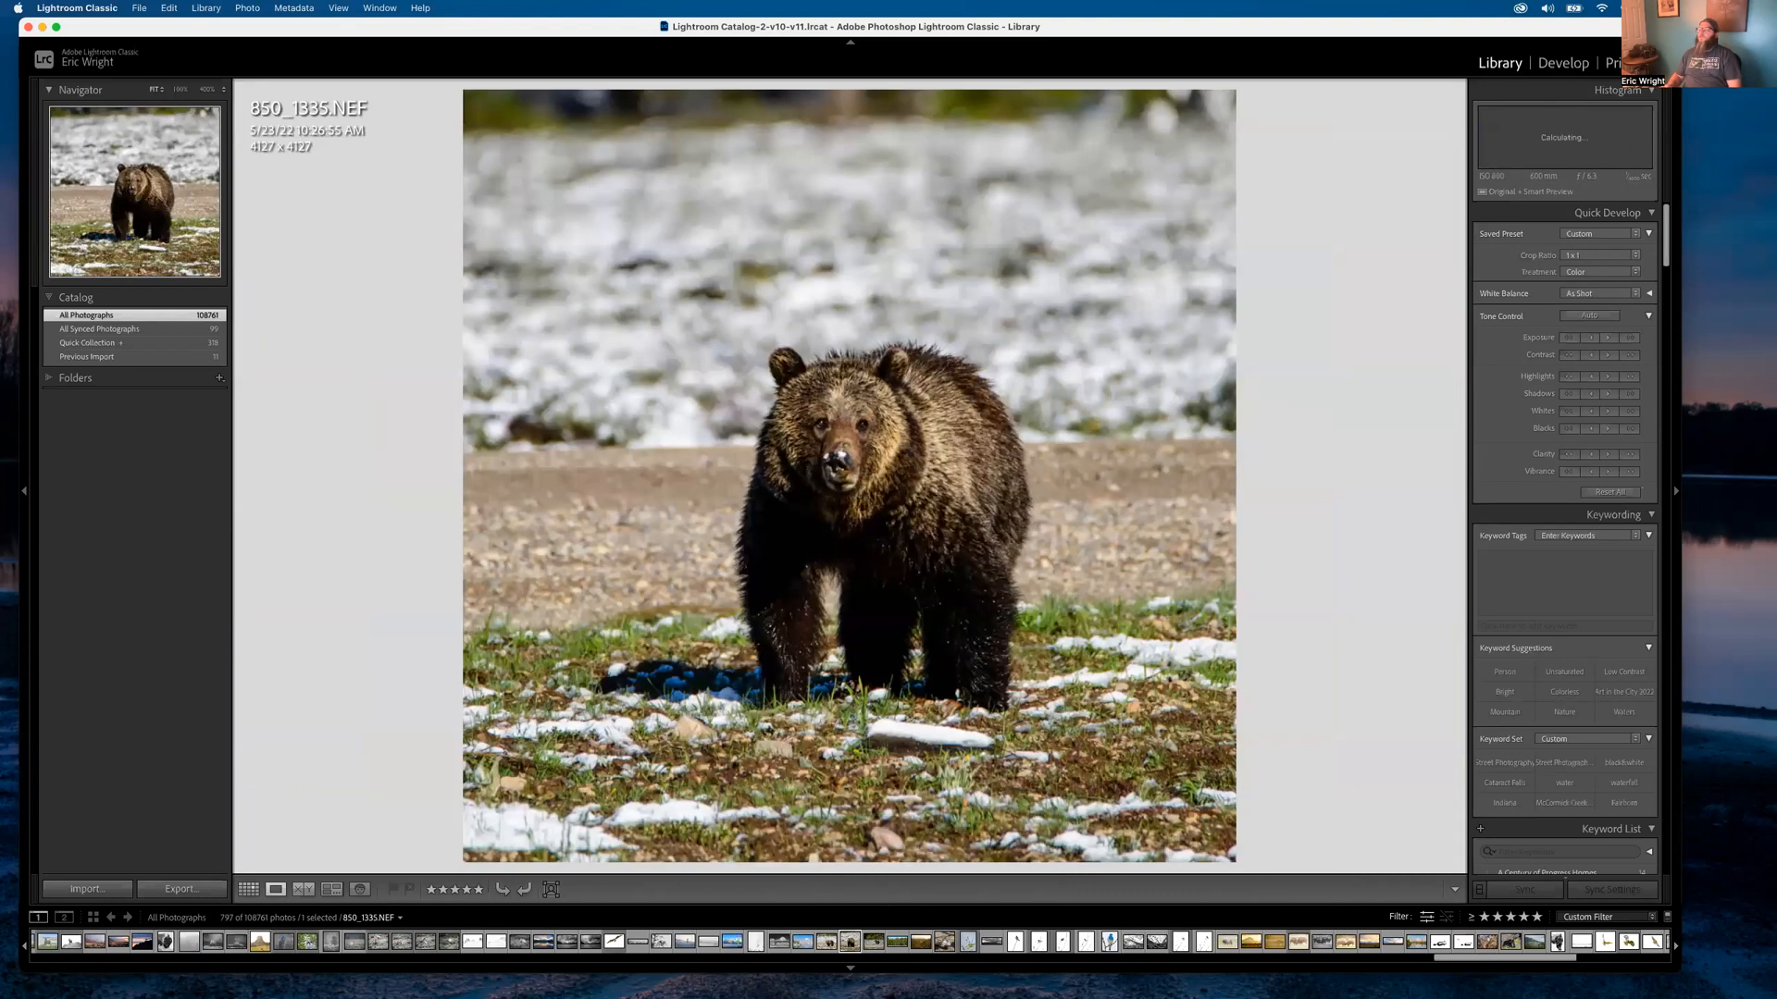
key("Right")
key("Right")
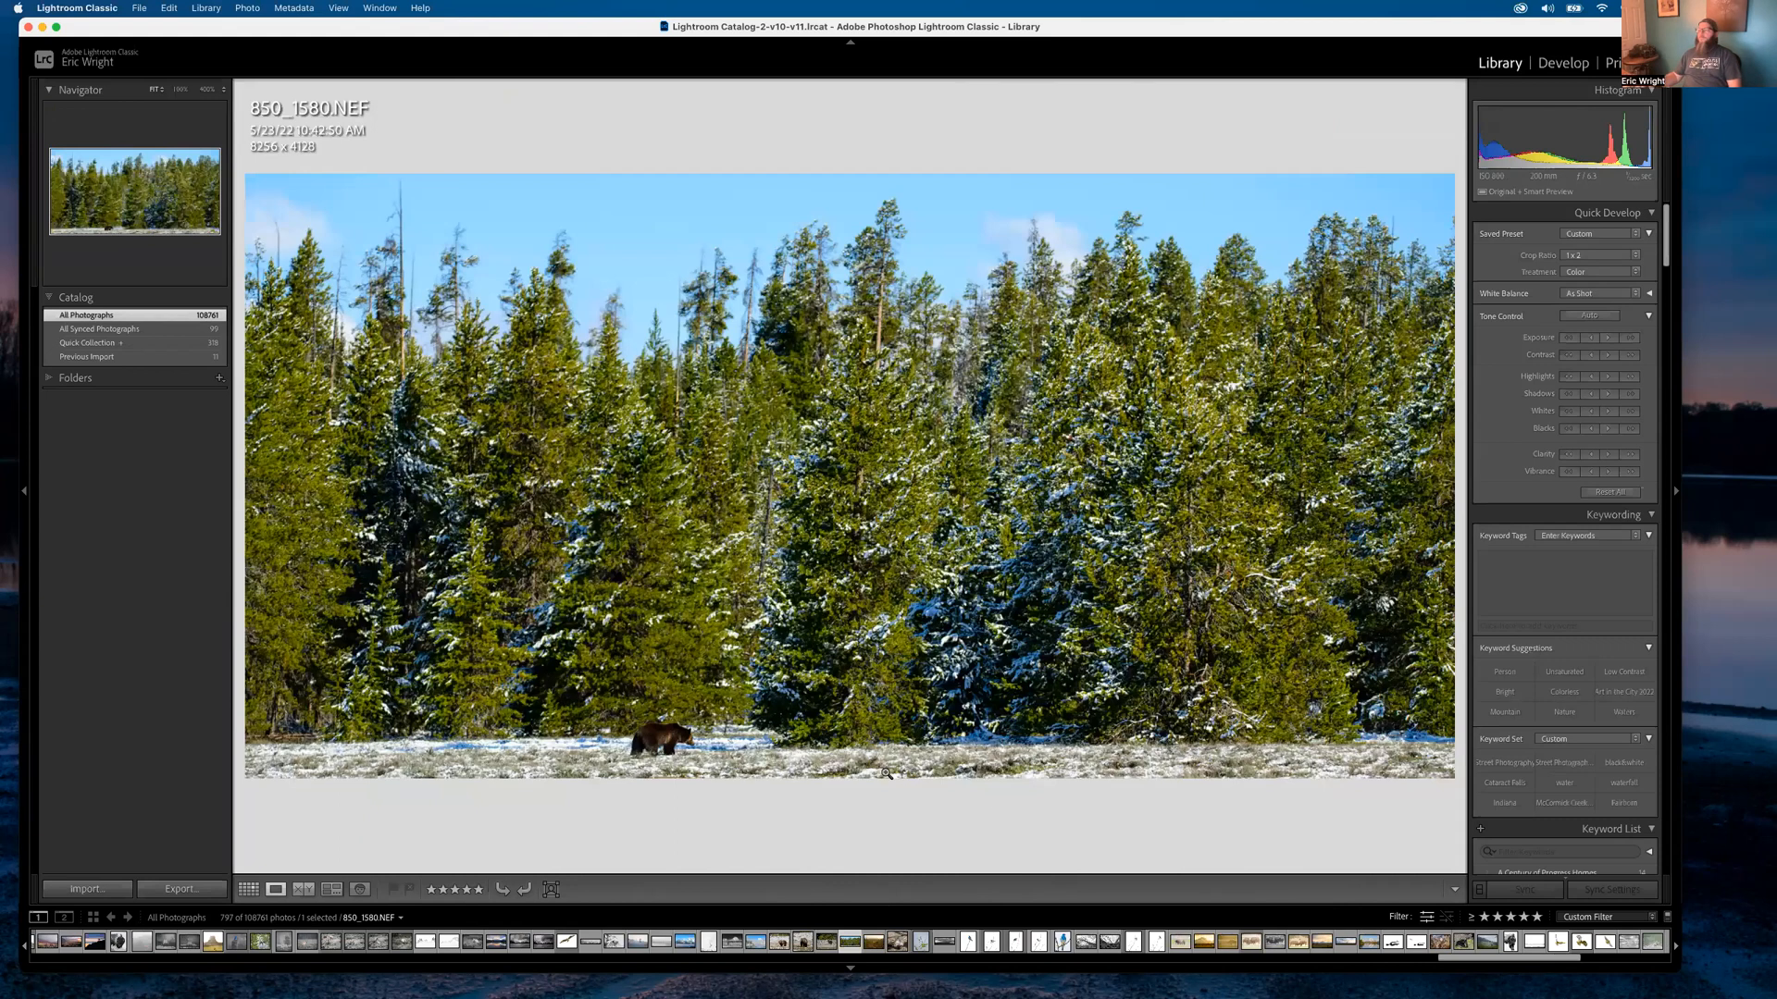
key("Right")
key("Right")
View the black-and-white elk 850_2419.NEF, then scroll the grid to the swallow and bluebird edits
key("g")
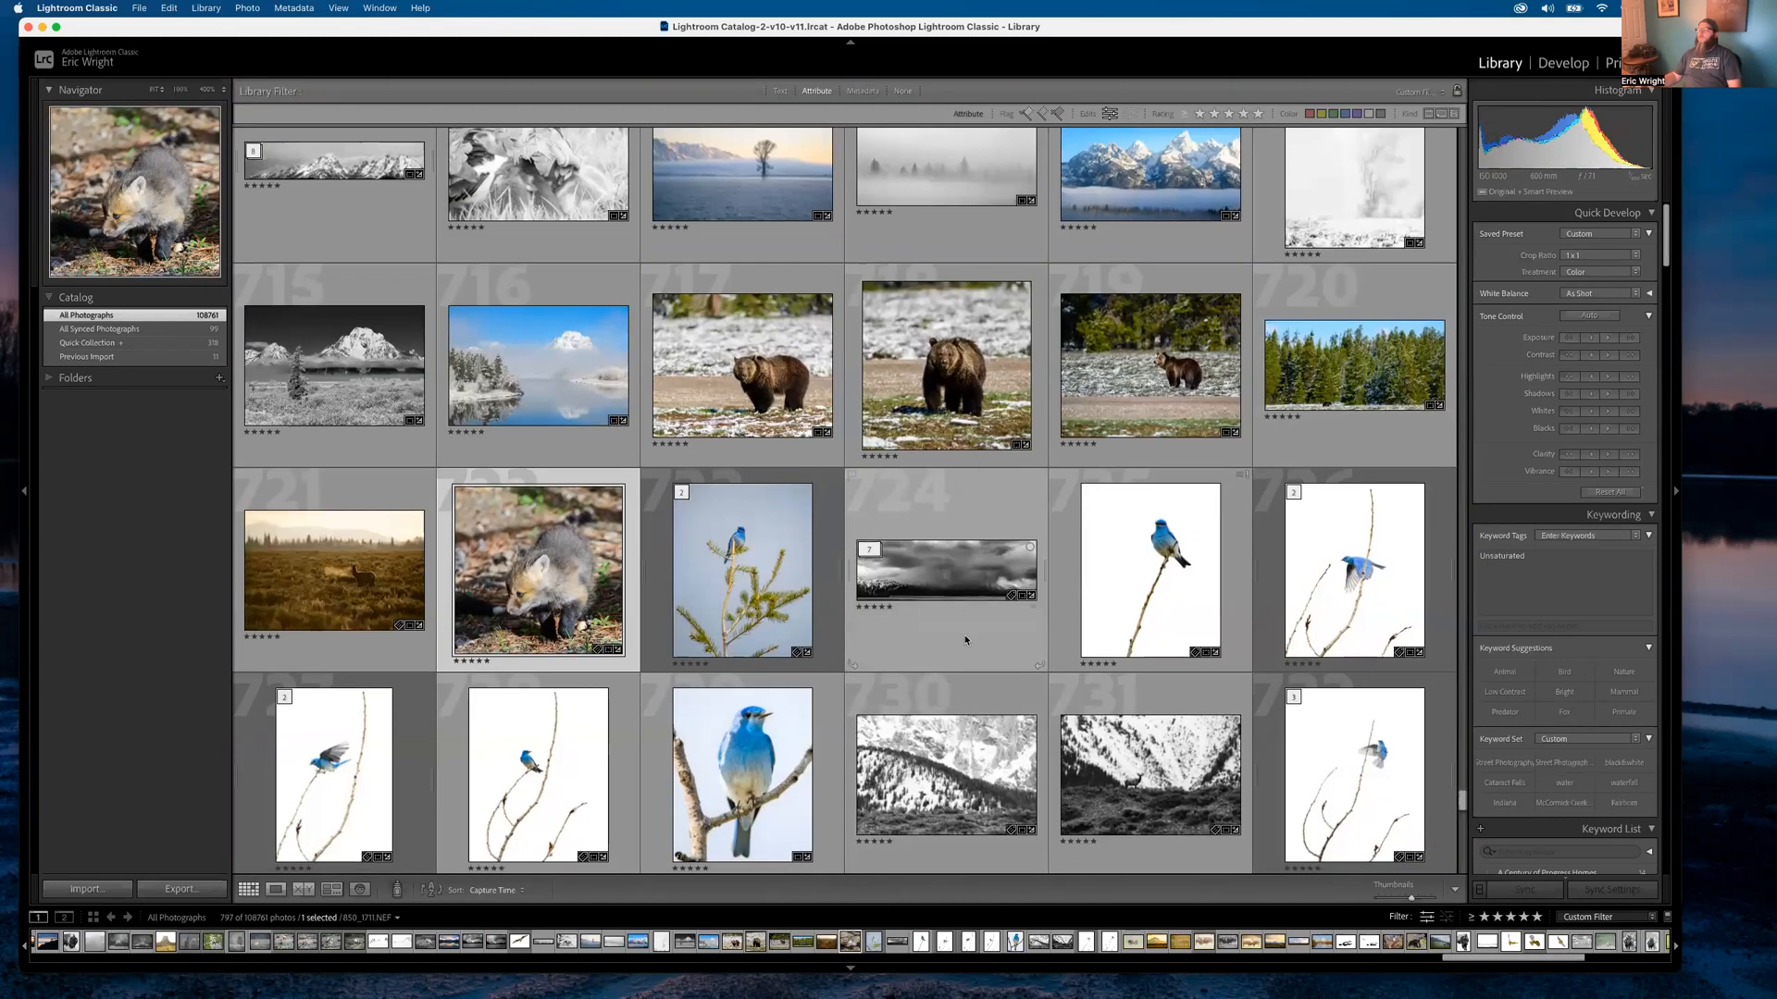
scroll(965, 640, "down", 3)
double_click(1074, 626)
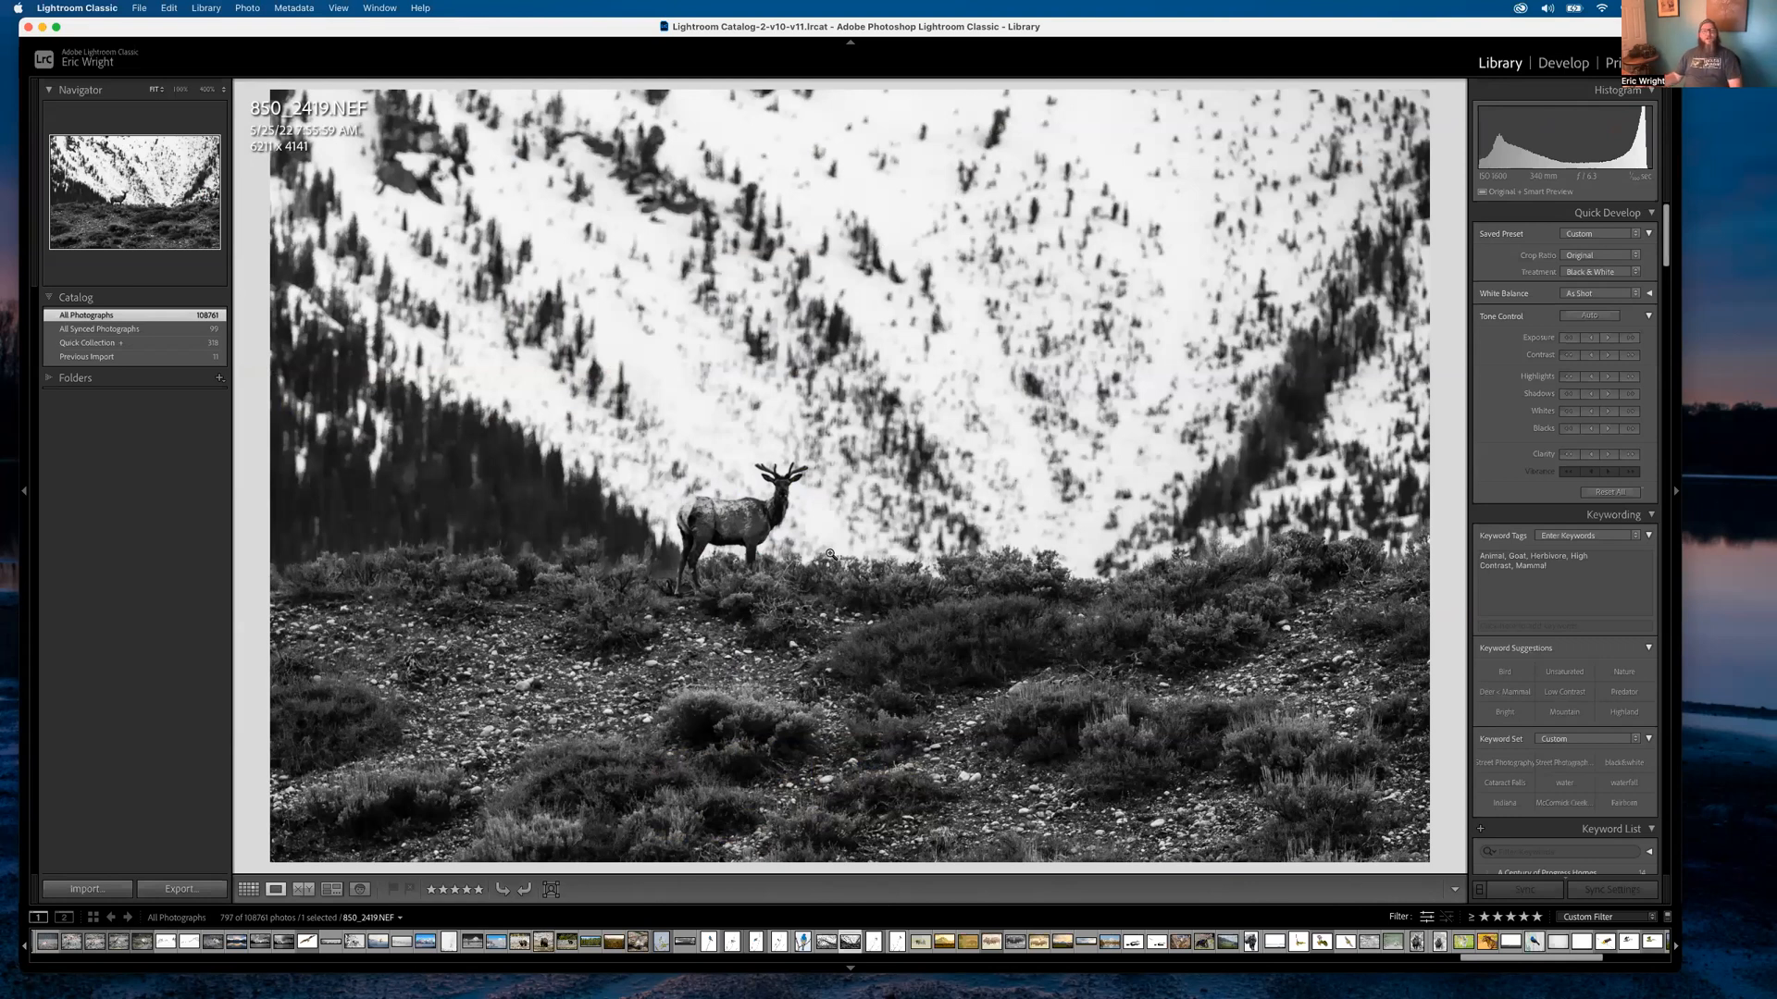
key("g")
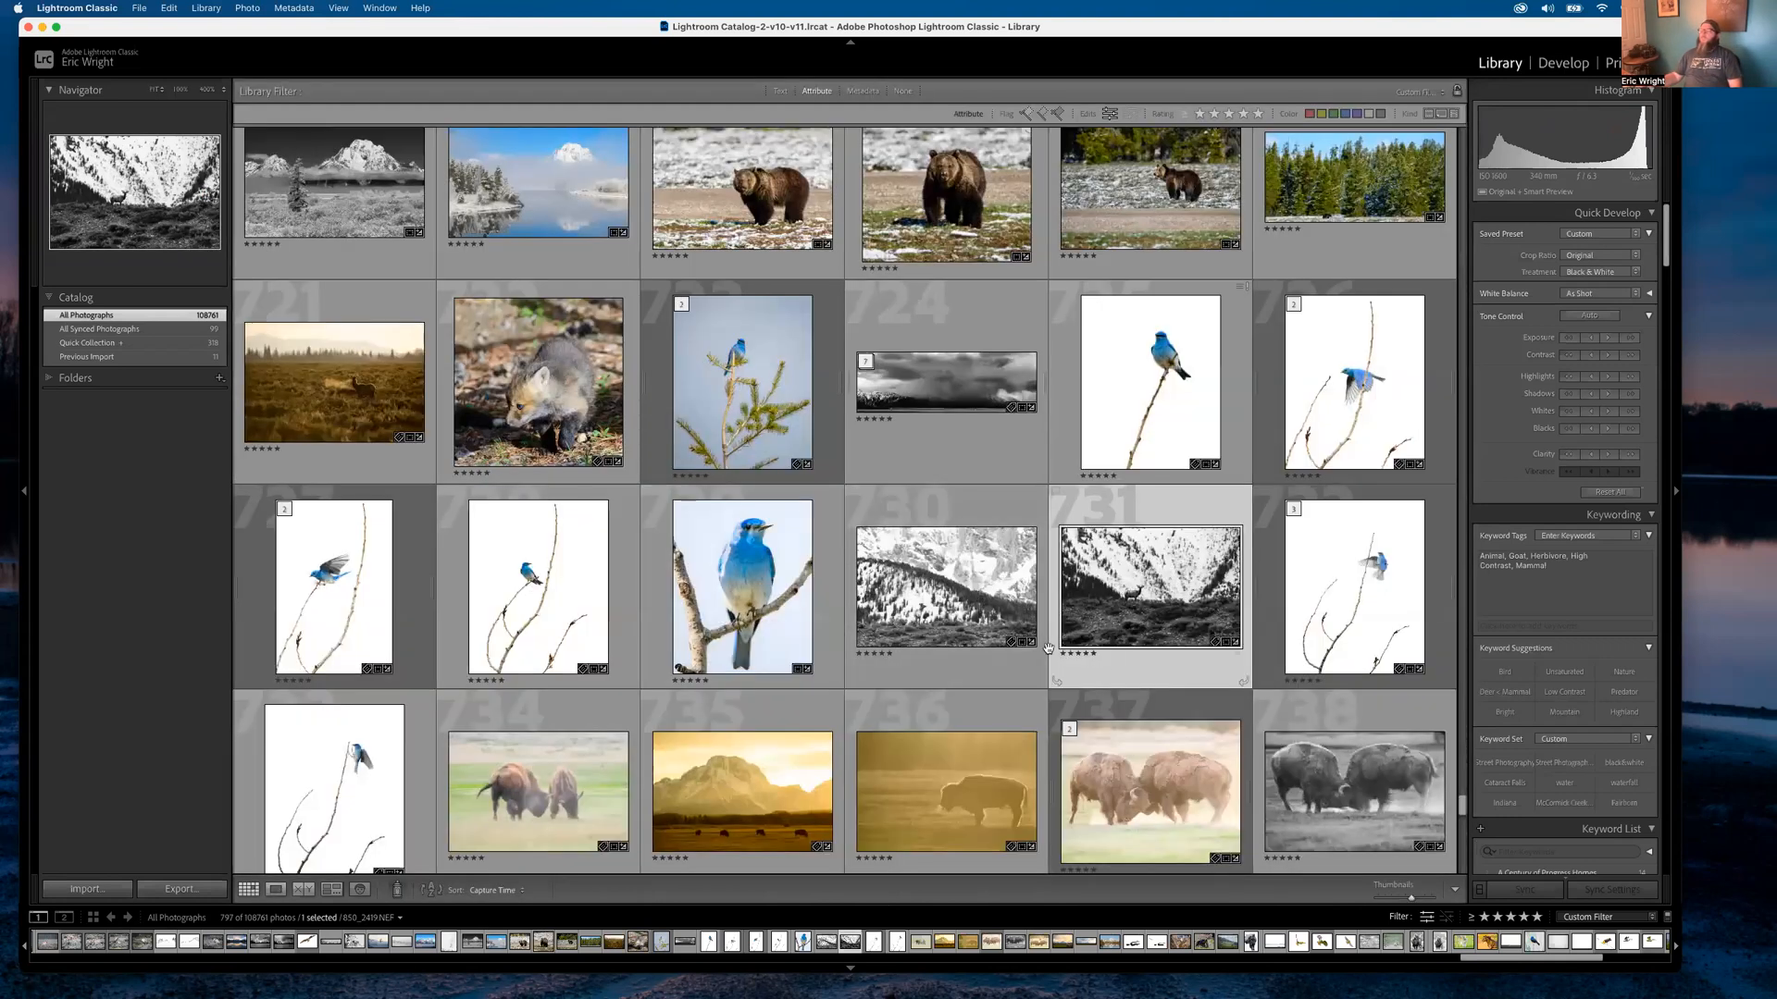
scroll(1048, 648, "down", 5)
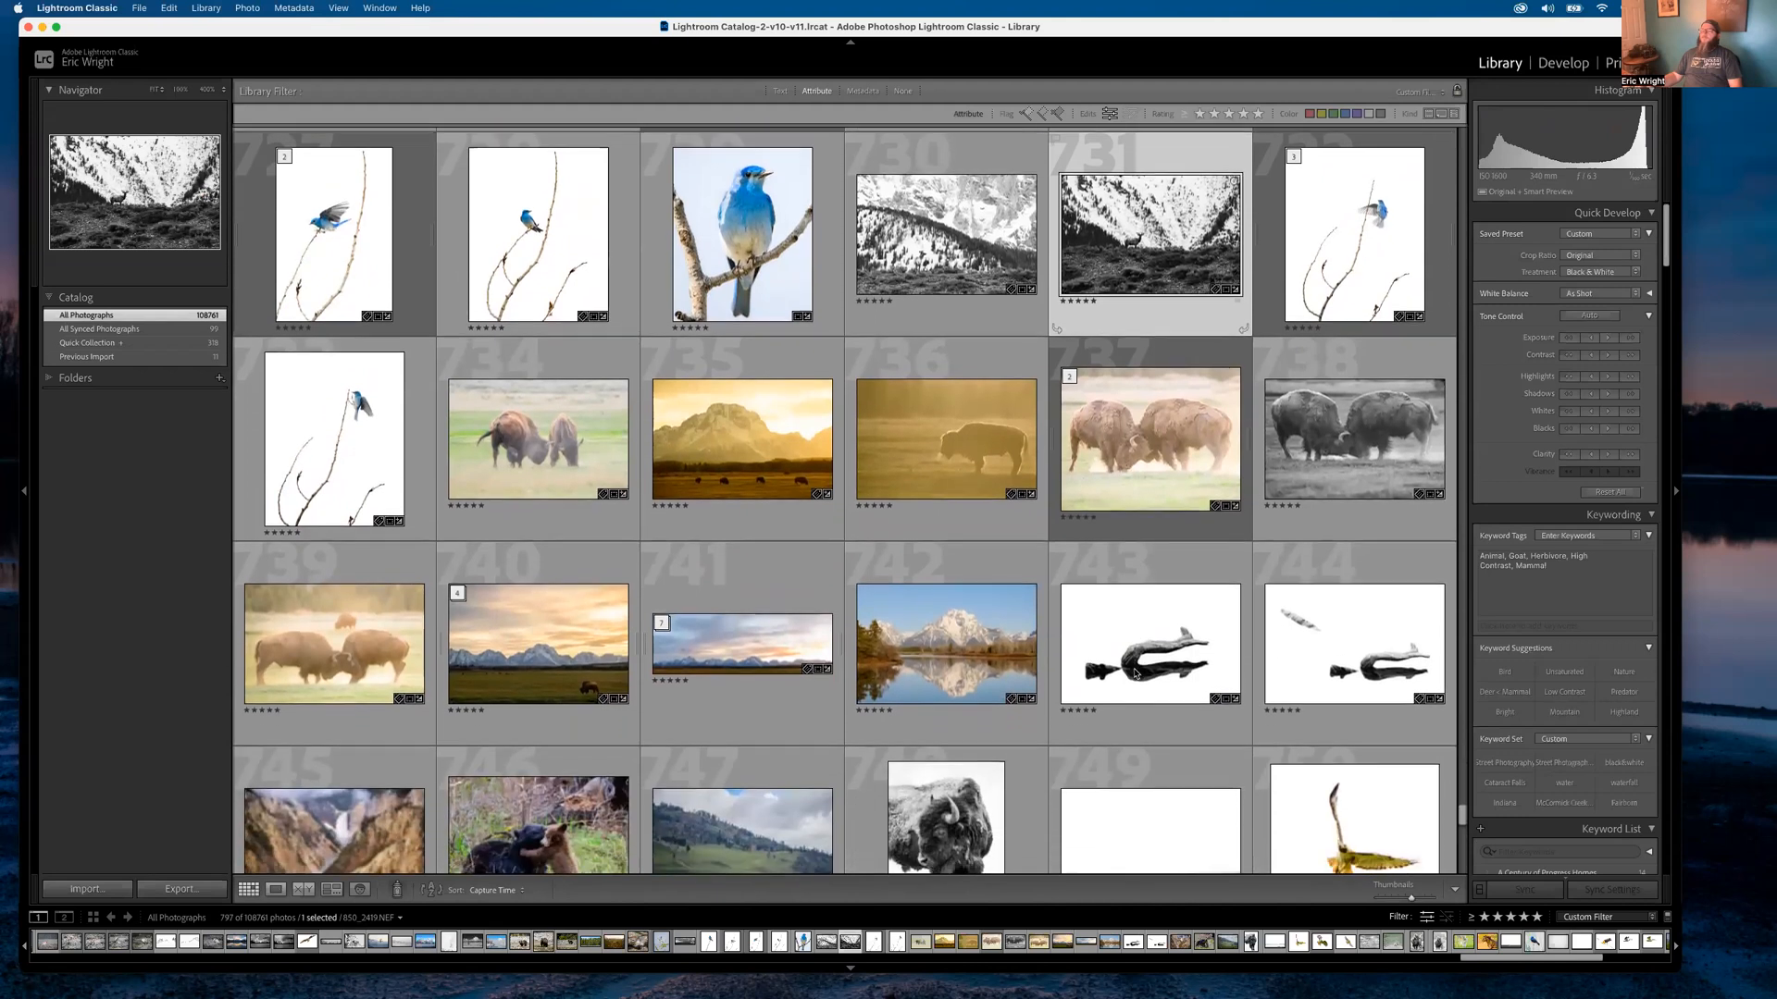
scroll(1135, 673, "down", 5)
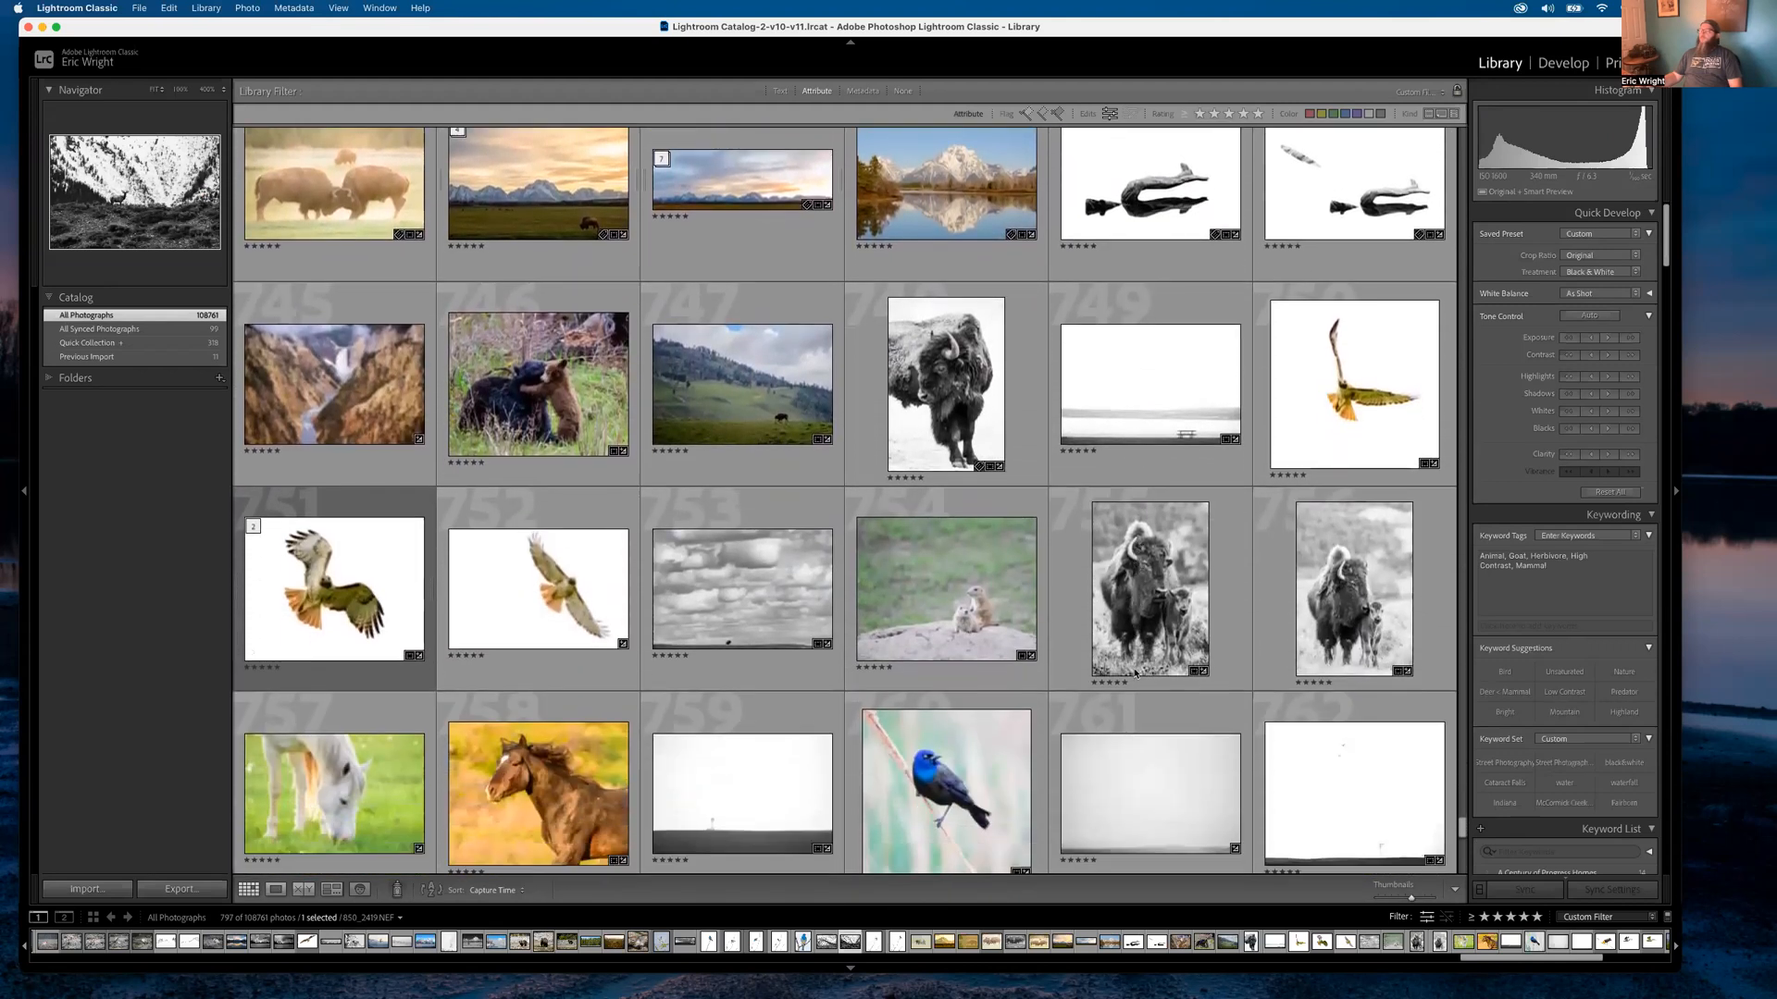
scroll(1135, 673, "down", 8)
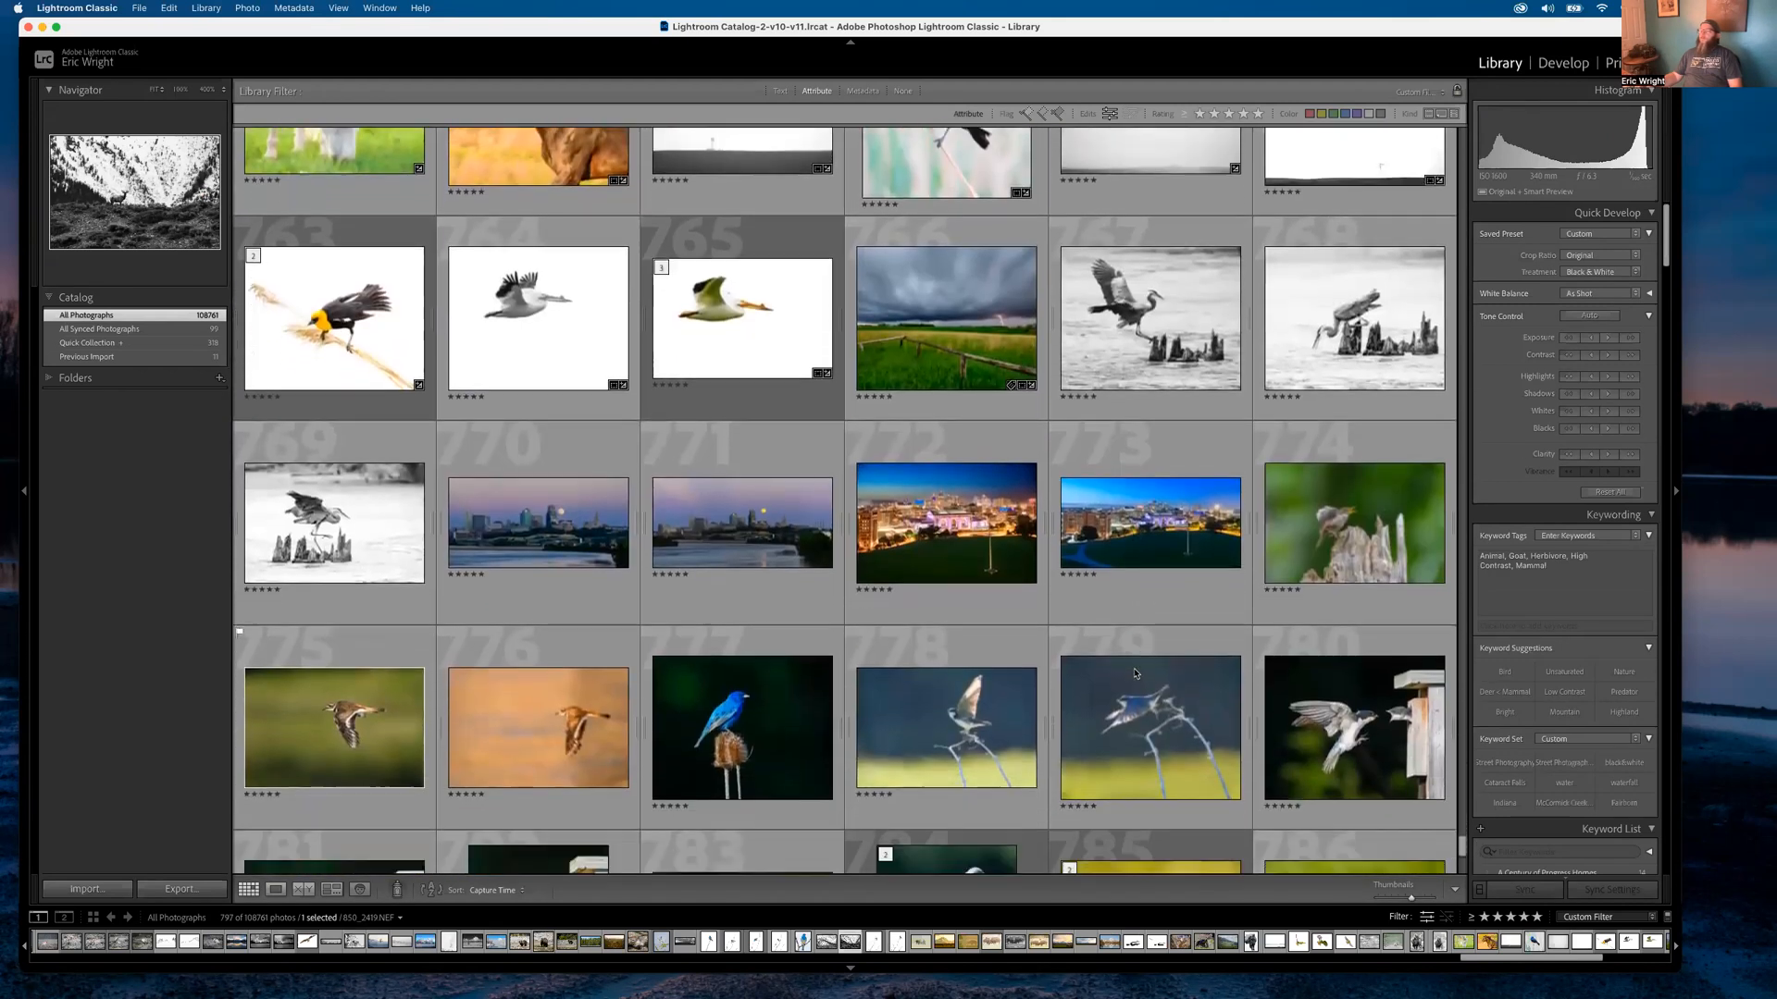
scroll(1134, 672, "down", 4)
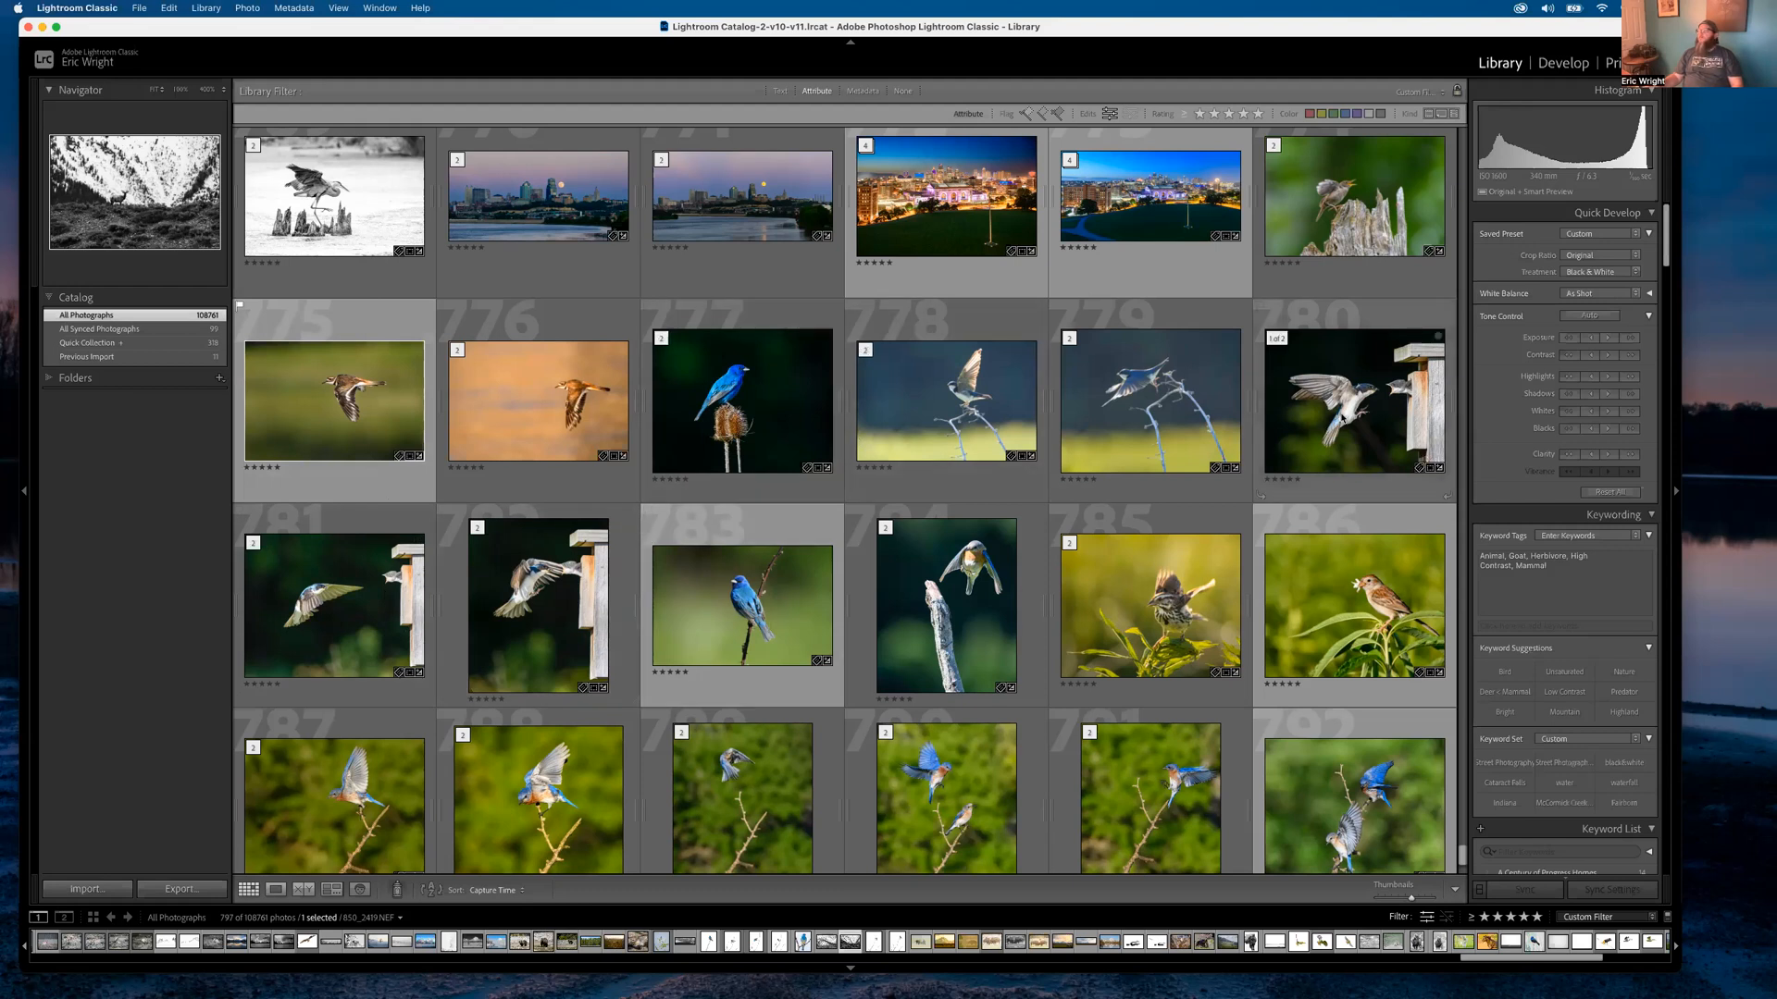
View the tree swallow edit D50_4755-Edit.tif, then set the Library Filter to None
double_click(1320, 407)
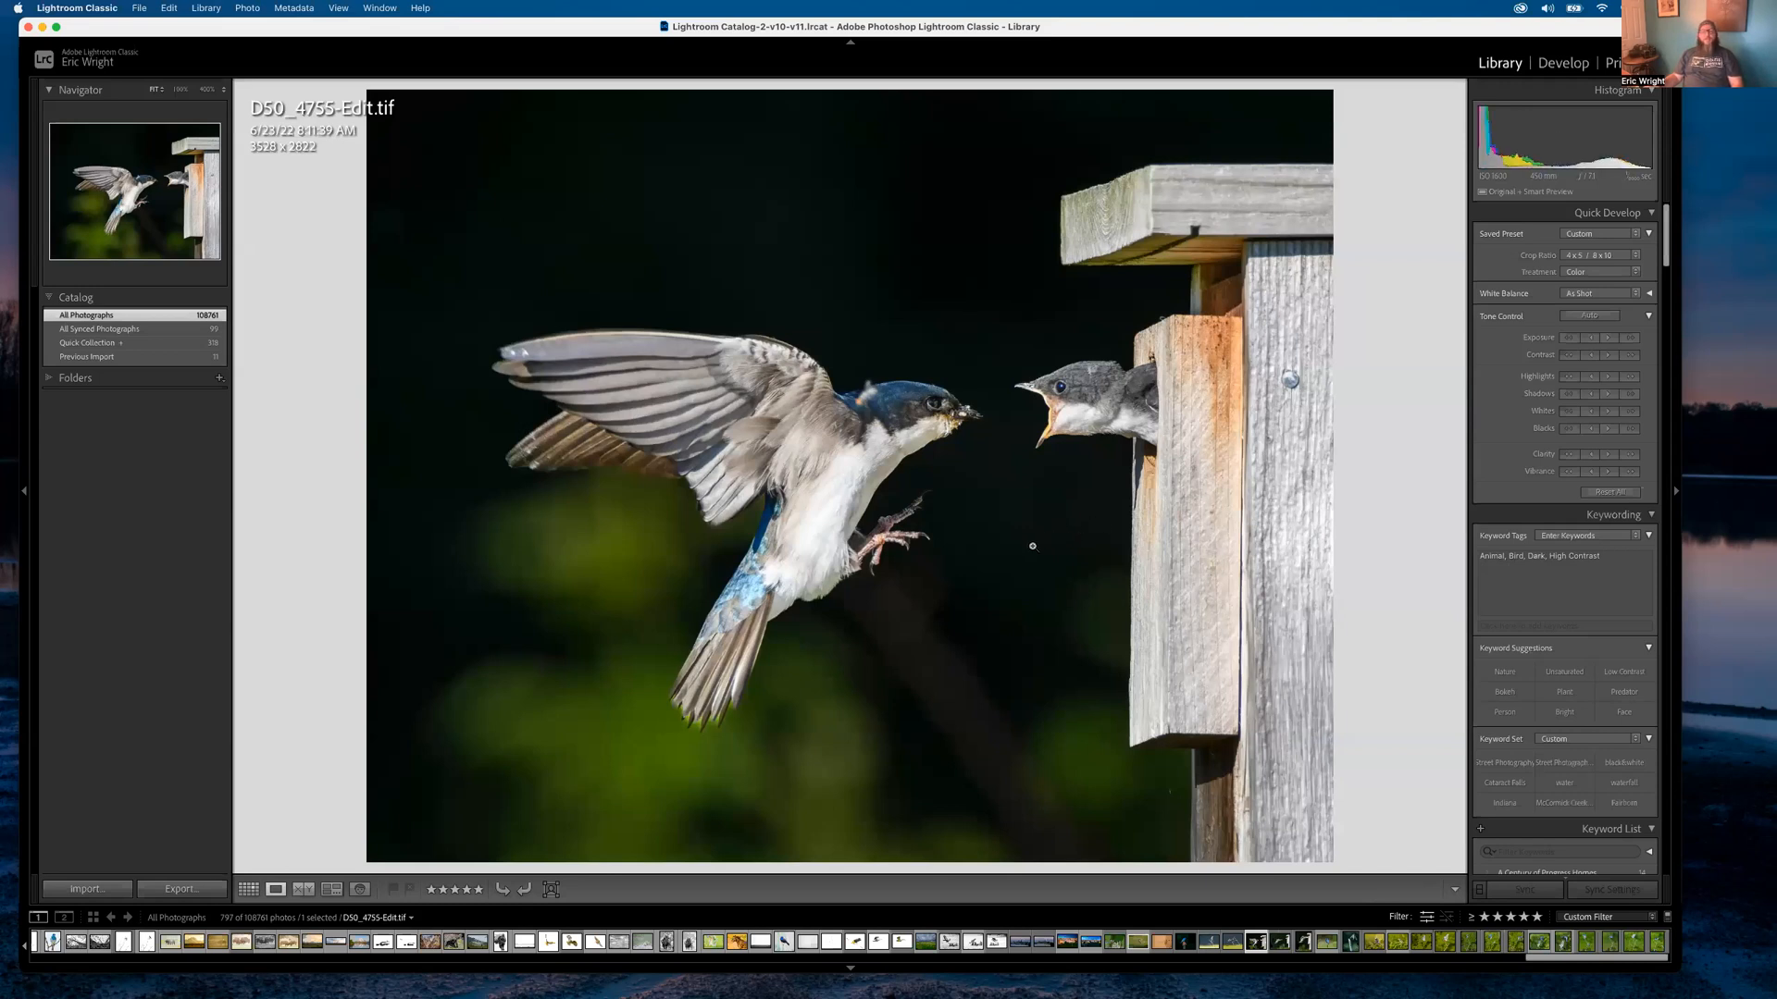
left_click(851, 43)
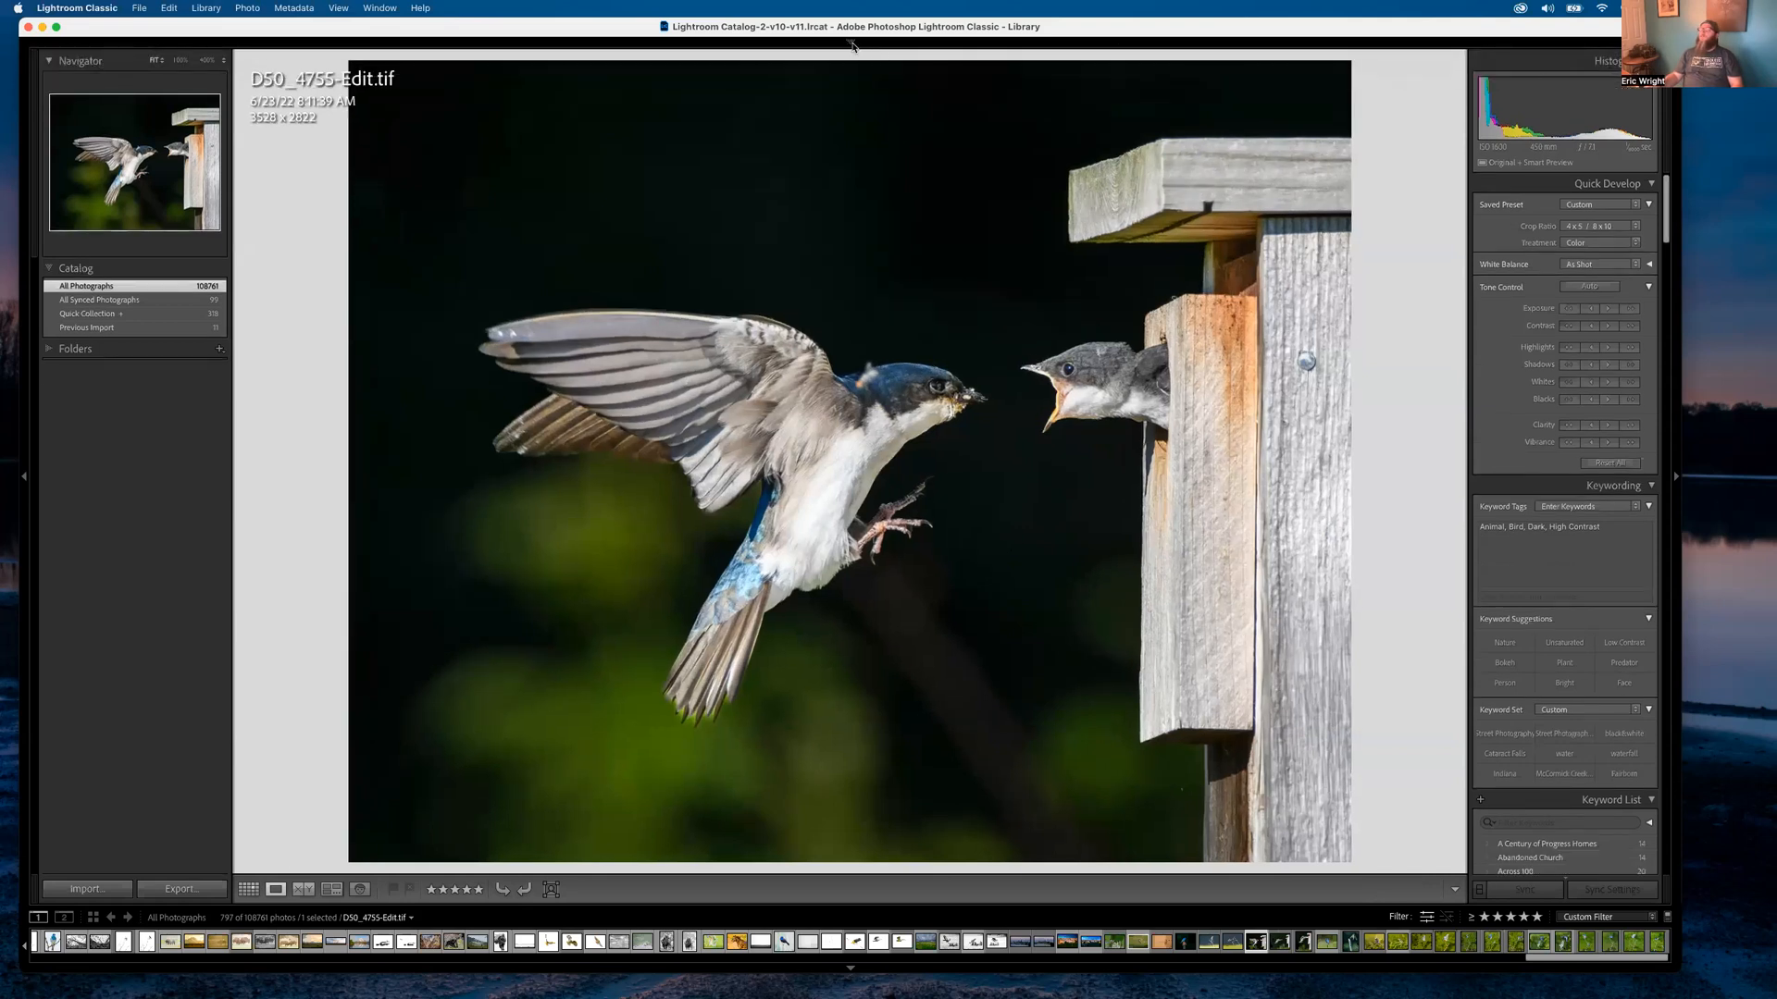
left_click(851, 43)
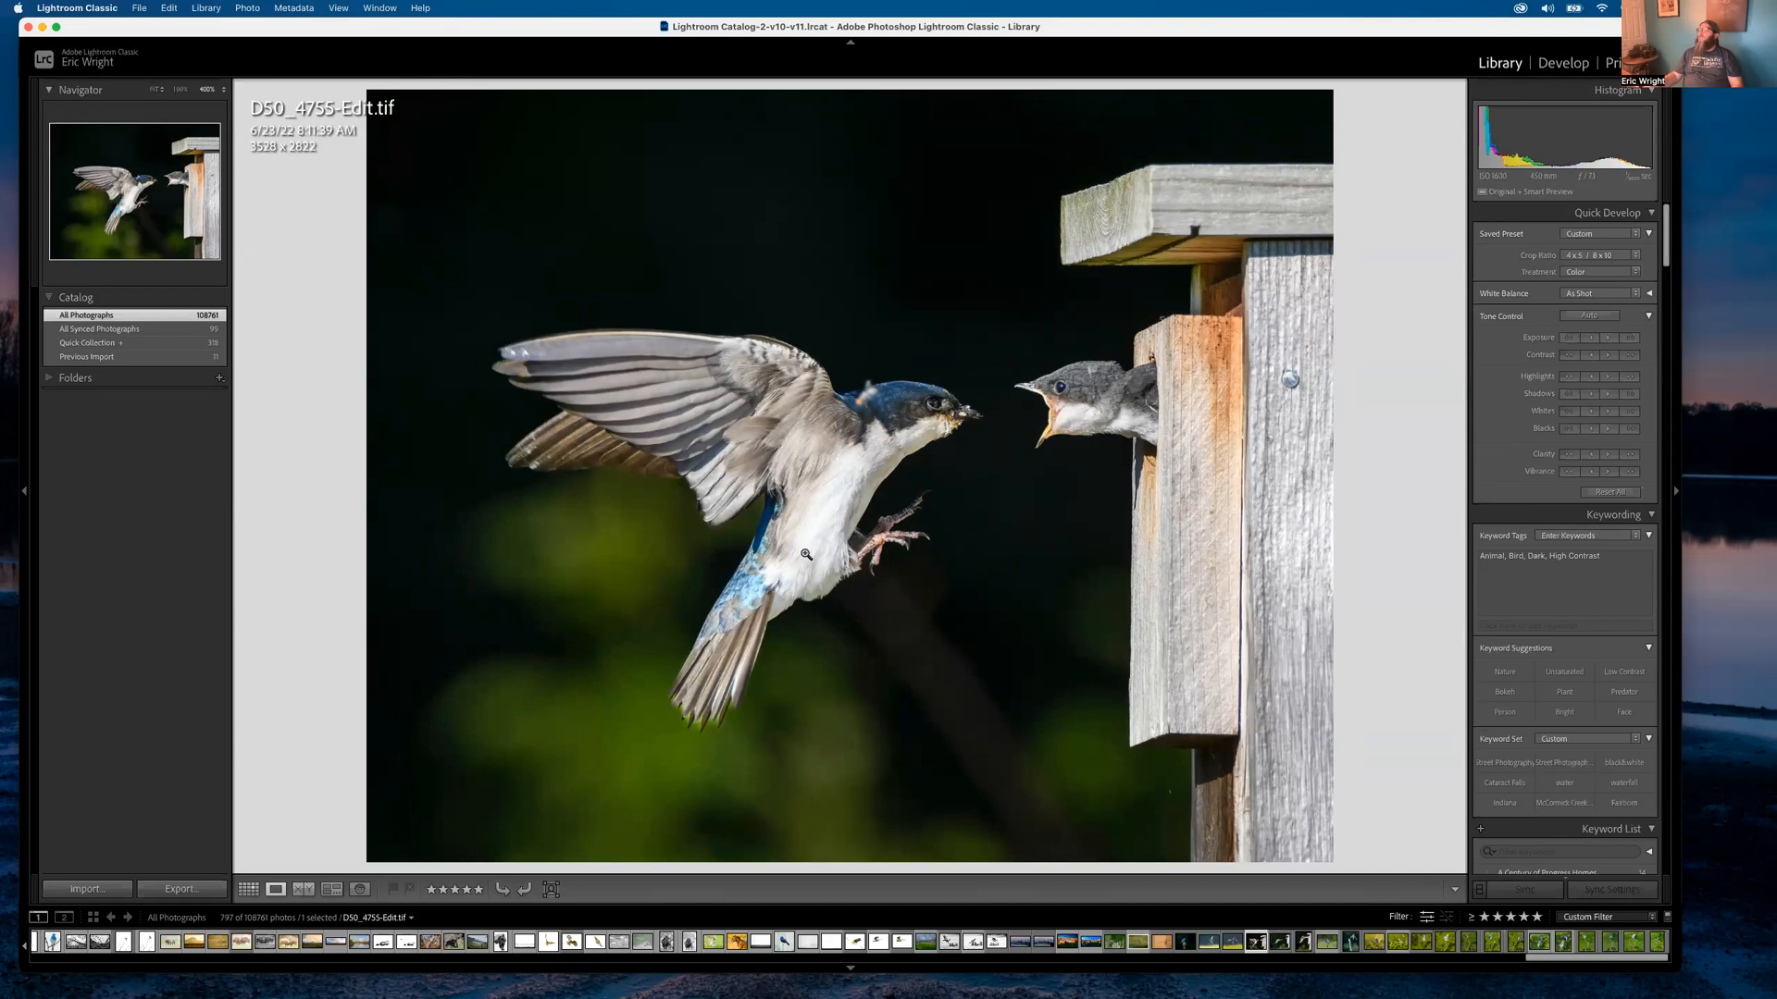
key("g")
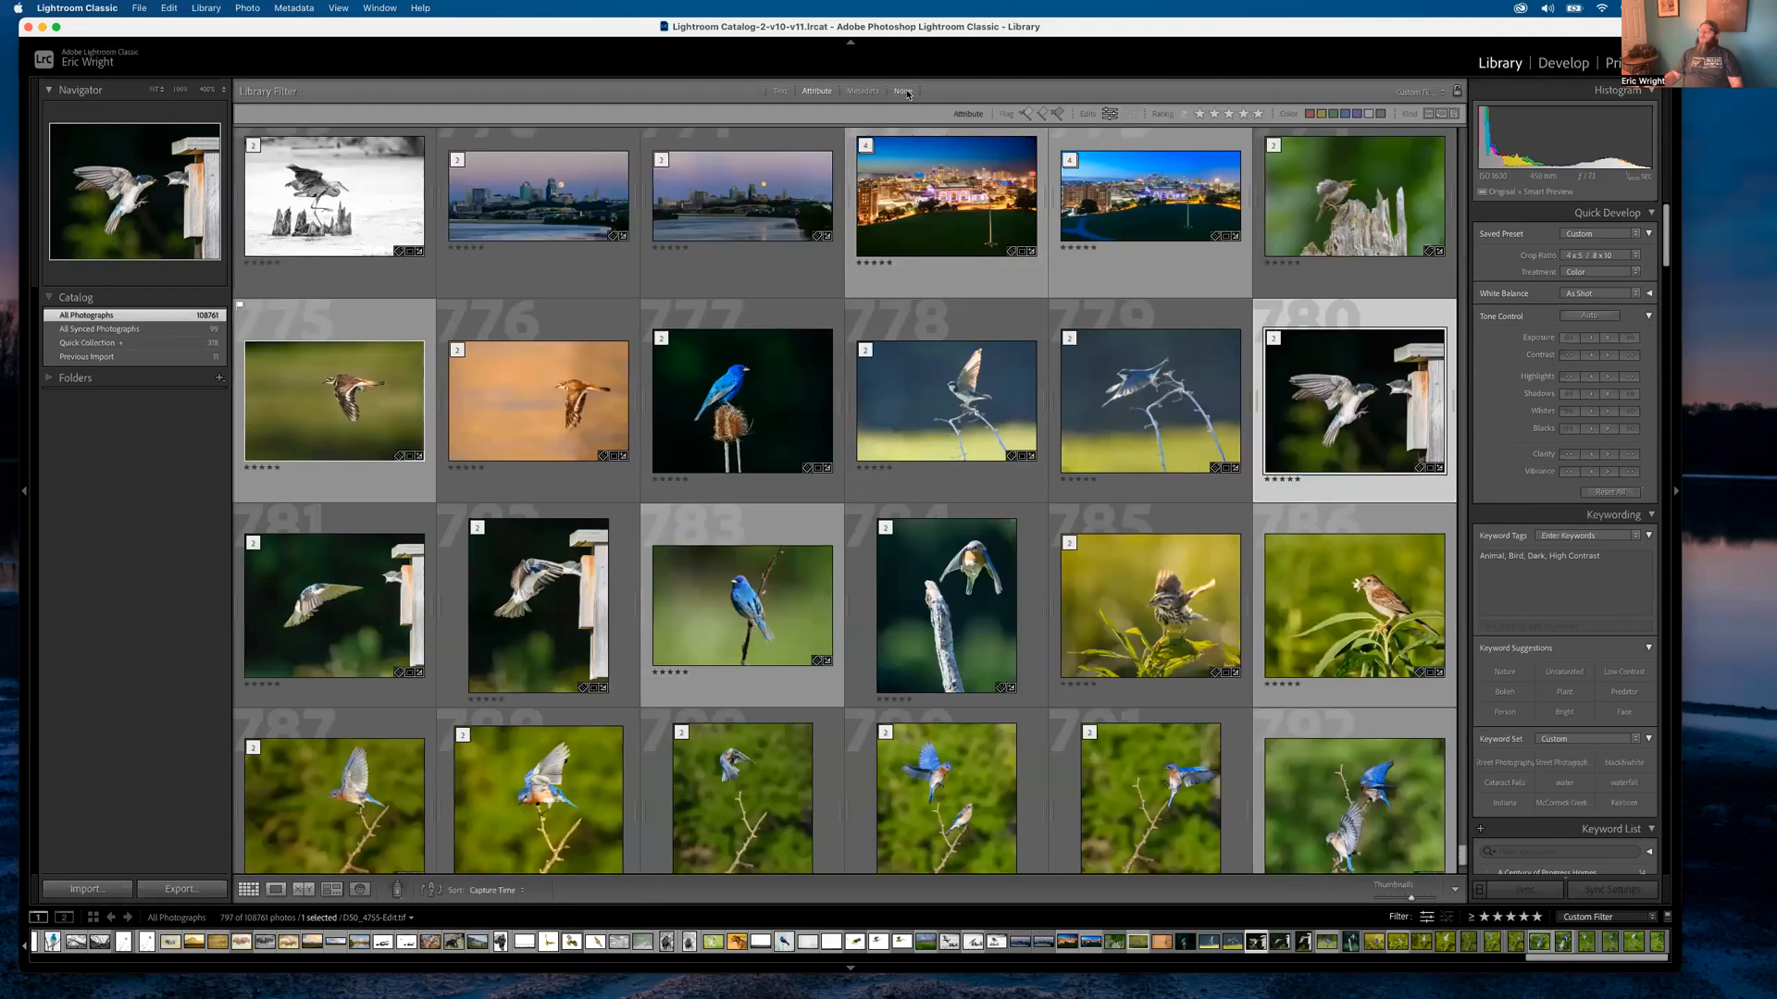
left_click(903, 92)
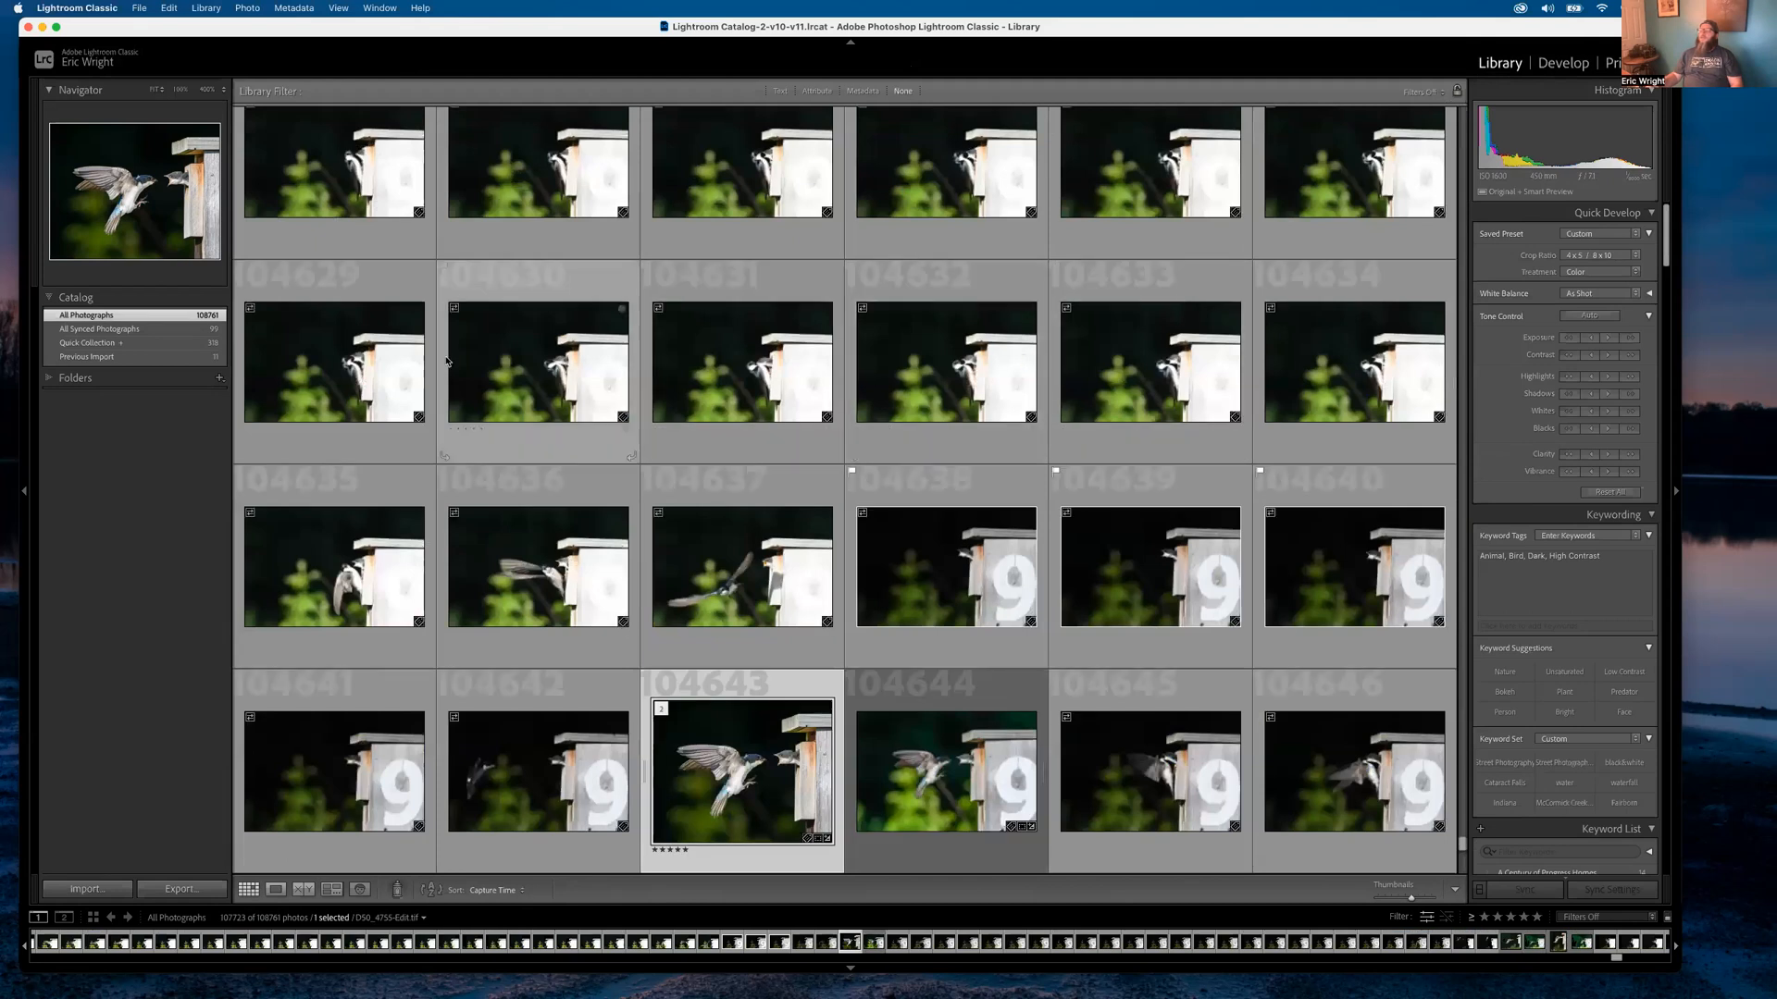
Open the tree swallow edit full size and step through burst frames D50_4737, D50_4738 and back to D50_4712
double_click(787, 757)
key("Right")
key("Left")
key("Left")
key("Left")
key("Left")
key("Left")
key("Left")
key("Left")
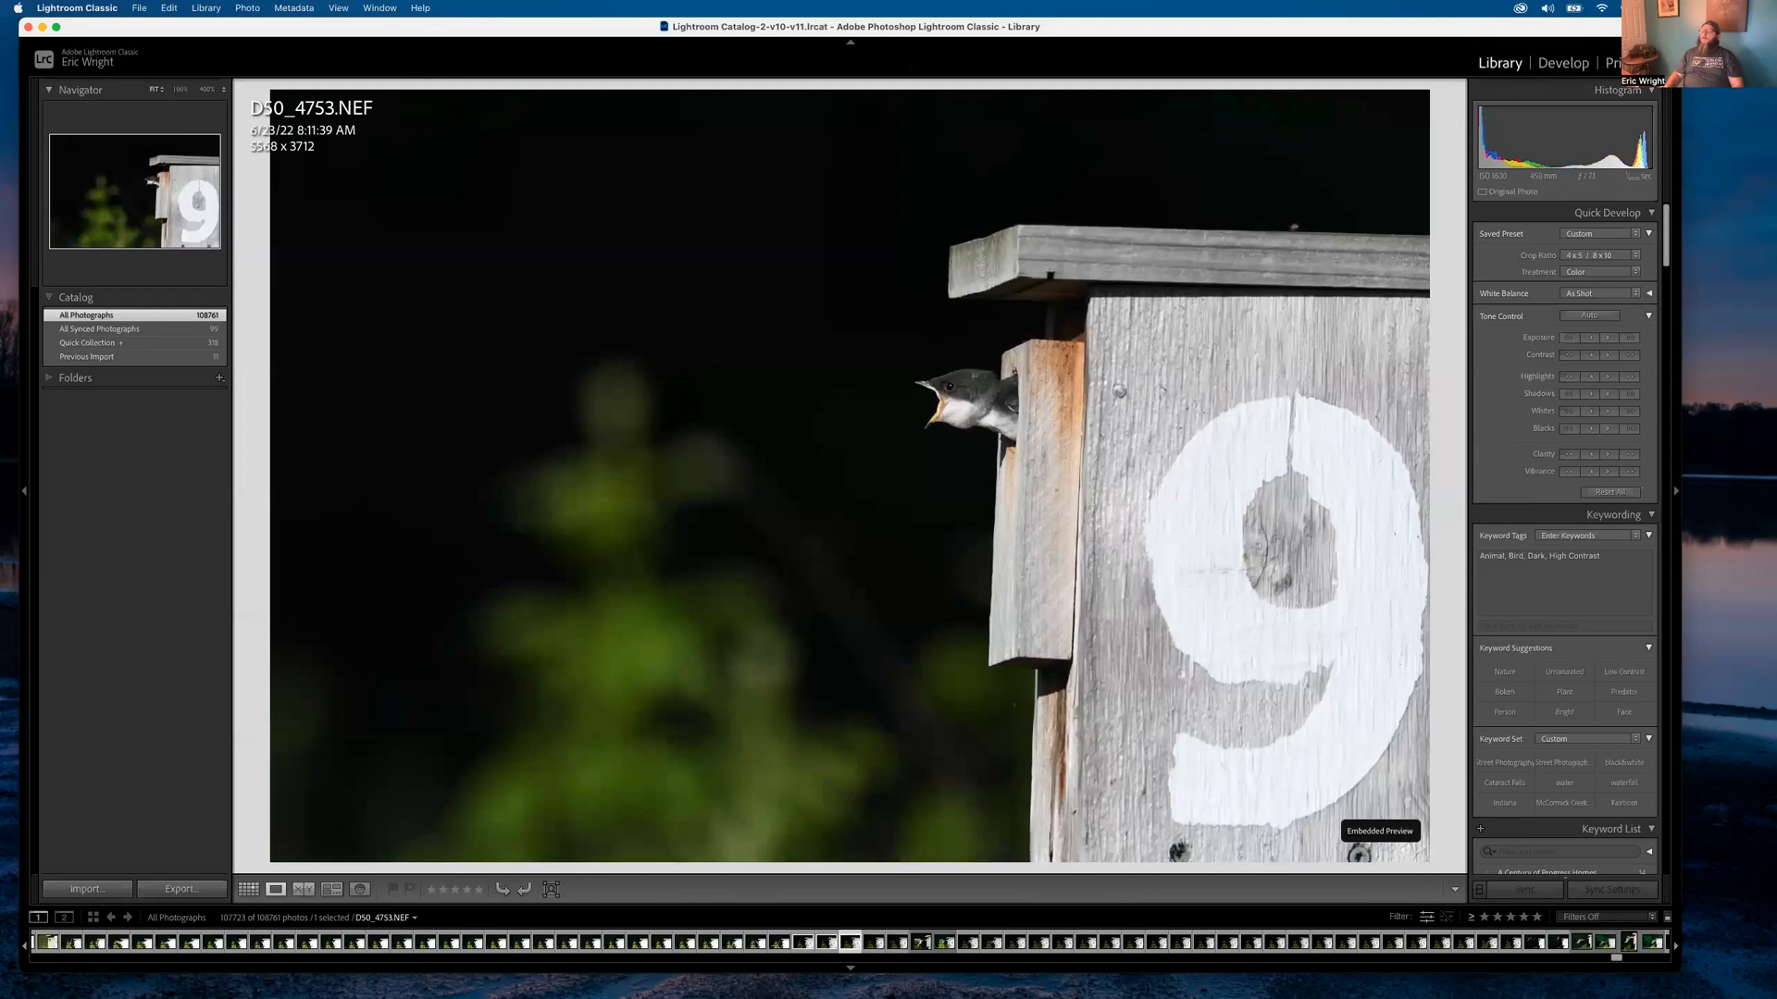
key("Left")
key("Left")
key("Left")
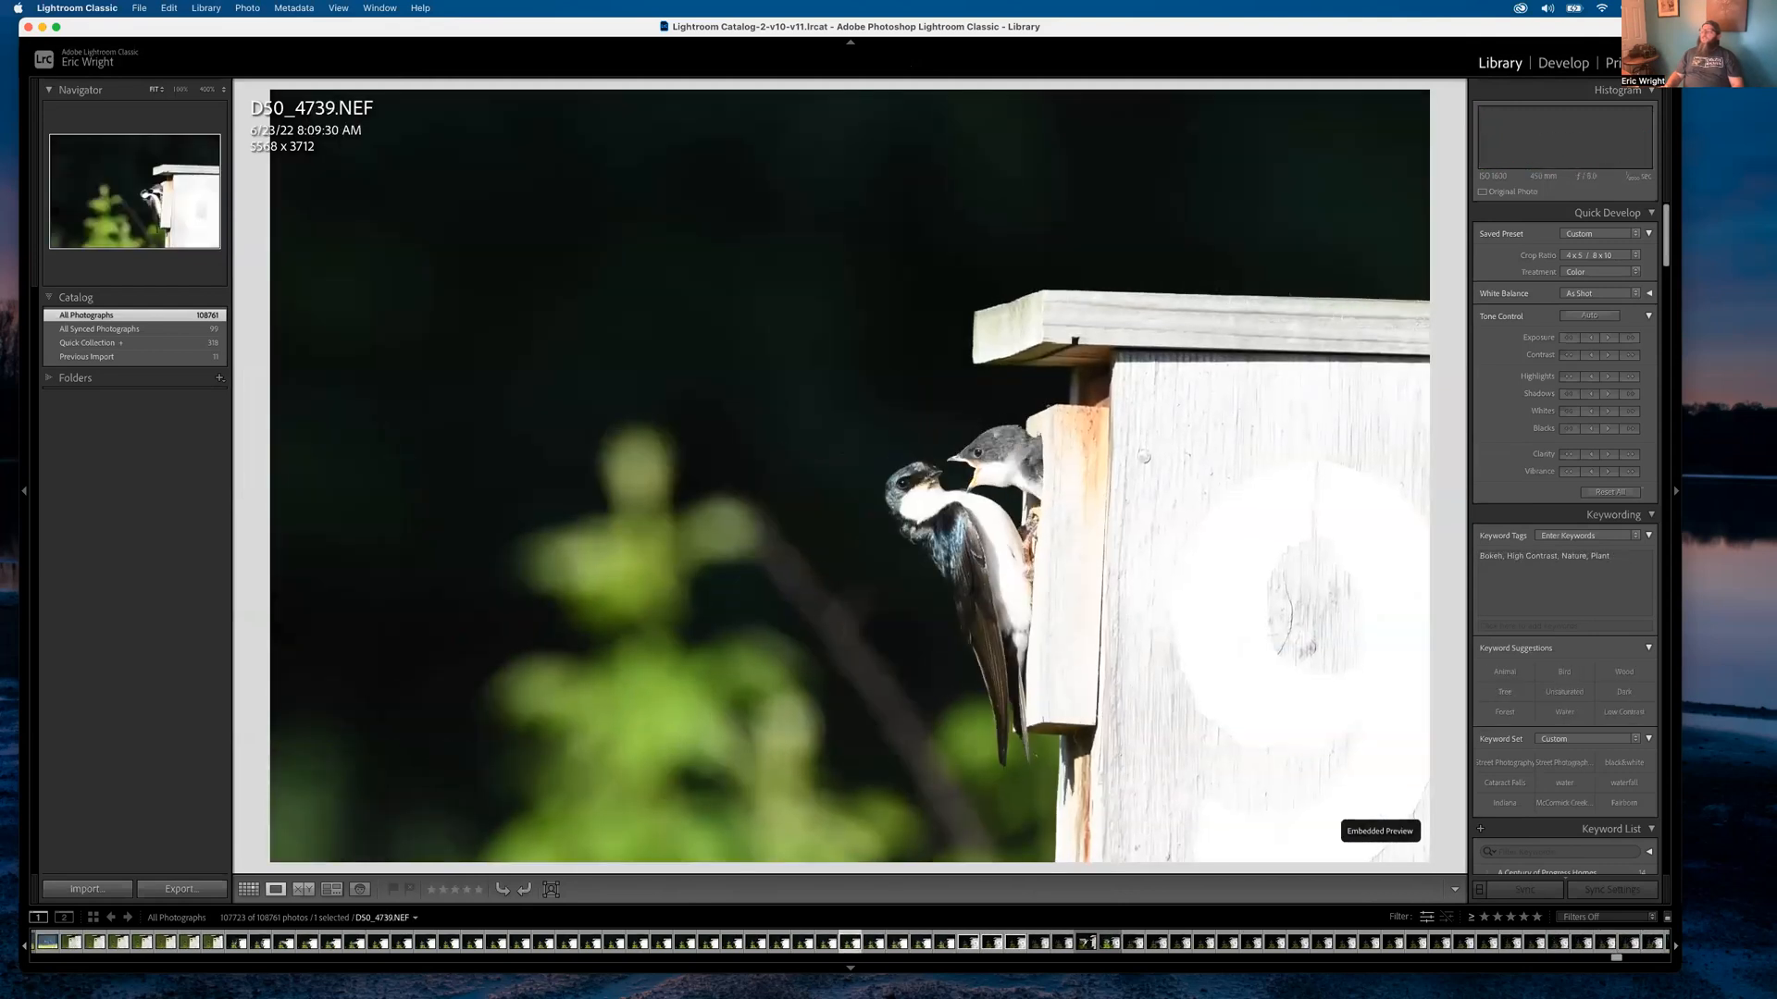
key("Right")
key("Left")
key("Left")
key("Left")
key("Right")
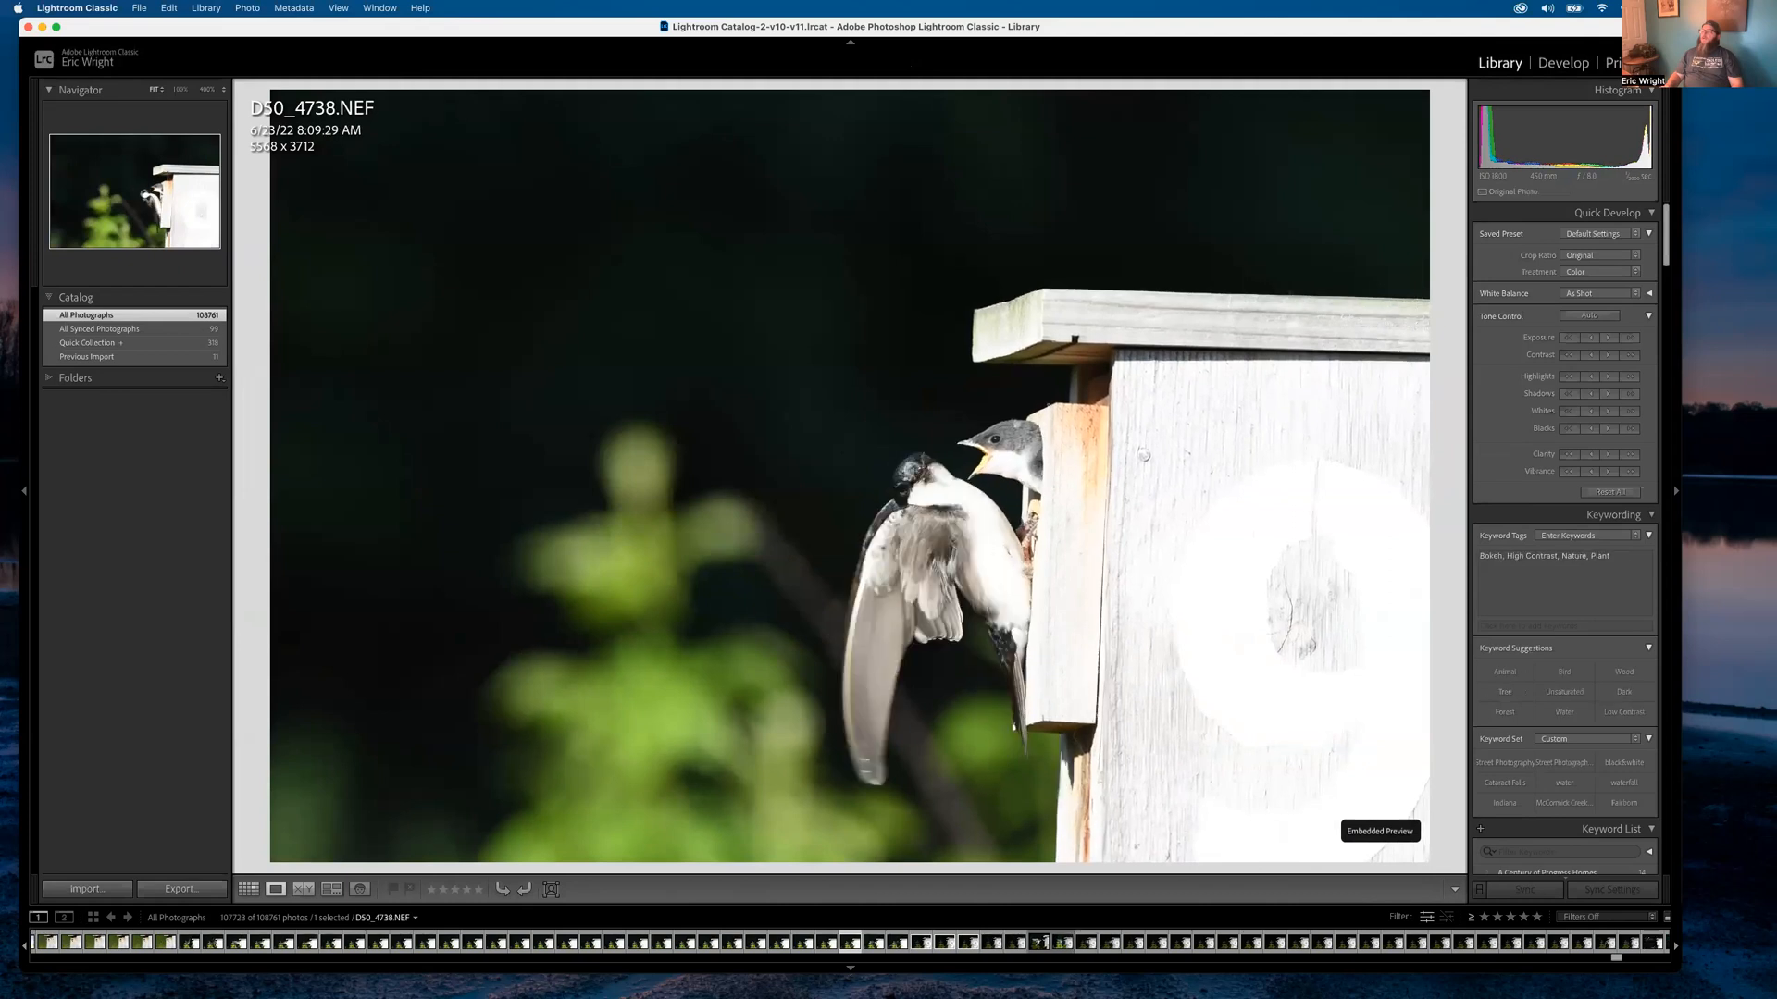
key("Left")
key("Left")
key("Right")
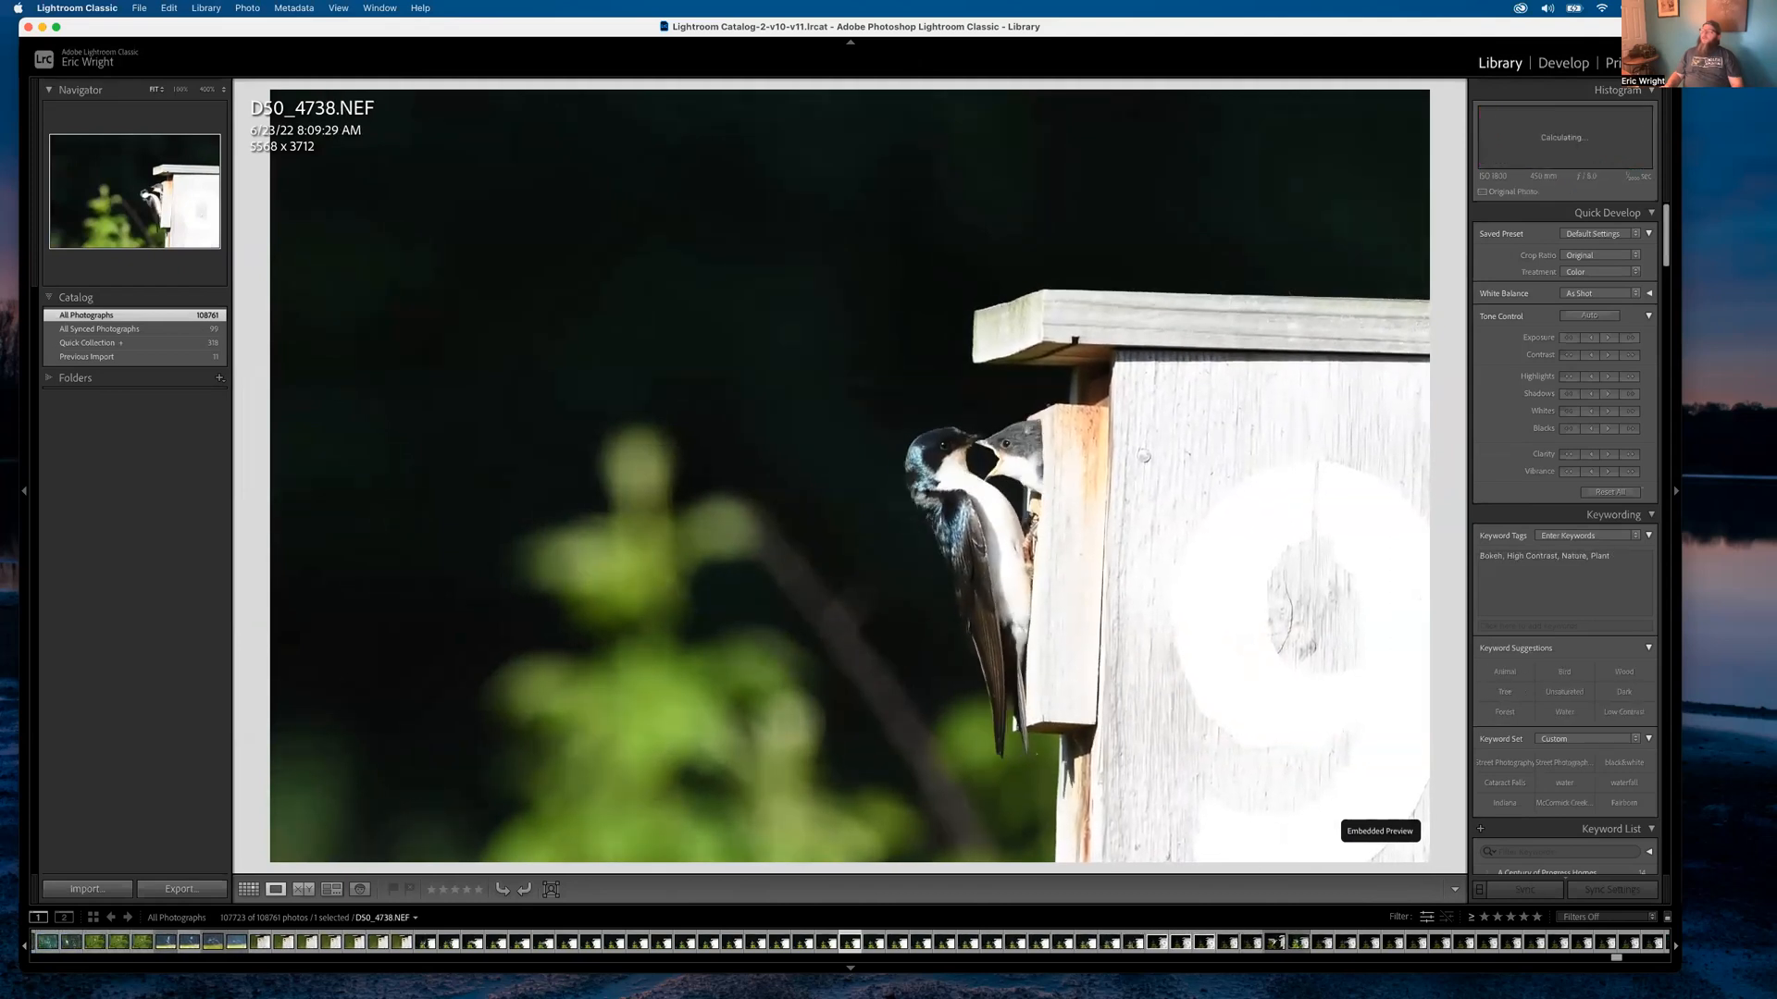
key("Left")
key("Left")
key("Left")
key("Left")
key("Left")
key("Left")
key("Left")
key("Left")
key("Left")
key("Left")
key("Left")
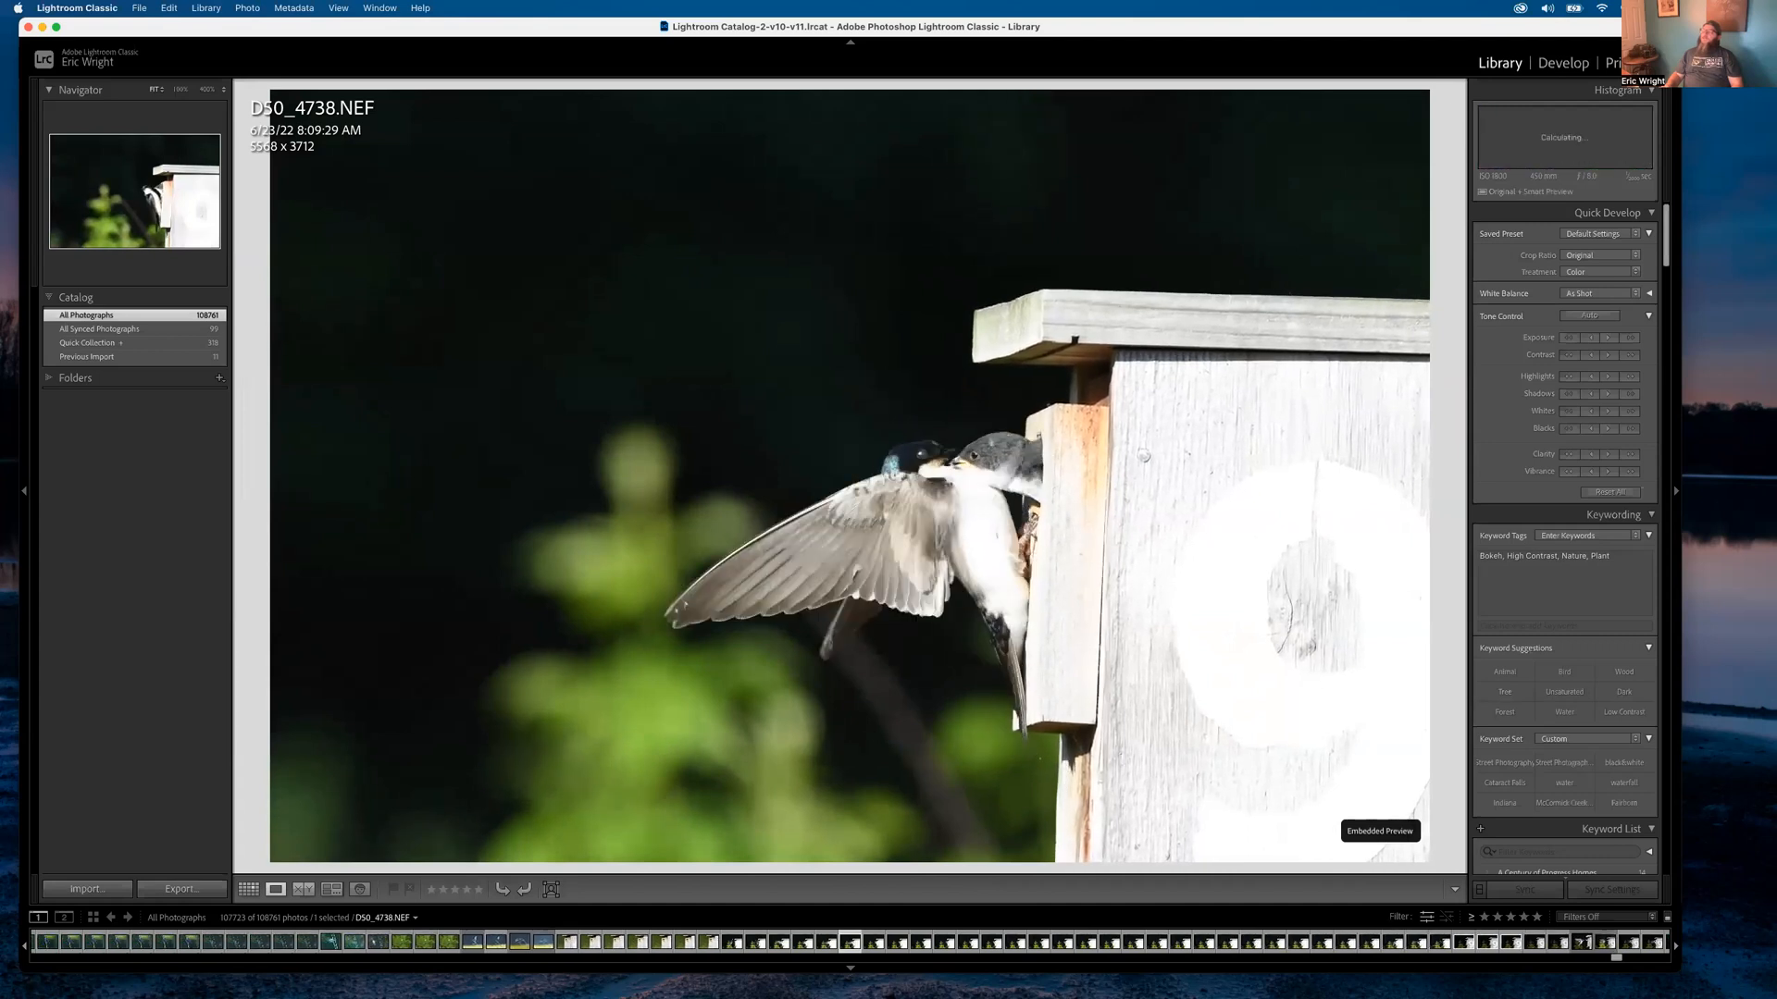
key("Left")
key("Left")
key("Right")
key("Right")
key("Right")
key("Right")
key("Right")
key("Right")
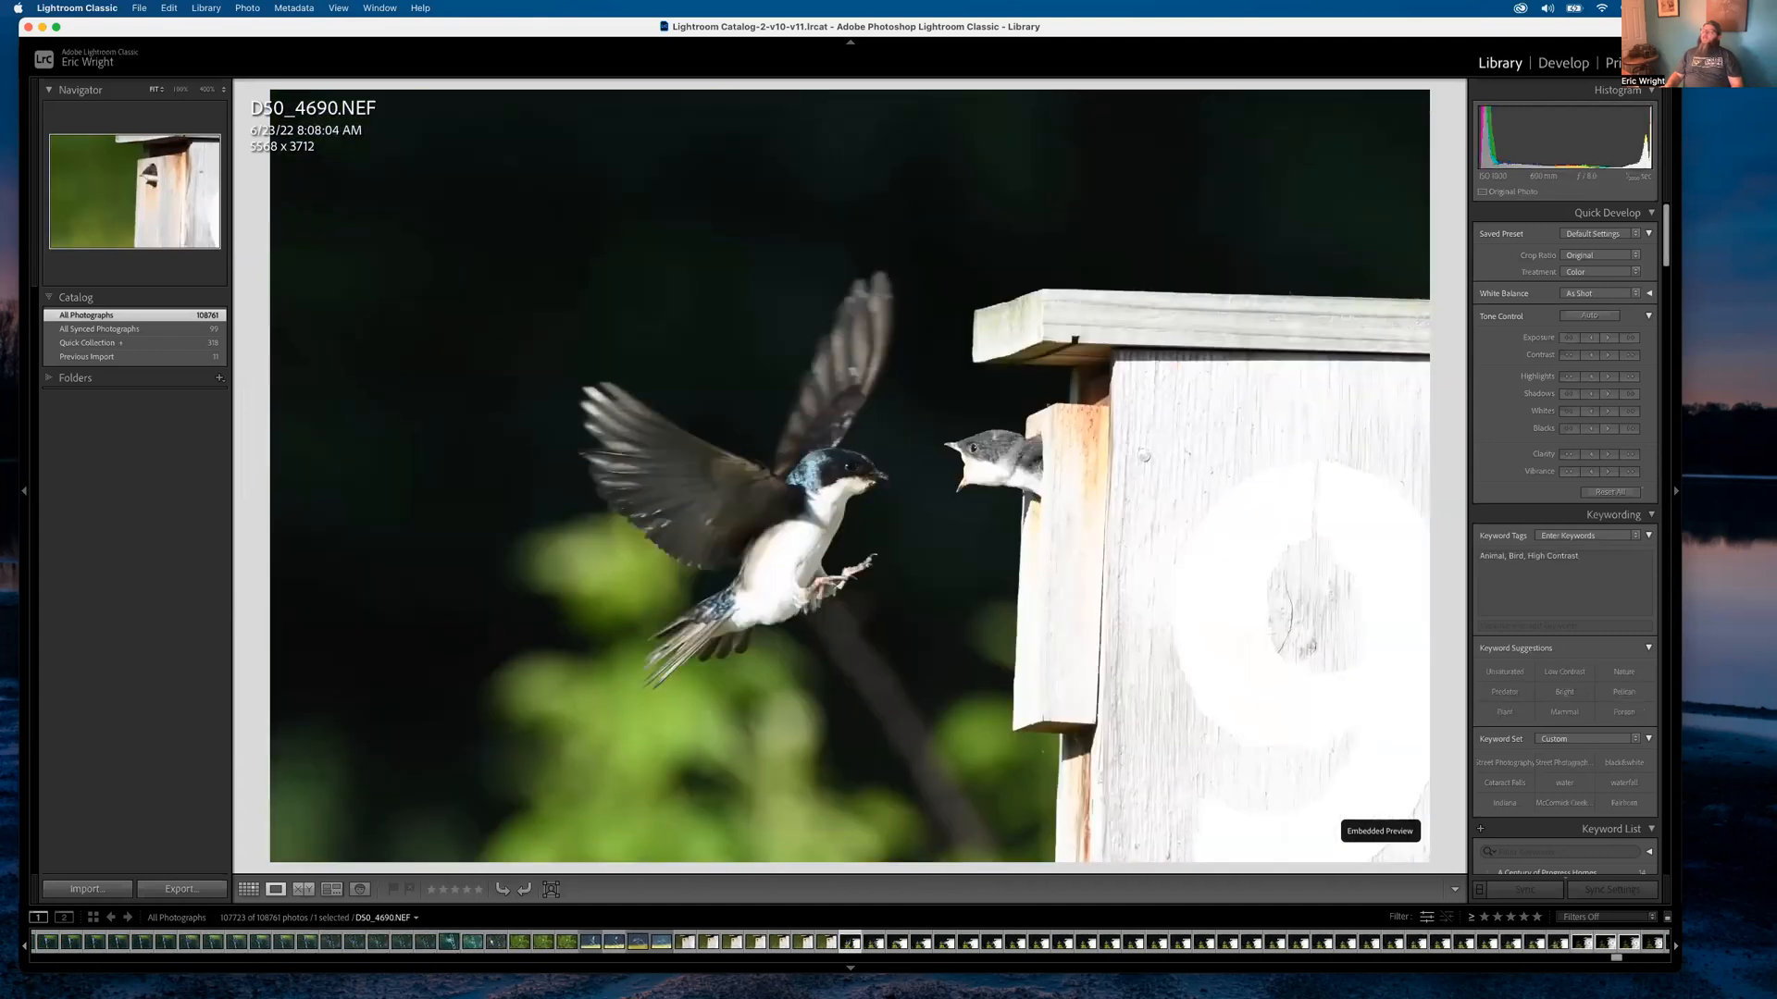
Compare D50_4755-Edit.tif with raw D50_4755.NEF, zooming both to 400% to inspect detail
key("Right")
key("Right")
key("Right")
key("Right")
key("Right")
key("Right")
key("Right")
key("Right")
key("Right")
key("Right")
key("Right")
key("Right")
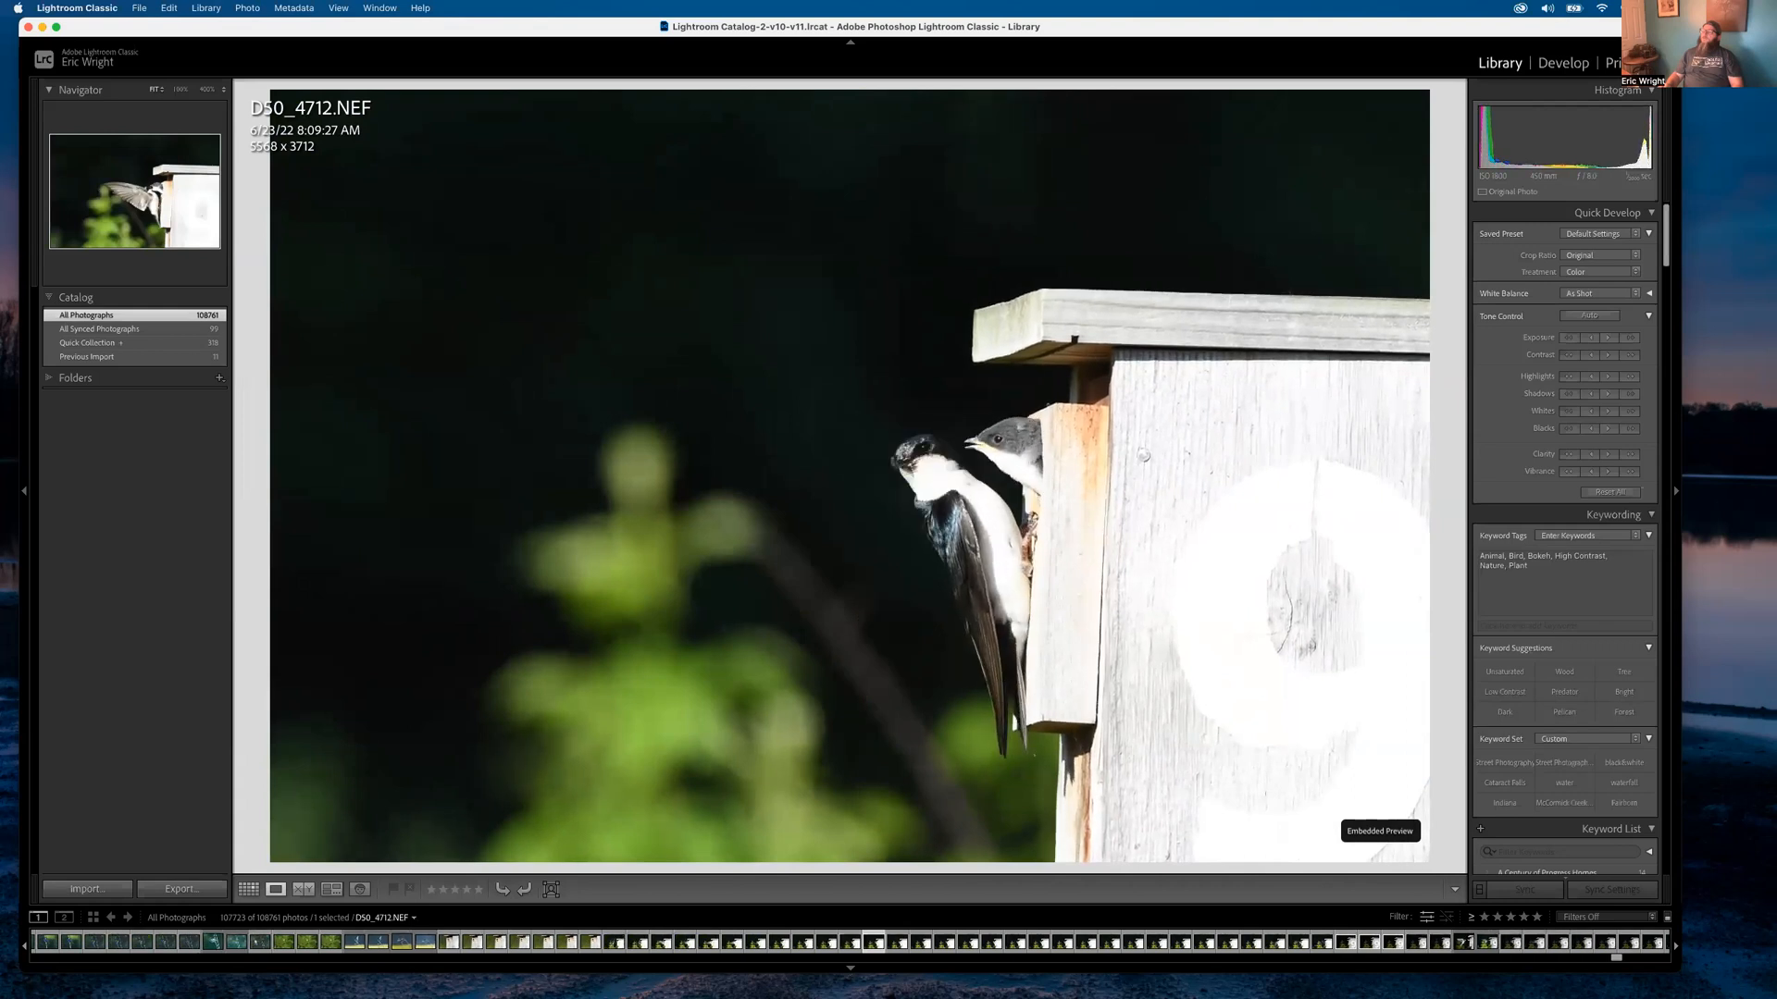
key("Right")
key("Right")
key("Right")
key("Right")
key("Right")
key("Right")
key("Right")
key("Right")
key("Right")
key("Right")
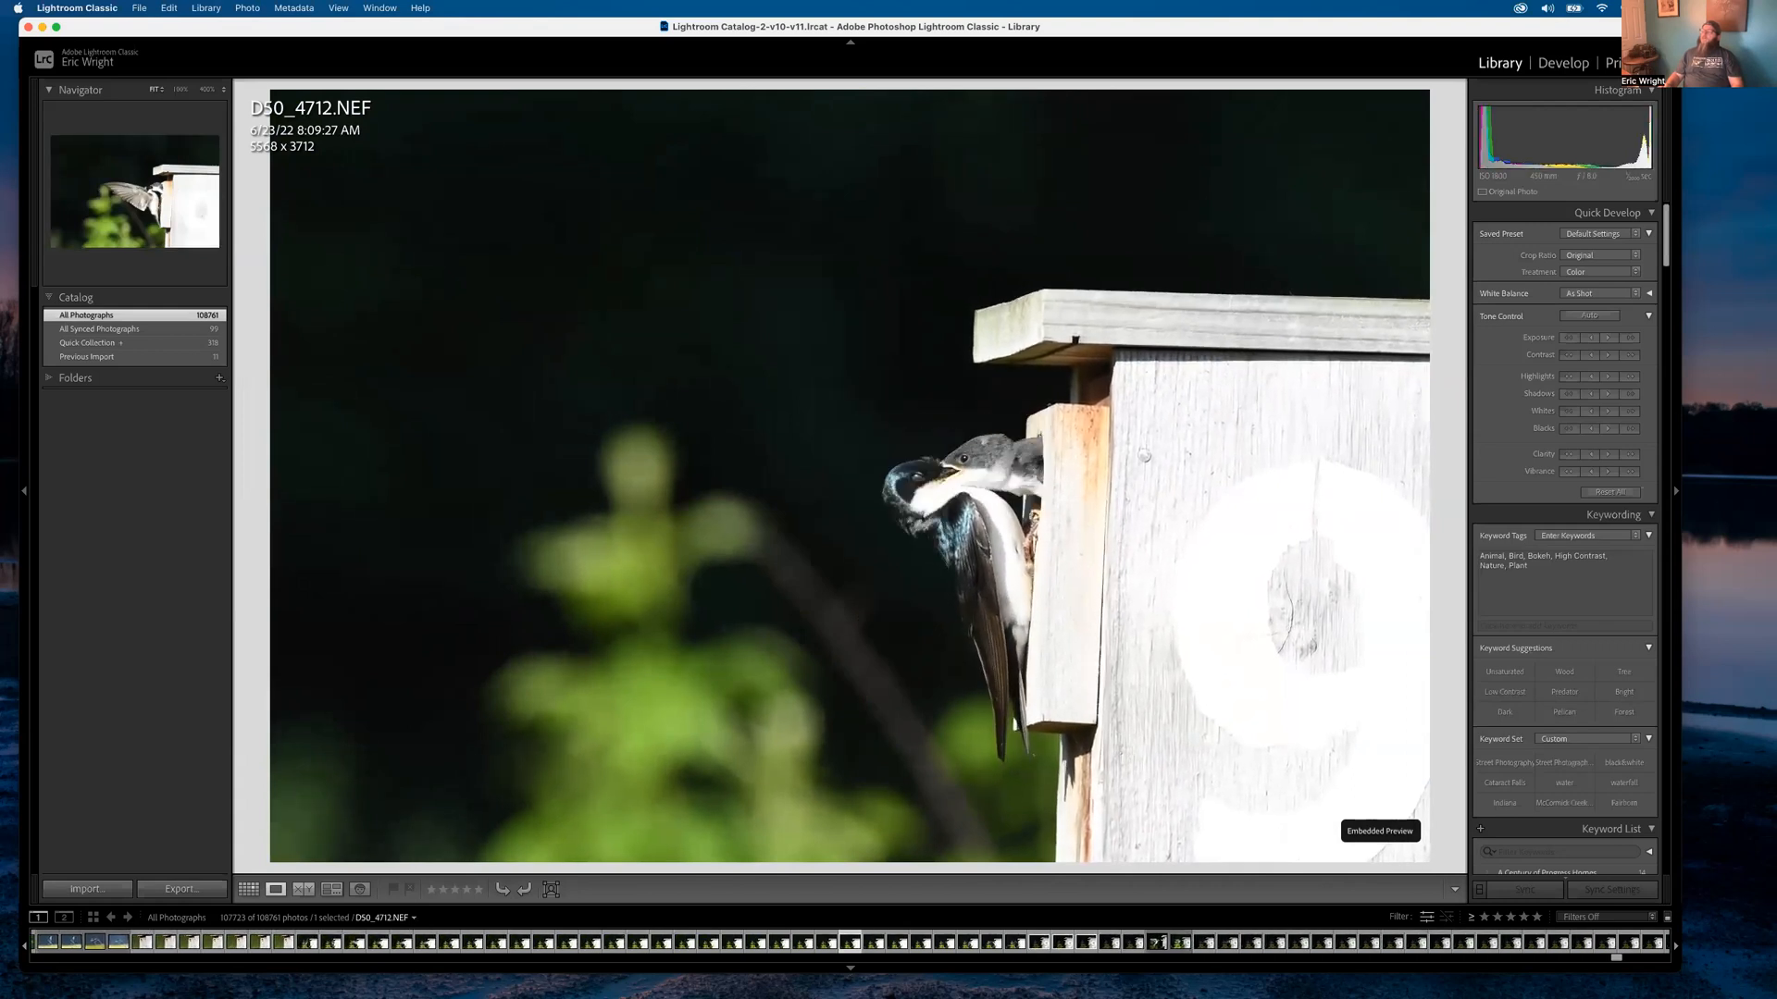
key("Right")
key("Right")
key("Right")
key("Right")
key("Right")
key("Right")
key("Right")
key("Right")
key("Right")
key("Right")
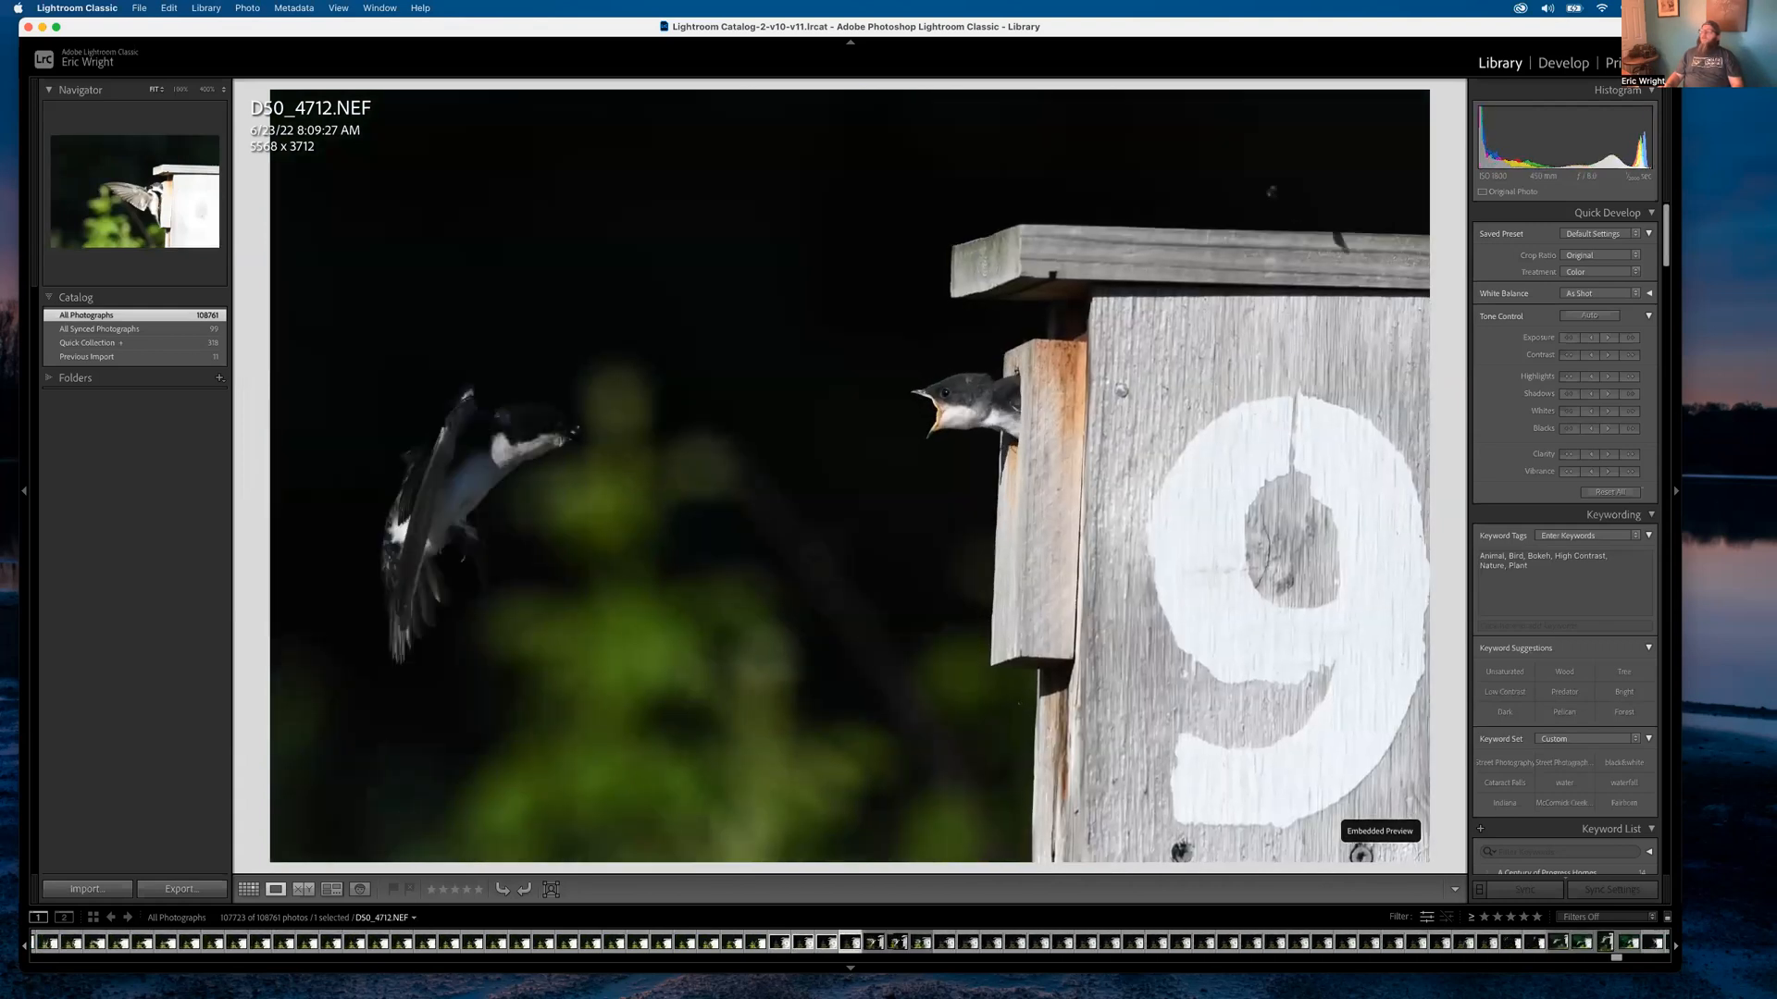
key("Right")
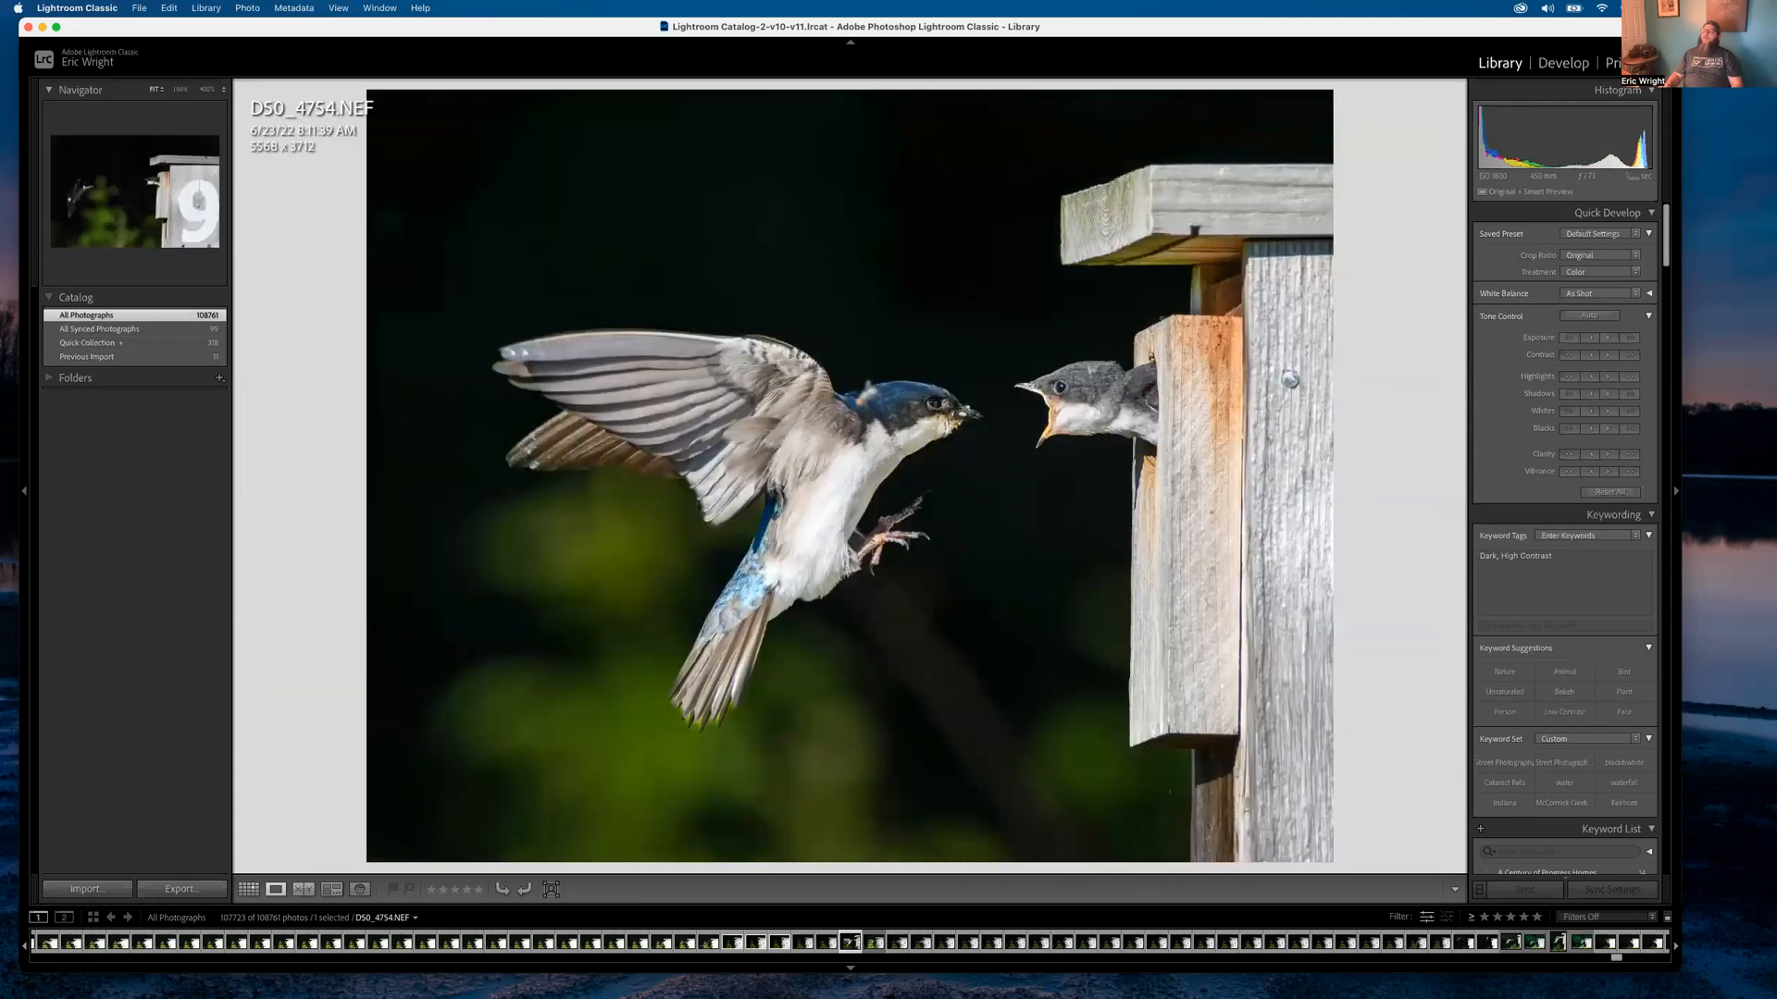
key("Left")
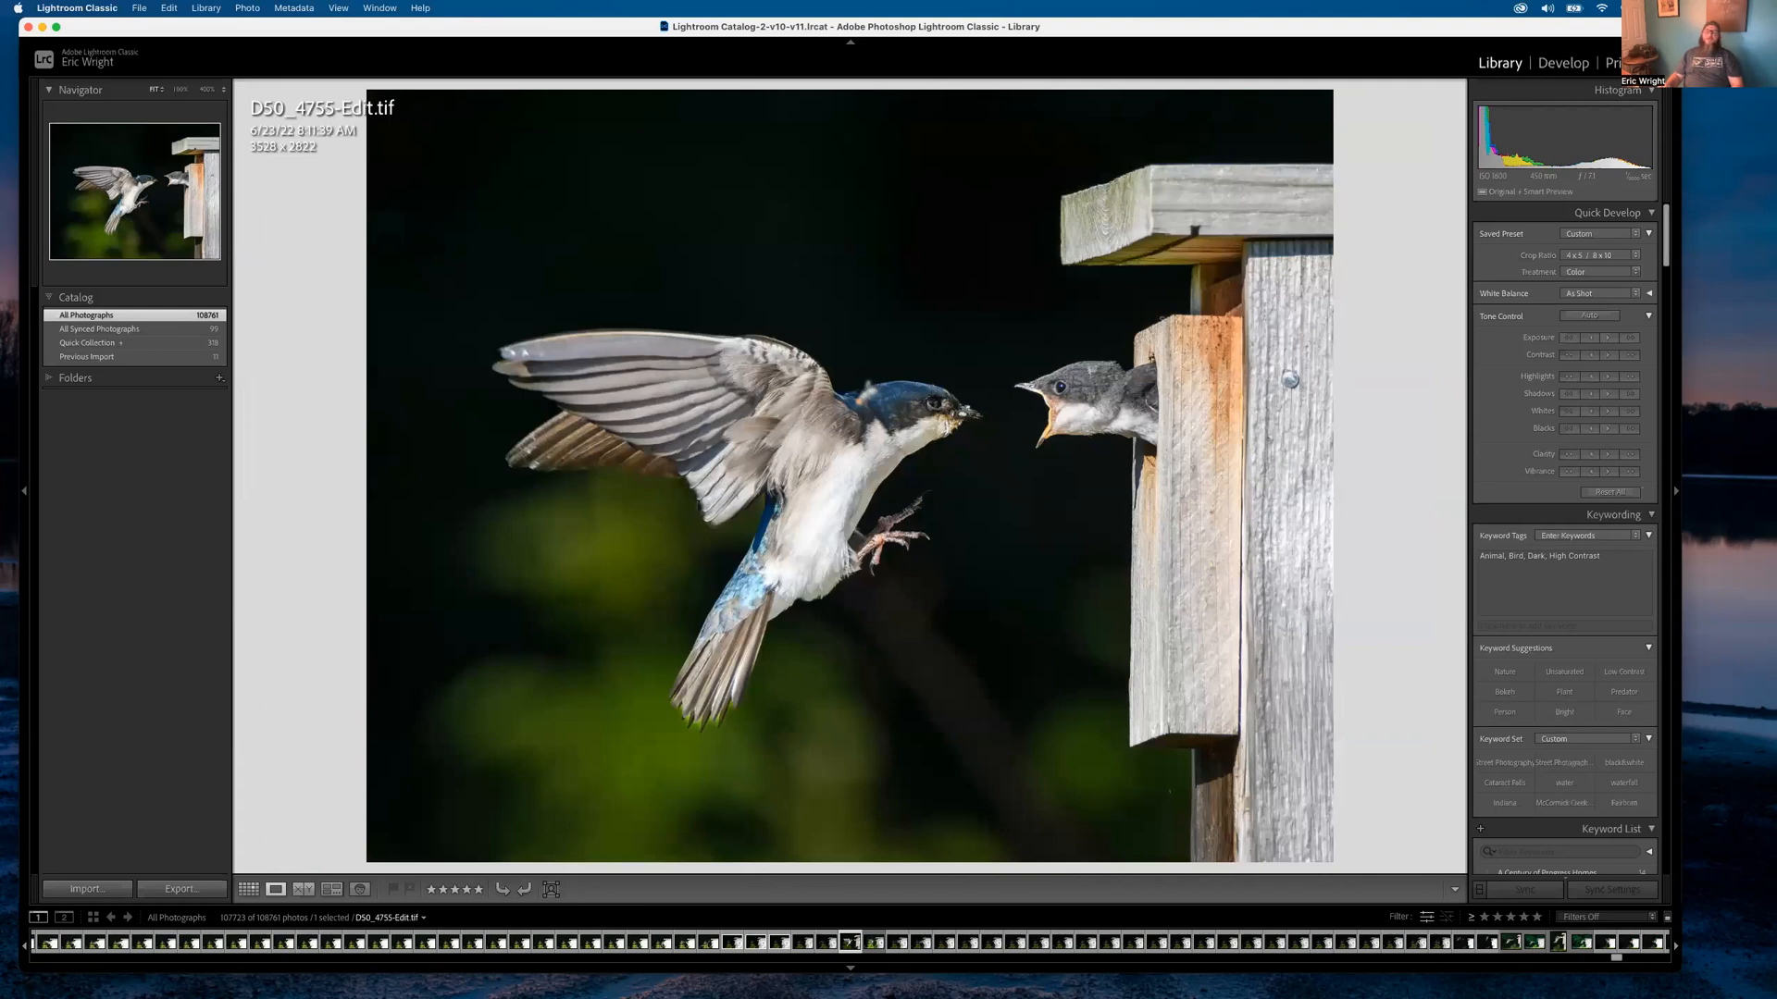
key("Right")
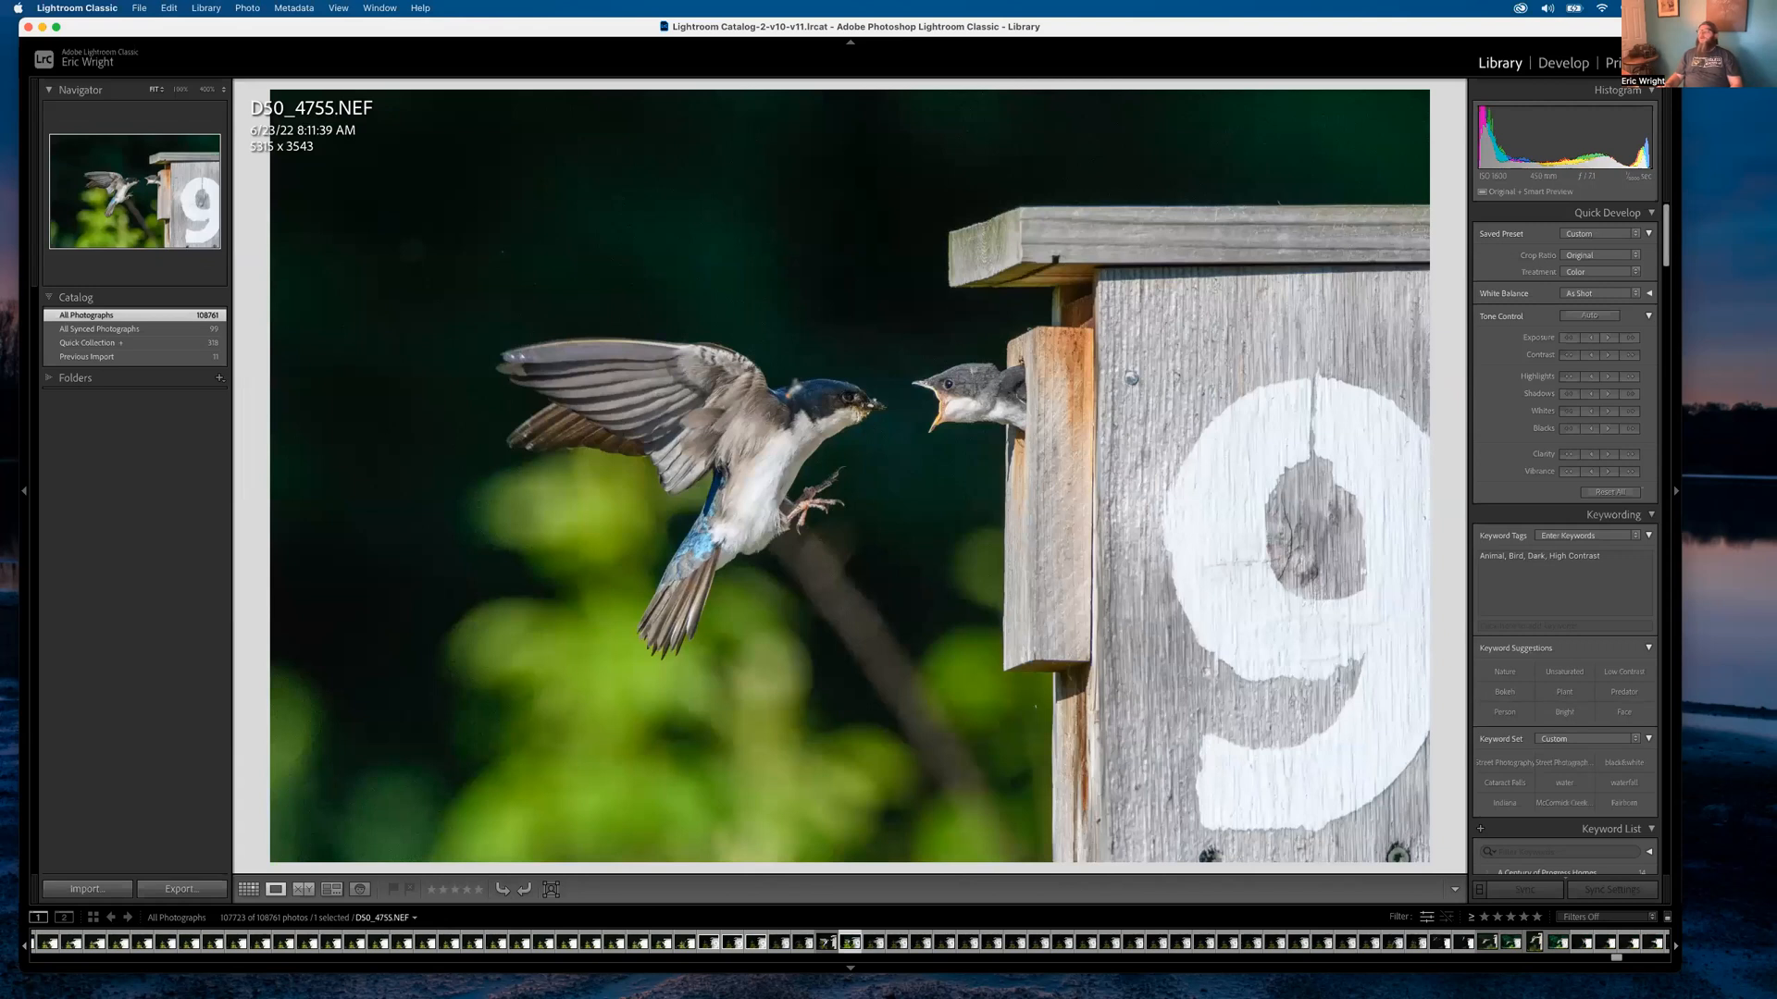
left_click_drag(801, 343, 986, 381)
key("Right")
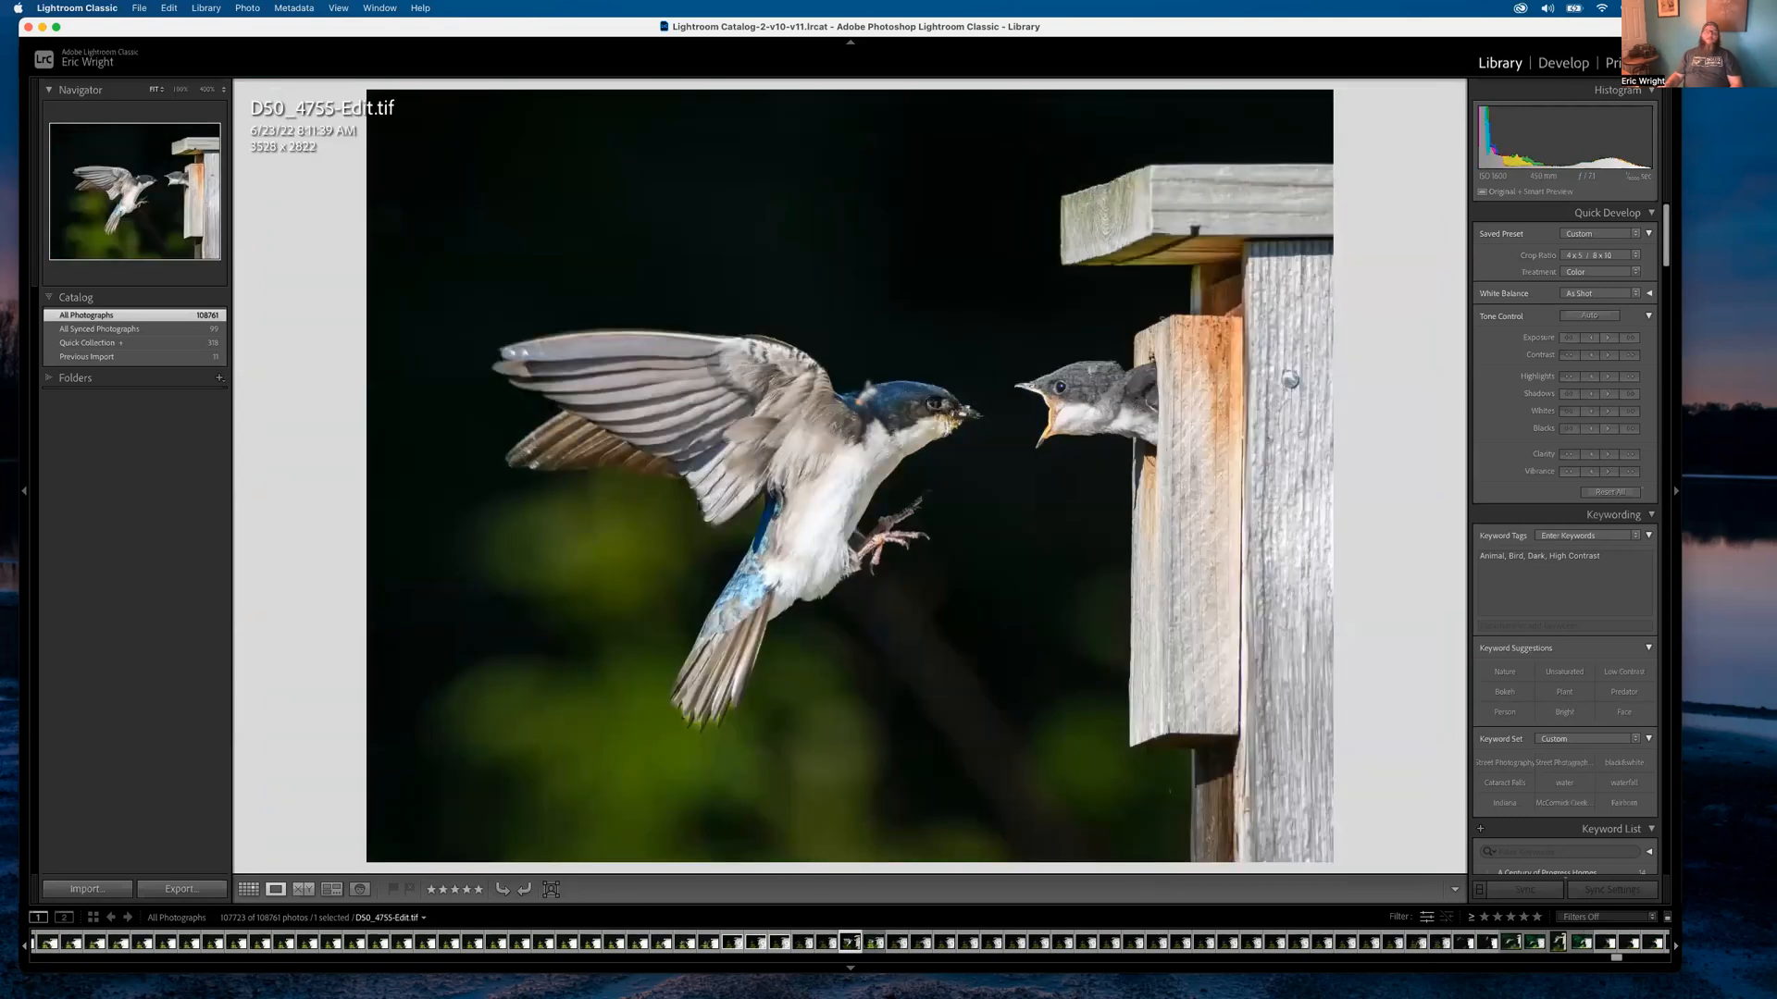
left_click_drag(1034, 198, 1016, 418)
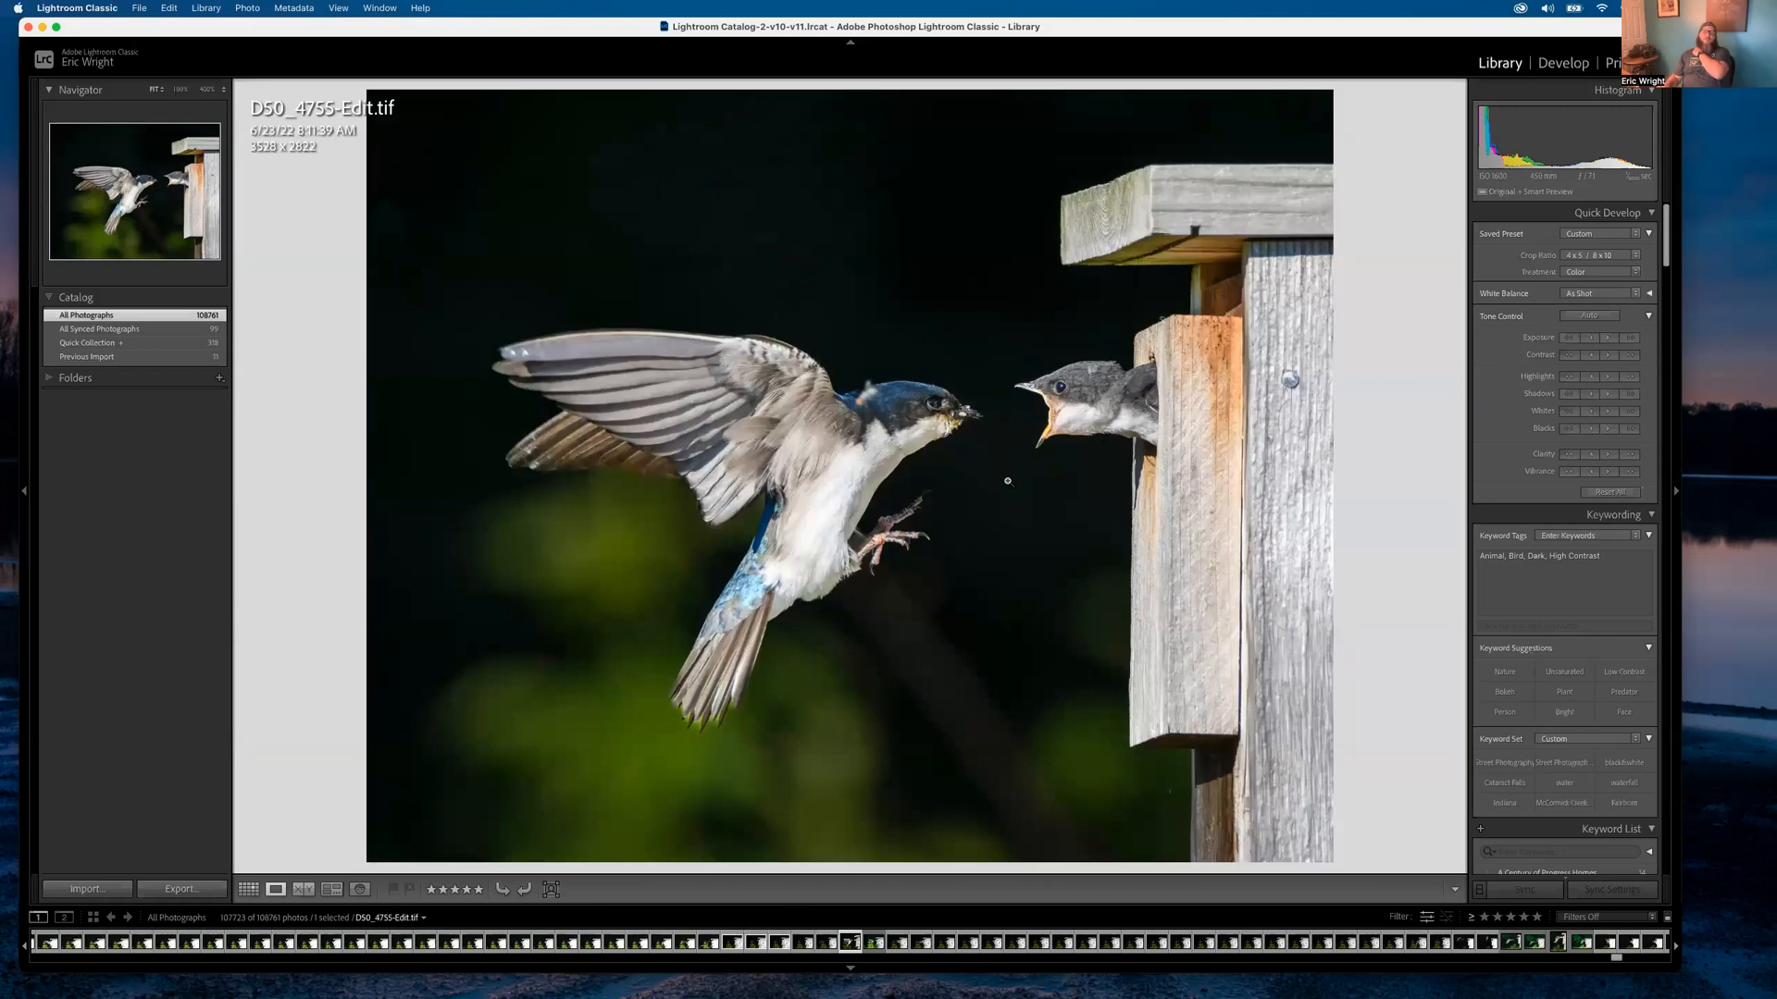
Step through the later burst frames after the edit, then return to the grid
key("Right")
key("Right")
key("Right")
key("Right")
key("Right")
key("Right")
key("Right")
key("Right")
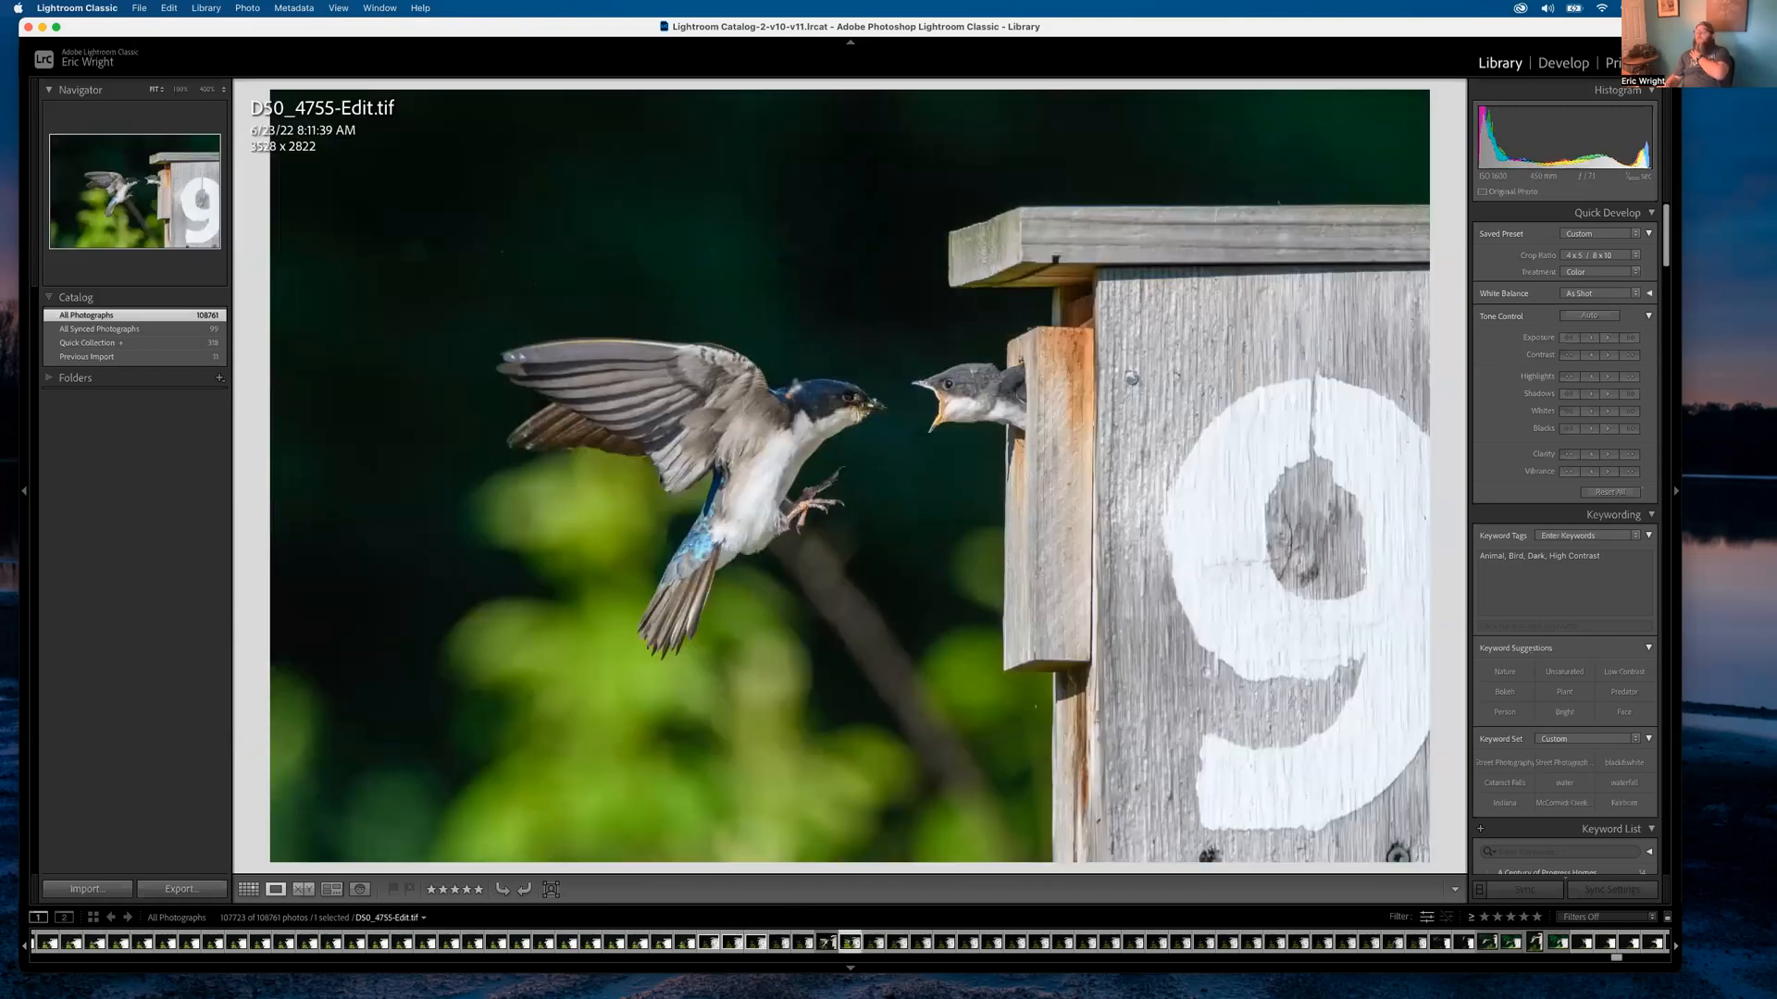
key("Right")
key("Right")
key("Right")
key("Right")
key("Right")
key("Right")
key("Right")
key("Right")
key("Right")
key("Right")
key("Right")
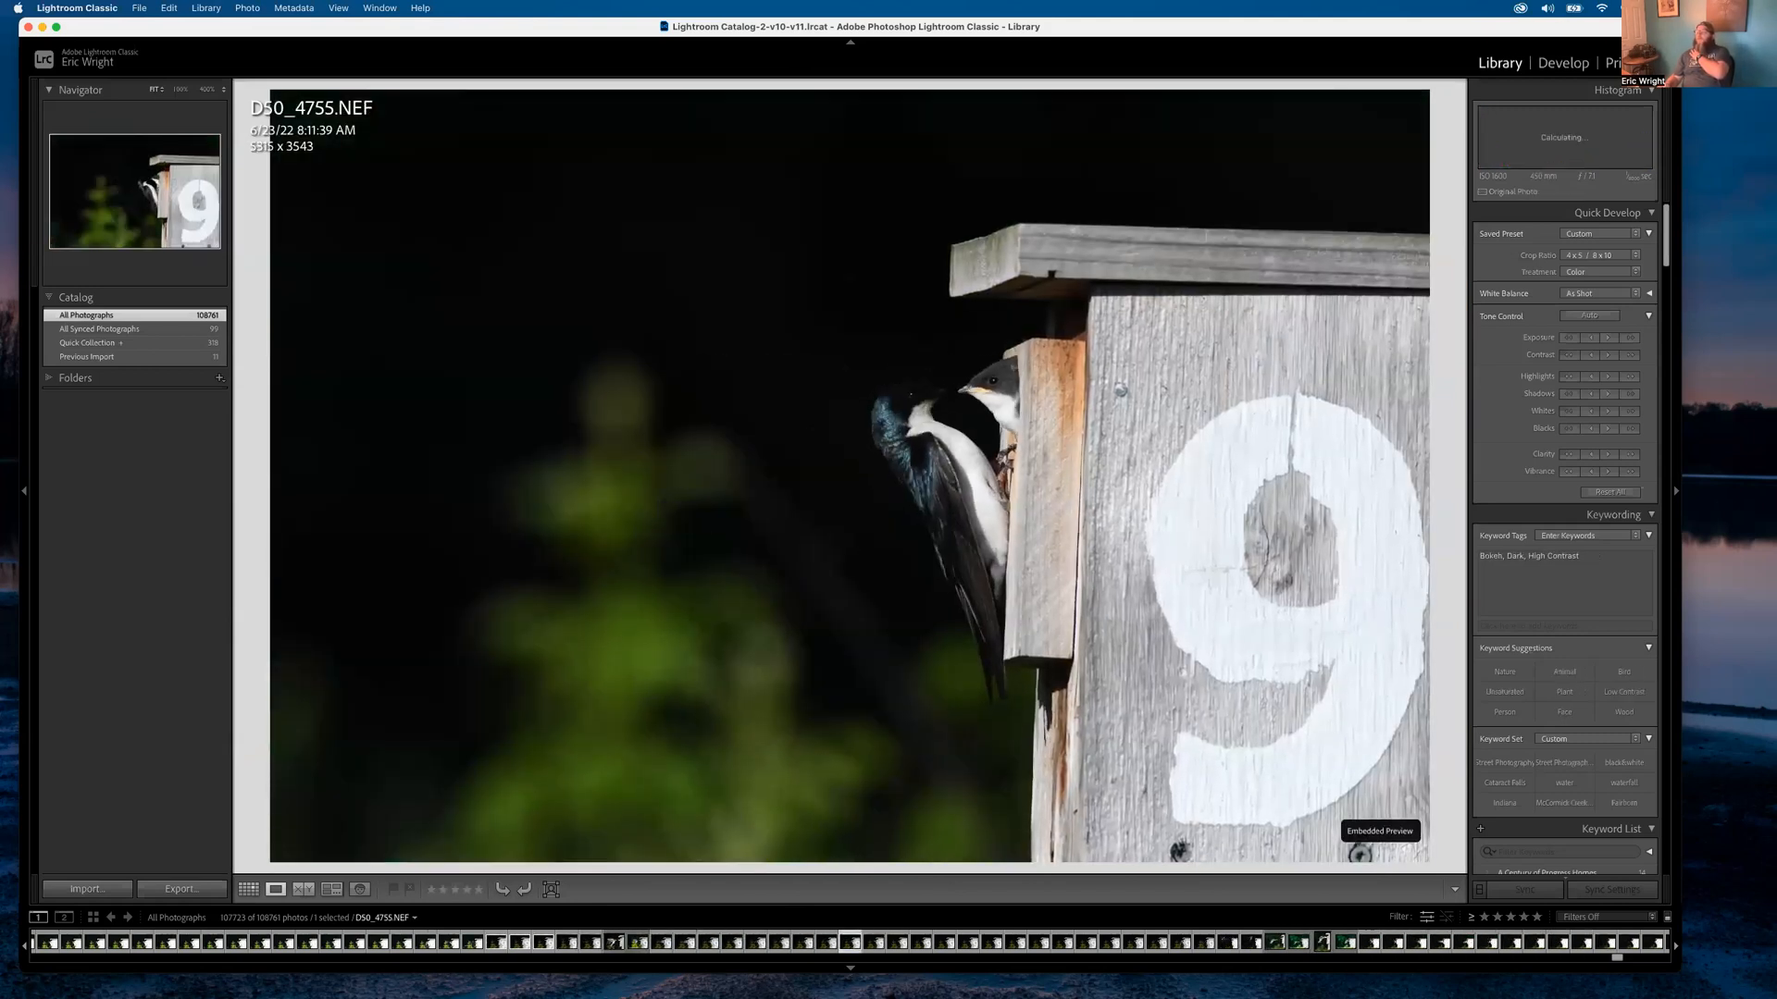
key("Right")
key("Right")
key("Right")
key("Right")
key("Right")
key("Right")
key("Right")
key("Right")
key("Right")
key("Right")
key("Right")
key("Right")
key("Right")
key("Right")
key("Right")
key("Right")
key("Right")
key("Right")
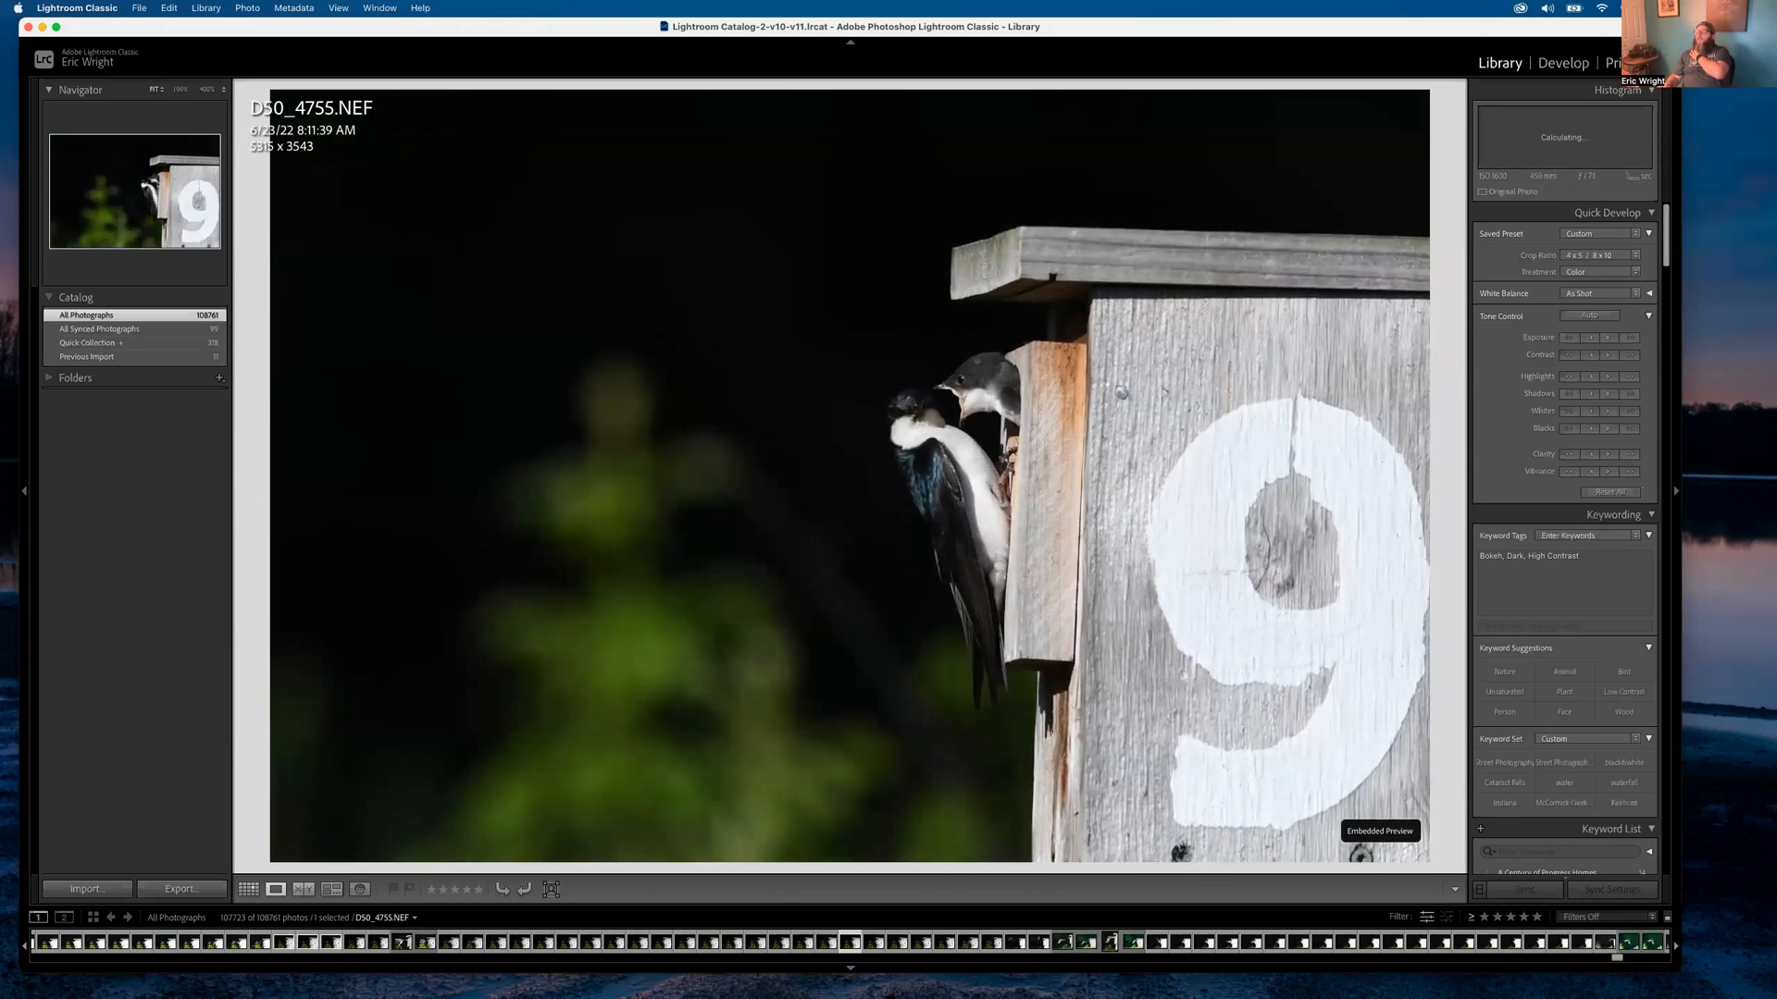
key("g")
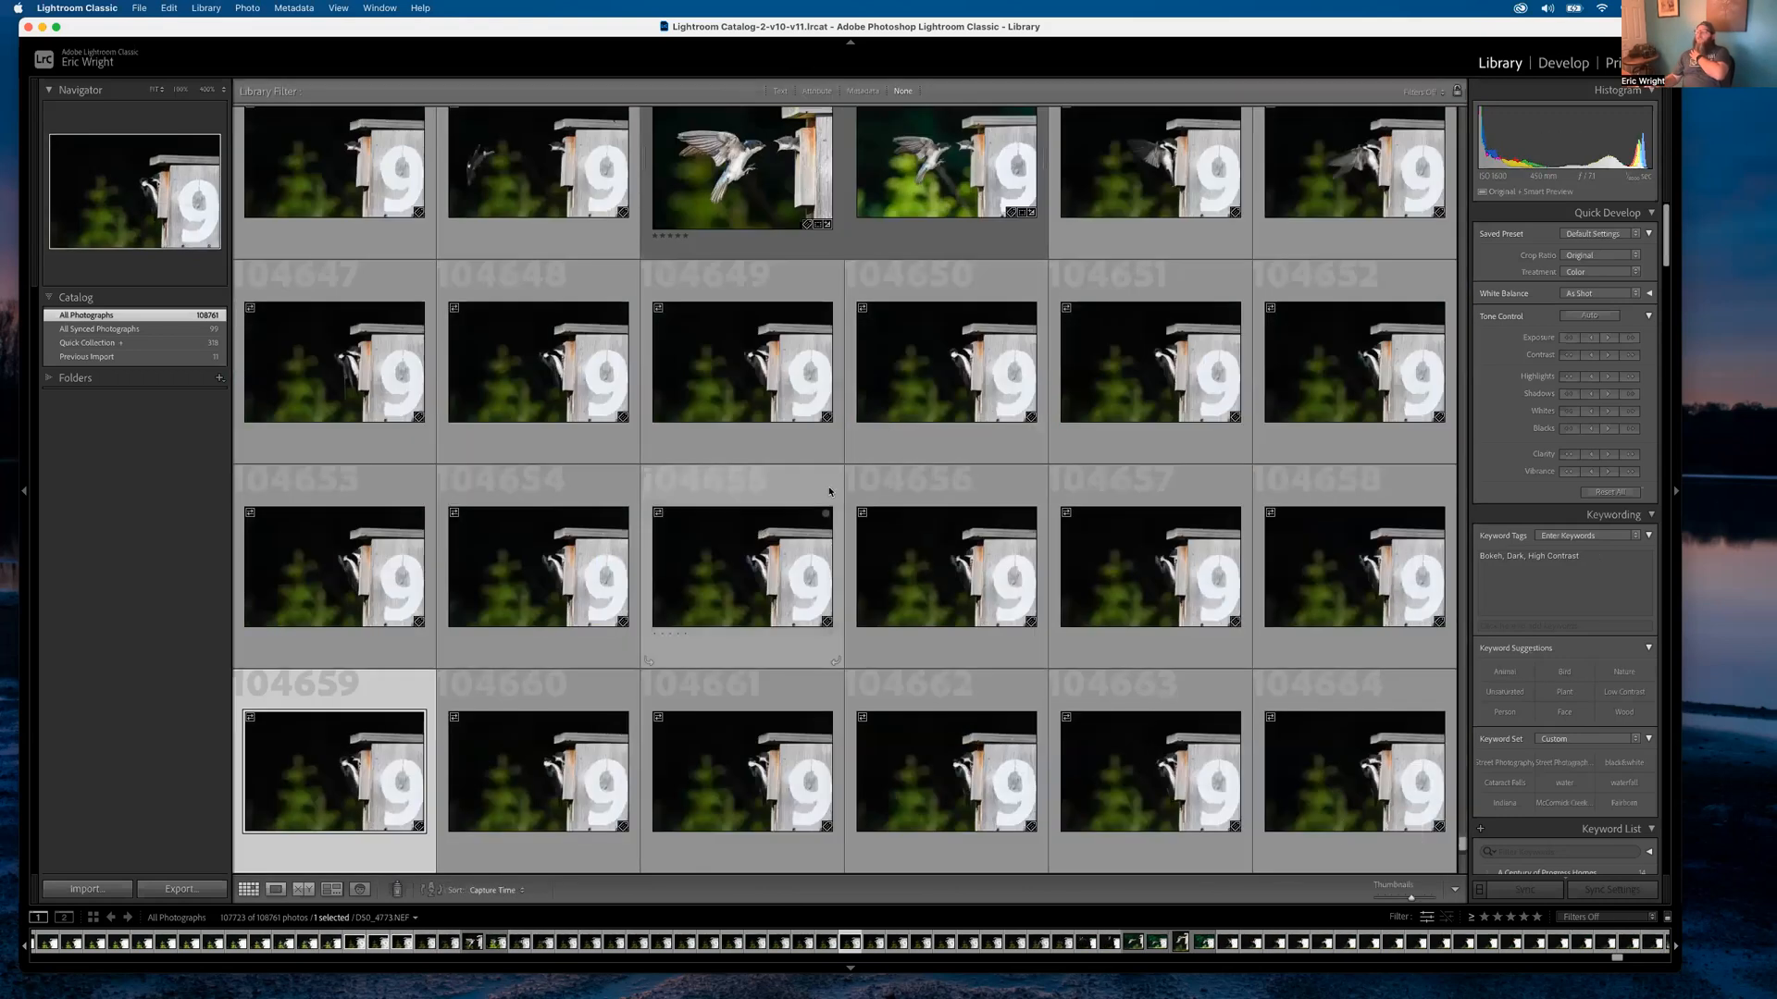
scroll(811, 587, "up", 3)
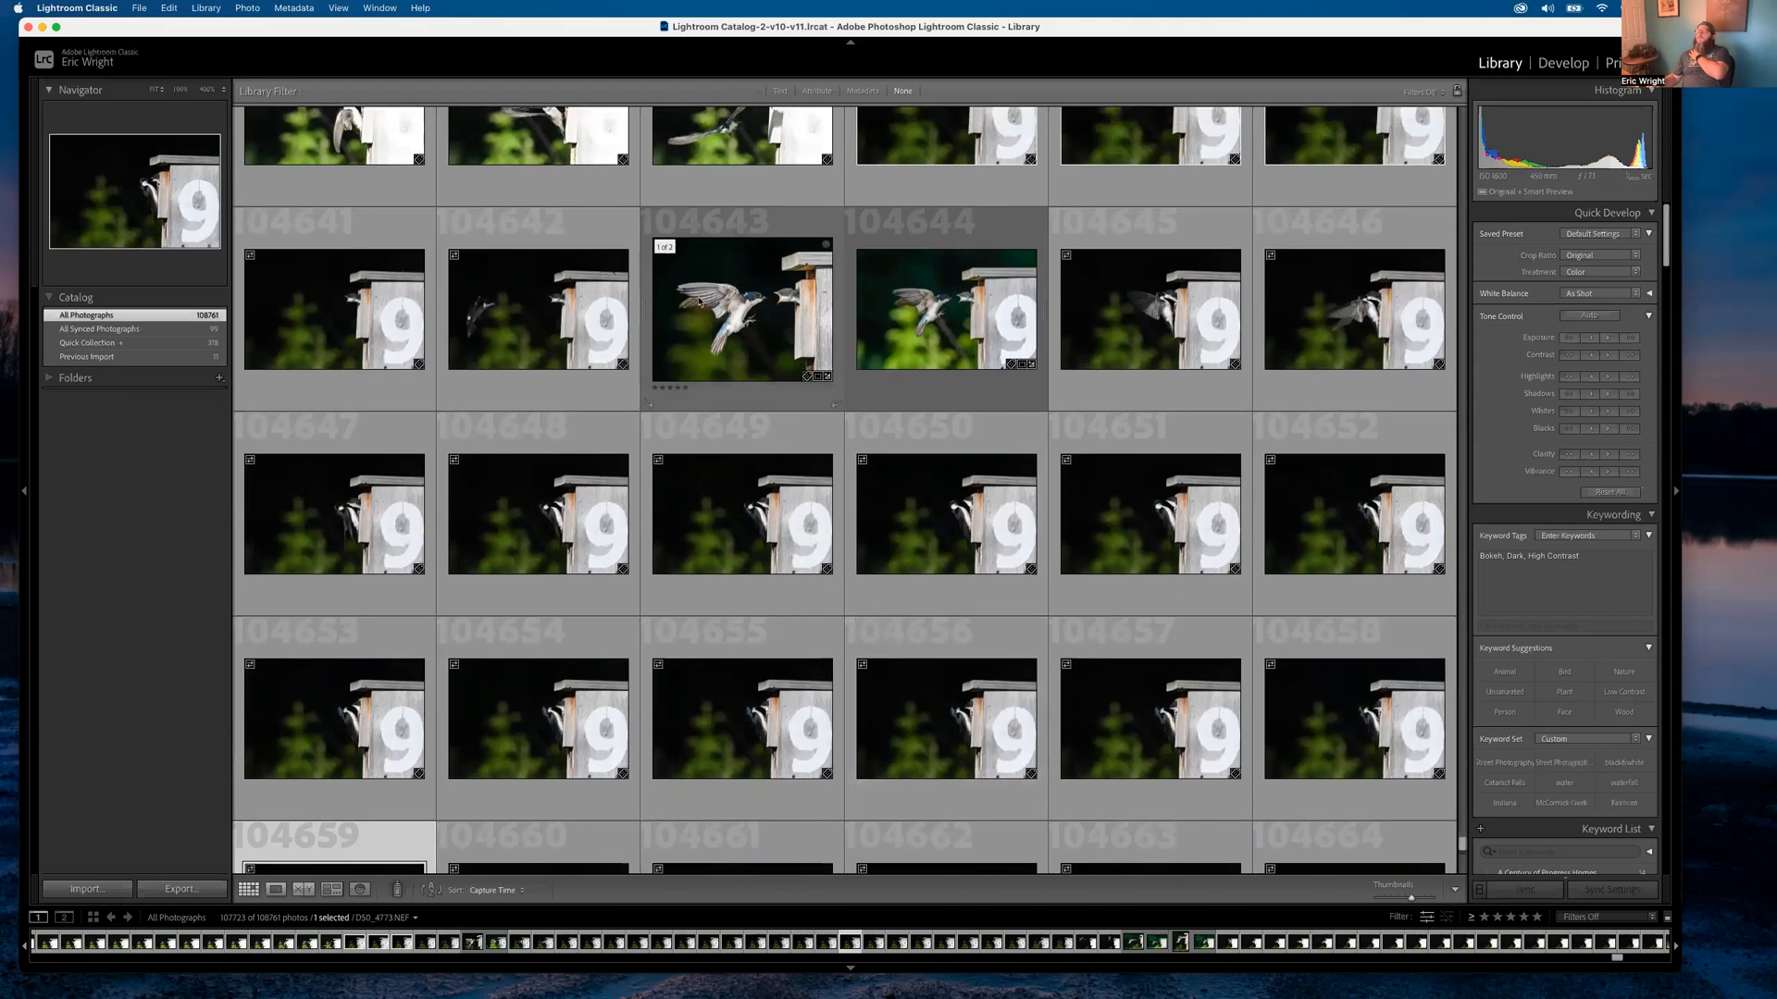
Open flying-swallow thumbnail 104643 and step back through raw frames to D50_4740.NEF
left_click(698, 298)
double_click(698, 298)
key("Left")
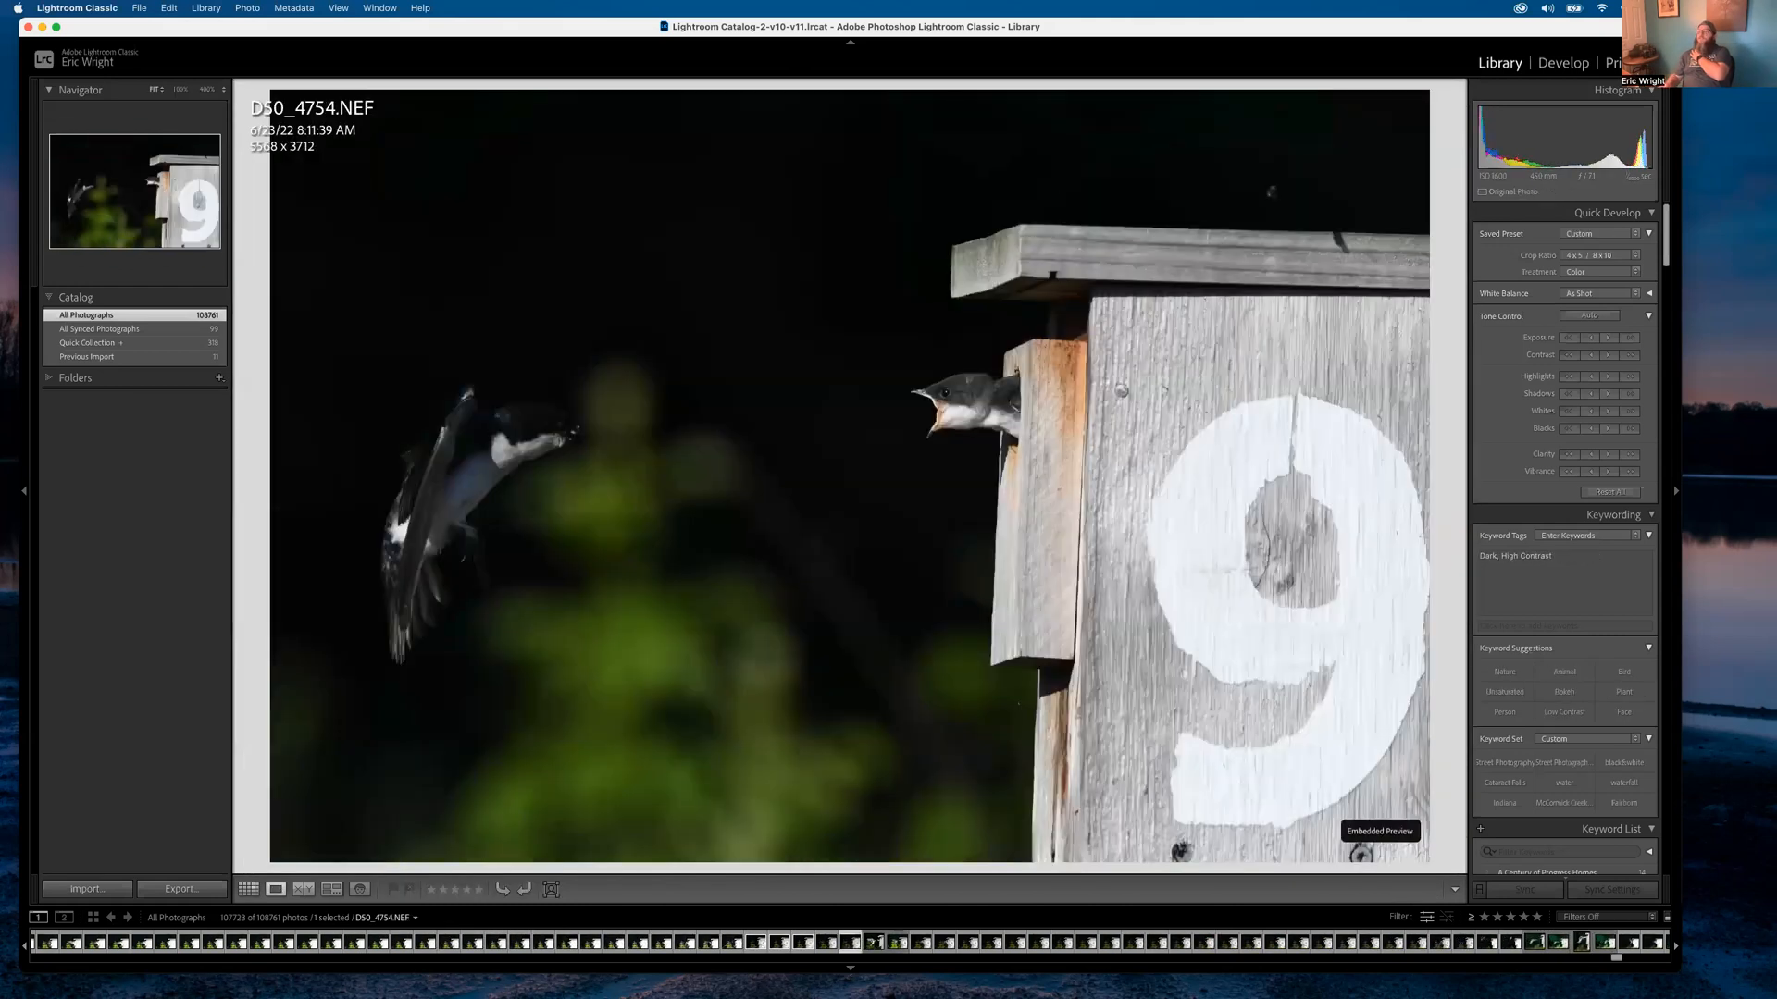
key("Left")
key("Left")
key("Left")
key("Left")
key("Left")
key("Left")
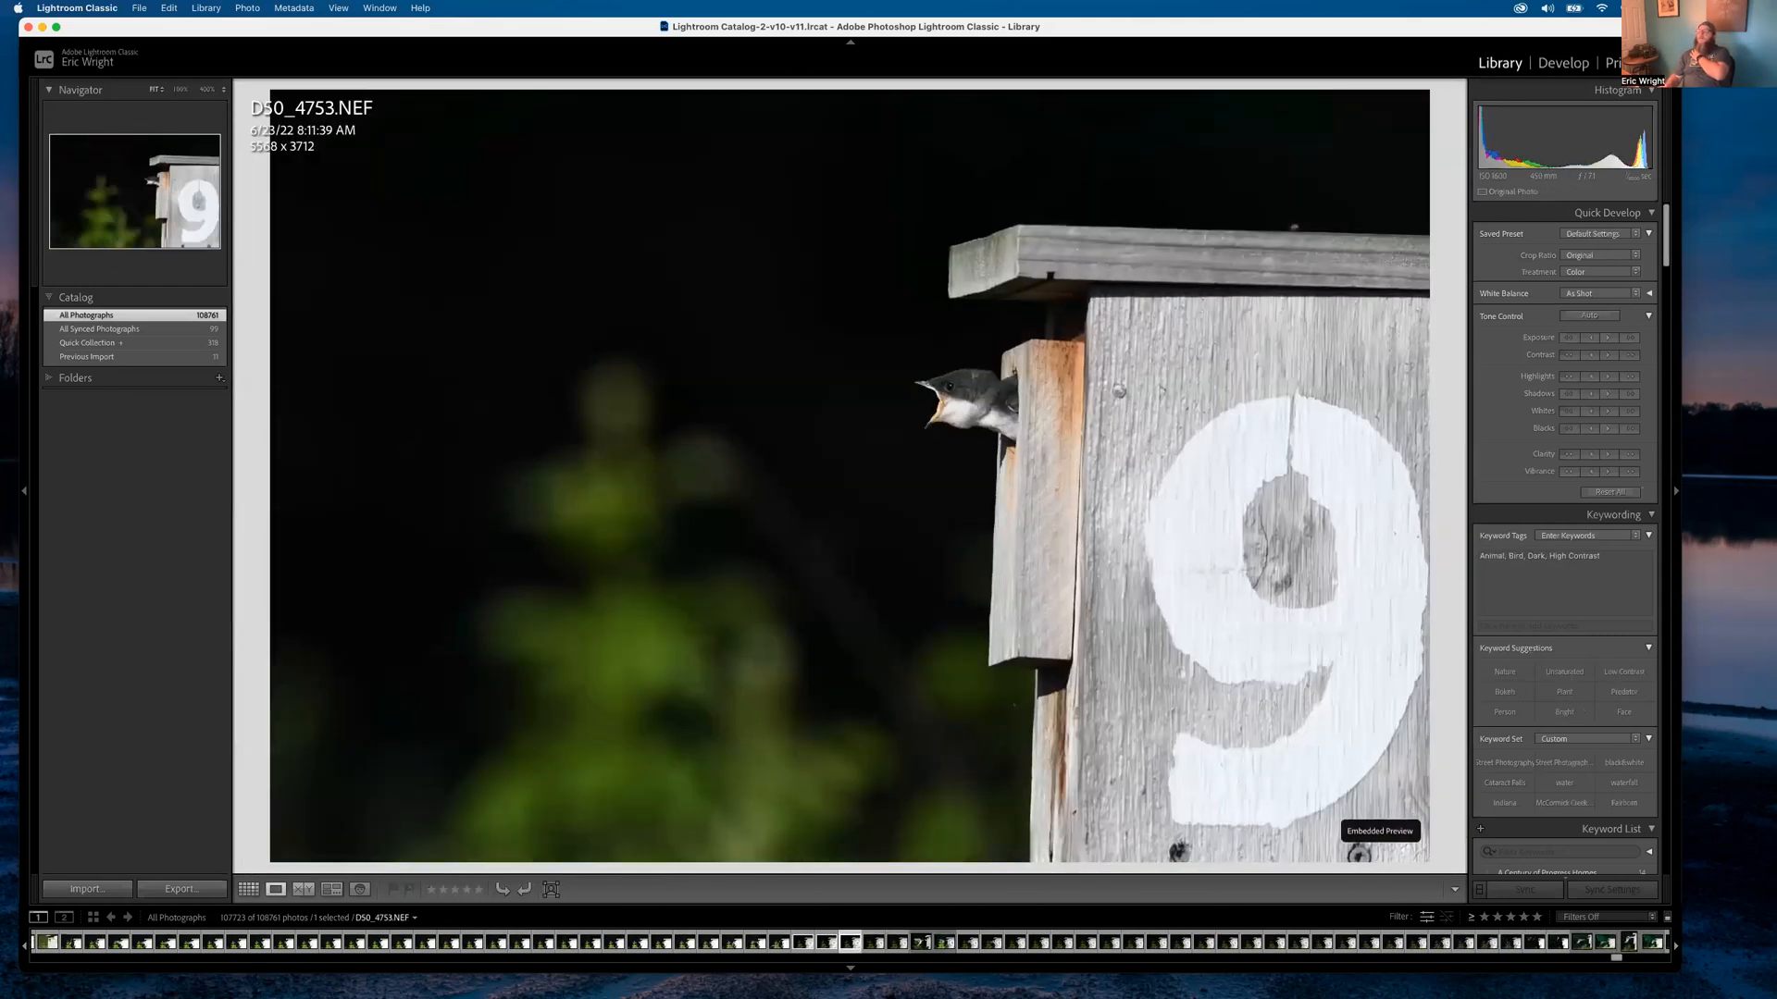
key("Left")
key("Right")
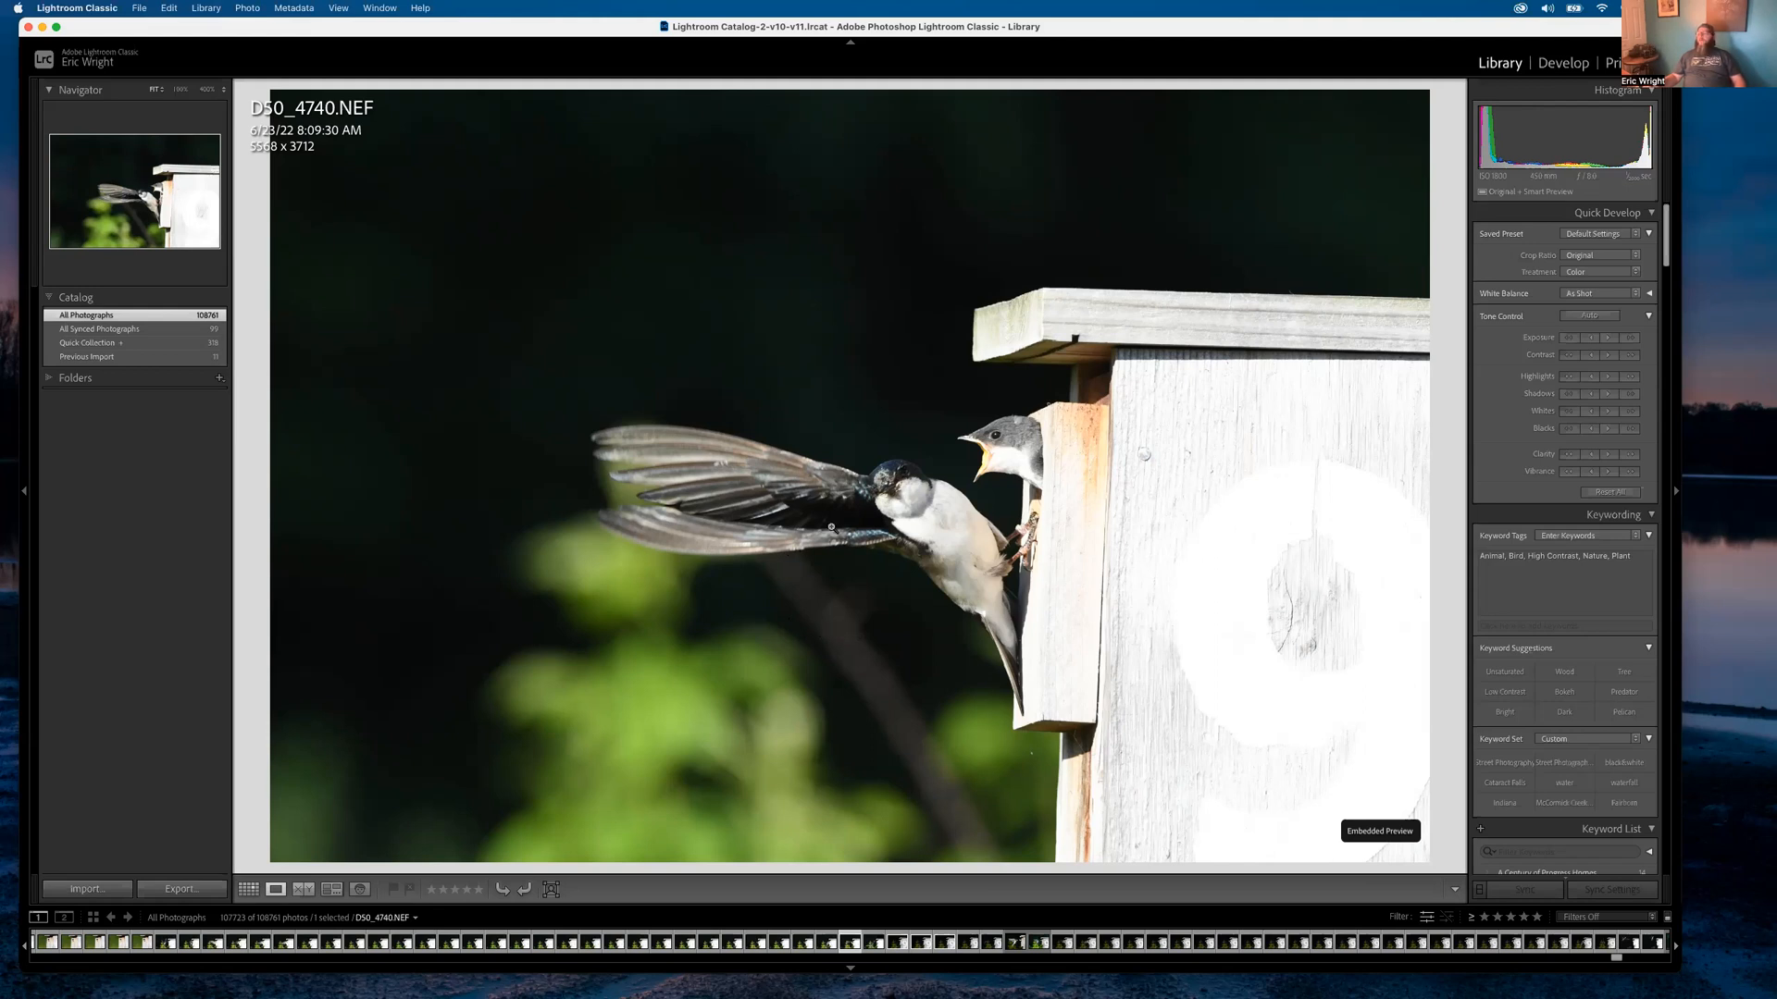
Return to the thumbnail grid, browse the sparrow bursts and select sparrow frame 104744
double_click(879, 501)
scroll(987, 505, "down", 5)
scroll(986, 504, "down", 15)
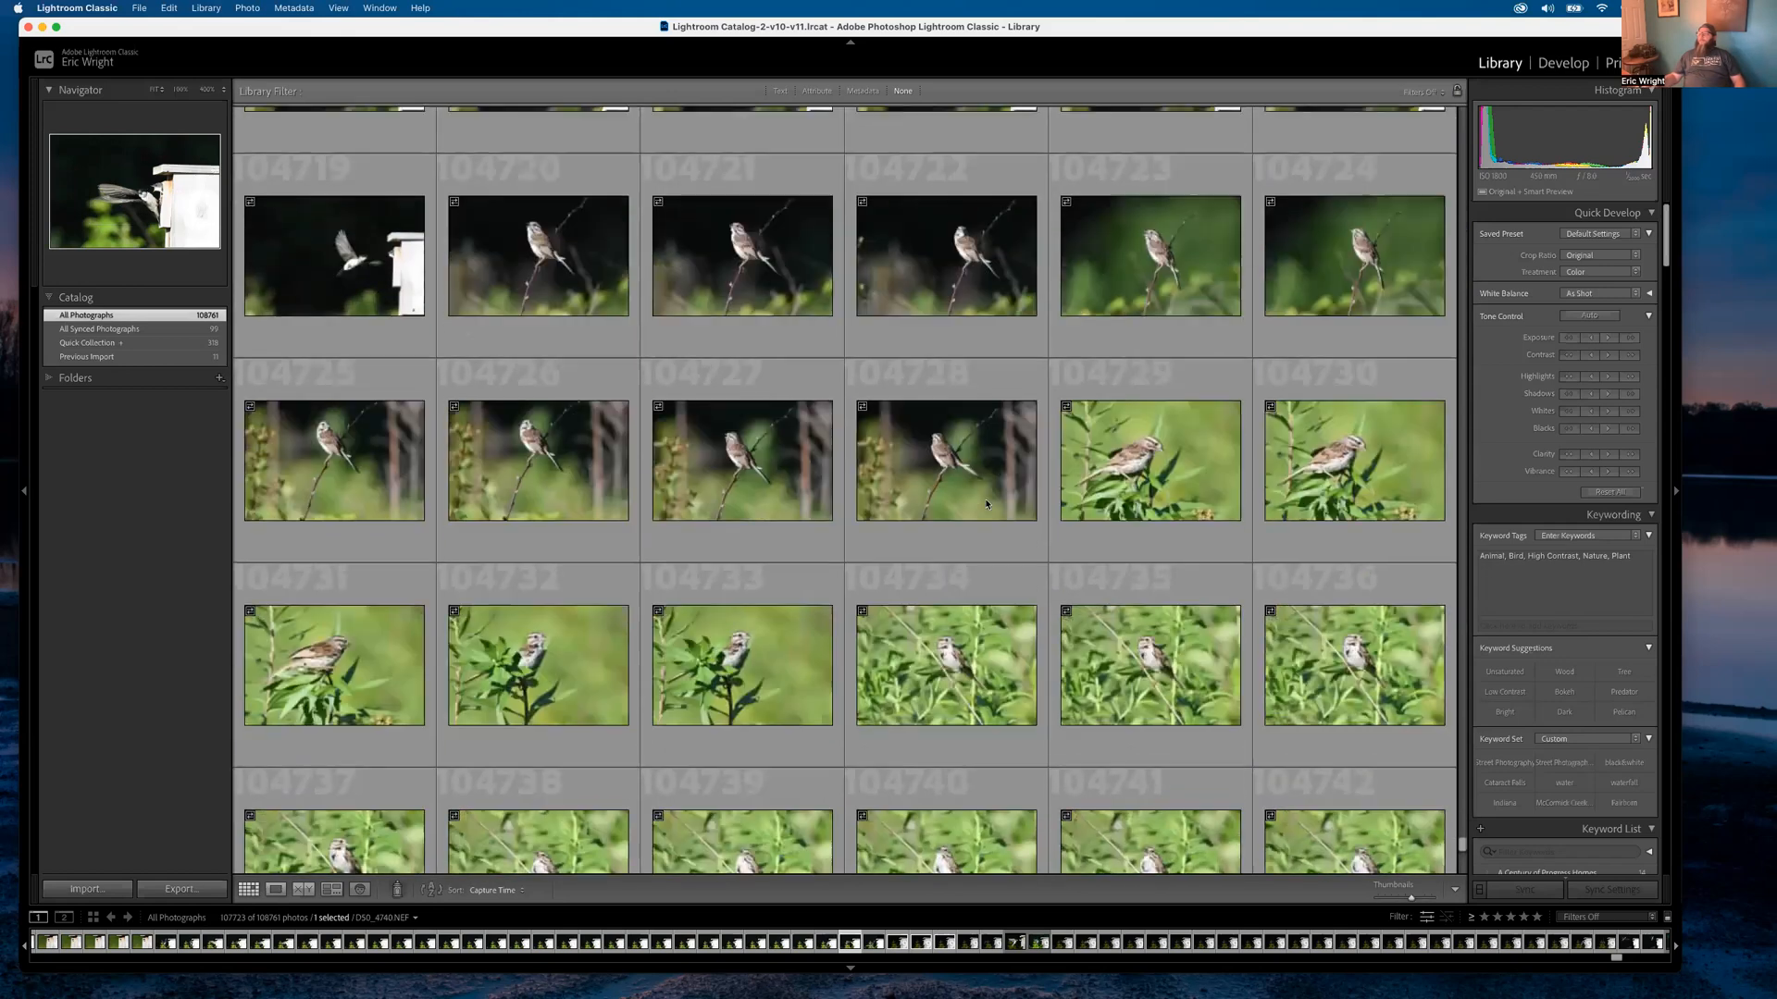
scroll(987, 504, "up", 4)
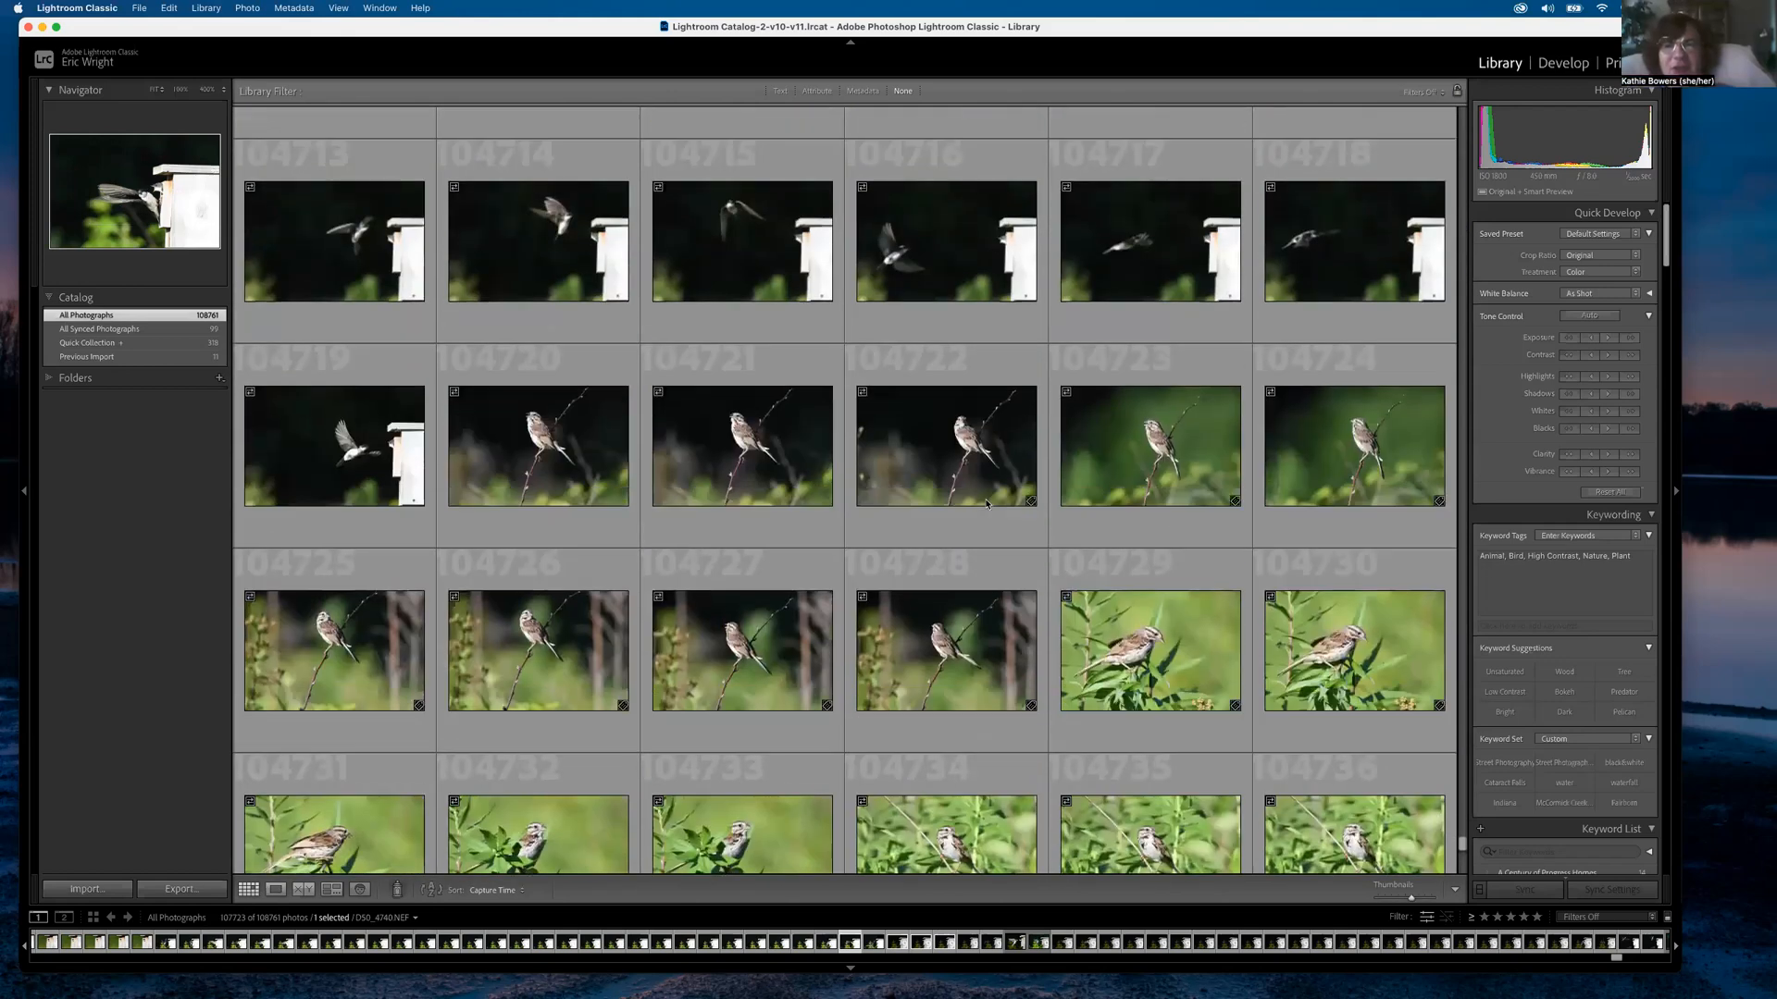
scroll(987, 504, "up", 1)
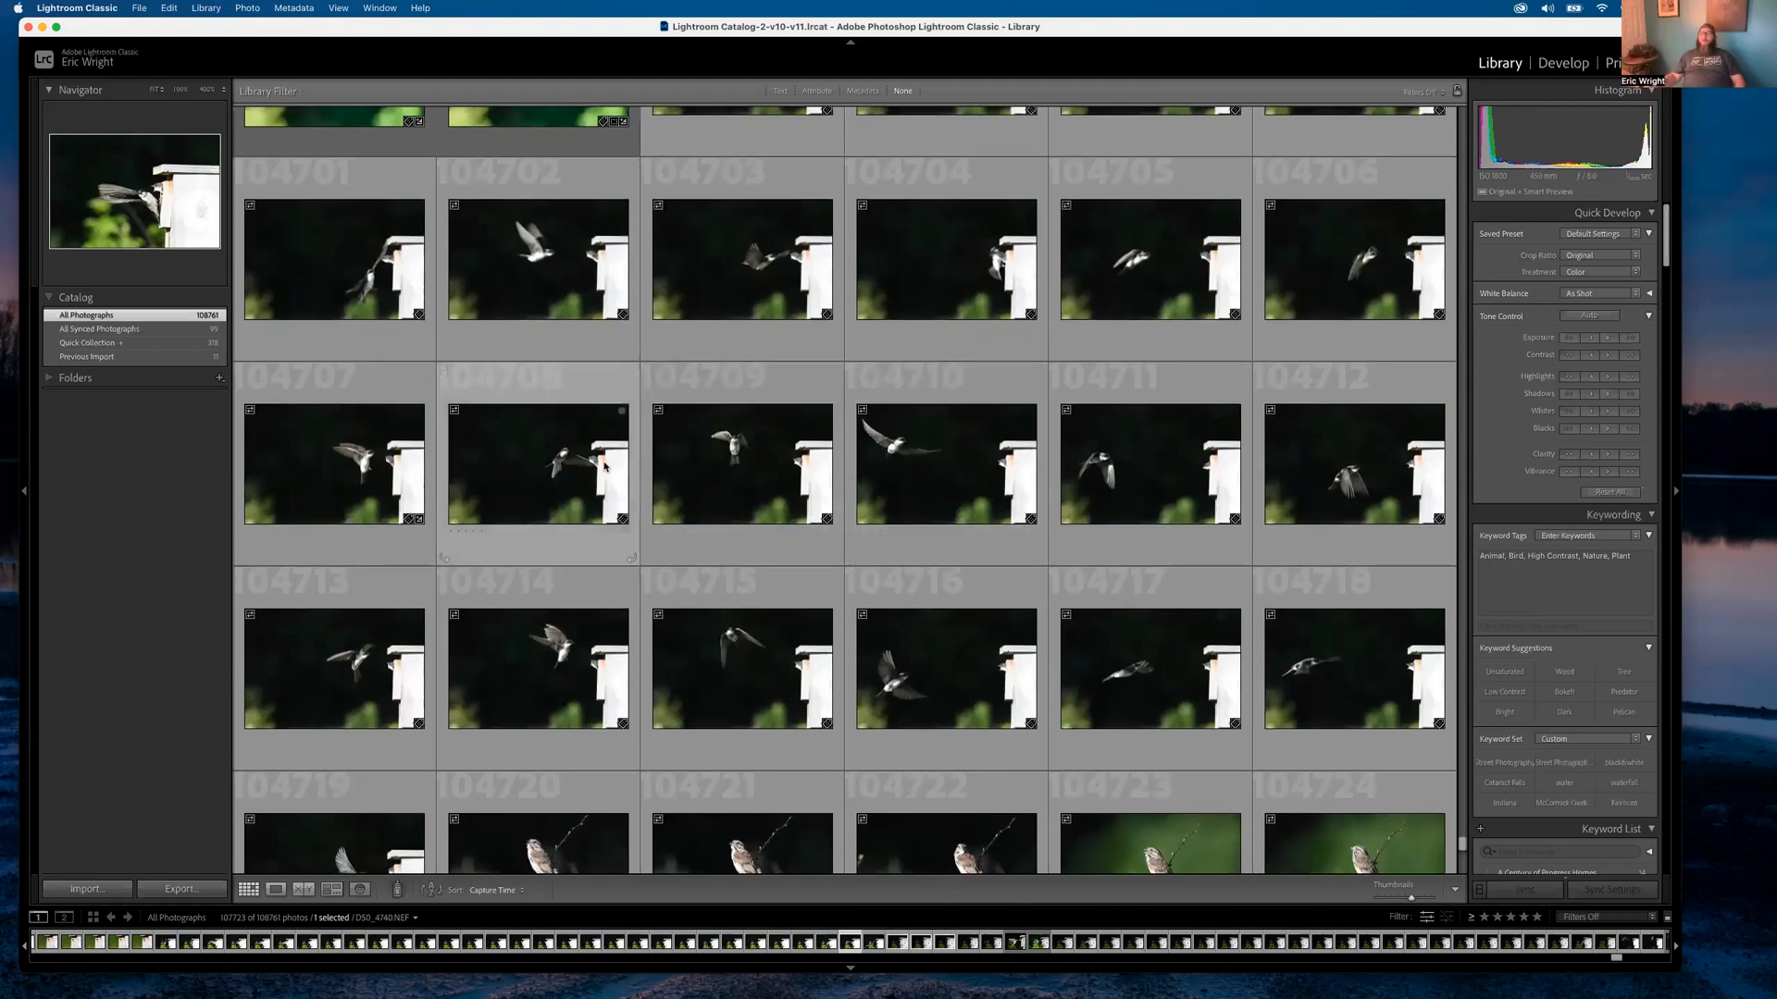
scroll(752, 489, "down", 1)
scroll(756, 491, "down", 9)
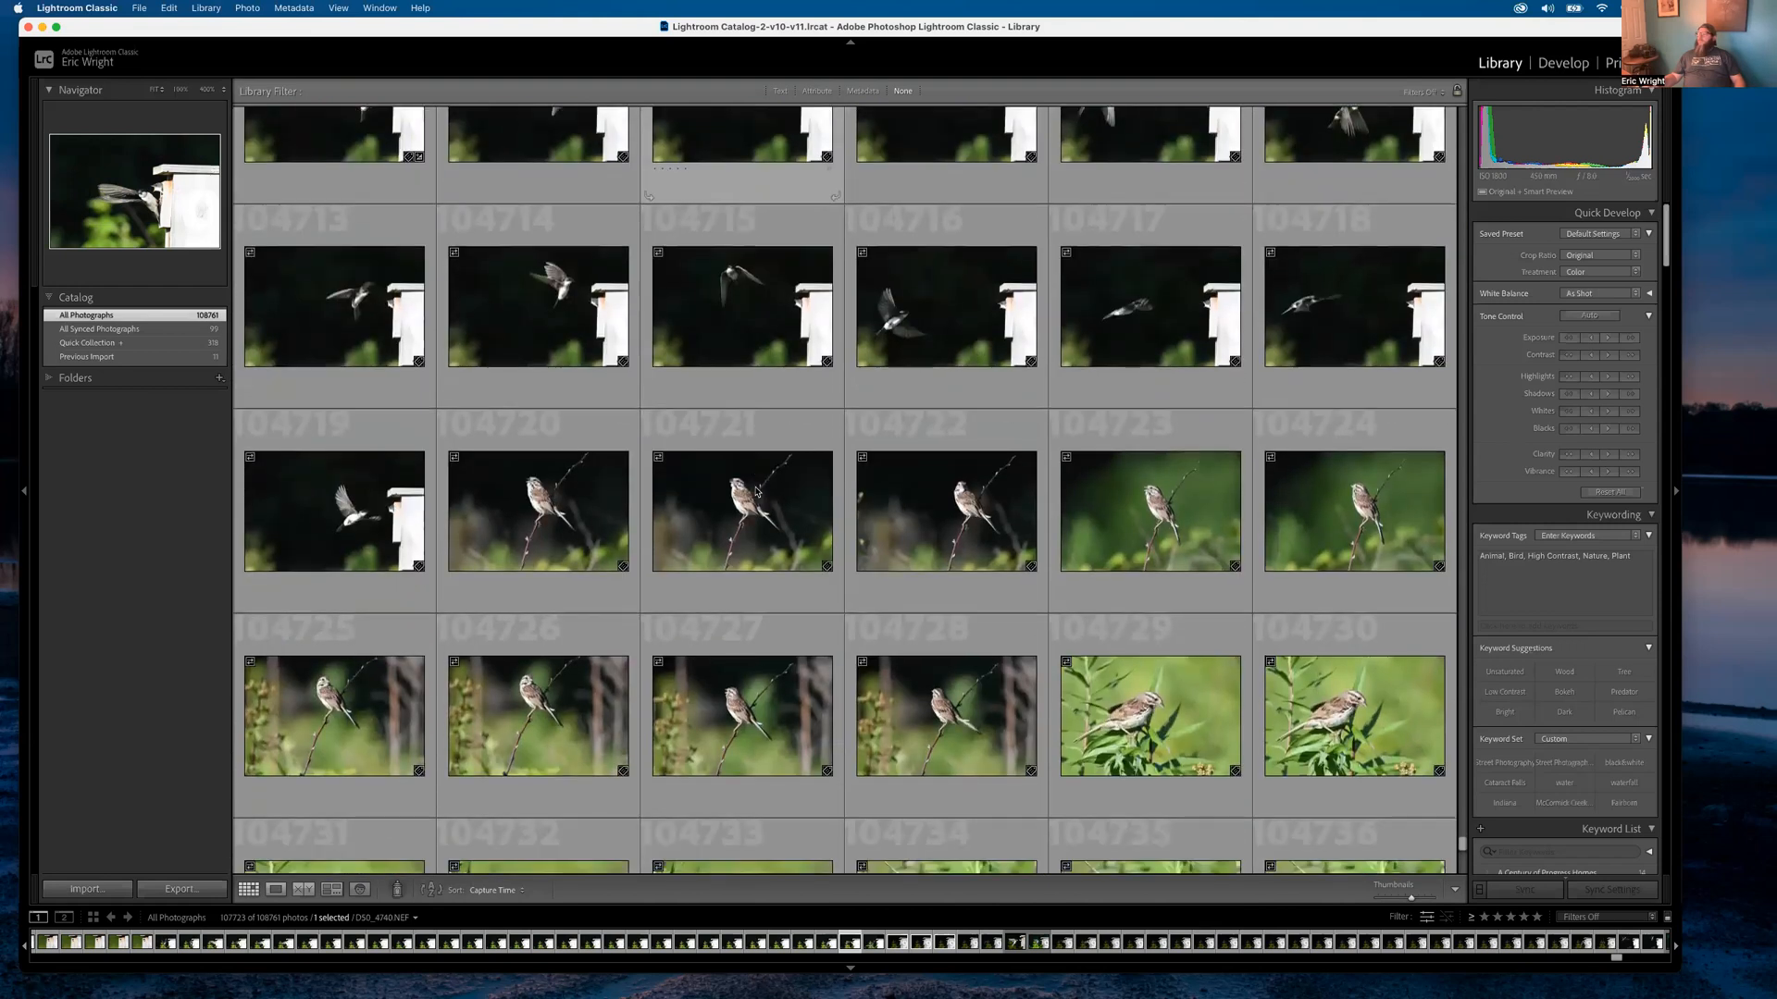
scroll(757, 492, "down", 5)
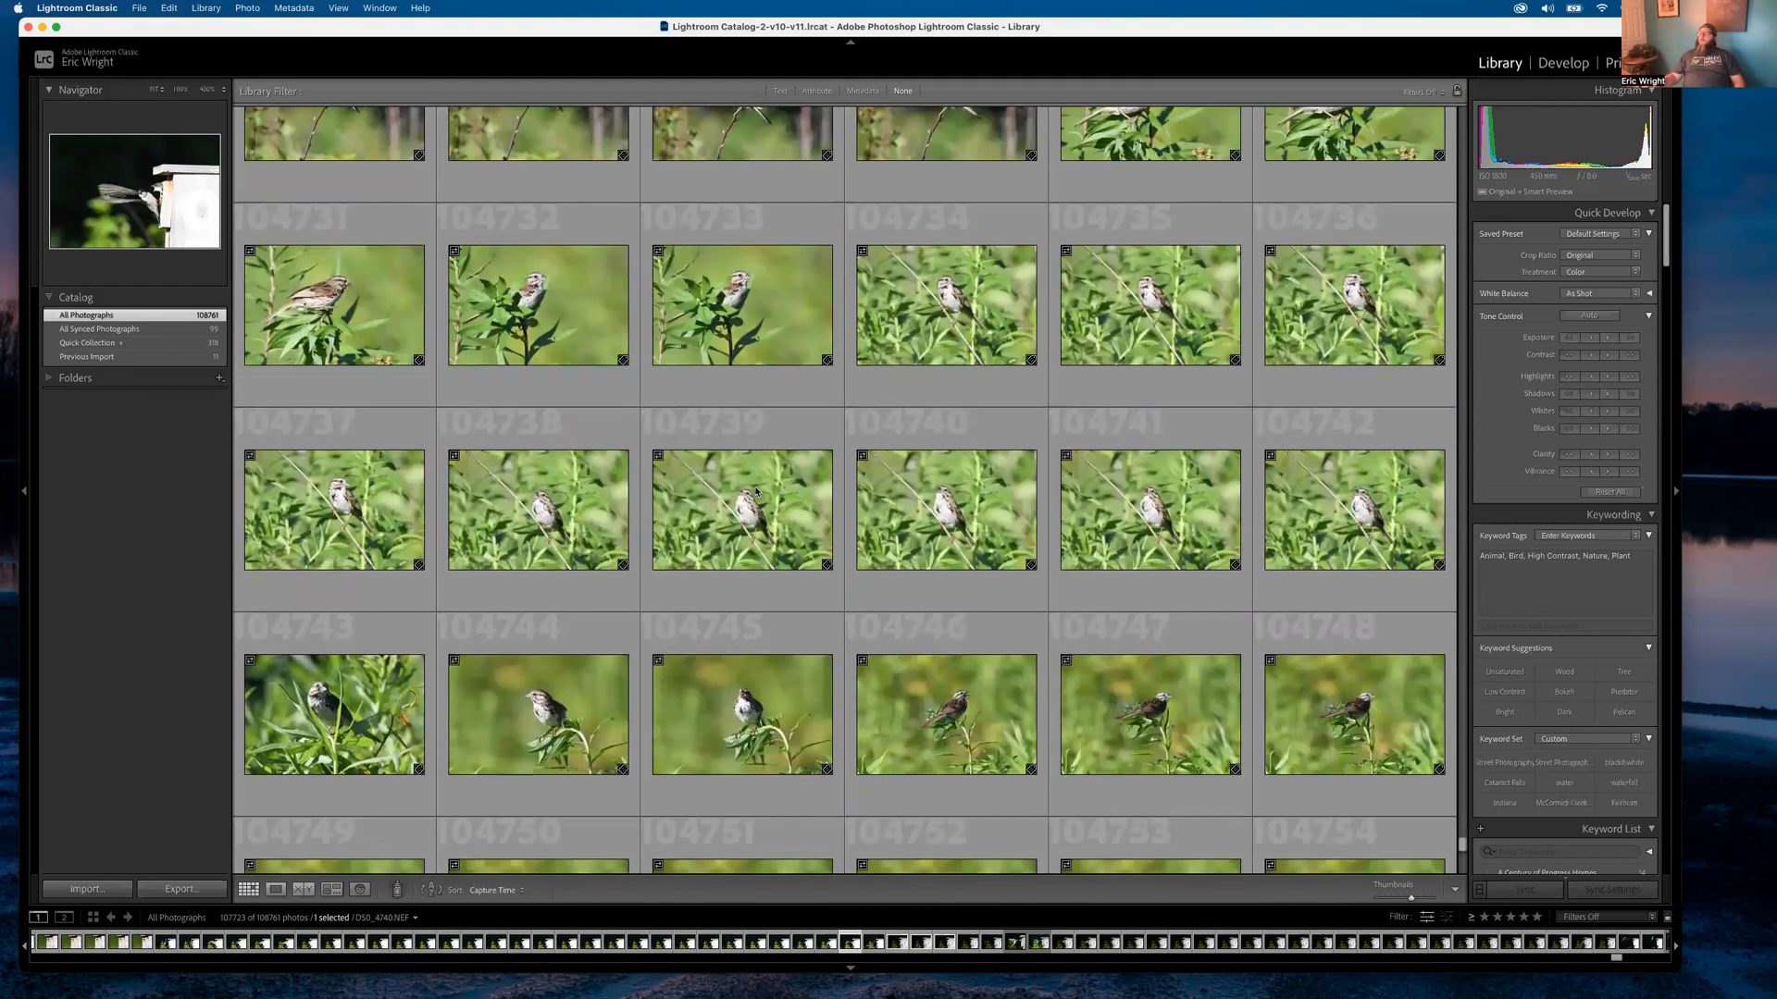
scroll(756, 492, "down", 7)
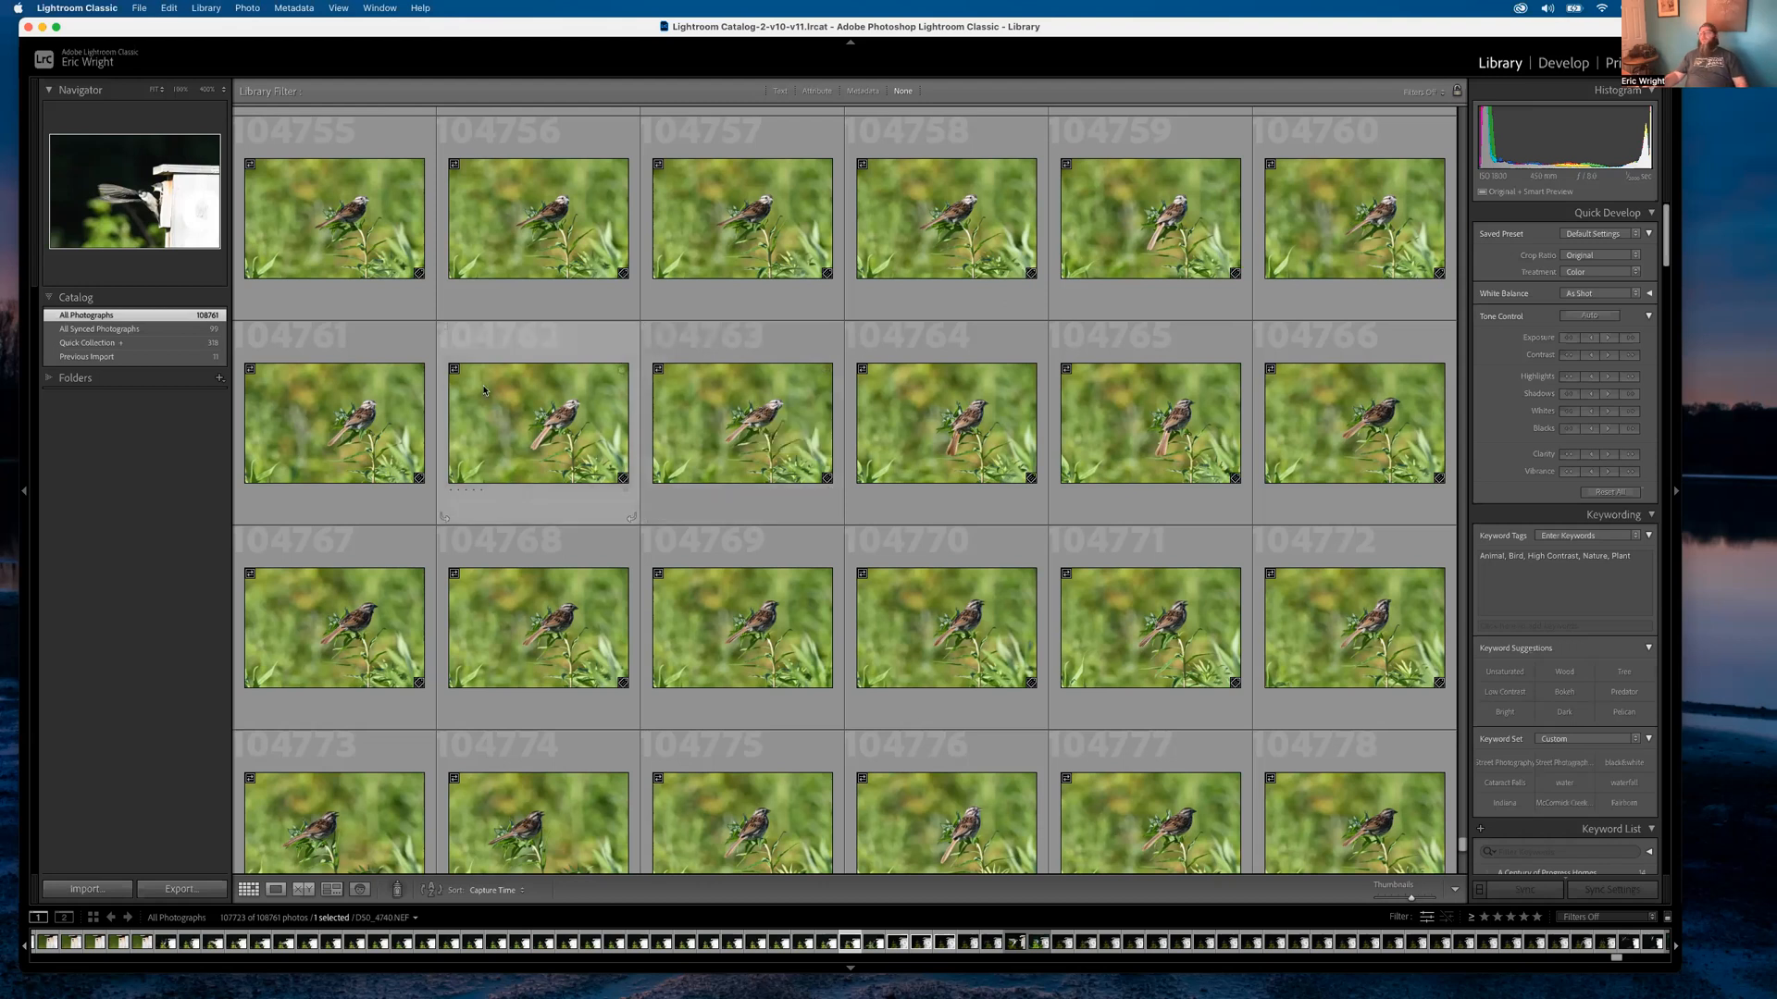
scroll(856, 445, "up", 5)
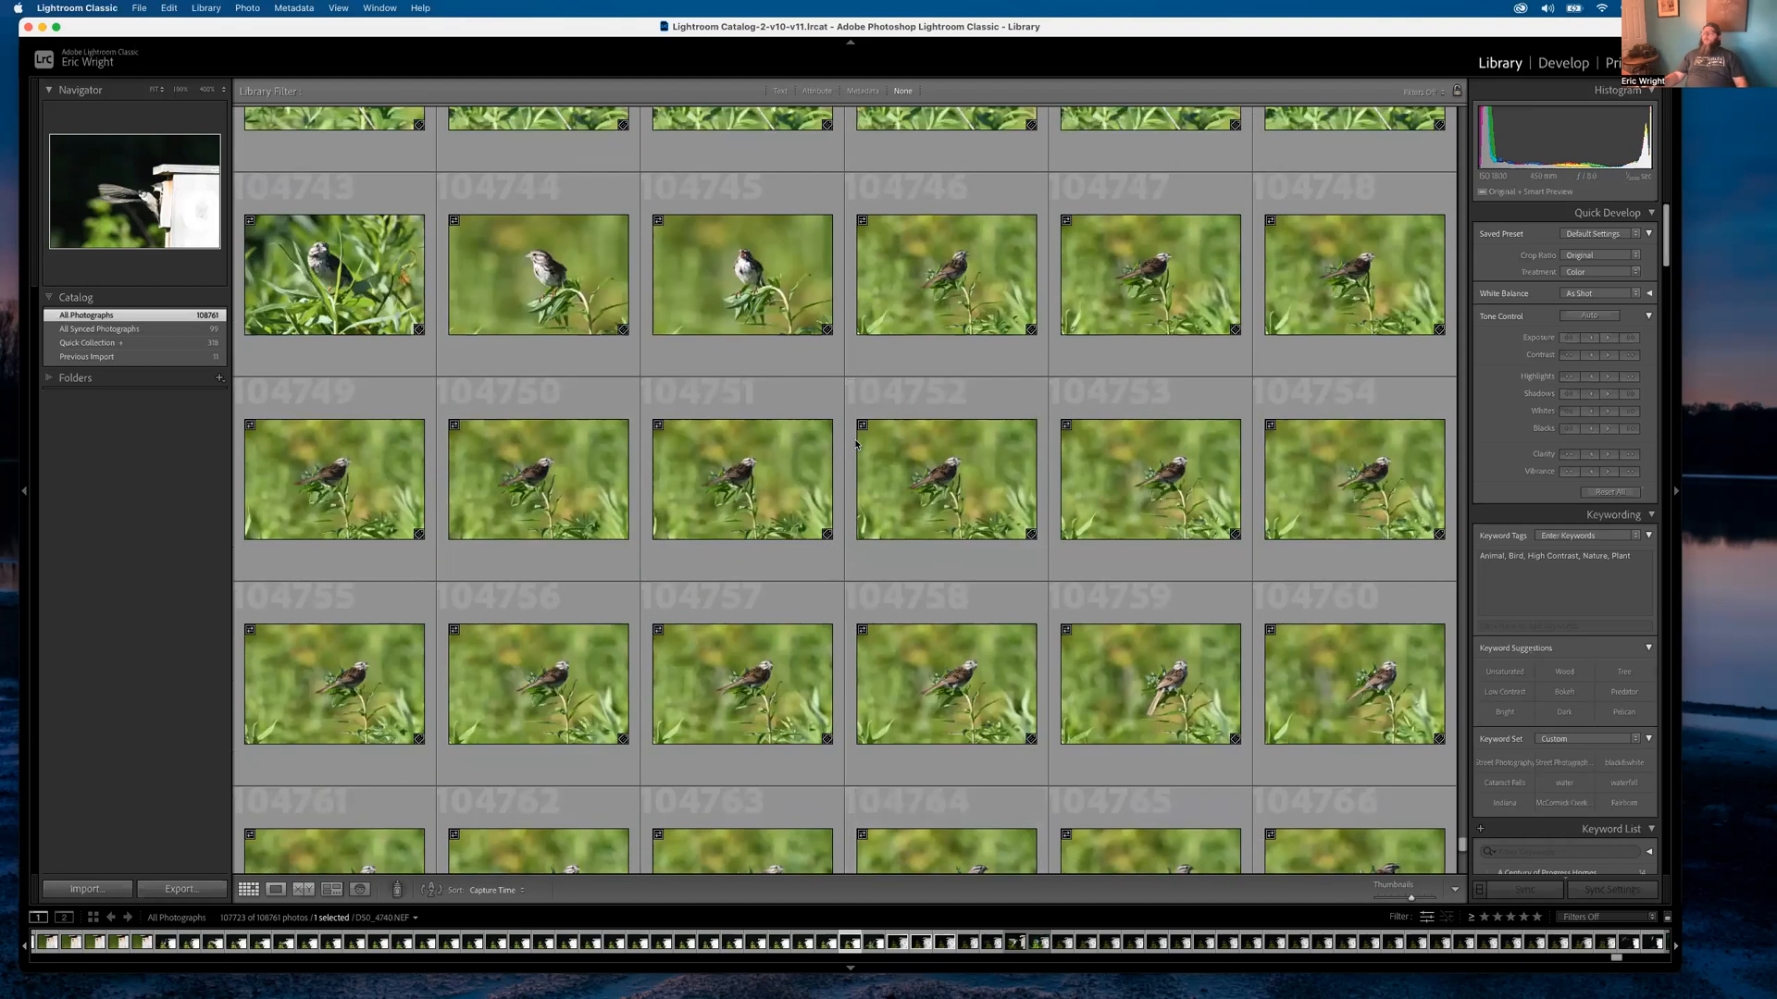
scroll(856, 445, "down", 2)
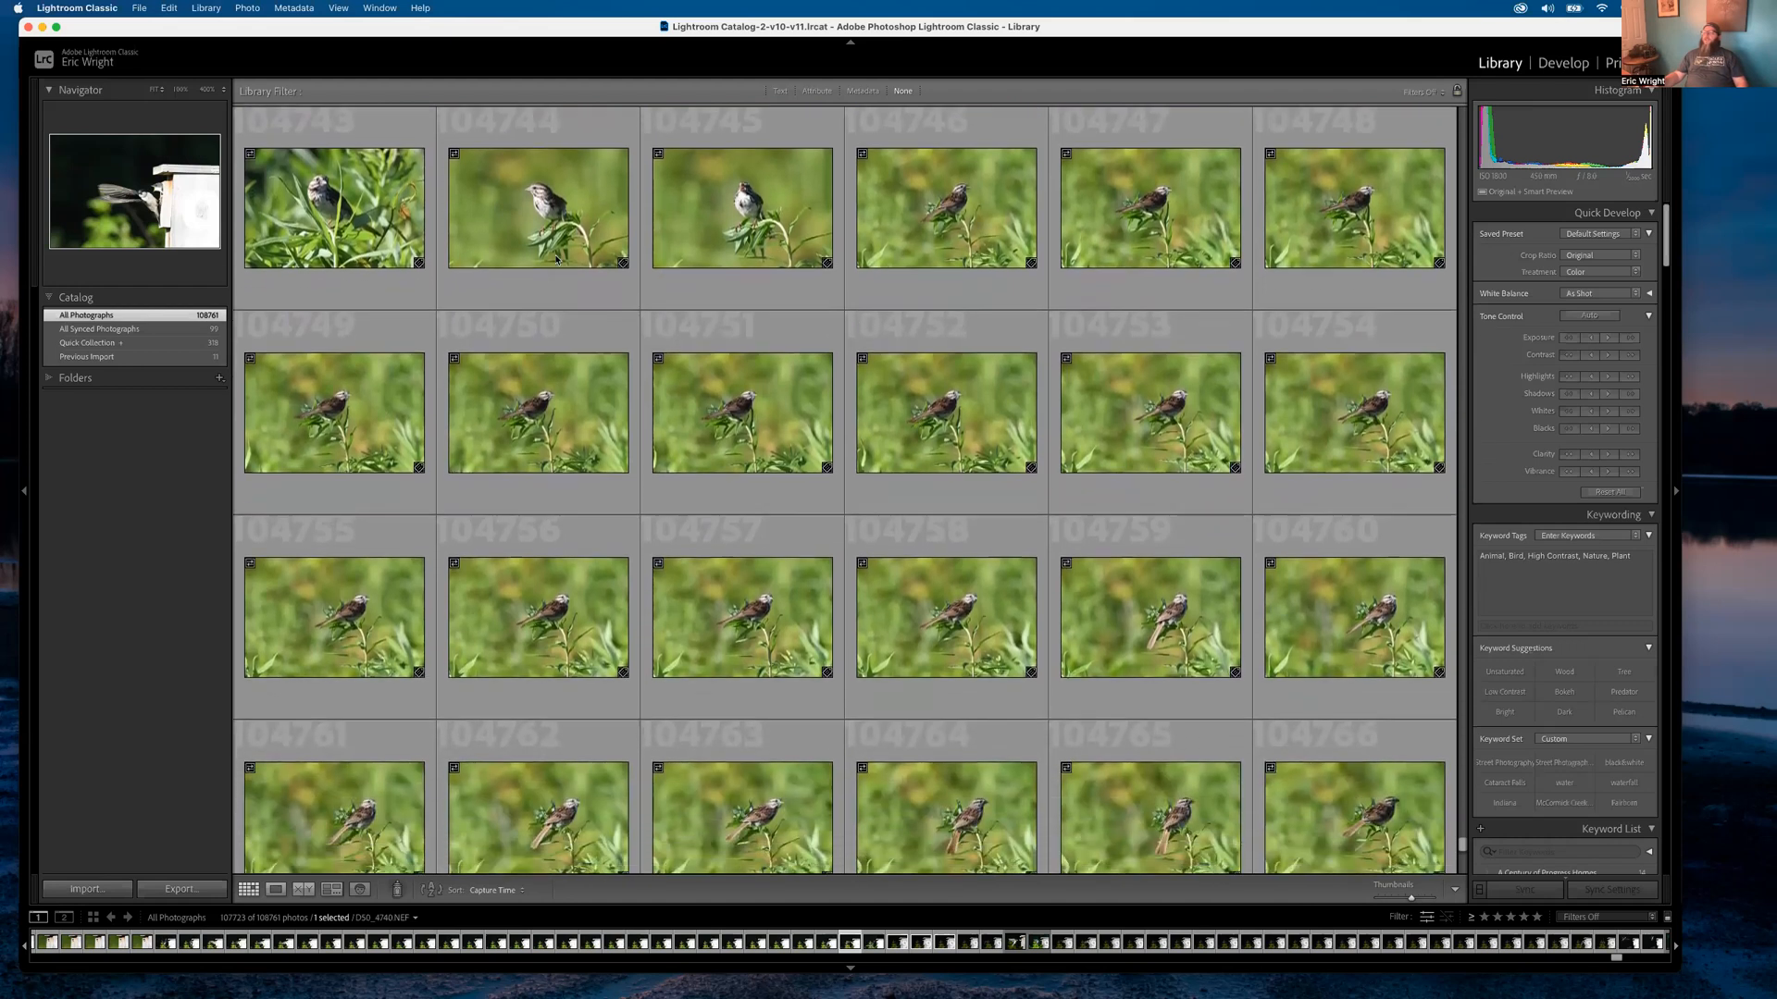
left_click(546, 232)
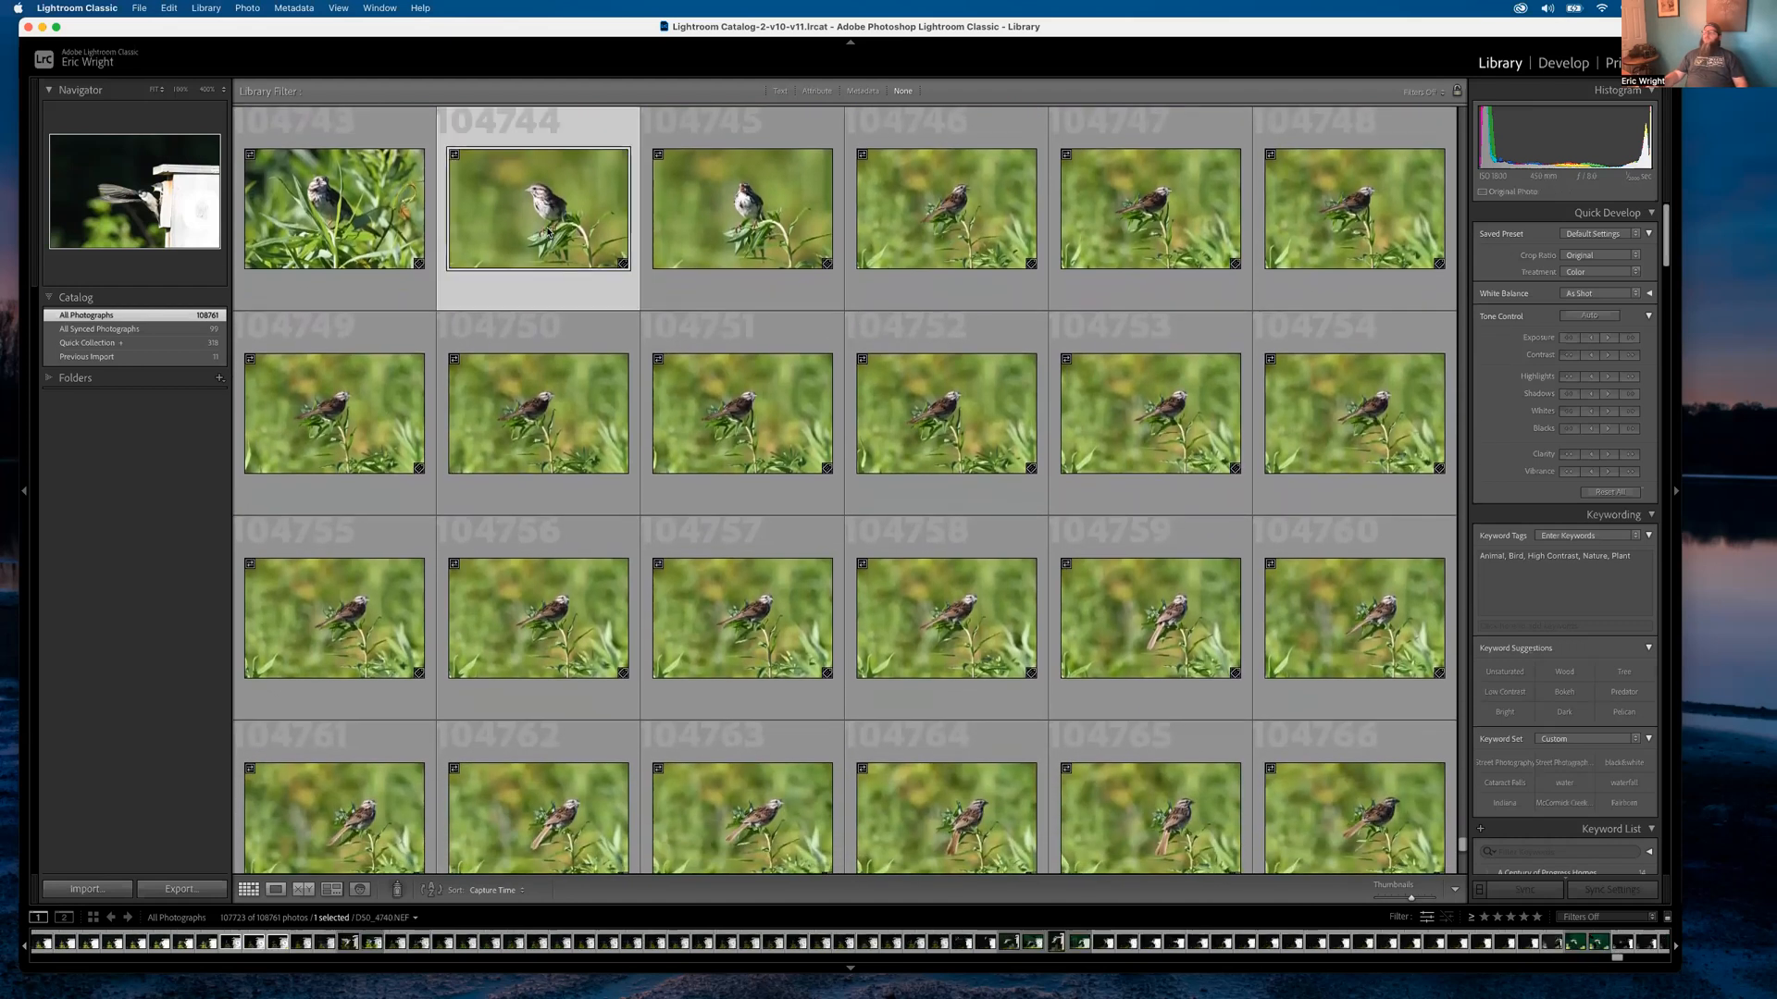
Scroll further down the grid until the indigo bunting raw frames appear
scroll(637, 348, "down", 5)
scroll(638, 349, "down", 8)
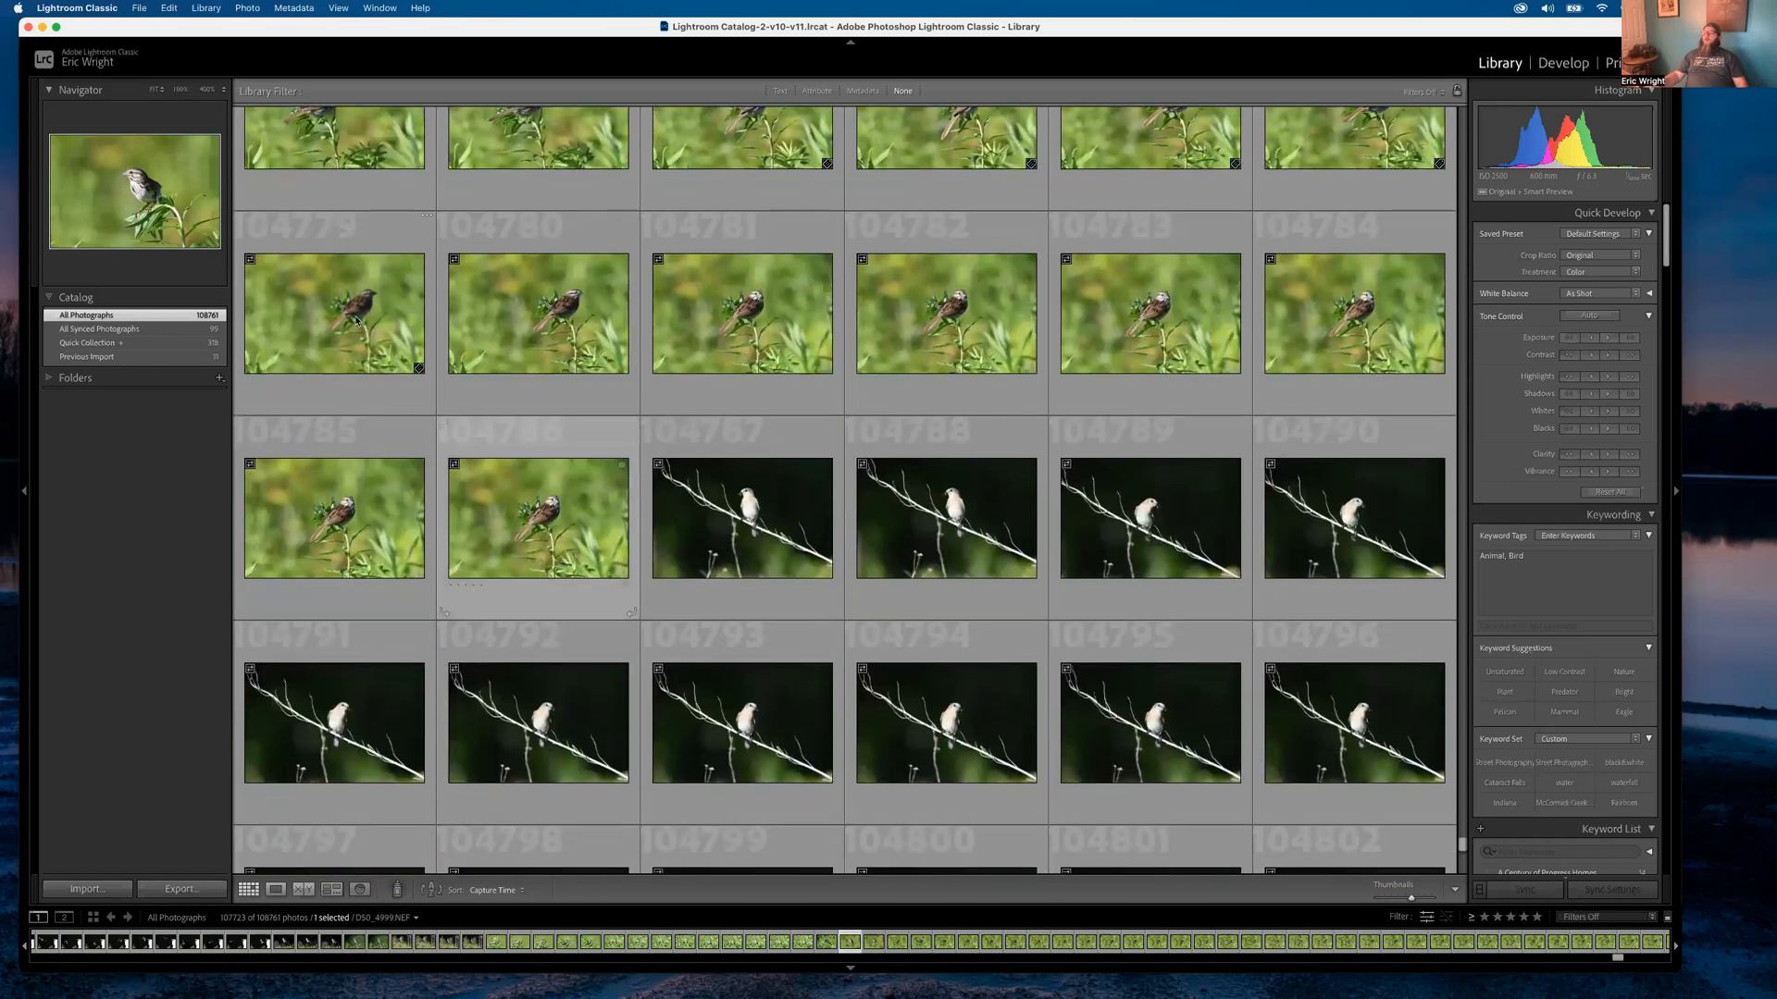
scroll(539, 478, "up", 12)
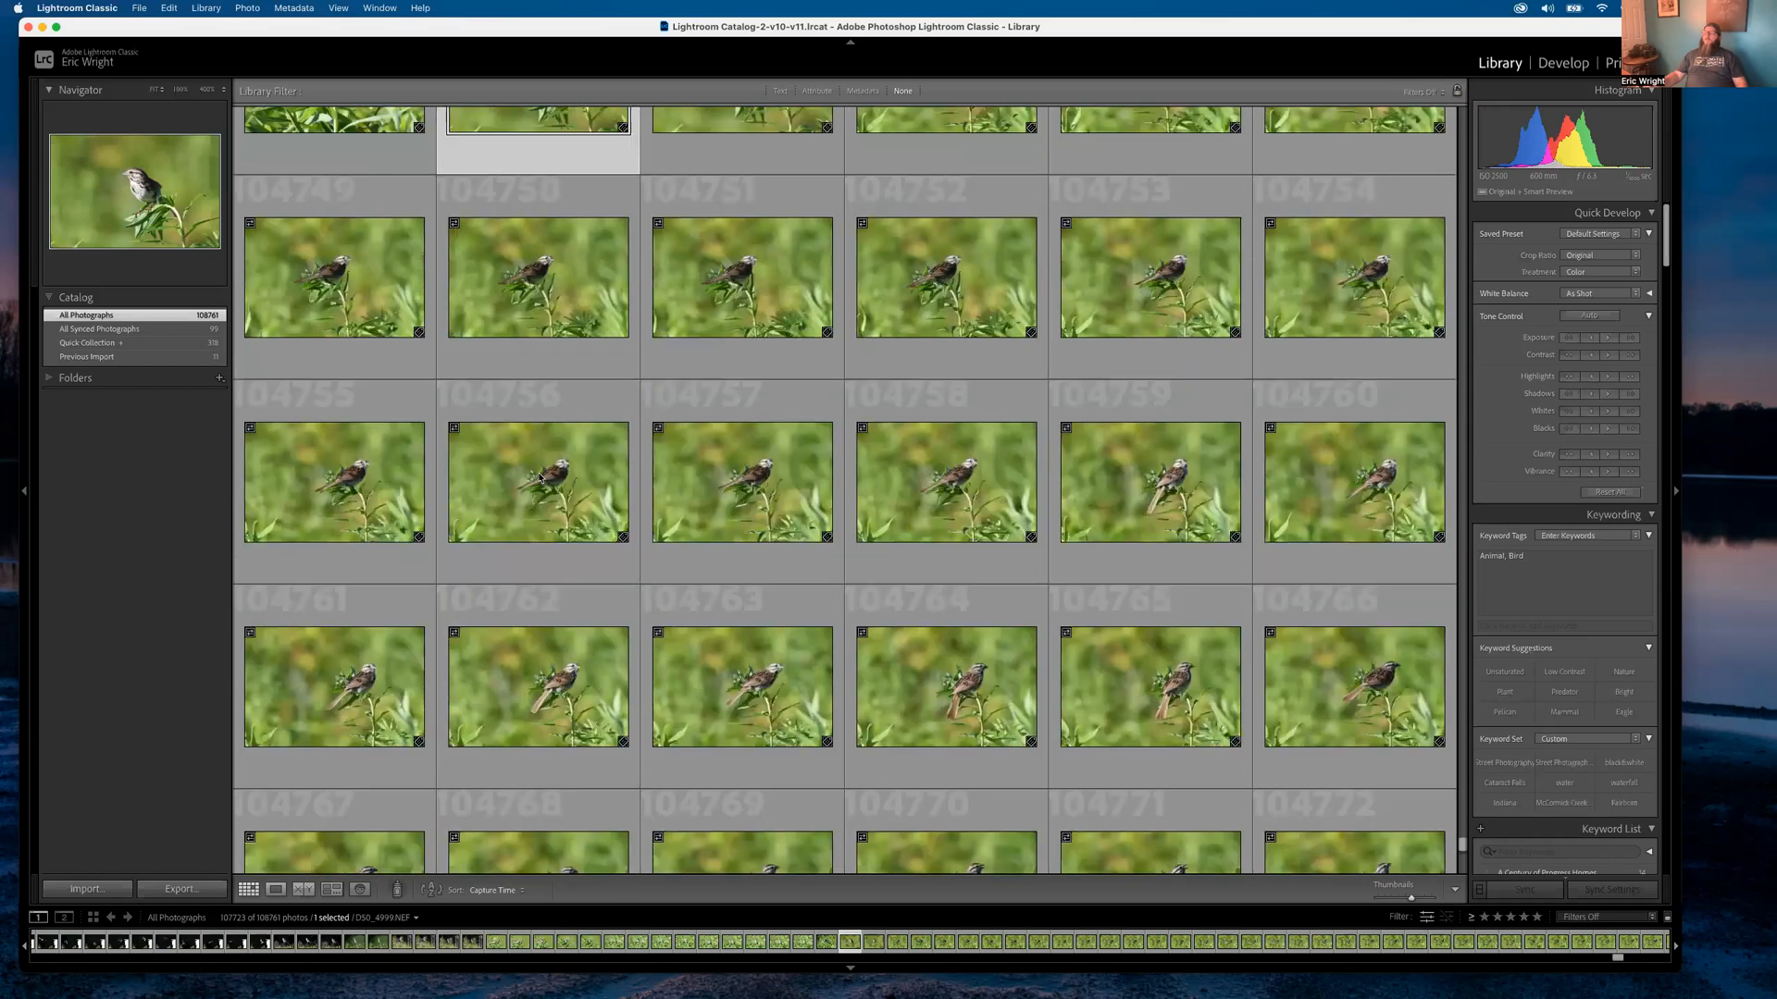
scroll(540, 478, "up", 3)
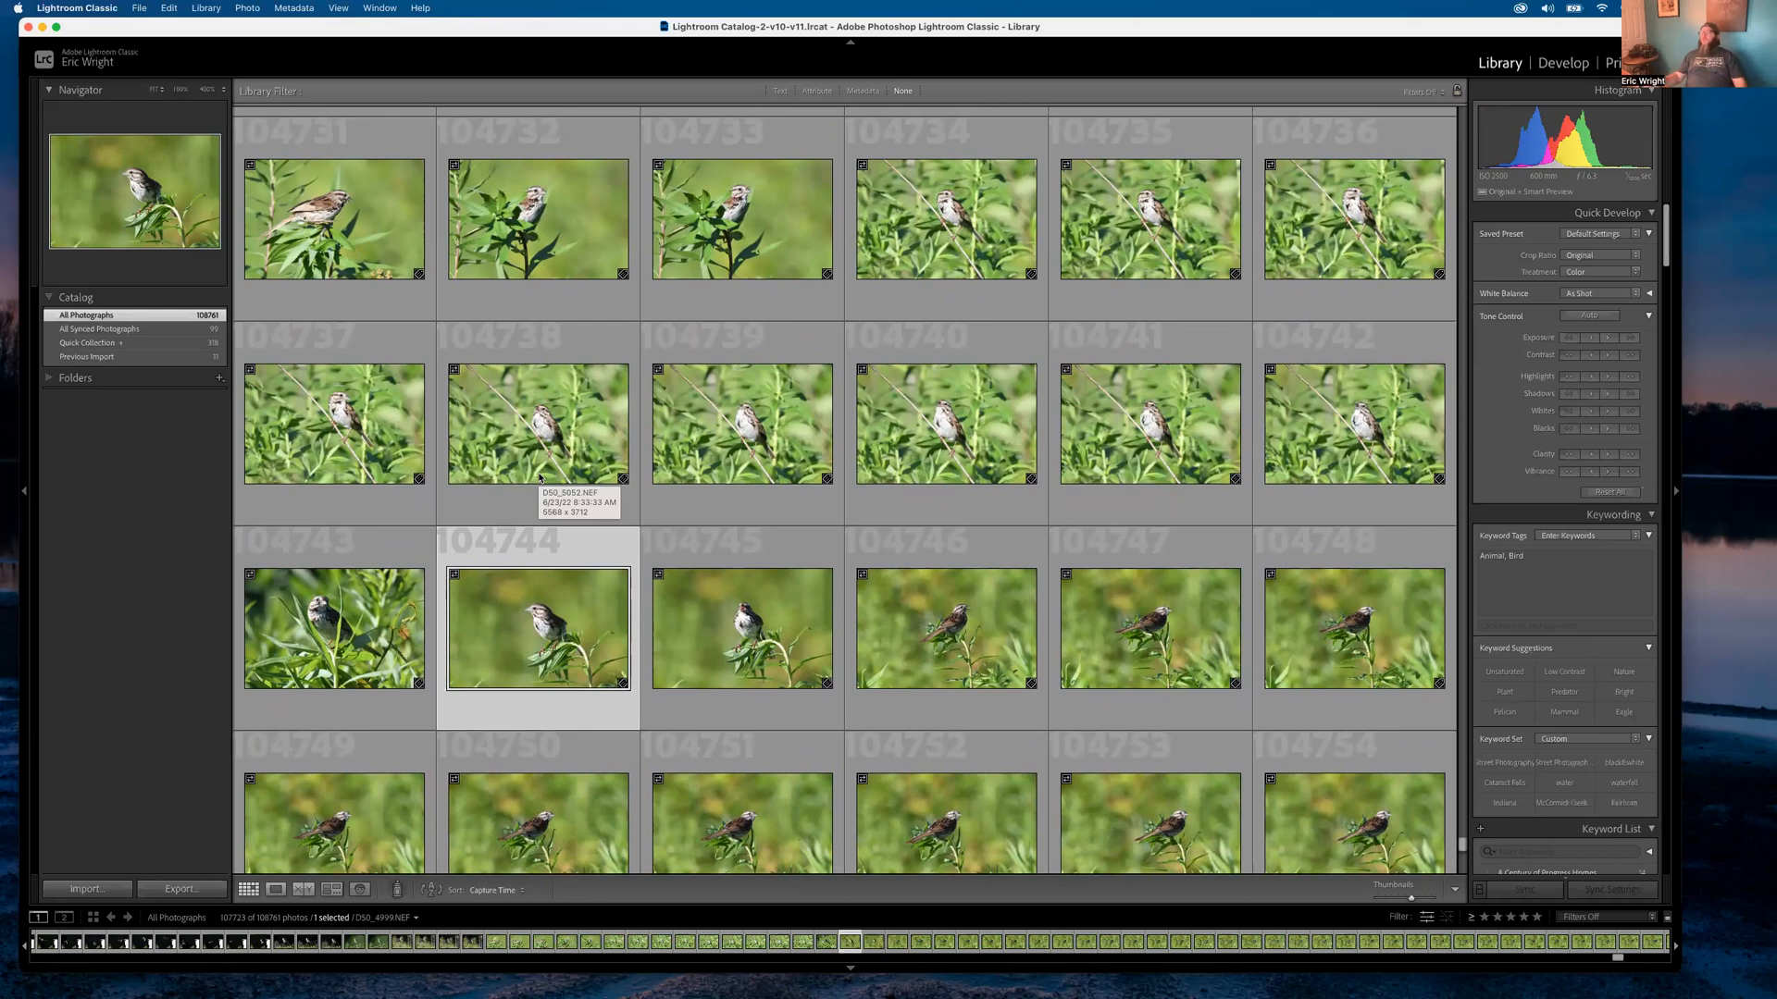
scroll(689, 520, "down", 10)
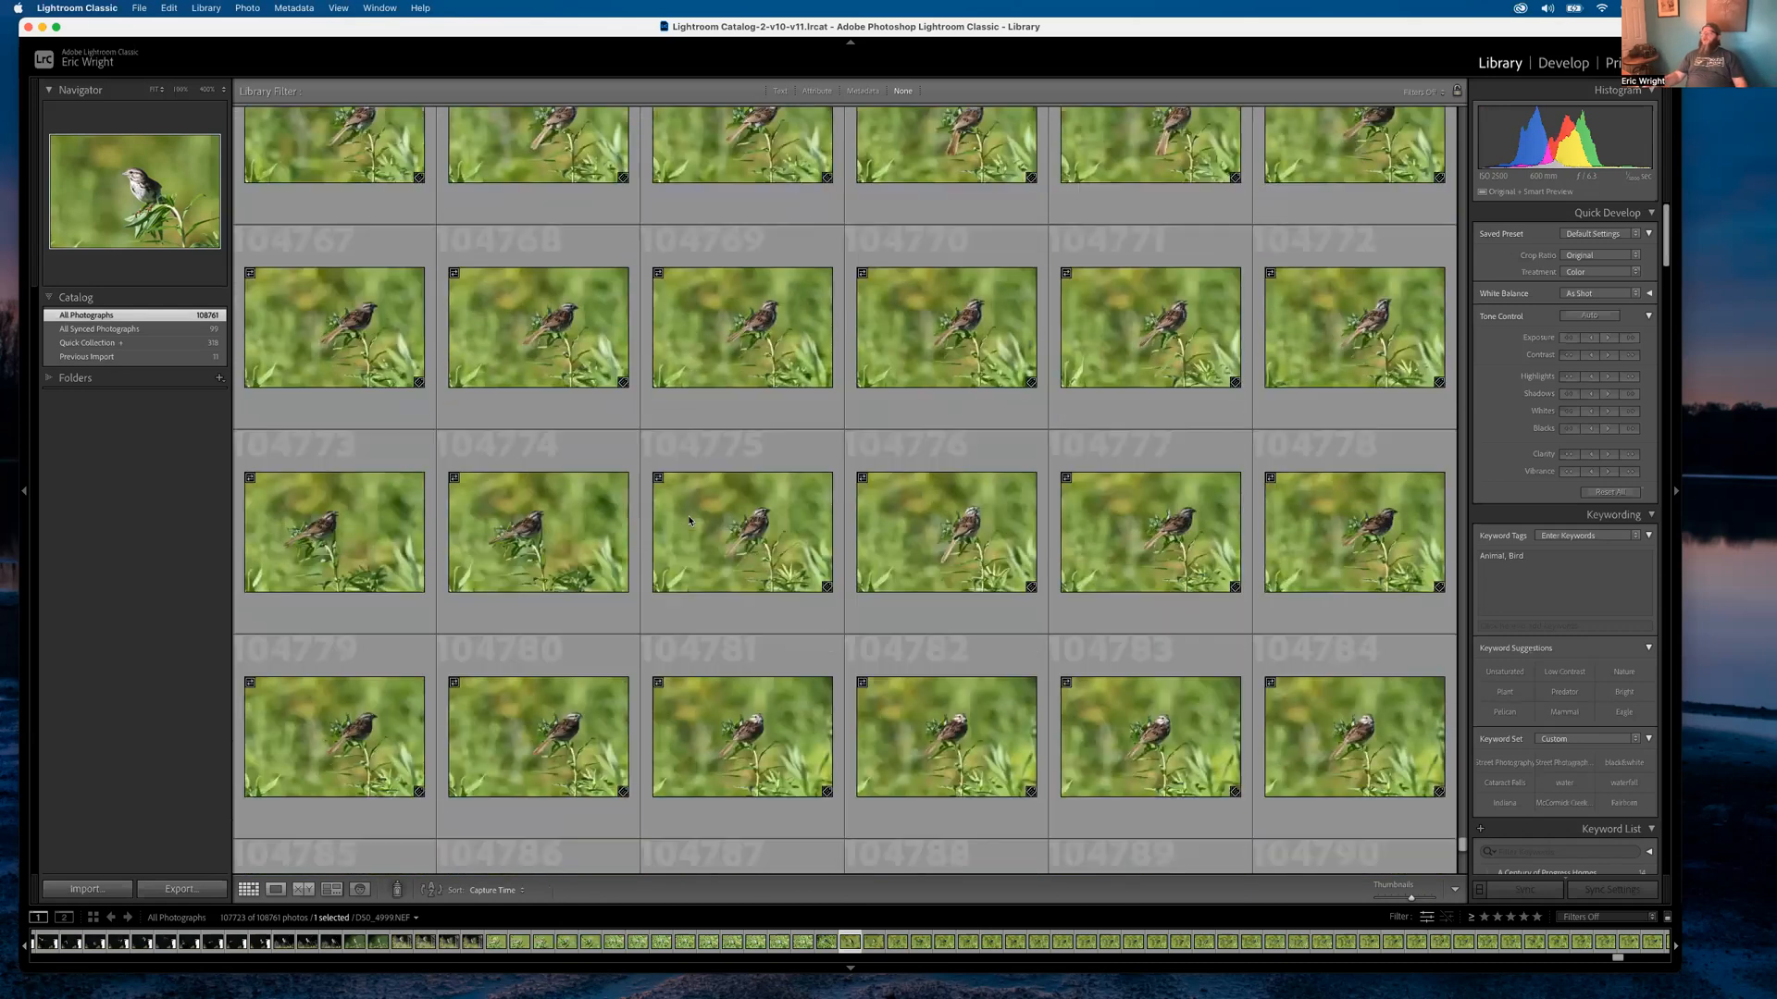
scroll(690, 520, "down", 6)
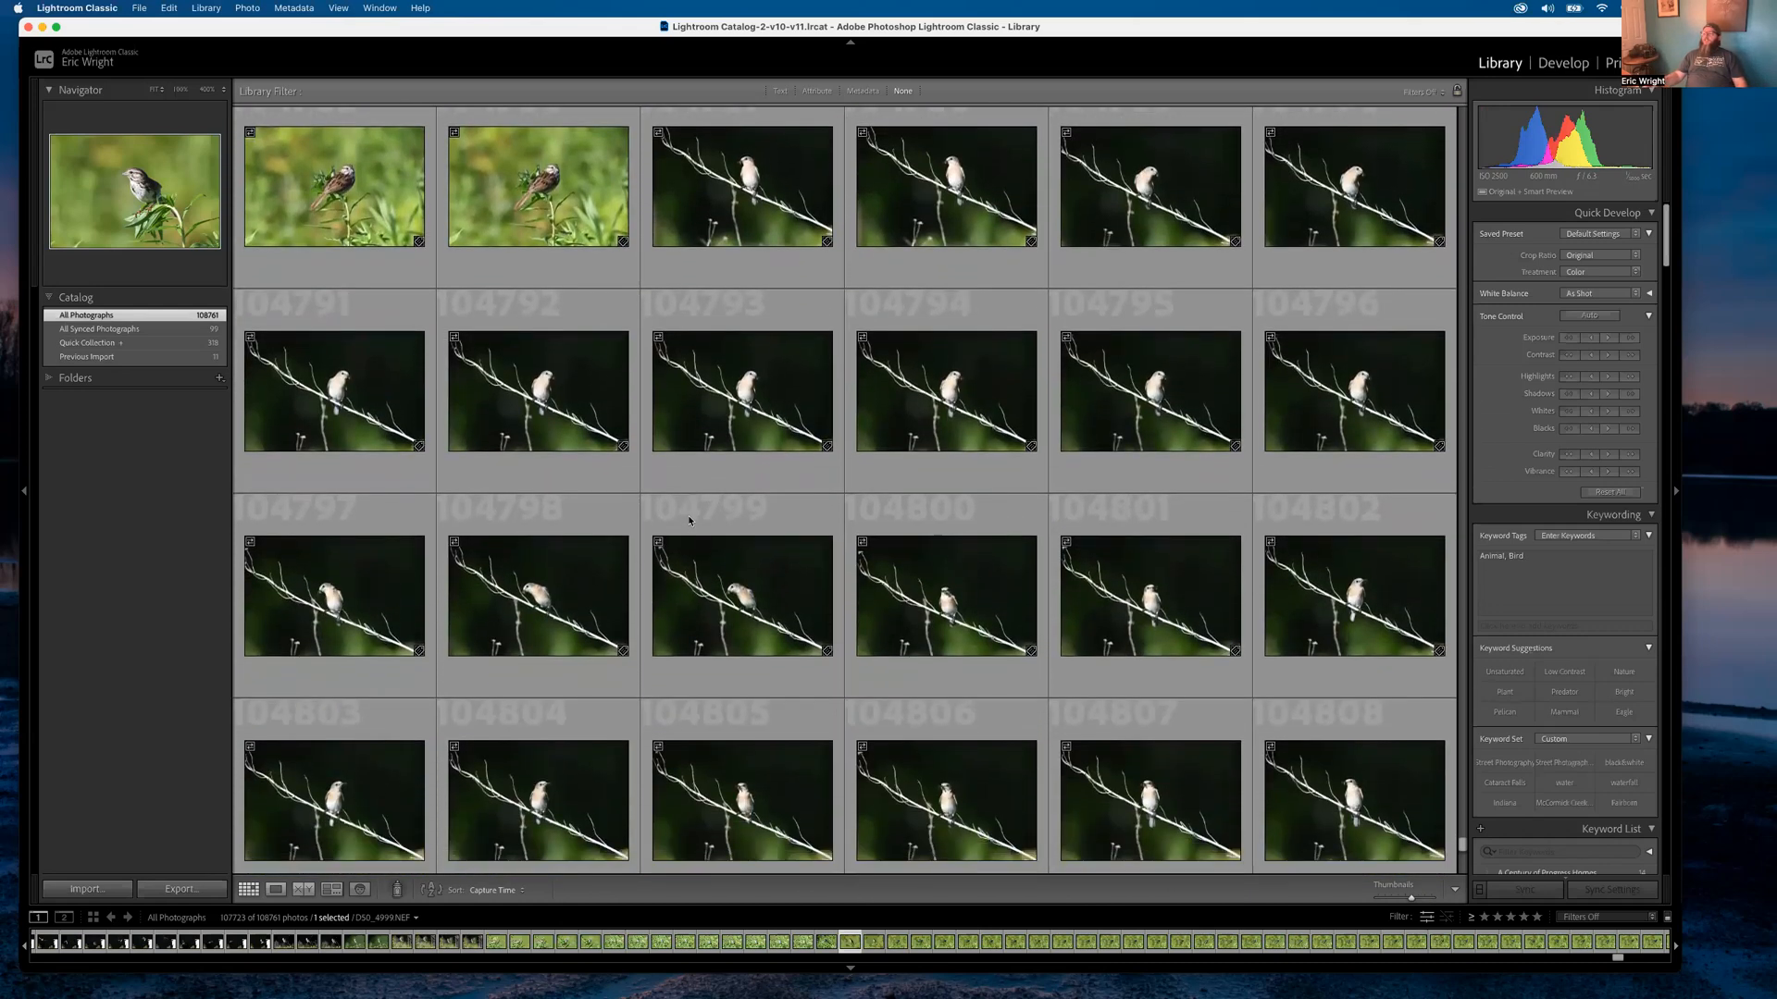
scroll(689, 520, "down", 3)
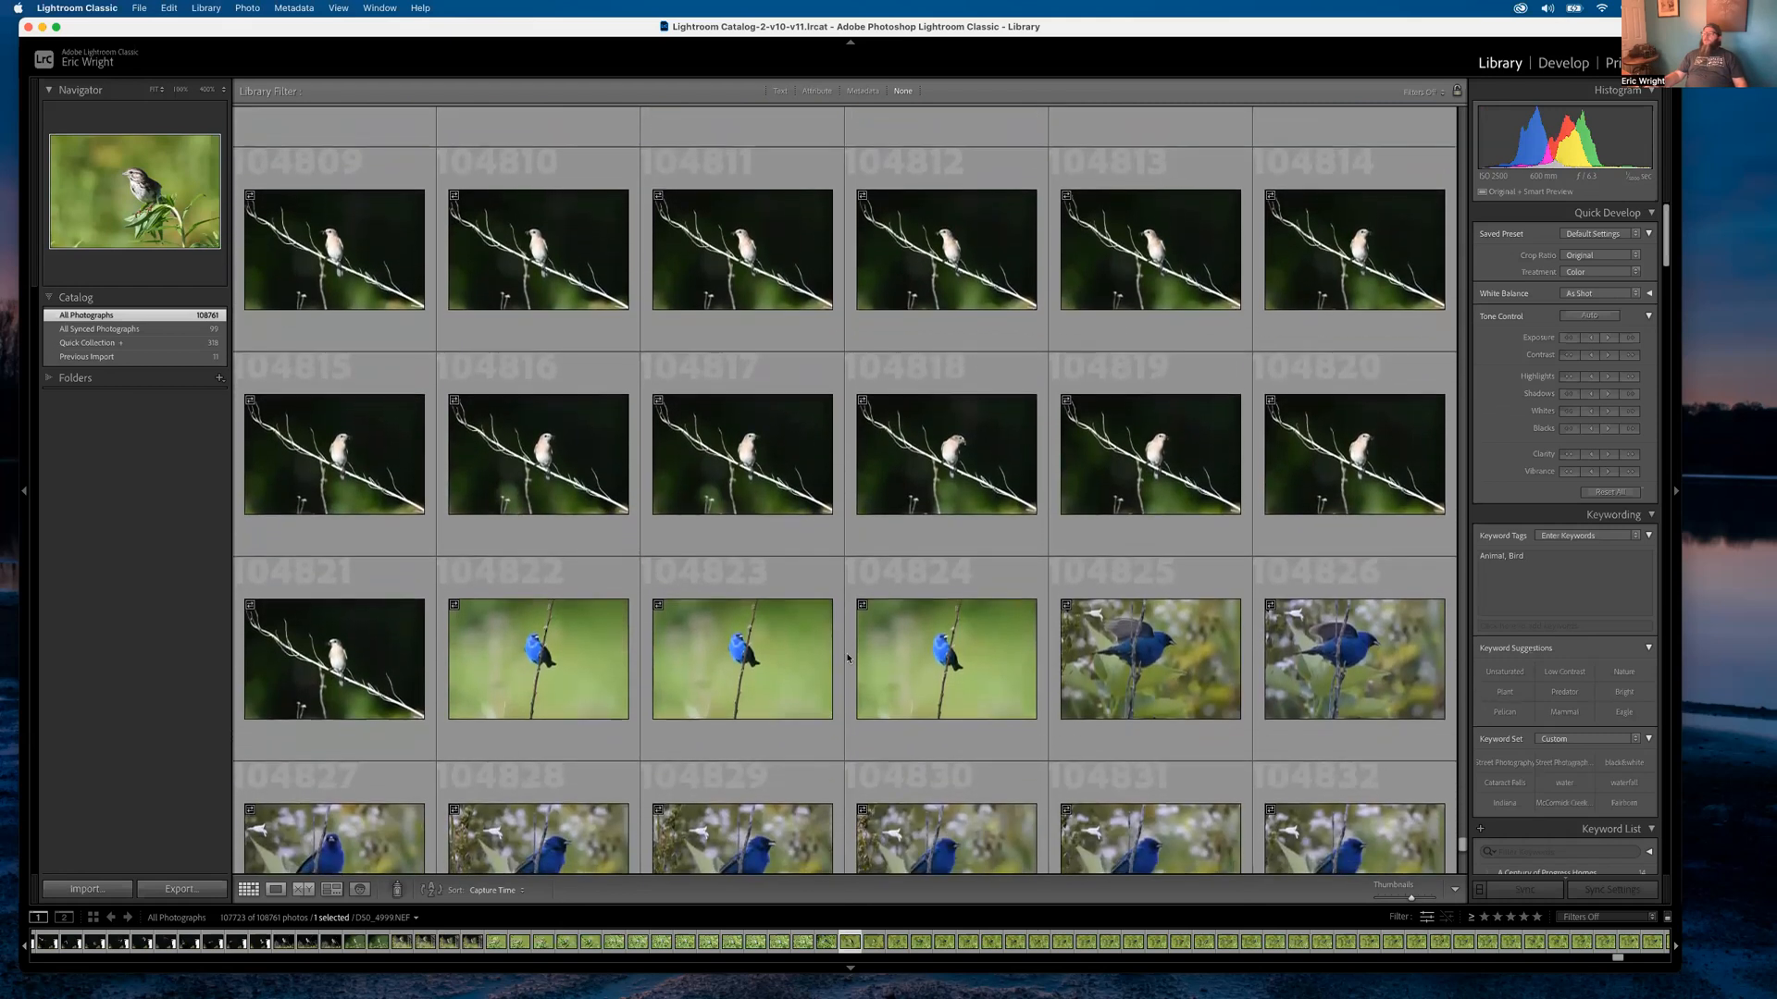
View the indigo bunting burst frames full size, settling on bunting-on-leaves frame D50_5092
double_click(597, 657)
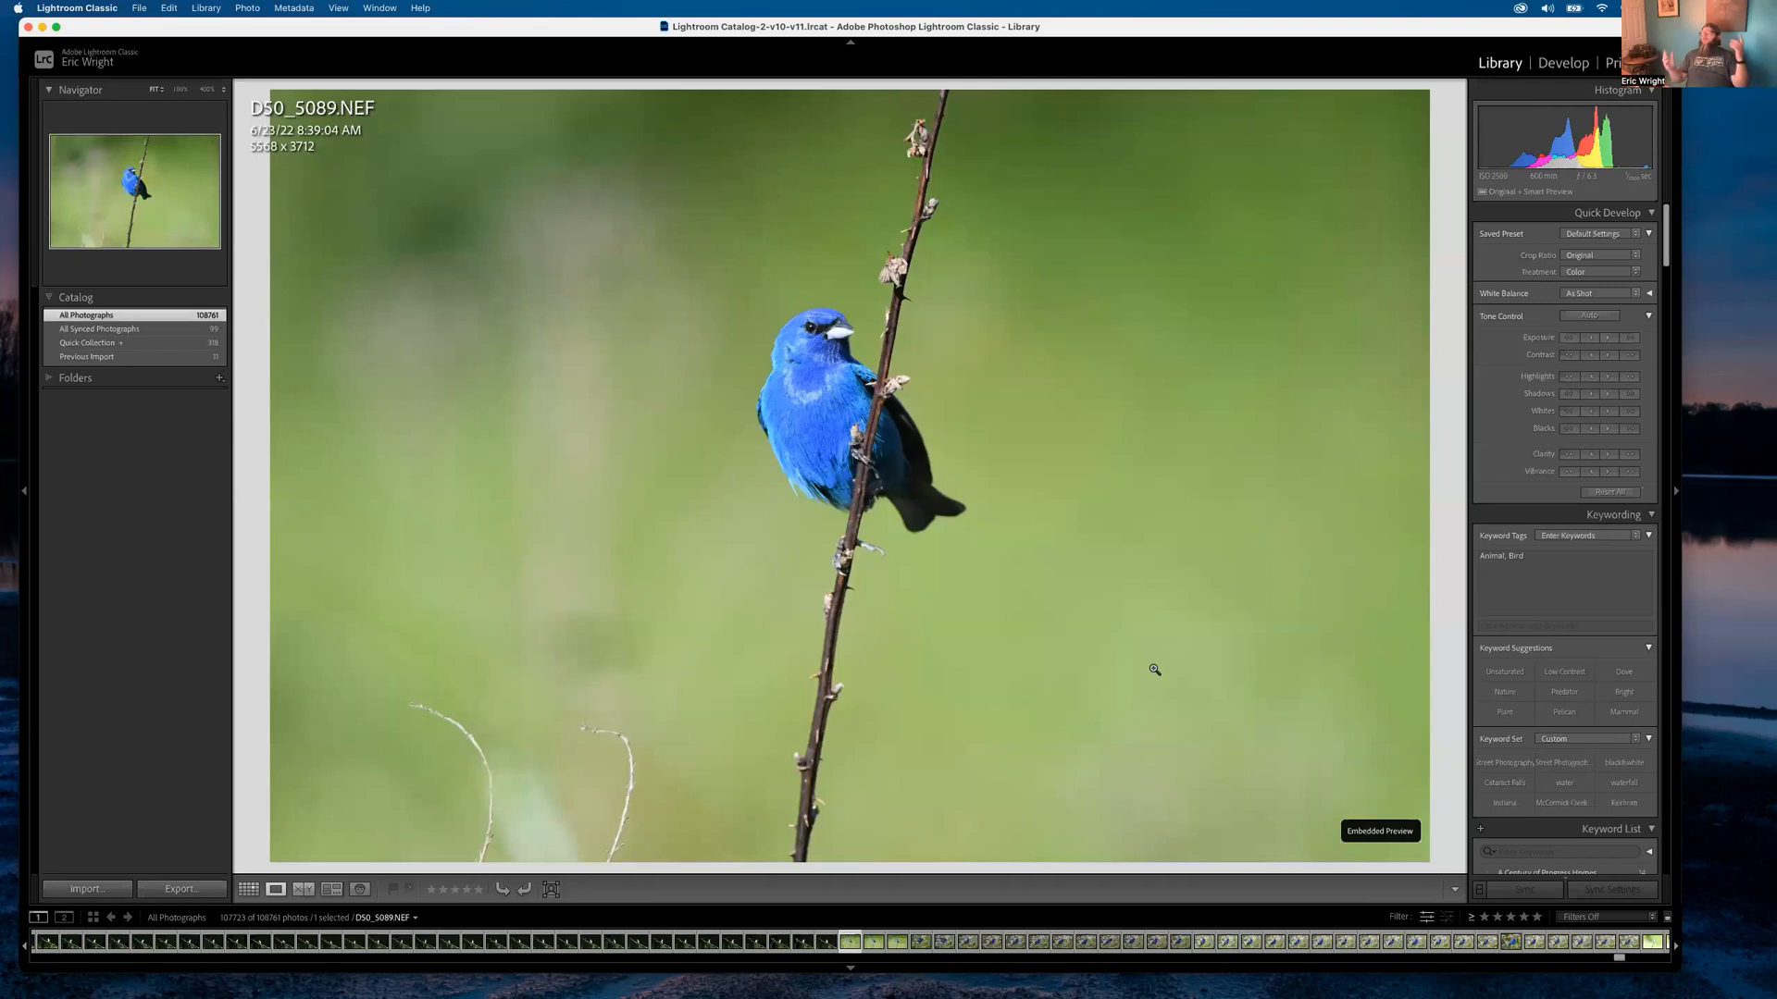
key("Right")
key("Right")
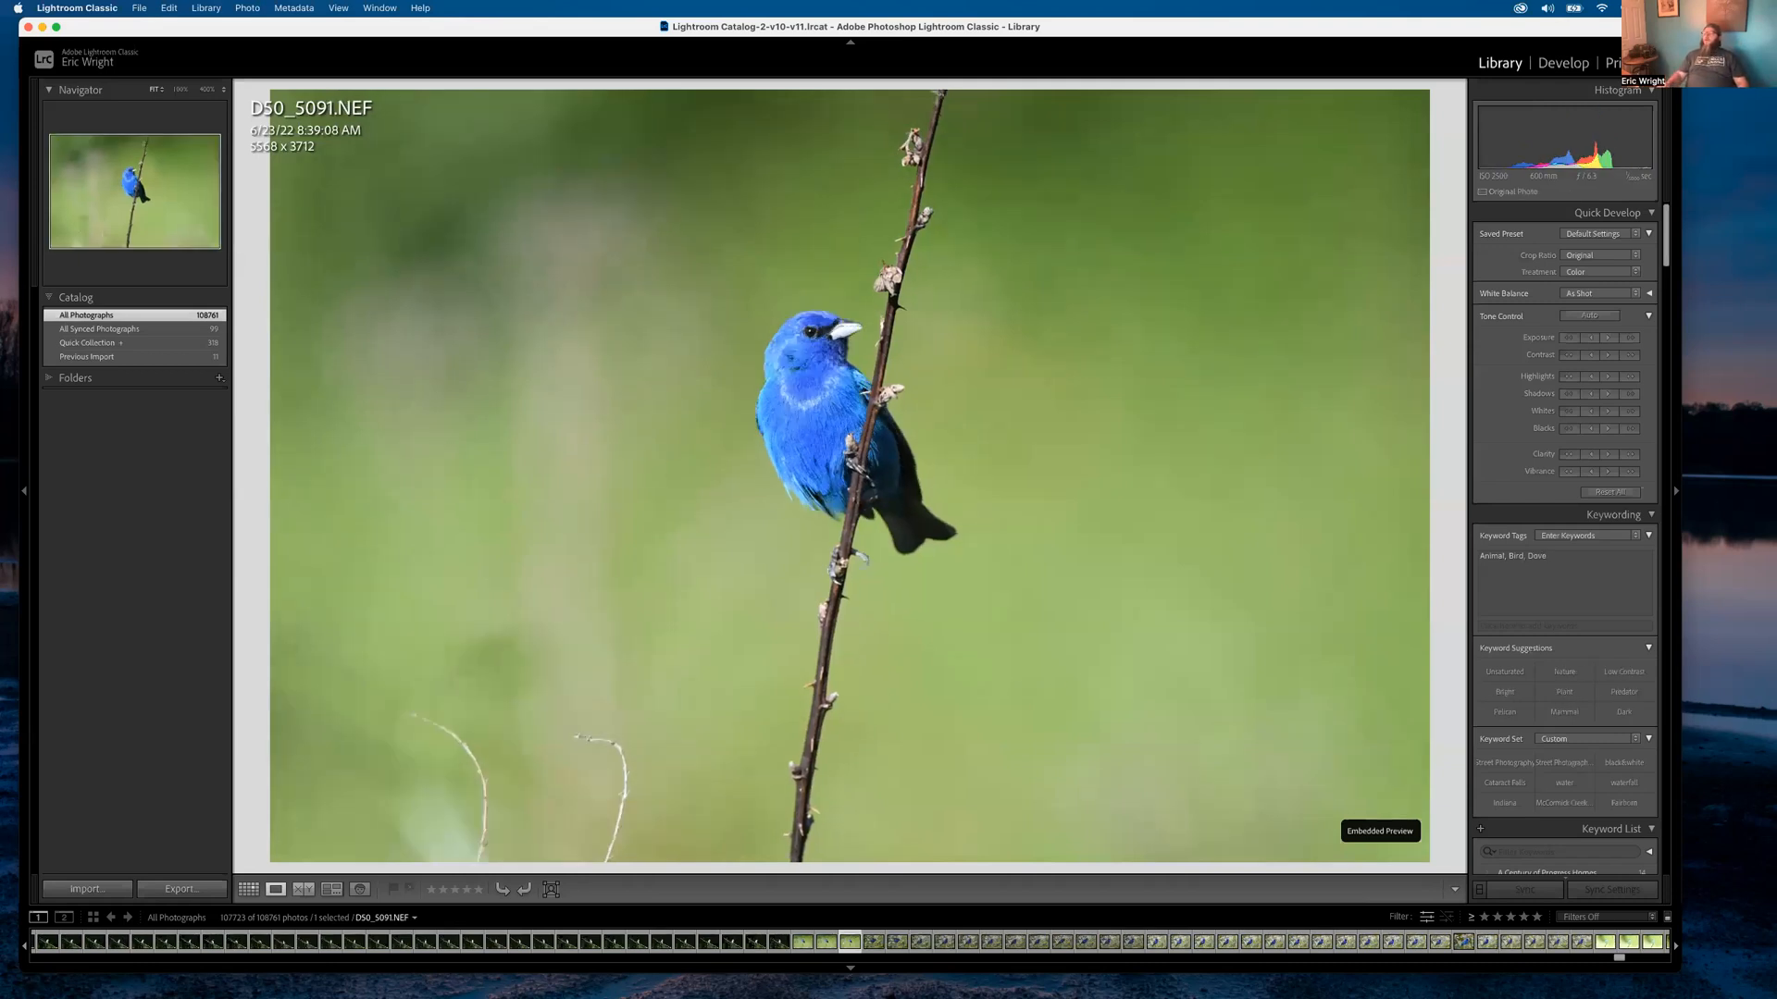
key("Left")
key("Right")
key("Right")
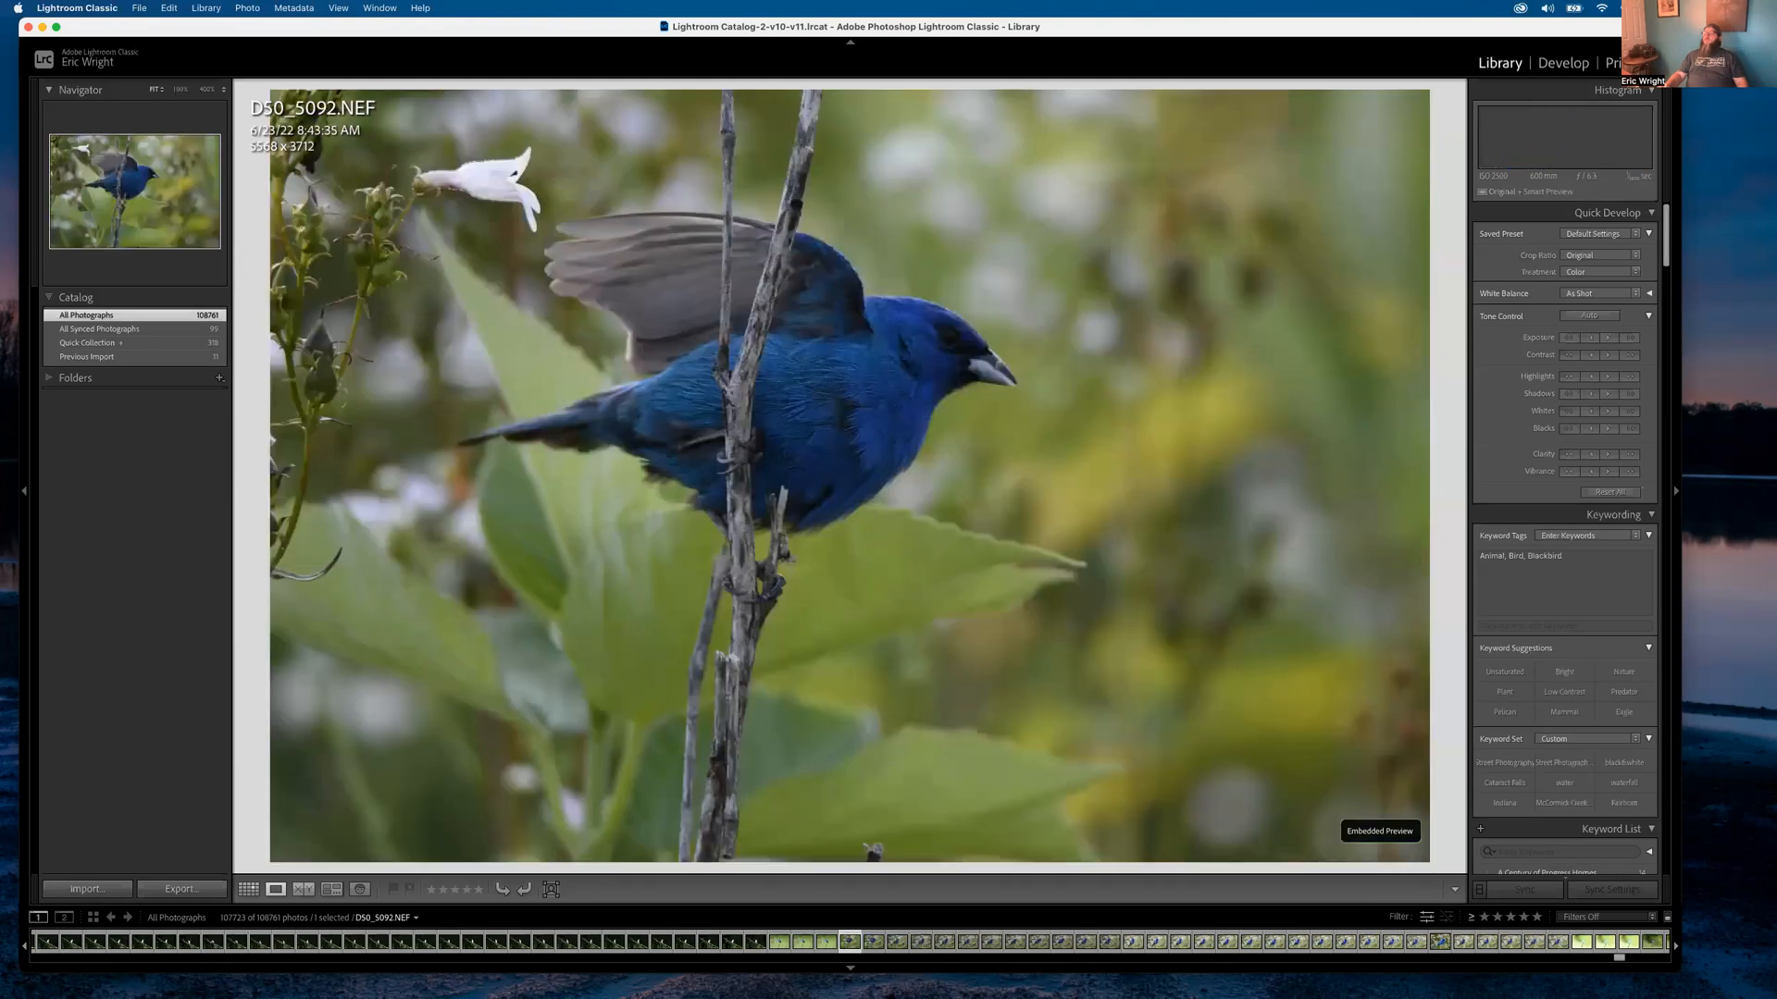
key("Right")
key("Left")
key("Left")
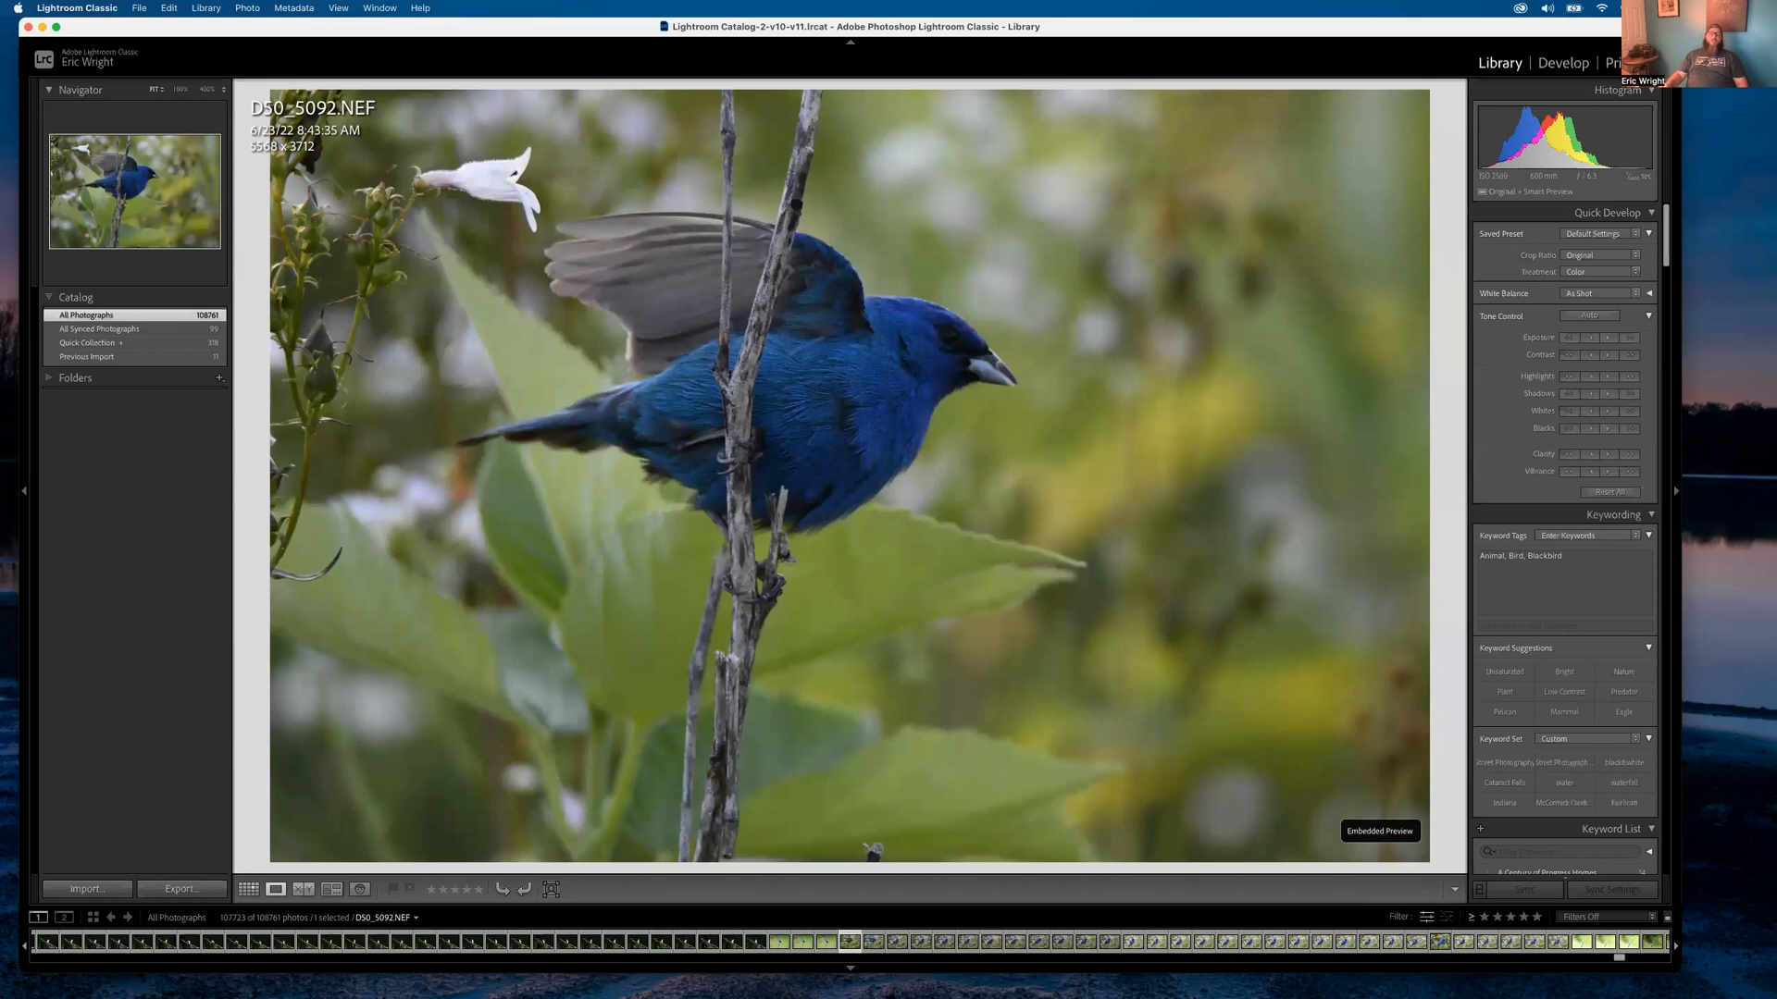
Go back to the grid and open the Library Filter's Attribute options
double_click(853, 610)
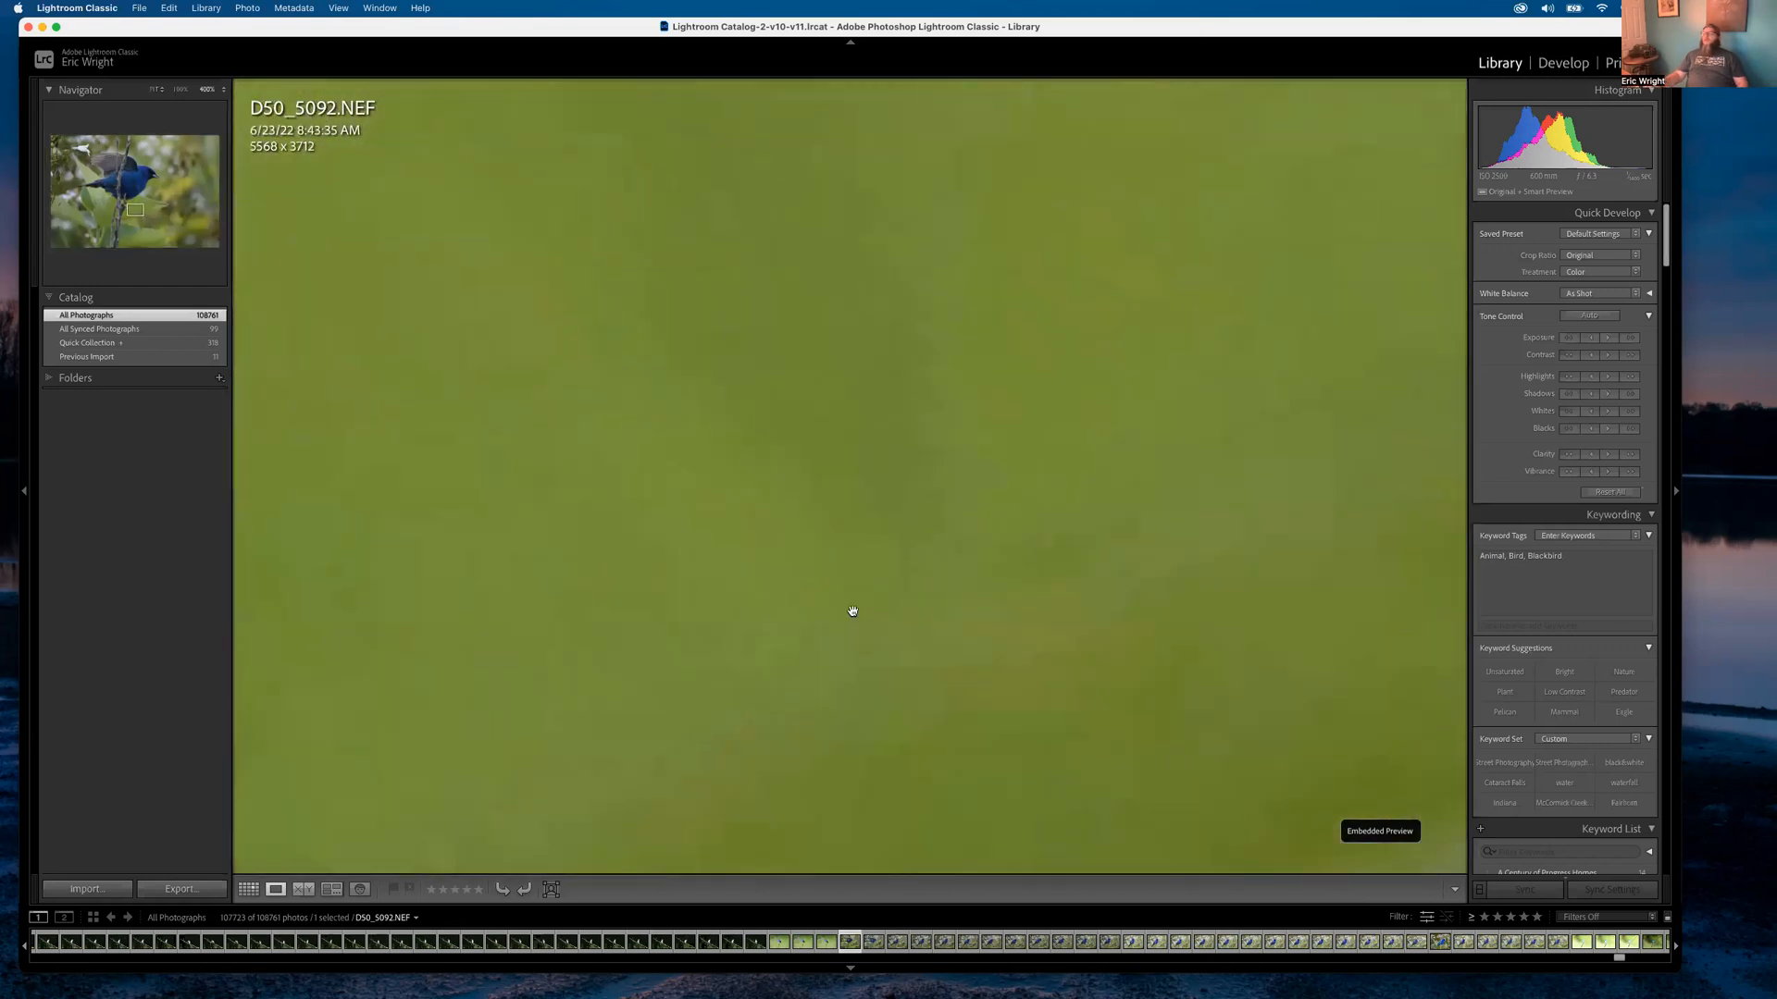
scroll(1025, 627, "down", 10)
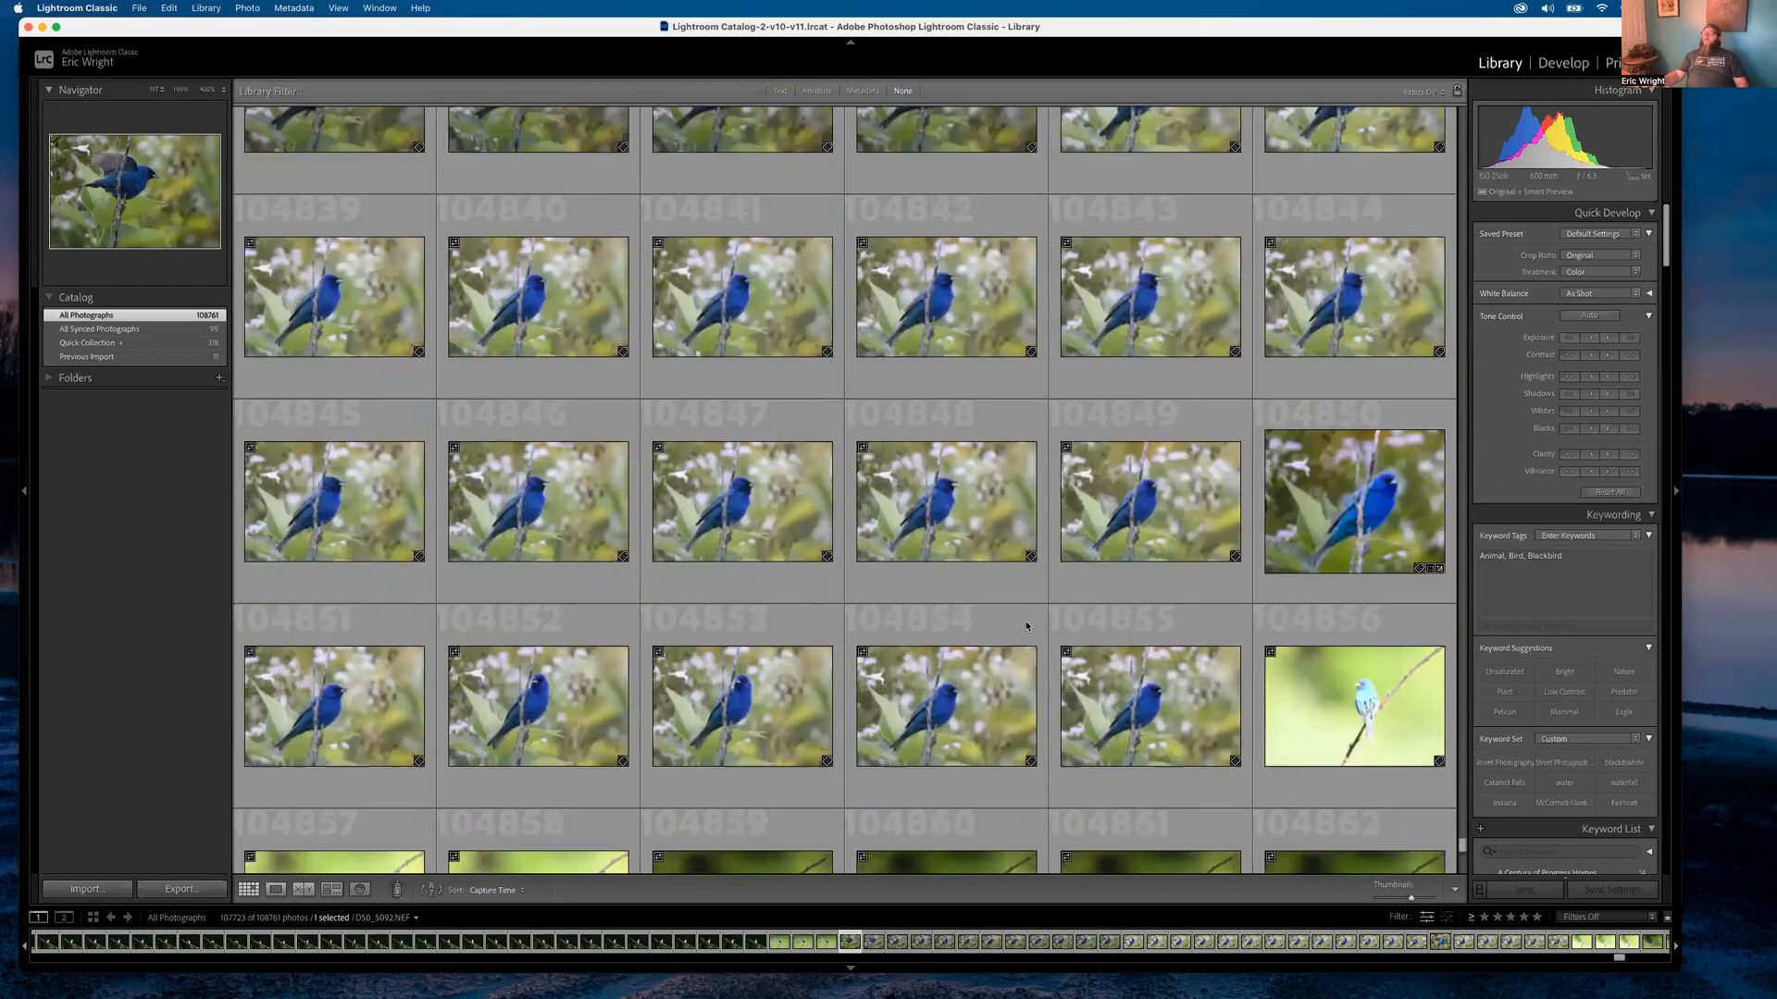
scroll(1022, 627, "down", 6)
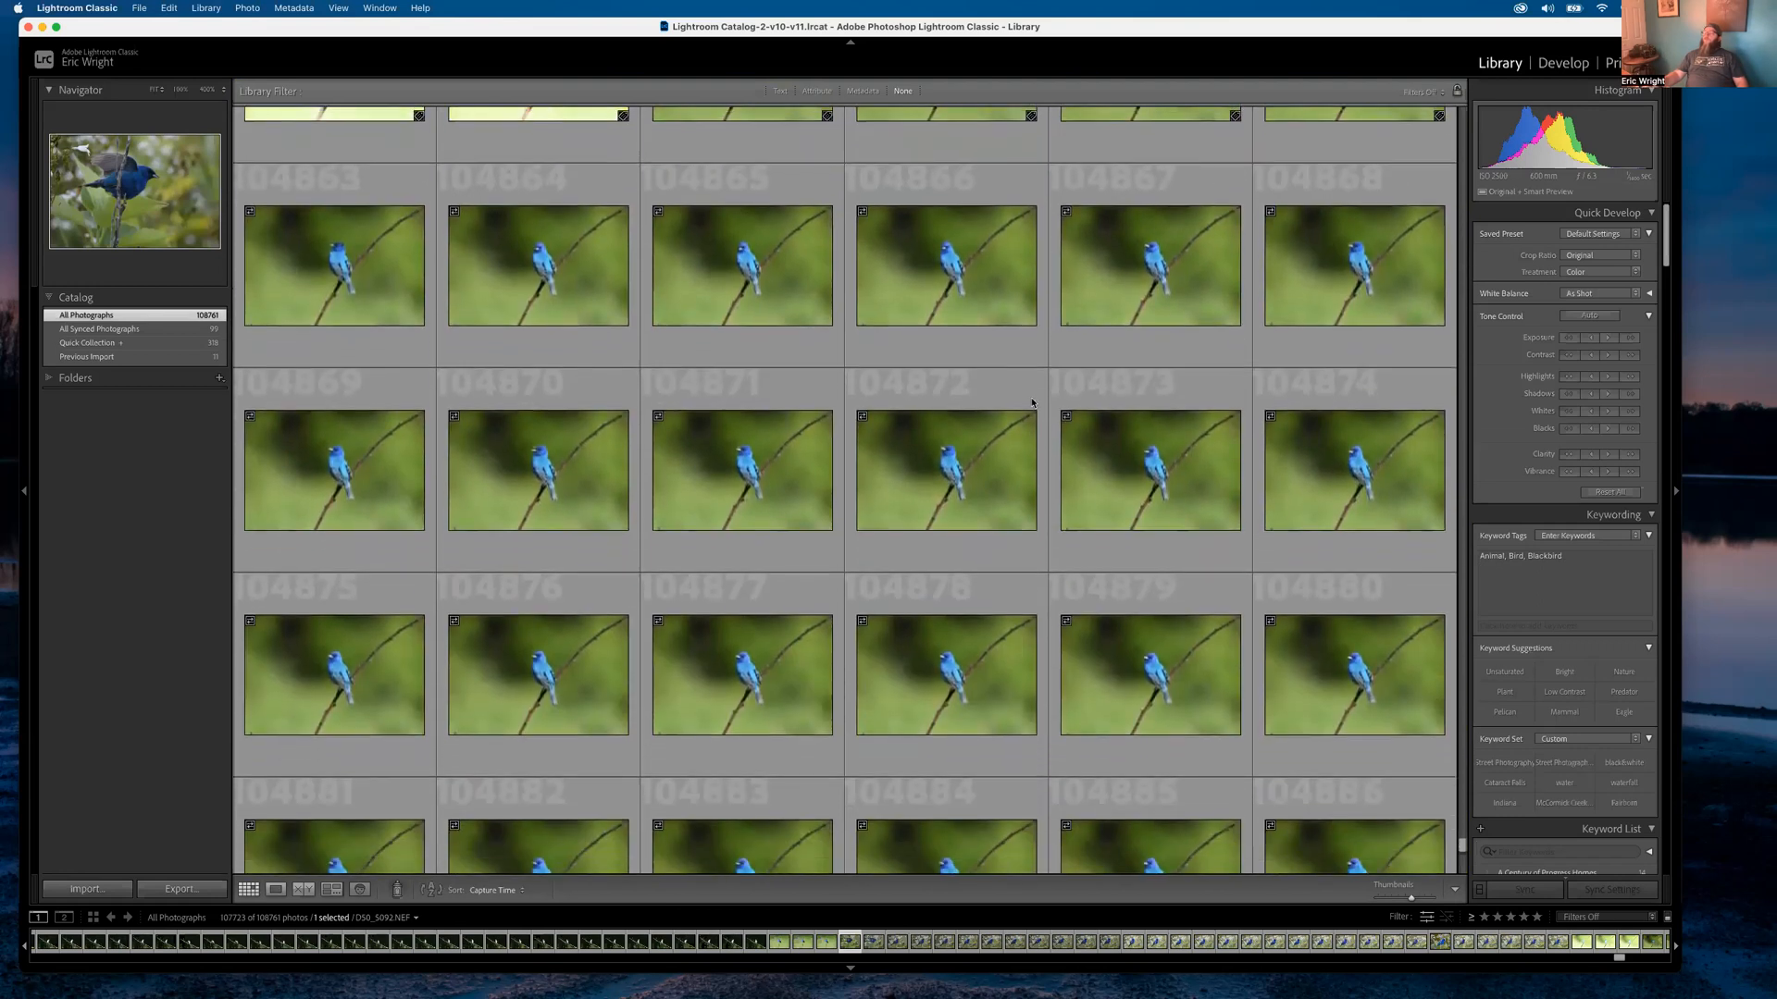
left_click(817, 90)
Filter the grid to only the flagged photos and scroll through them
left_click(1040, 113)
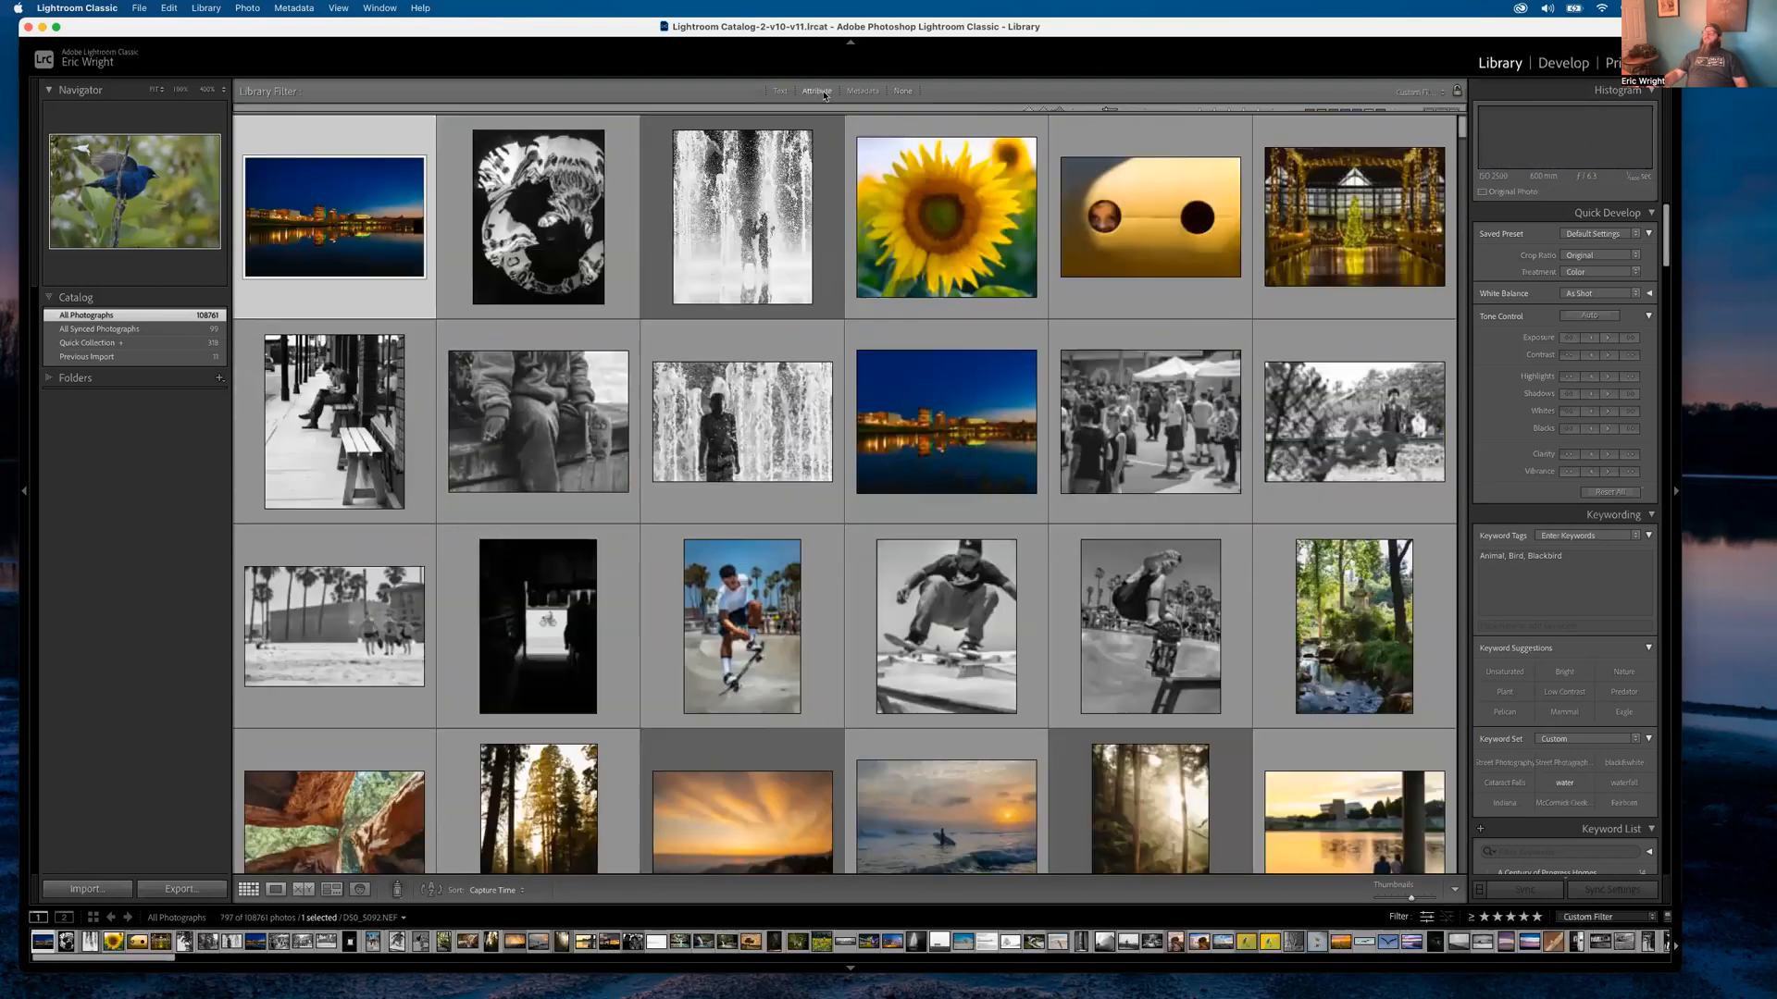
left_click_drag(1462, 139, 1491, 863)
scroll(727, 592, "up", 3)
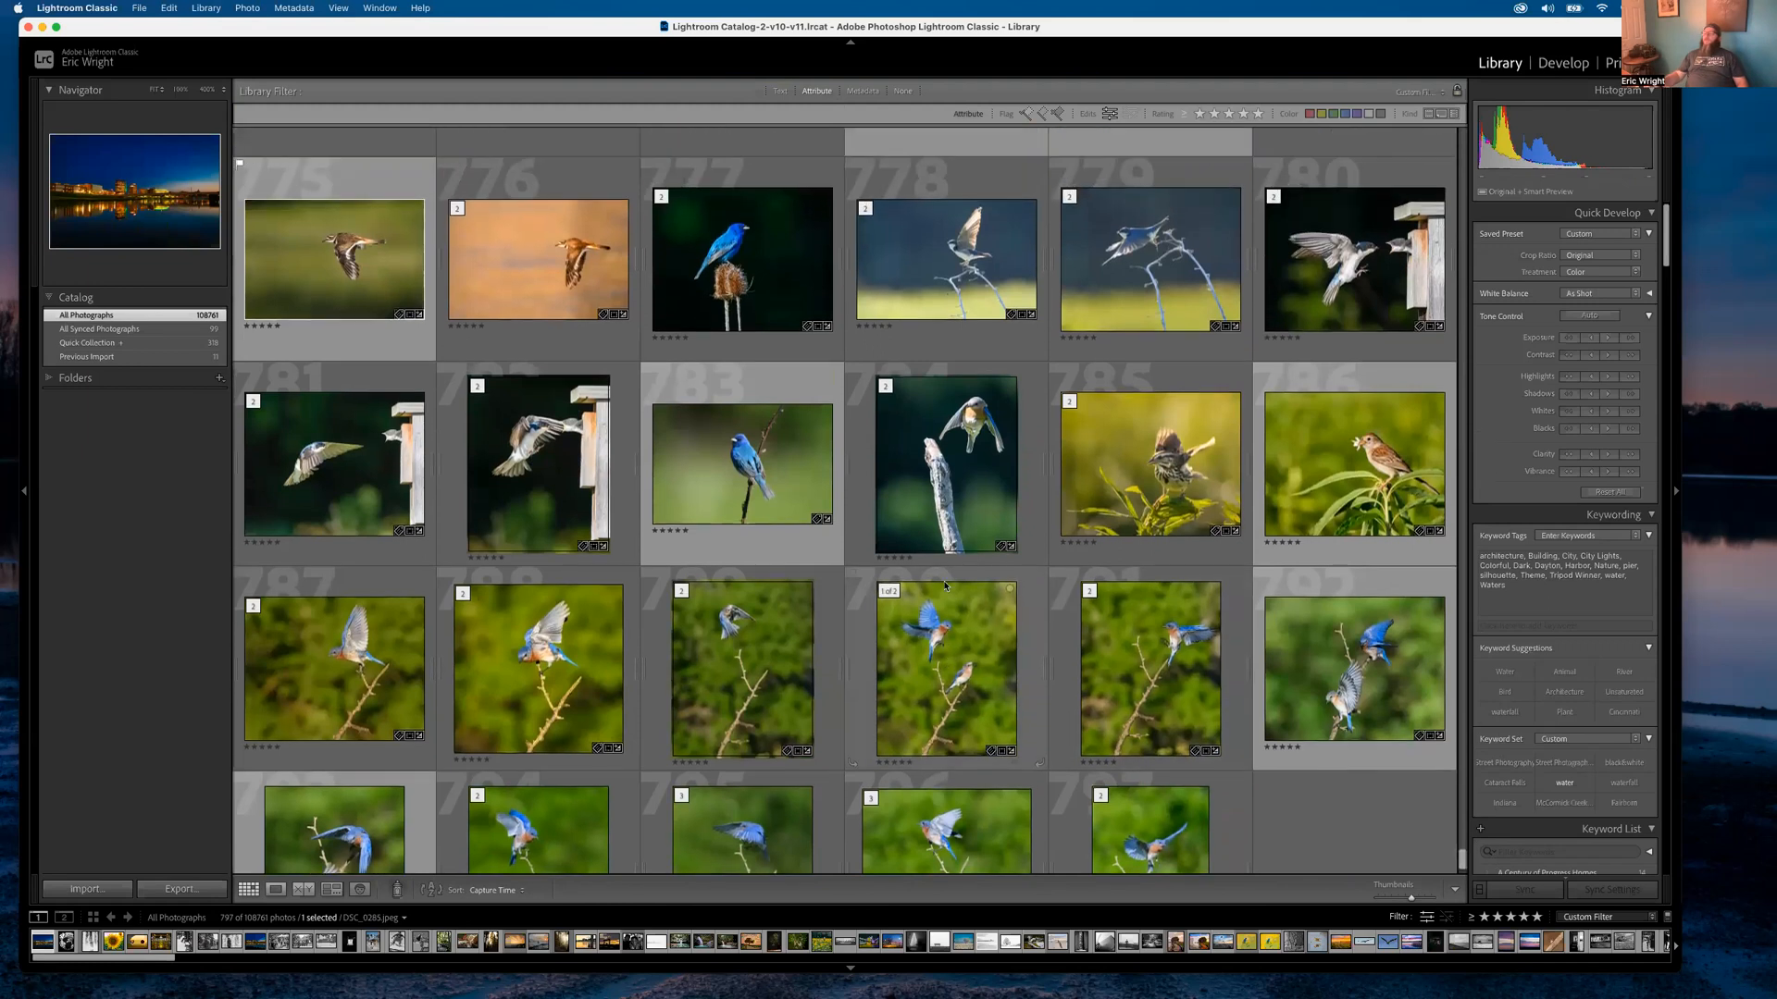
View the bunting-on-branch edit, then the bunting-on-teasel edit D50_4581-Edit.tif at 1:1
left_click(727, 591)
double_click(726, 592)
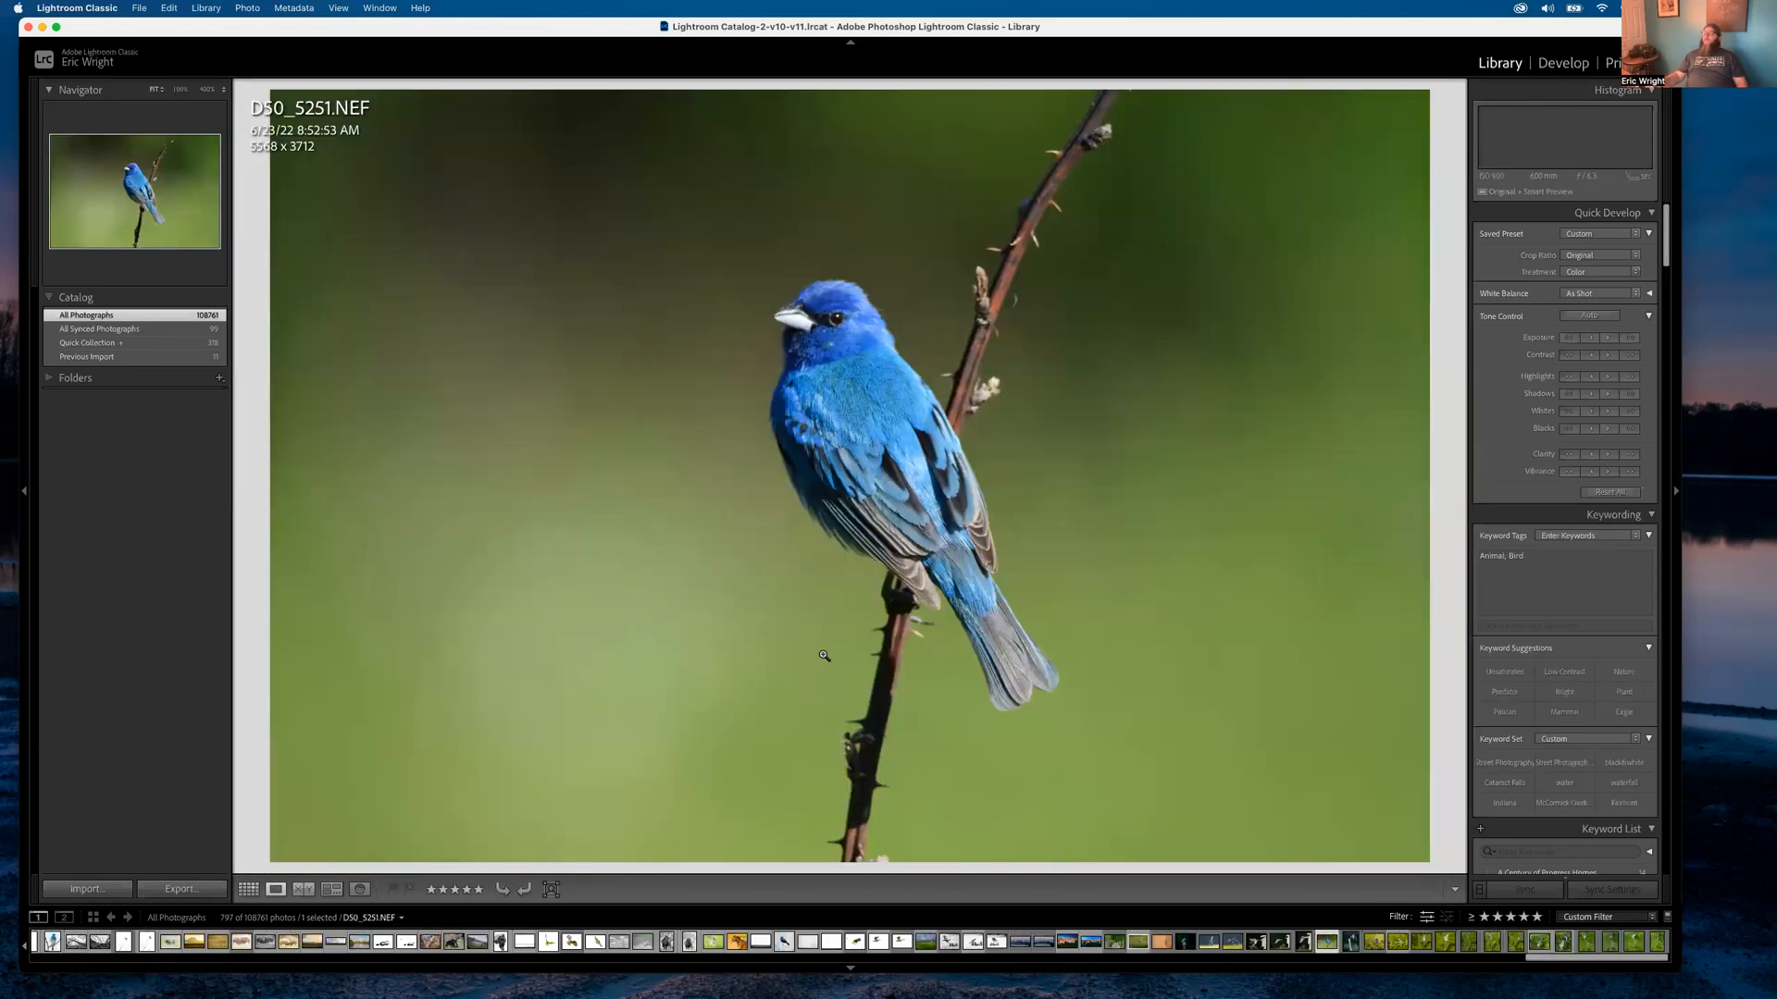
key("g")
double_click(758, 421)
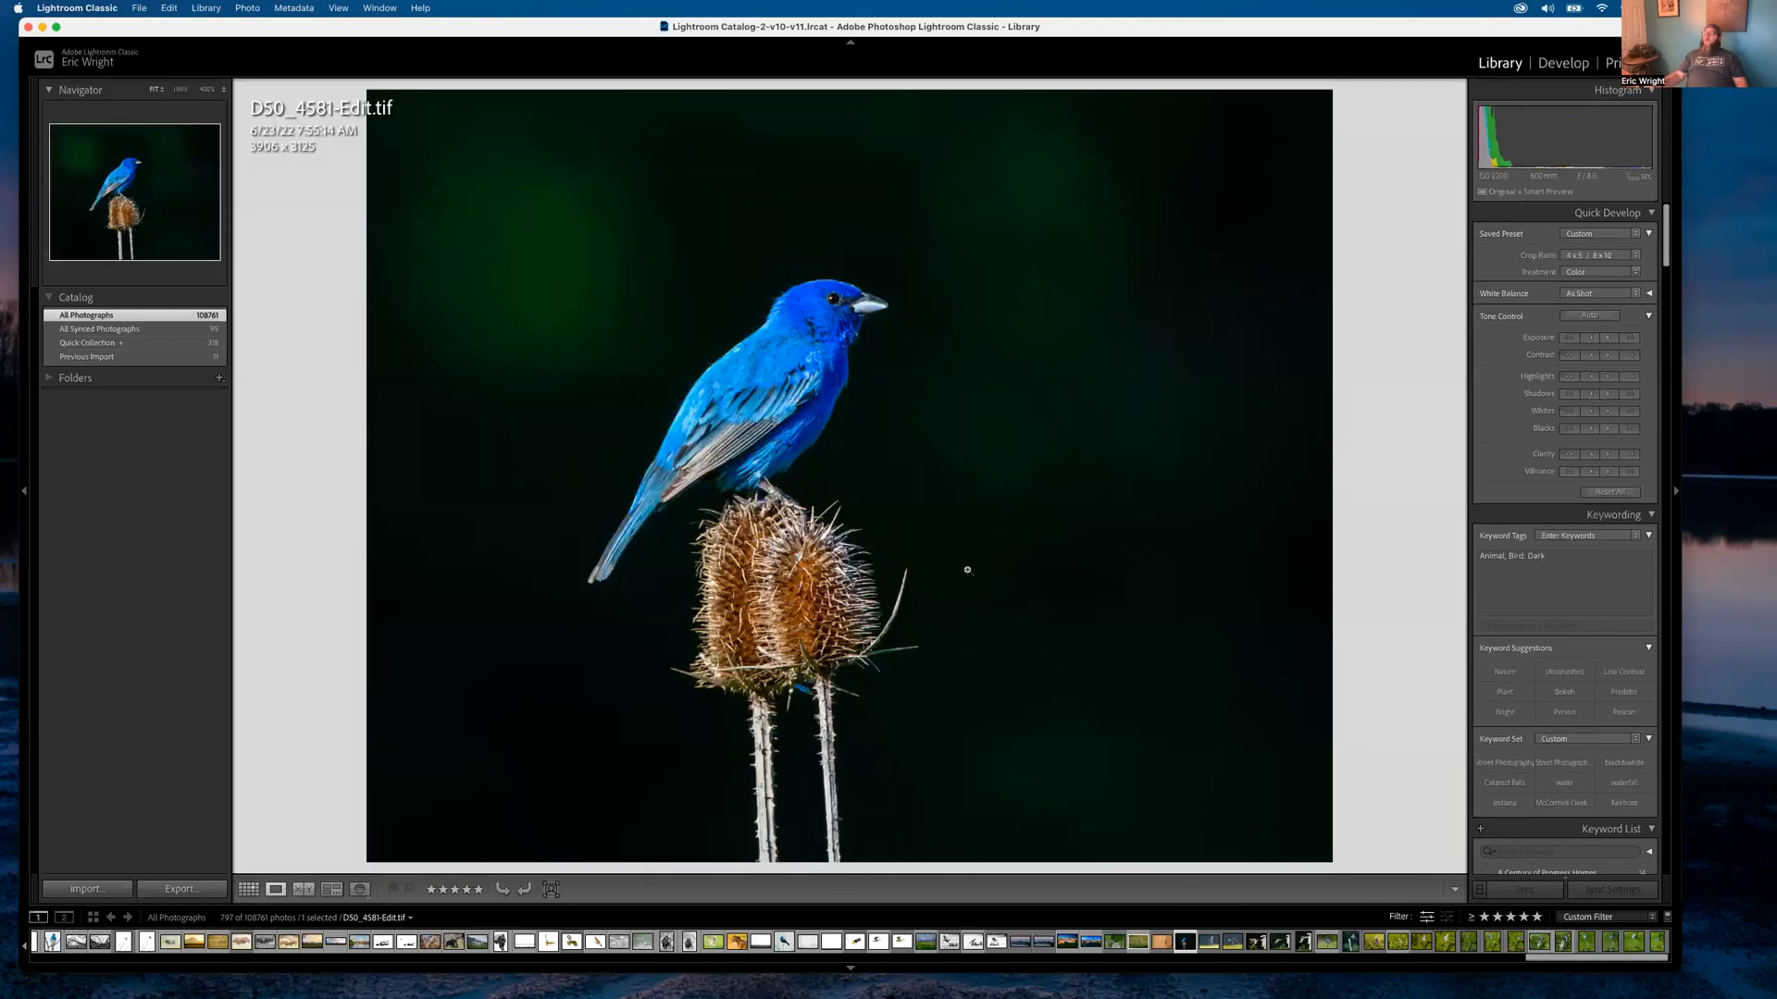
double_click(1005, 558)
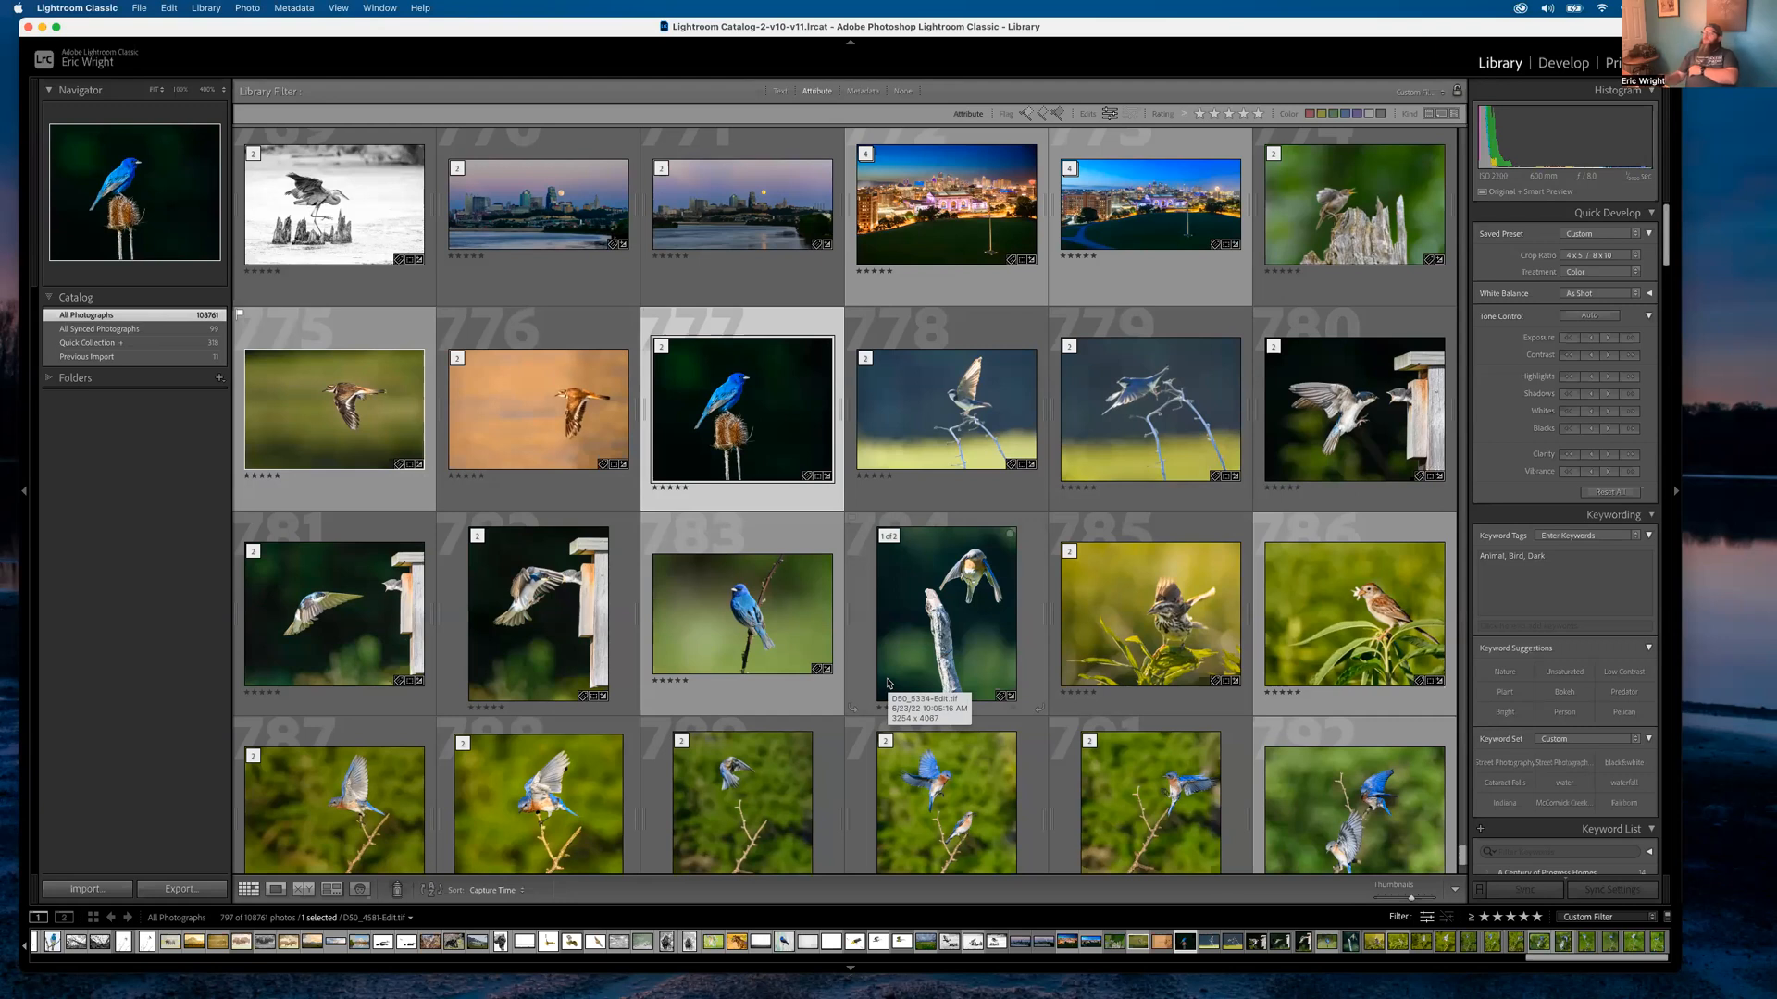
Show the house wren edit D50_3739-Edit.tif in Loupe with its file info overlay toggled
double_click(1297, 226)
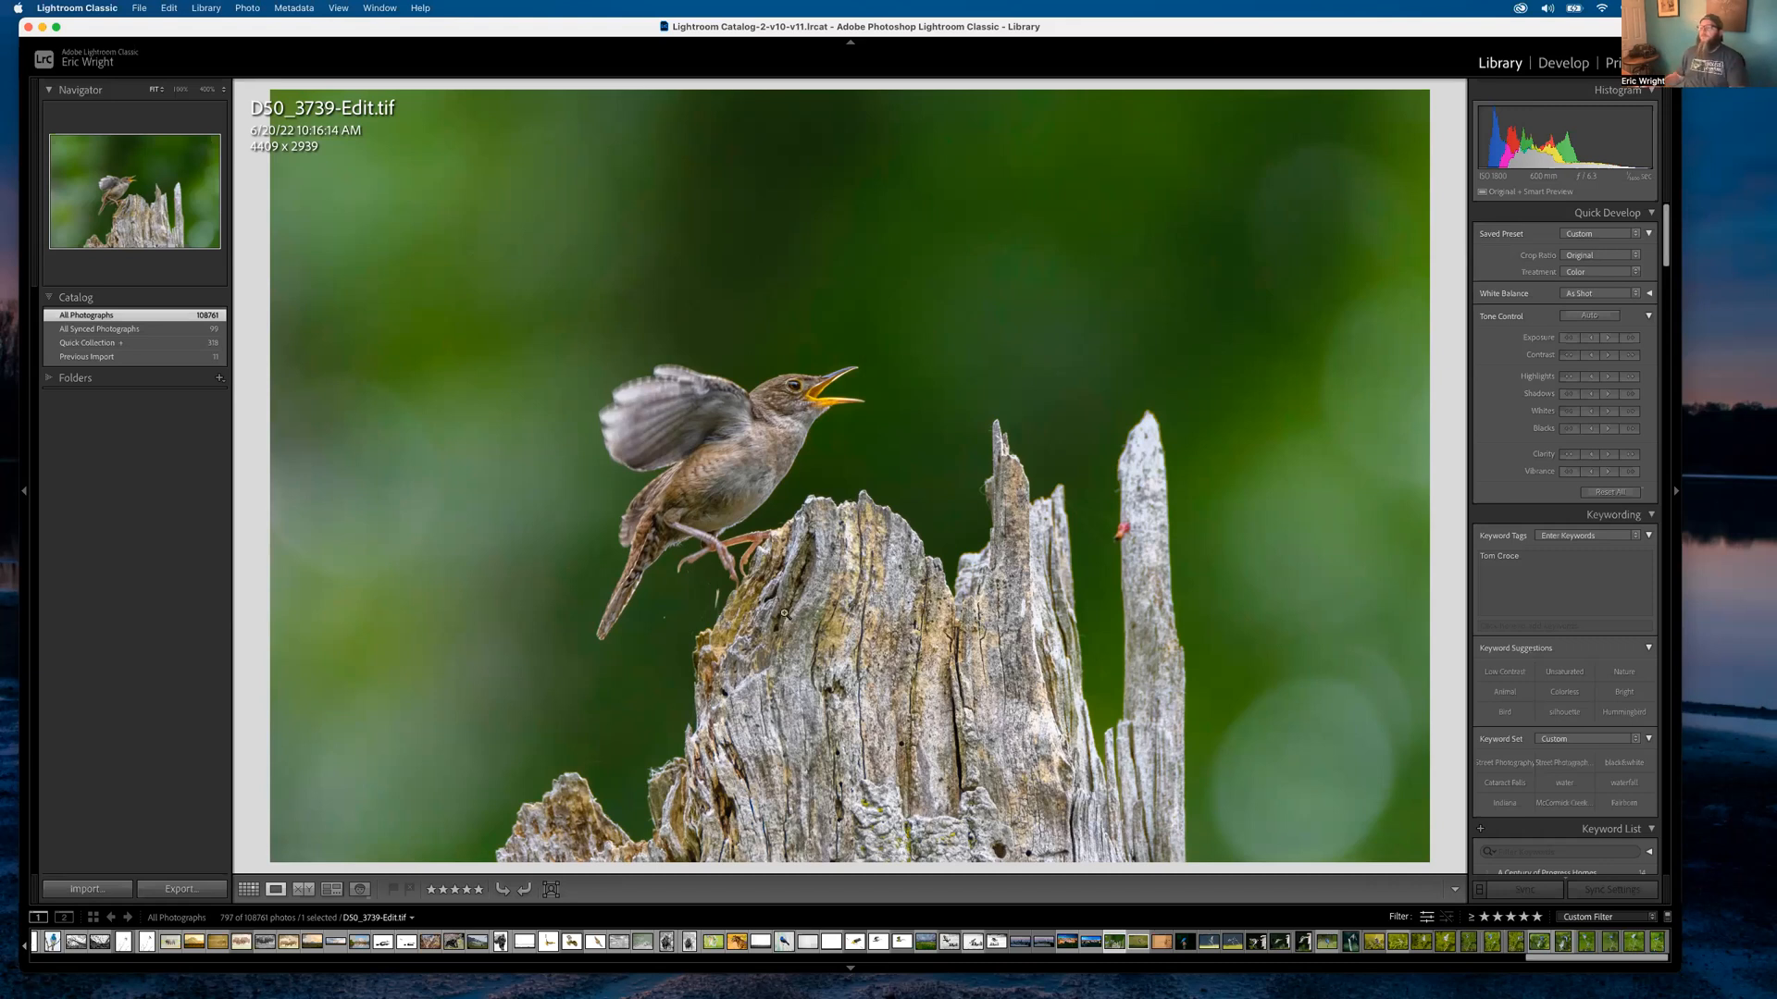
key("i")
key("i")
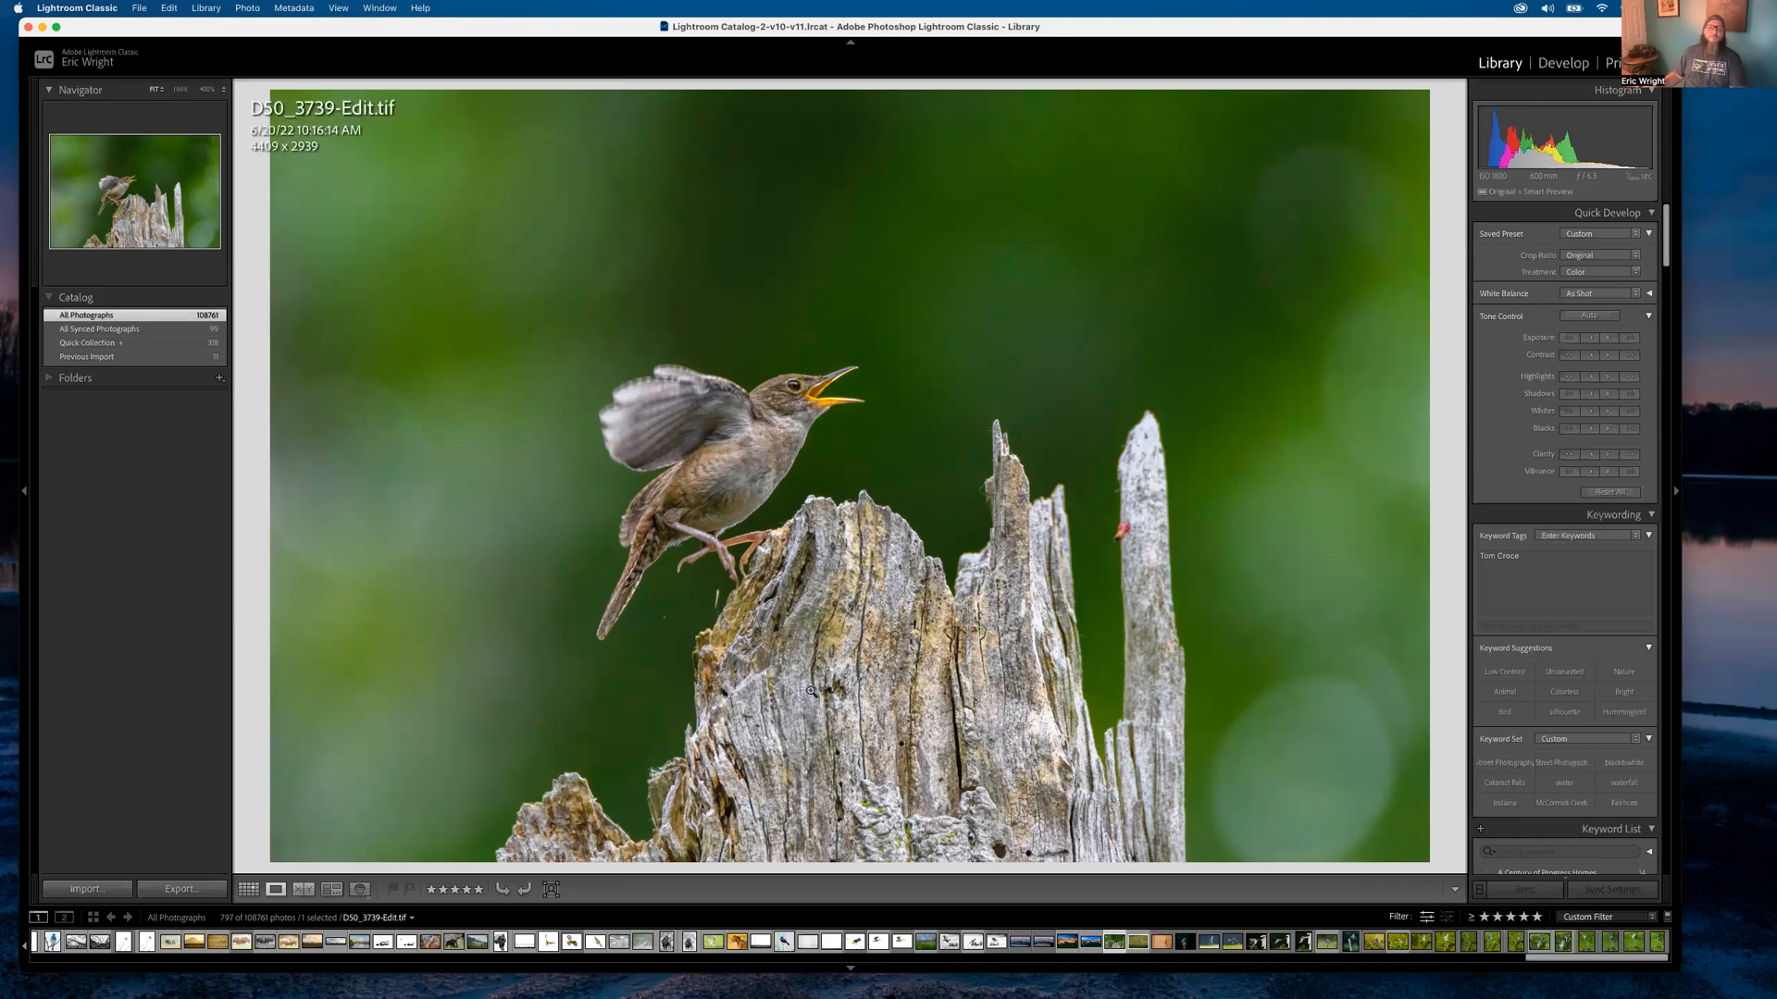